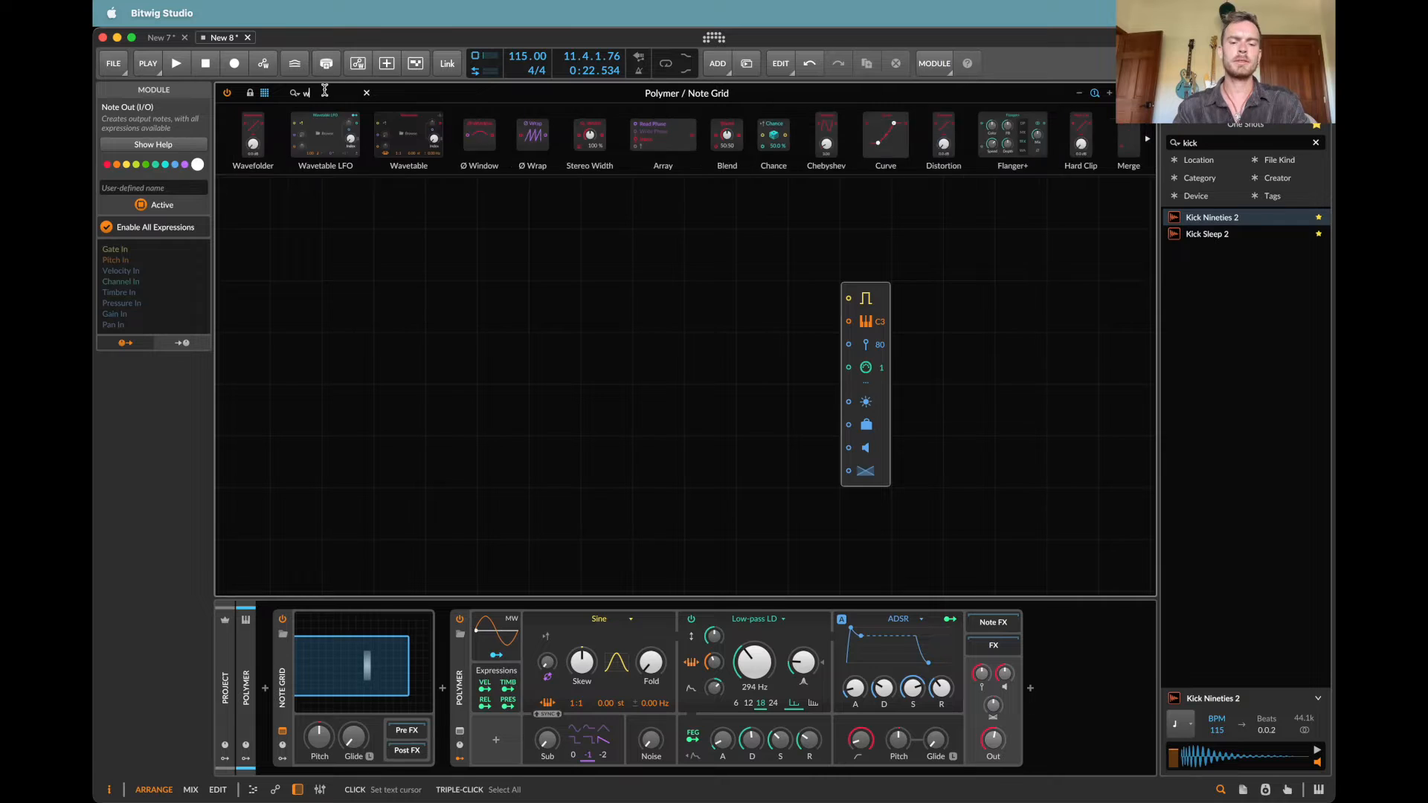
Step: Add a Wavetable LFO and an Oscilloscope to the Note Grid and connect the LFO's signal output to the oscilloscope's first input
drag(325, 143, 355, 293)
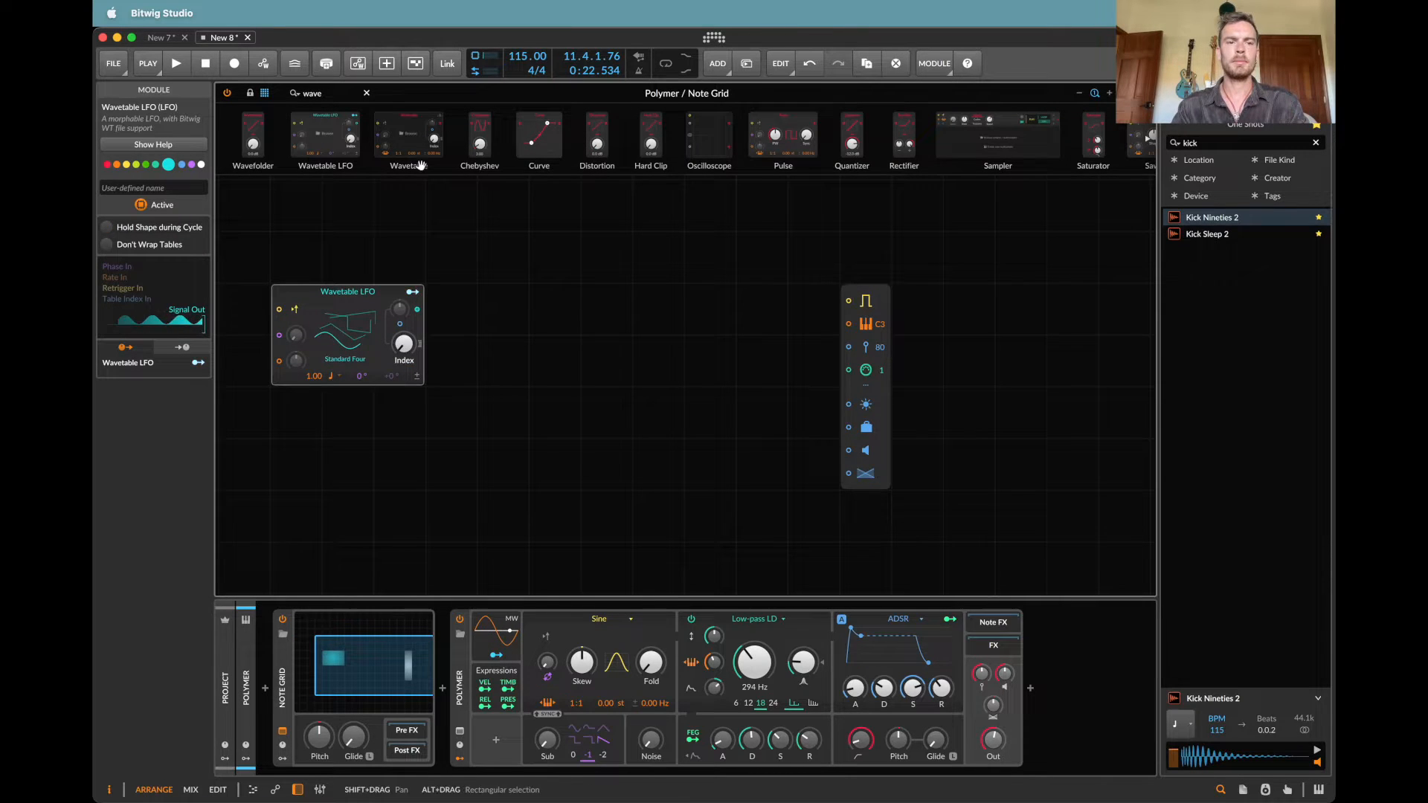
triple_click(328, 91)
text(osc)
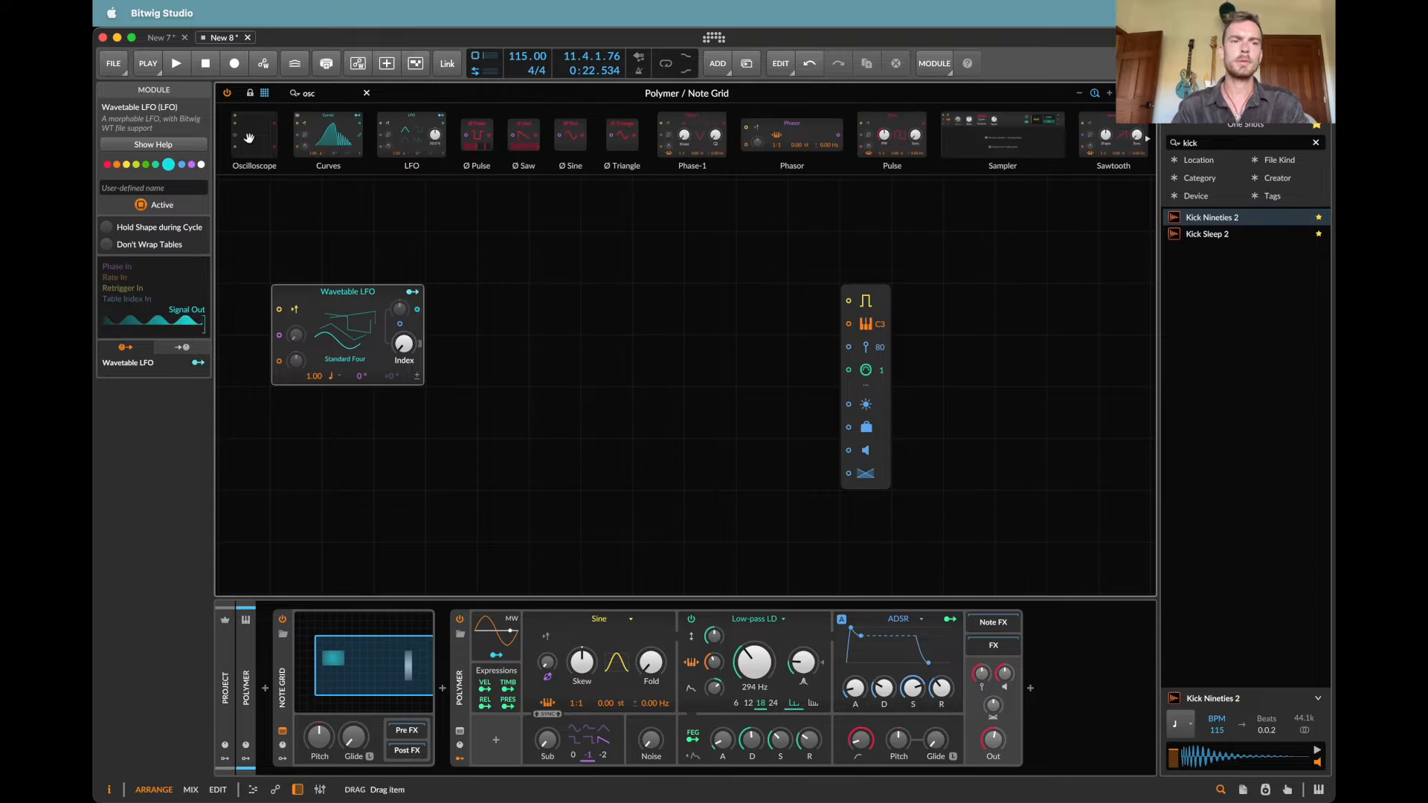
drag(249, 137, 566, 312)
drag(424, 309, 637, 329)
Step: Set the Wavetable LFO's rate to 2.00 and move the oscilloscope directly beside it
double_click(316, 378)
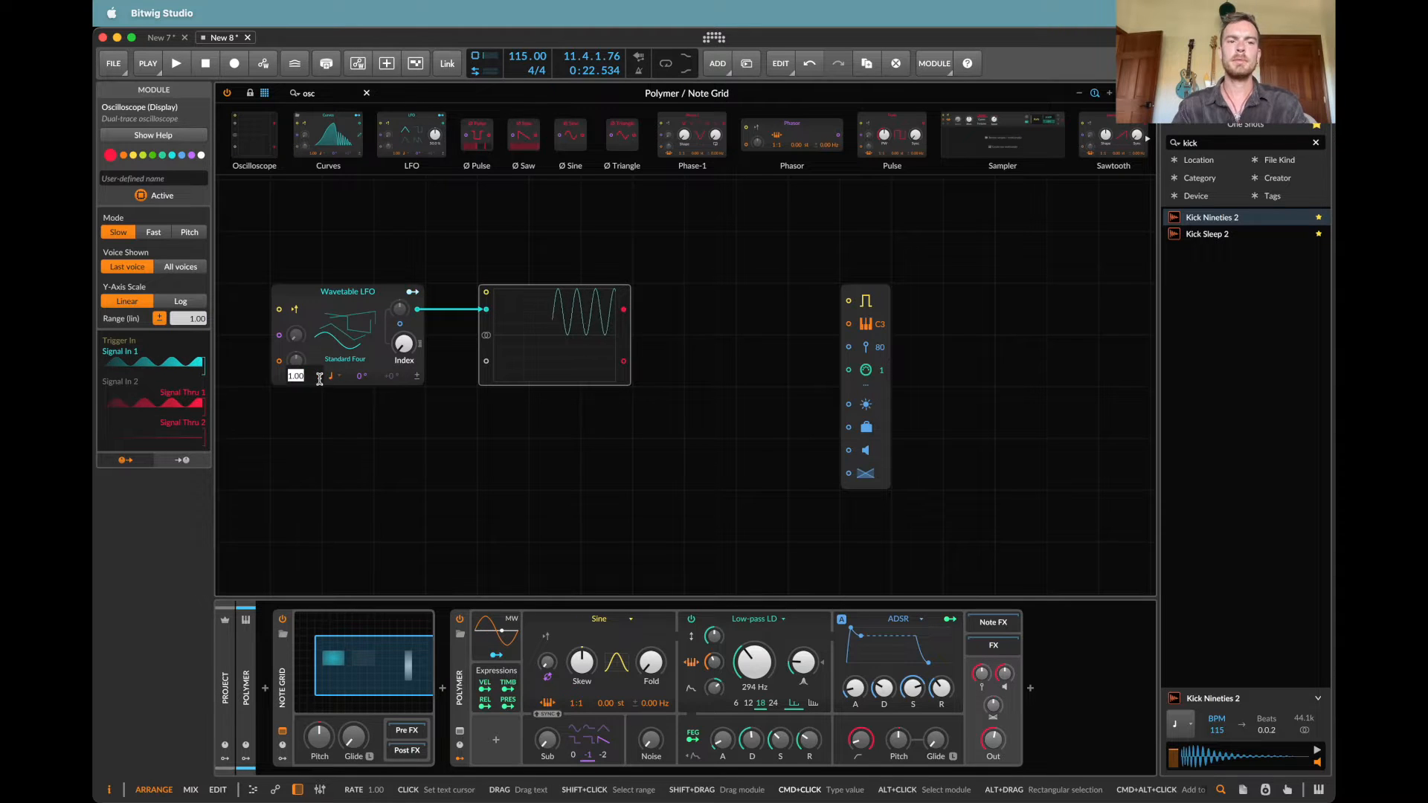
text(2)
key(Return)
drag(576, 323, 523, 322)
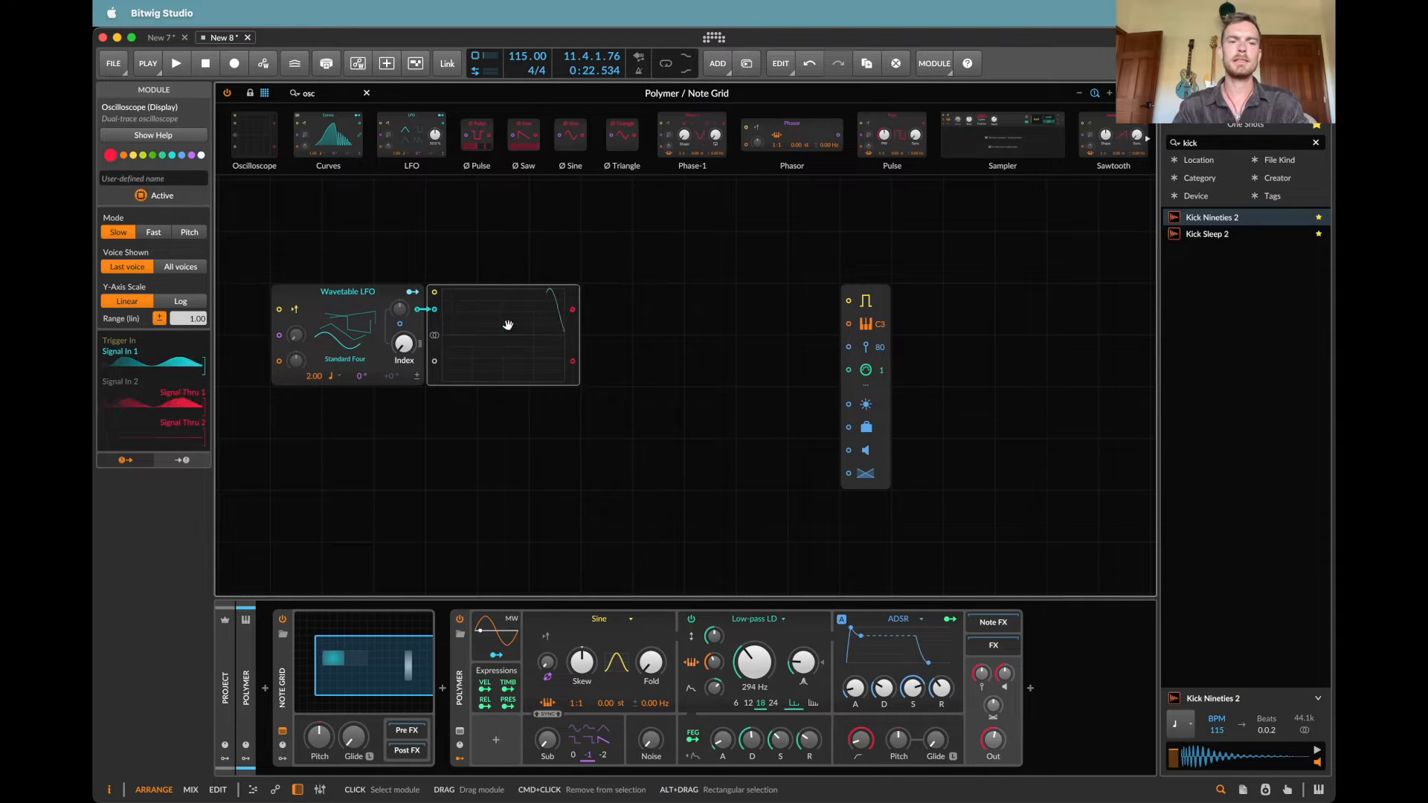
Step: Add a Transport Playing module before the Wavetable LFO and connect its output to the LFO's retrigger input
click(335, 96)
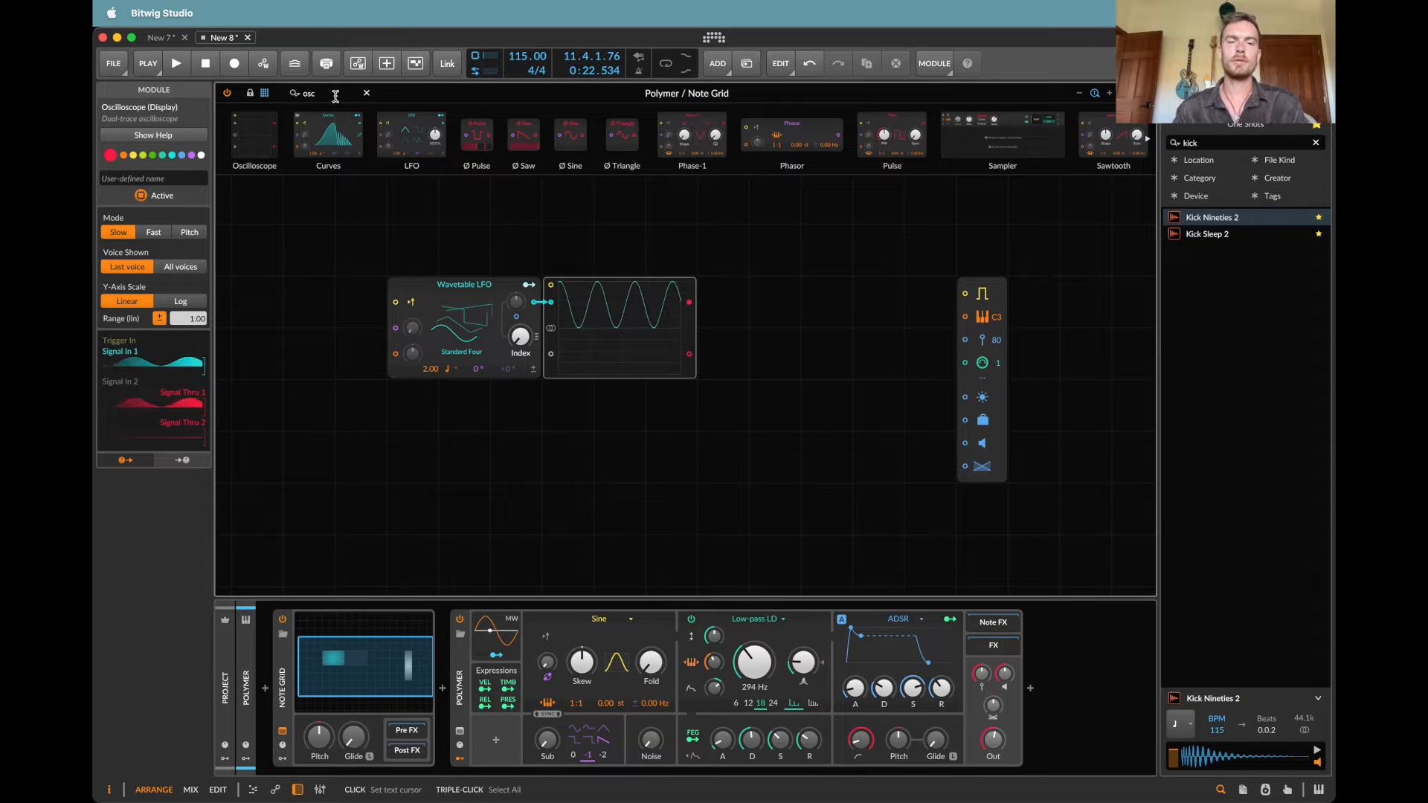
double_click(336, 97)
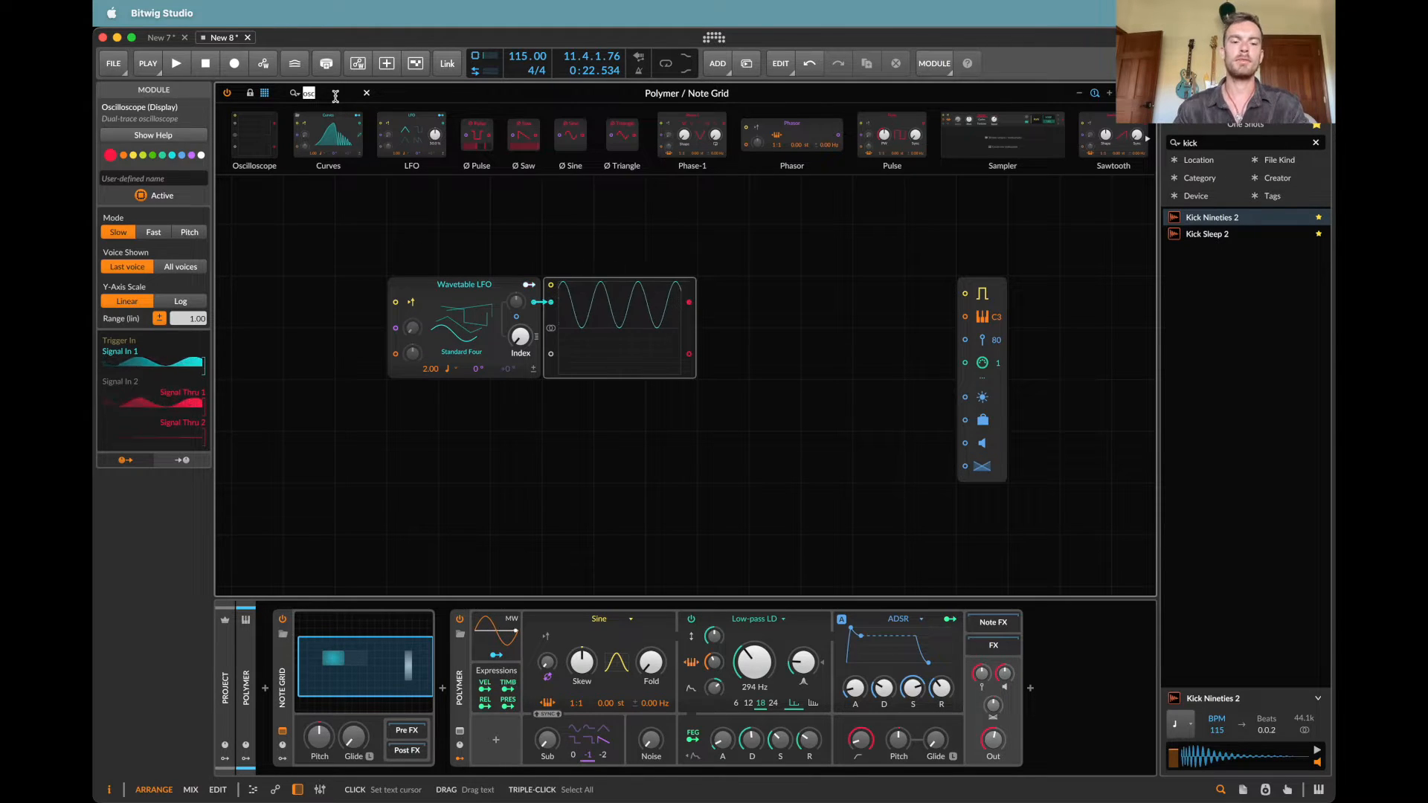
text(tra)
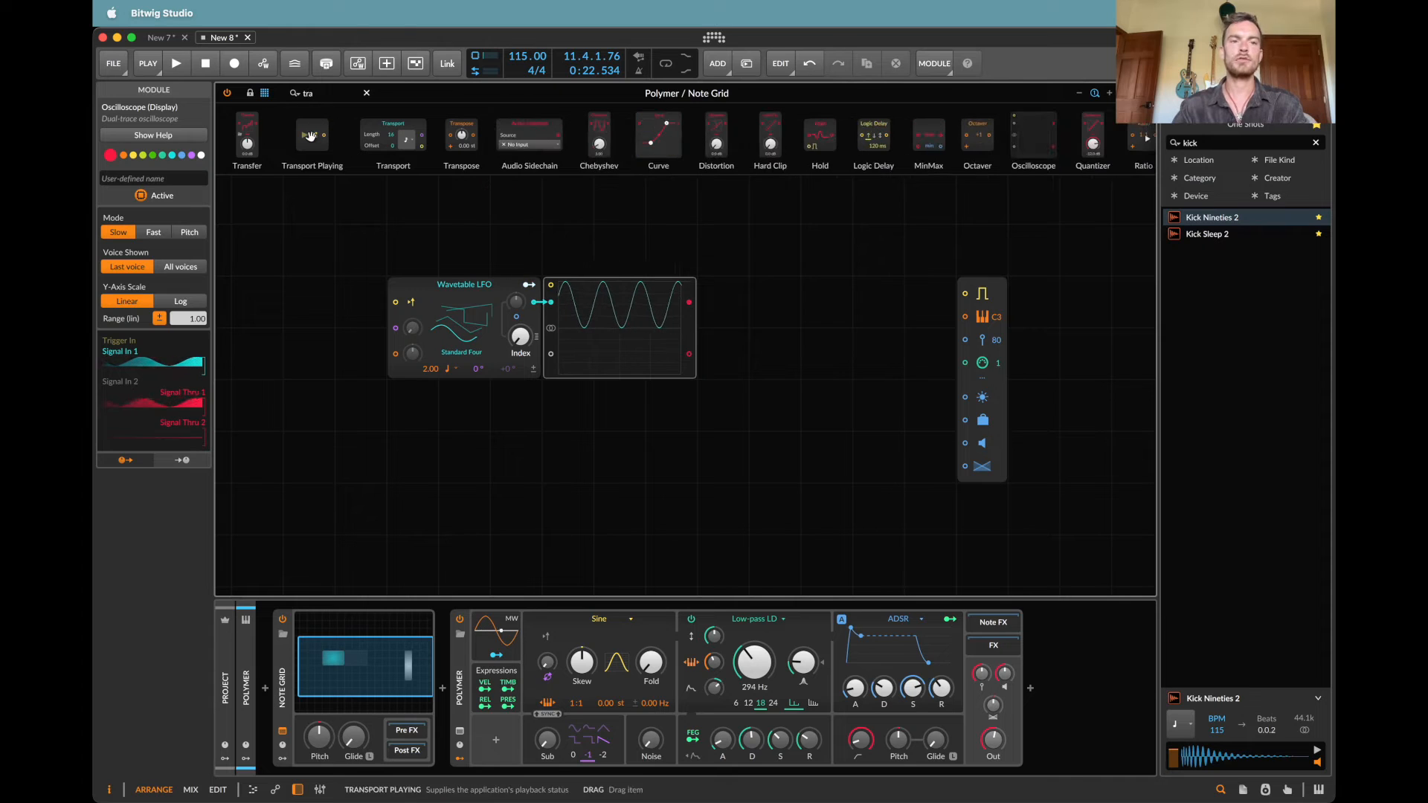
drag(311, 136, 309, 301)
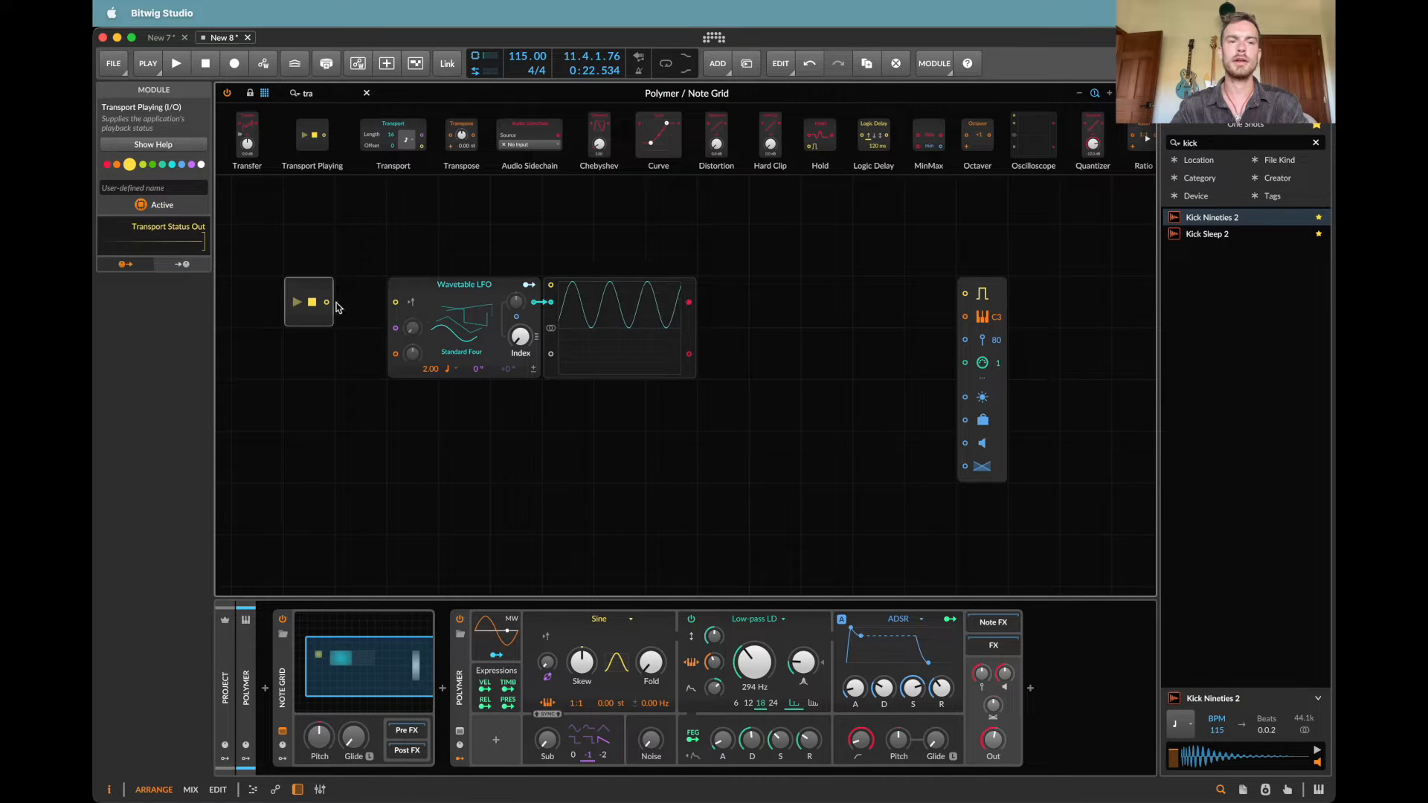
drag(327, 302, 394, 303)
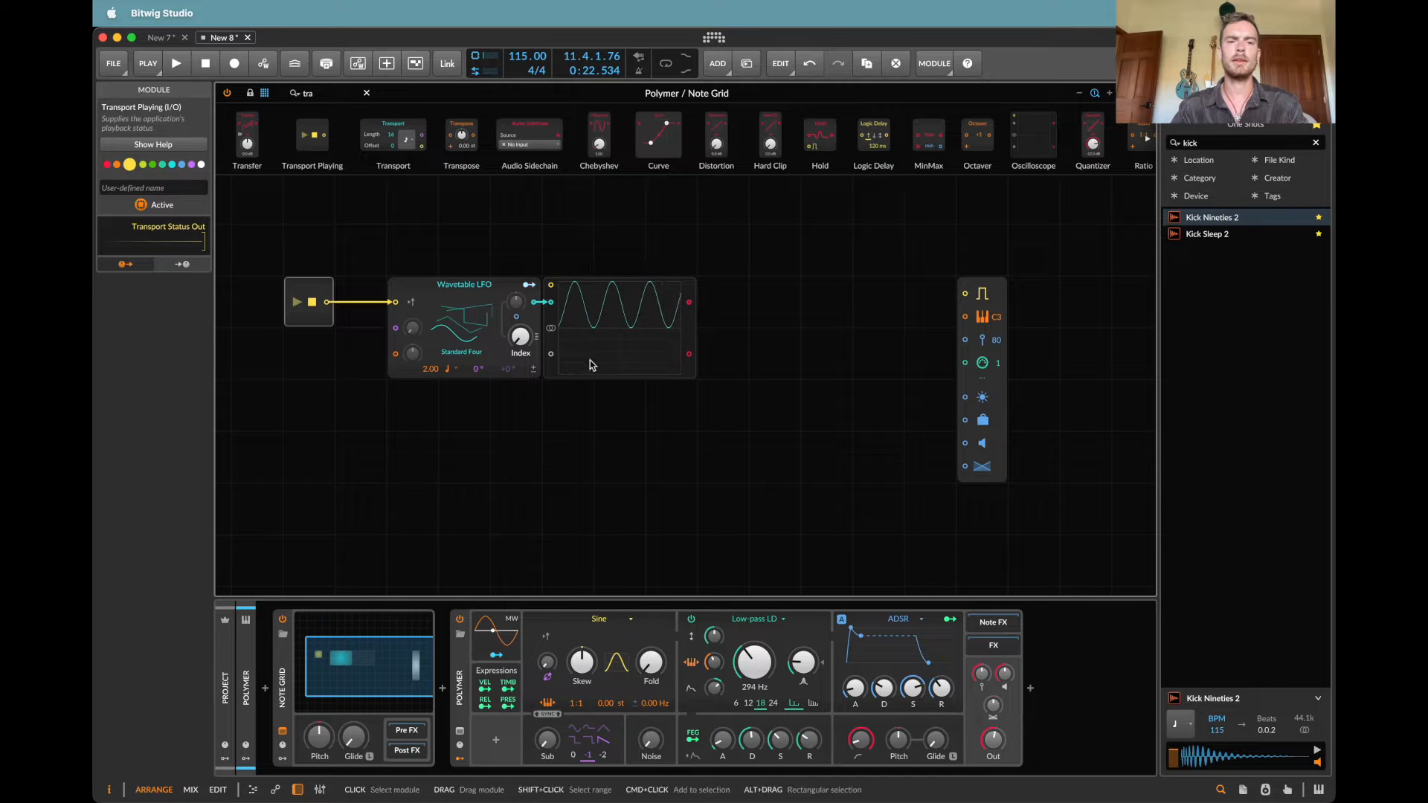
Step: Start and stop playback several times to check the LFO's retriggering on the oscilloscope
key(space)
key(space)
key(space)
key(space)
key(space)
key(space)
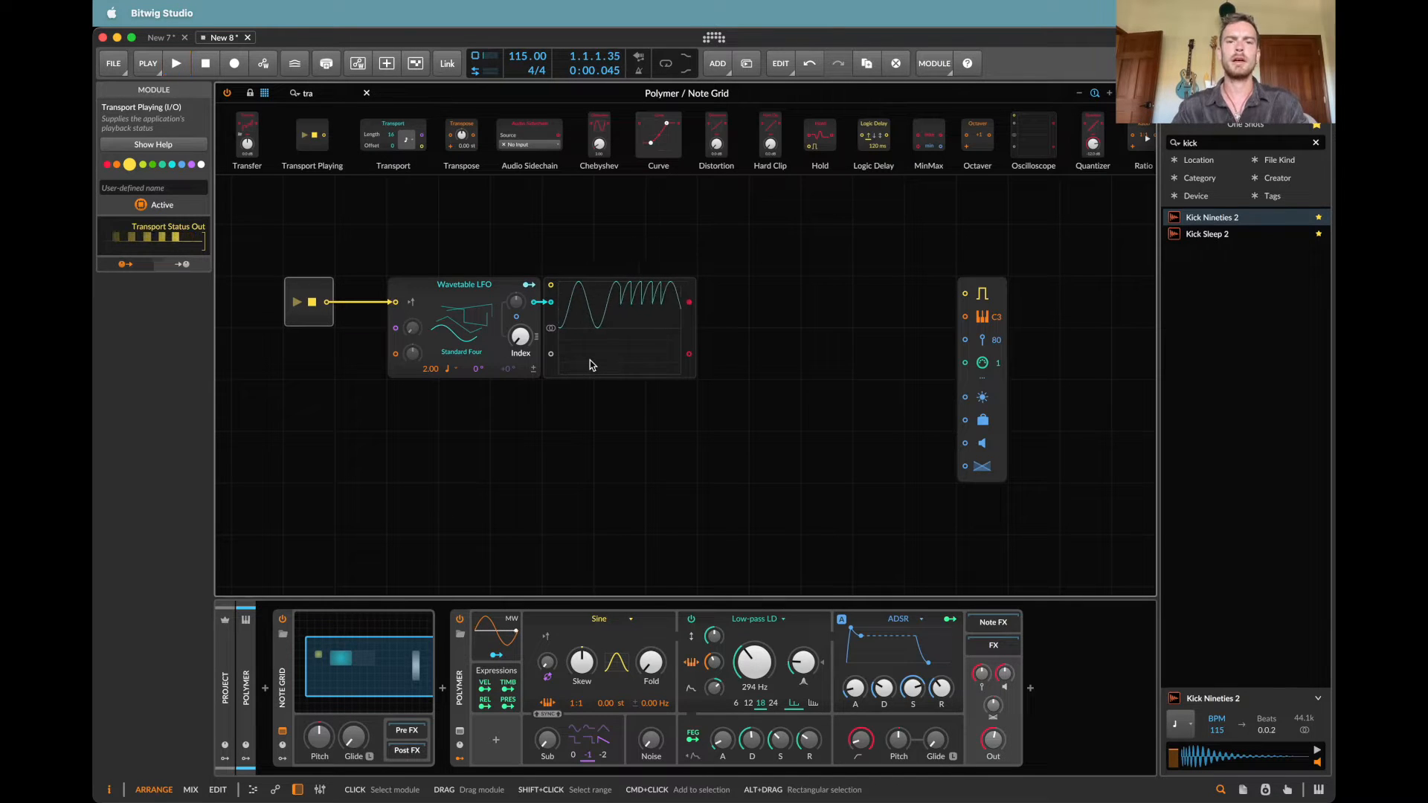
key(space)
key(space)
key(space)
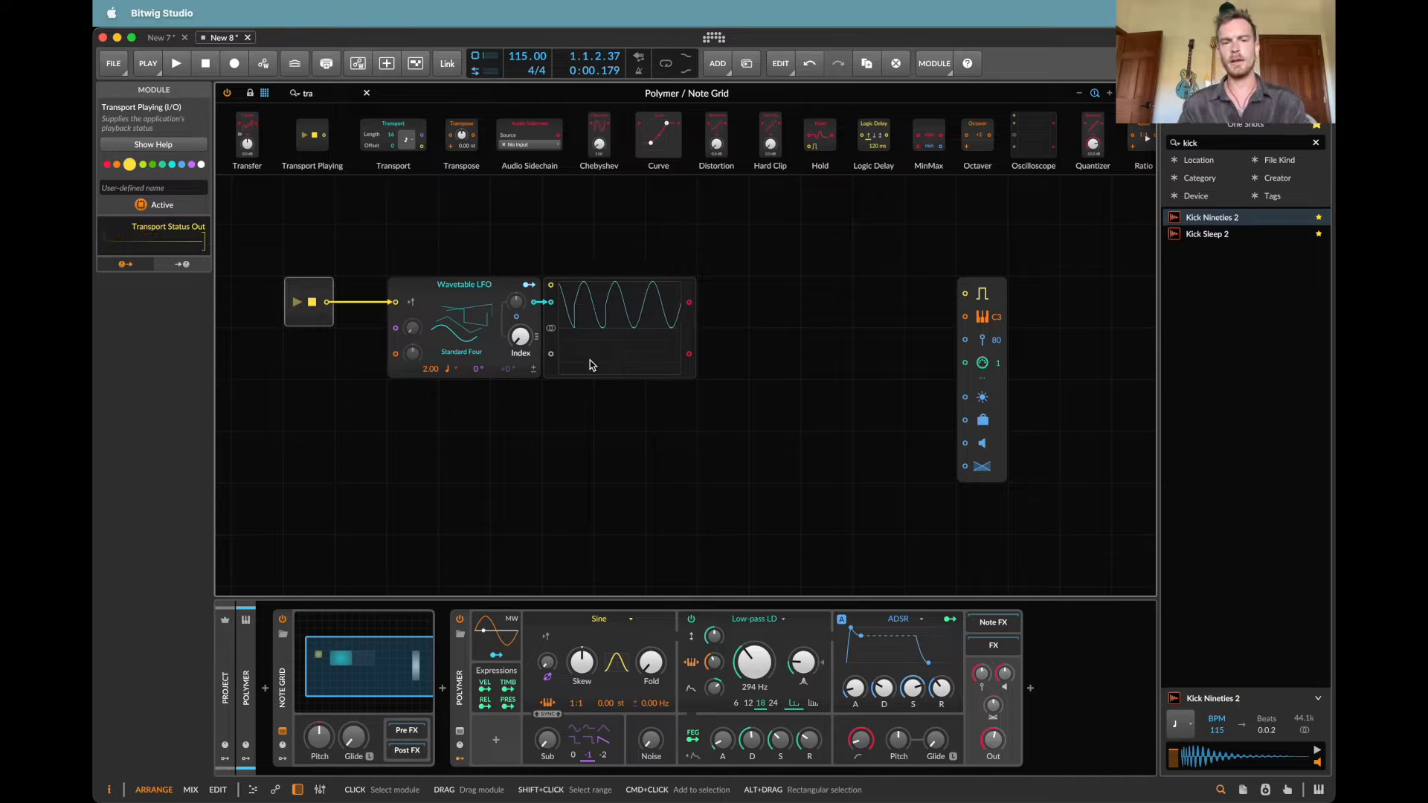
Step: Move the Wavetable LFO and the oscilloscope together directly beside the Transport Playing module
drag(647, 417, 503, 321)
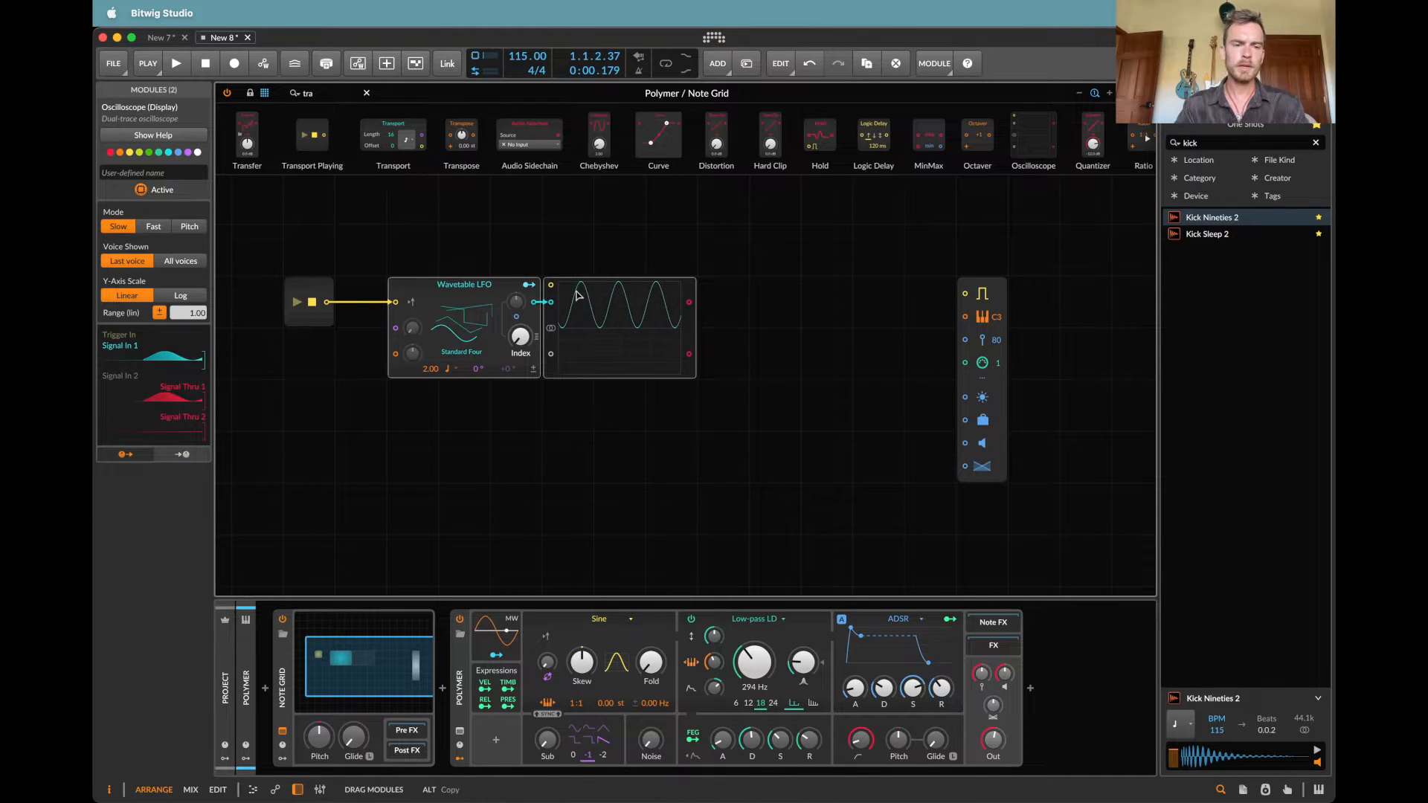
drag(588, 292, 536, 292)
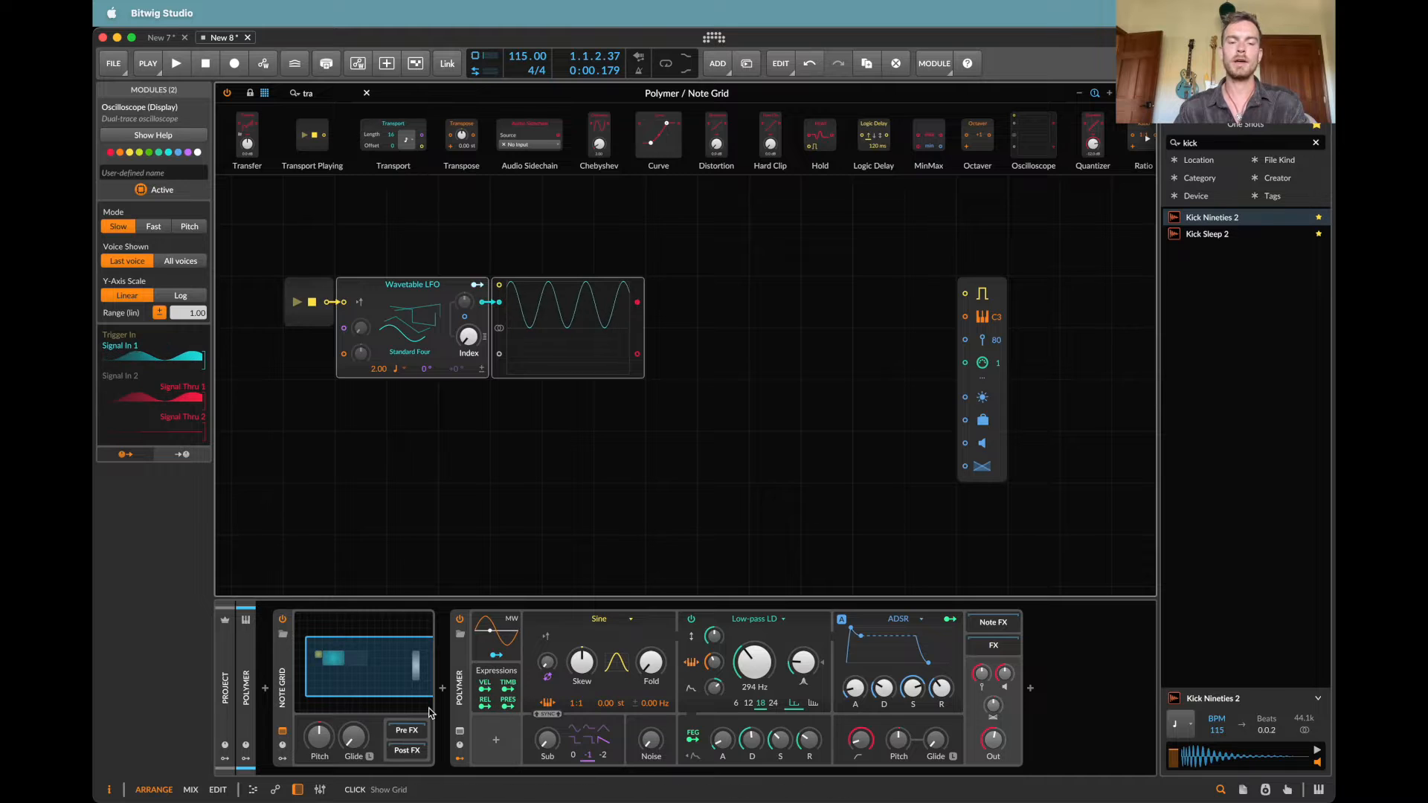
Step: Add a Triggers module with a step count of 16 and connect its output to the Note Out gate input
click(332, 91)
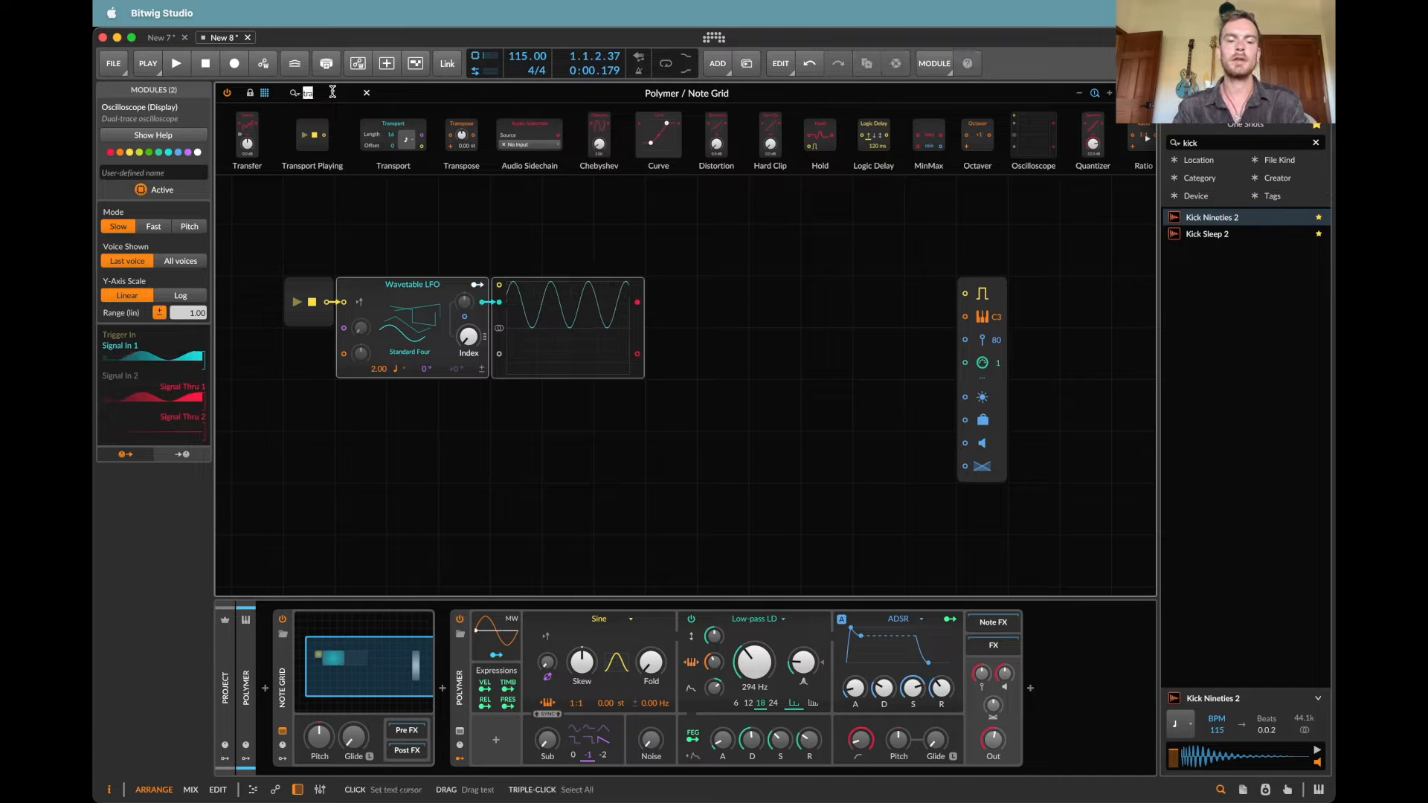
text(gate)
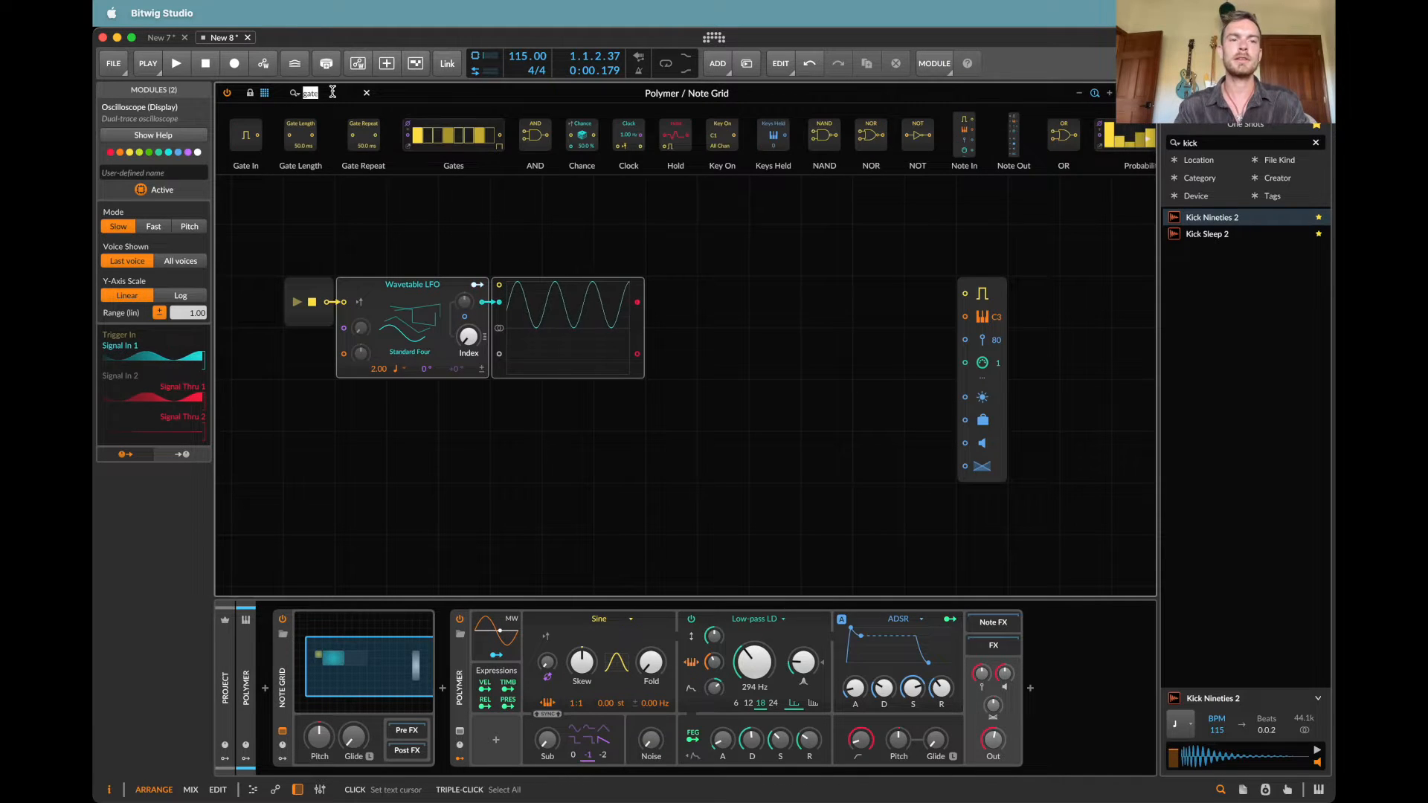
text(tri)
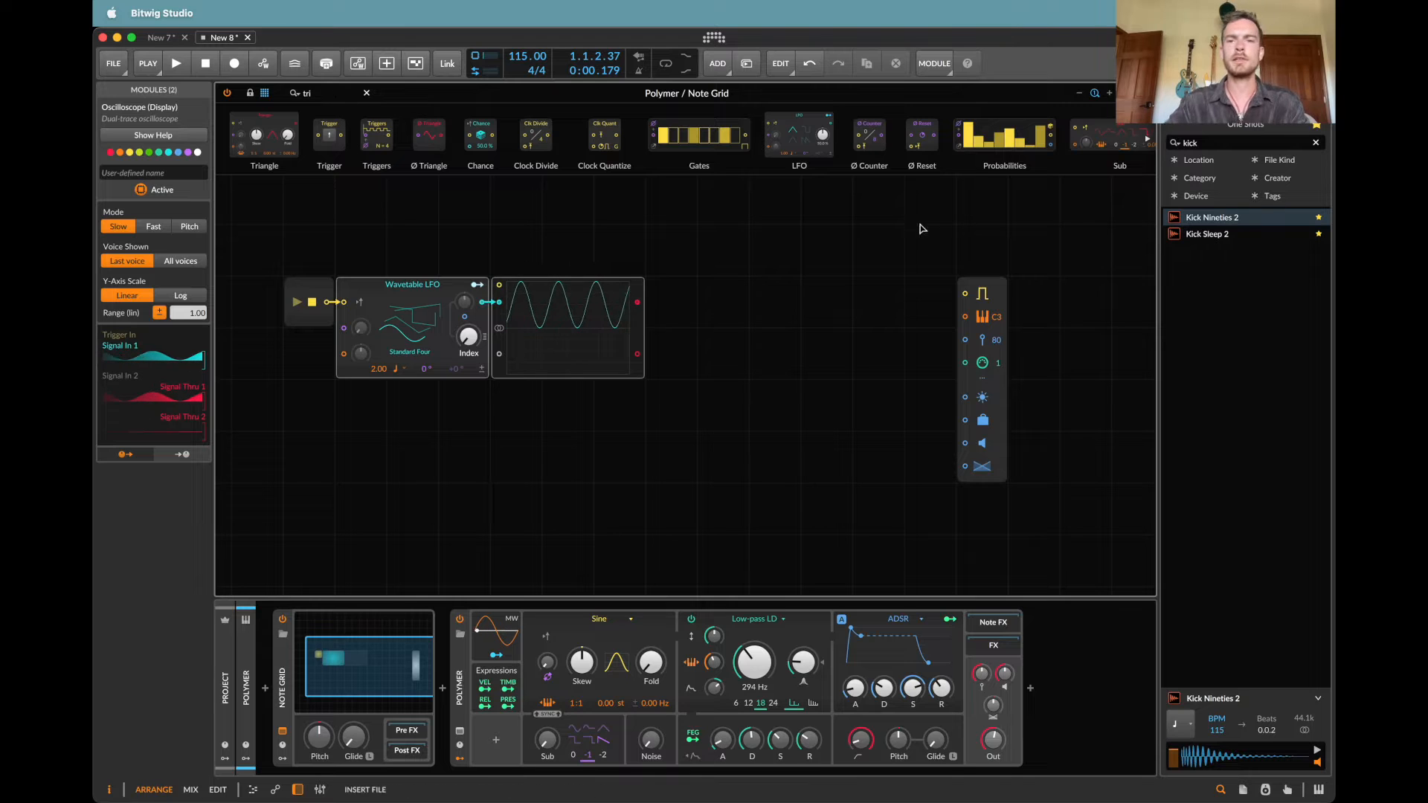
drag(849, 253, 869, 258)
triple_click(838, 267)
text(16)
key(Return)
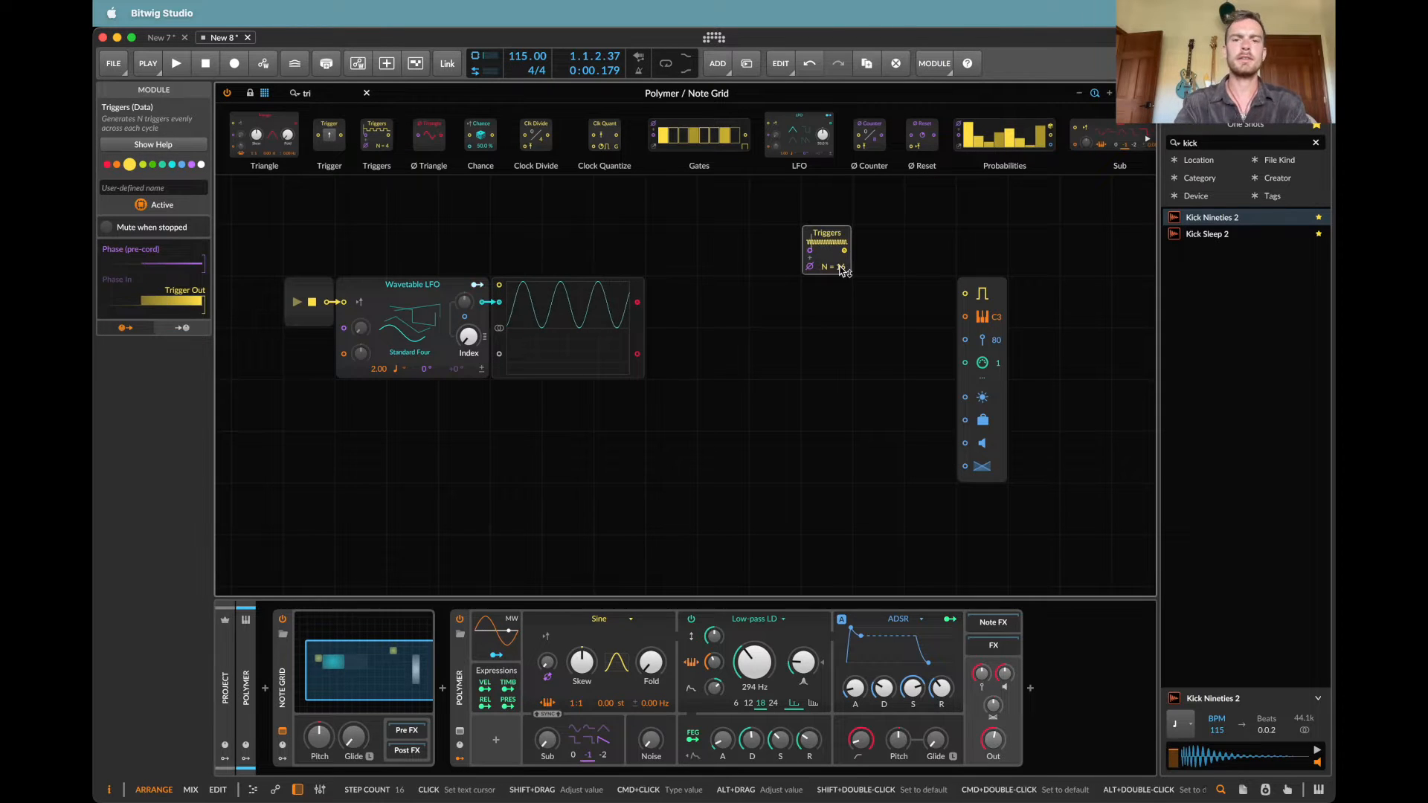
drag(952, 300, 973, 301)
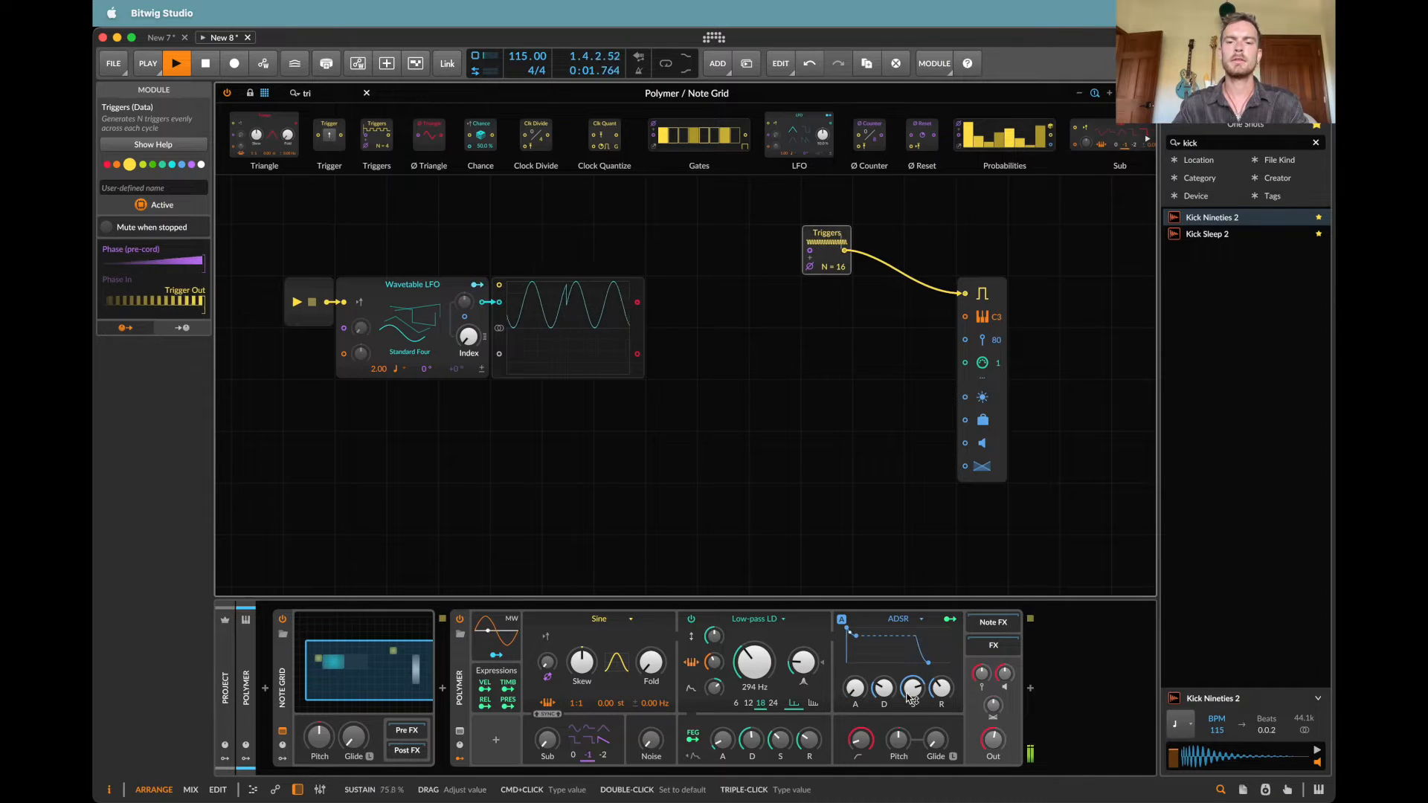
Step: Lower the sustain of Polymer's ADSR amplitude envelope to zero while the patch plays, and stop playback
drag(862, 636, 881, 689)
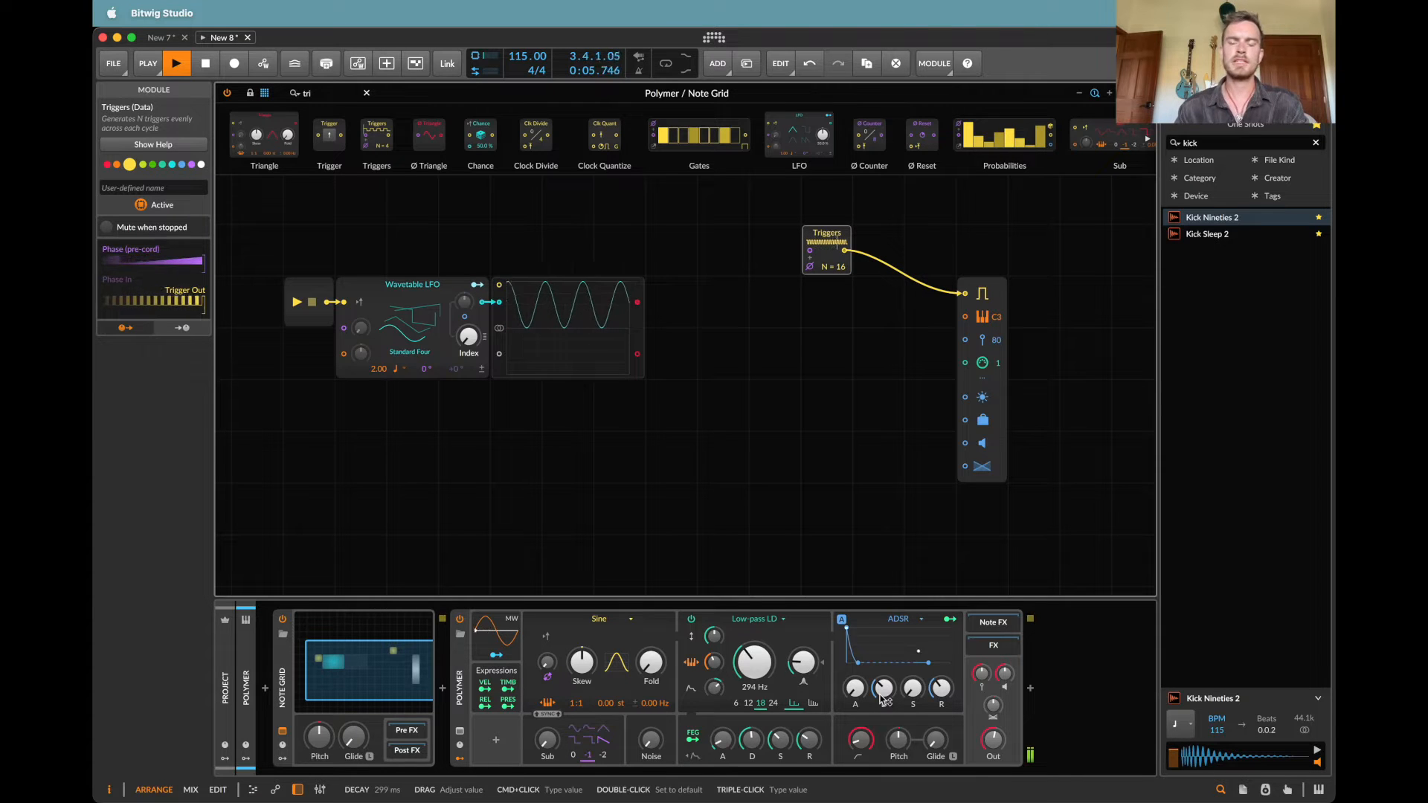
key(space)
Step: Connect the oscilloscope's first signal thru output to the Note Out pitch input and listen to the pattern
drag(637, 302, 965, 317)
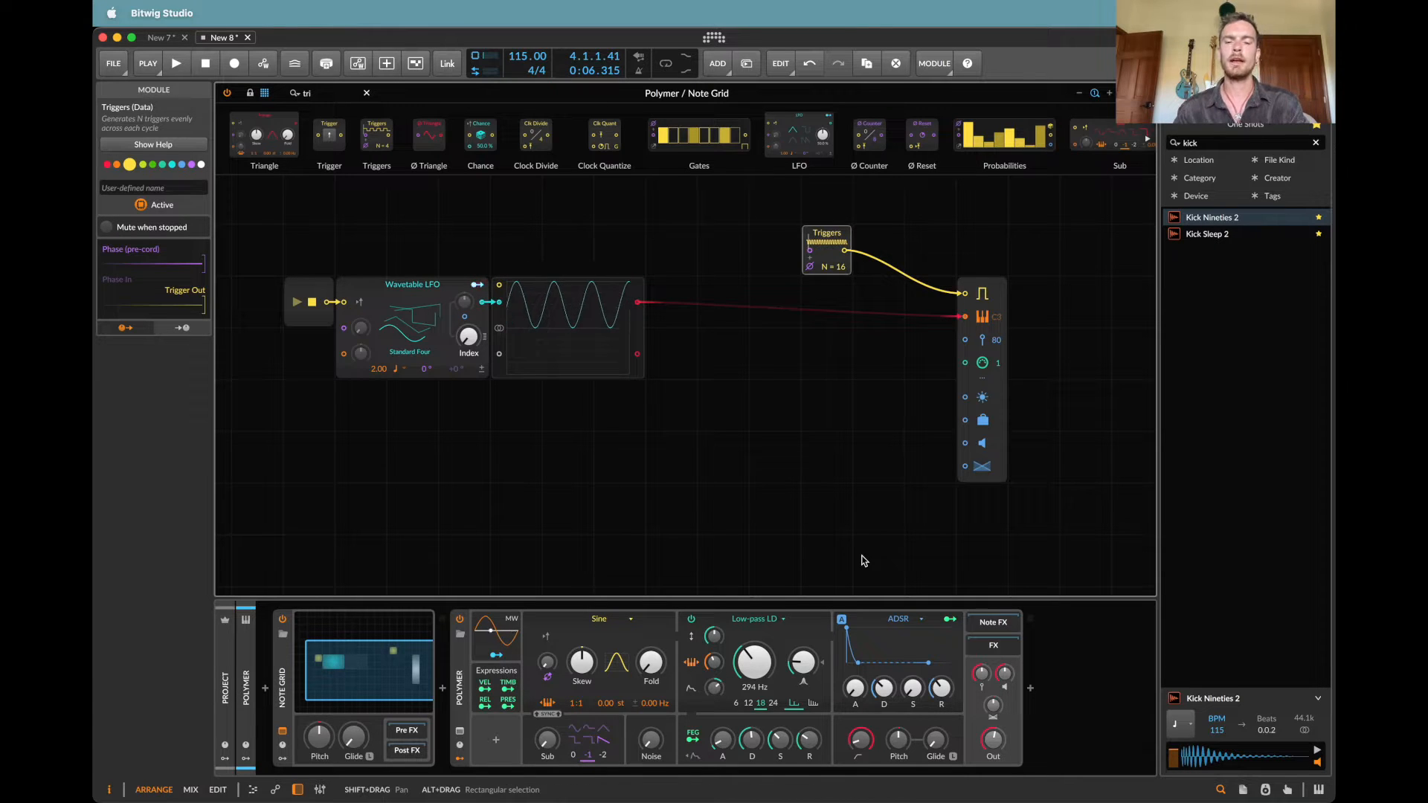
key(space)
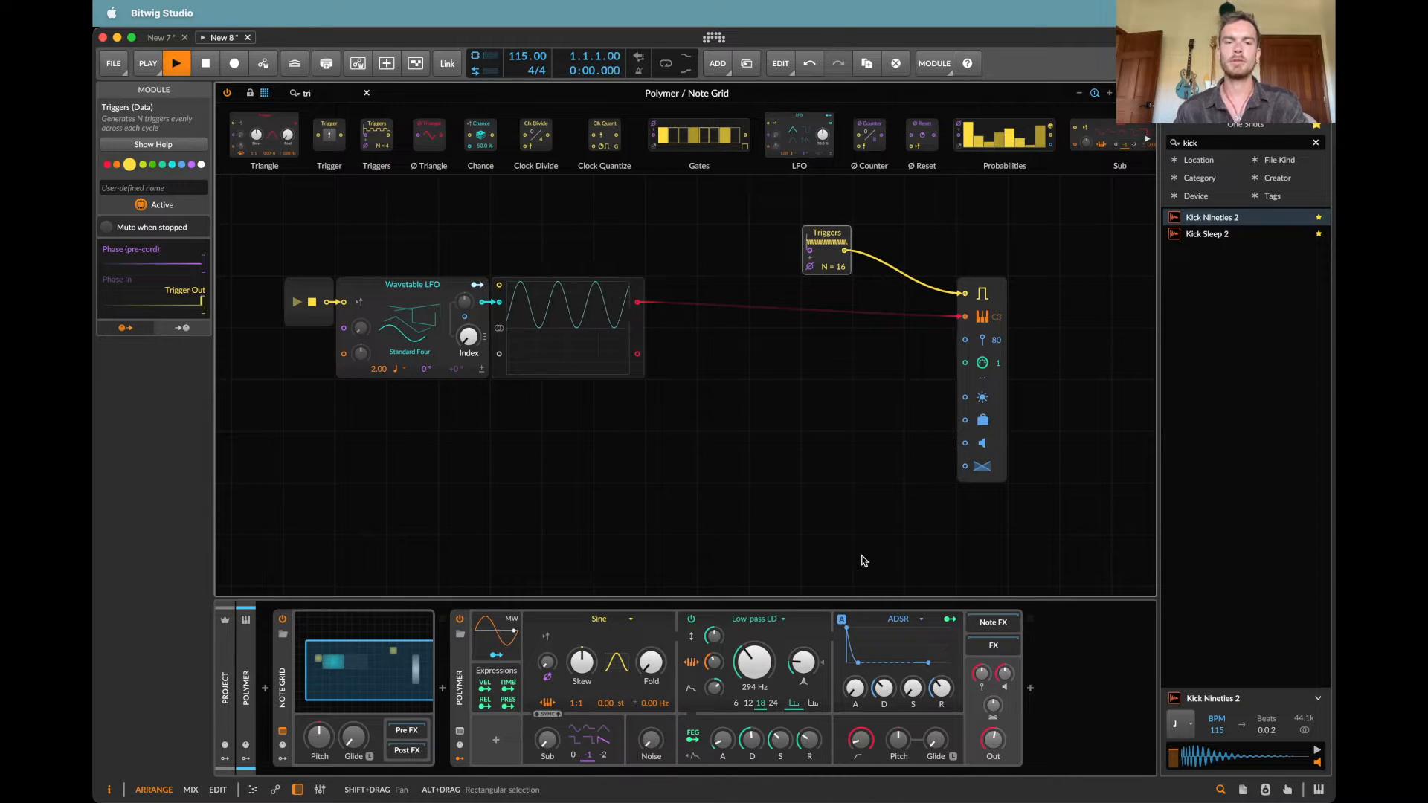
key(space)
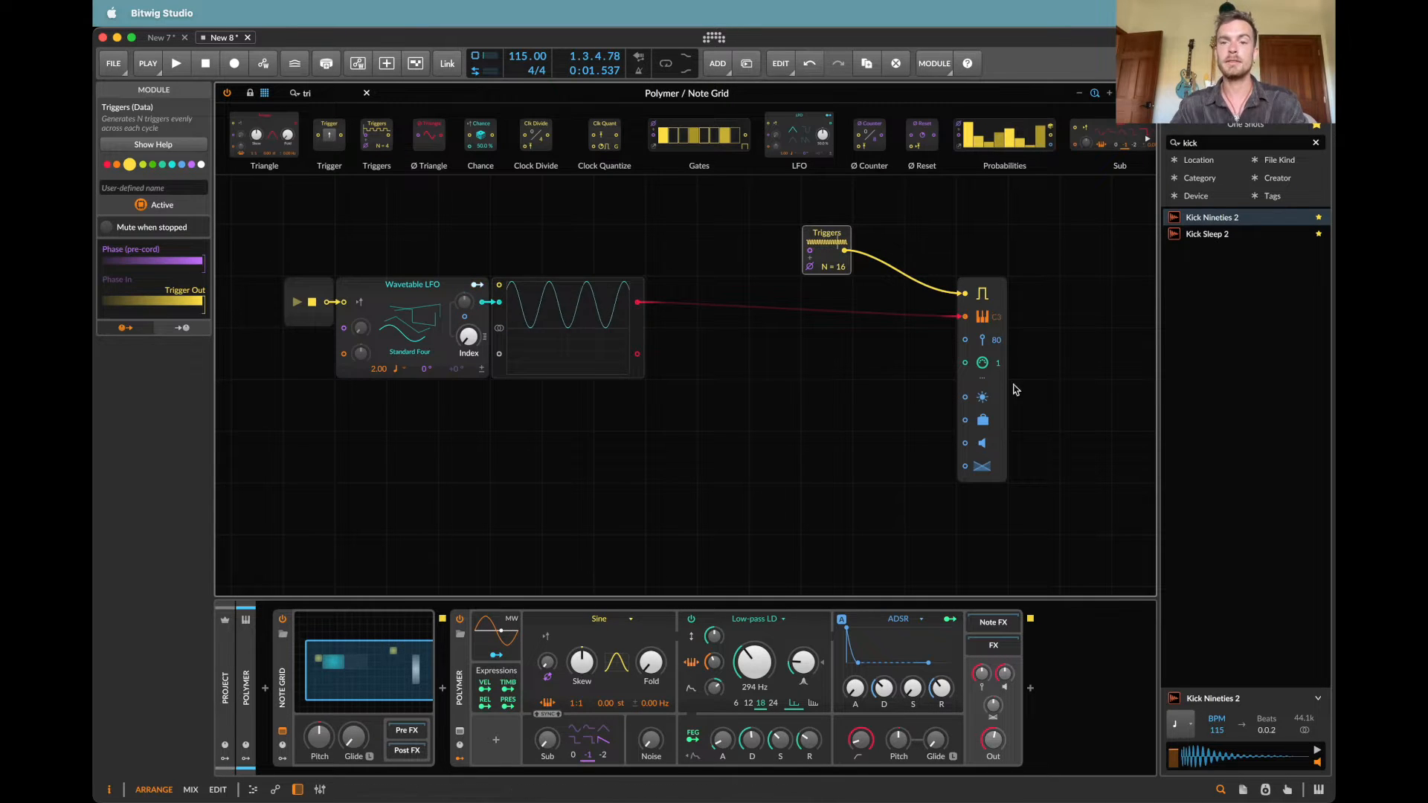
Step: Insert a Pitch Scaler module into the cable between the oscilloscope and the Note Out pitch input
click(328, 91)
text(pitch)
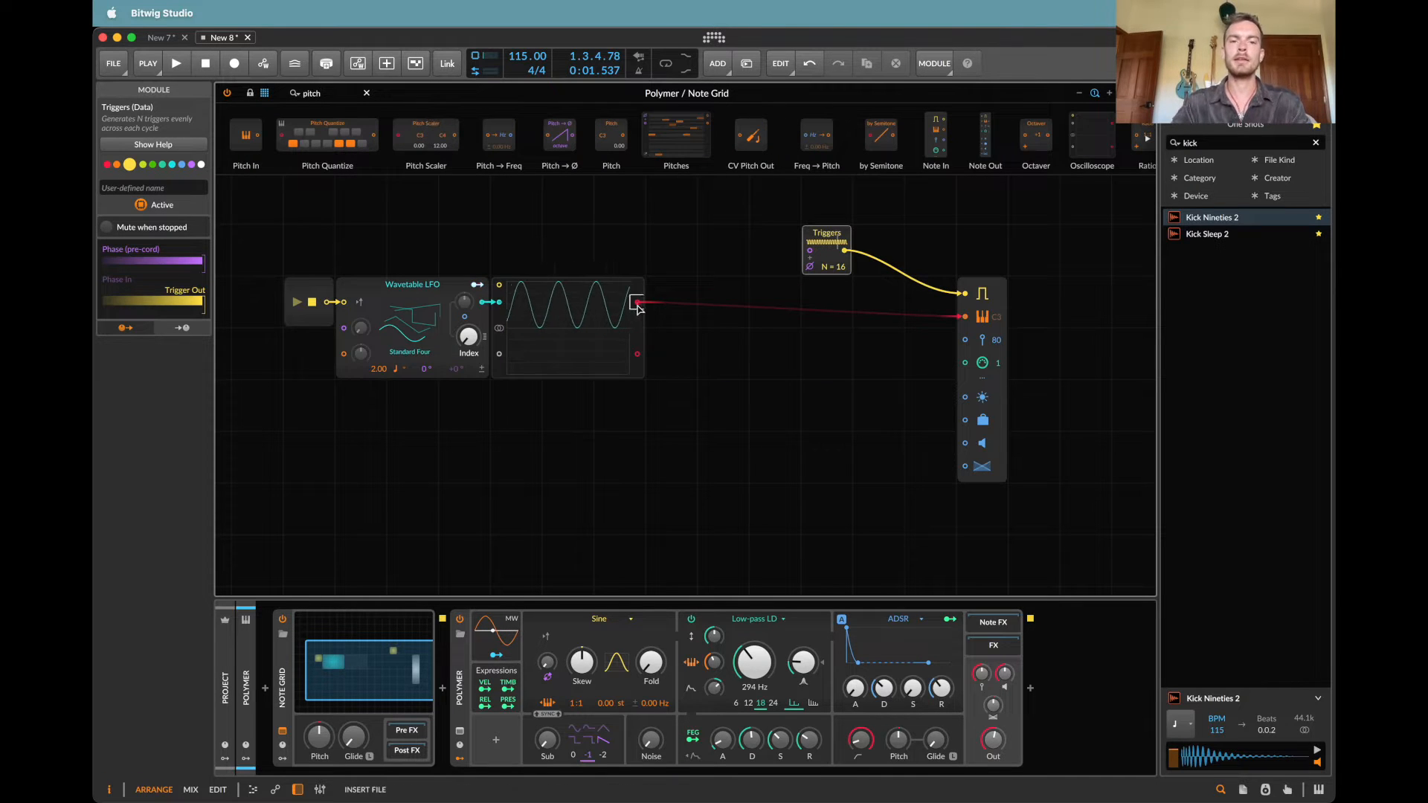
drag(638, 303, 638, 304)
Step: Move the chain from Transport Playing to Pitch Scaler farther away from the Note Out module
drag(716, 437, 266, 294)
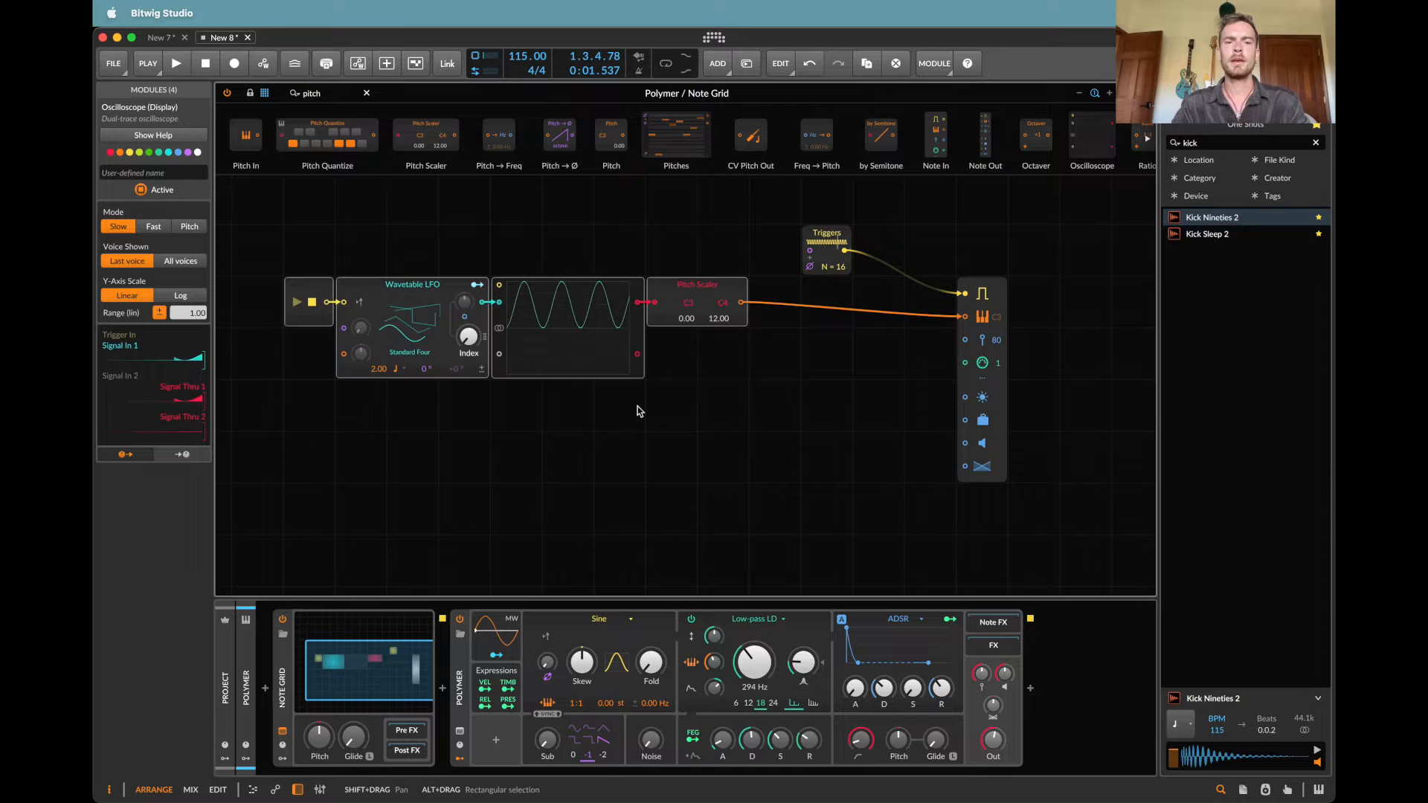
drag(637, 406, 754, 364)
drag(807, 248, 601, 254)
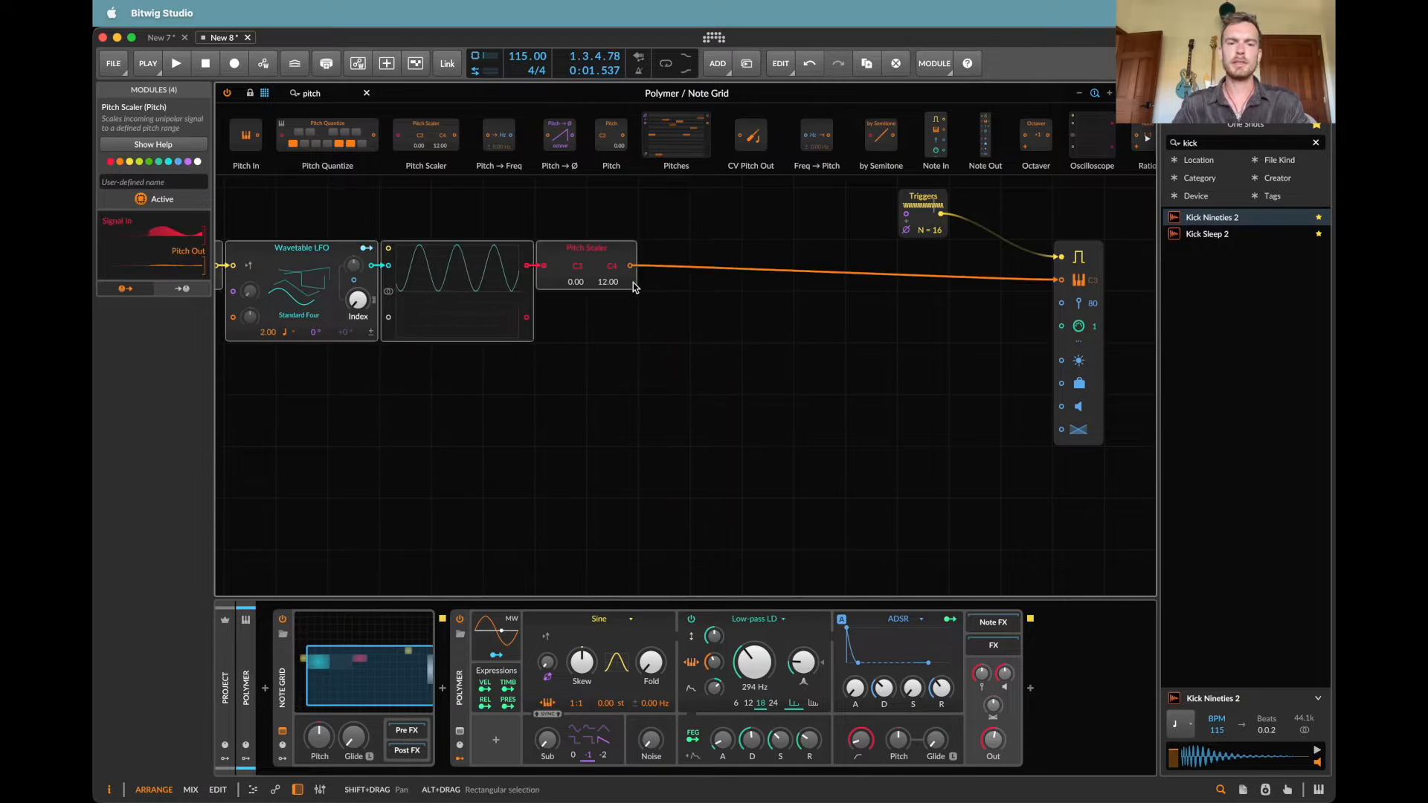
scroll(636, 288, left, 2)
scroll(635, 288, up, 2)
scroll(636, 288, left, 2)
Step: Duplicate the oscilloscope and insert the copy between the Pitch Scaler and the Note Out pitch input
click(607, 447)
click(559, 319)
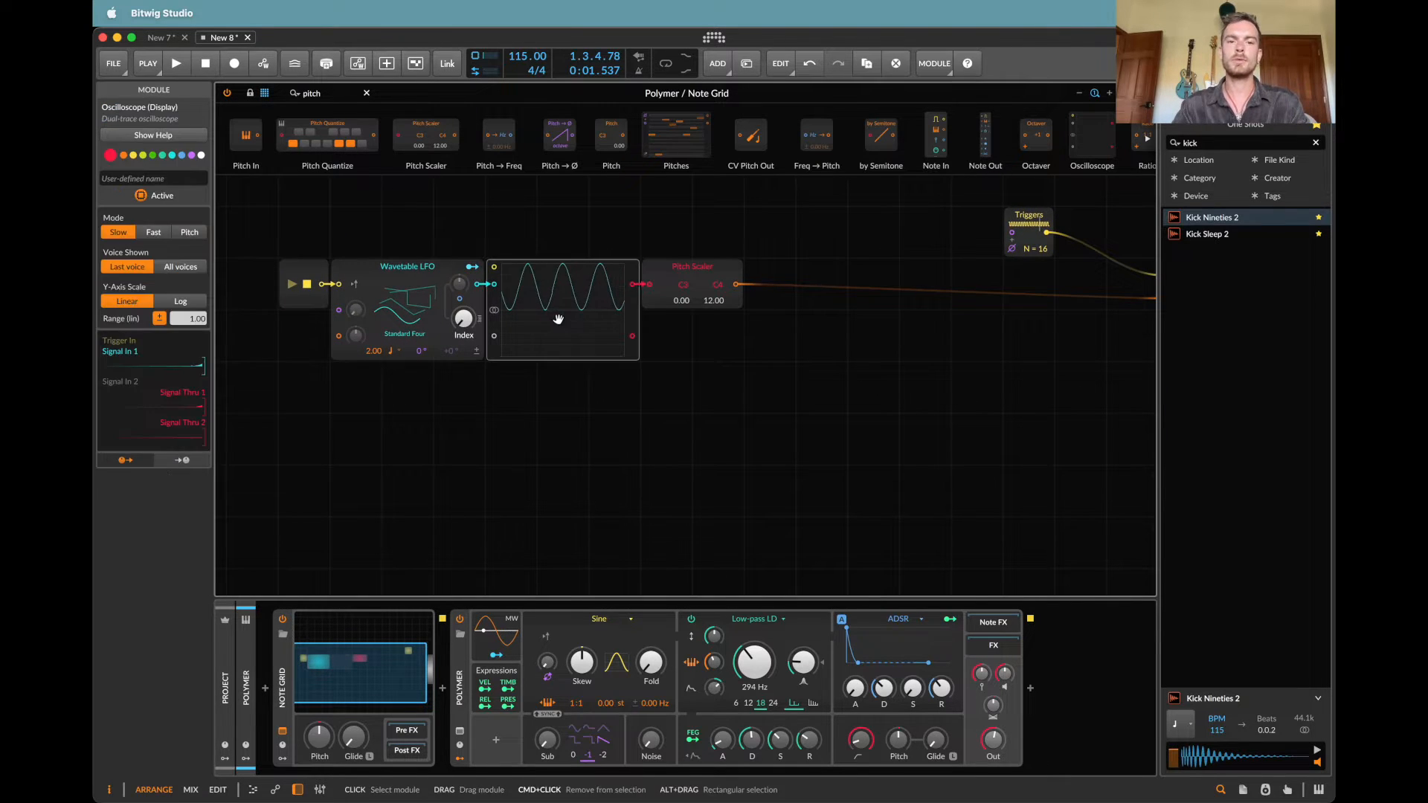
click(803, 255)
key(super+v)
drag(828, 259, 1028, 279)
scroll(749, 288, right, 4)
scroll(750, 288, down, 1)
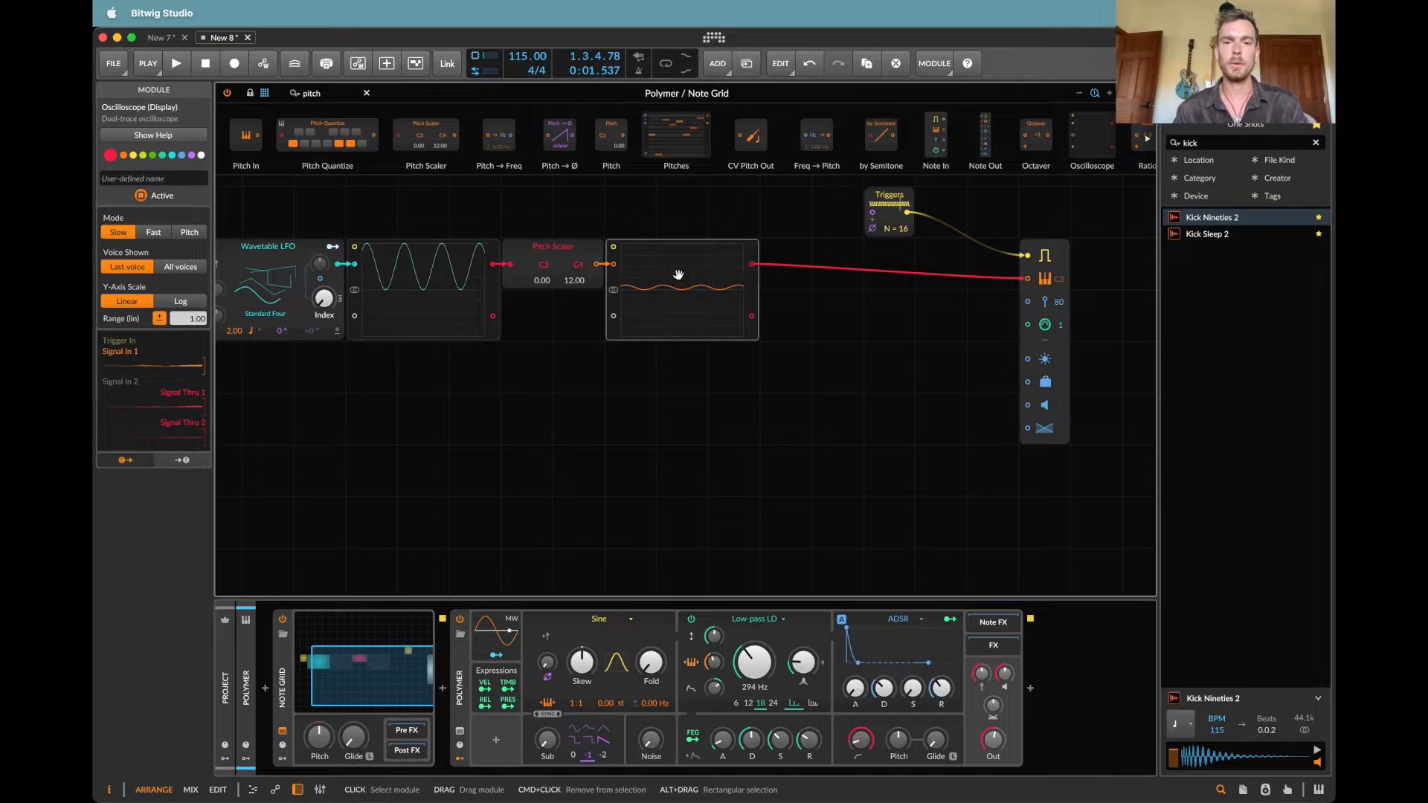
Step: Listen to the pattern, try the Wavetable LFO's Index at 64.0 %, and reset the Index to its default
key(space)
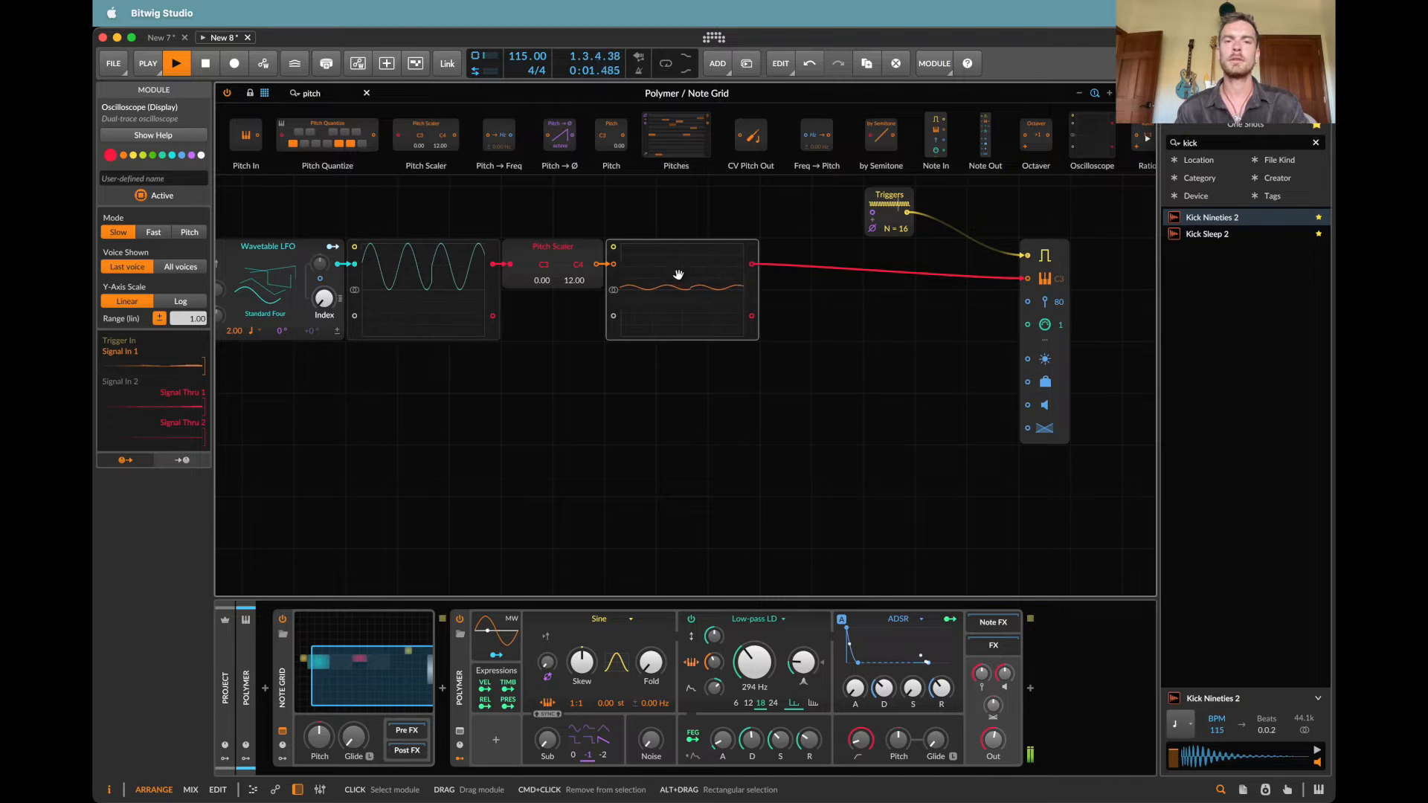
key(space)
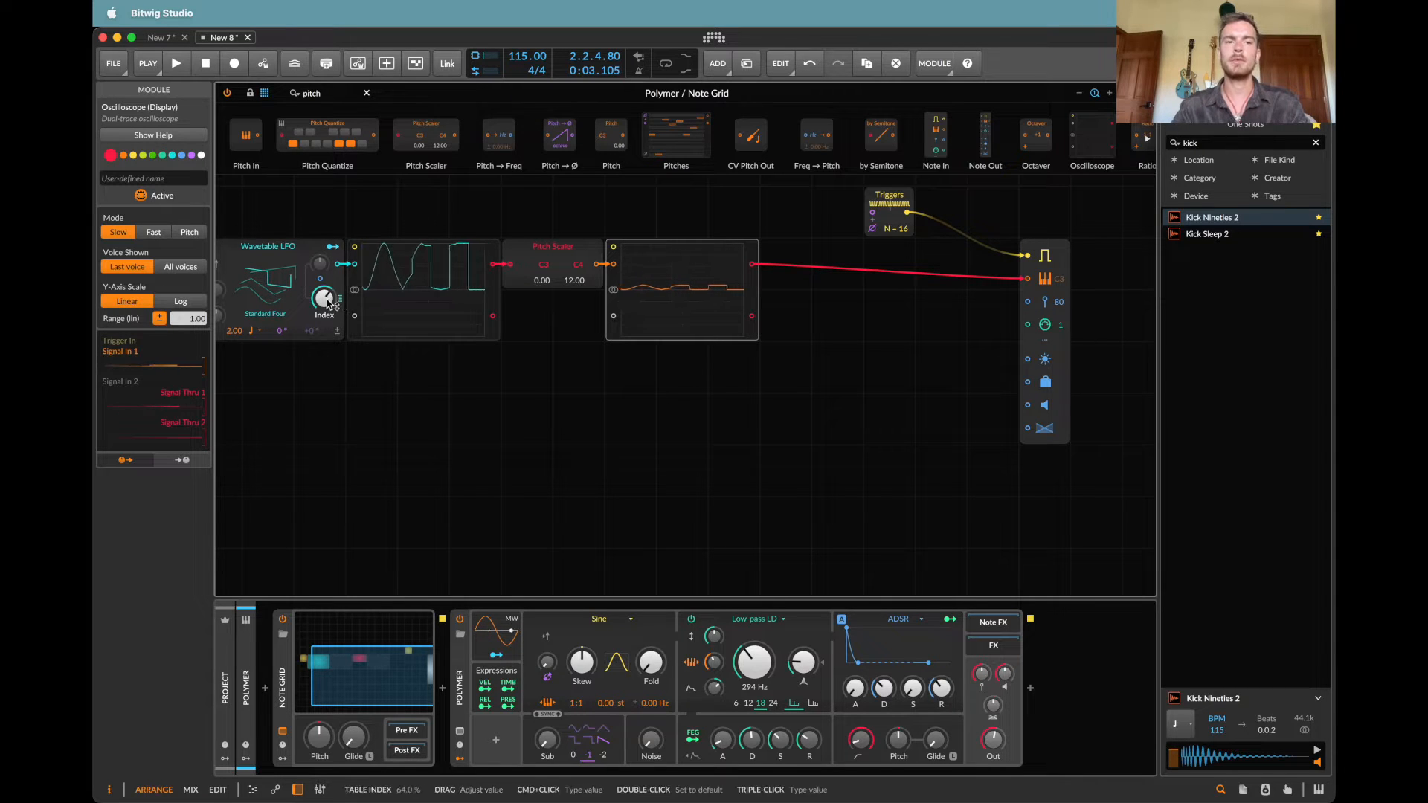
key(space)
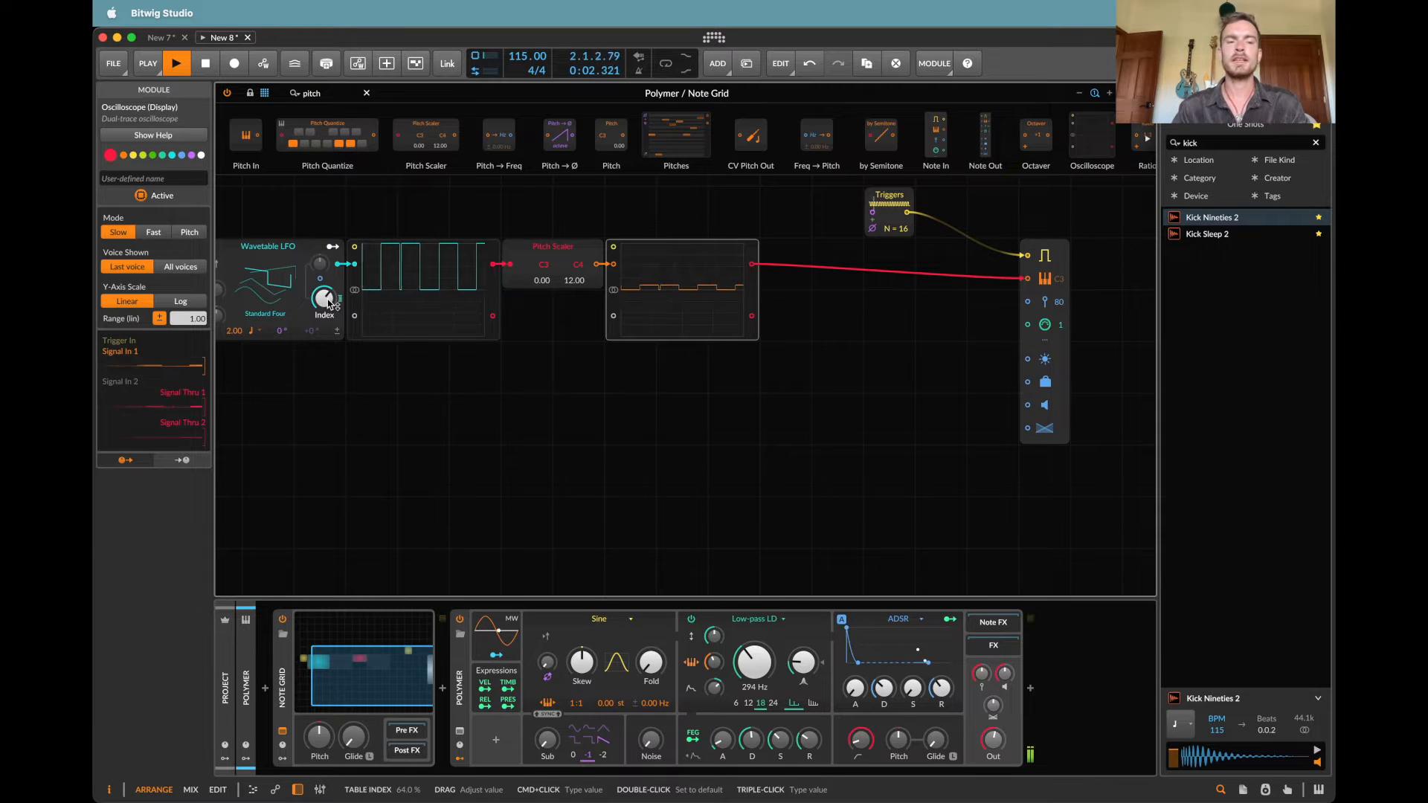
double_click(325, 300)
key(space)
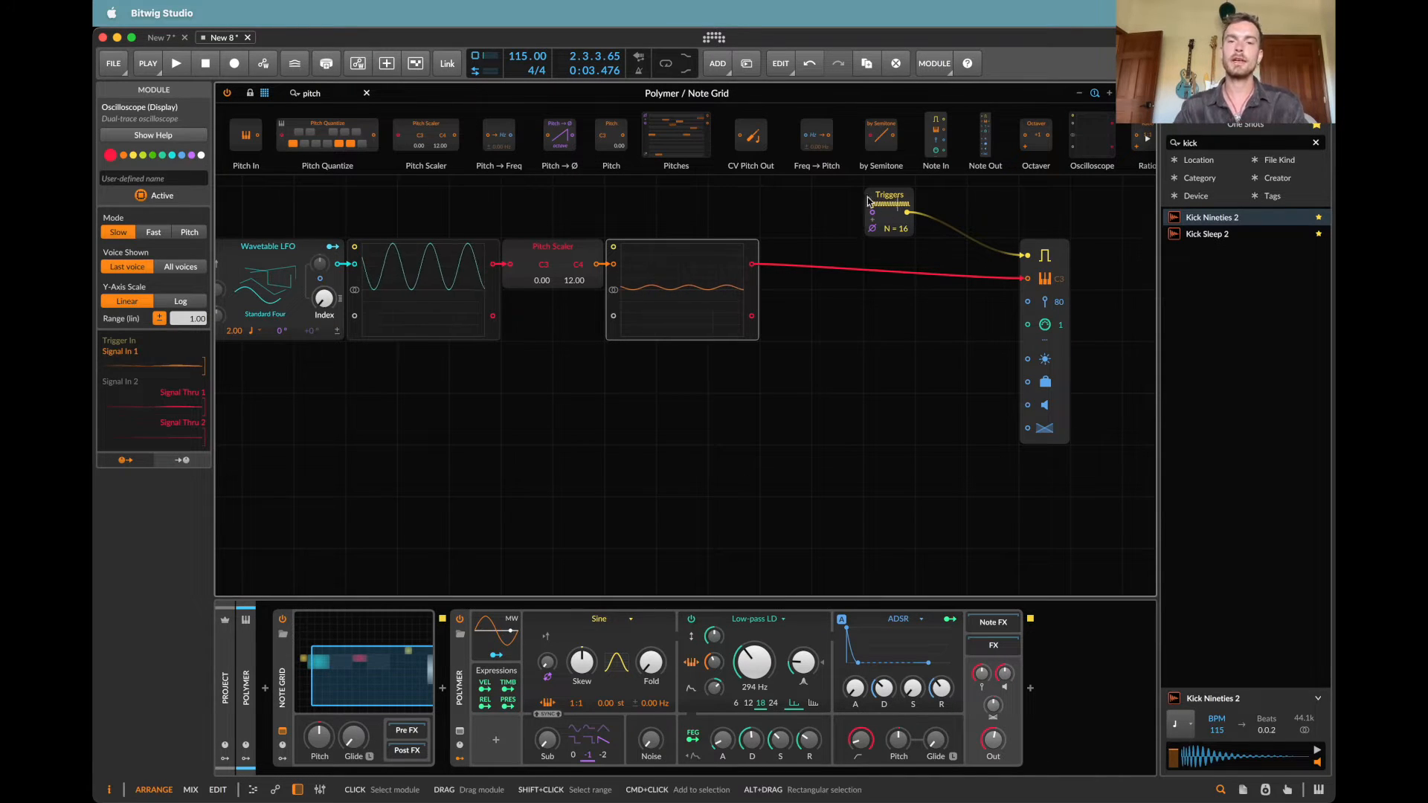
Step: Move the Triggers module farther from Note Out and insert a Sample / Hold module between the second oscilloscope and the Note Out pitch input
drag(868, 201, 816, 198)
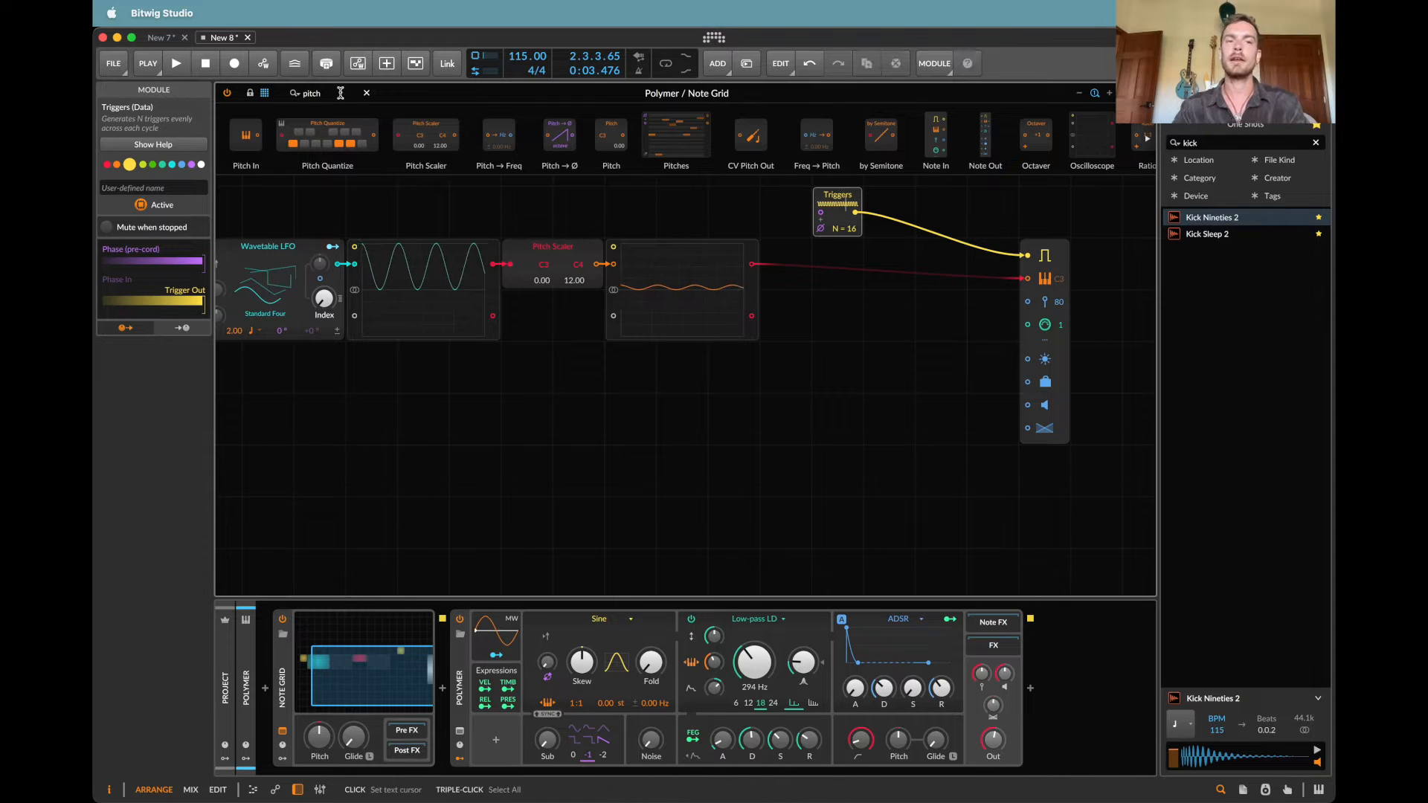
text(sample)
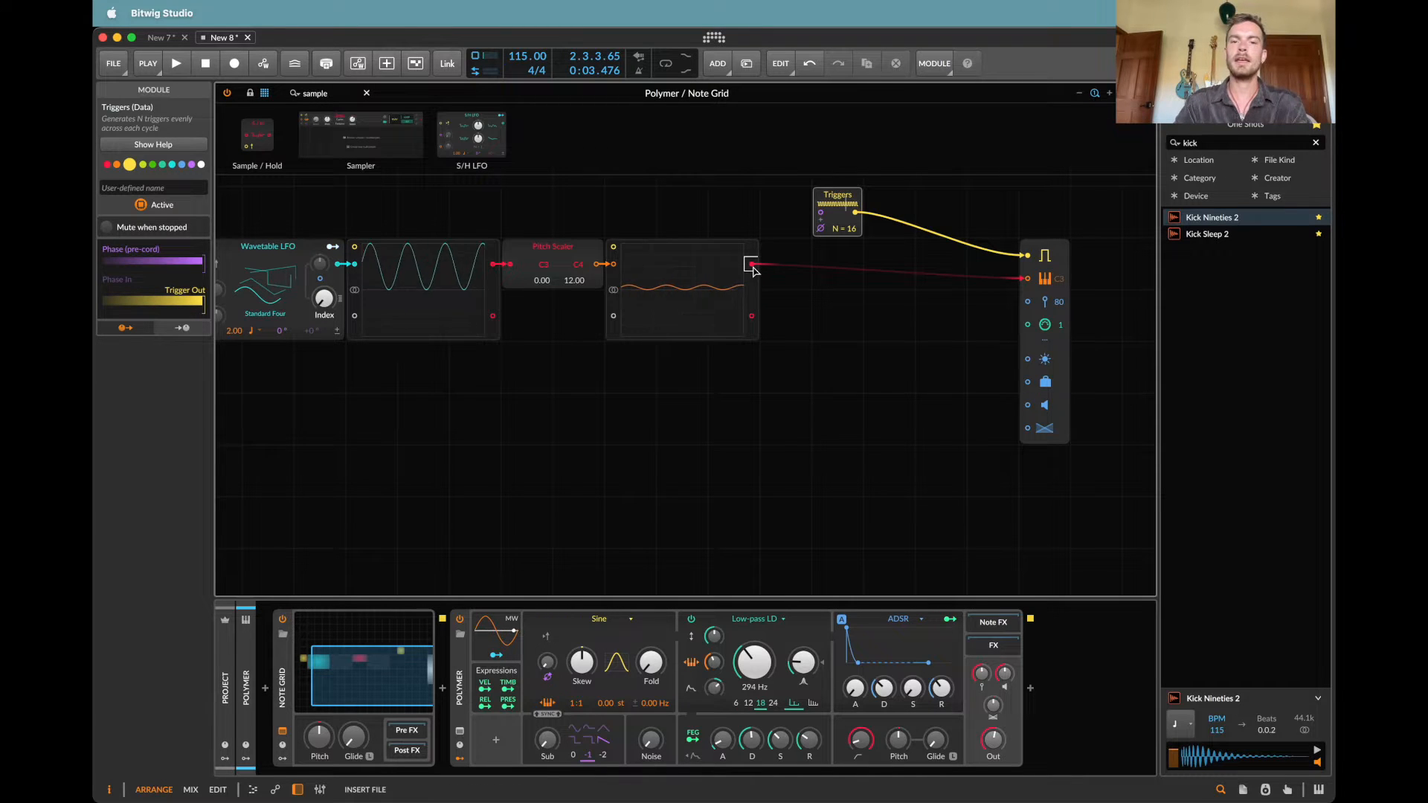
drag(752, 267, 754, 267)
Step: Start playback and connect the Triggers output to the Sample / Hold module's trigger input
key(space)
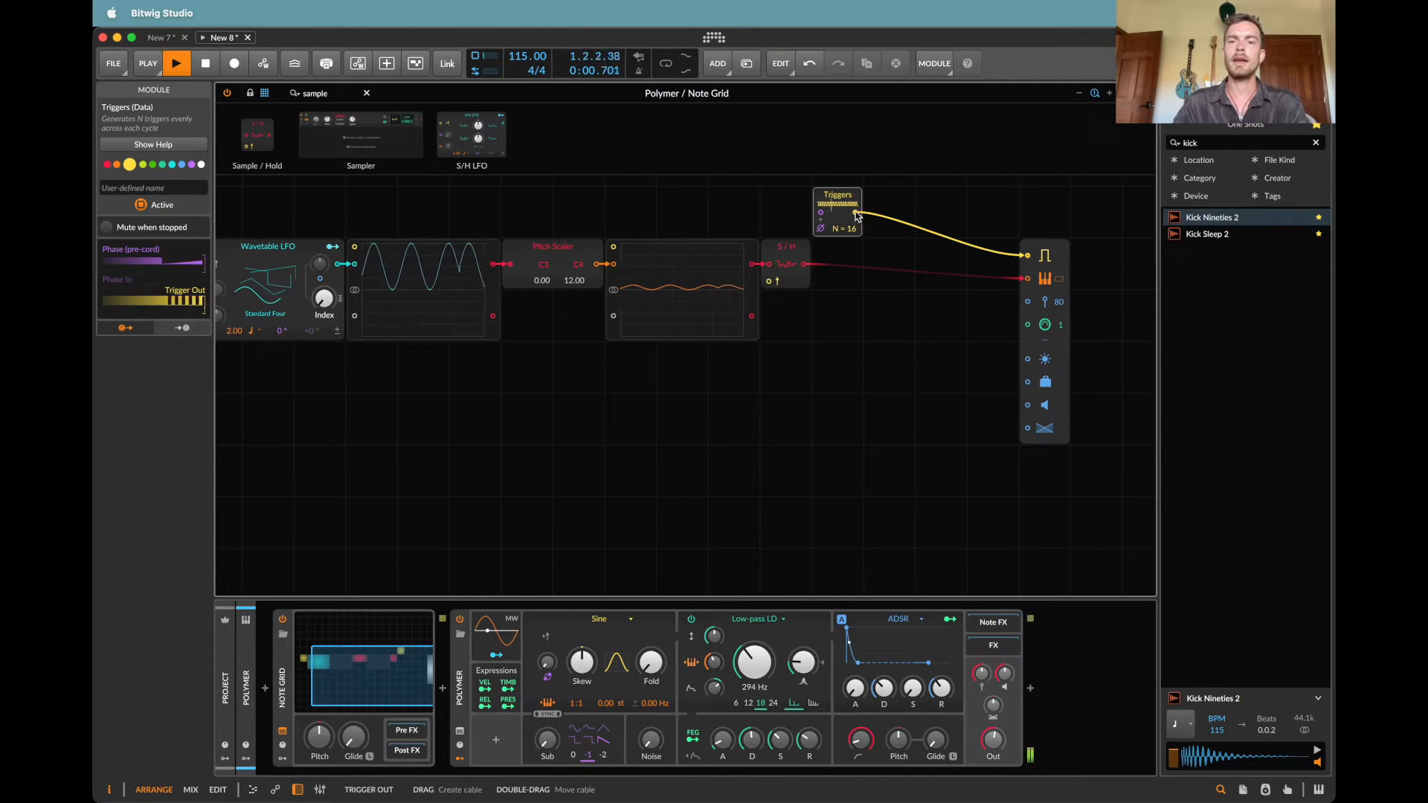
drag(855, 213, 942, 298)
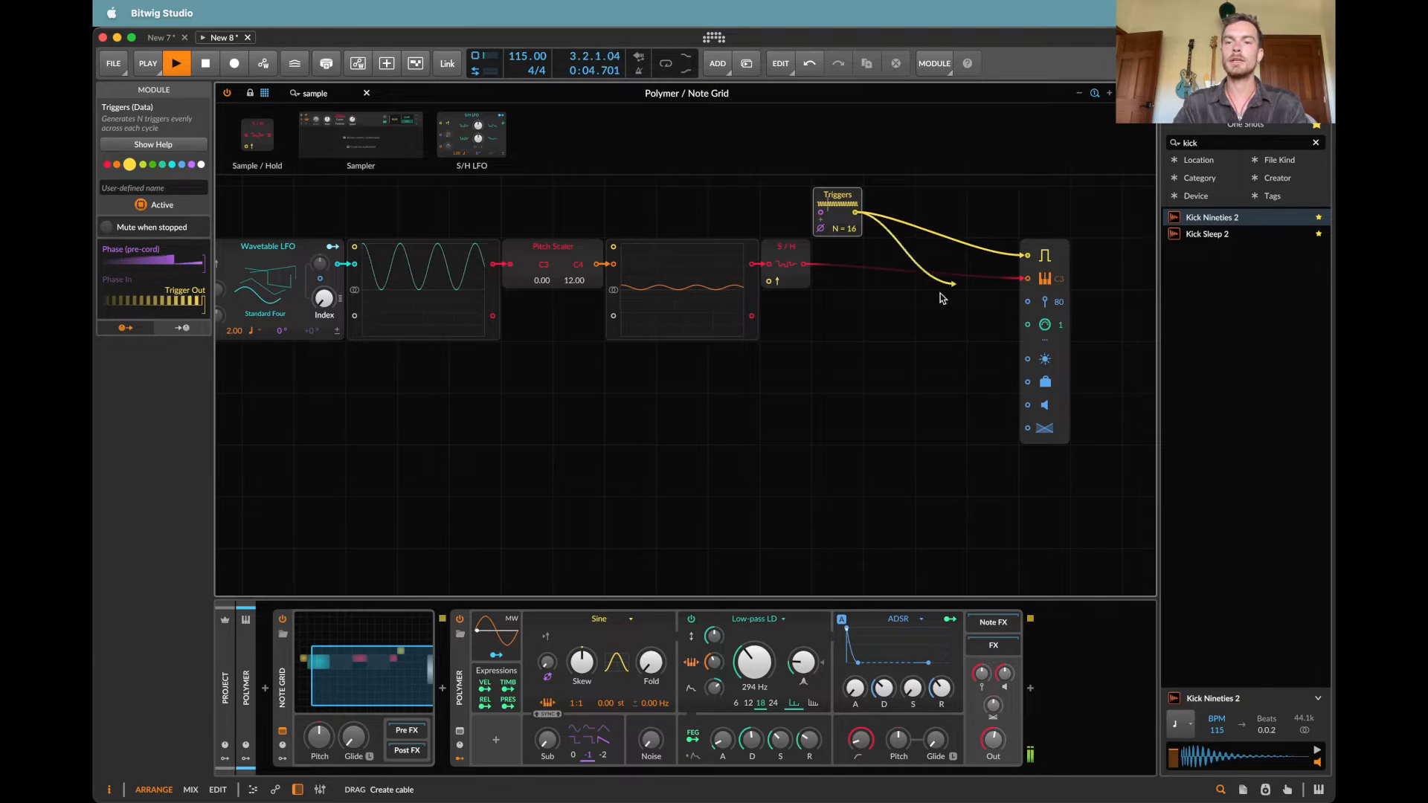
drag(839, 307, 775, 290)
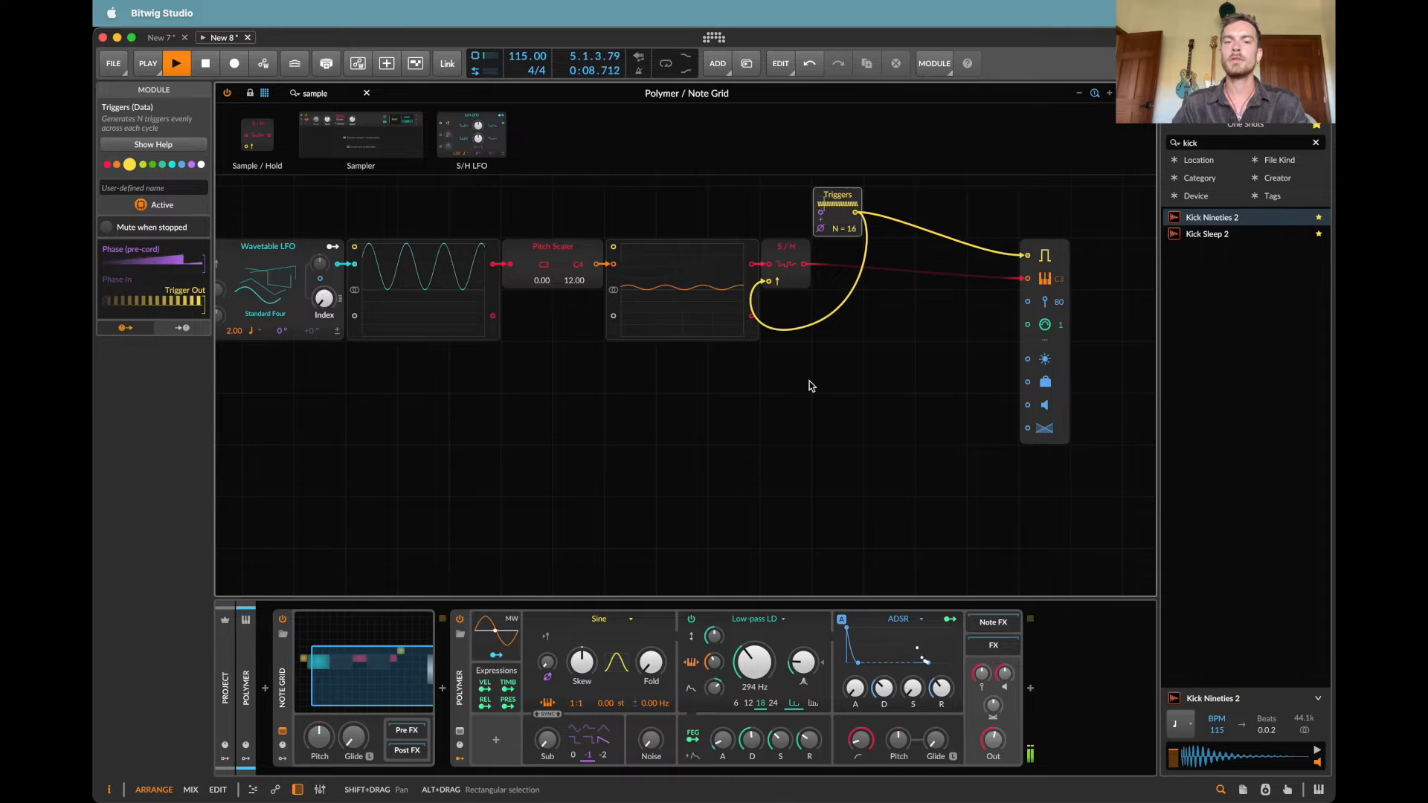
Step: Duplicate the second oscilloscope after the Sample / Hold module and wire the copy's first signal output to the Note Out pitch input
drag(808, 380, 262, 266)
drag(626, 293, 497, 347)
click(592, 215)
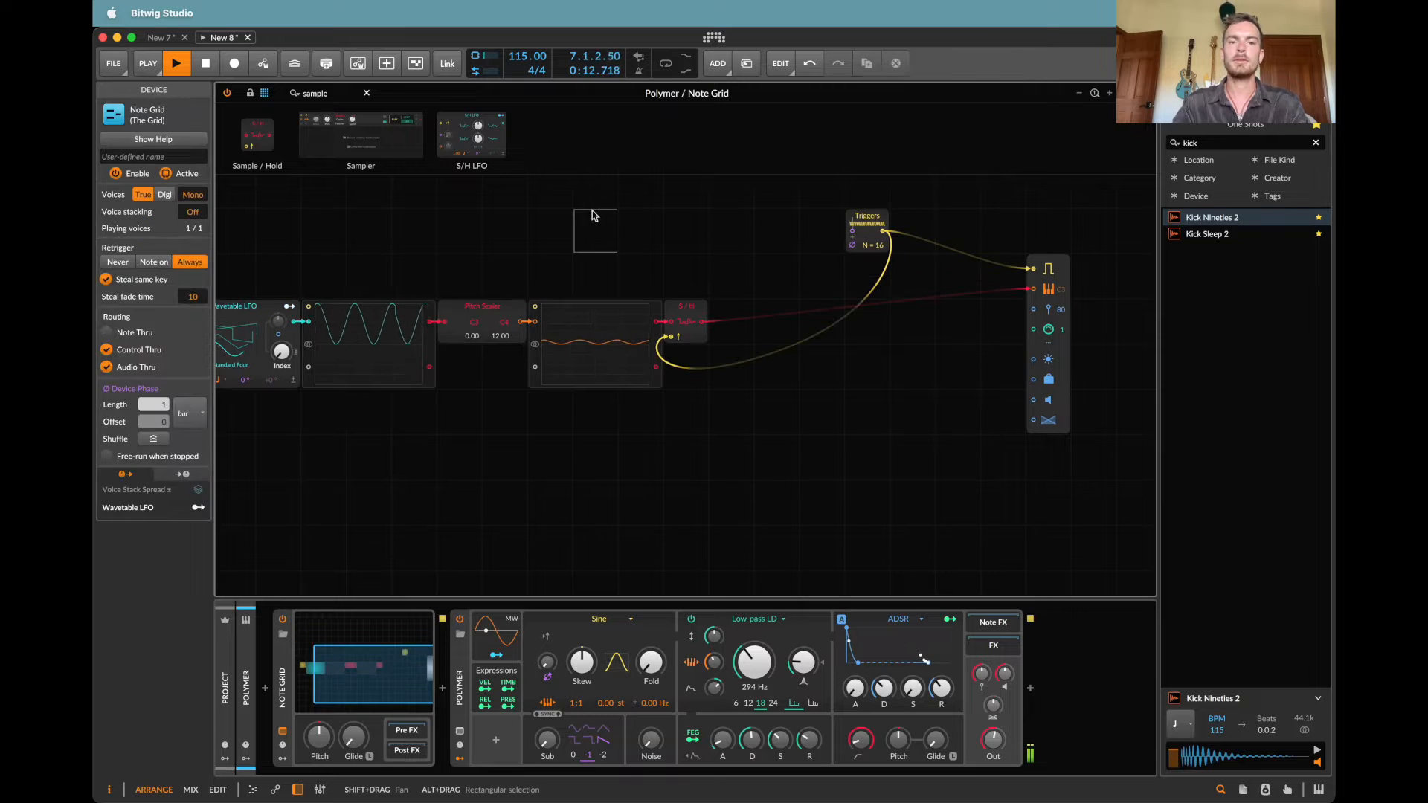
click(593, 375)
key(super+c)
click(732, 311)
key(super+v)
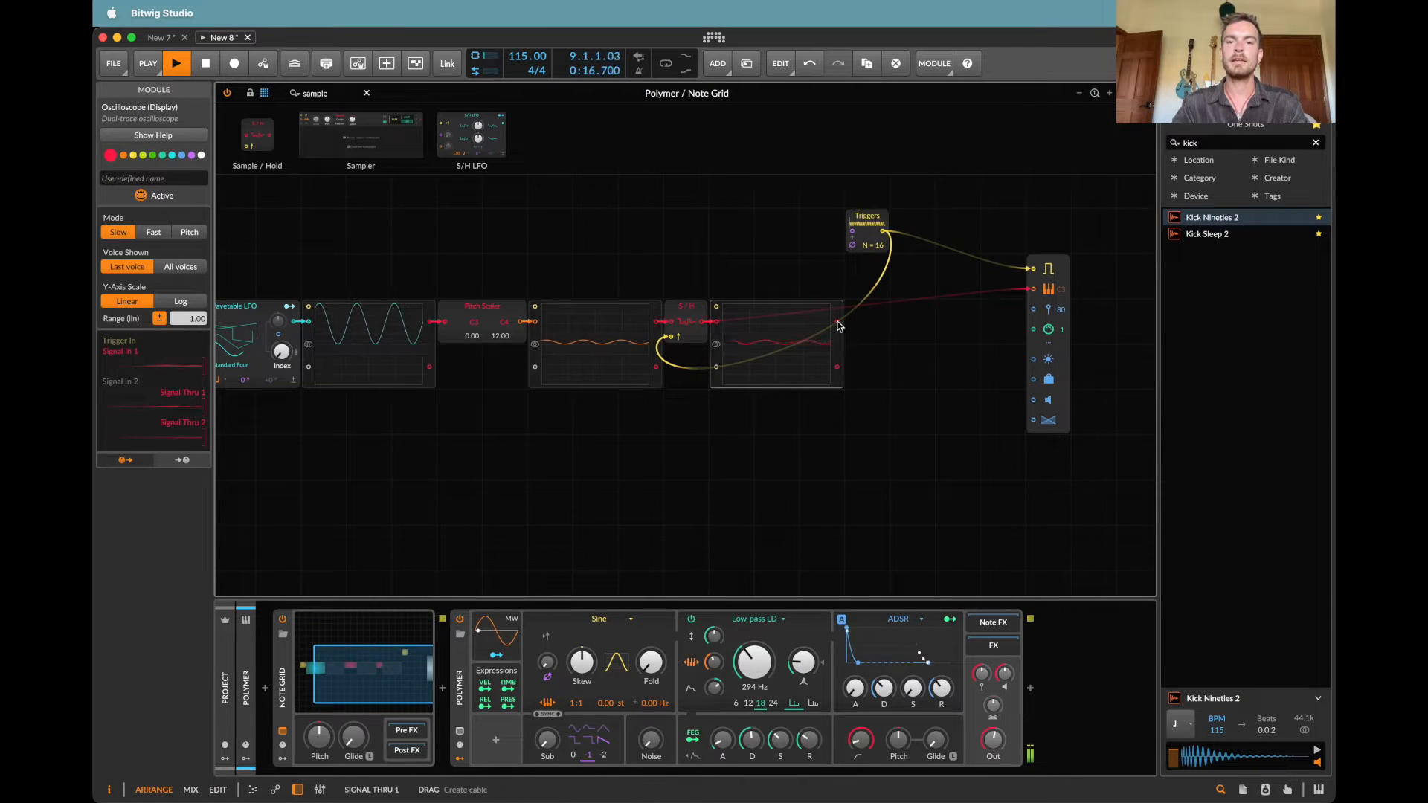
drag(838, 322, 1033, 289)
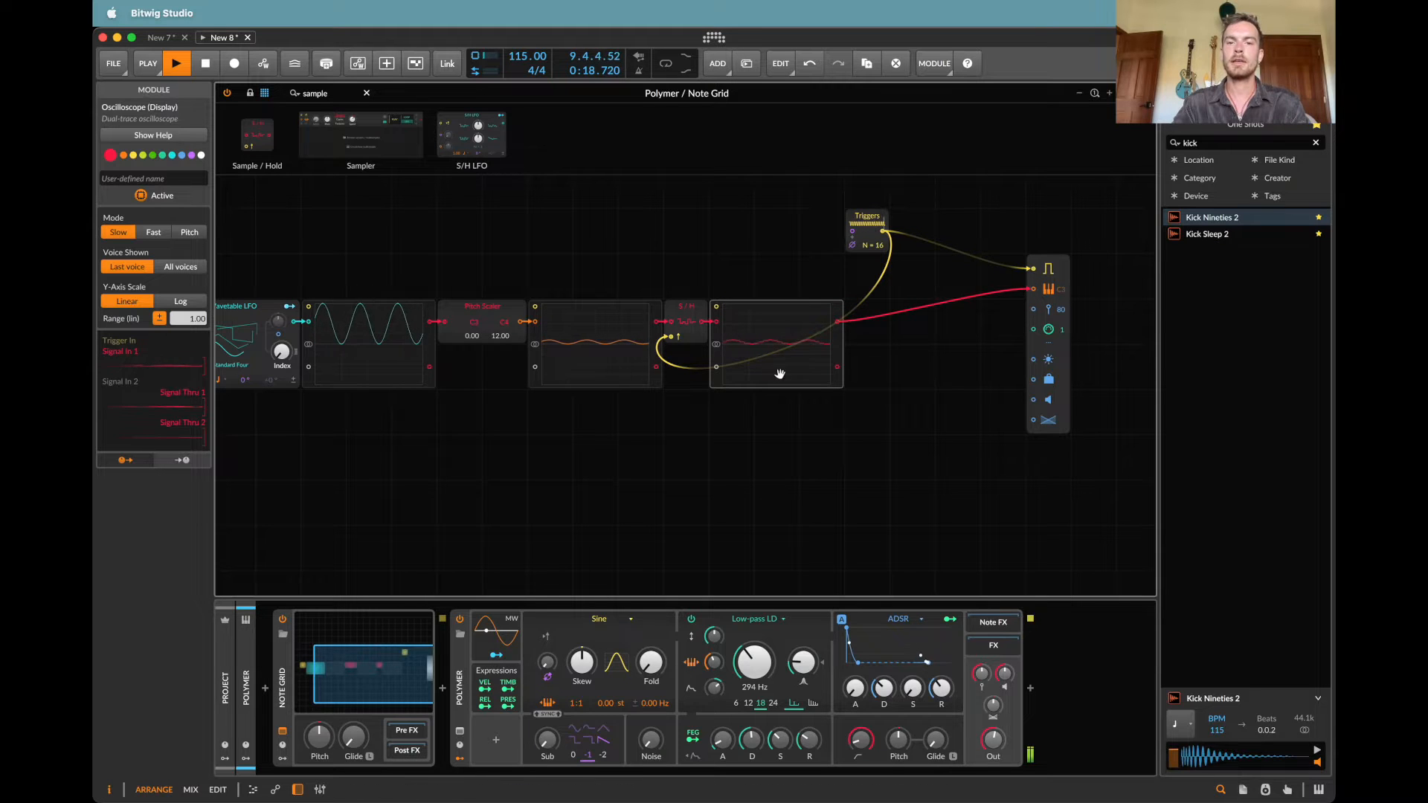
Step: Insert a Key Filter device into the Note Grid's Post FX chain
scroll(860, 343, up, 5)
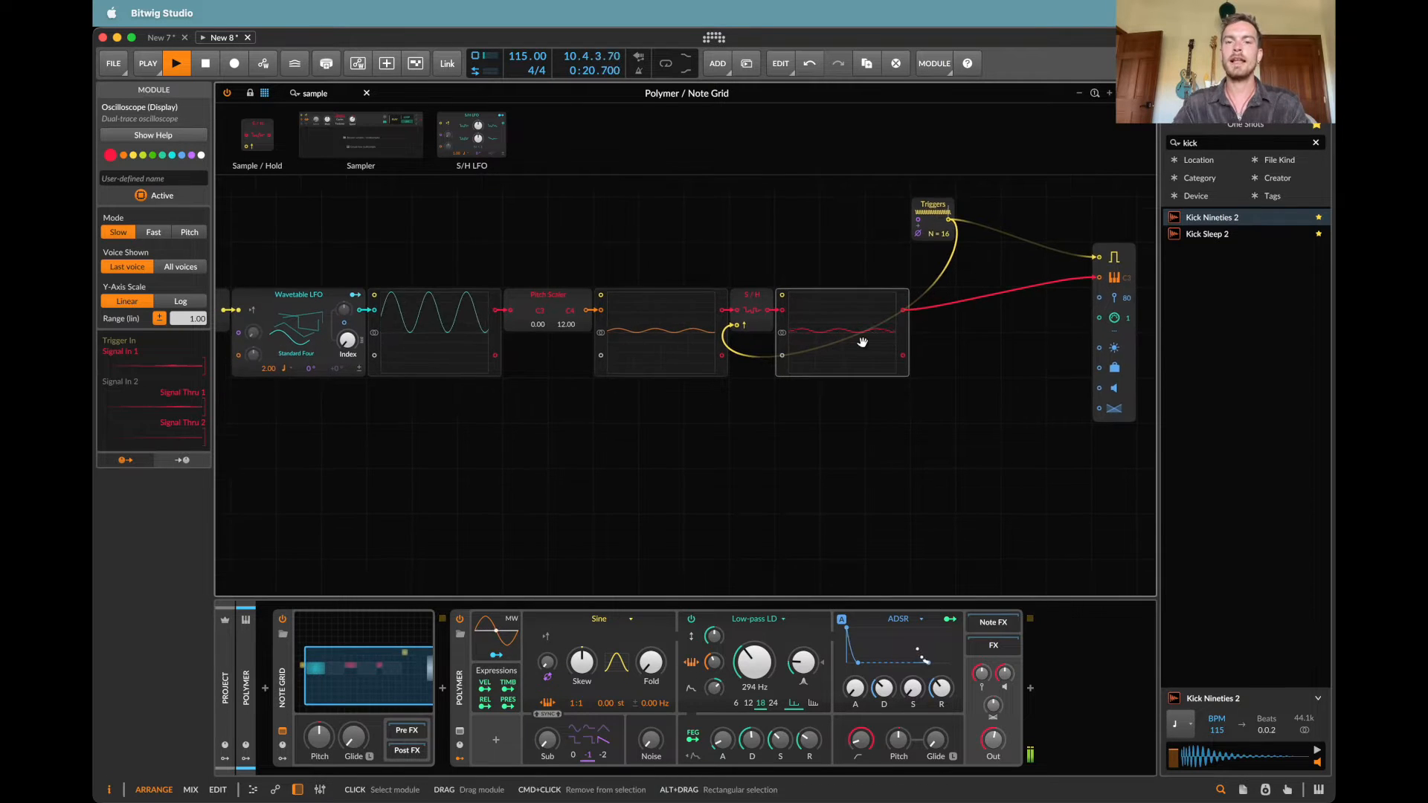
scroll(894, 328, right, 5)
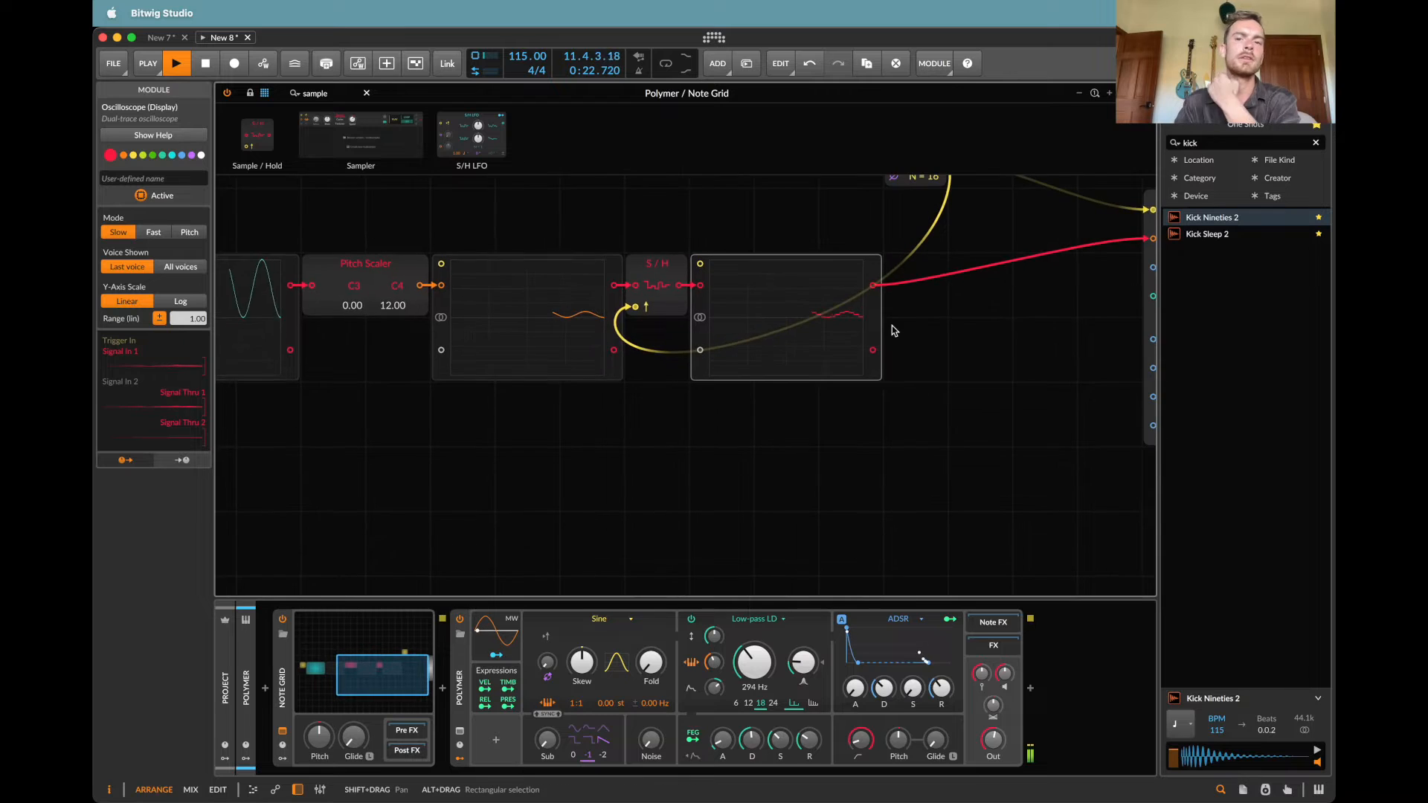
scroll(891, 325, up, 2)
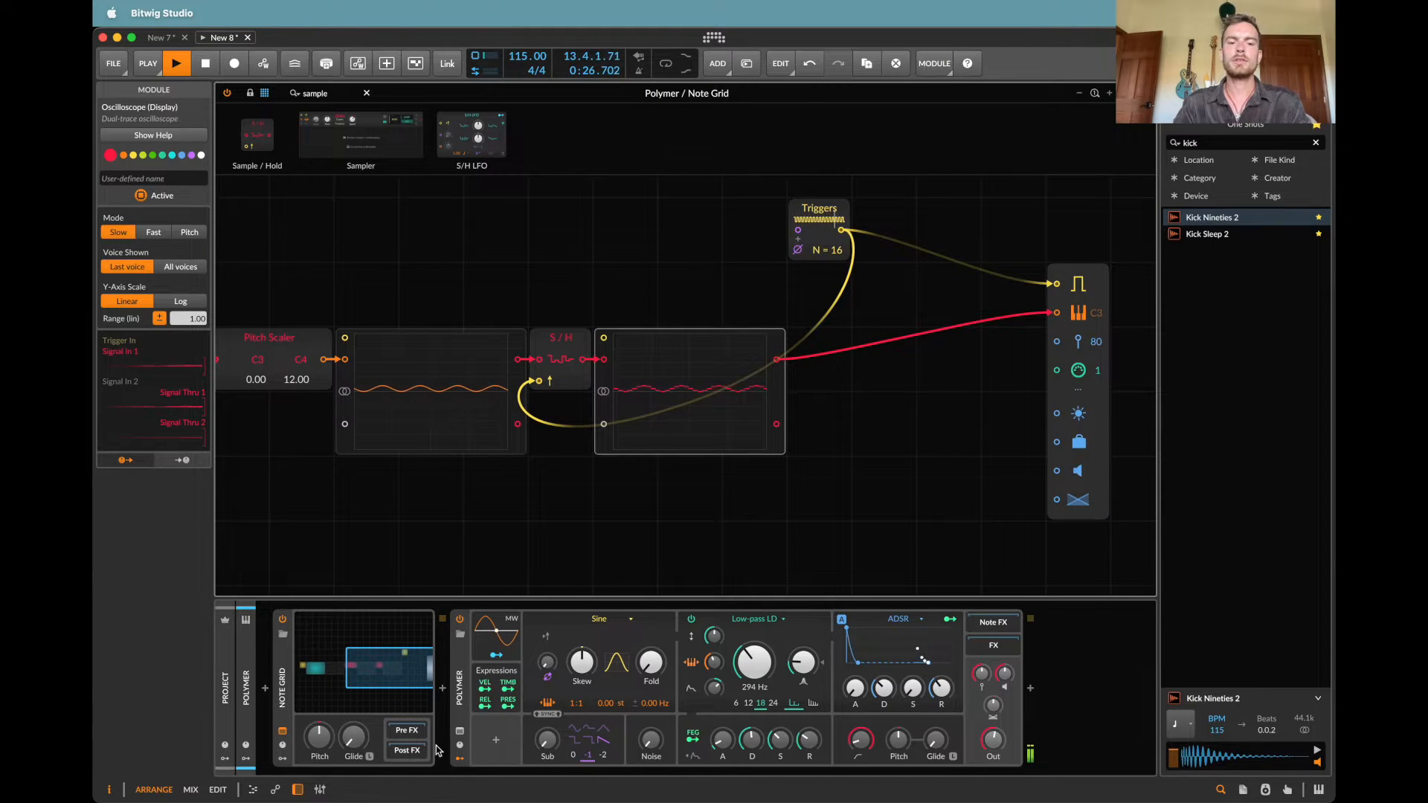
click(407, 751)
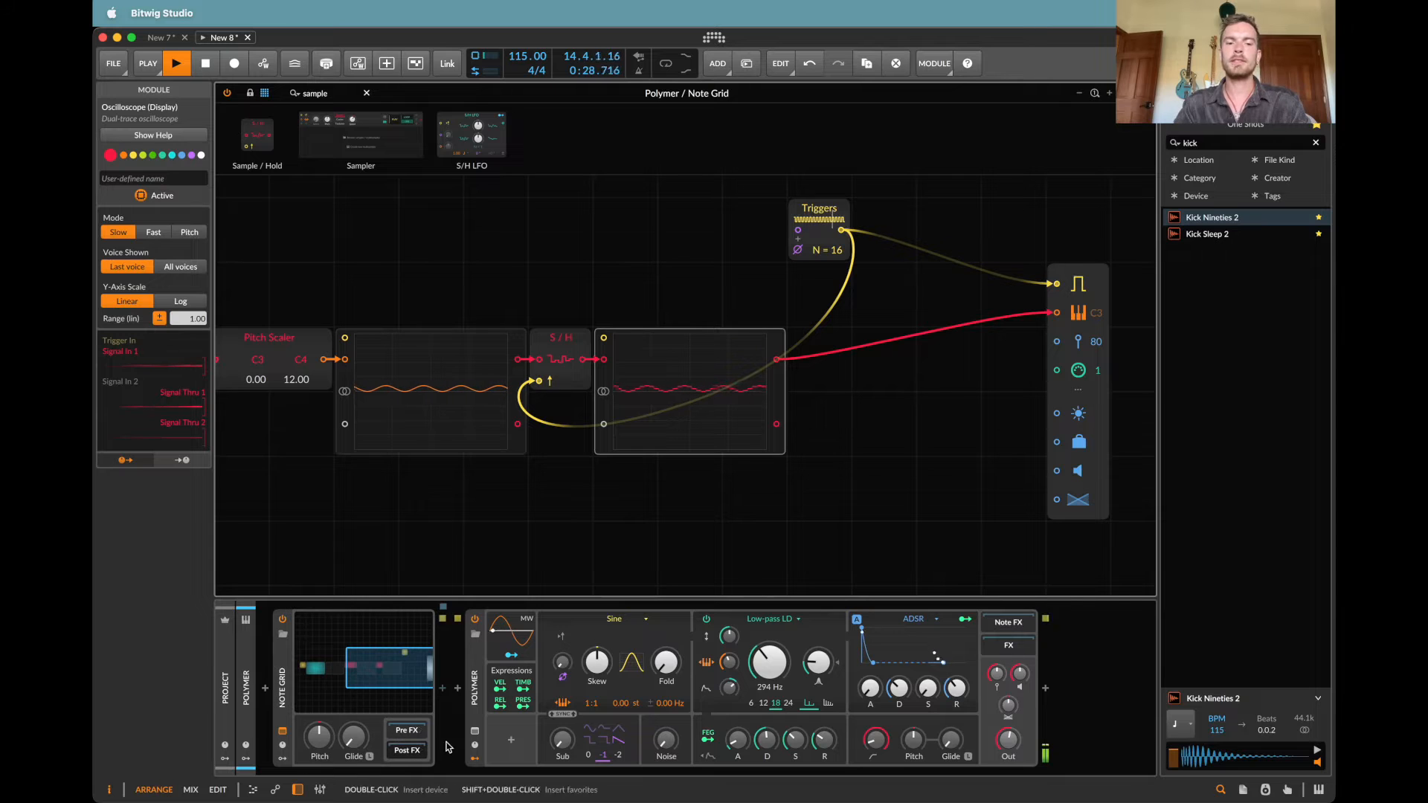
click(442, 692)
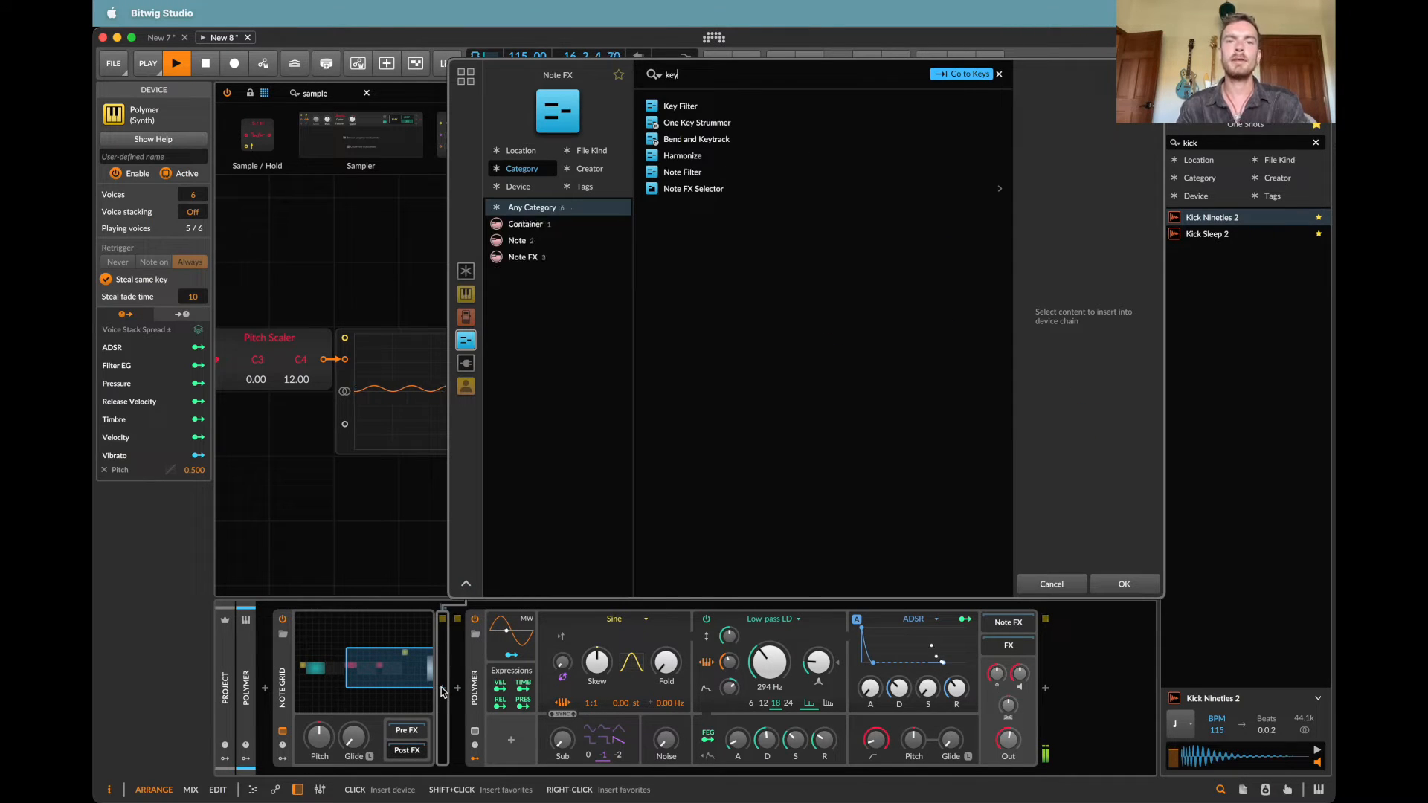
key(Return)
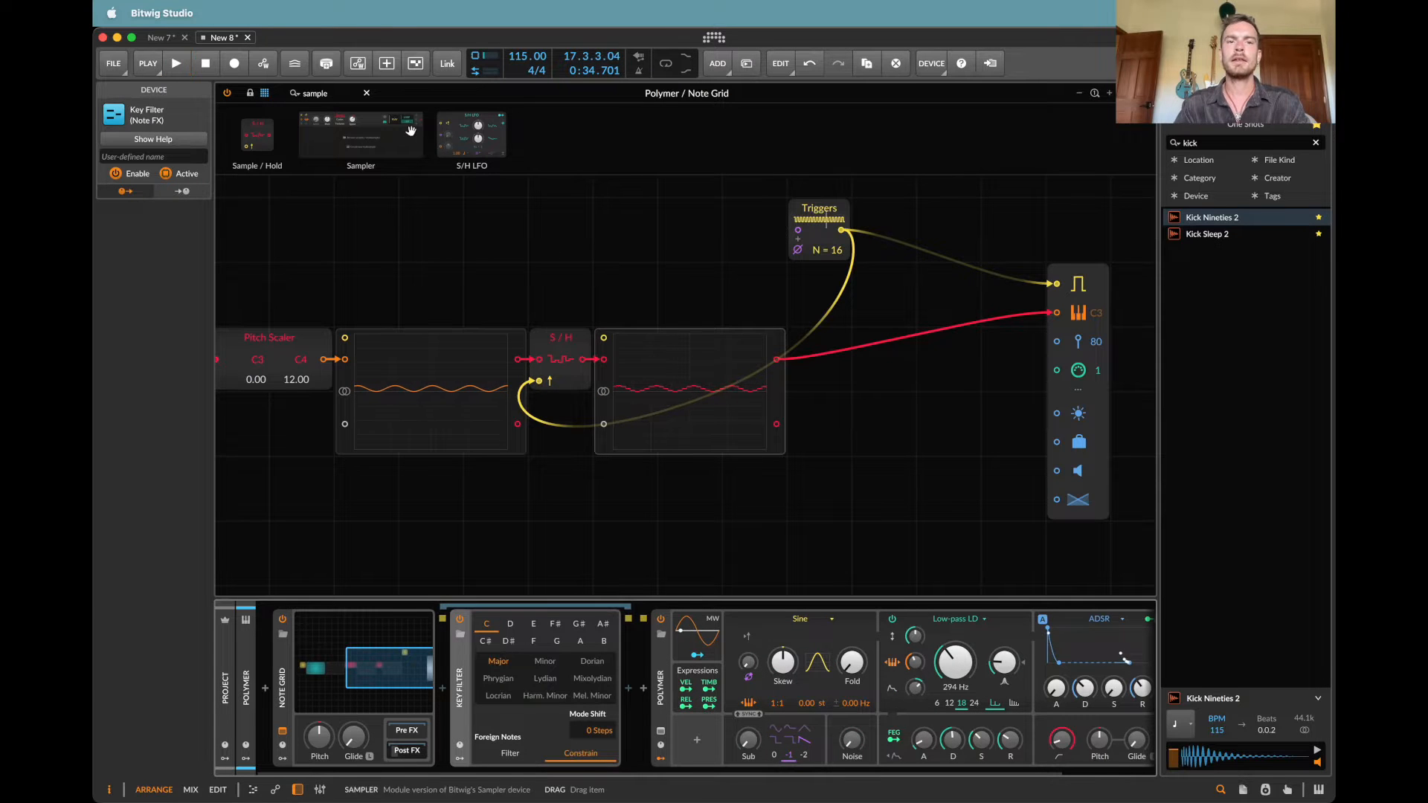
Step: Try adding a Pitch Quantize module between the third oscilloscope and Note Out
click(342, 91)
text(quan)
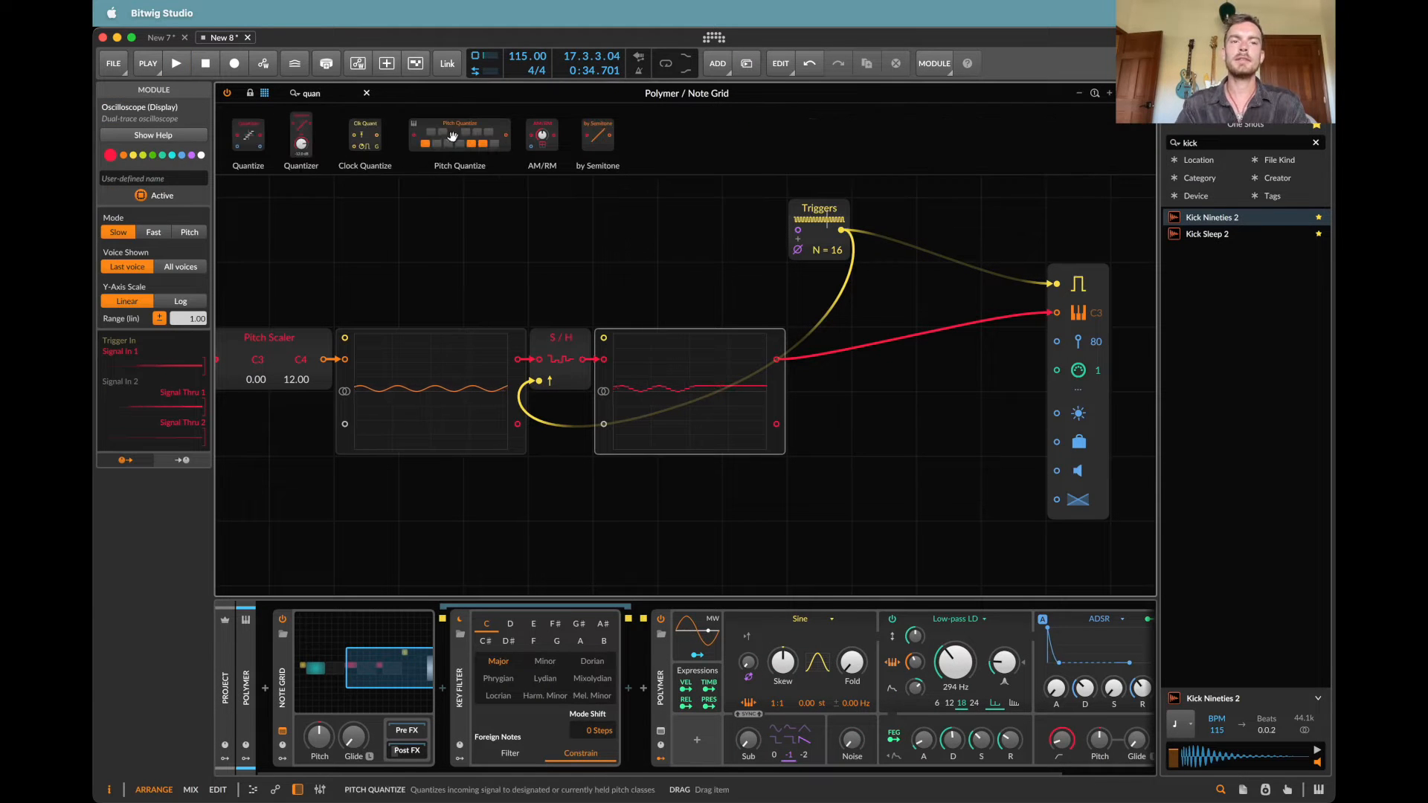
drag(452, 136, 931, 376)
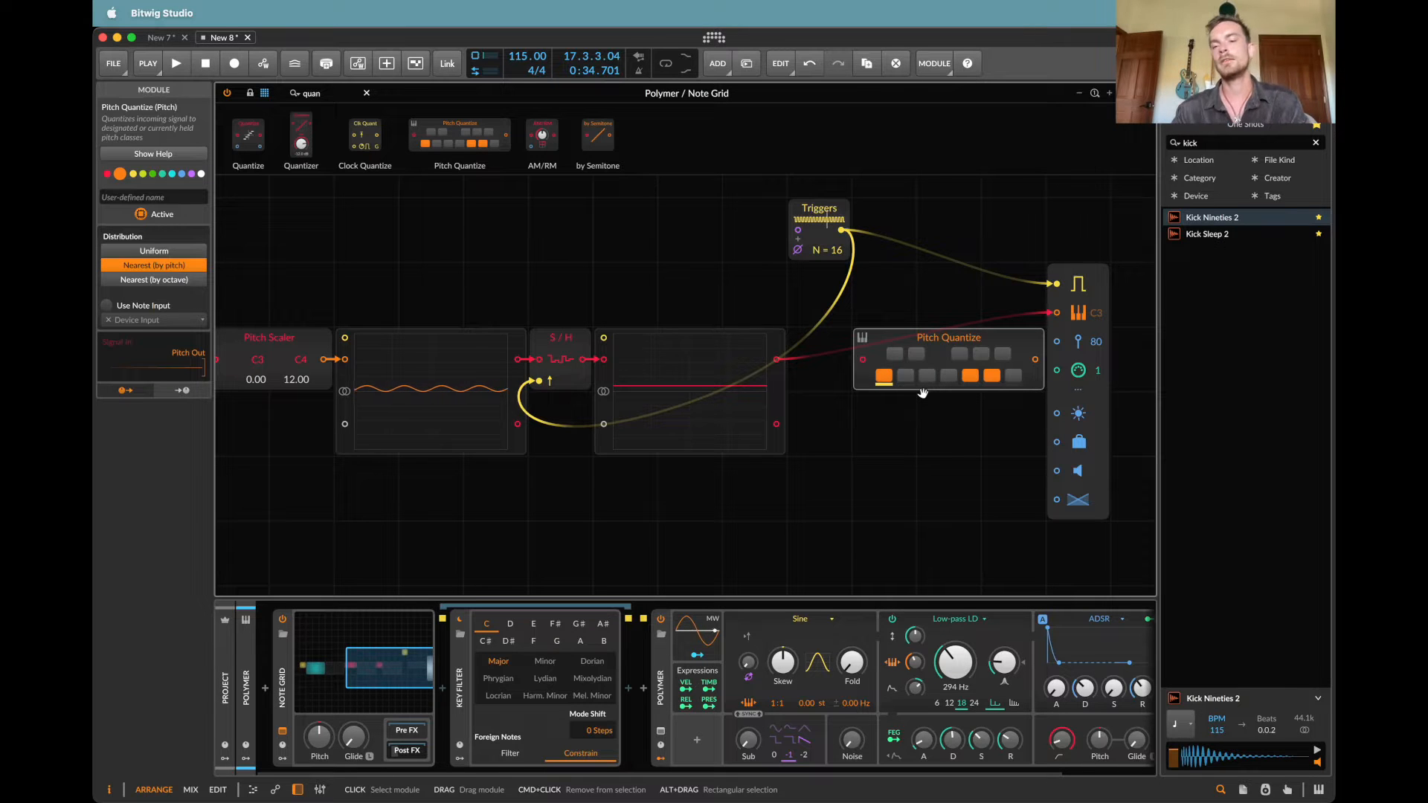
key(super+z)
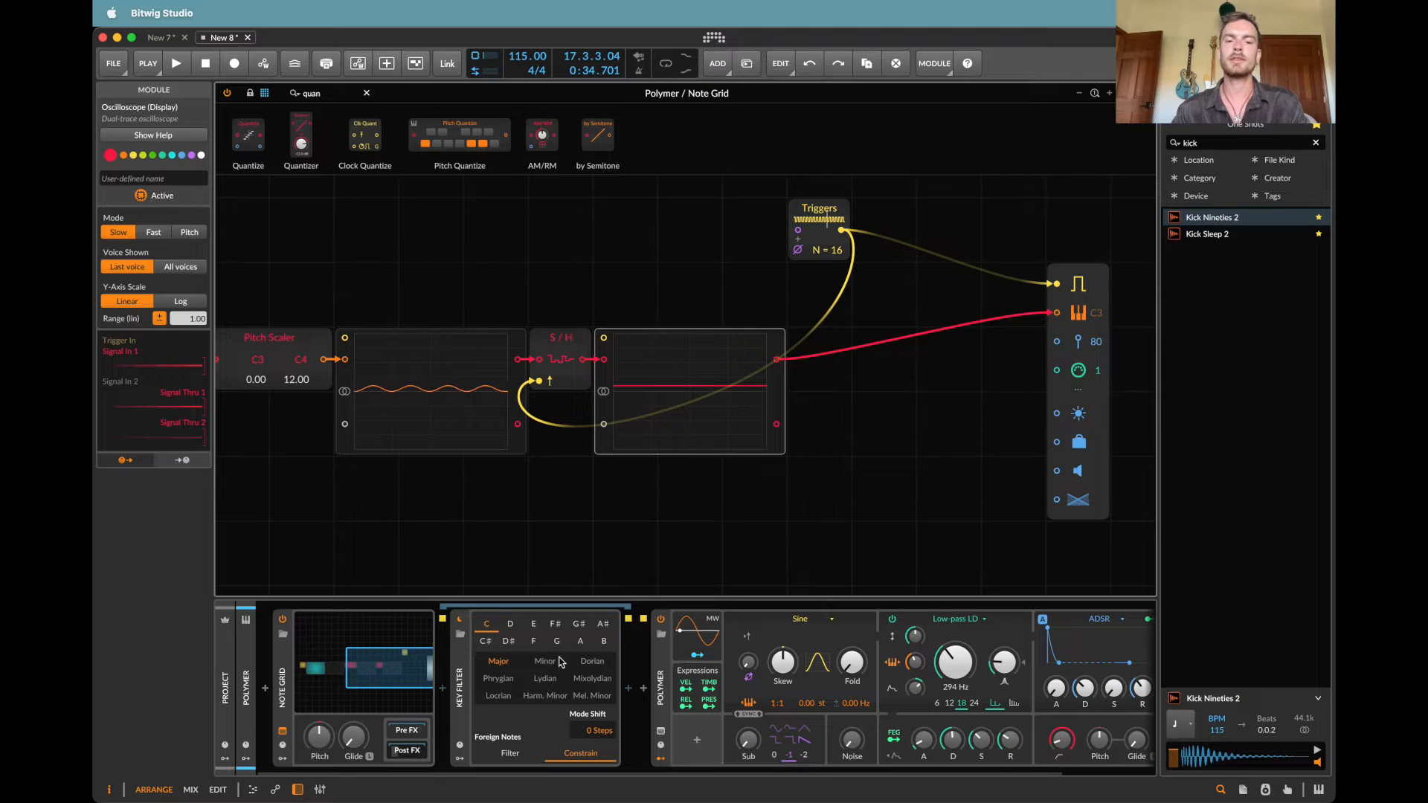
Step: Listen briefly to the pattern and insert a by Semitone module between the Pitch Scaler and the second oscilloscope
key(space)
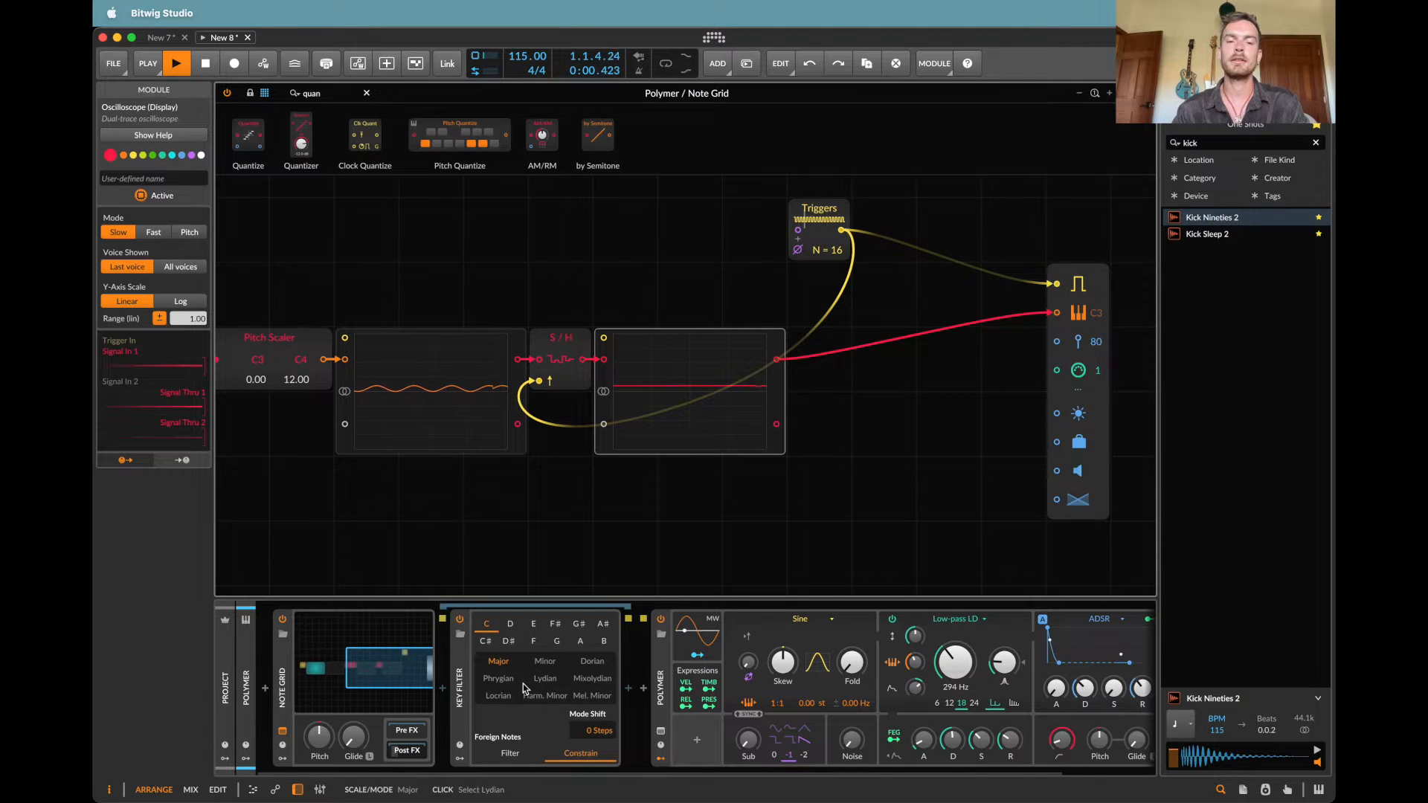
click(550, 343)
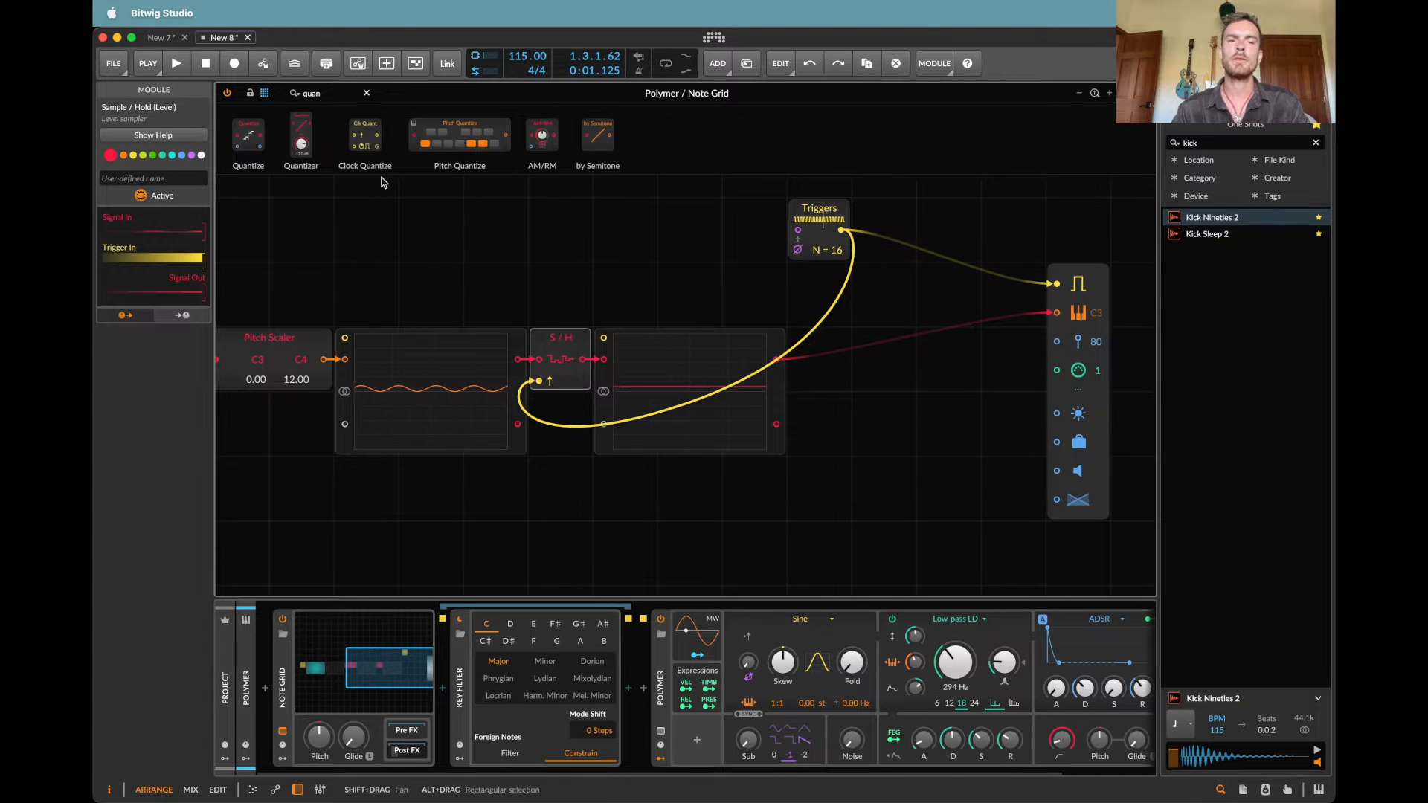
click(340, 93)
text(semi)
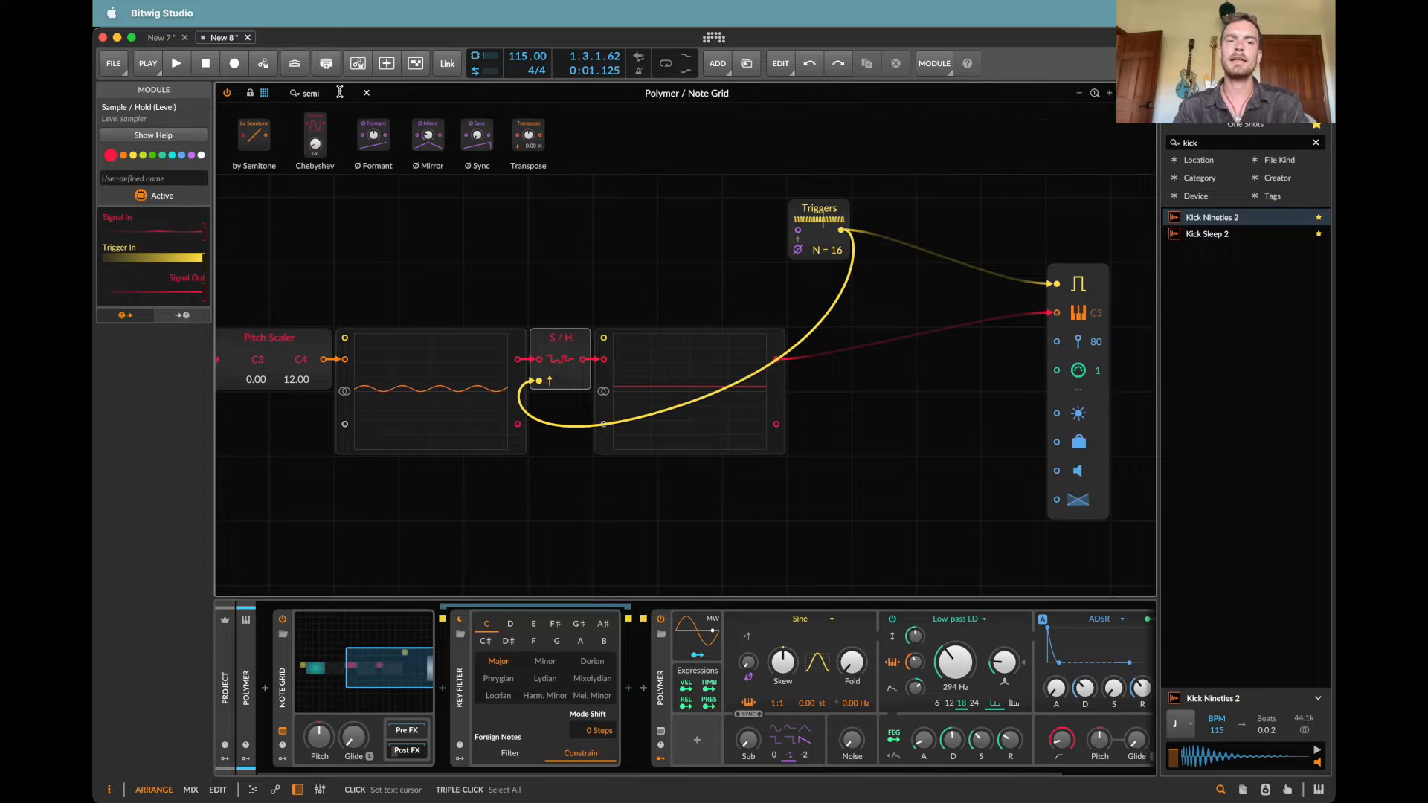
scroll(449, 411, left, 6)
scroll(450, 411, down, 1)
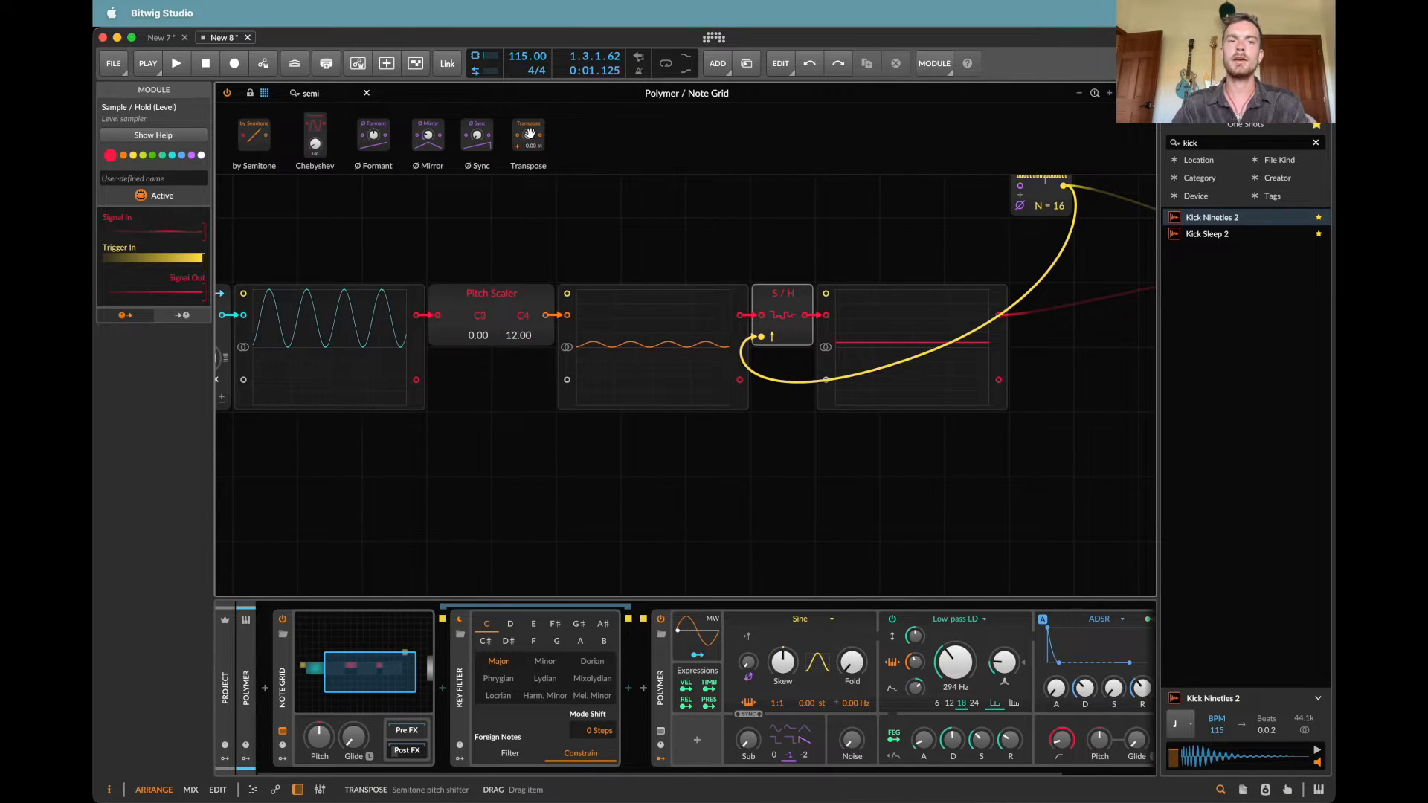
drag(536, 308, 548, 316)
scroll(727, 344, up, 3)
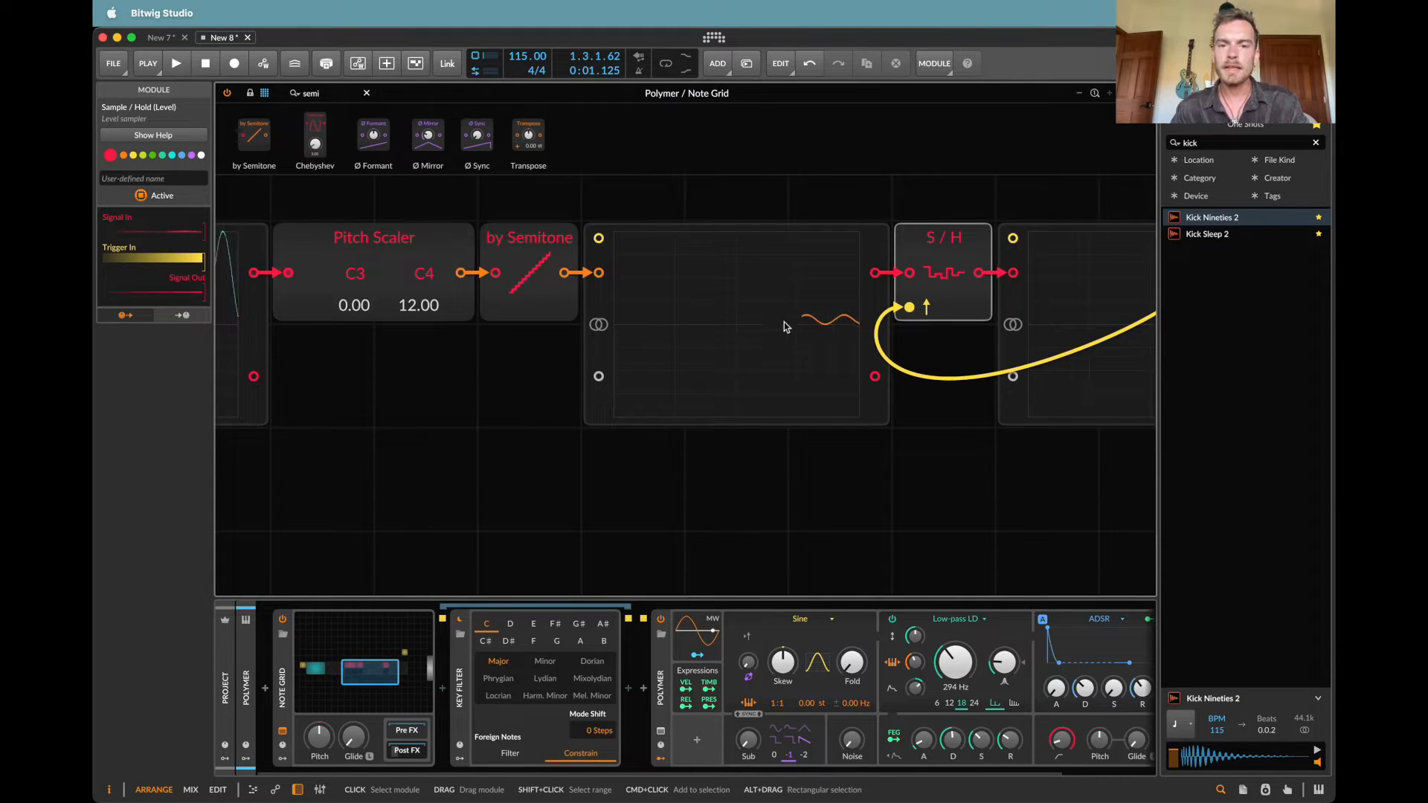
Step: Try the Pitch Scaler's high pitch at 37.00, and reset it to its default
click(841, 346)
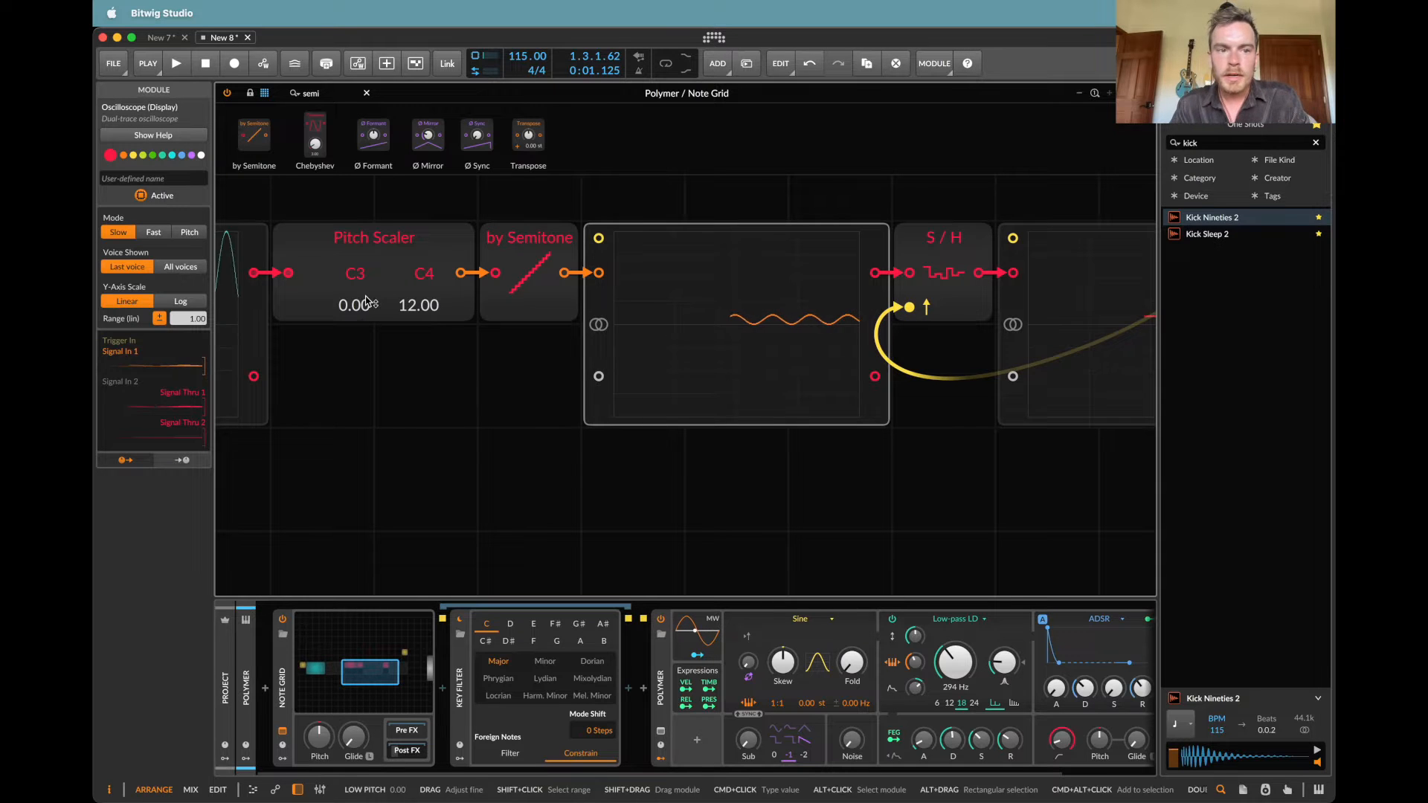
scroll(367, 306, left, 3)
drag(533, 284, 537, 260)
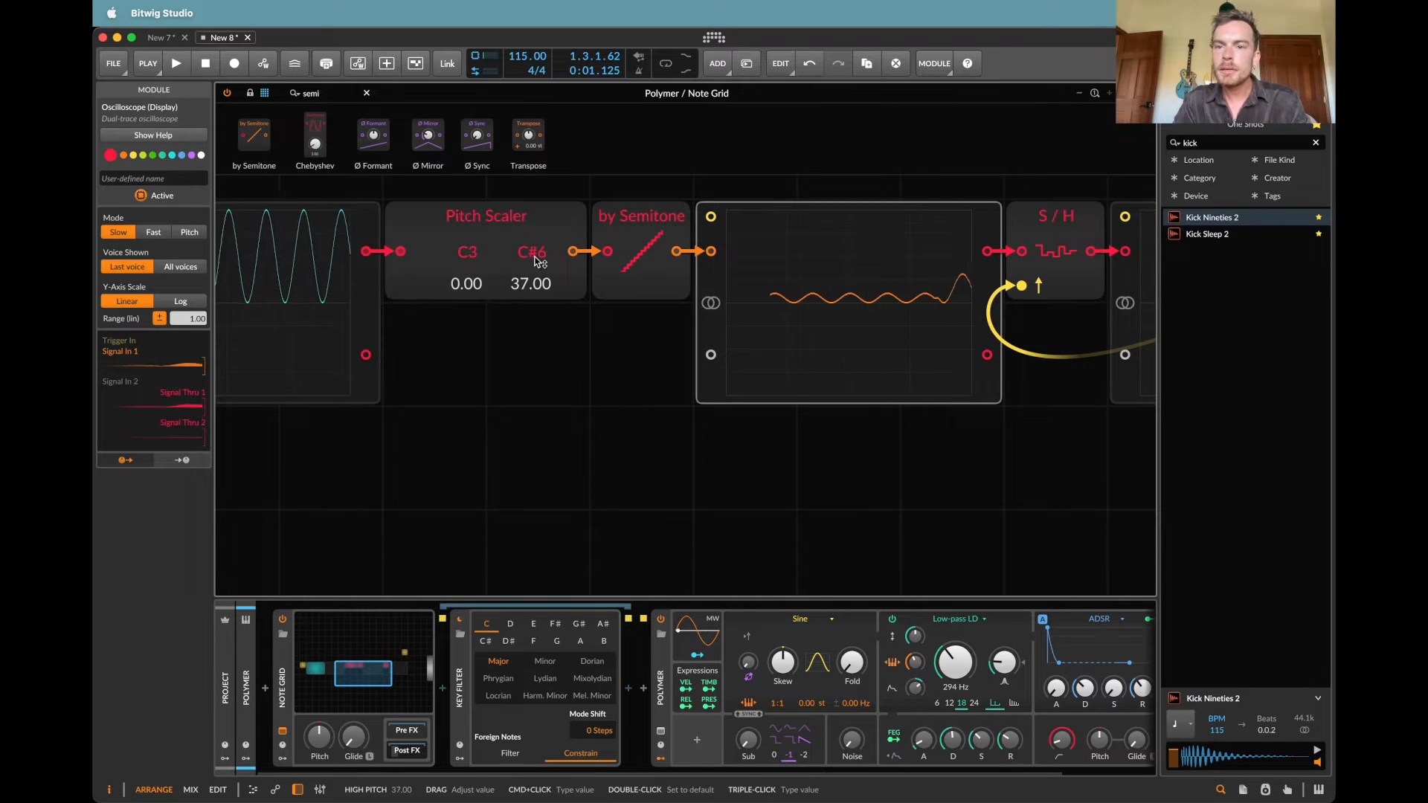
double_click(537, 260)
scroll(632, 305, right, 3)
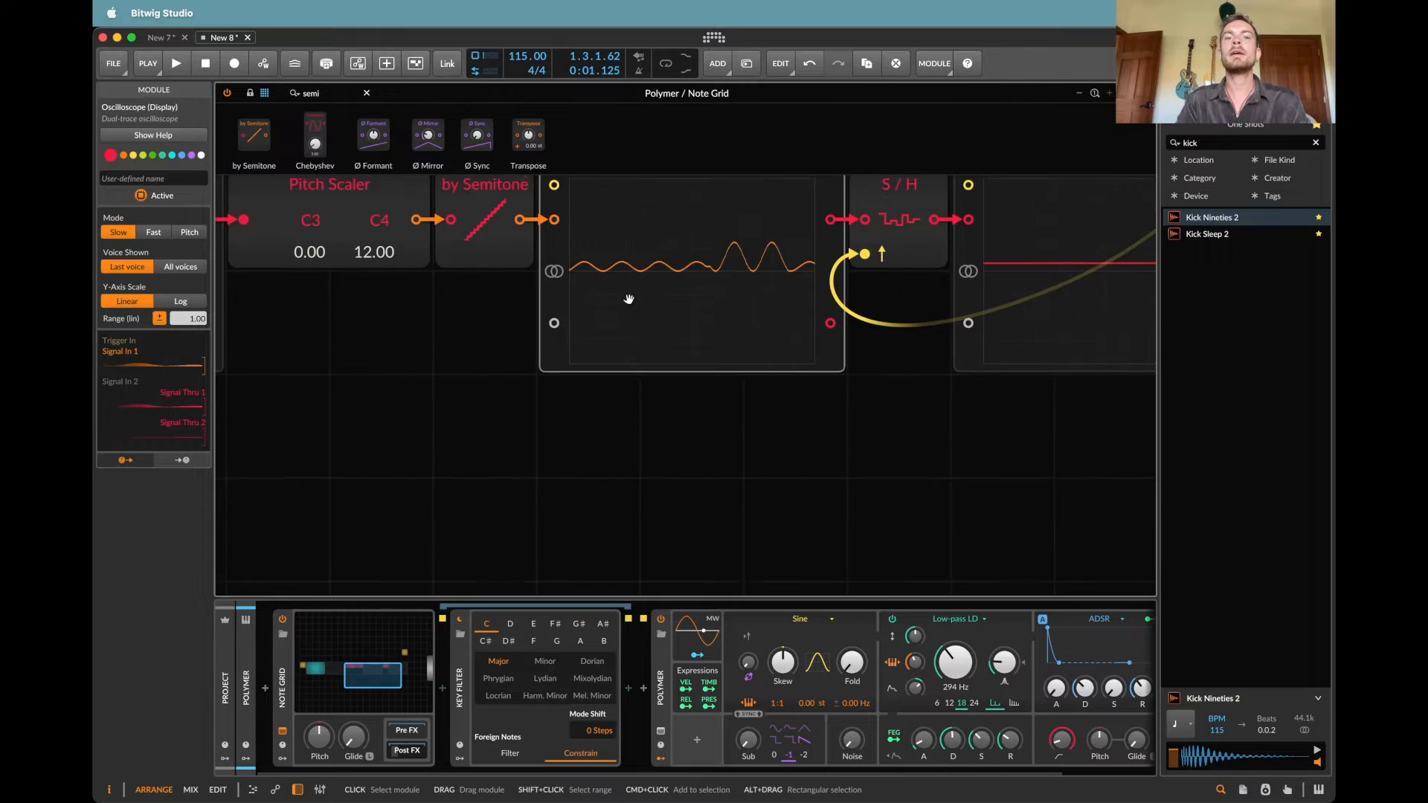
Step: Play the pattern and examine the oscilloscope signals before and after the by Semitone module
key(space)
key(super+minus)
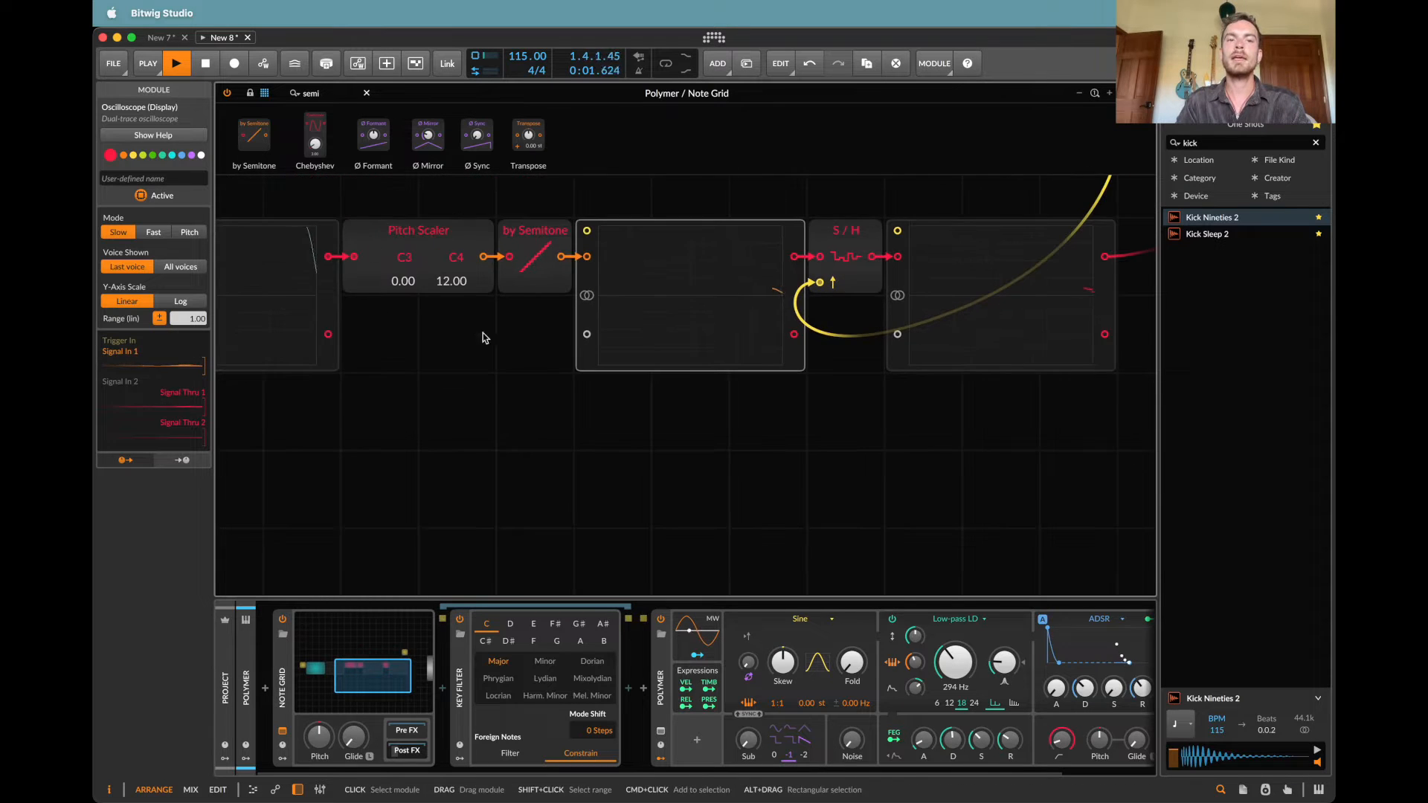
scroll(463, 255, left, 3)
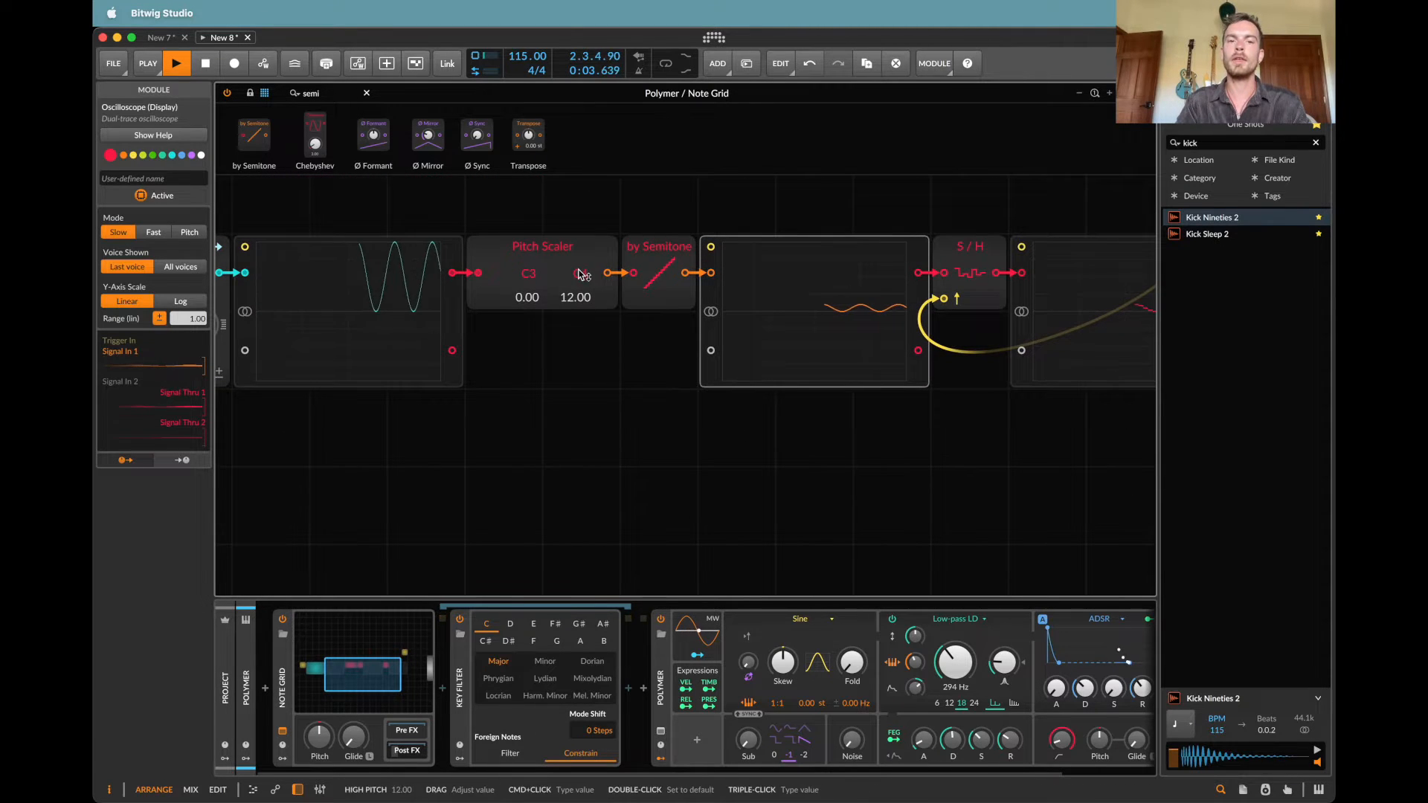
click(668, 272)
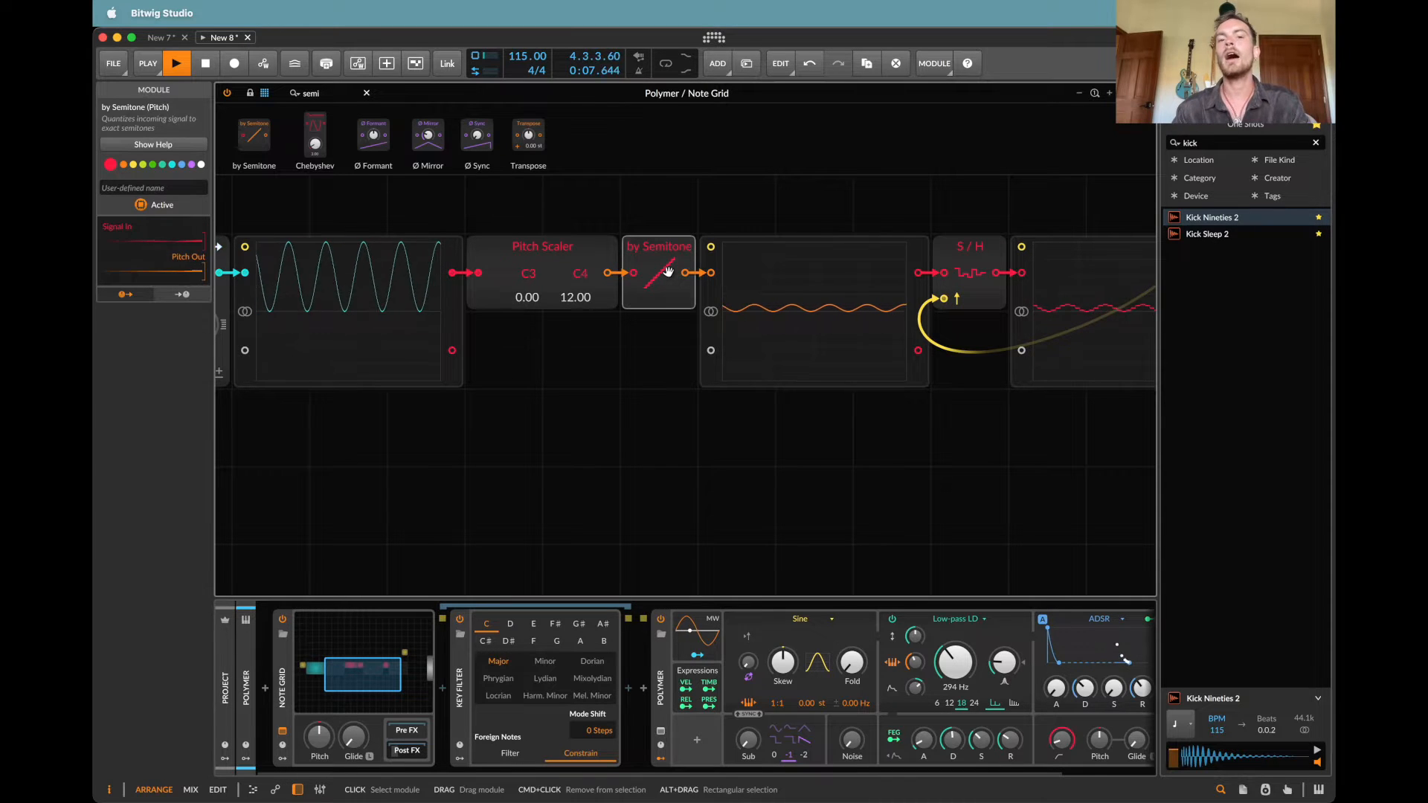
scroll(636, 290, right, 3)
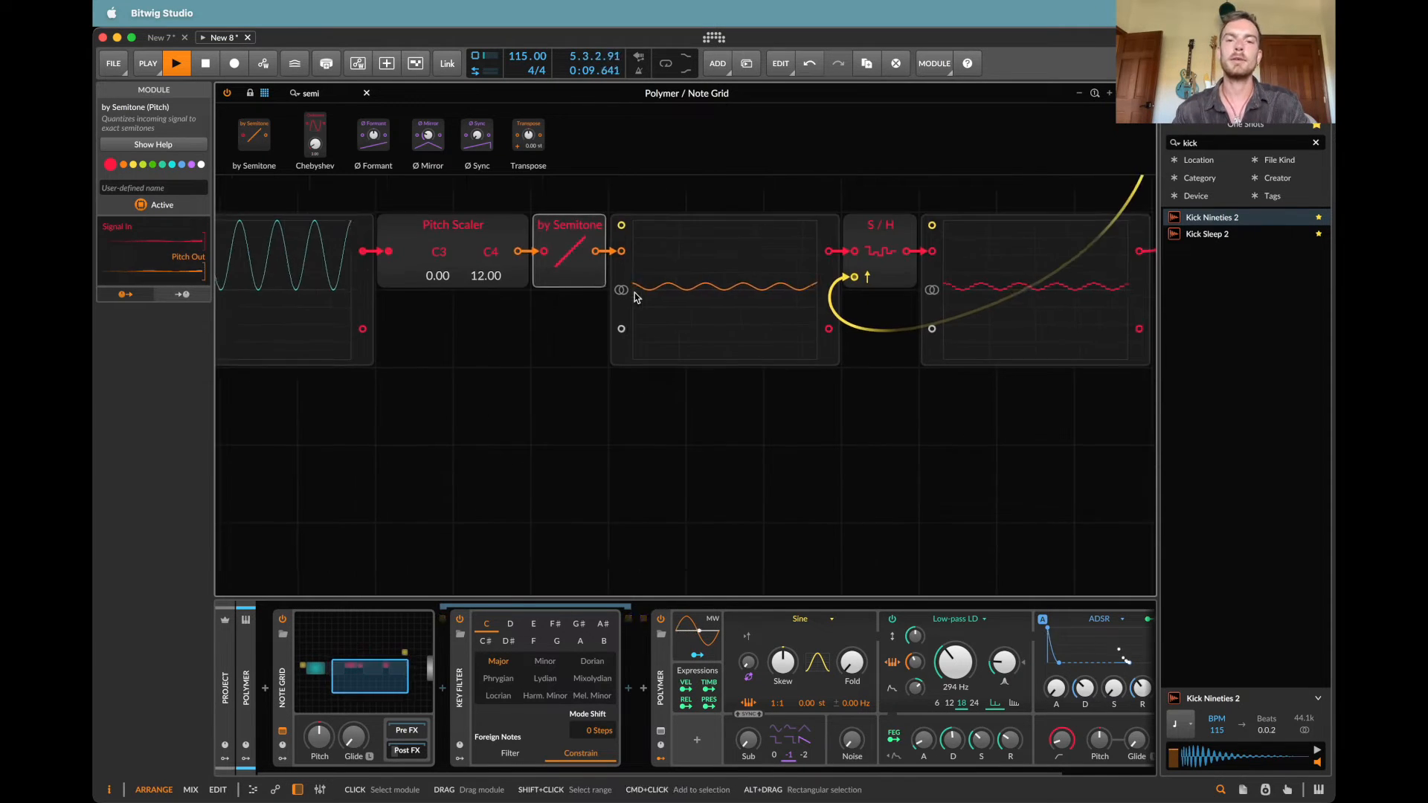
scroll(626, 295, up, 2)
scroll(624, 298, left, 1)
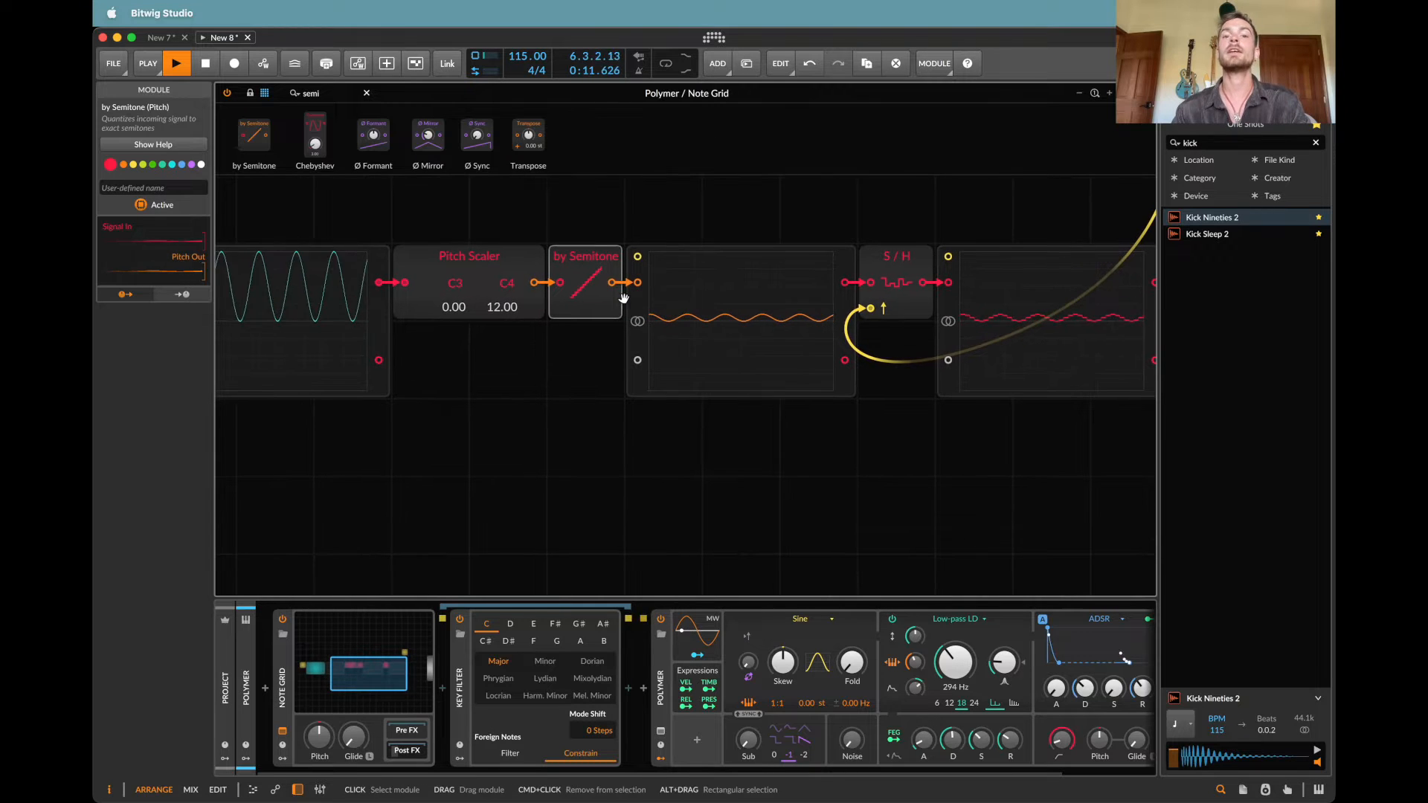
scroll(758, 322, down, 2)
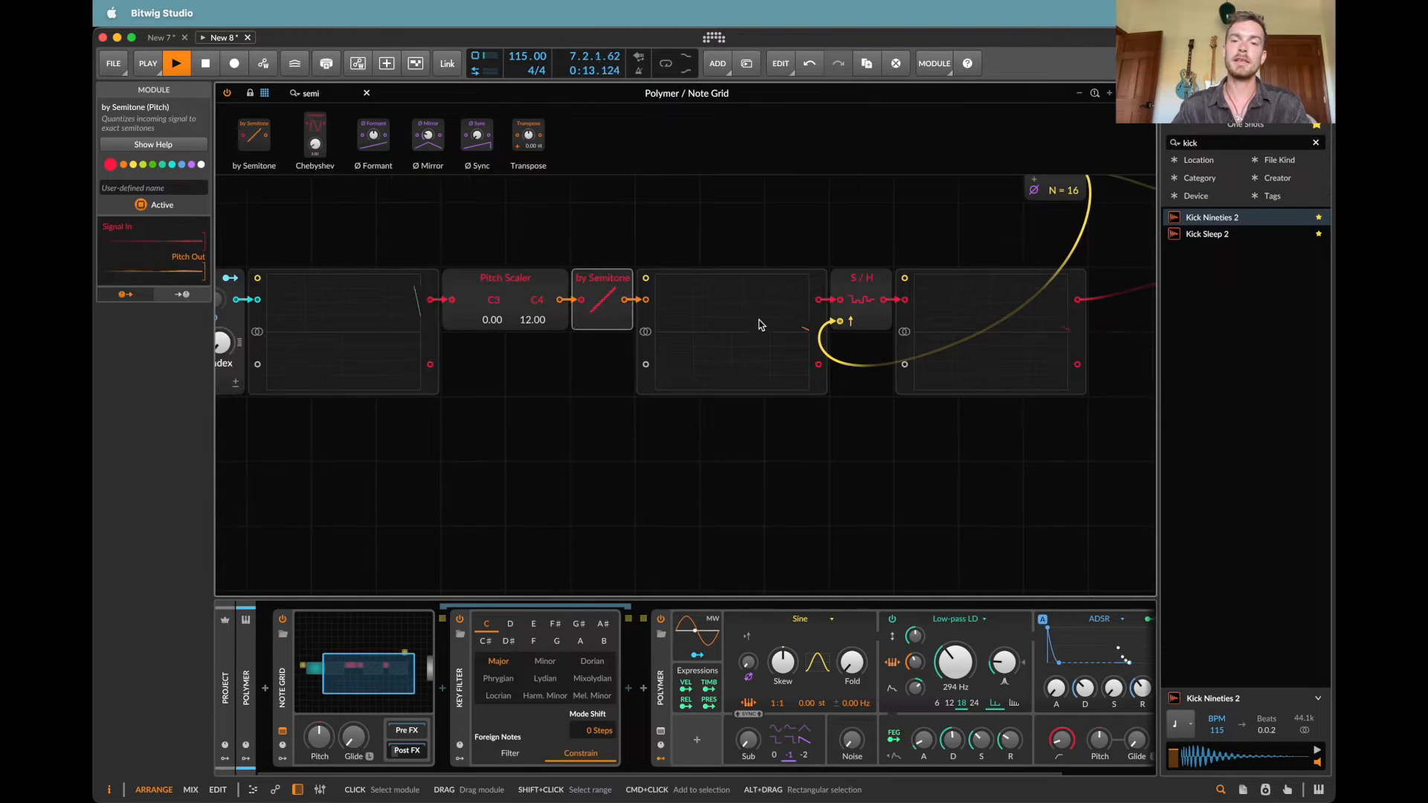
Step: Deactivate the Sample / Hold module to compare the sound, reactivate it, and stop playback
click(886, 287)
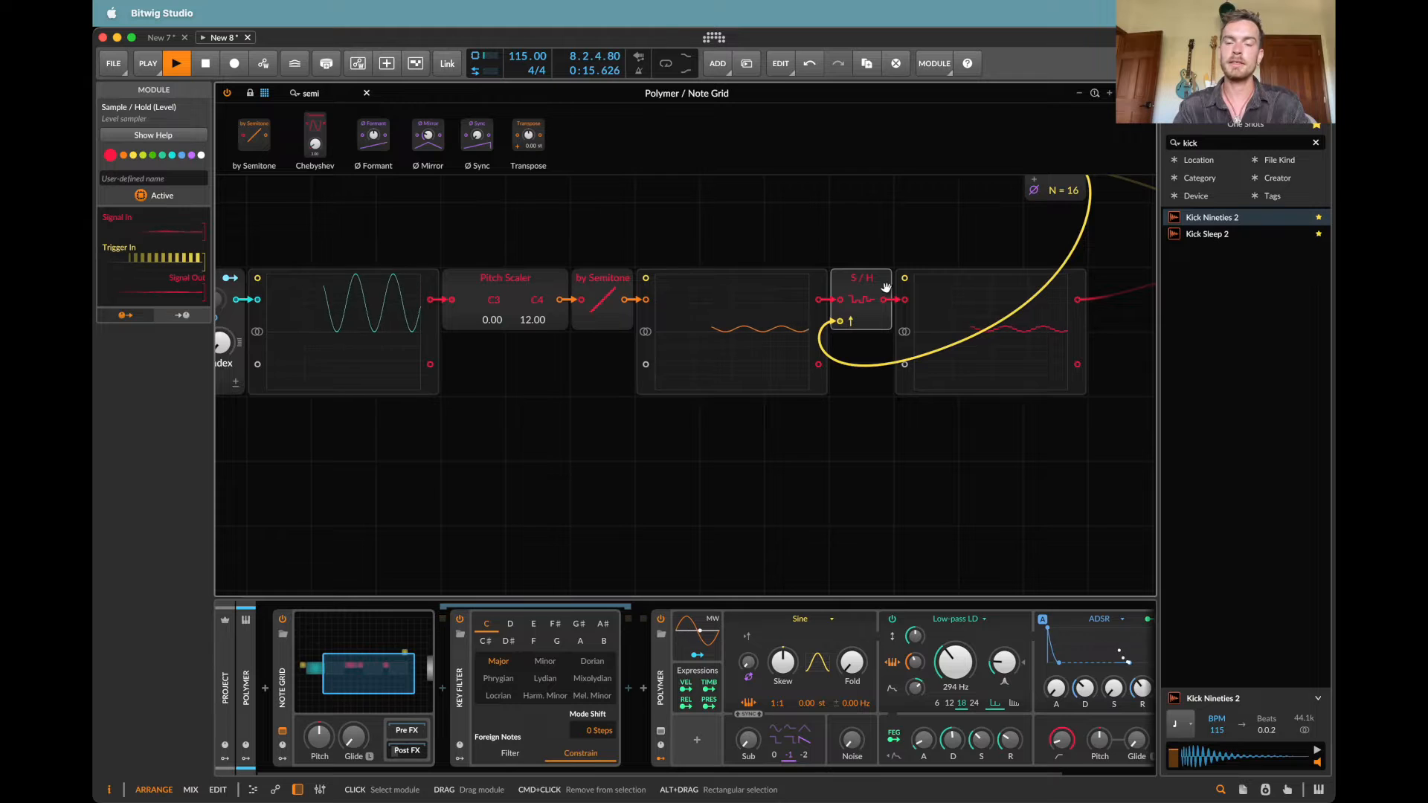
key(alt+a)
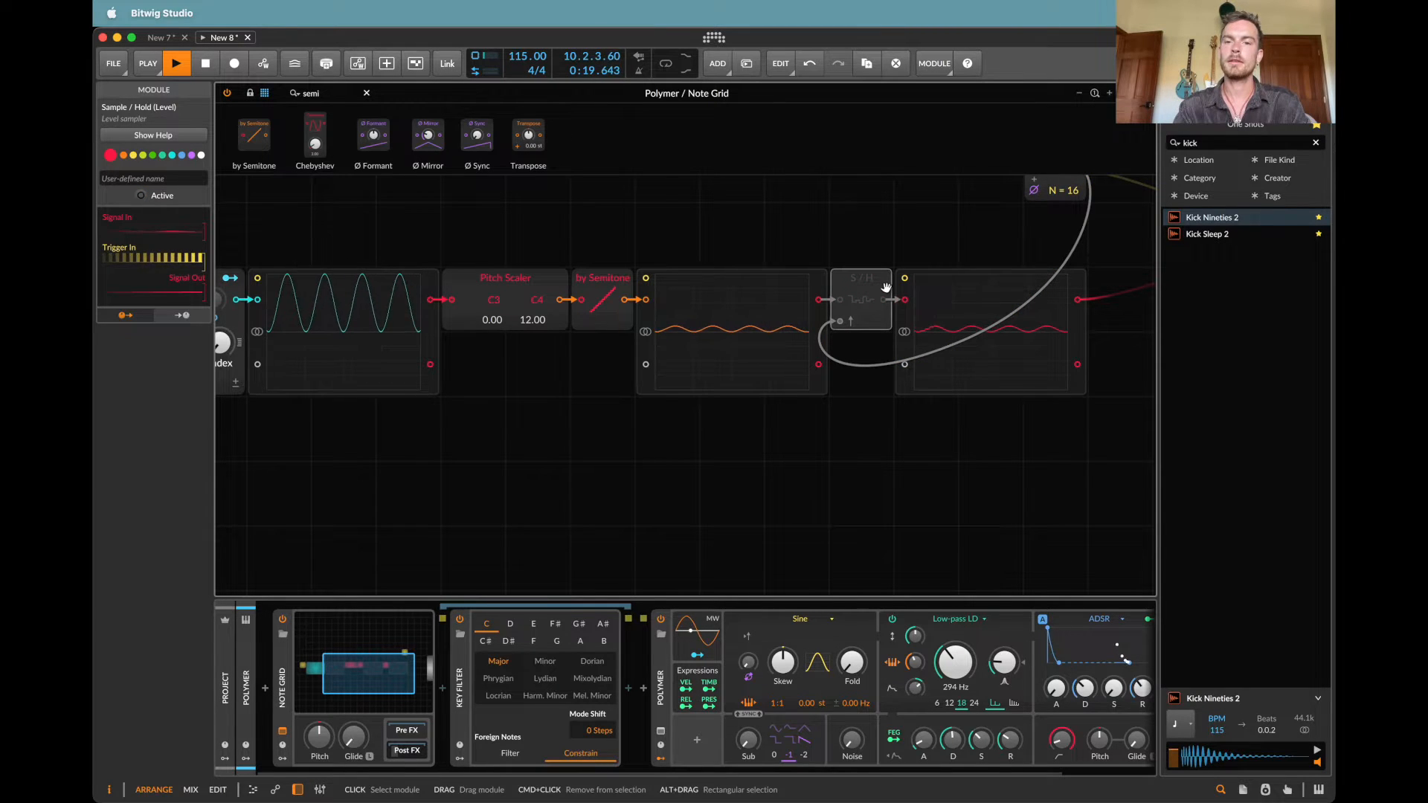
key(alt+a)
scroll(885, 288, left, 5)
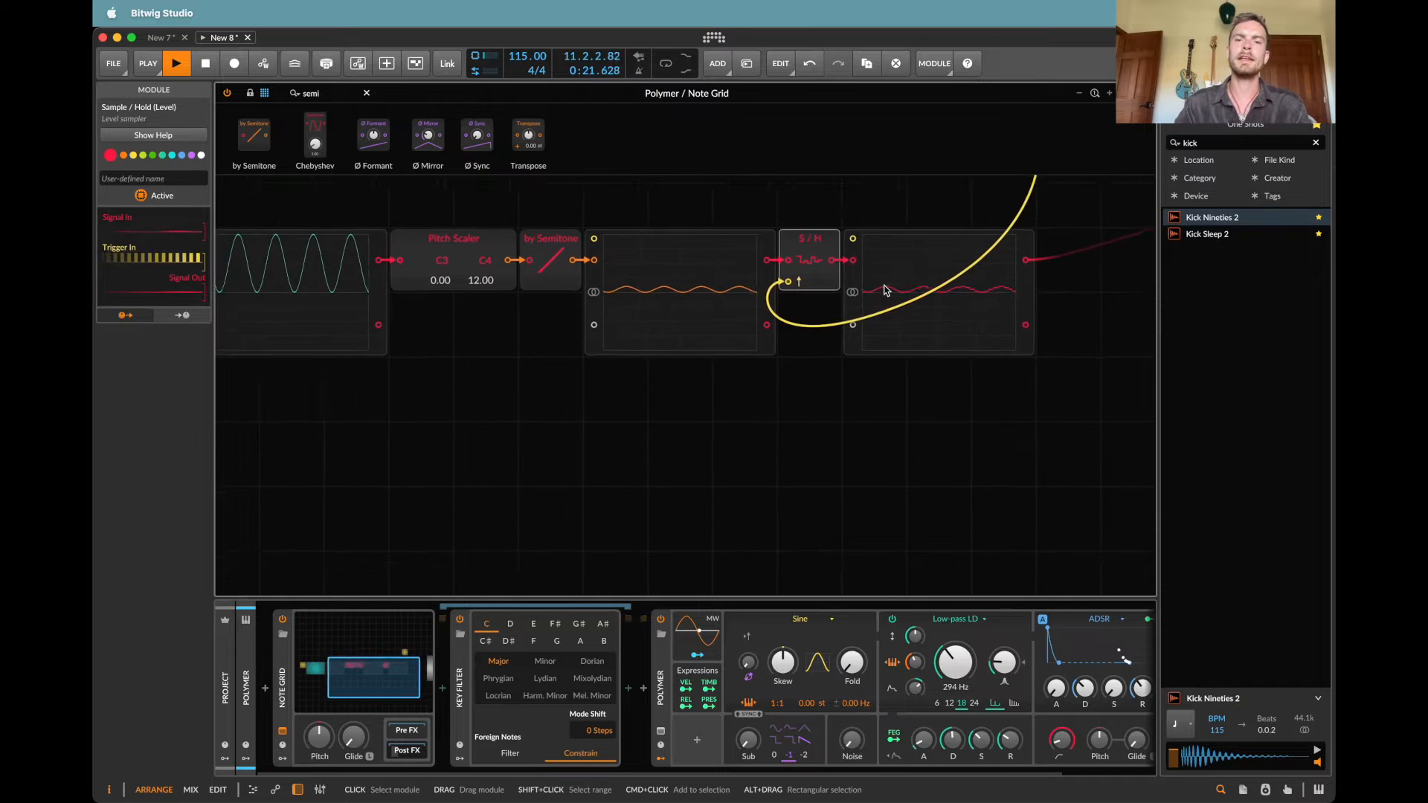
scroll(887, 288, down, 3)
key(space)
Step: Set the Wavetable LFO's rate to 4.00 and play the pattern briefly to hear it
scroll(891, 281, right, 1)
scroll(895, 282, left, 1)
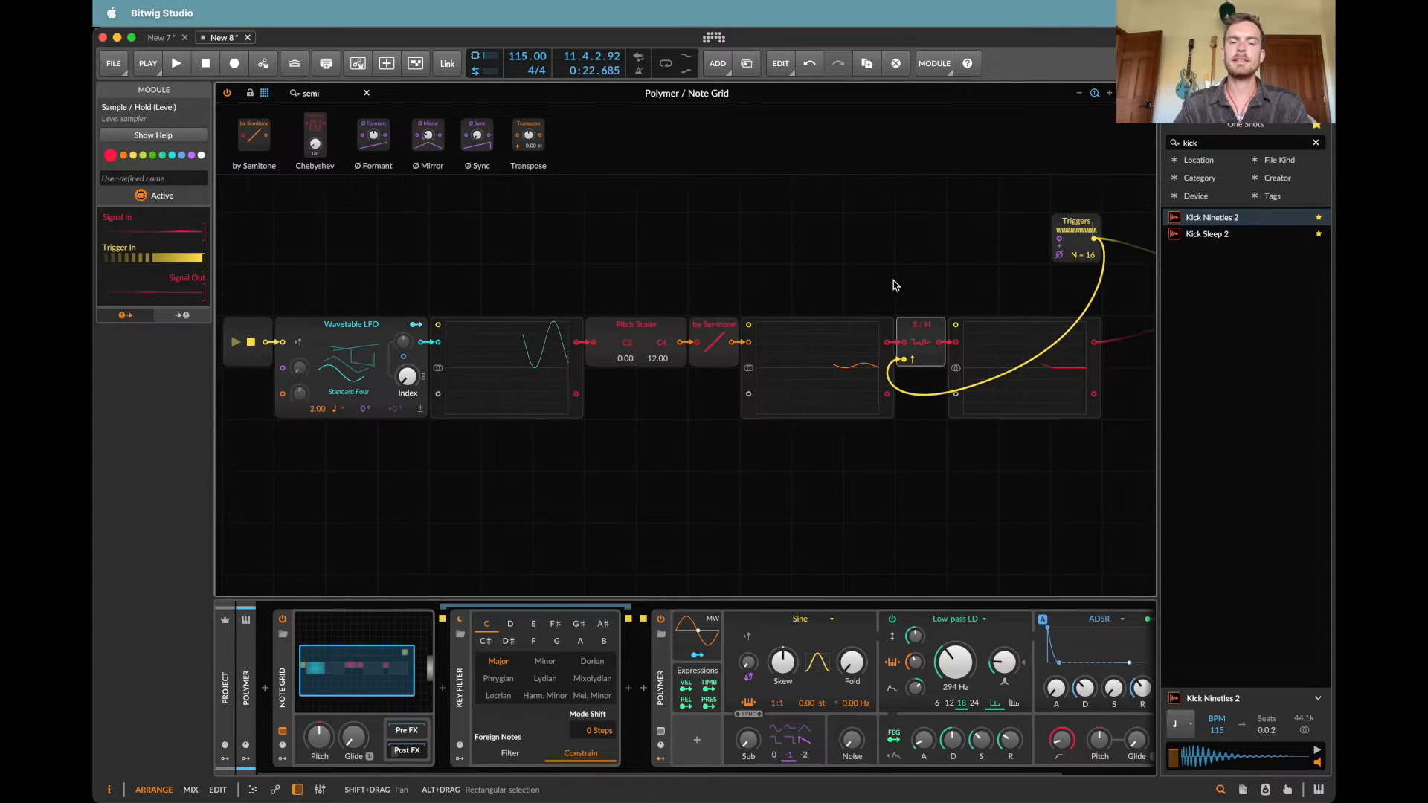
scroll(707, 409, left, 2)
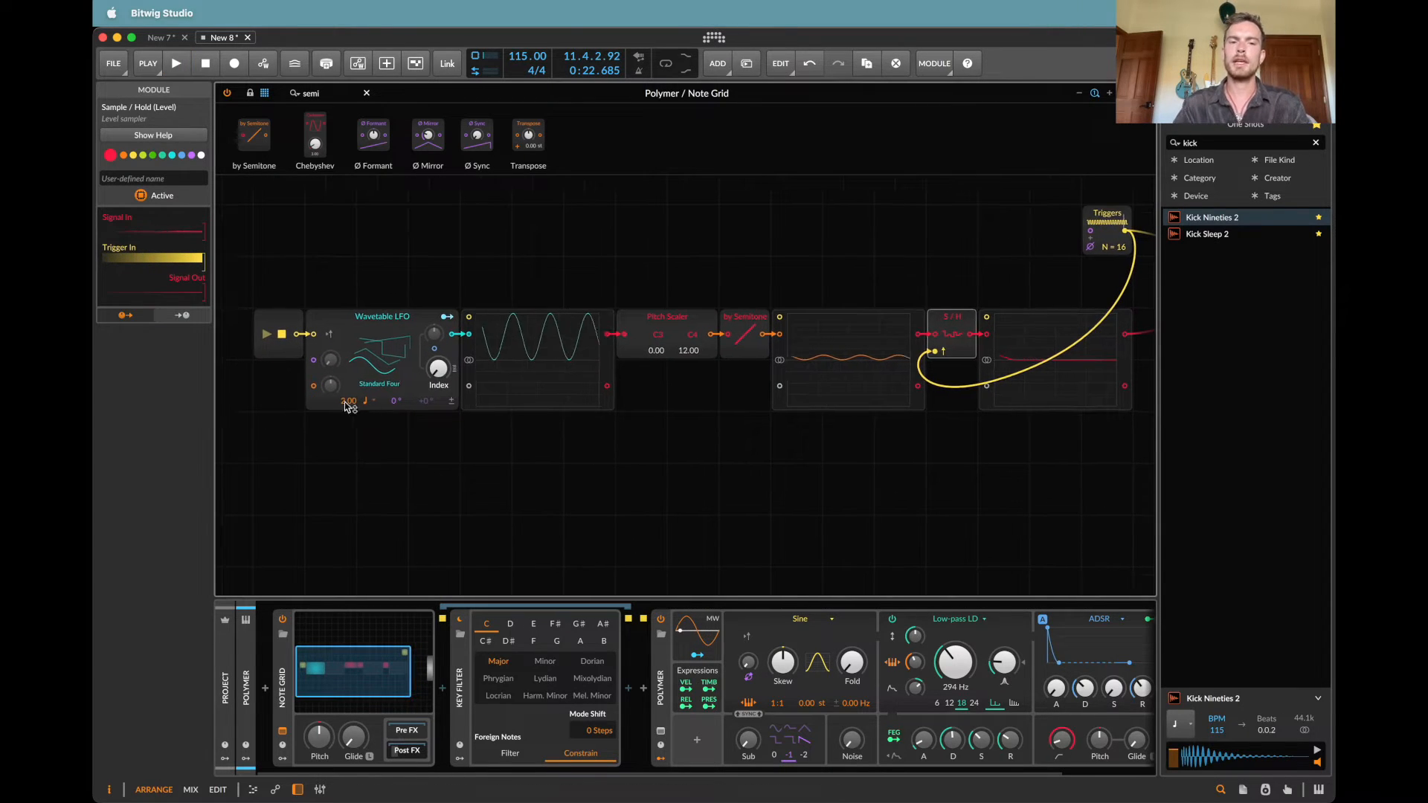
double_click(364, 403)
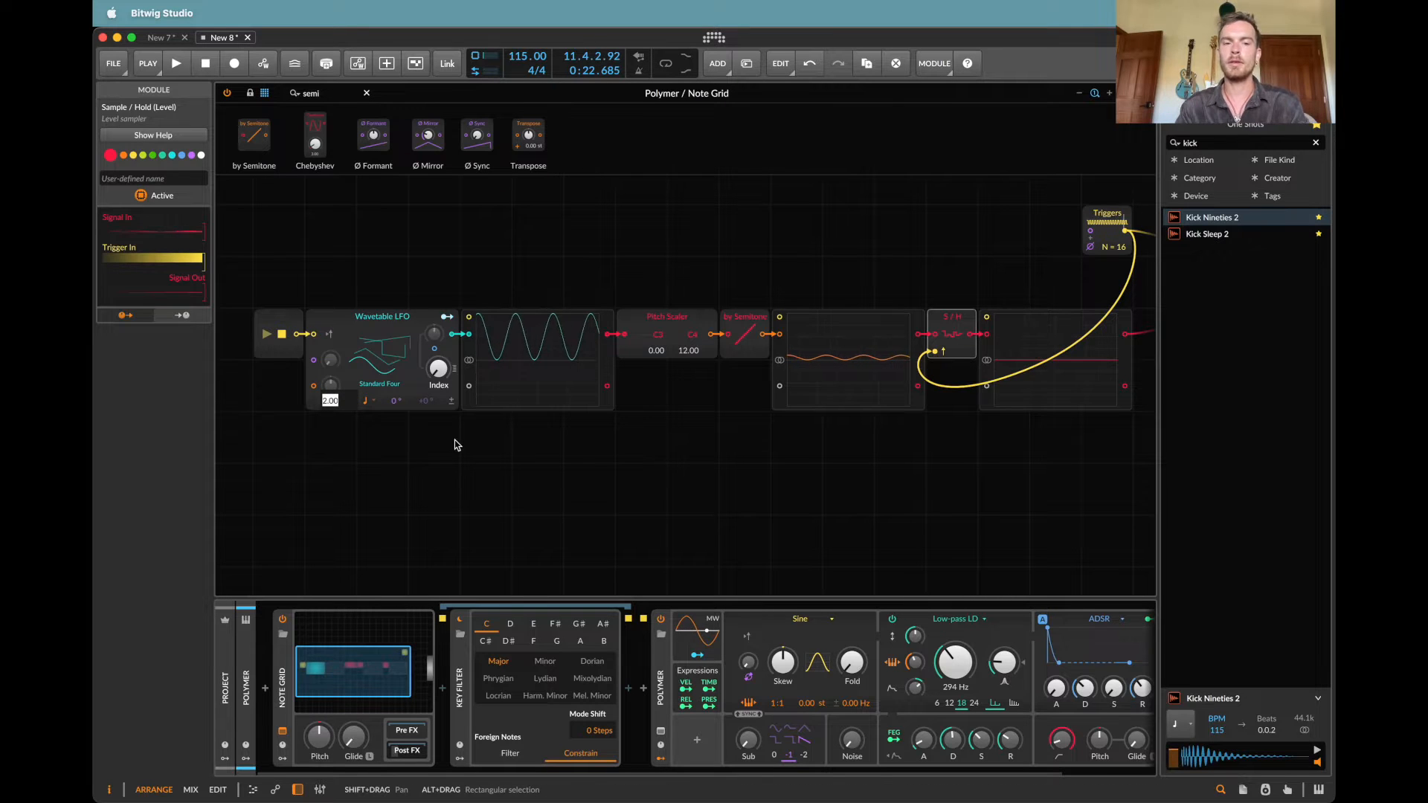
text(4)
key(Return)
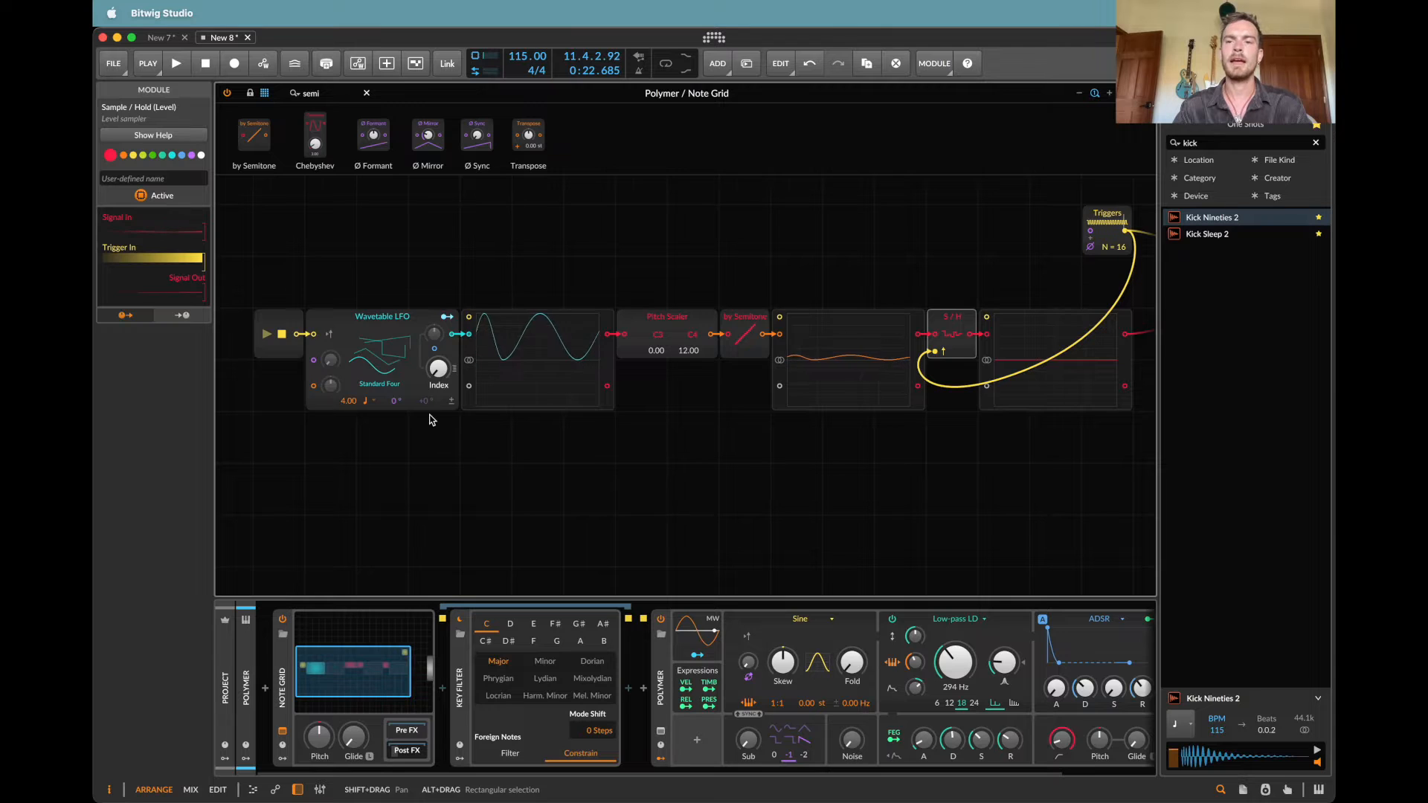
scroll(429, 420, right, 5)
key(space)
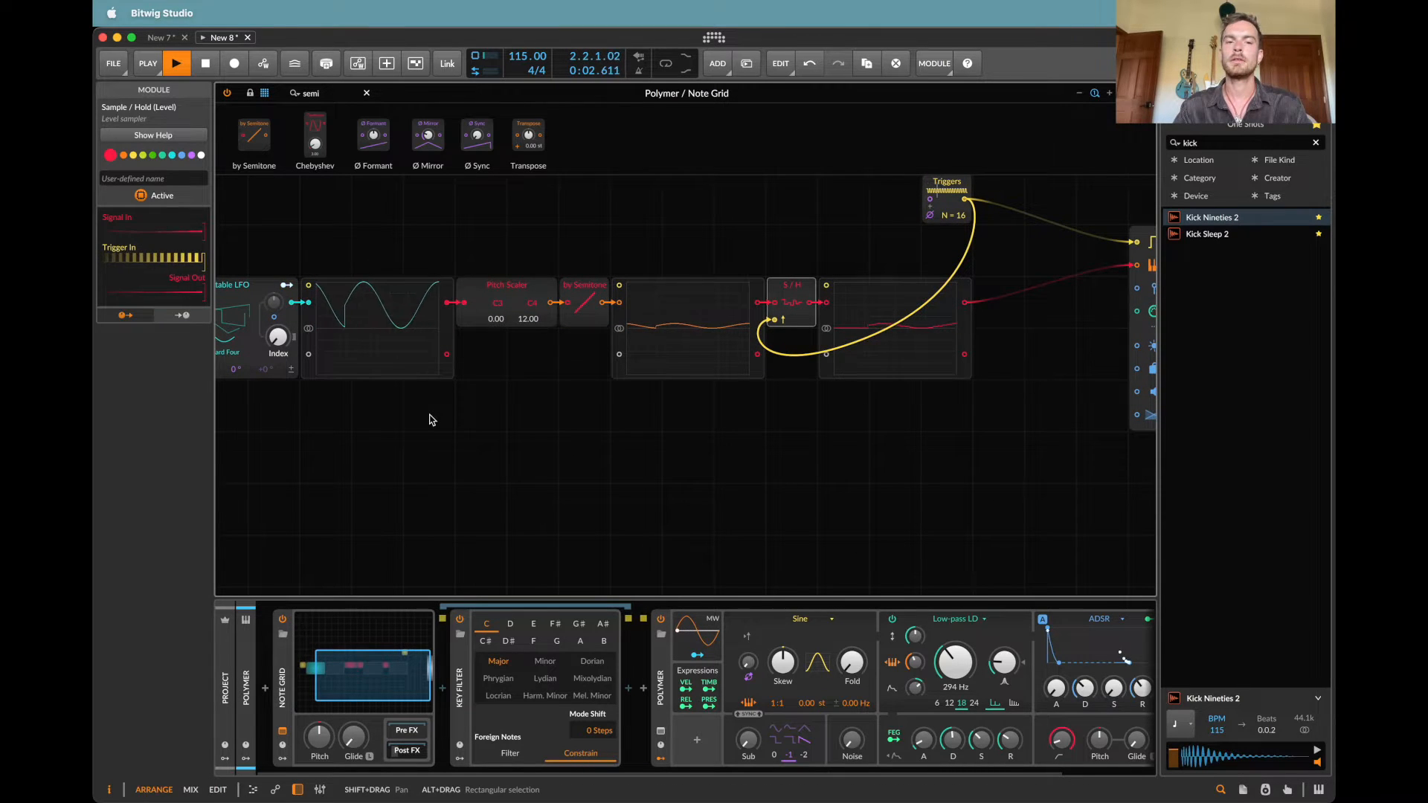
scroll(430, 420, right, 3)
key(space)
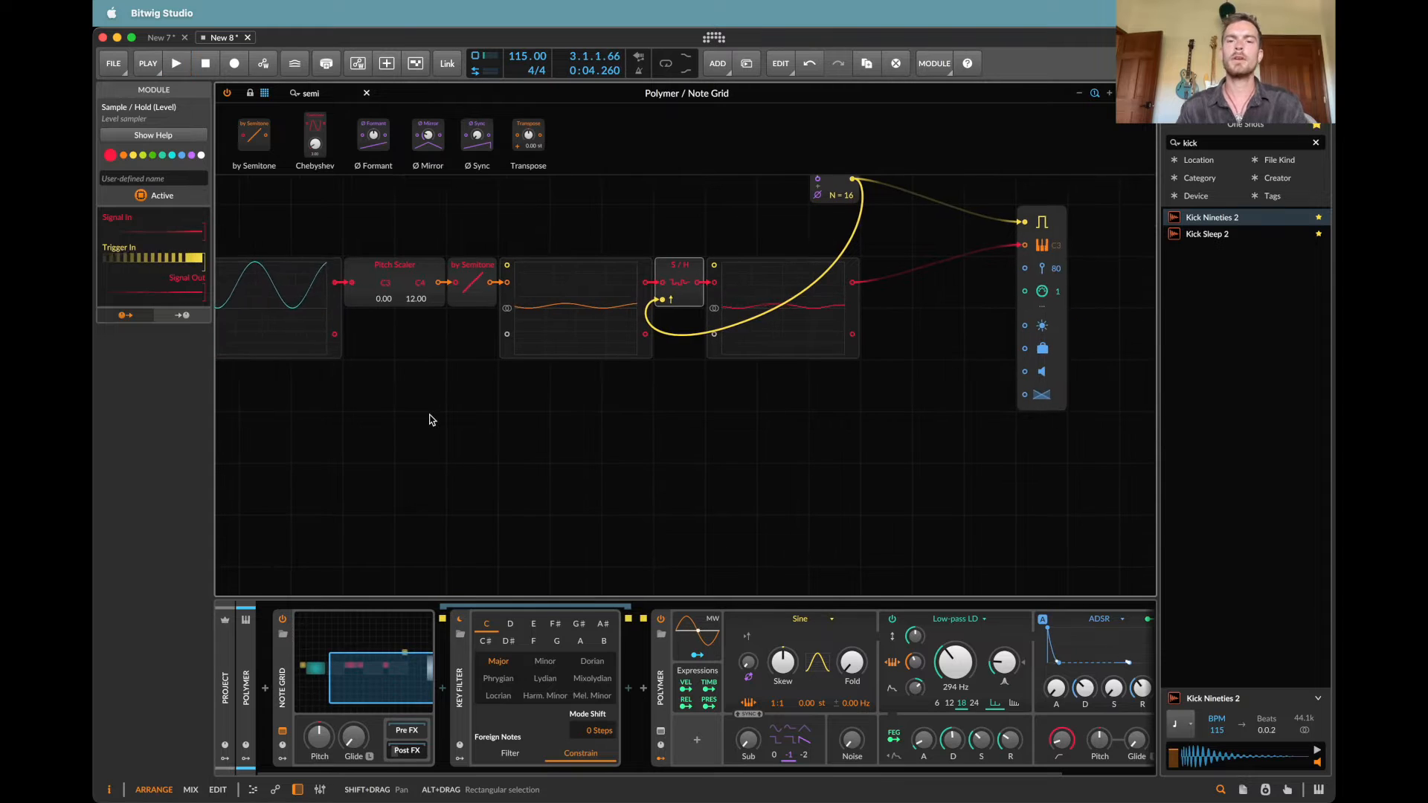
Step: Replace the Wavetable LFO's Standard Four wavetable with the symmetric fractal one from the wavetable library
scroll(429, 420, left, 6)
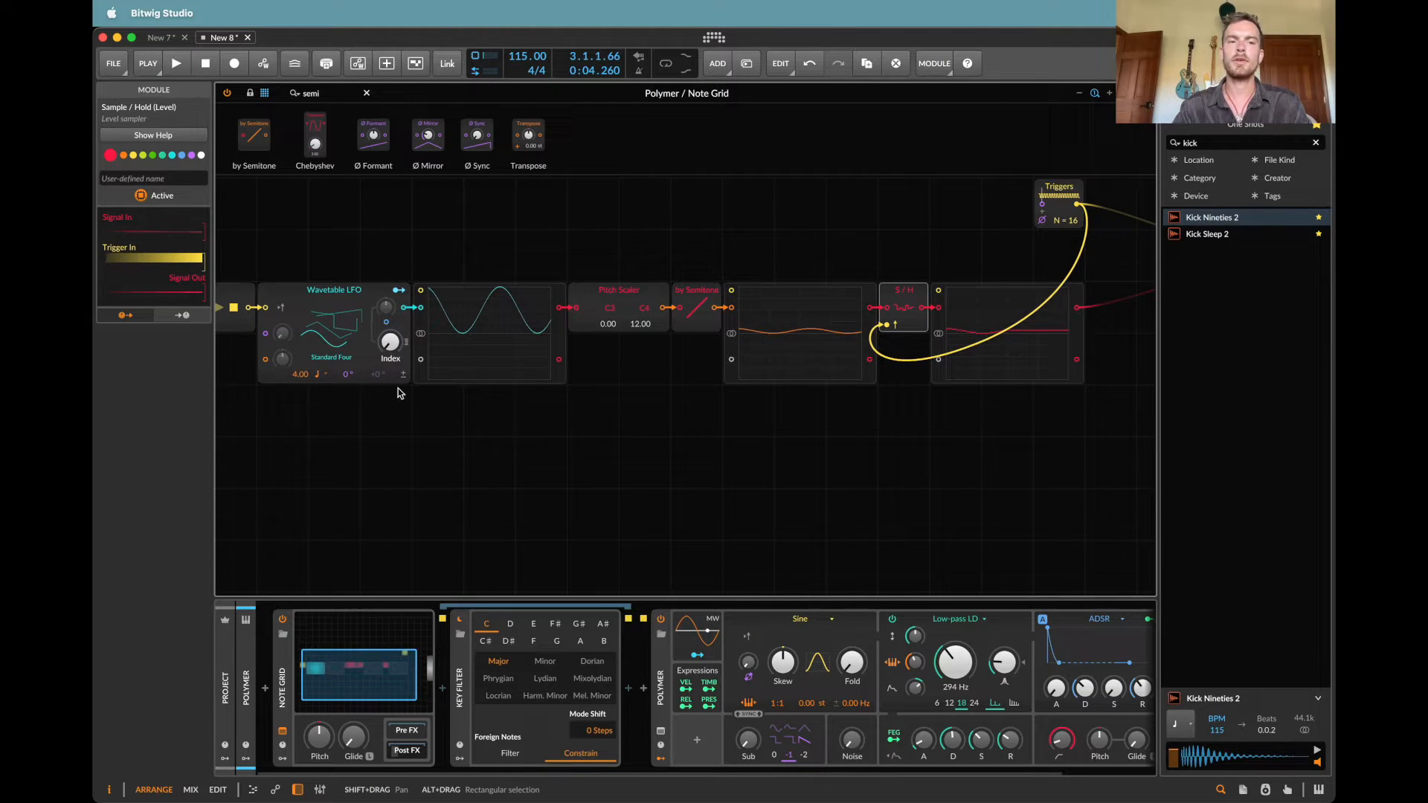
click(347, 341)
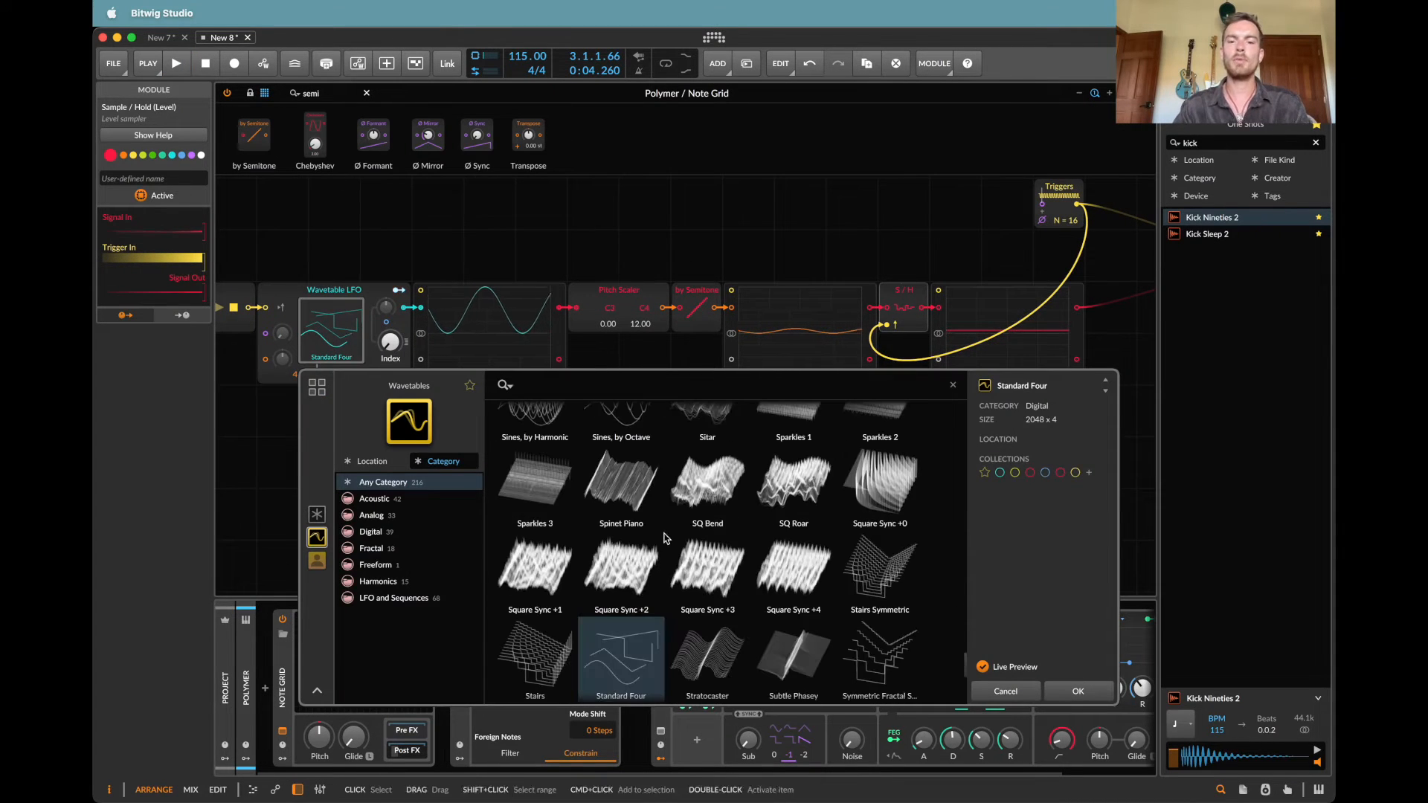
scroll(664, 537, down, 1)
double_click(895, 621)
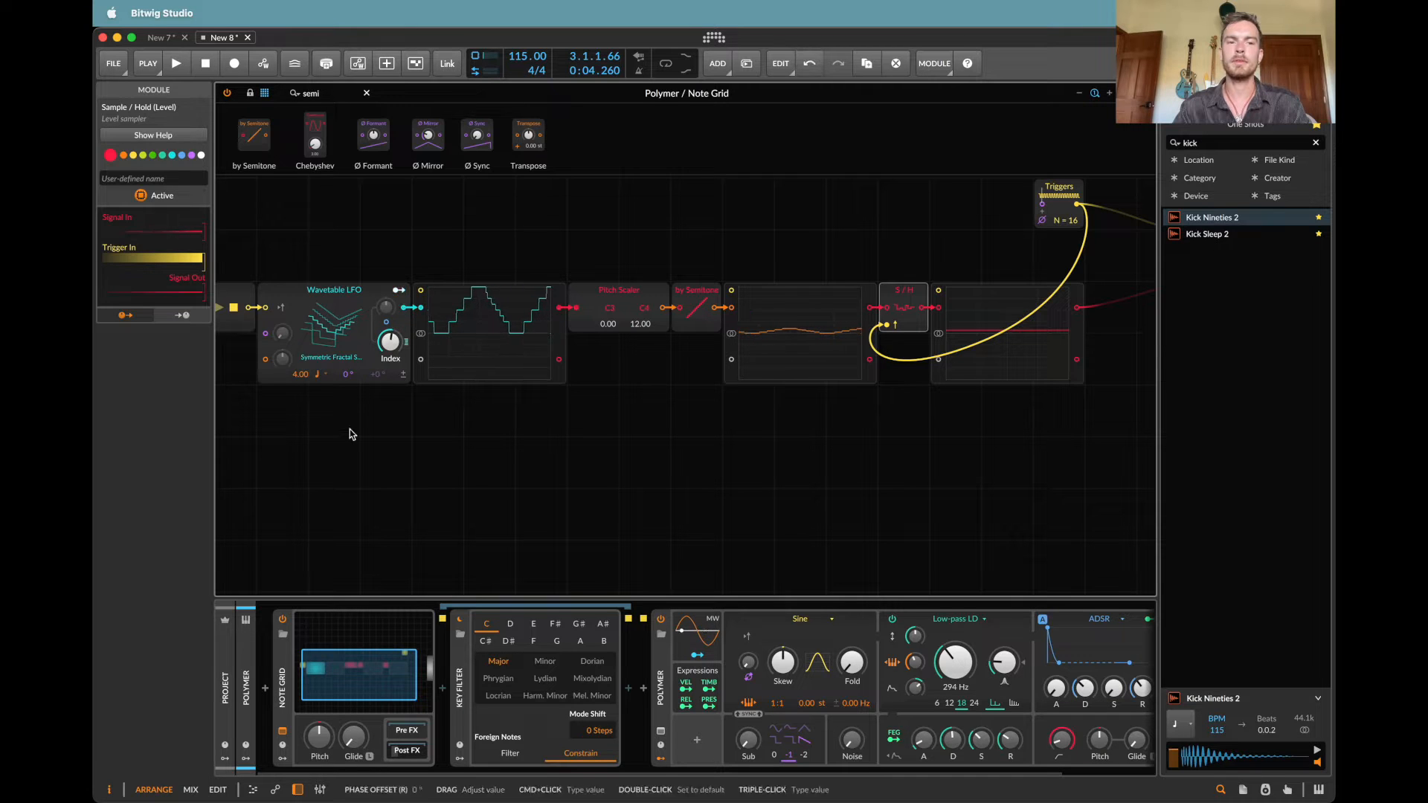
Step: Set the Wavetable LFO's rate to 2.00 and play the pattern to hear the new wavetable
double_click(292, 374)
text(2)
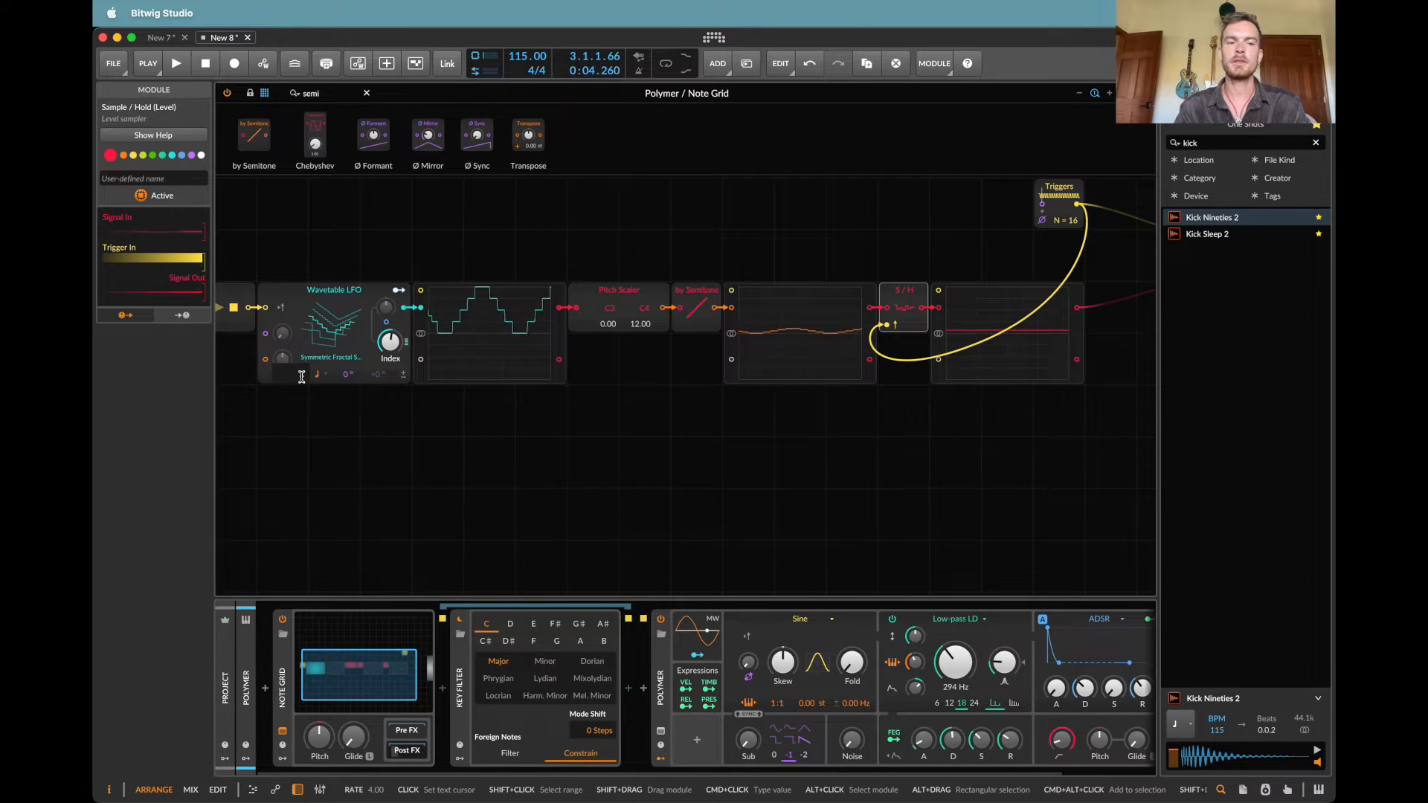
key(Return)
key(space)
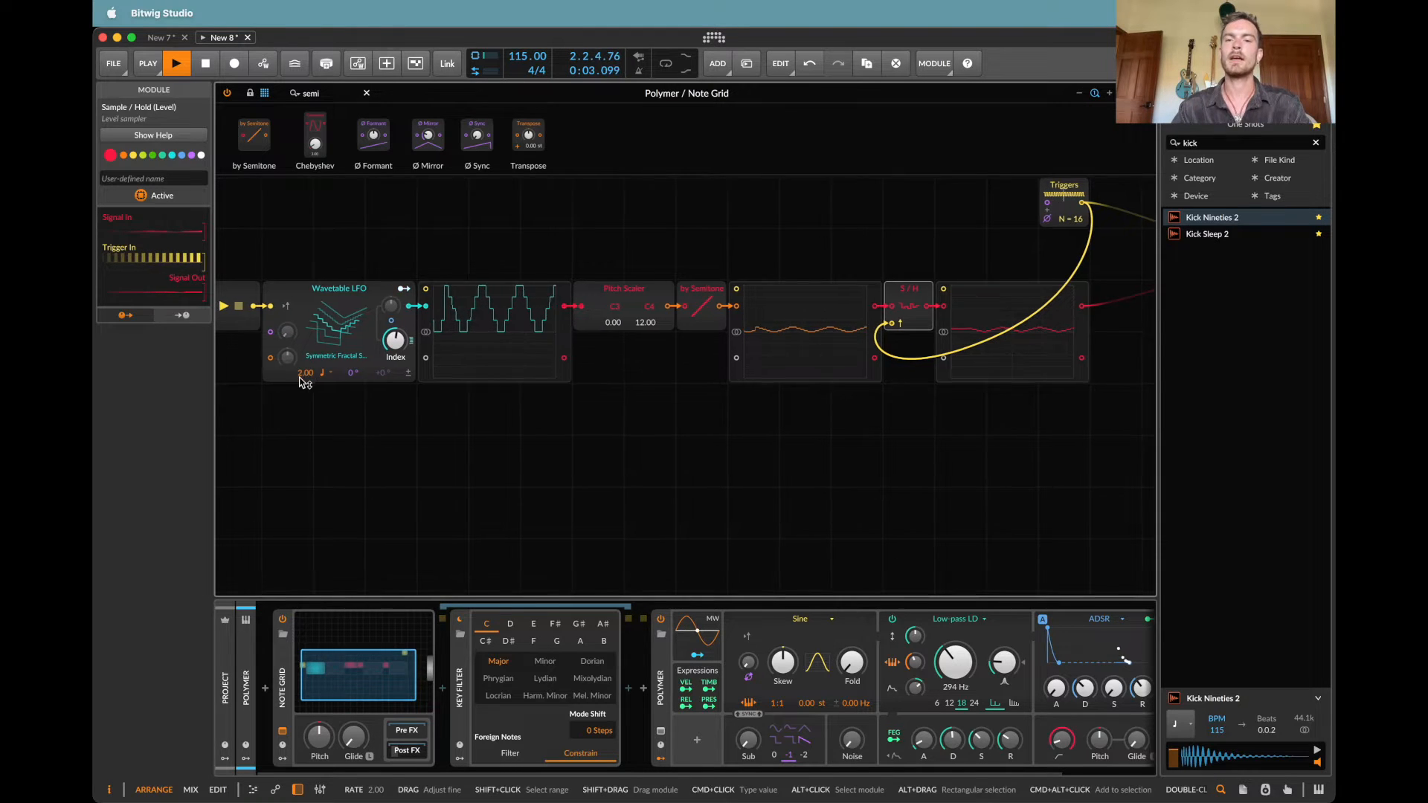
scroll(299, 381, right, 2)
scroll(299, 381, down, 1)
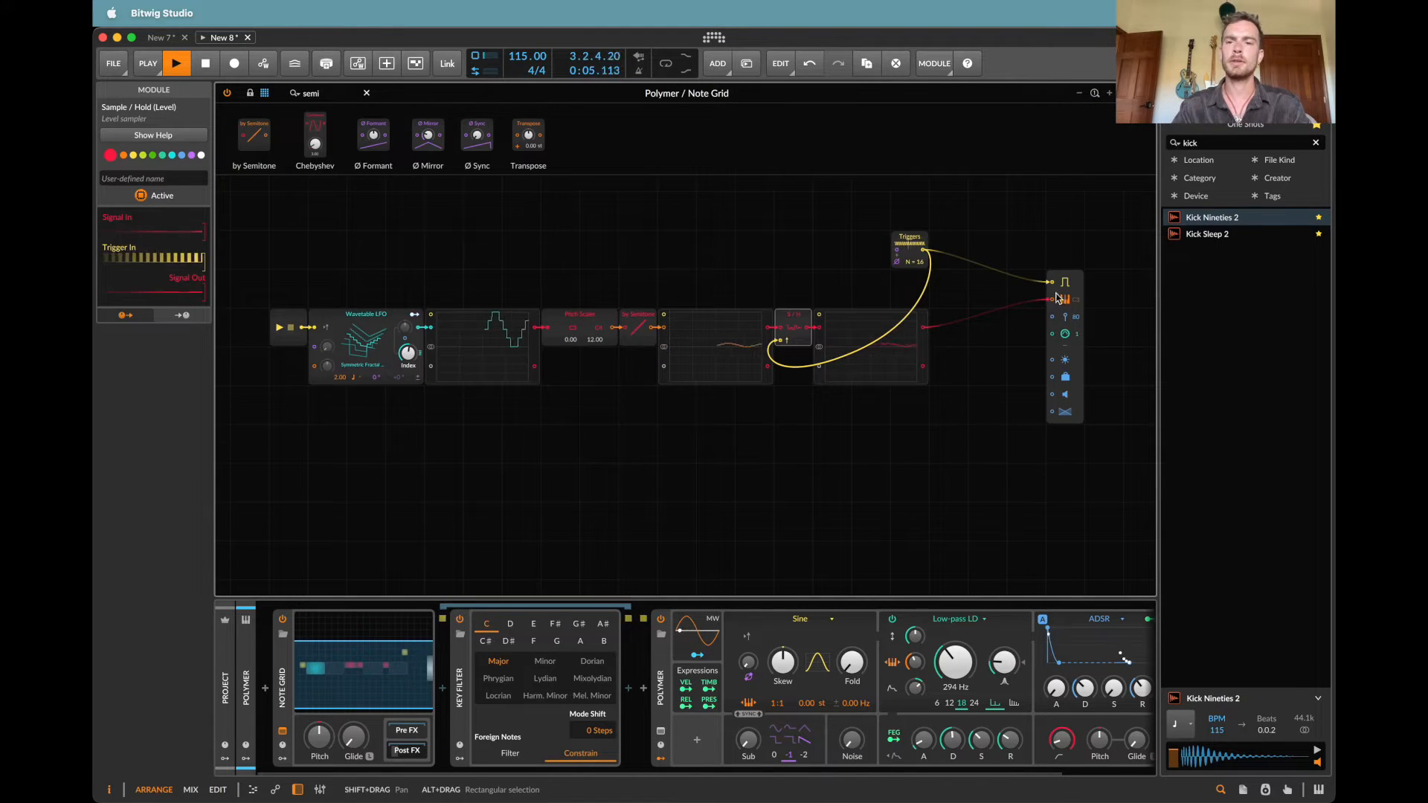
key(space)
Step: Move the Note Out module closer to the last oscilloscope and shift the Triggers module toward it
drag(1065, 279, 1065, 357)
drag(902, 233, 962, 240)
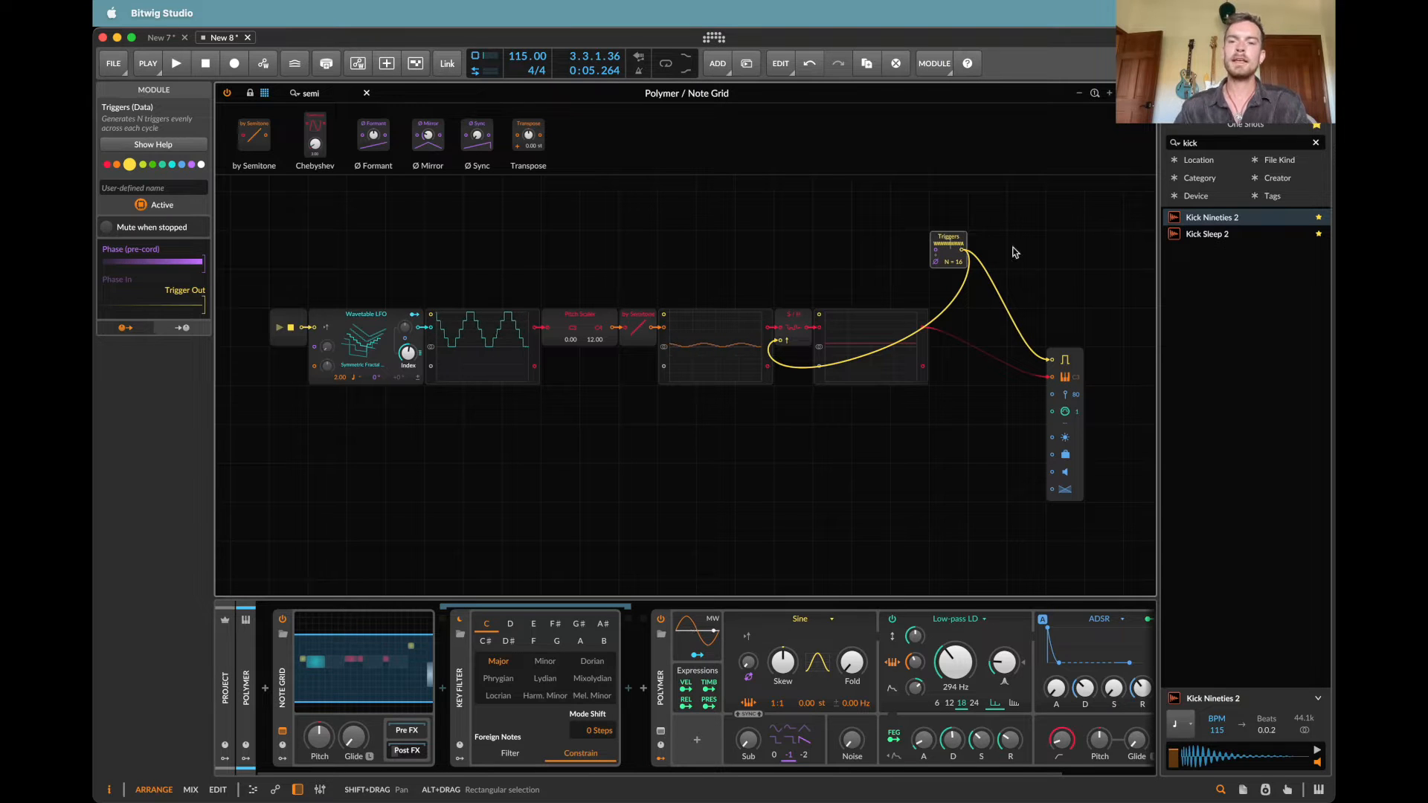
drag(1065, 356, 1026, 316)
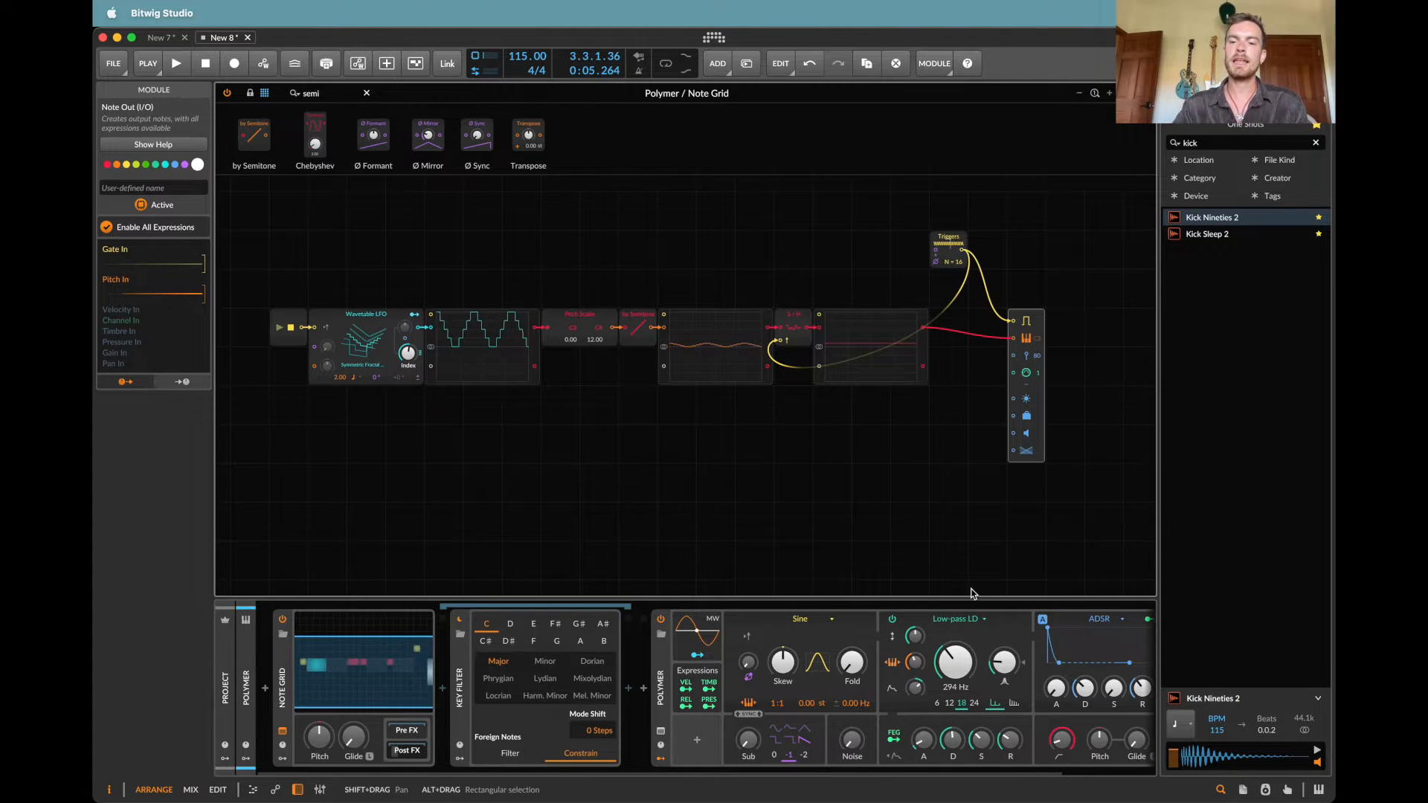
scroll(956, 654, right, 2)
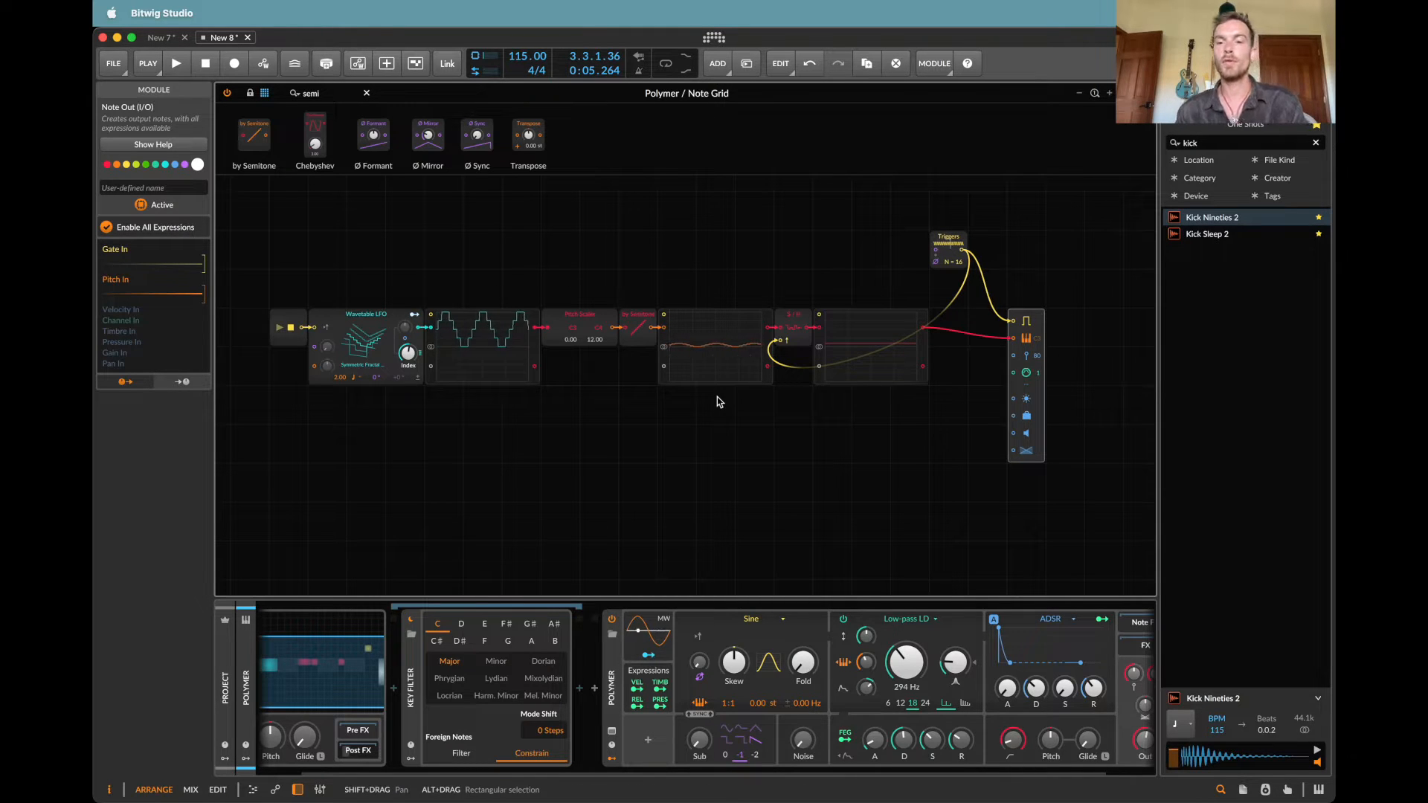
click(954, 239)
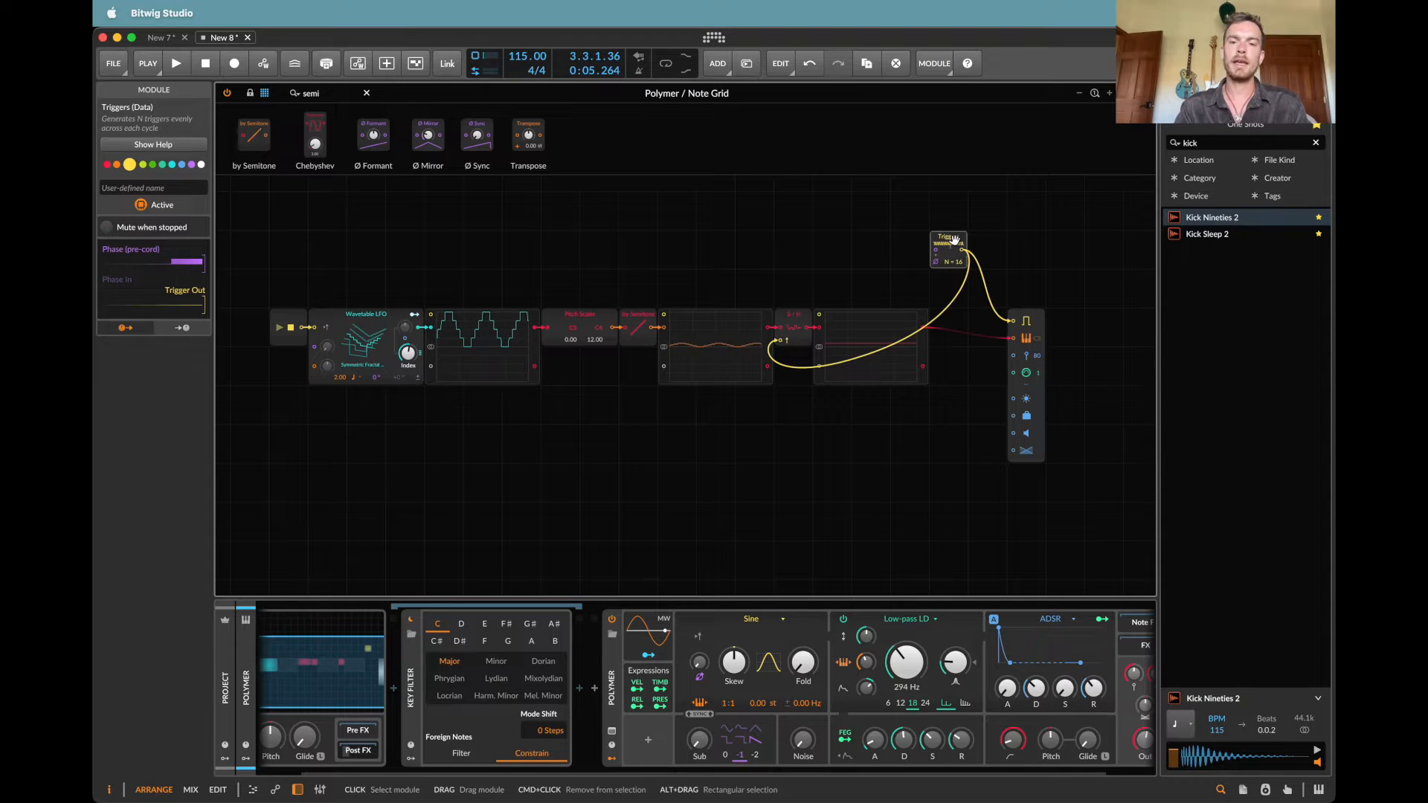
key(Delete)
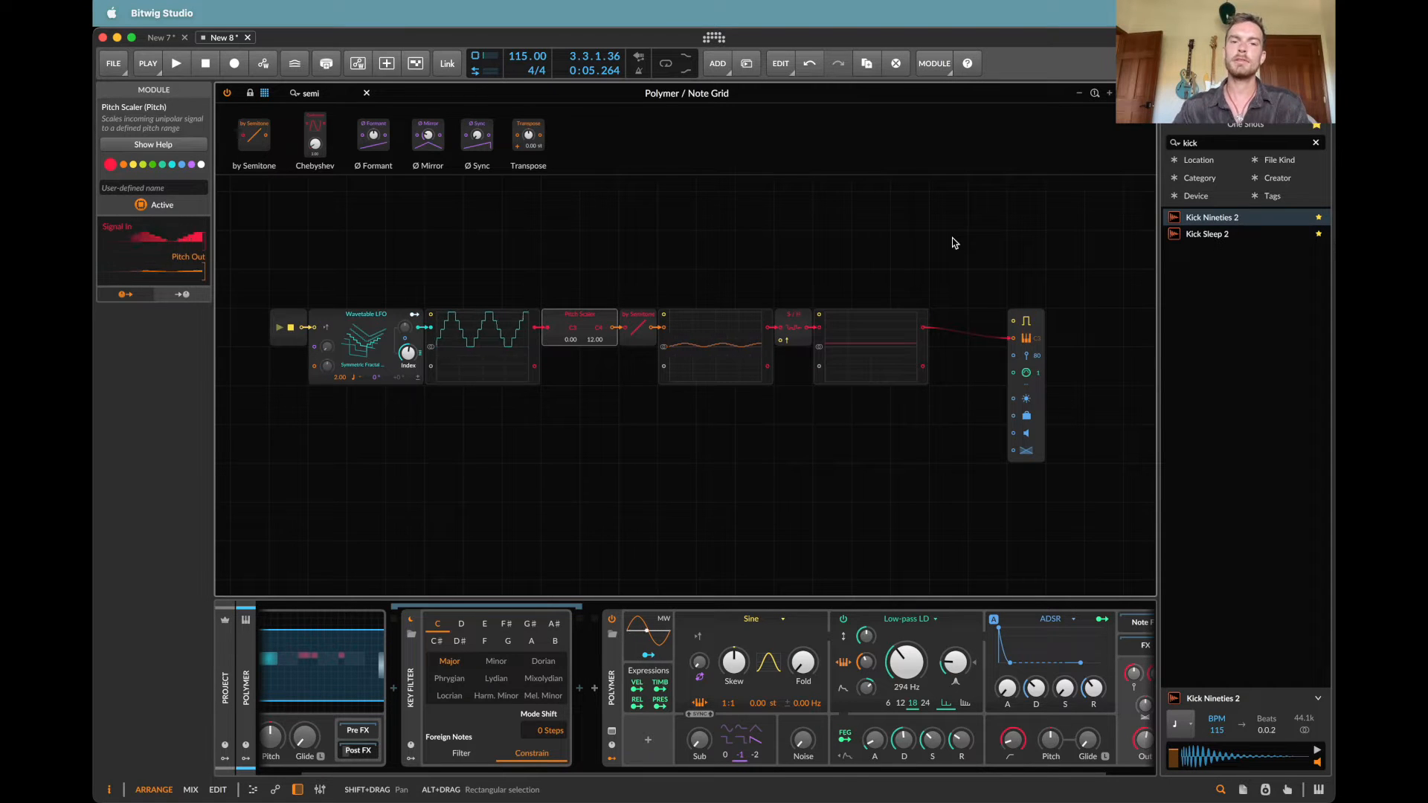
key(super+z)
Step: Move the Triggers module above the second oscilloscope and turn off Enable All Expressions on the Note Out module
drag(947, 237, 675, 197)
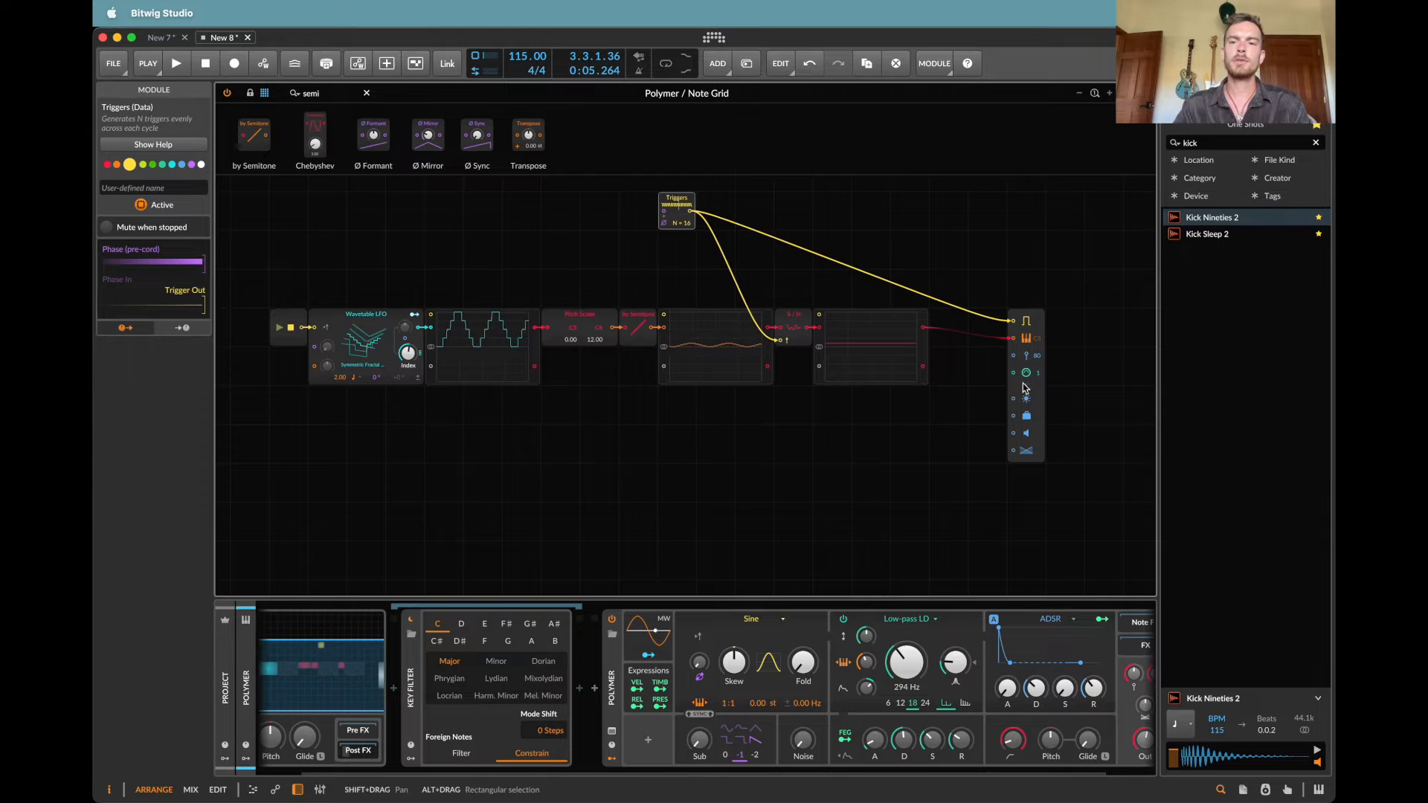
click(1027, 391)
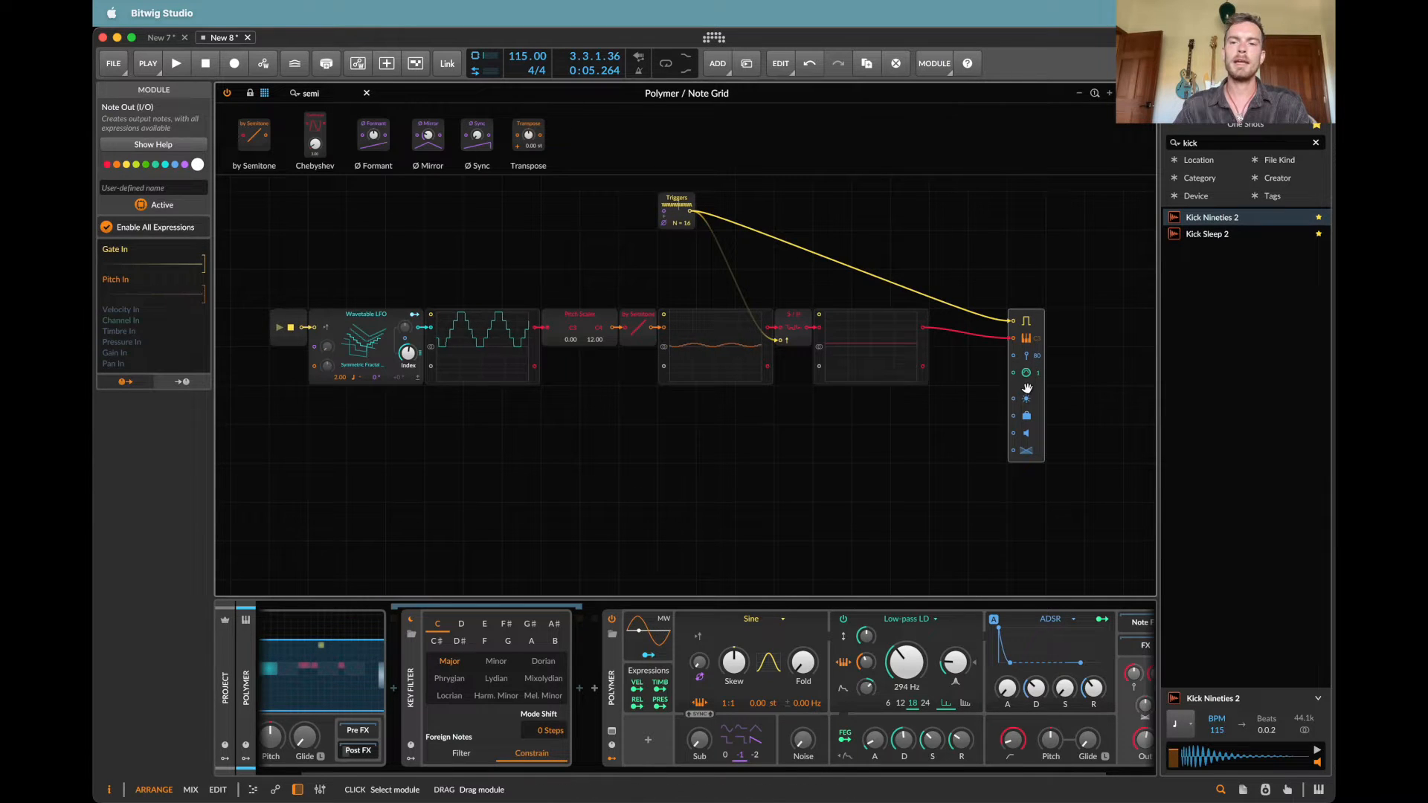
Step: Duplicate the Note Out module three times with its cables, and space the four modules evenly in a column
drag(1038, 321, 1037, 439)
key(super+d)
scroll(1038, 442, down, 2)
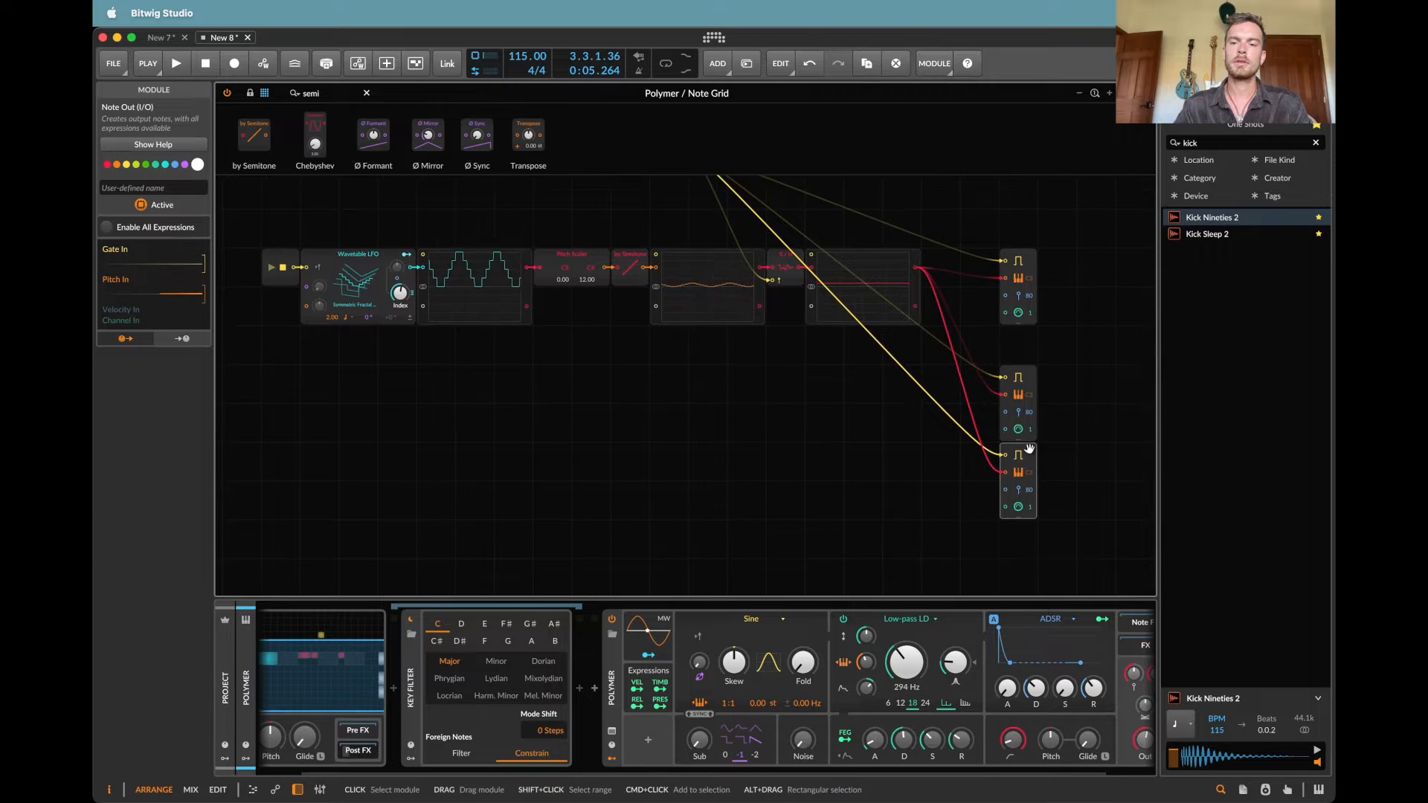
scroll(1030, 474, down, 2)
drag(1024, 404, 1024, 444)
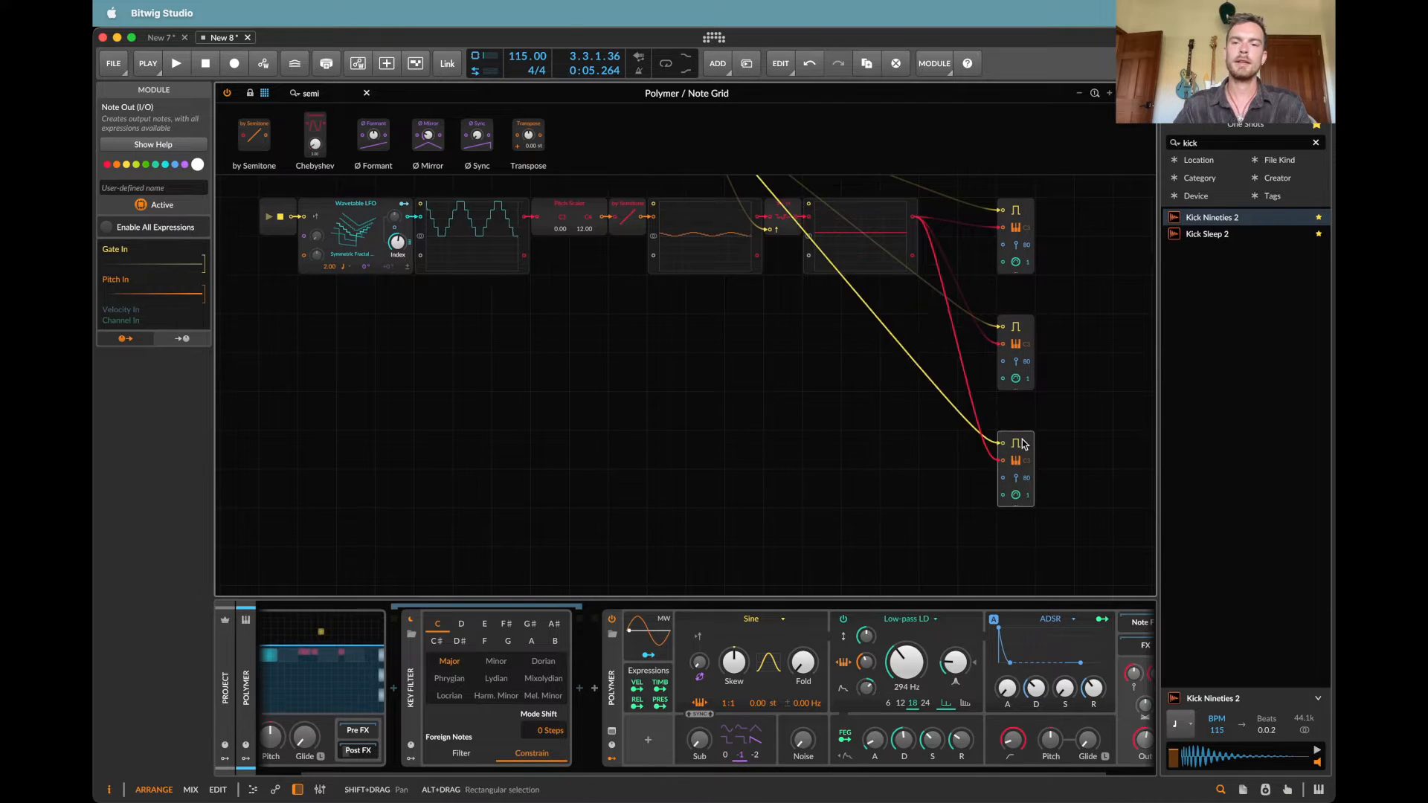
scroll(1025, 444, down, 2)
key(super+d)
scroll(1073, 450, up, 5)
scroll(1073, 450, left, 1)
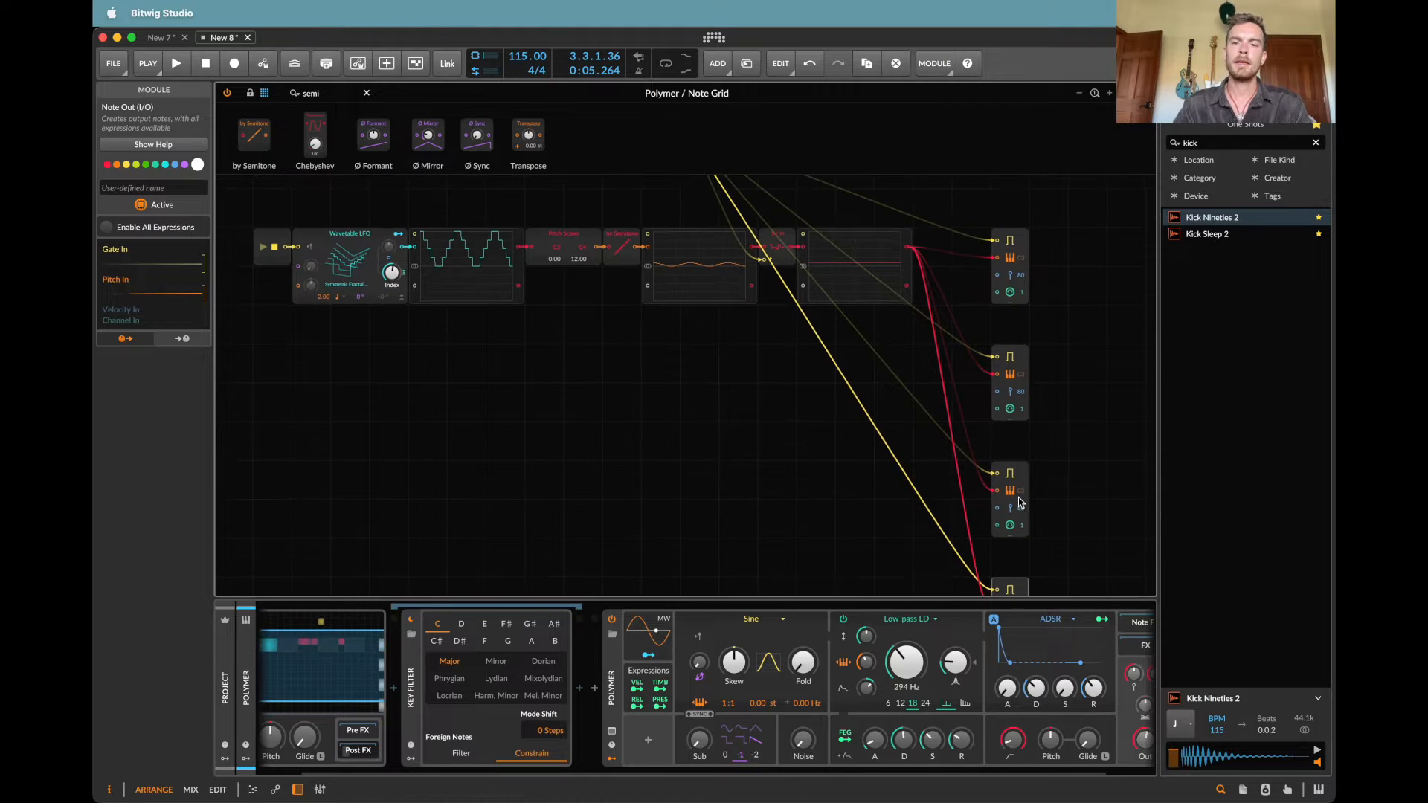
Step: Move the Triggers module into the empty area below the LFO and Pitch Scaler chain
scroll(1091, 462, down, 1)
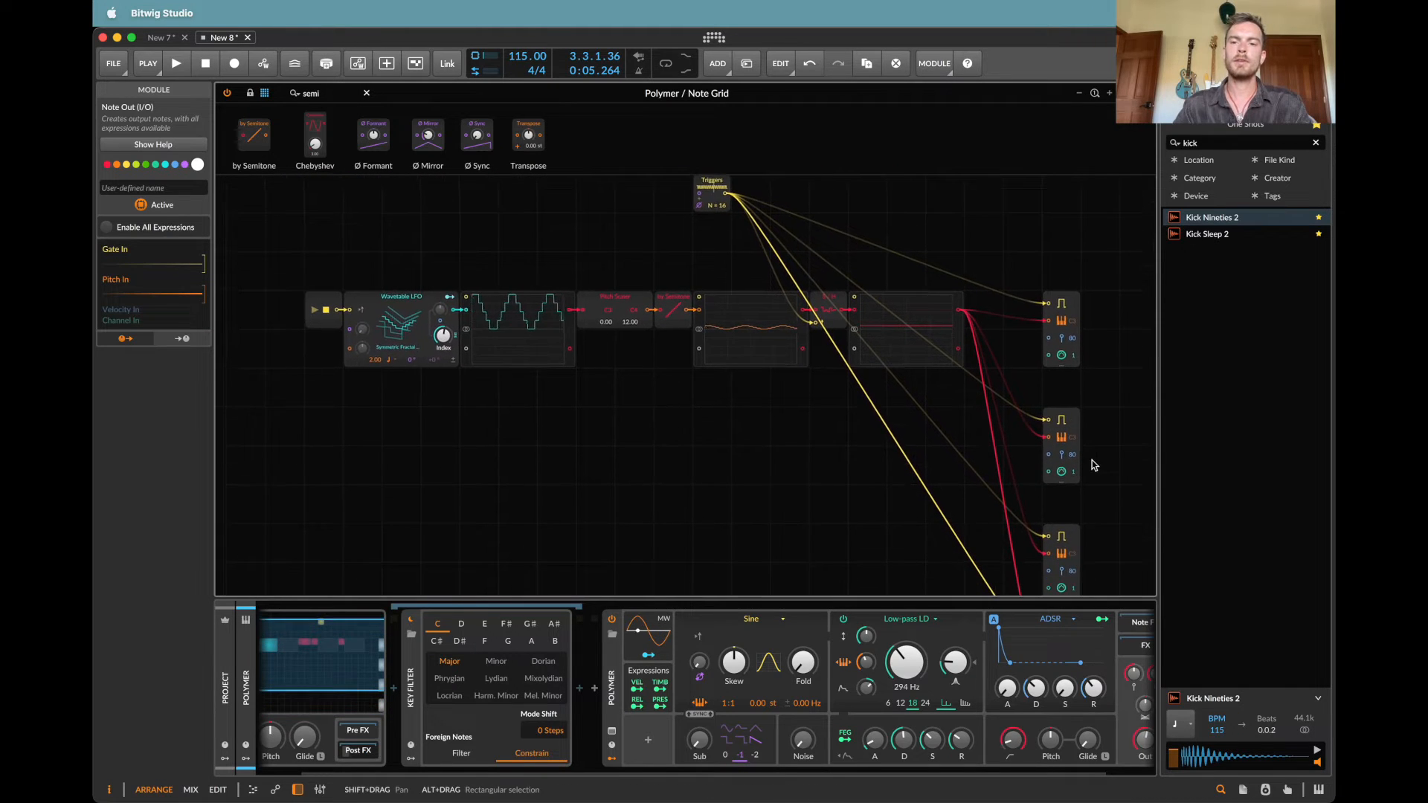
scroll(1094, 465, right, 1)
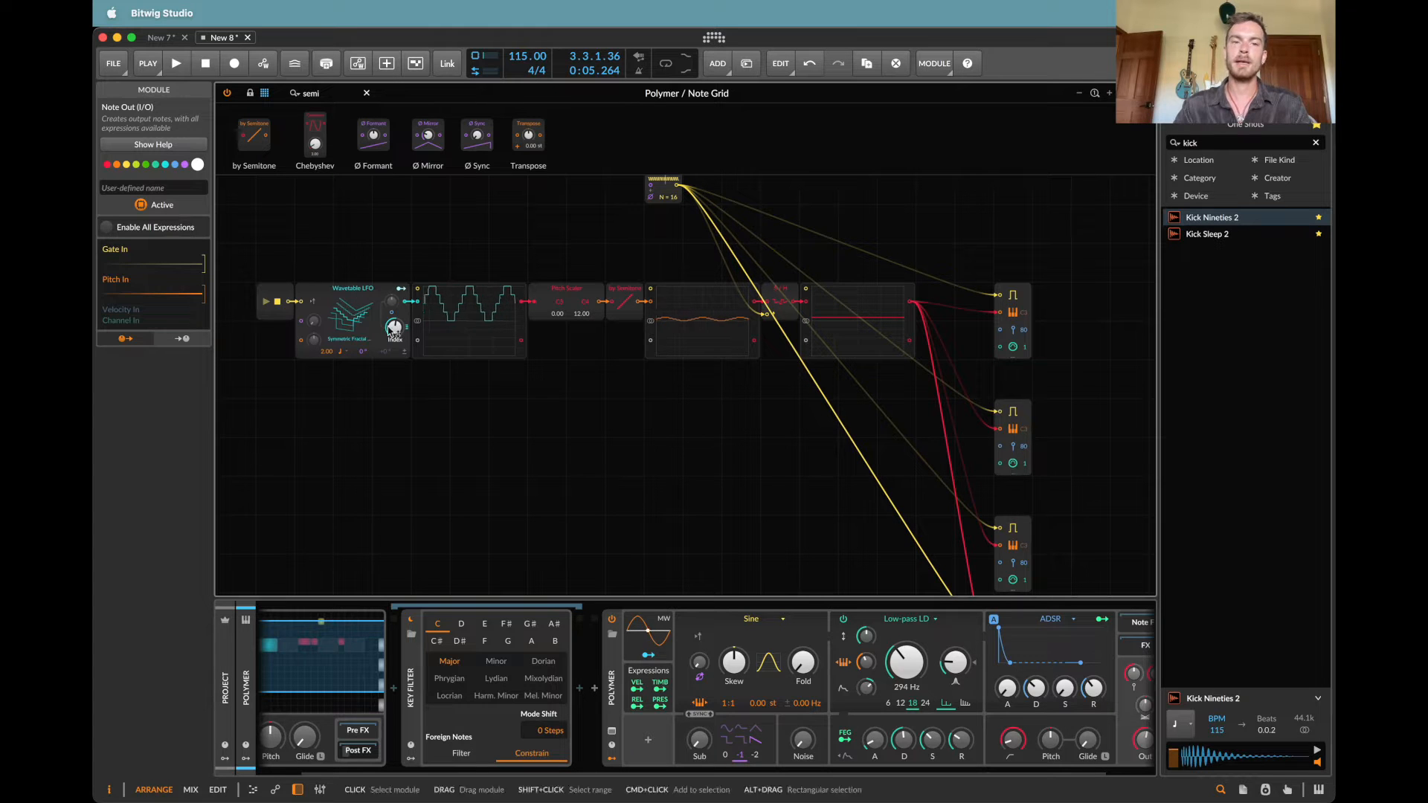
scroll(997, 446, down, 1)
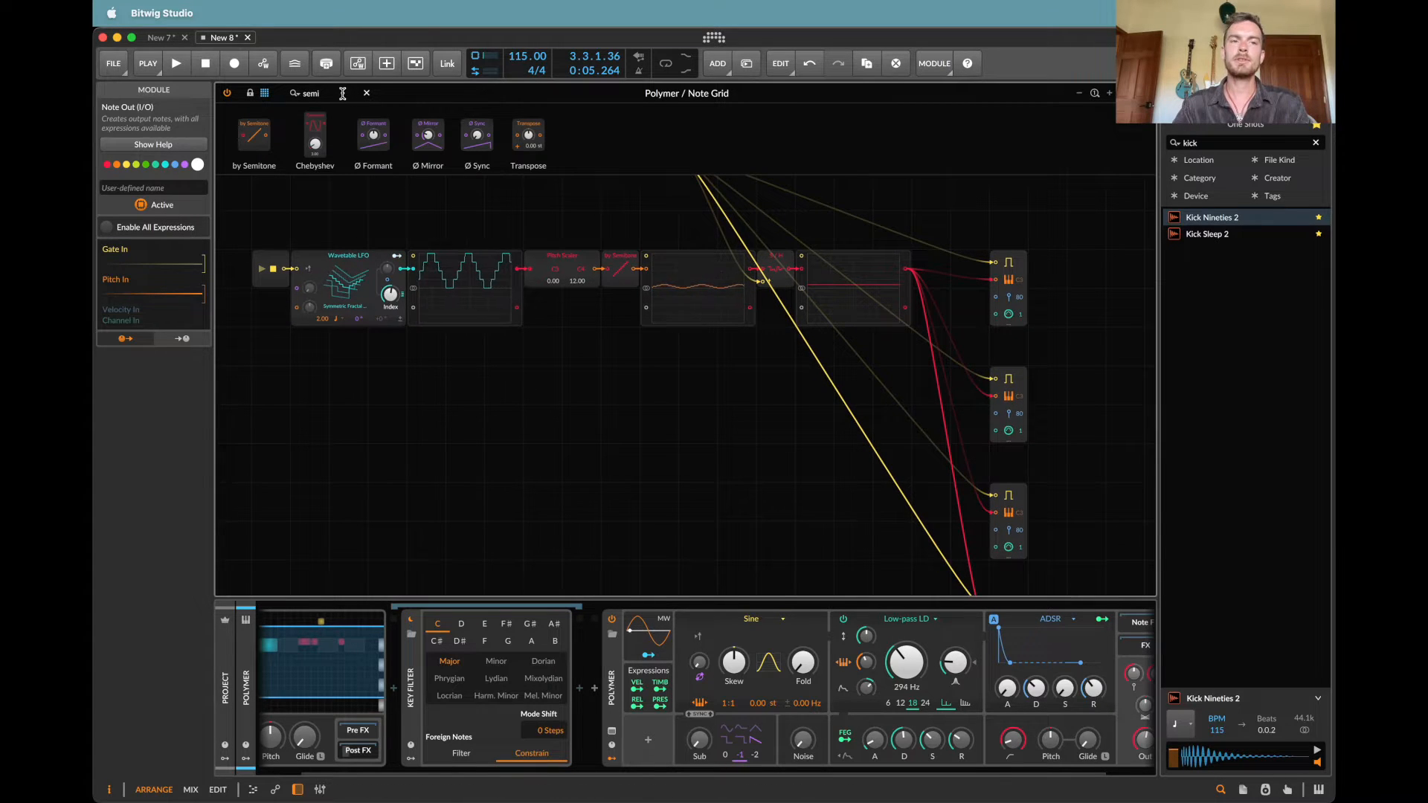
scroll(743, 301, up, 1)
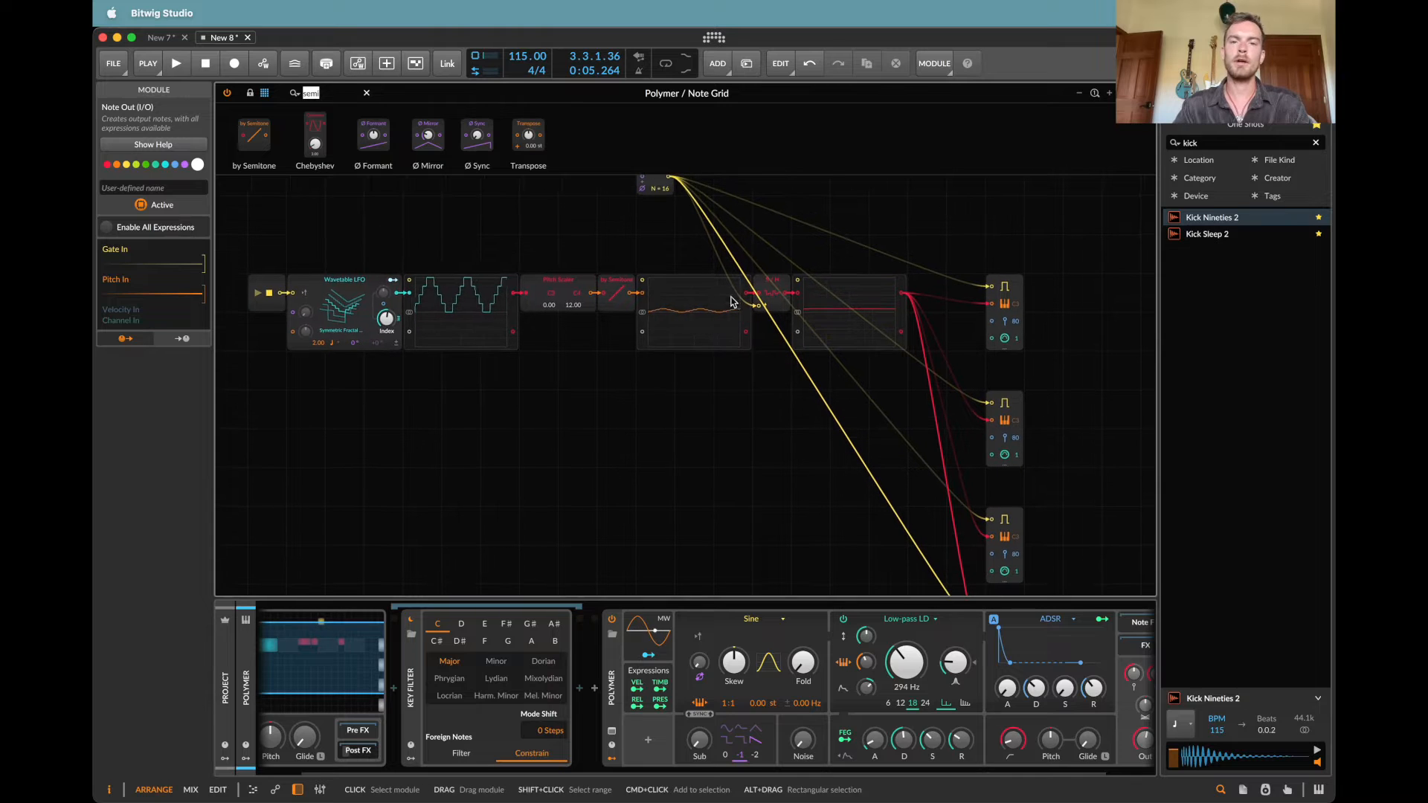
drag(654, 181, 558, 500)
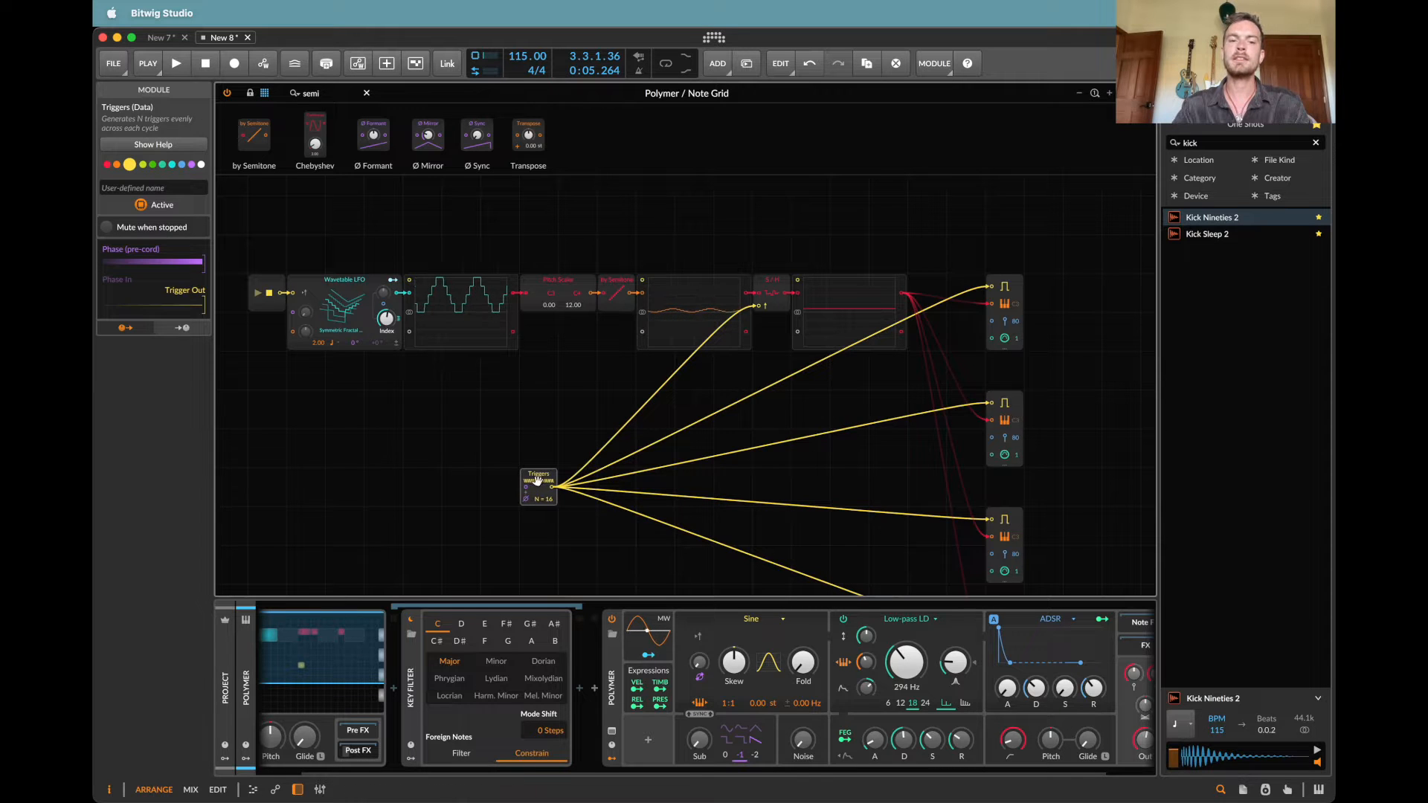
scroll(959, 549, down, 2)
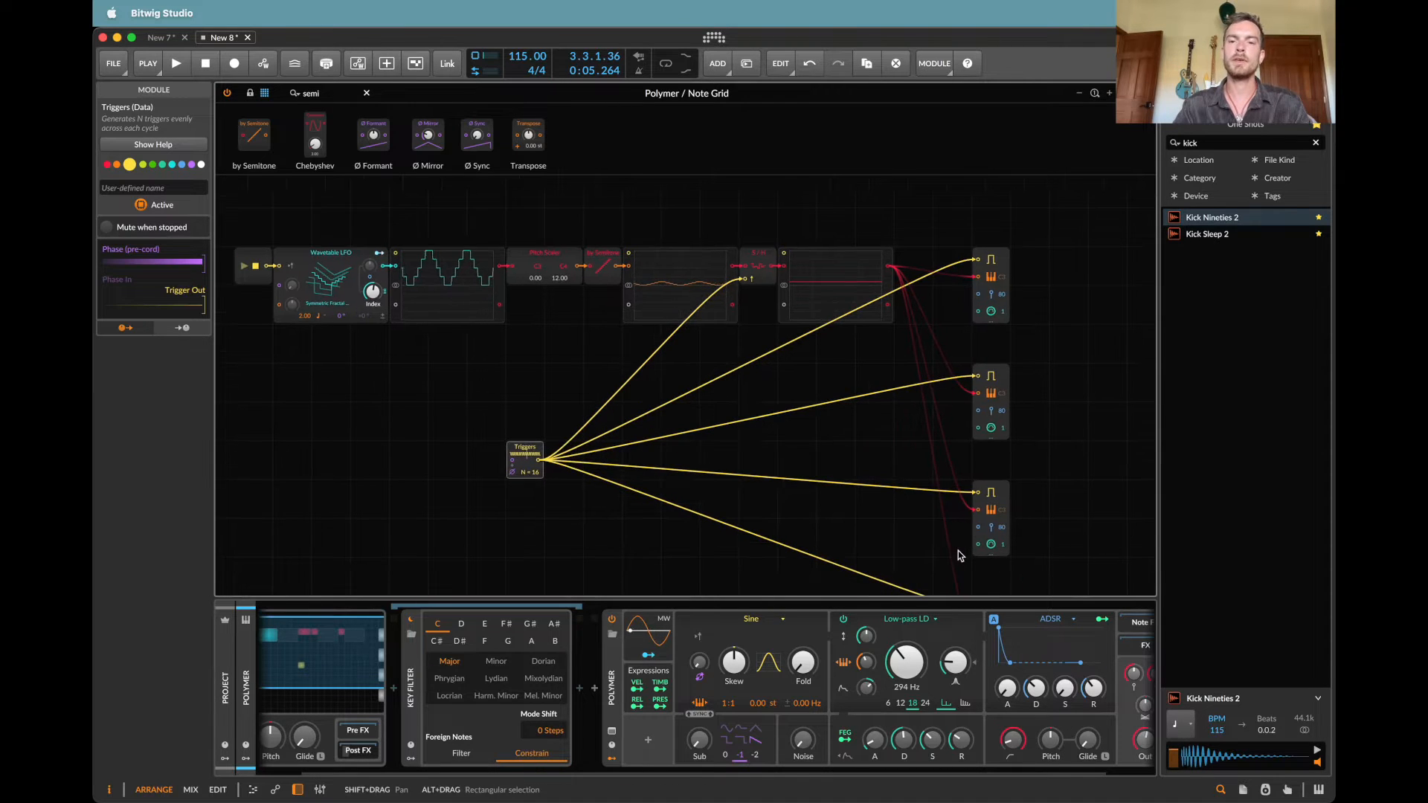
Step: Try the second Note Out with its pitch cable removed and a fixed default pitch during playback, then undo
key(space)
key(space)
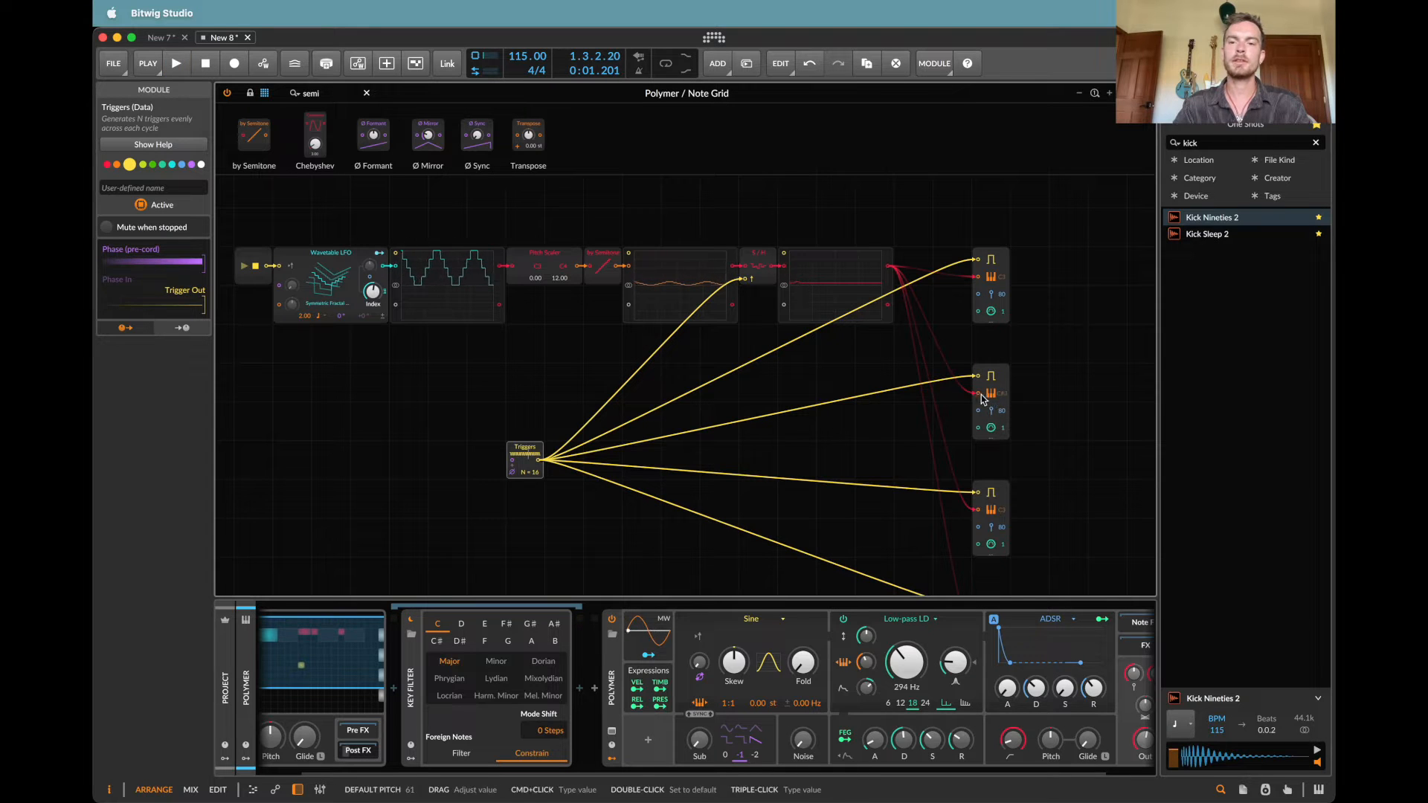
key(space)
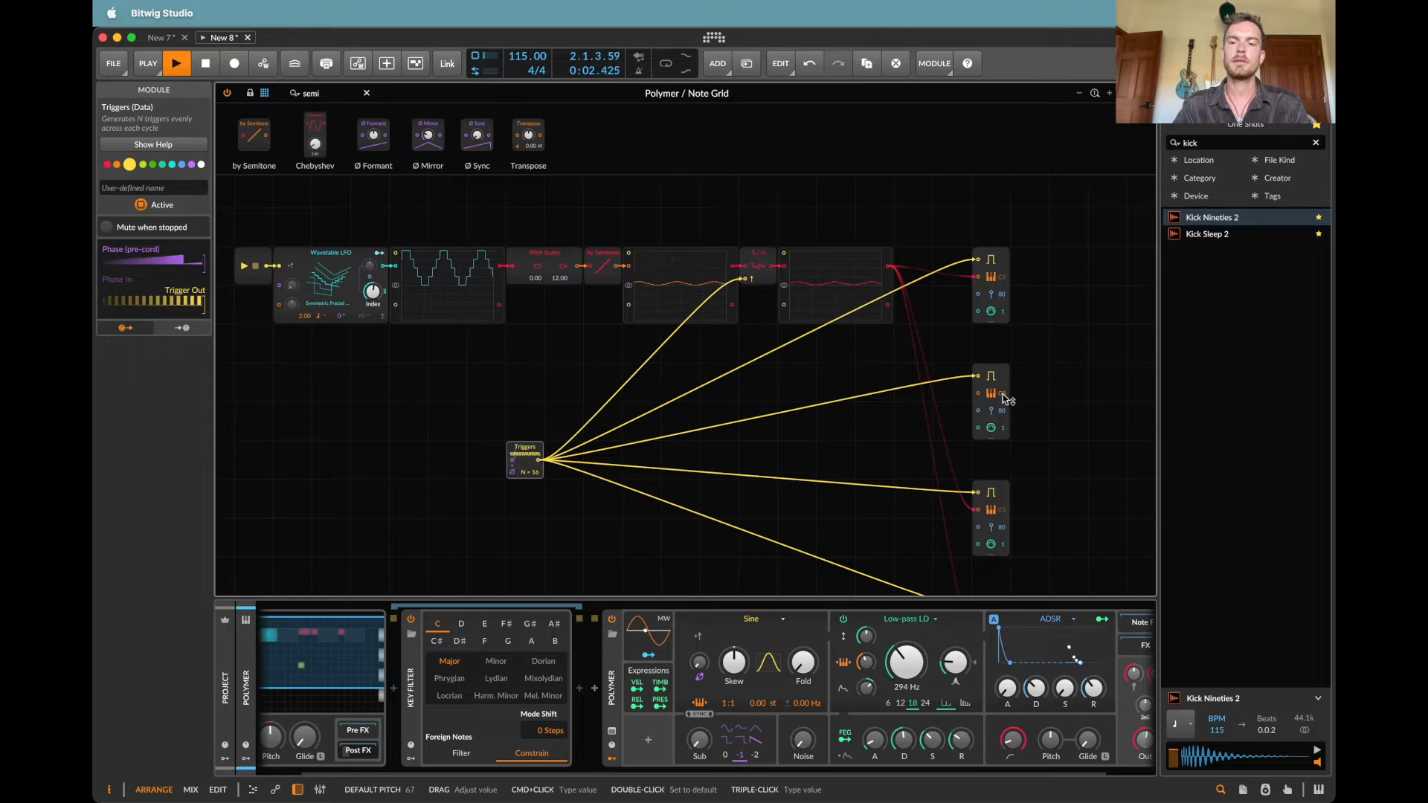
drag(1003, 394, 1003, 403)
key(space)
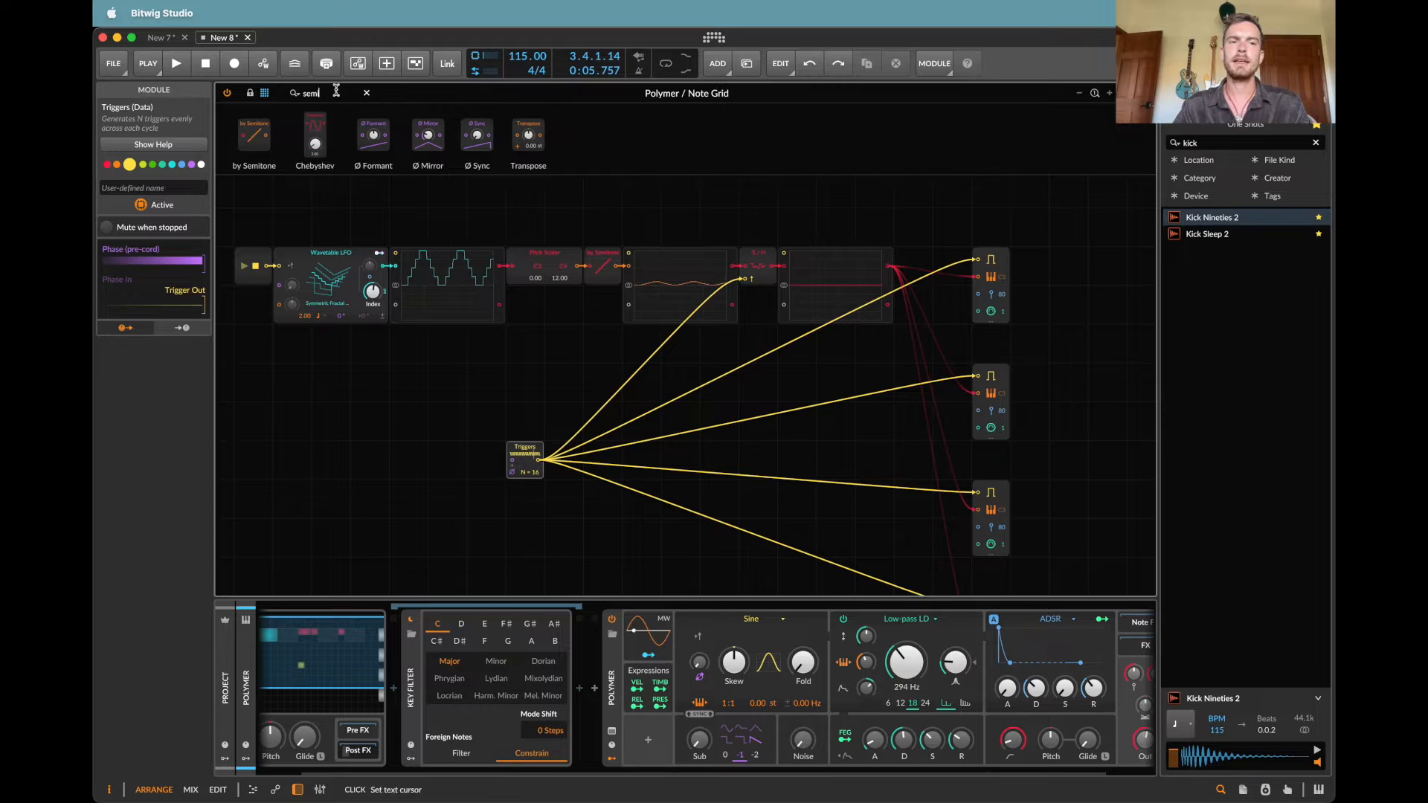
Step: Search the Grid modules for "spli" and insert a Split module between Triggers and the Note Out gates
key(BackSpace)
key(BackSpace)
key(BackSpace)
key(BackSpace)
text(spli)
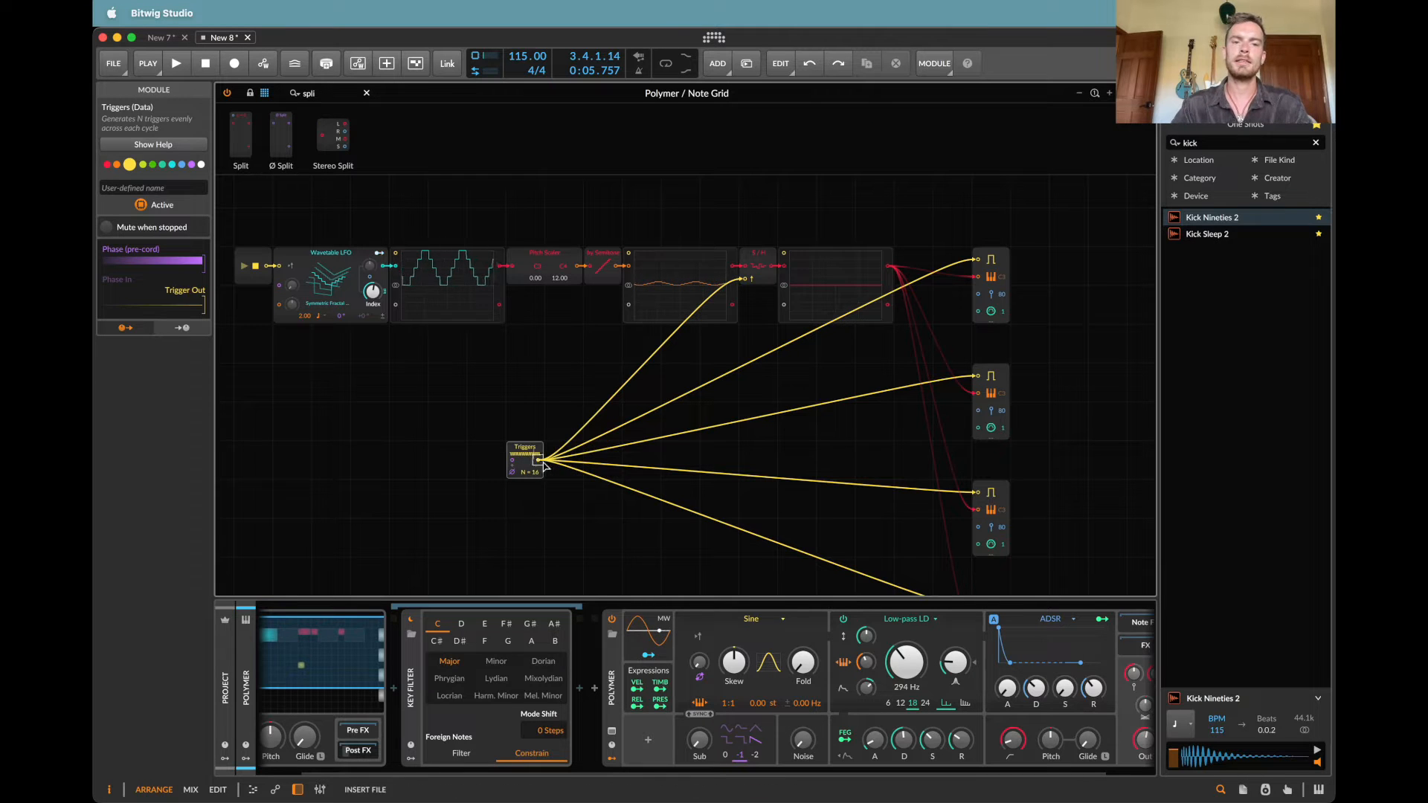
key(Return)
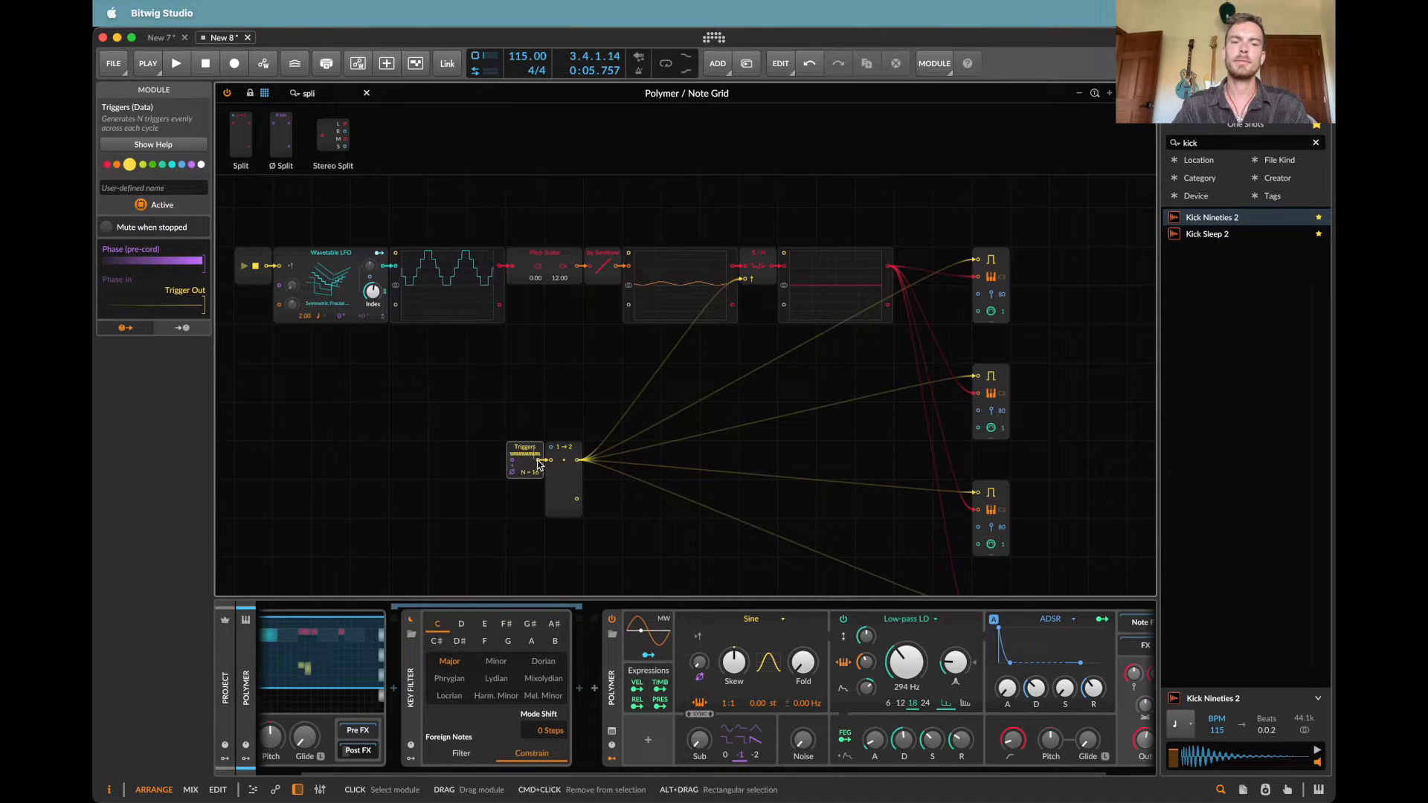
Step: Connect the Triggers output directly to the Sample / Hold trigger input and set the Split module's Out Ports to 4
drag(538, 460, 749, 283)
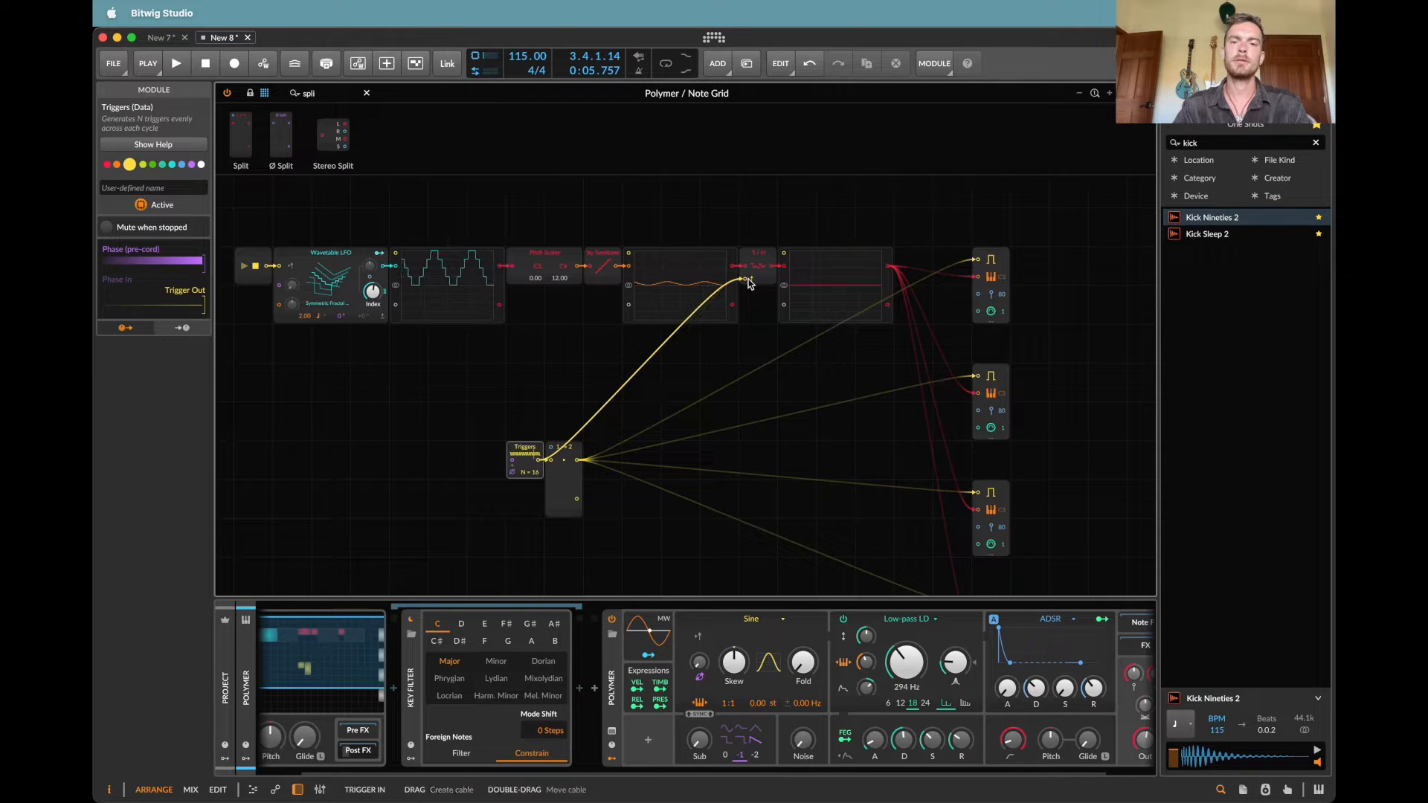
click(568, 488)
drag(195, 246, 195, 232)
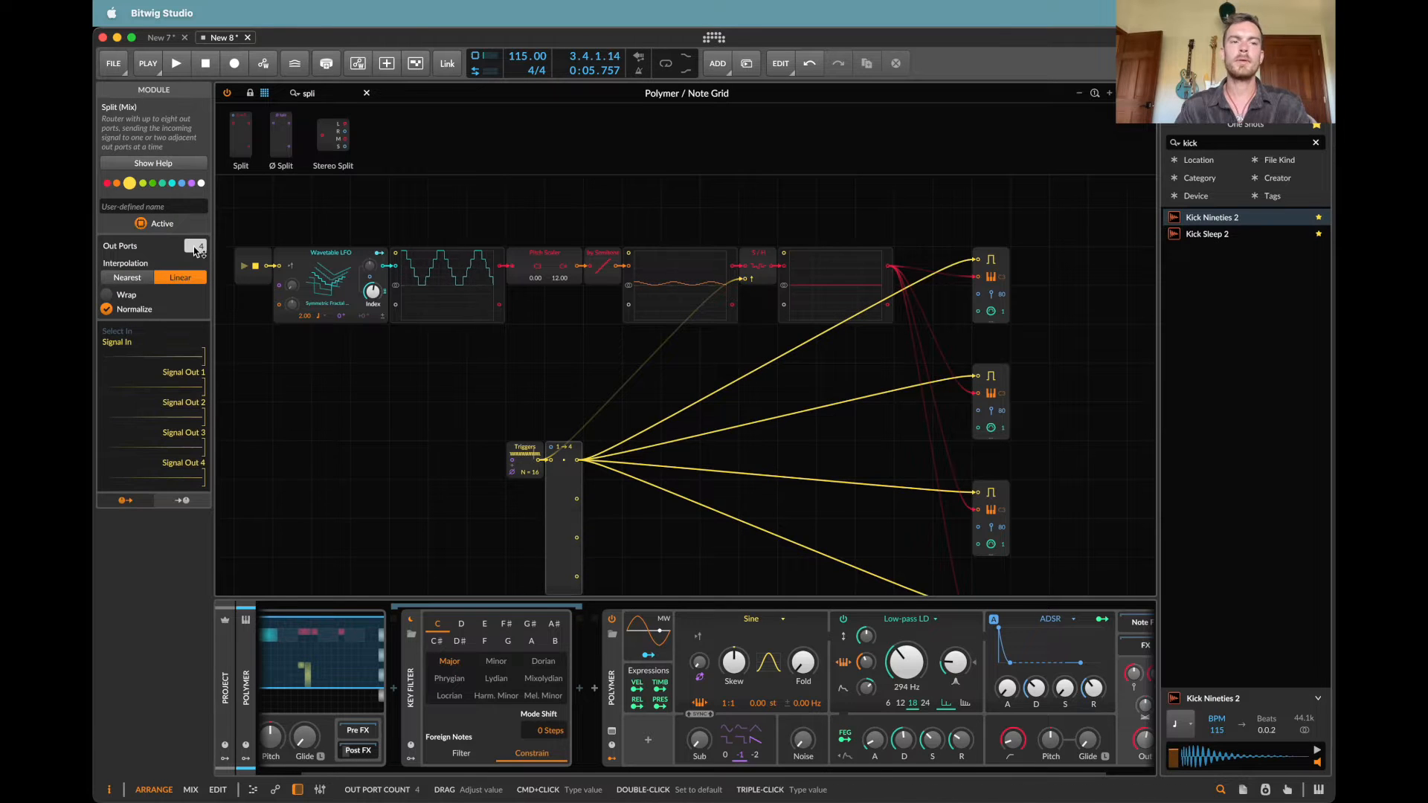
Step: Search the Grid modules for "count" and insert a Ø Counter module directly above the Split module
scroll(555, 319, down, 3)
click(316, 93)
text(count)
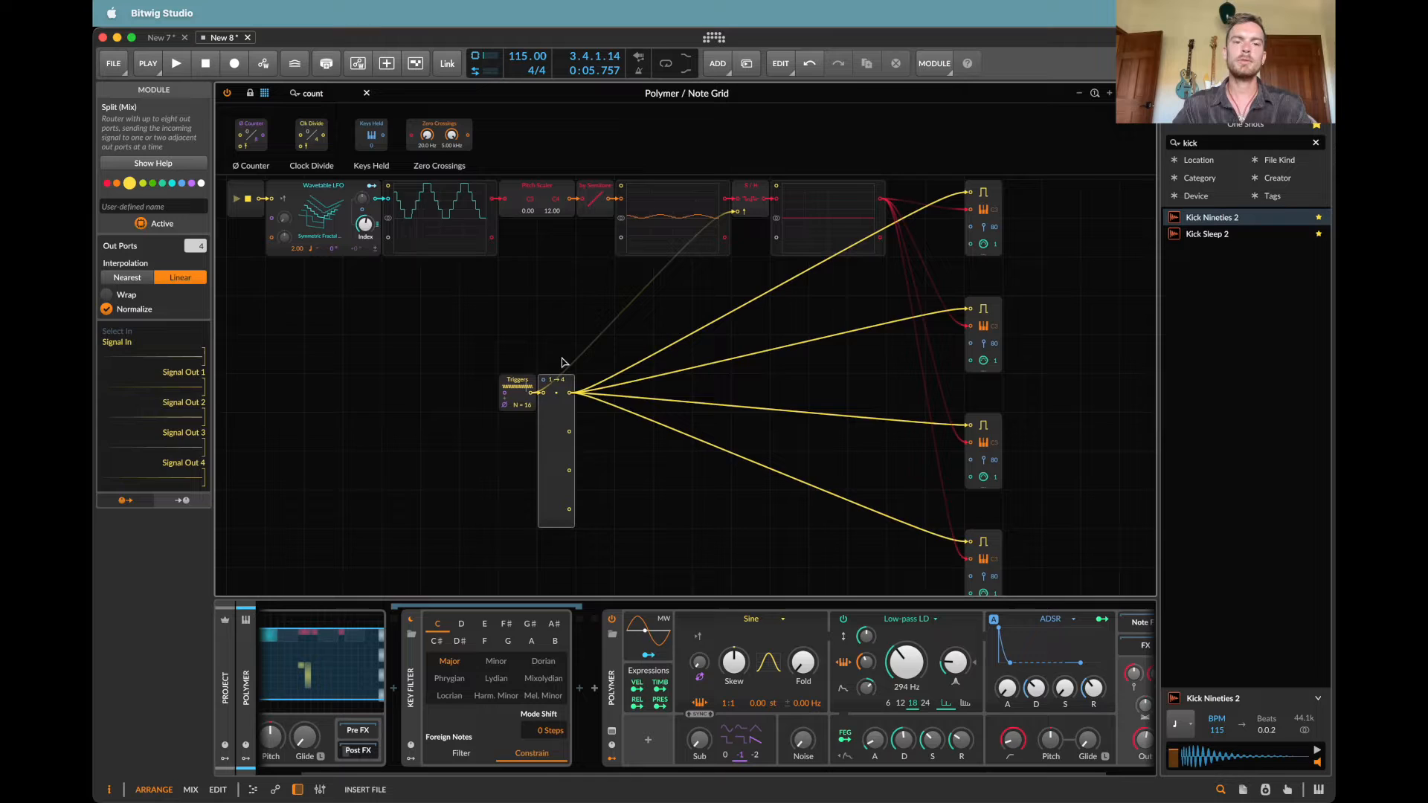
key(Return)
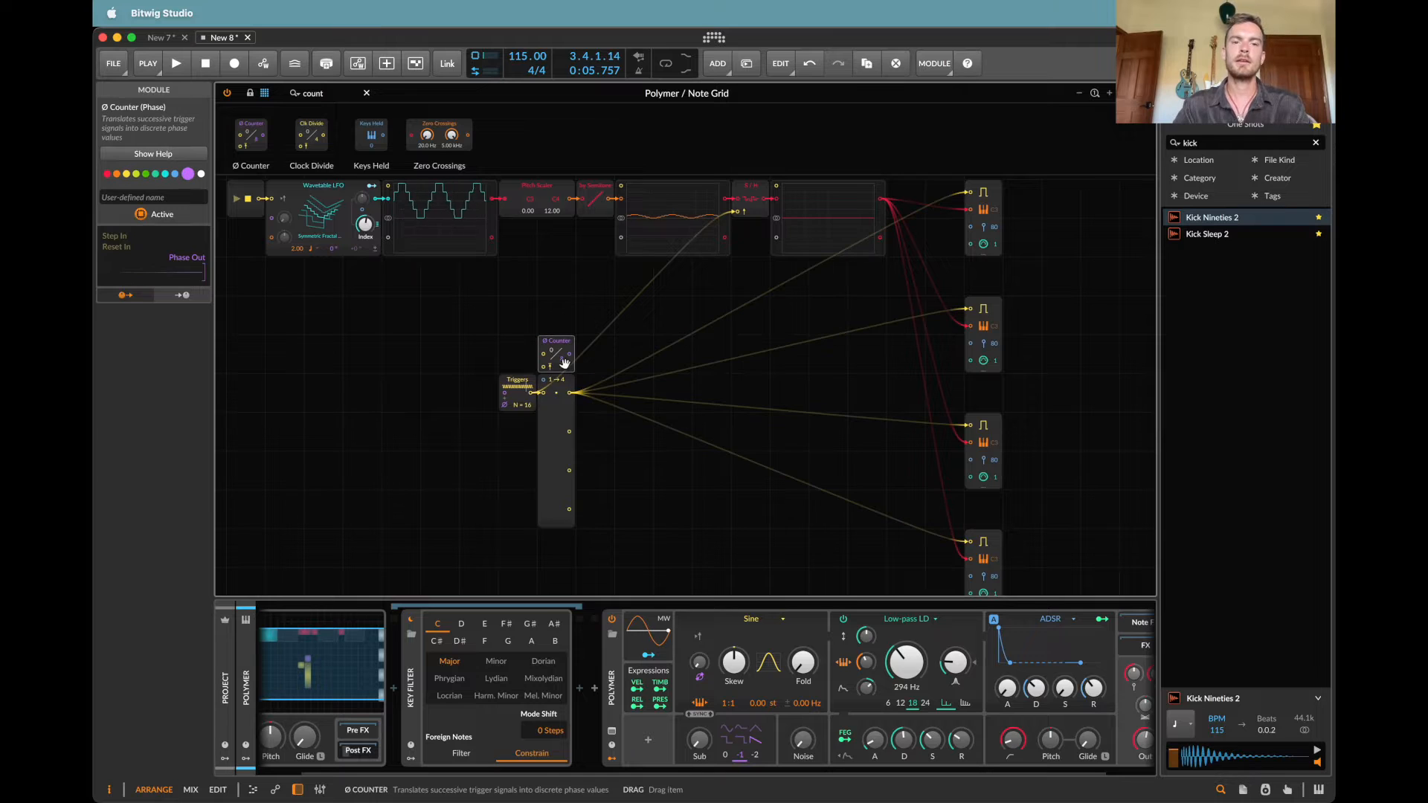
Step: Set the Split module's interpolation to Nearest and wire Triggers into the Counter's step input and the Counter's phase output into Split's Select In
click(556, 435)
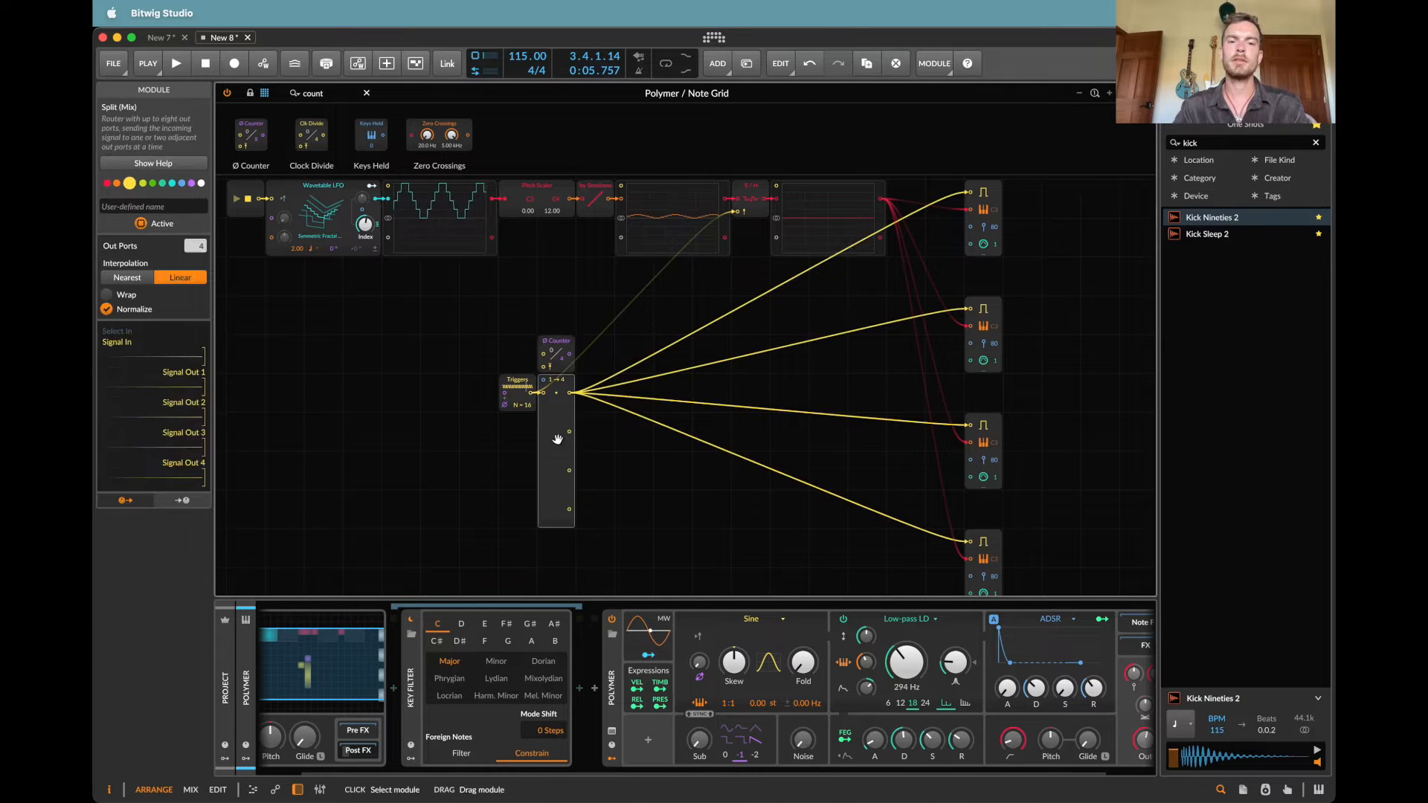
click(144, 278)
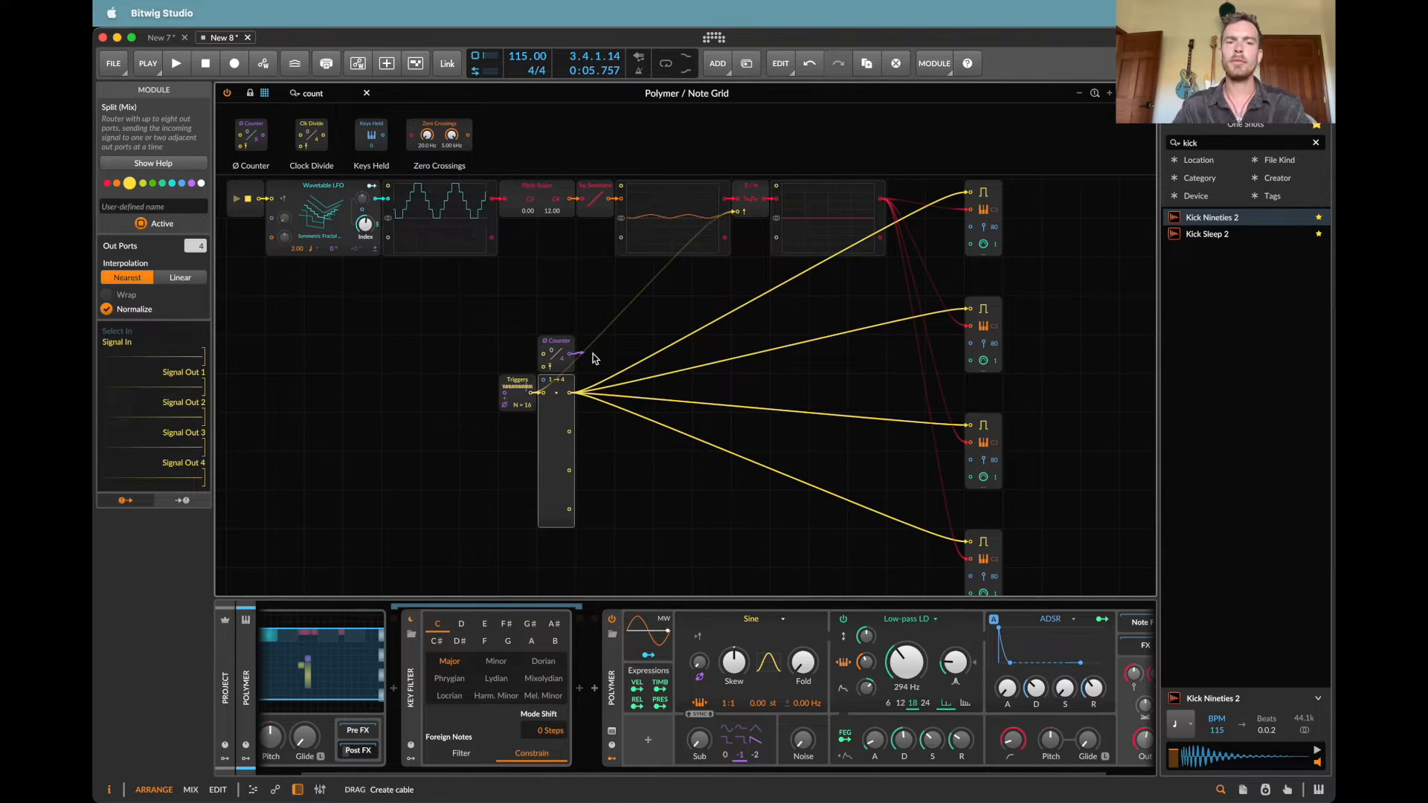
drag(556, 387, 546, 385)
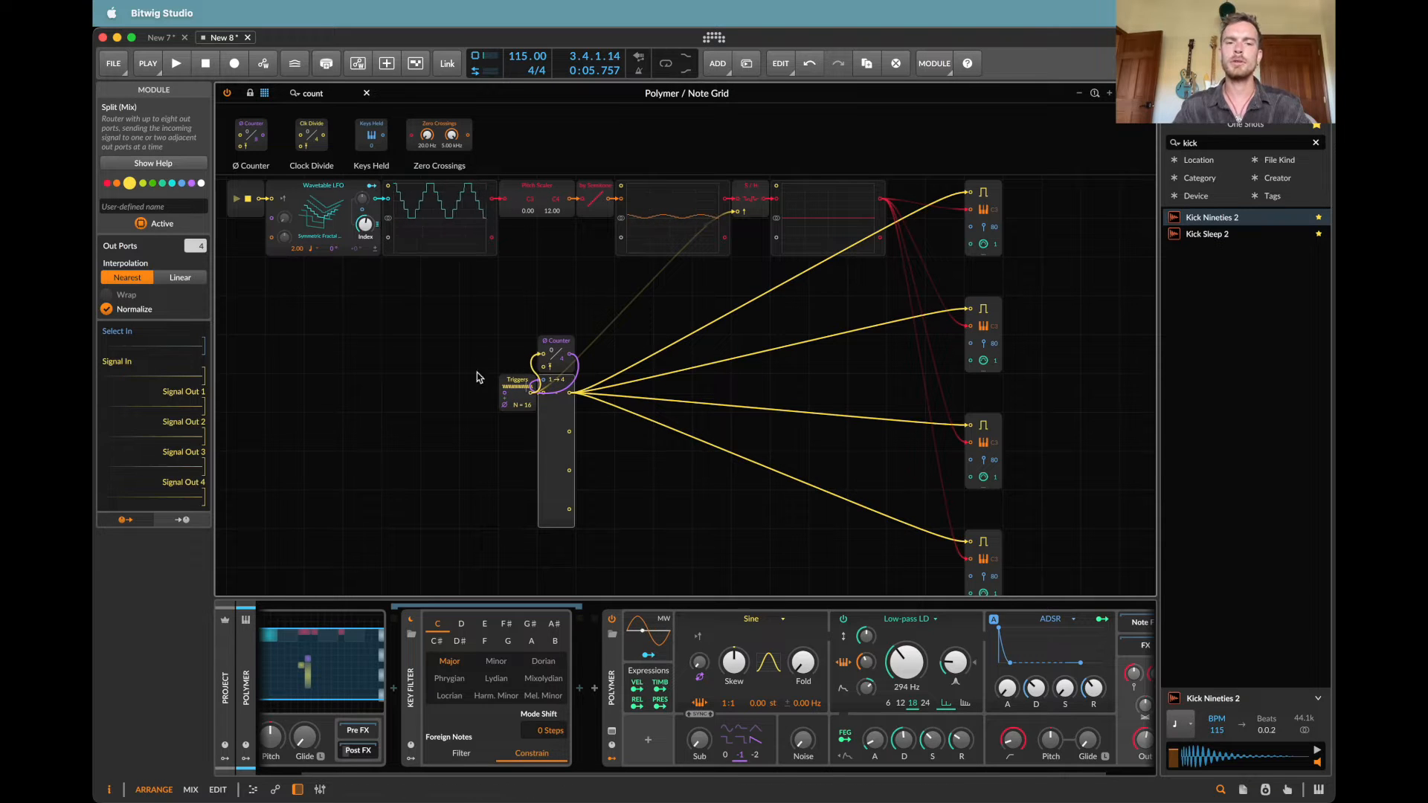
Step: Start and stop playback several times to examine how the Counter steps the triggers through the Split module's four outputs
key(space)
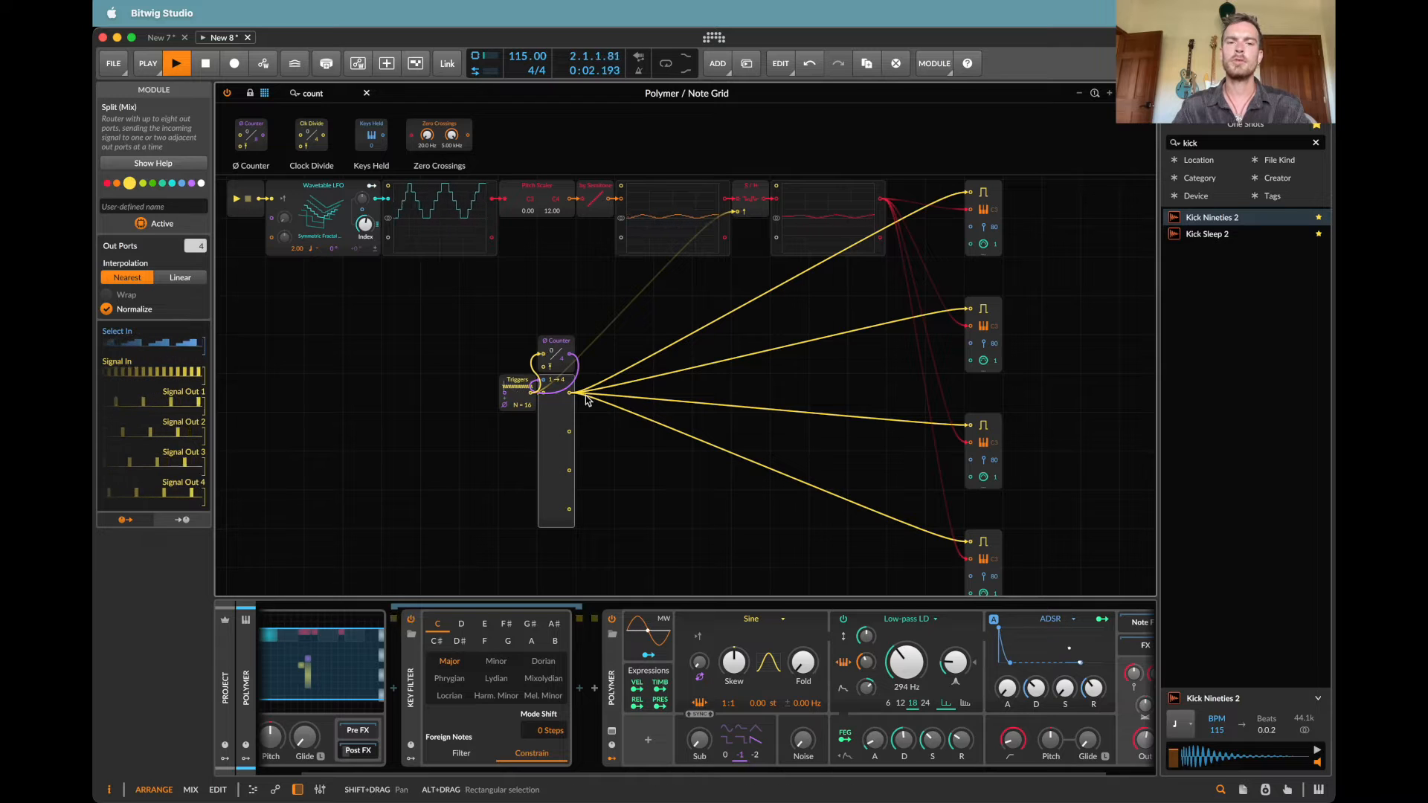
key(space)
key(space)
key(space)
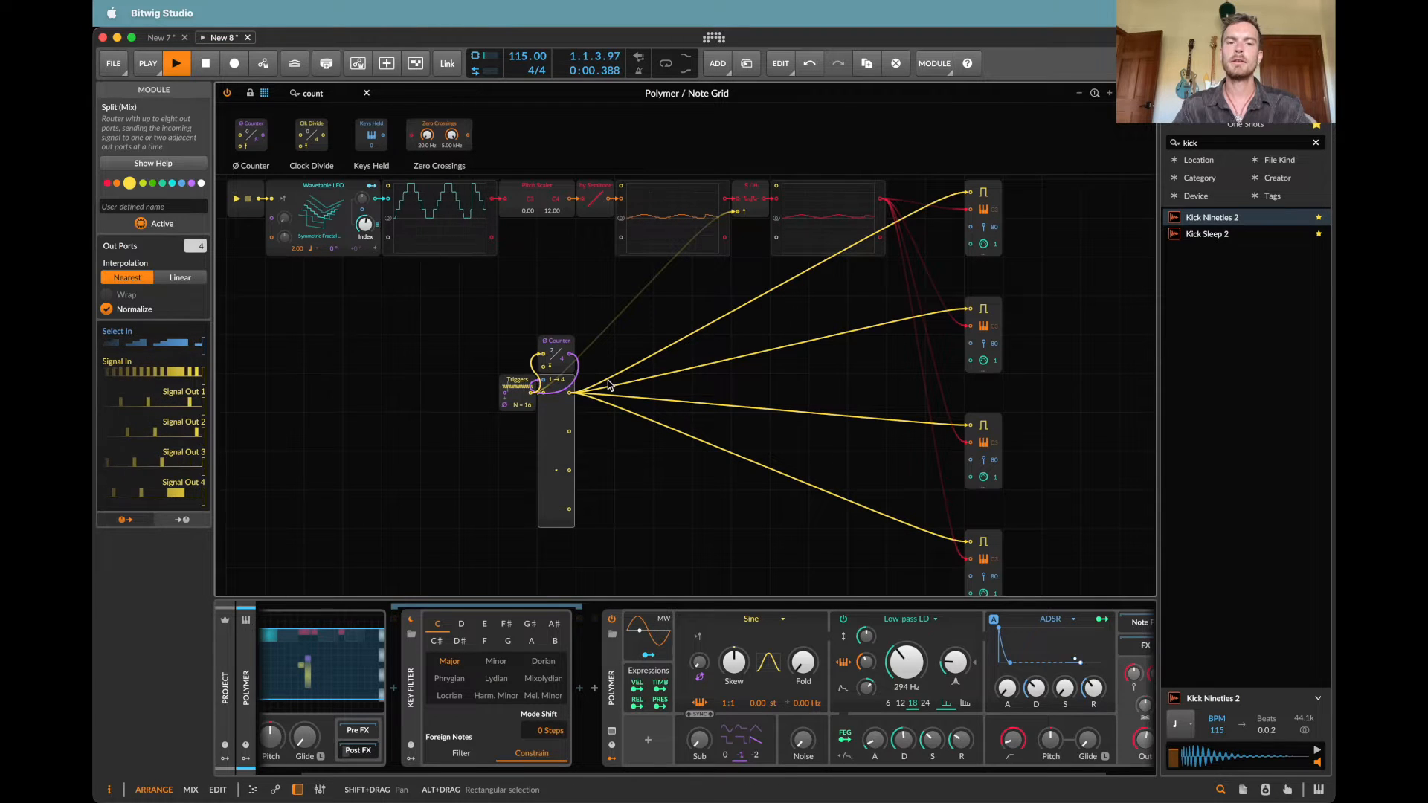
key(space)
key(space)
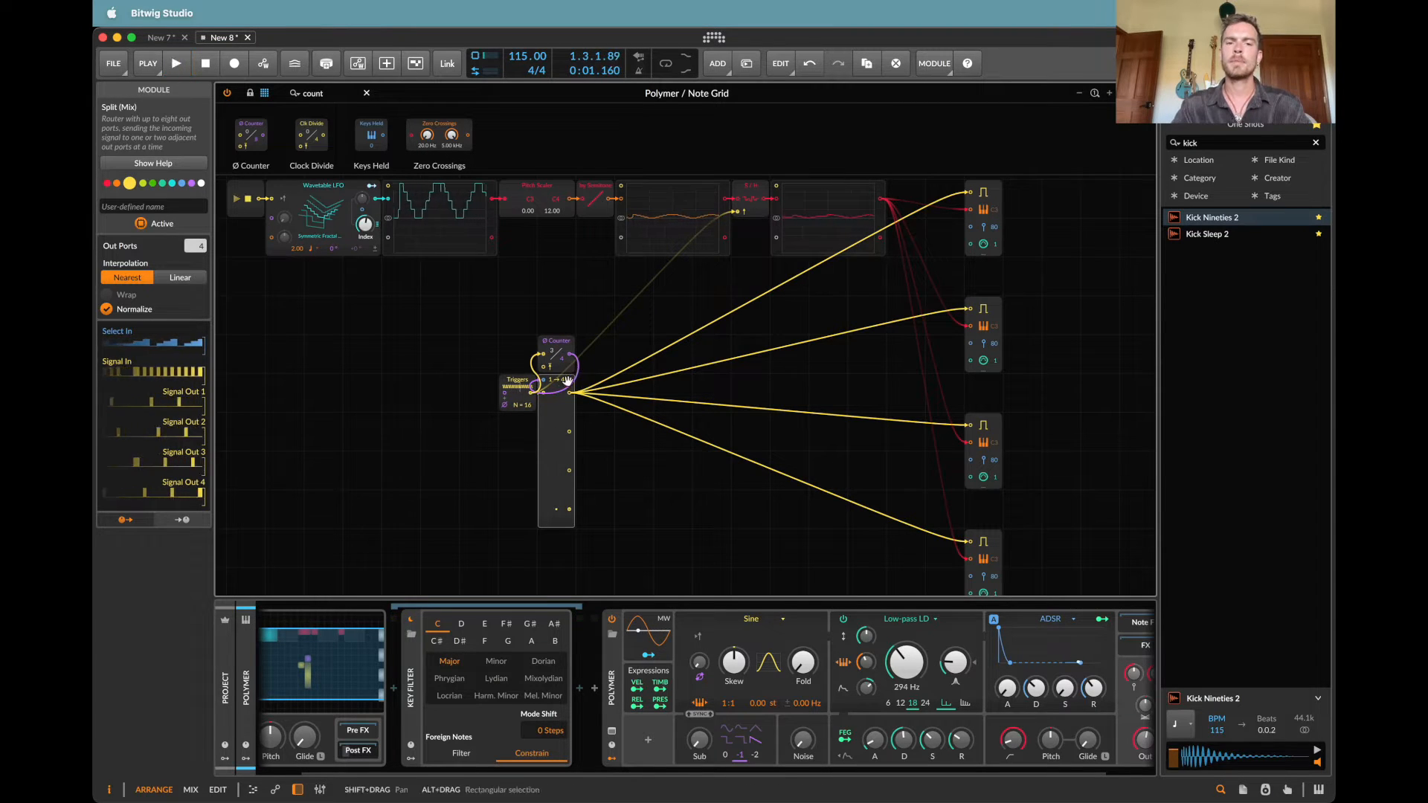
scroll(563, 398, up, 2)
scroll(564, 398, left, 2)
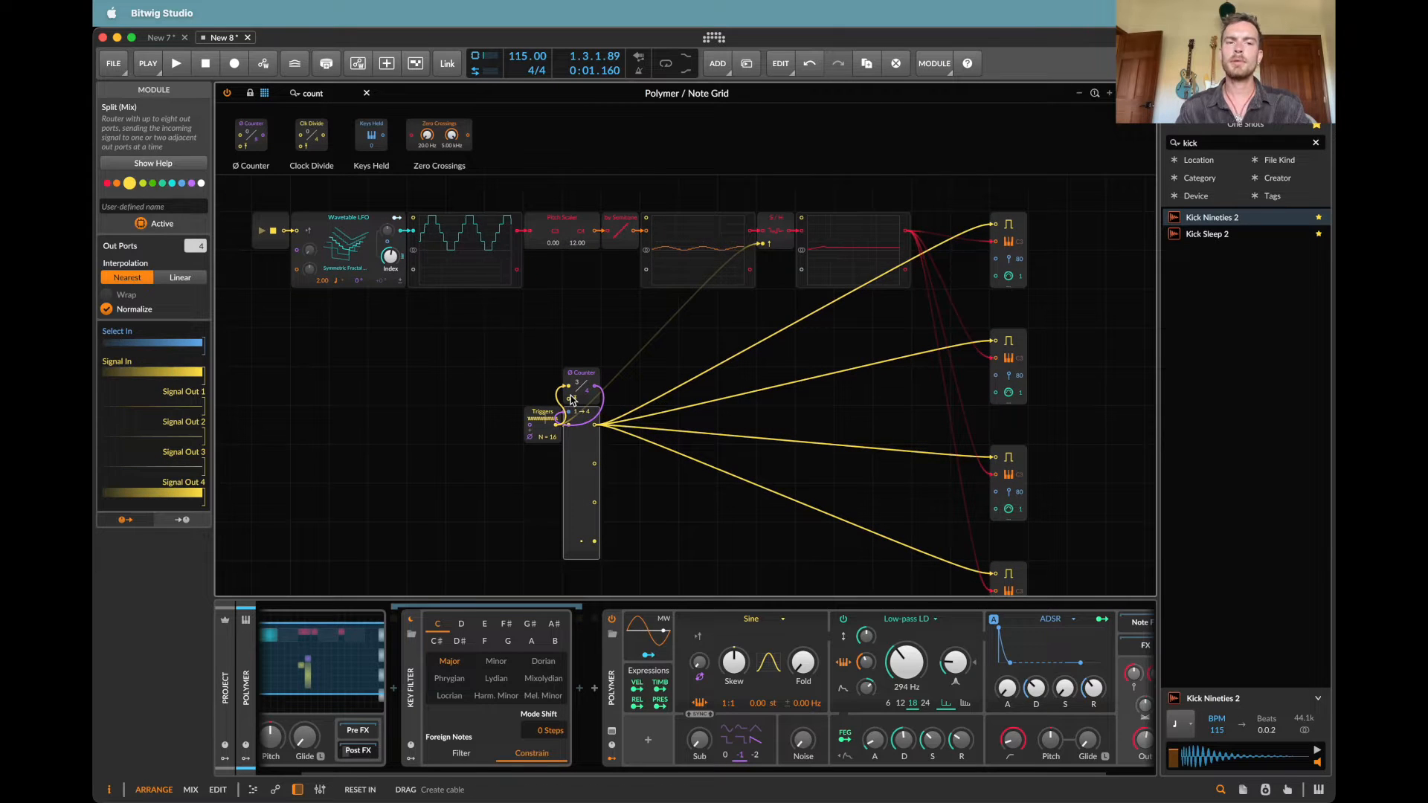
key(space)
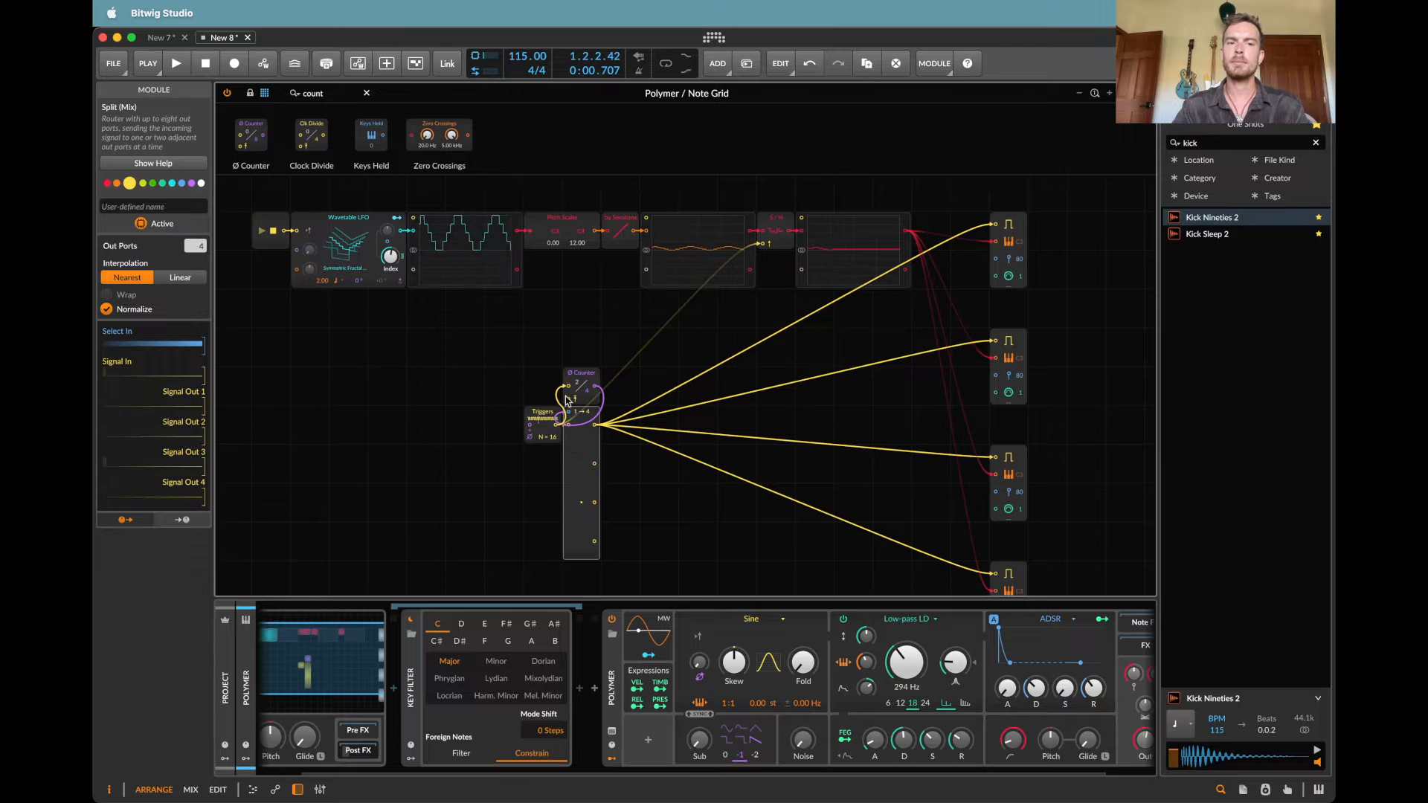
Step: Move the Transport Playing module below the Wavetable LFO, connect its output to the Counter's reset input, and test playback
drag(266, 220, 267, 335)
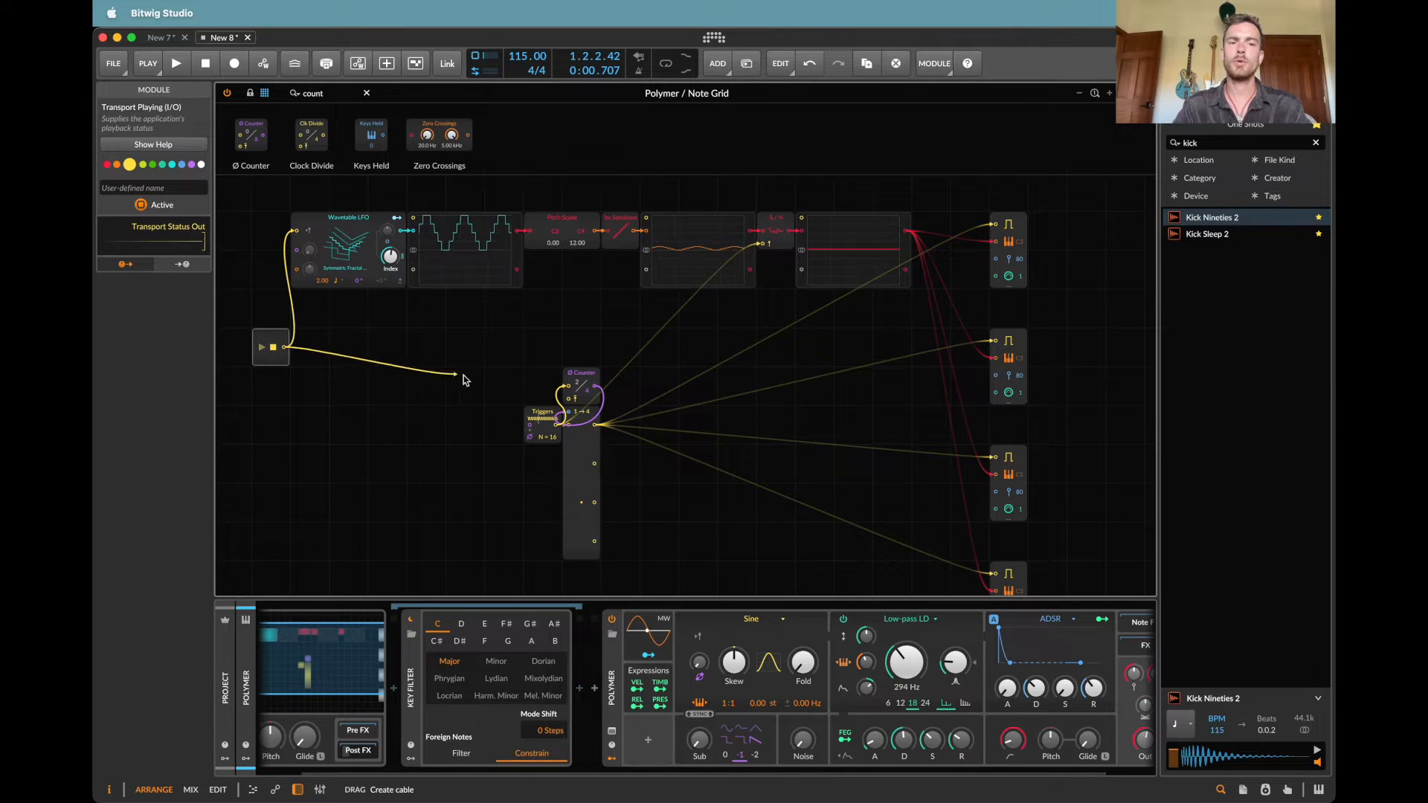
drag(462, 379, 567, 386)
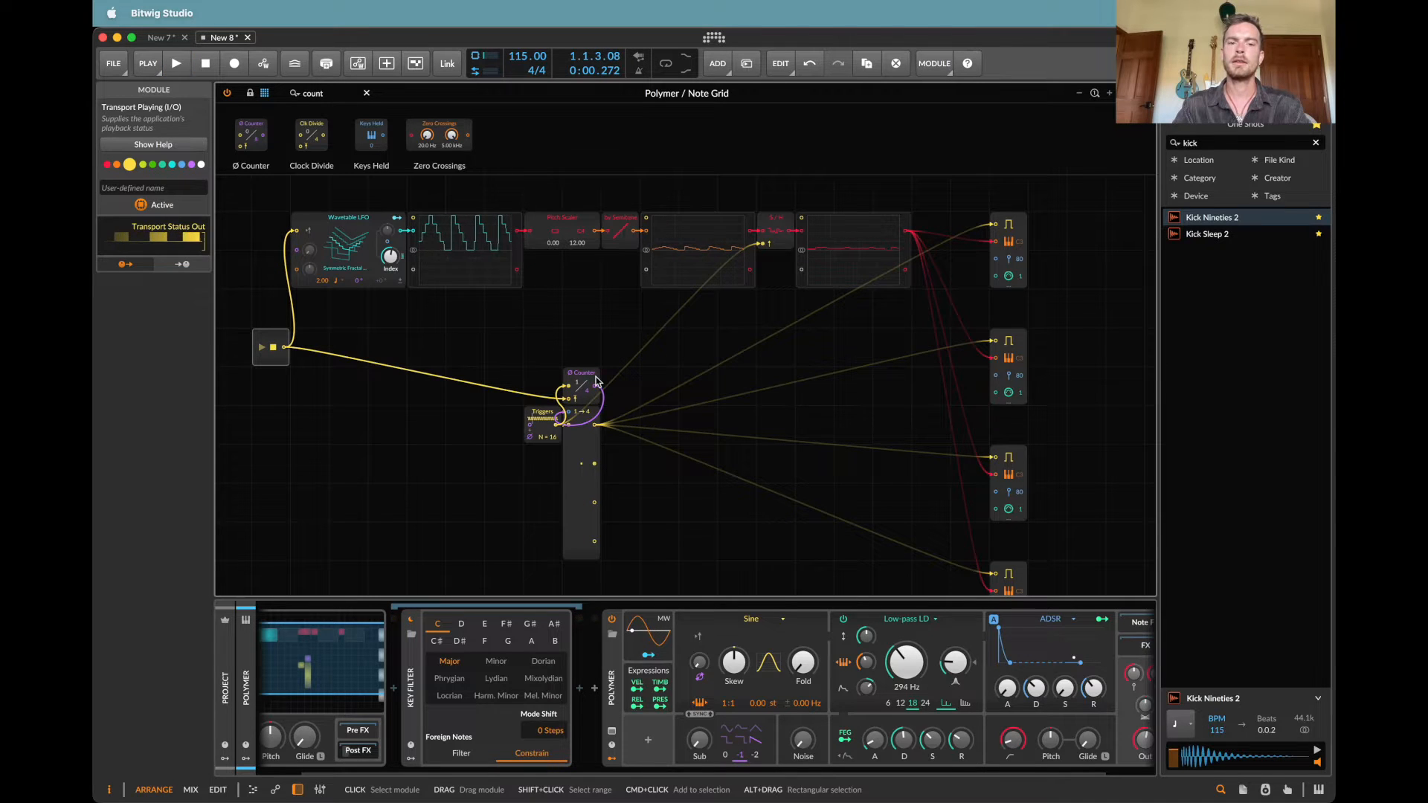
click(205, 66)
click(580, 395)
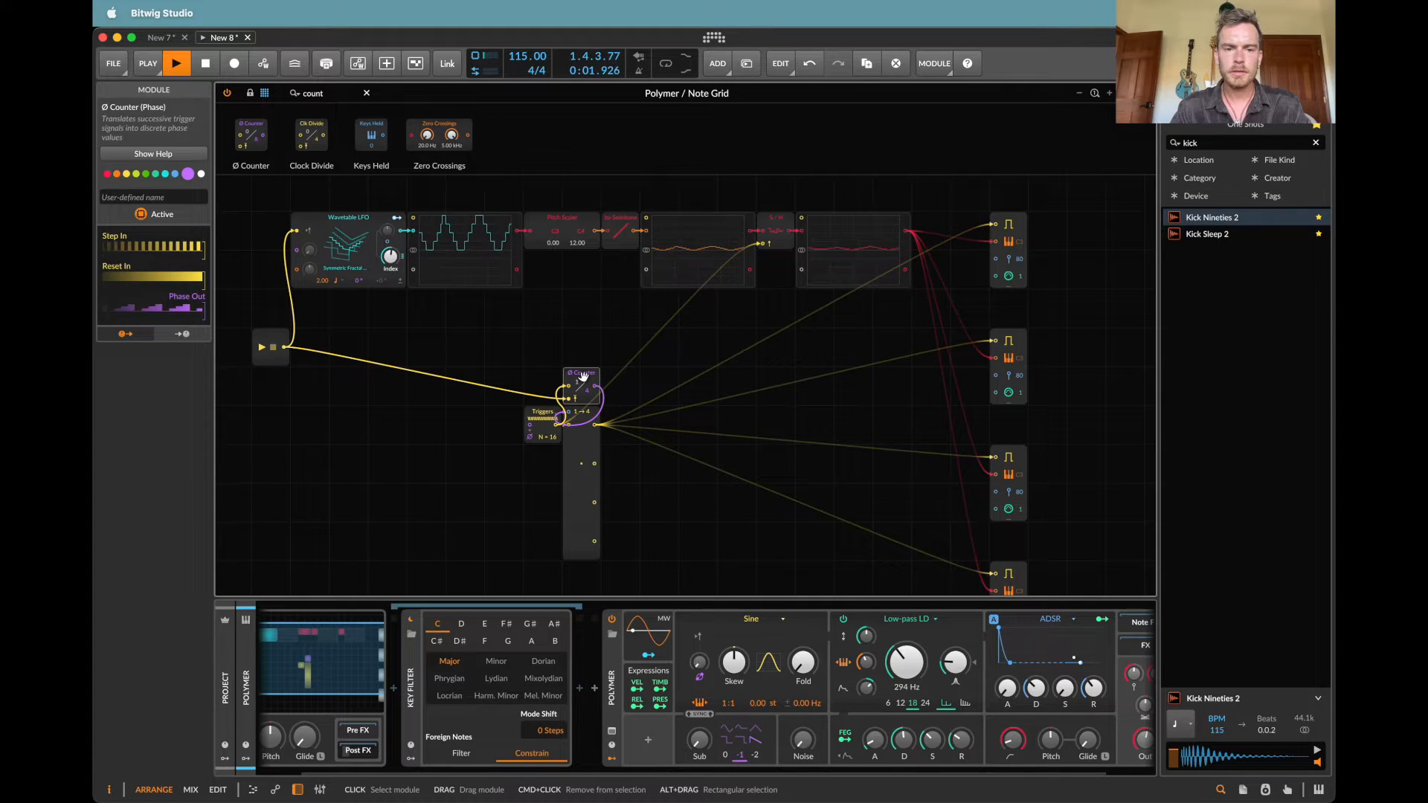
key(space)
Step: Deactivate the Transport Playing module and test how the Counter behaves on playback
click(274, 341)
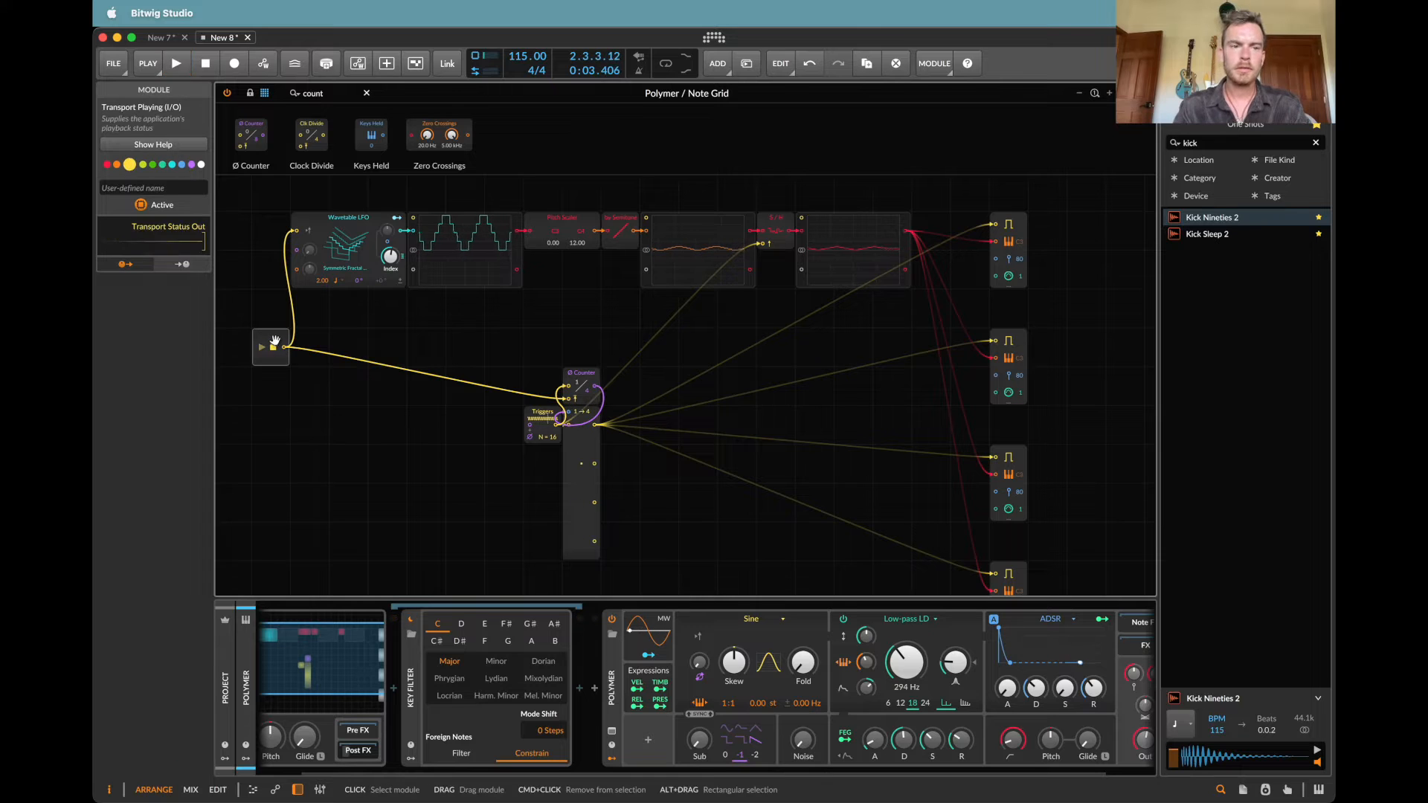
key(space)
key(space)
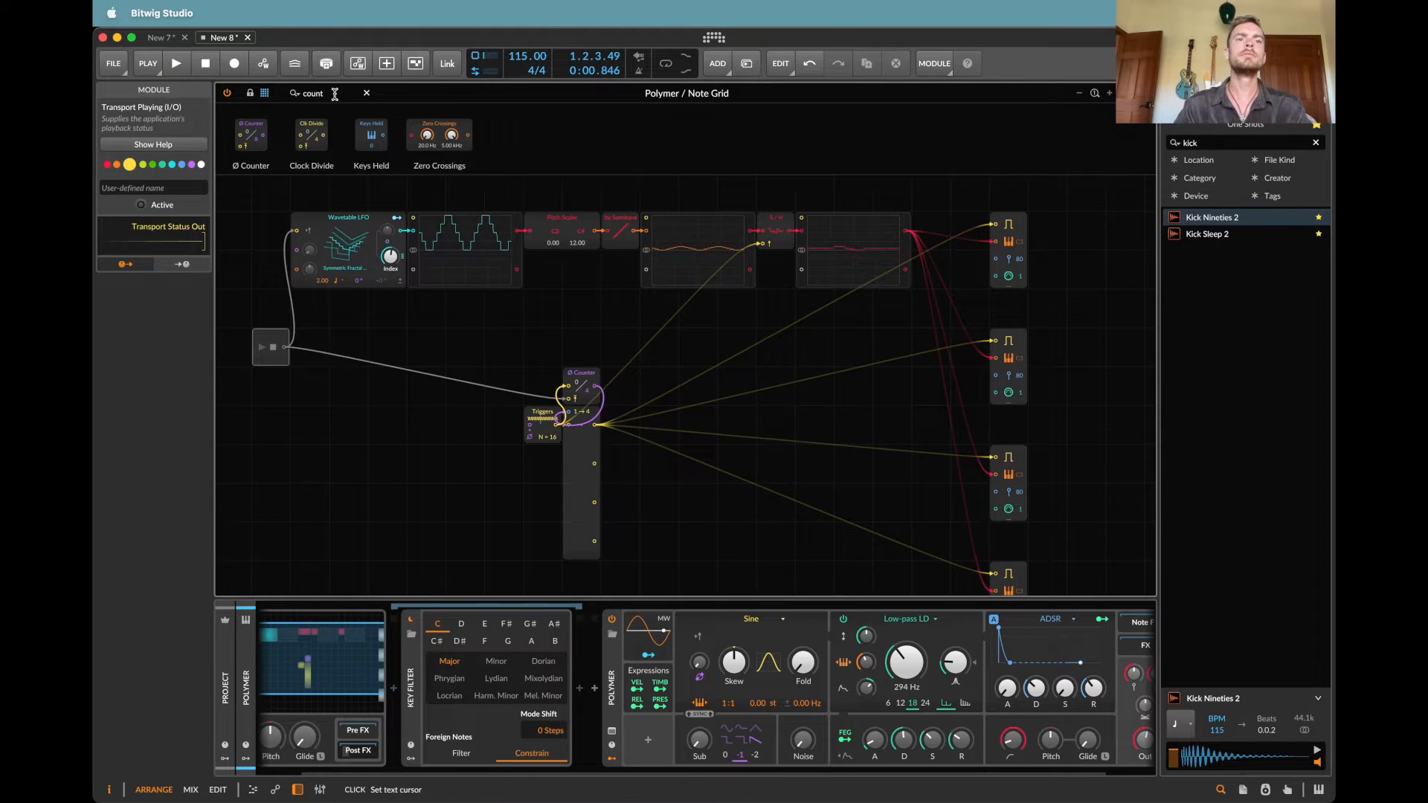
Step: Search the modules for "tri", insert a Trigger module feeding the Counter's reset input in place of Transport Playing, and test playback
text(tri)
drag(330, 134, 564, 398)
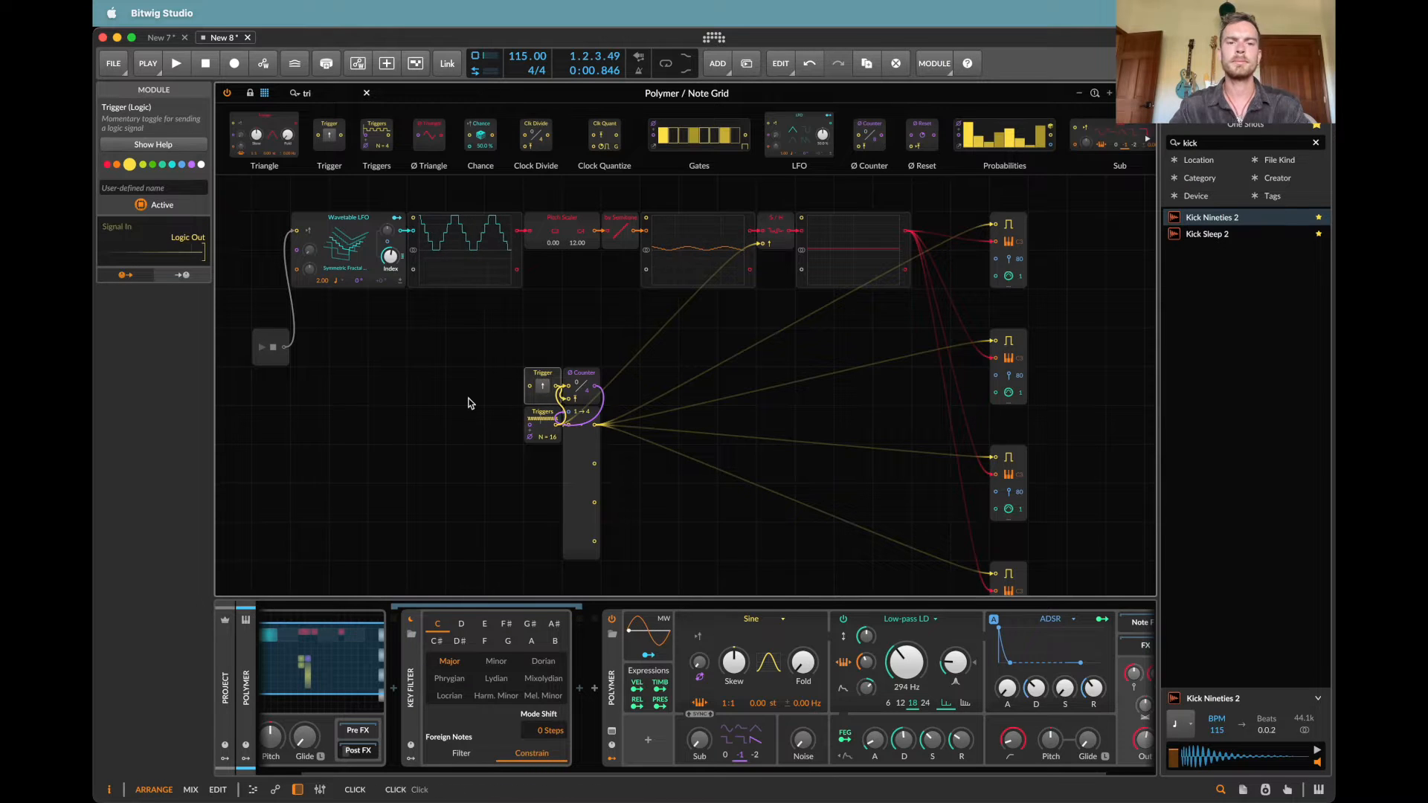
key(space)
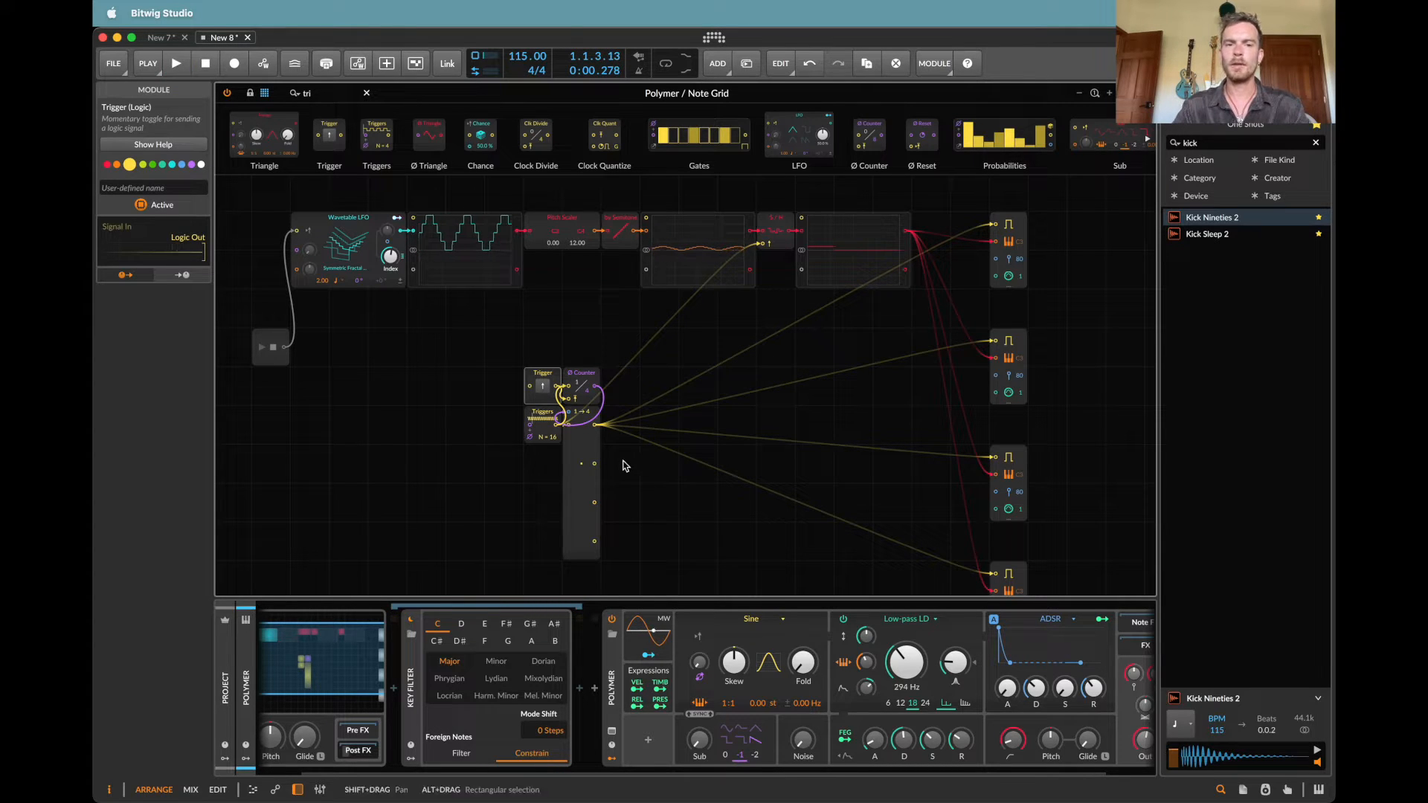
Step: Connect Split outputs 2, 3 and 4 to the gate inputs of the second, third and fourth Note Outs respectively
drag(595, 464, 1000, 346)
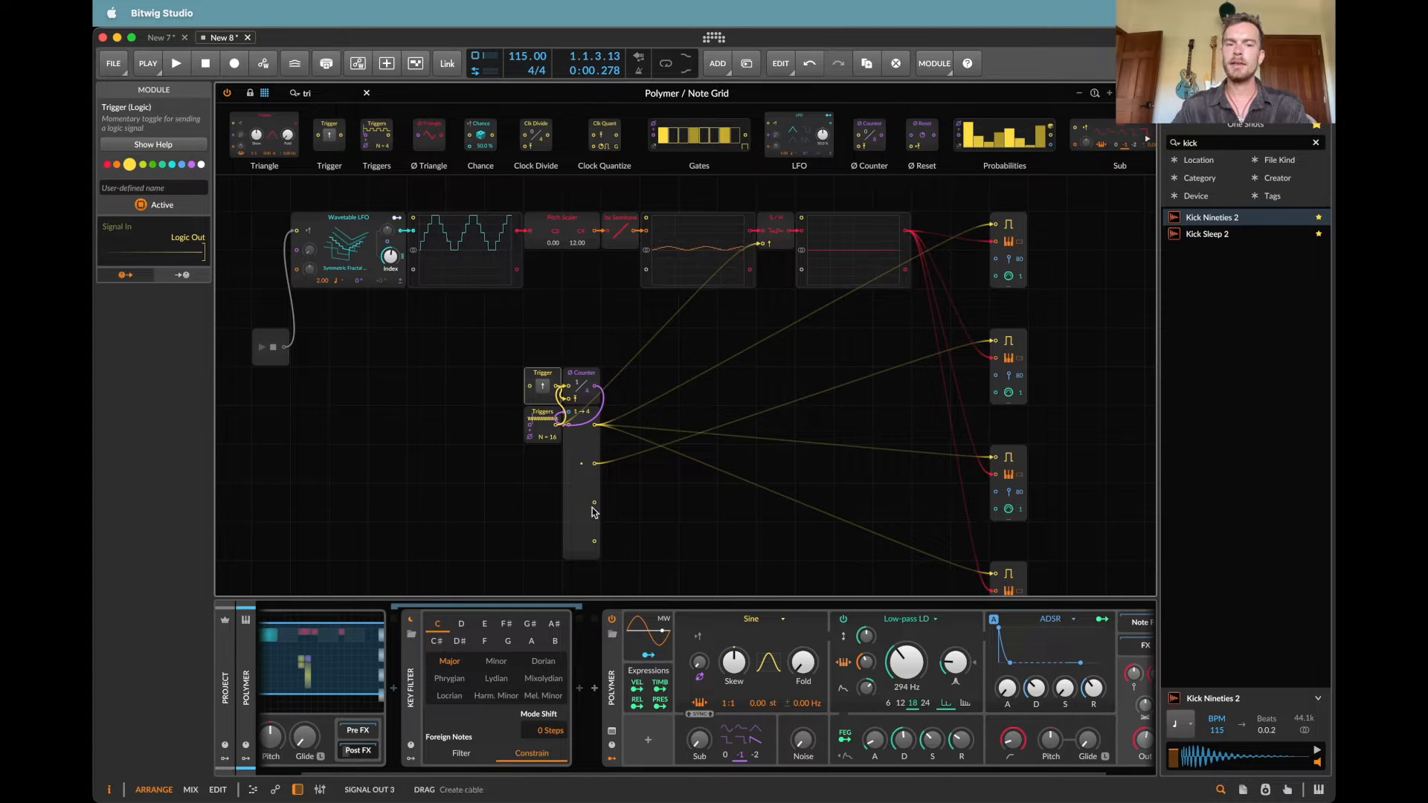
drag(594, 502, 995, 457)
scroll(609, 494, down, 3)
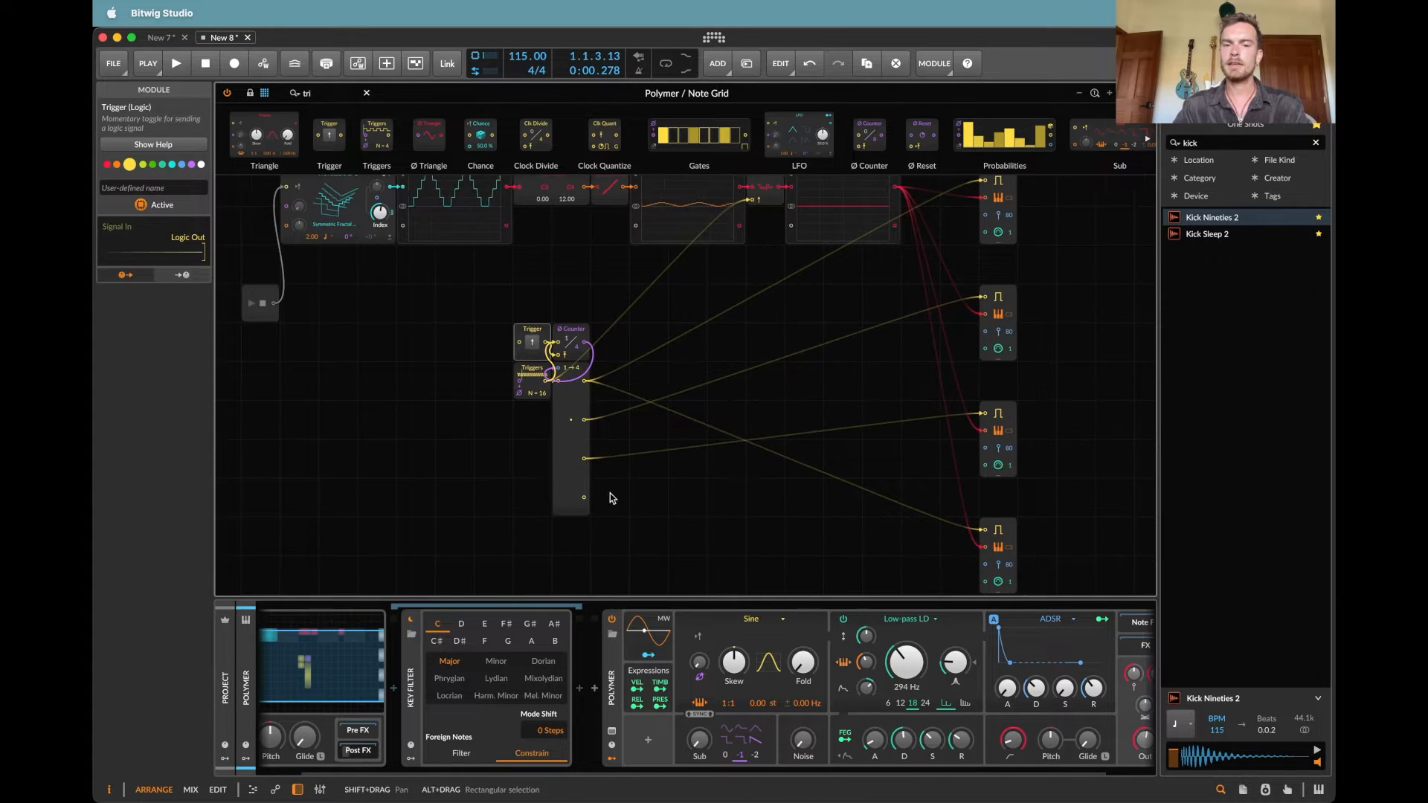
click(581, 506)
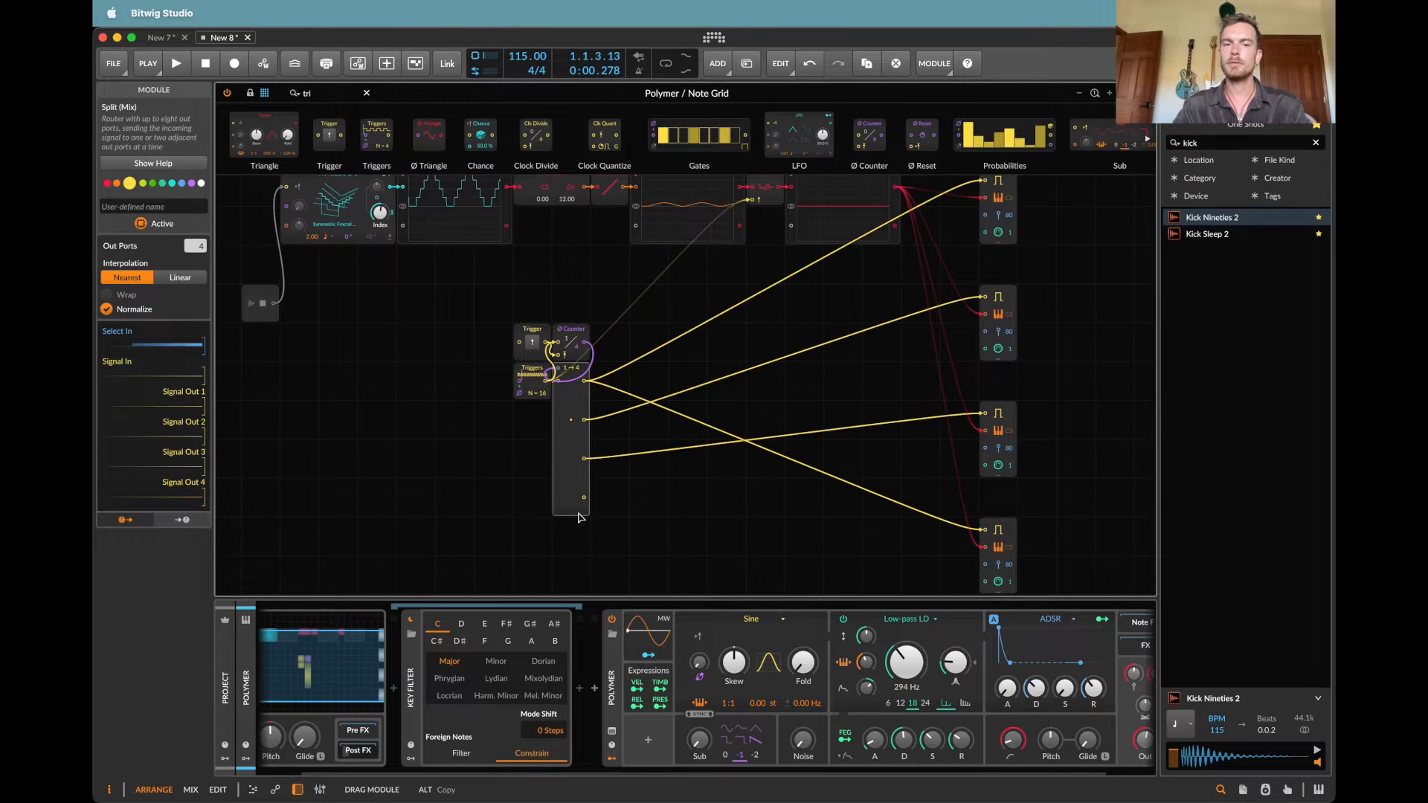
drag(584, 496, 984, 530)
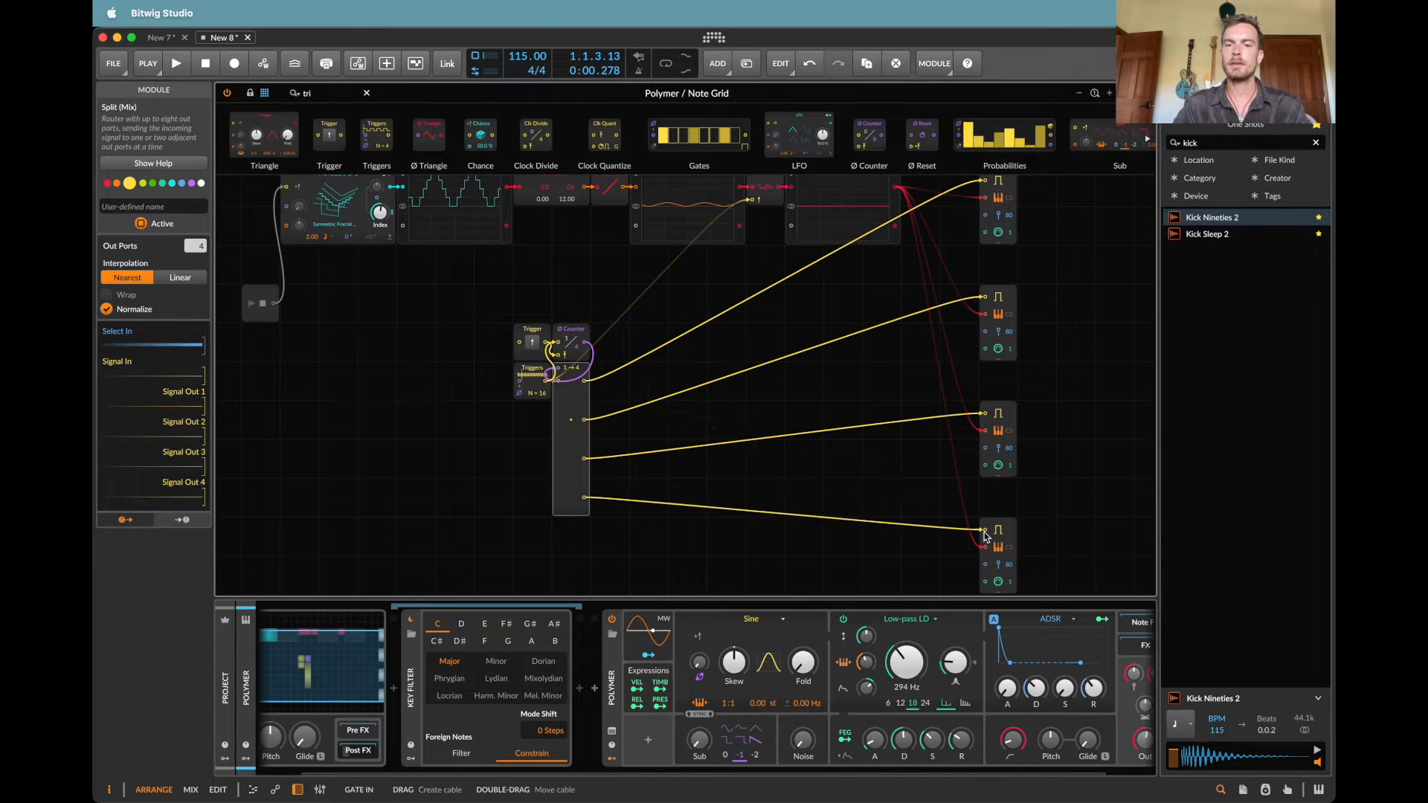
Step: Play the patch and check the four separately gated Note Outs
key(space)
scroll(967, 356, right, 3)
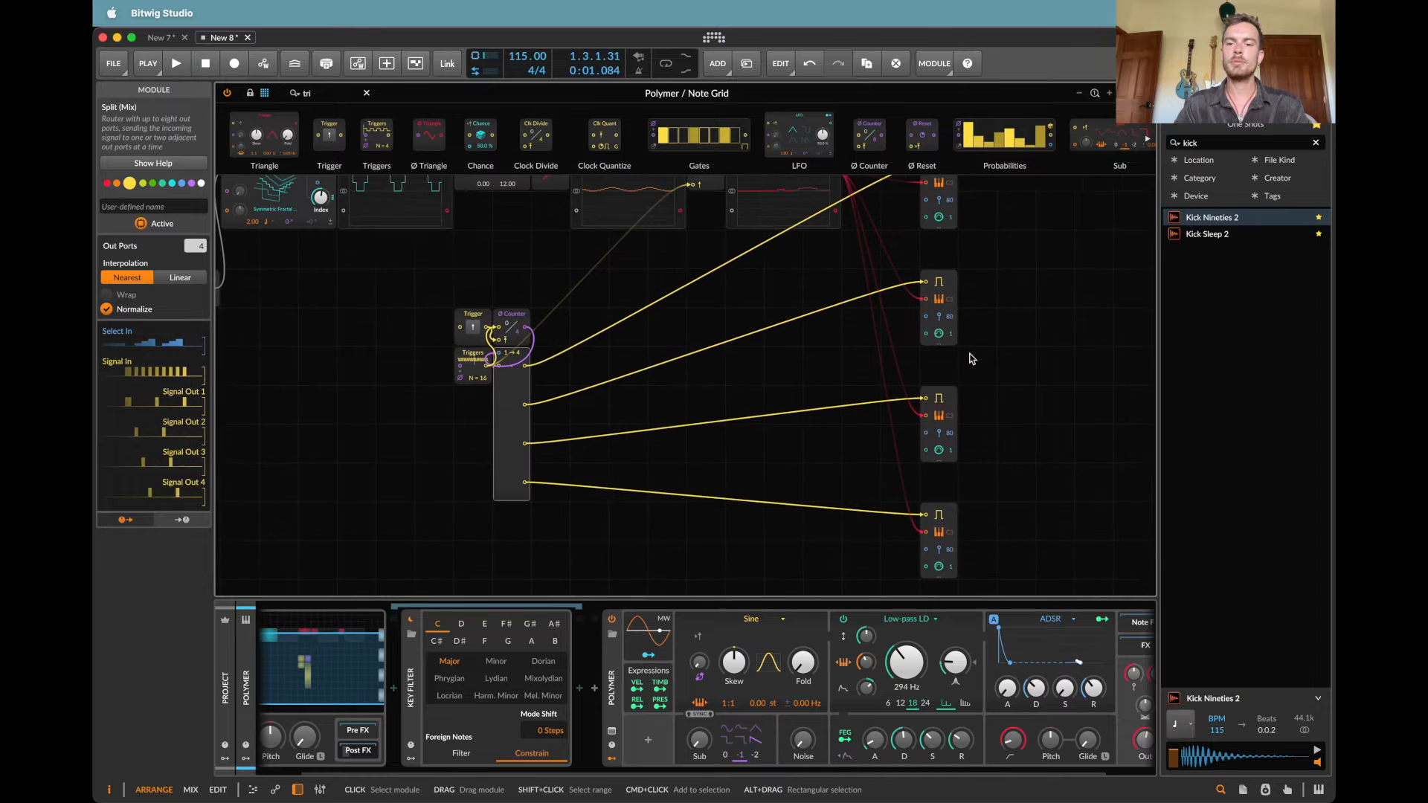
scroll(971, 356, right, 2)
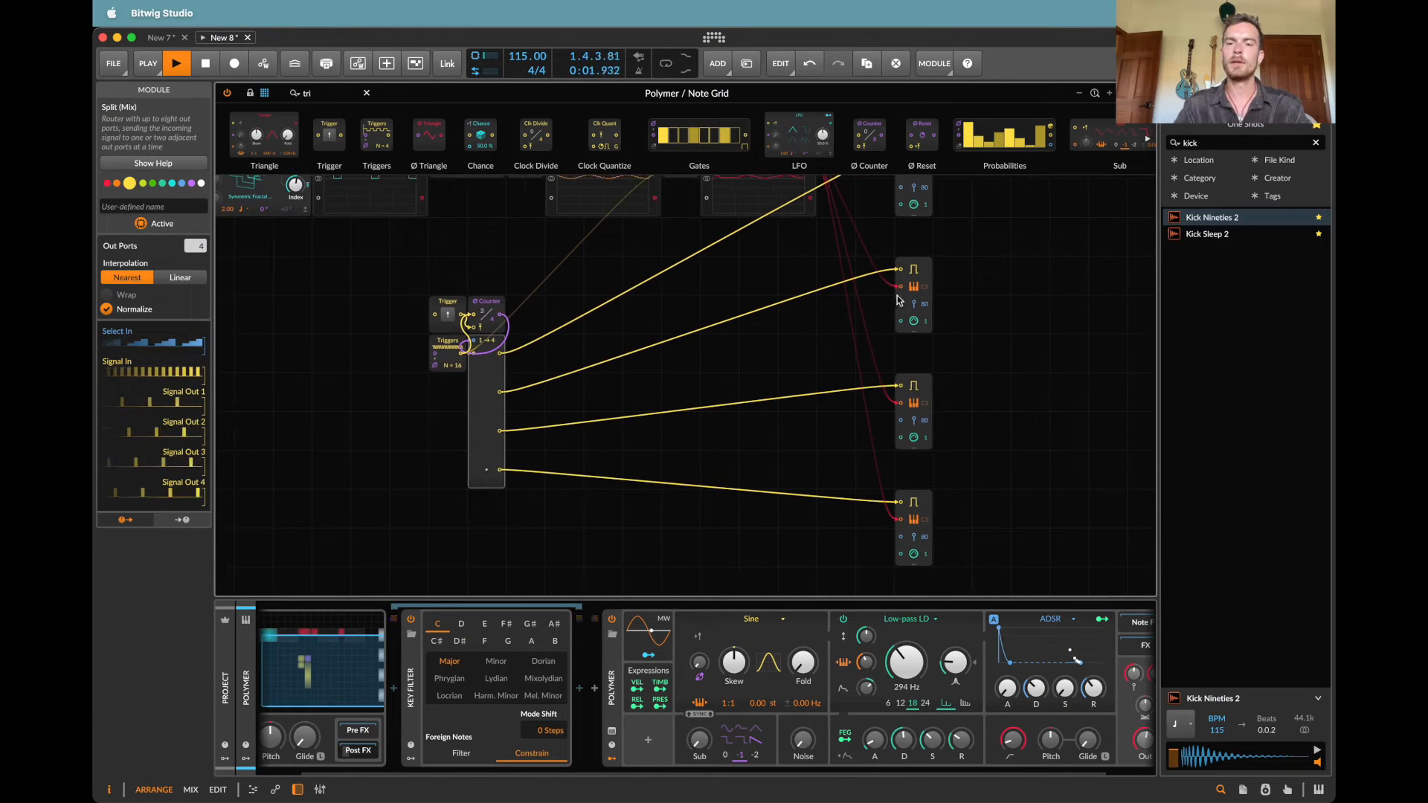
scroll(838, 334, up, 3)
scroll(839, 334, right, 2)
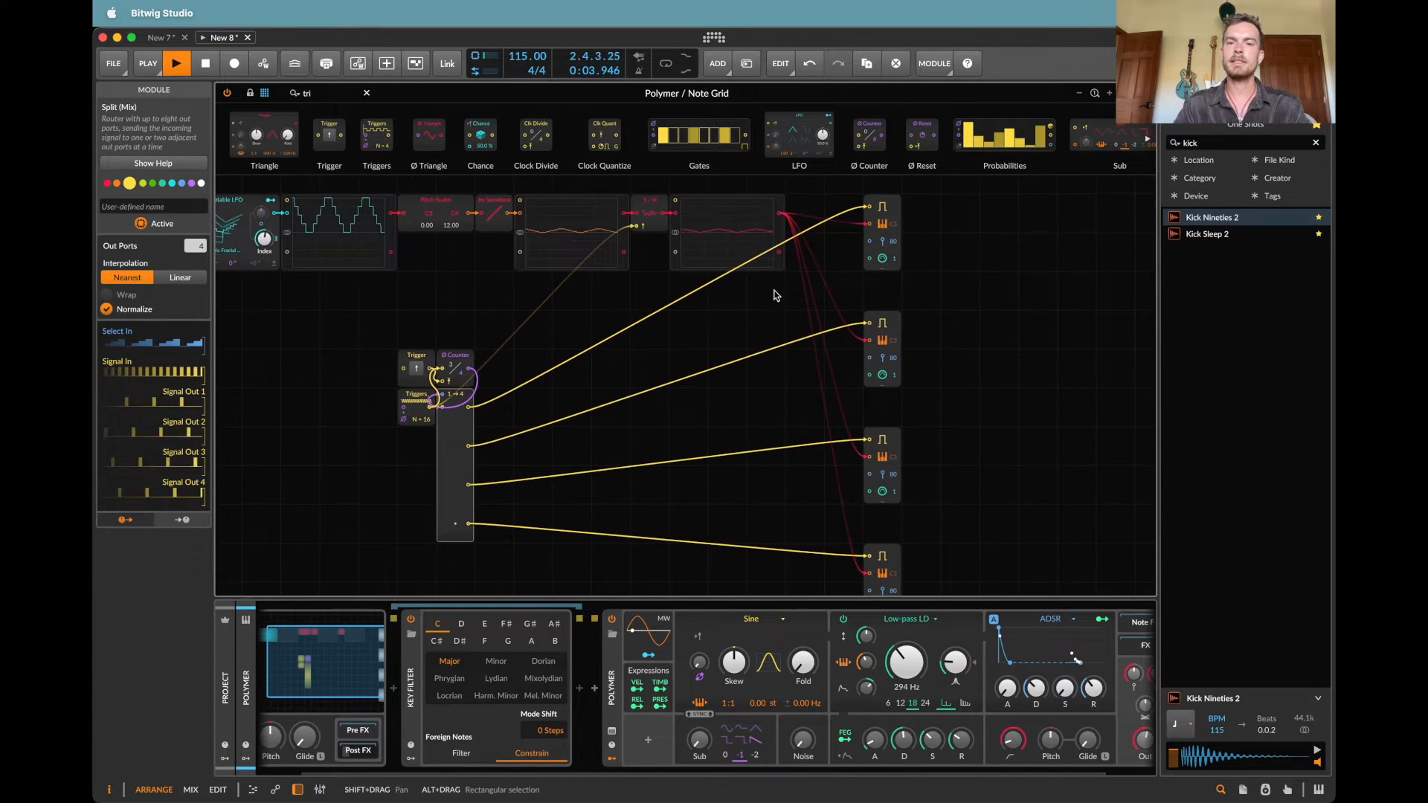
Step: Search the modules for "tr", insert a Transpose before the third Note Out's pitch input, and set it to +12 semitones
click(354, 91)
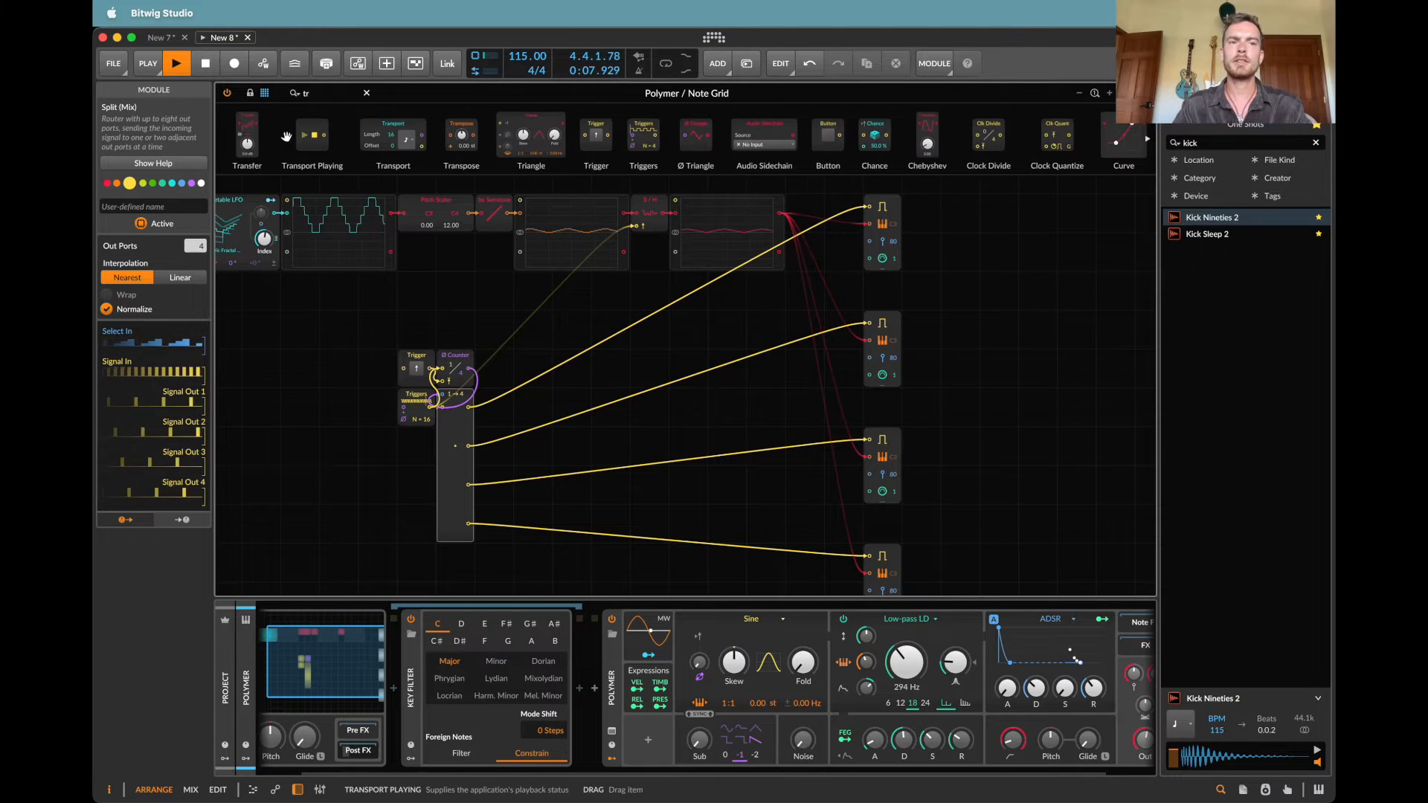
text(tr)
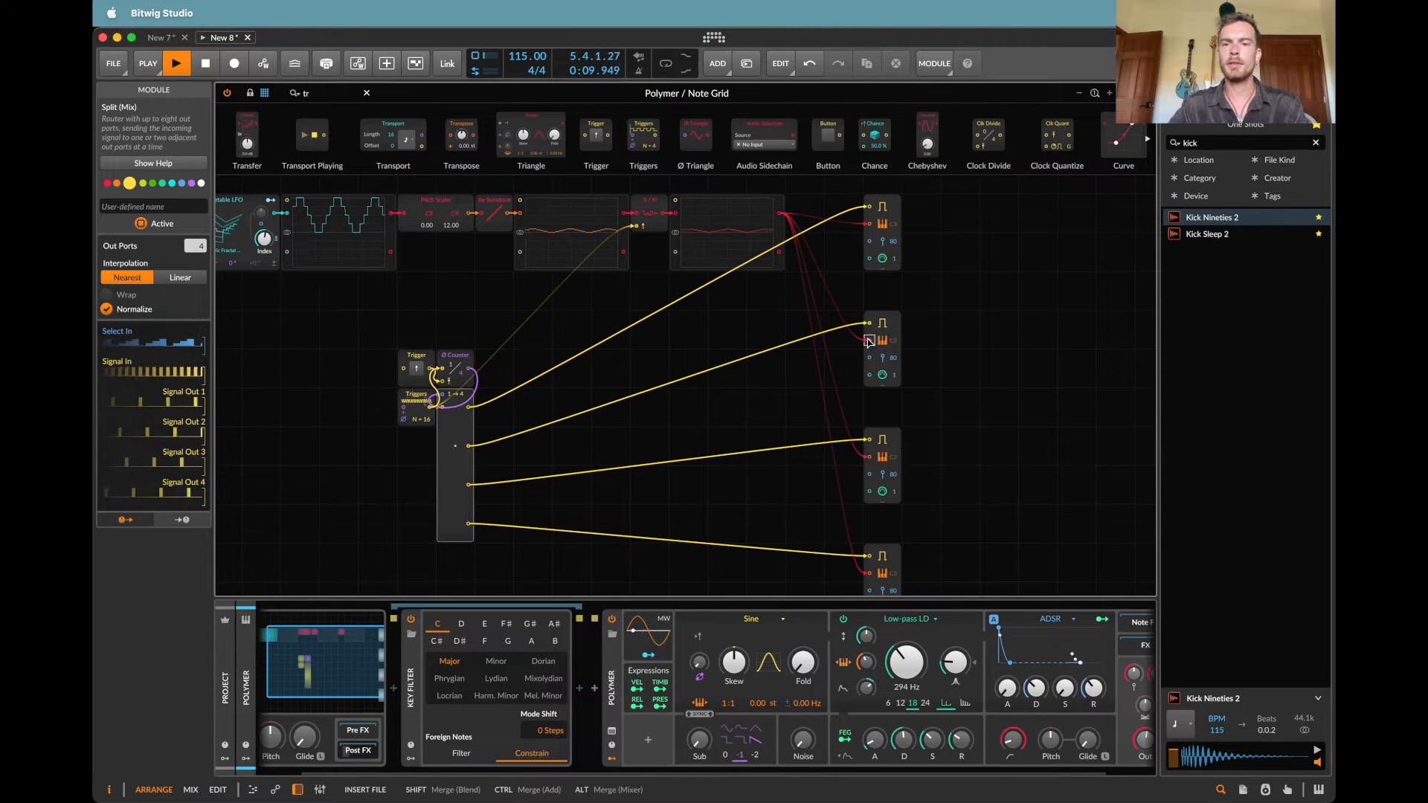
alt+click(869, 457)
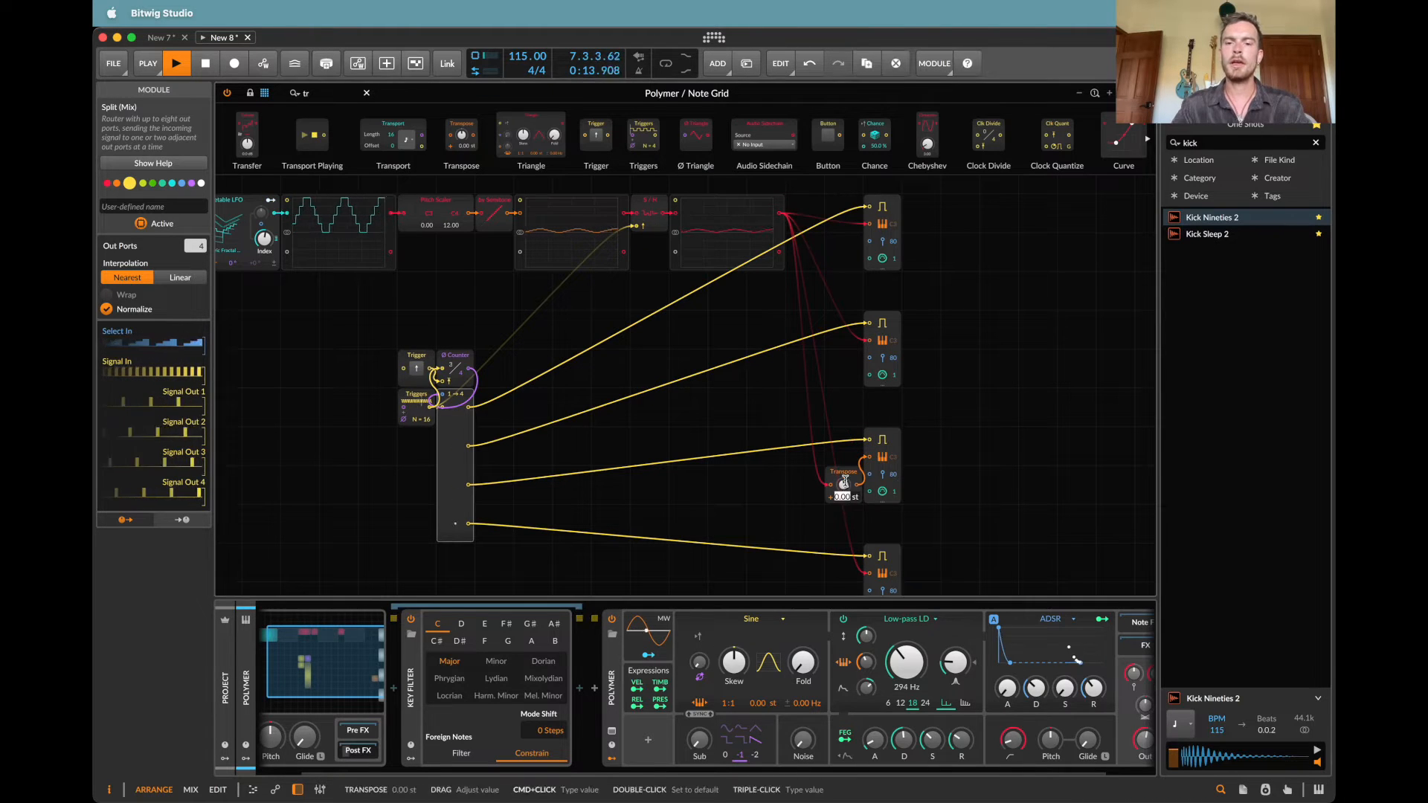
key(Return)
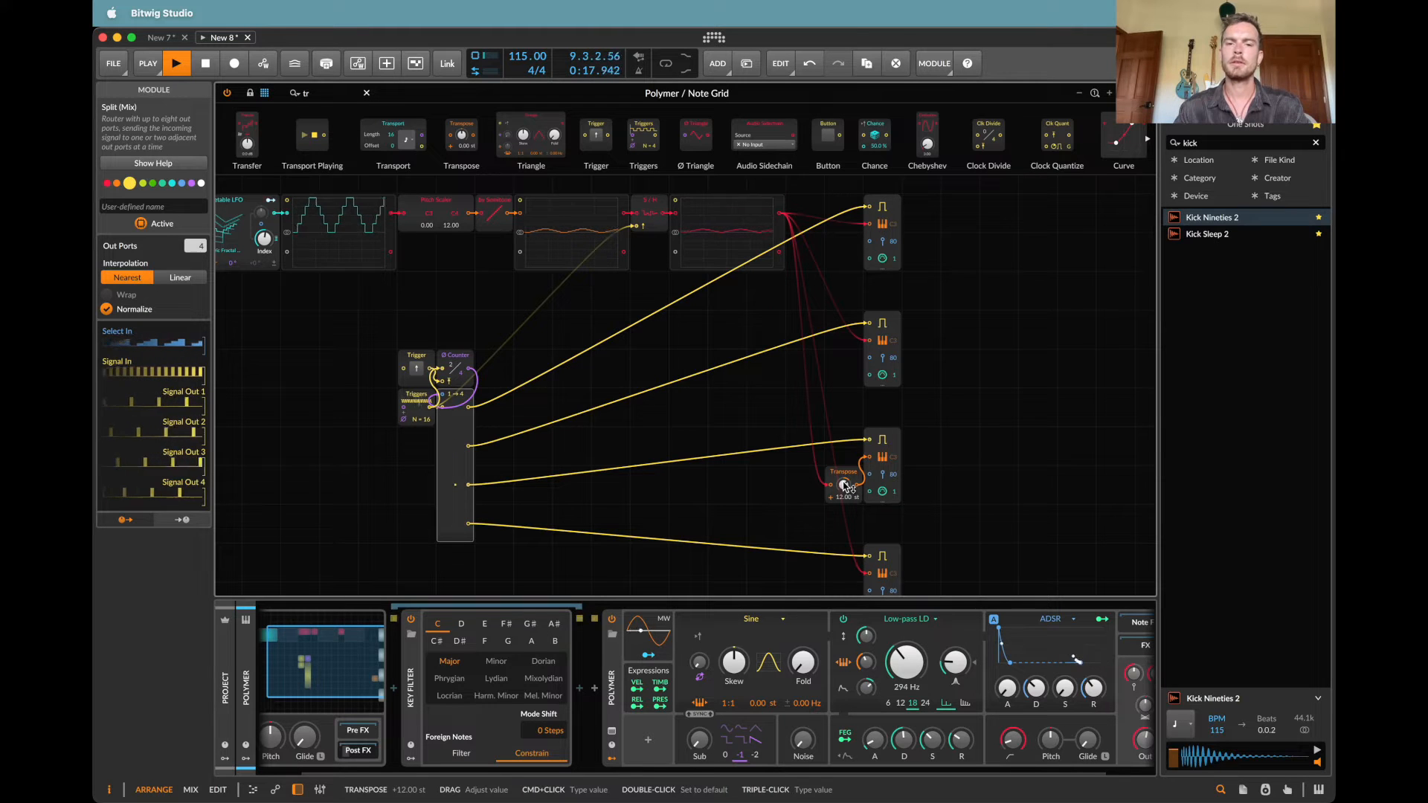
Step: Insert a Transpose module before the fourth Note Out's pitch input and set it to +3 semitones
scroll(847, 486, down, 2)
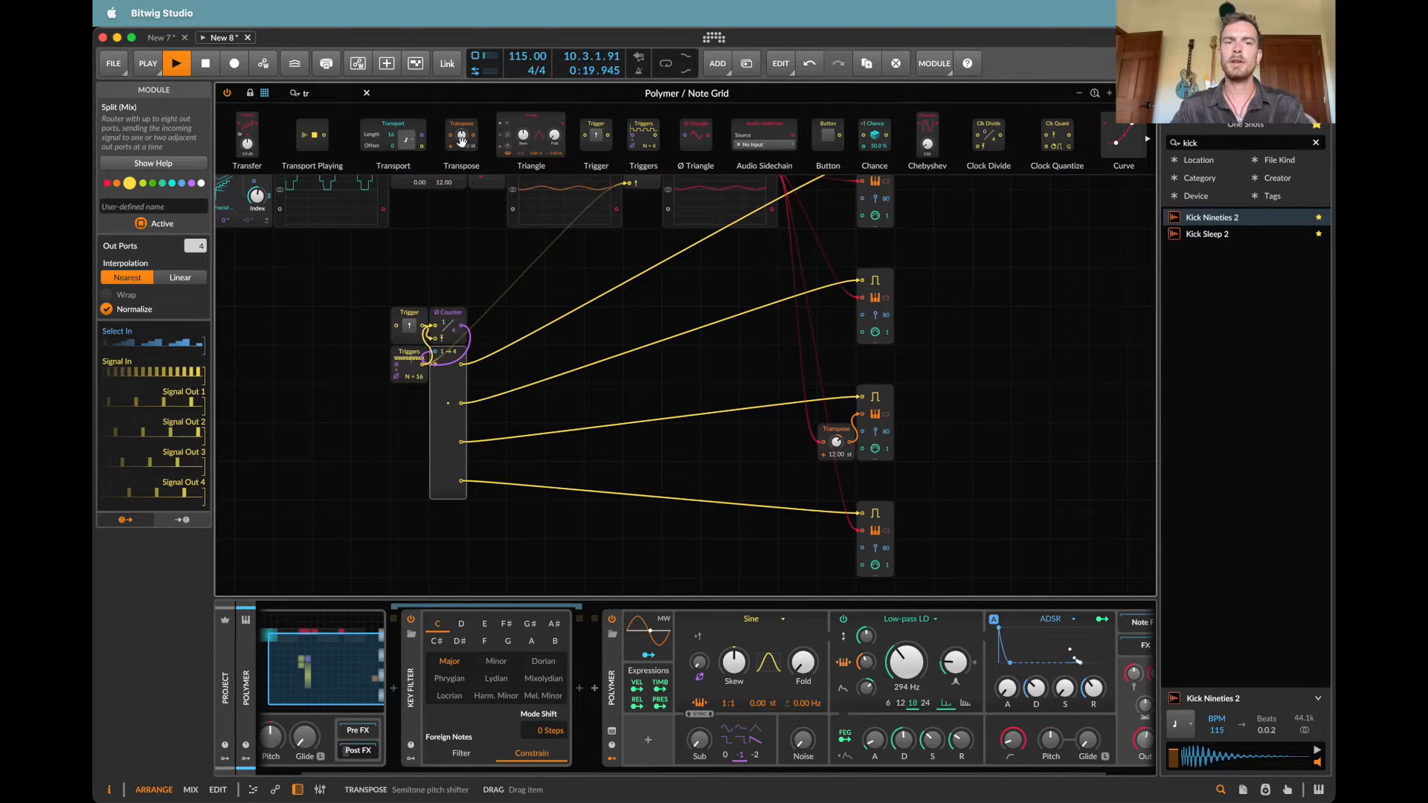
click(862, 531)
key(t)
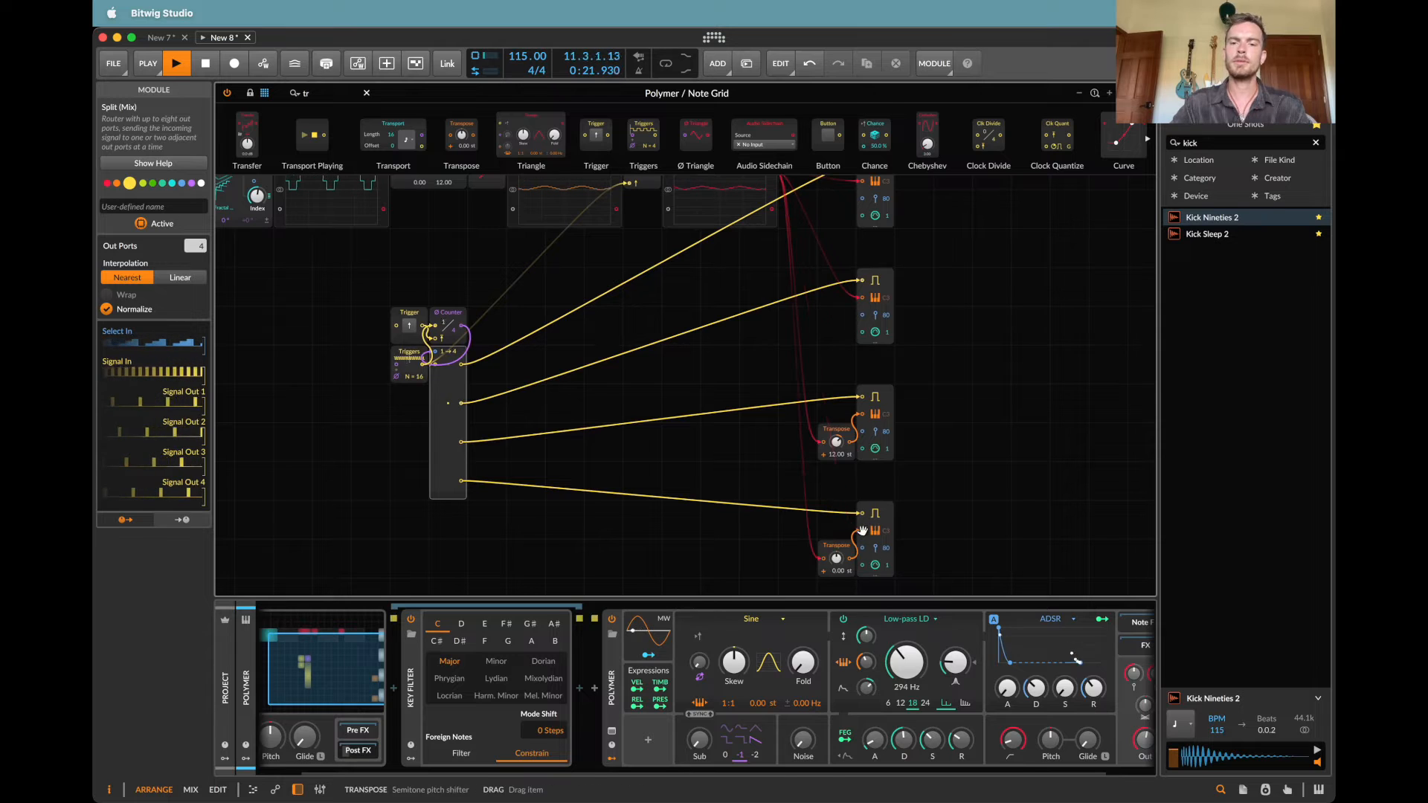
key(Return)
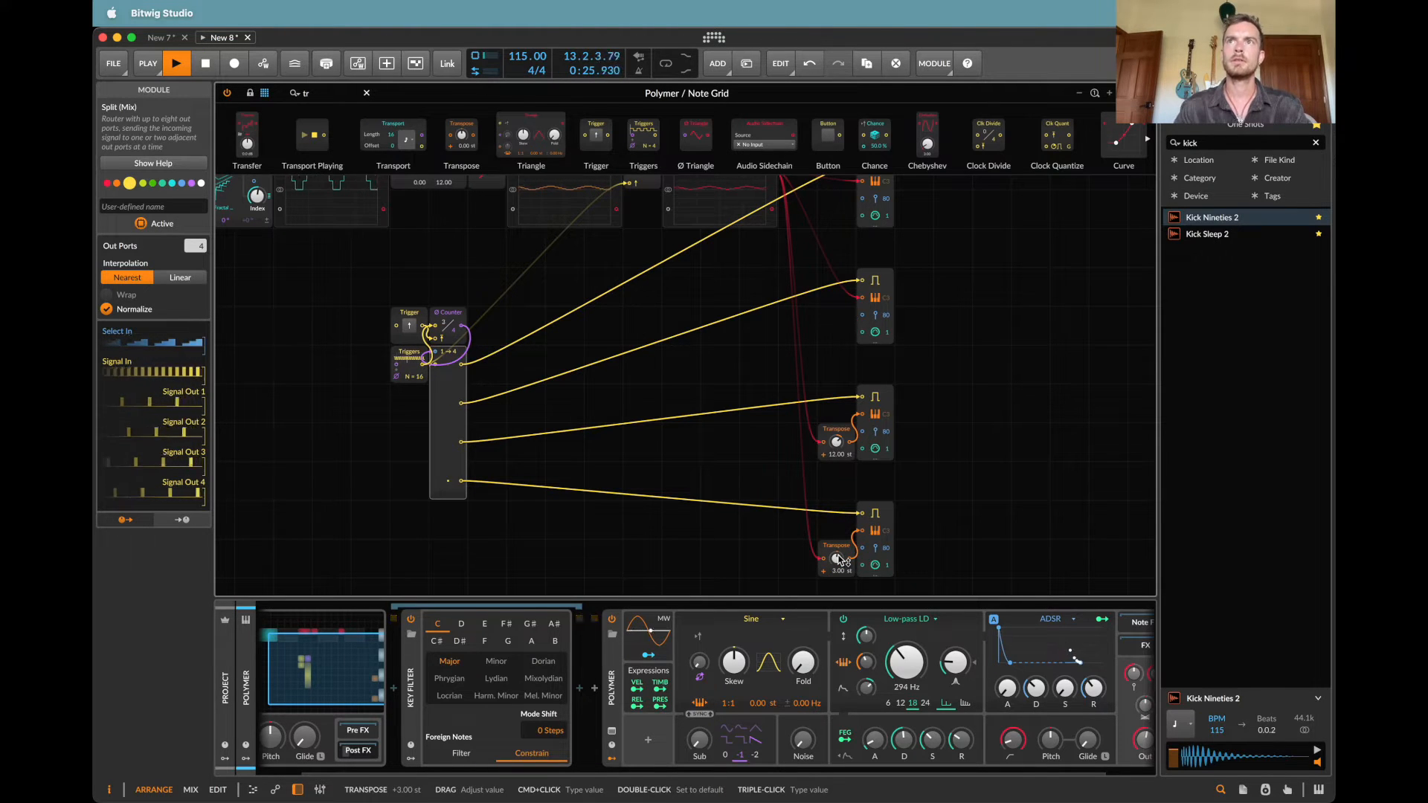
Step: Insert a Transpose module before the second Note Out's pitch input and set it to +9 semitones
scroll(828, 424, up, 2)
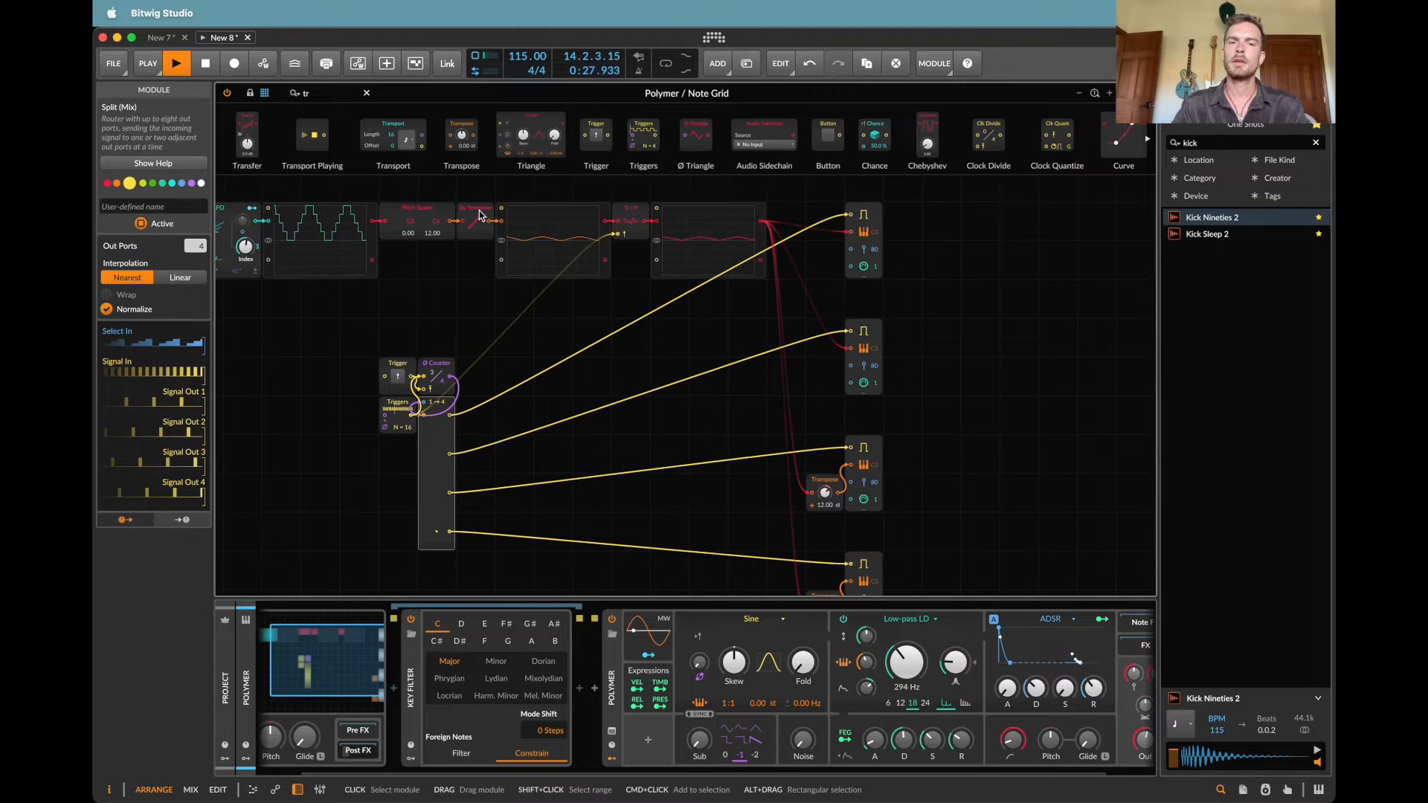
key(t)
click(853, 348)
super+click(831, 370)
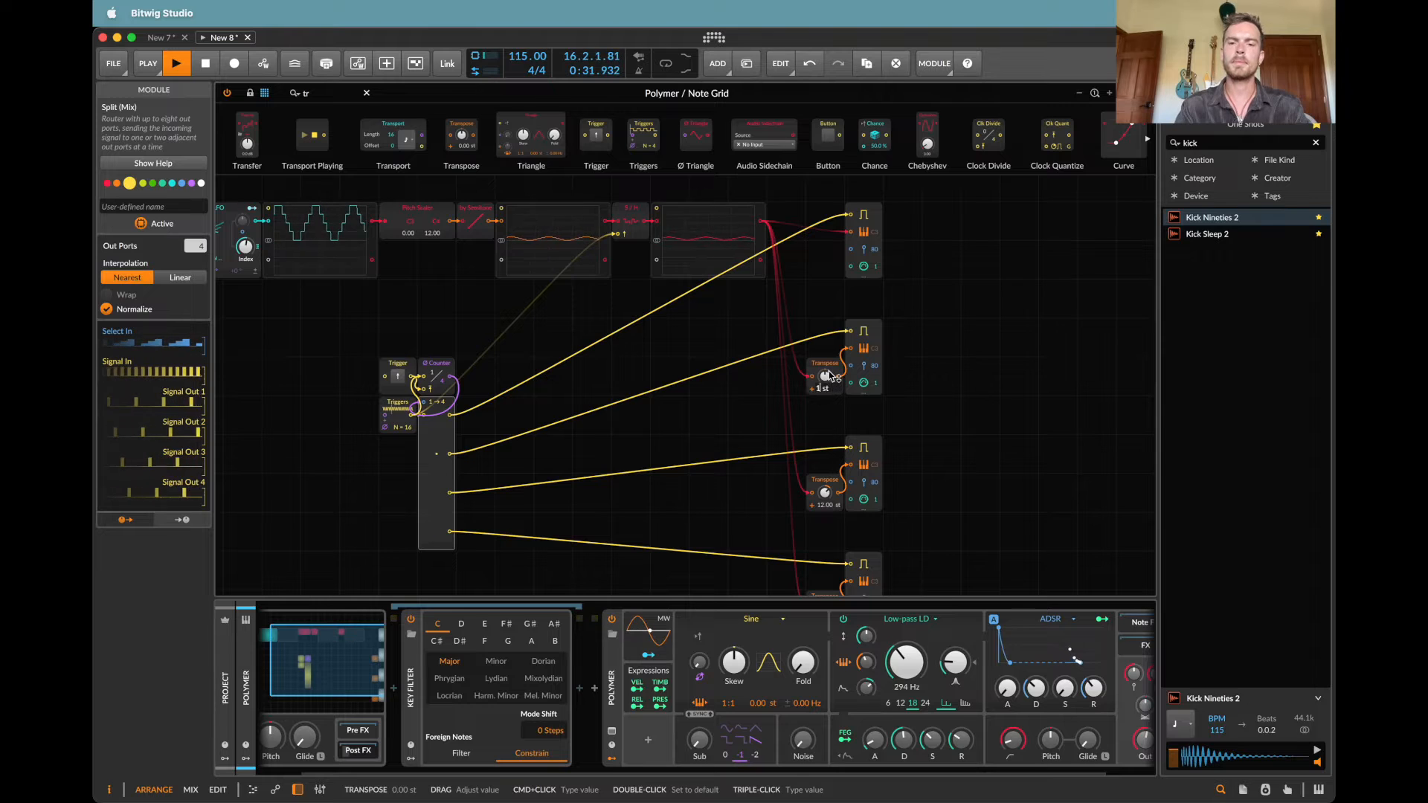
key(Return)
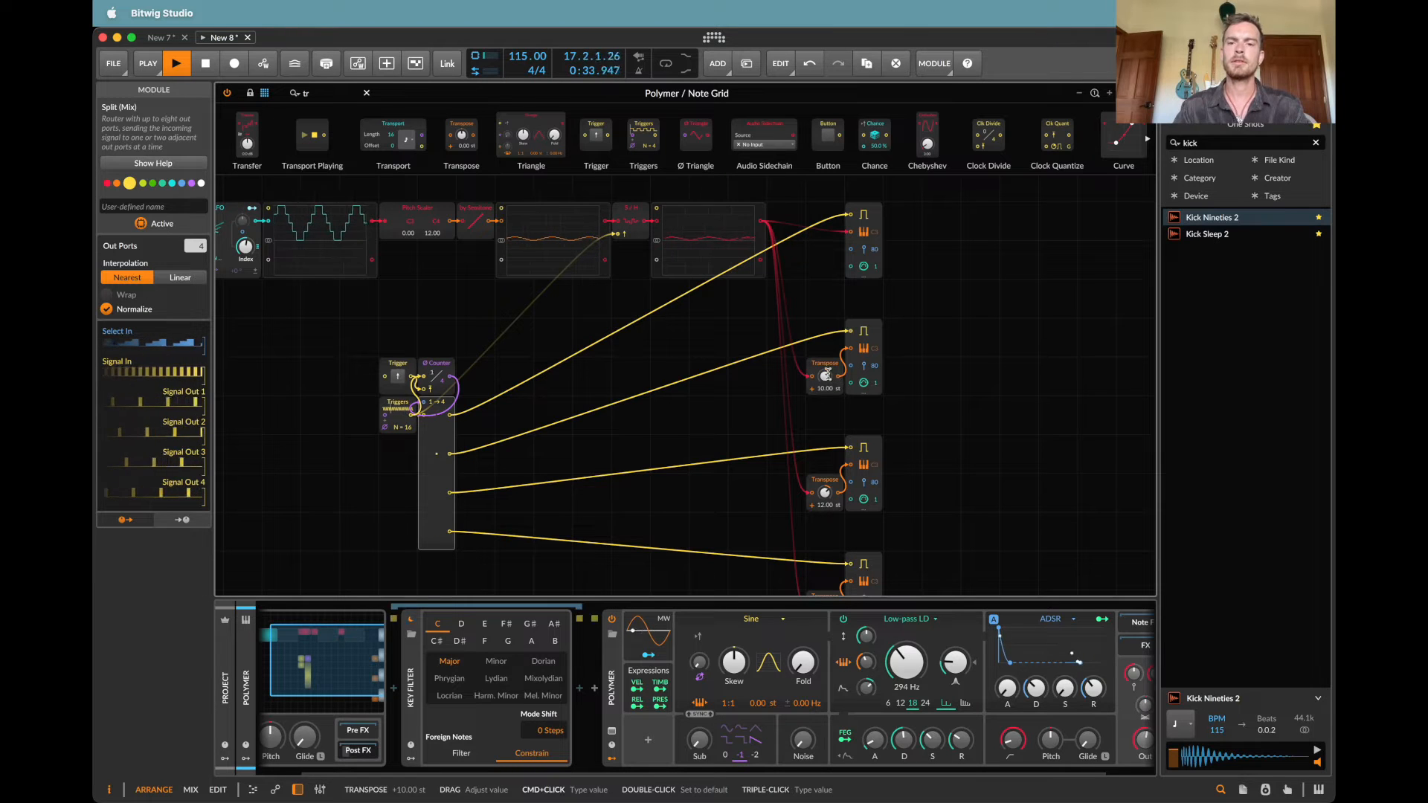
super+click(827, 374)
key(Return)
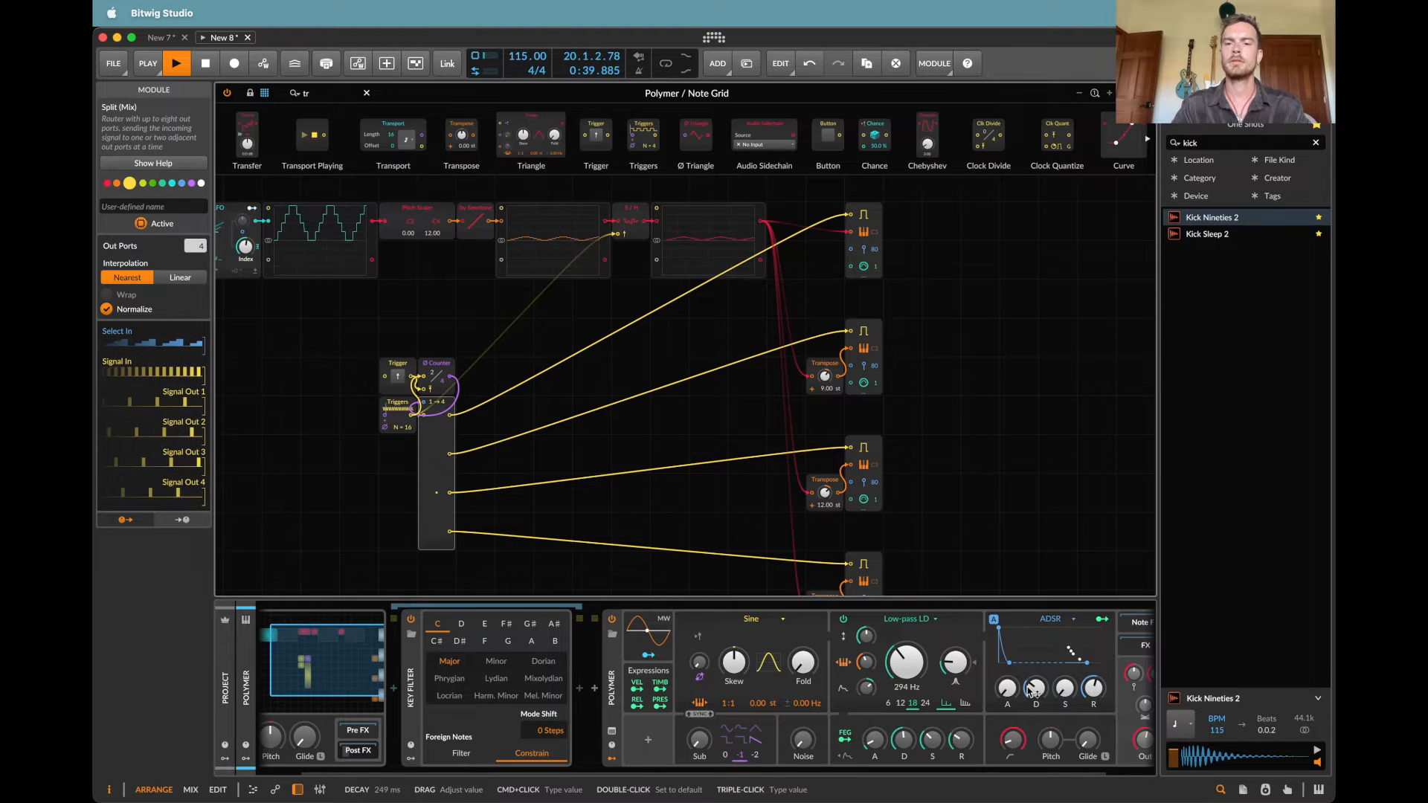
Step: Move the Wavetable LFO and its oscilloscope away from the Pitch Scaler and duplicate both modules directly below
scroll(978, 449, left, 5)
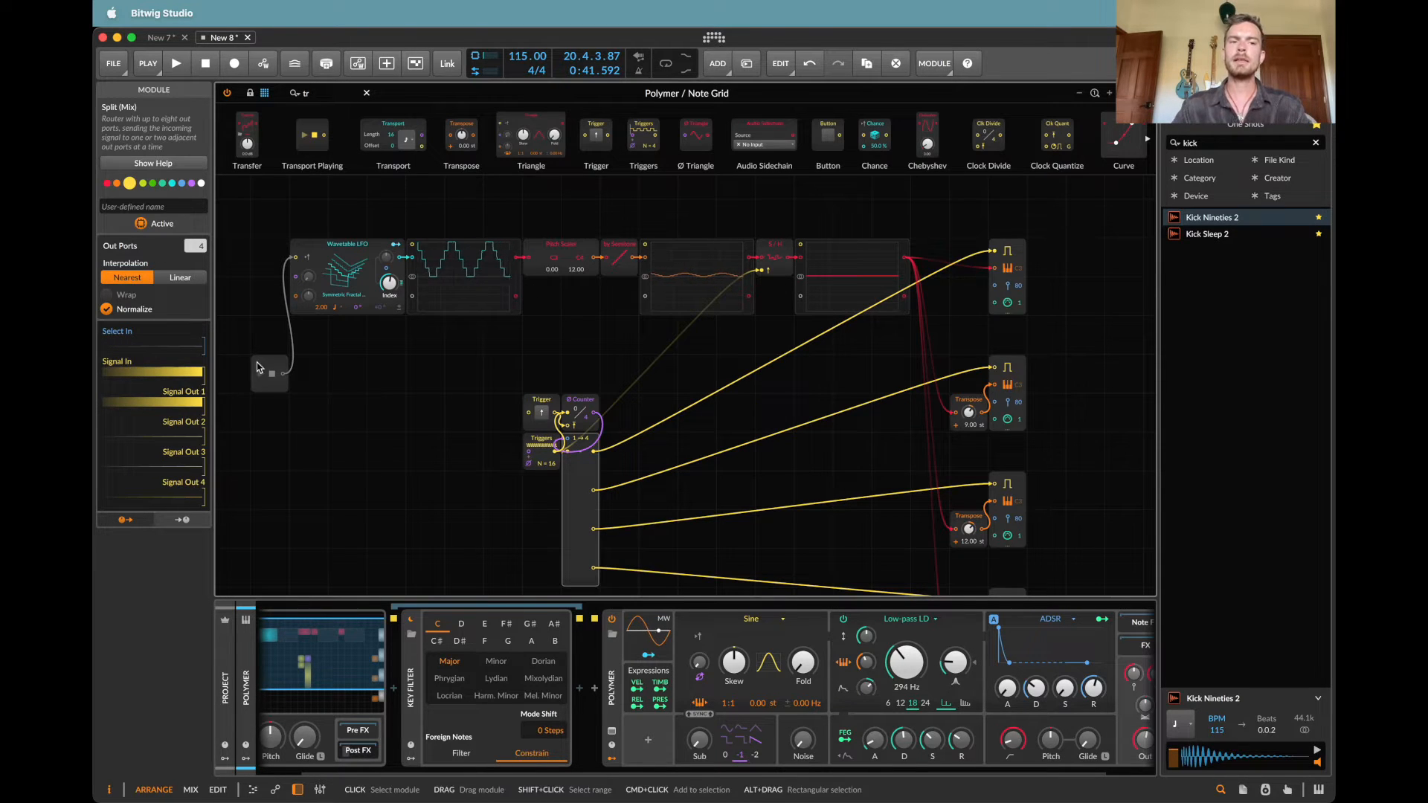
drag(257, 363, 483, 320)
drag(477, 253, 379, 253)
scroll(378, 254, left, 2)
drag(325, 364, 431, 285)
key(super+d)
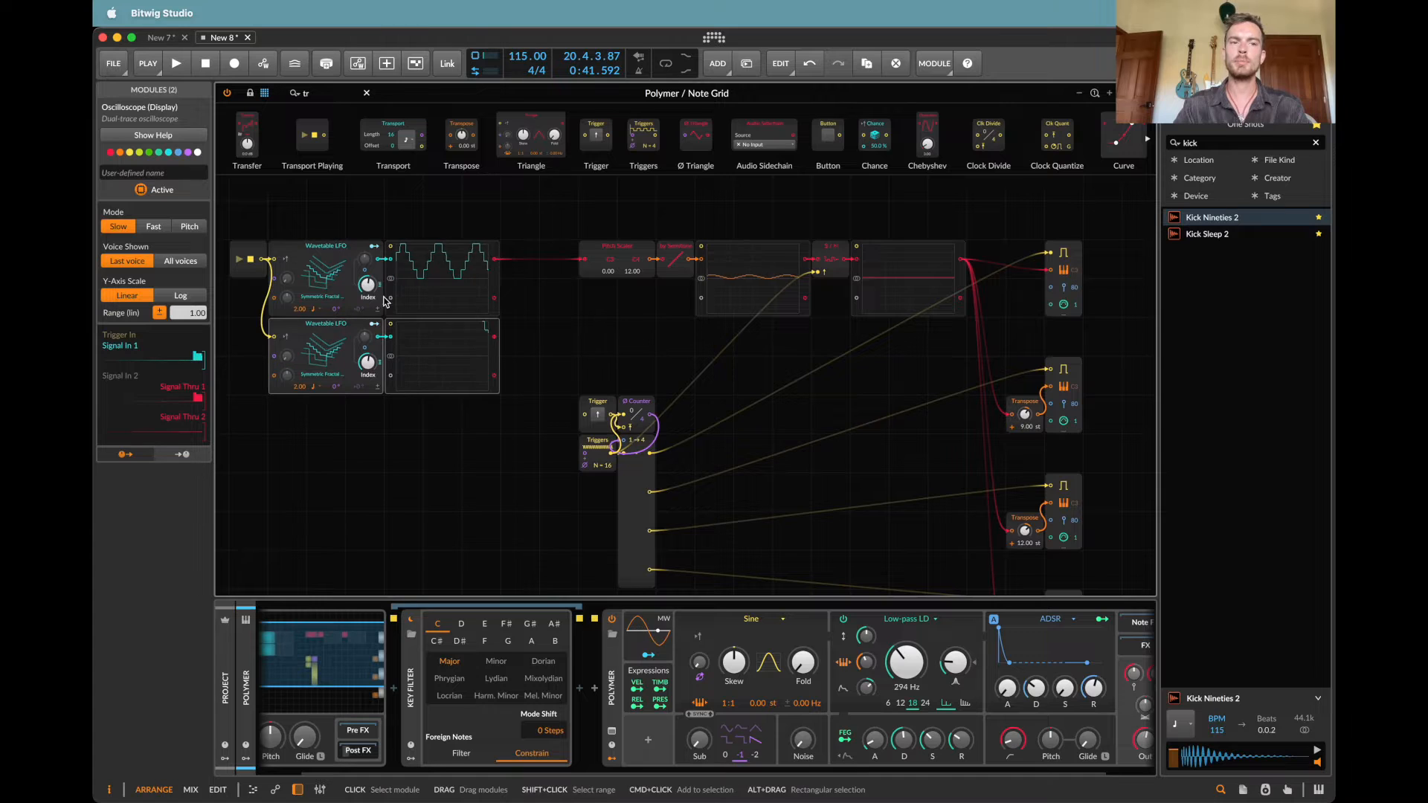
click(248, 338)
click(321, 342)
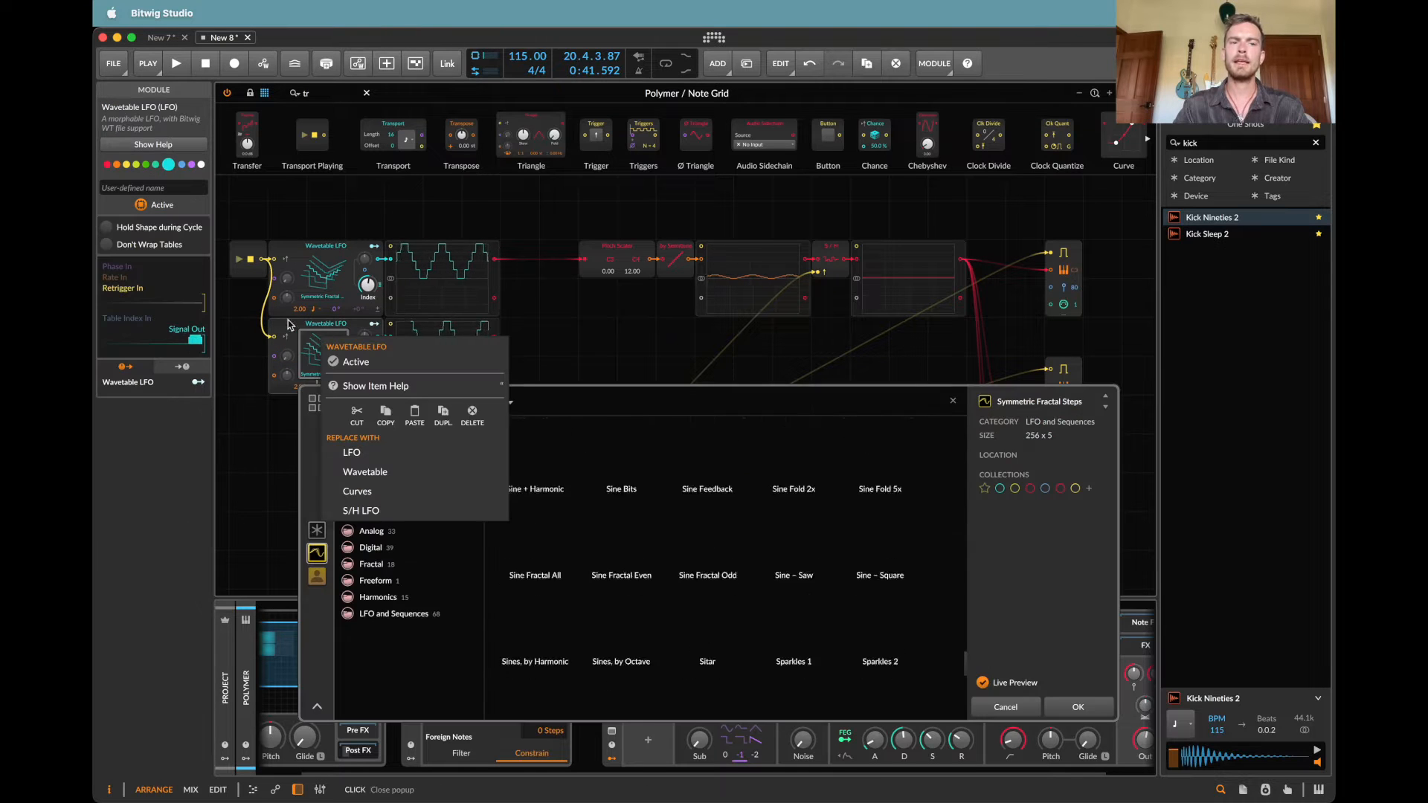
click(291, 327)
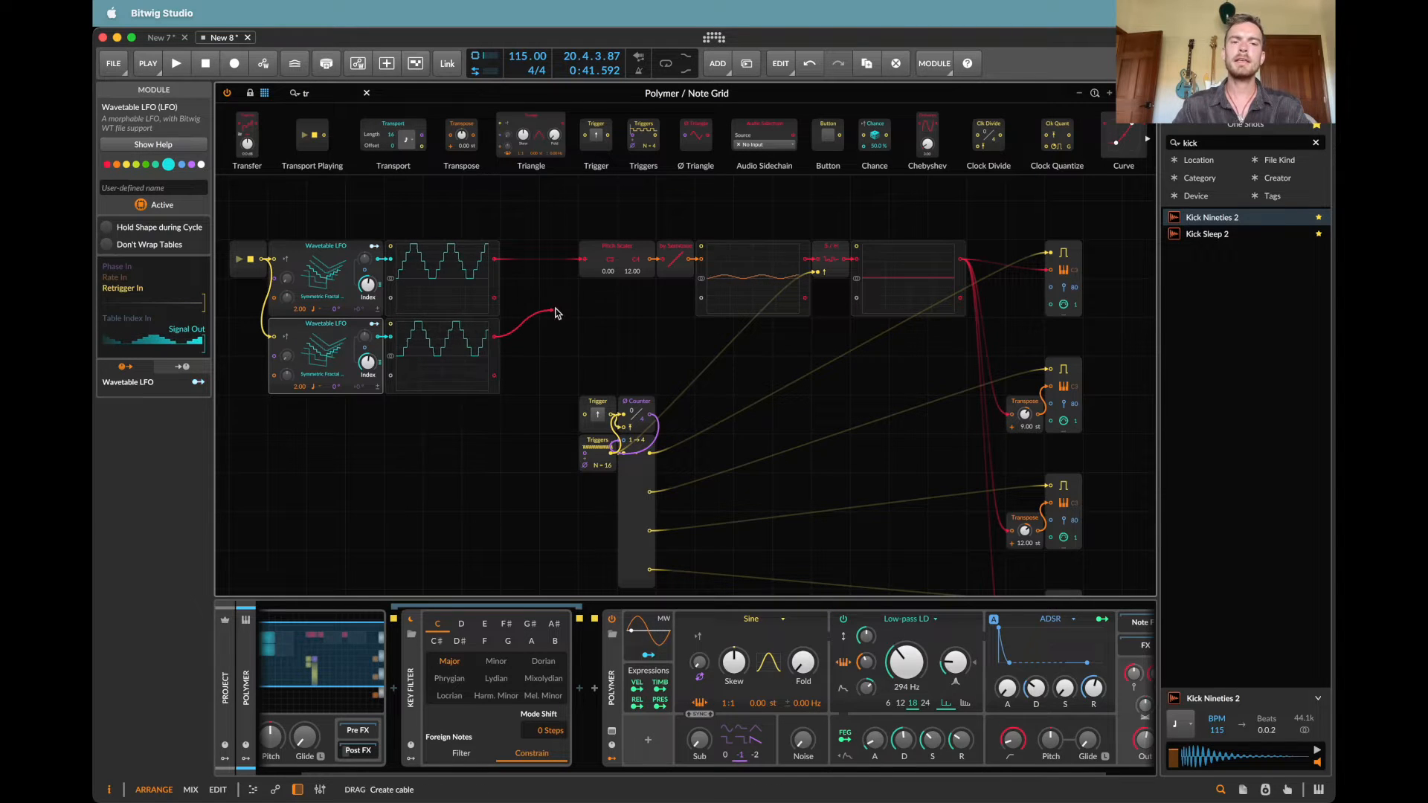
Step: Merge the second LFO's oscilloscope output into the Pitch Scaler's signal input through a Blend module
drag(579, 270, 584, 267)
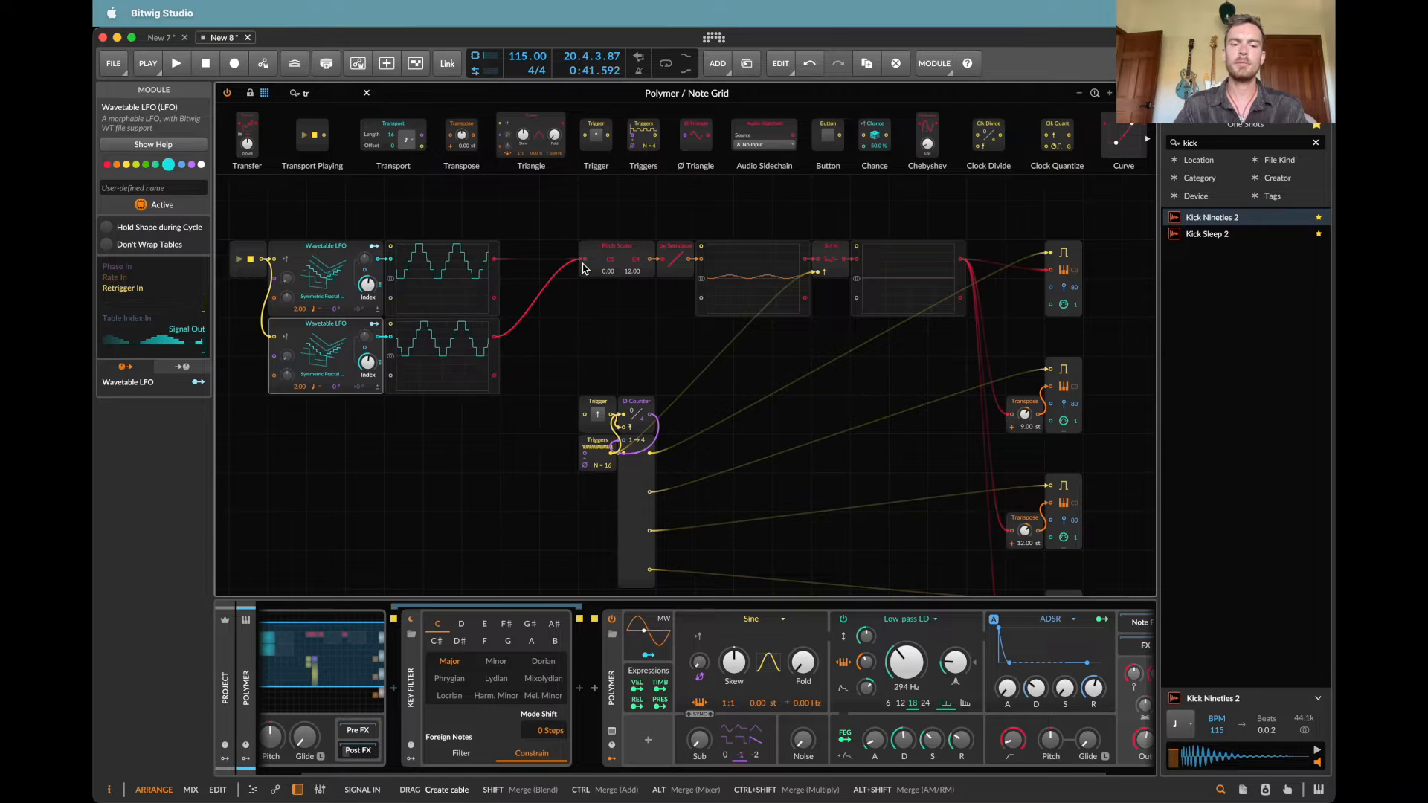
drag(584, 268, 458, 714)
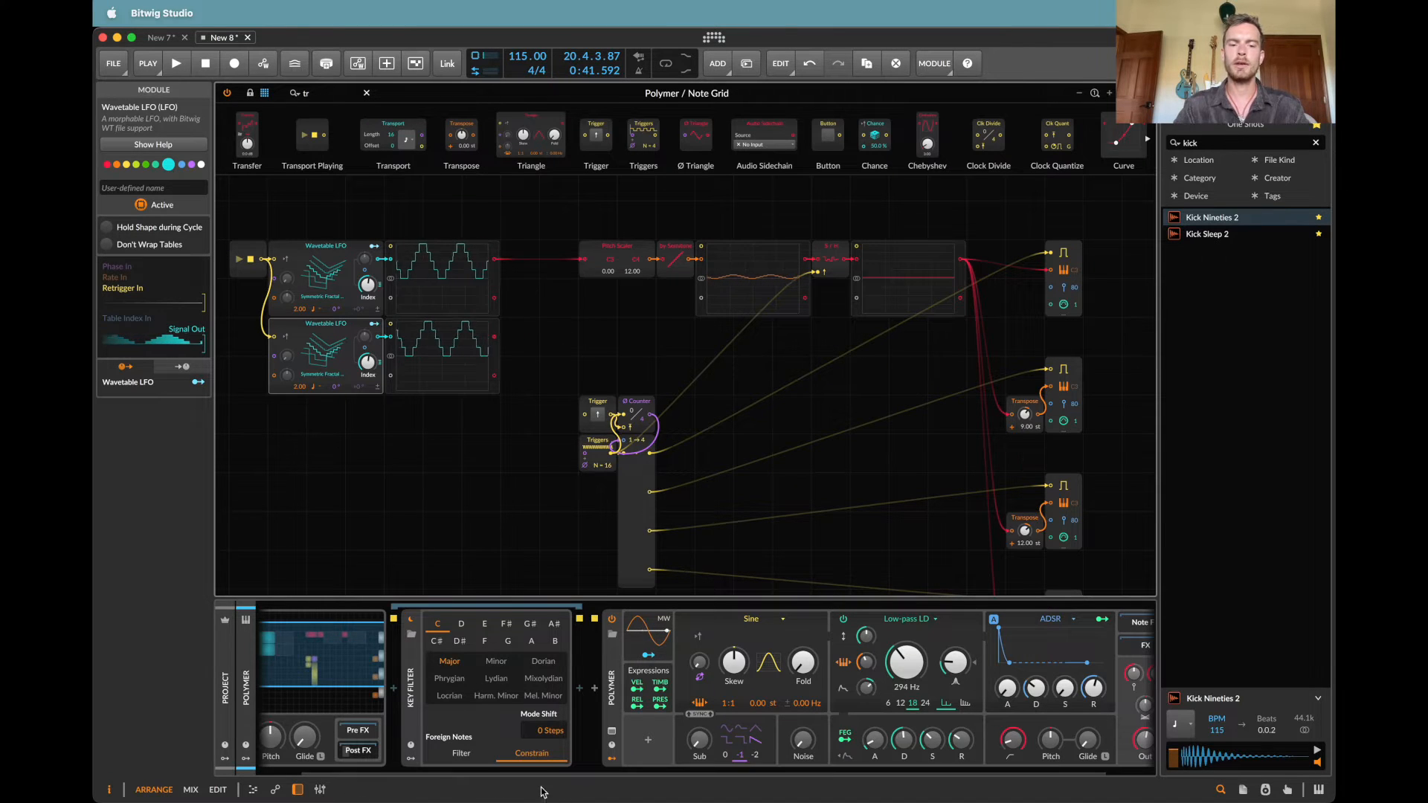
drag(585, 271, 580, 268)
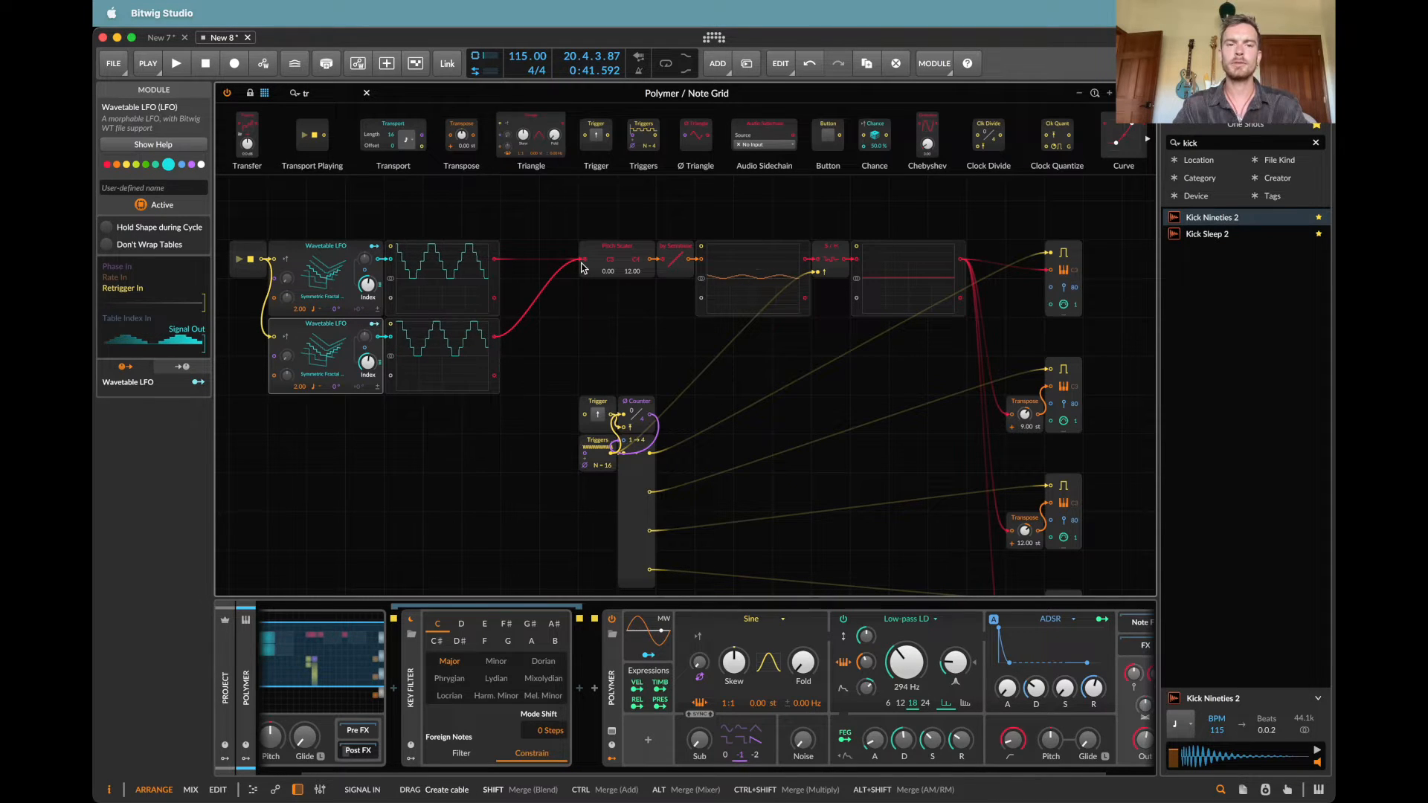
drag(583, 266, 581, 266)
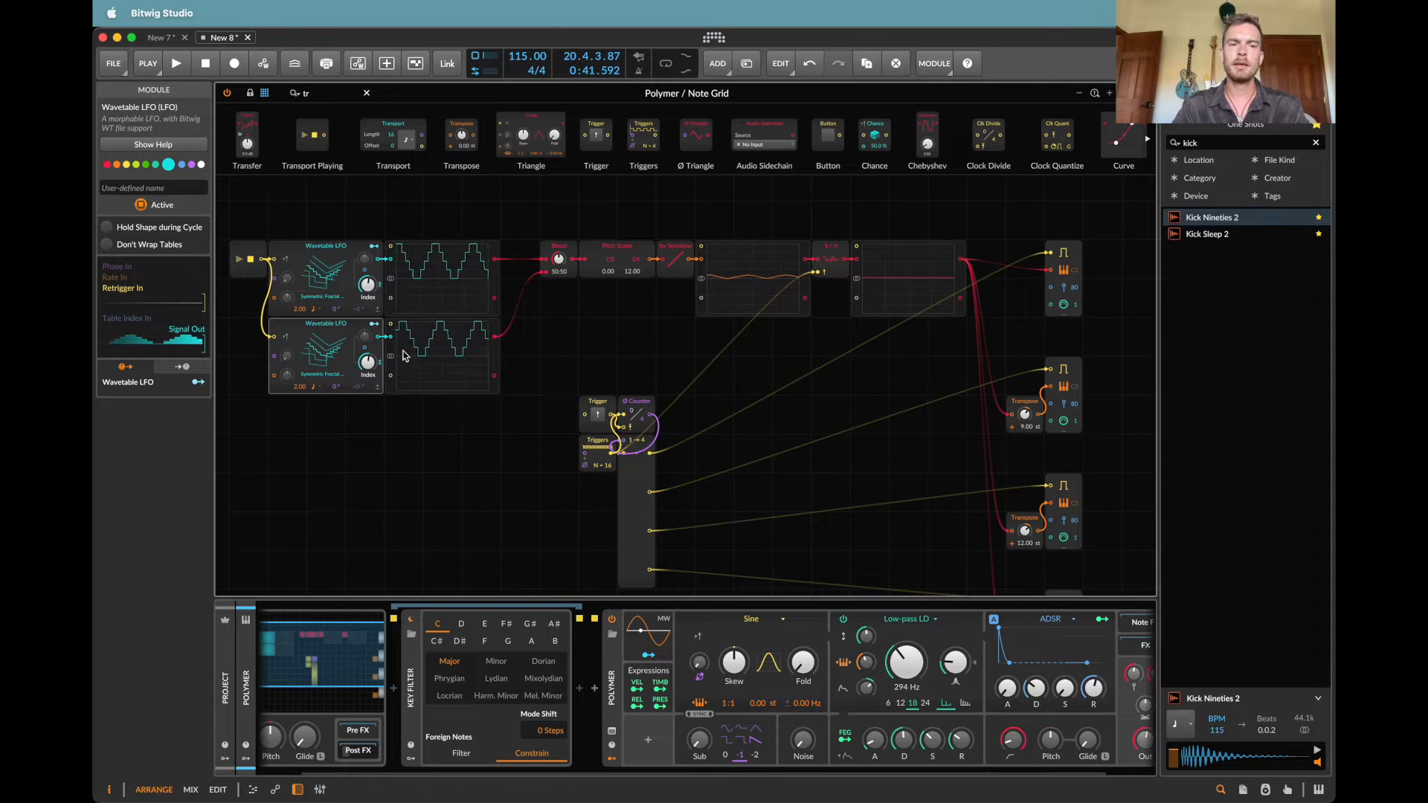
Step: Start playback and shift Blend, Pitch Scaler, By Semitone and the following oscilloscope closer to the LFOs
key(space)
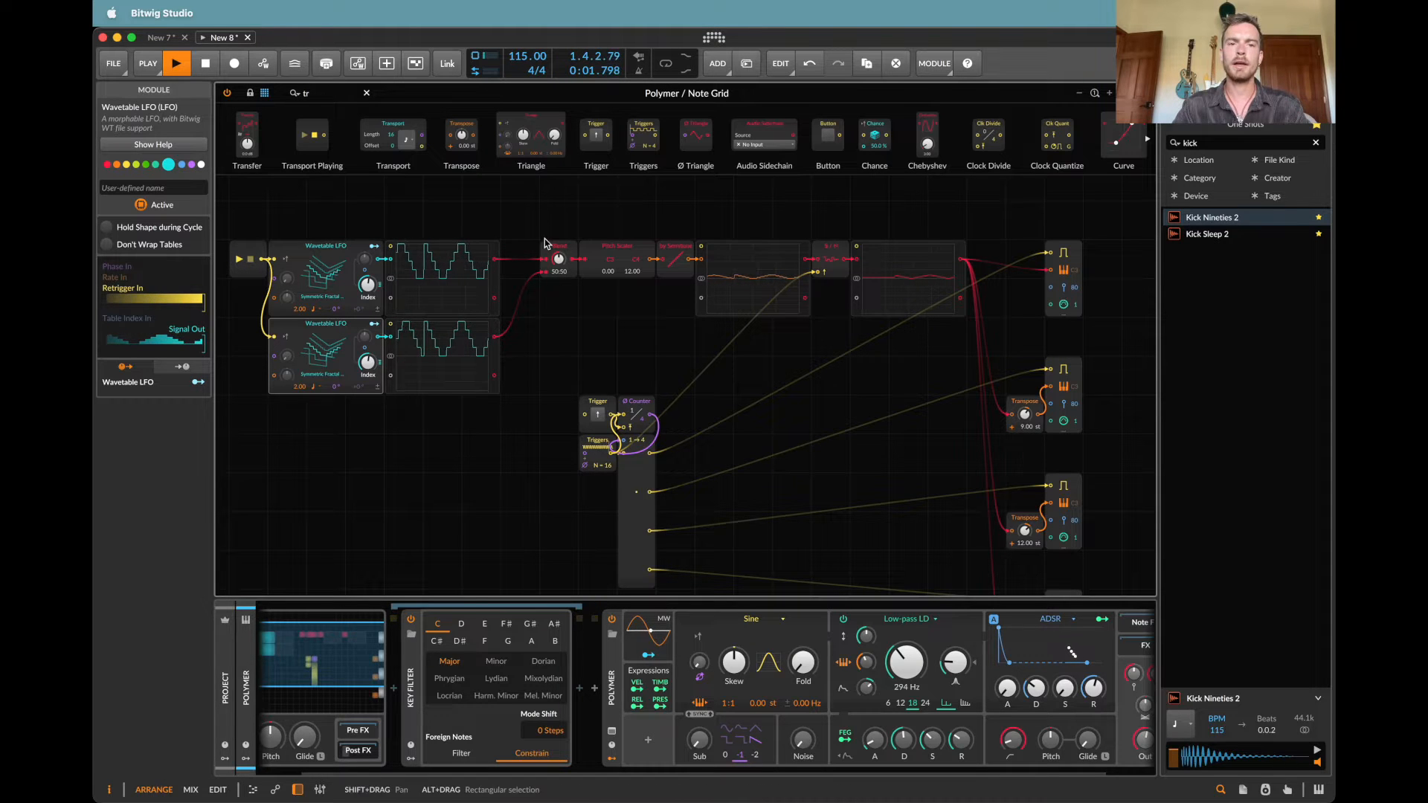
drag(538, 211, 639, 259)
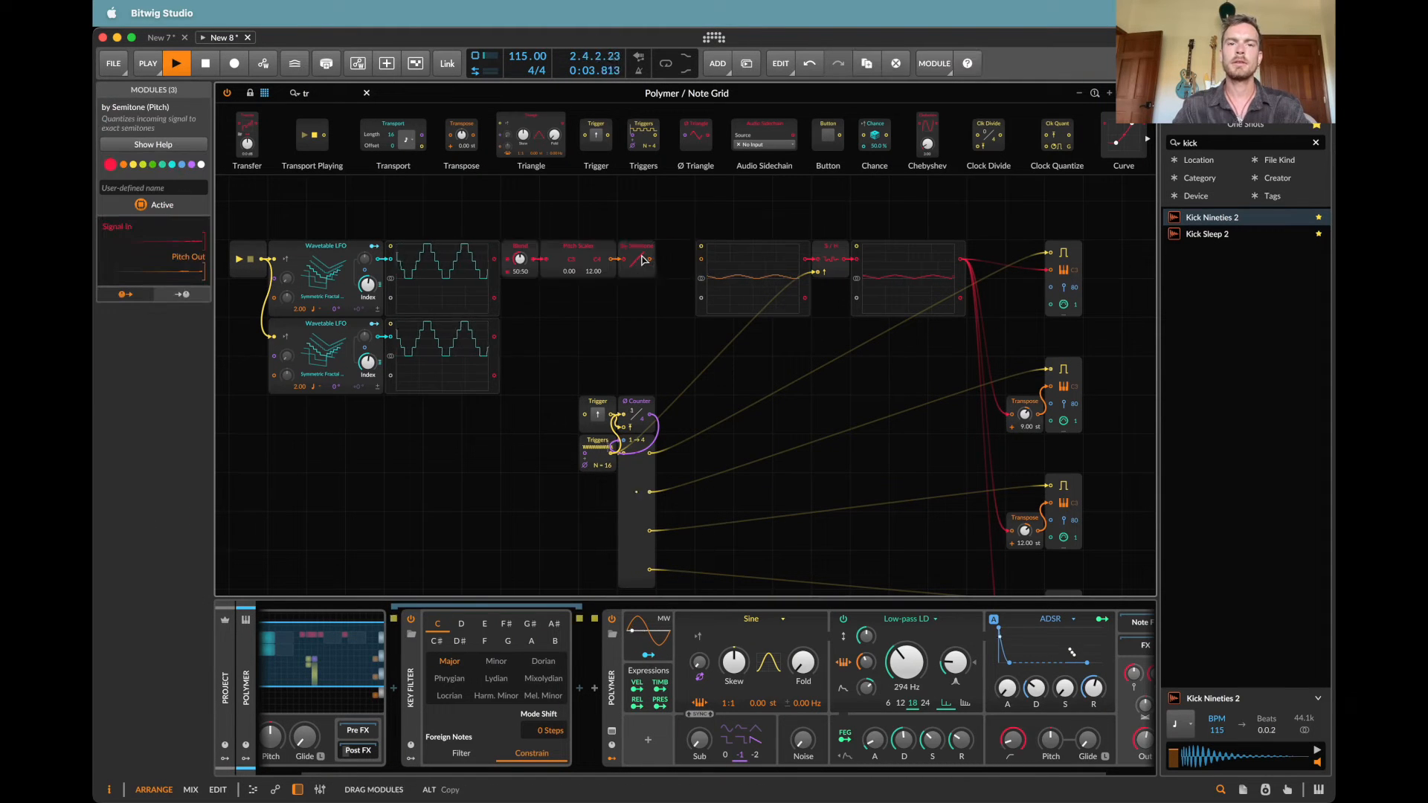
click(632, 230)
drag(735, 266, 689, 306)
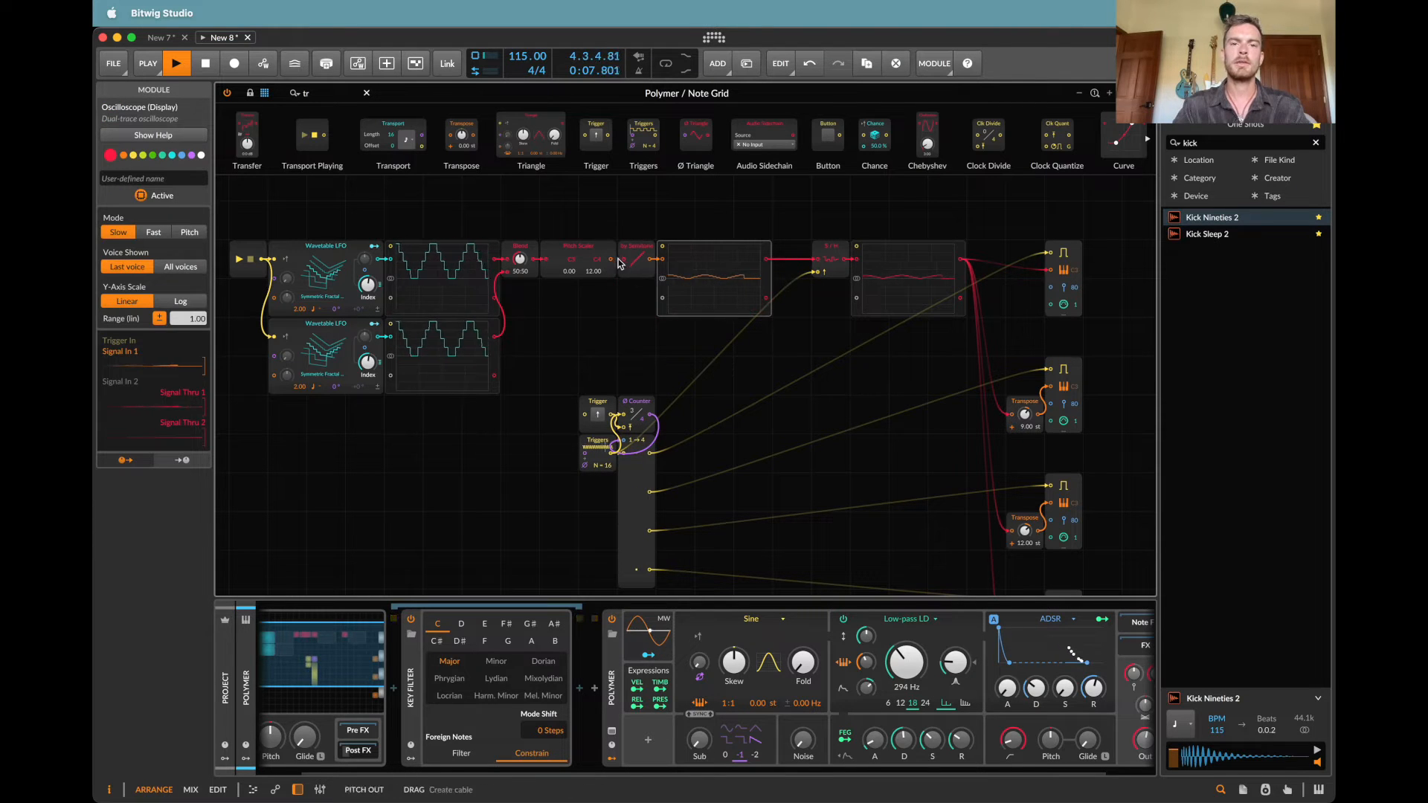
Step: Place the oscilloscope directly after Blend and line up Pitch Scaler, By Semitone, S/H and the last oscilloscope behind it
drag(632, 267, 734, 260)
click(581, 247)
drag(653, 202, 767, 256)
drag(867, 230, 592, 269)
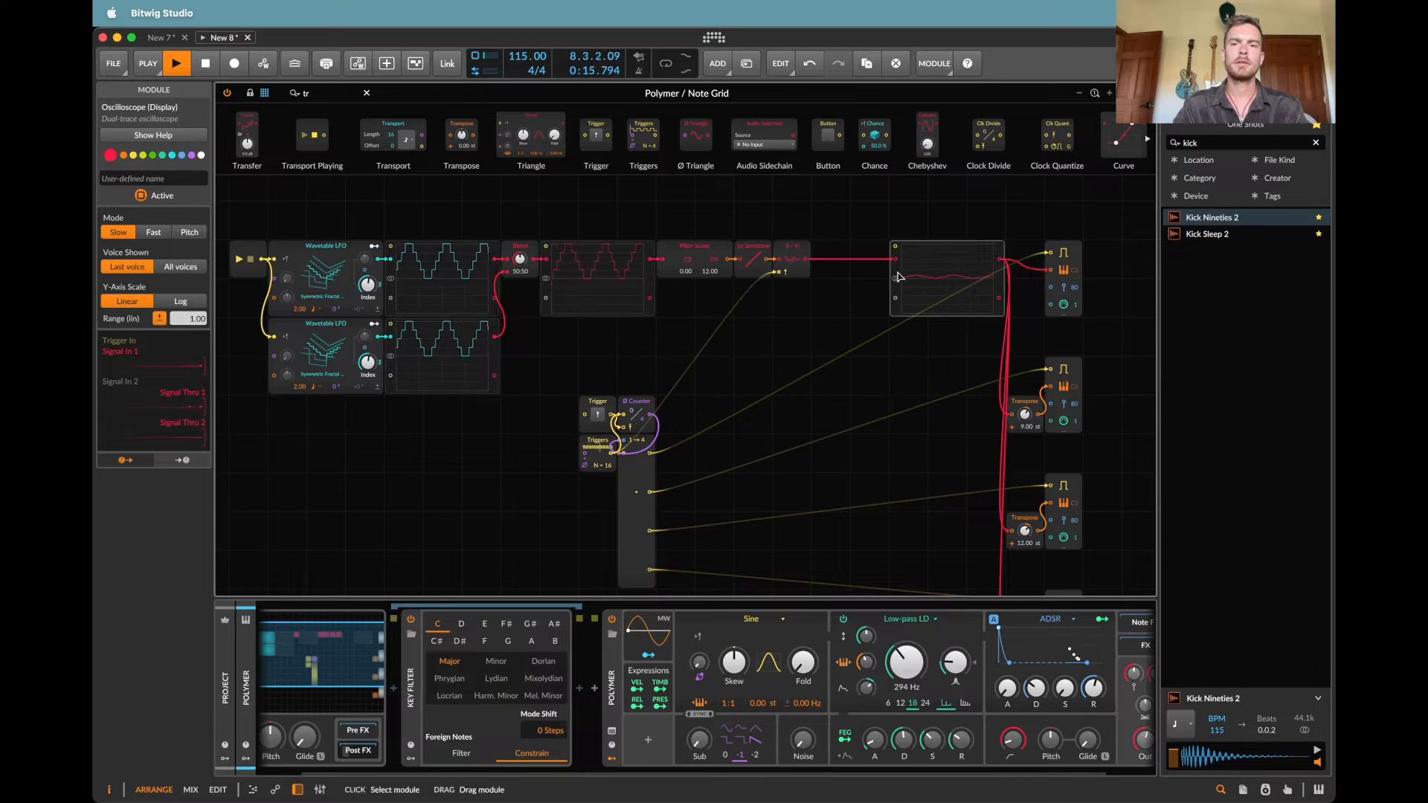
drag(932, 274, 854, 274)
click(542, 217)
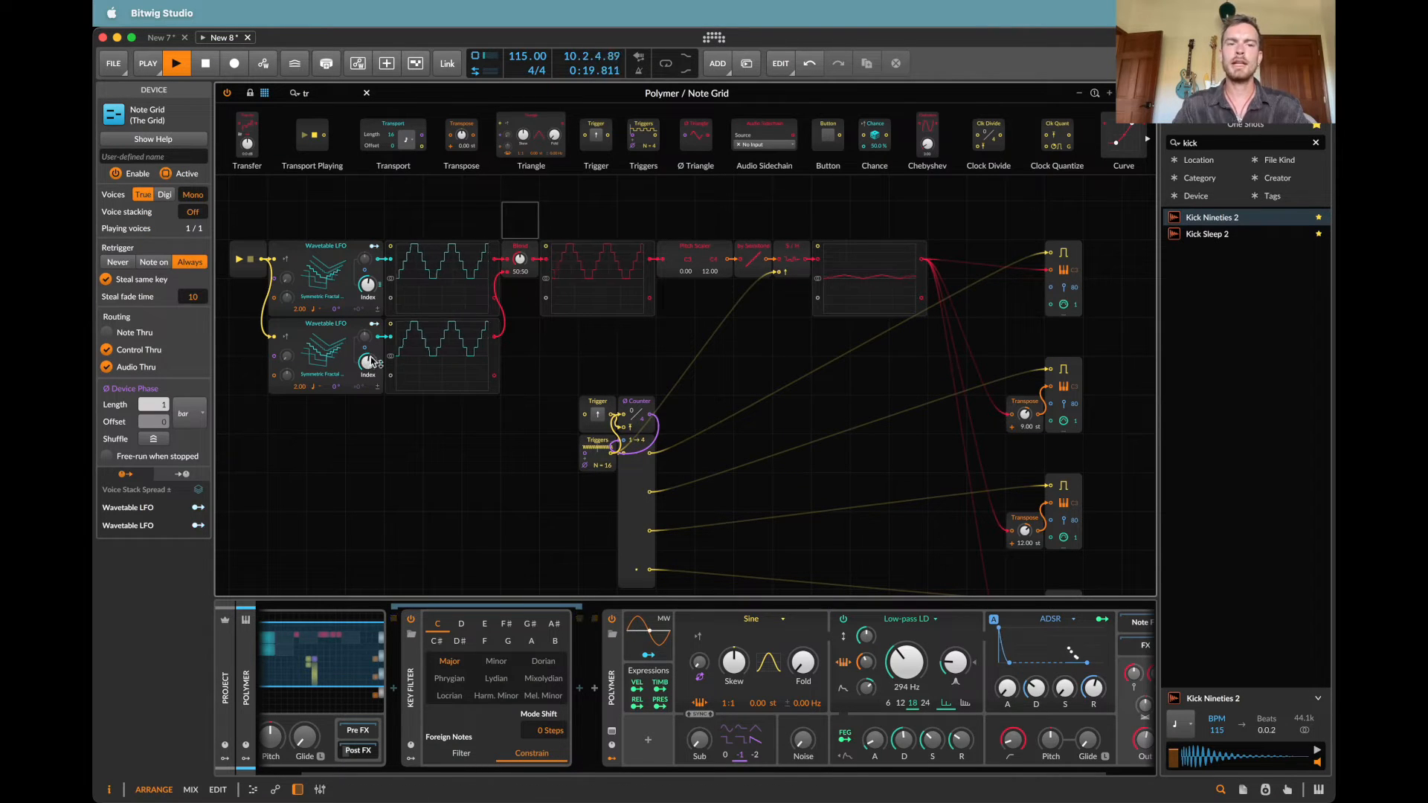
Step: Lower the second Wavetable LFO's table index and set its rate to 3
drag(368, 365, 368, 405)
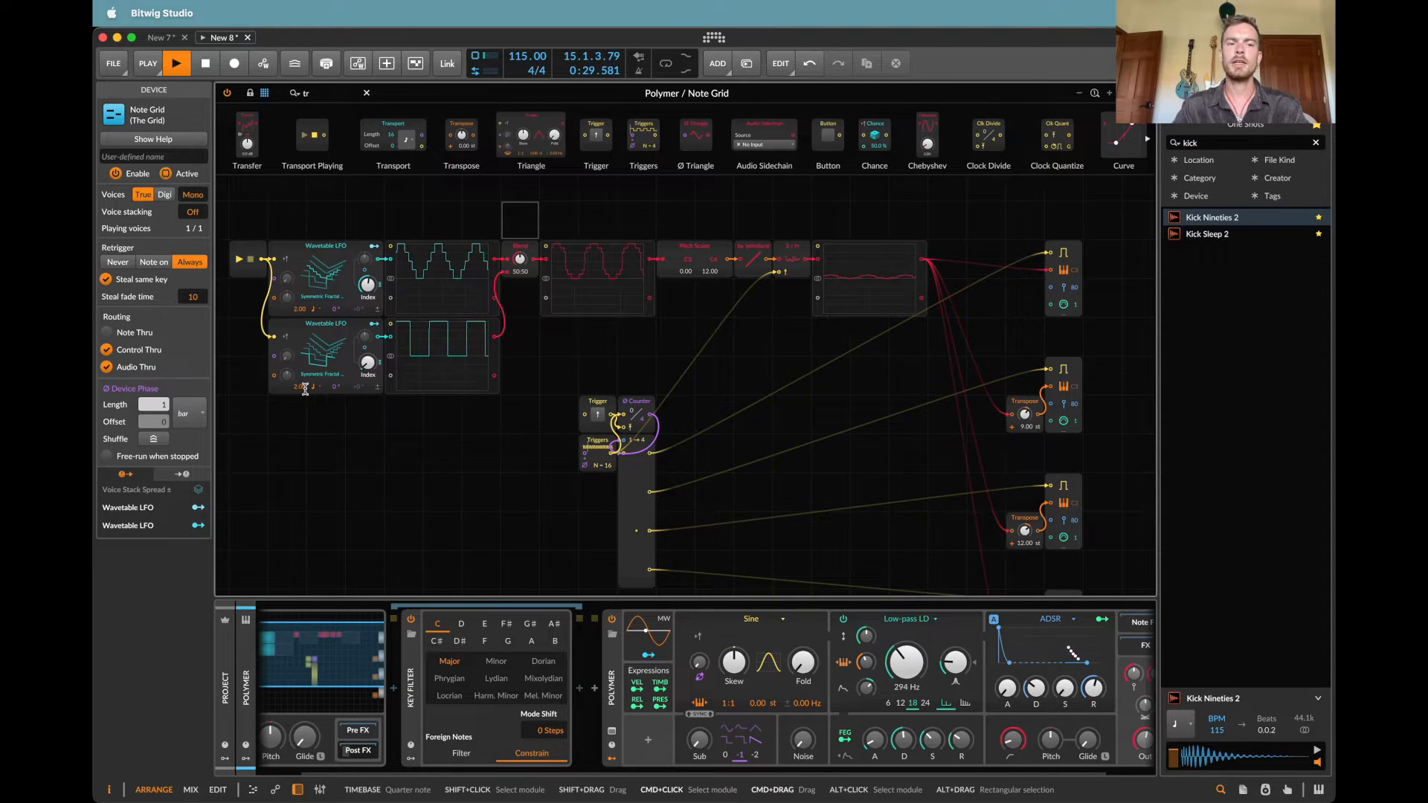
text(3)
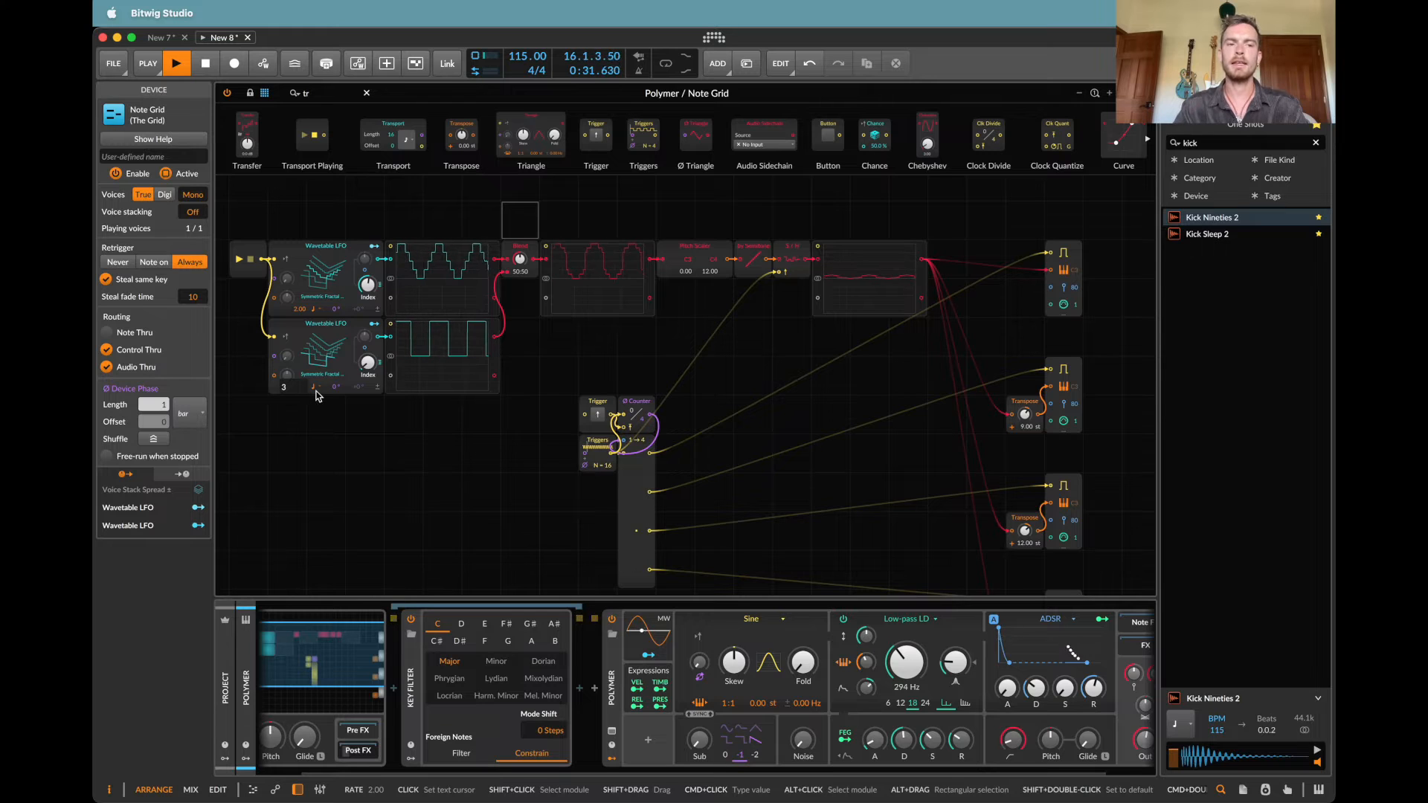
click(314, 389)
click(309, 390)
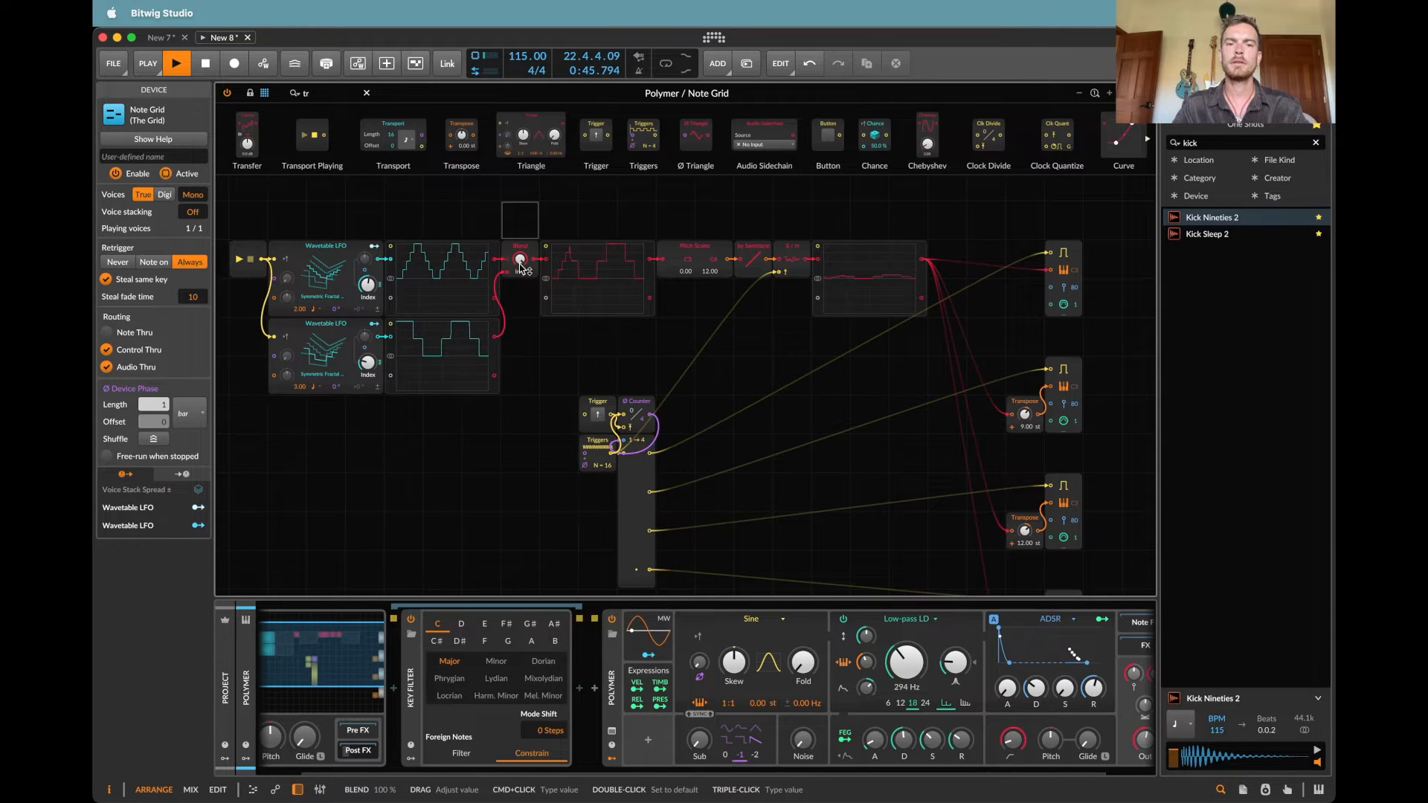
Step: Set the Blend module to 54:46, stop playback, and reset the three Transpose modules to 0 semitones
drag(520, 264, 520, 276)
key(space)
scroll(1025, 416, down, 5)
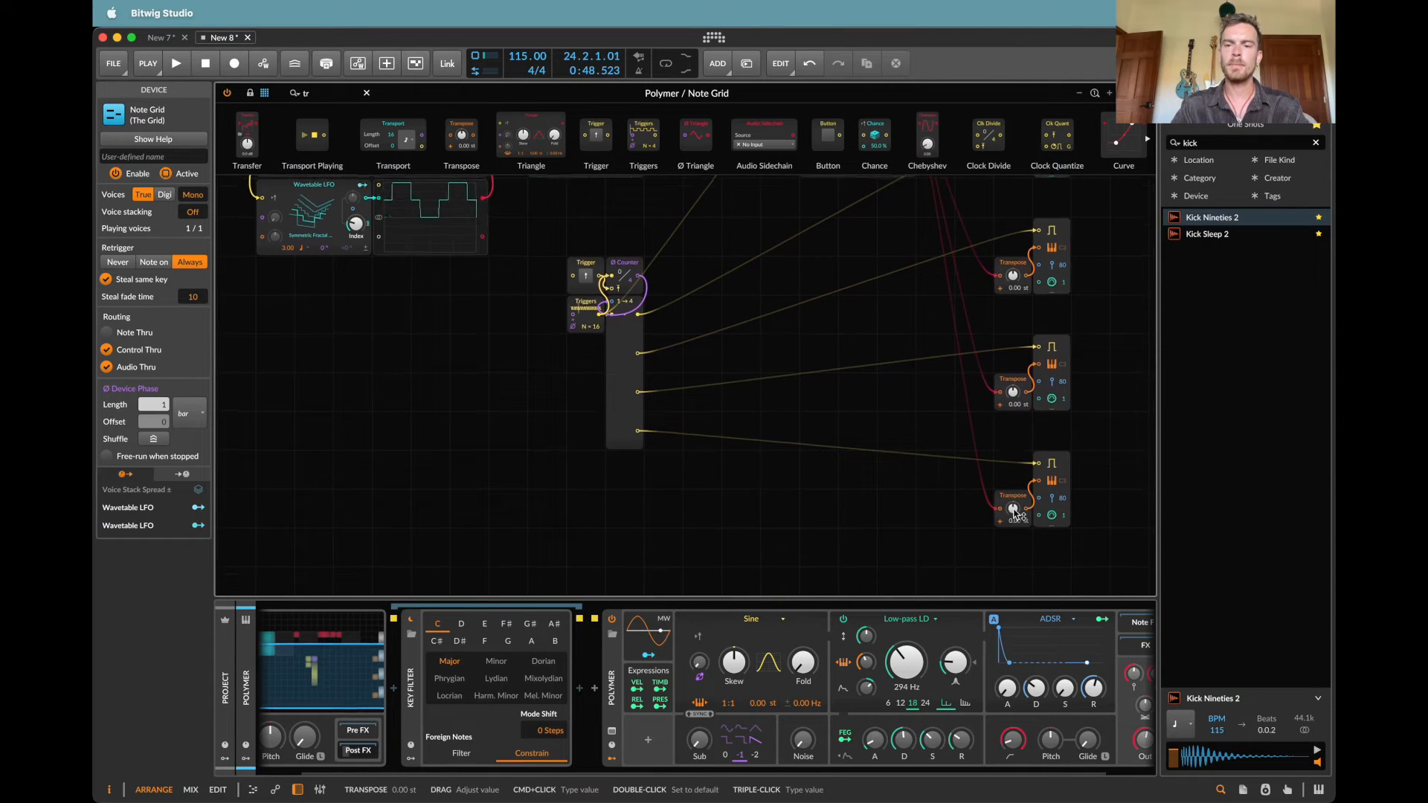
scroll(1019, 513, up, 5)
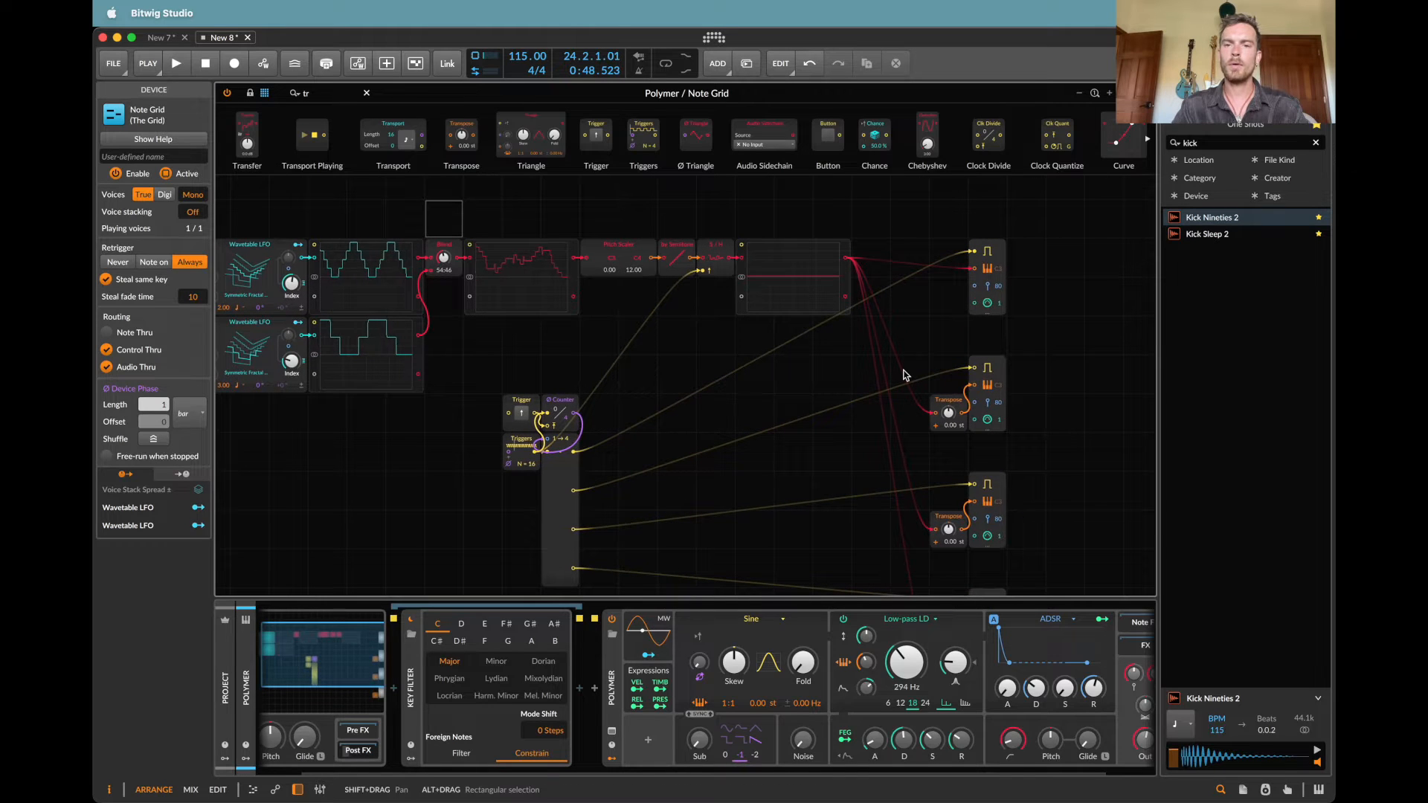
Step: Play the patch briefly to check the blended LFO pitches without transposition
key(space)
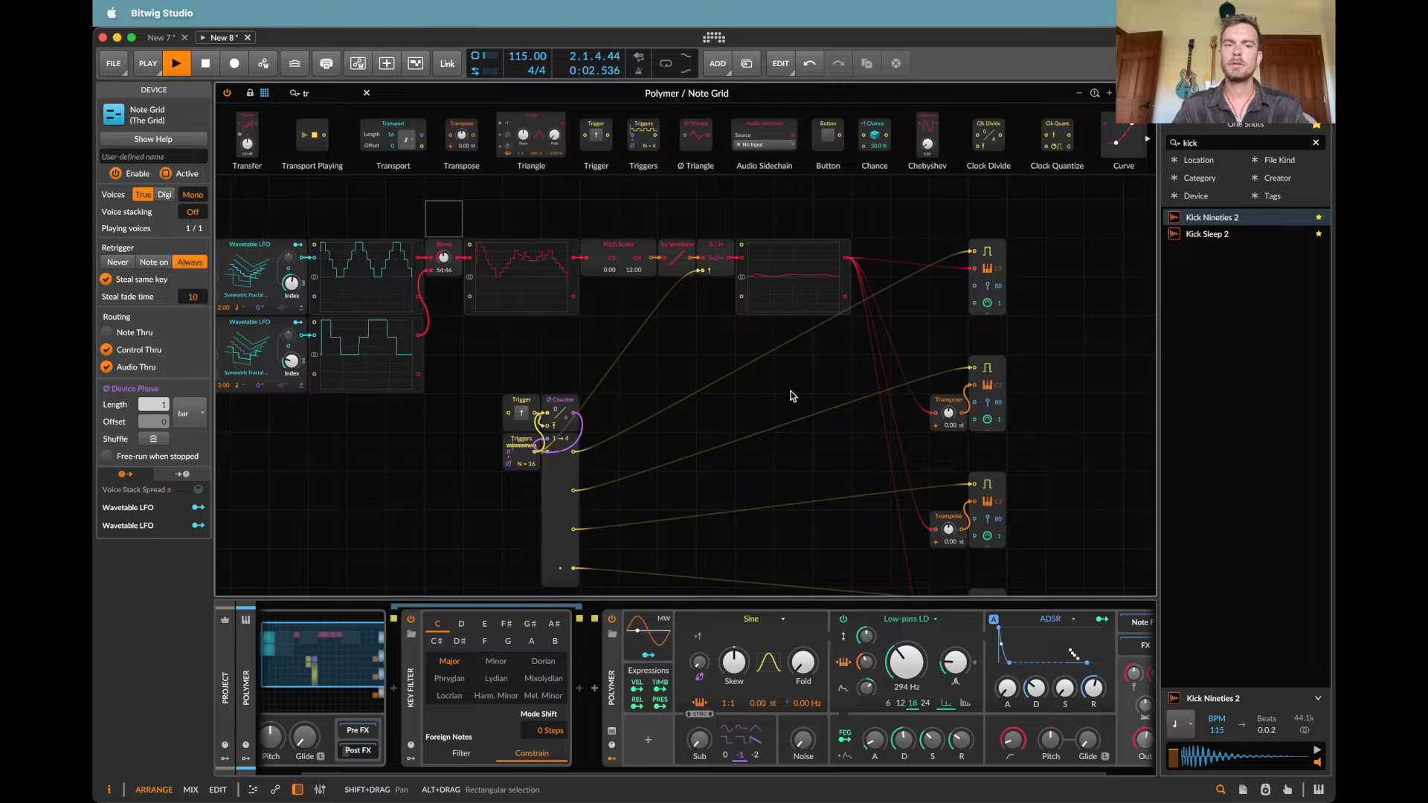
scroll(616, 395, left, 2)
key(space)
Step: Load the Ship Horn wavetable into the second Wavetable LFO
click(313, 342)
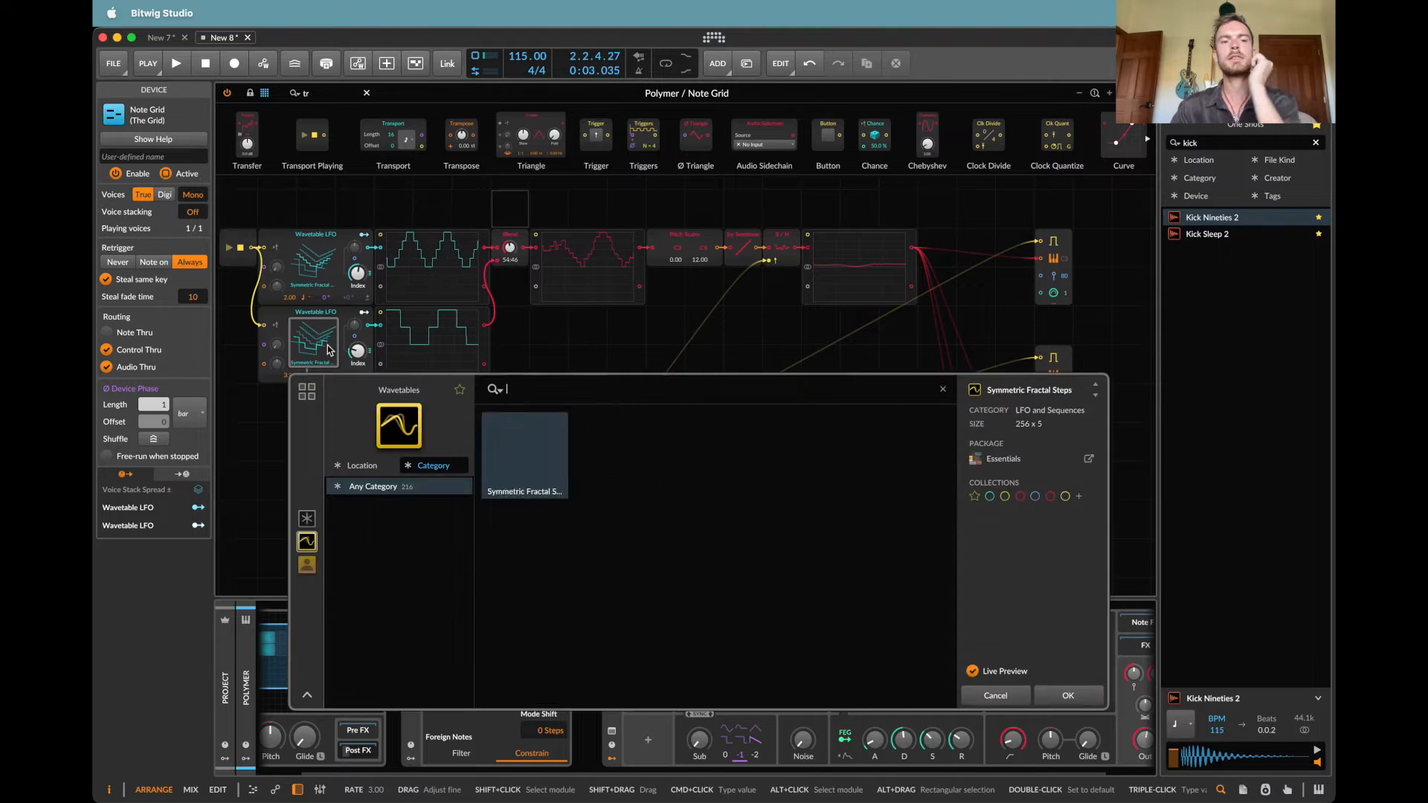
scroll(669, 614, up, 3)
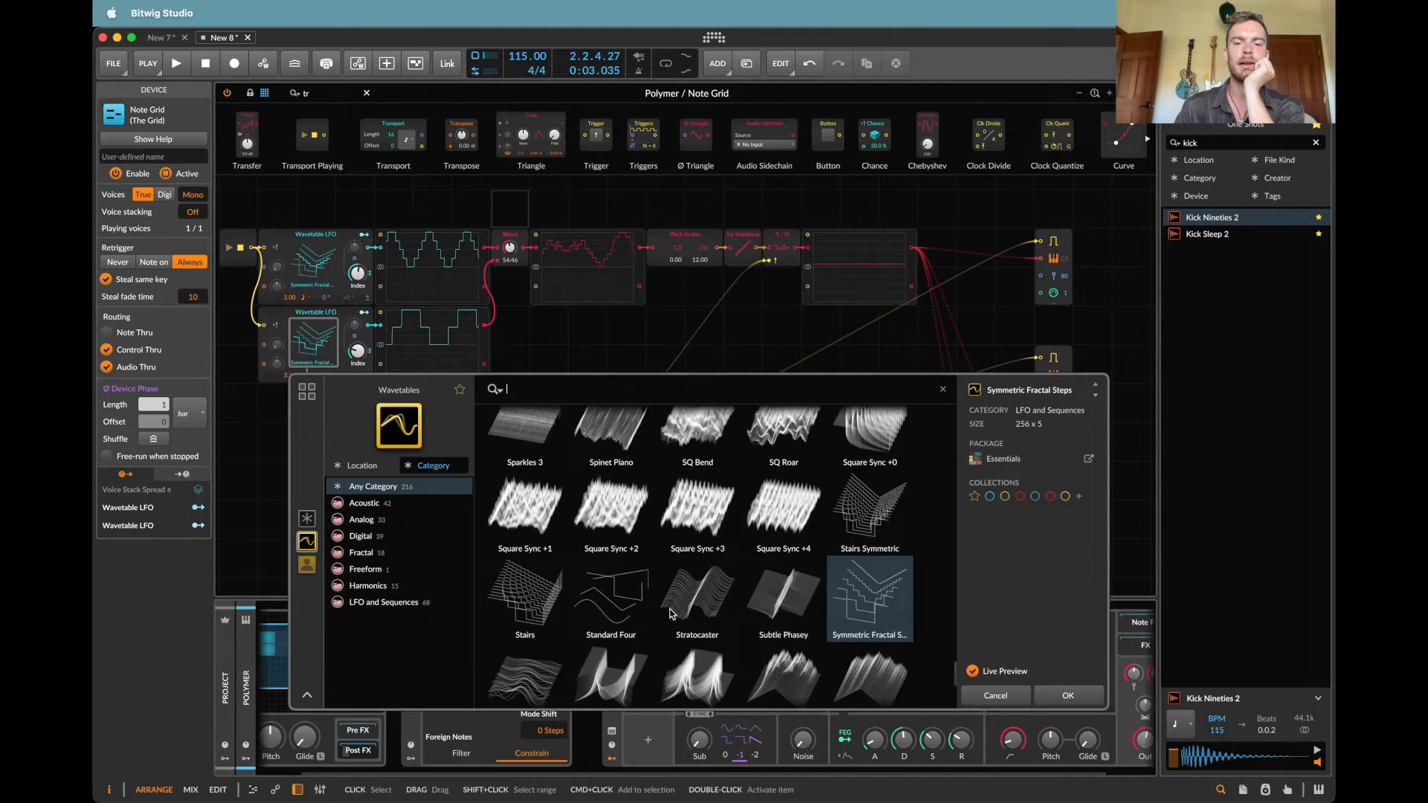
scroll(670, 614, up, 2)
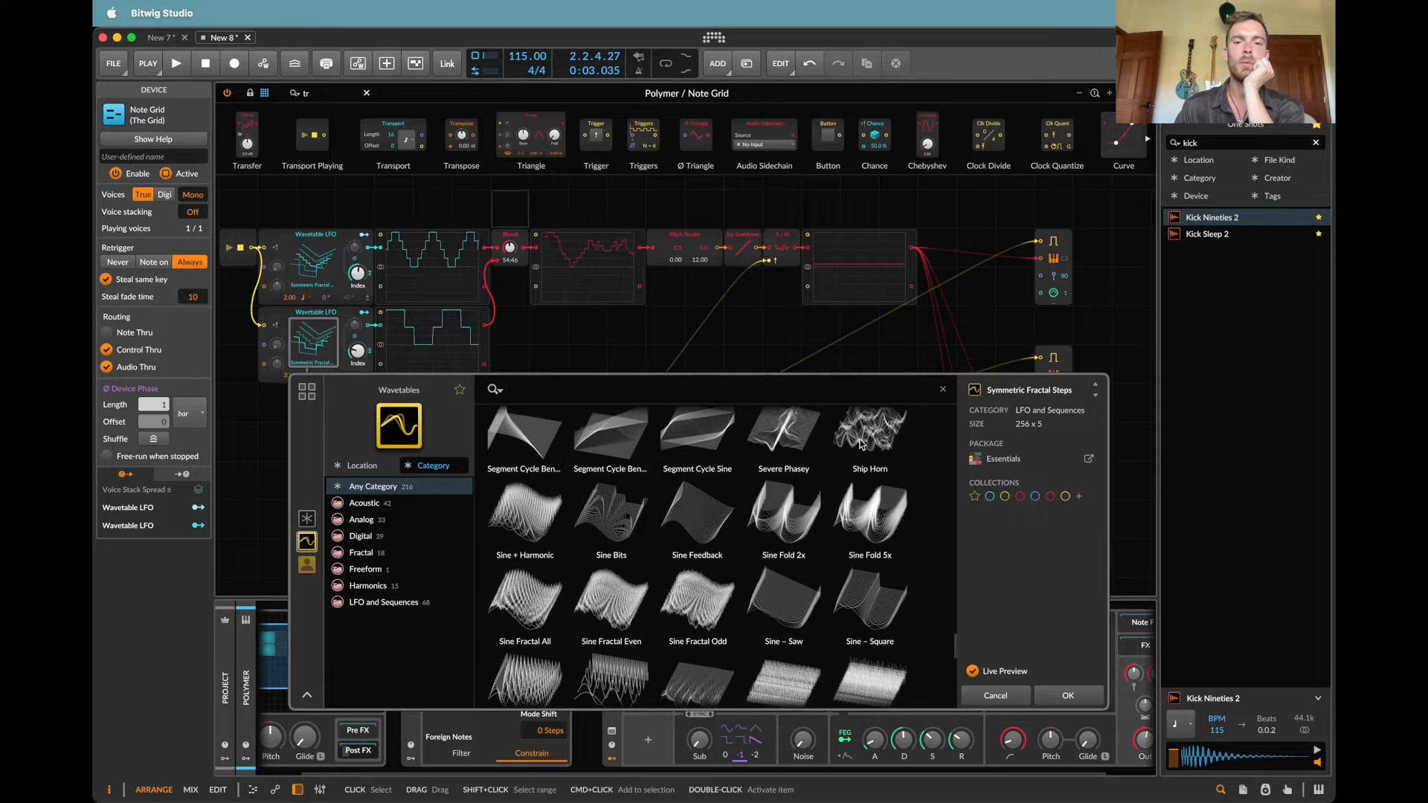
double_click(875, 433)
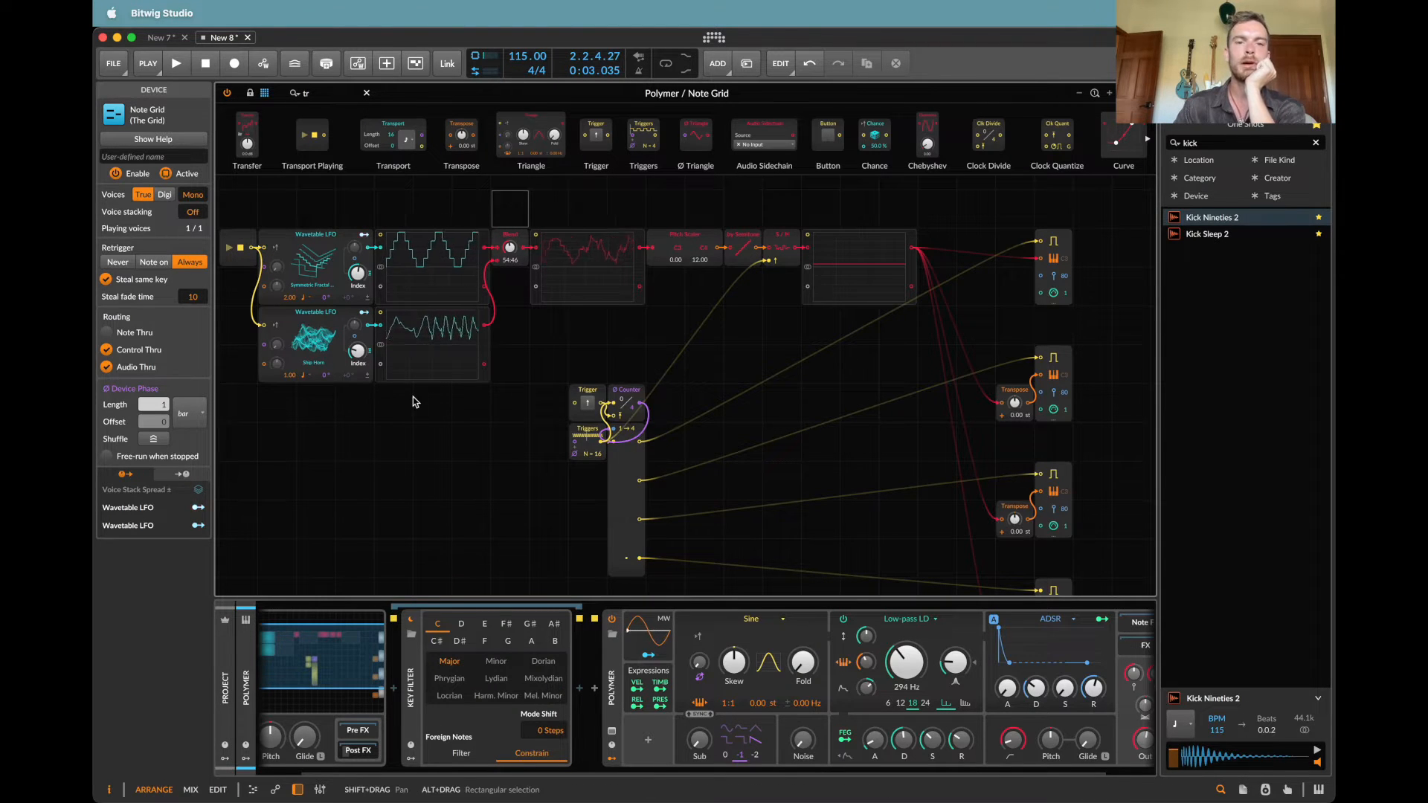
Step: Set the second Wavetable LFO's rate to 1 bar, then play the patch with Blend turned fully to In 2
click(305, 375)
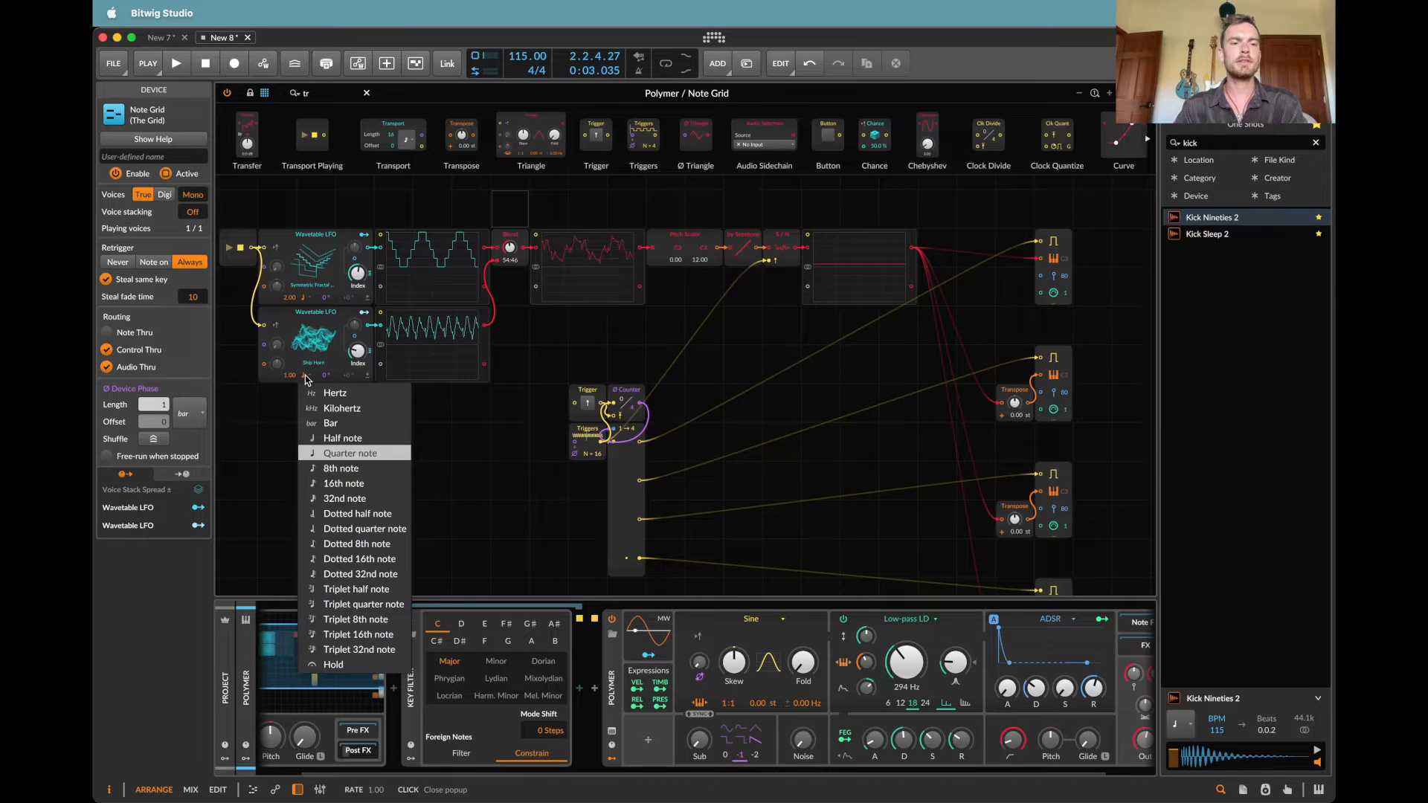
click(350, 422)
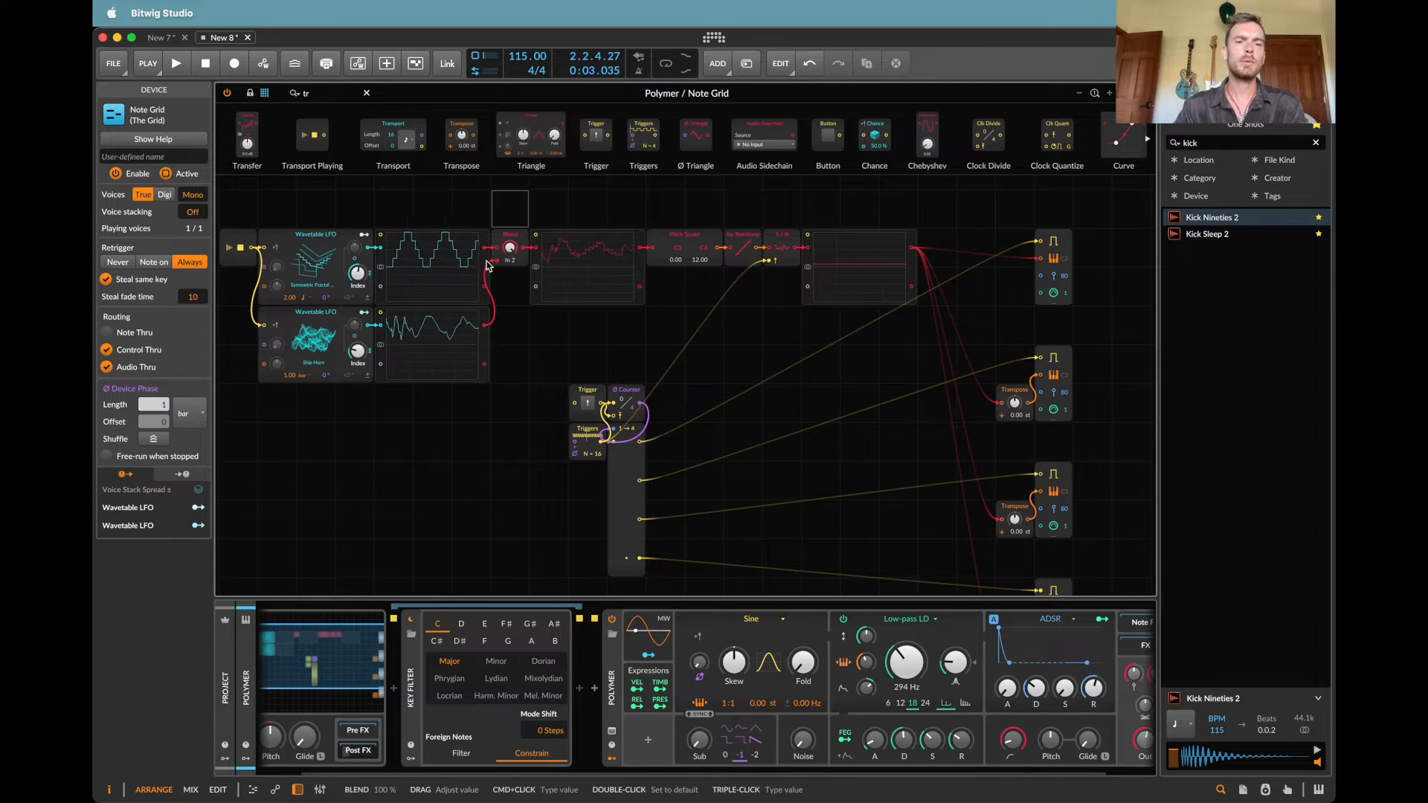
key(space)
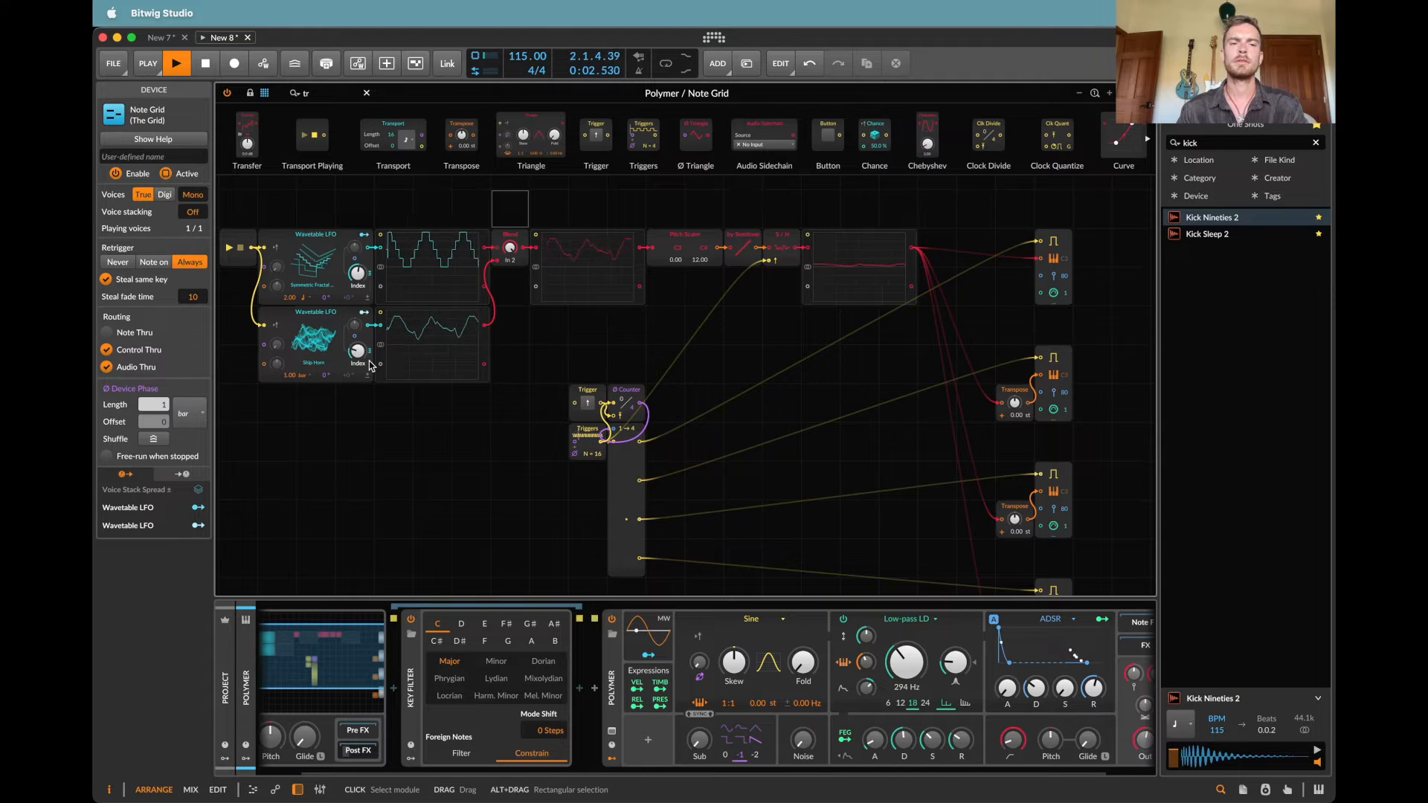
Step: Move Transport Playing away from the LFOs and try adding an oscilloscope after it, then stop playback
scroll(370, 364, left, 3)
scroll(369, 360, left, 5)
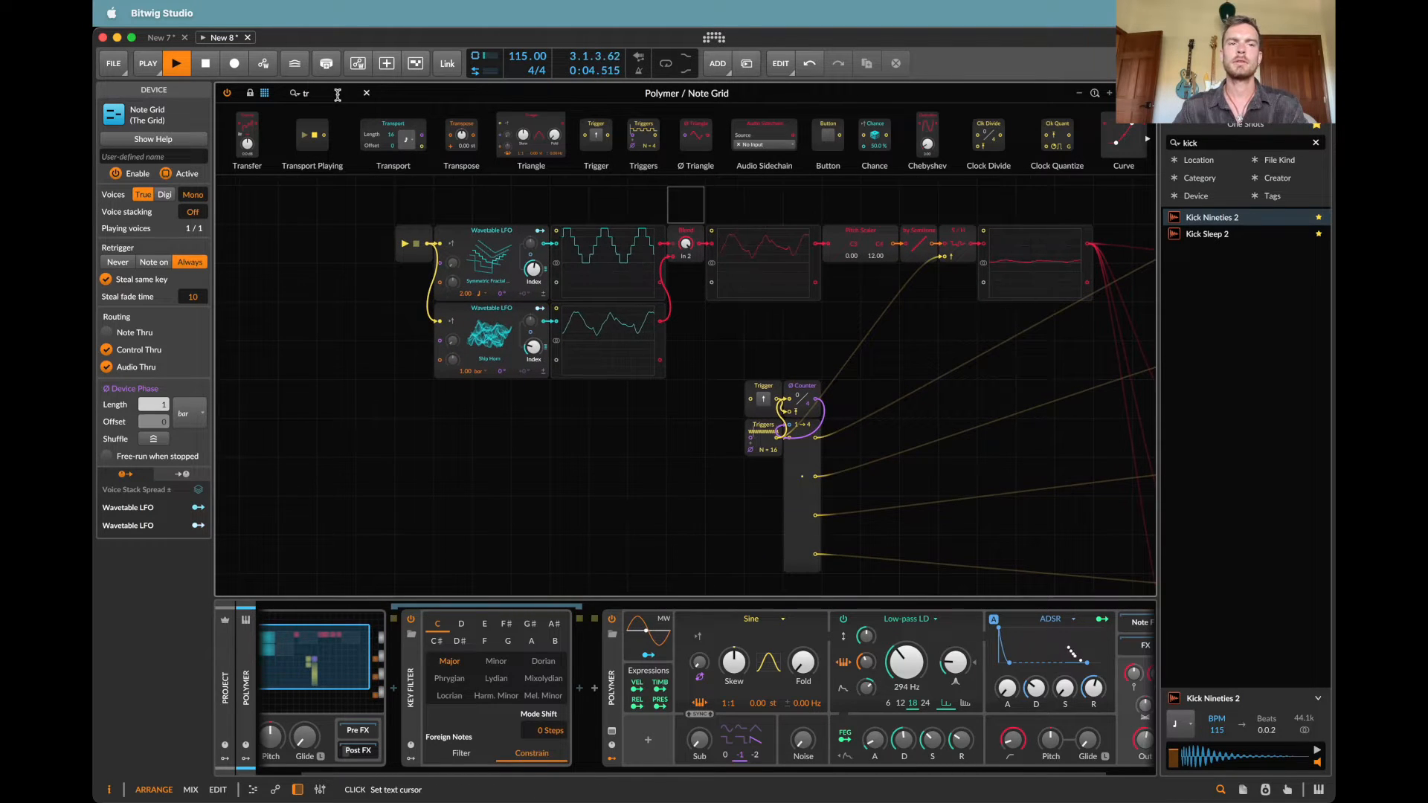
drag(416, 243, 302, 243)
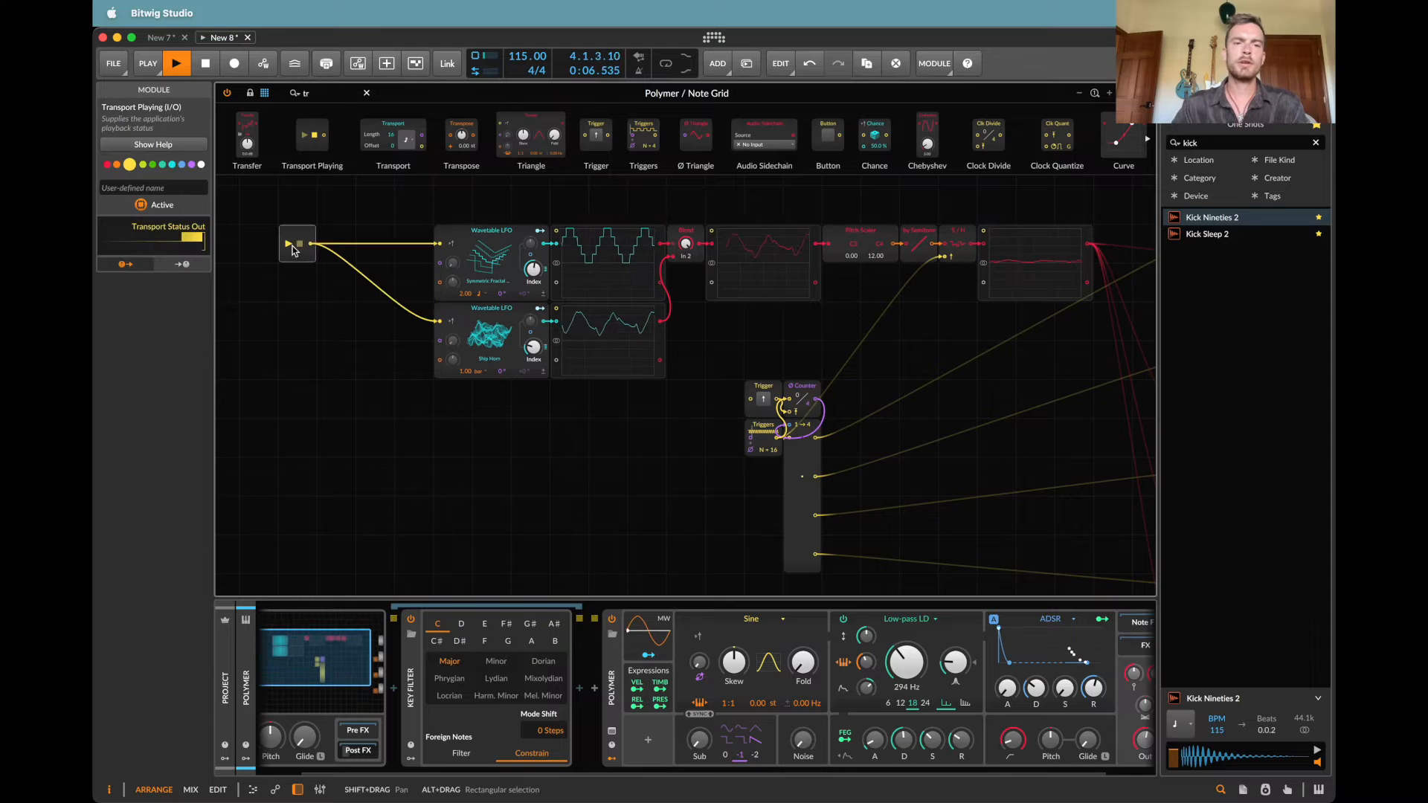
double_click(327, 95)
text(osc)
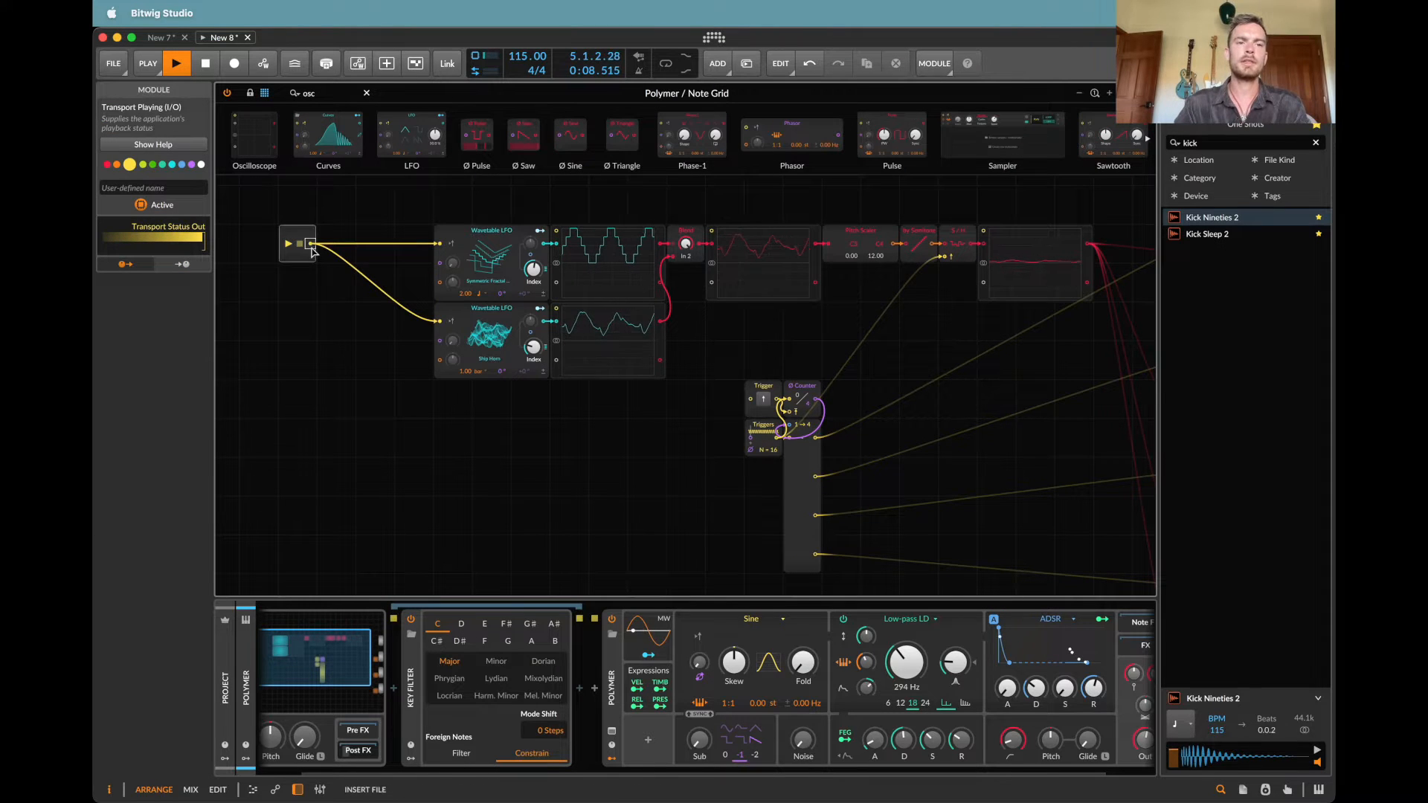
drag(344, 252, 379, 264)
key(super+z)
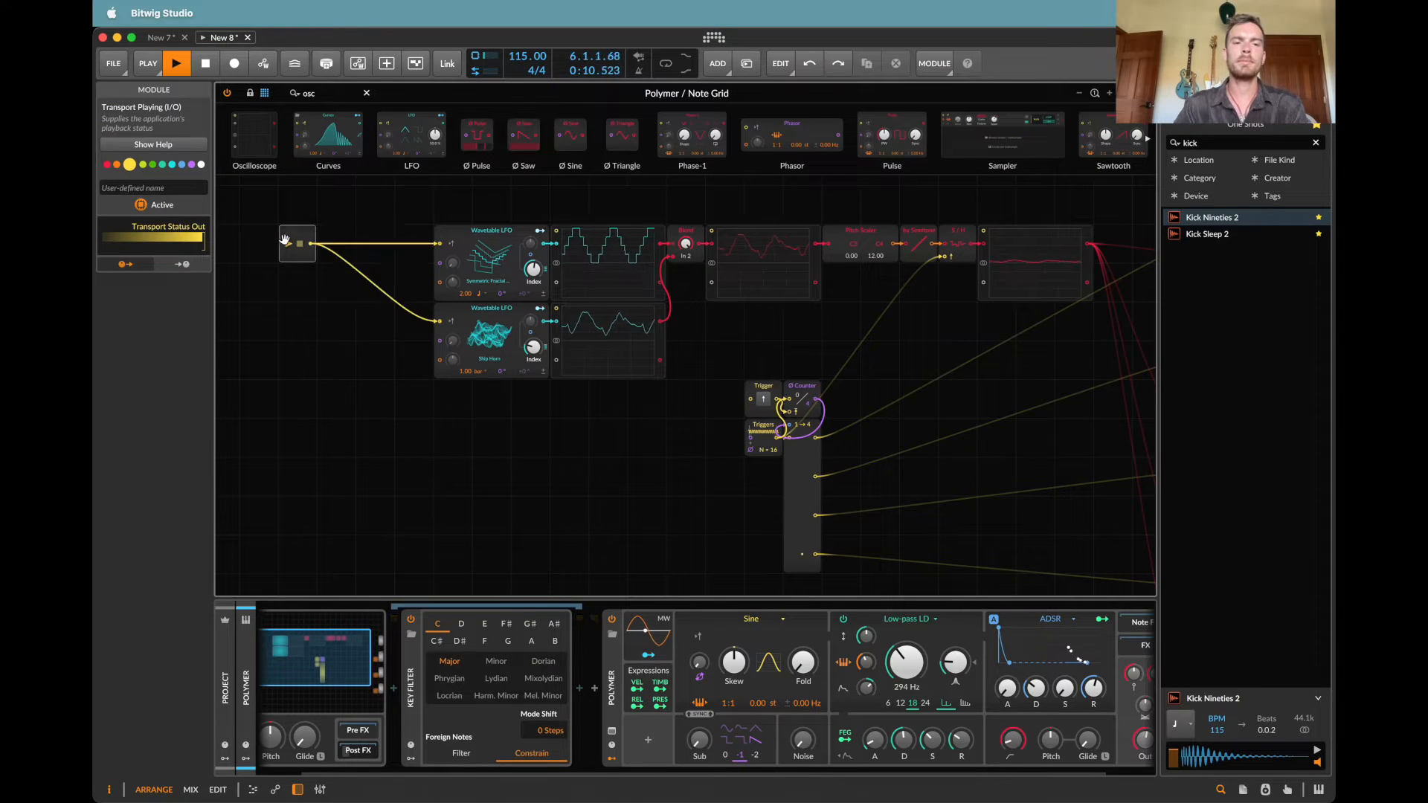
key(space)
Step: Replace the Transport Playing module with a Steps module that feeds the retrigger inputs of both Wavetable LFOs
click(301, 249)
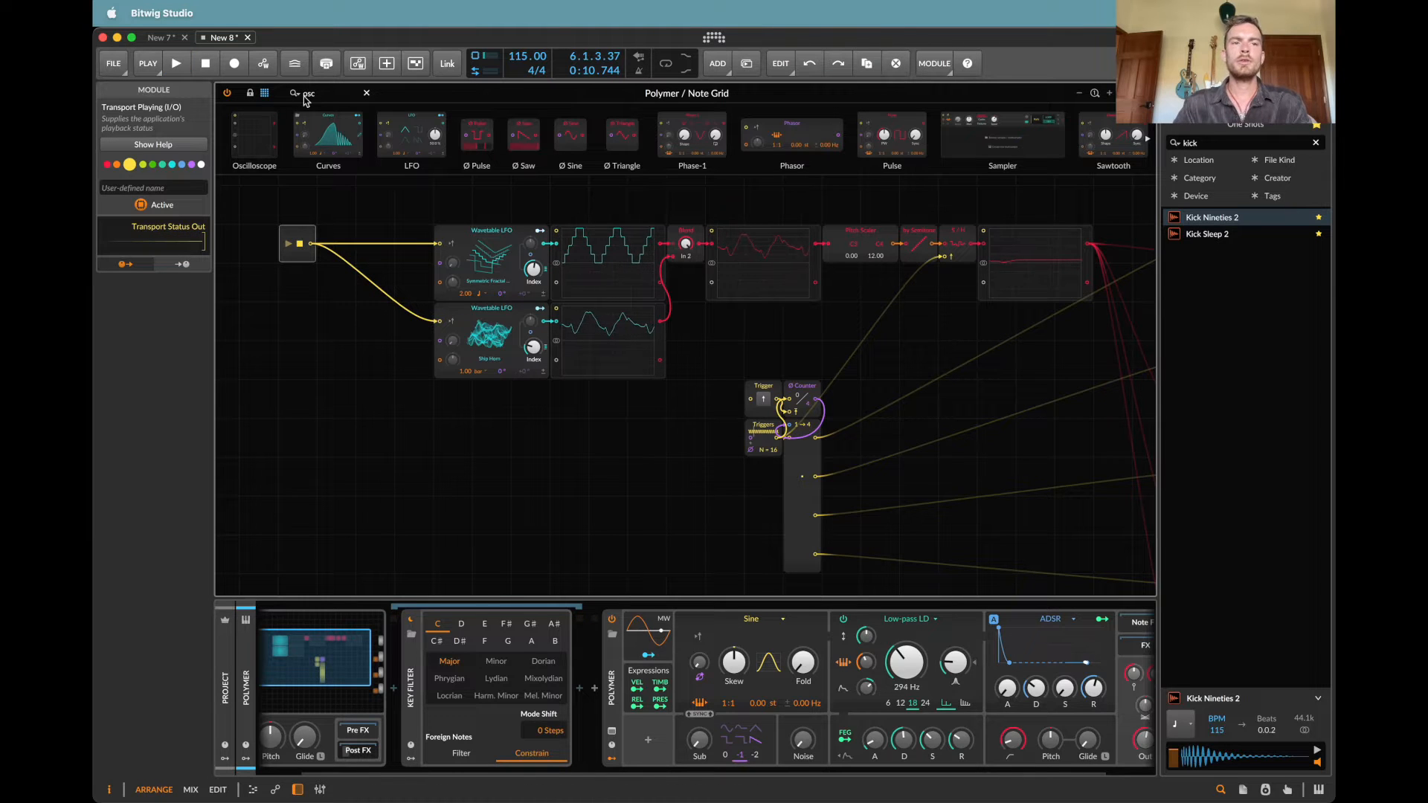
double_click(305, 94)
text(st)
drag(281, 303, 303, 273)
click(296, 233)
key(Delete)
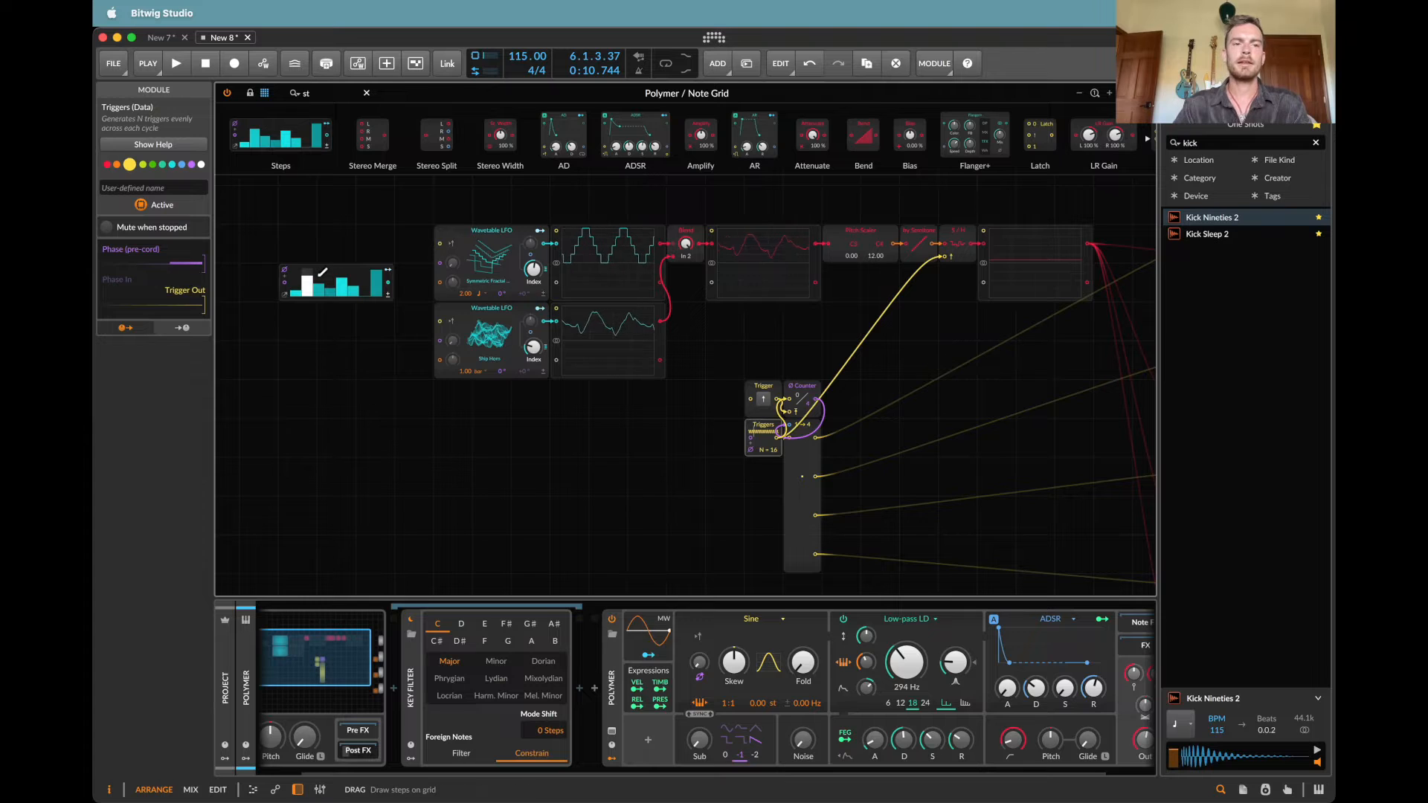
drag(388, 283, 440, 322)
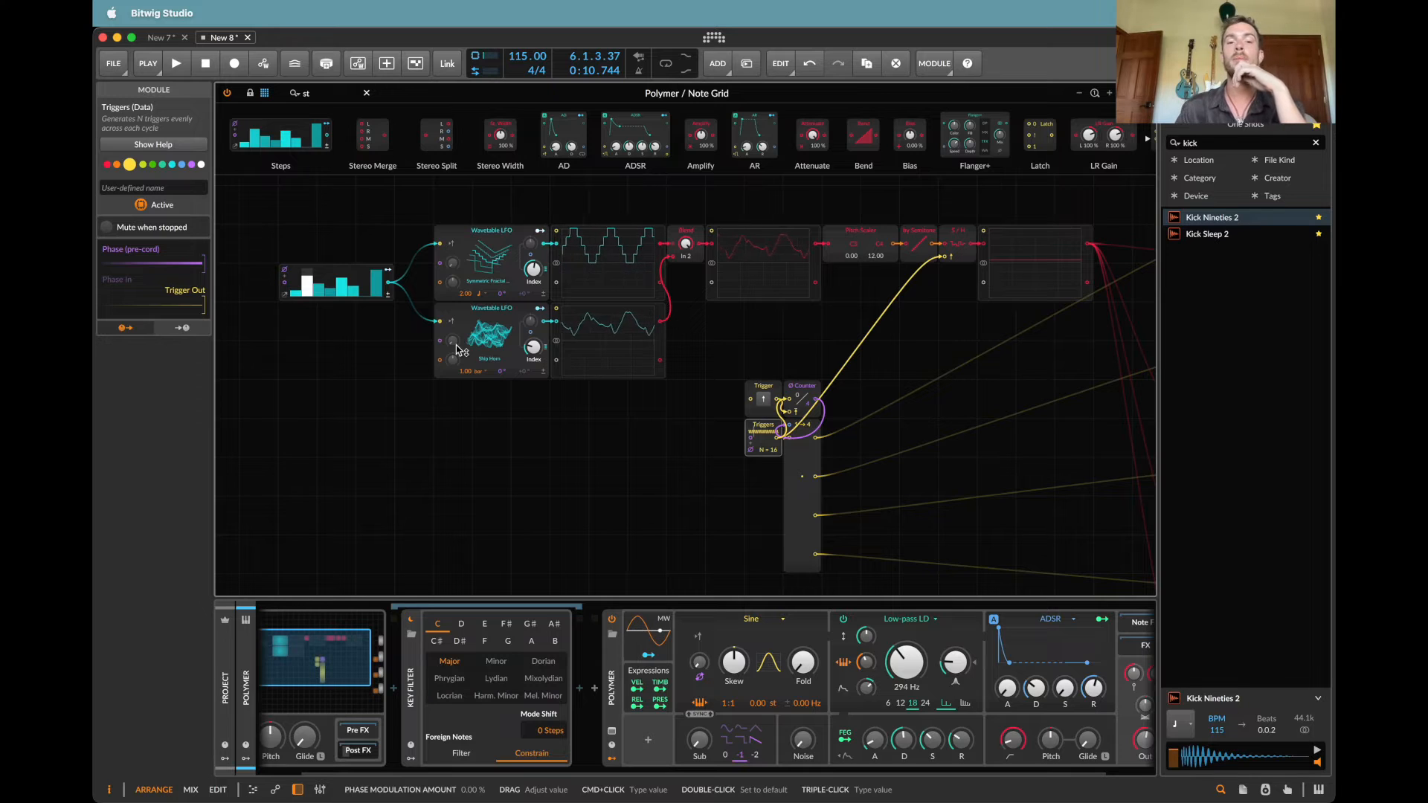
Step: Set the second Wavetable LFO's rate to 5 bars and deactivate the Steps module
super+click(472, 372)
text(5)
key(Return)
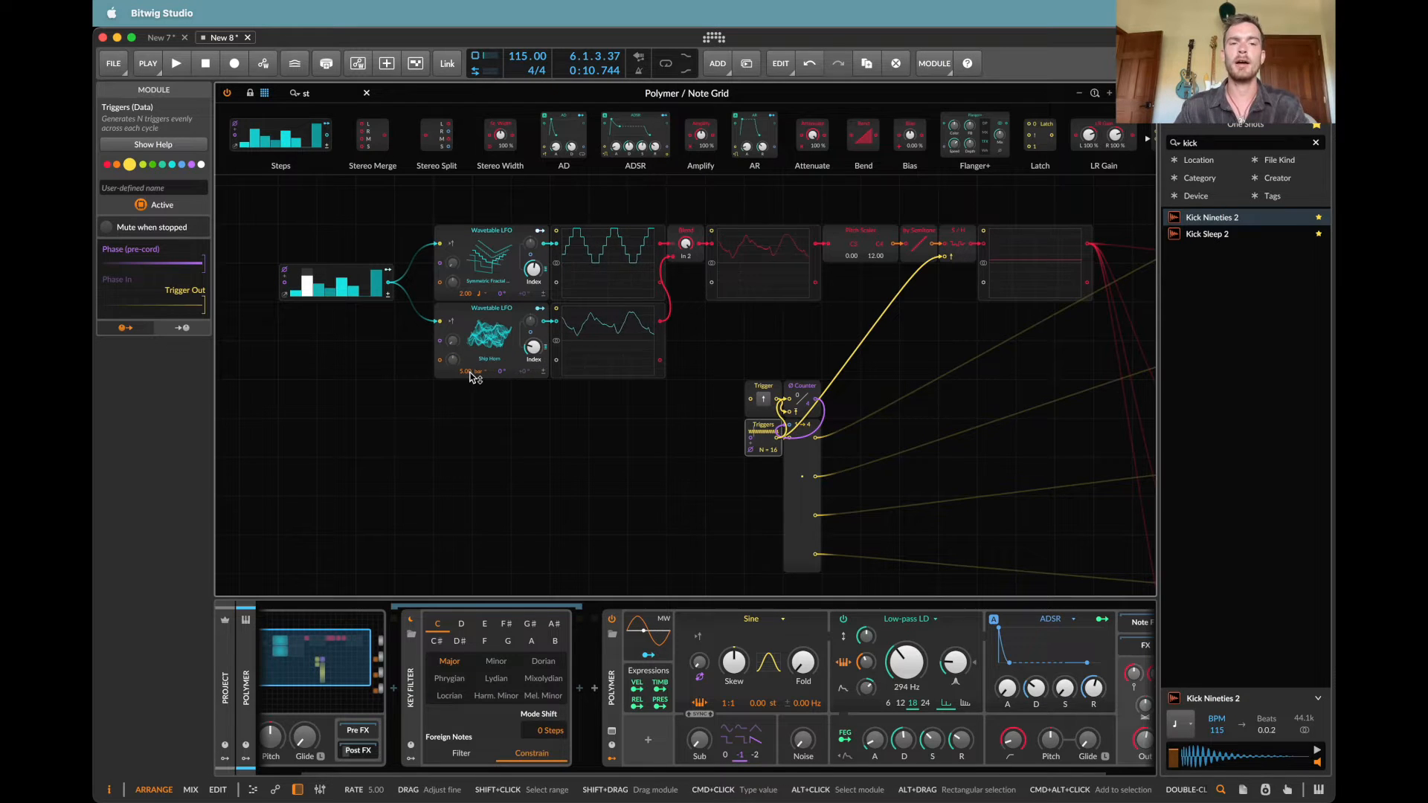
drag(364, 223, 361, 369)
key(alt+a)
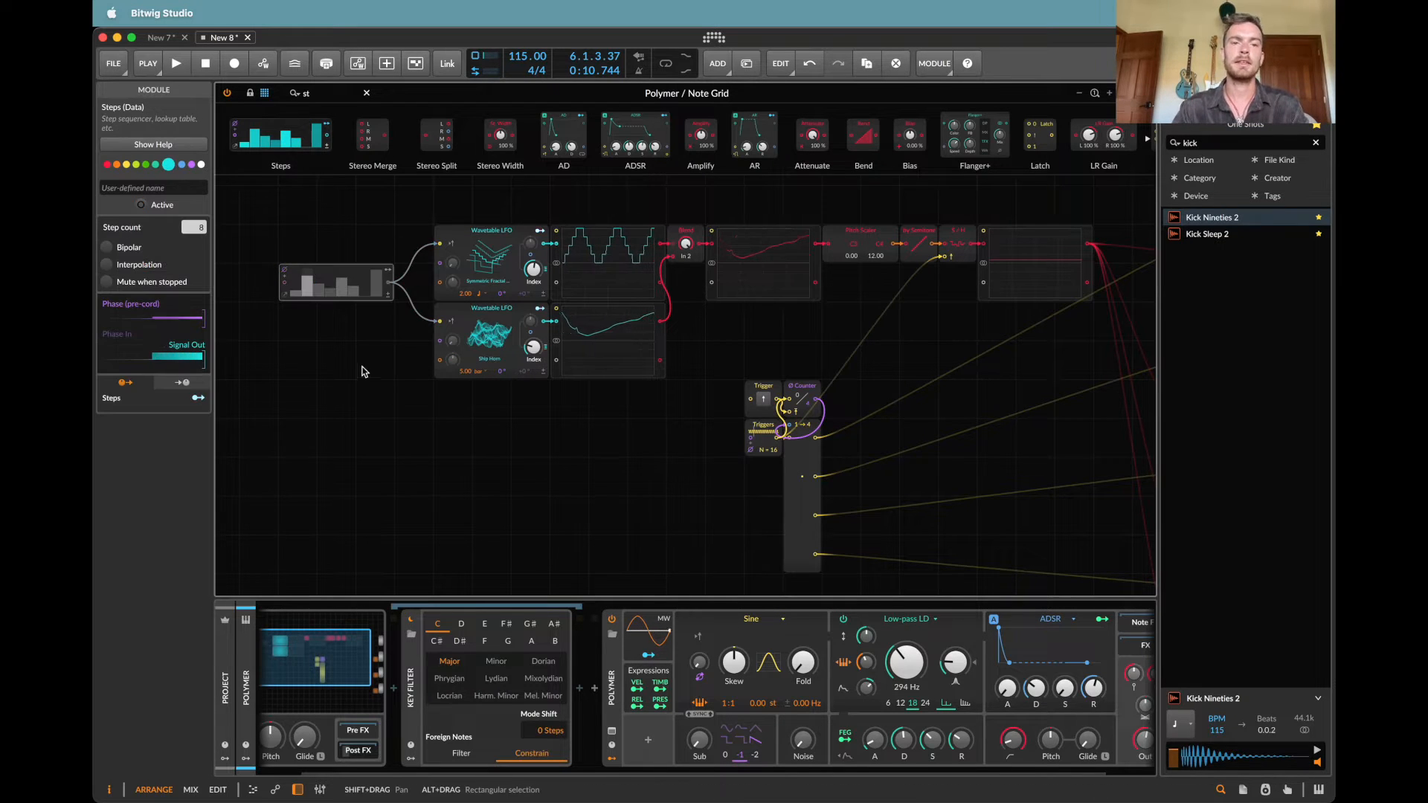
Step: Set the first Wavetable LFO's rate to 17 and play the patch briefly to audition it
super+click(466, 294)
text(17)
key(Return)
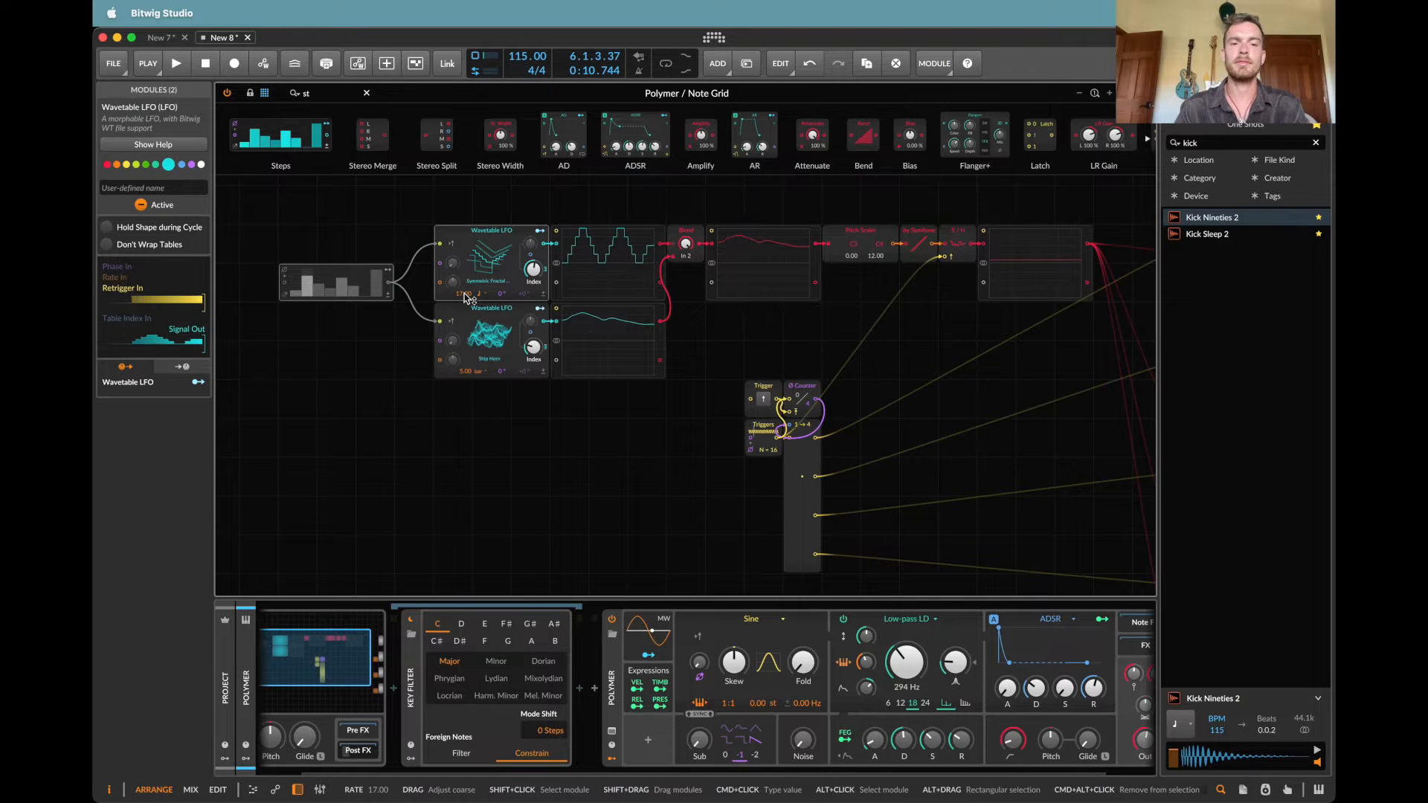
key(space)
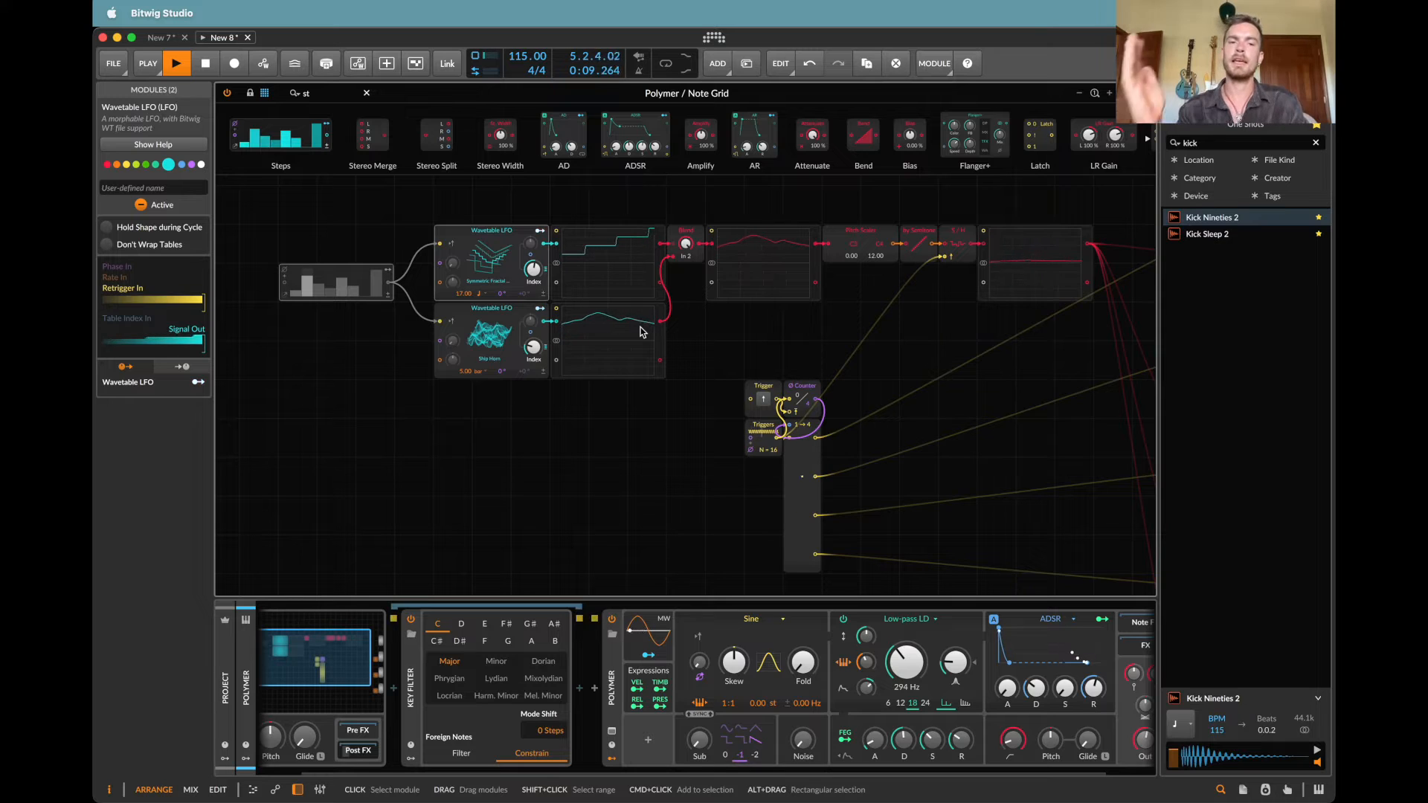
key(space)
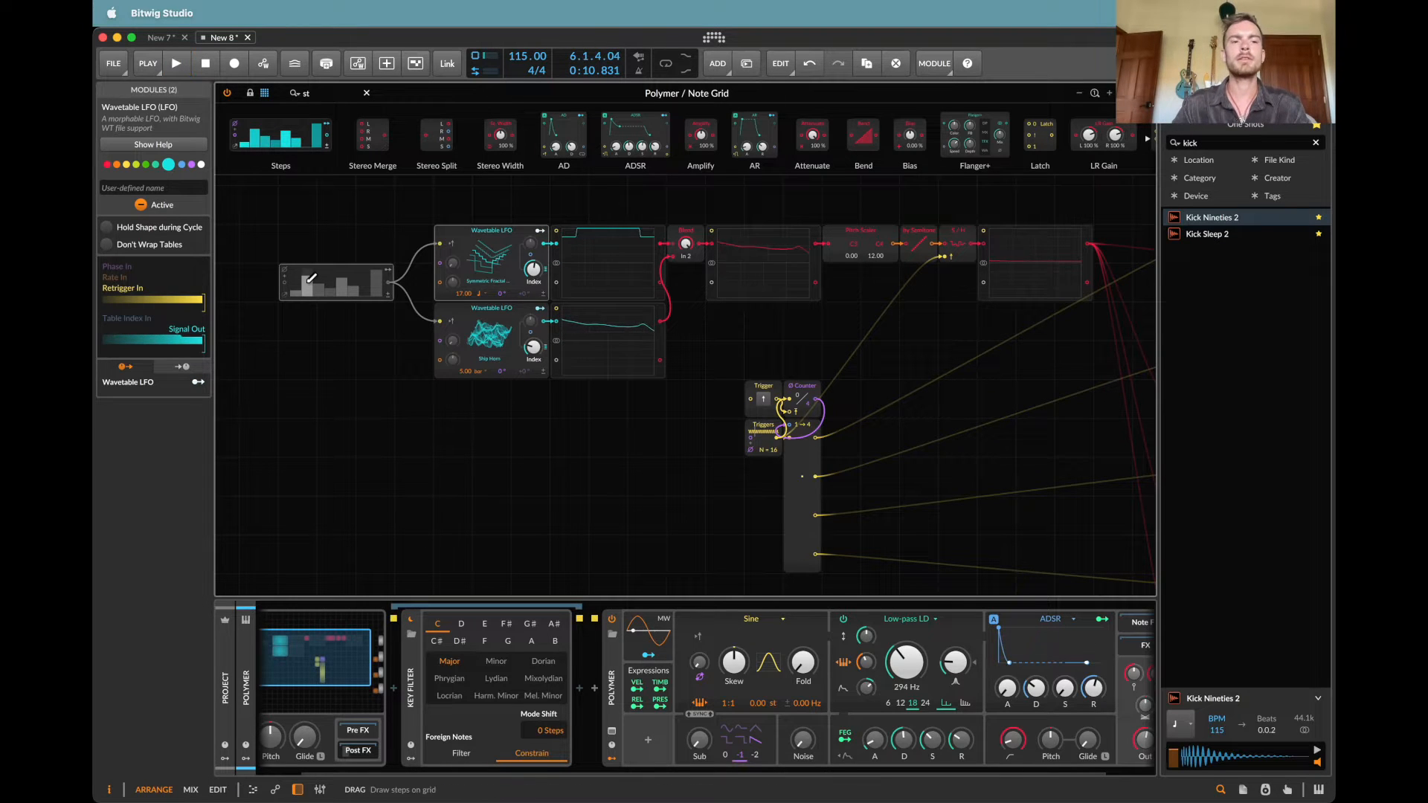
Step: Redraw the Steps pattern with only the first step at full height, and reactivate Steps with both Wavetable LFOs active
drag(296, 272, 480, 382)
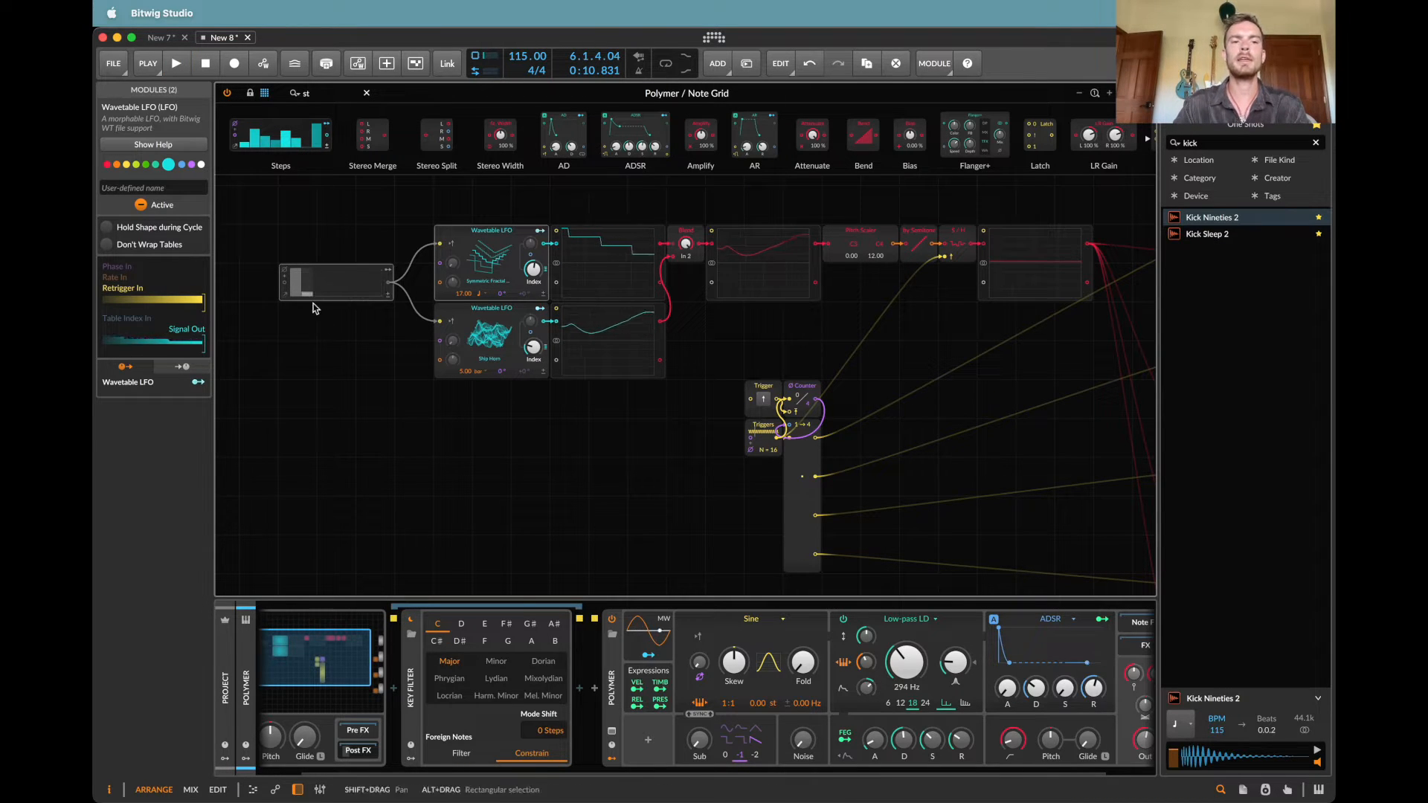
drag(308, 289, 312, 361)
key(alt+a)
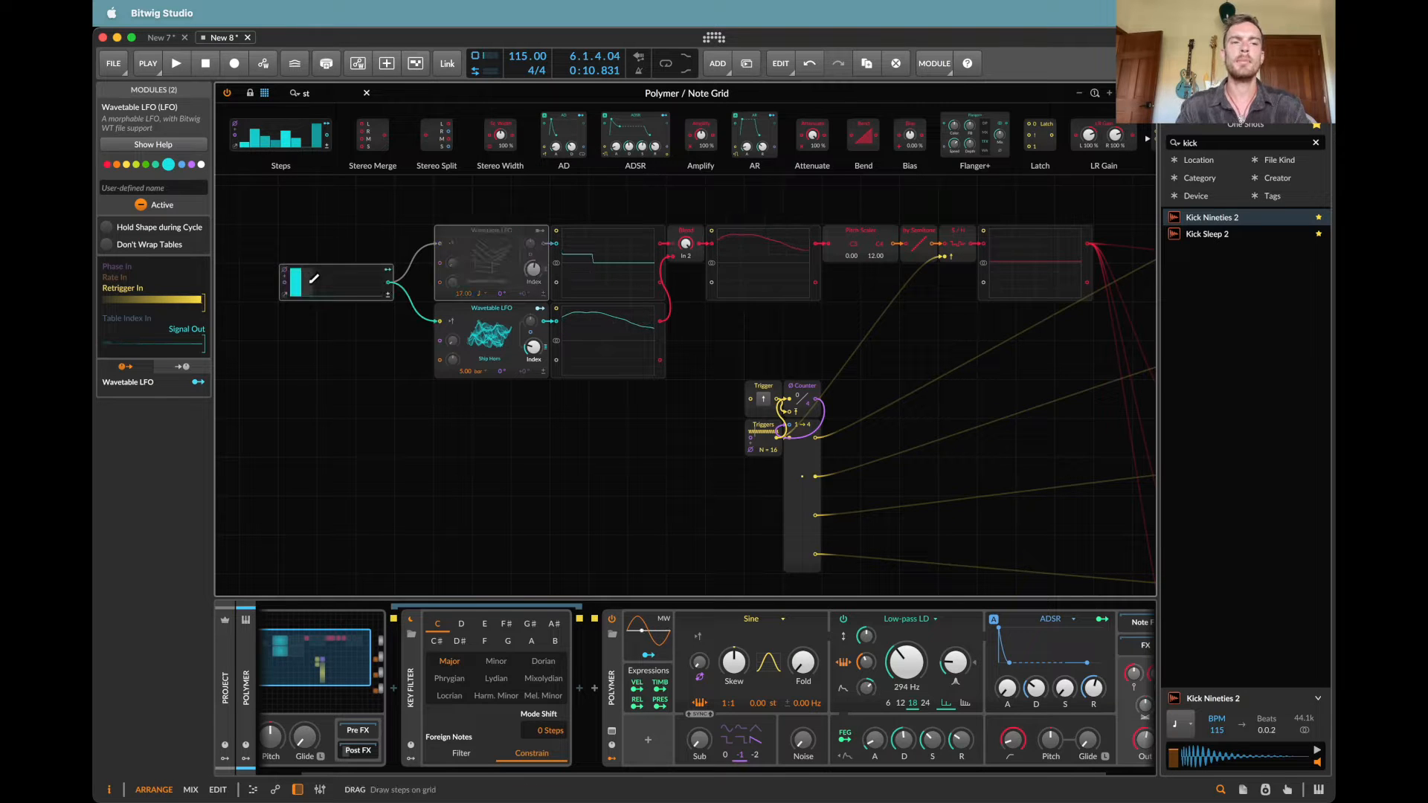
drag(283, 293, 300, 259)
key(super+z)
drag(476, 190, 489, 237)
key(alt+a)
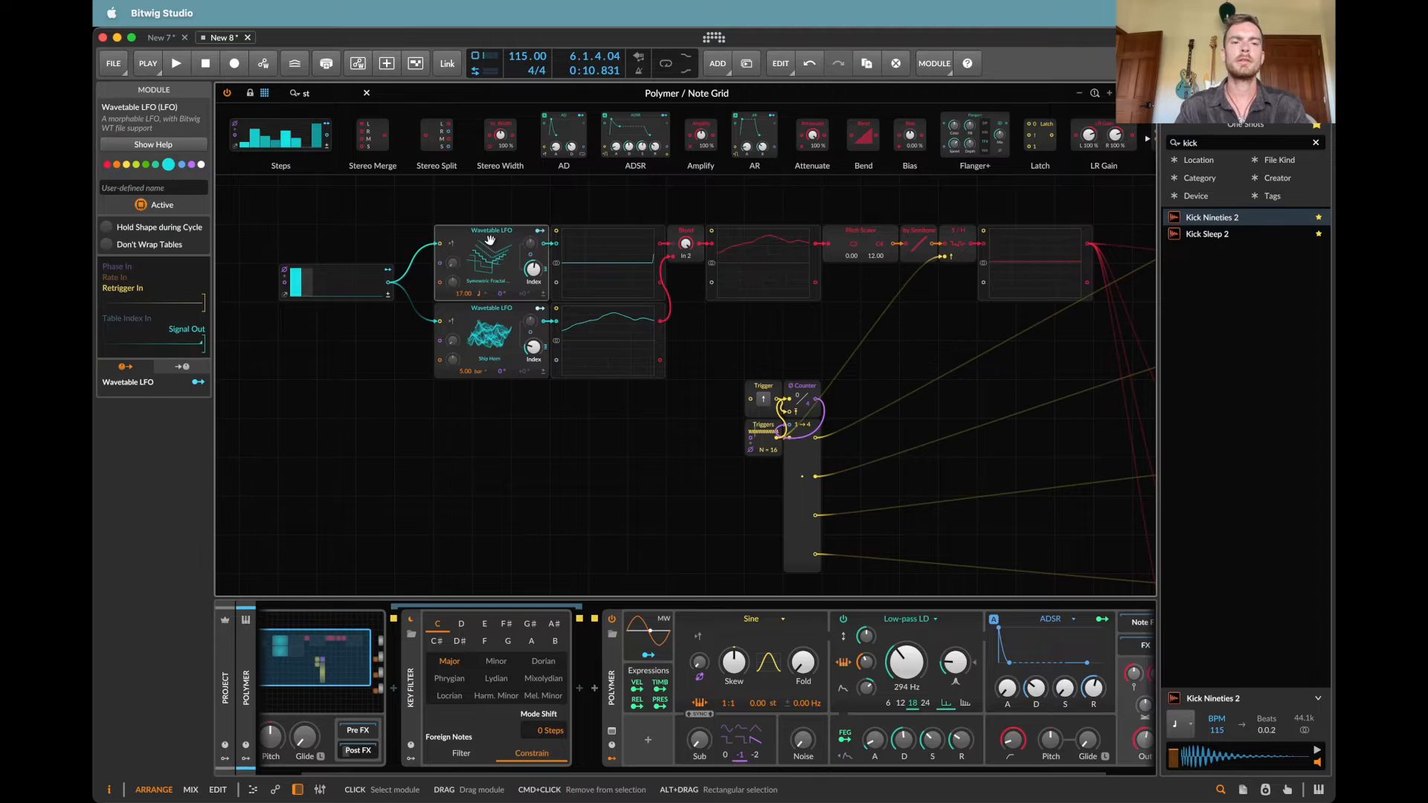
Step: With the patch playing, set the second Wavetable LFO's rate to 2 bars and the first one's to 4
key(space)
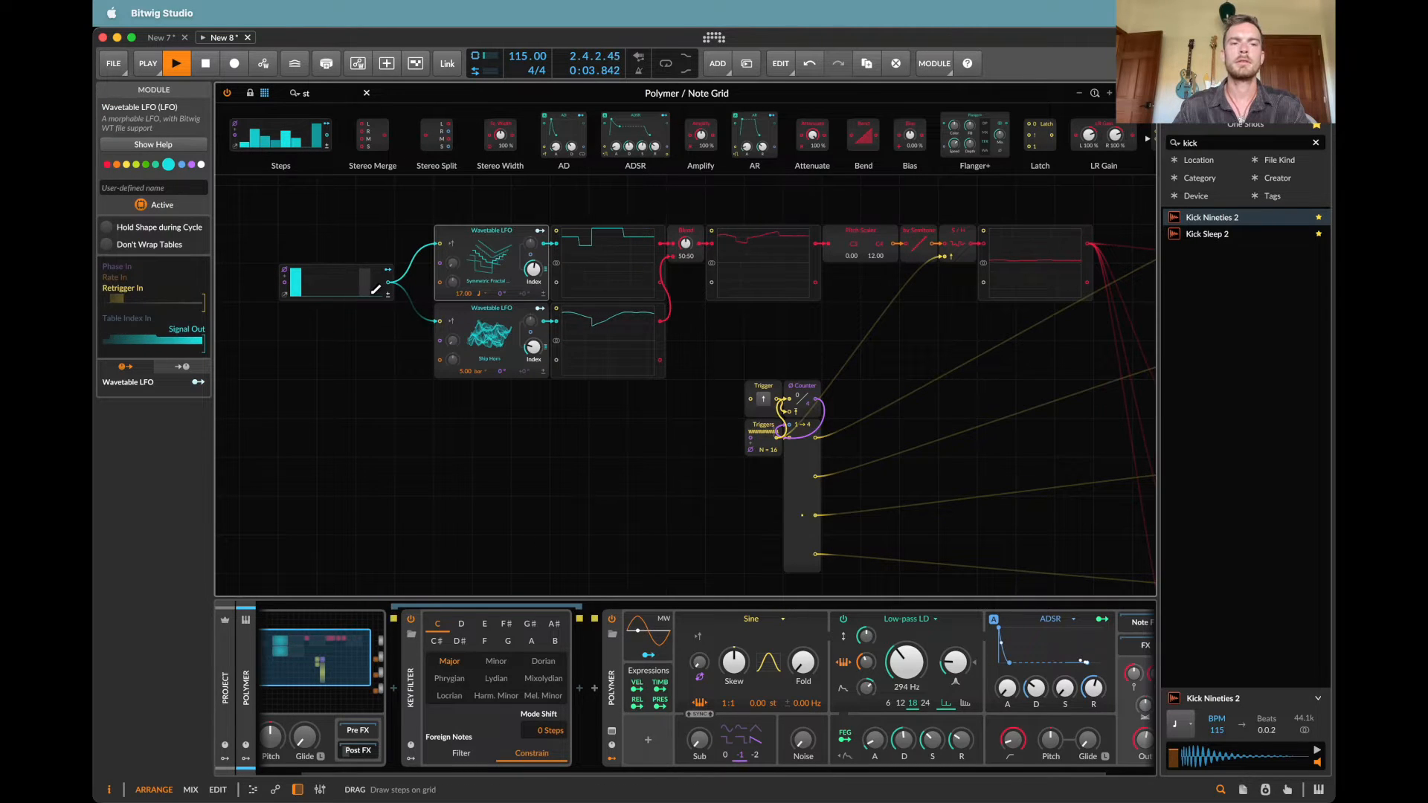
double_click(466, 371)
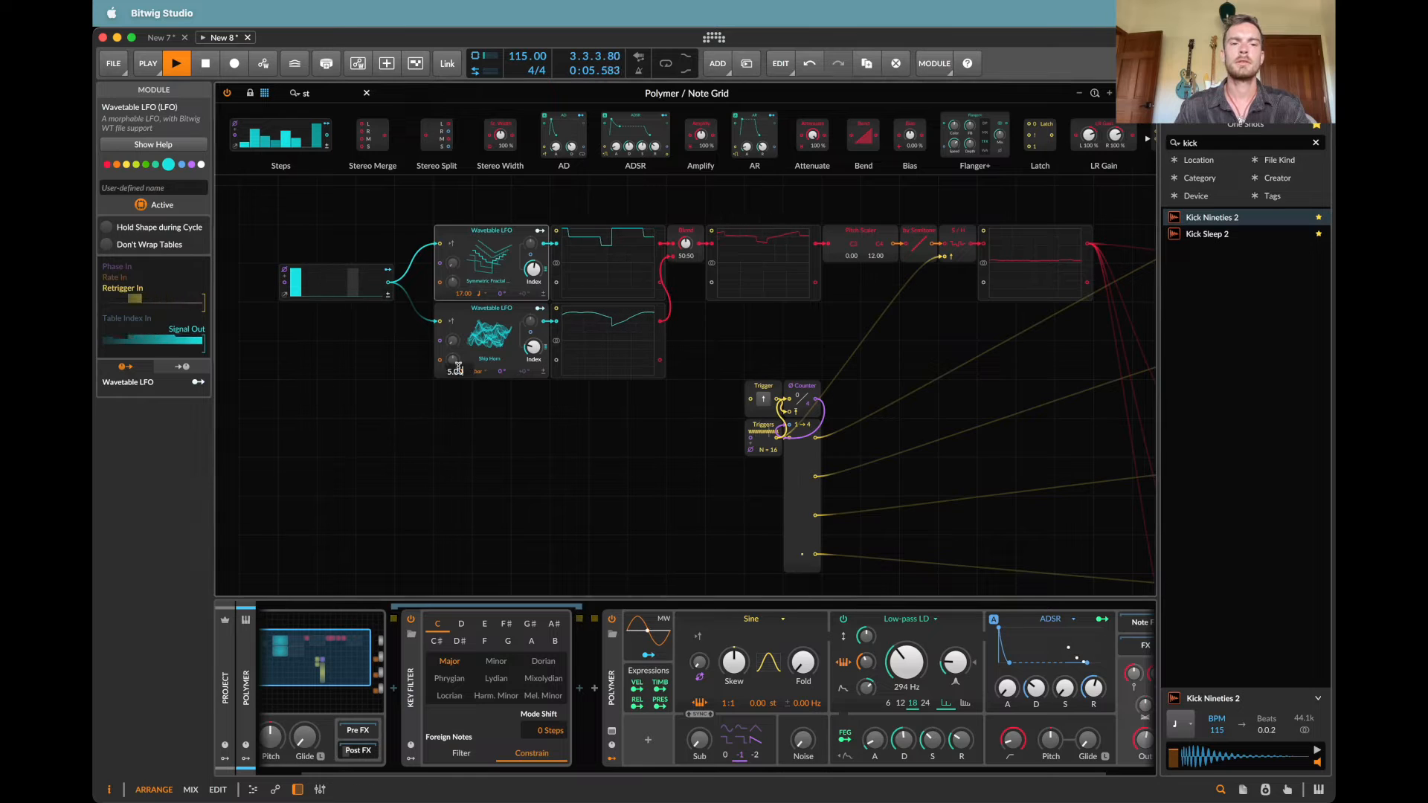
text(2)
key(Return)
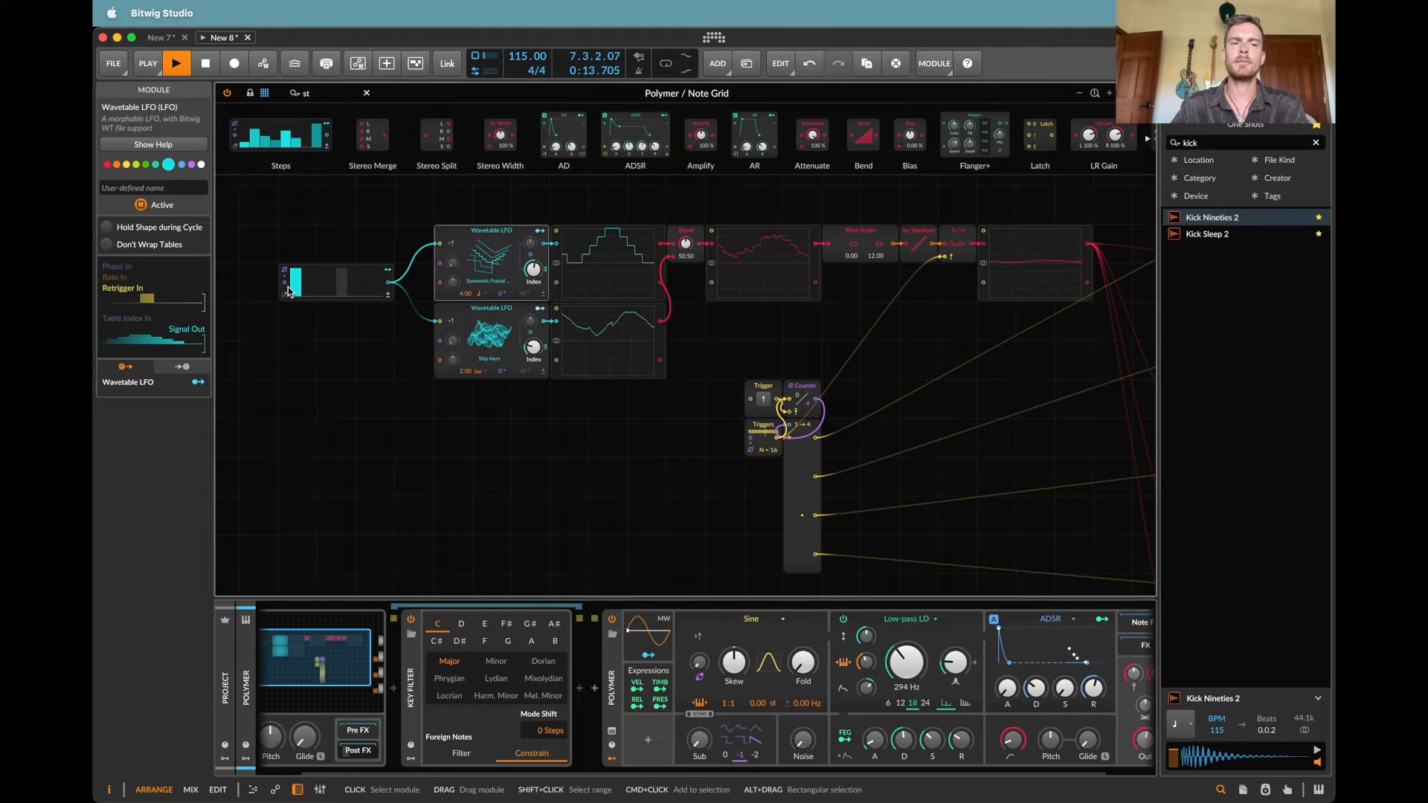
Step: Move the Steps module up level with the first Wavetable LFO's retrigger input, and stop playback
drag(315, 267, 314, 243)
scroll(389, 272, left, 2)
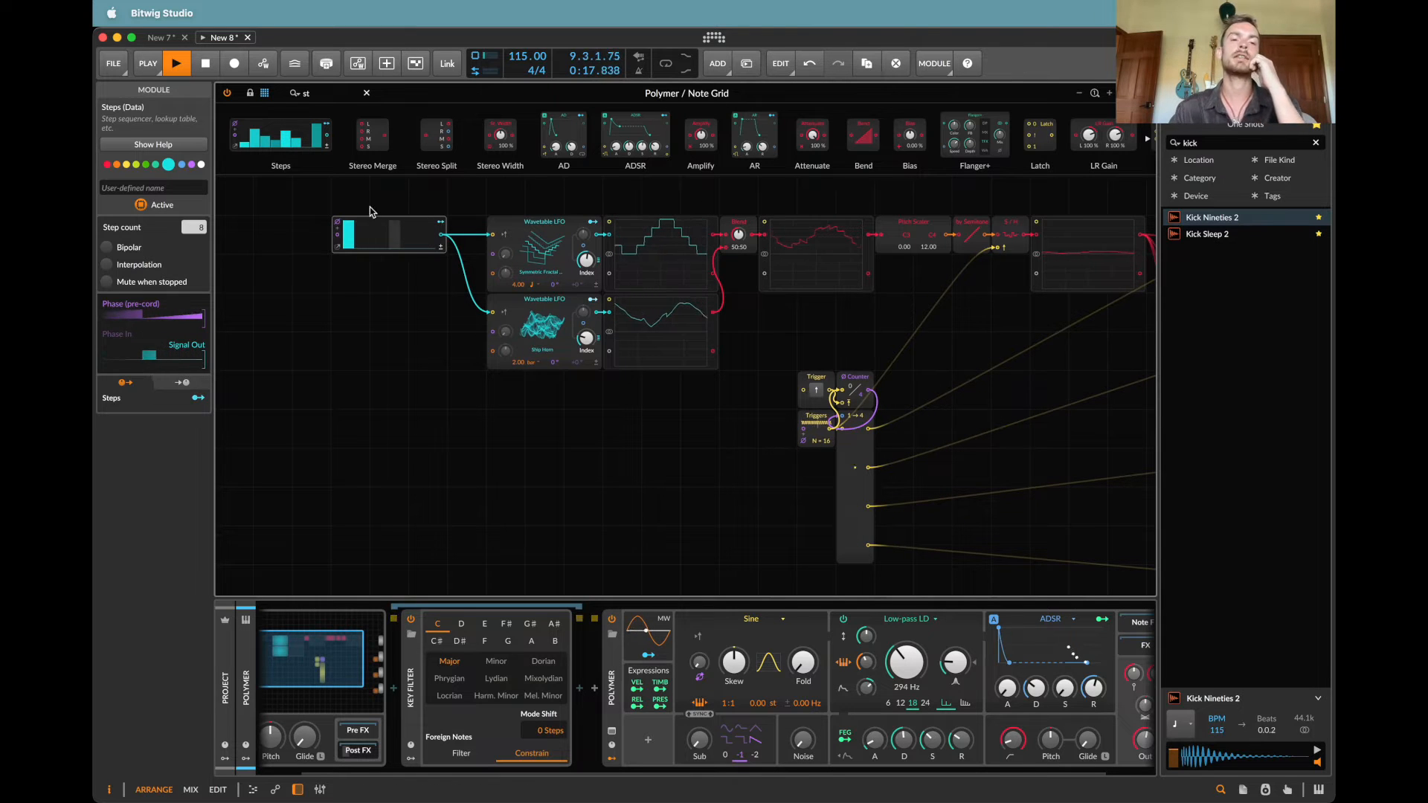
key(space)
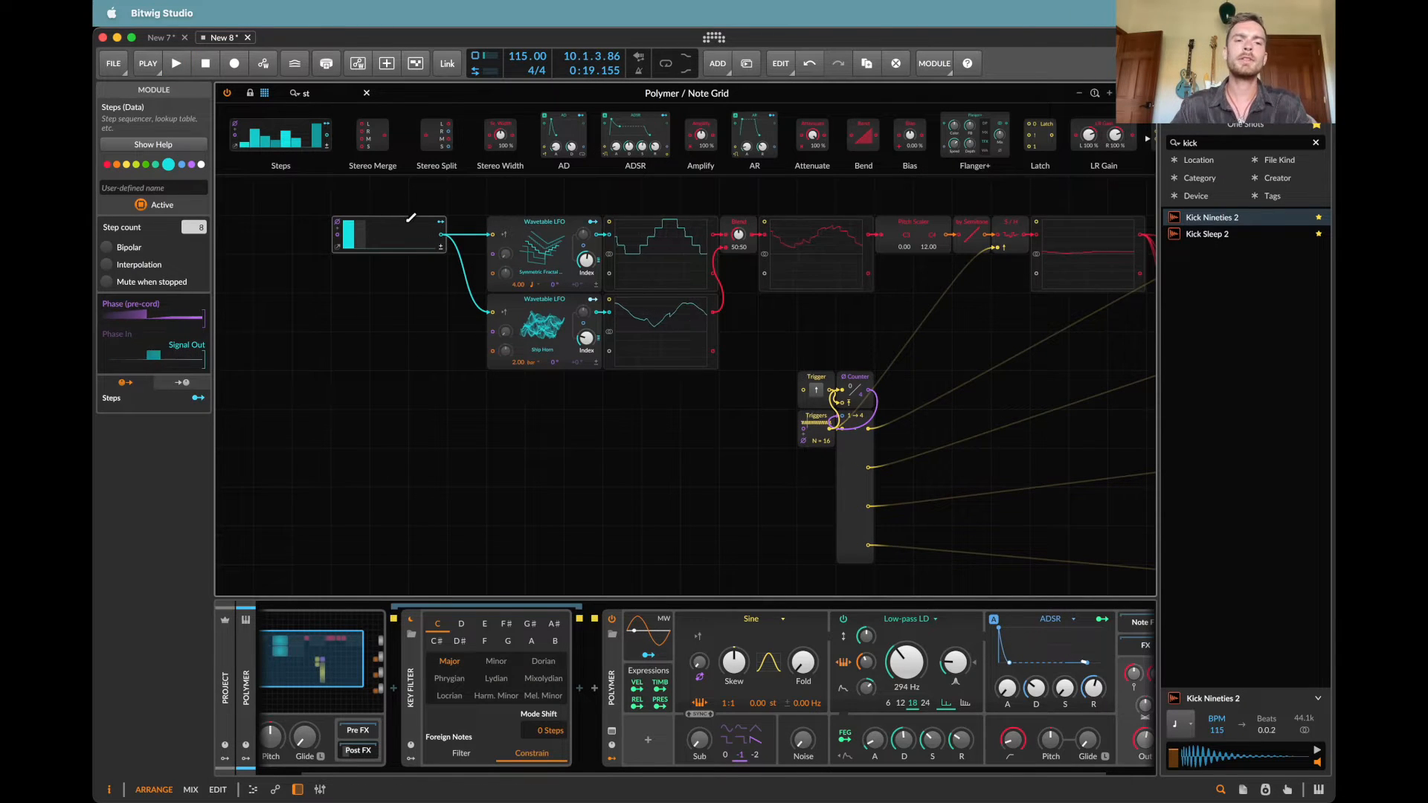
Step: Build a chain of Phase In, Phase Scaler and Phase Reset modules ahead of the Steps module
scroll(376, 245, left, 3)
scroll(375, 245, up, 2)
click(327, 95)
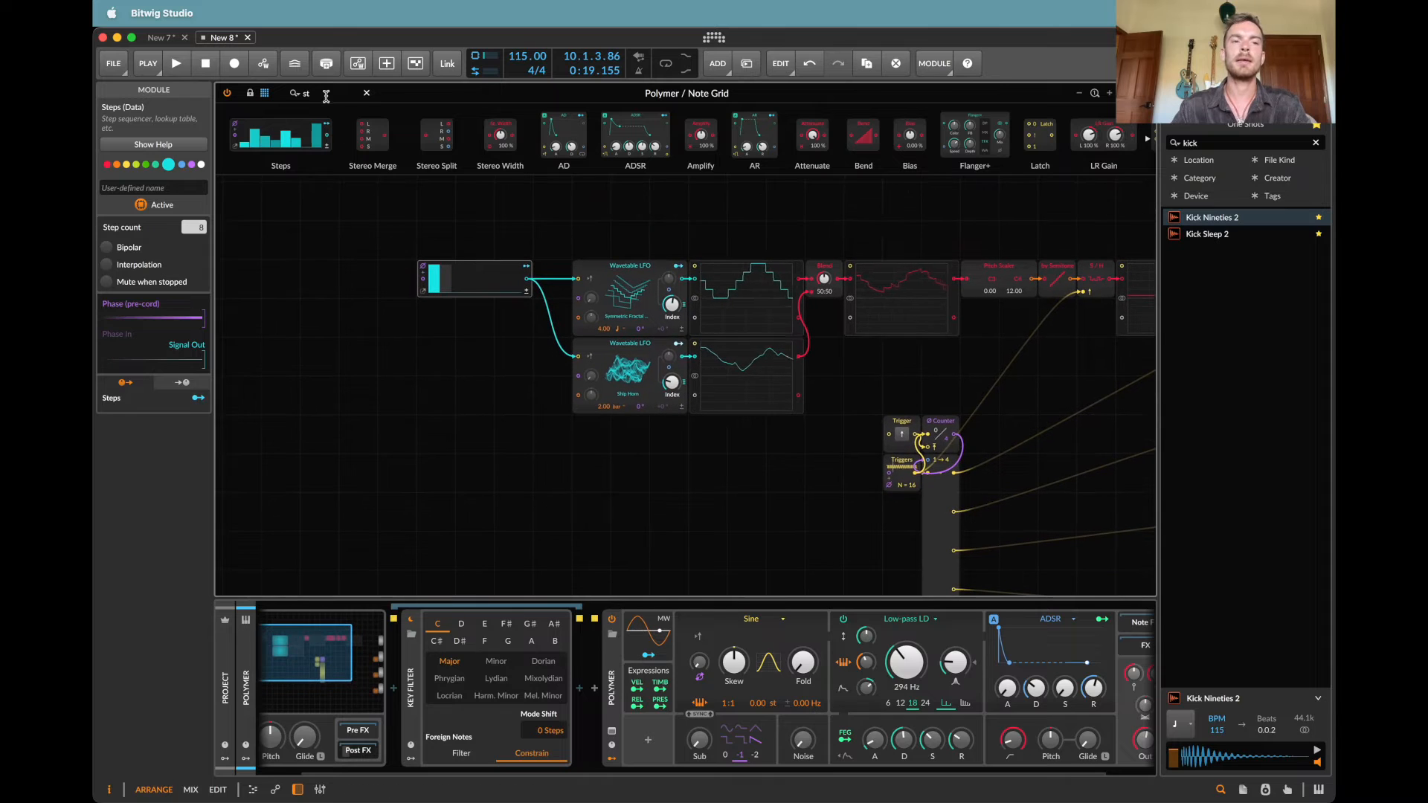
text(phas)
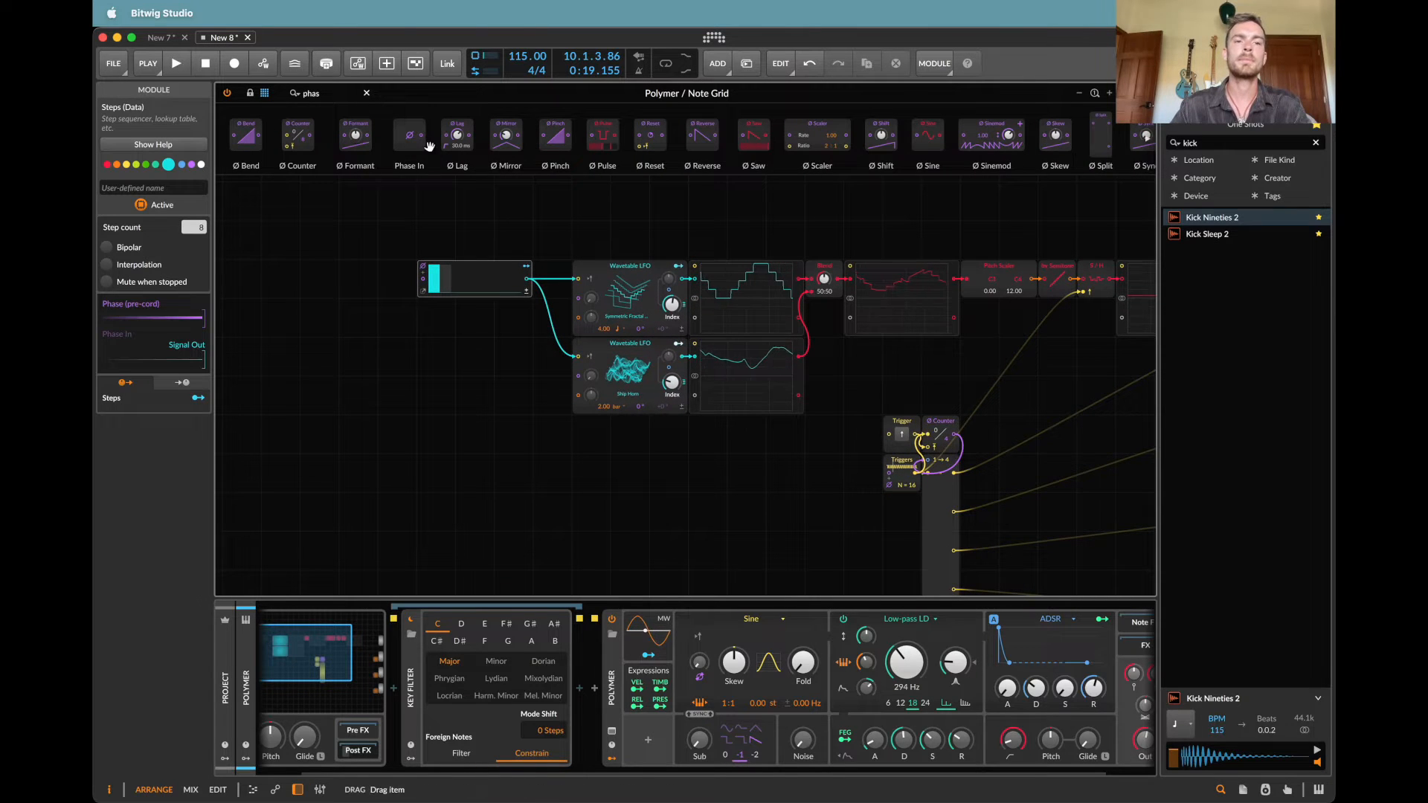
drag(409, 134, 242, 279)
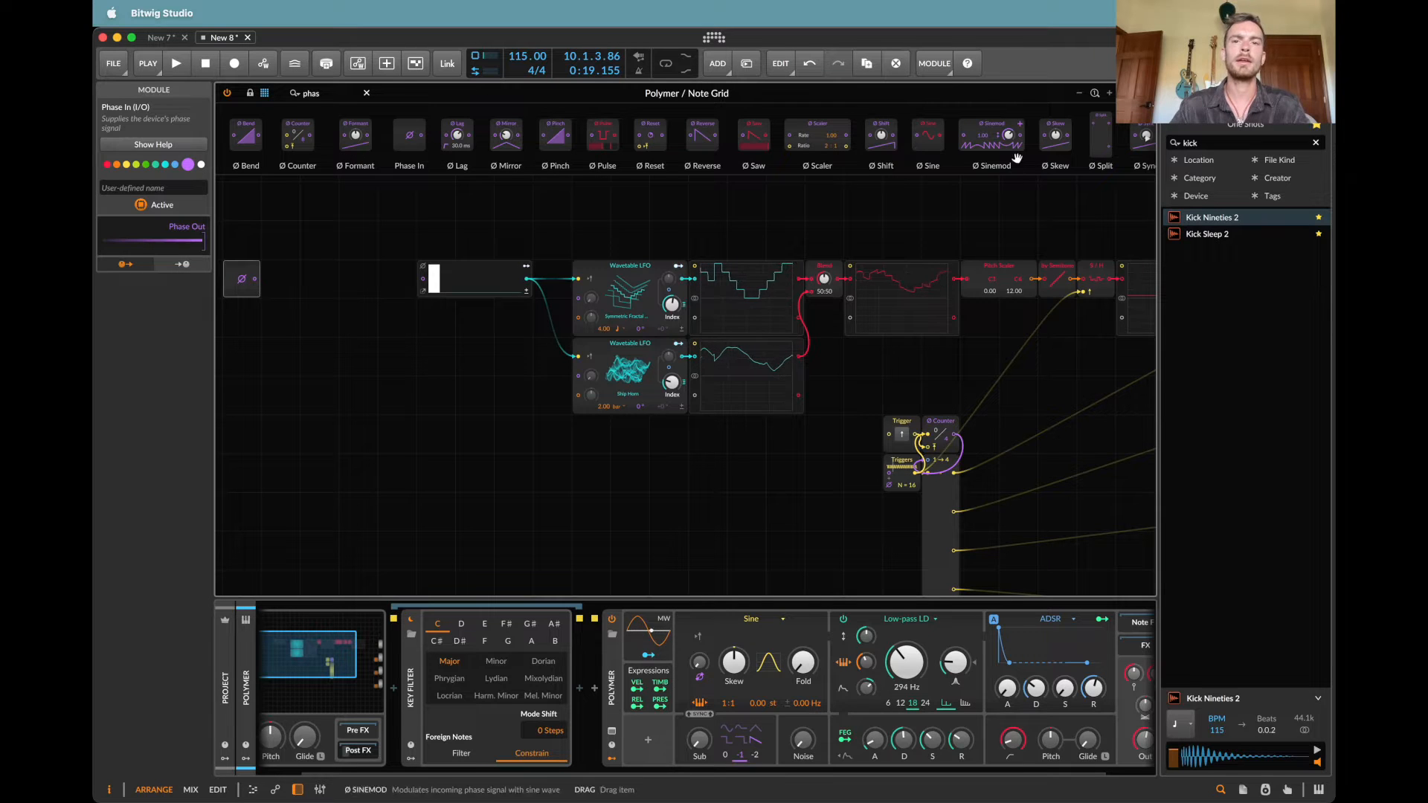
drag(818, 135, 257, 280)
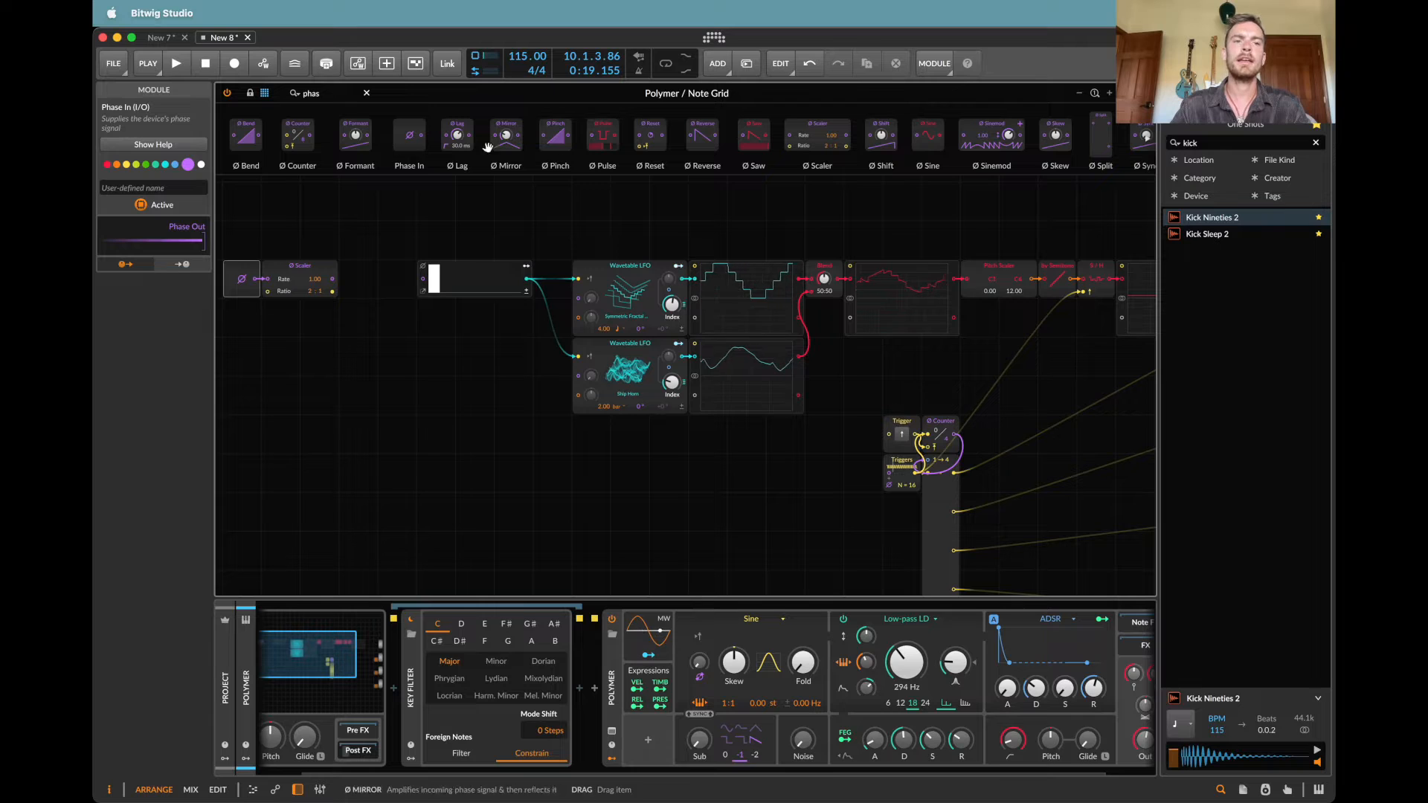
text(res)
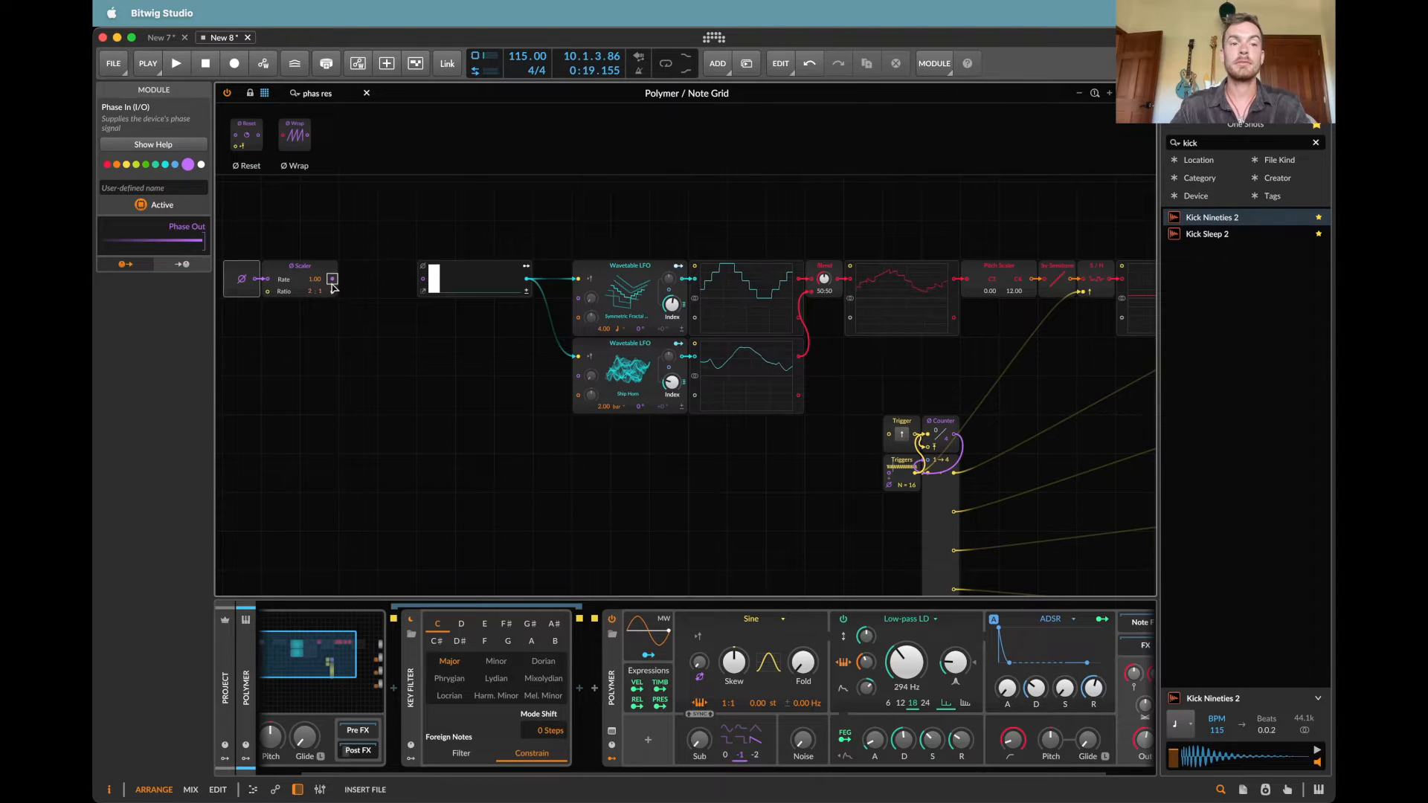
key(Return)
Step: Add a Transport Playing module to trigger the Phase Reset, and connect the Reset output to the Steps phase input
triple_click(327, 96)
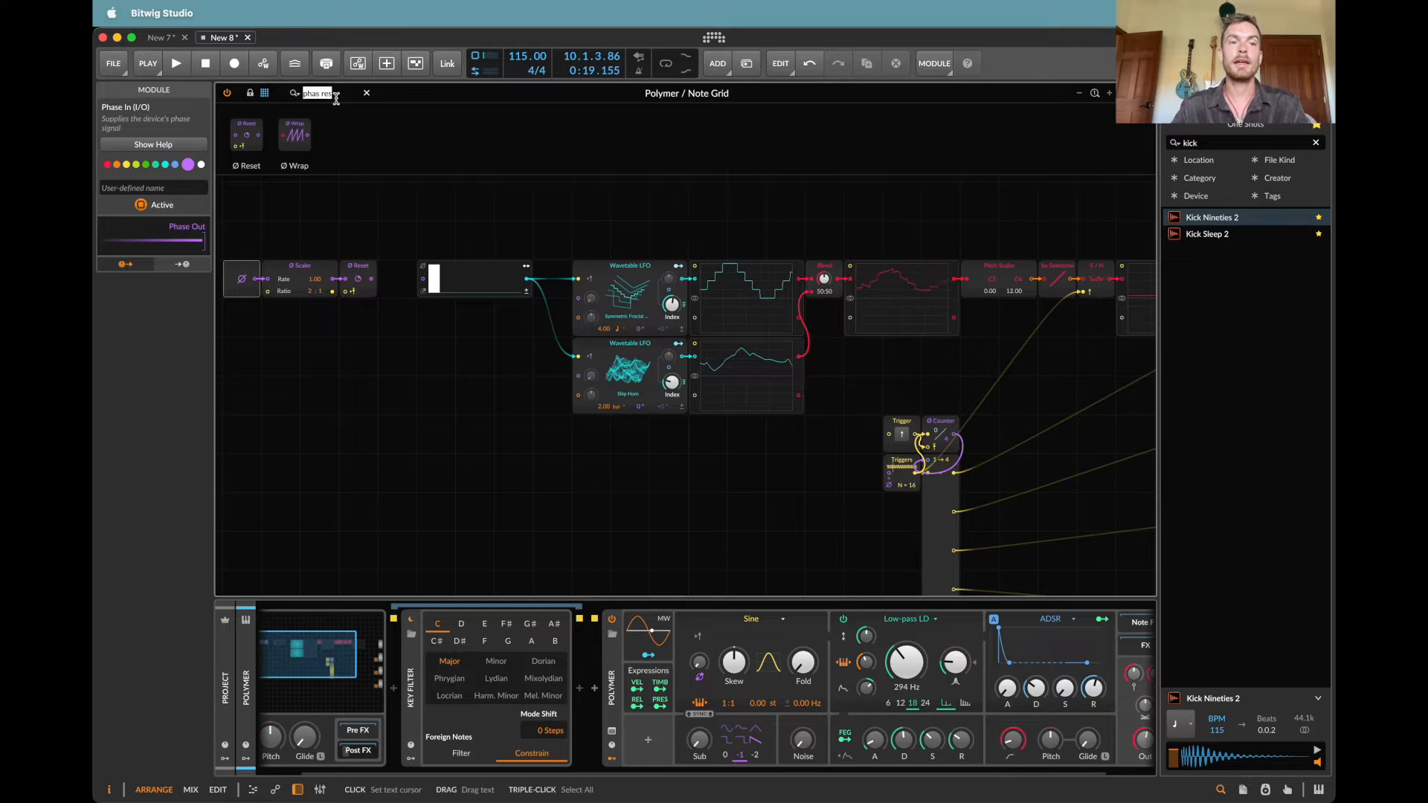
text(tr)
drag(313, 136, 347, 292)
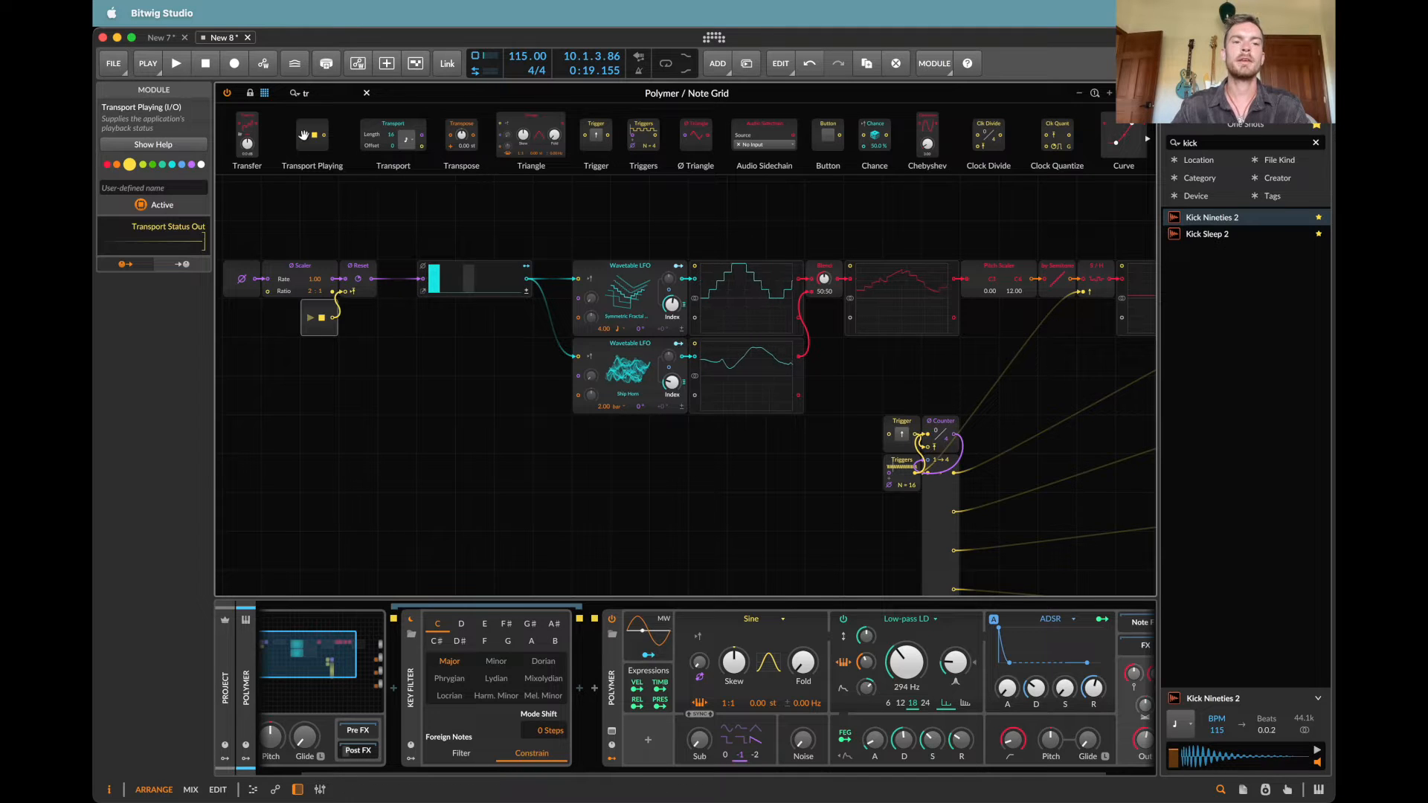
Step: Set the Phase Scaler's ratio to 1:2 and audition the patch before and after the change
click(513, 258)
key(space)
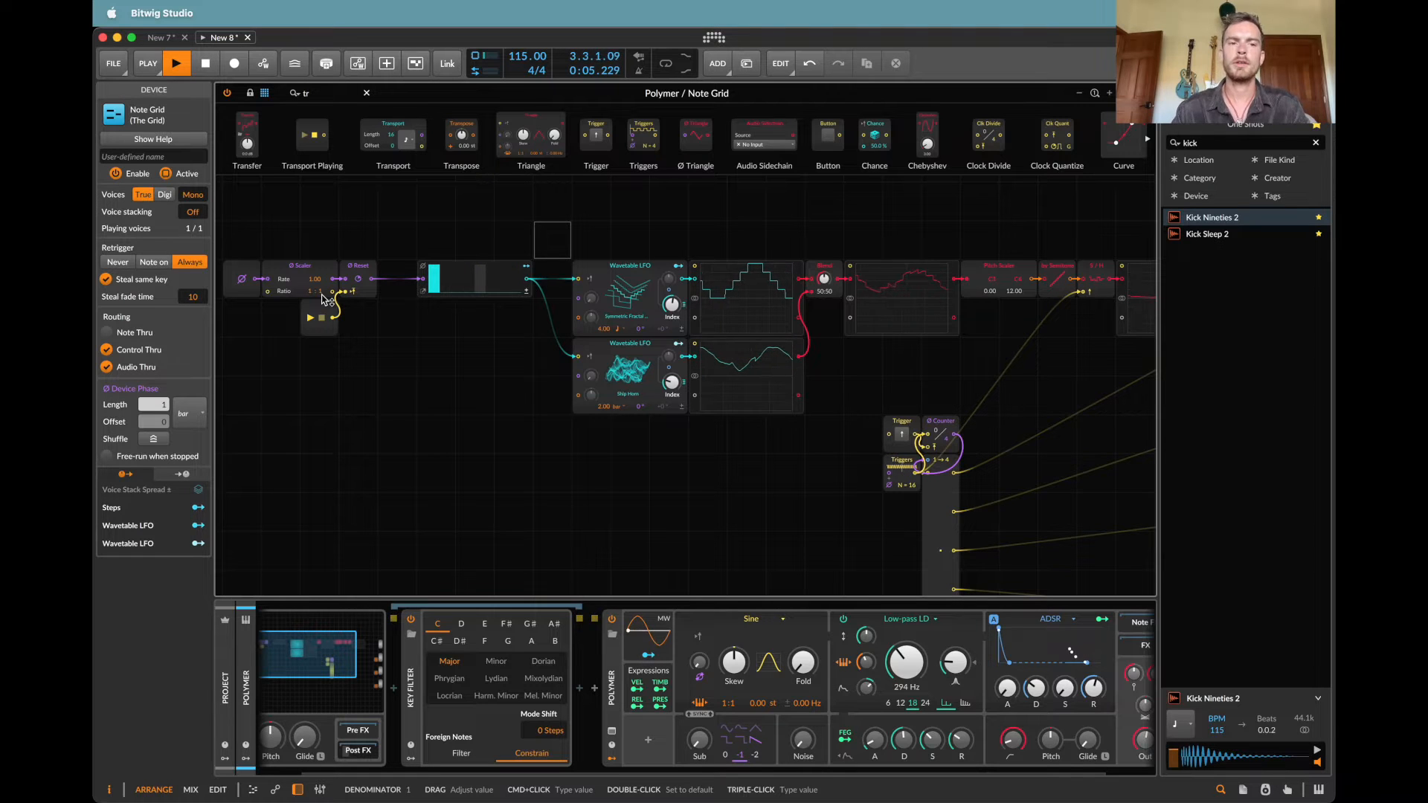
drag(323, 295, 323, 286)
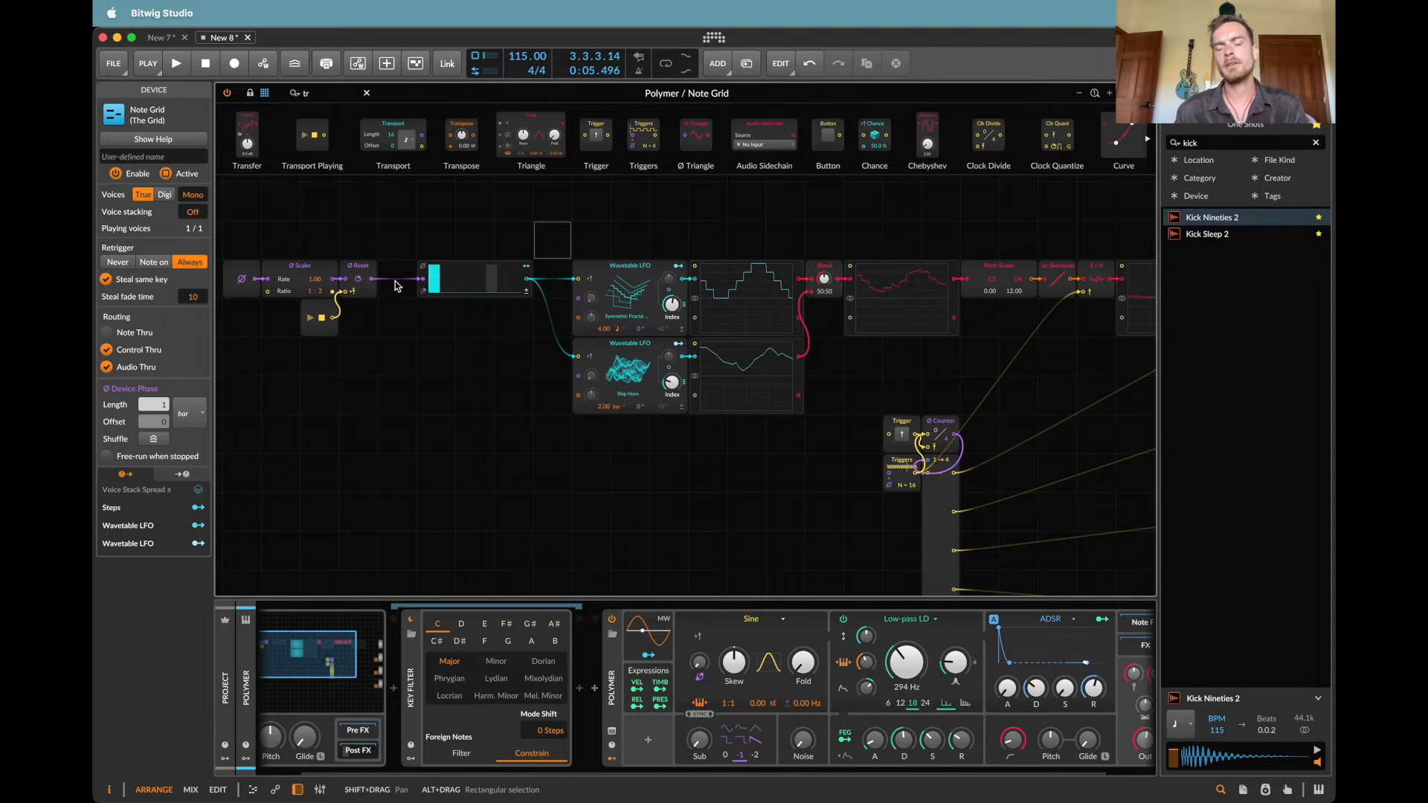
key(space)
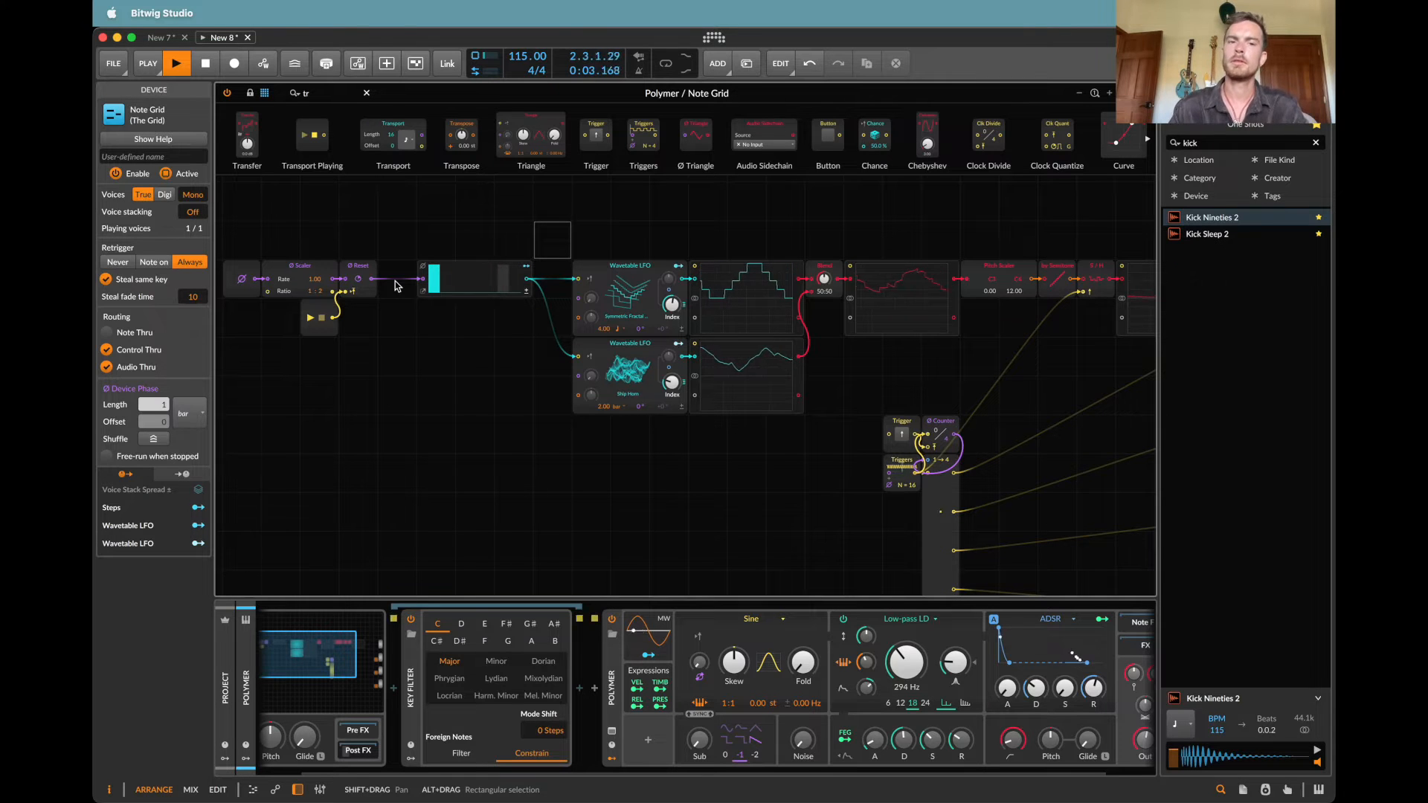
scroll(395, 285, down, 3)
scroll(395, 285, right, 3)
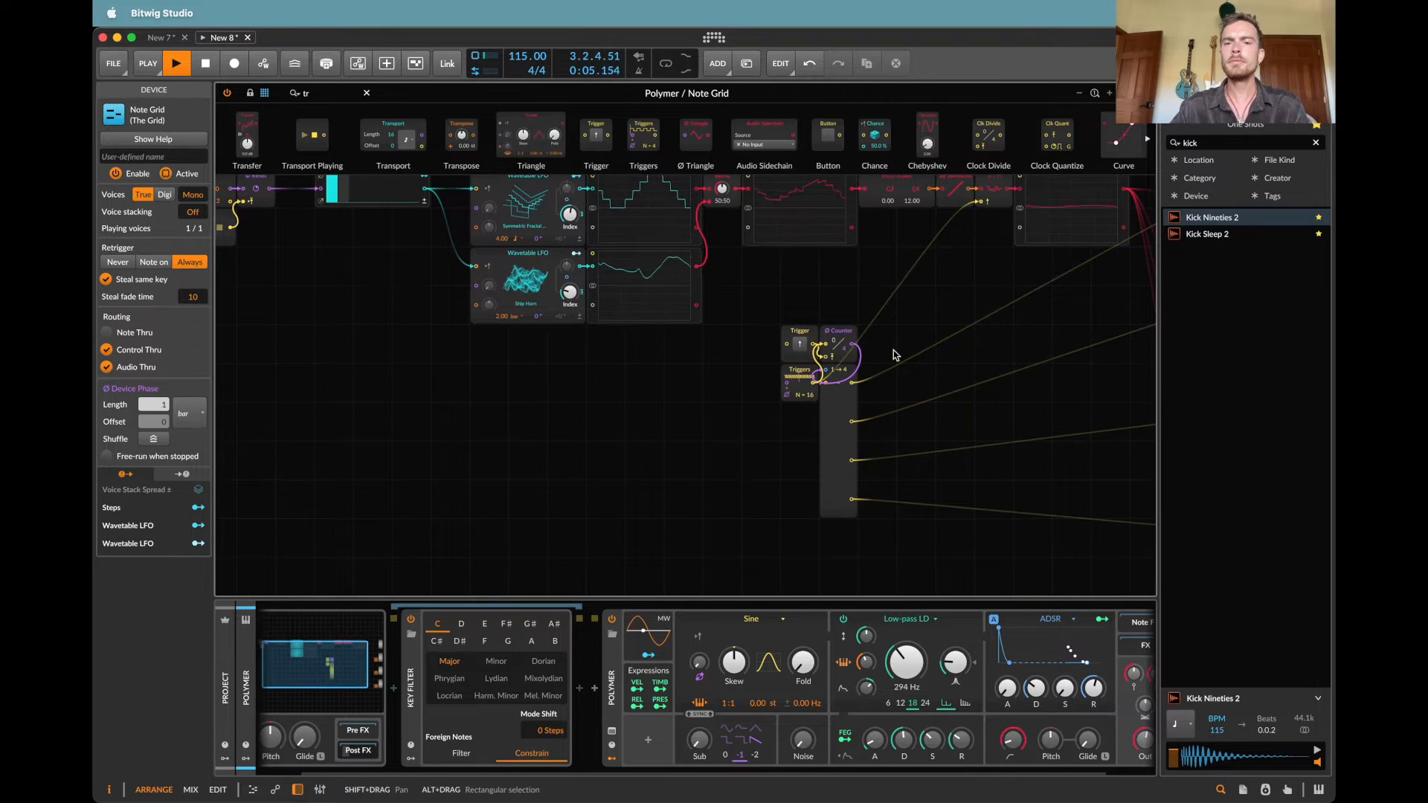
key(space)
Step: Move the 16-step Triggers module diagonally away from the Counter and place a duplicate of it directly above
drag(810, 395, 781, 435)
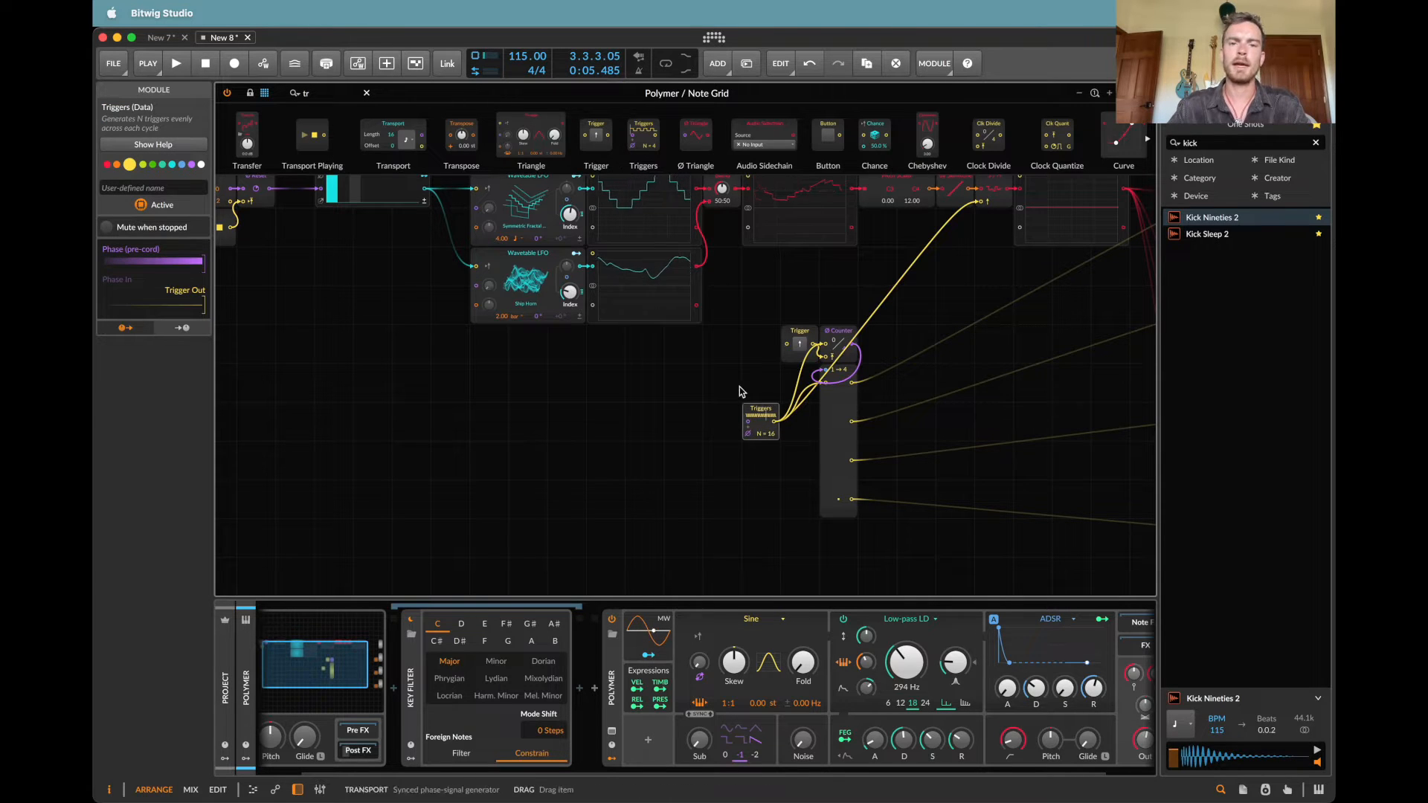
click(763, 463)
drag(761, 427, 774, 386)
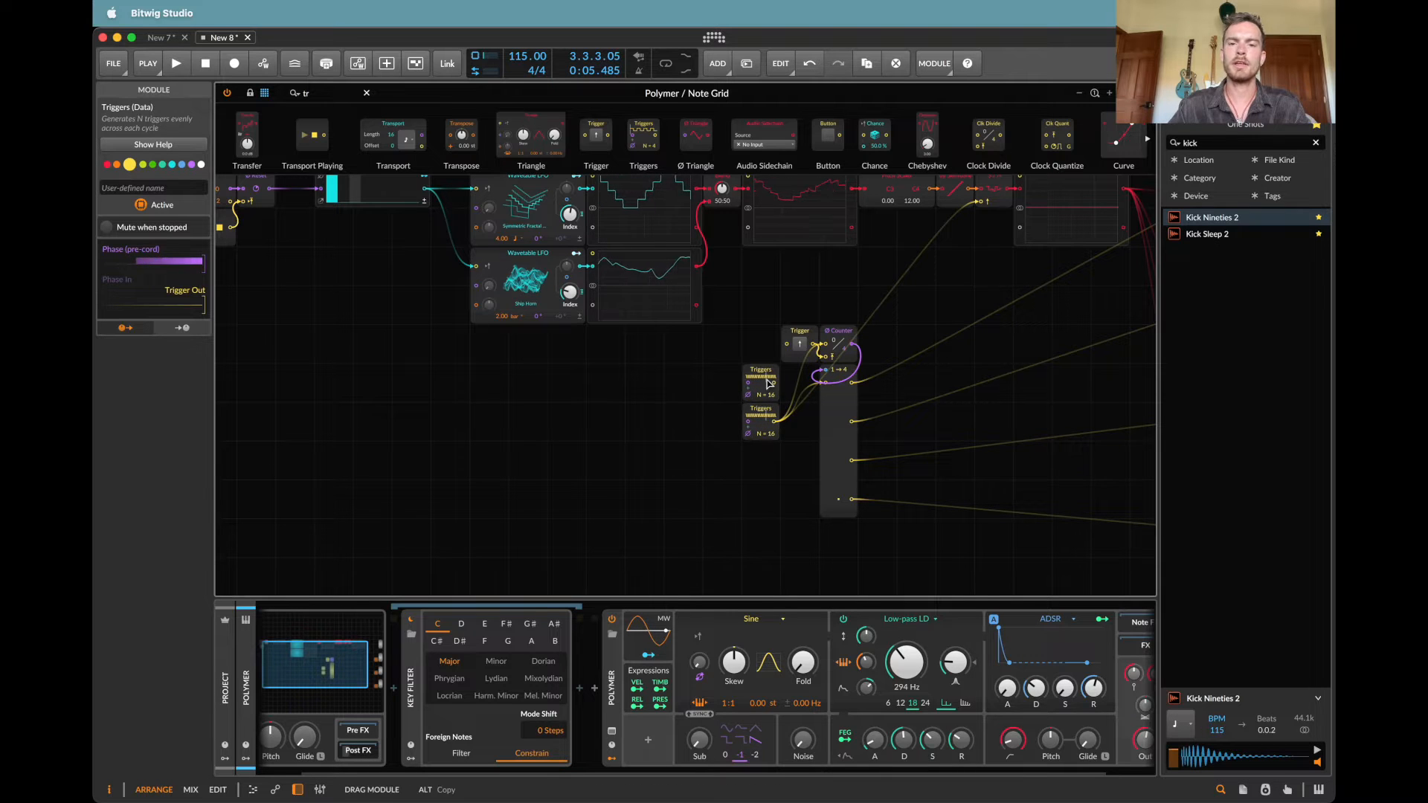
Step: Insert a Clock Quantize module after the upper Triggers module, and try wiring its output to the splitter
key(BackSpace)
key(BackSpace)
text(clock)
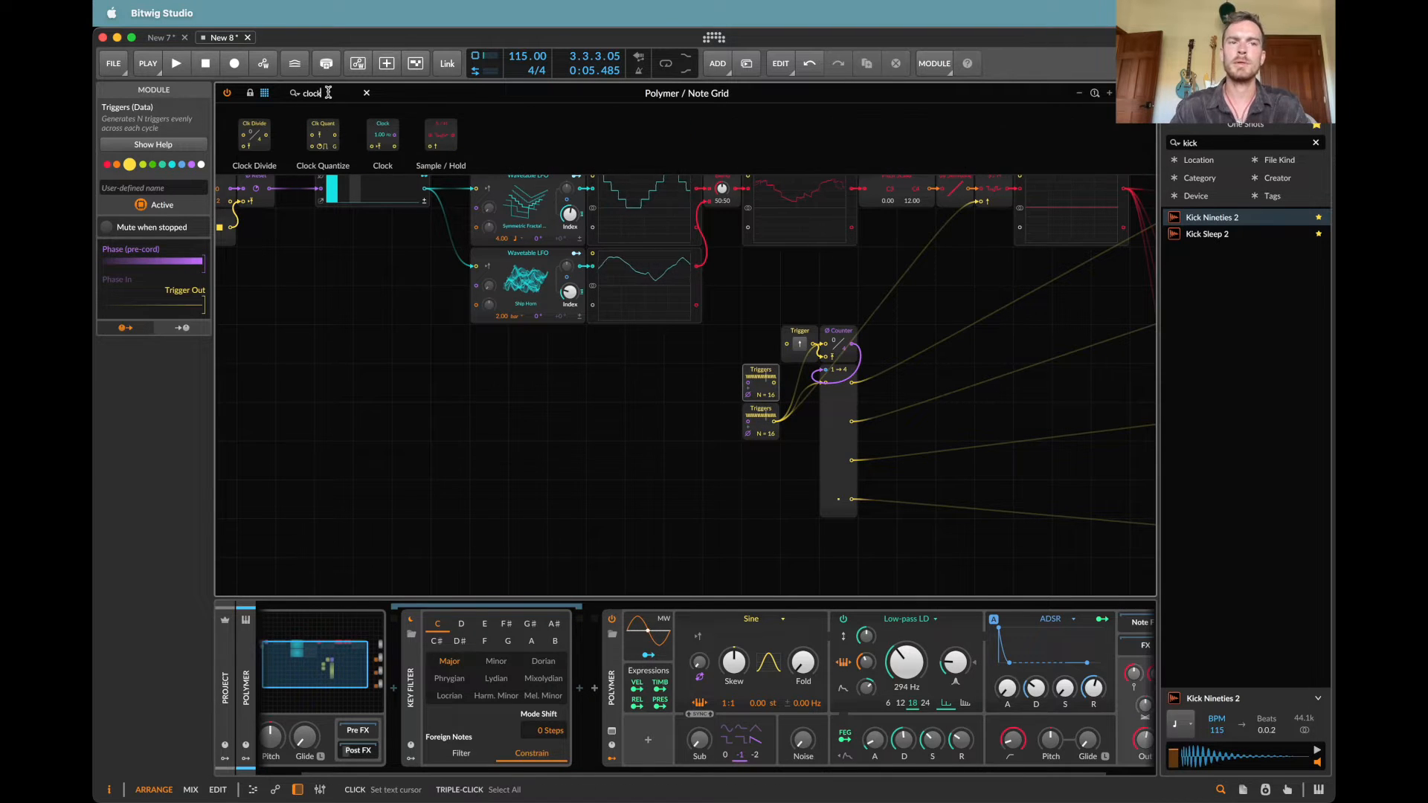
drag(323, 136, 793, 372)
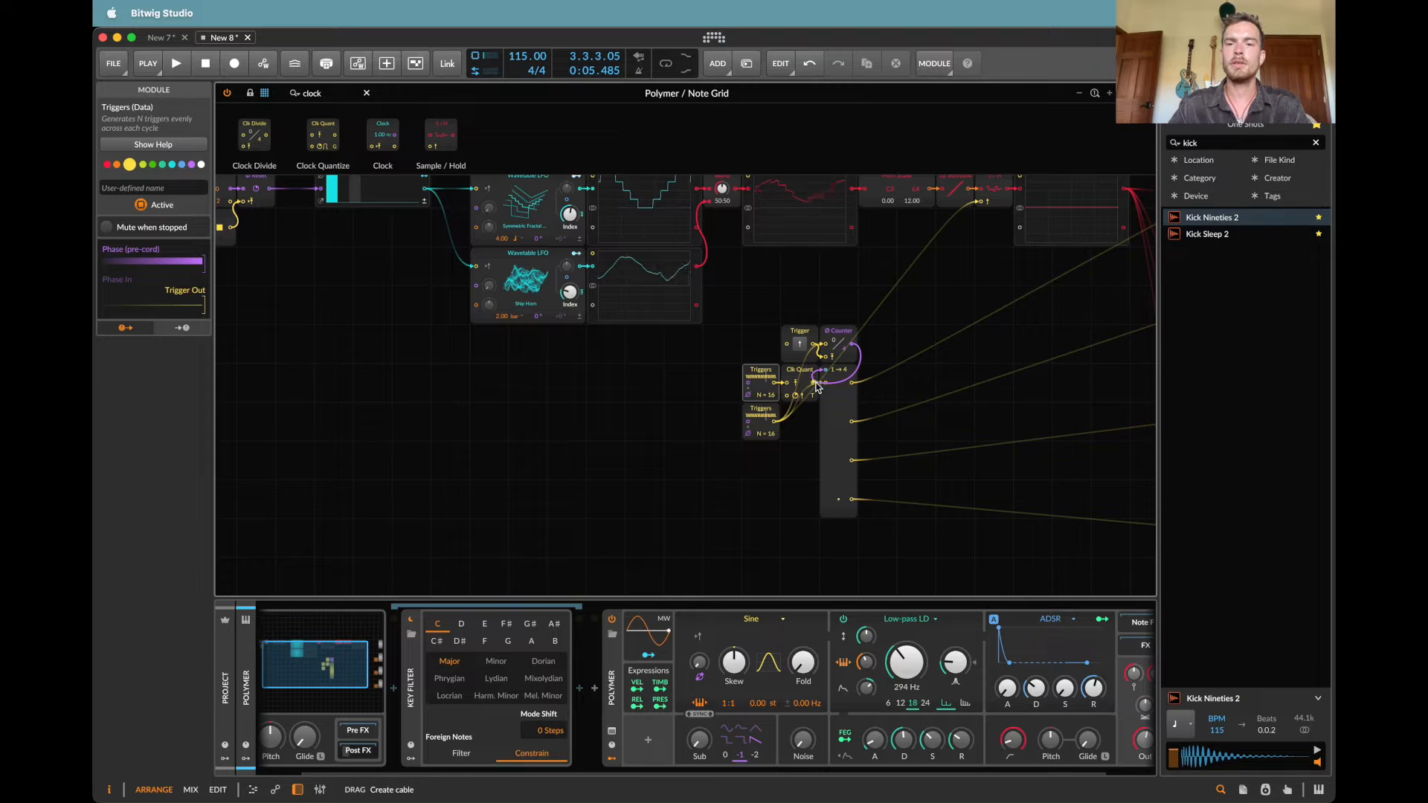
drag(814, 389, 825, 384)
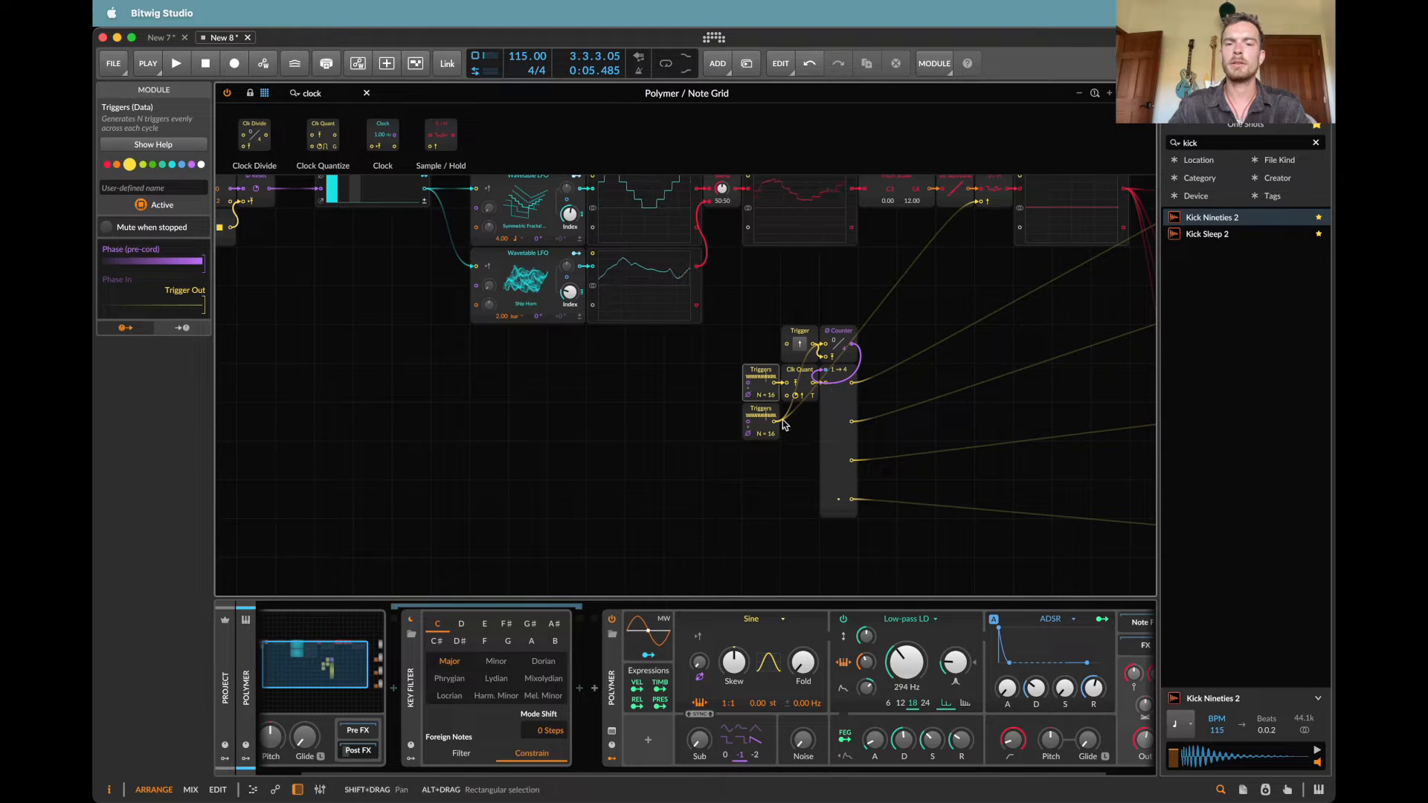
key(super+z)
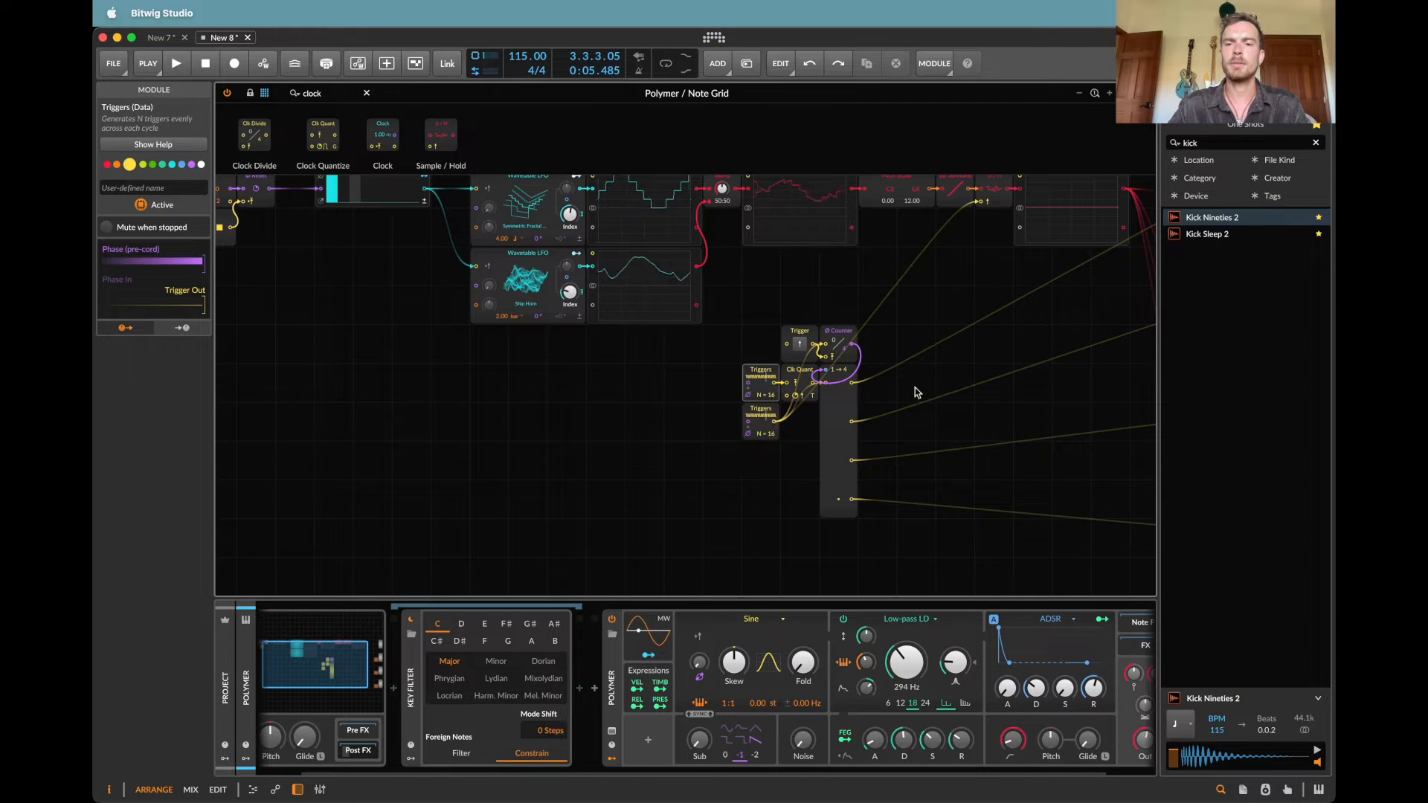
Step: Connect the lower Triggers to Clock Quantize's clock input, route the quantizer's output to the existing trigger destinations, and play
scroll(915, 389, right, 2)
alt+drag(732, 440, 745, 414)
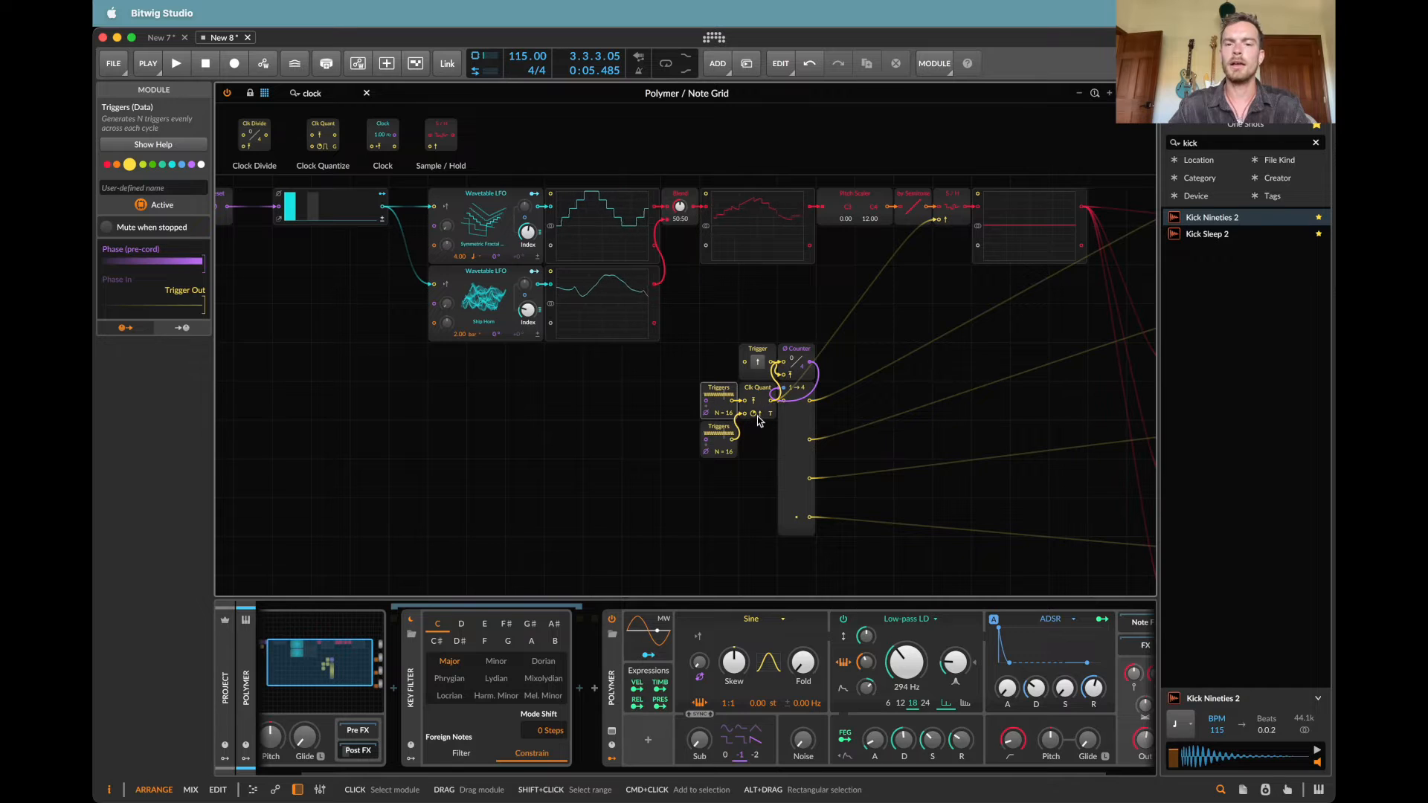
key(space)
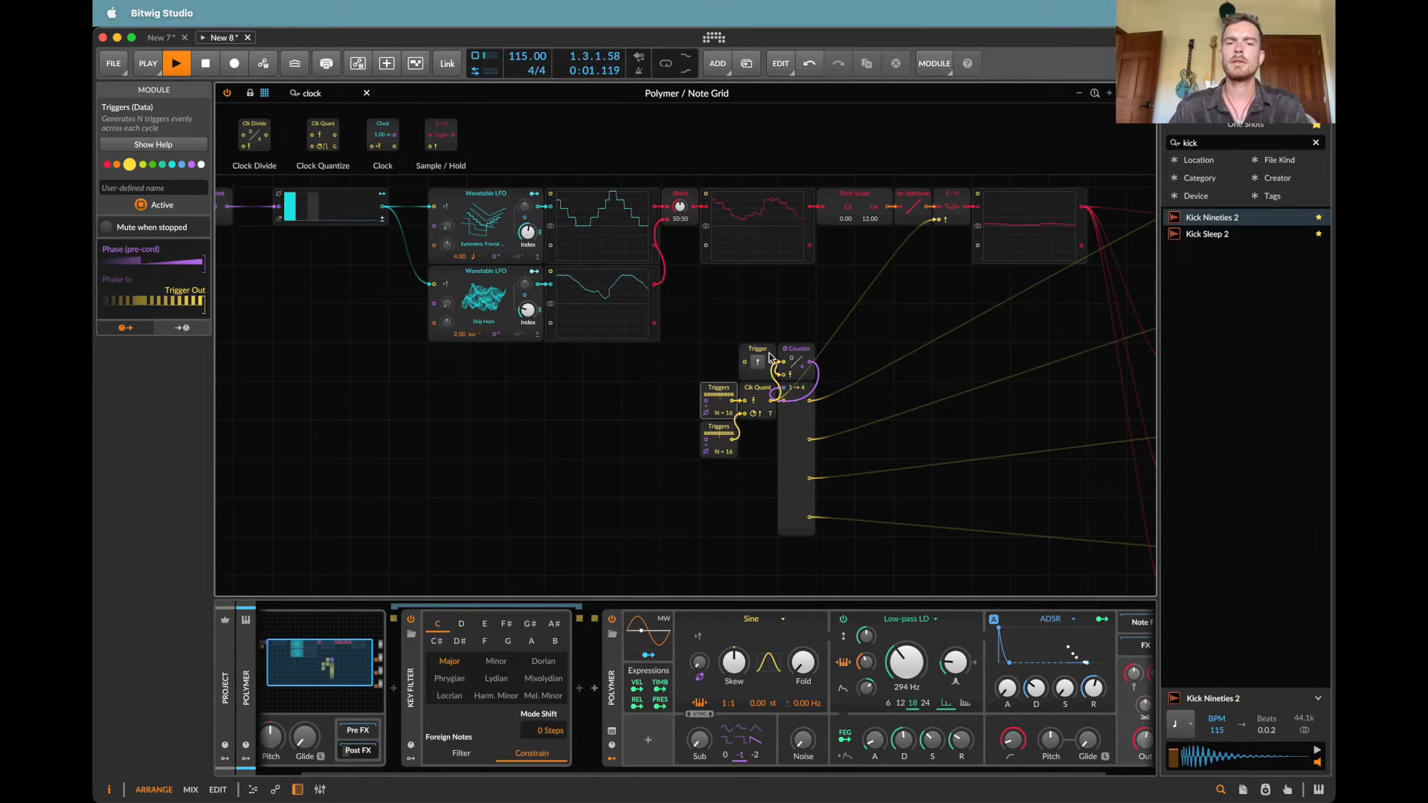
Step: Connect the Steps output to the Trigger module that resets the Counter, and restart playback
scroll(752, 360, up, 2)
scroll(752, 361, left, 2)
key(space)
drag(443, 275, 809, 434)
key(space)
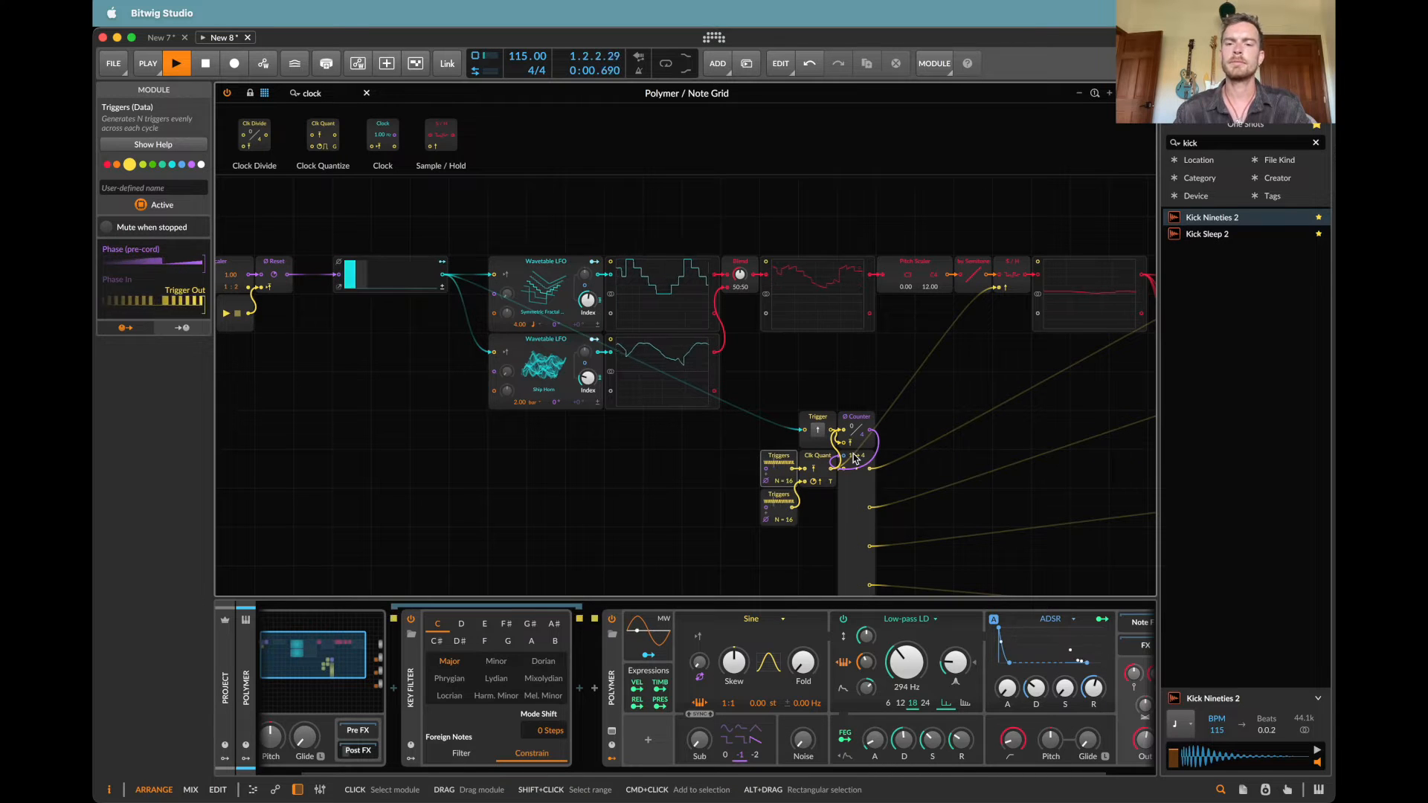
Step: Set the upper Triggers module's step count to 13 while the patch plays
scroll(644, 404, down, 2)
scroll(644, 404, right, 1)
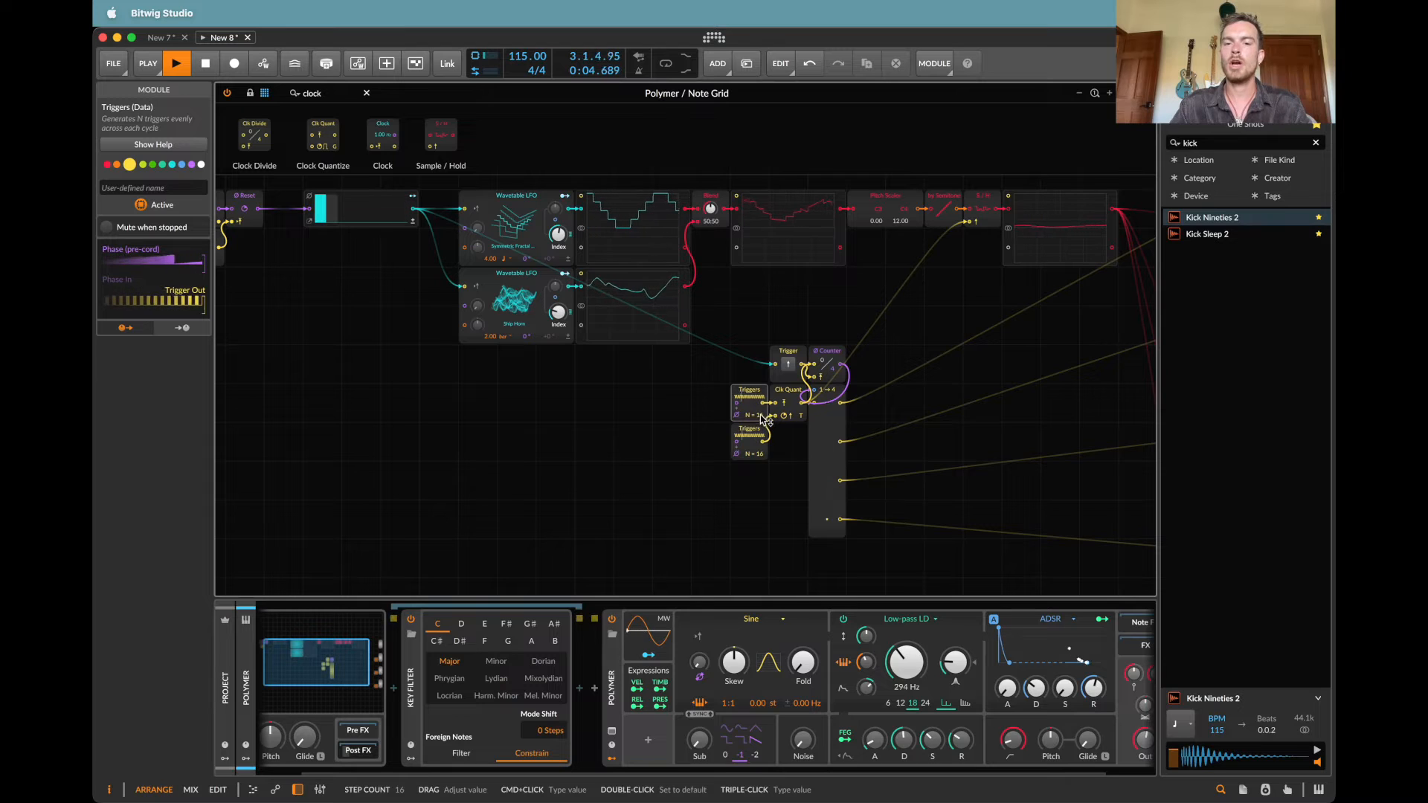
drag(760, 417, 761, 417)
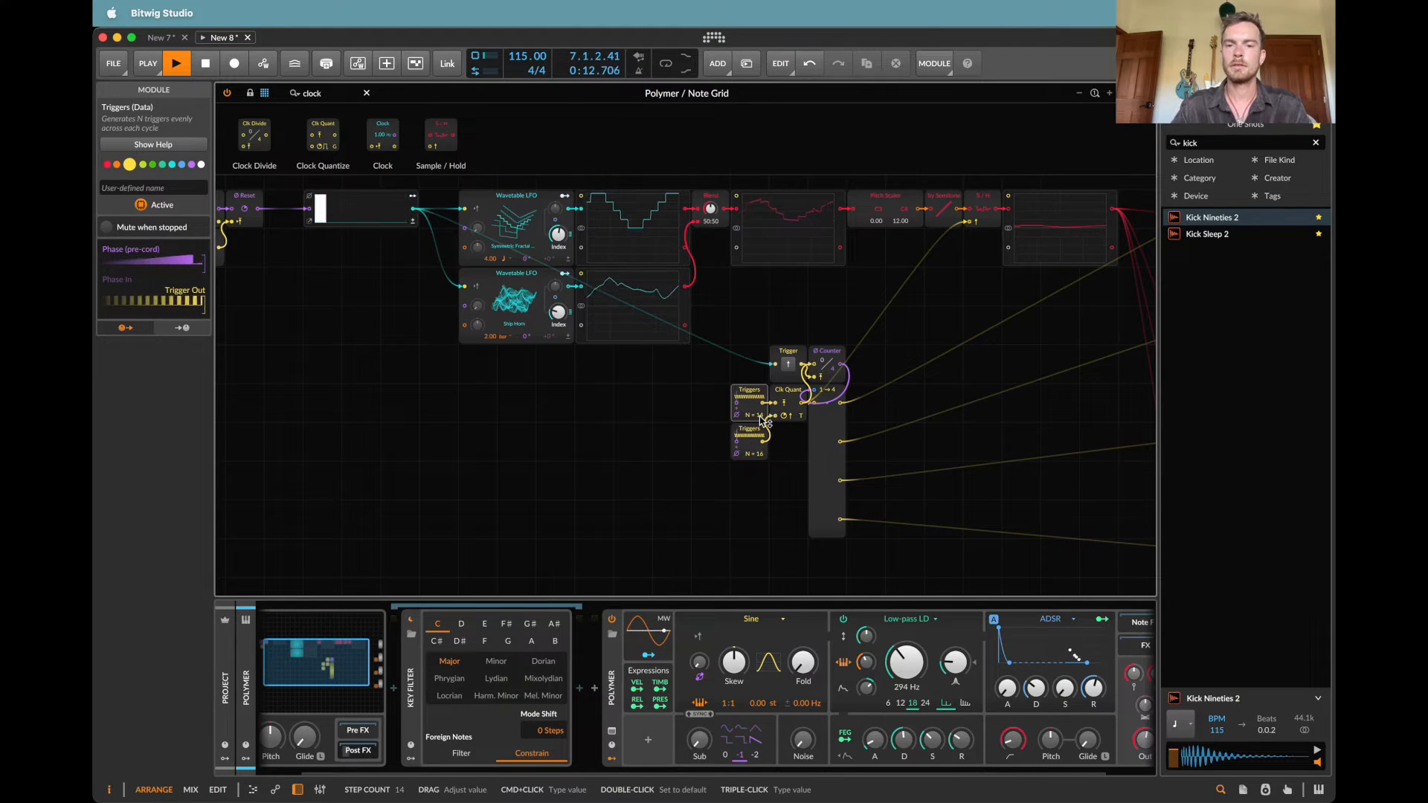
drag(761, 417, 761, 421)
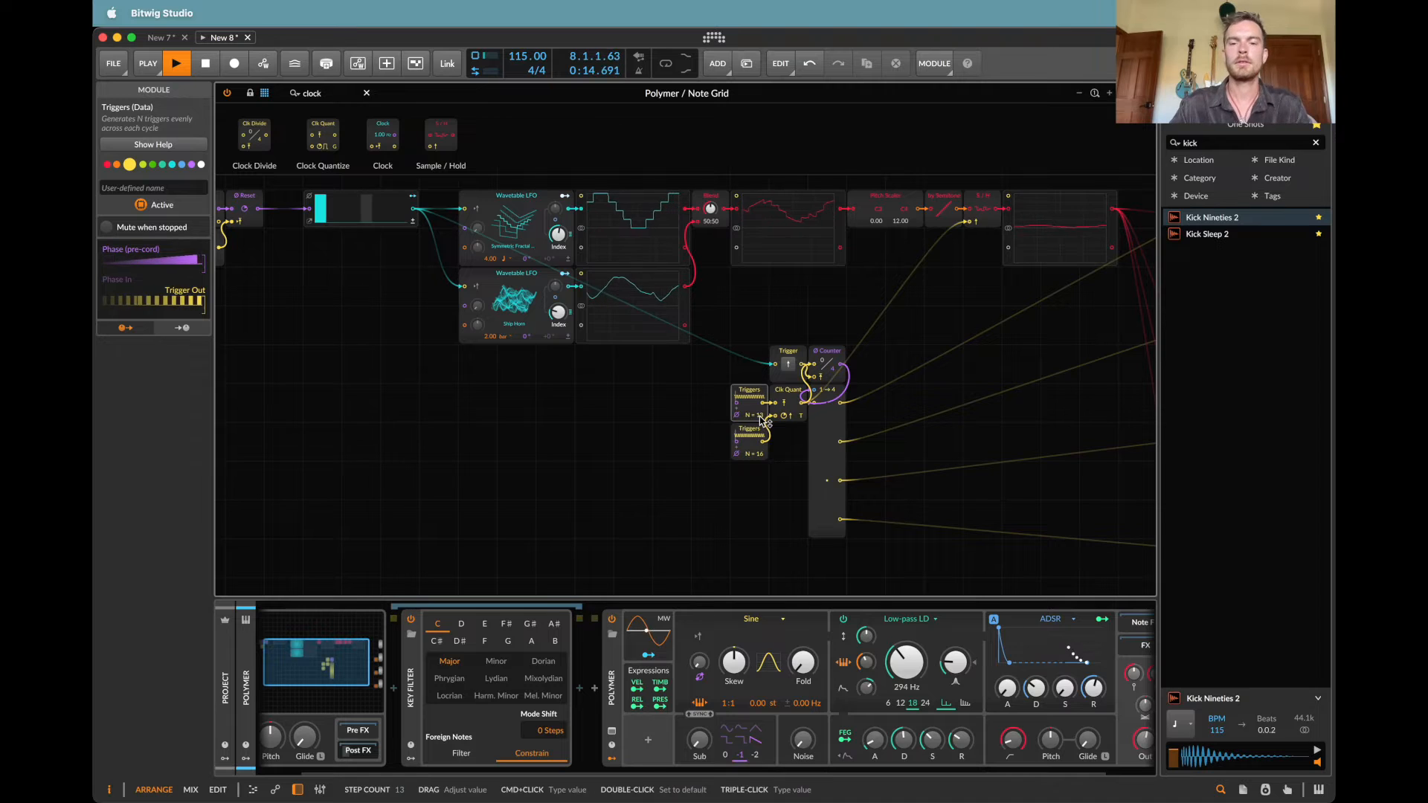
scroll(764, 421, right, 5)
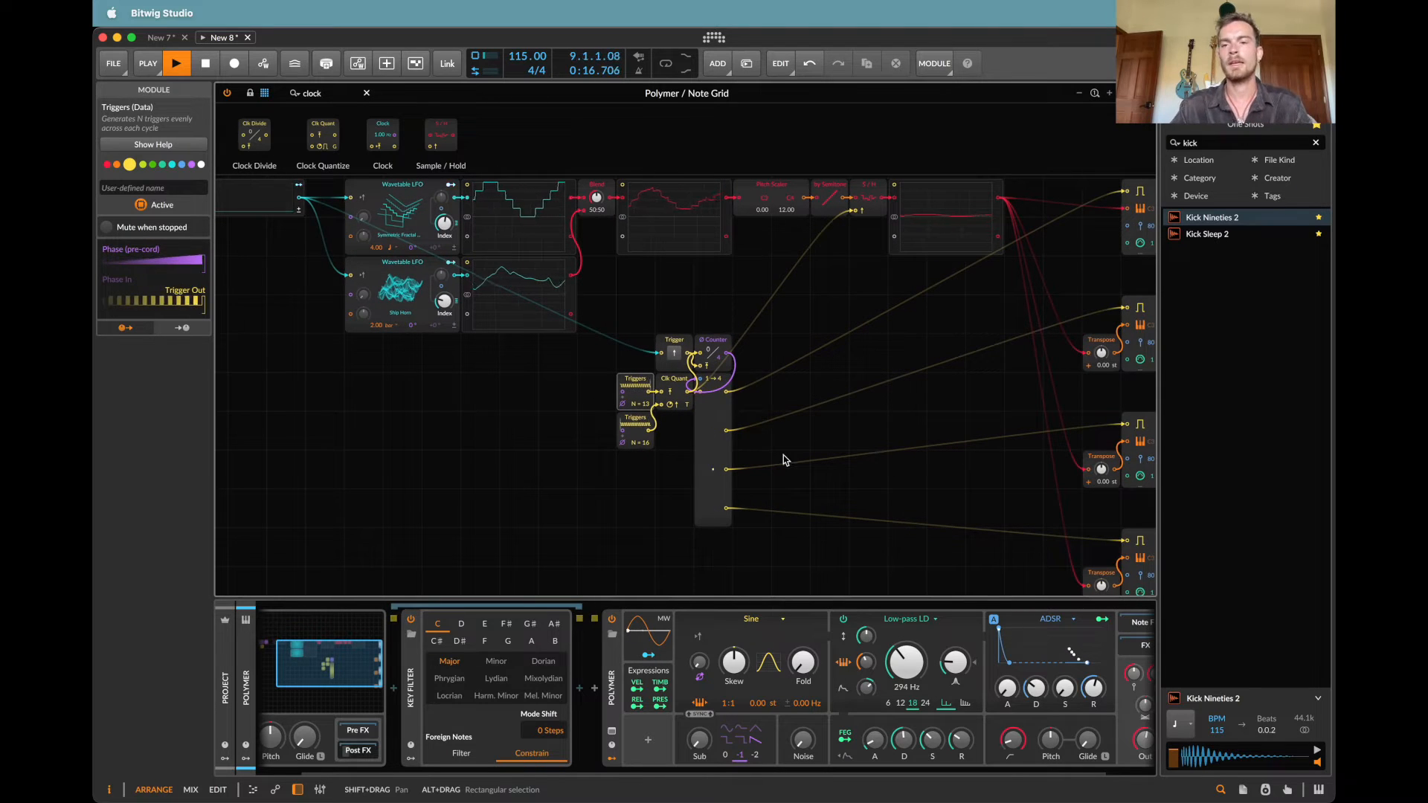
Step: Set the Pitch Scaler's low pitch to -12.00 while the patch plays
scroll(784, 459, right, 4)
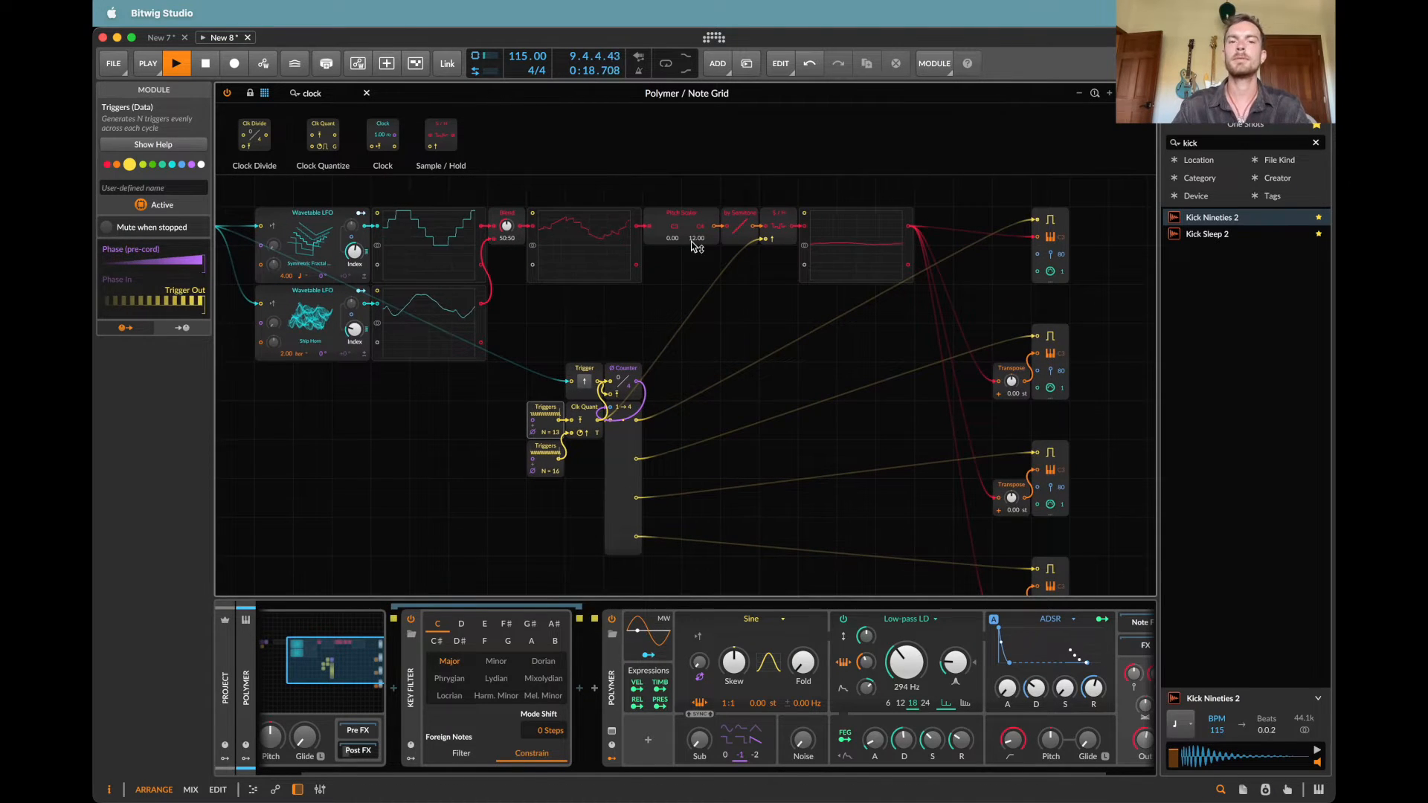
mouse_move(673, 238)
mouse_down()
mouse_move(673, 258)
mouse_move(675, 233)
mouse_up()
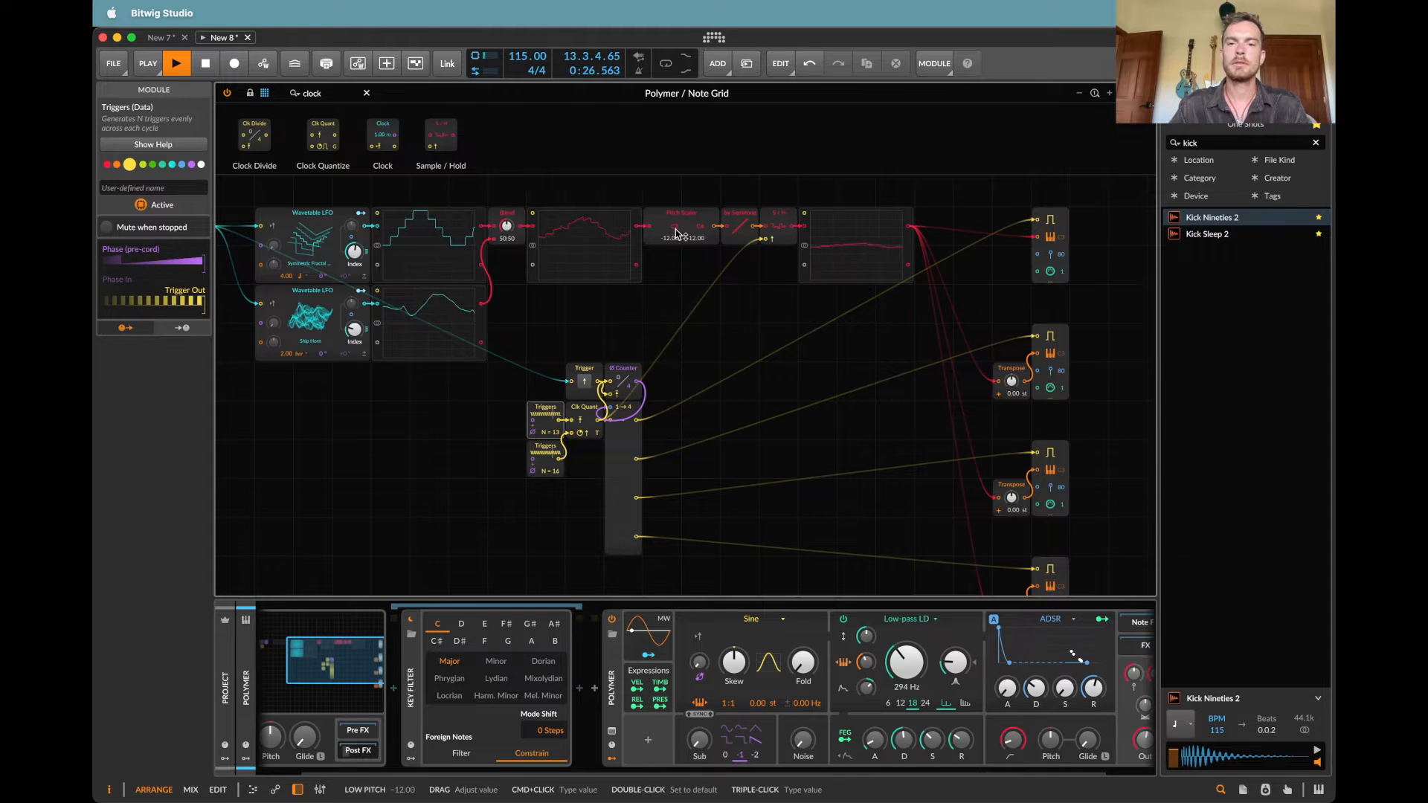
scroll(812, 348, down, 2)
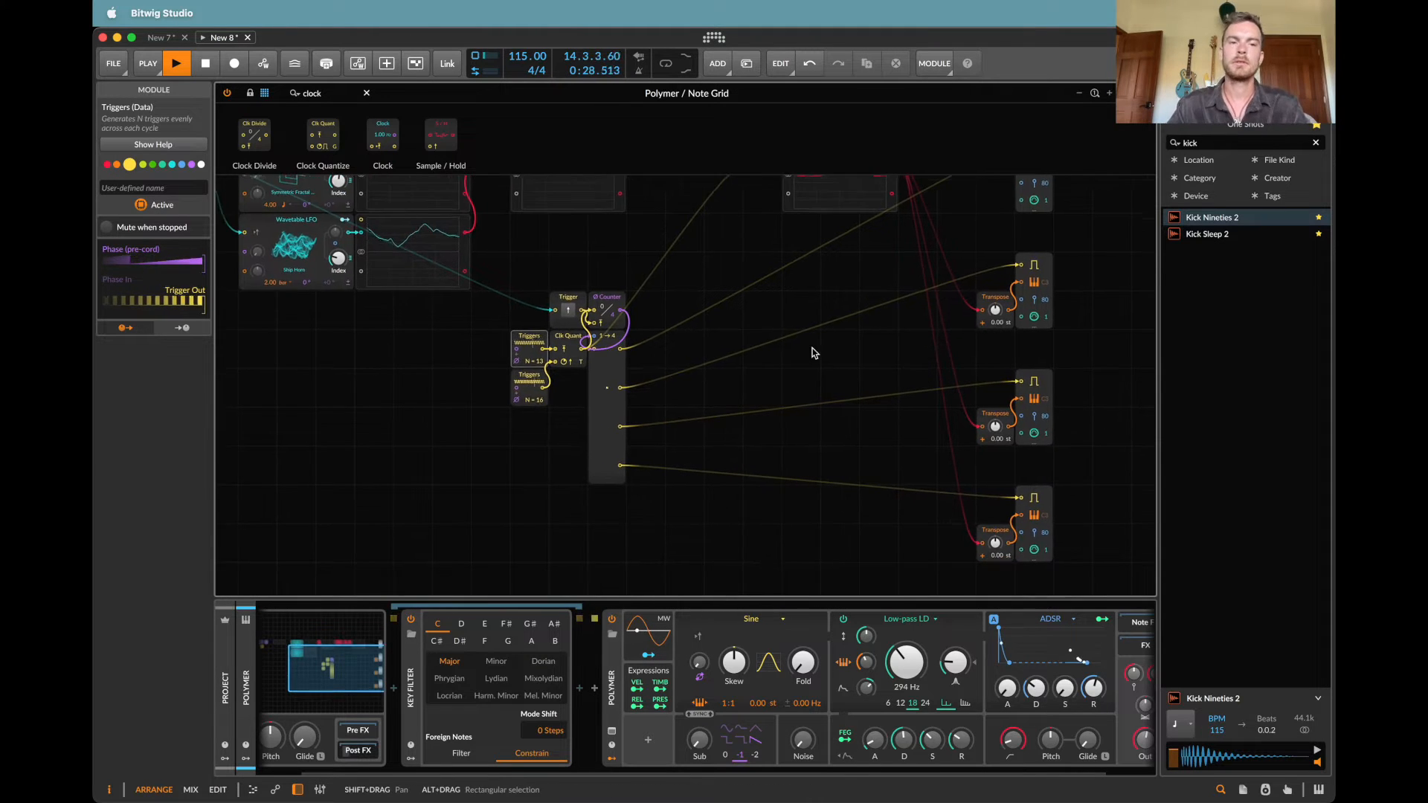
Step: Set the rate of the upper Wavetable LFO to 2.00
scroll(812, 348, left, 3)
scroll(812, 348, up, 2)
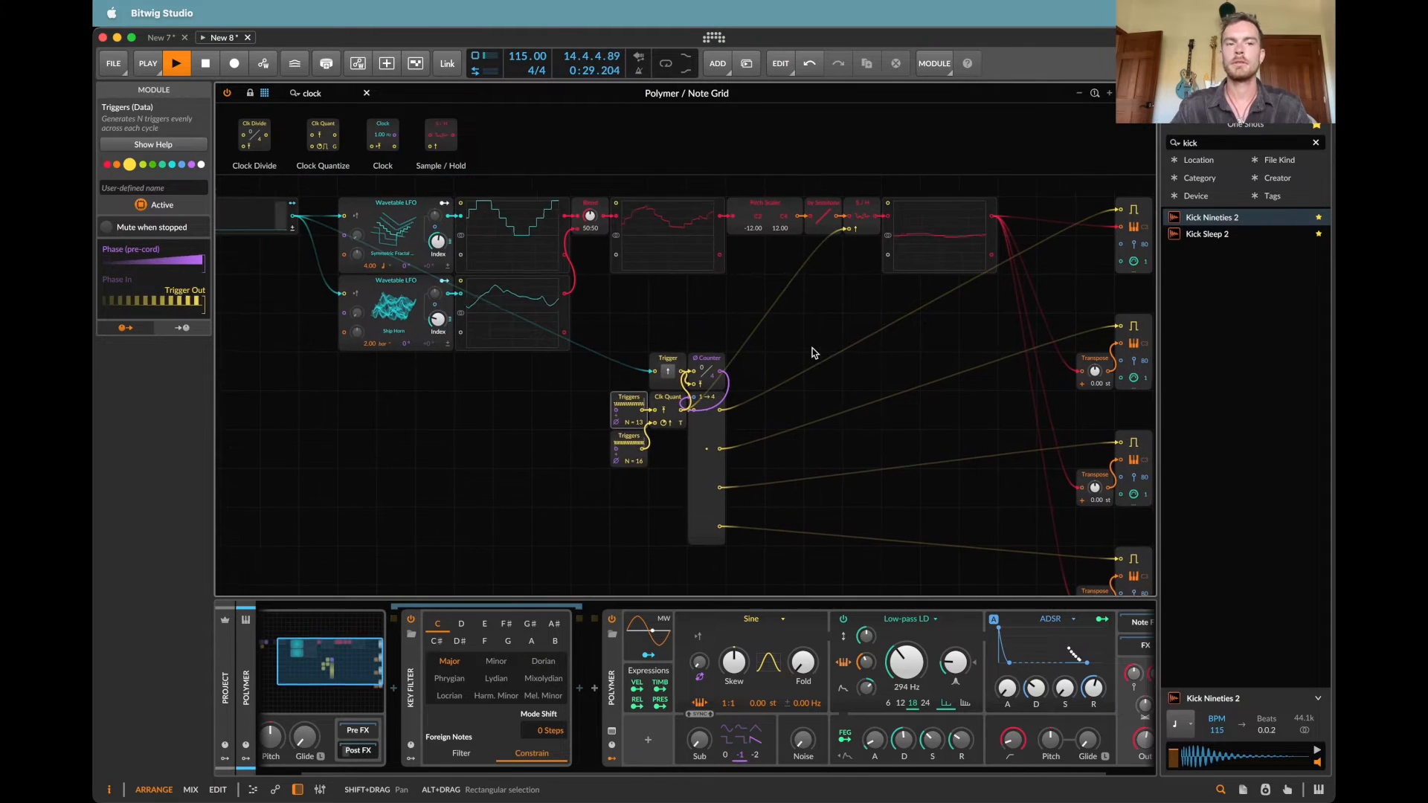
super+click(371, 265)
text(2)
key(Return)
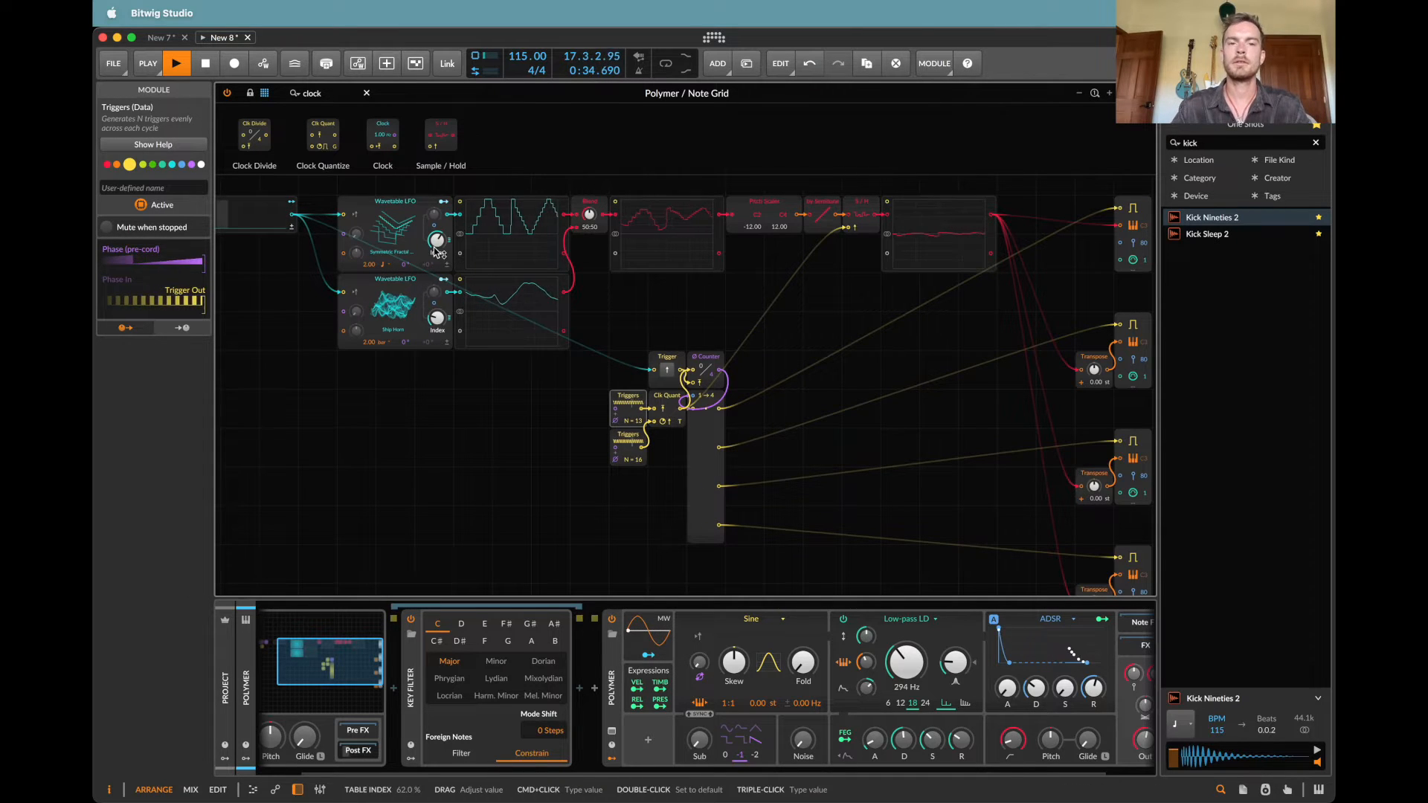
Step: Move the Triggers, Clock Quantize, Trigger, Counter and Split modules together further down and to the right, clear of the LFOs
drag(615, 344, 740, 542)
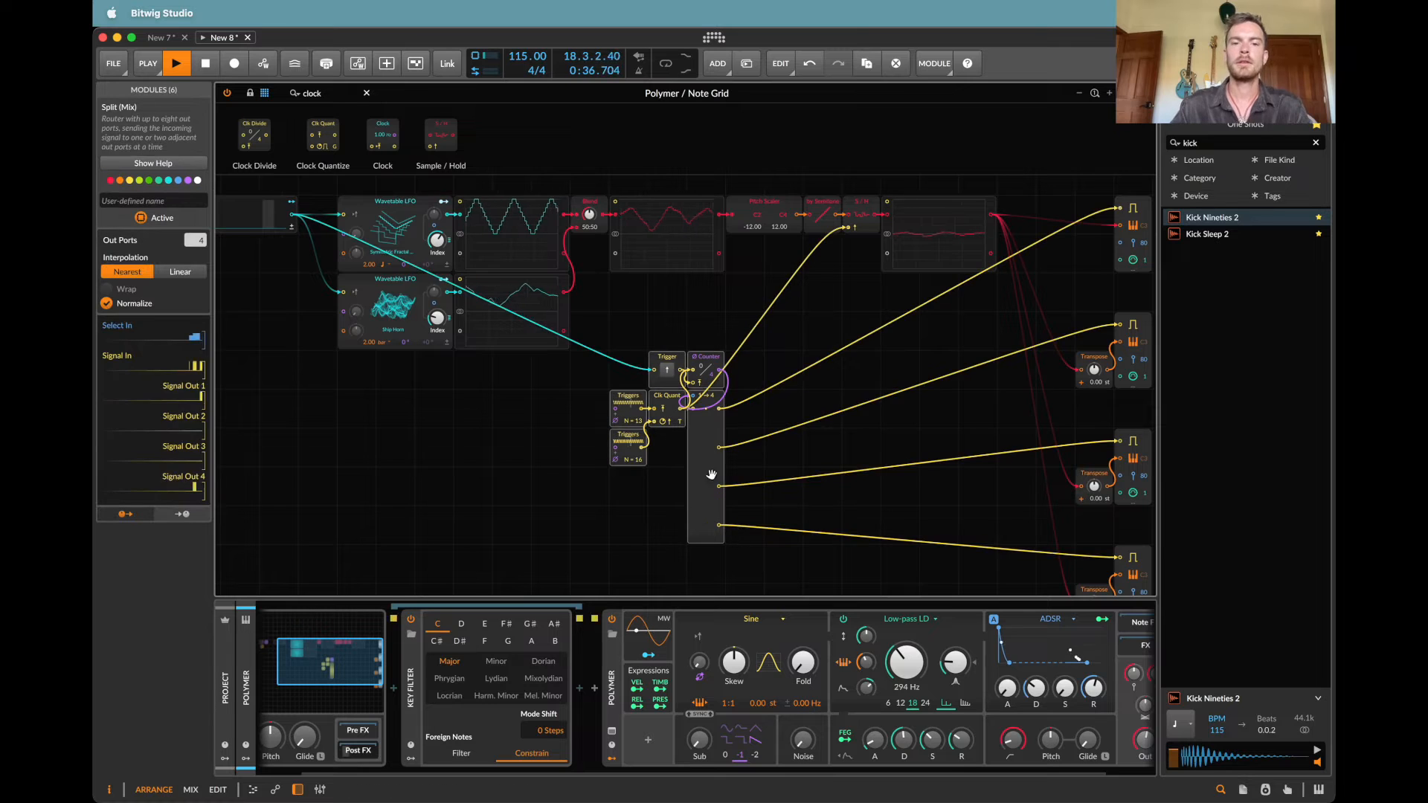
drag(697, 443, 890, 560)
scroll(484, 357, left, 3)
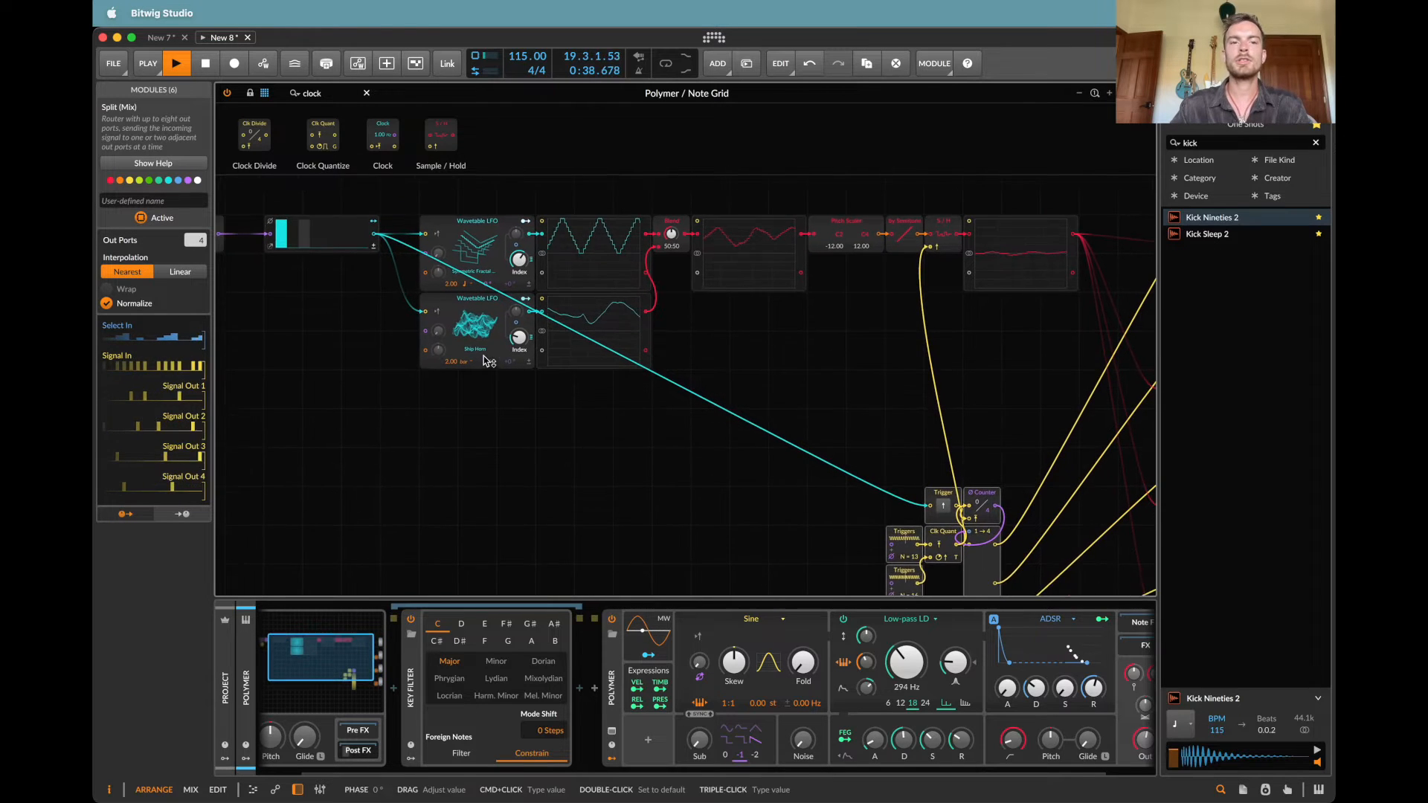
Step: Shift both Wavetable LFOs with their oscilloscopes left, and move the Steps module directly beside the Reset module
key(super+minus)
scroll(418, 408, left, 1)
drag(565, 441, 678, 219)
drag(610, 258, 578, 259)
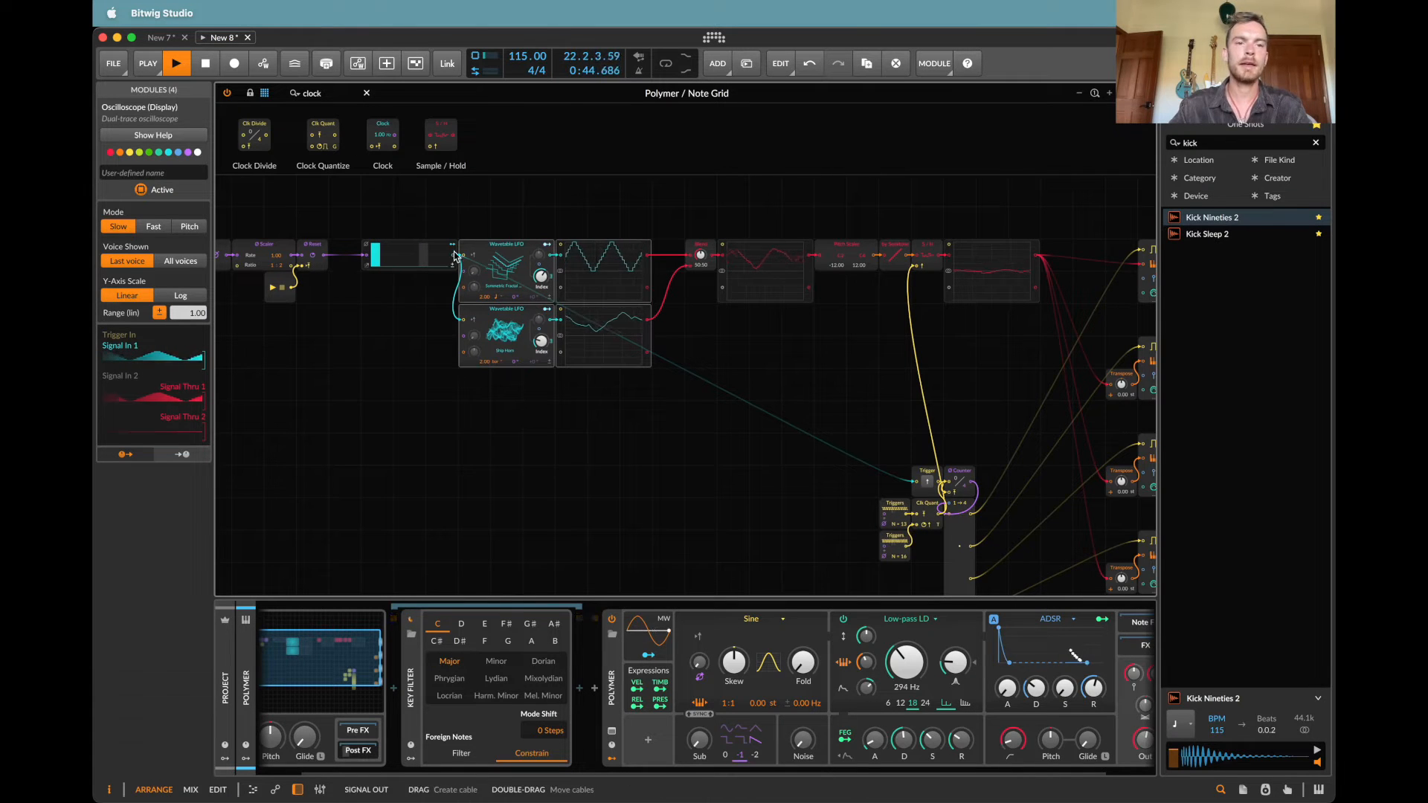
scroll(380, 247, up, 5)
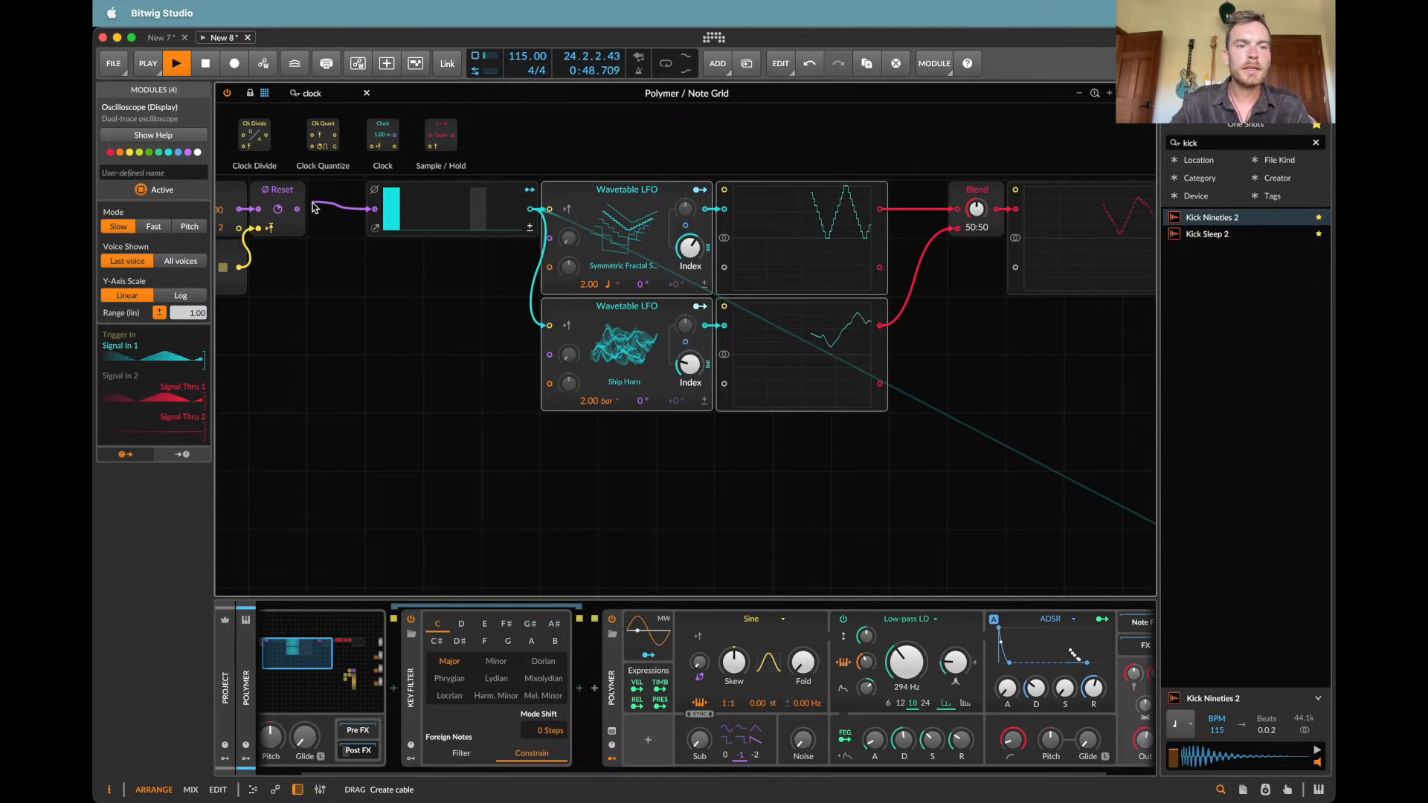
drag(533, 232, 485, 235)
scroll(495, 233, down, 2)
Step: Add a Curves module below the Wavetable LFOs and attach a copy of the lower oscilloscope to its output
drag(599, 421, 734, 475)
click(734, 475)
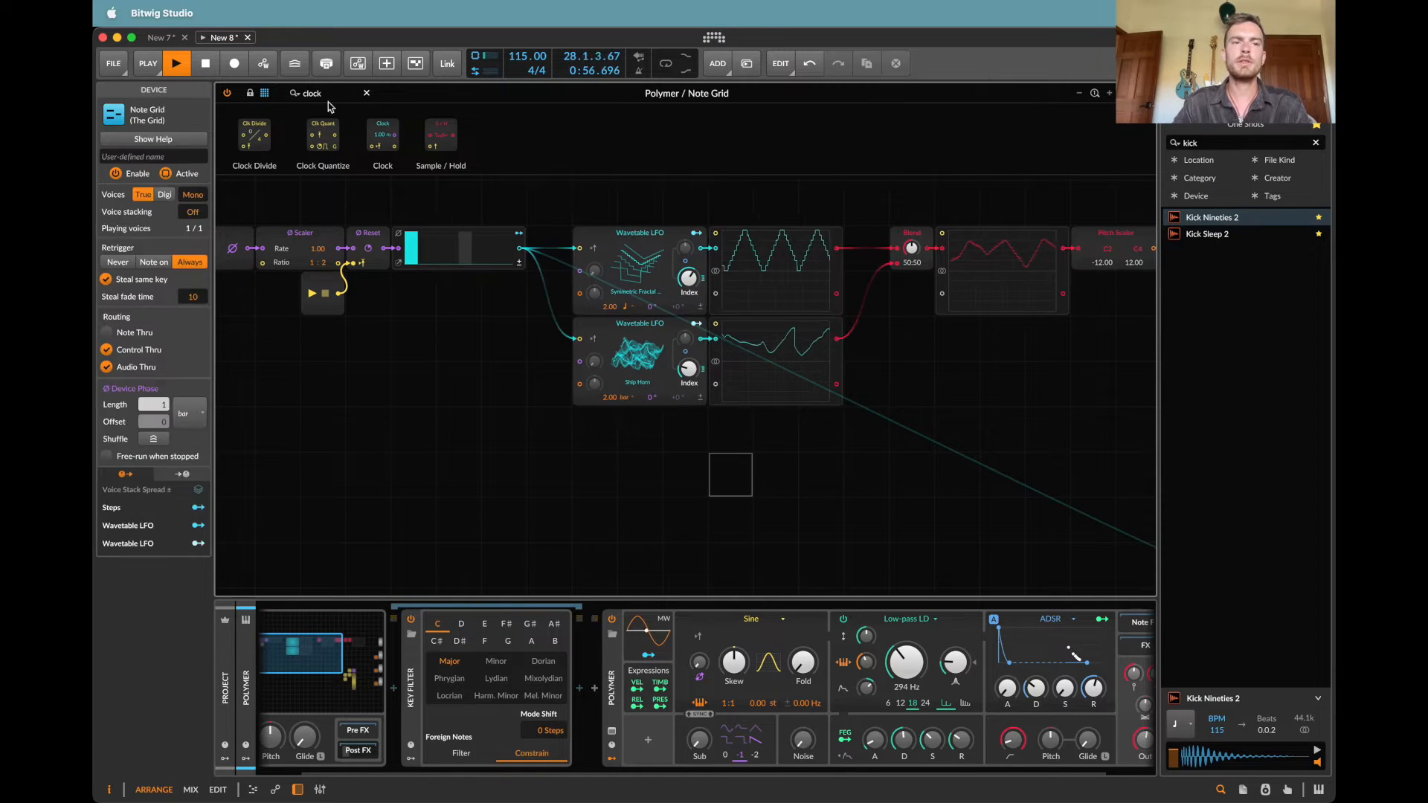
text(curv)
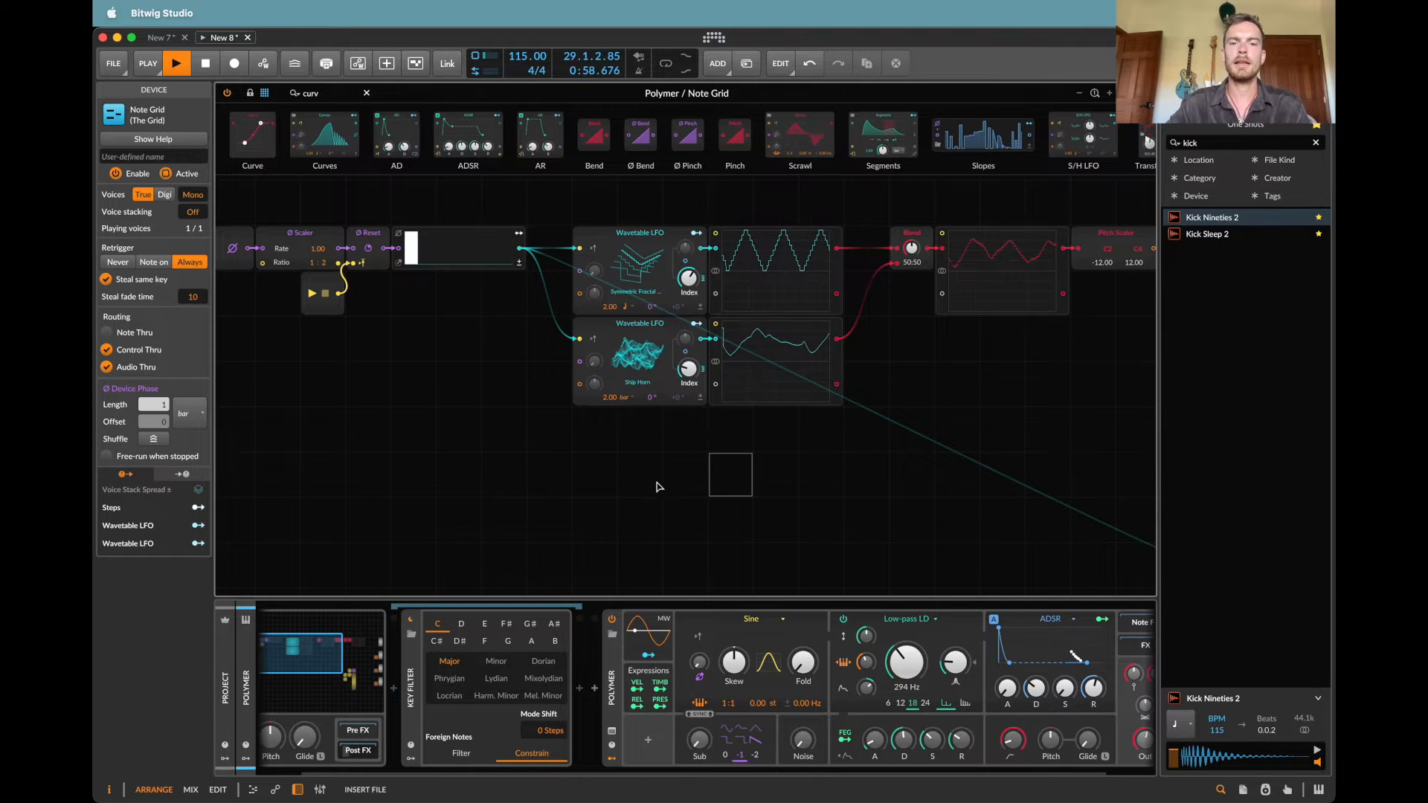
drag(660, 487, 640, 543)
click(786, 386)
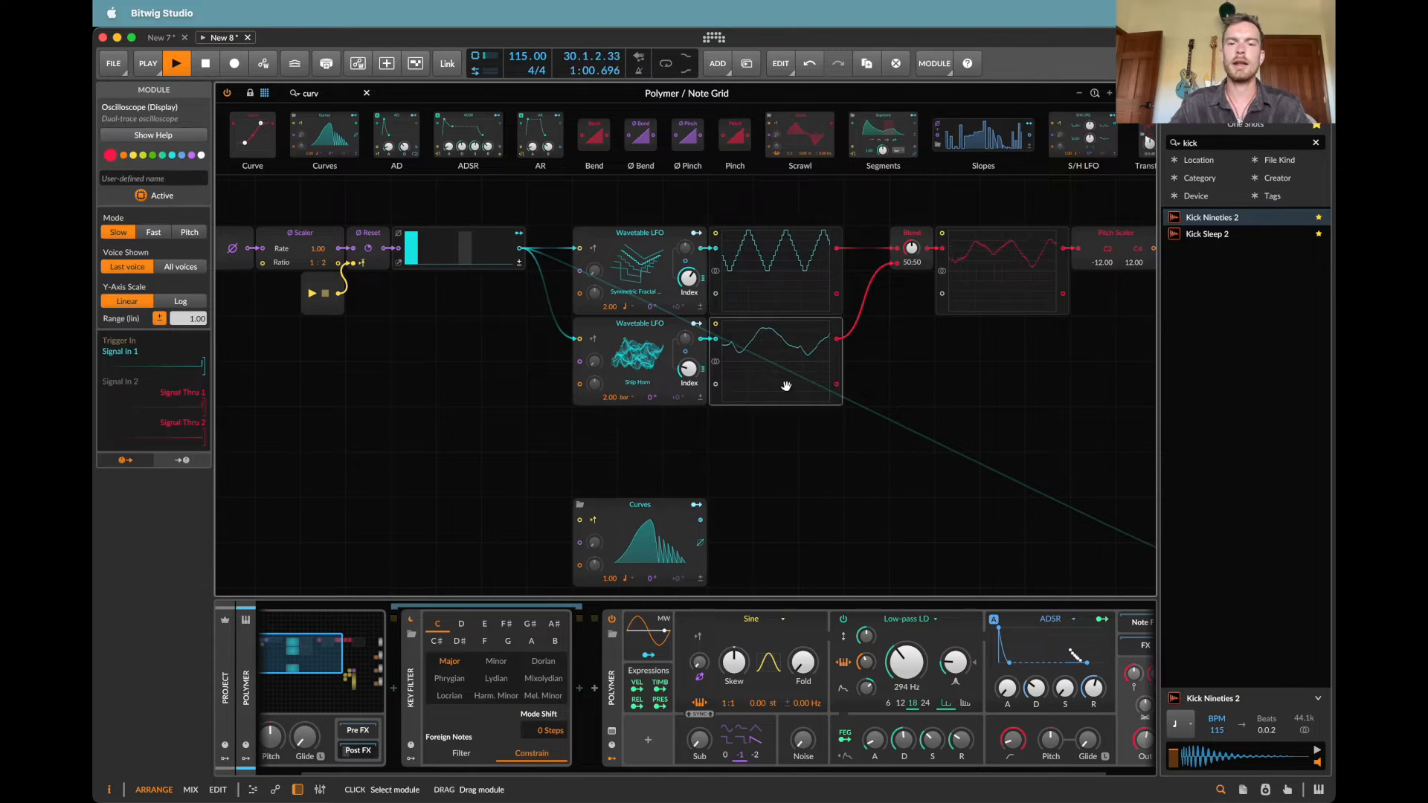
drag(787, 387, 772, 563)
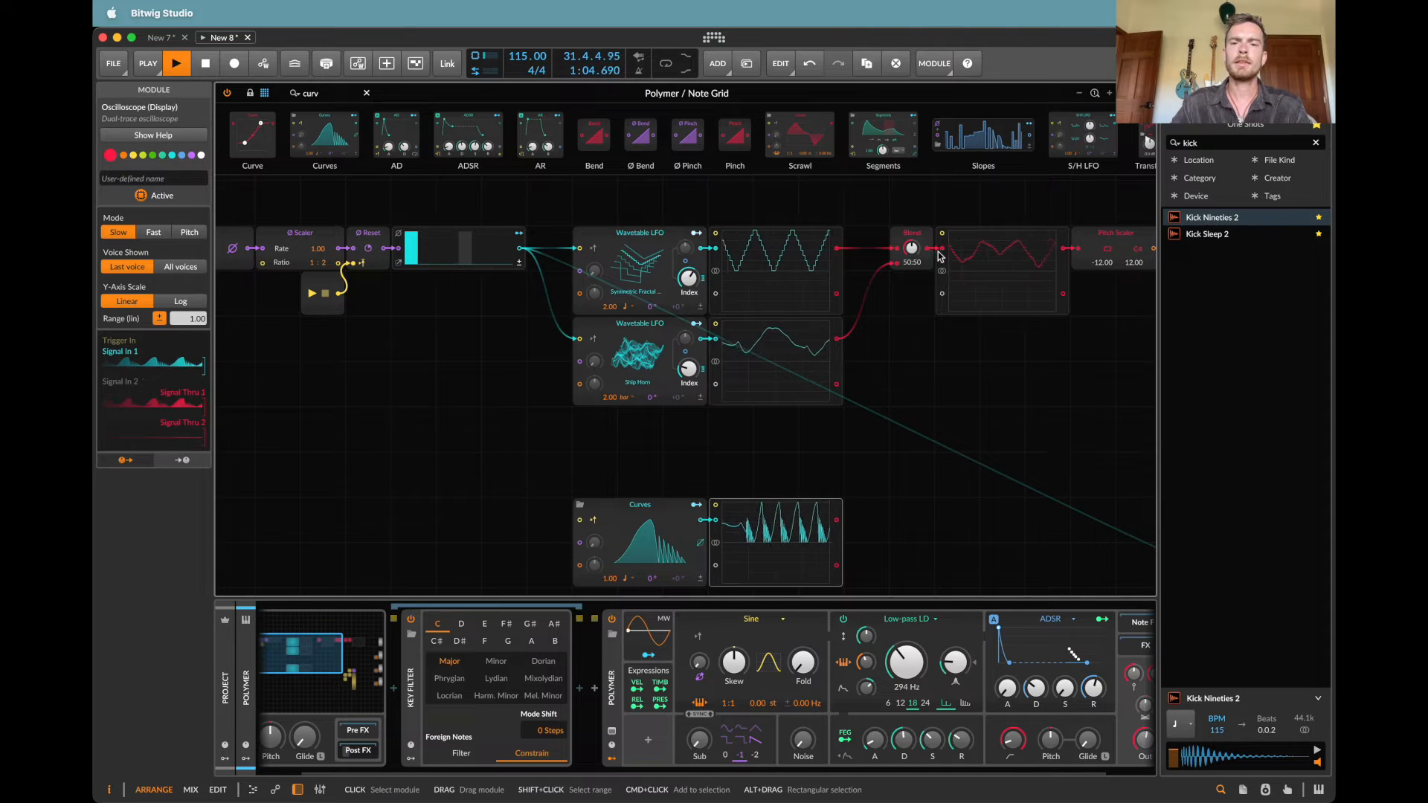
Step: Chain a second Blend set to In 2, with the Curves signal as its second input, and retrigger Curves from Steps
drag(912, 233, 866, 232)
drag(837, 519, 912, 179)
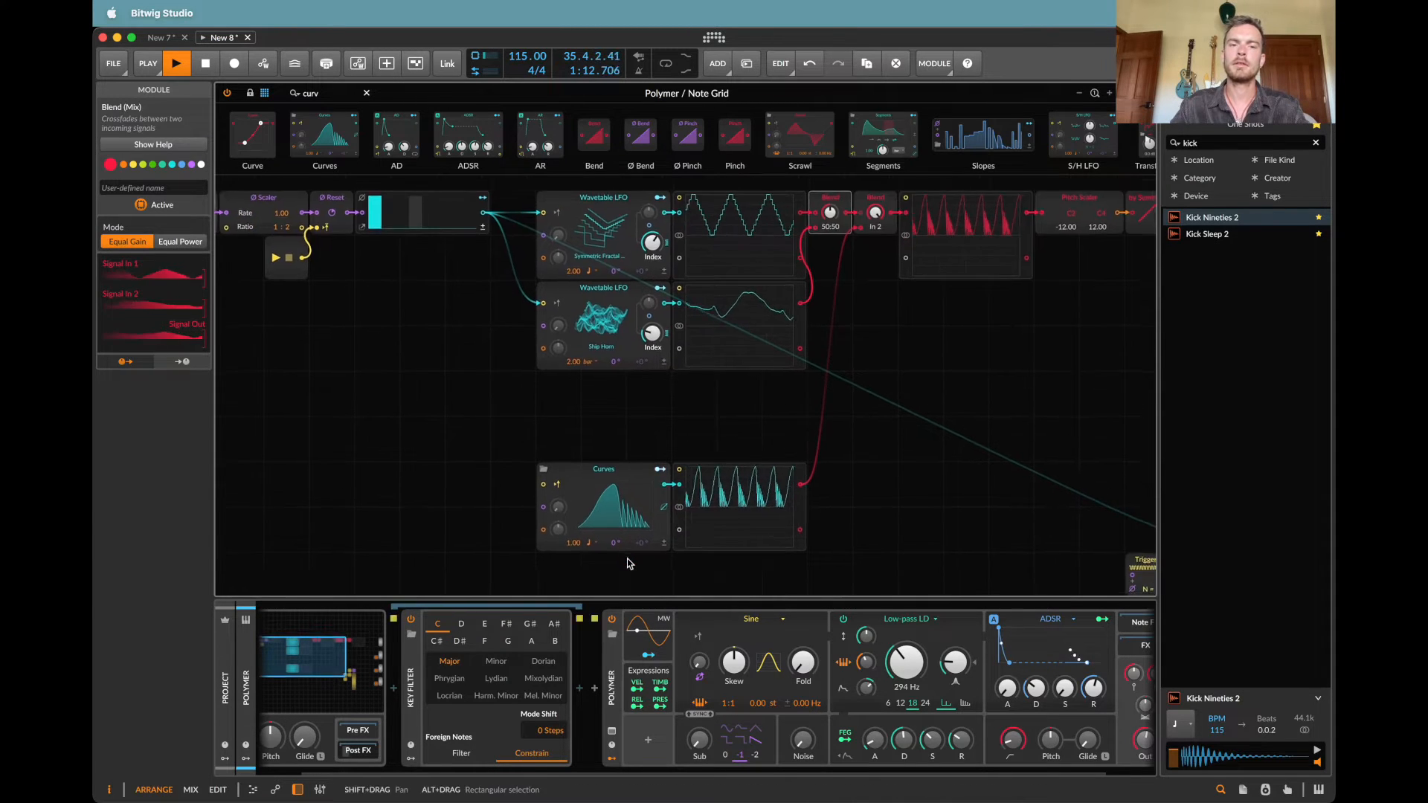
drag(529, 254, 589, 525)
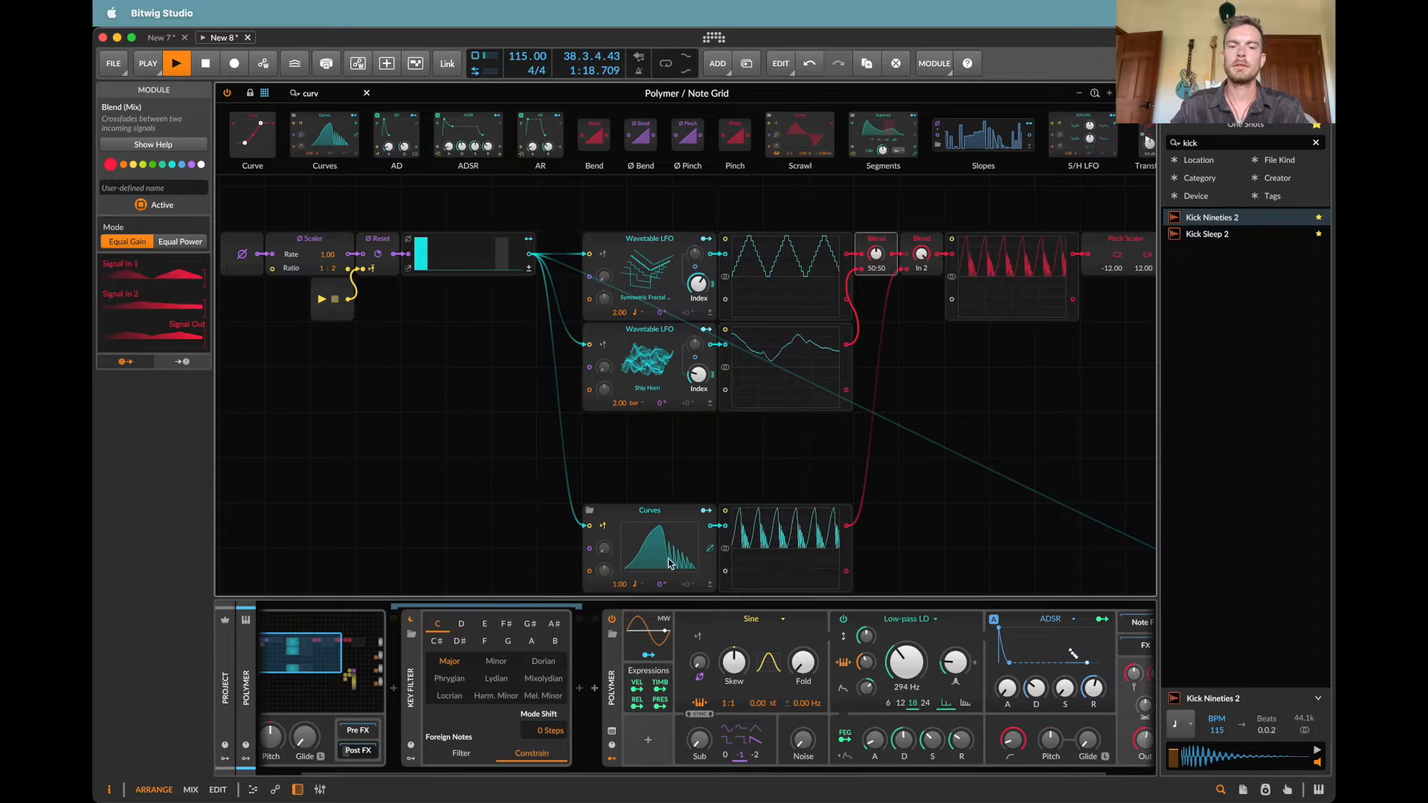
Step: Restart playback and reshape the Curves waveform with an early peak and a dip to 0.00 % before the main peak
key(space)
key(space)
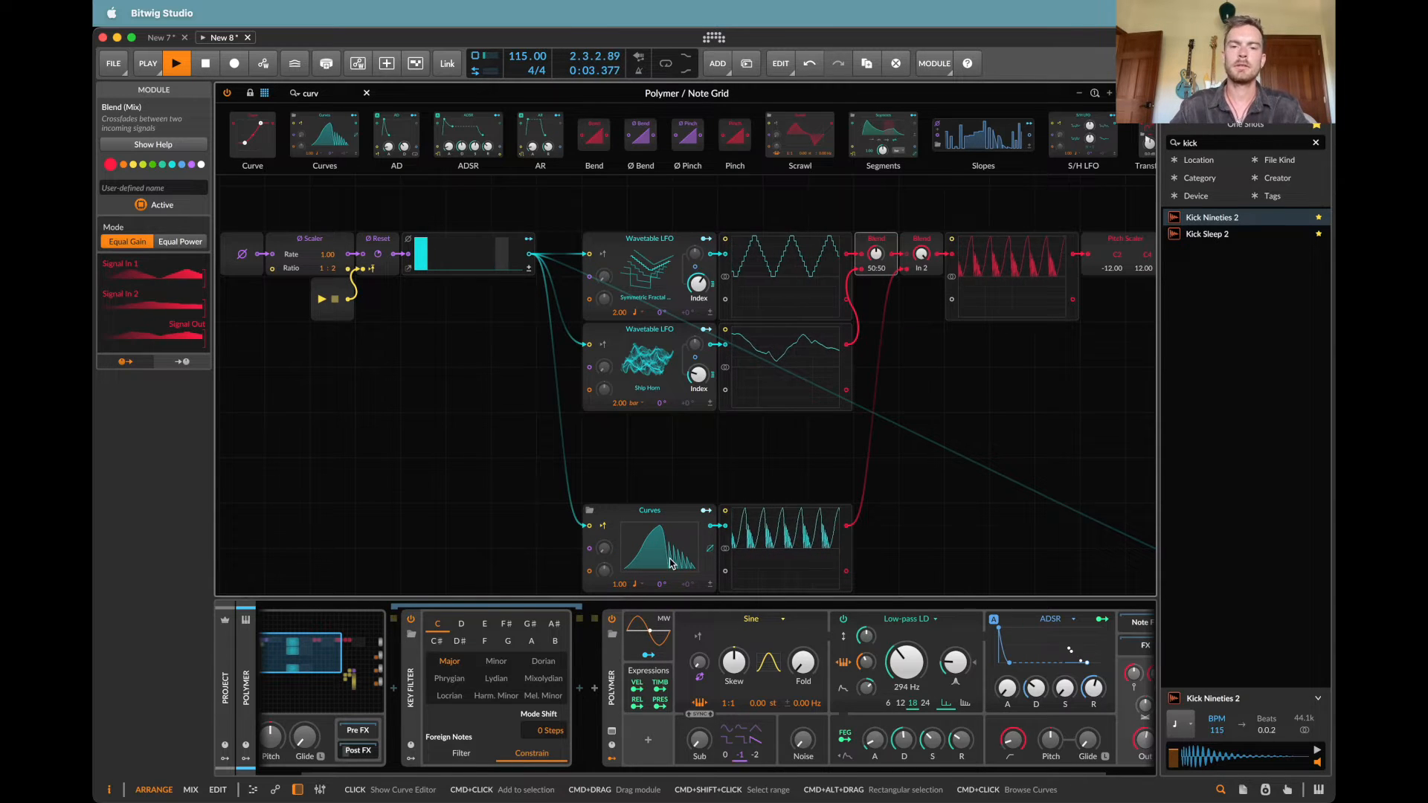
click(649, 529)
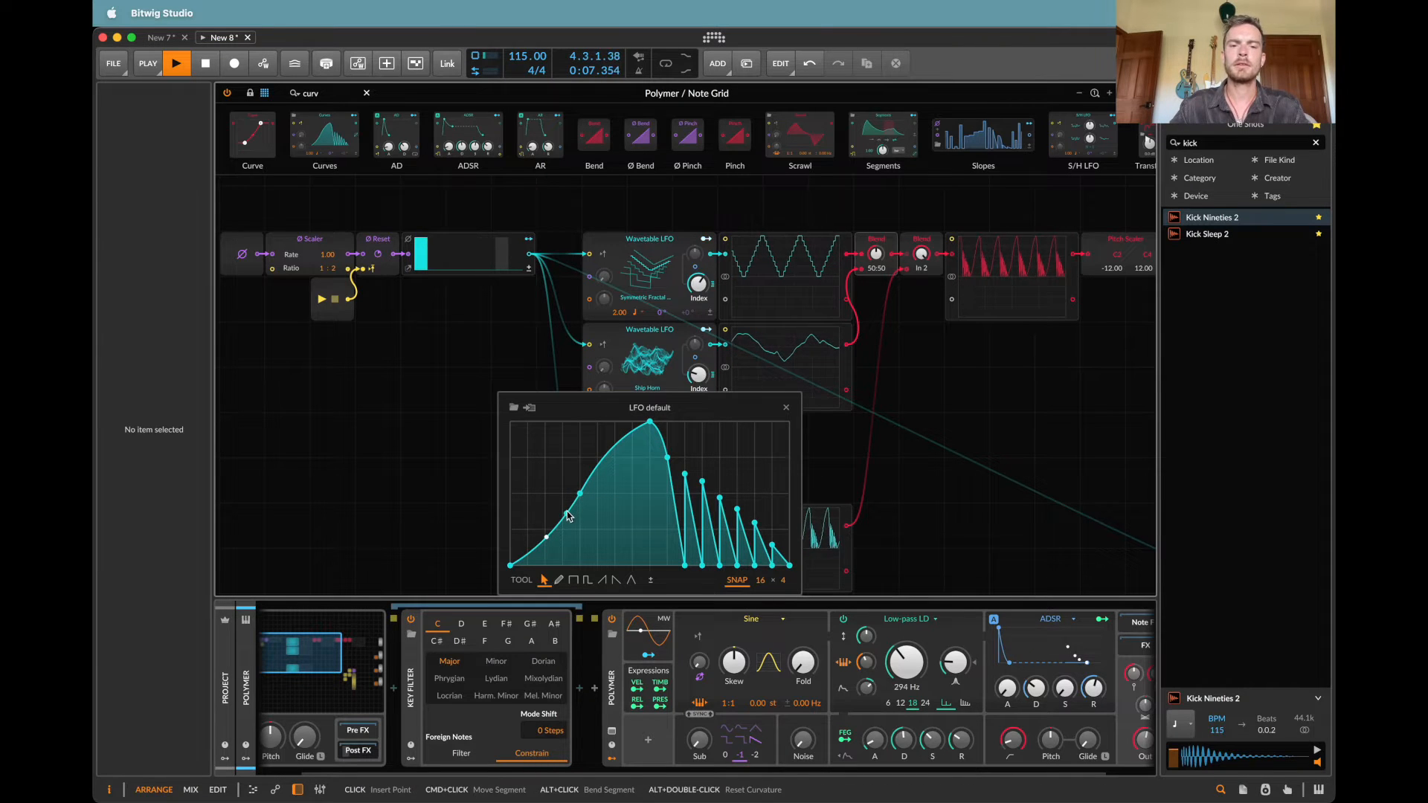
drag(567, 517, 632, 565)
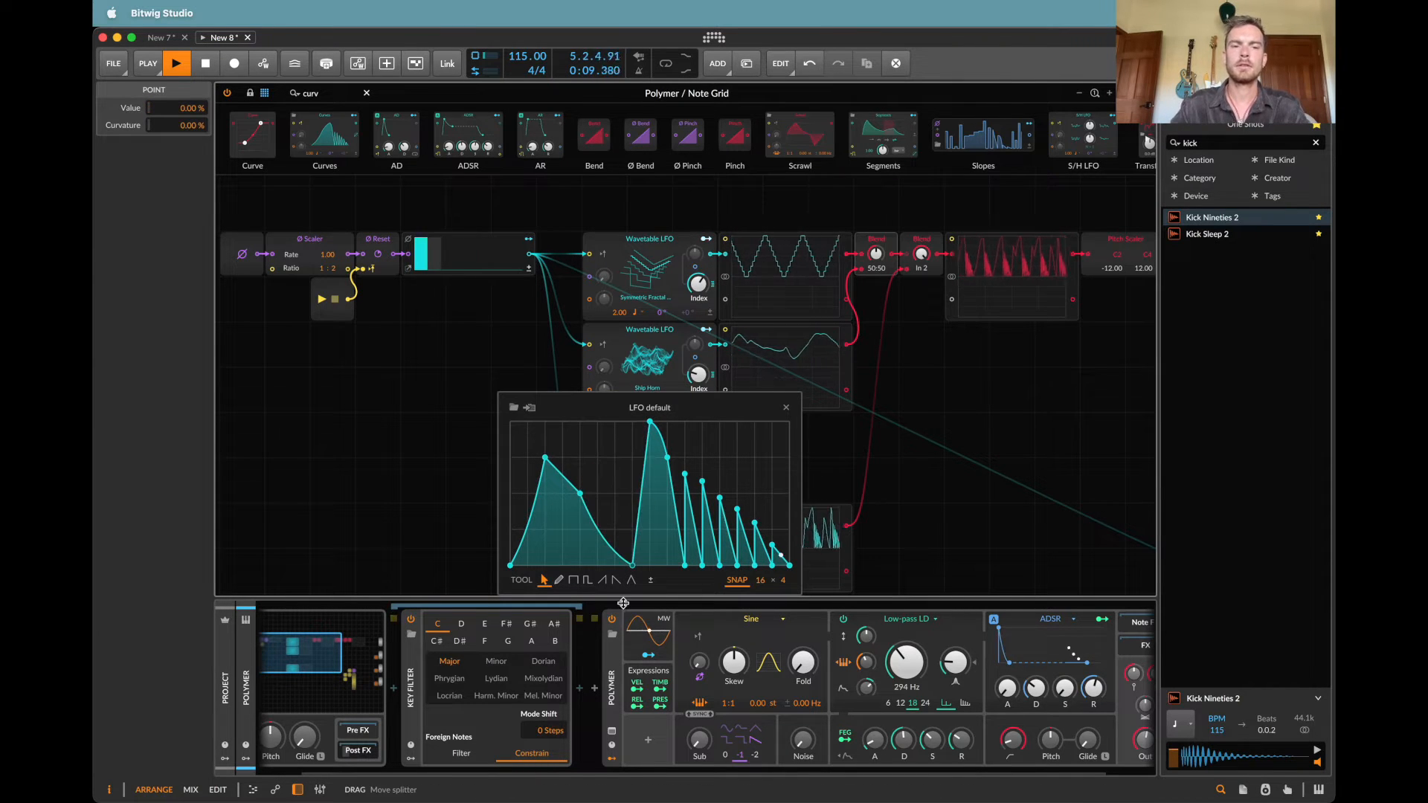
click(788, 410)
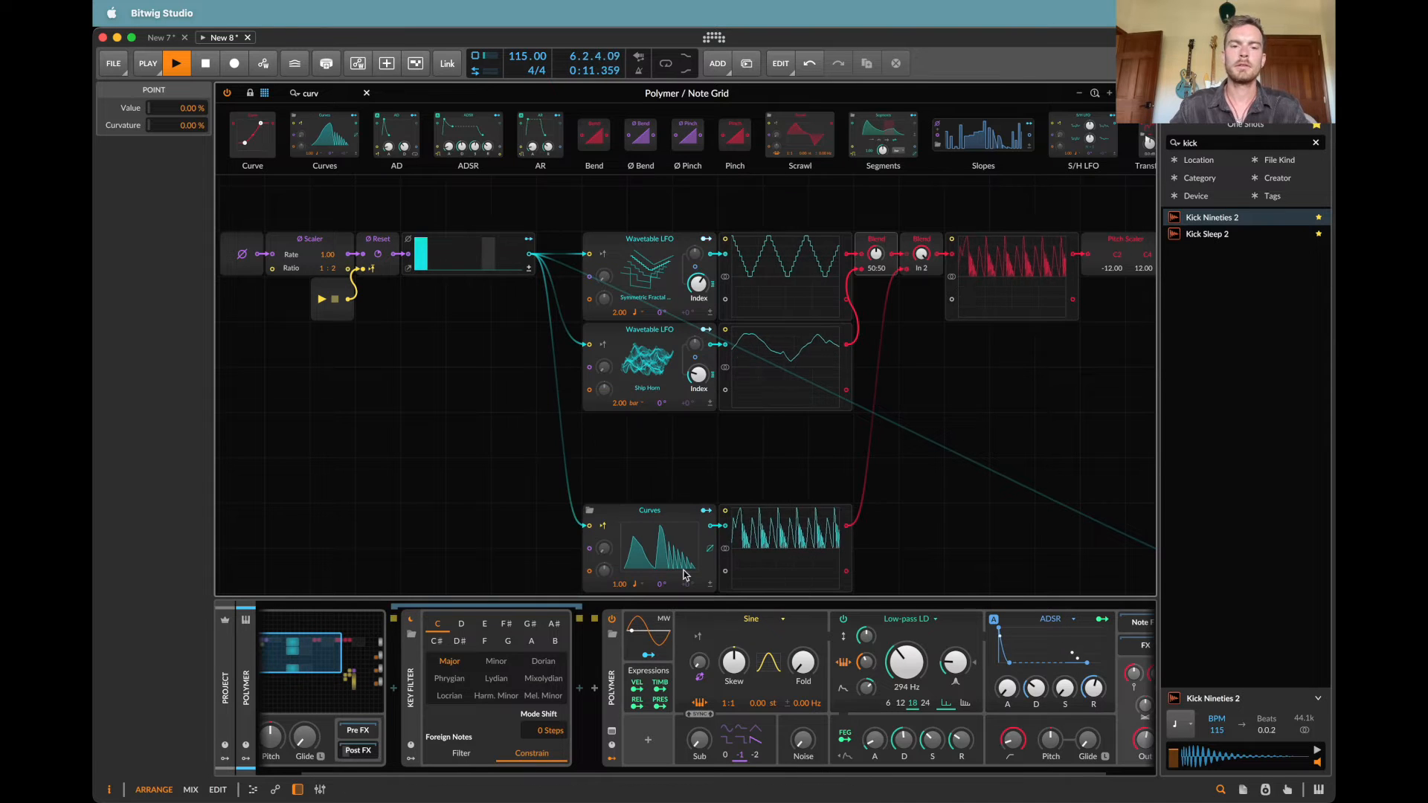
Step: Change the Curves module's rate unit to Half note
click(637, 588)
click(633, 585)
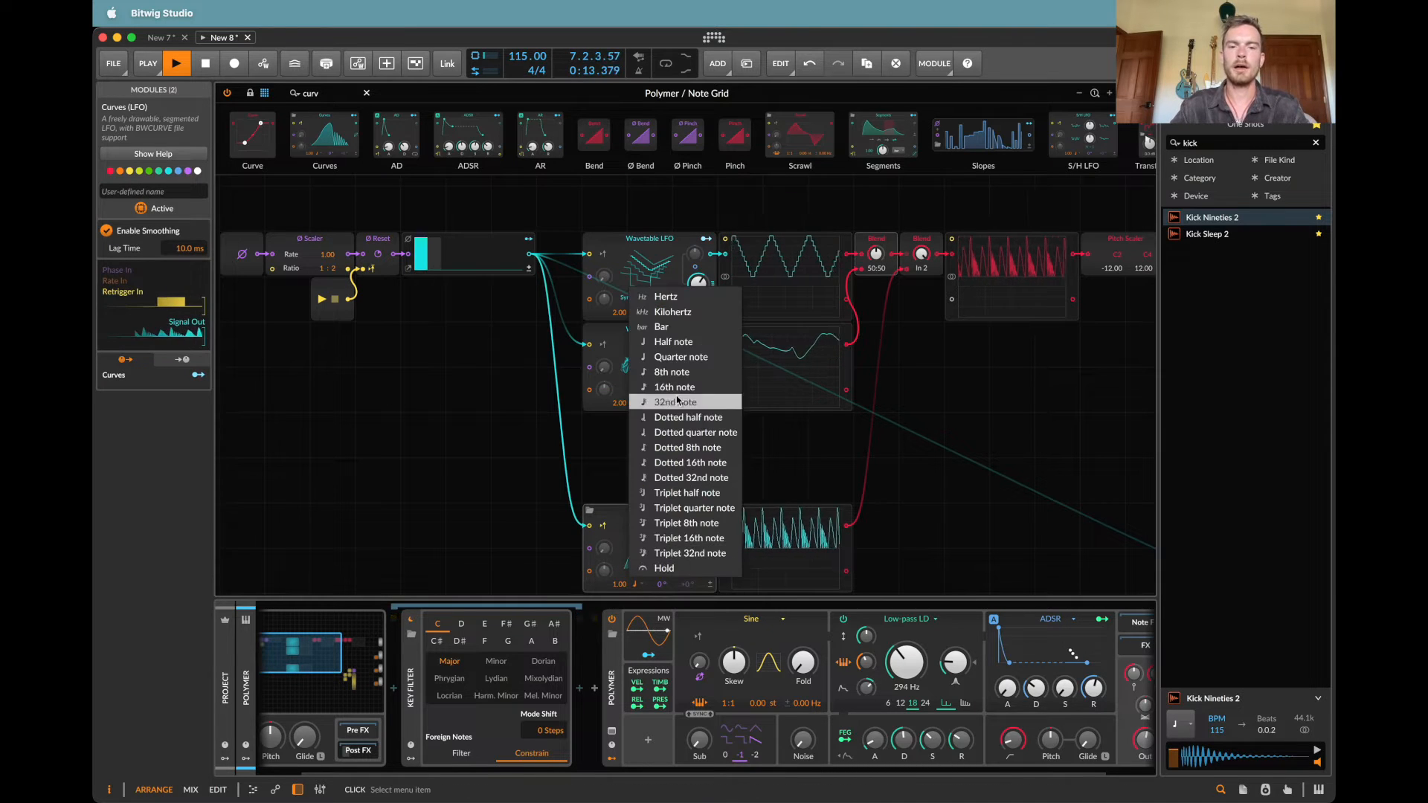
click(647, 340)
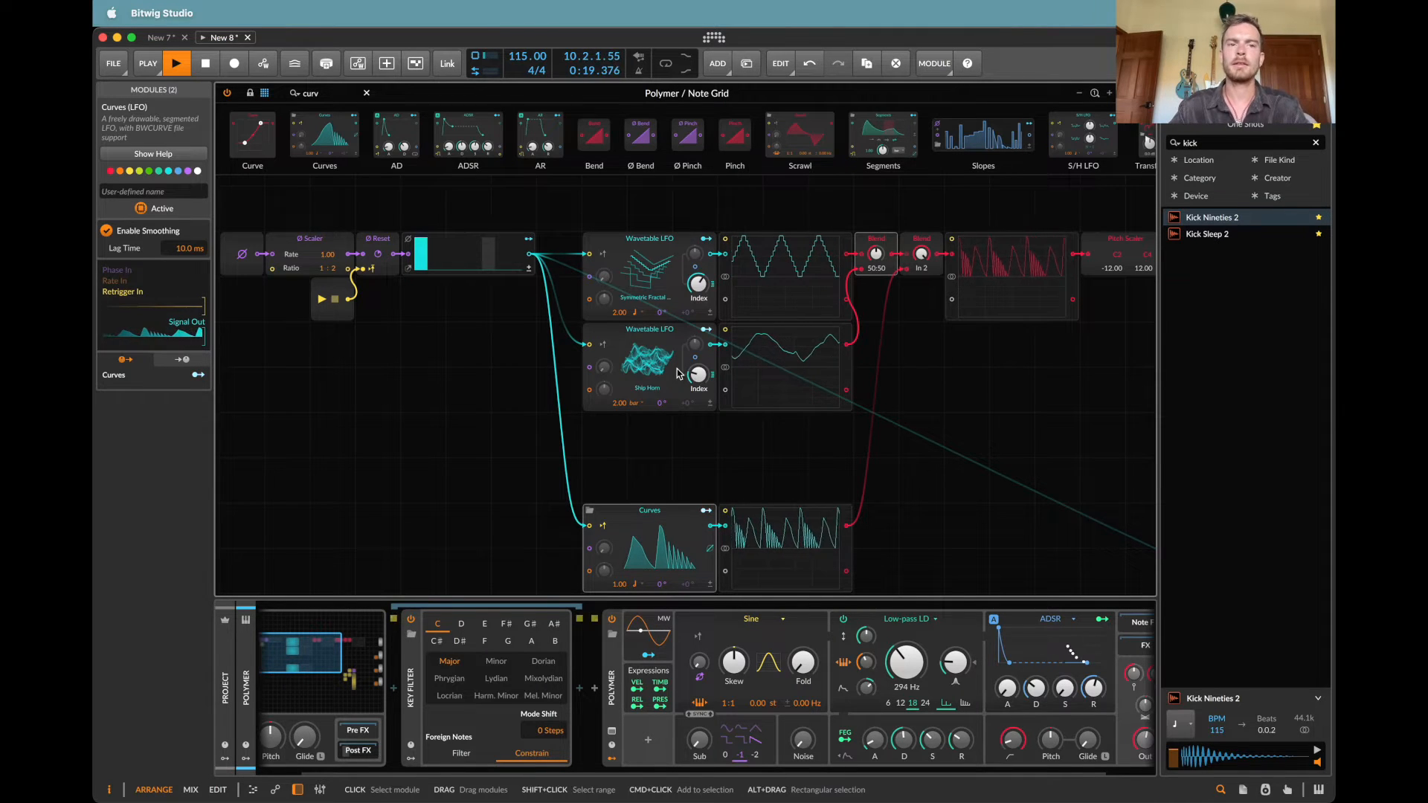
Step: Set the middle Transpose module to 3 semitones
scroll(677, 373, right, 15)
scroll(677, 373, down, 4)
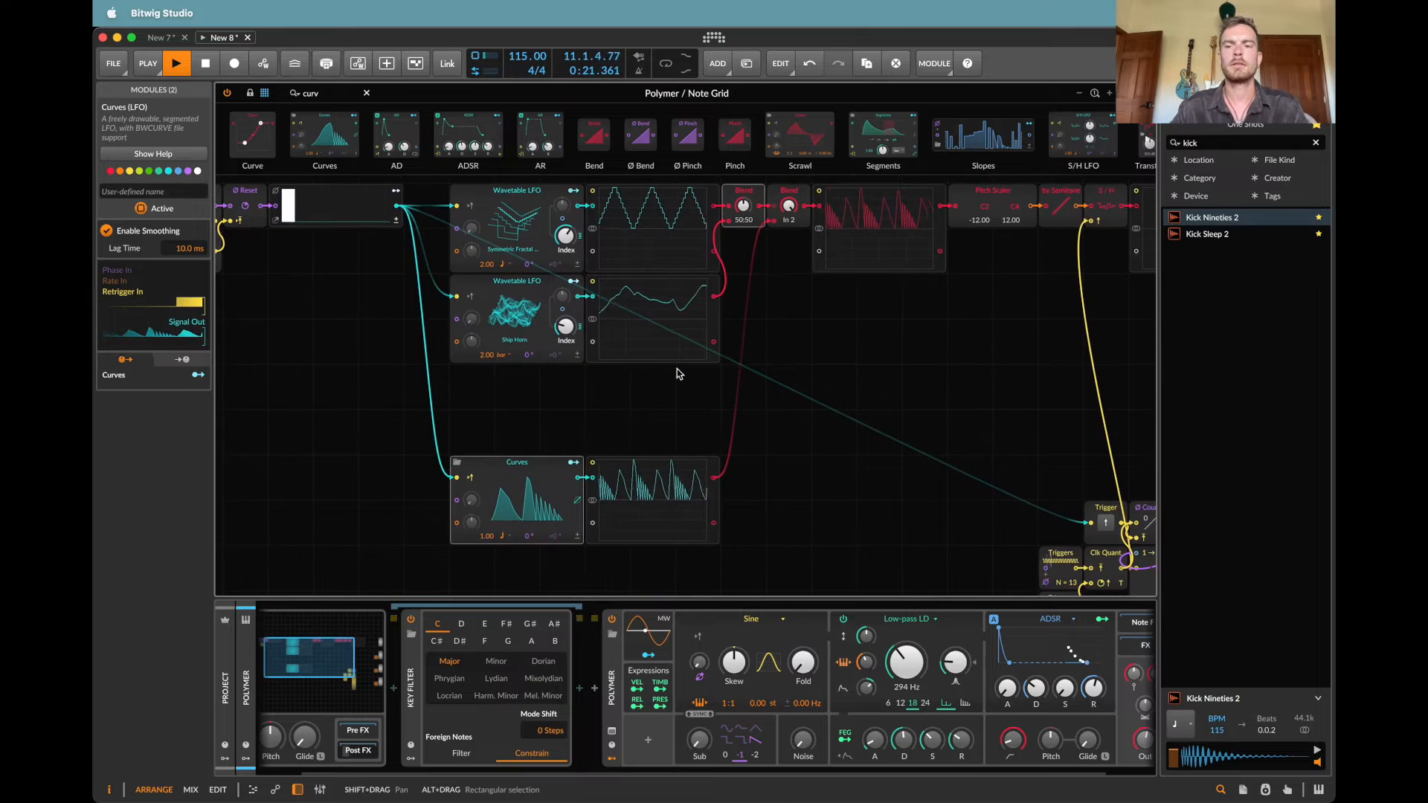
scroll(677, 373, right, 4)
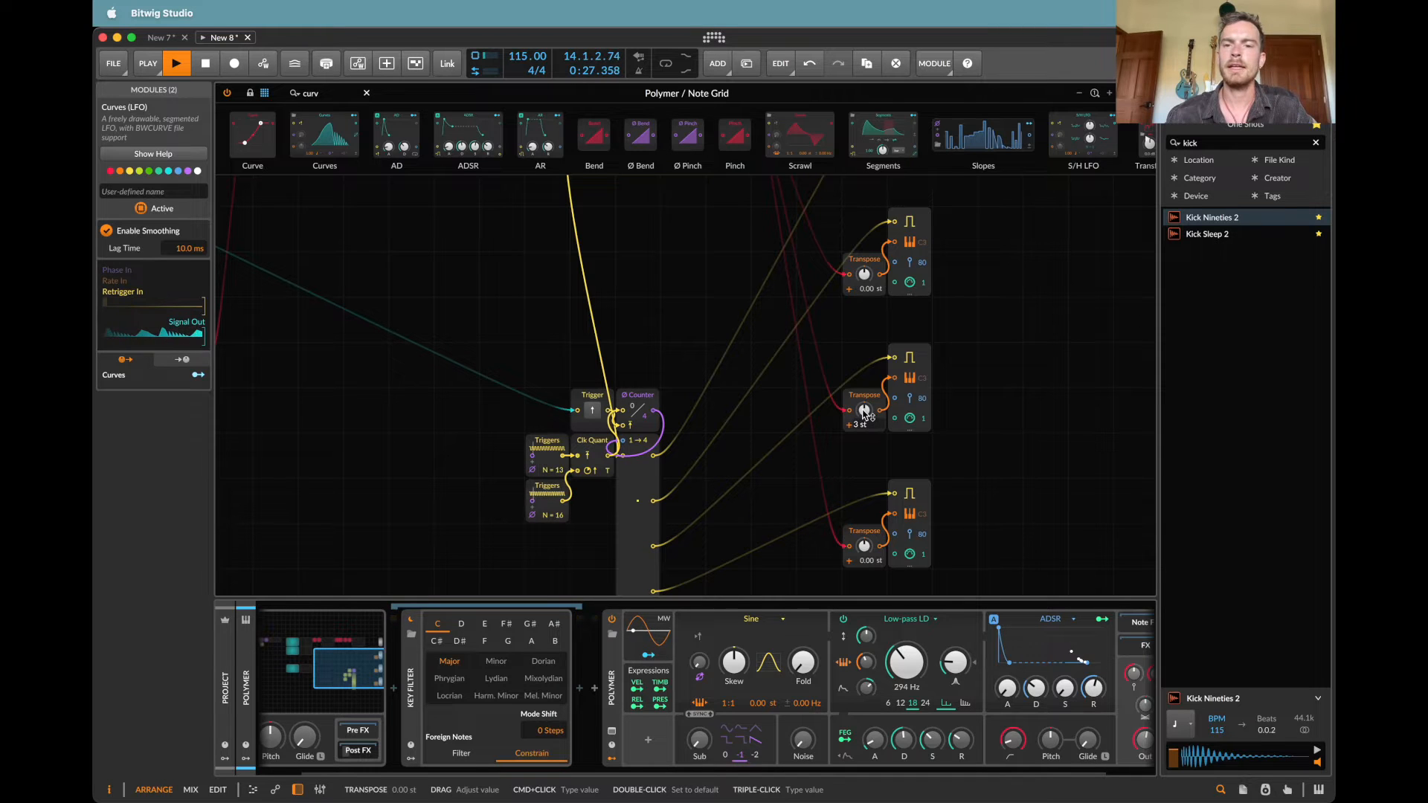
key(Return)
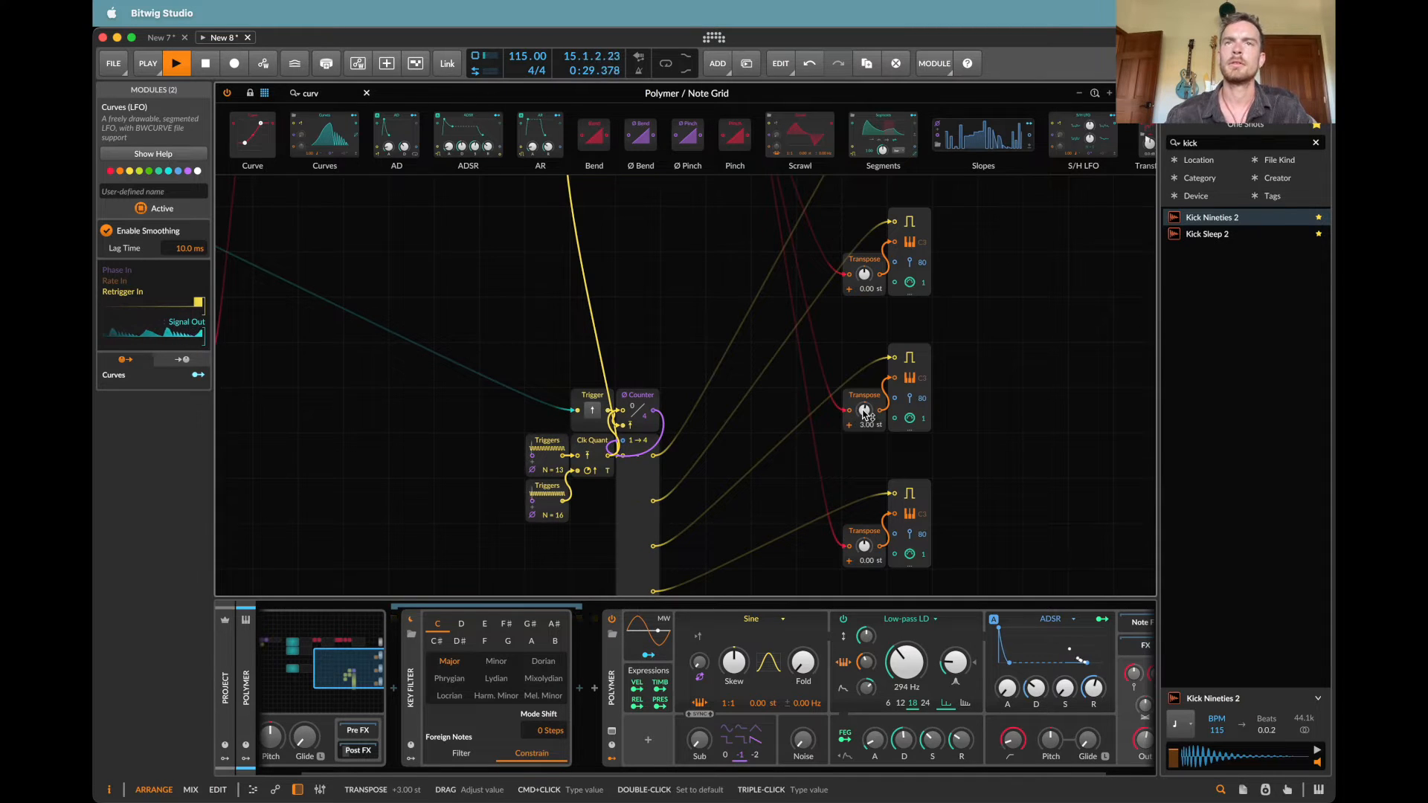
Step: Set the uppermost Transpose module to -2 semitones and lower it further to -5 semitones
super+click(867, 273)
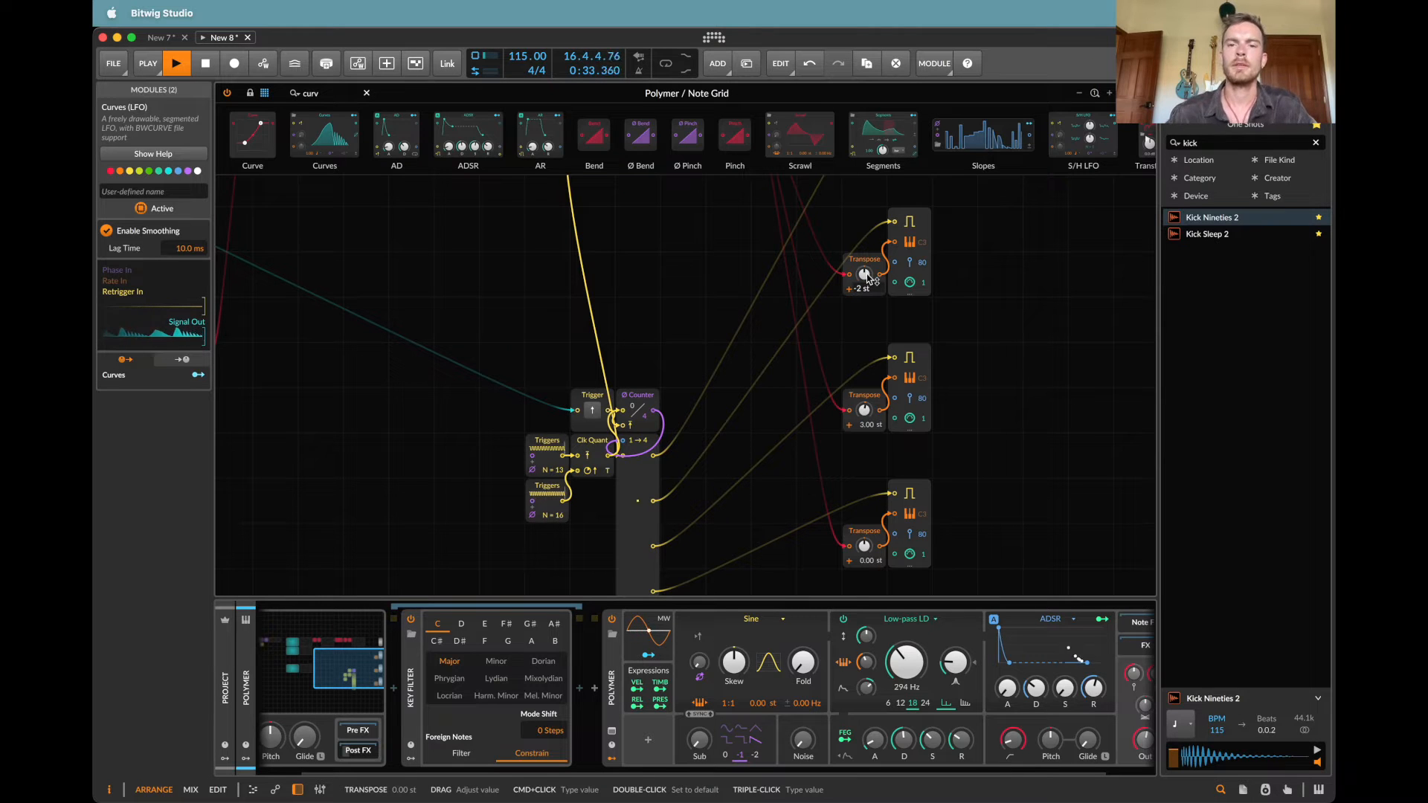
key(Return)
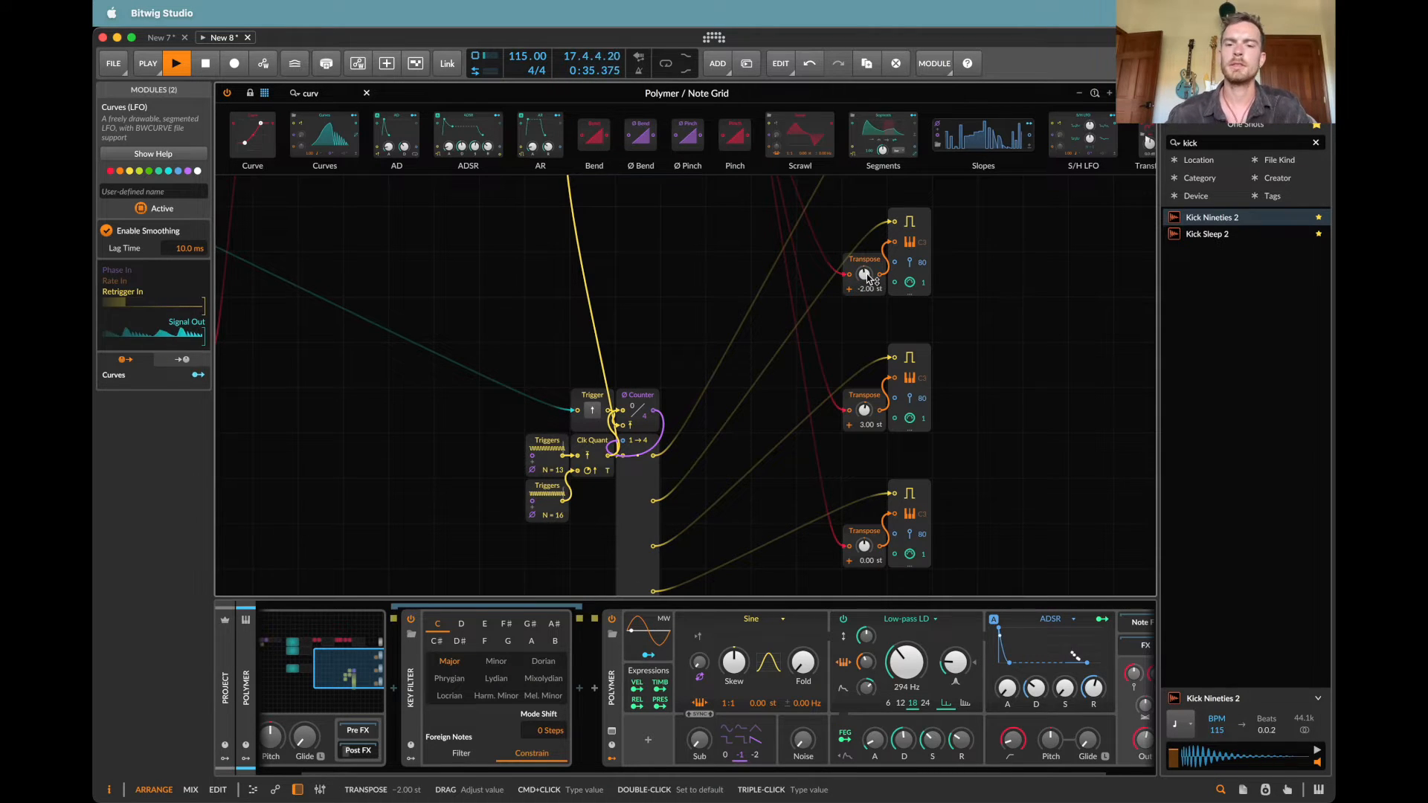
mouse_move(865, 276)
mouse_down()
mouse_move(865, 291)
mouse_move(865, 278)
mouse_up()
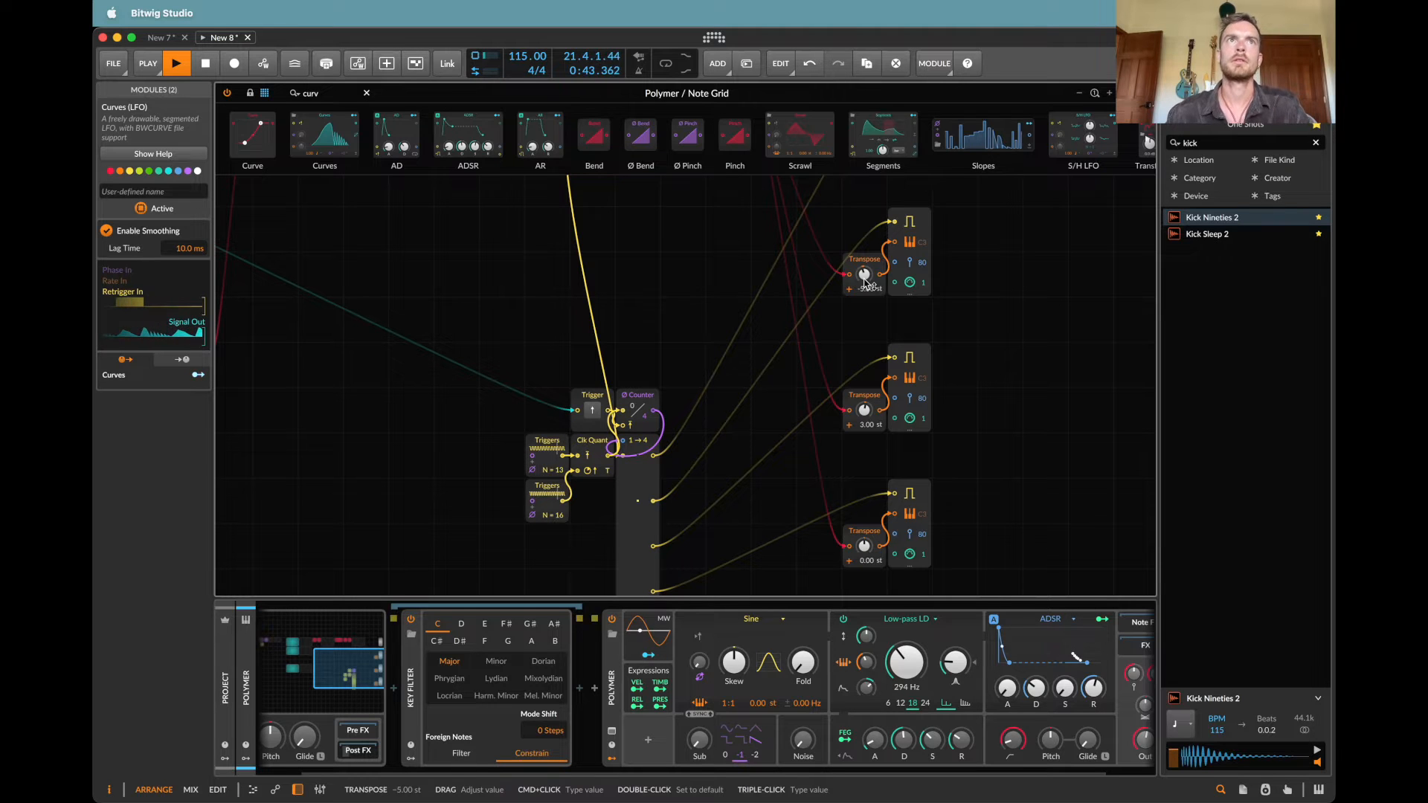
Step: Add a Relative Keytrack modulator to Polymer with a spread range of ±25.12 st and root key A2
scroll(885, 426, down, 2)
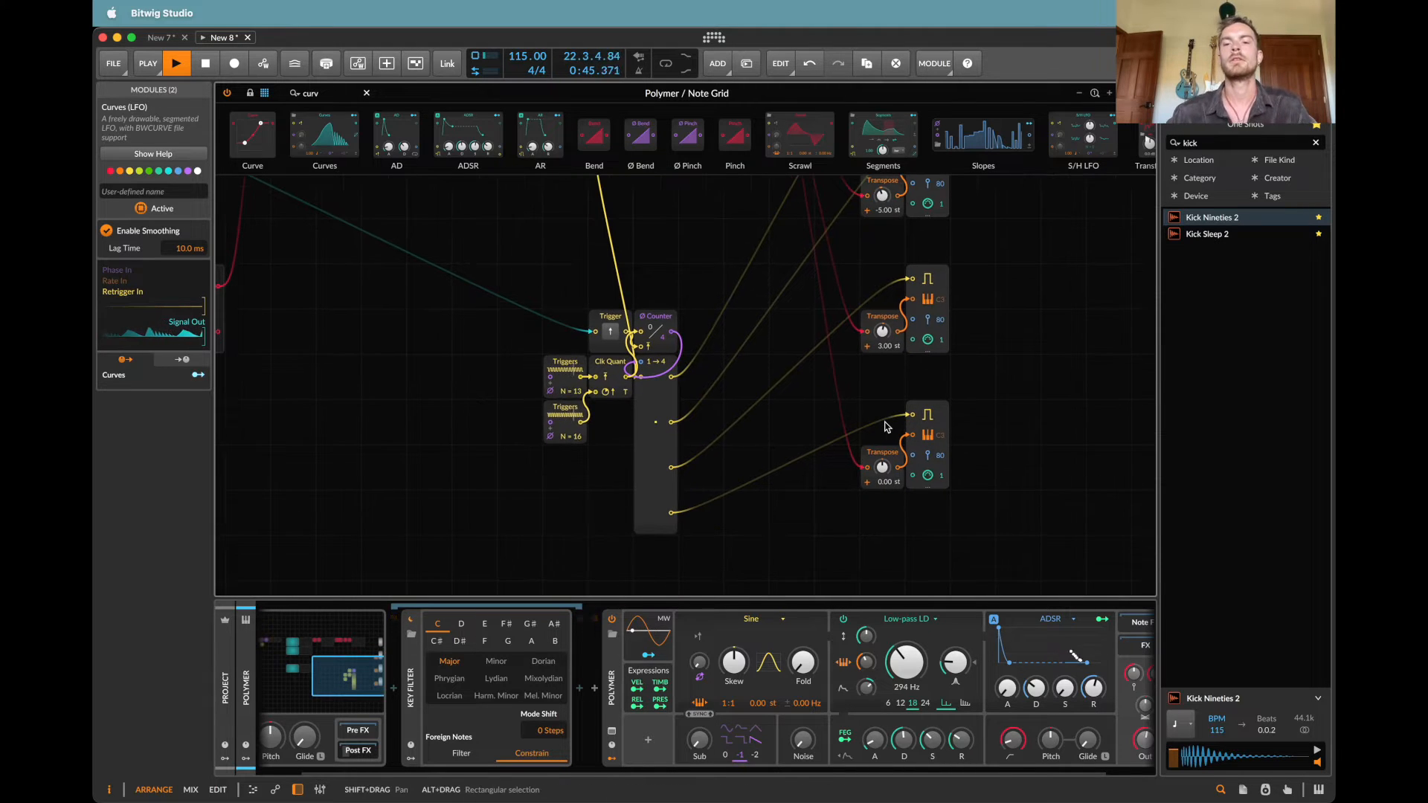
scroll(885, 427, up, 1)
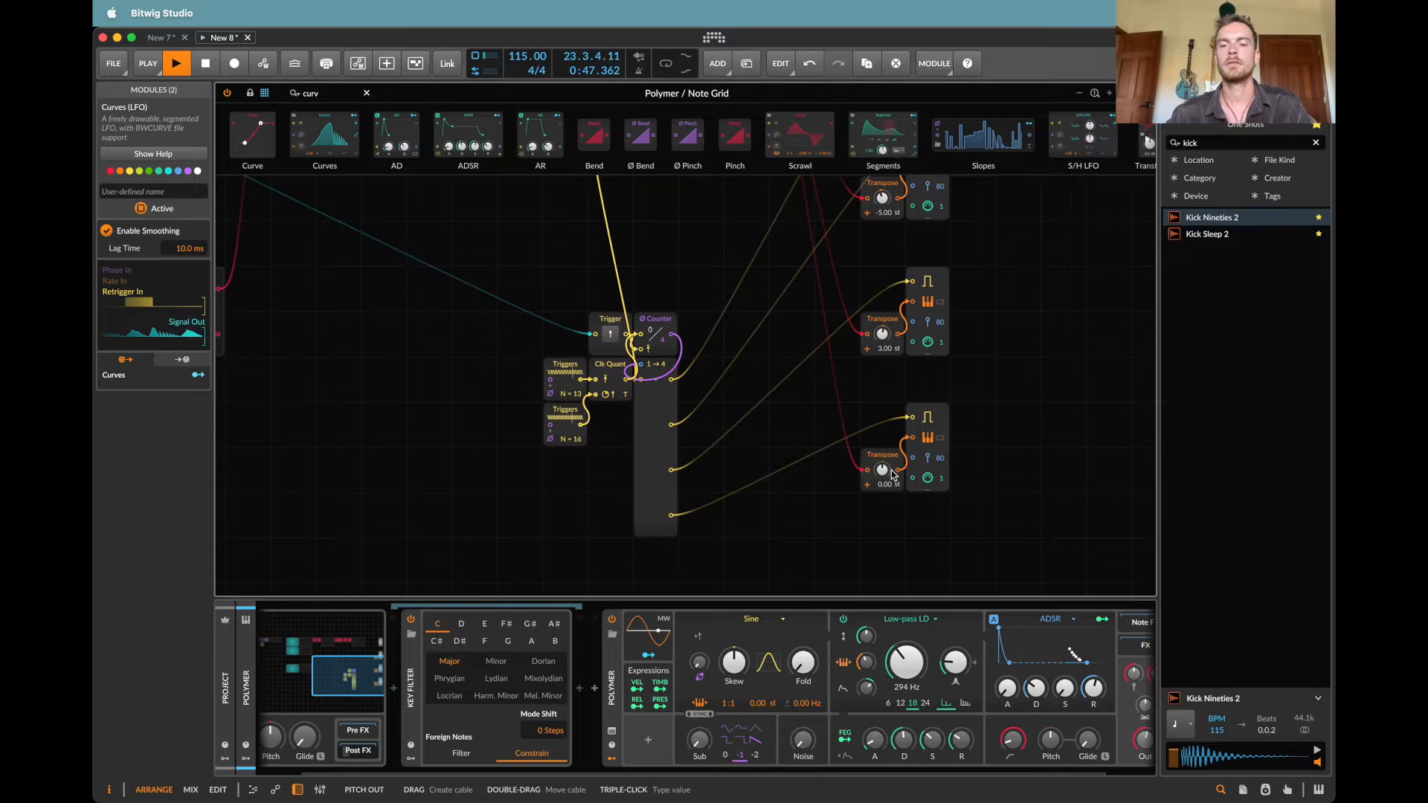
click(647, 744)
text(key)
key(Down)
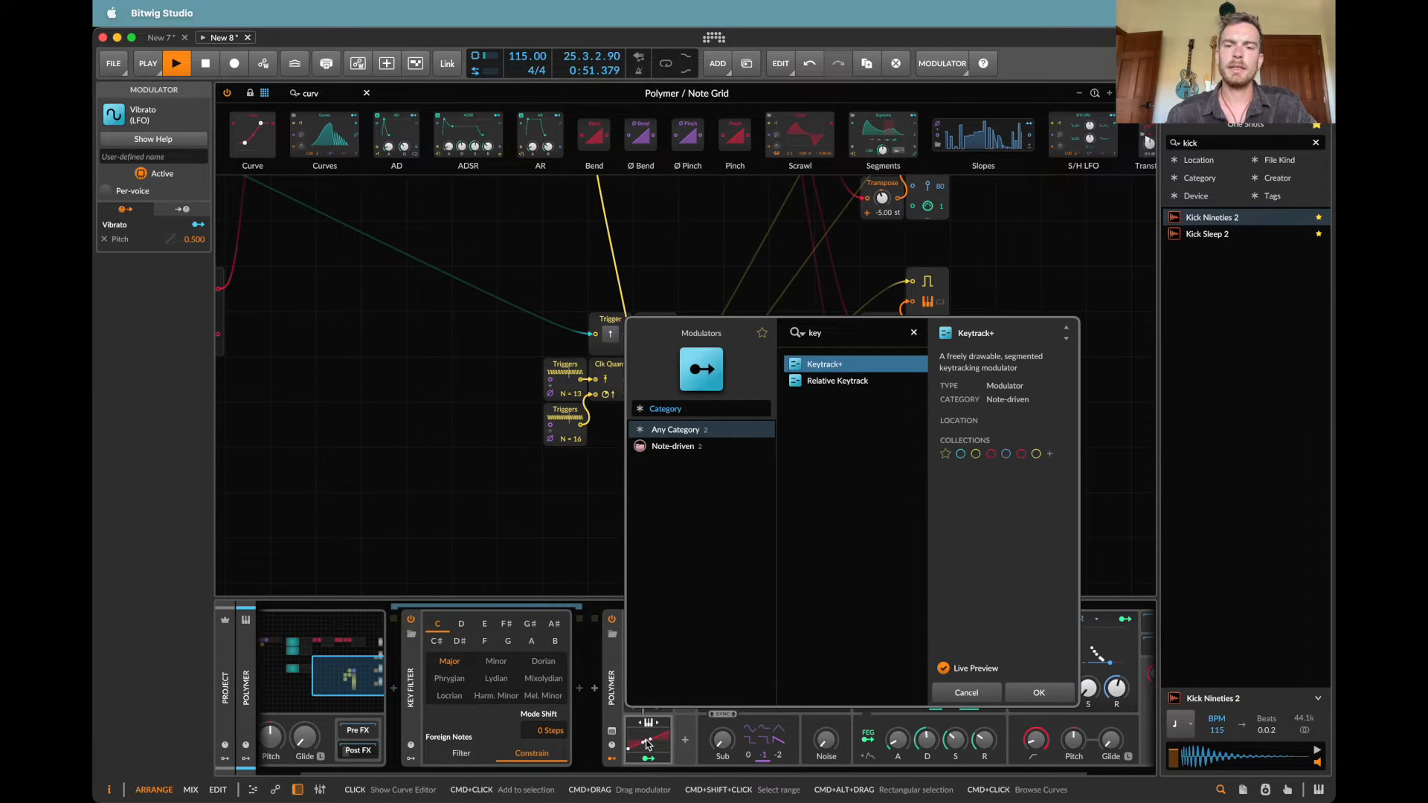
key(Down)
key(Return)
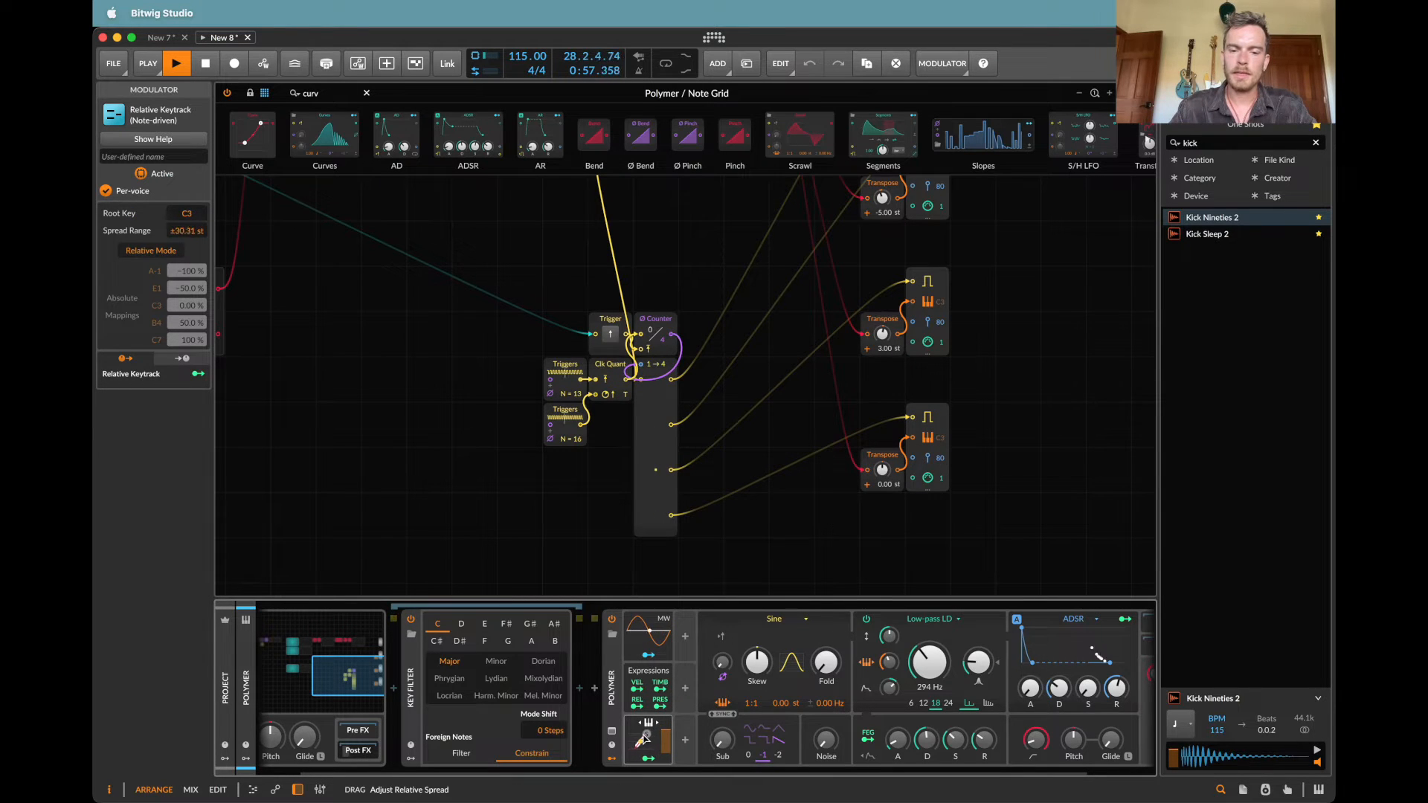
drag(642, 740, 650, 748)
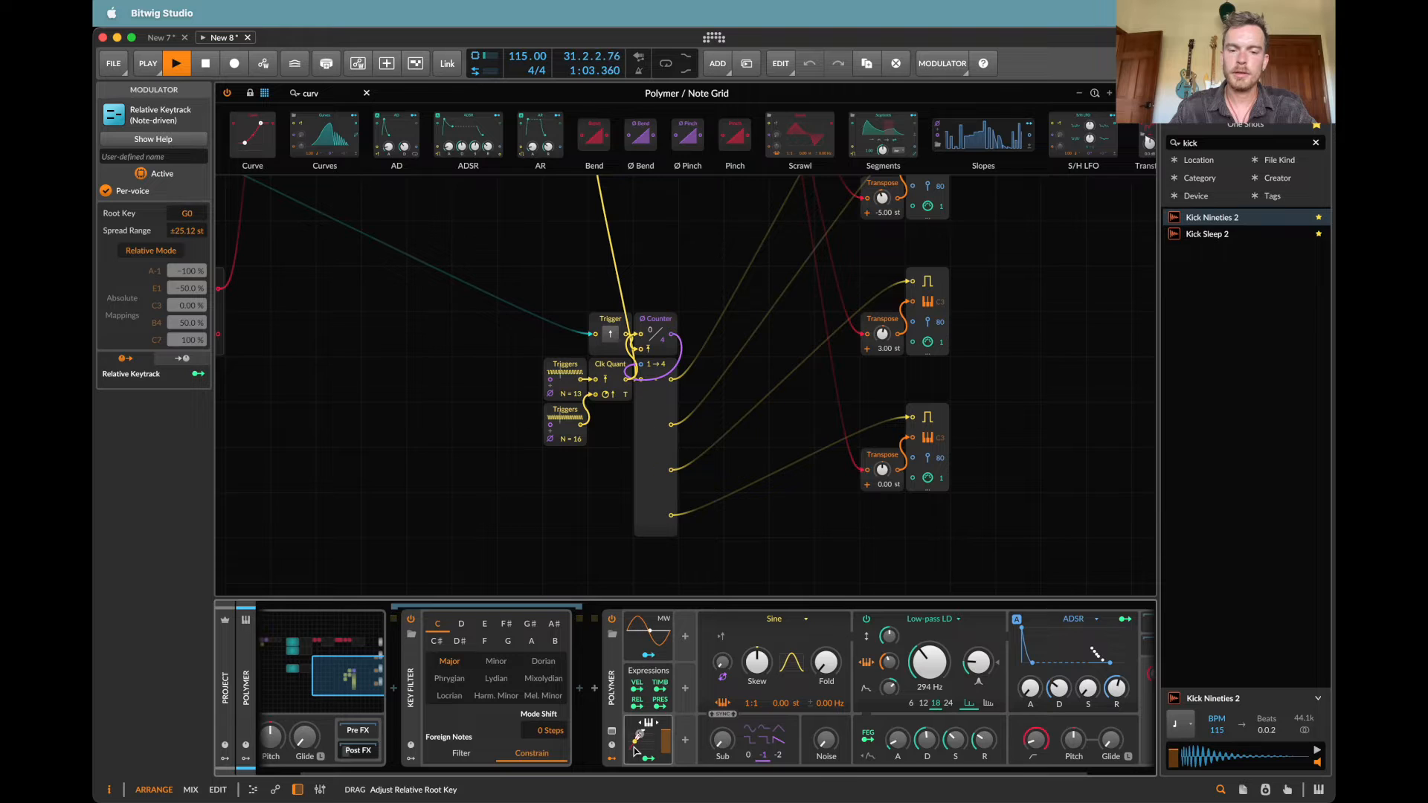
drag(641, 746, 642, 745)
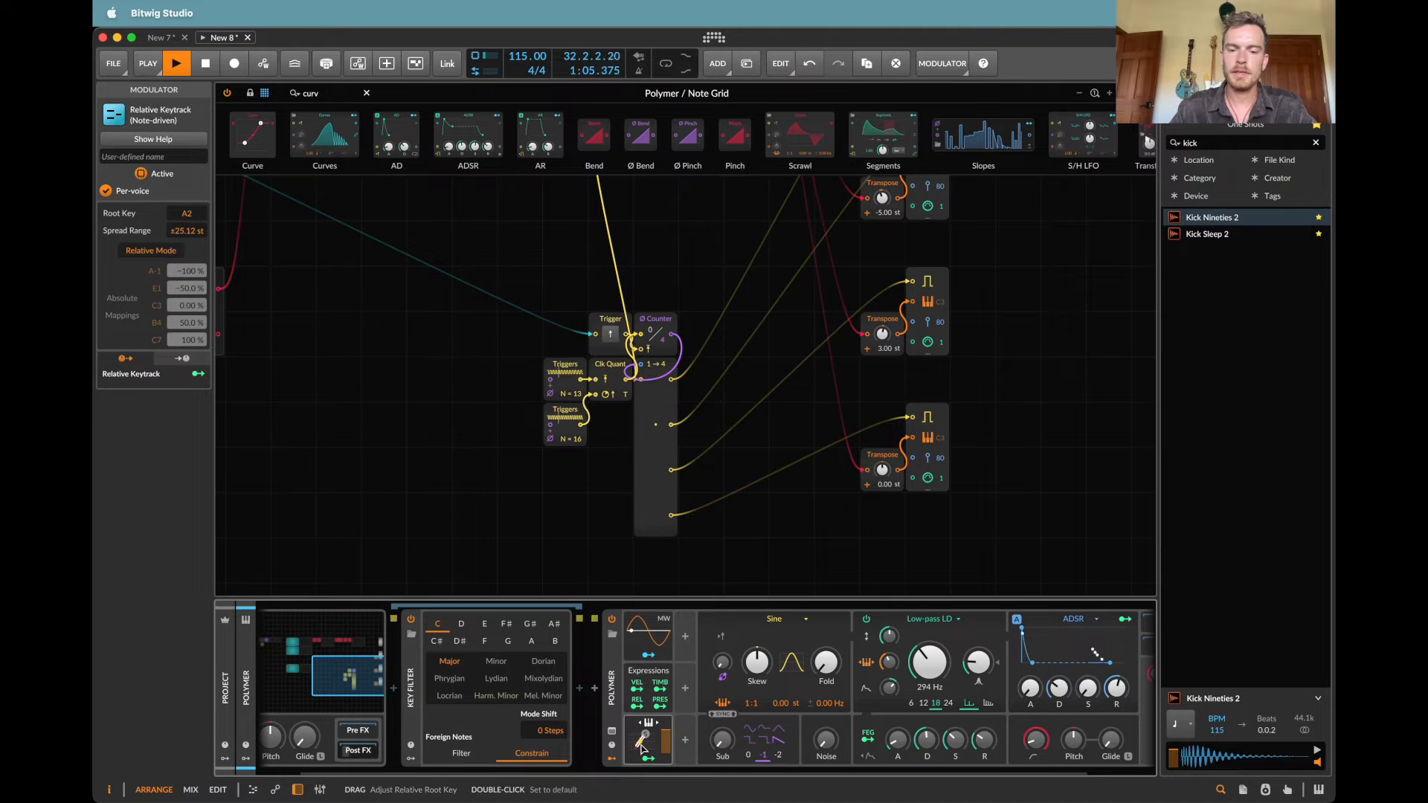
Step: Map Relative Keytrack to the ADSR's decay at 0.520 and its release at 0.760
click(650, 760)
drag(993, 688, 994, 669)
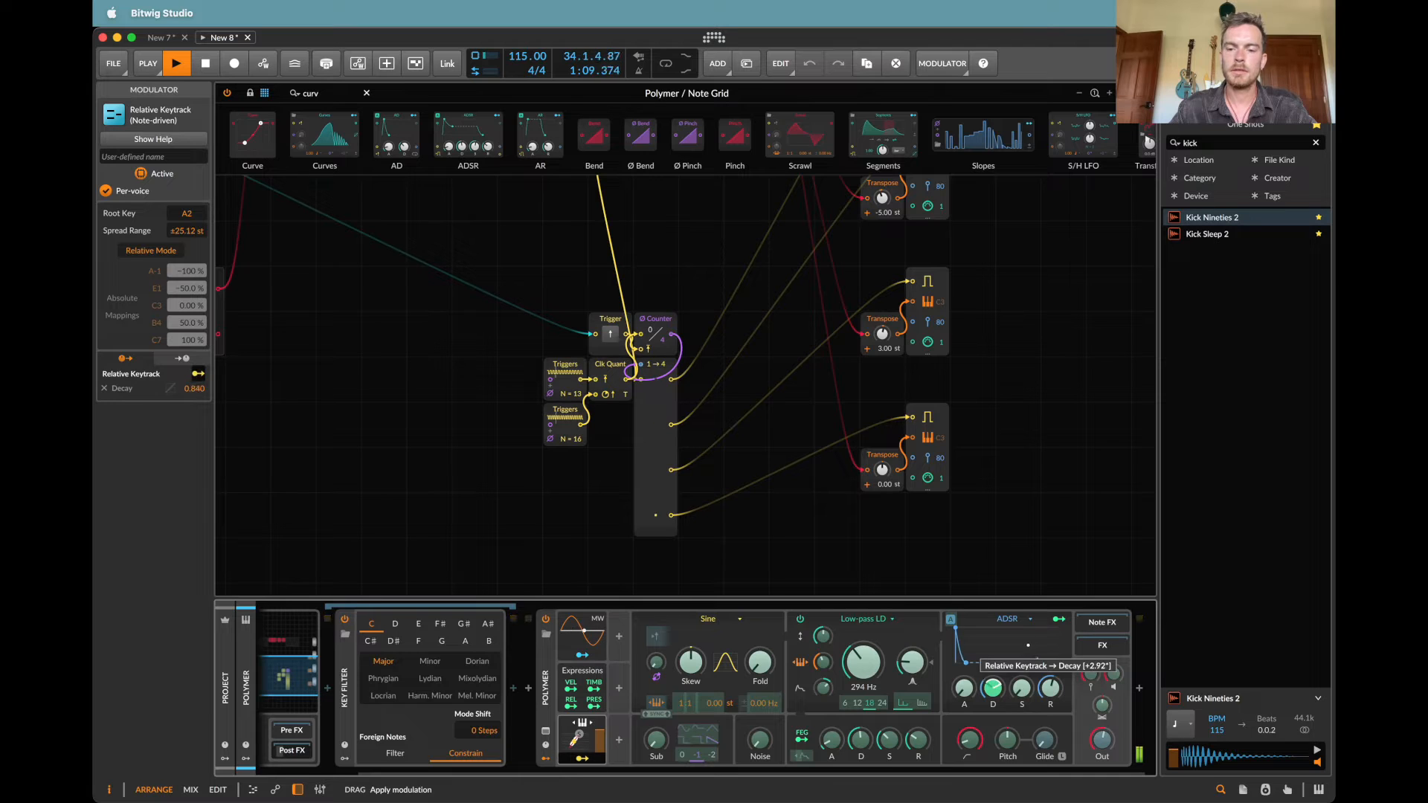
mouse_move(994, 669)
mouse_down()
mouse_move(1050, 662)
mouse_move(993, 686)
mouse_move(1006, 690)
mouse_up()
key(Escape)
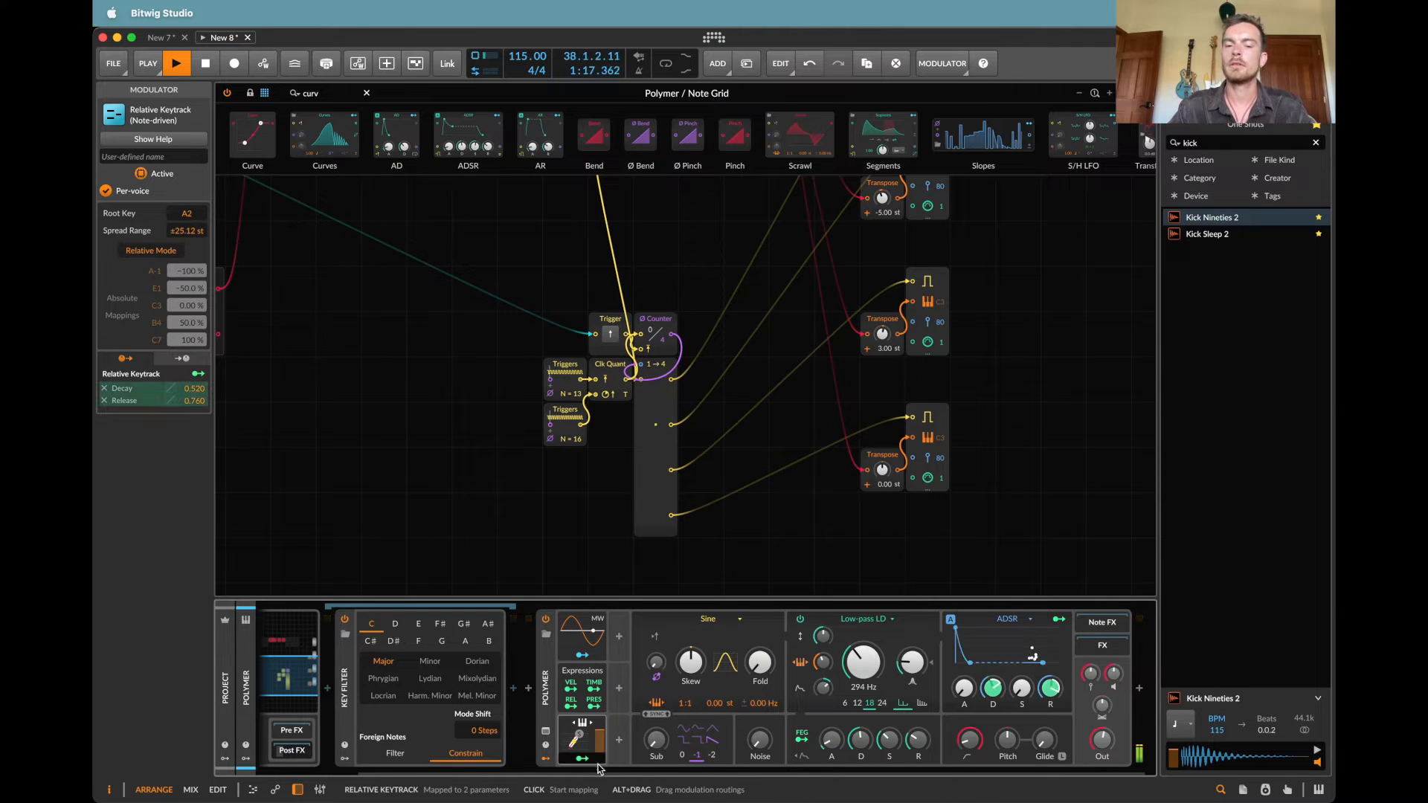
Step: Set Relative Keytrack's release amount to 0.520 and try modulating the oscillator's Skew from the ADSR at 6.5 %
drag(586, 760, 1031, 655)
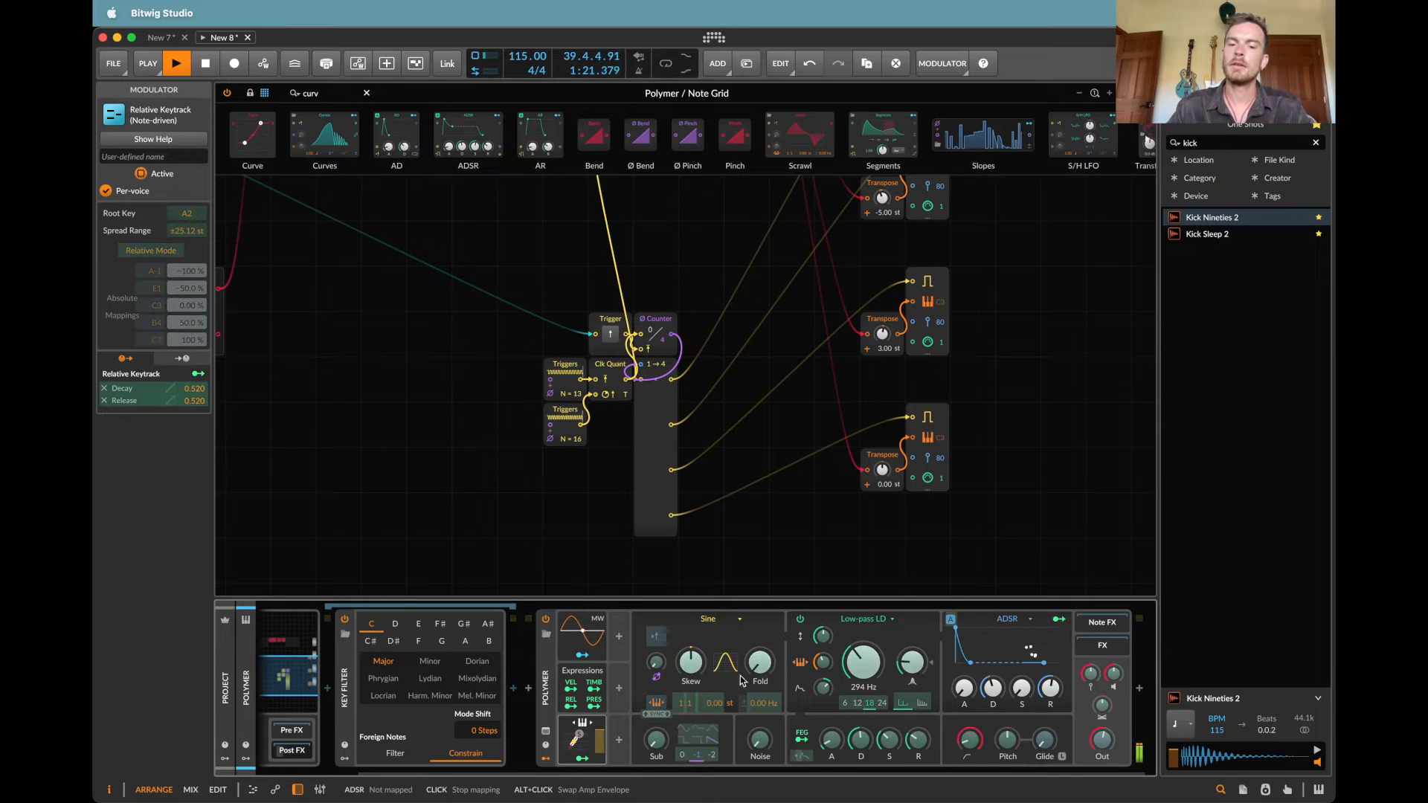
drag(691, 662, 691, 654)
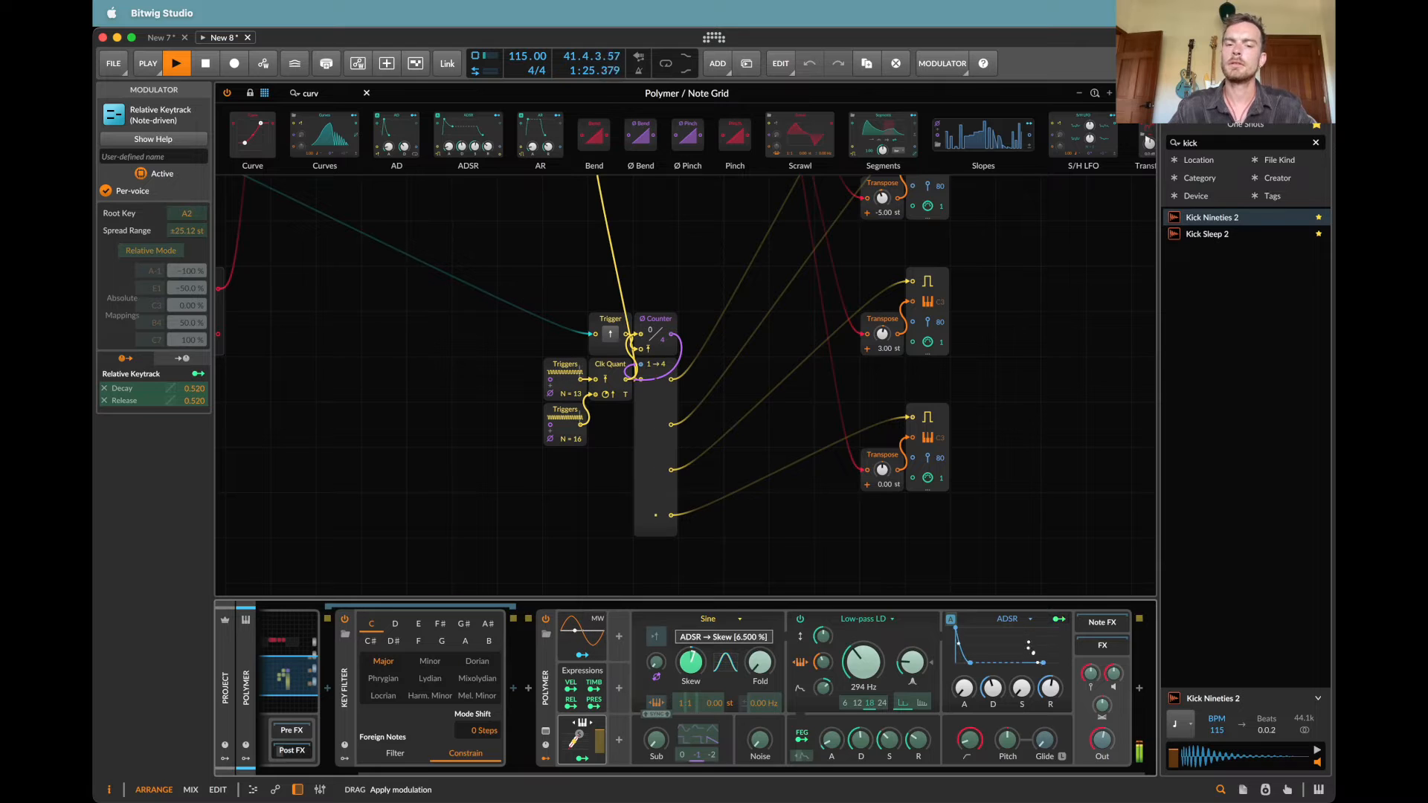
drag(691, 657, 691, 658)
key(Escape)
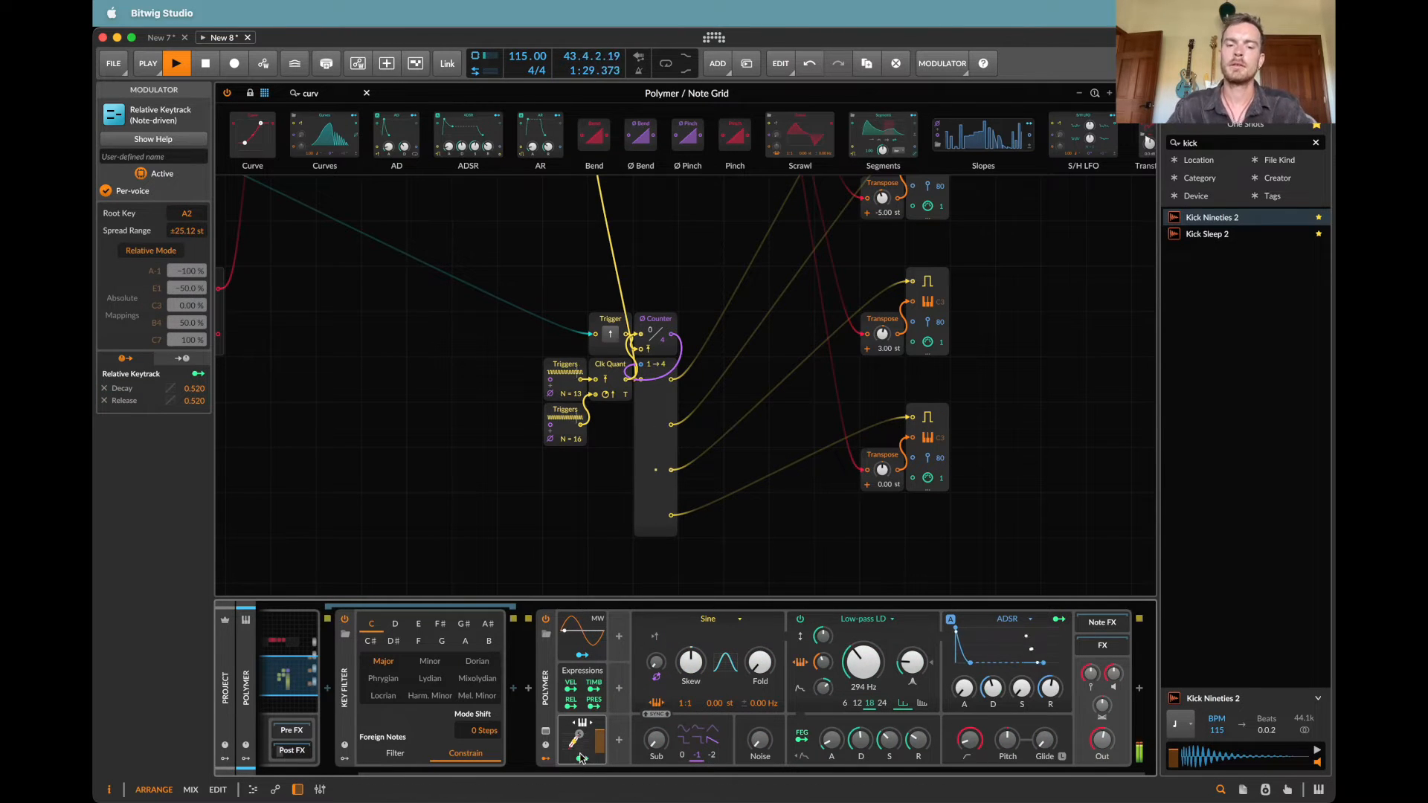
Step: Set Relative Keytrack's modulation amounts to -0.54 for the ADSR's decay and -0.20 for its release
click(582, 759)
drag(993, 686, 1050, 692)
key(Escape)
click(583, 759)
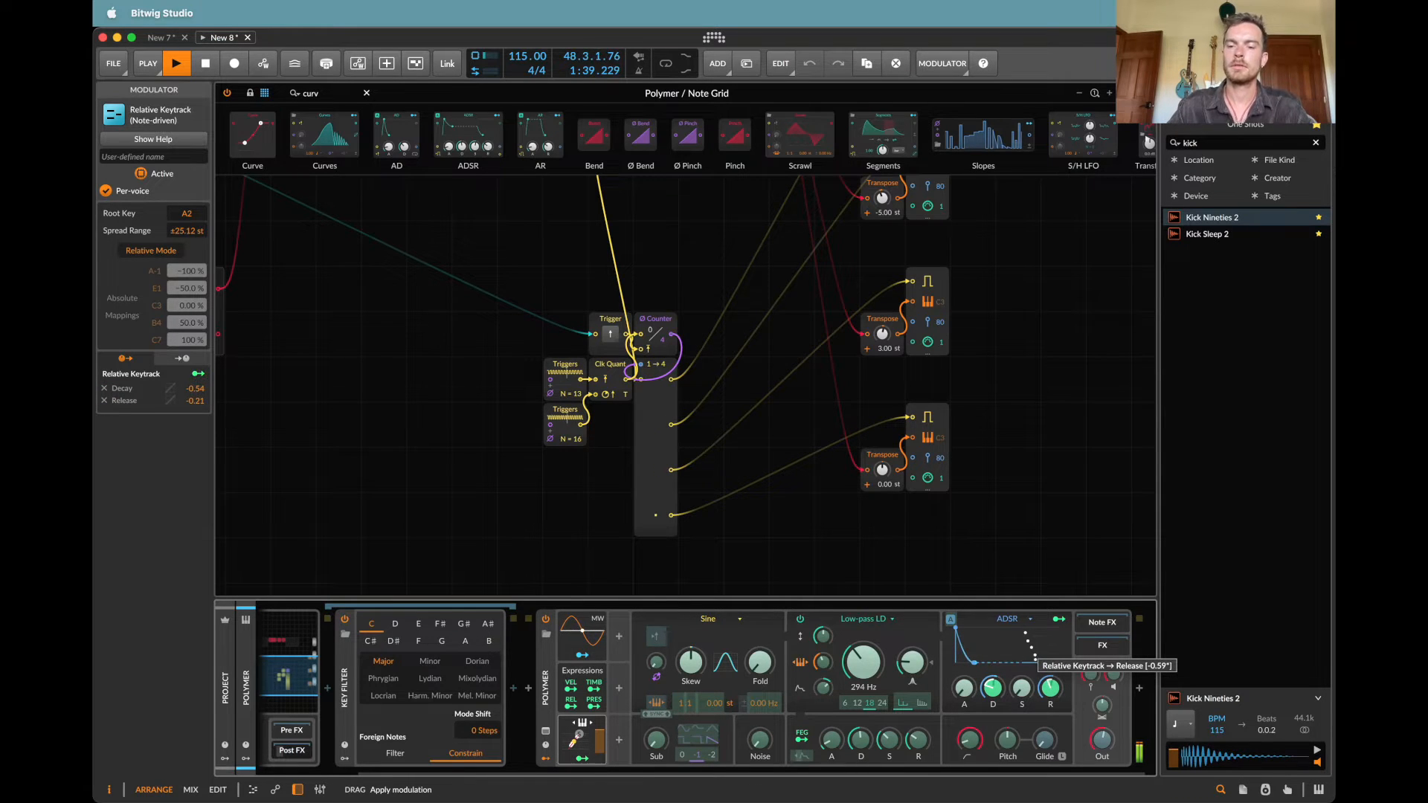
Step: Set the first Blend module fully to In 1 and the second Blend module to 46:54
scroll(844, 440, up, 10)
scroll(844, 439, left, 10)
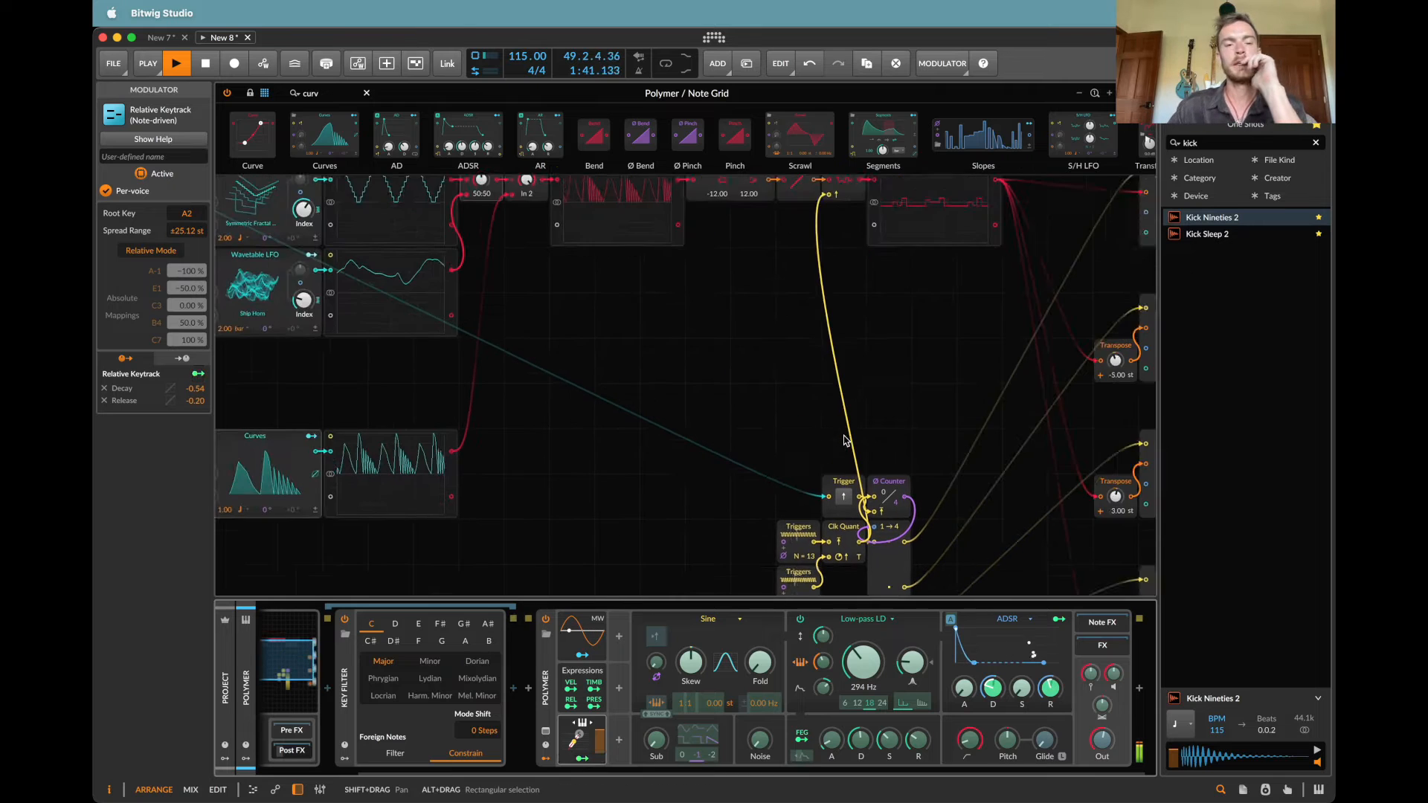
scroll(844, 440, left, 5)
scroll(843, 440, down, 3)
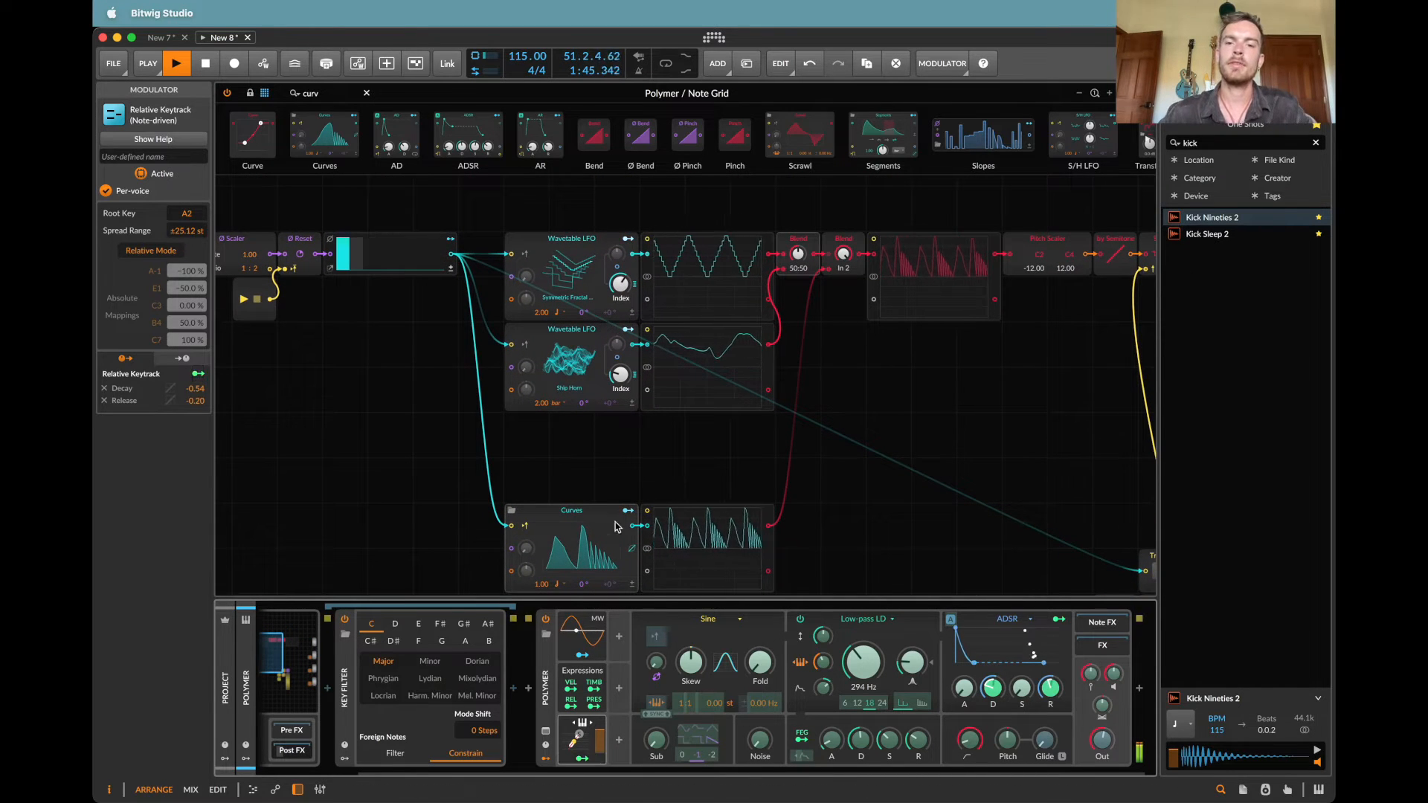
scroll(845, 539, right, 3)
scroll(845, 539, down, 2)
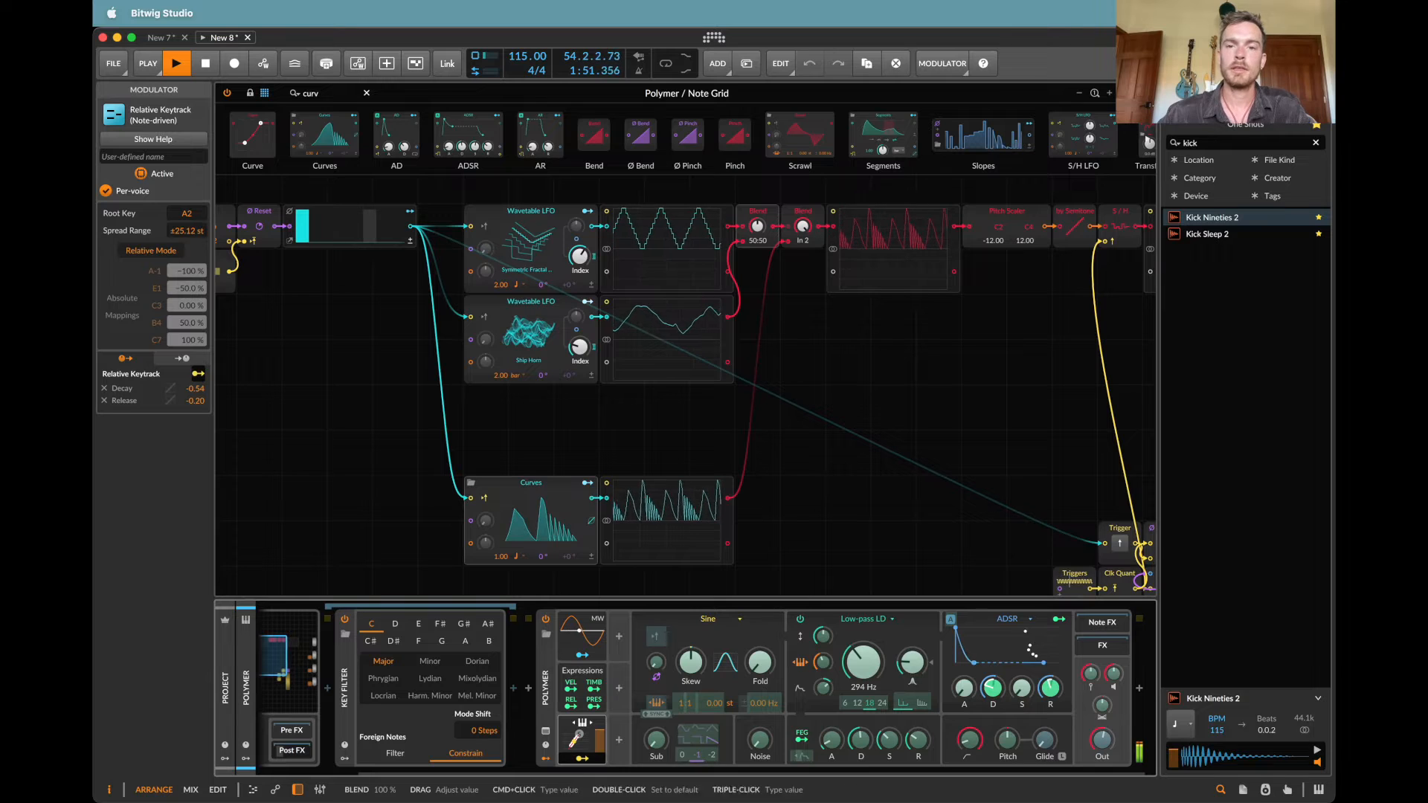
drag(803, 227, 803, 239)
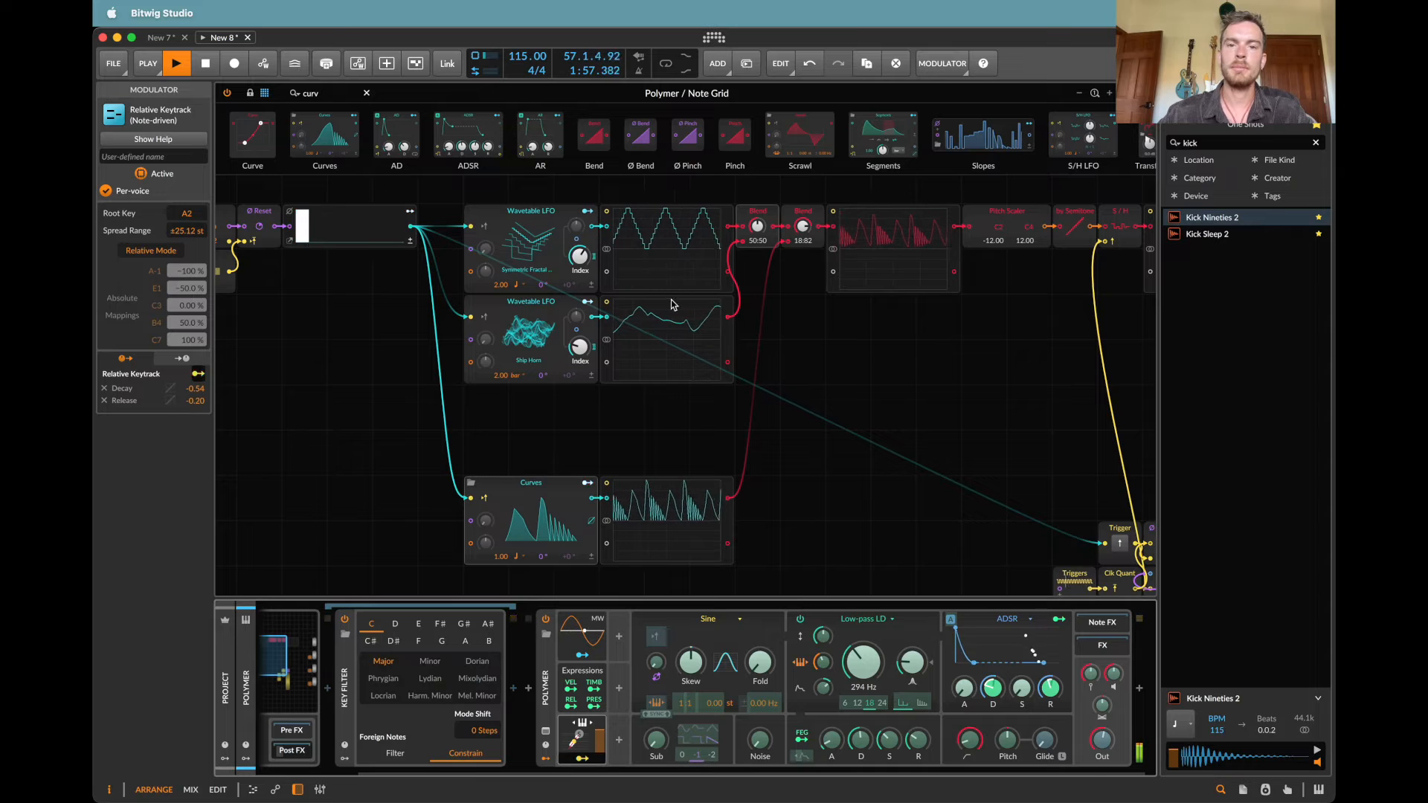
drag(756, 224, 757, 299)
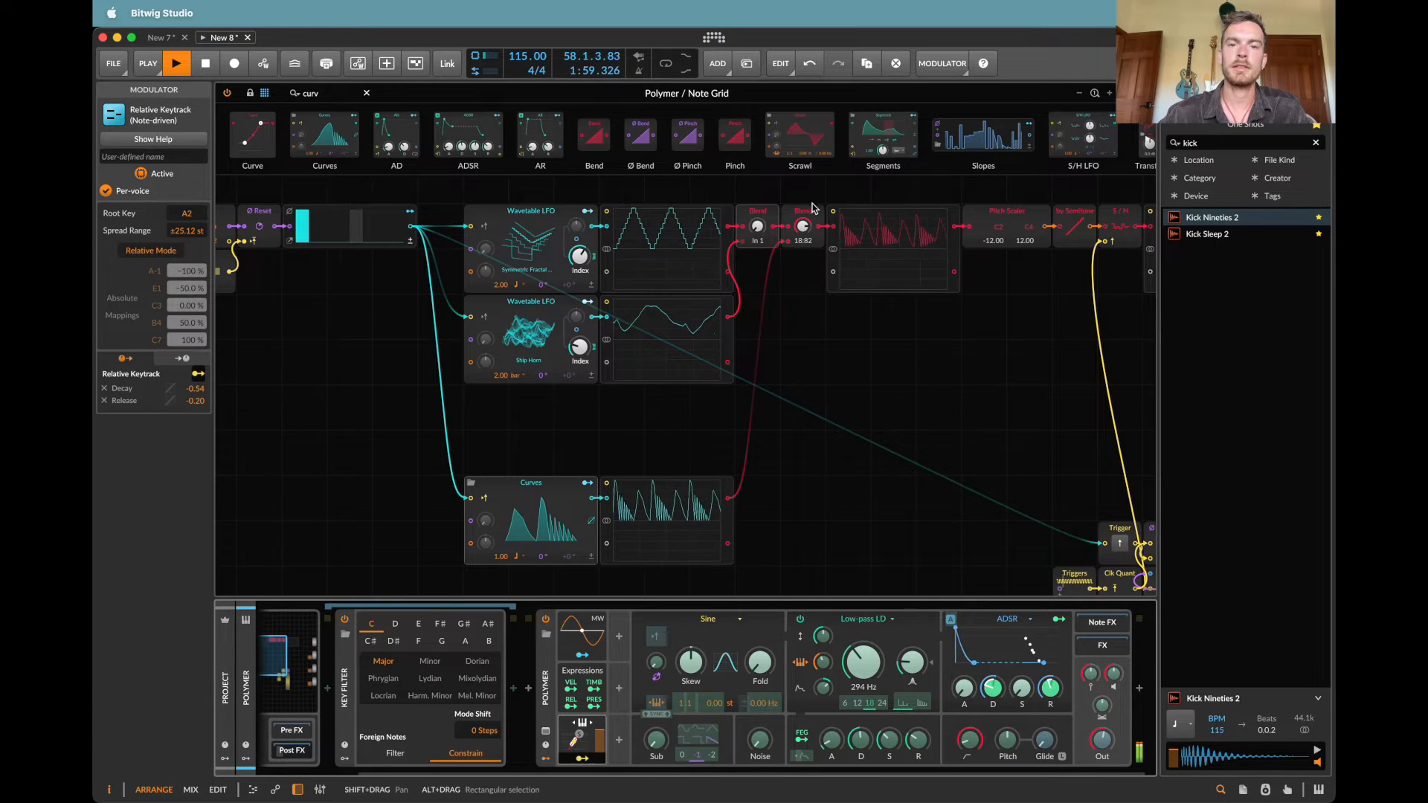
drag(806, 225, 805, 235)
Step: Move the six connected Triggers, Trigger, Clk Quant, Counter and Split modules up closer to the LFO chain
scroll(805, 225, right, 10)
scroll(805, 225, down, 4)
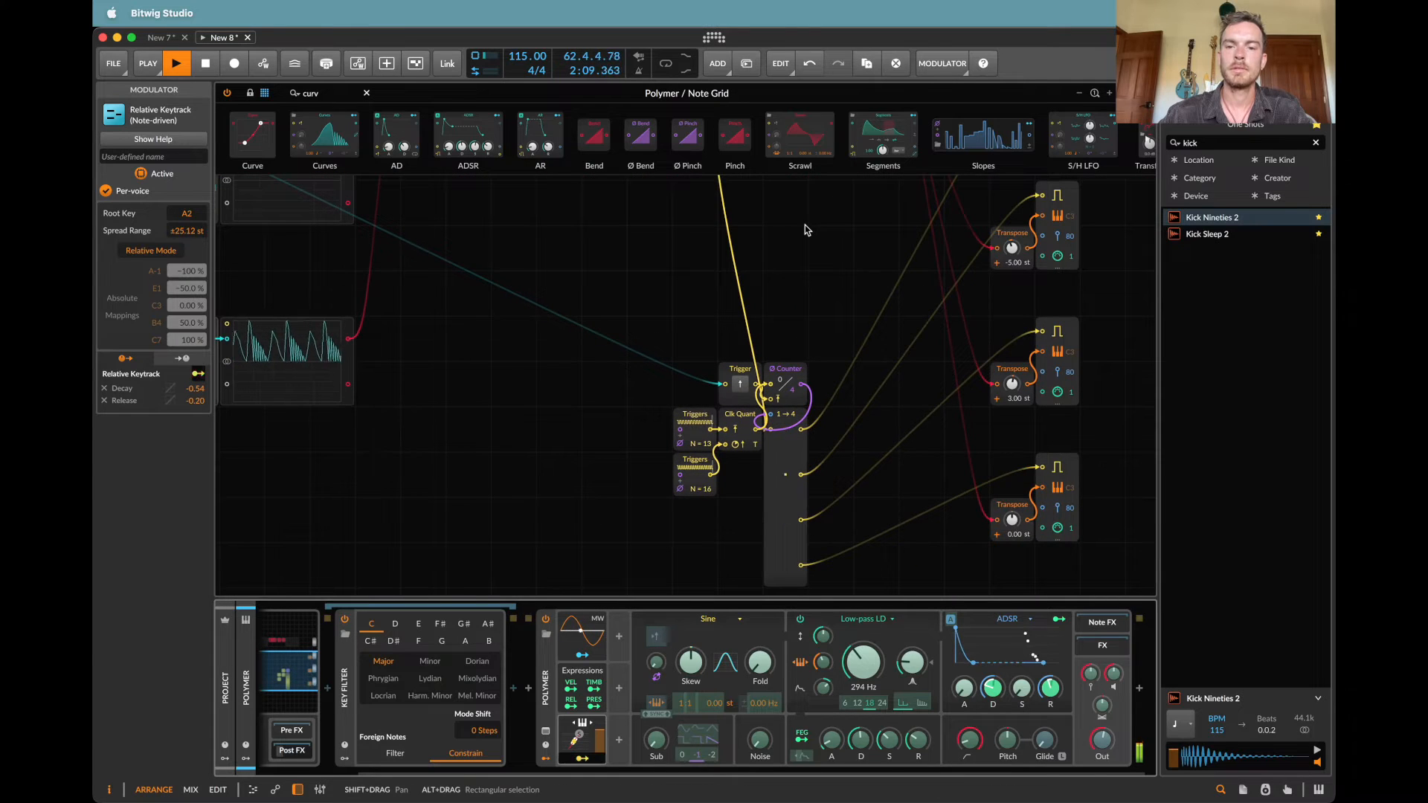
scroll(805, 225, up, 5)
scroll(805, 229, down, 5)
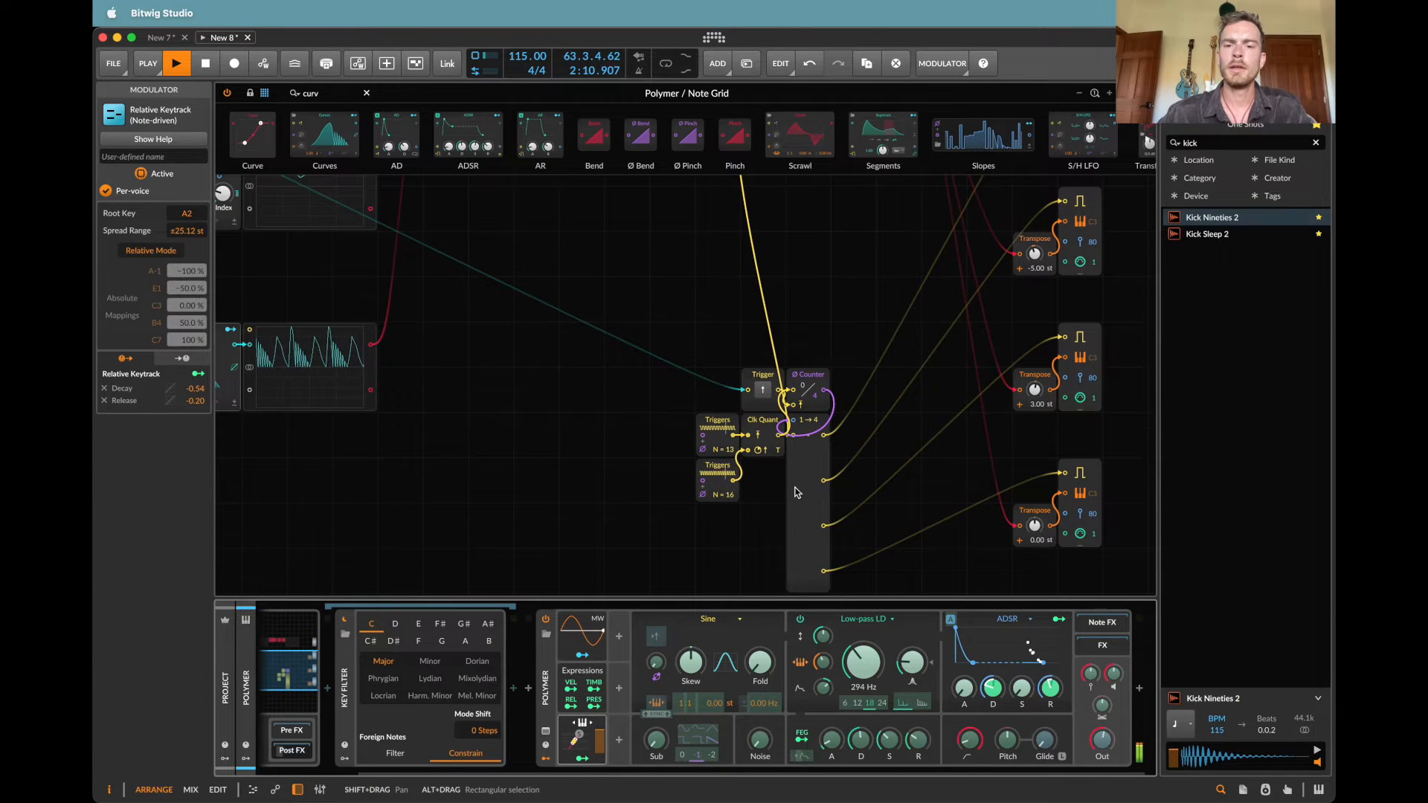
click(805, 495)
scroll(774, 372, down, 4)
scroll(737, 294, left, 3)
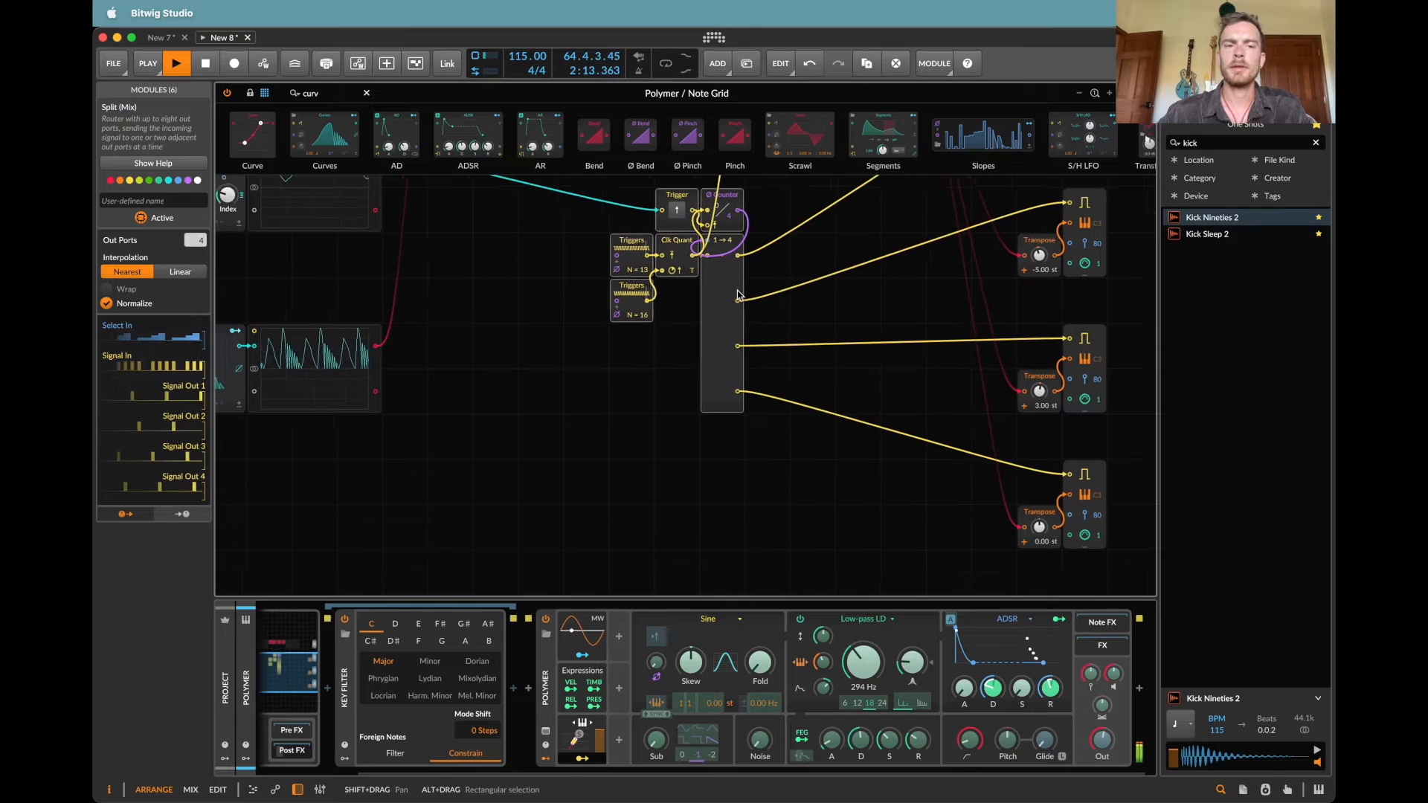
scroll(677, 328, down, 3)
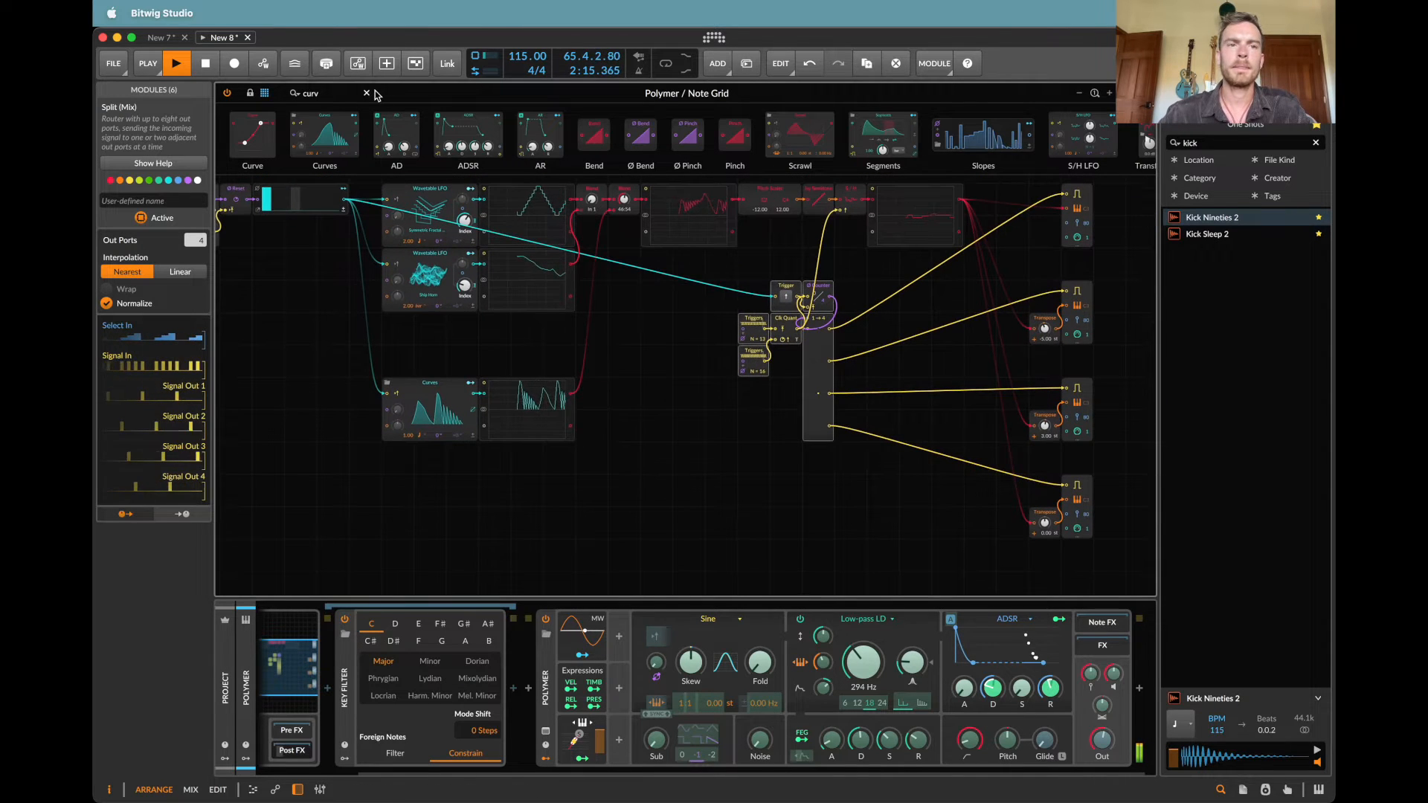
Step: Add a MinMax module below the Curves chain and feed it the first Blend's output and the Curves oscilloscope's output
double_click(321, 93)
text(mi)
drag(247, 135, 664, 453)
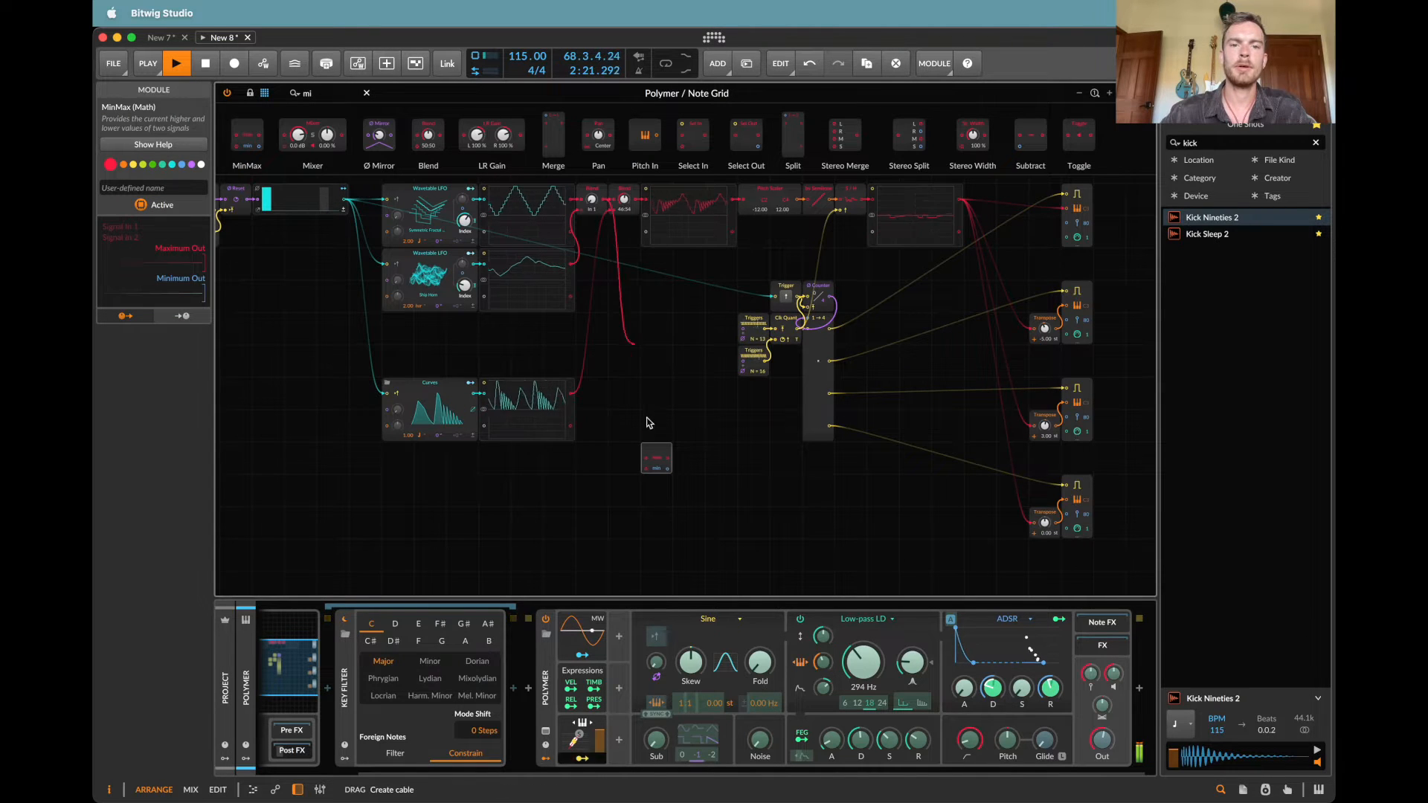
drag(646, 422, 645, 456)
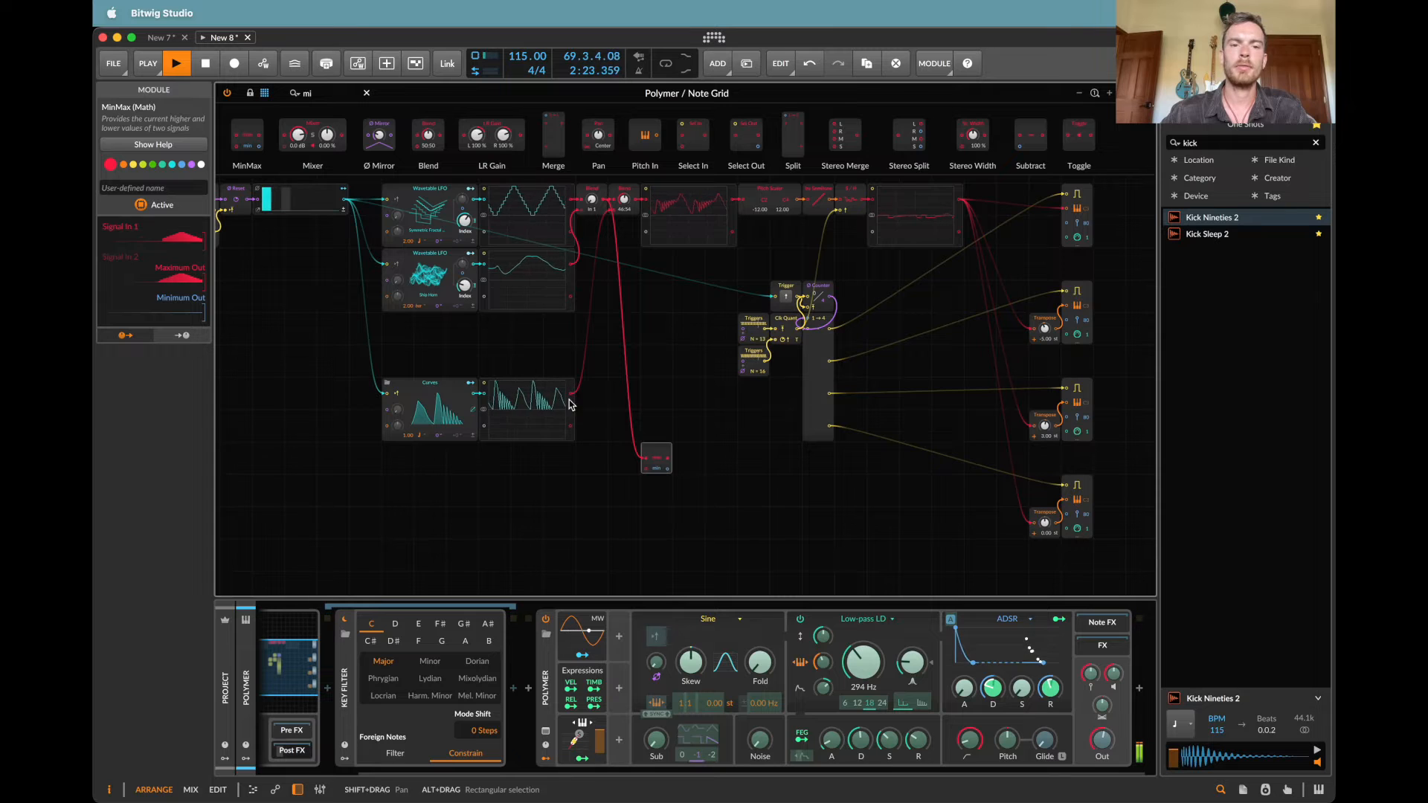
mouse_move(620, 447)
mouse_down()
mouse_move(645, 470)
mouse_move(628, 452)
mouse_up()
Step: Add an Oscilloscope module connected to the MinMax module's minimum output
double_click(341, 93)
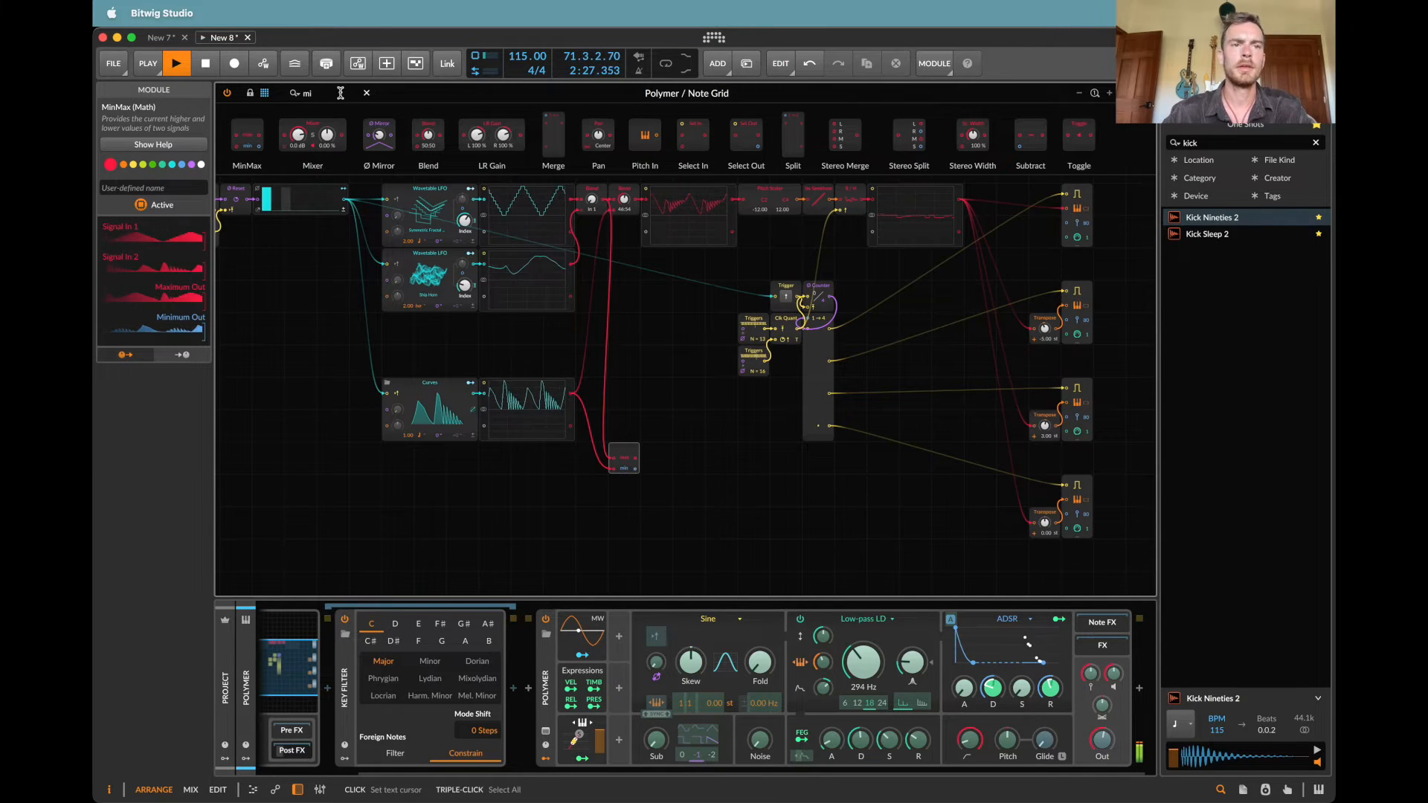
text(osc)
drag(261, 136, 646, 463)
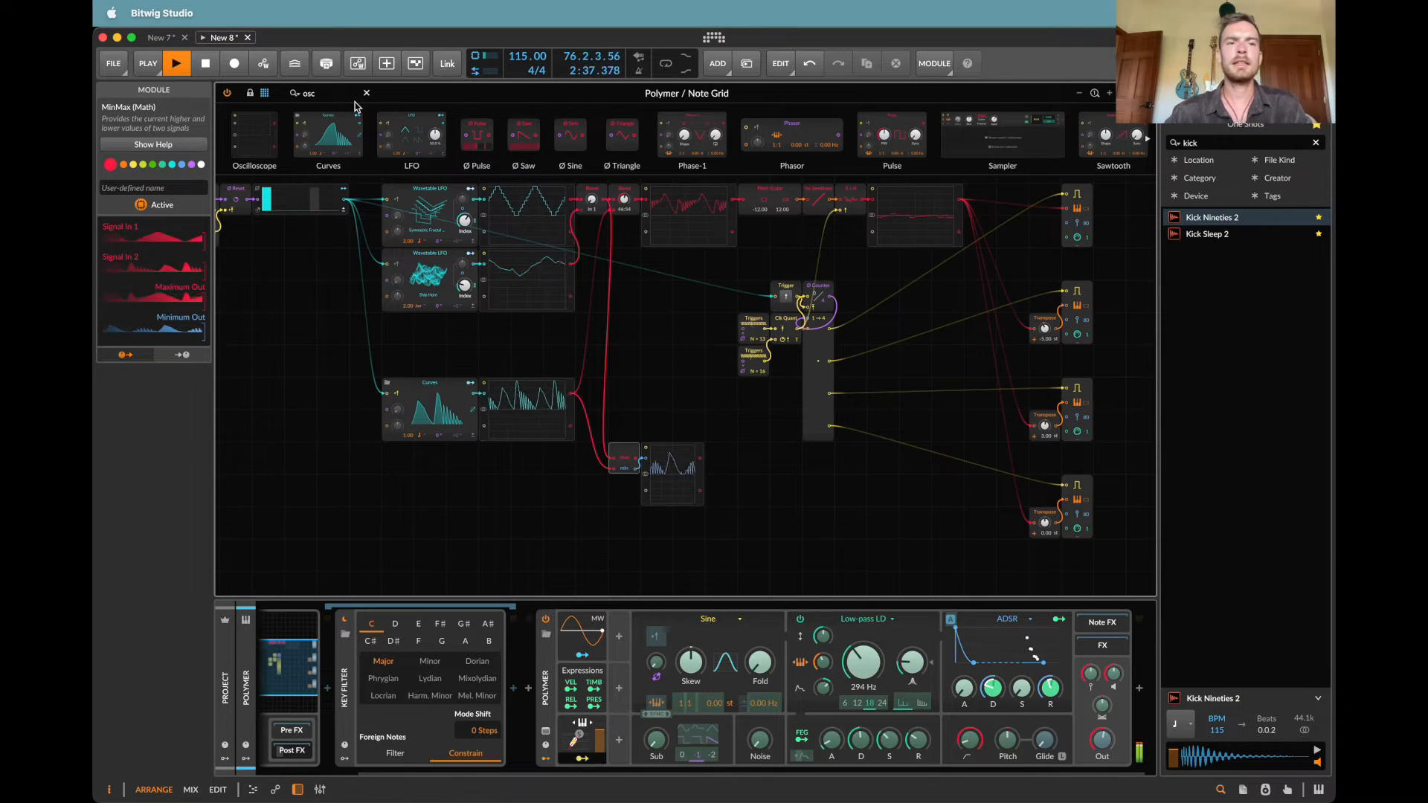
Step: Add a Sample / Hold module after the new oscilloscope and trigger it from the Clk Quant output
text(sam)
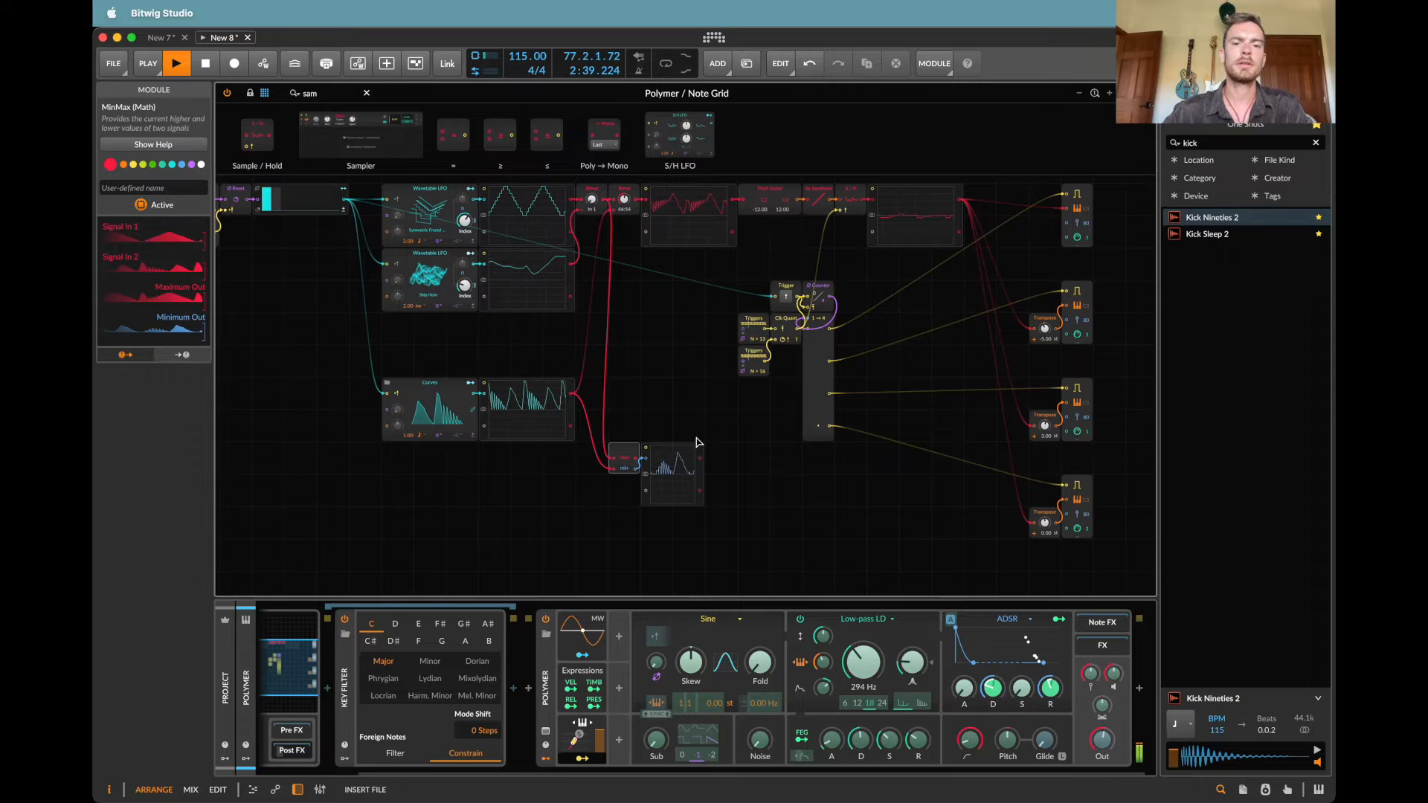
drag(702, 459, 704, 460)
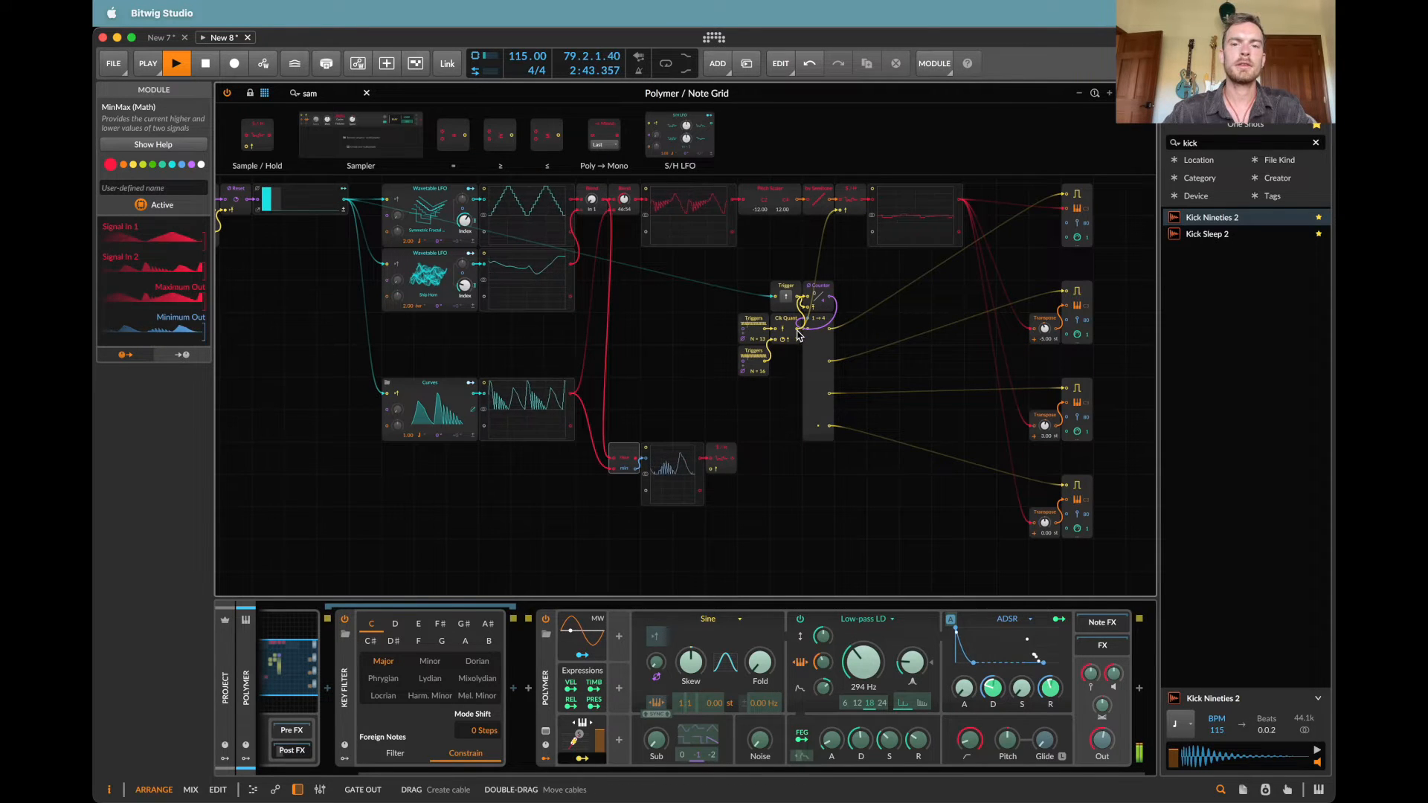
drag(740, 452, 712, 472)
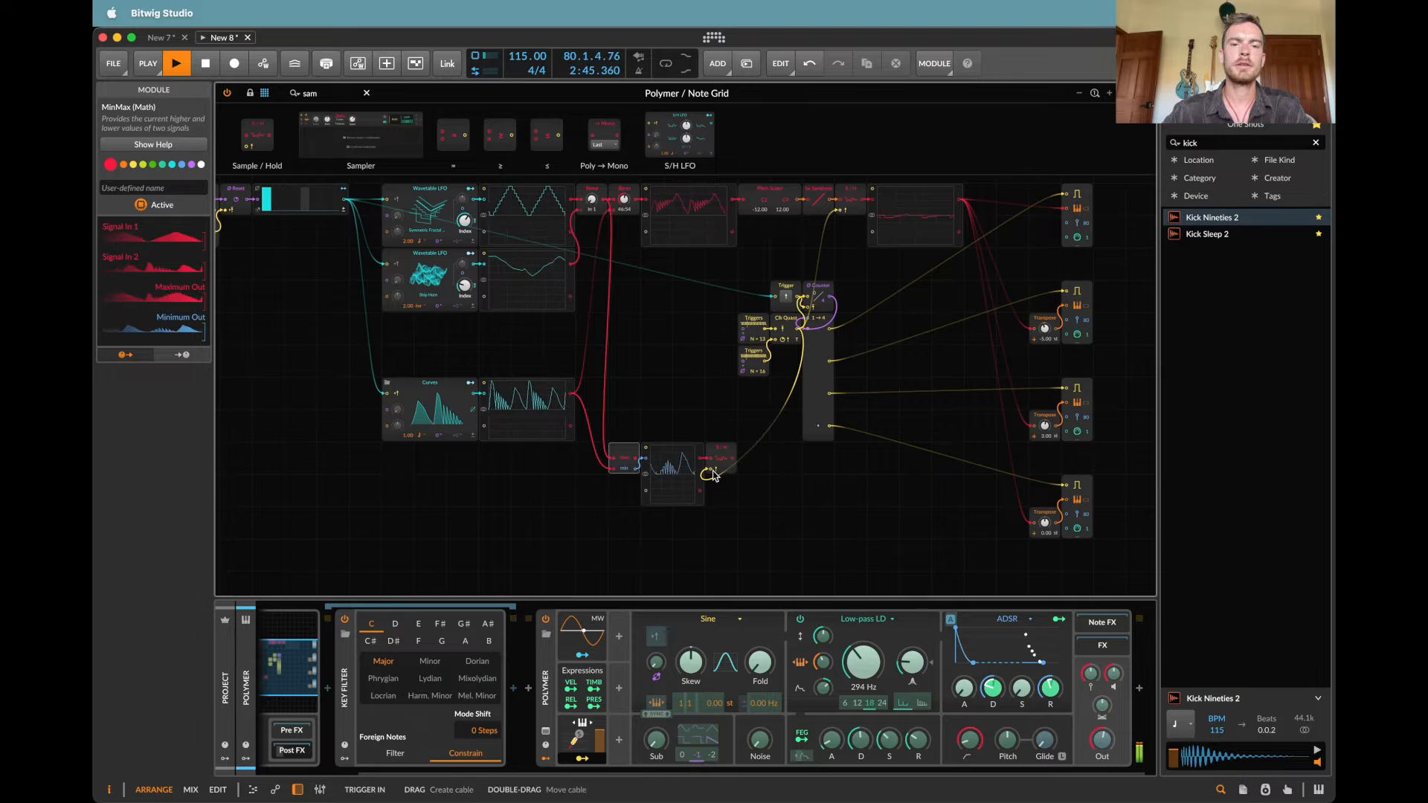
Step: Add an Attenuate module followed by a Bias module after the new Sample / Hold
click(349, 94)
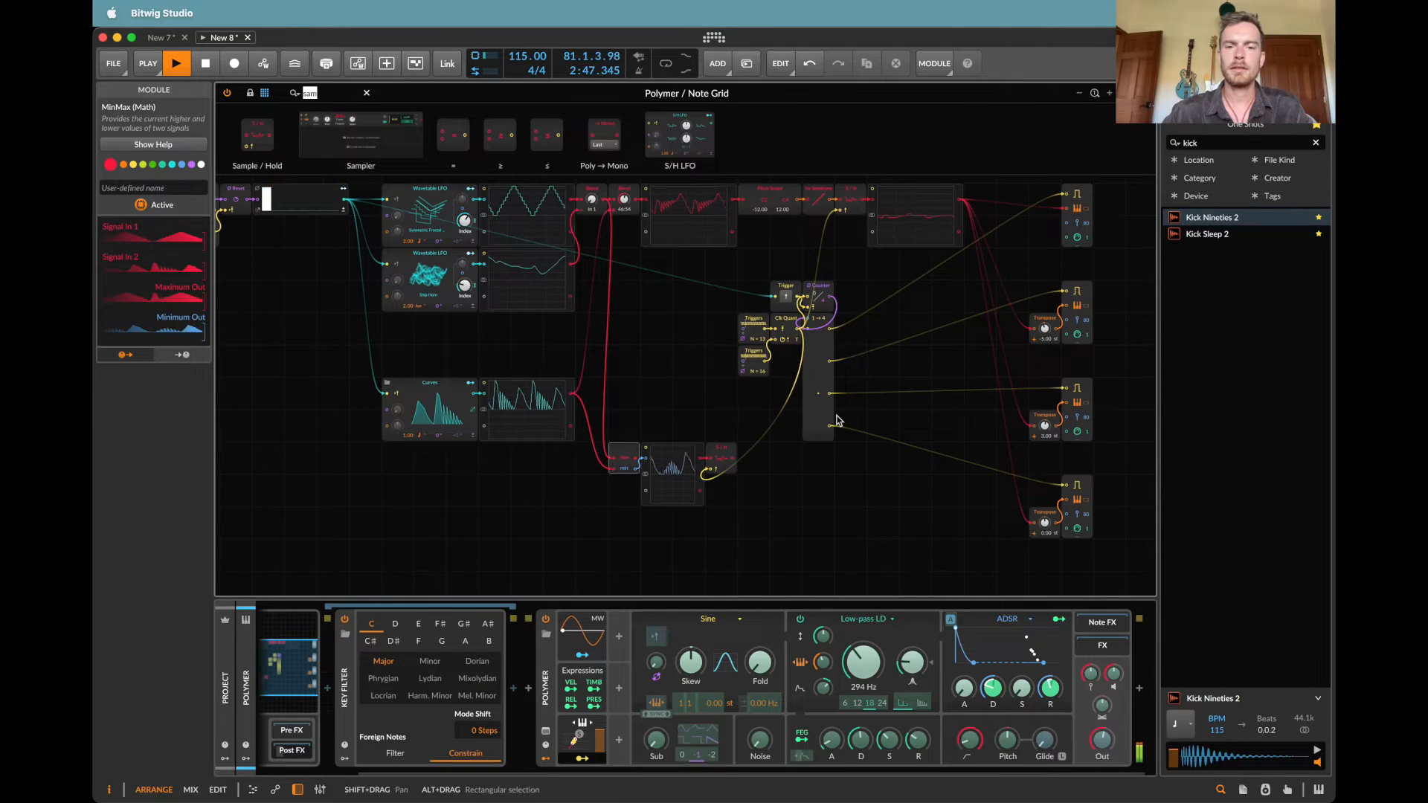
text(mo)
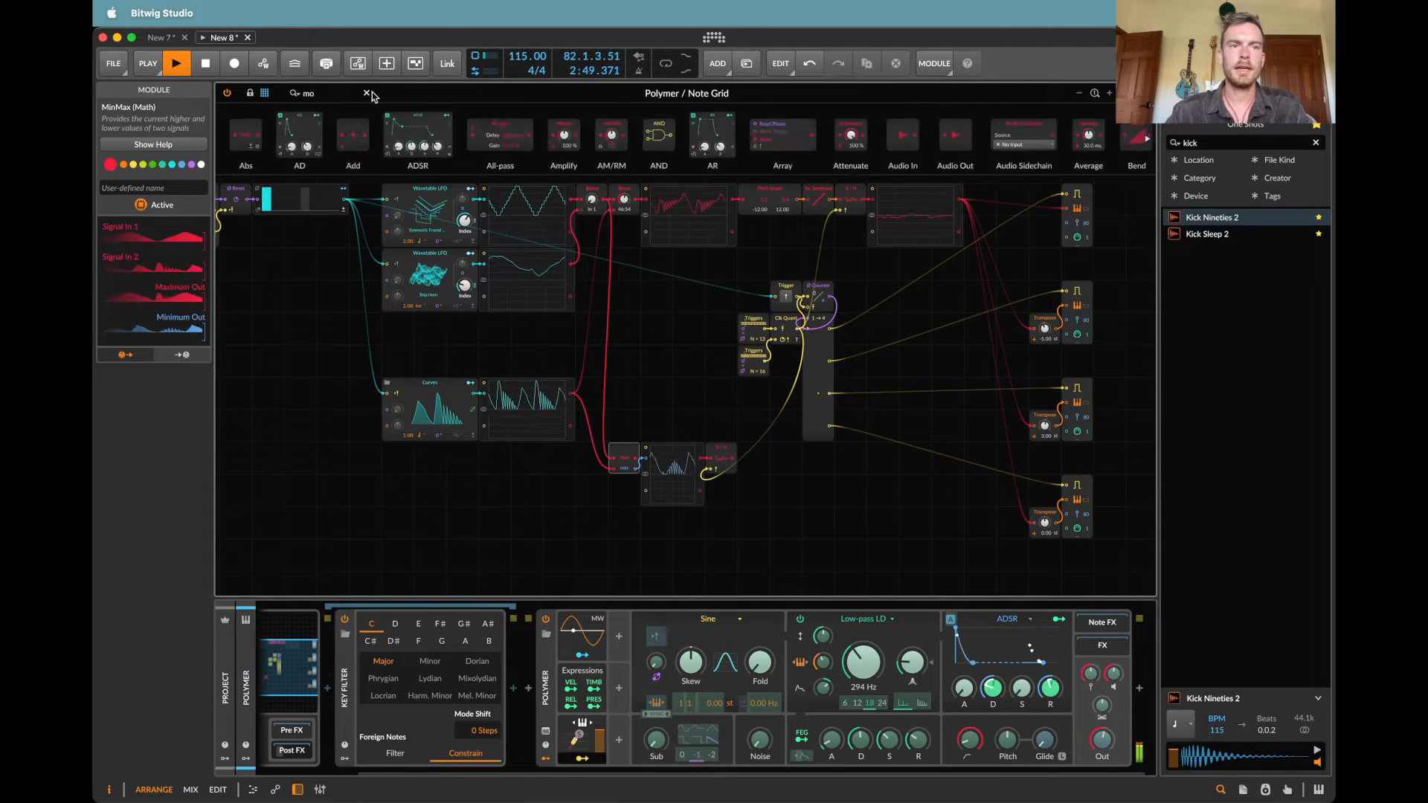
click(367, 93)
text(att)
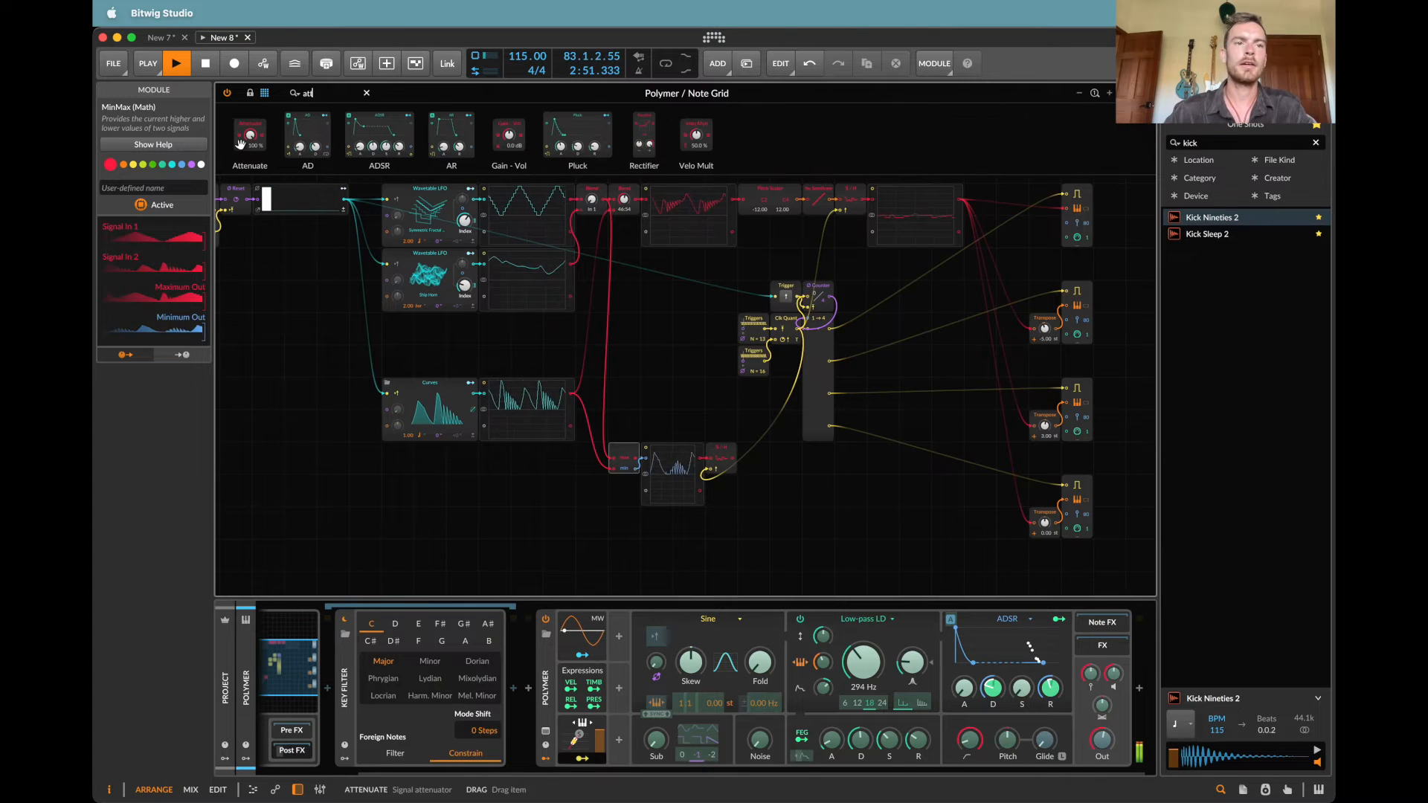
click(327, 96)
text(bias)
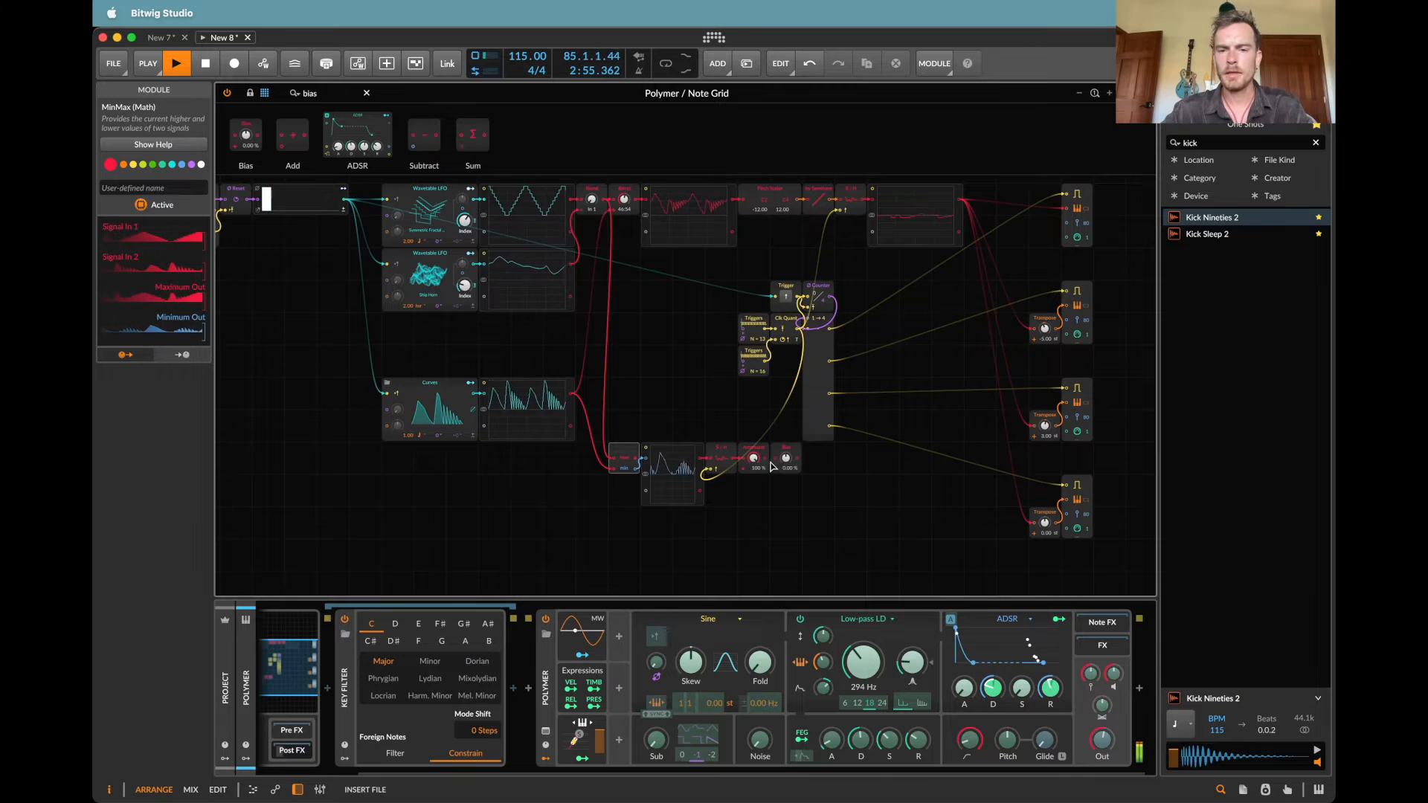
Step: Move the MinMax-to-Bias chain down slightly and connect the Bias output to the uppermost Note Out's velocity input
drag(580, 536, 830, 391)
drag(629, 471, 628, 502)
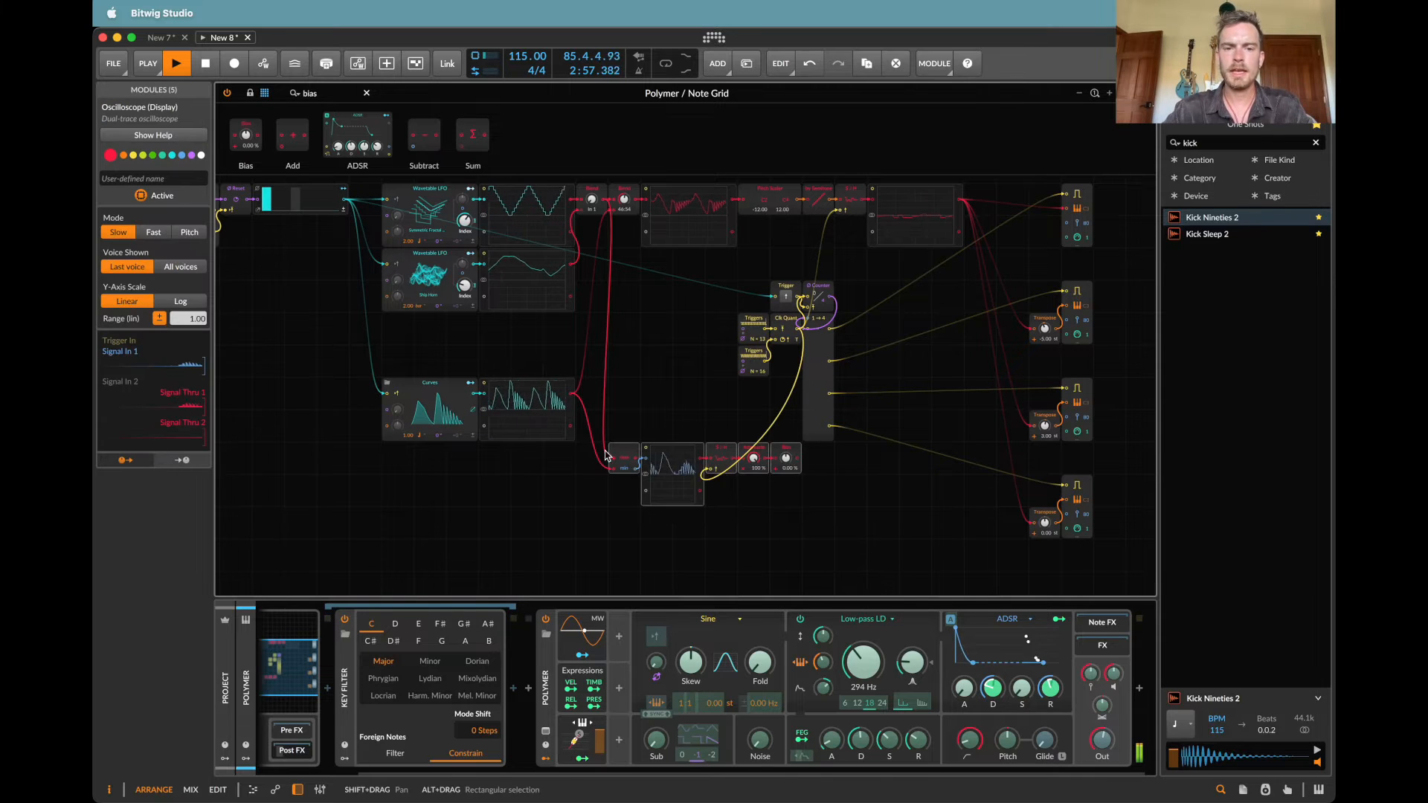
click(657, 427)
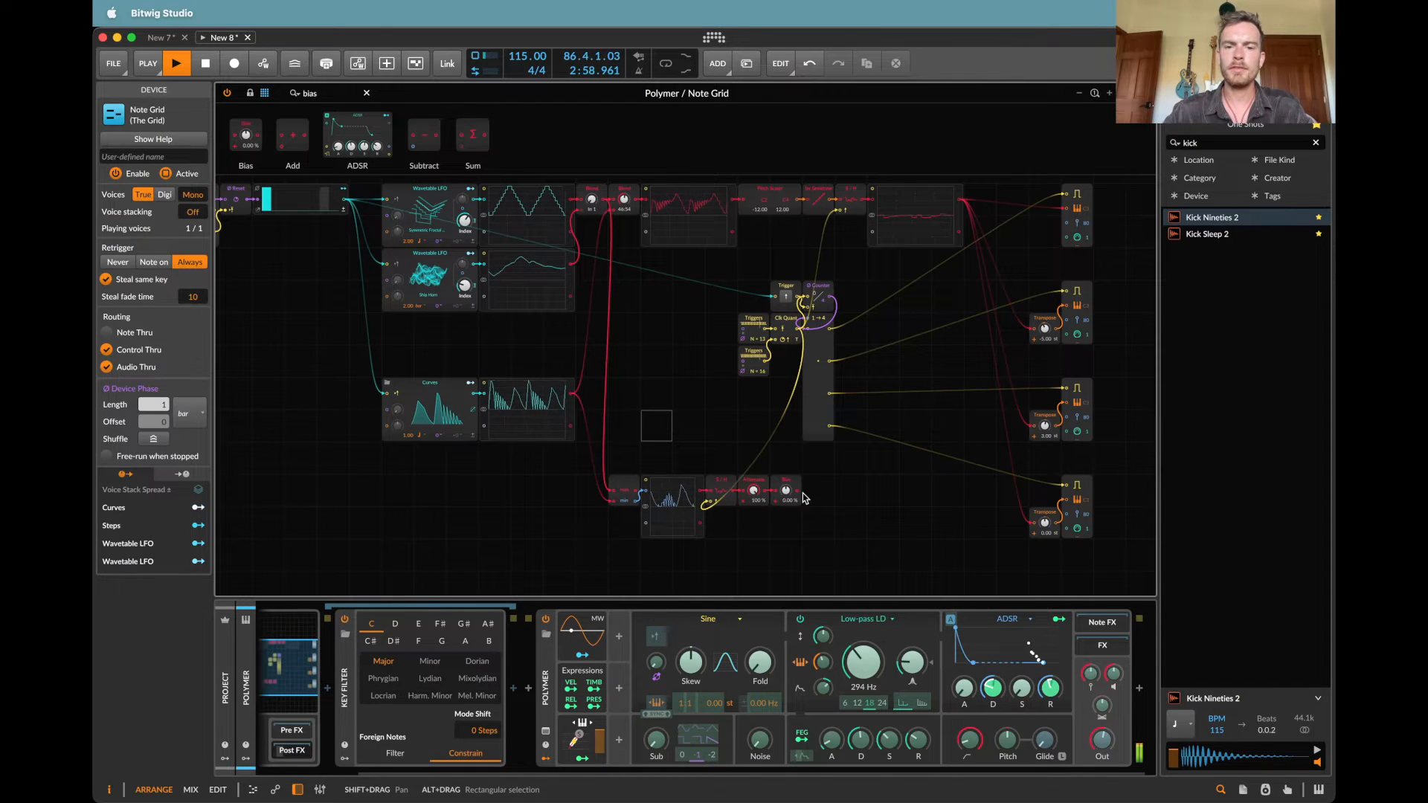
drag(1022, 382, 1067, 223)
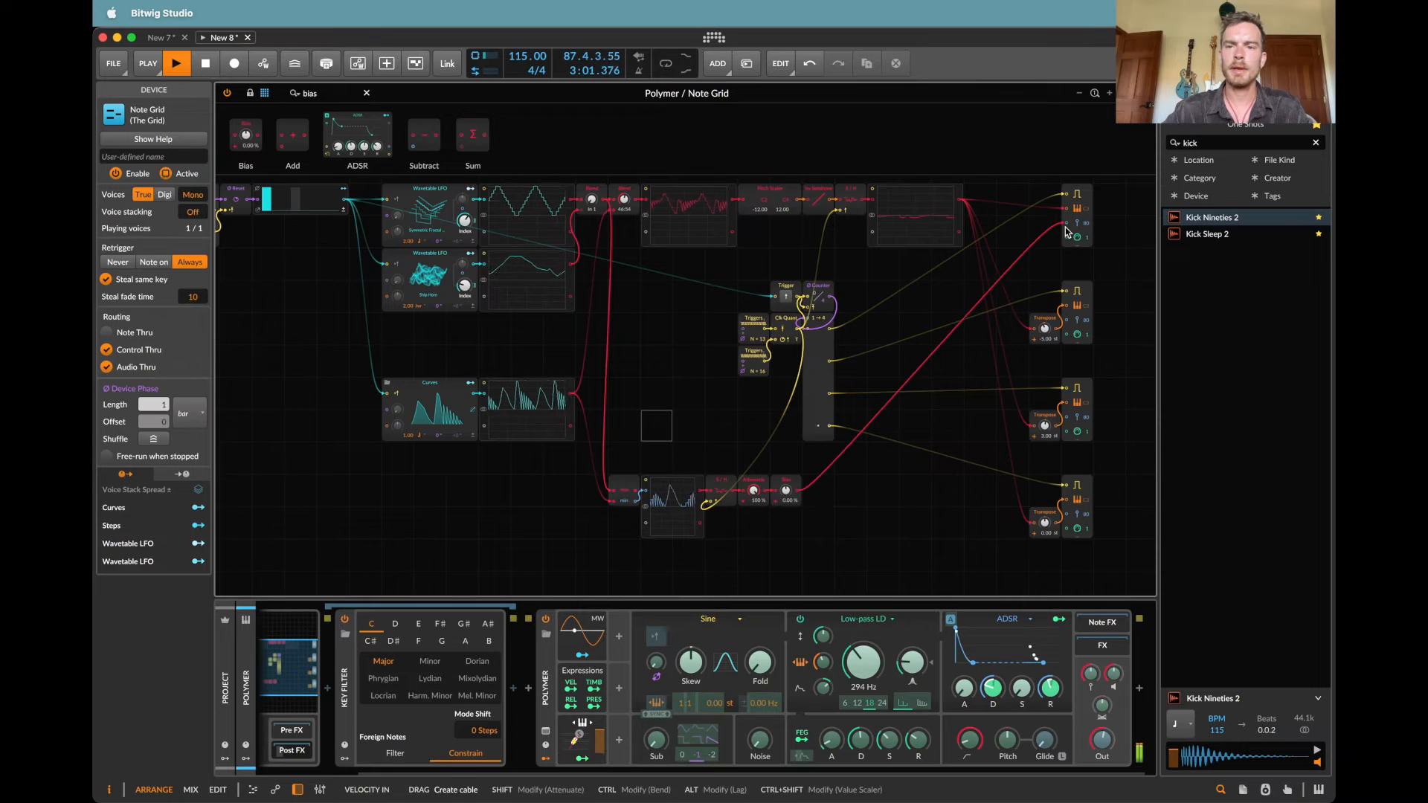
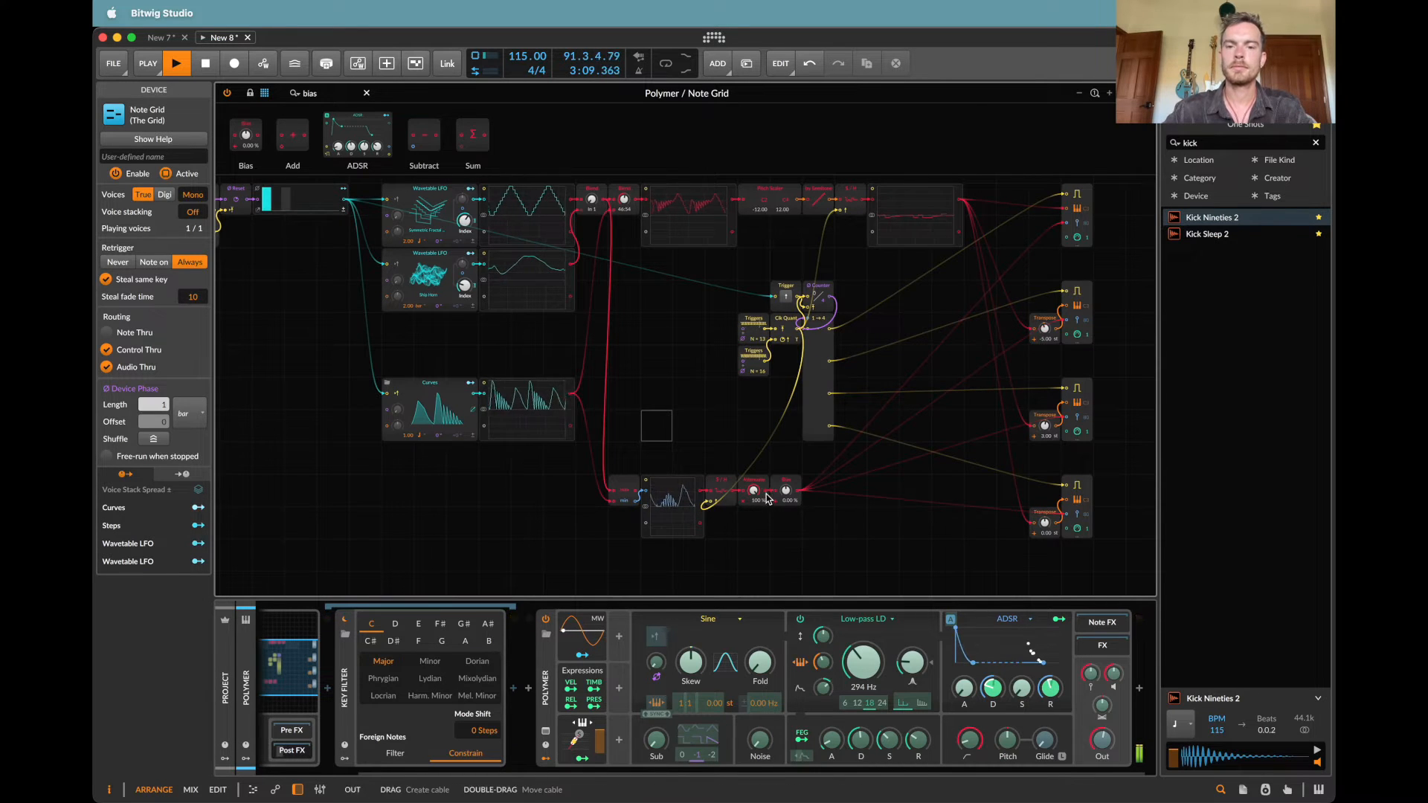
Step: Set the velocity chain's Attenuate to about 53 % and its Bias to 63 %
mouse_move(754, 491)
mouse_down()
mouse_move(754, 513)
mouse_move(754, 492)
mouse_up()
drag(786, 491, 787, 470)
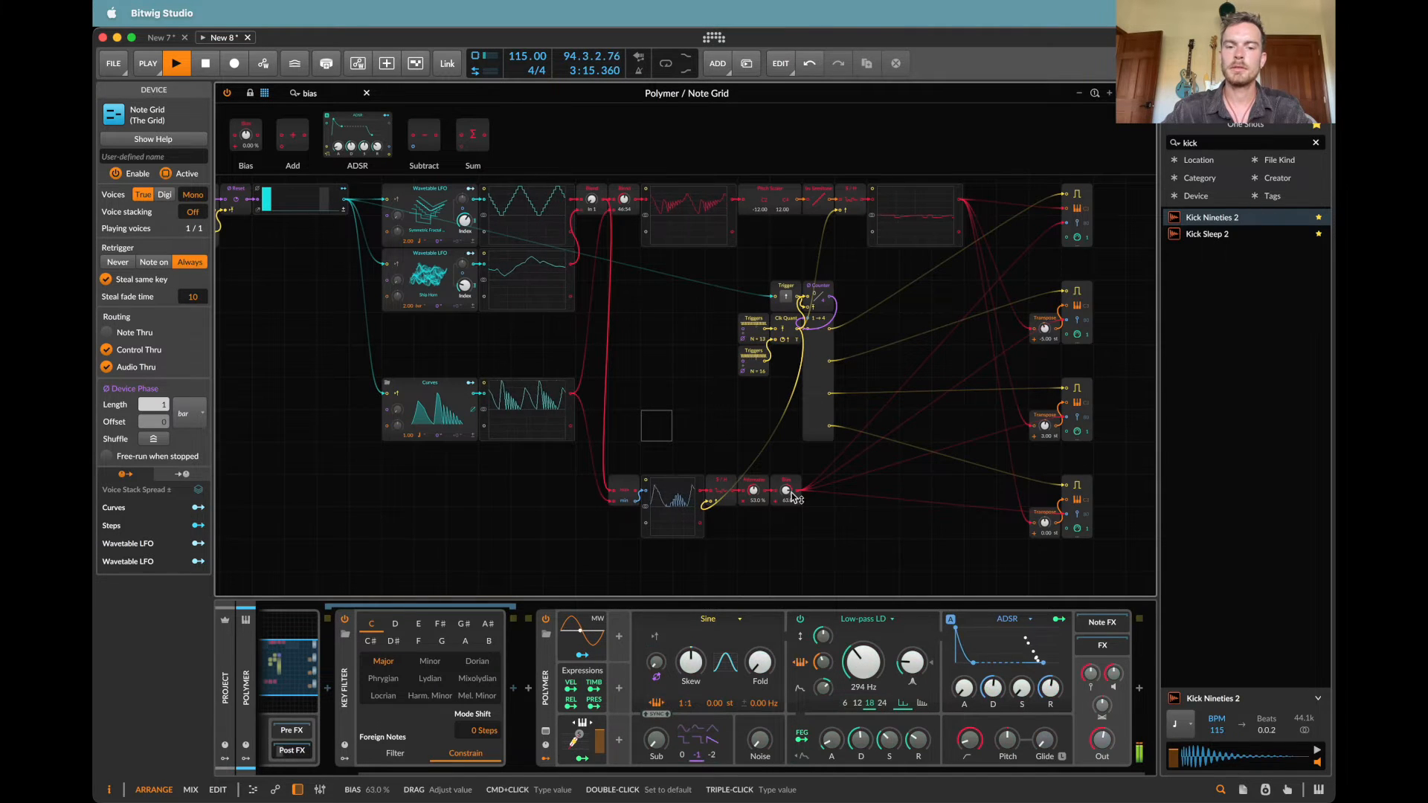
click(619, 637)
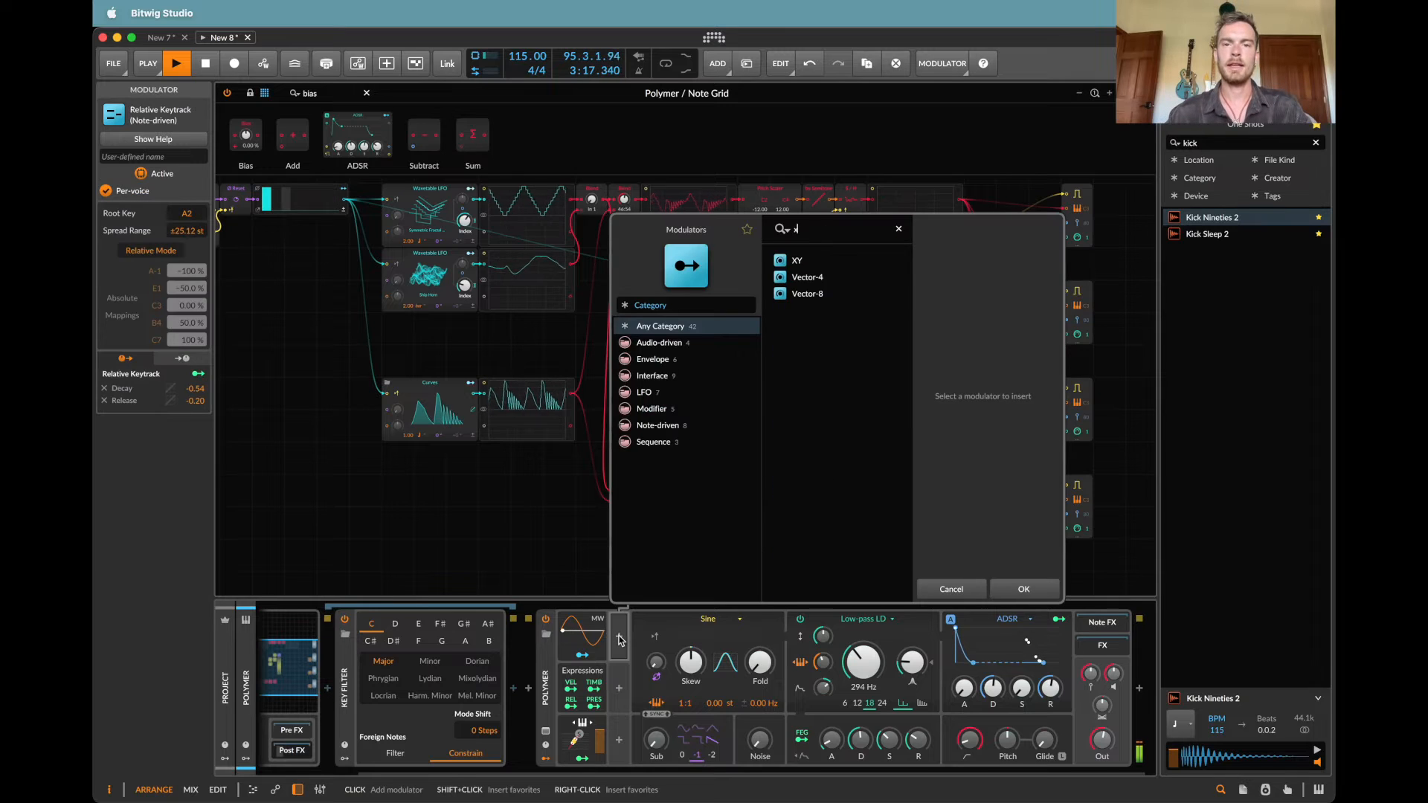
key(Escape)
click(572, 689)
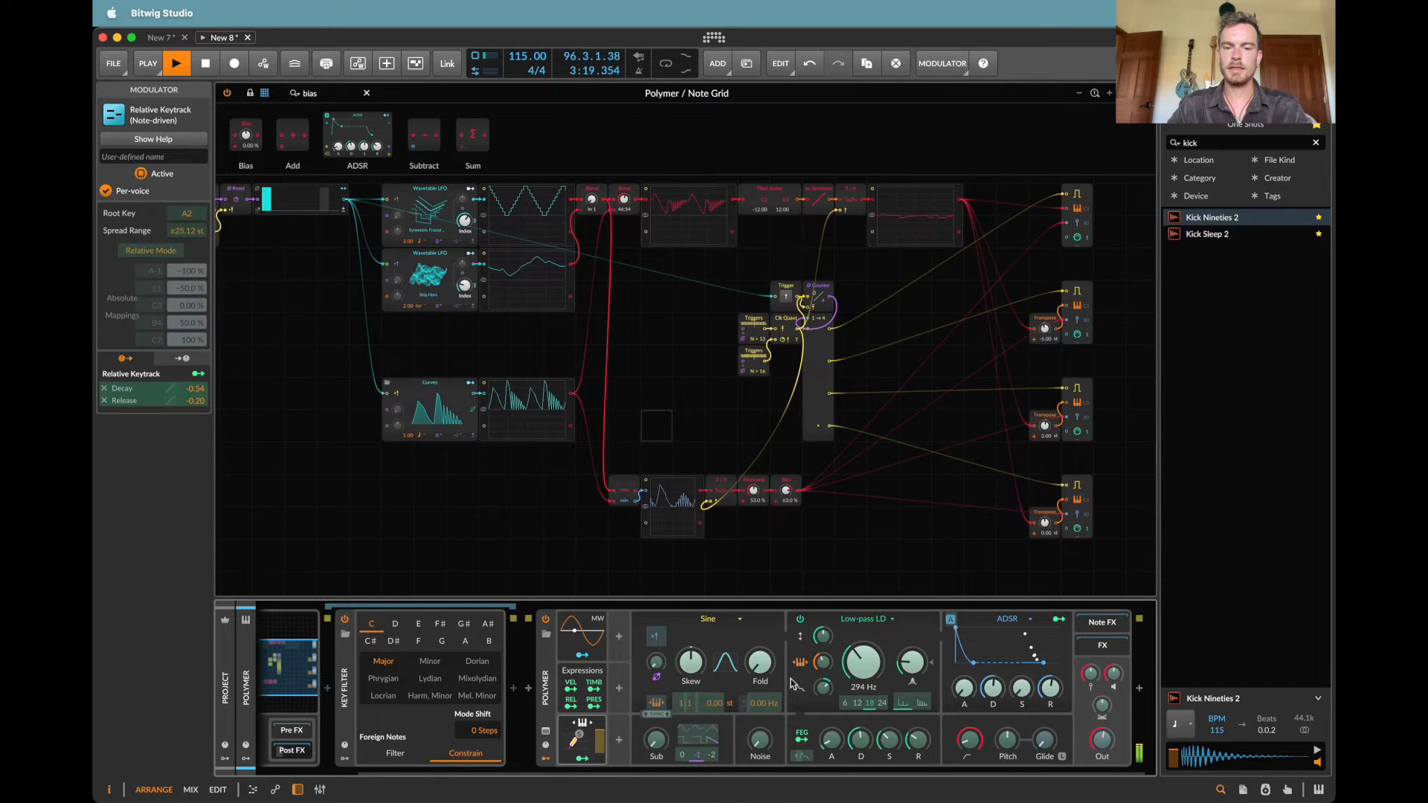
click(572, 689)
Step: Add an ADSR modulator to Polymer and map it to the oscillator's Skew with an amount of 0.350
click(619, 639)
text(ad)
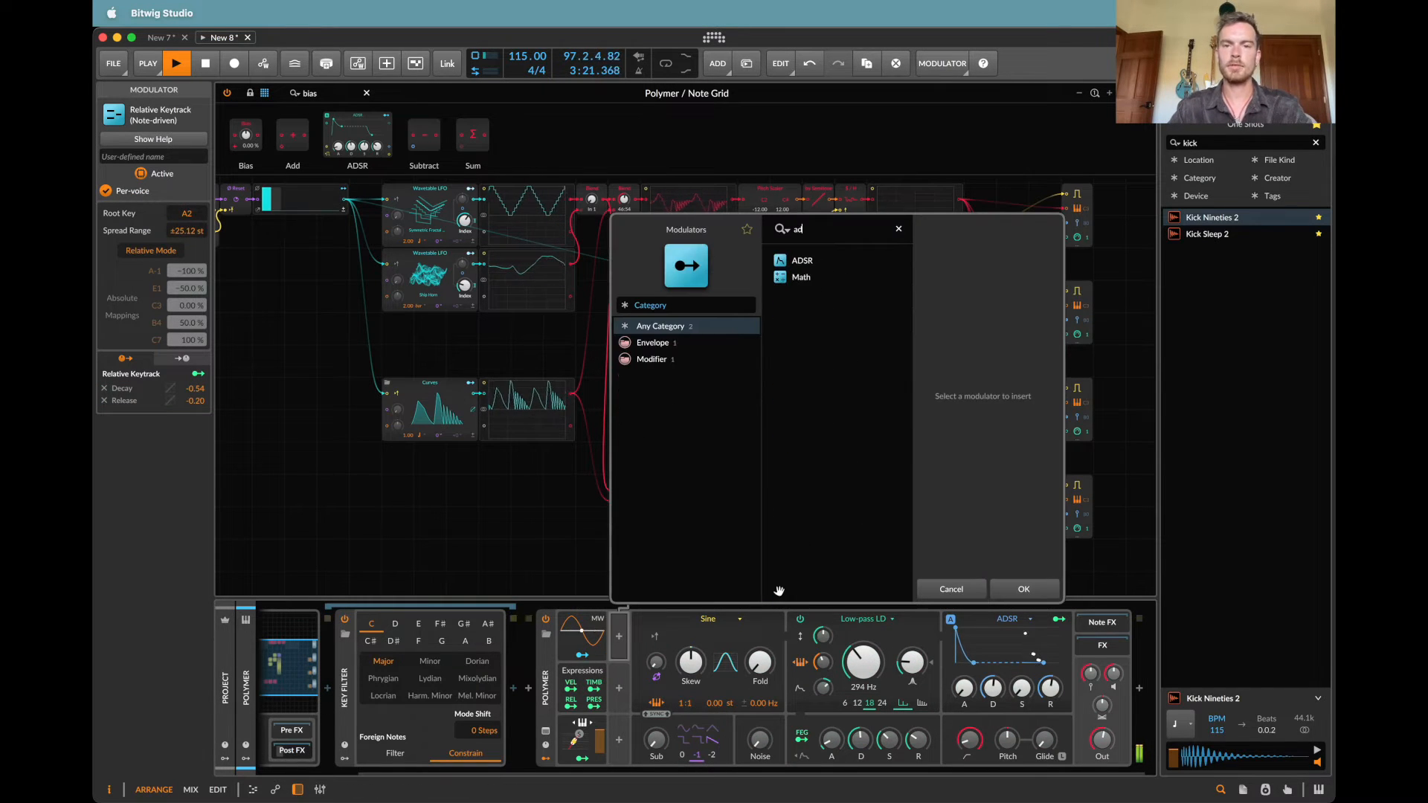
key(Return)
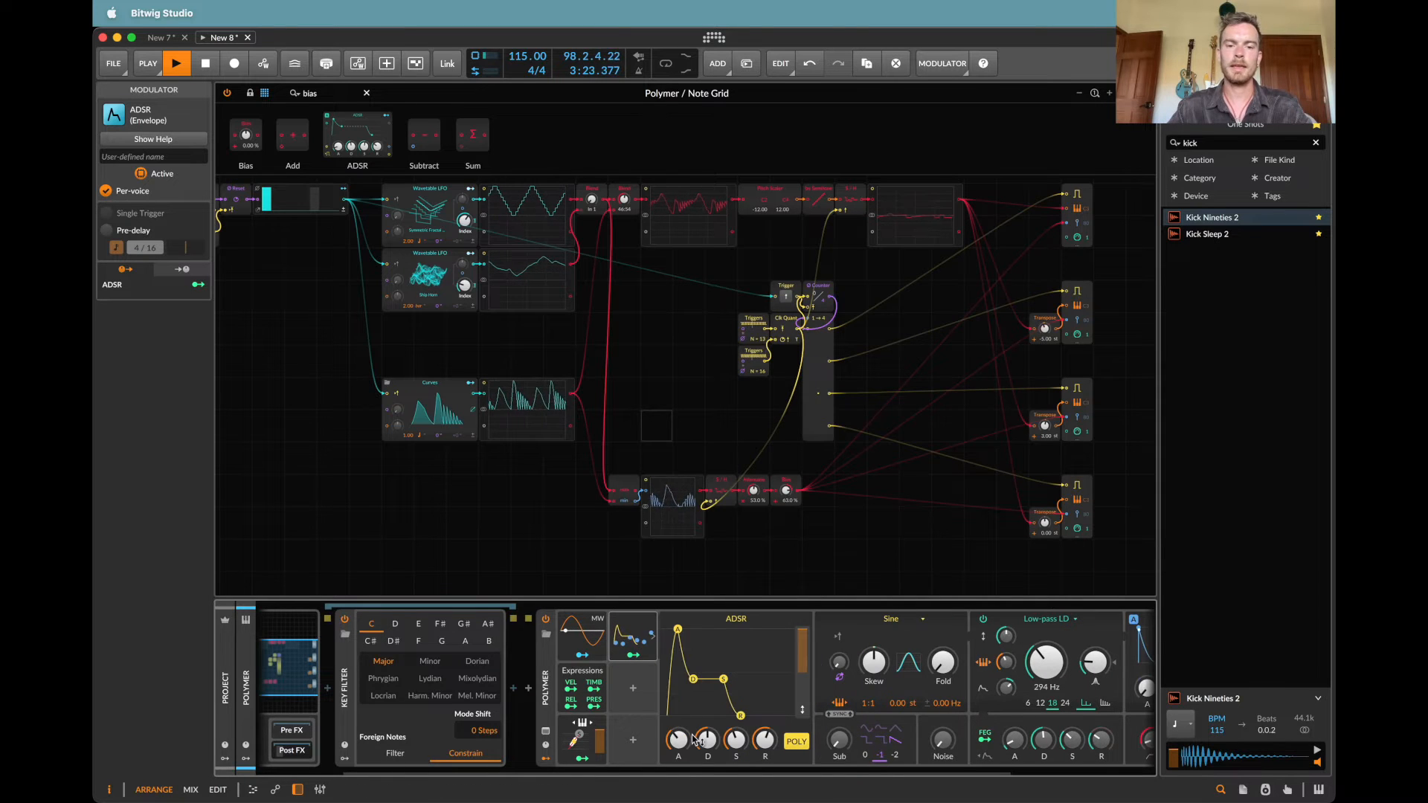
click(633, 655)
drag(874, 662, 874, 633)
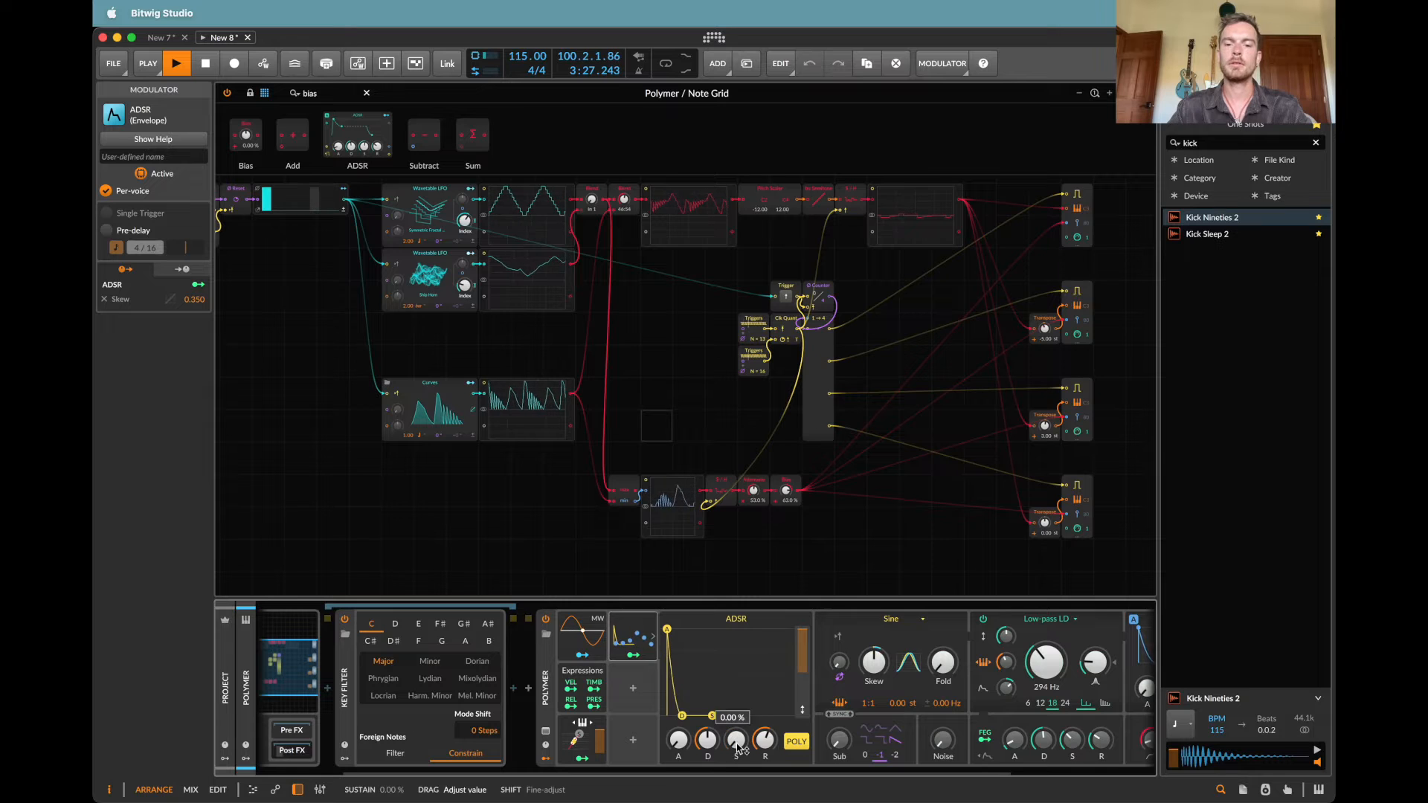
Step: Shape the ADSR modulator as a short pluck with 0 % sustain and a shorter decay
drag(708, 740, 707, 746)
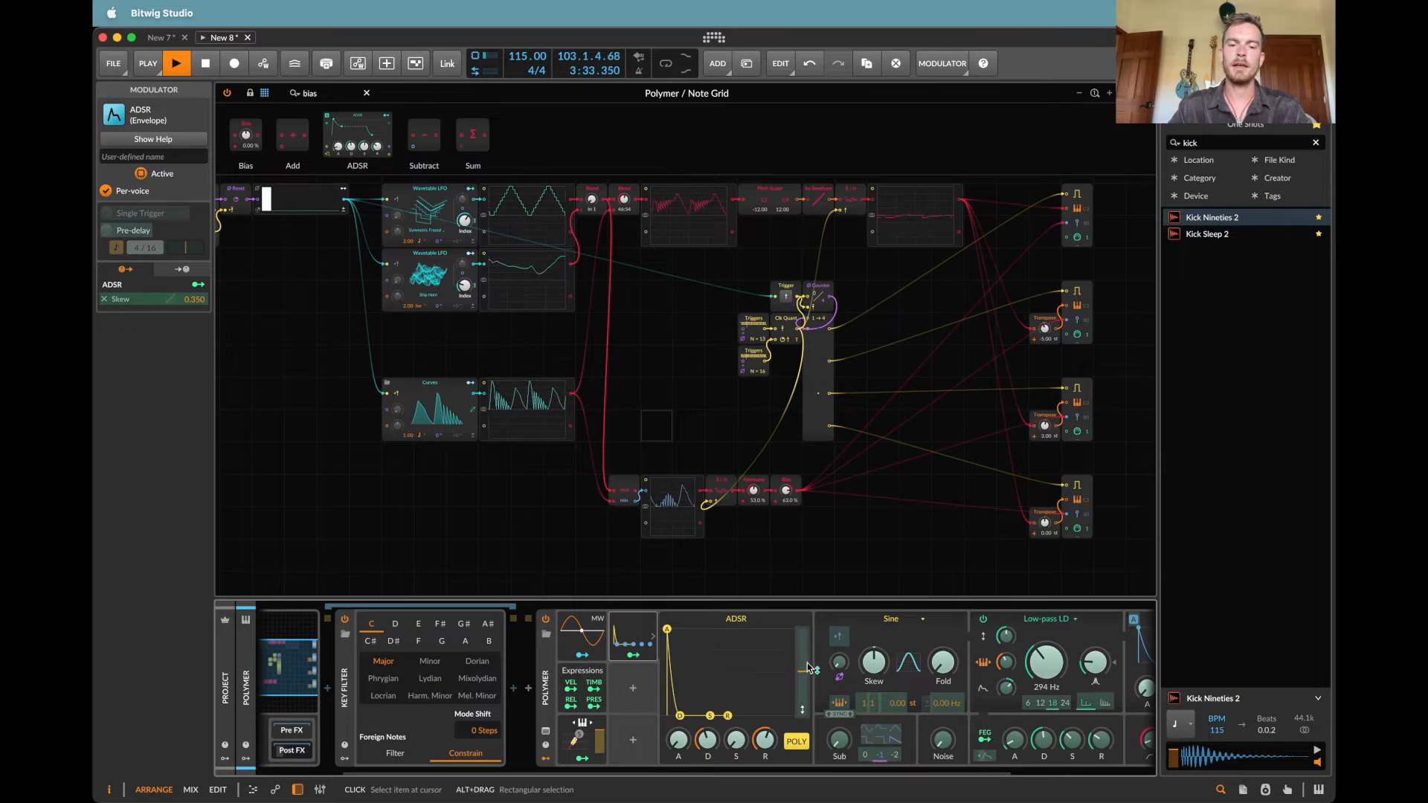
drag(809, 668, 809, 640)
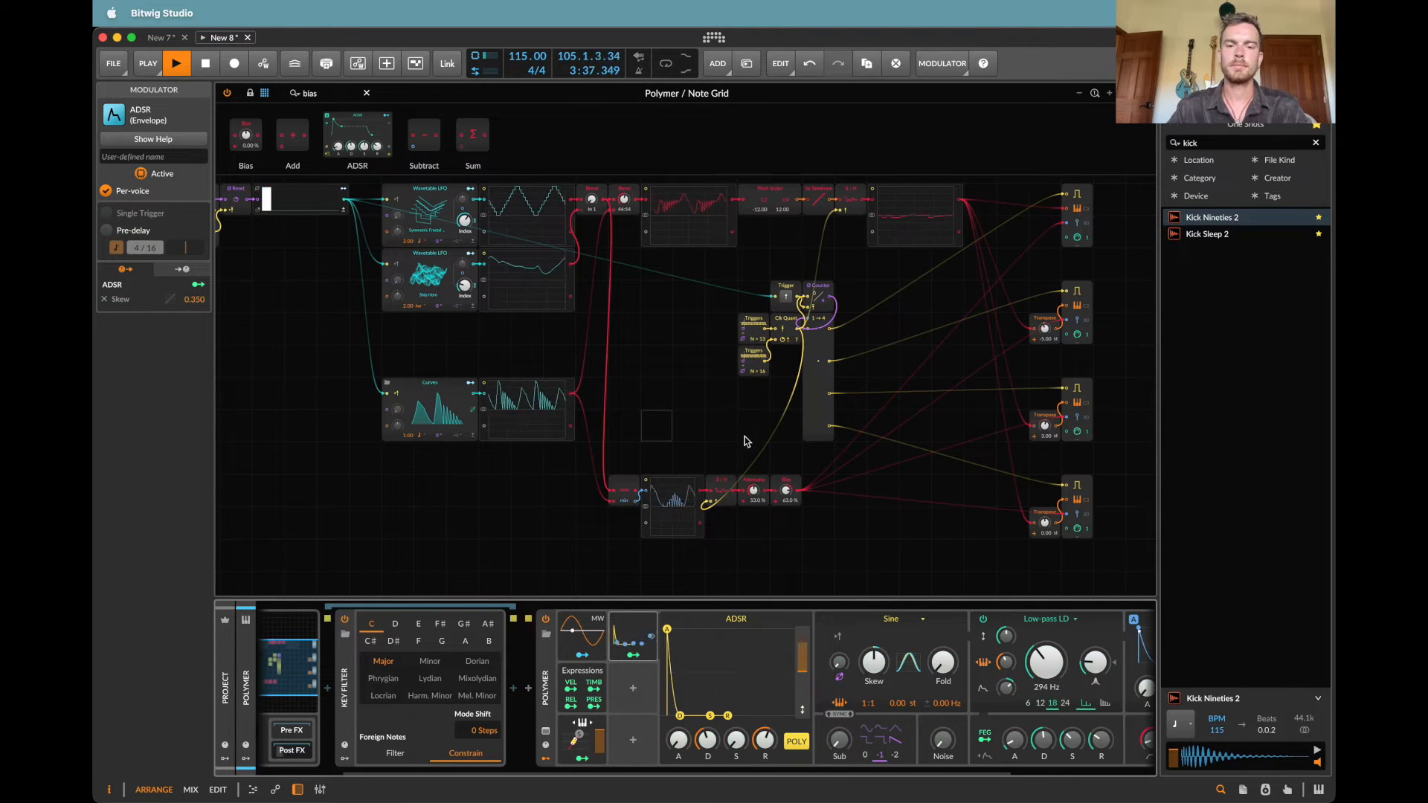
Step: Insert a Blend module between the velocity chain's oscilloscope and its Sample / Hold
click(327, 95)
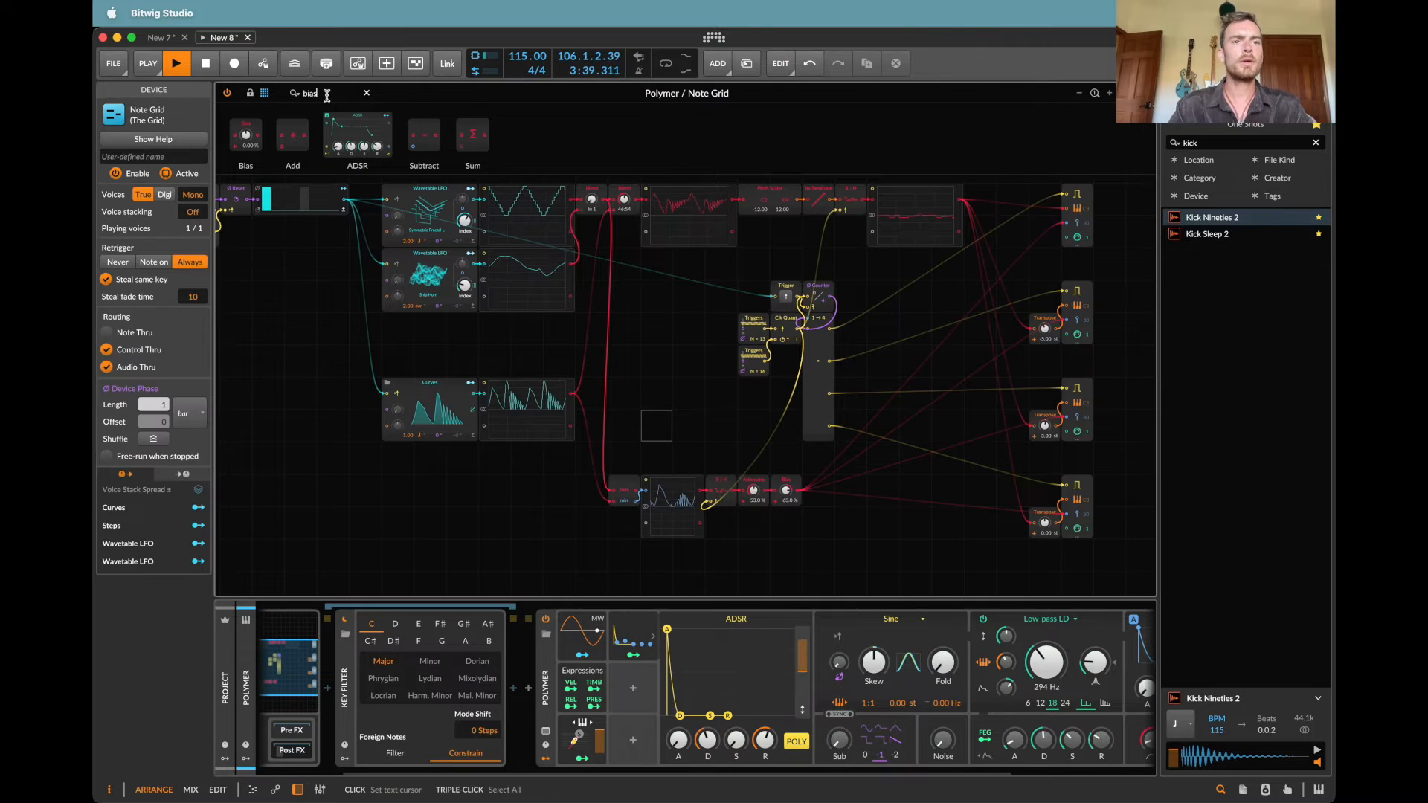
text(ble)
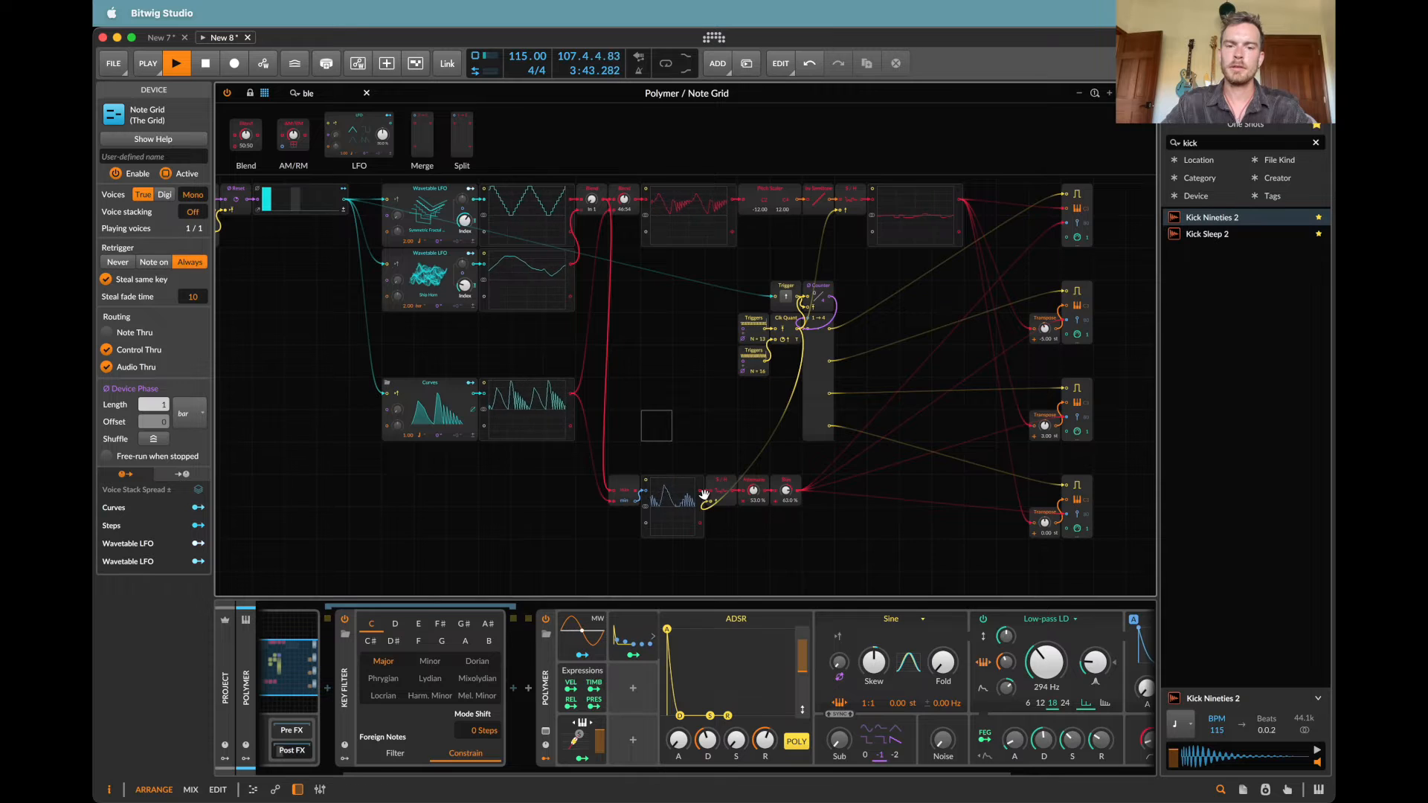
drag(703, 495, 705, 494)
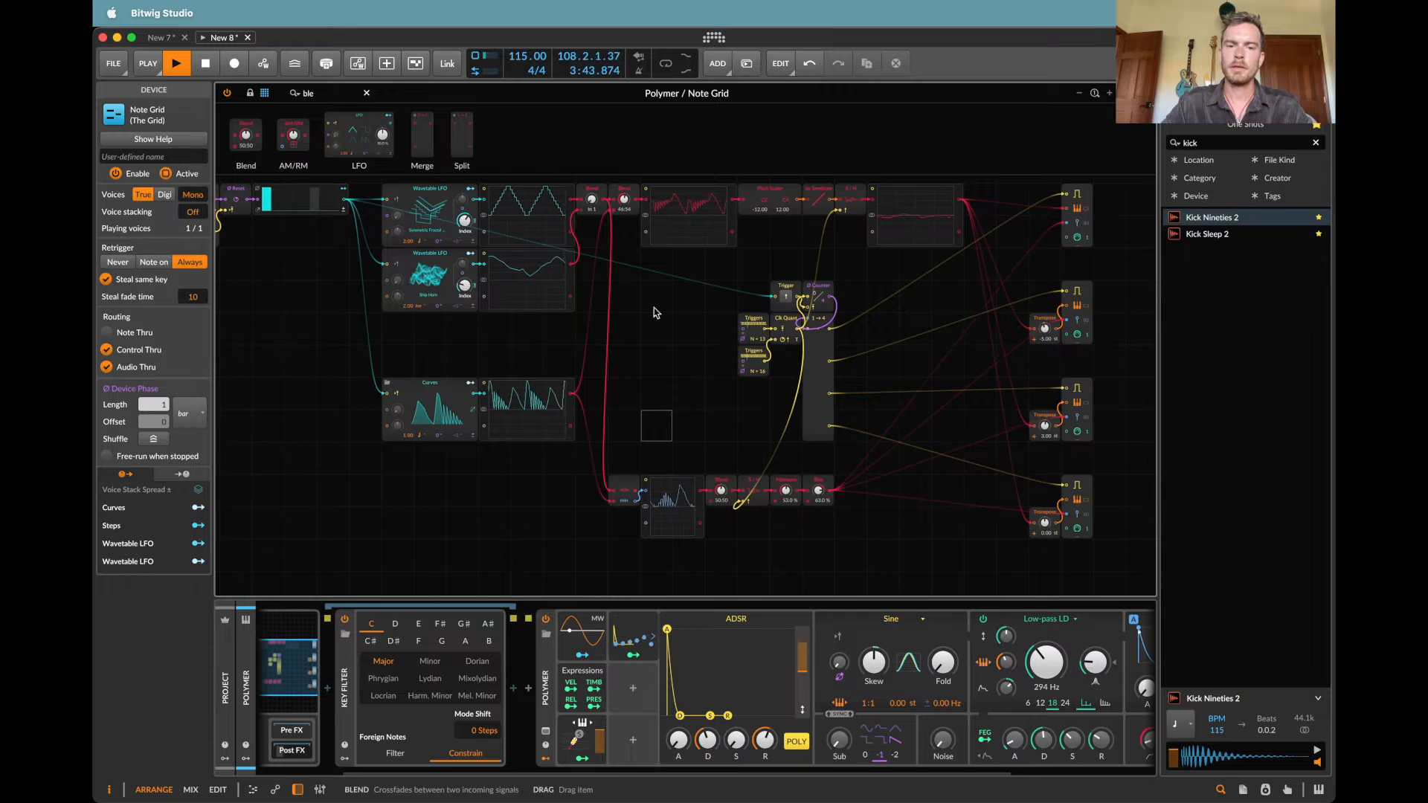
Step: Add an S/H LFO below the velocity oscilloscope, feed it into the new Blend's second input, and raise the blend to about 73
click(342, 92)
text(sam)
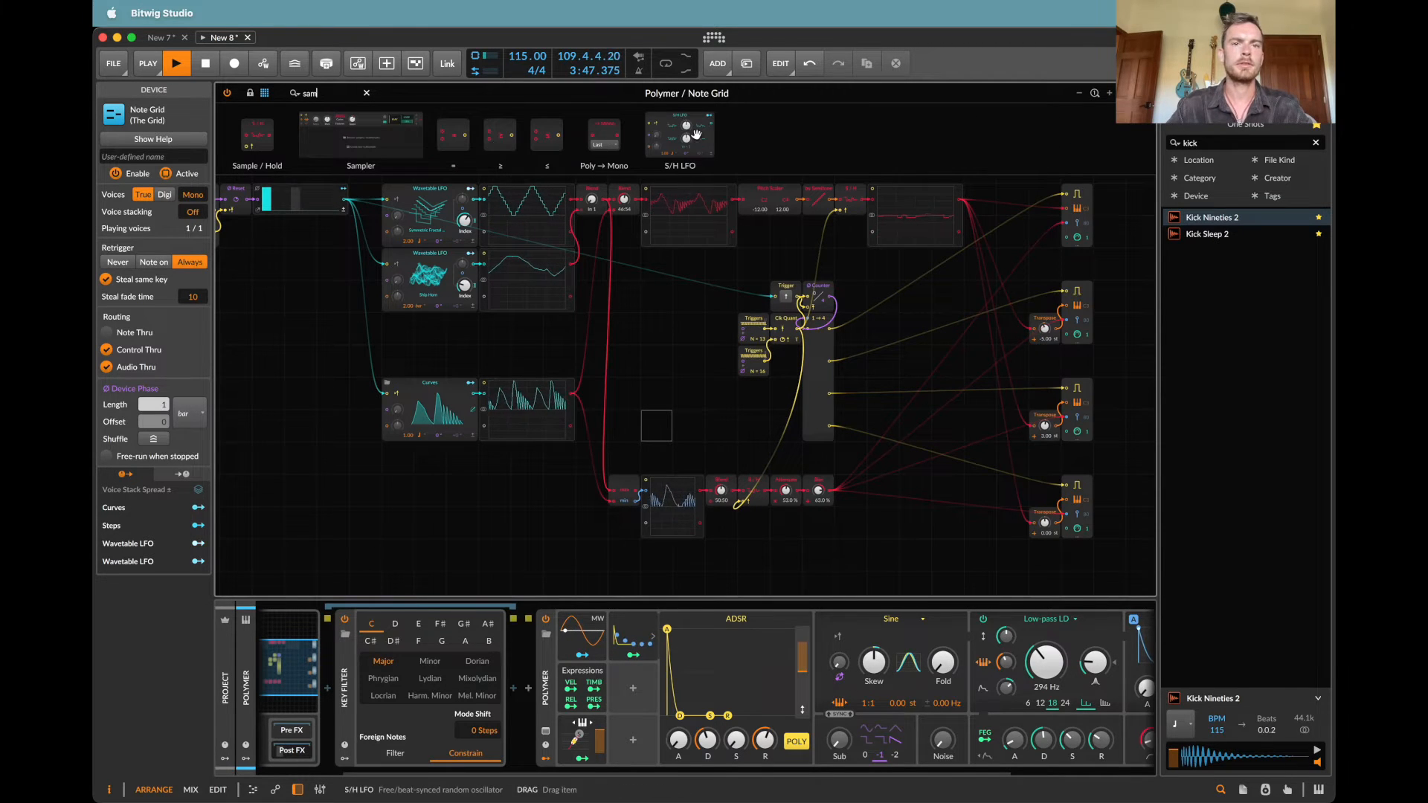
drag(696, 134, 644, 524)
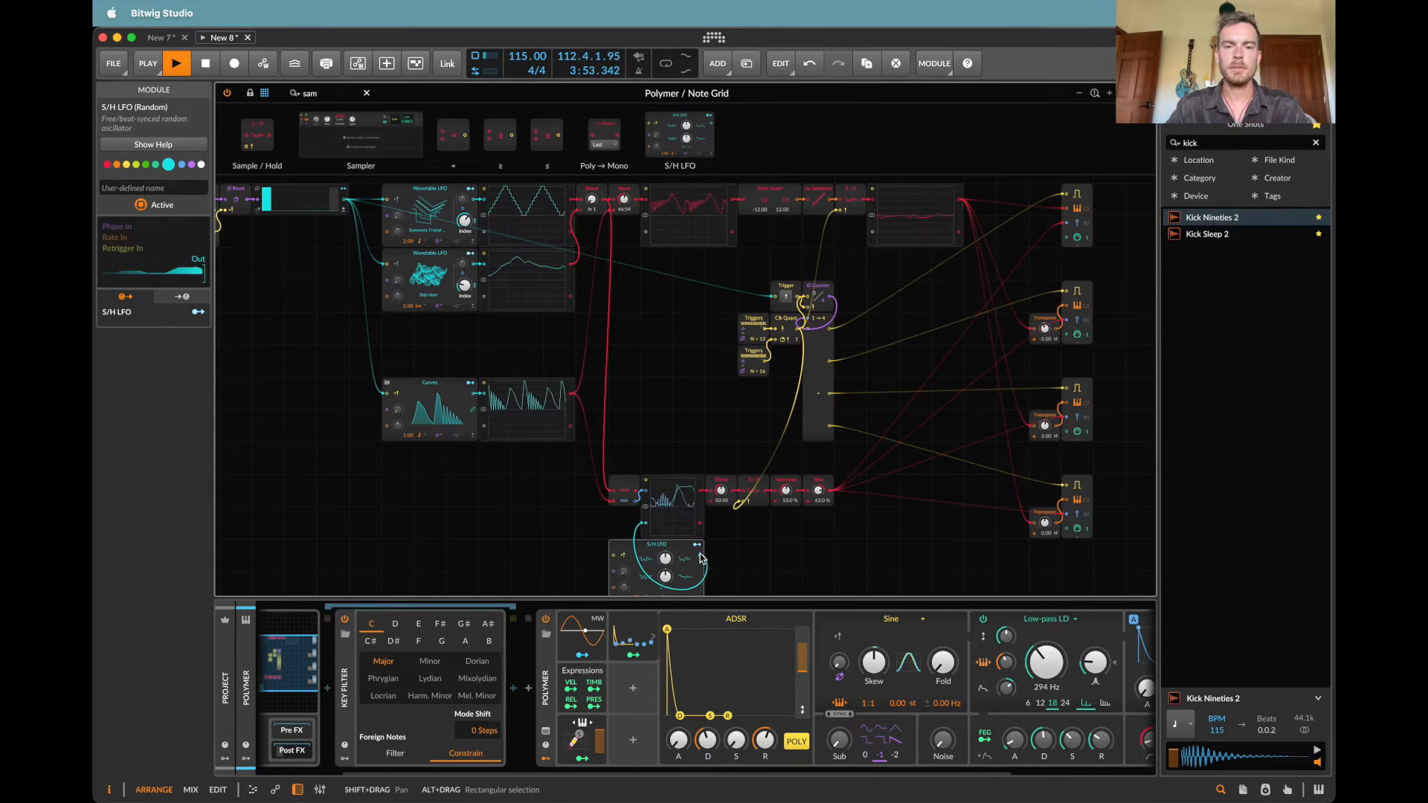
scroll(743, 516, down, 2)
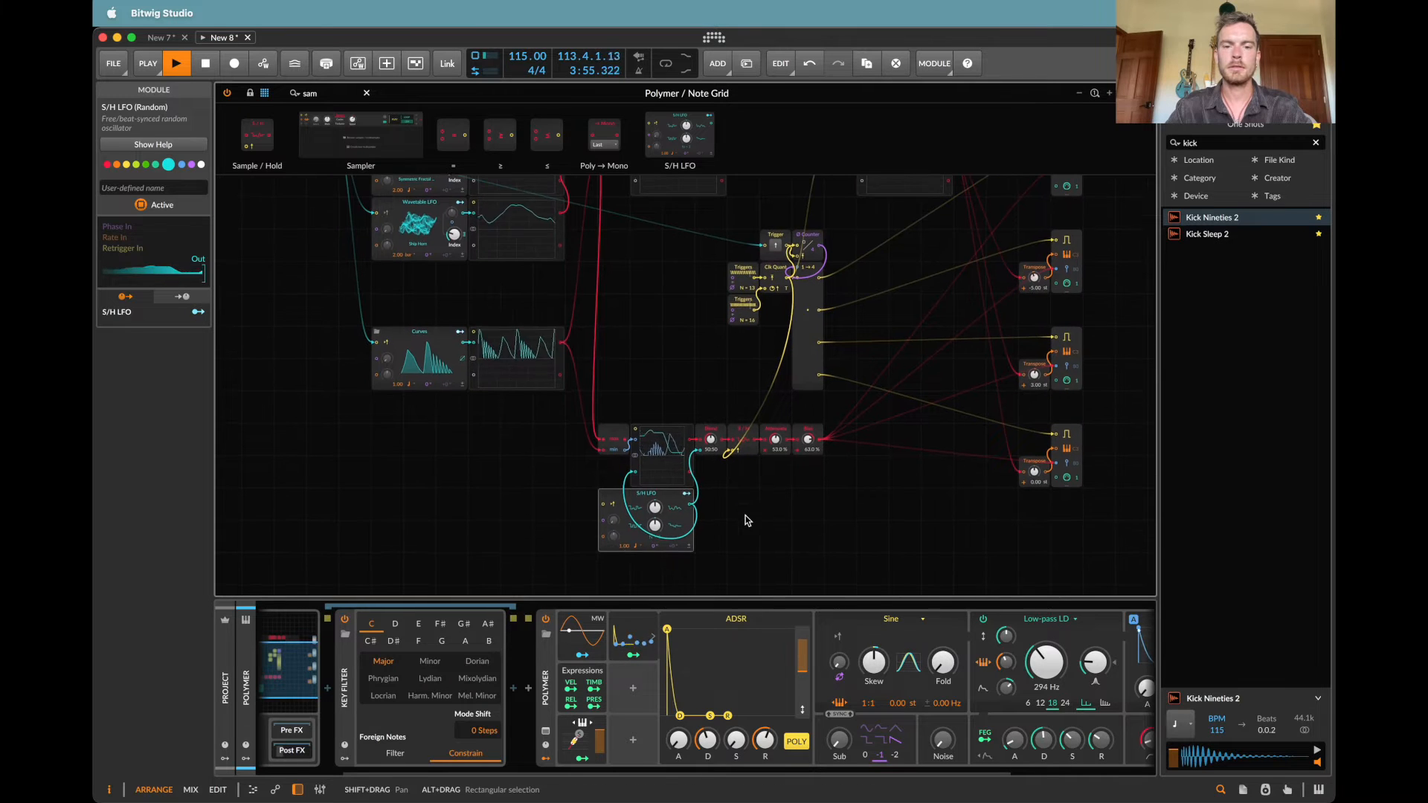
drag(710, 439, 710, 424)
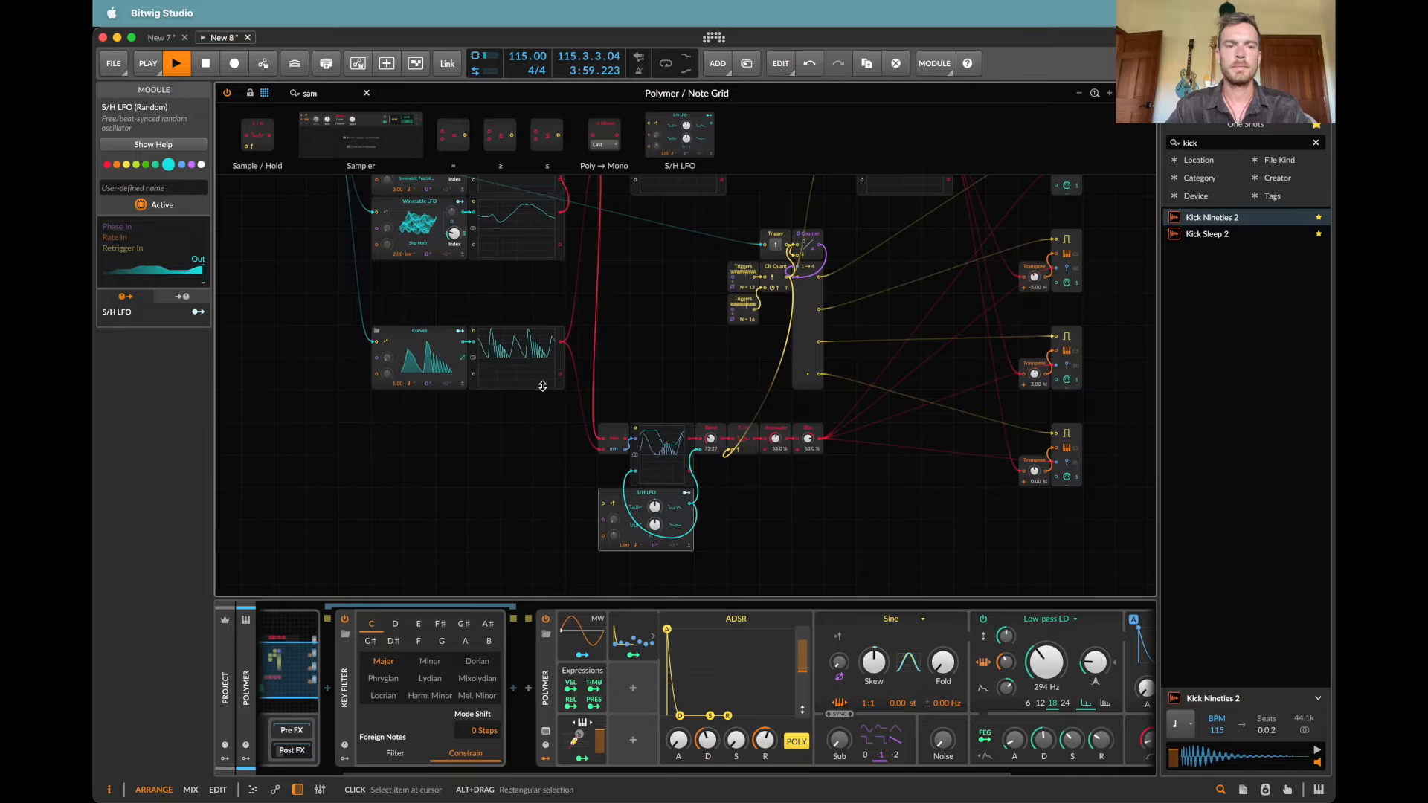
Step: Stop playback and set the Key Filter to G# Minor
scroll(542, 388, up, 3)
scroll(542, 388, left, 3)
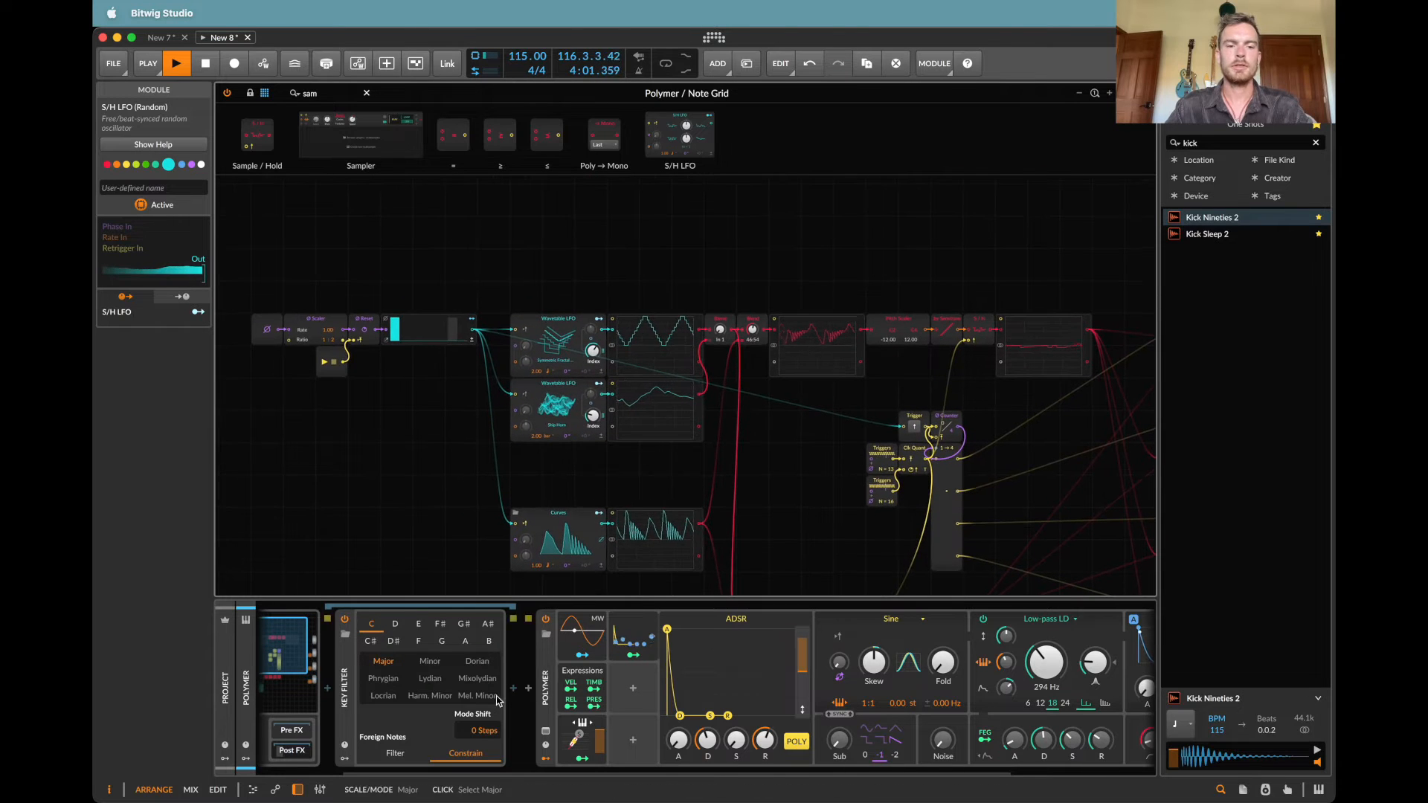
key(space)
click(430, 661)
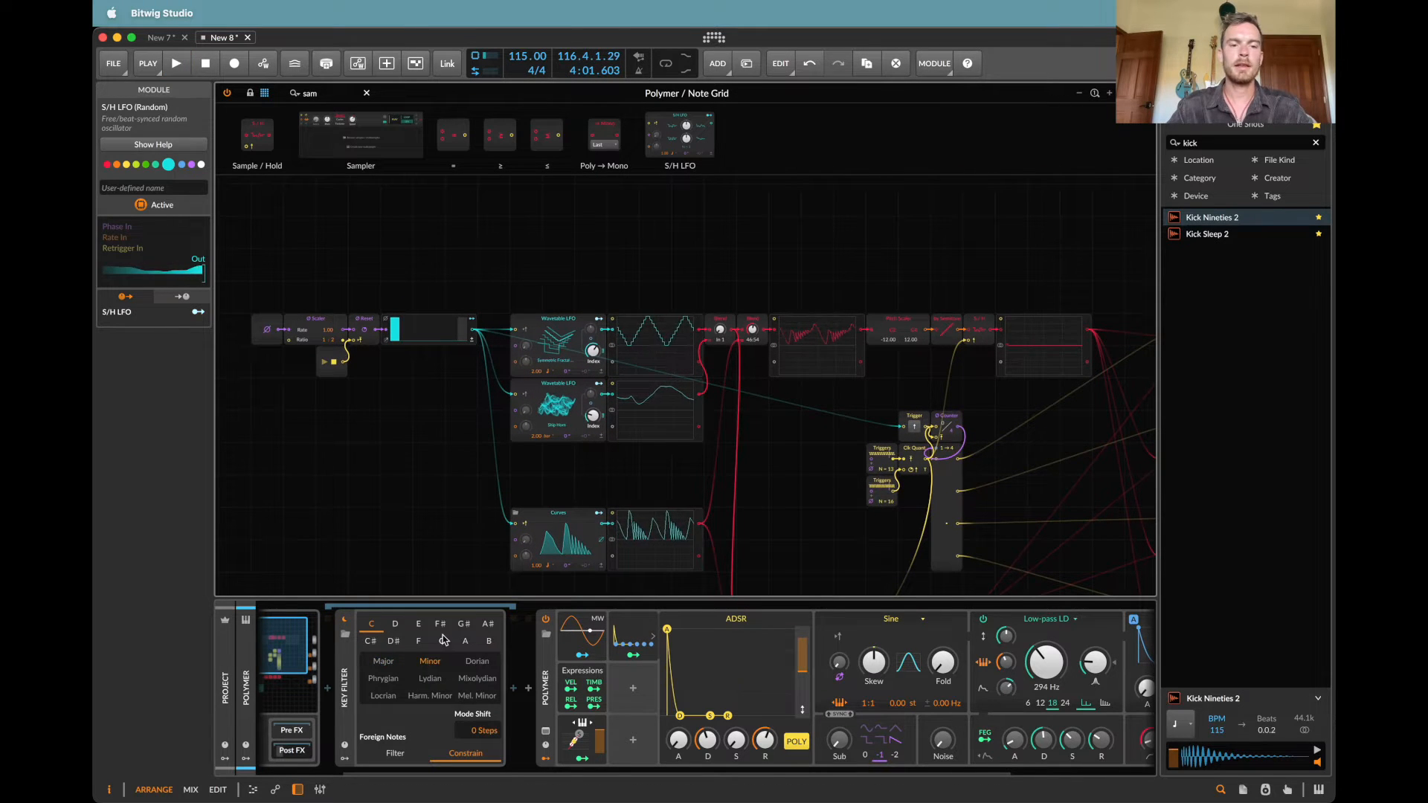
click(464, 625)
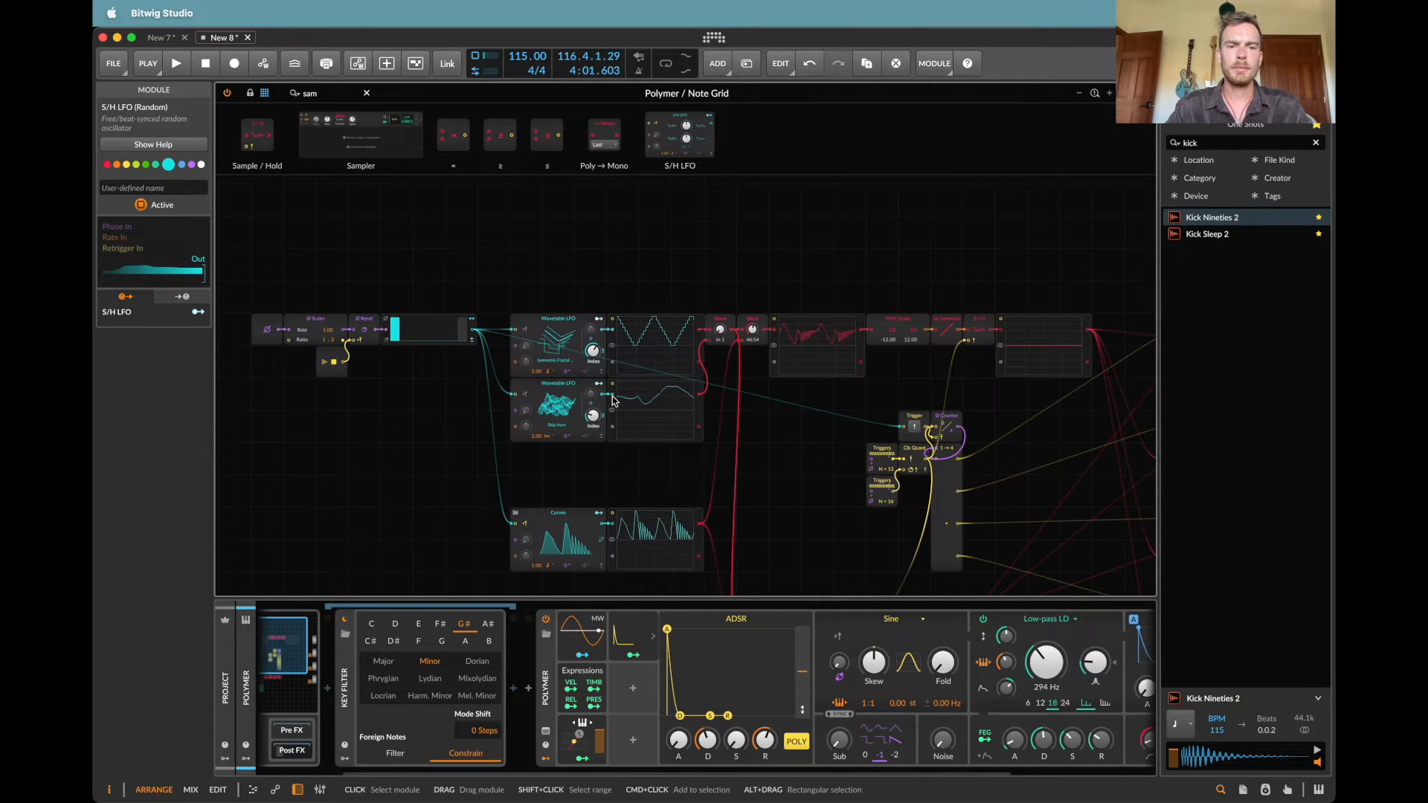
Step: Load the Hi Harmonics wavetable into the upper Wavetable LFO
click(553, 345)
scroll(881, 498, down, 10)
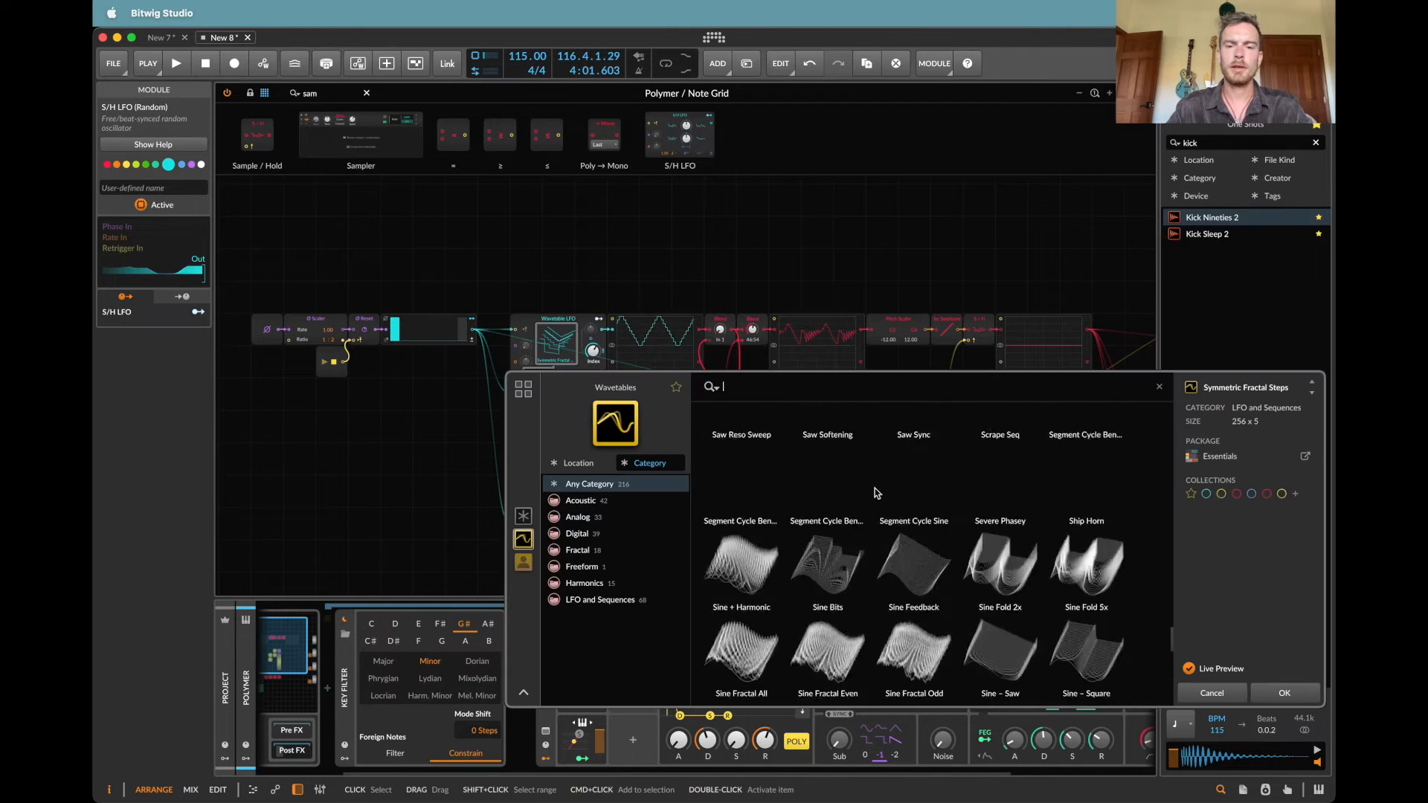
scroll(946, 570, up, 5)
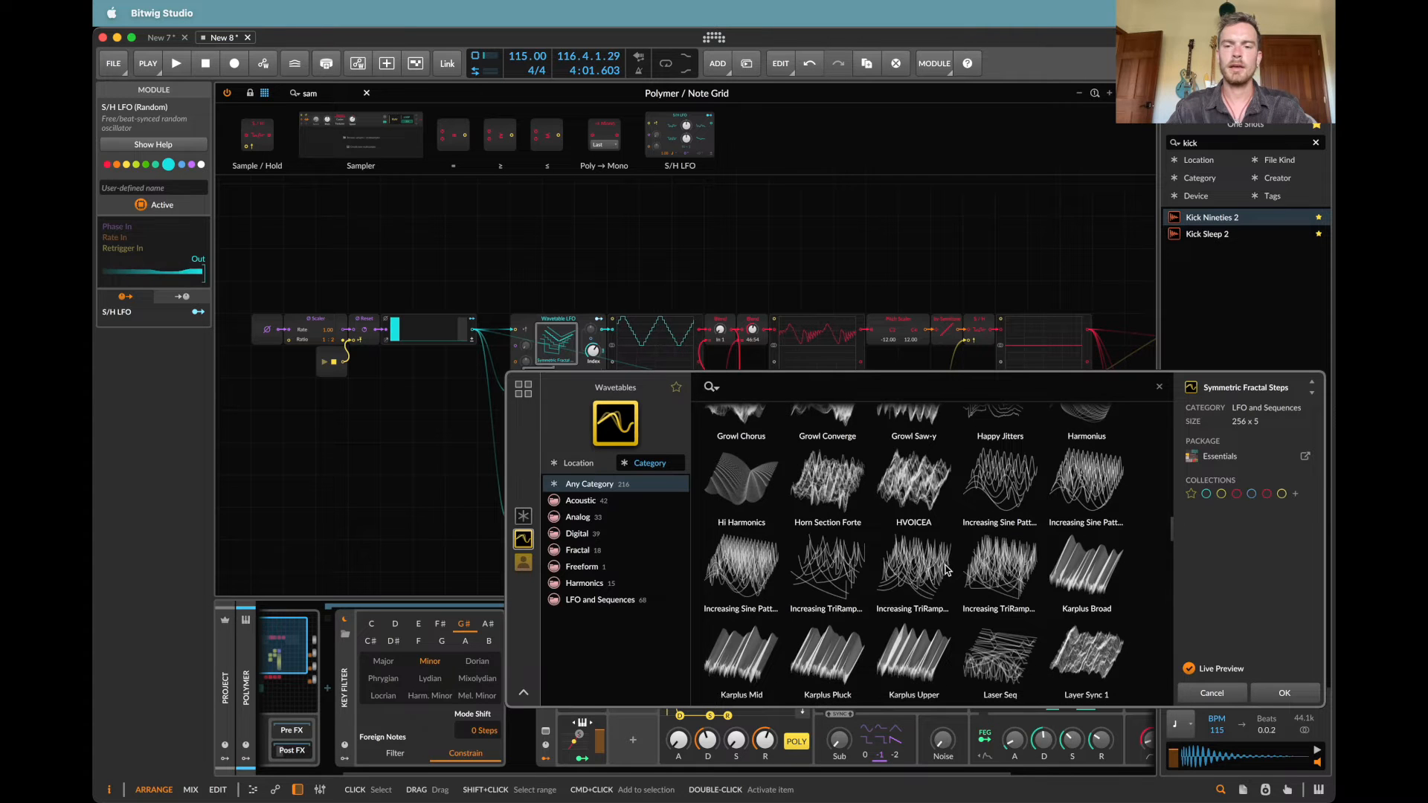
double_click(754, 495)
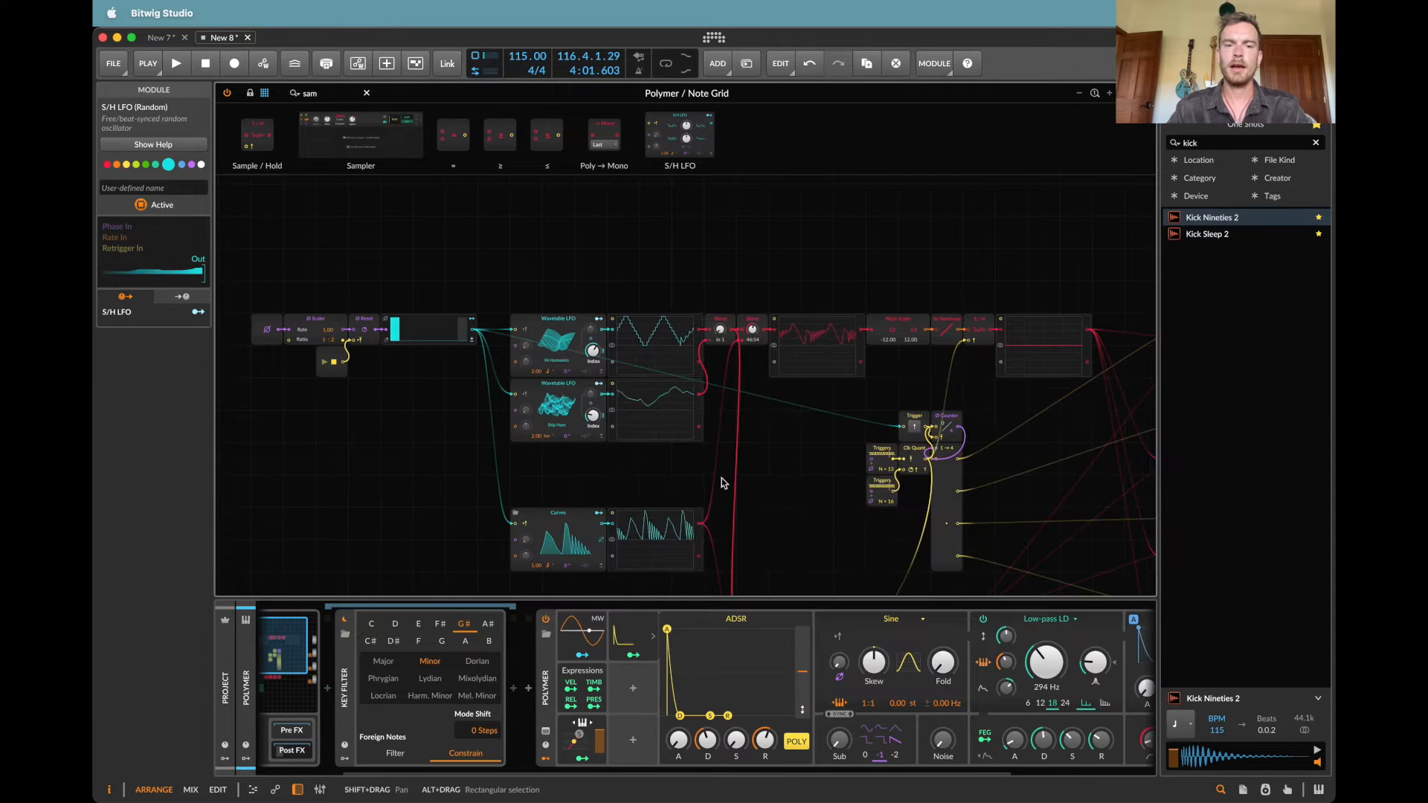
Step: Load the Happy Jitters wavetable into the lower Wavetable LFO
click(557, 408)
scroll(992, 491, up, 8)
scroll(993, 506, up, 8)
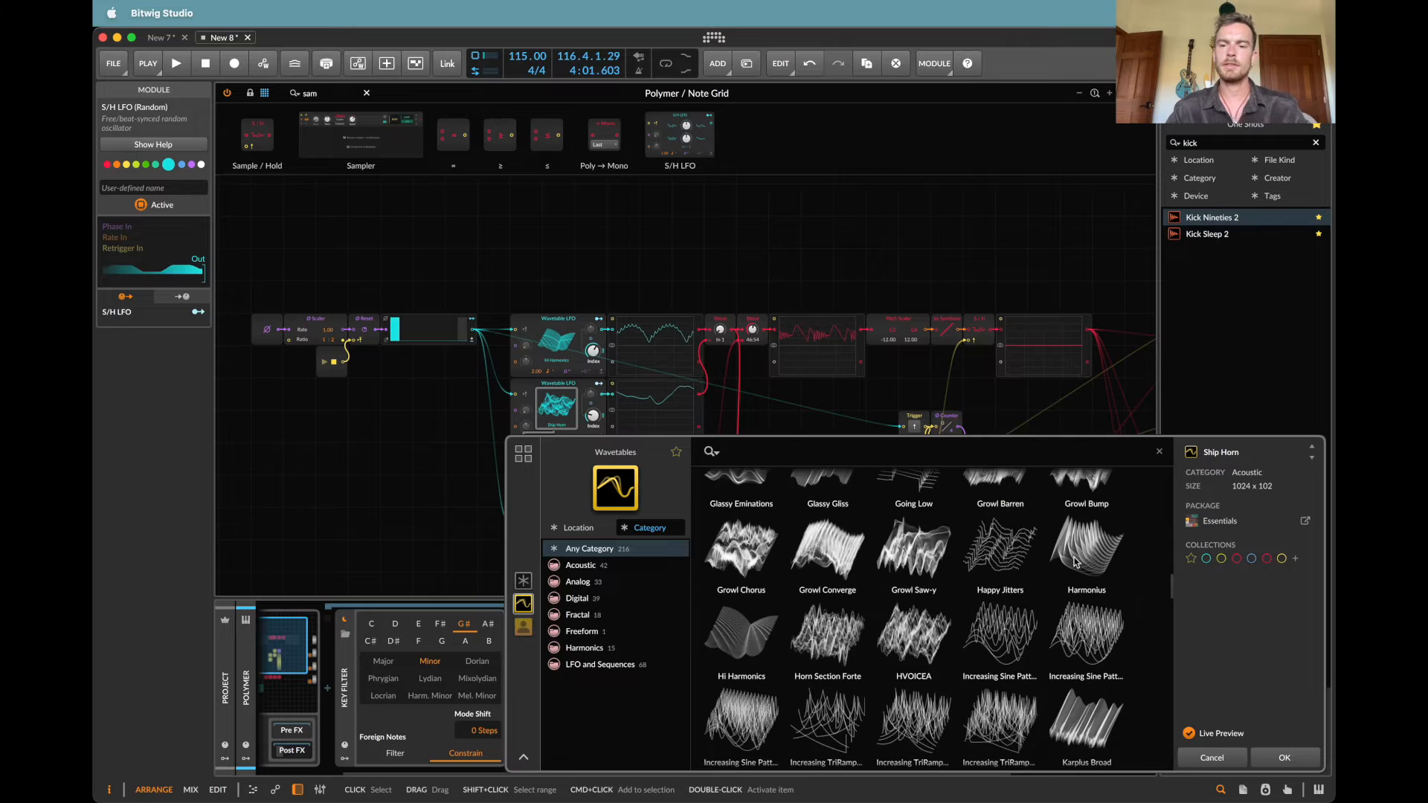
click(1021, 552)
double_click(1021, 552)
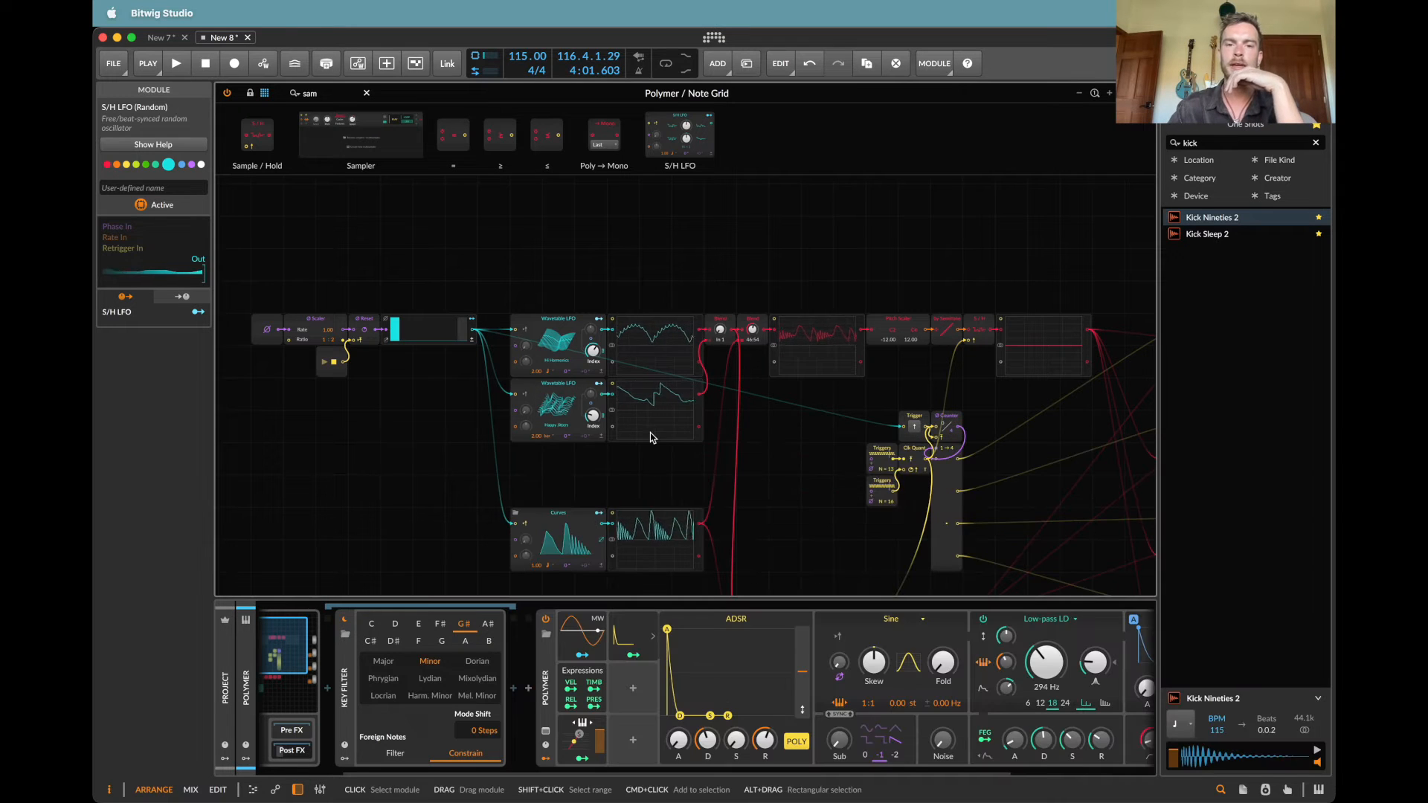
Step: Set the upper Wavetable LFO's rate to 2.75
double_click(568, 371)
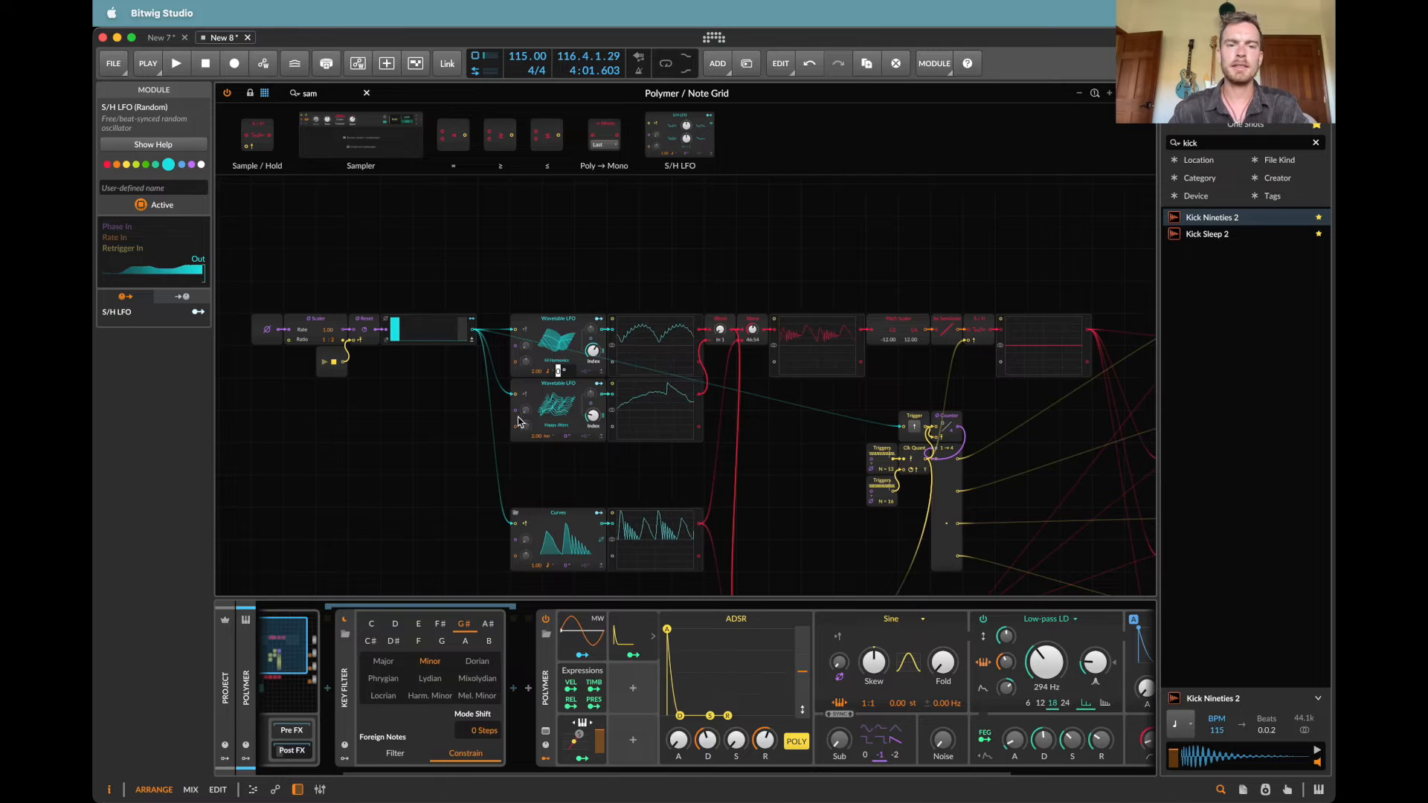
click(461, 395)
double_click(536, 370)
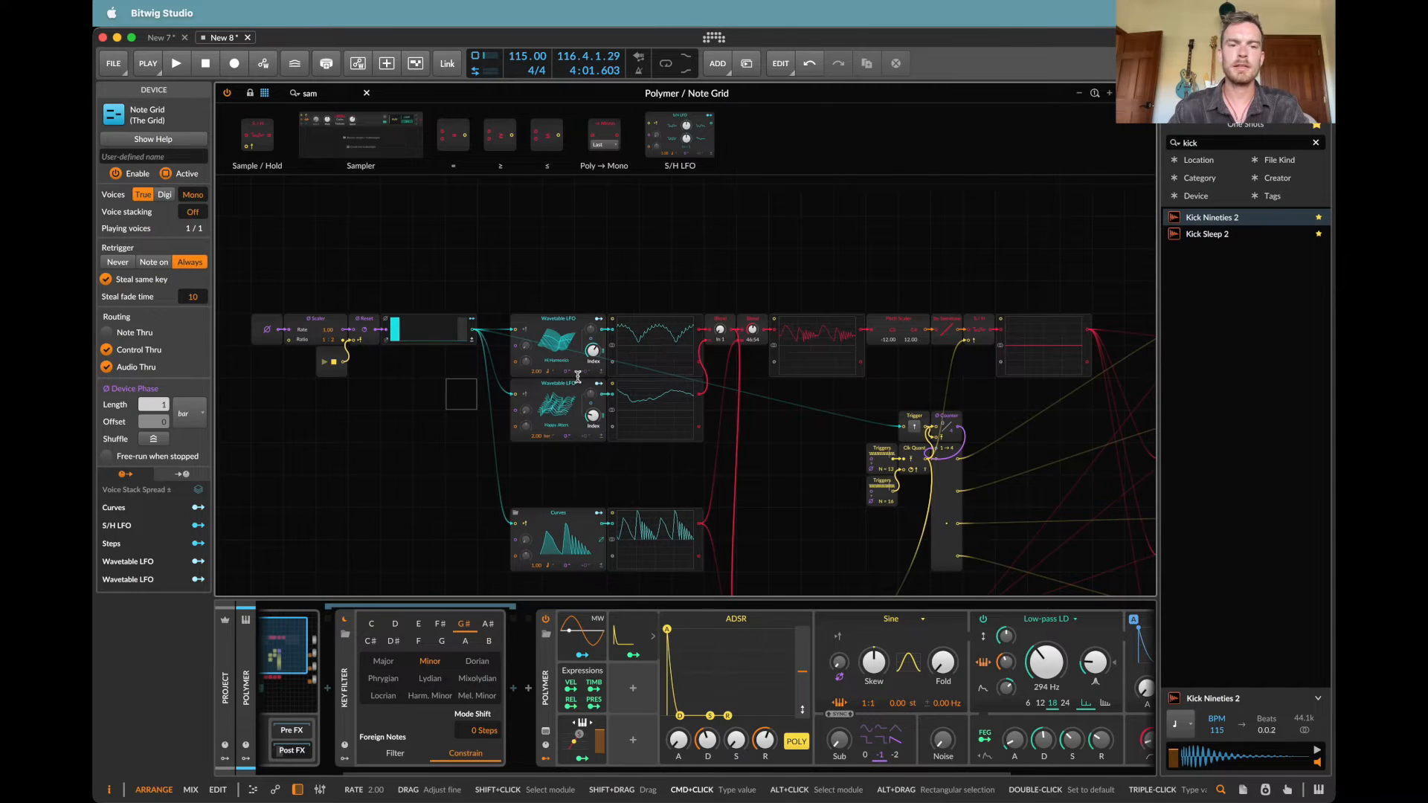
text(2.75)
key(Return)
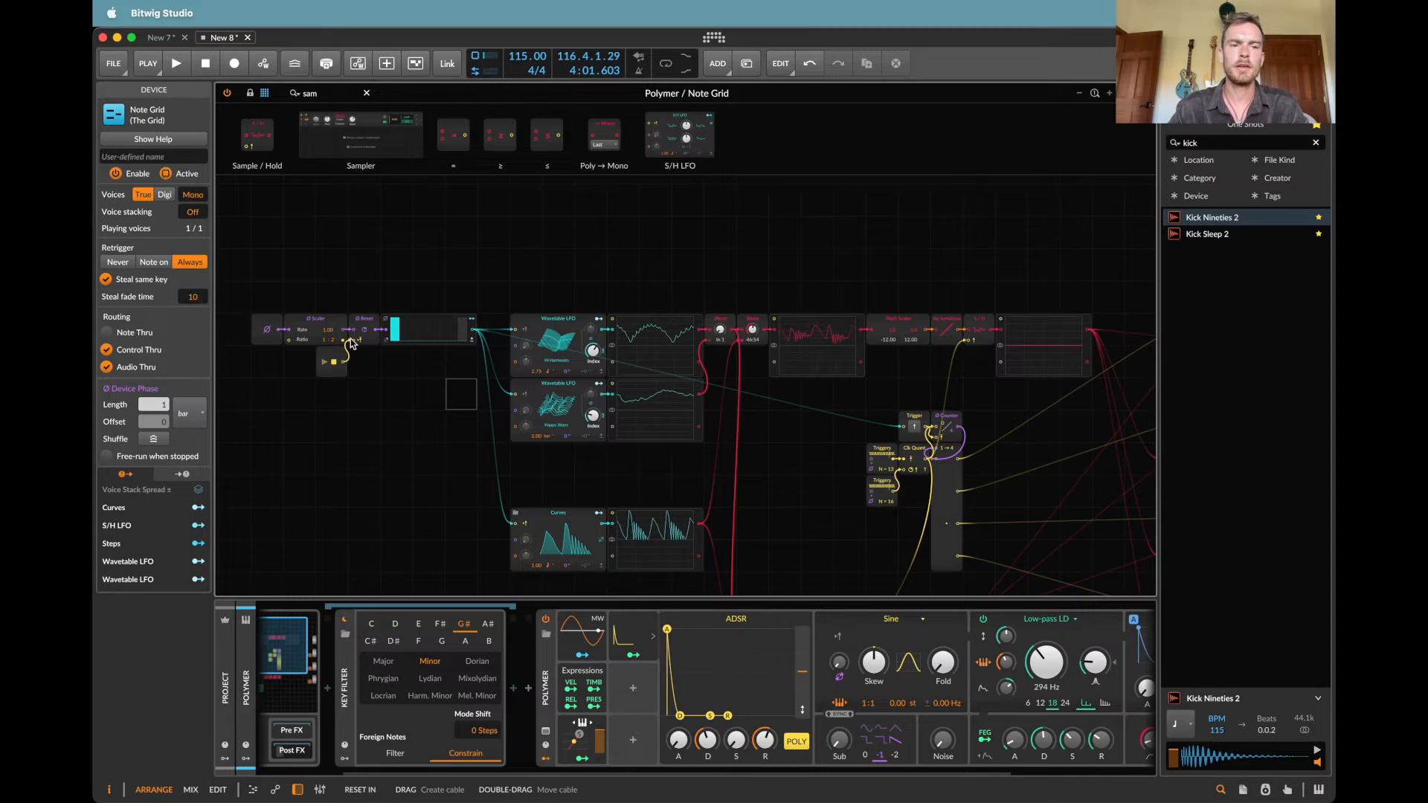
Step: Set the Curves module's rate to 3.00, keeping its current time unit
scroll(622, 500, down, 3)
double_click(548, 523)
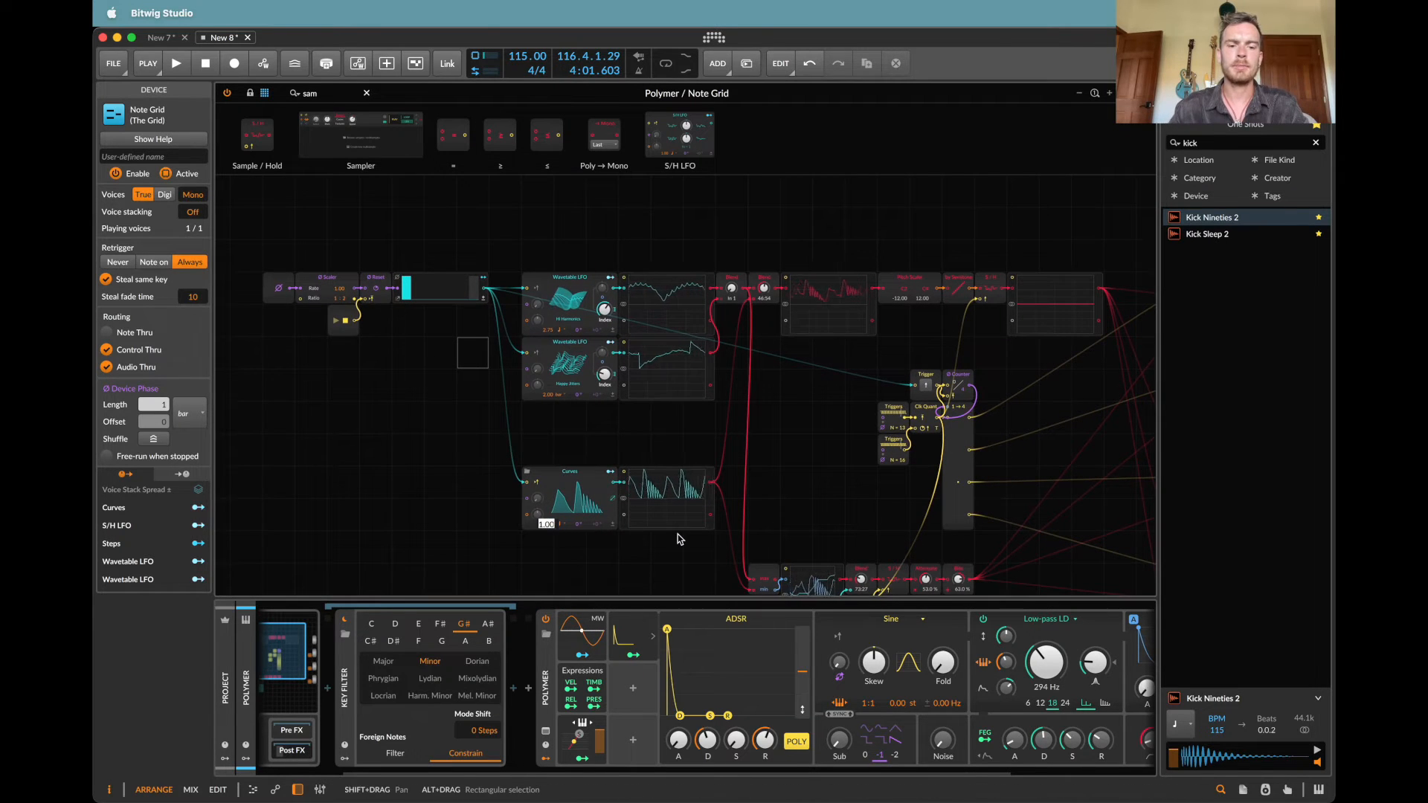
text(3)
key(Return)
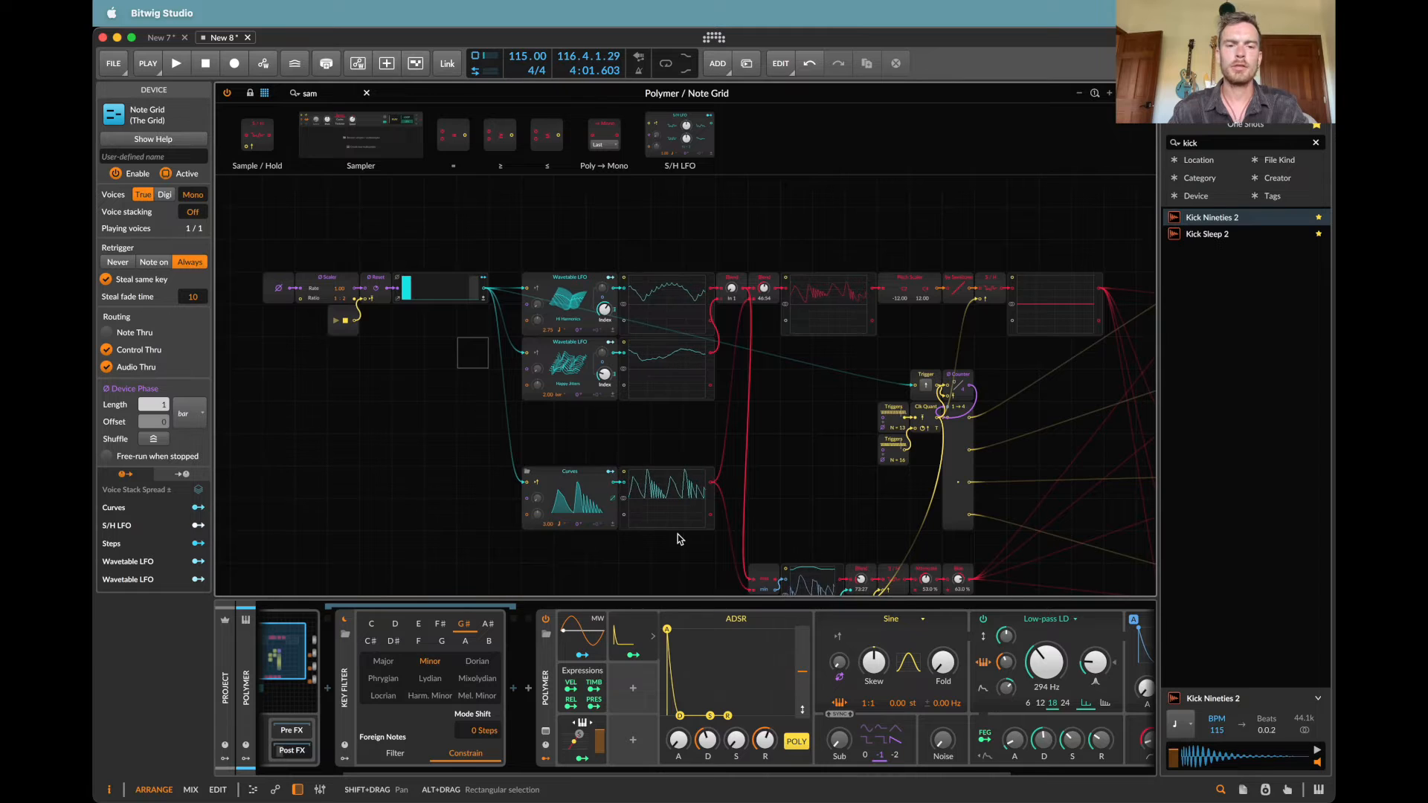
click(560, 524)
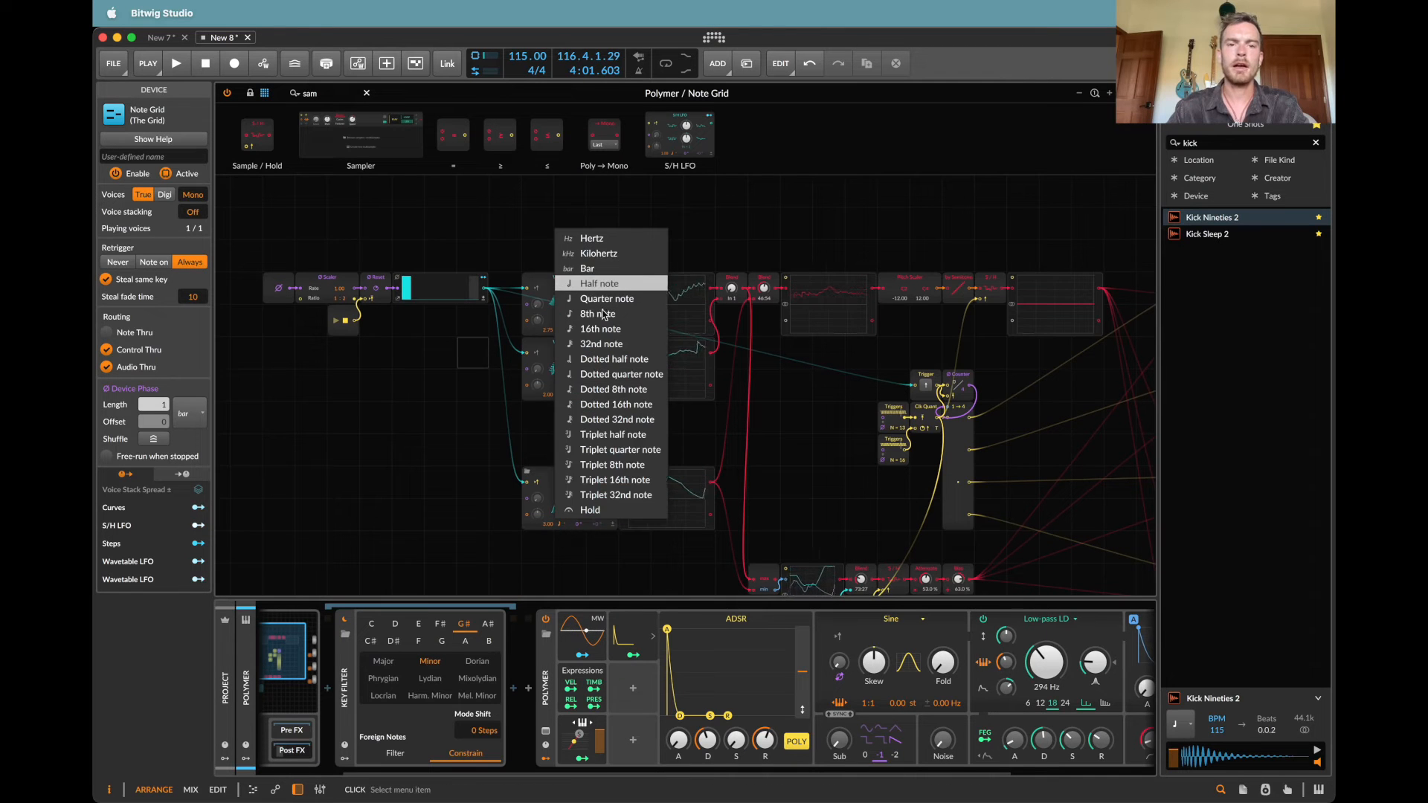
click(405, 520)
Step: Insert an Attenuate module between the second Blend and the oscilloscope in the pitch chain
scroll(714, 447, right, 5)
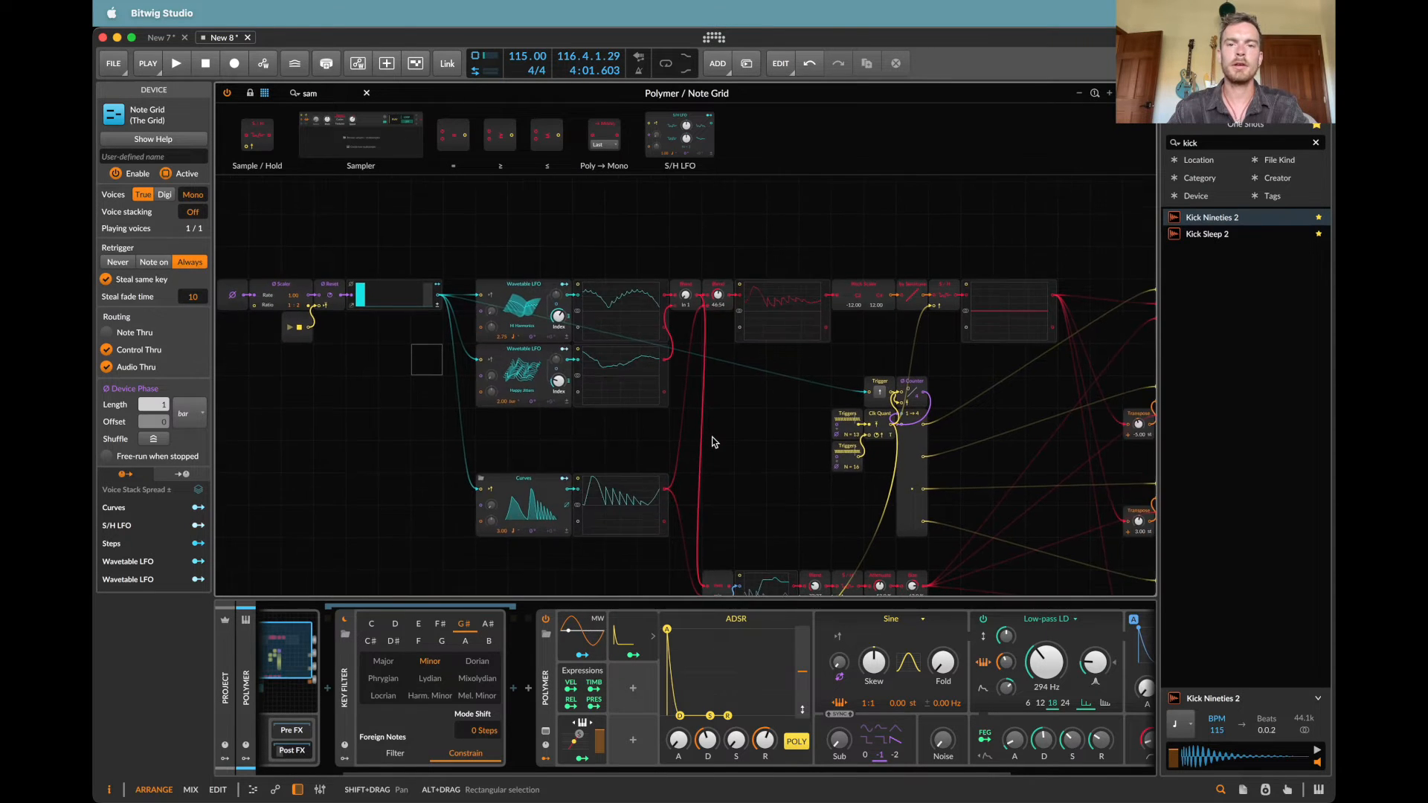
scroll(868, 392, right, 4)
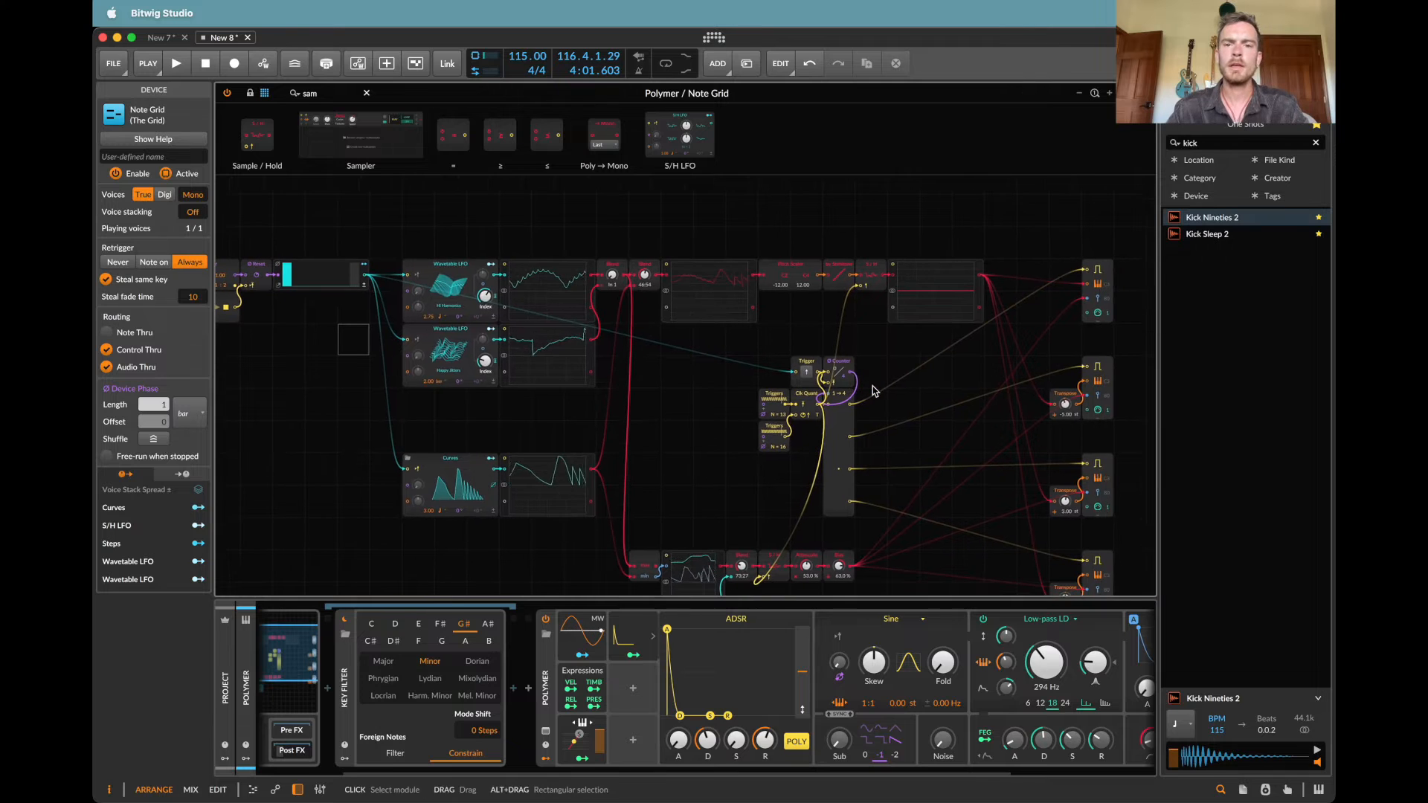
double_click(346, 90)
text(att)
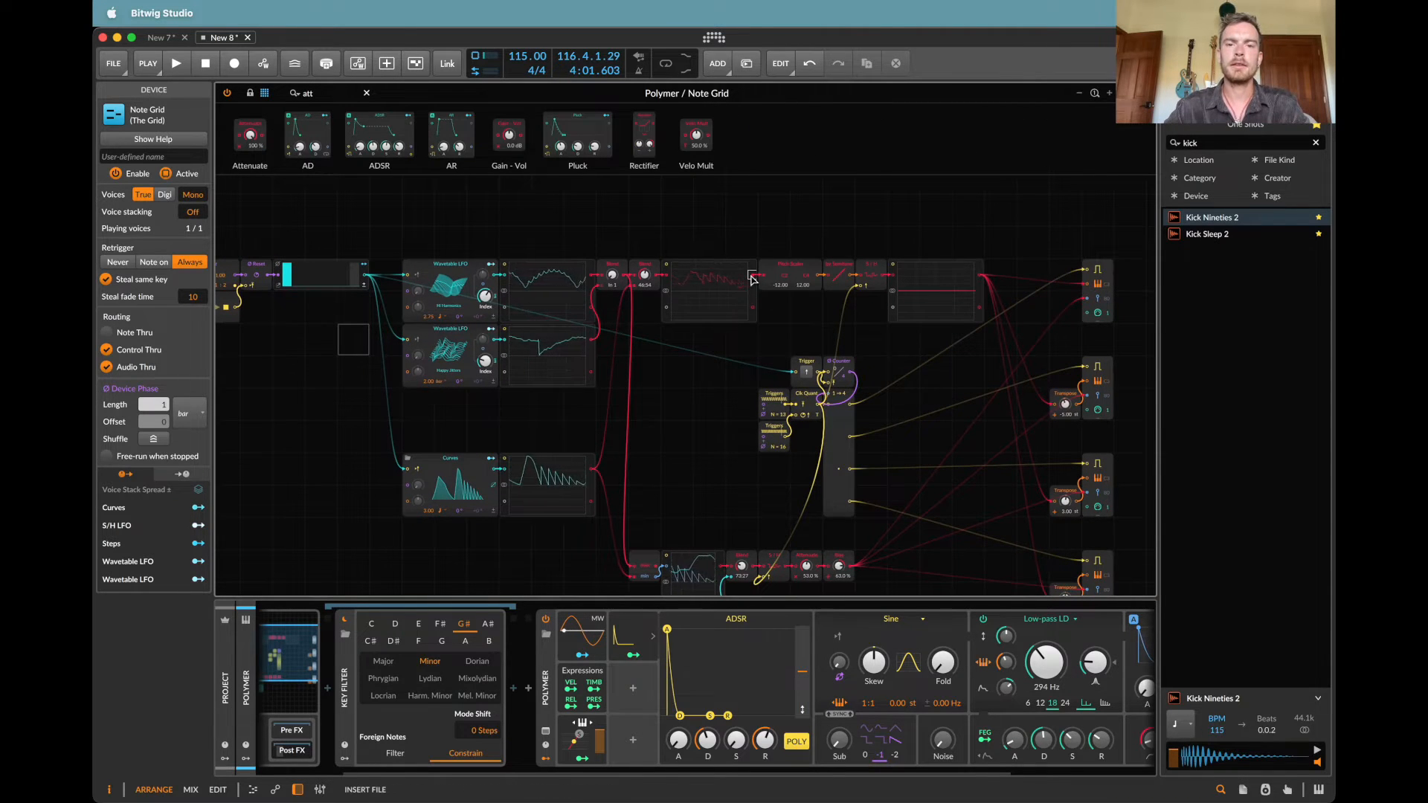
drag(660, 278, 661, 278)
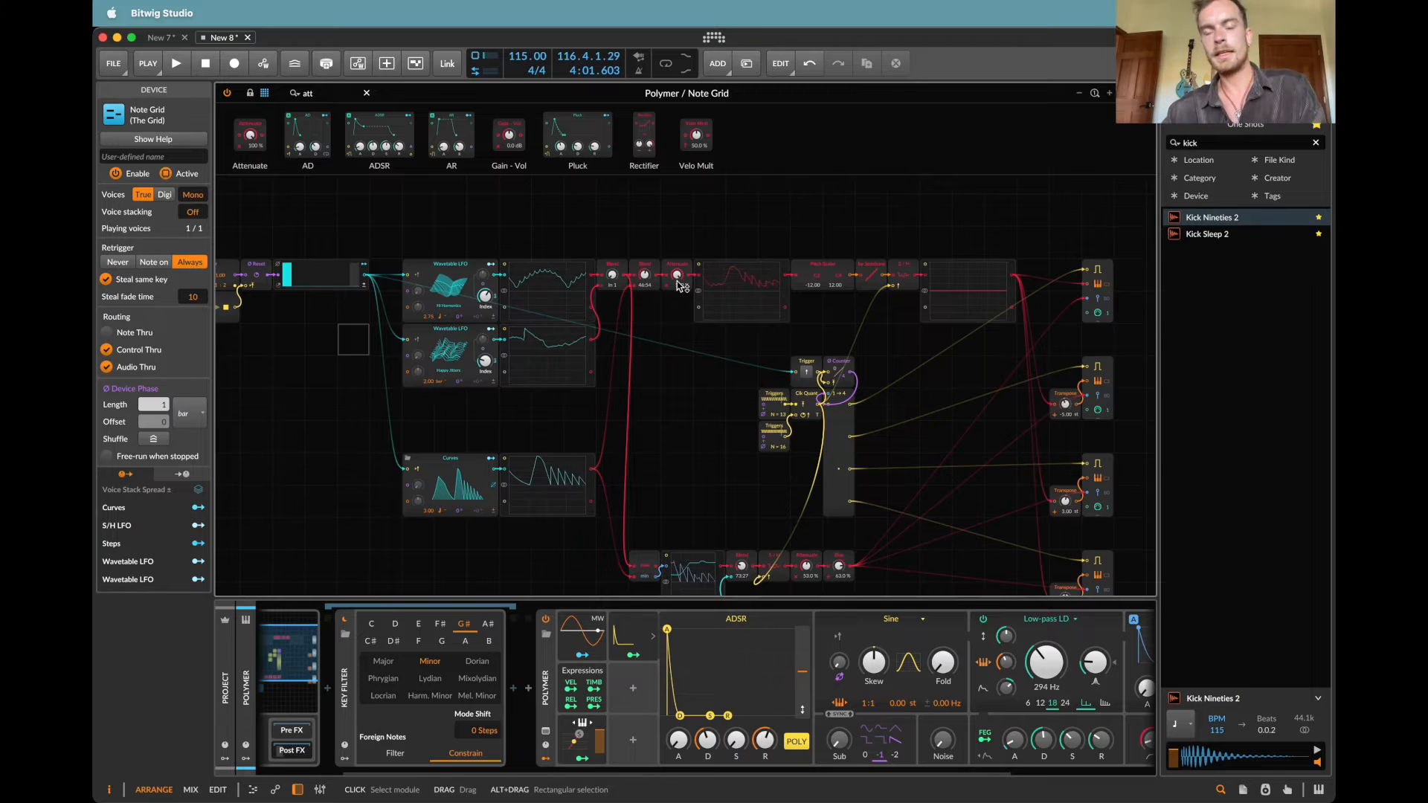
Step: Start playback and lower the pitch chain's Attenuate to about 81.5 %
key(space)
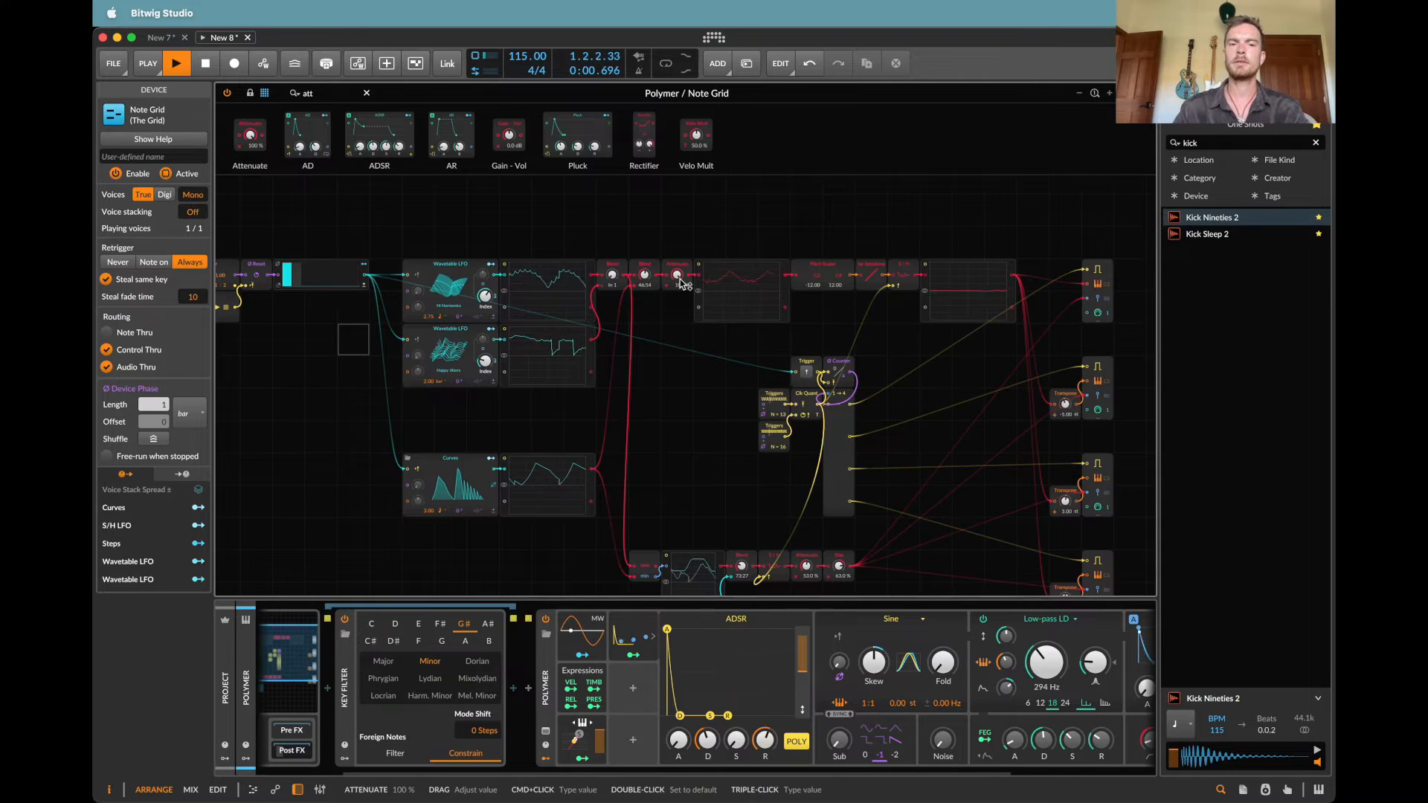
click(680, 280)
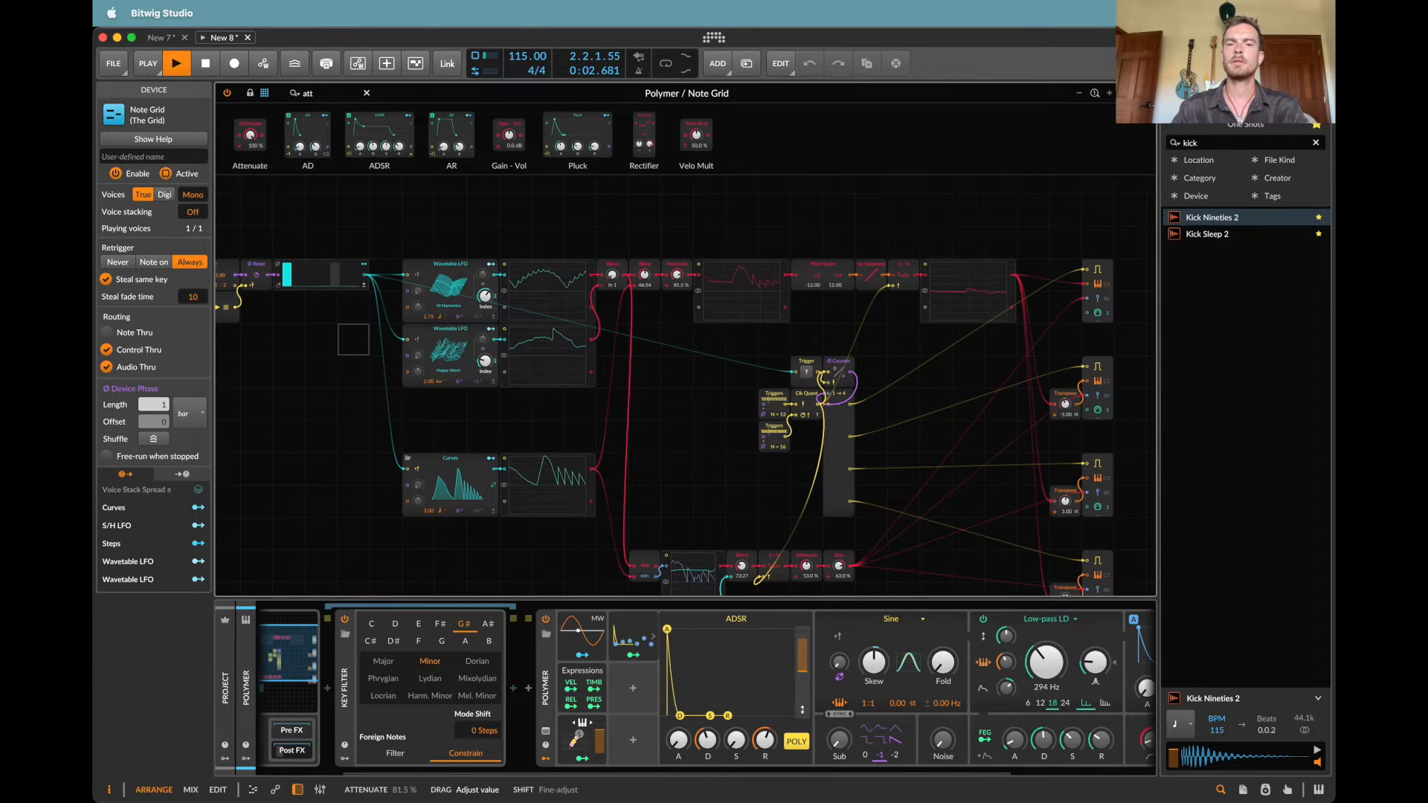
Step: Lower the pitch chain's Attenuate to about 20 %
drag(680, 281, 680, 314)
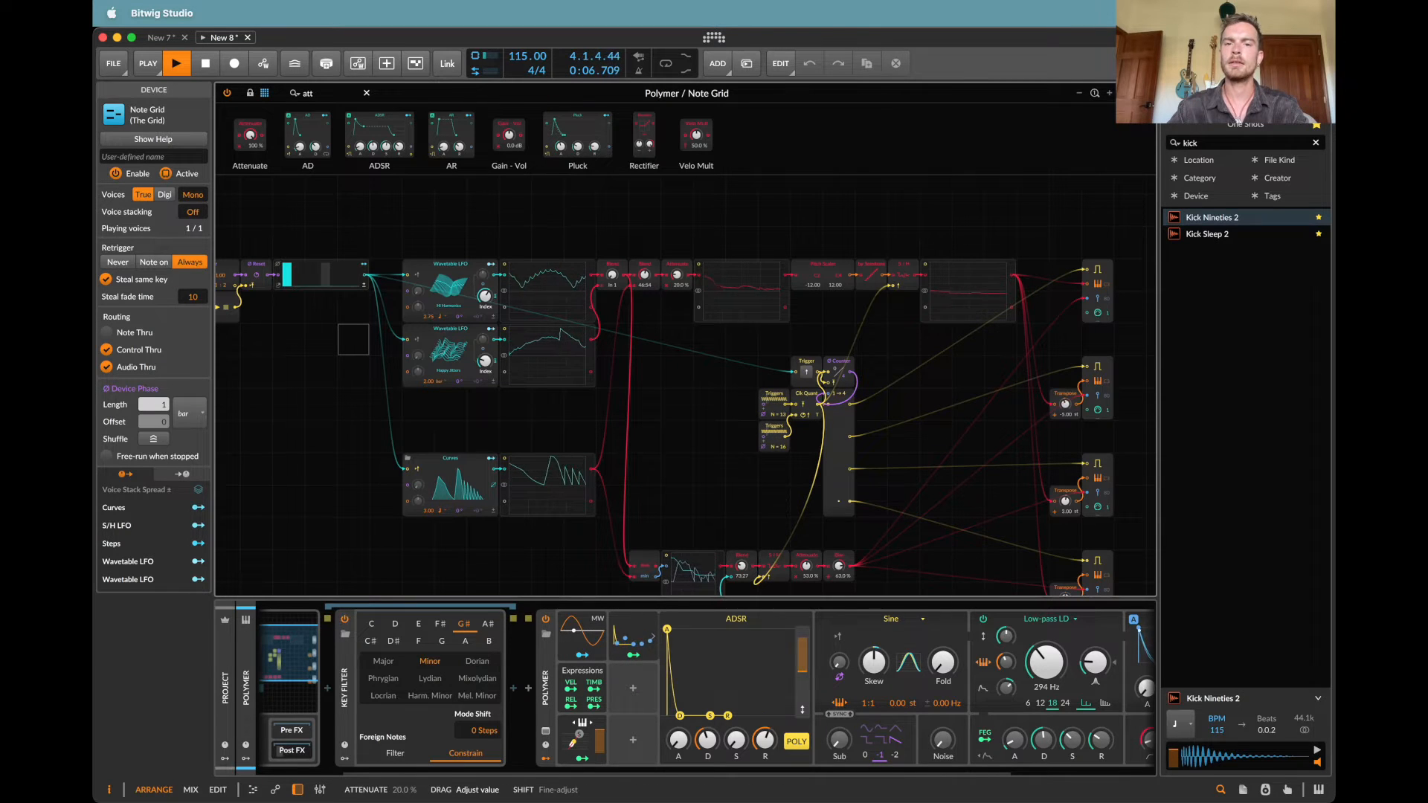
drag(679, 314, 679, 315)
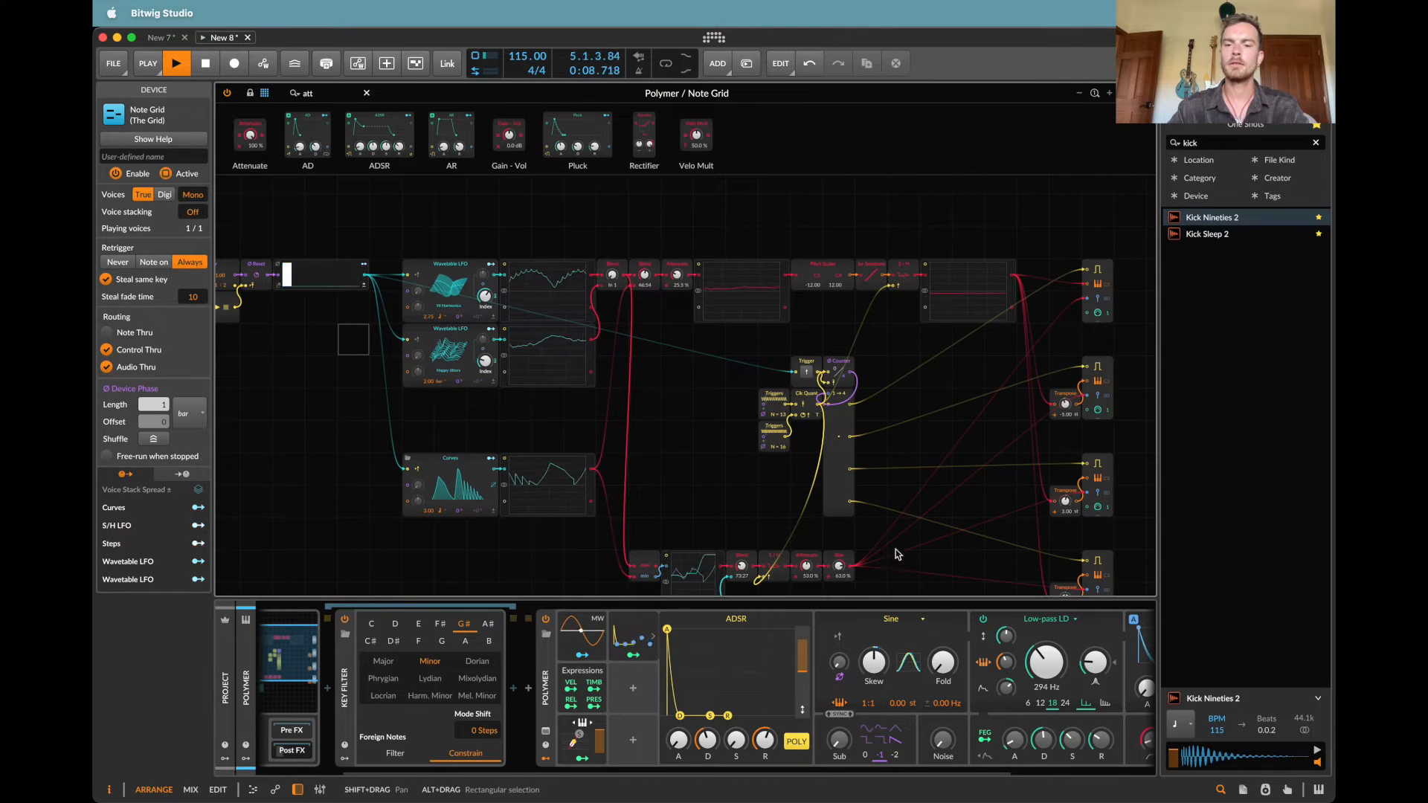
scroll(989, 673, right, 5)
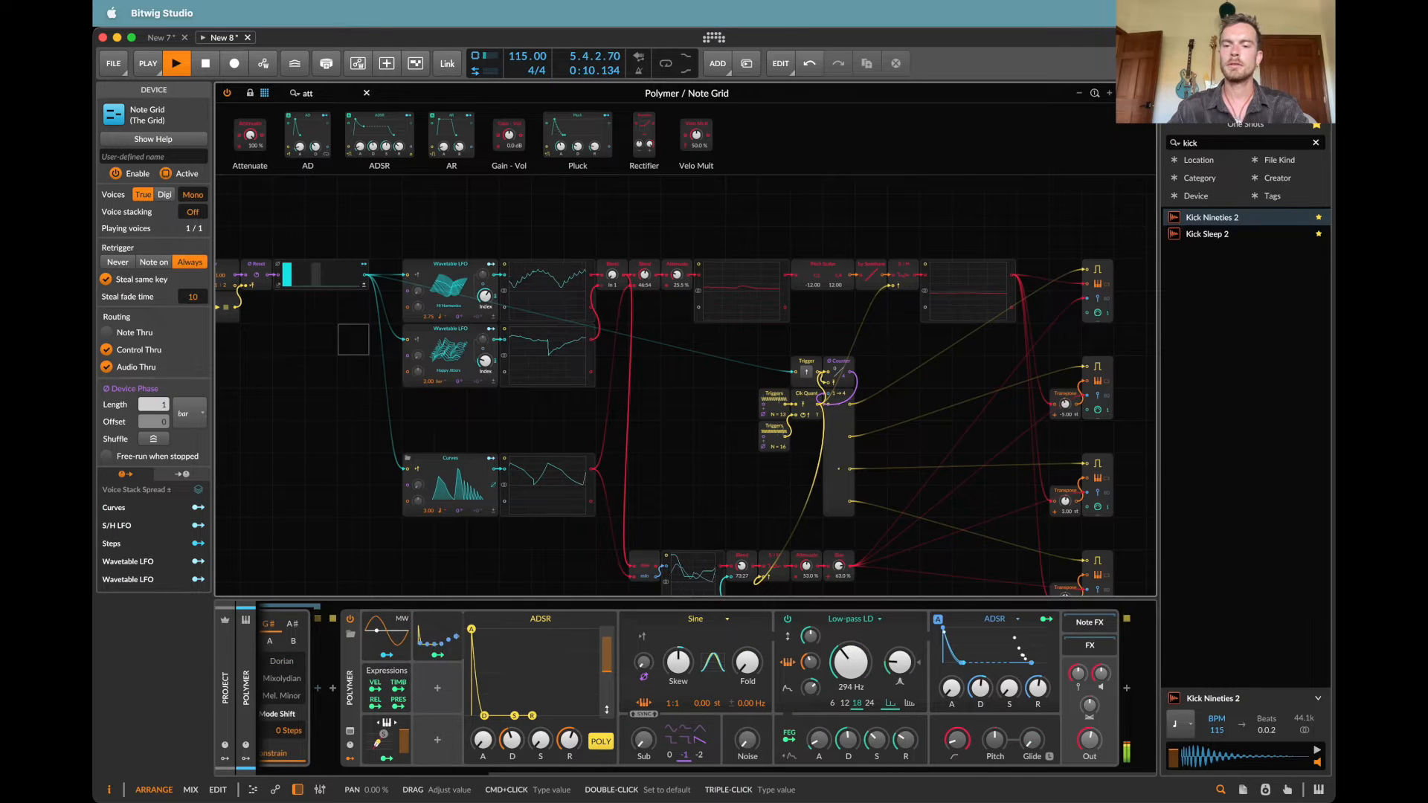
Step: Reset the pitch chain's Attenuate to its default of 100 %
double_click(676, 276)
scroll(676, 276, right, 1)
scroll(676, 276, down, 1)
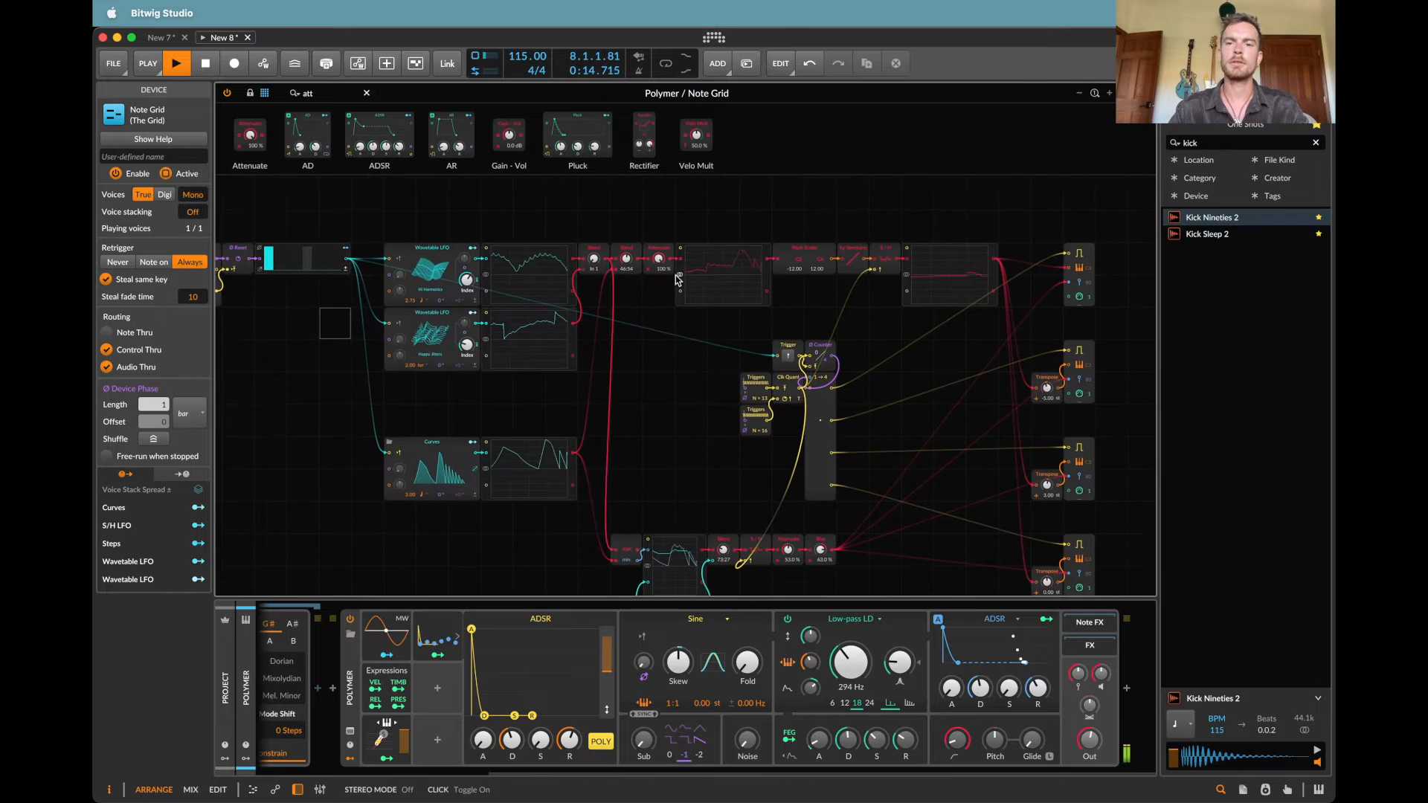
scroll(675, 276, down, 1)
scroll(675, 277, right, 1)
scroll(676, 277, down, 2)
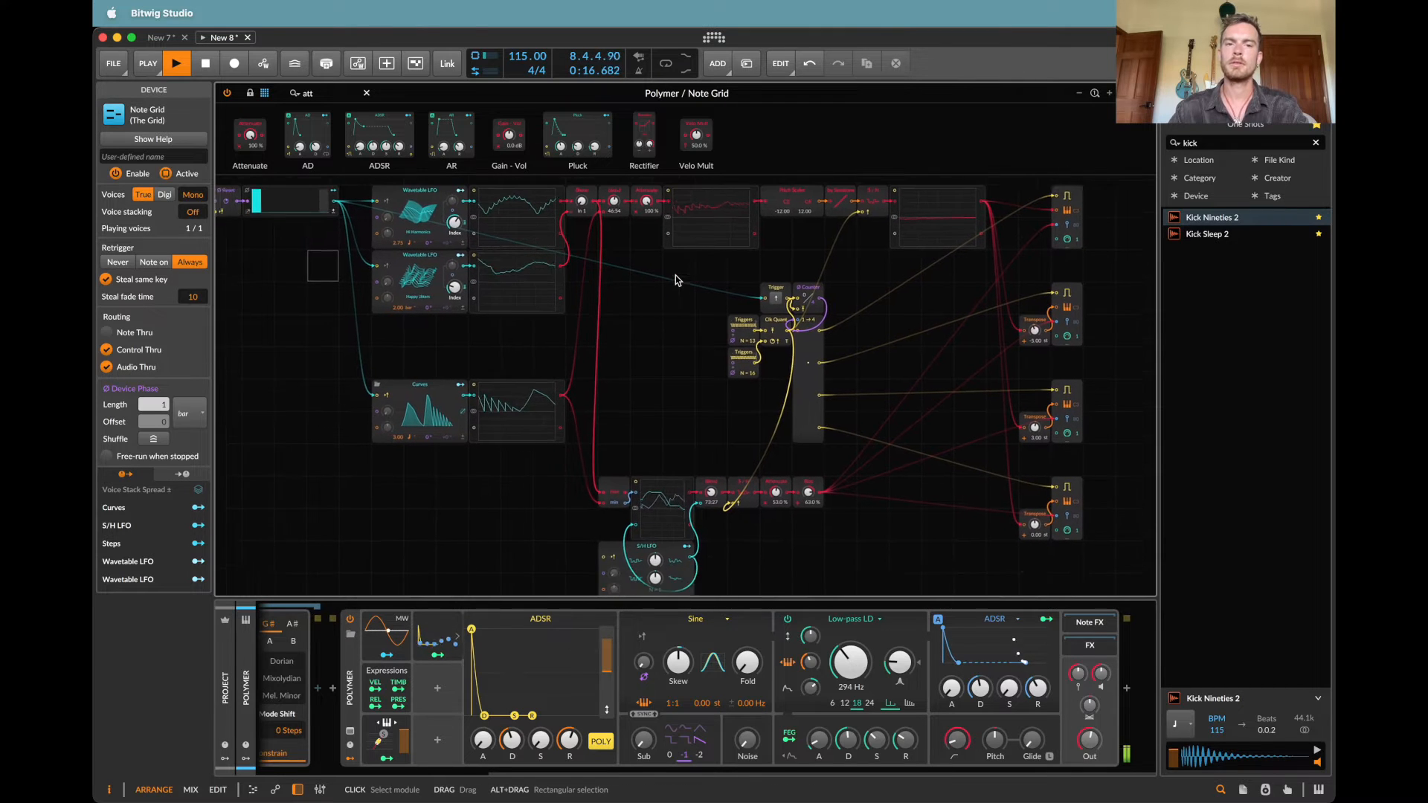
scroll(675, 277, left, 2)
scroll(675, 276, up, 1)
scroll(454, 291, down, 3)
scroll(454, 291, left, 1)
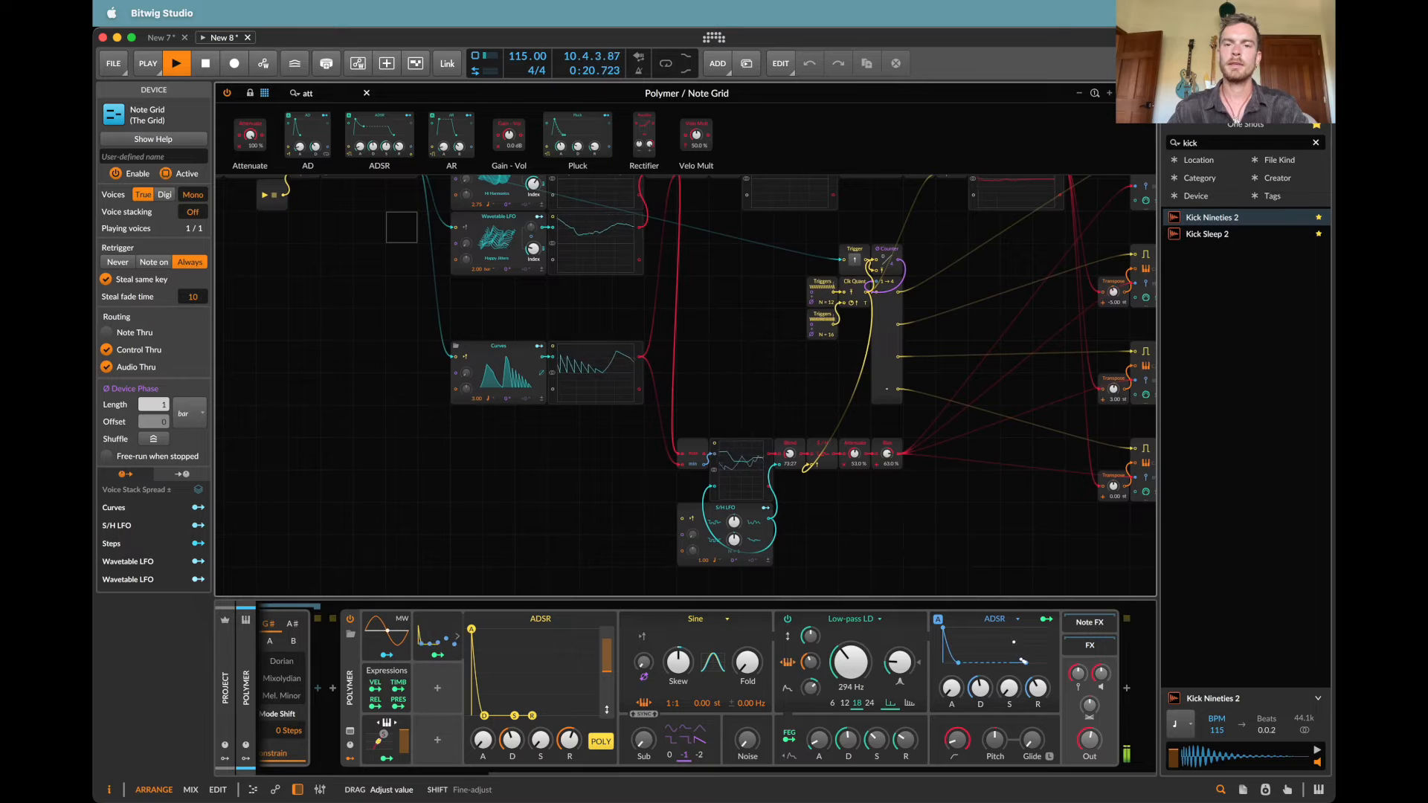
Step: Map Relative Keytrack to the amp envelope's decay and release, about +5.55 on release, and lower the low-pass cutoff to 208 Hz
drag(985, 693, 1038, 692)
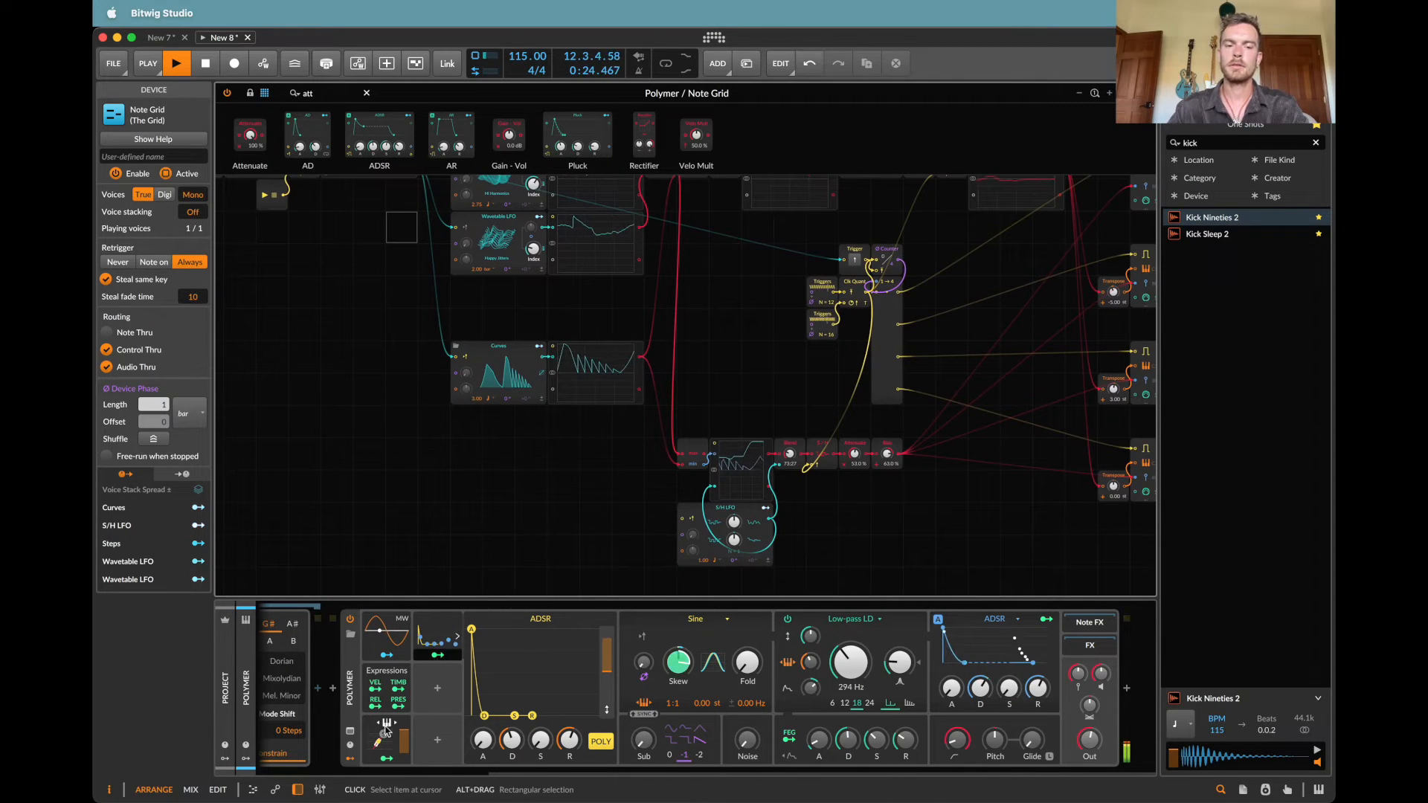
click(386, 759)
drag(982, 691, 1038, 684)
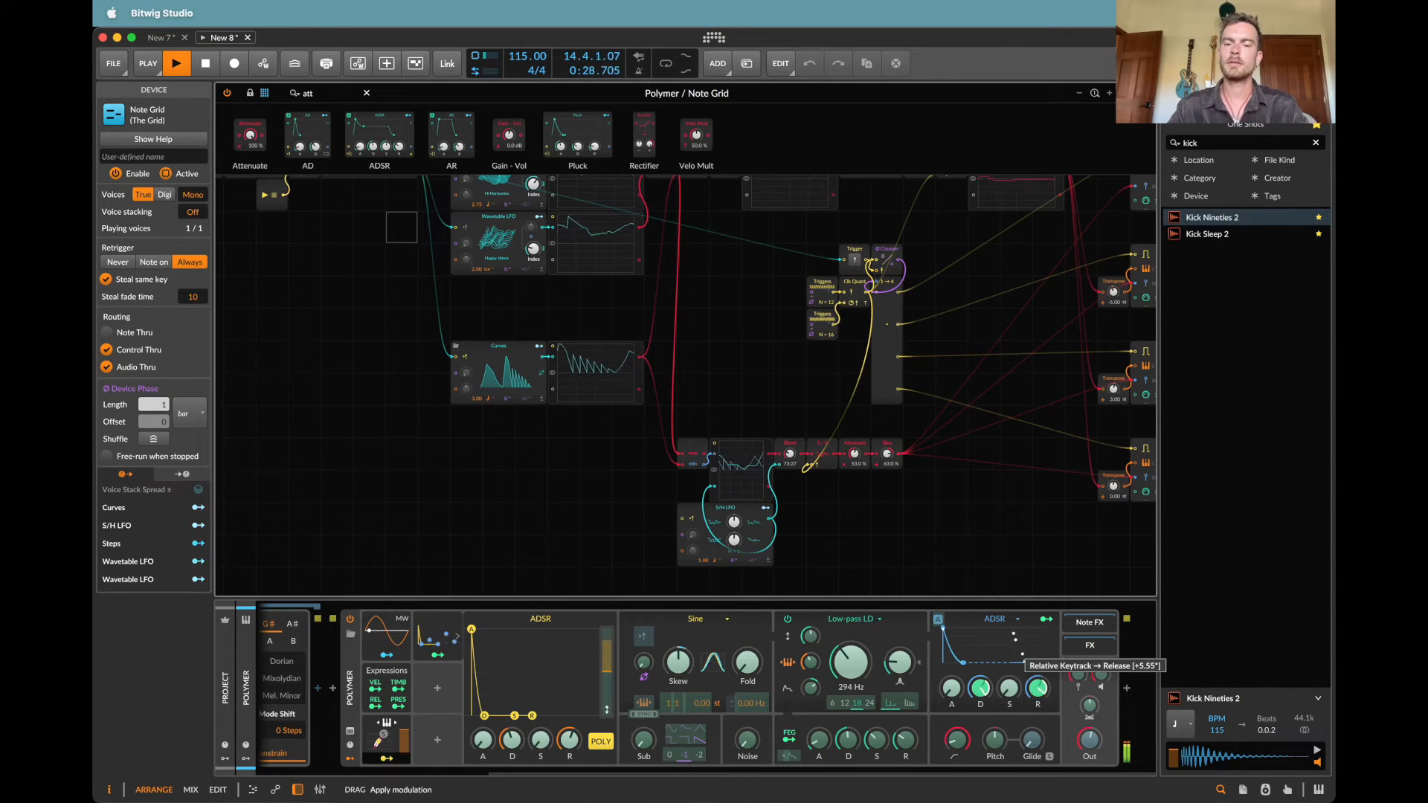
click(972, 712)
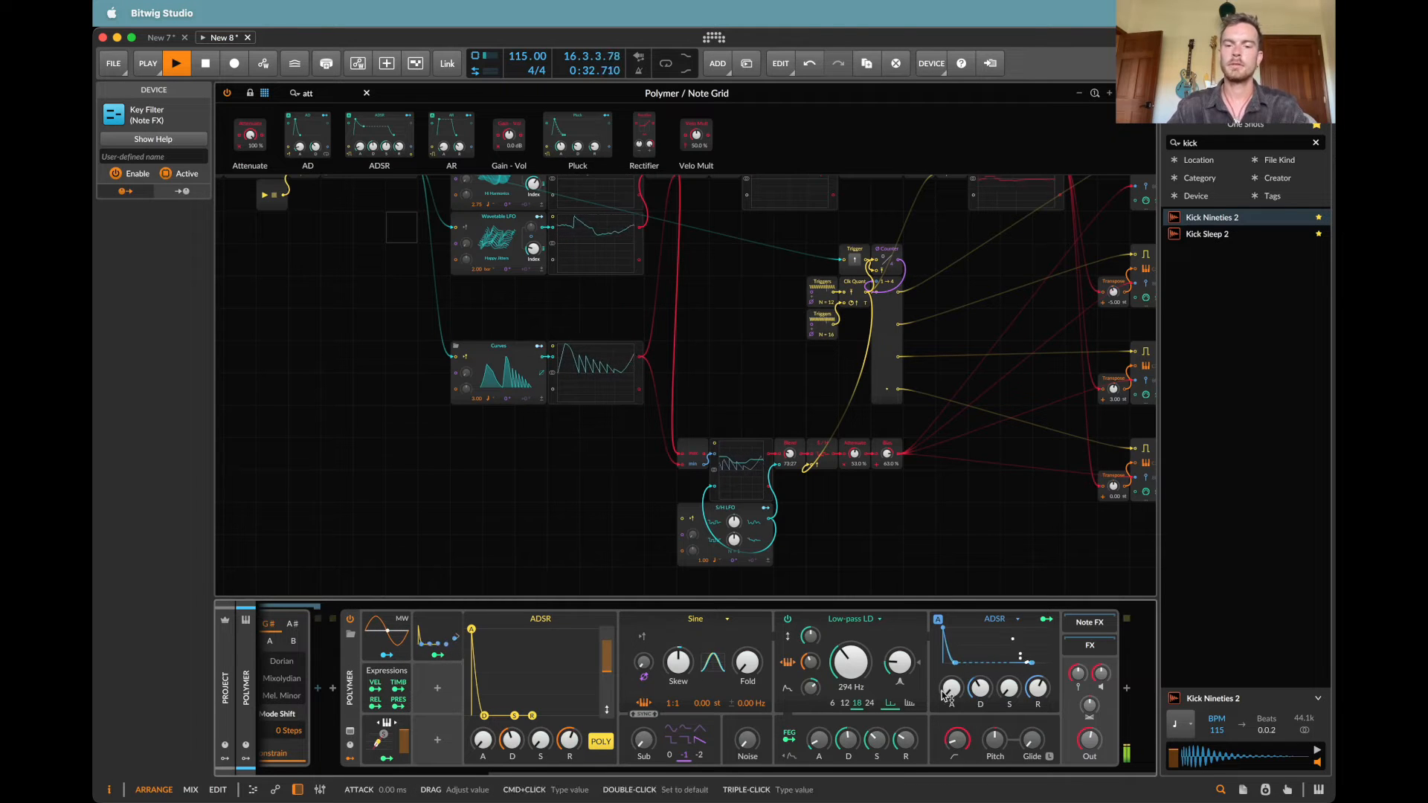
mouse_move(810, 662)
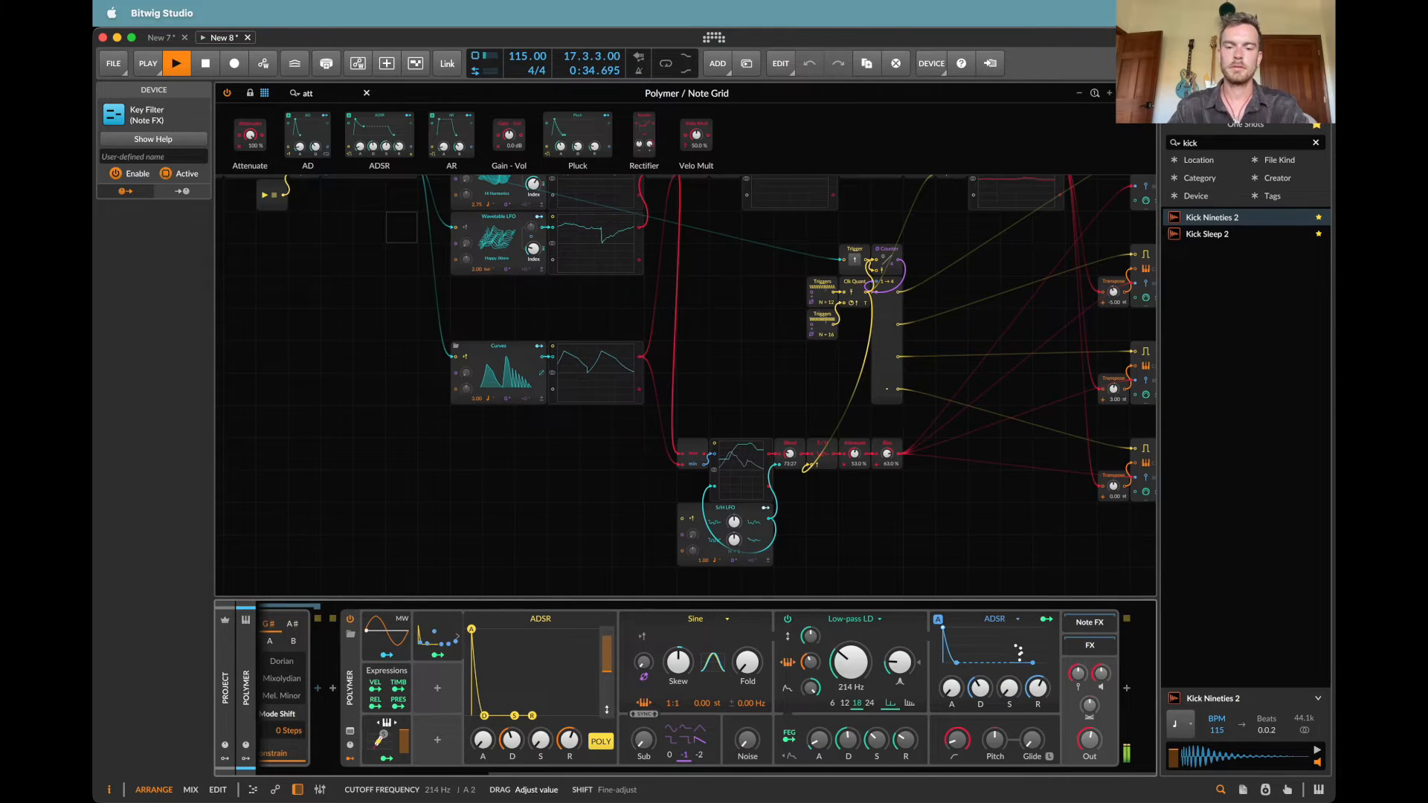
drag(851, 662, 852, 665)
Step: Replace the Curves module's shape in the Note Grid with the Holy Stupa curve
scroll(806, 440, up, 4)
scroll(806, 440, left, 2)
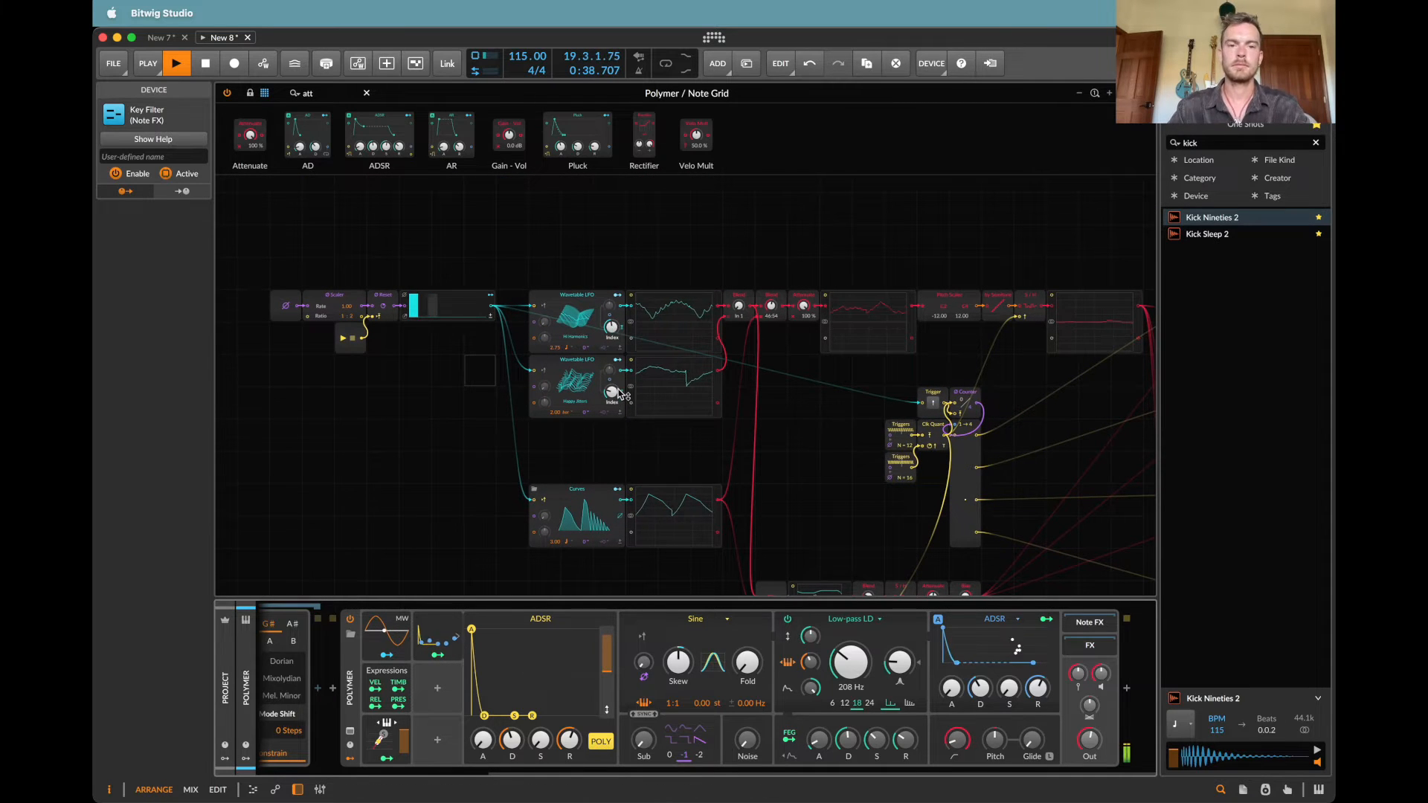
click(534, 489)
scroll(908, 365, down, 10)
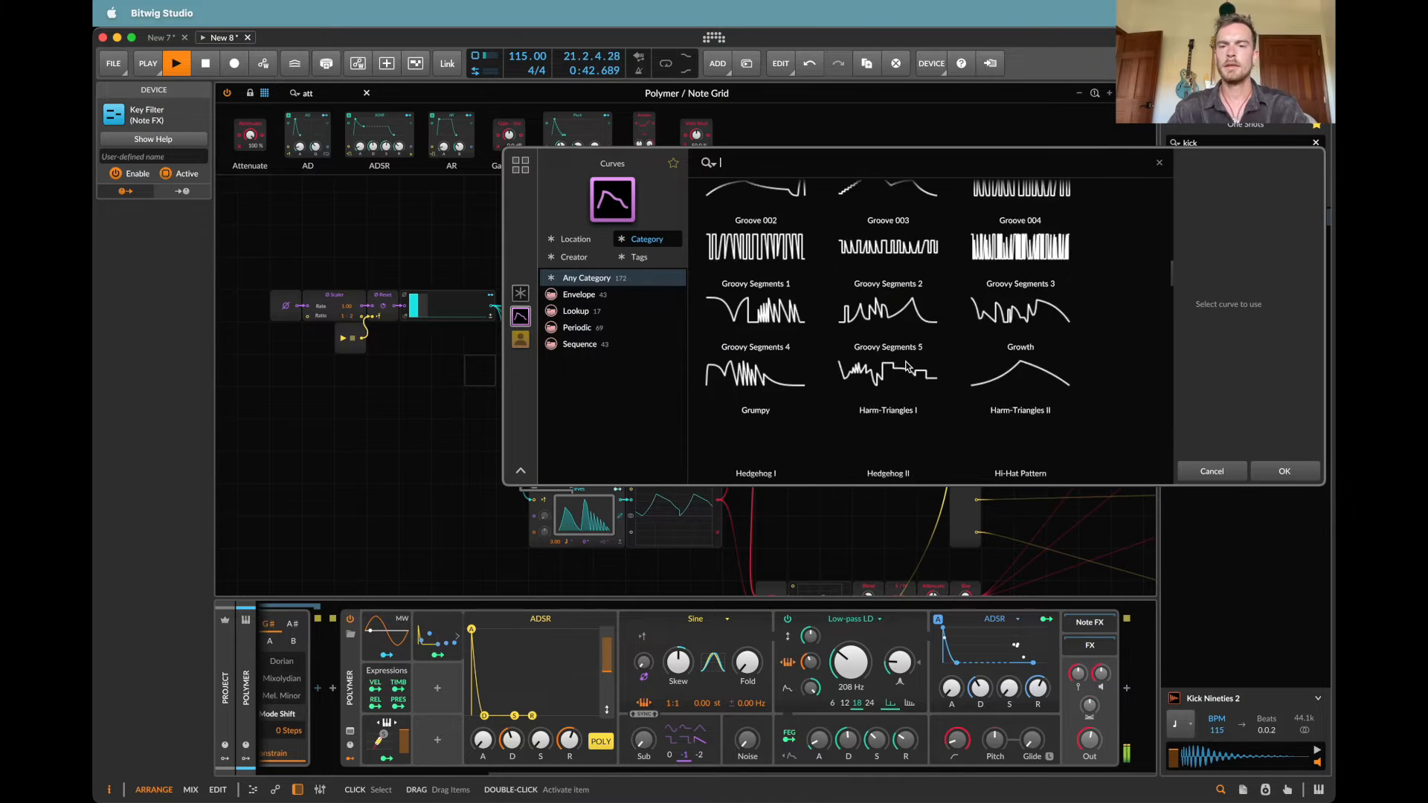
scroll(904, 362, down, 4)
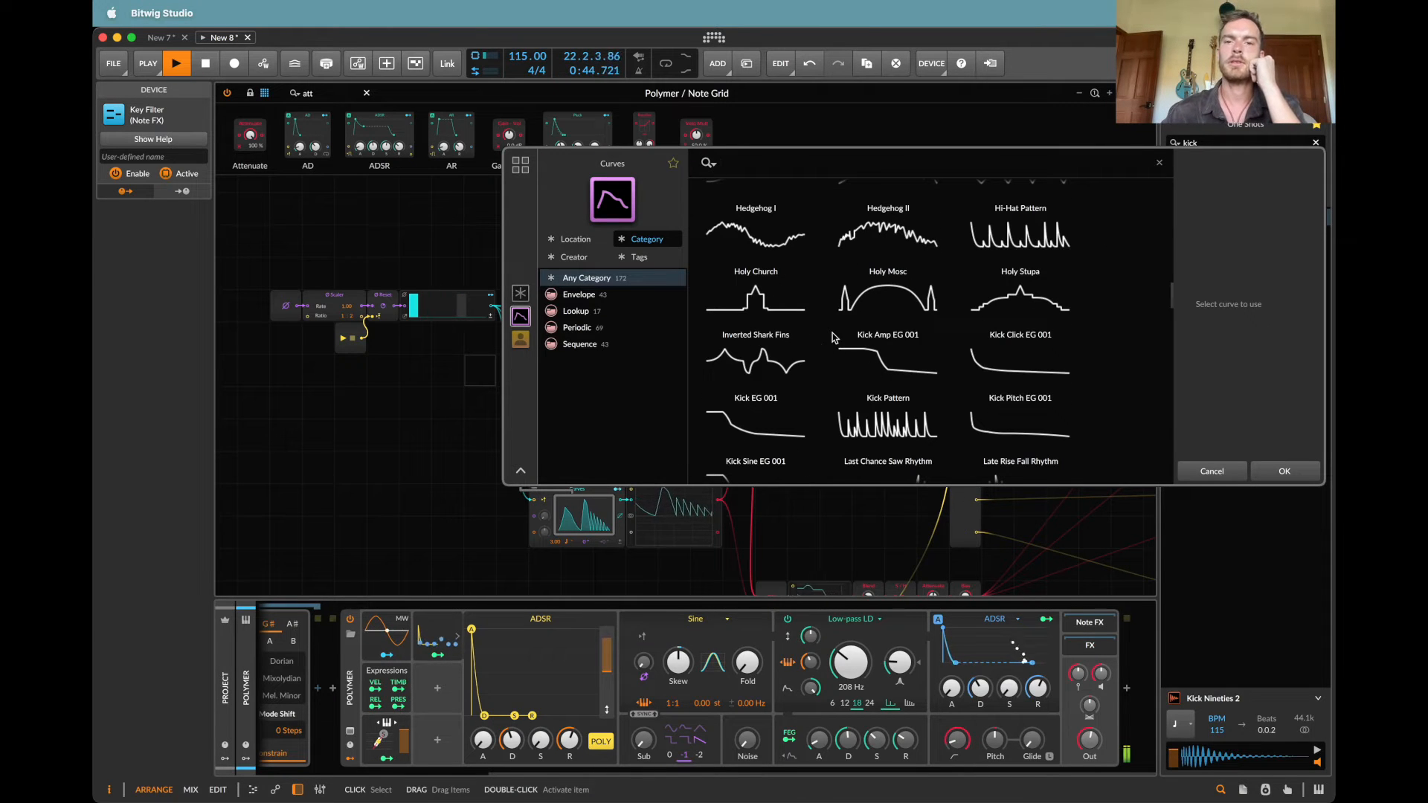
double_click(1042, 296)
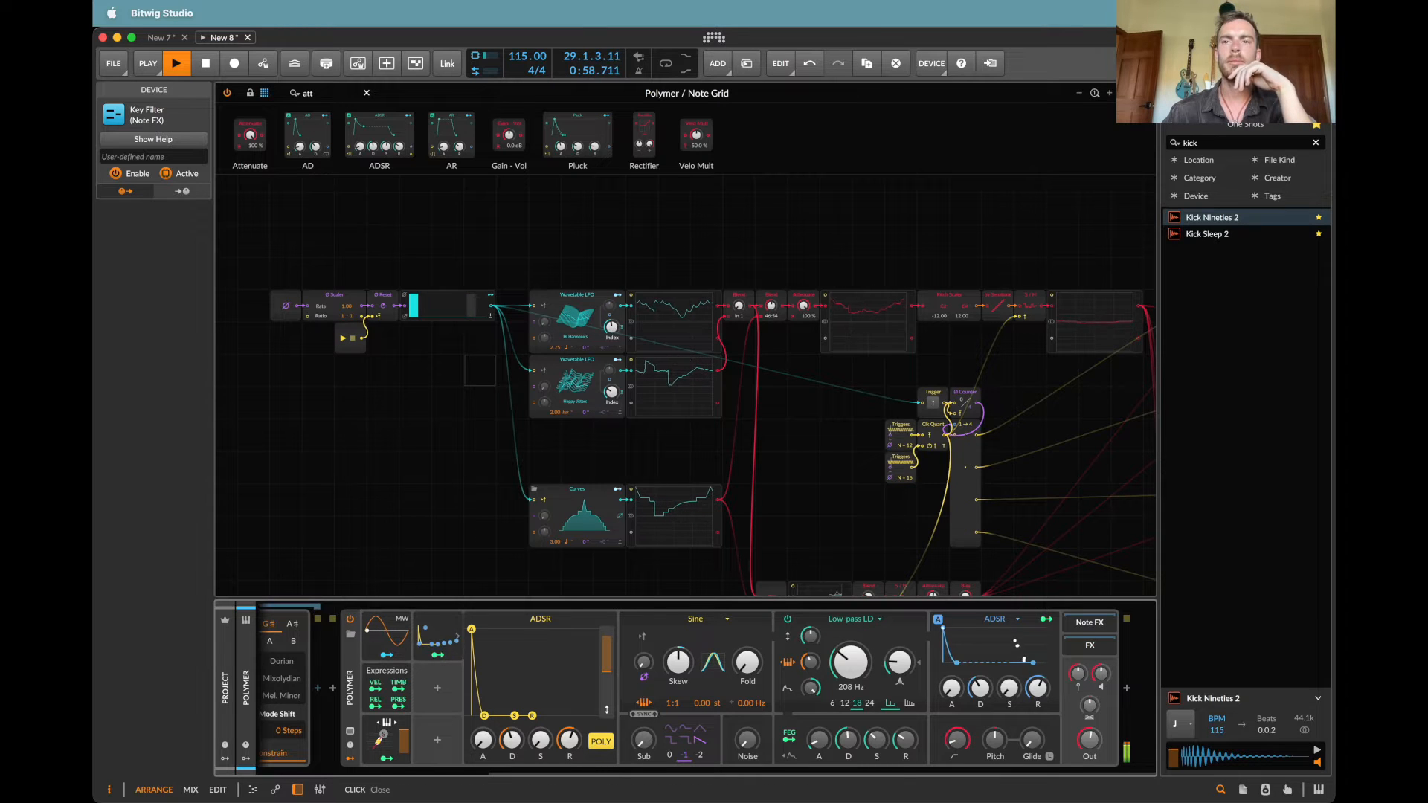
Step: Add an instrument track below the Polymer track and set its note input to Polymer's Note Grid
click(366, 92)
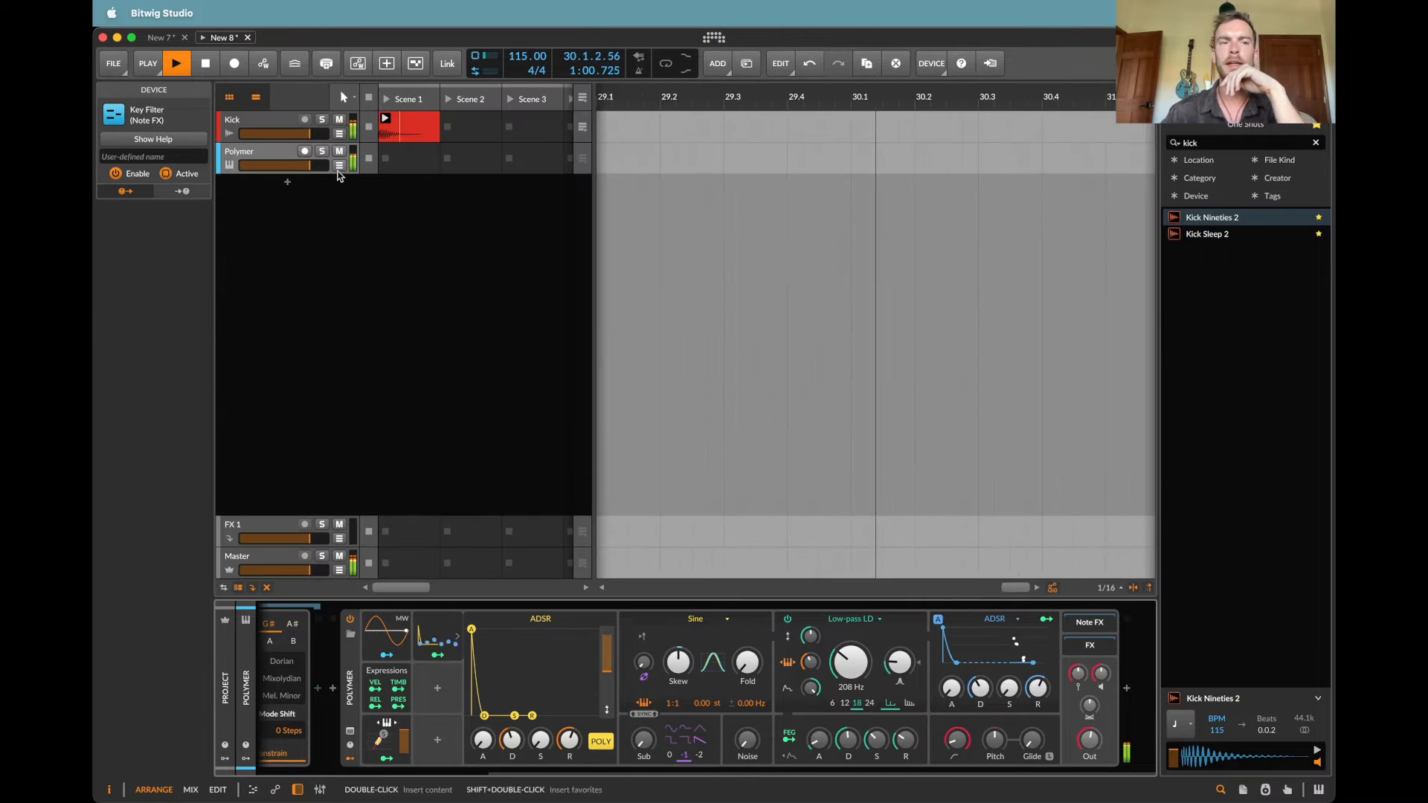
click(278, 160)
double_click(256, 189)
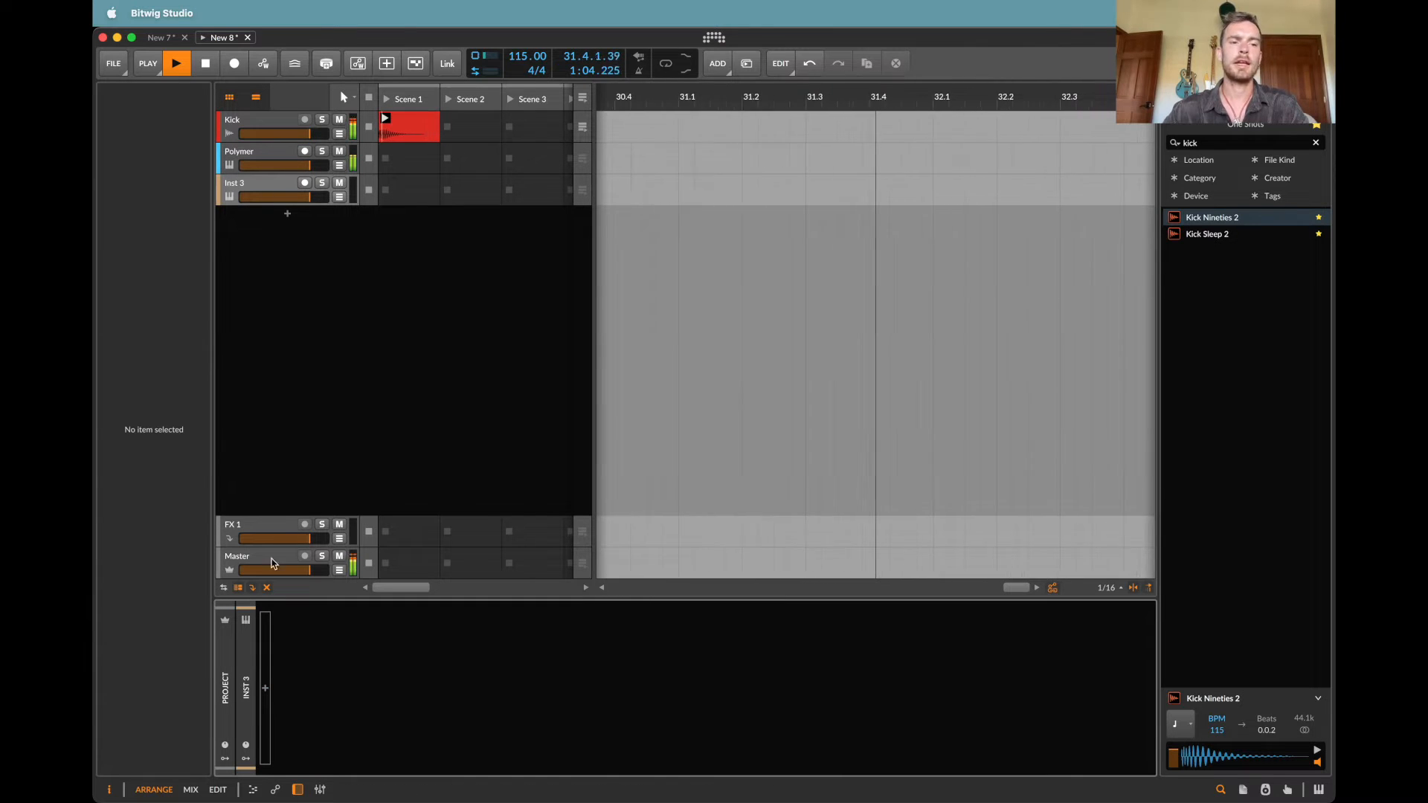
click(245, 186)
click(130, 614)
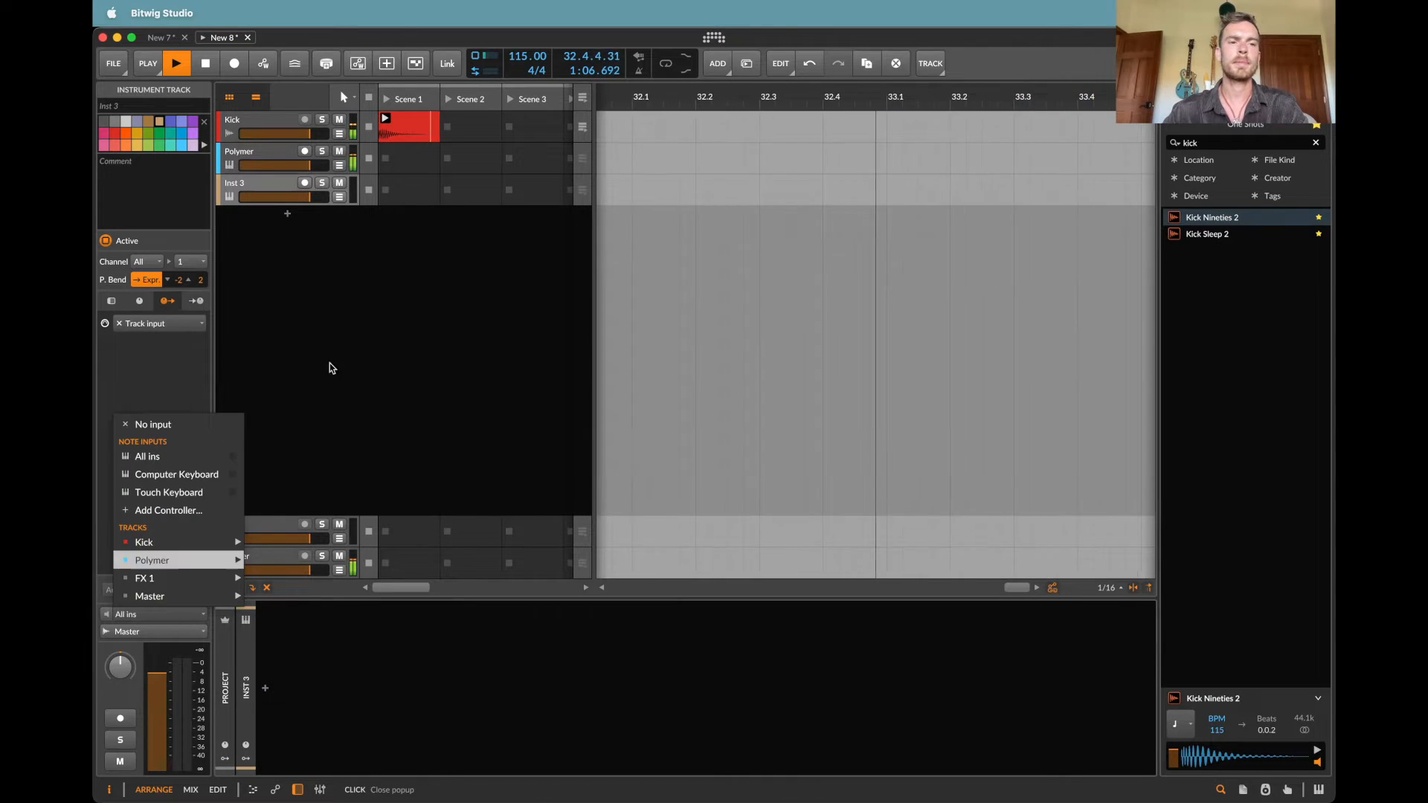
mouse_move(177, 560)
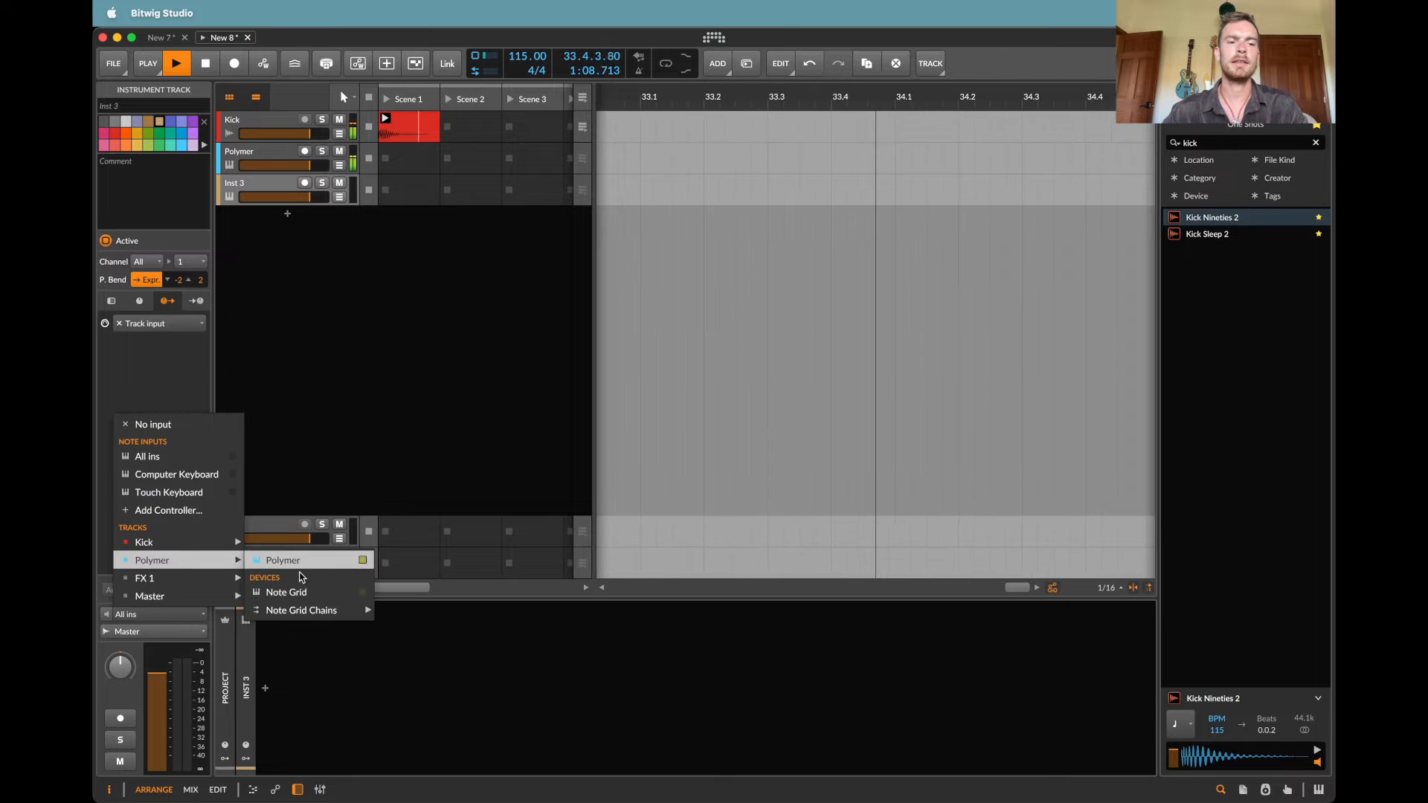
click(311, 594)
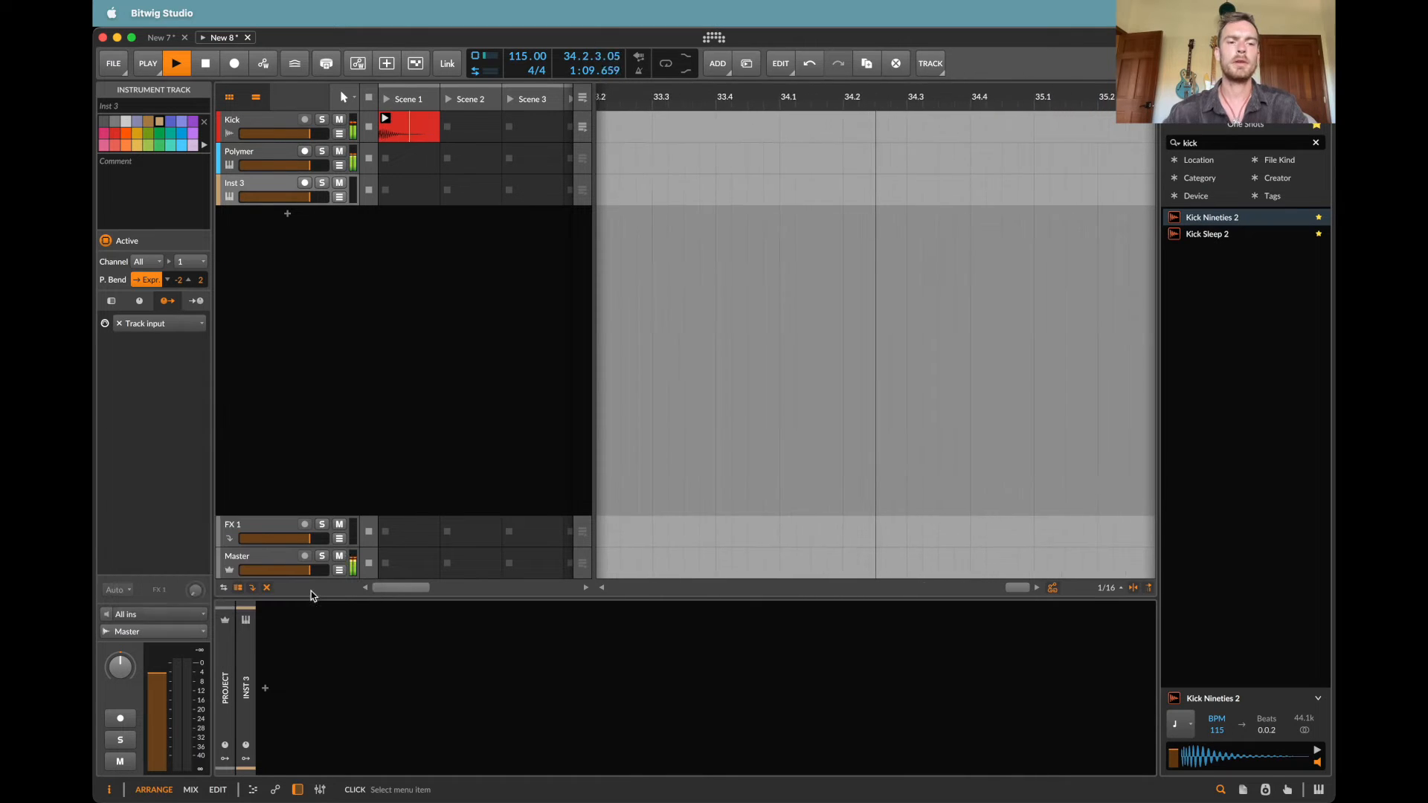
Step: Arm the new instrument track, record the incoming notes into its Scene 1 slot and open that clip
click(305, 184)
click(386, 192)
double_click(386, 195)
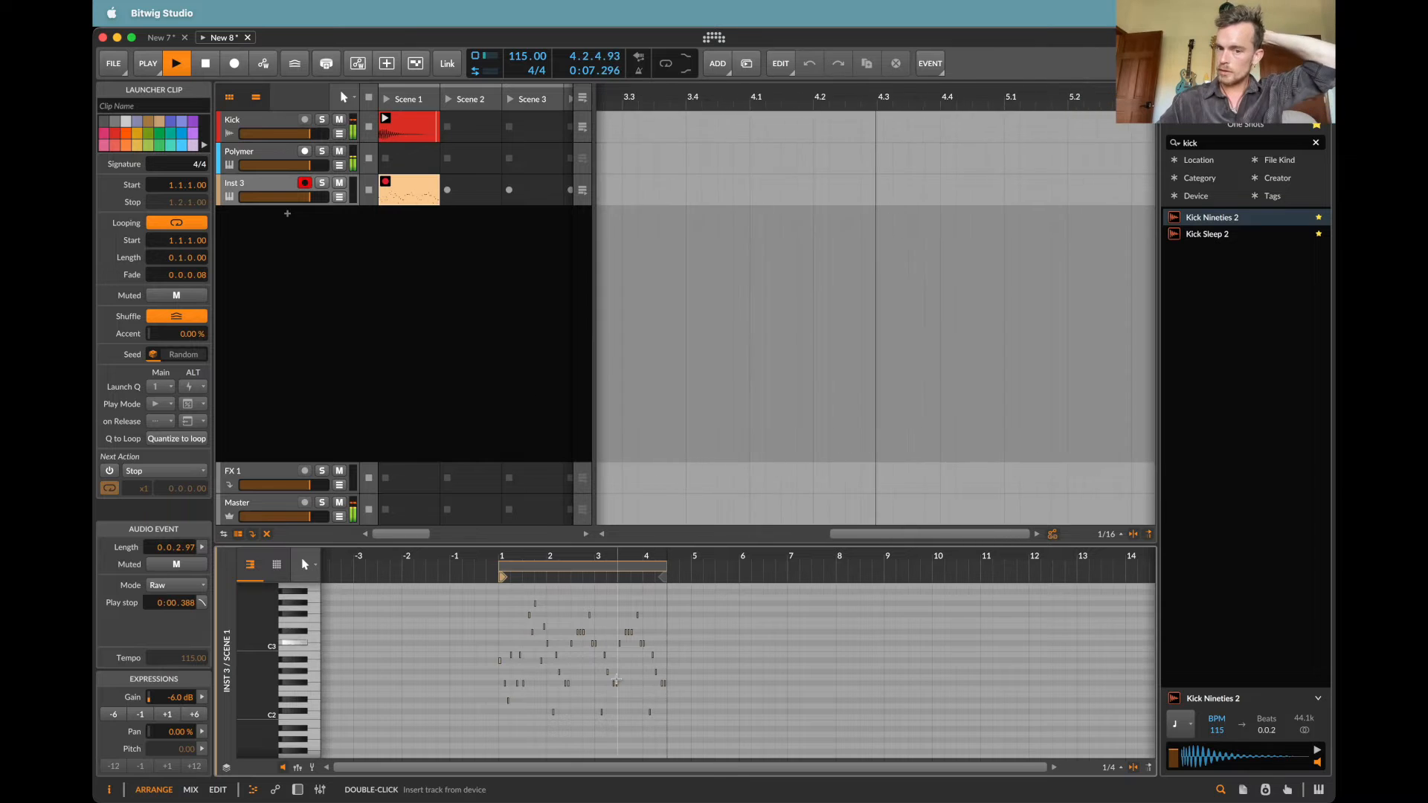
Step: In Polymer's Note Grid, set the upper Triggers module to 13 and the second Note Out's Transpose to 7.00
double_click(272, 154)
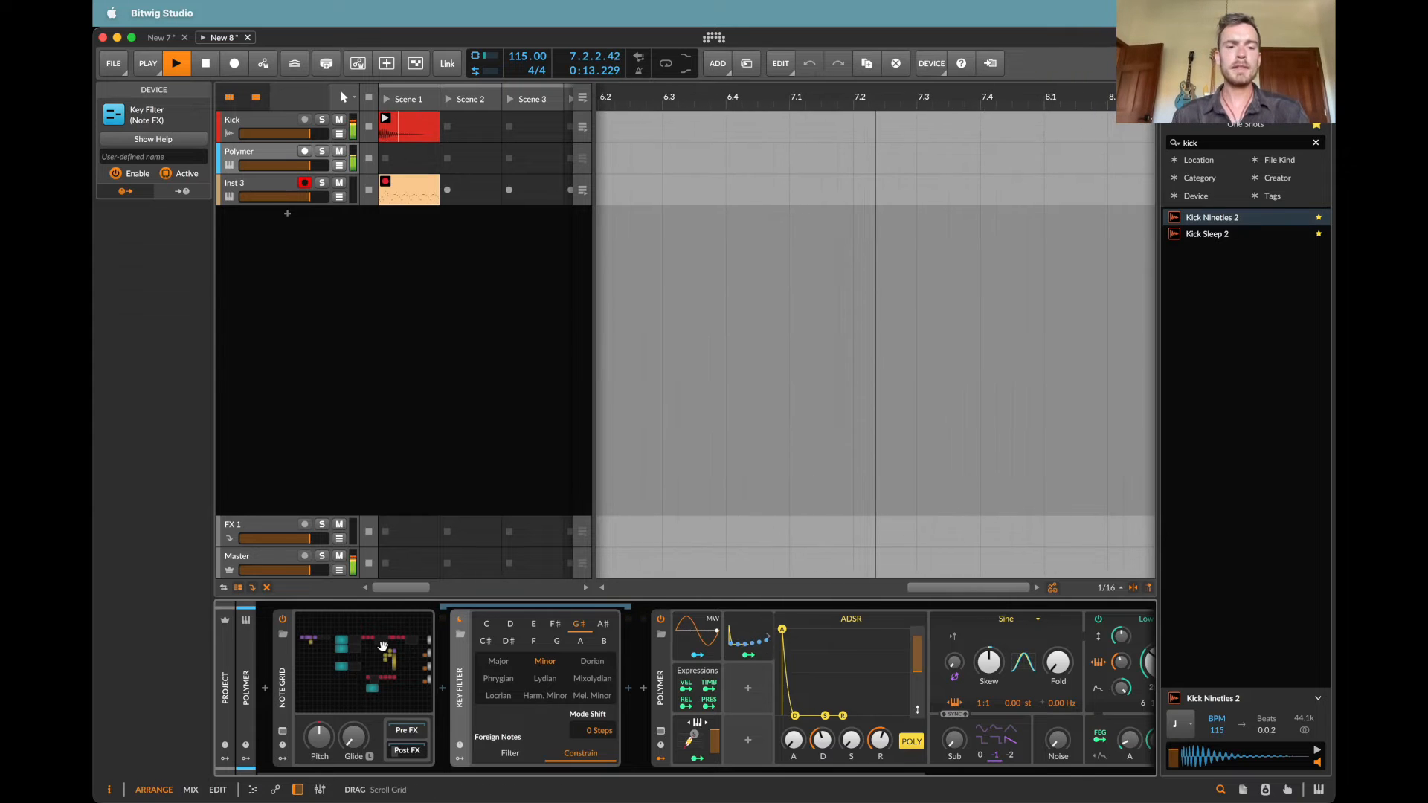
click(383, 646)
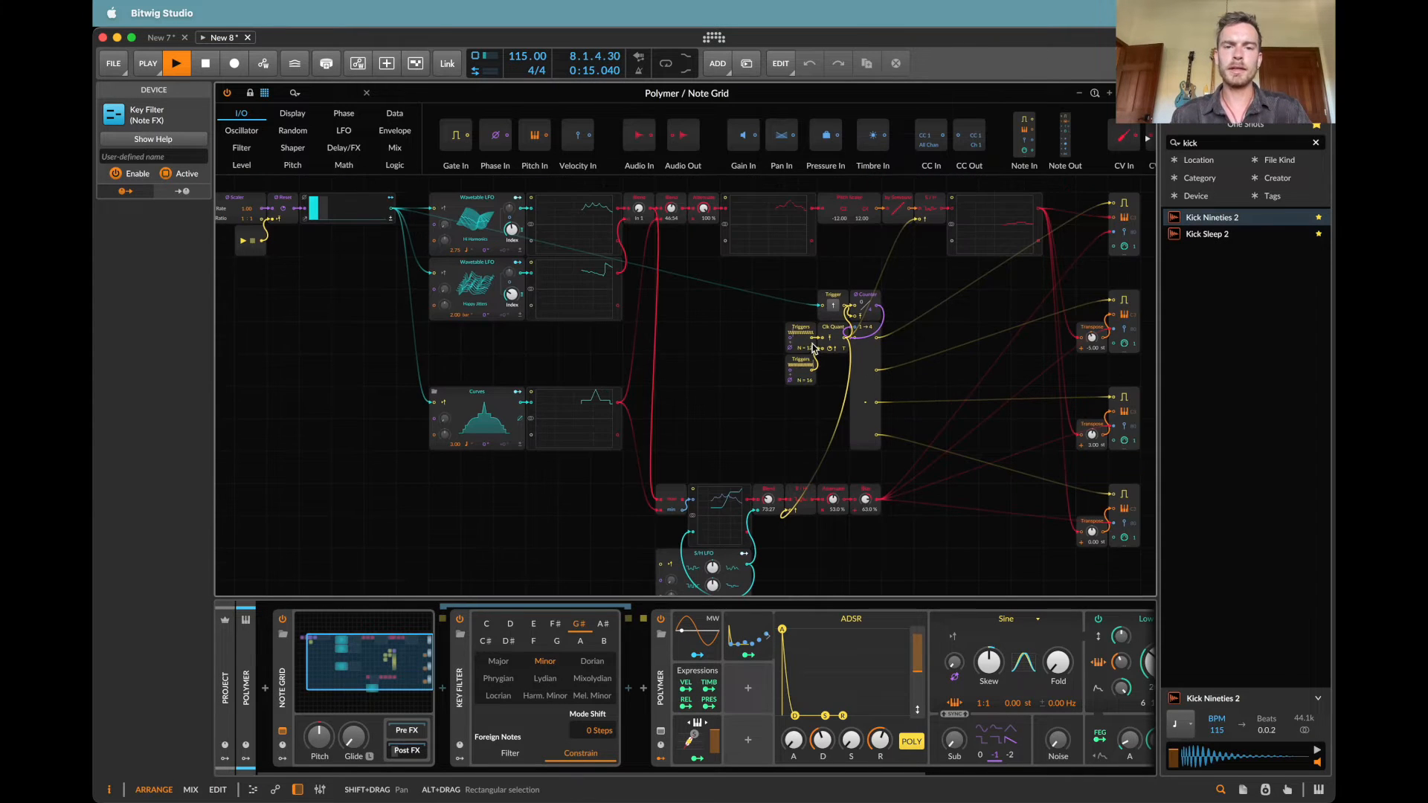
scroll(809, 350, right, 1)
drag(793, 357, 793, 352)
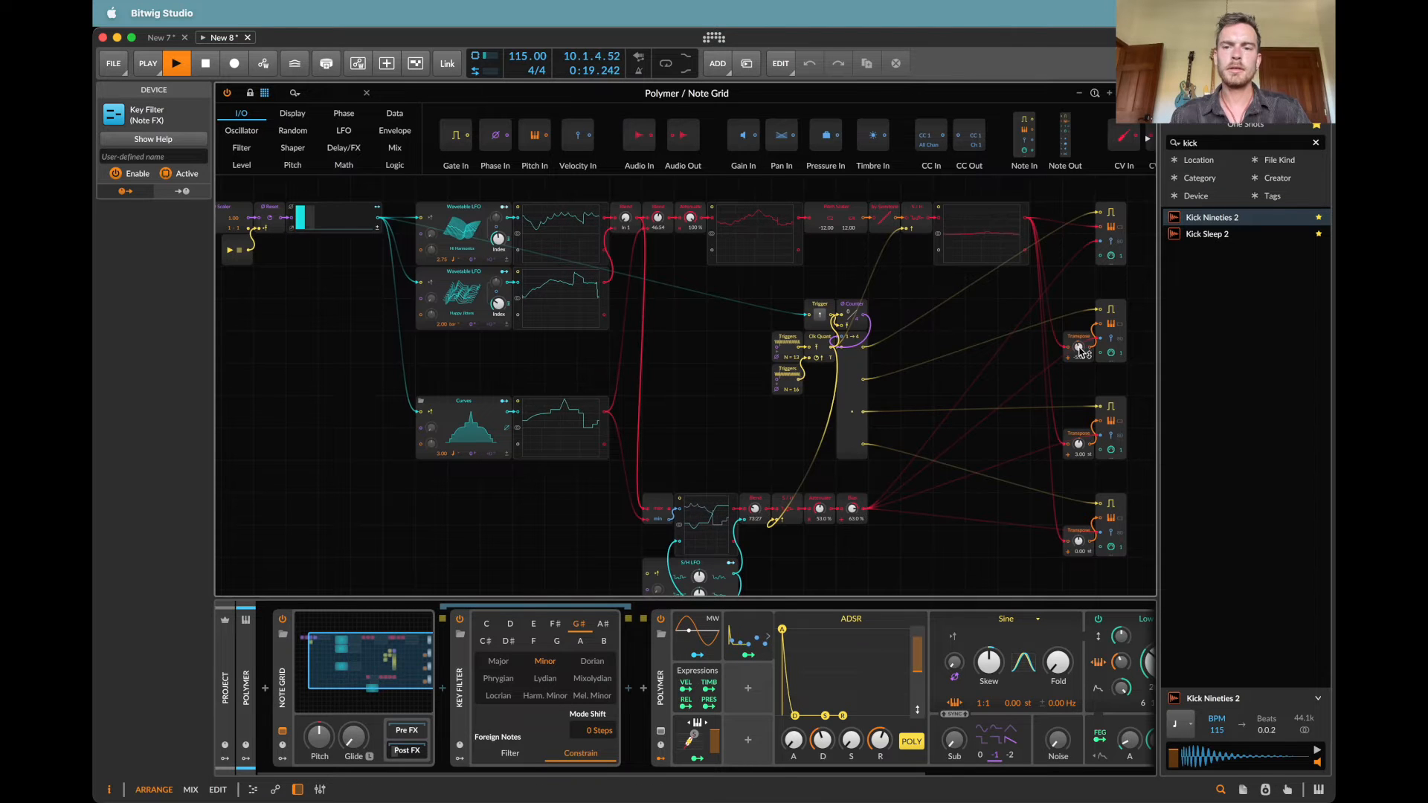
drag(1080, 348, 1080, 312)
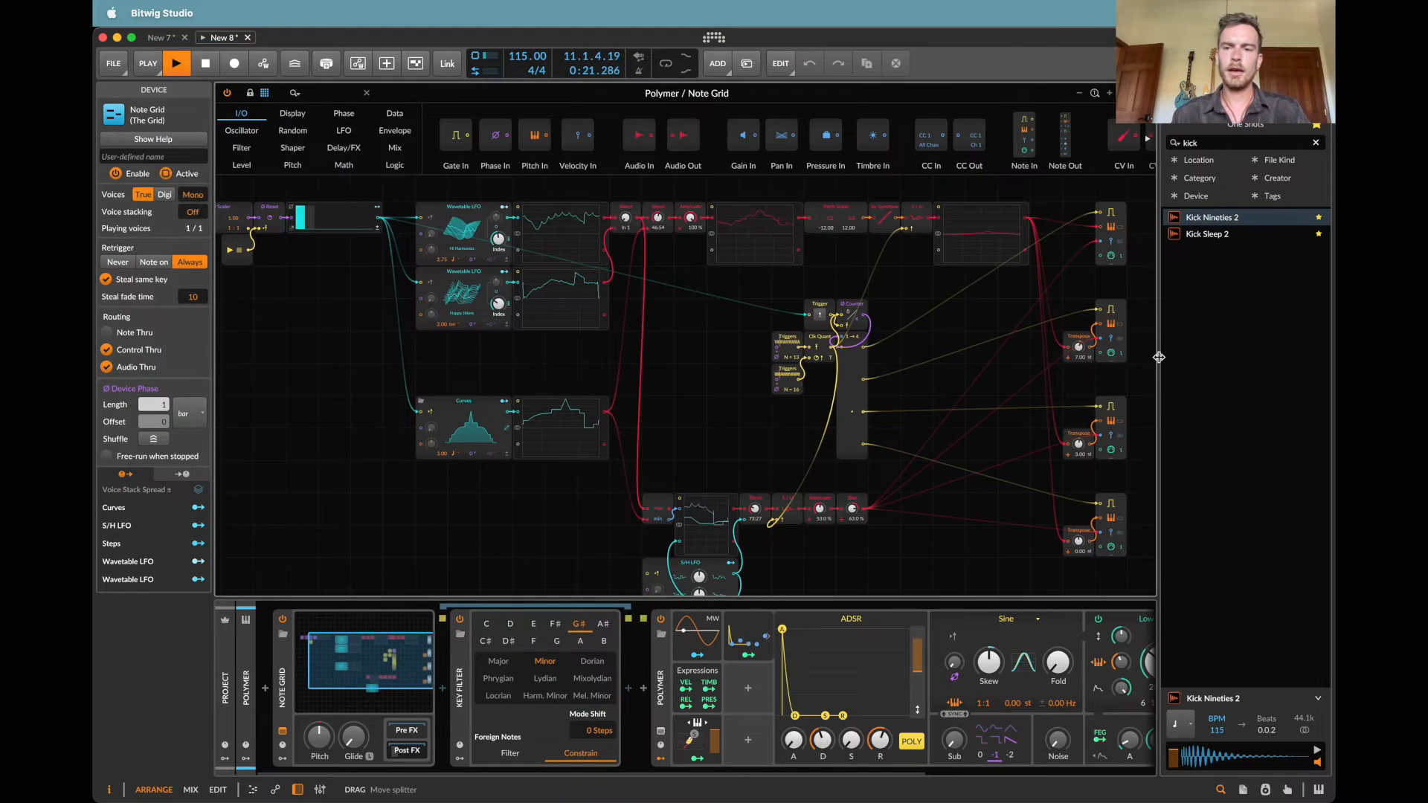
Step: Map Polymer's Relative Keytrack modulator to the decay of the ADSR modulator as well
scroll(1134, 379, up, 1)
scroll(1133, 376, right, 3)
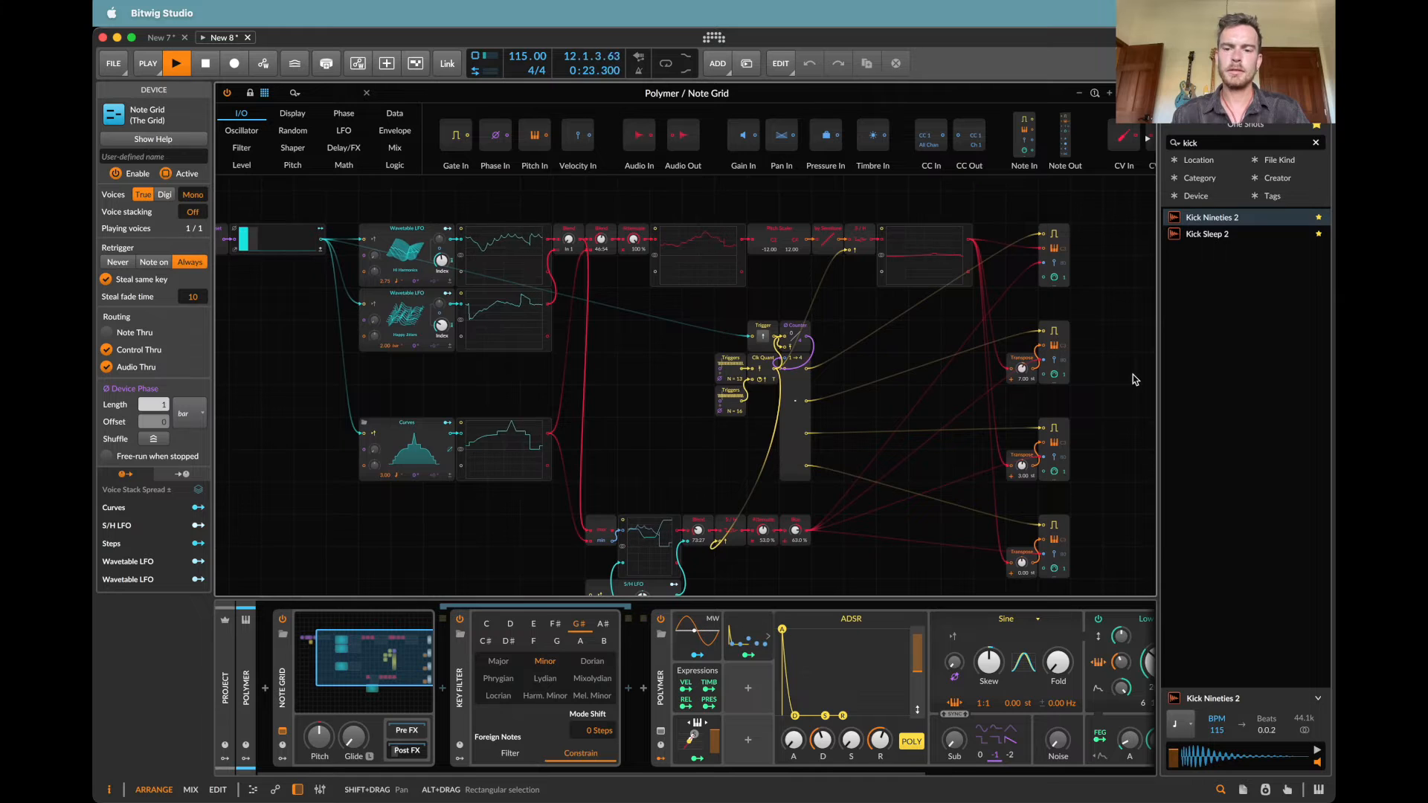
scroll(1038, 688, right, 4)
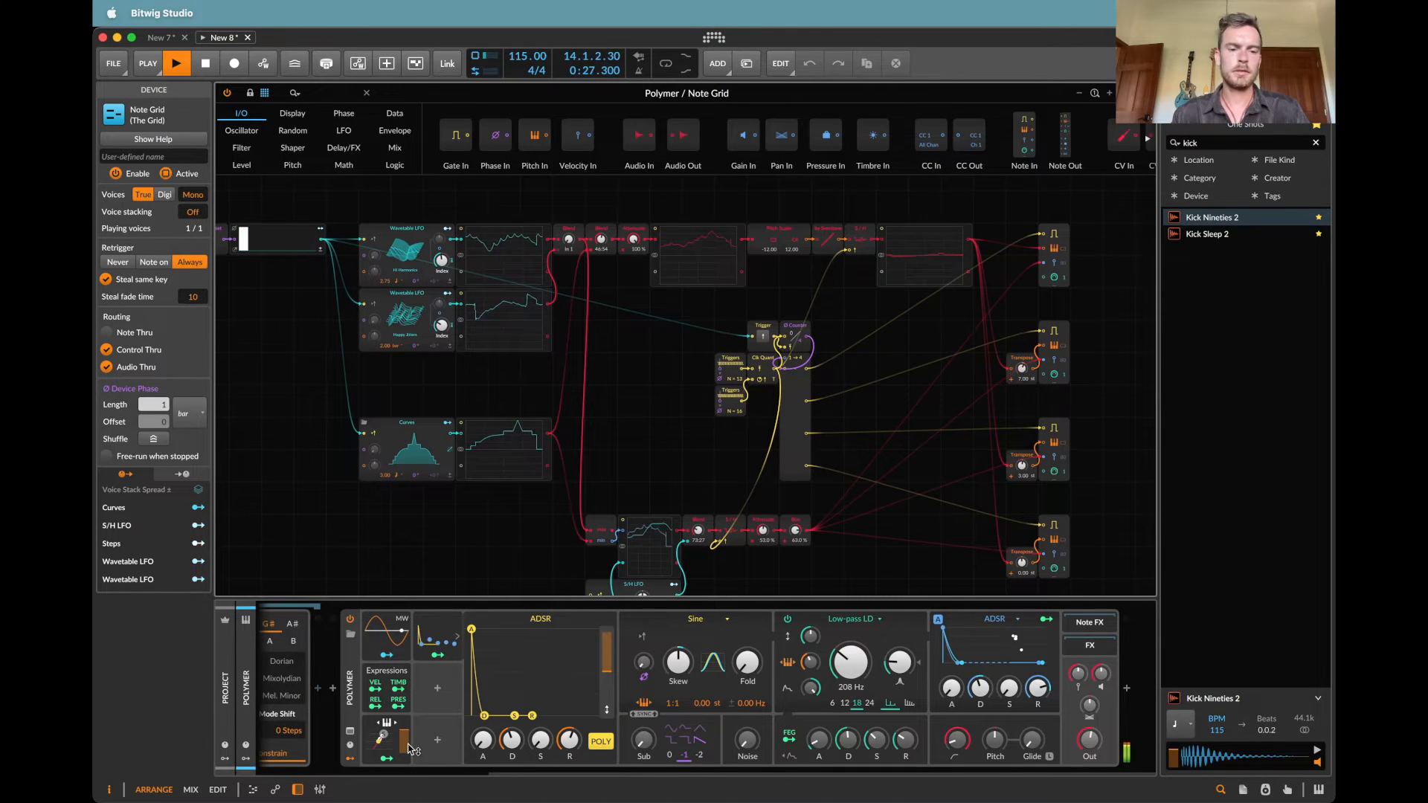
click(386, 758)
drag(518, 746, 518, 725)
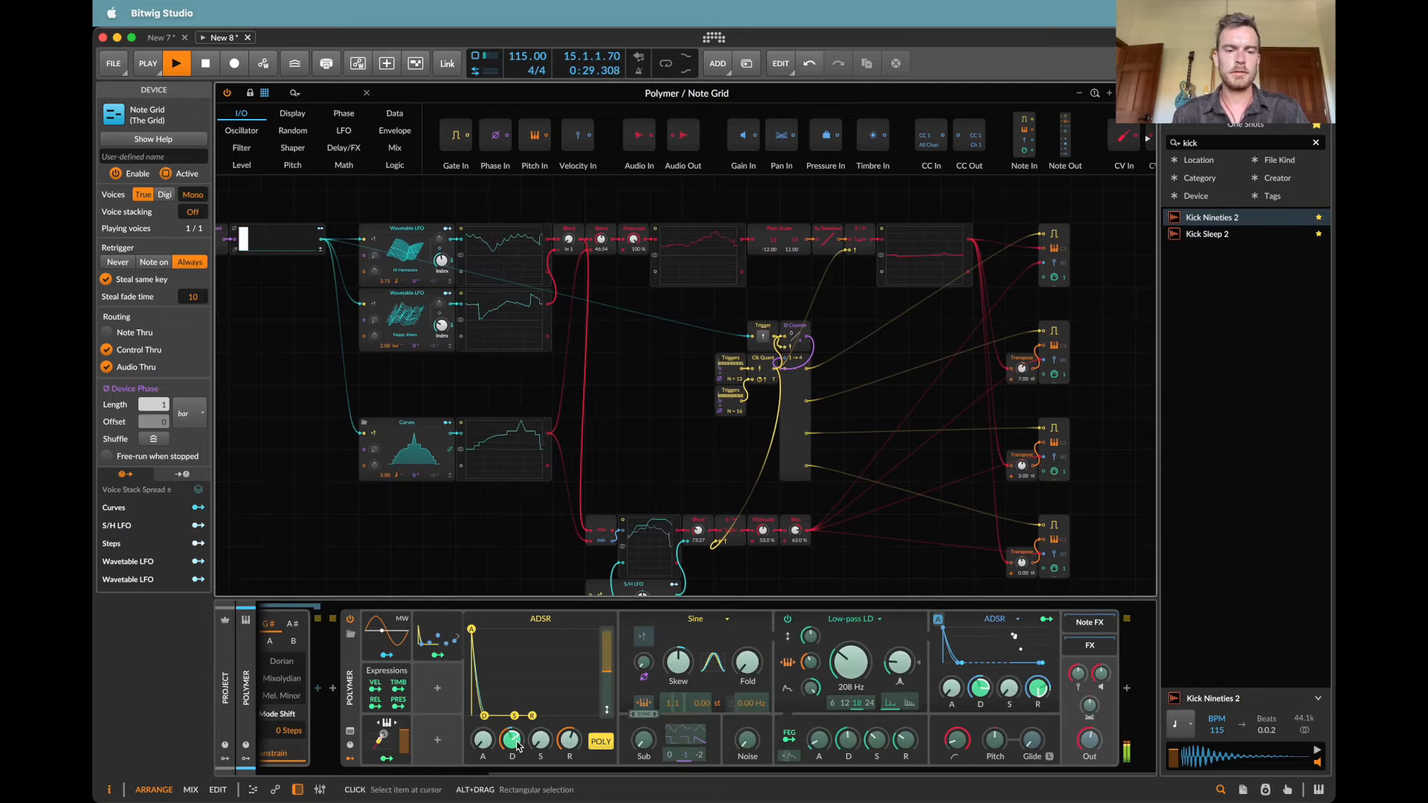
click(386, 759)
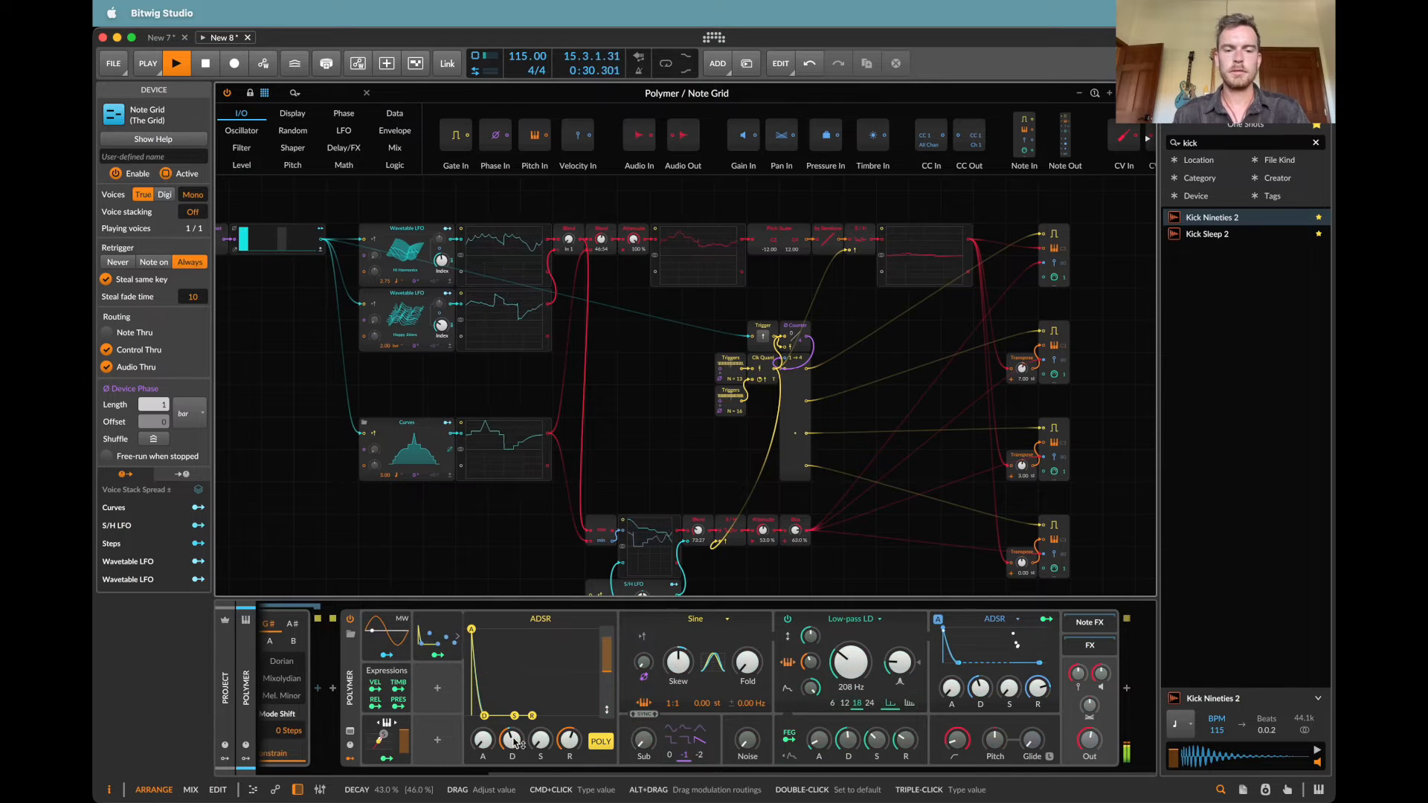
Step: Insert an LFO modulator in Polymer and map it to the oscillator's Skew at 29 %
click(439, 693)
text(lf)
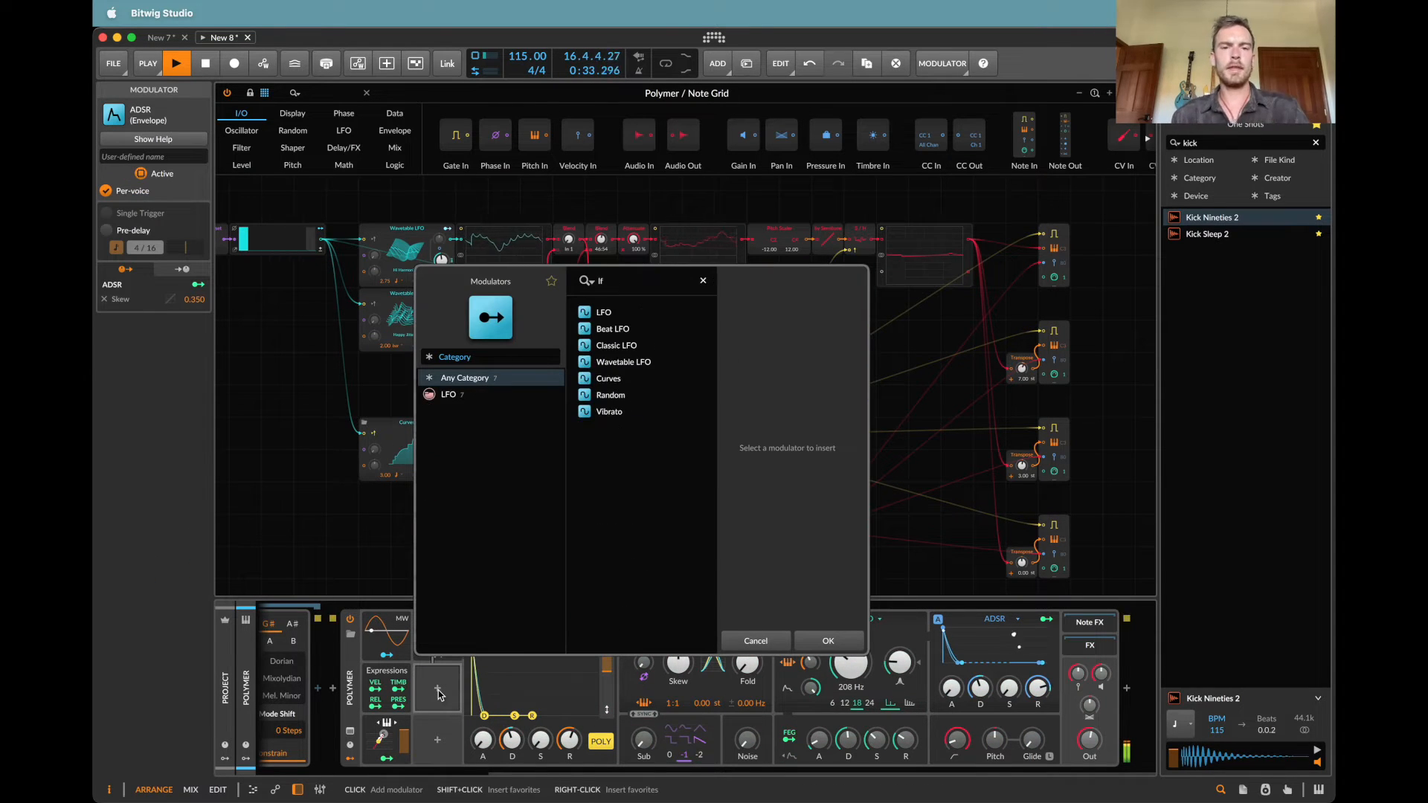
key(Return)
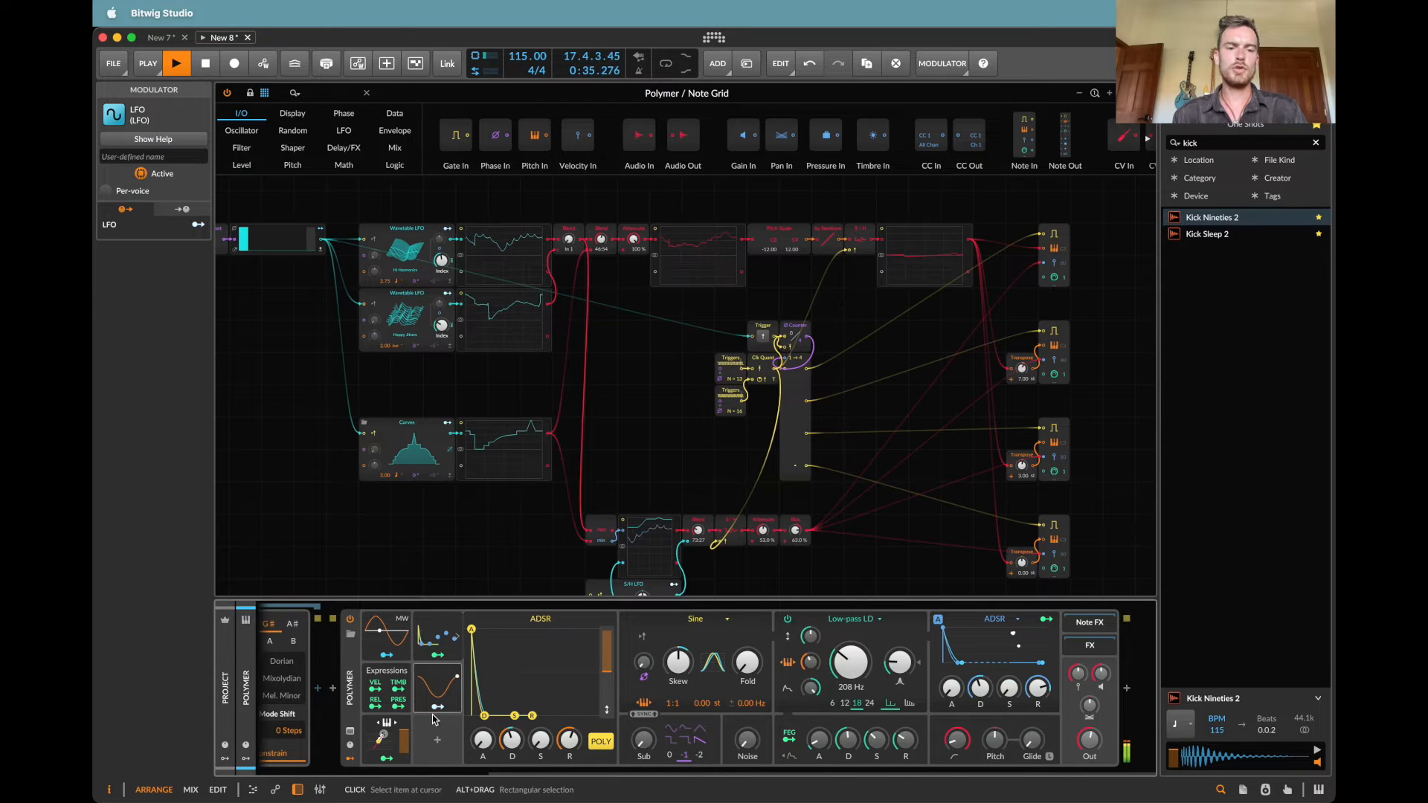
drag(679, 662, 679, 647)
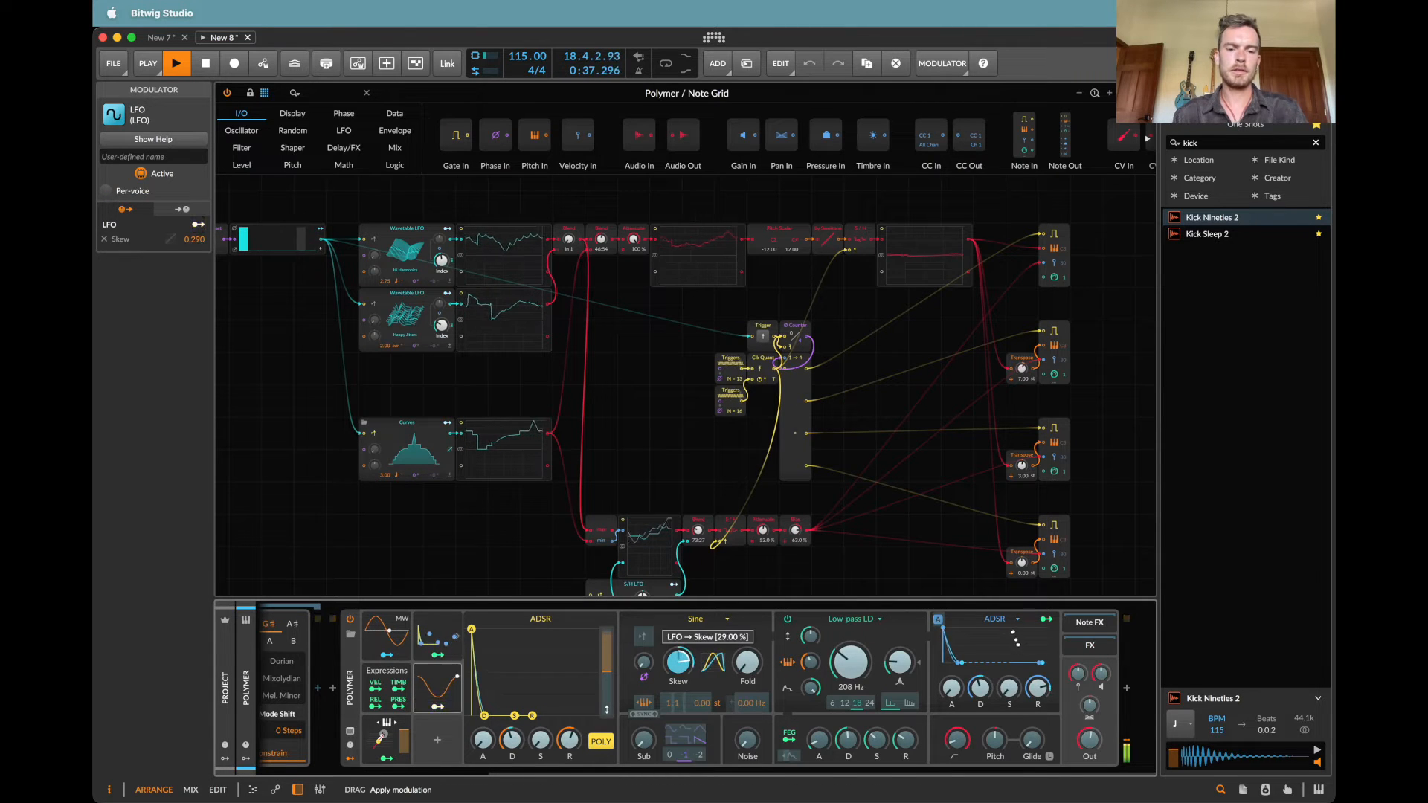
click(437, 706)
Step: Expand the new LFO modulator's settings and make it per-voice
click(457, 688)
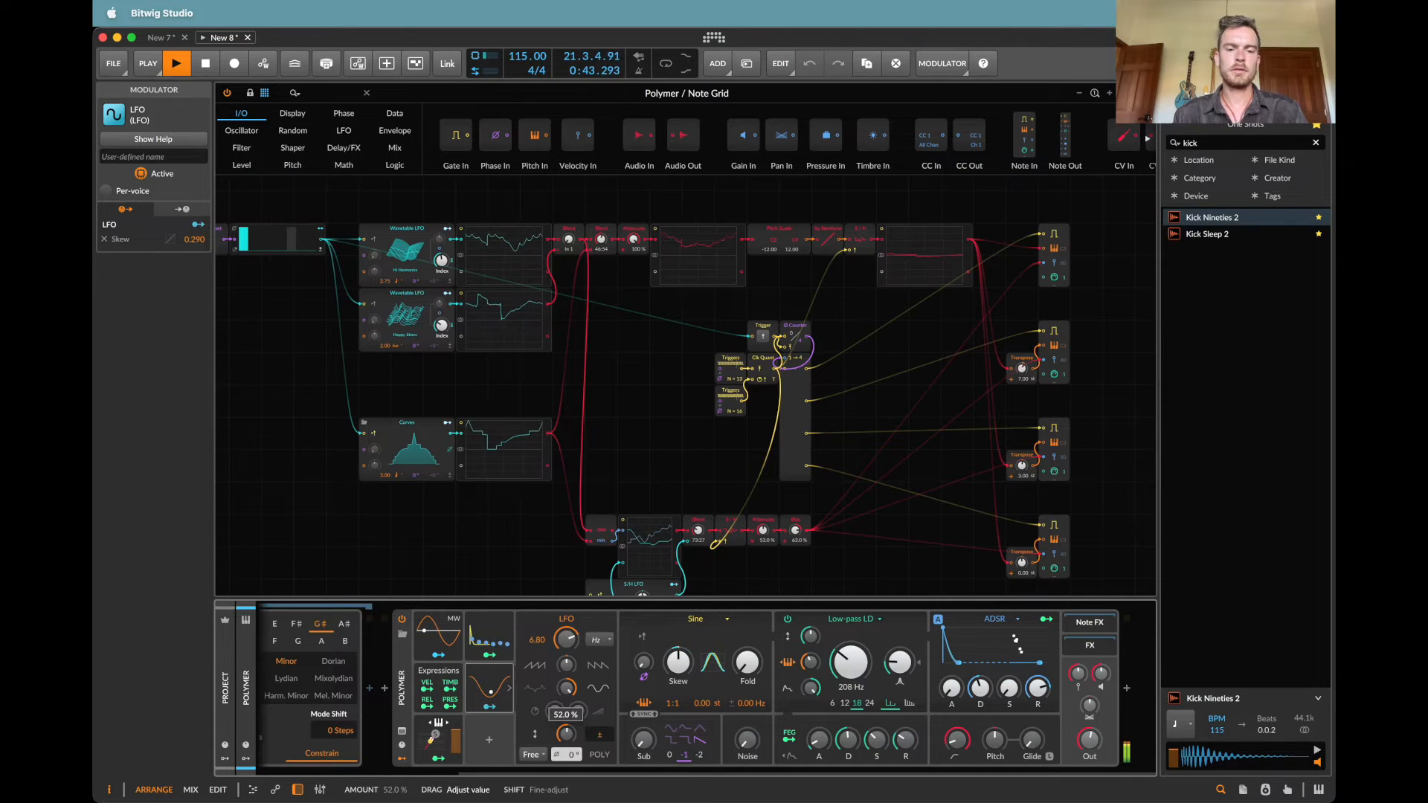
right_click(501, 682)
click(543, 723)
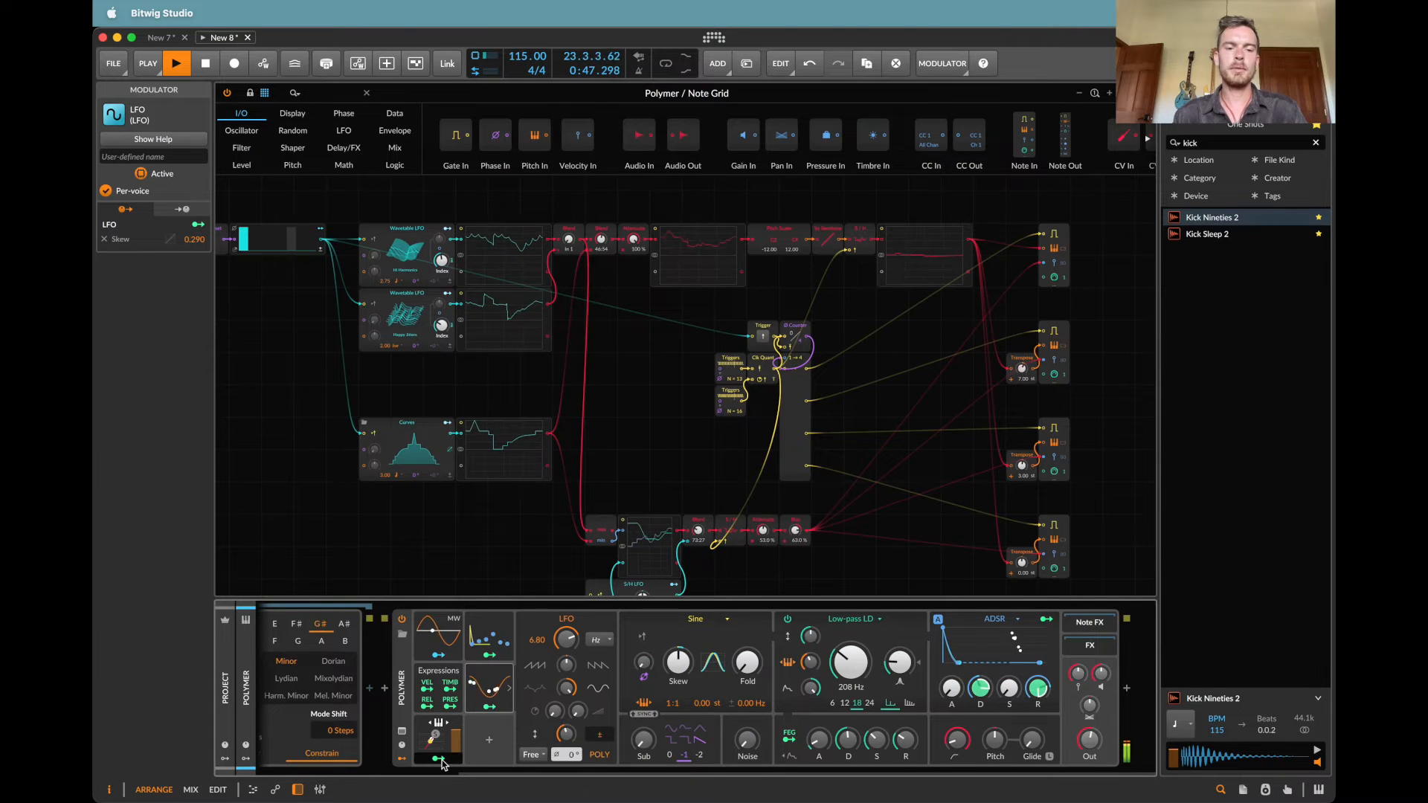
Step: Map Polymer's Relative Keytrack modulator to the LFO modulator's rate by about +1.3
click(493, 685)
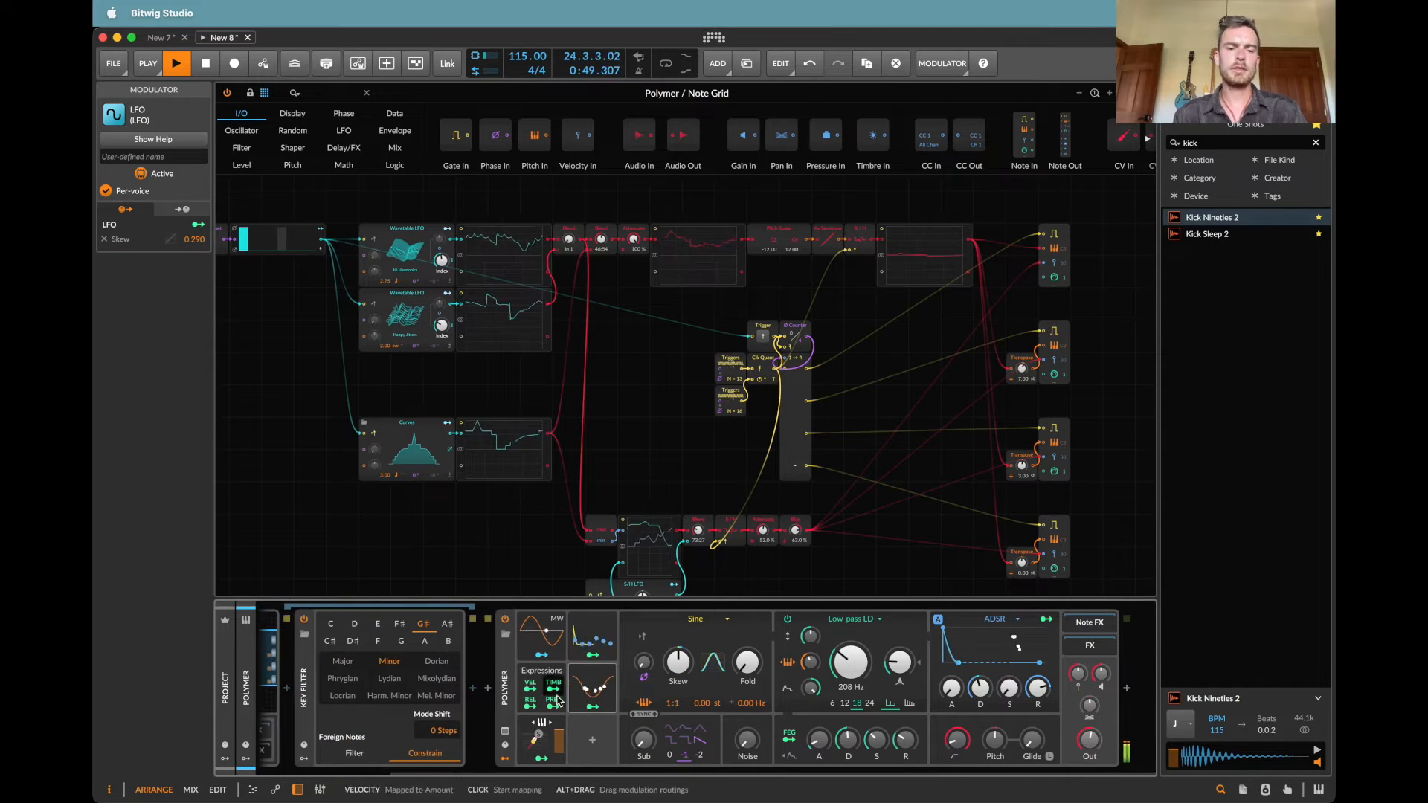
click(609, 688)
click(543, 759)
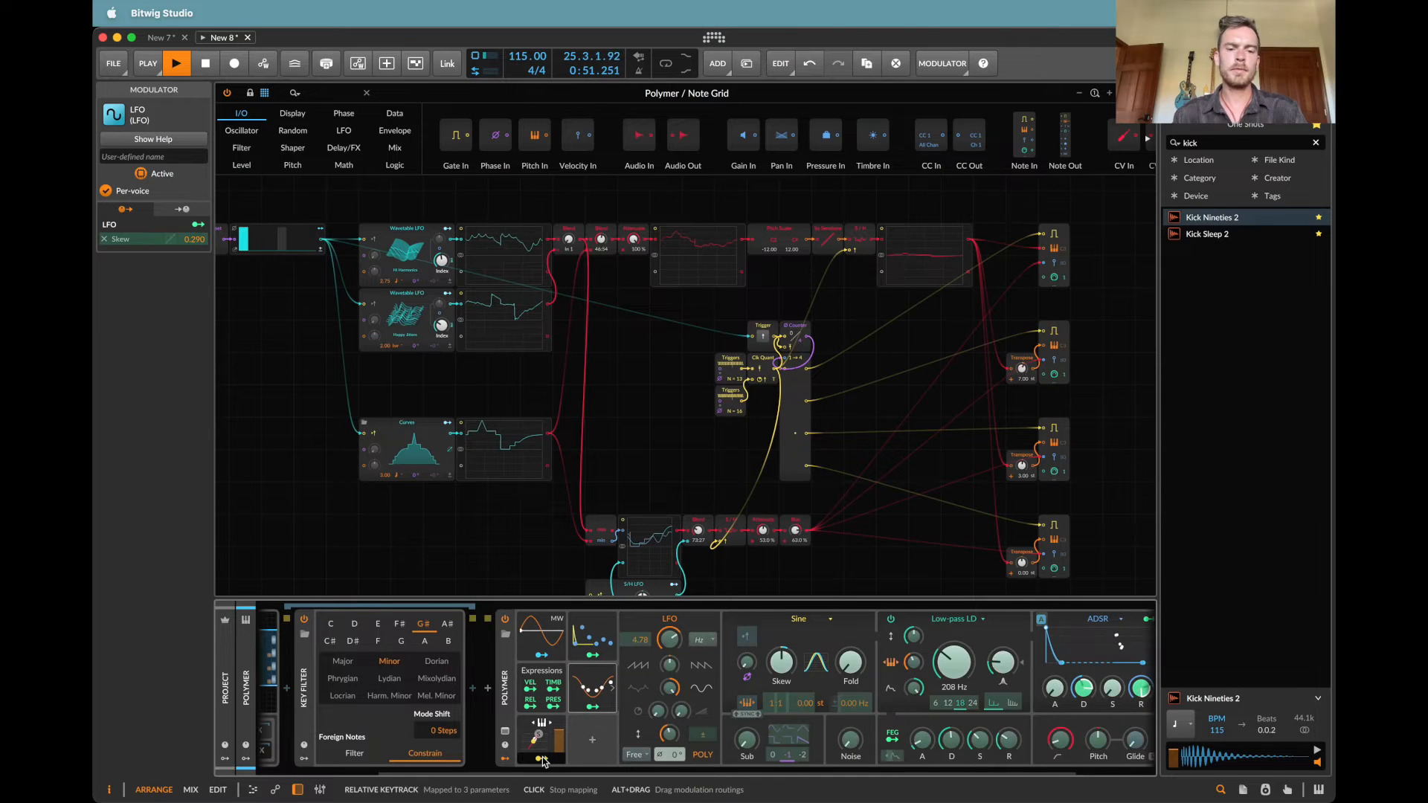
click(669, 638)
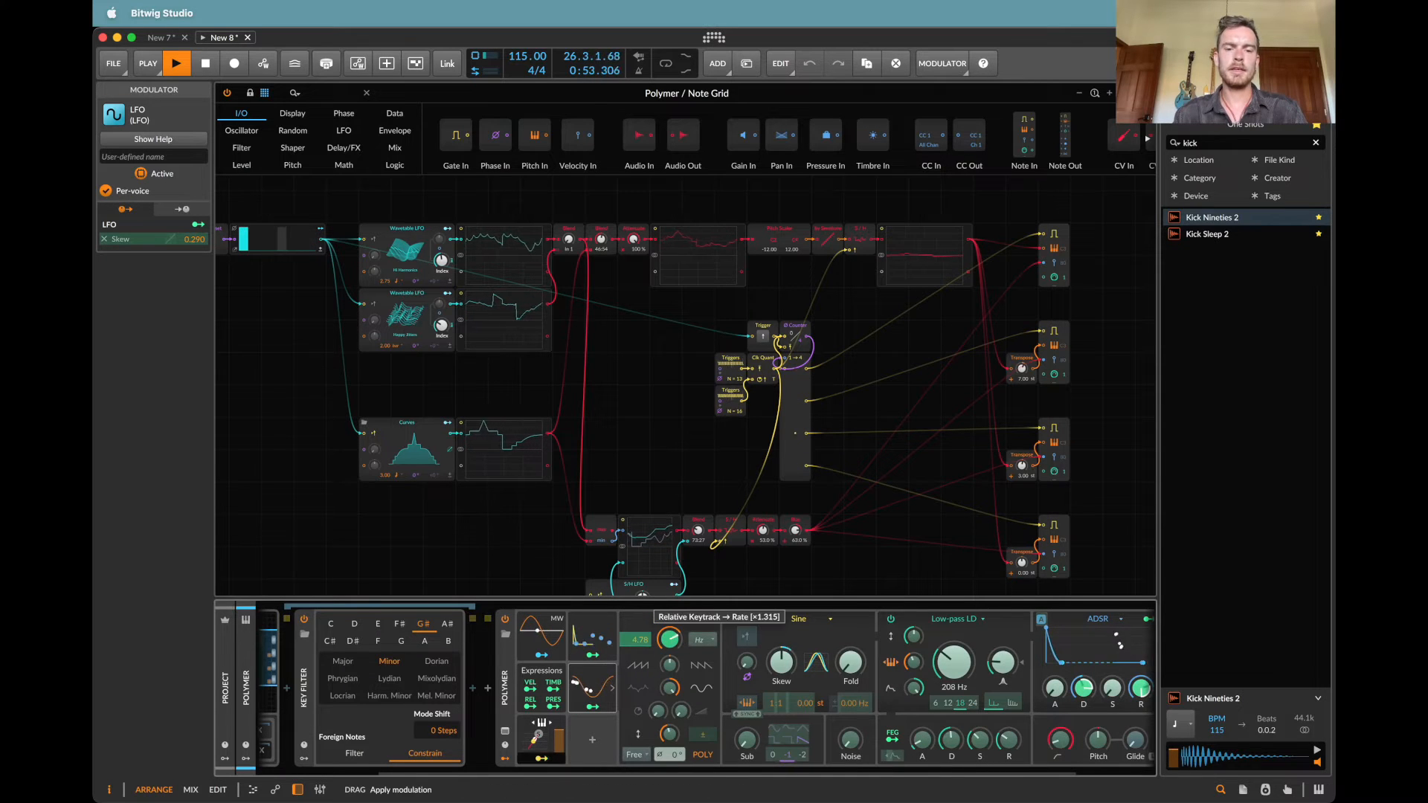
drag(669, 638, 669, 635)
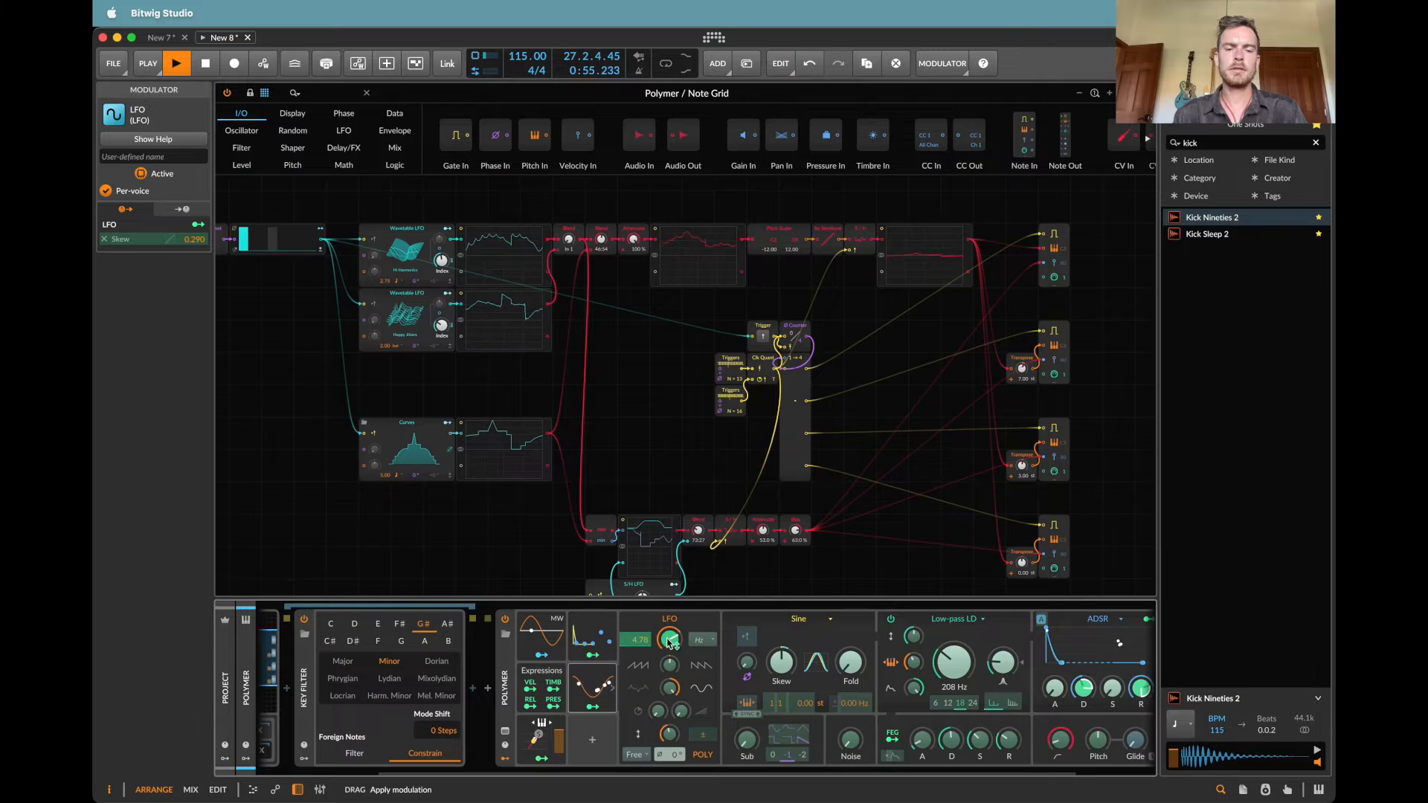
key(Escape)
Step: Insert a Reverb device after Polymer in the device chain and show the project-level modulator slots
scroll(720, 720, right, 3)
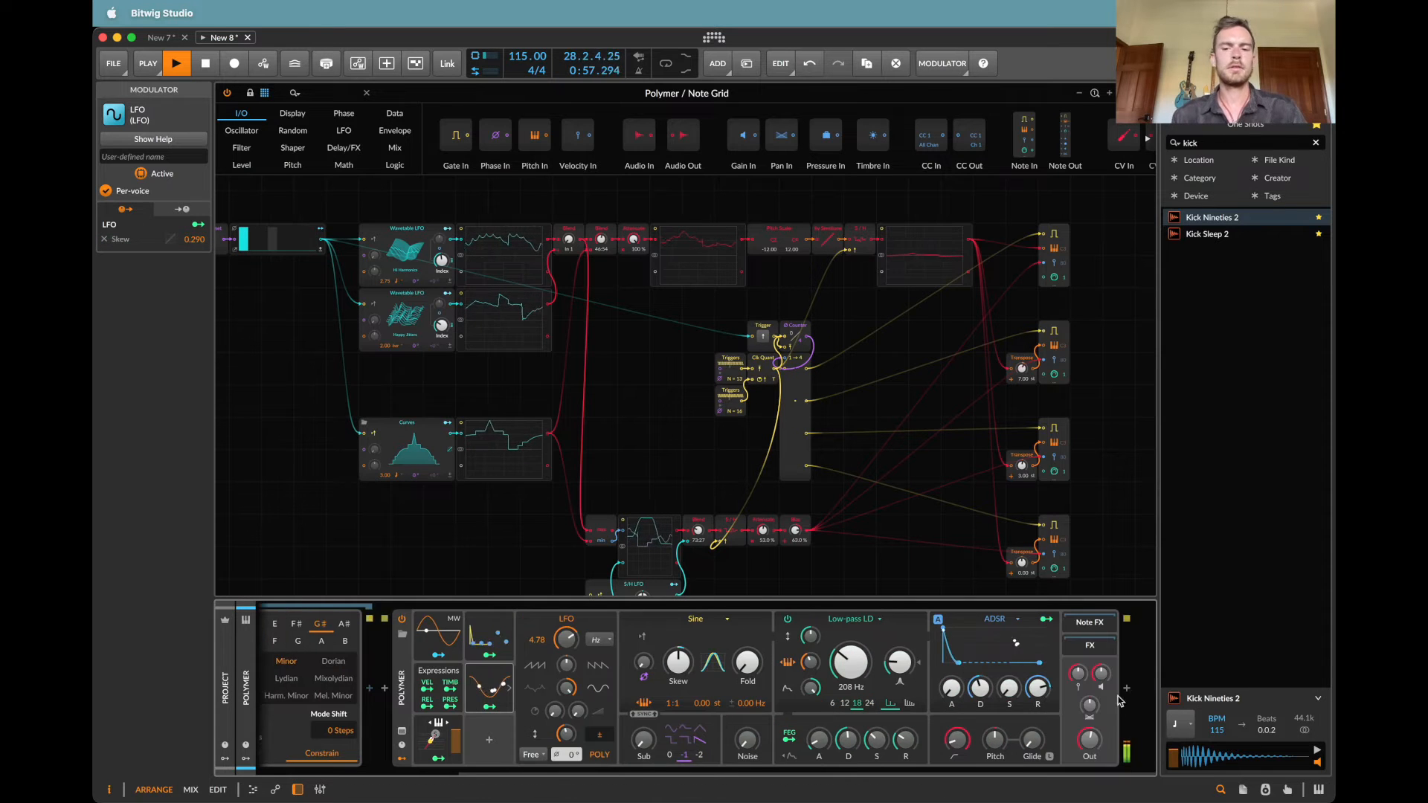
text(rev)
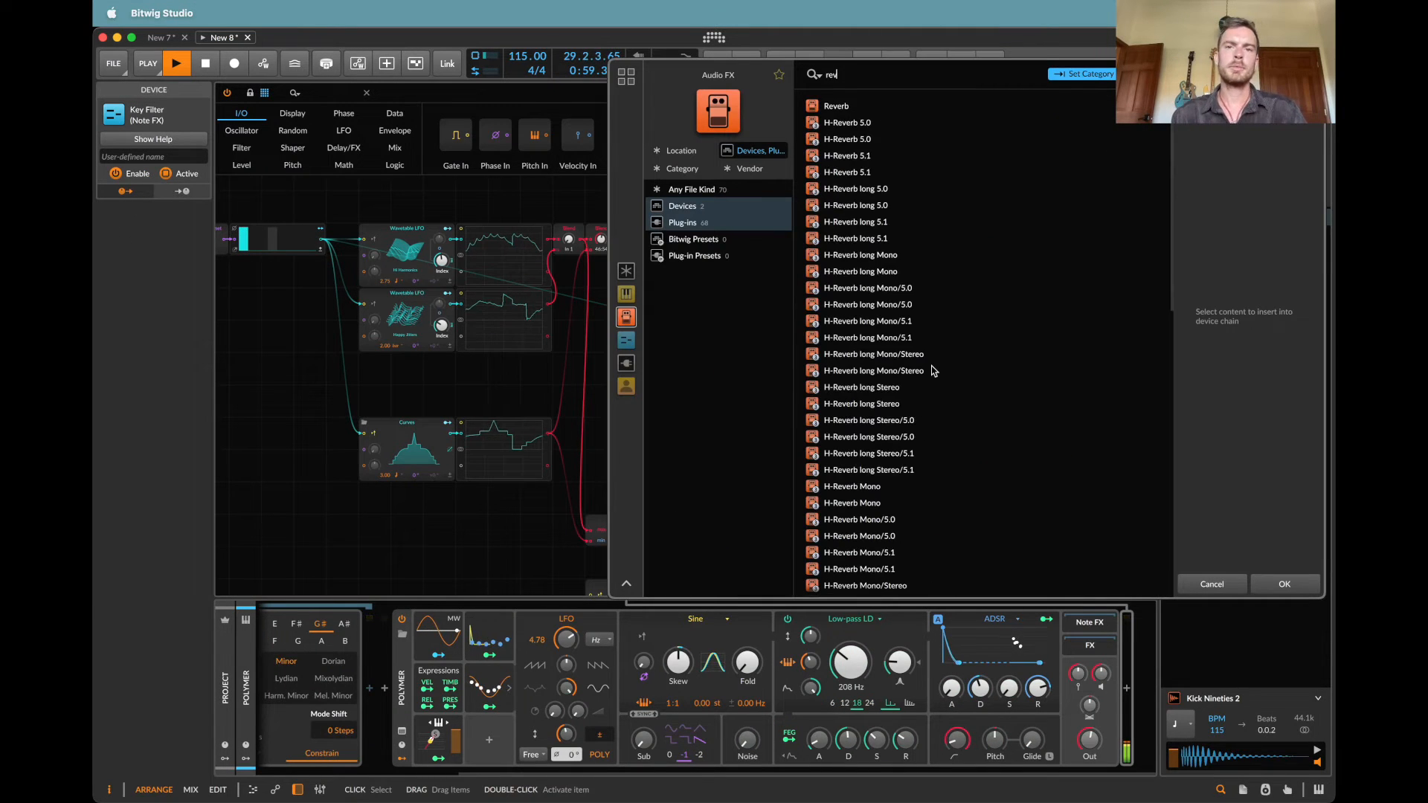
key(Down)
key(Return)
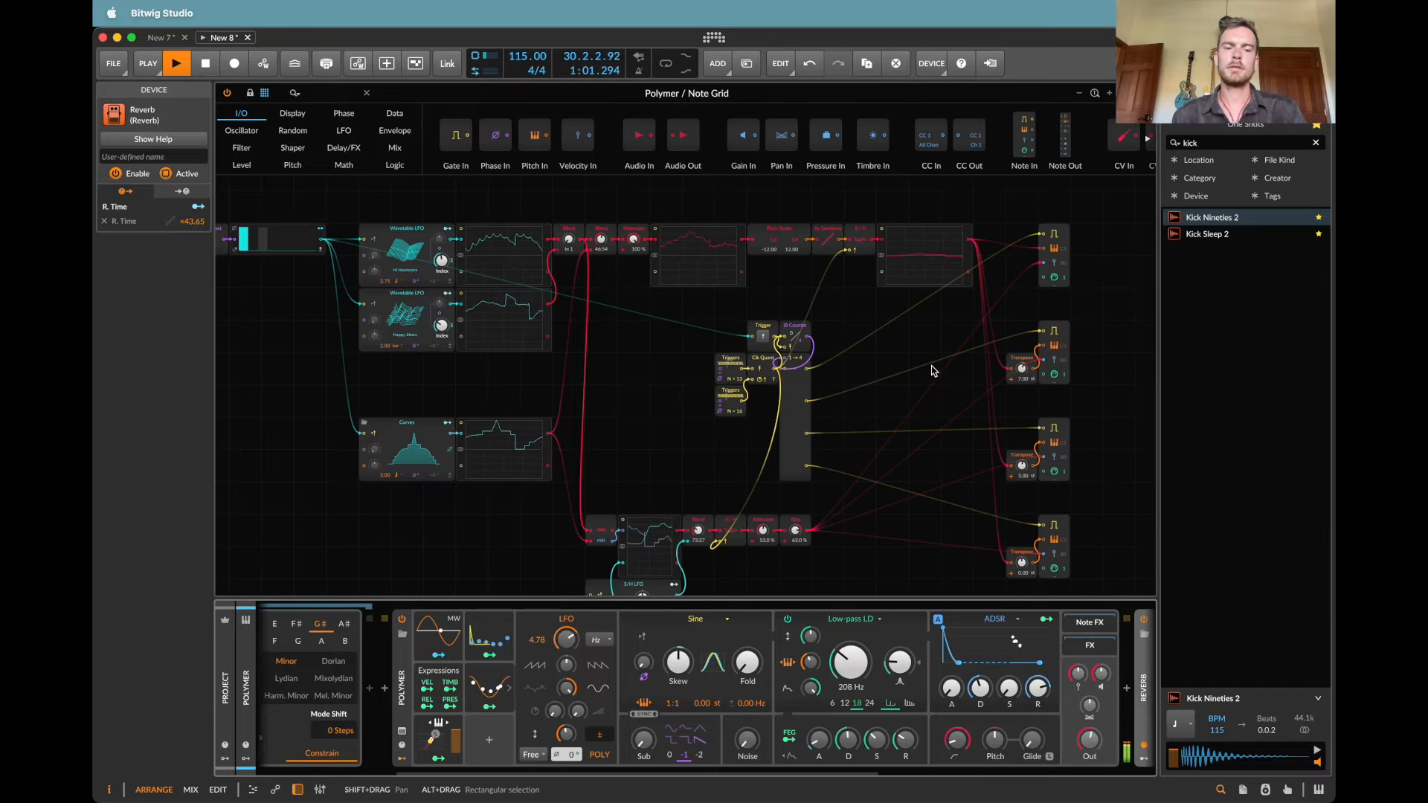
click(226, 761)
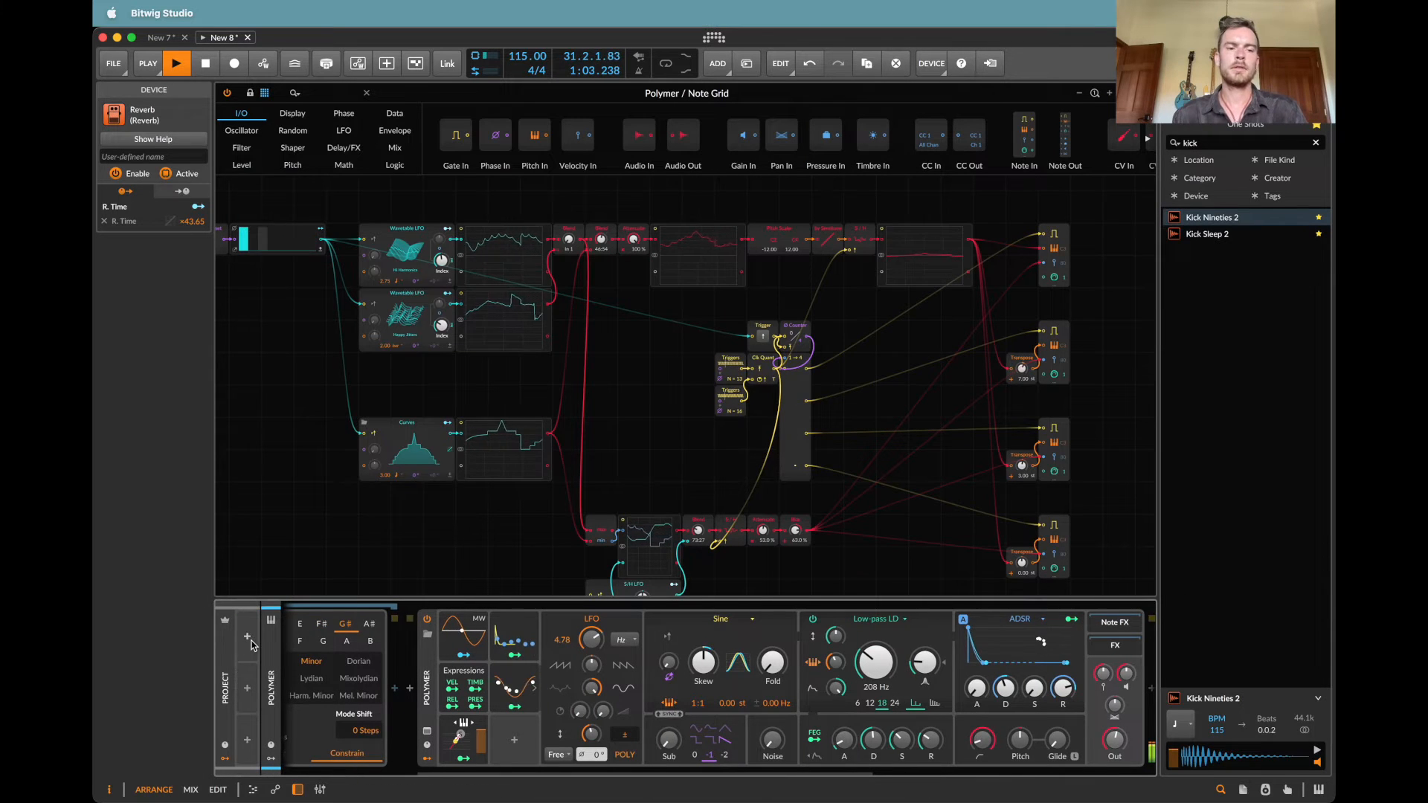
click(248, 638)
text(seg)
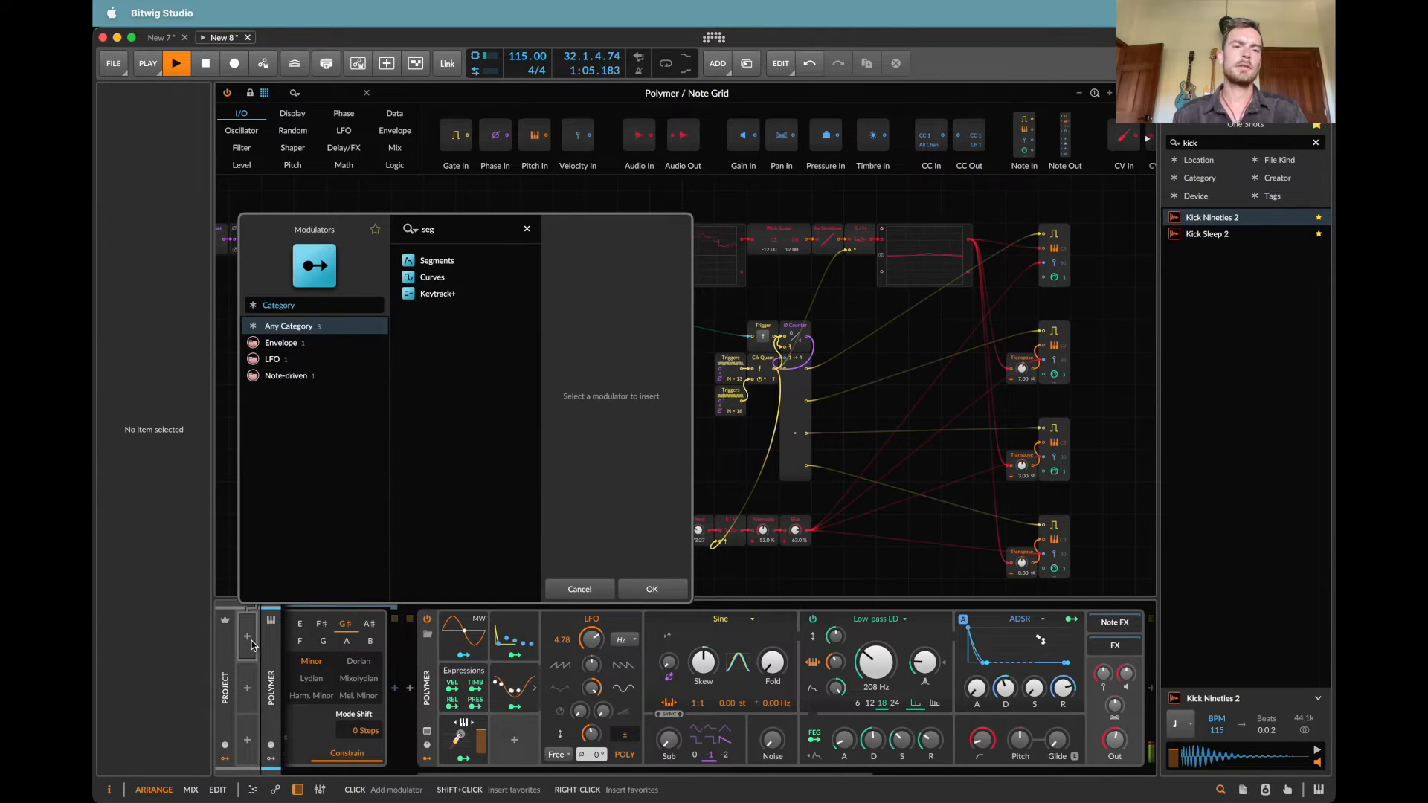
key(Down)
key(Return)
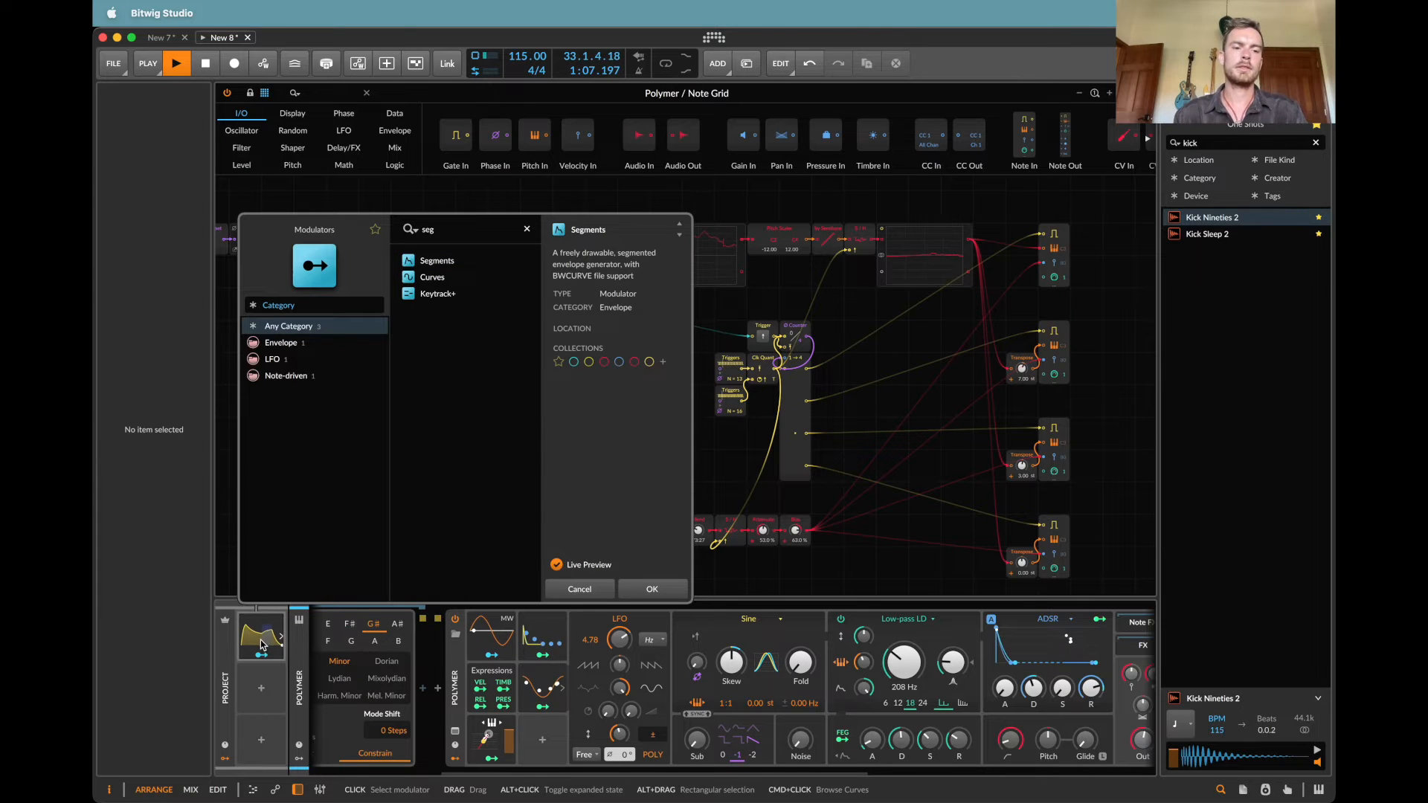
click(569, 588)
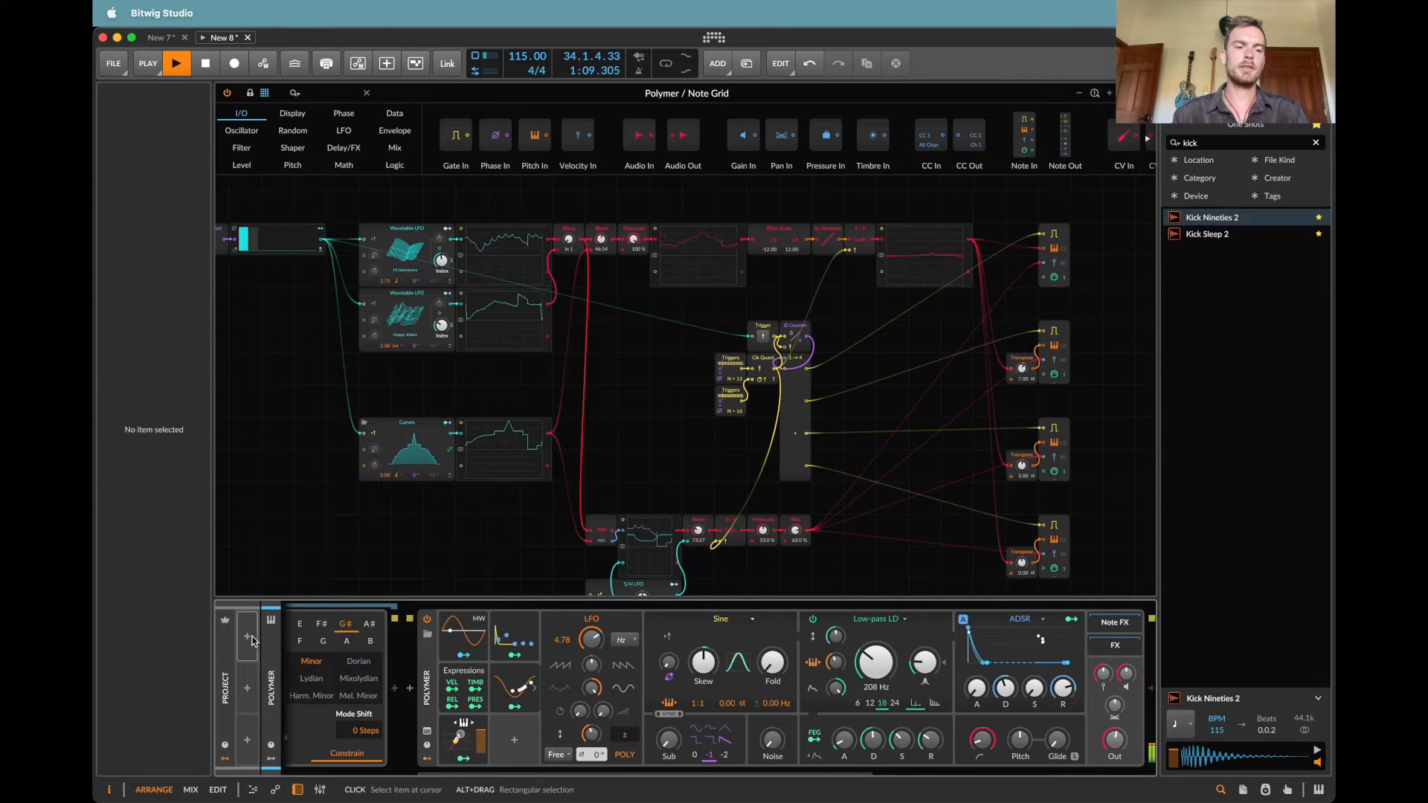
Step: Insert an Audio Sidechain modulator into the first project-level modulator slot
click(247, 639)
text(ud)
key(super+a)
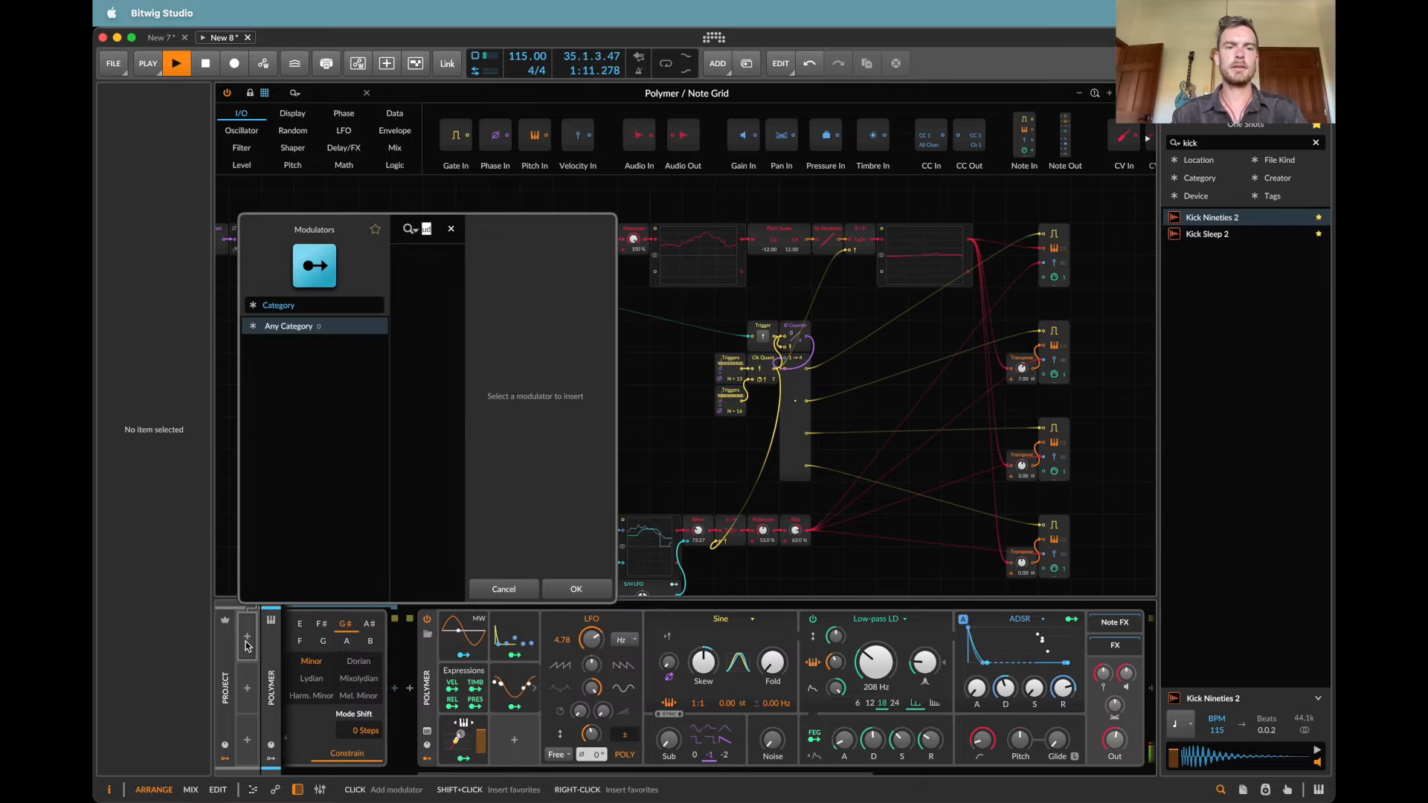
text(aud)
key(Down)
key(Down)
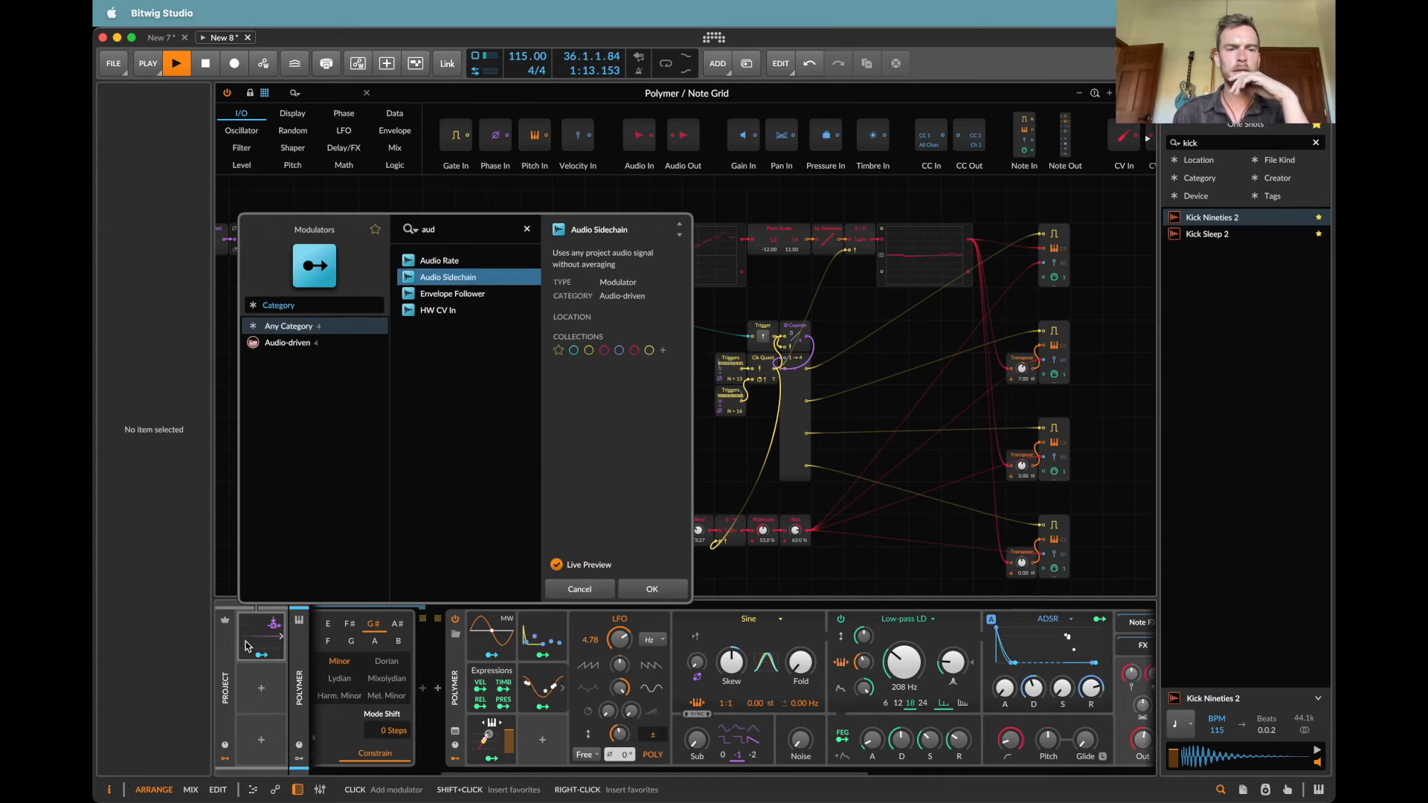
key(Return)
Step: Set the Audio Sidechain modulator's input source to Kick (PRE)
click(343, 634)
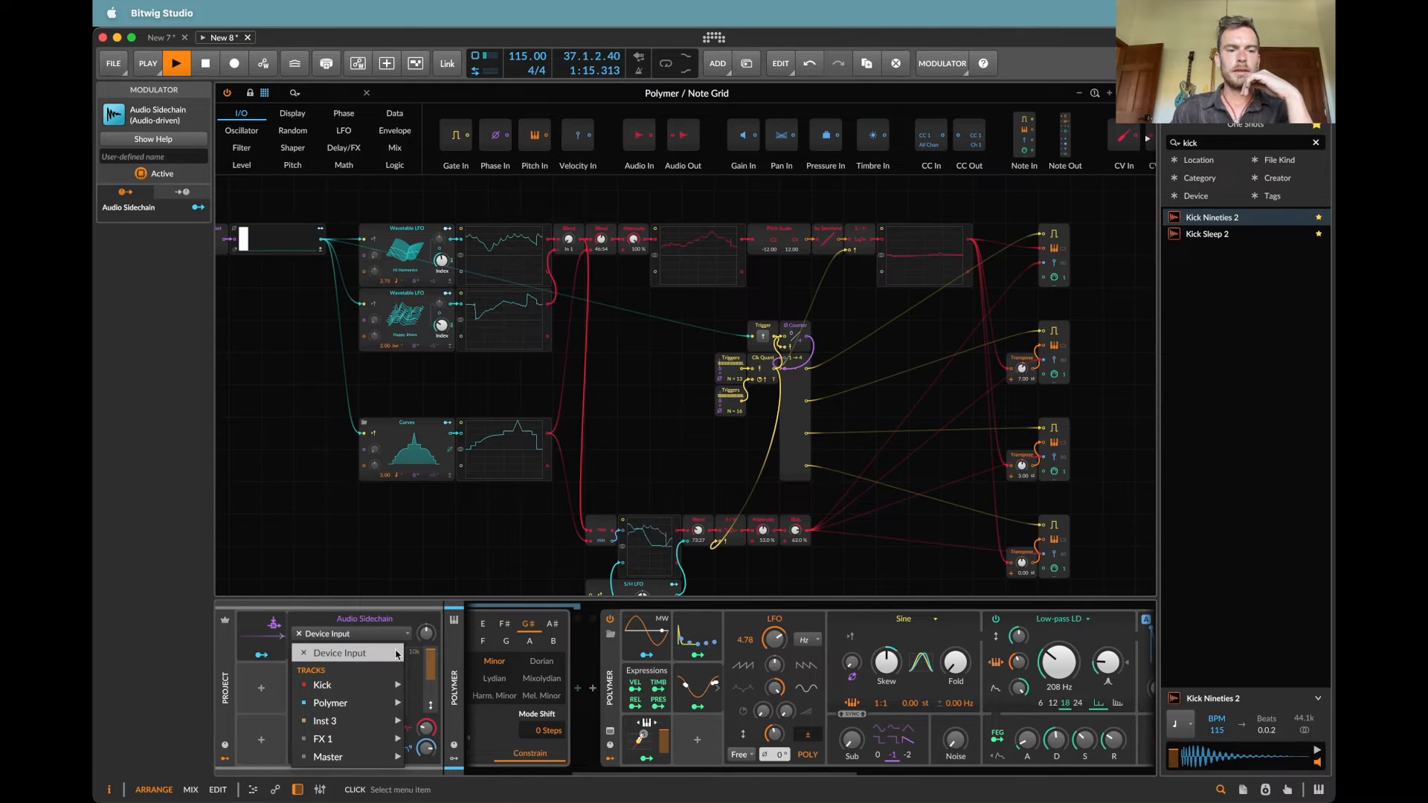
mouse_move(335, 685)
click(442, 683)
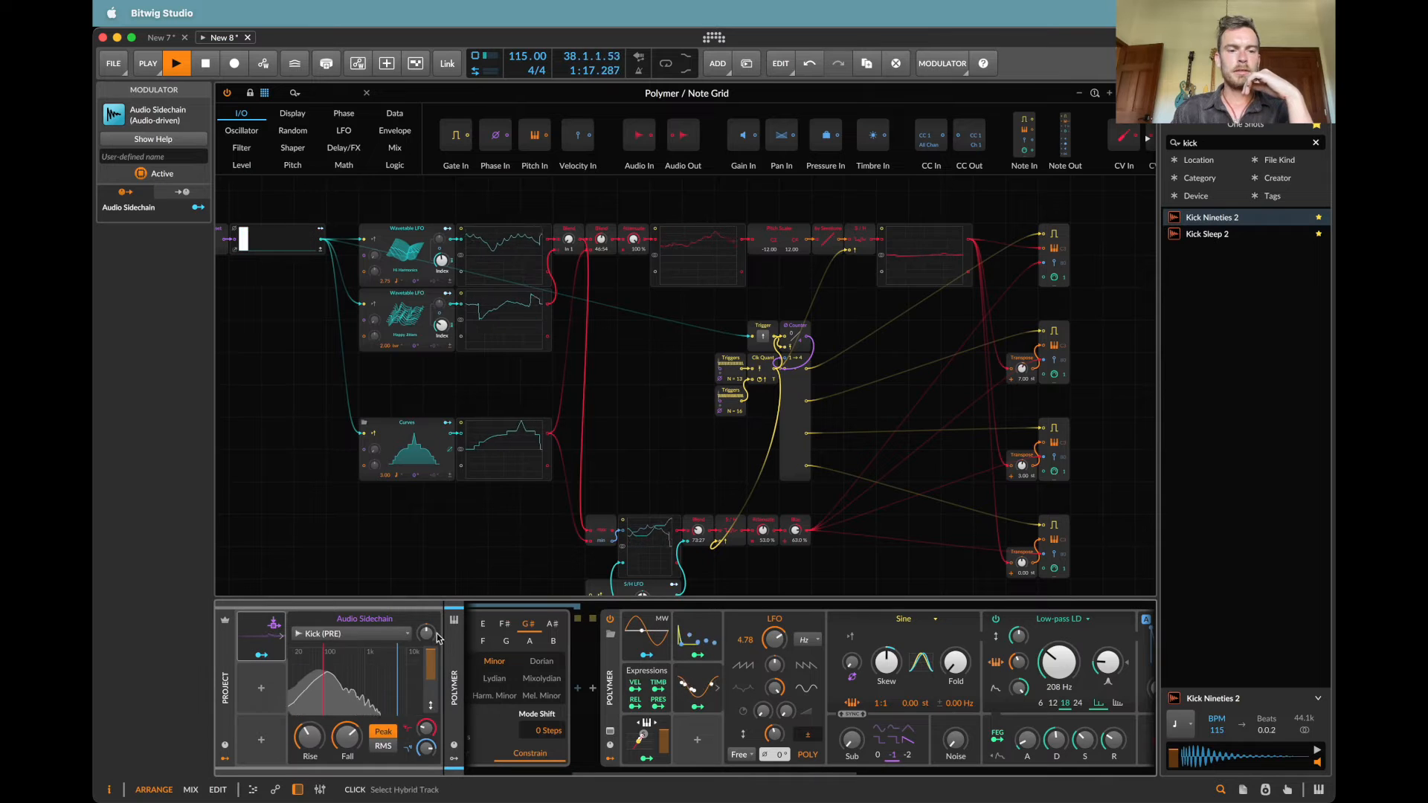
Step: Map the Audio Sidechain modulator to Polymer's Output at -0.60 and adjust the modulator's input gain
scroll(727, 668, right, 2)
scroll(727, 668, right, 10)
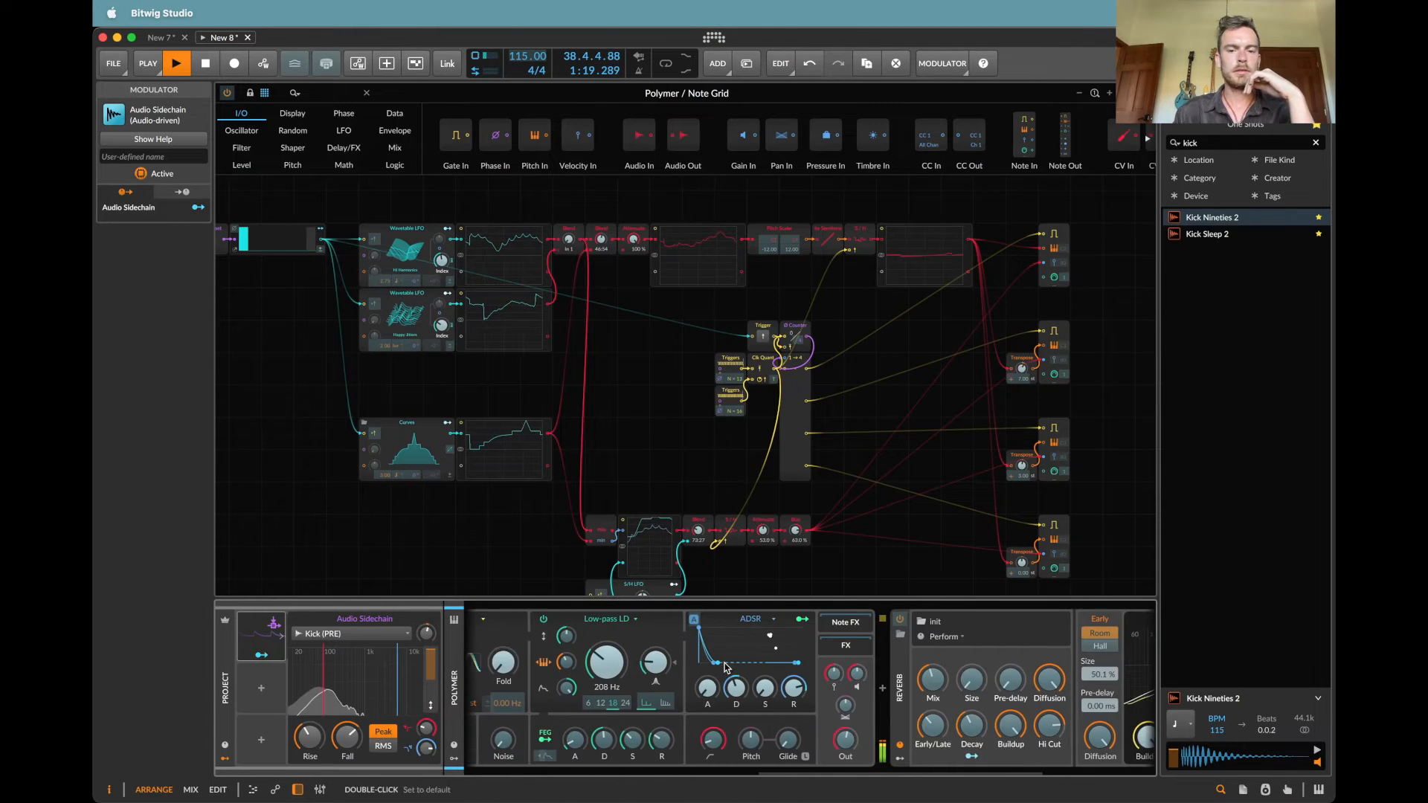
drag(768, 740, 768, 758)
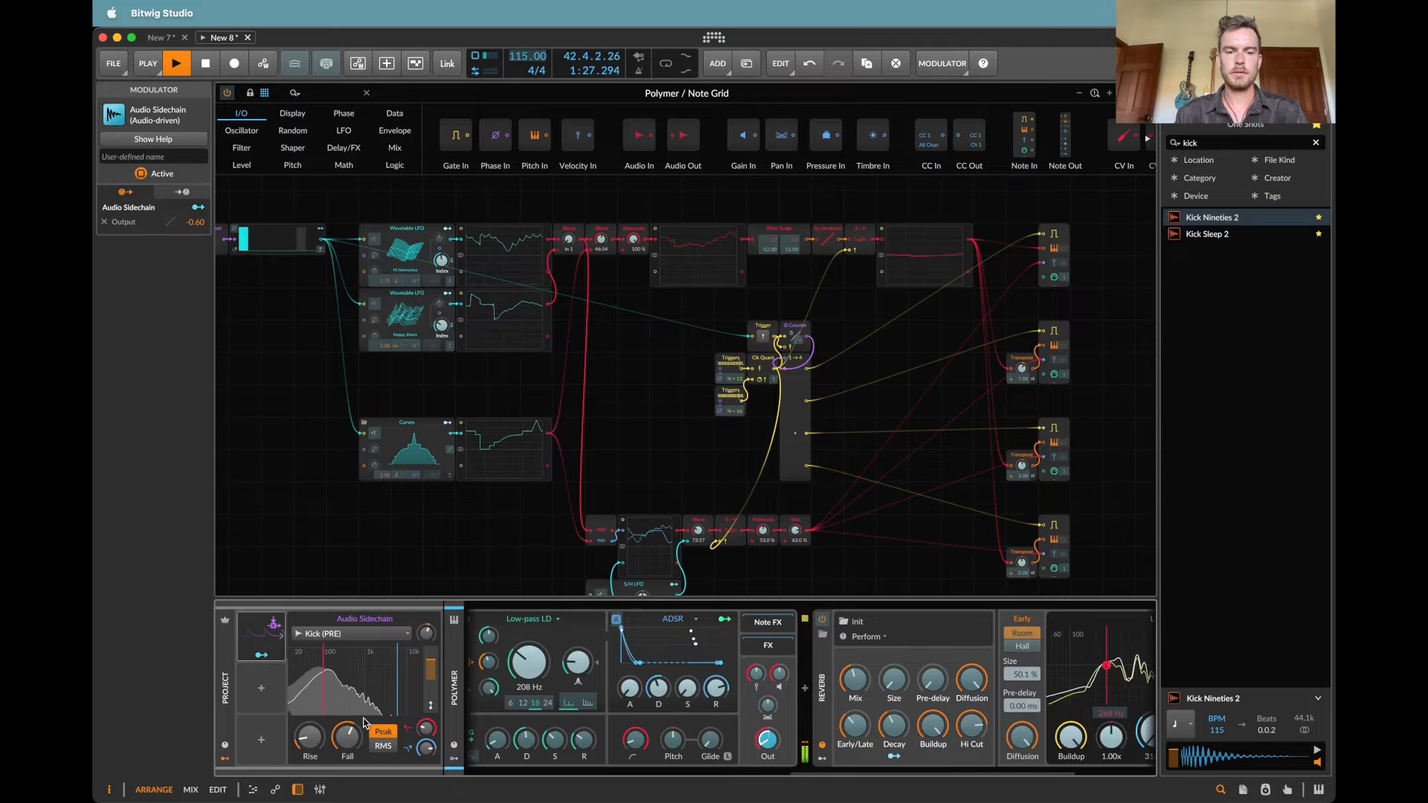
drag(426, 633, 426, 662)
Step: Readjust the first two Blend modules in the upper melody row of the Note Grid
scroll(724, 398, left, 4)
scroll(724, 399, up, 2)
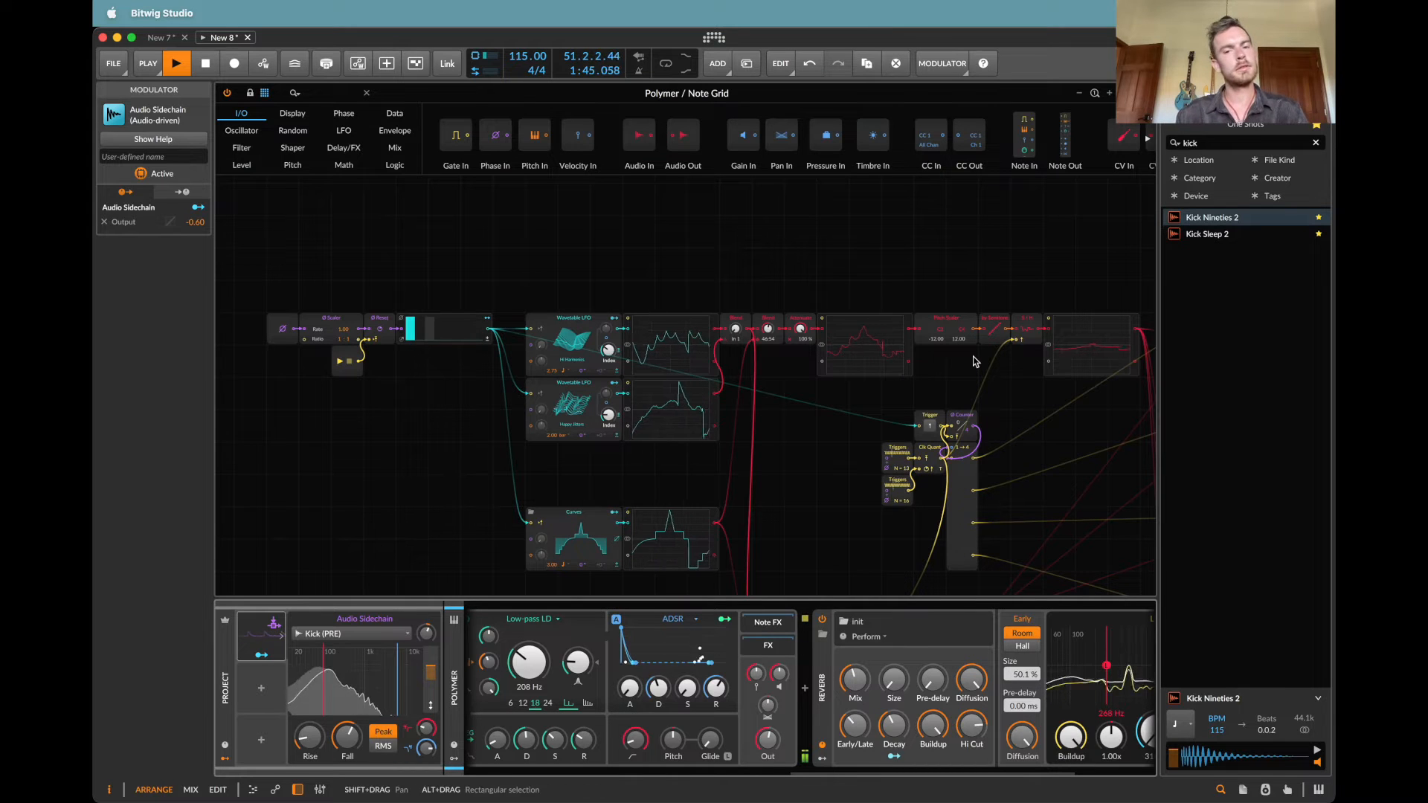
scroll(974, 361, right, 3)
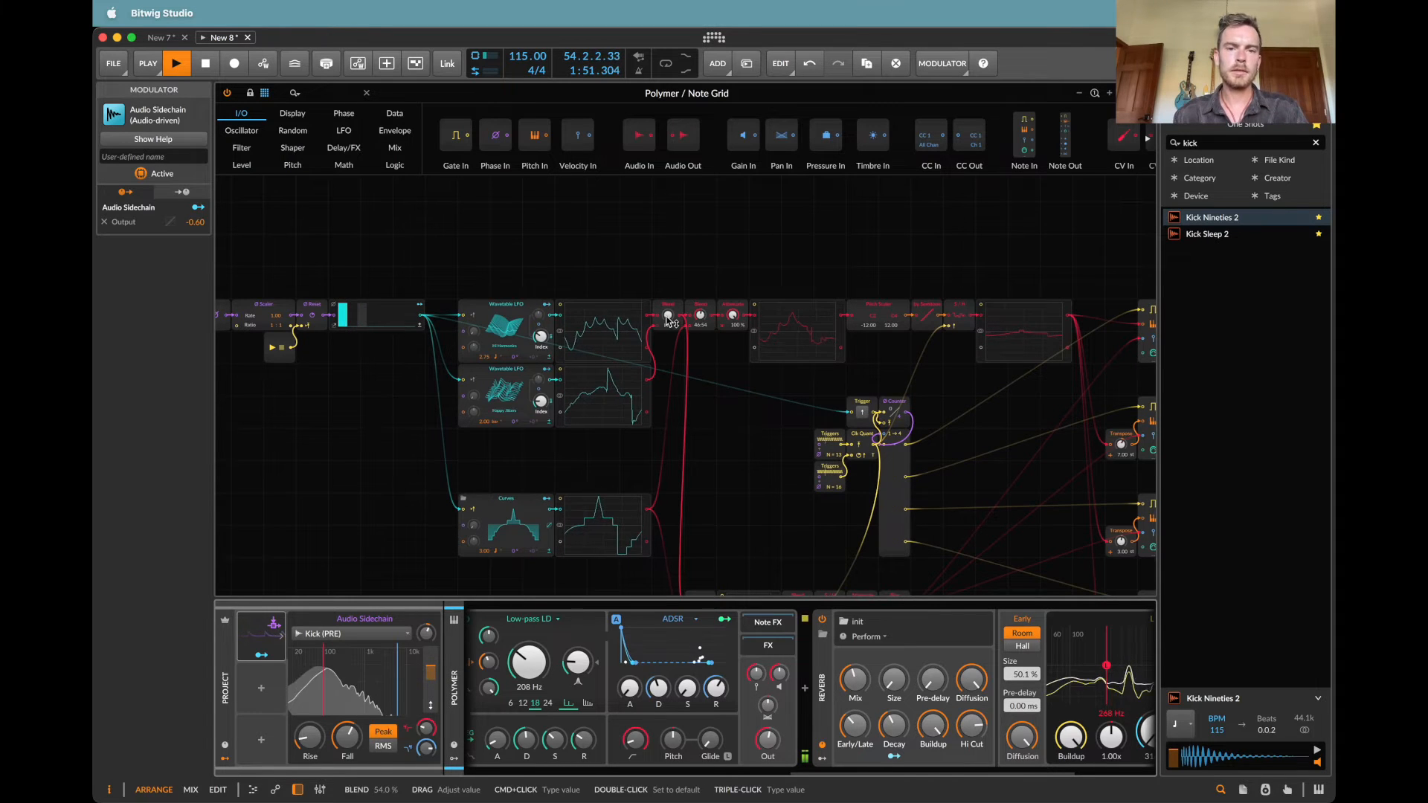
drag(669, 320, 700, 318)
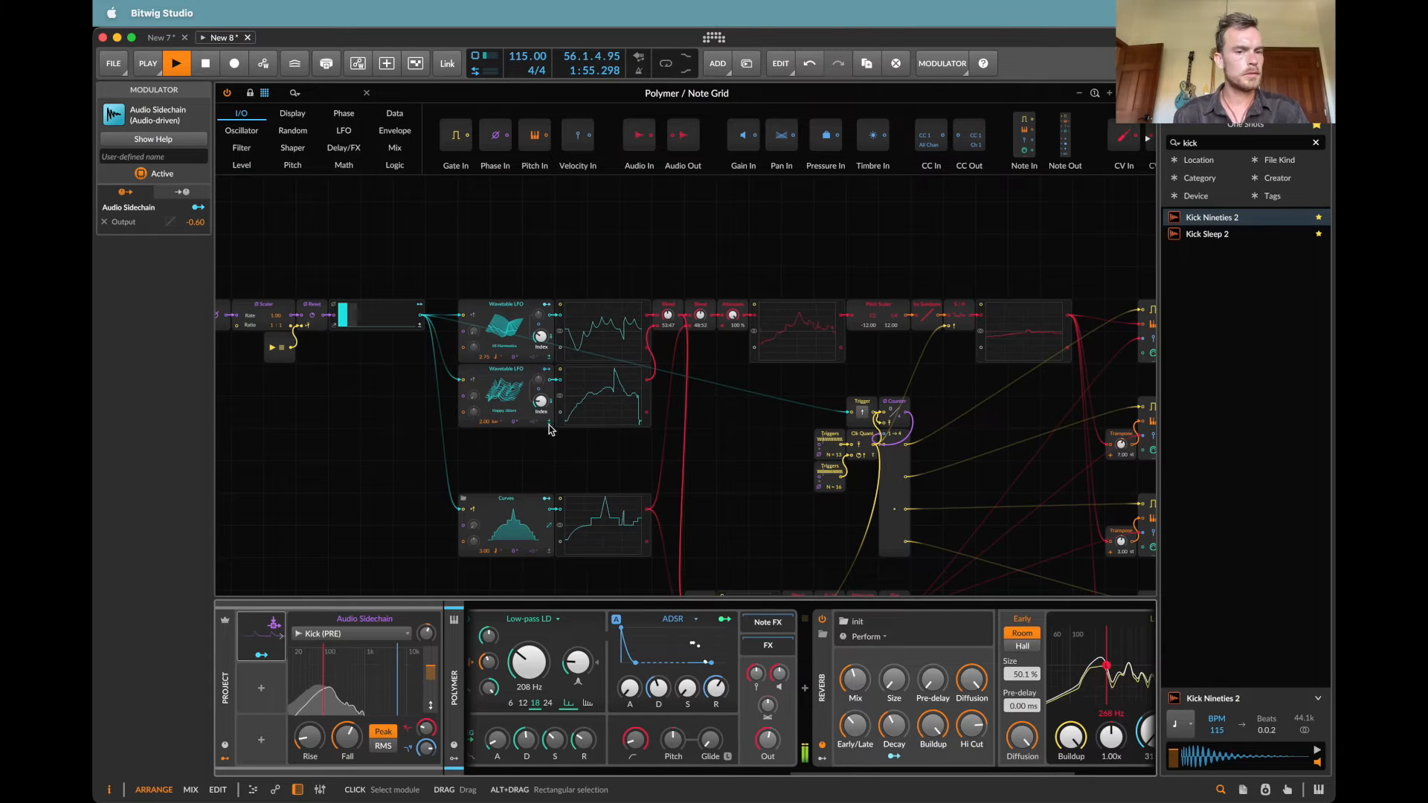
click(282, 326)
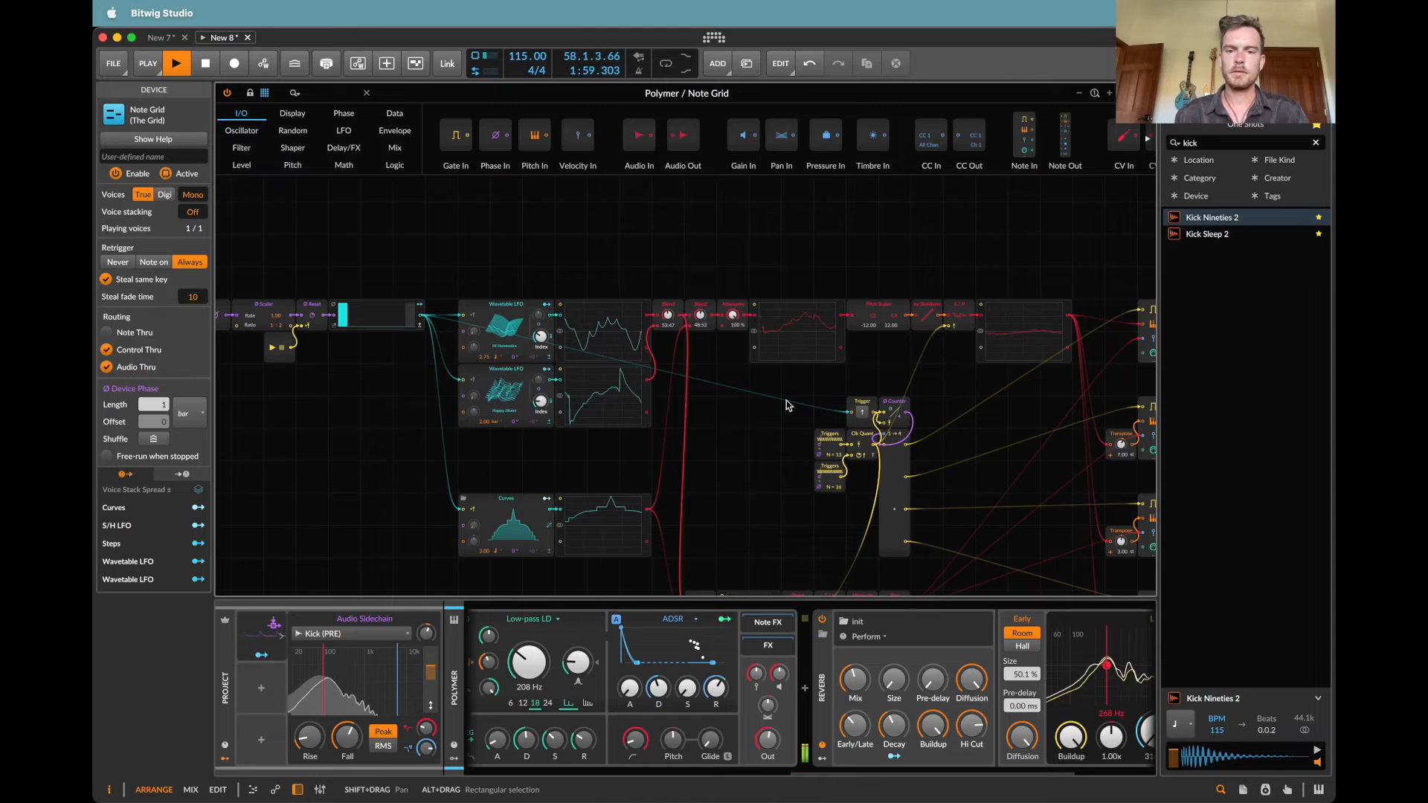
scroll(787, 400, down, 5)
scroll(787, 401, right, 5)
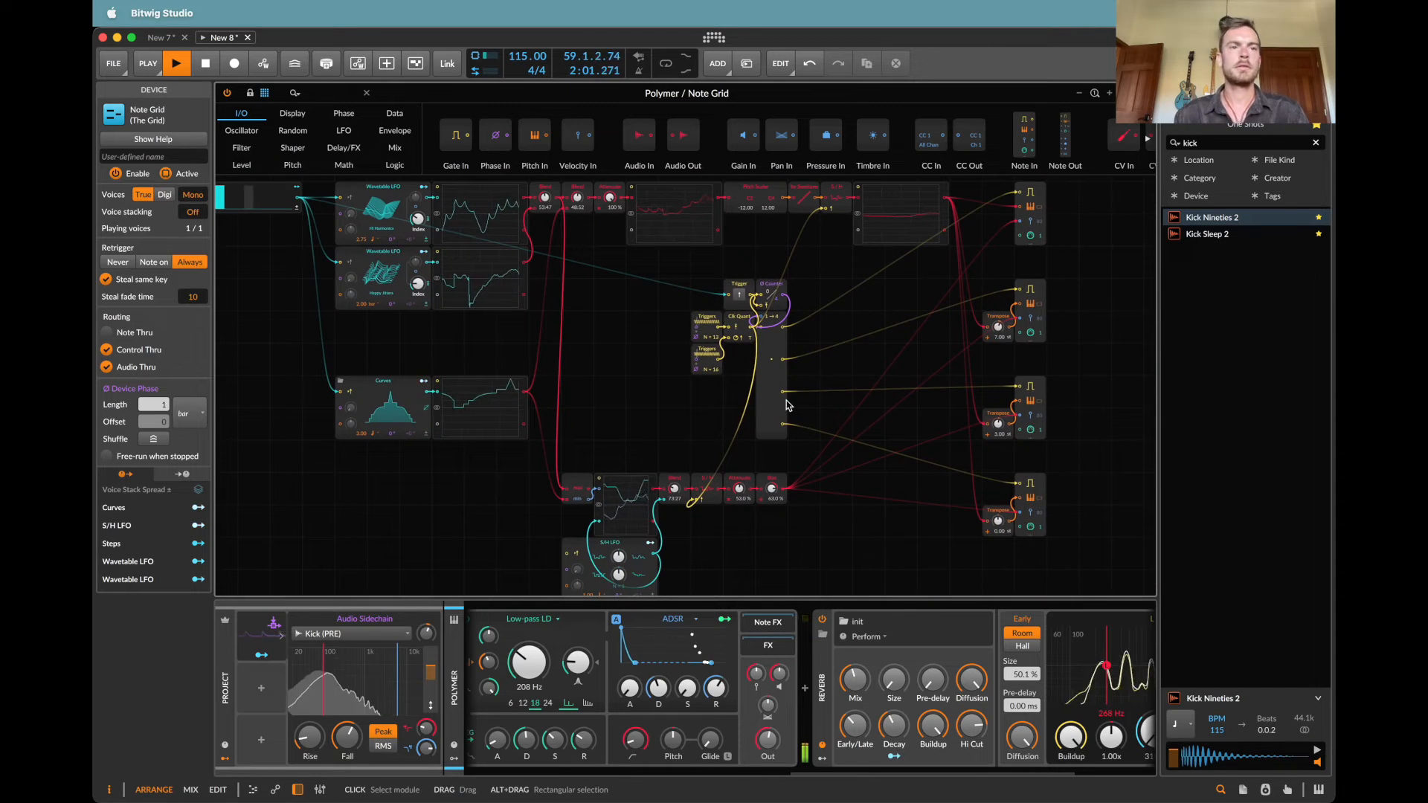
scroll(788, 406, down, 2)
scroll(787, 405, left, 2)
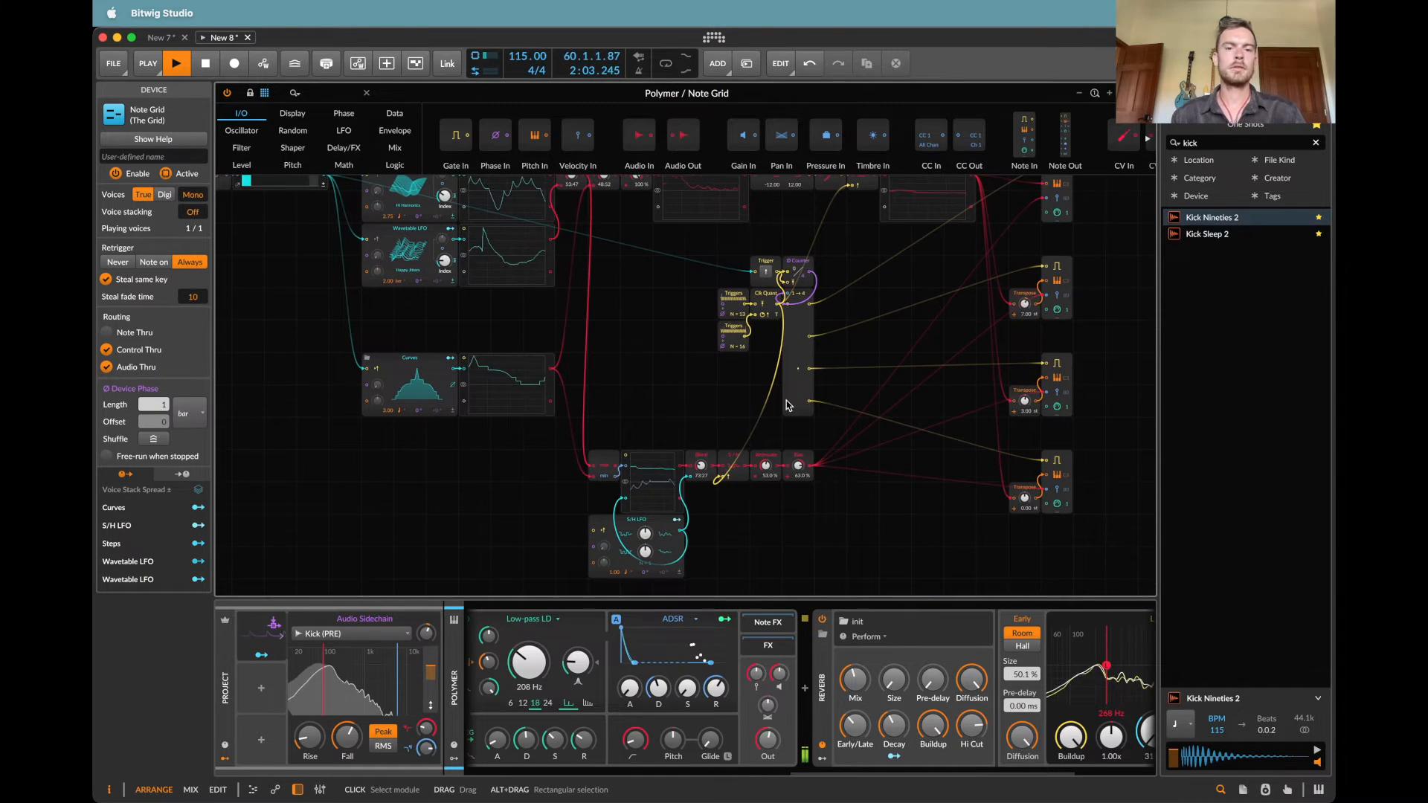
scroll(789, 405, up, 6)
scroll(789, 406, right, 1)
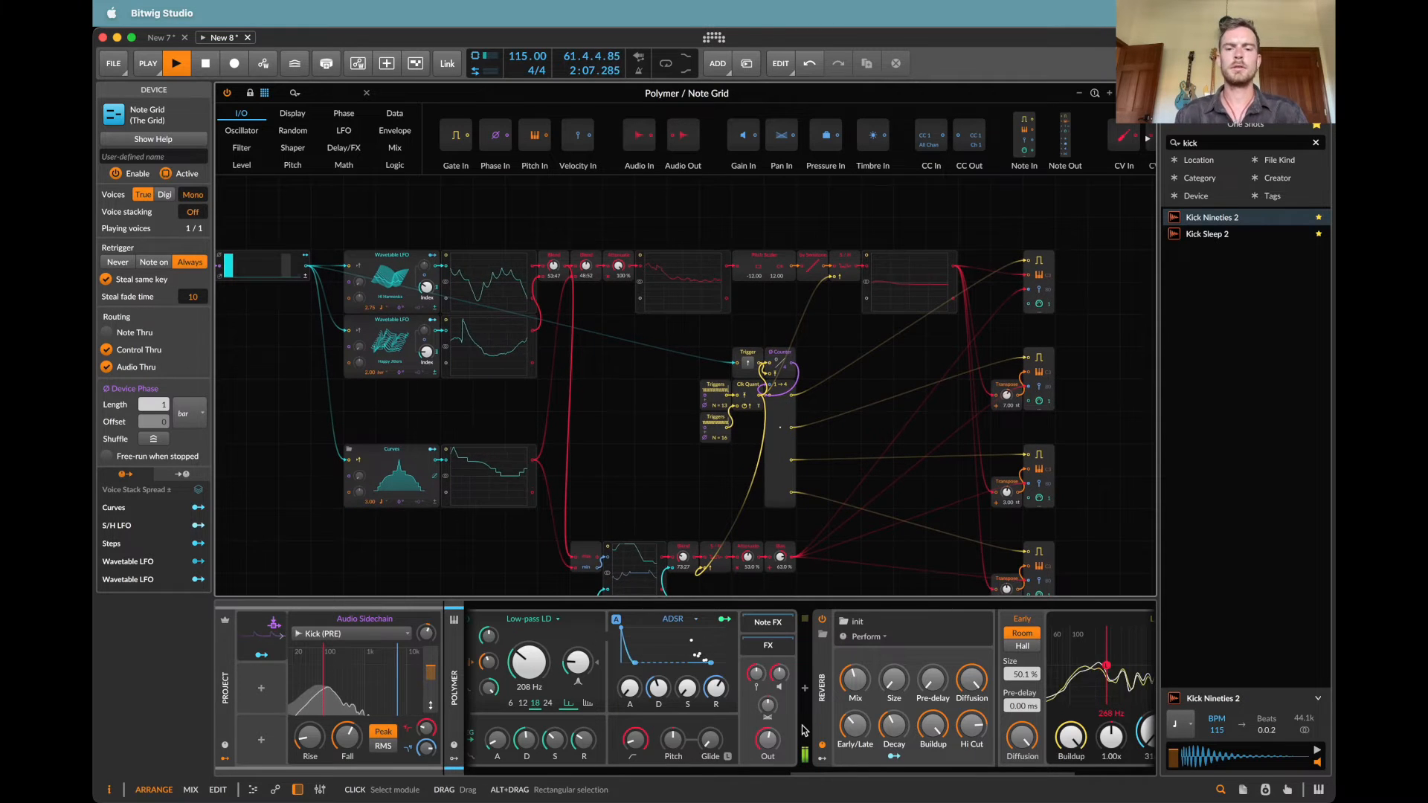
Step: Adjust Polymer's Output to about -4.4 dB and add a Random modulator to Polymer
mouse_move(768, 738)
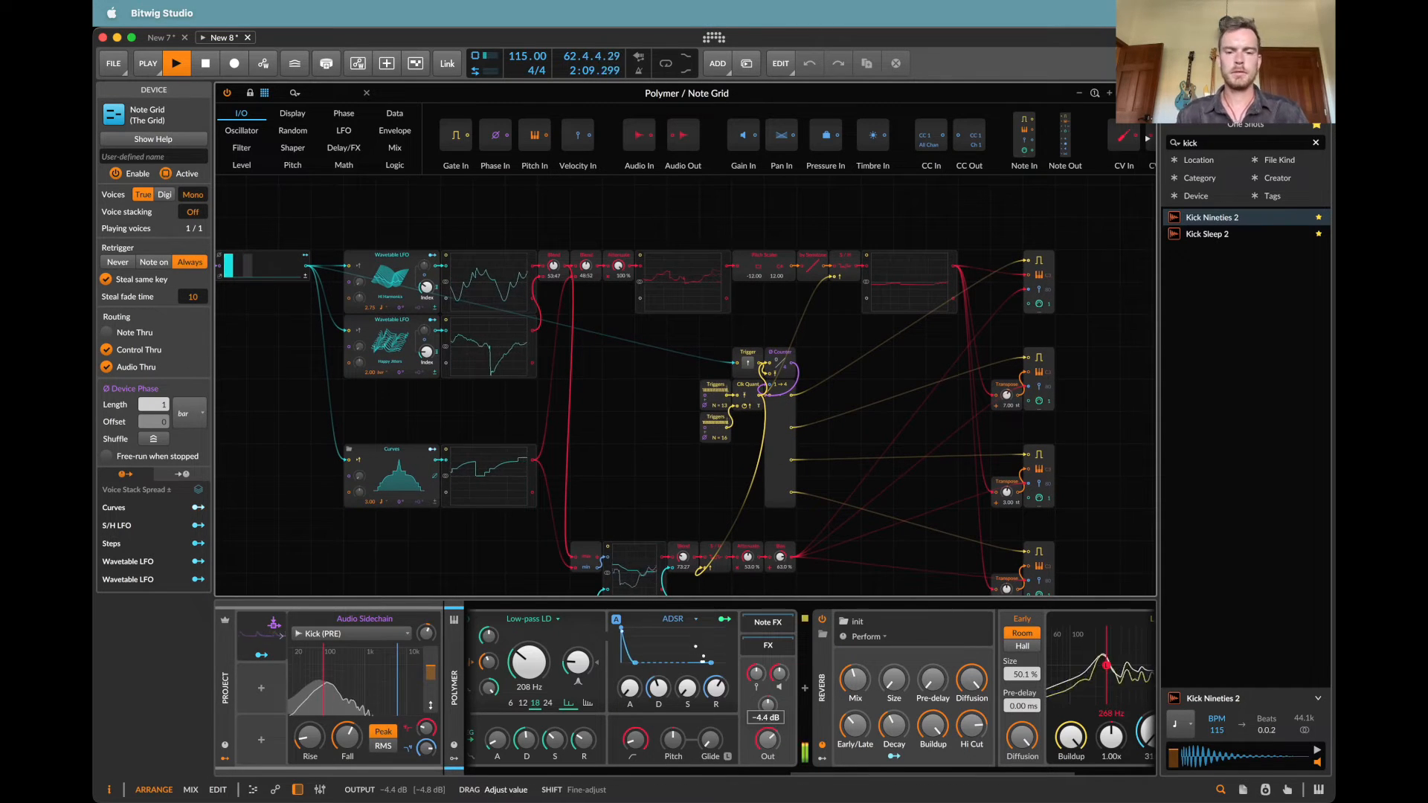
scroll(633, 717, left, 10)
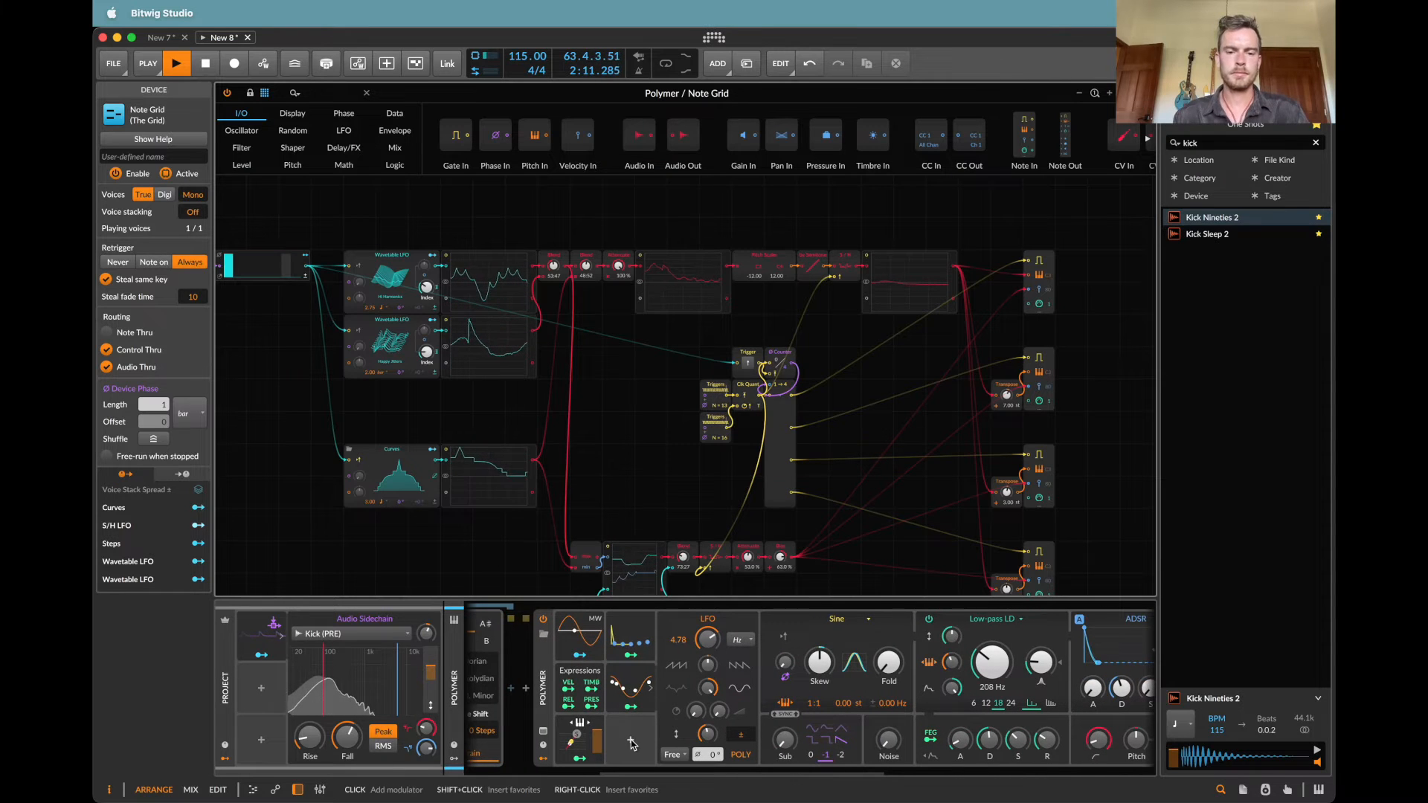
click(750, 727)
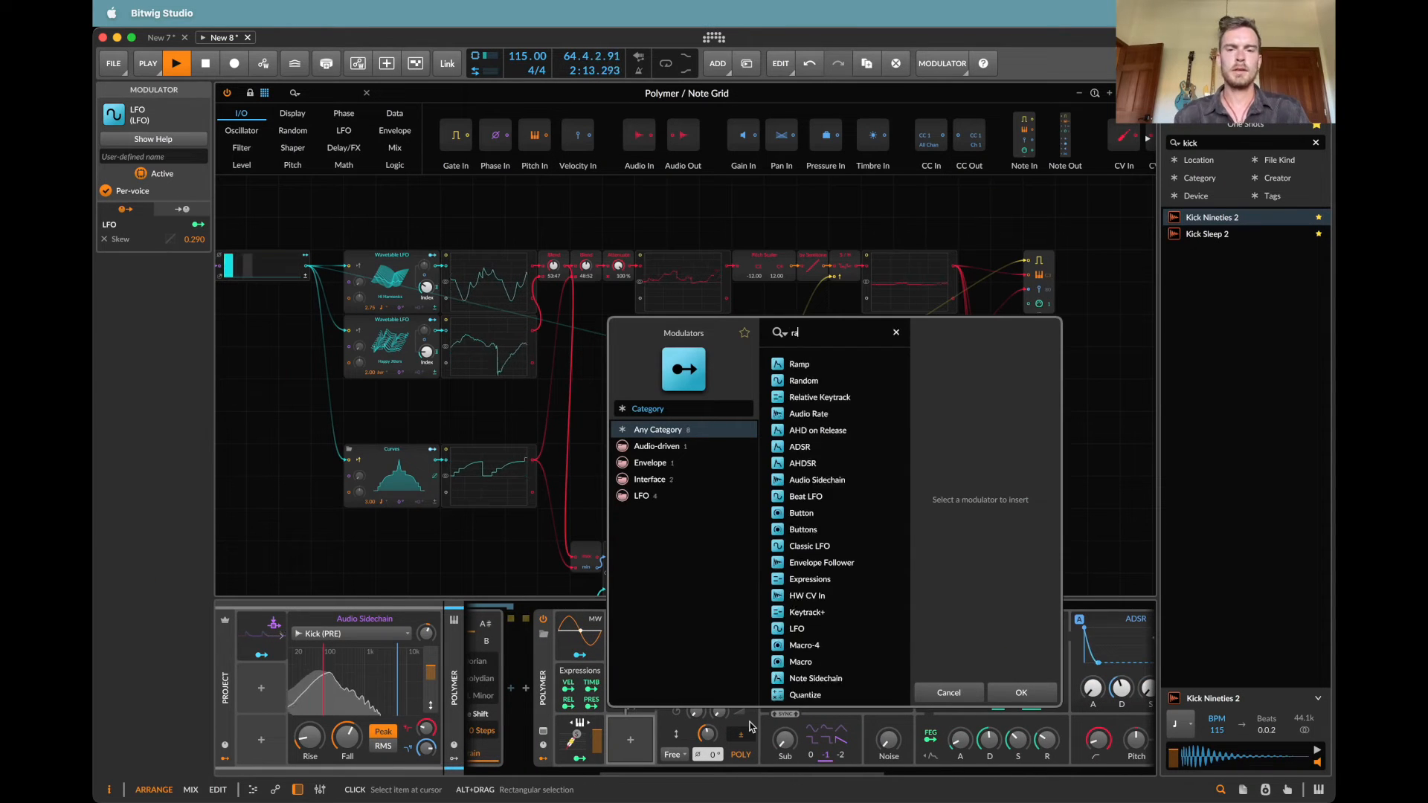
text(random)
key(Return)
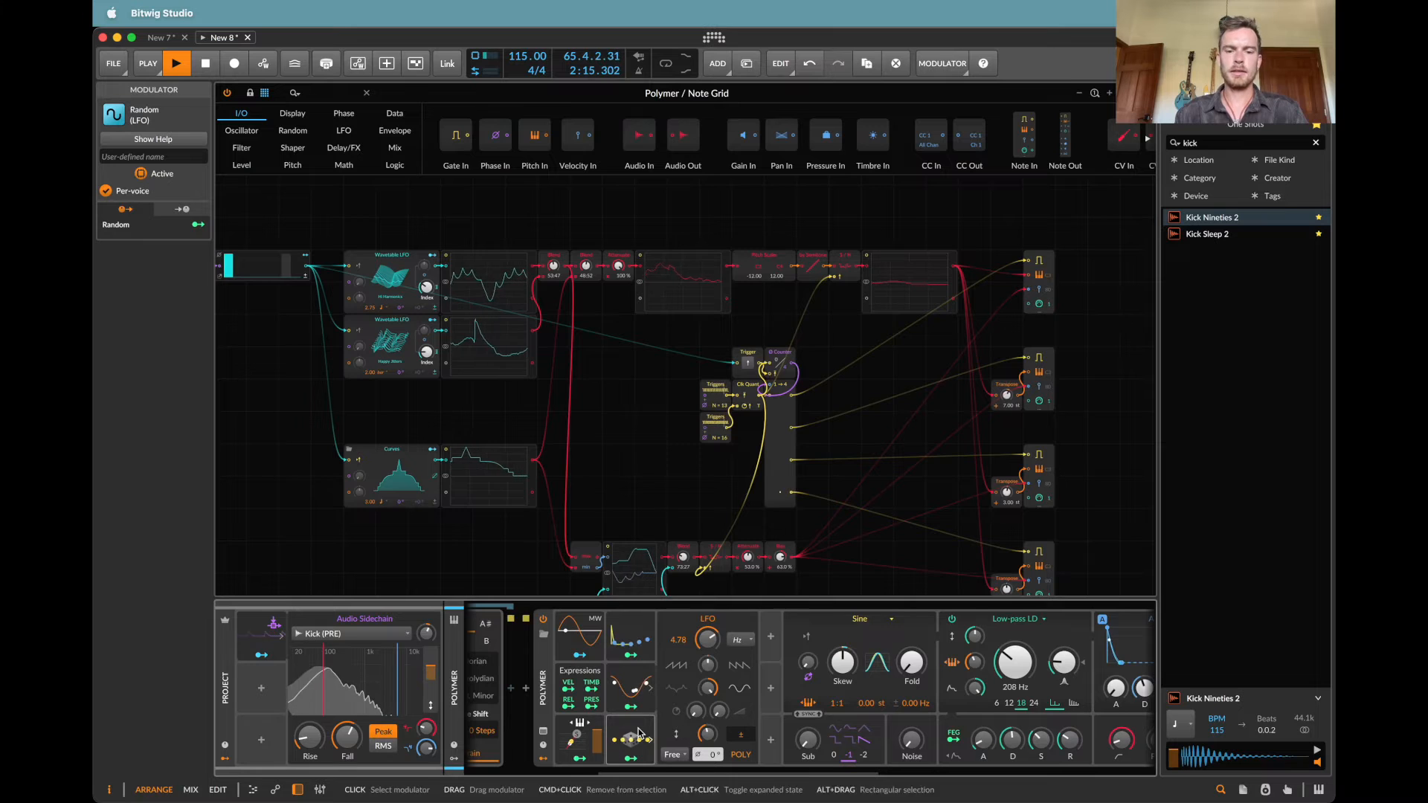
Step: Set the Random modulator's trigger mode to Note and its timebase to Hold (rate of zero)
click(719, 754)
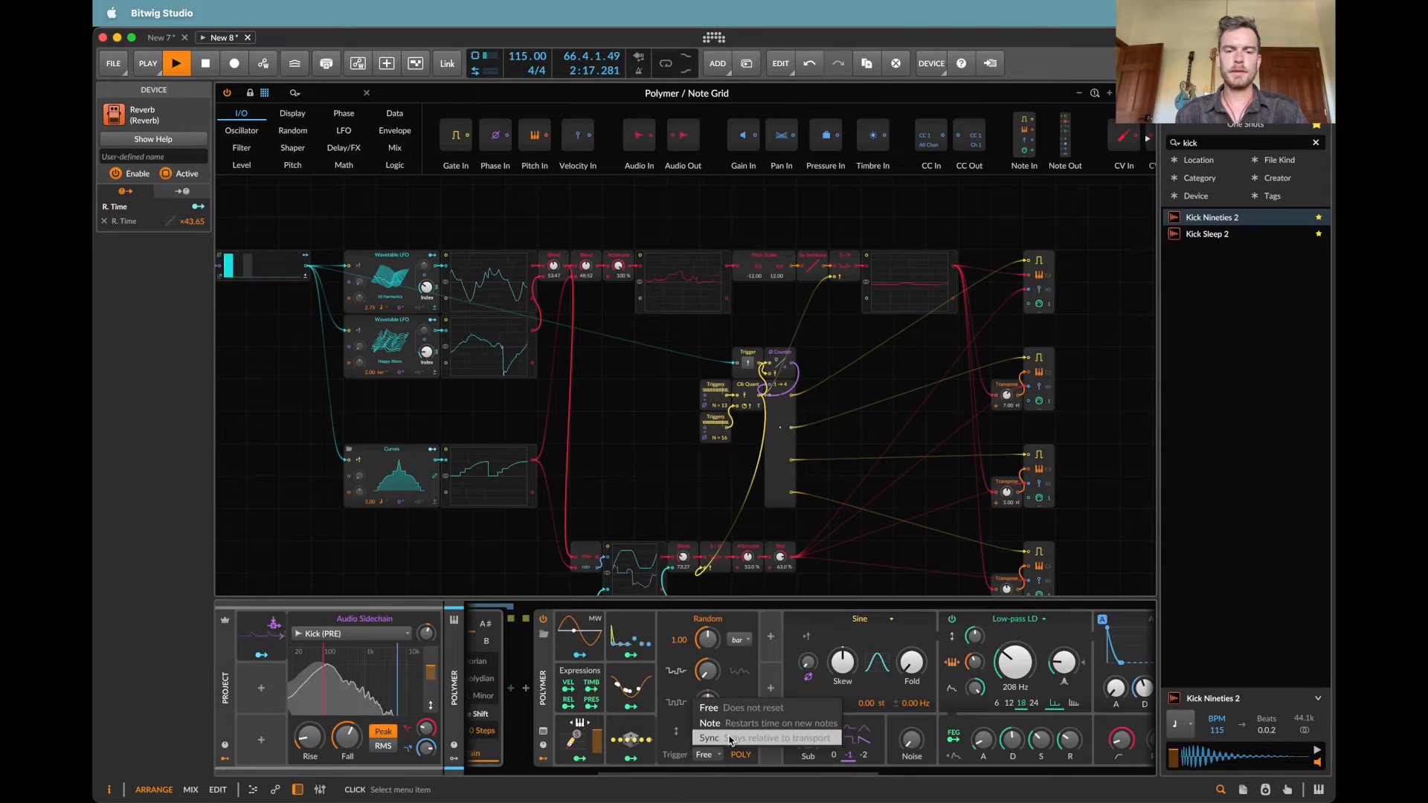
click(731, 724)
click(750, 643)
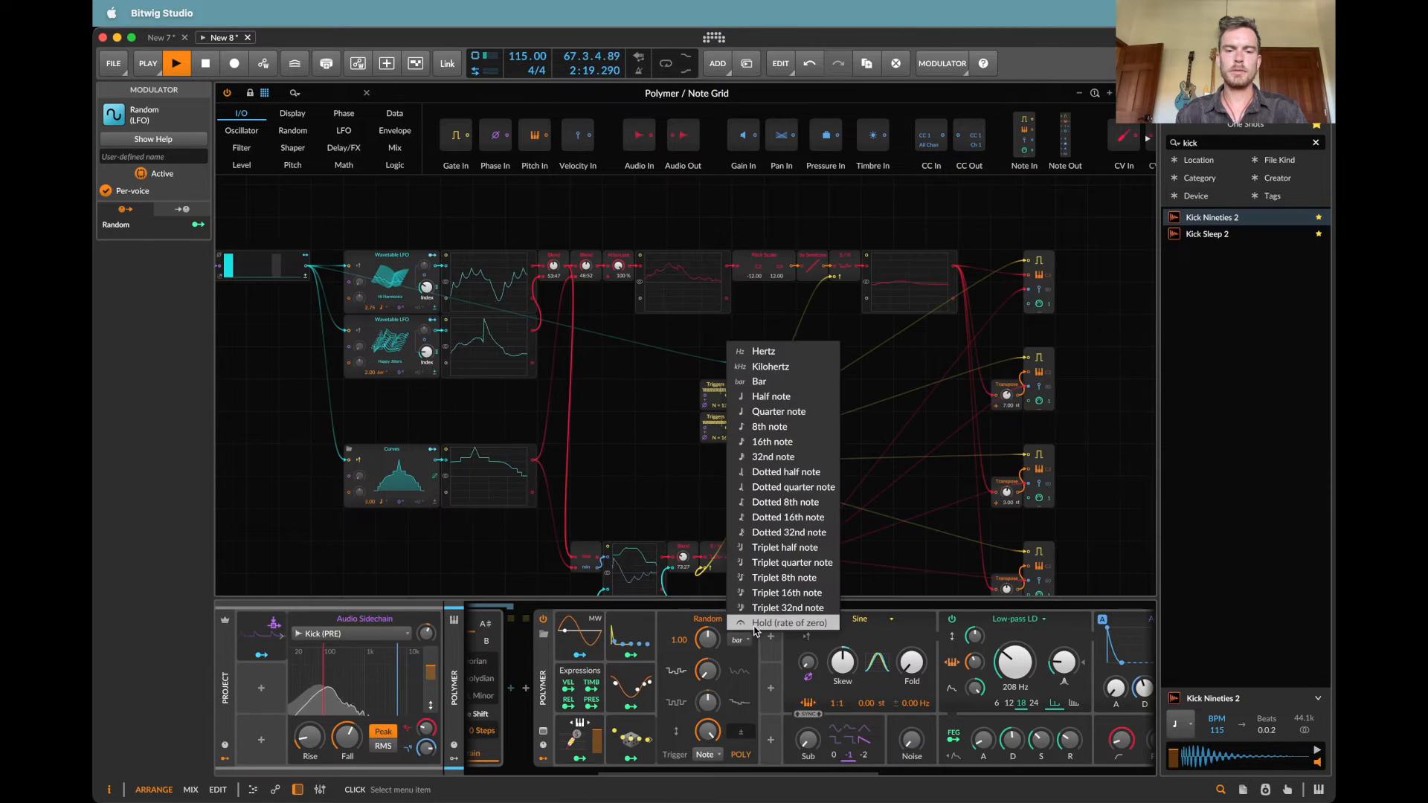
click(753, 624)
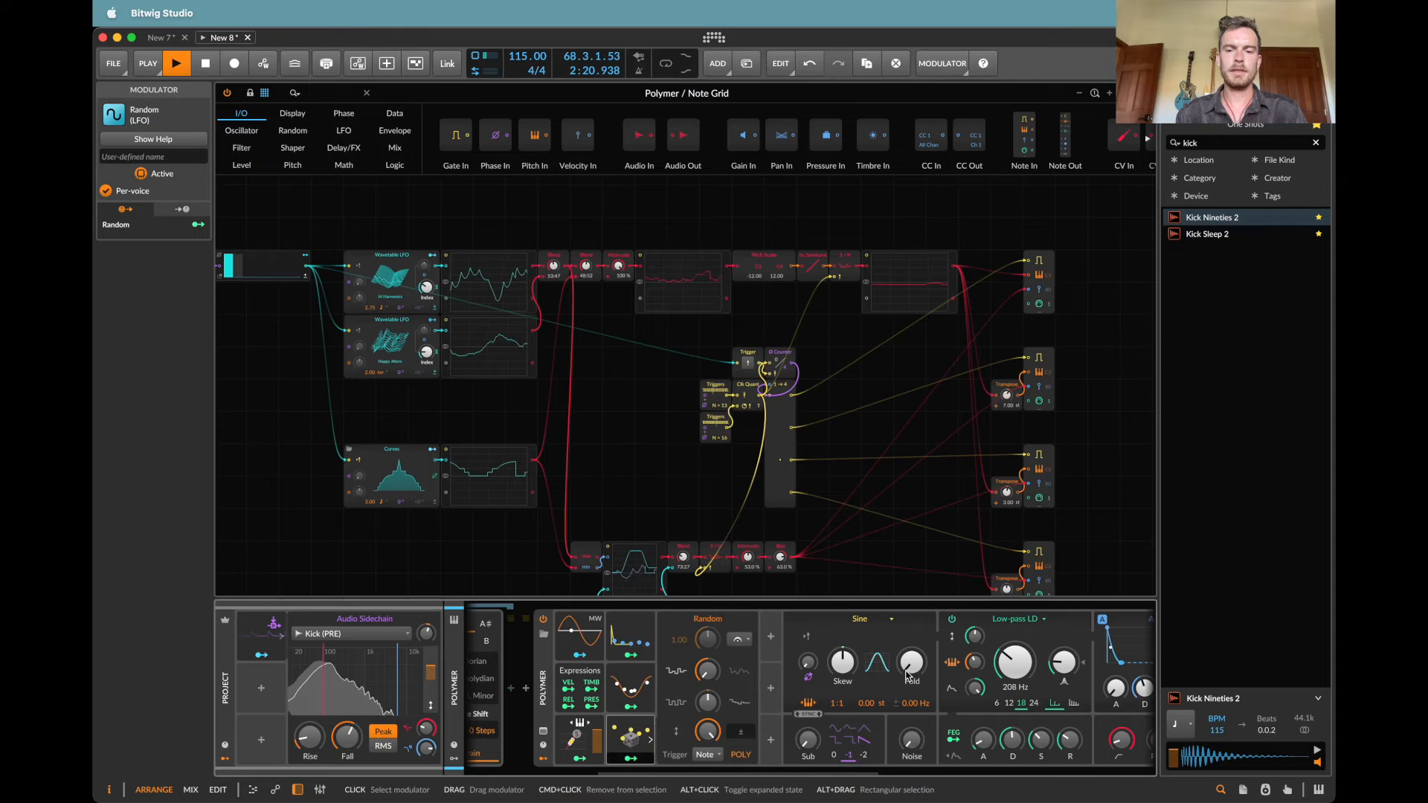
Step: Map the Random modulator to the ADSR's decay at 0.440 and duplicate the modulator into the next free slot
scroll(907, 675, right, 3)
drag(1041, 693, 1042, 690)
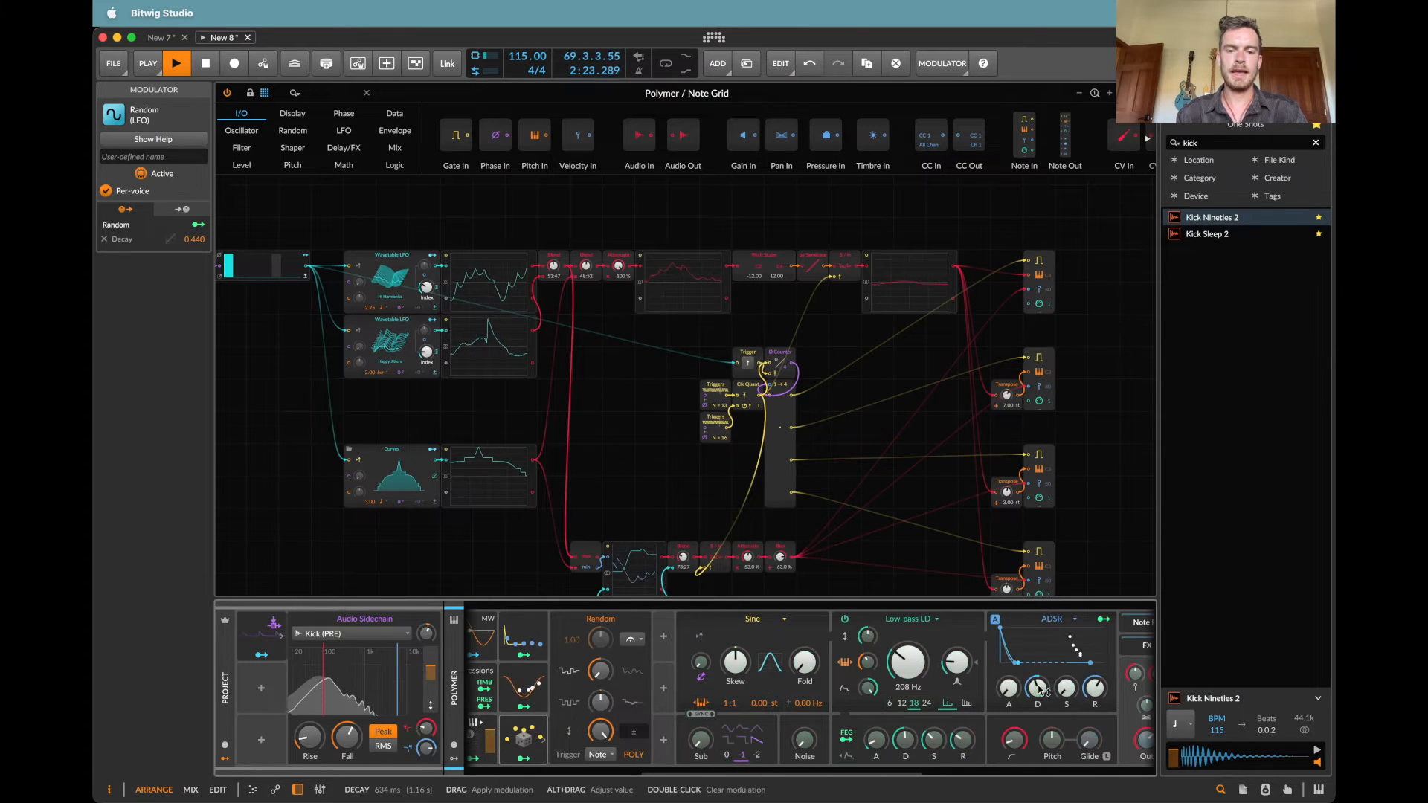
drag(525, 737, 663, 639)
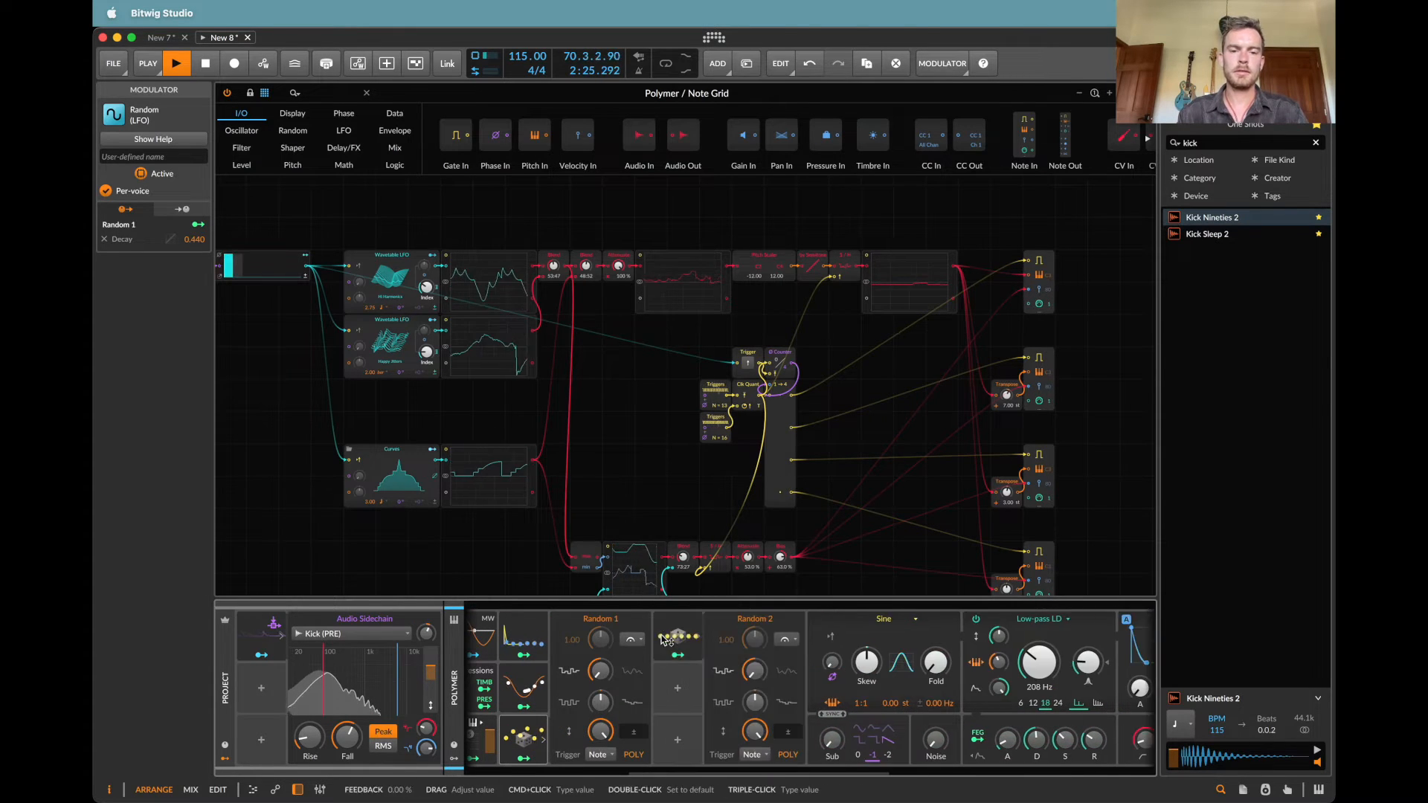
Step: Map the duplicated Random 2 modulator to the ADSR's release
click(676, 654)
scroll(818, 670, right, 3)
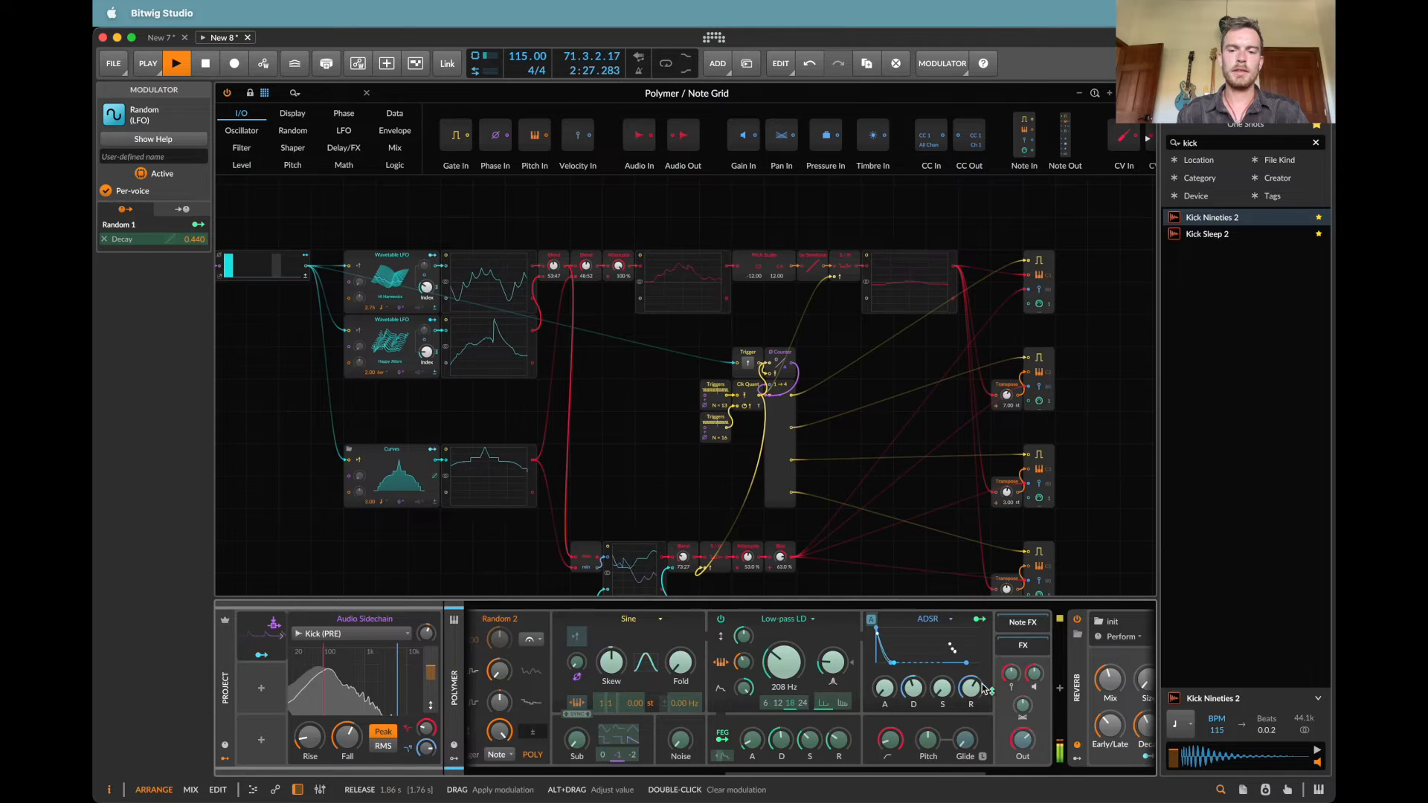
drag(971, 689, 957, 656)
scroll(588, 698, left, 5)
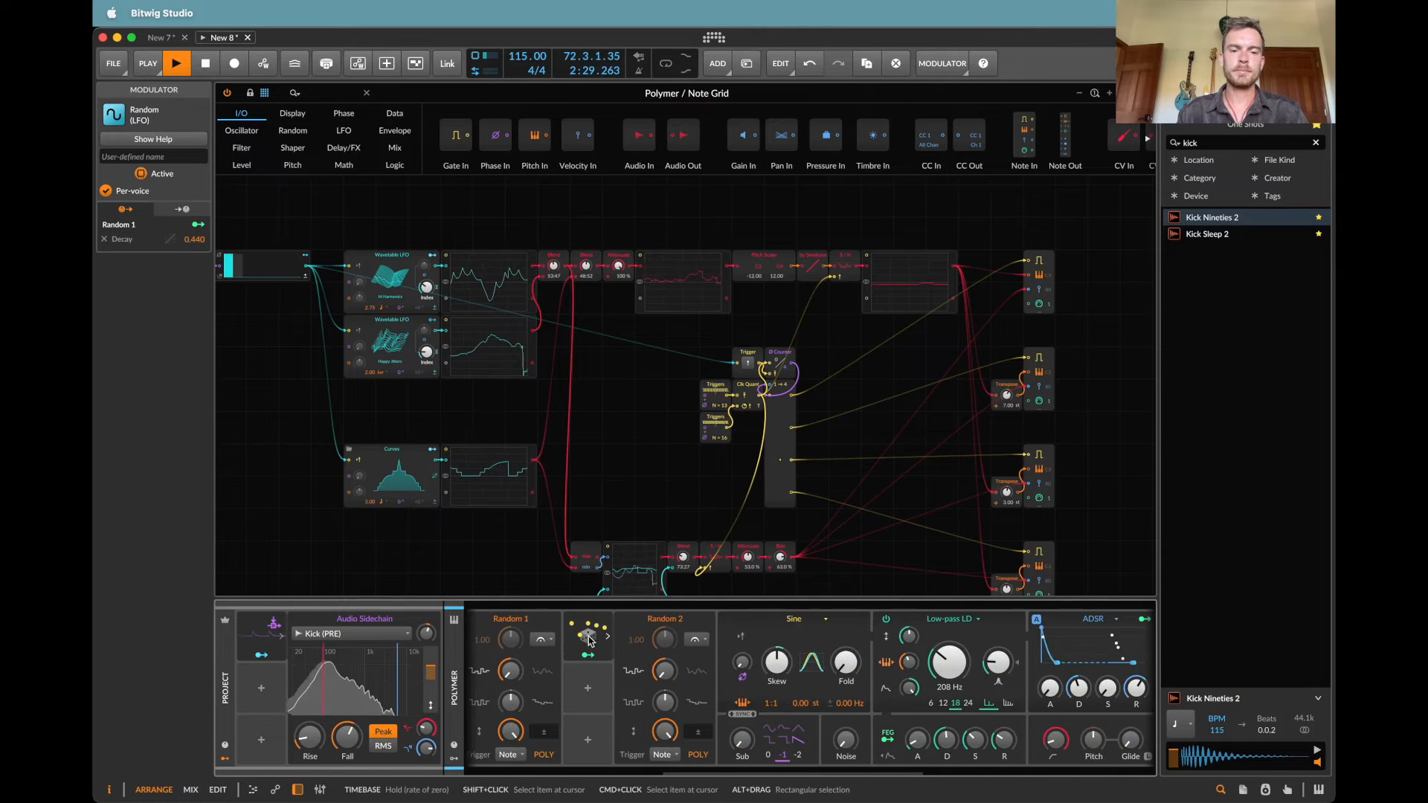
Step: Duplicate Random modulators in Polymer, mapping one to the filter envelope's decay at -0.38 and another to its release at 0.570
click(589, 708)
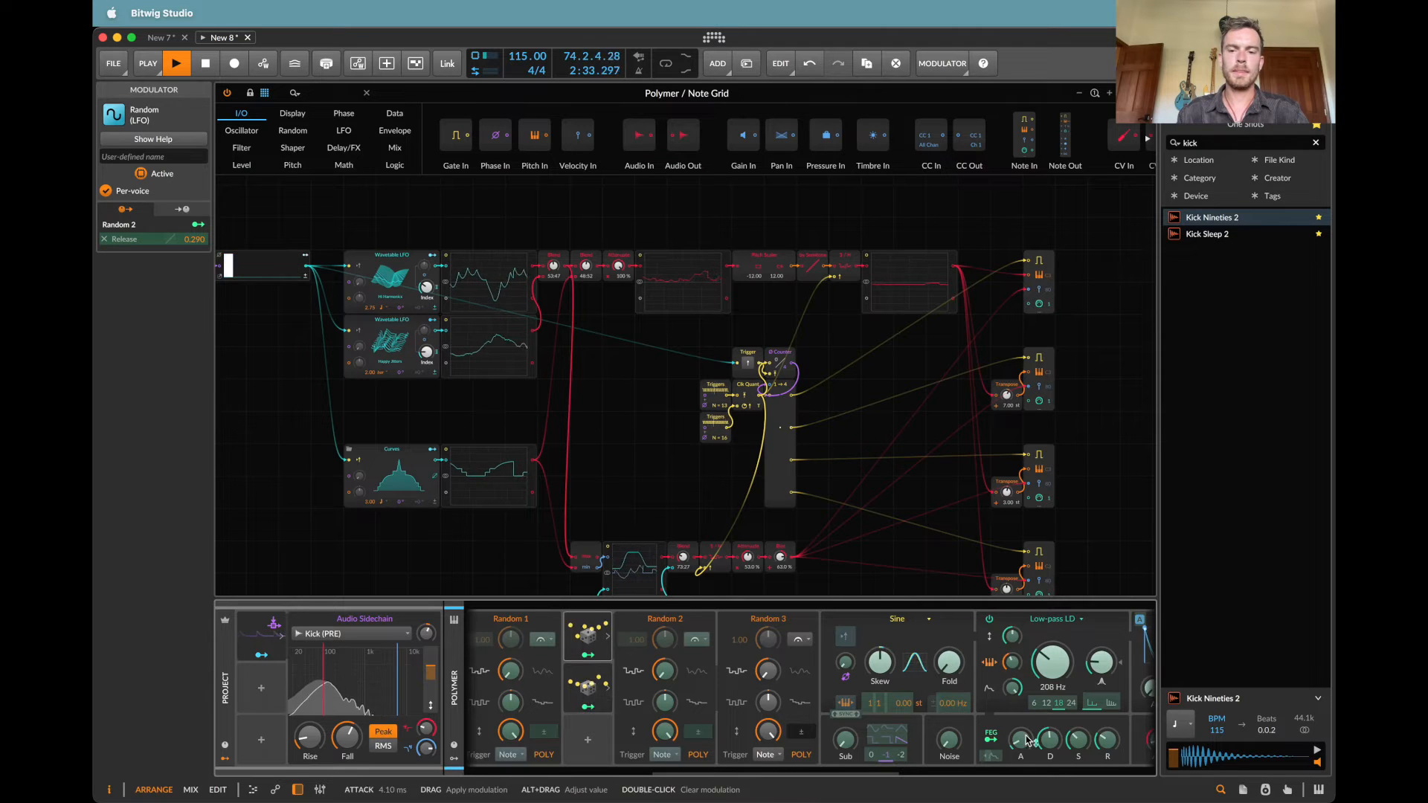
drag(1050, 740, 1049, 743)
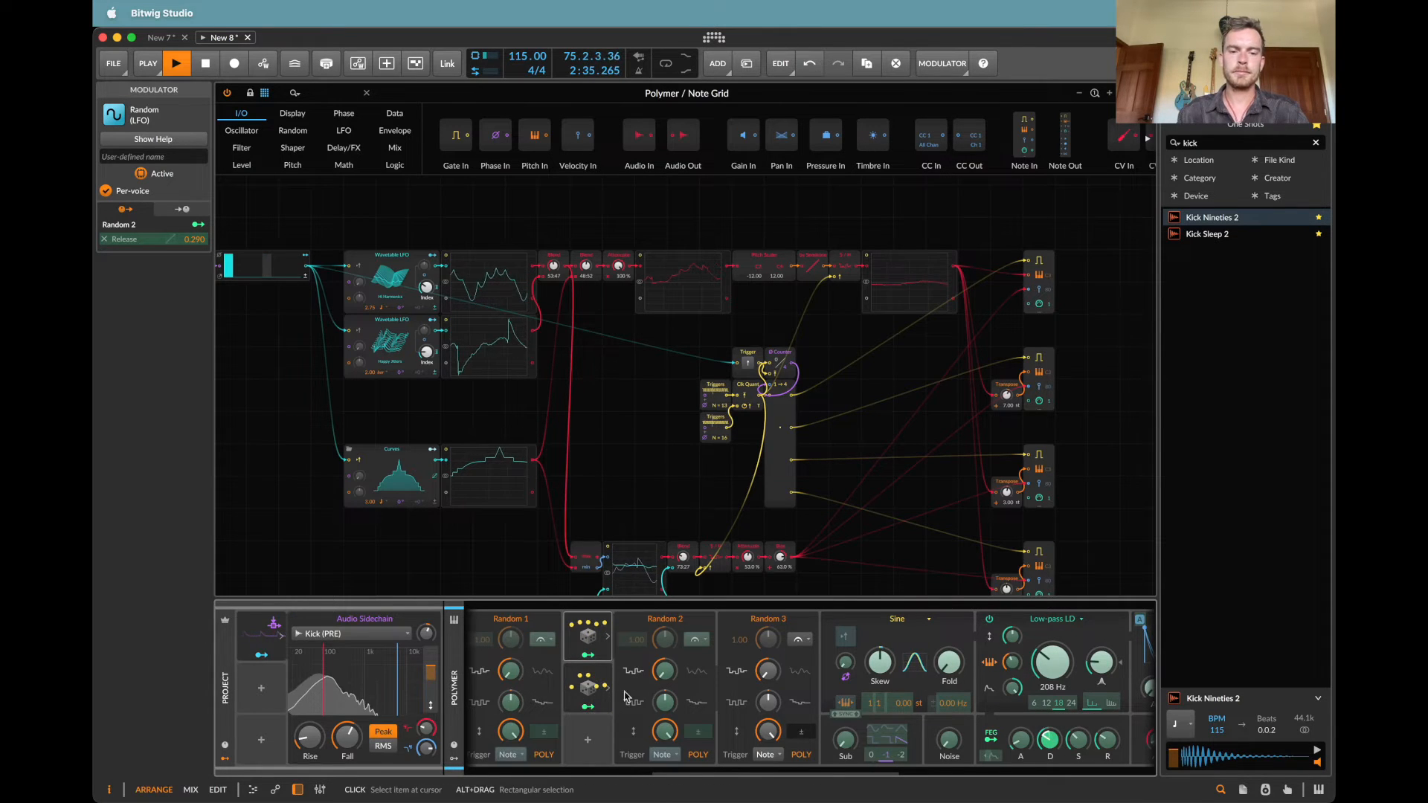
drag(590, 693, 589, 766)
scroll(866, 736, right, 3)
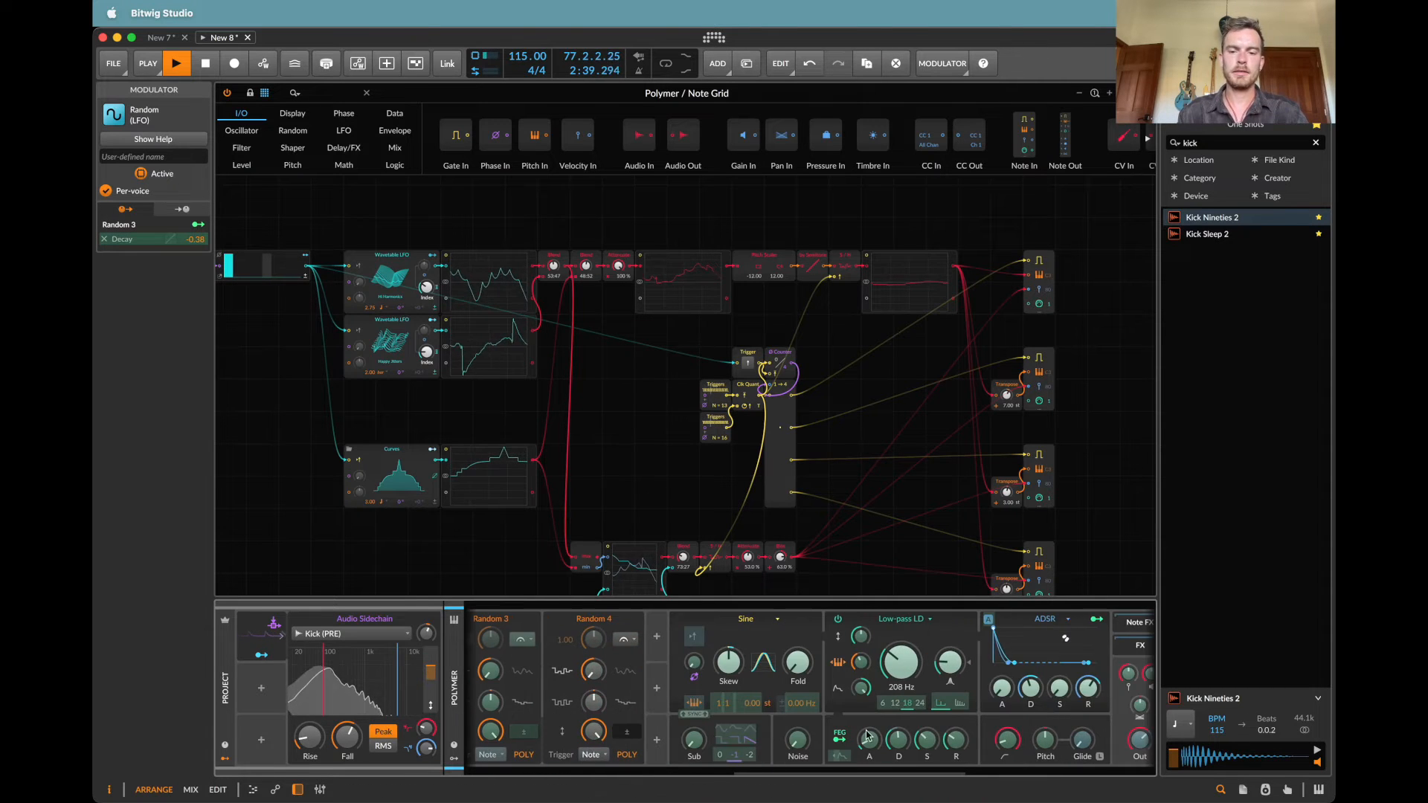
drag(953, 748, 953, 730)
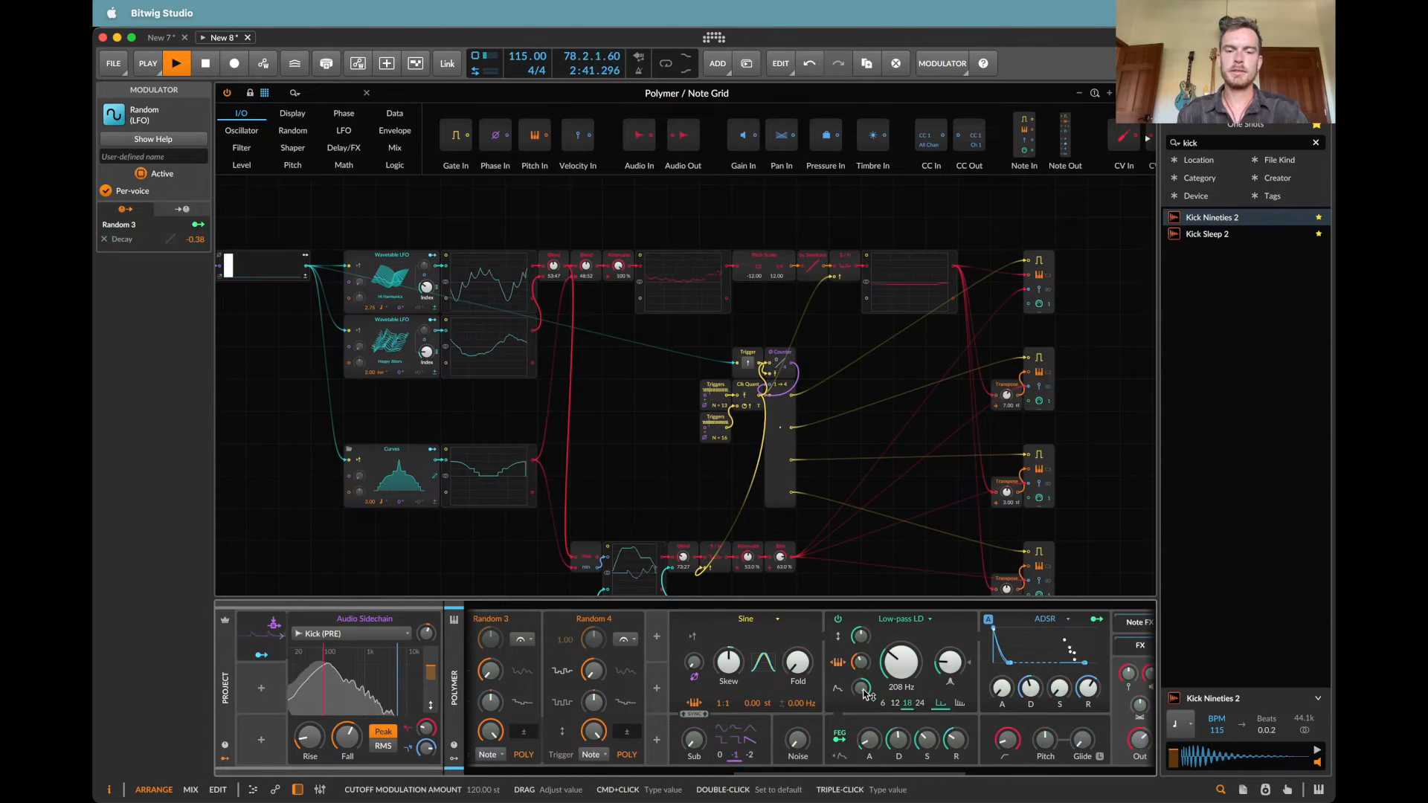
Step: Set the filter's cutoff modulation amount to about 22.80 st and map another duplicated Random modulator to that amount
drag(862, 691, 862, 707)
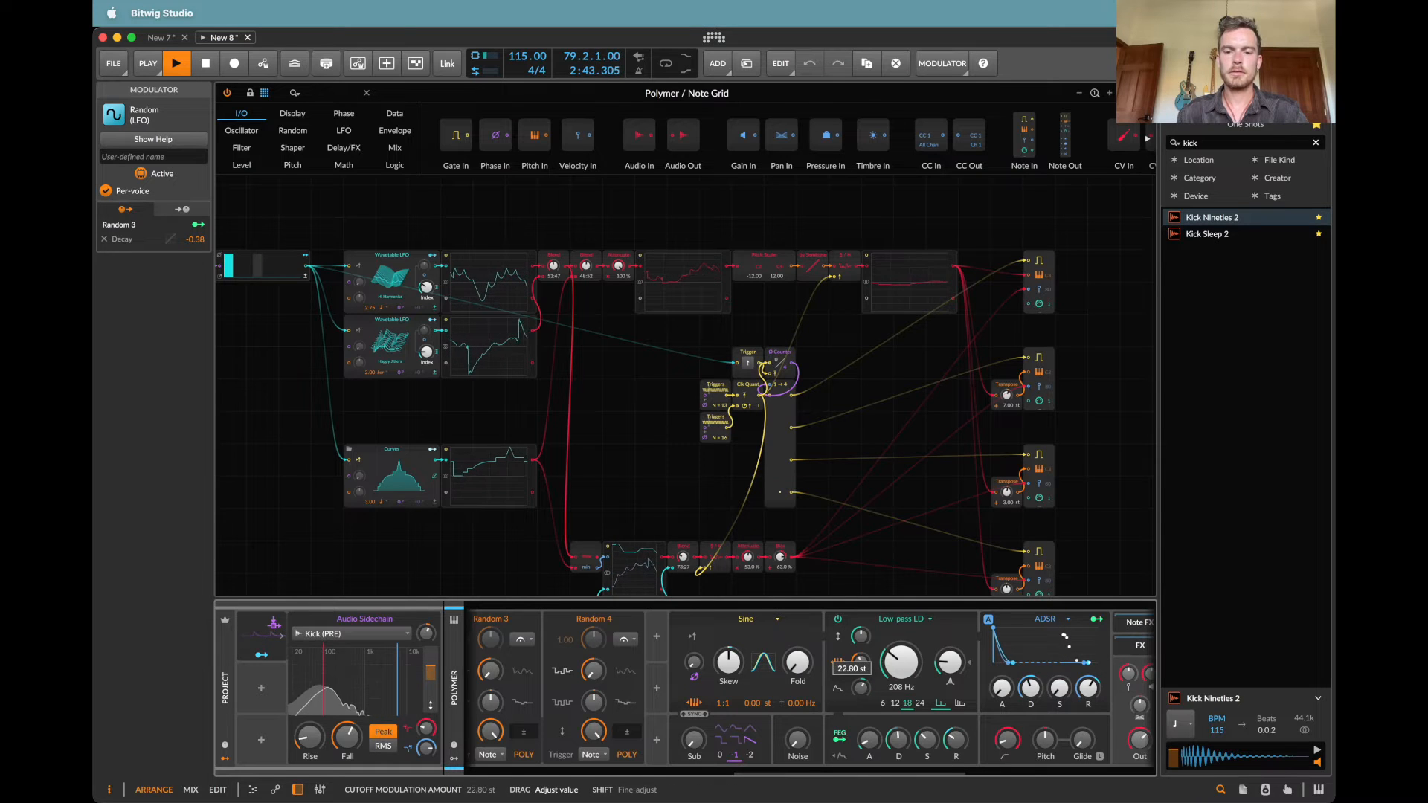
scroll(644, 703, left, 3)
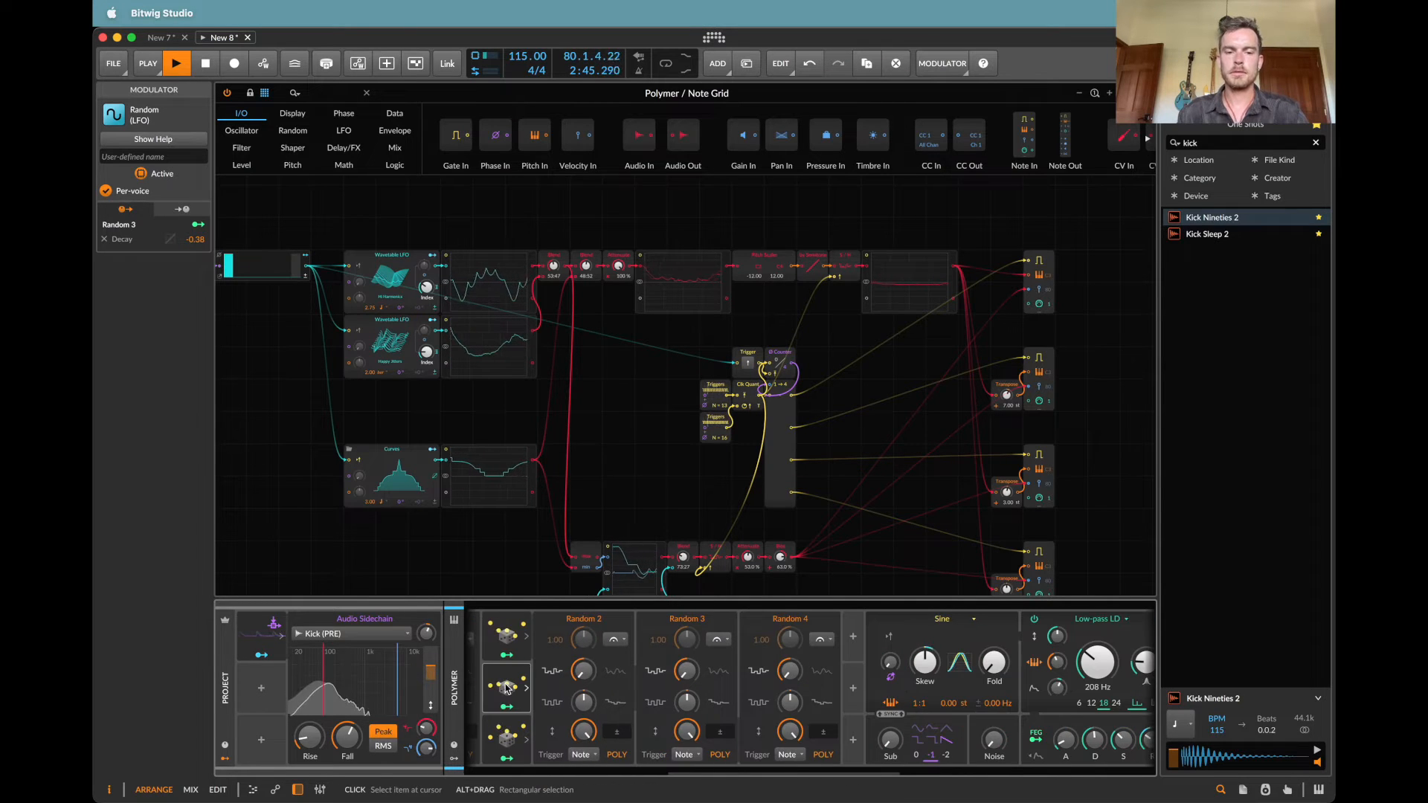
drag(506, 689, 849, 634)
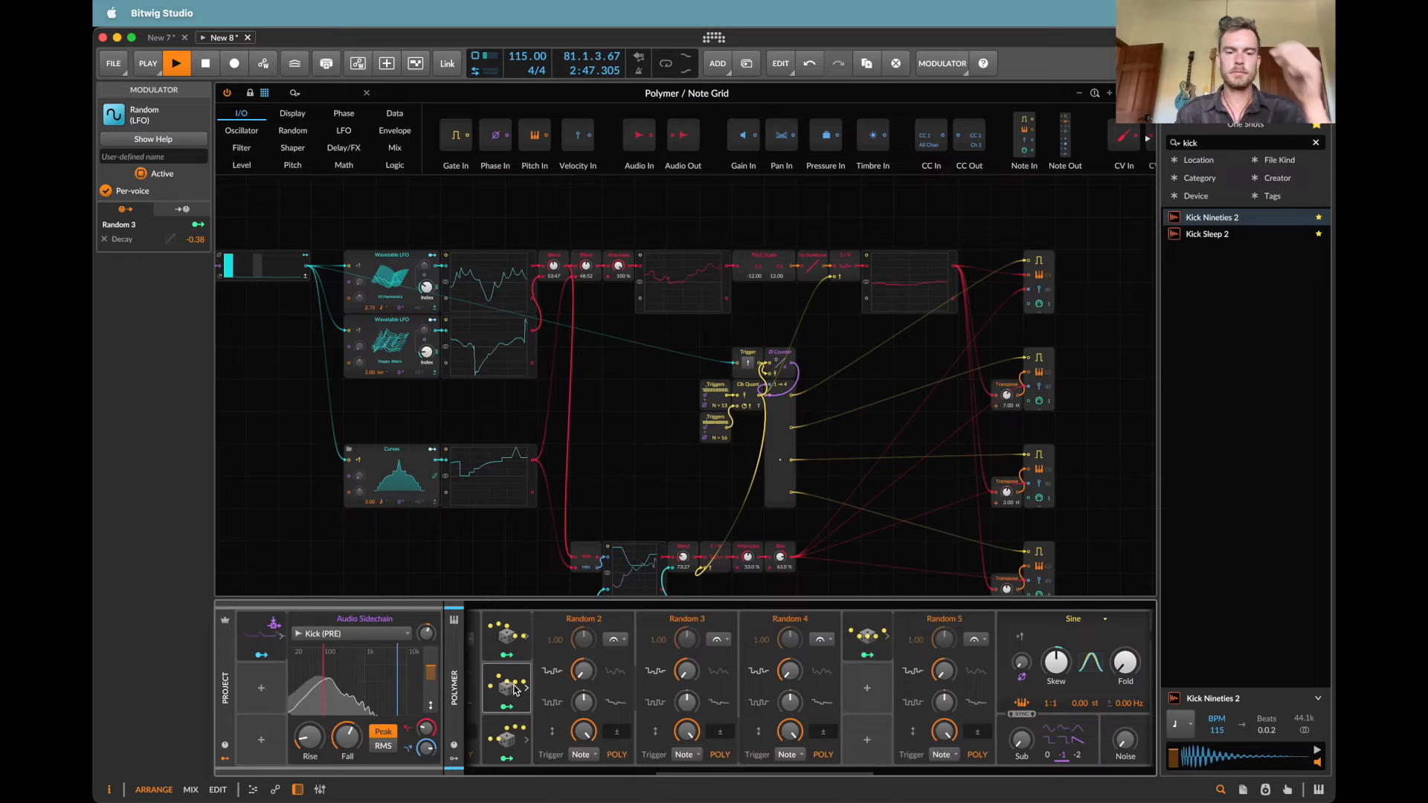
click(526, 736)
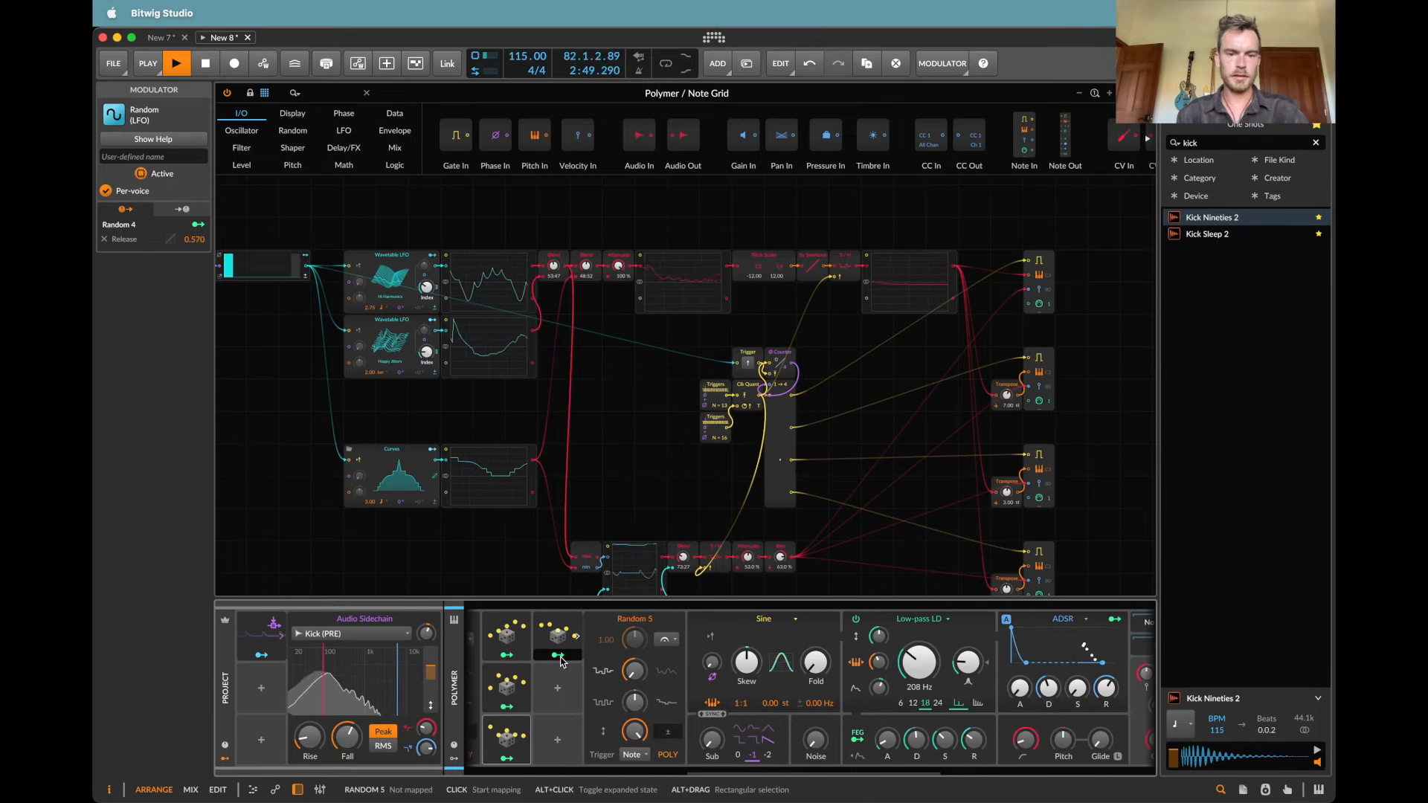
click(558, 655)
drag(919, 662, 919, 645)
Step: Load the Going Low wavetable into the upper Wavetable LFO and set its rate to 1.00 quarter note
scroll(523, 372, left, 3)
scroll(523, 371, up, 1)
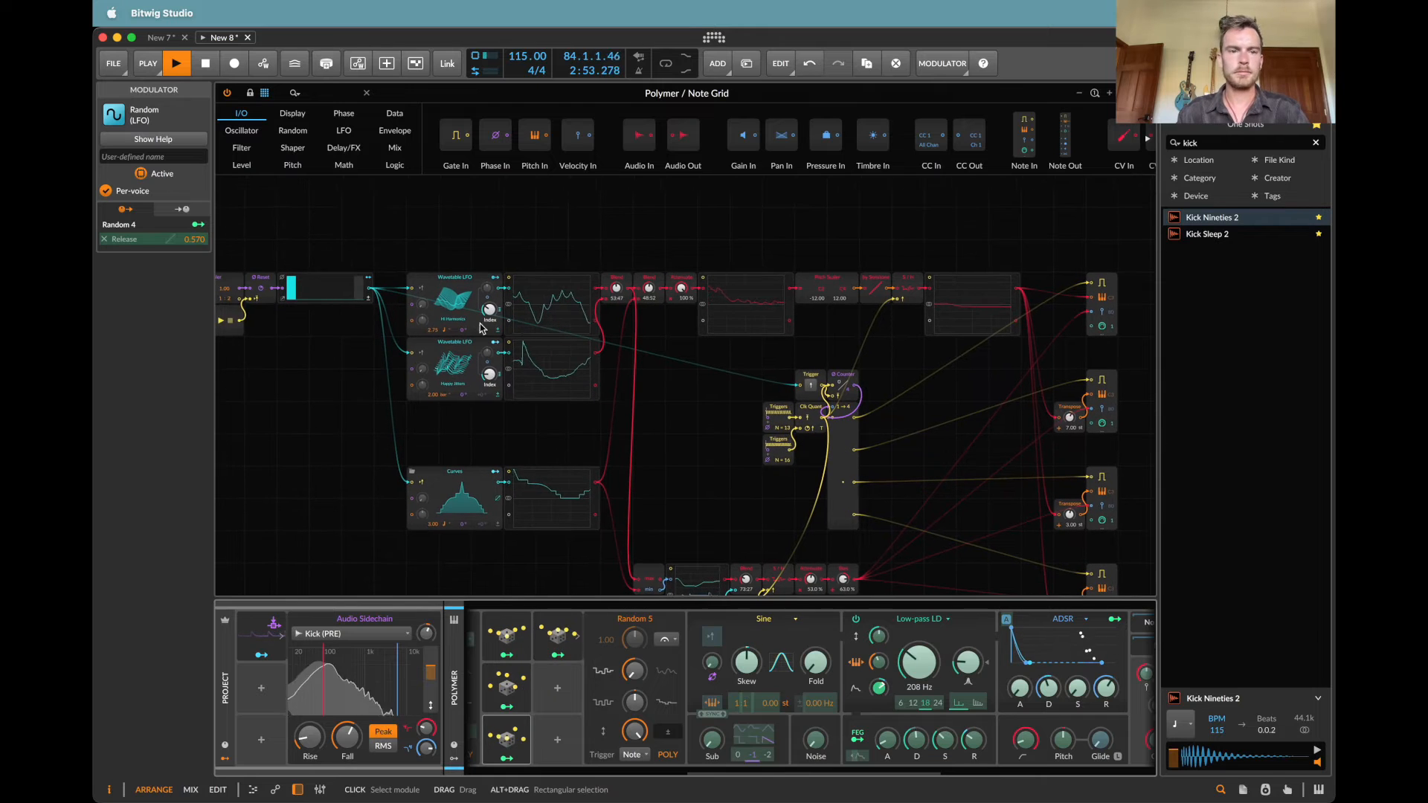
scroll(456, 299, left, 3)
scroll(457, 299, up, 1)
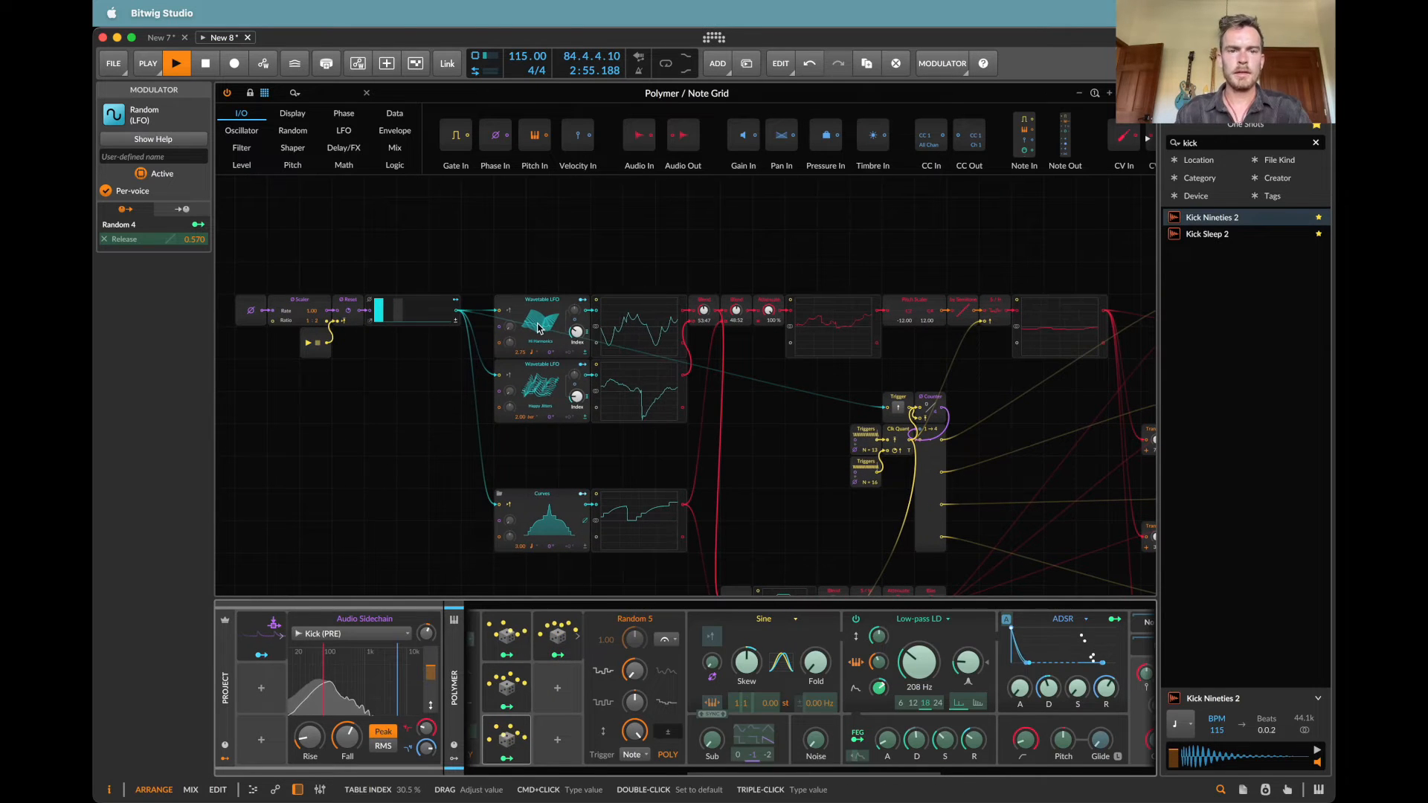
click(899, 480)
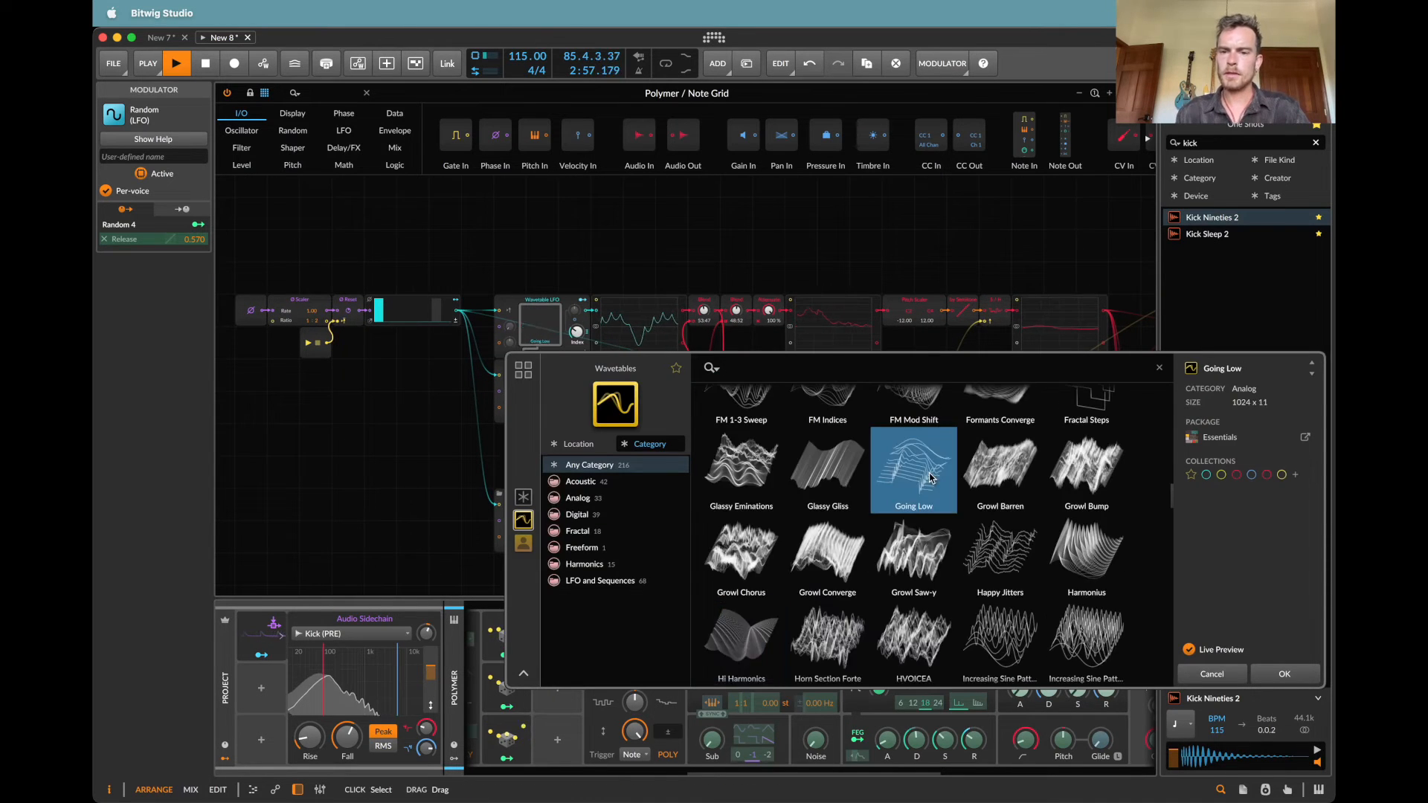
click(499, 362)
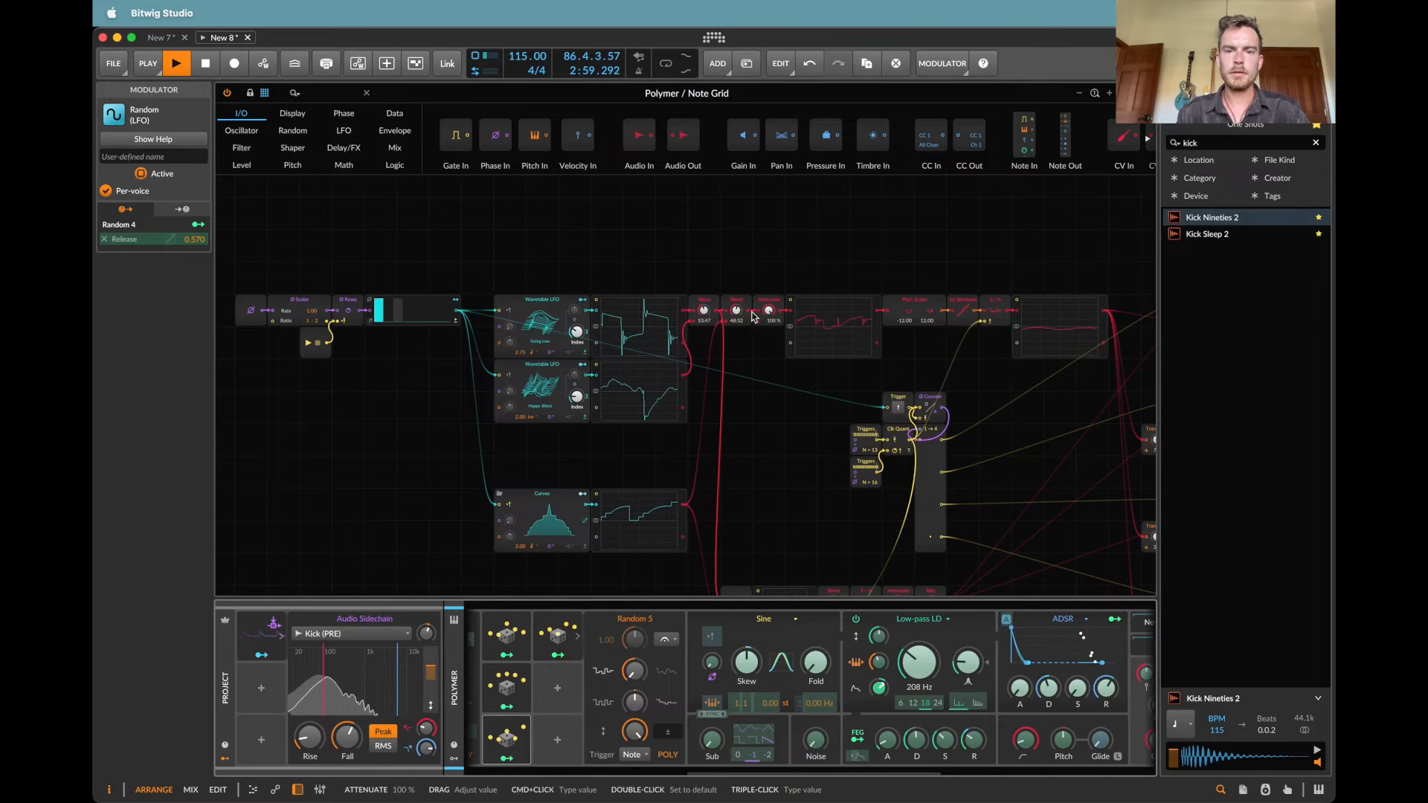
double_click(523, 359)
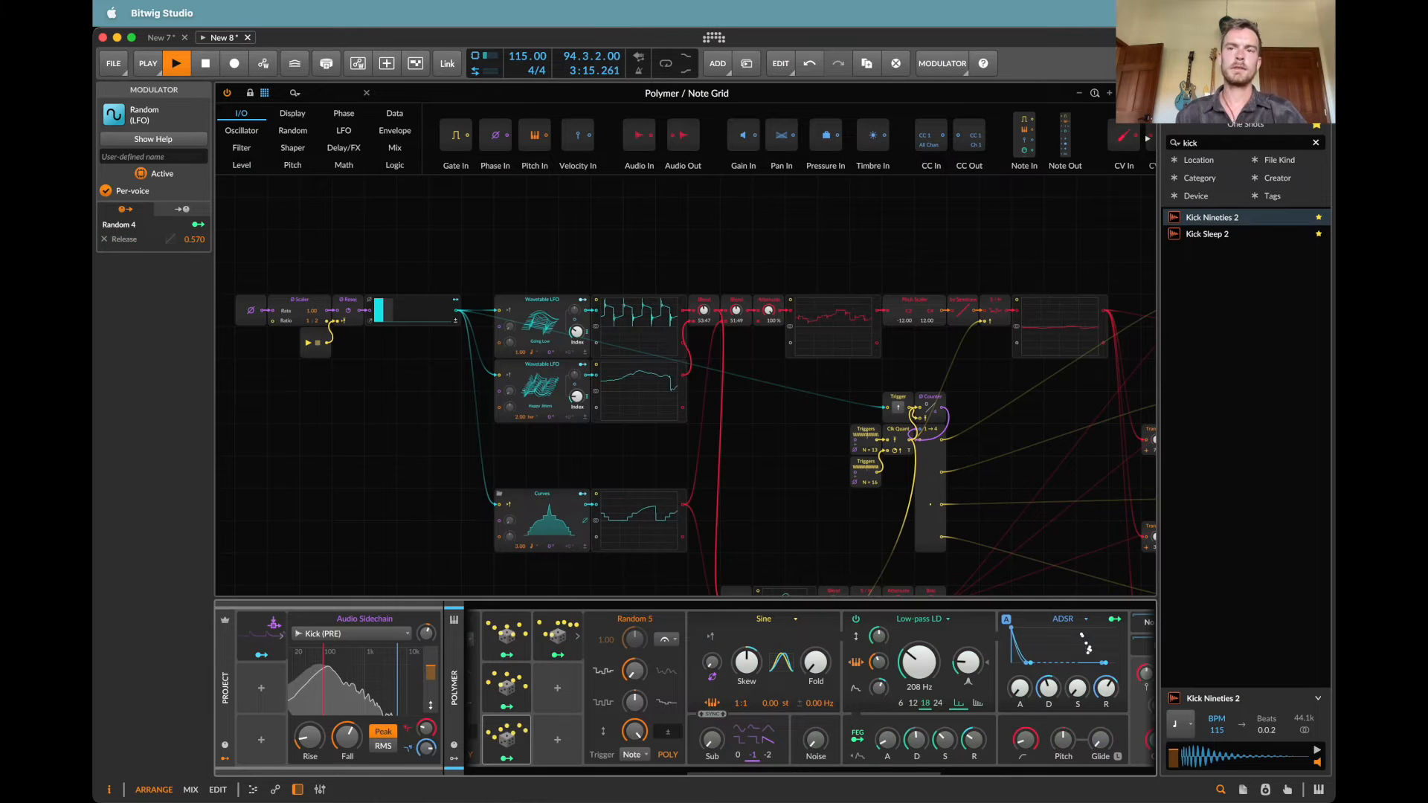
Step: Duplicate the Polymer track, stop playback and delete the Inst 3 track
click(379, 184)
click(250, 156)
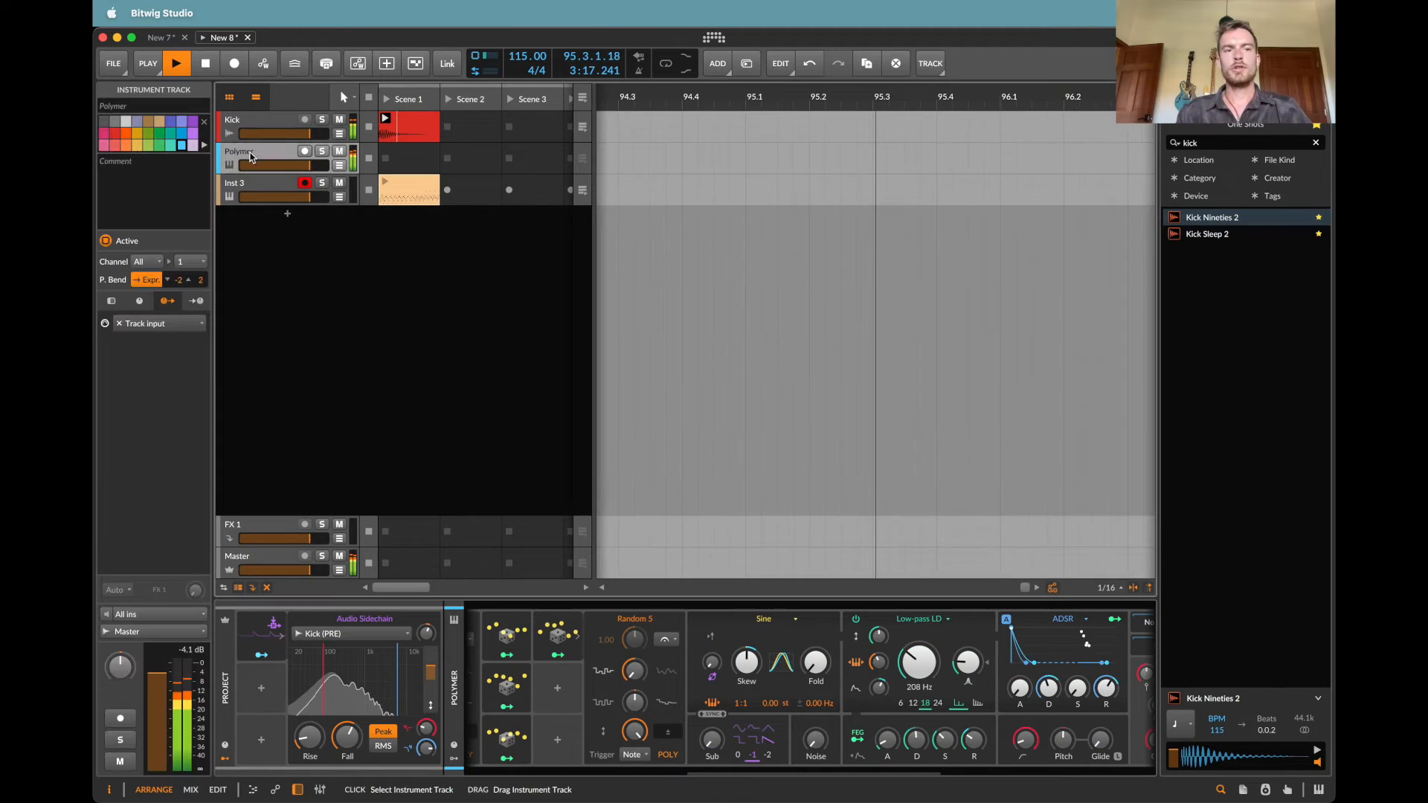
key(super+d)
click(255, 213)
key(space)
key(Delete)
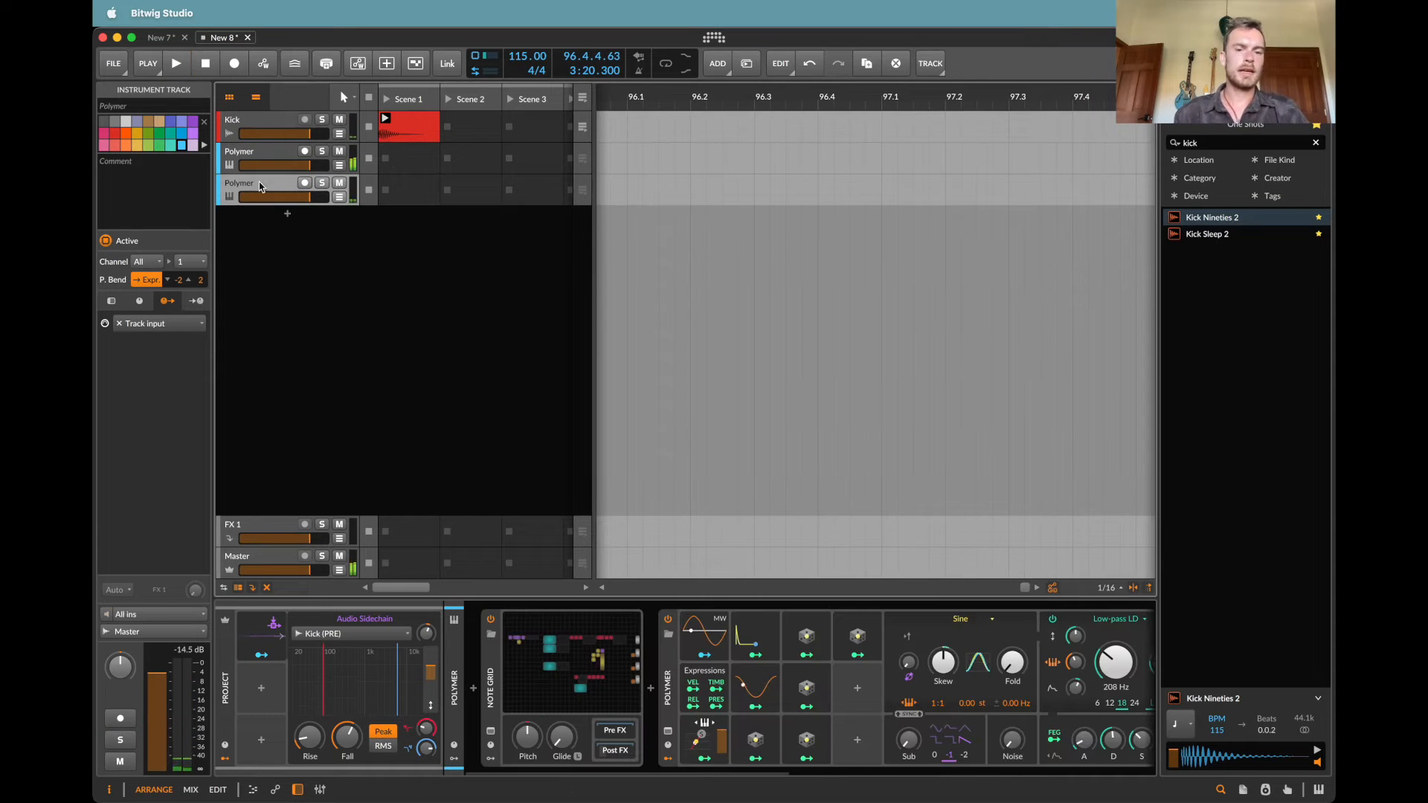
Step: Delete the Polymer and Reverb devices from the duplicated track, keeping only its Note Grid
scroll(698, 613, right, 5)
scroll(697, 613, left, 5)
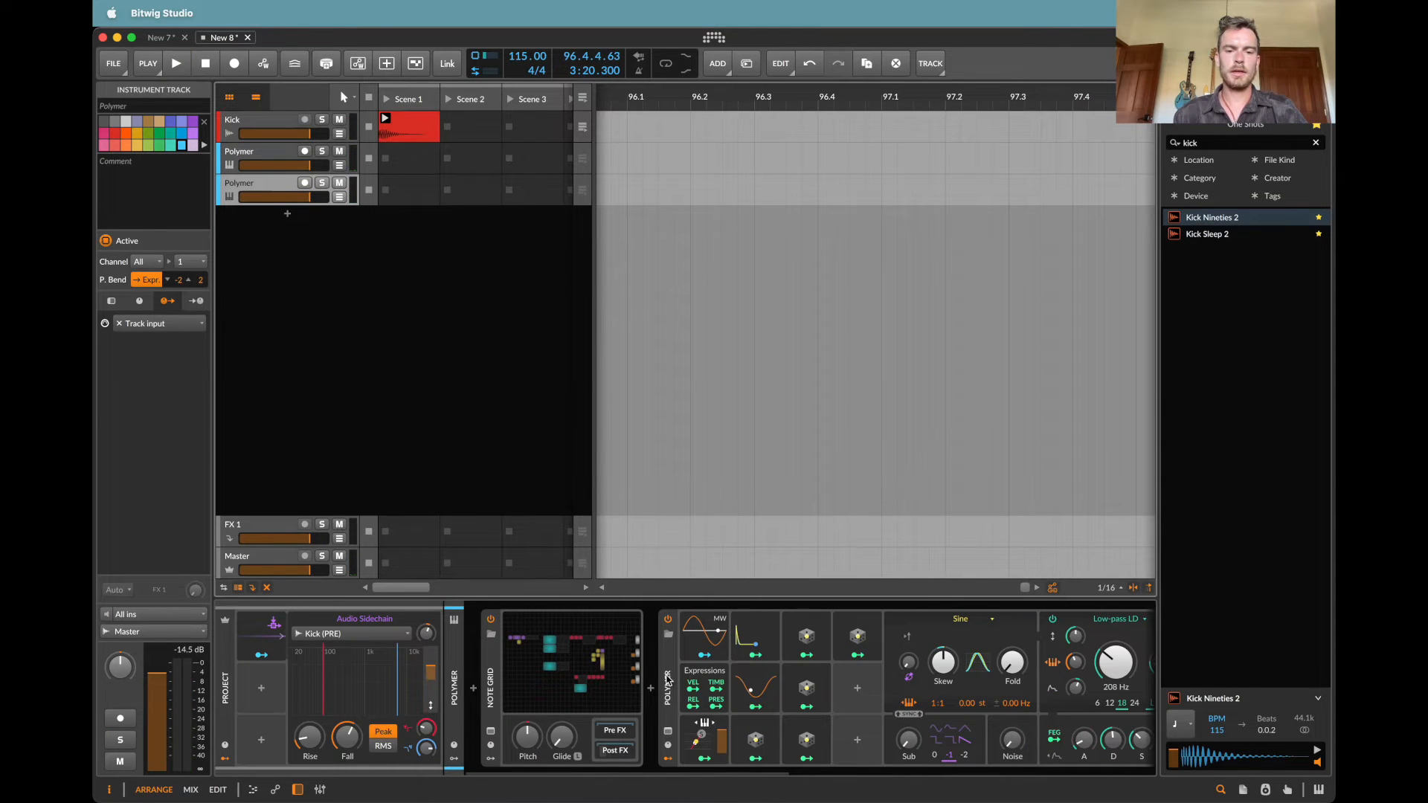
click(668, 680)
key(Delete)
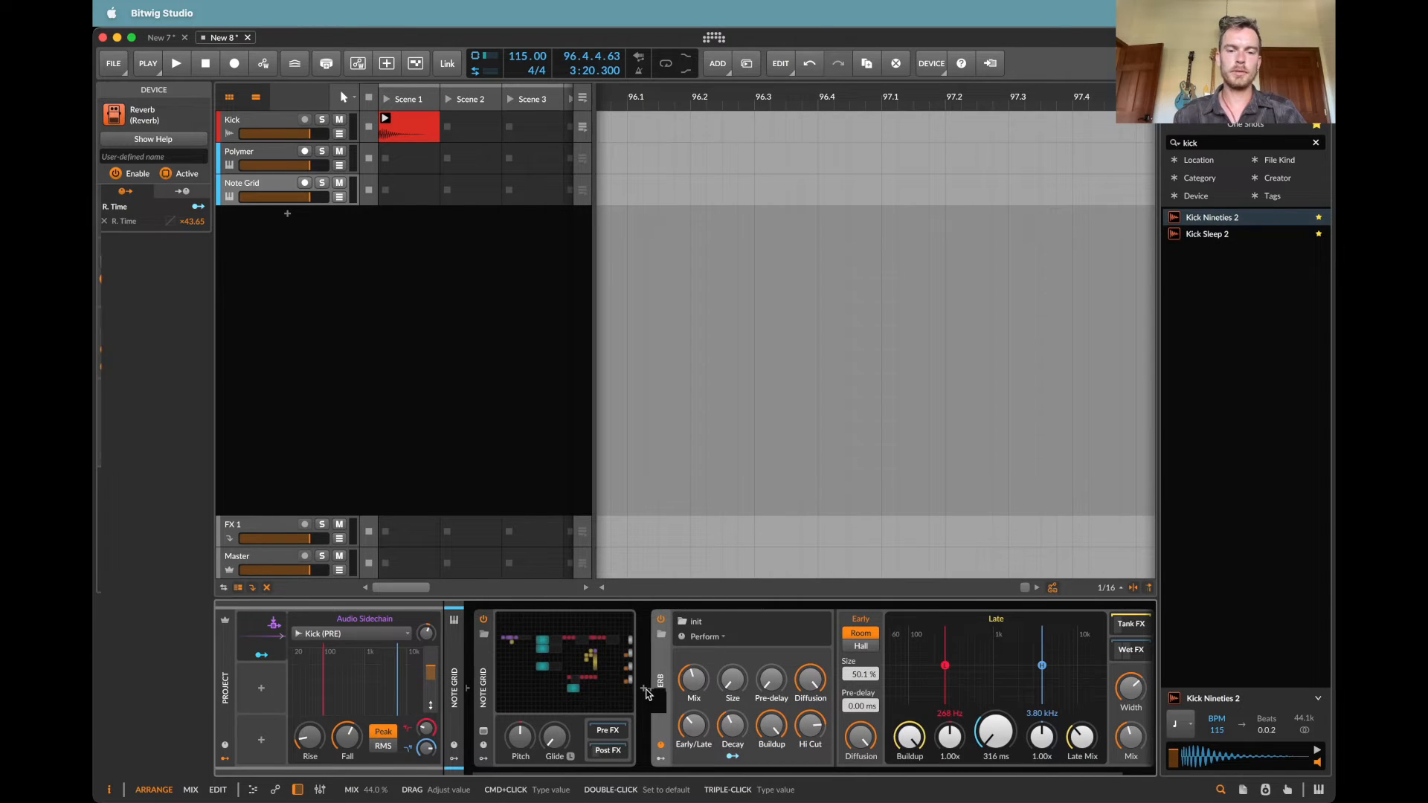
key(Delete)
click(650, 692)
key(Escape)
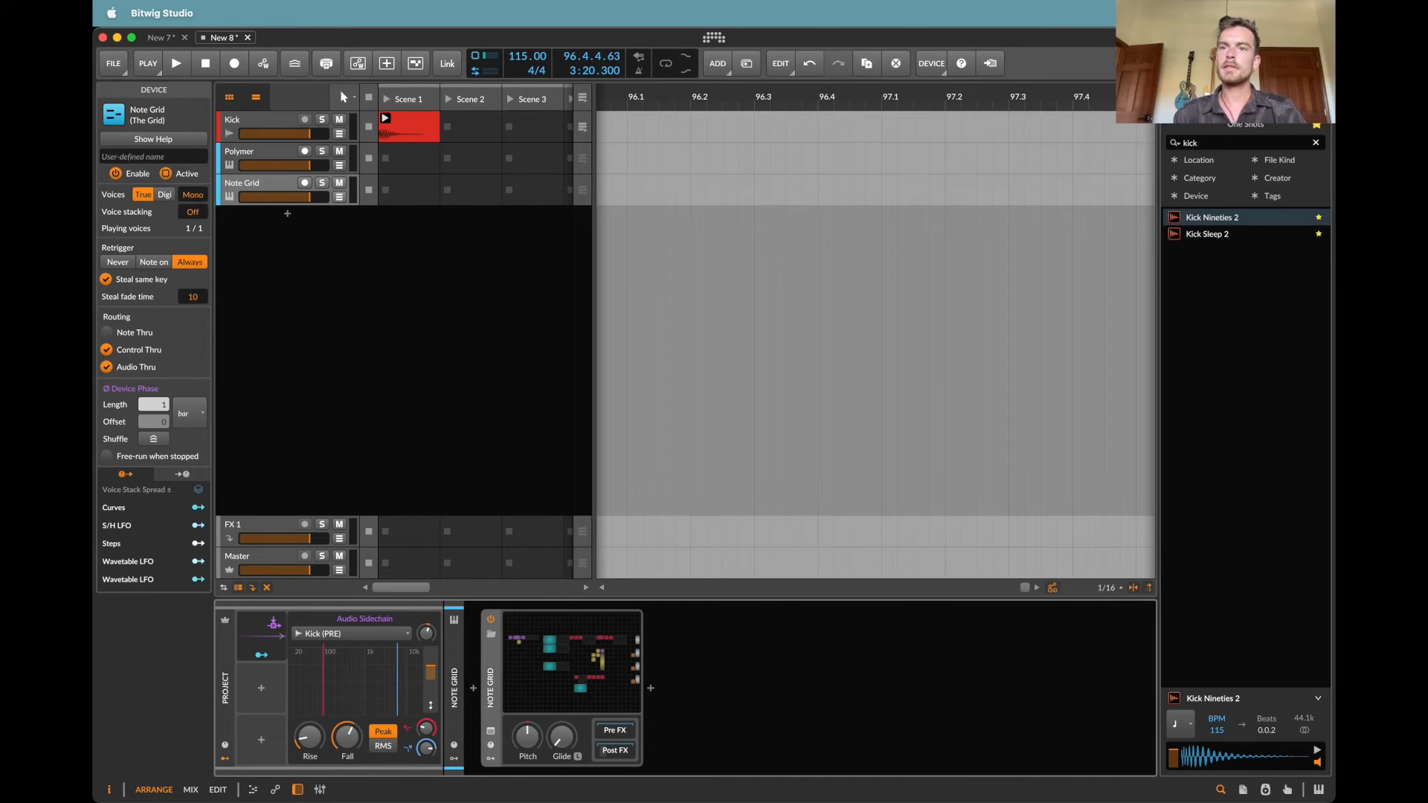
Step: Search all content for "mood", filter by the preset's creator, and load the Beautiful Mood preset after the Note Grid
click(1246, 123)
click(1178, 100)
click(1219, 142)
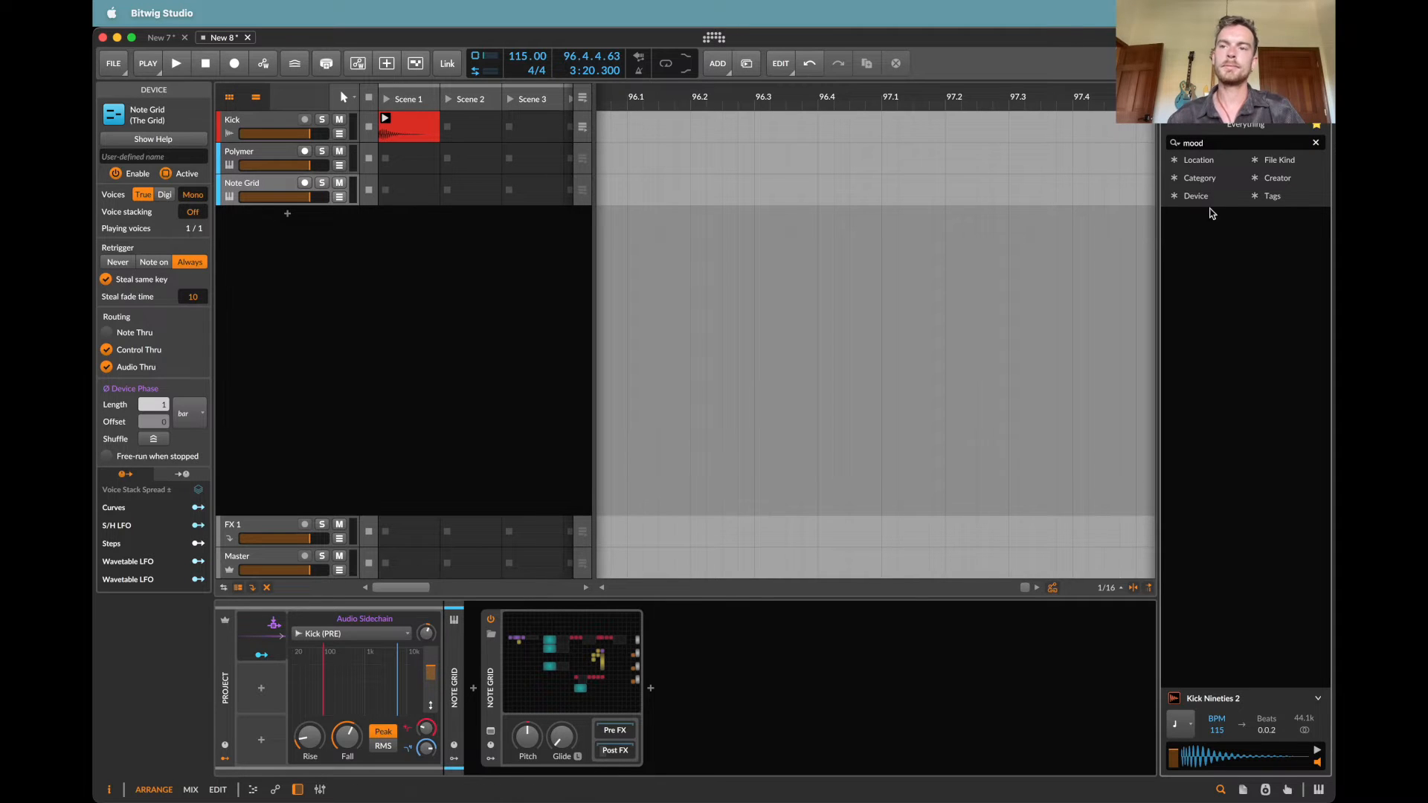
click(1289, 182)
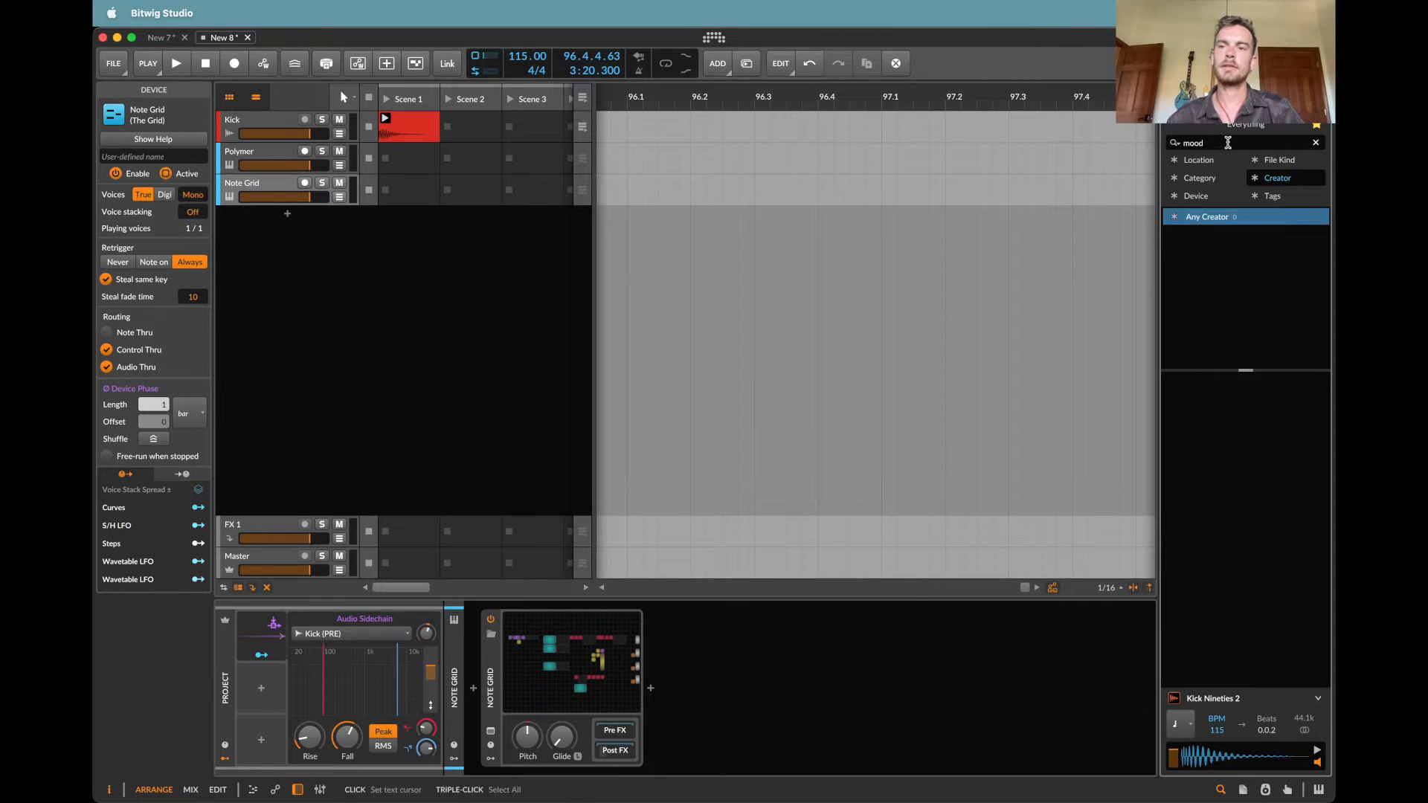
click(1227, 142)
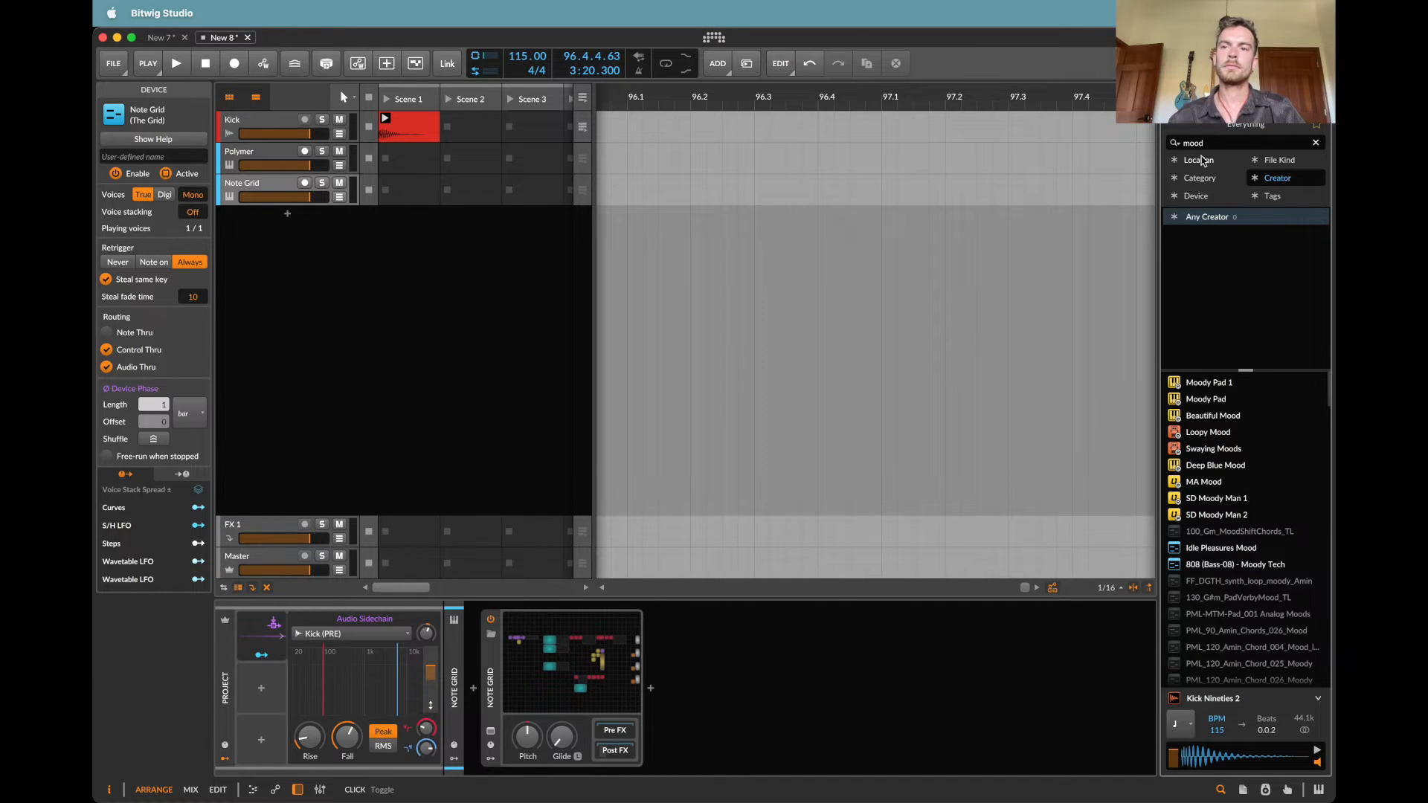
click(1219, 332)
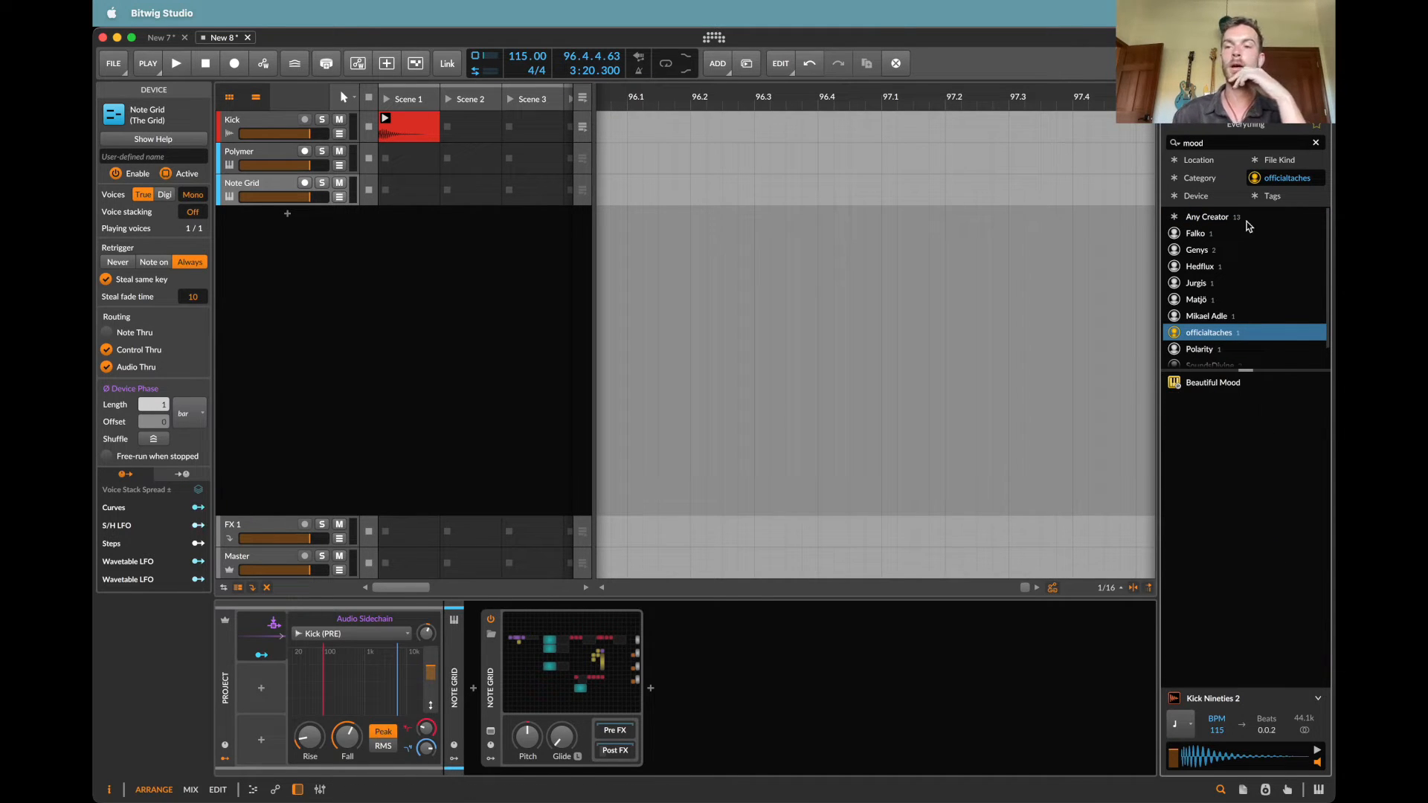
click(1220, 382)
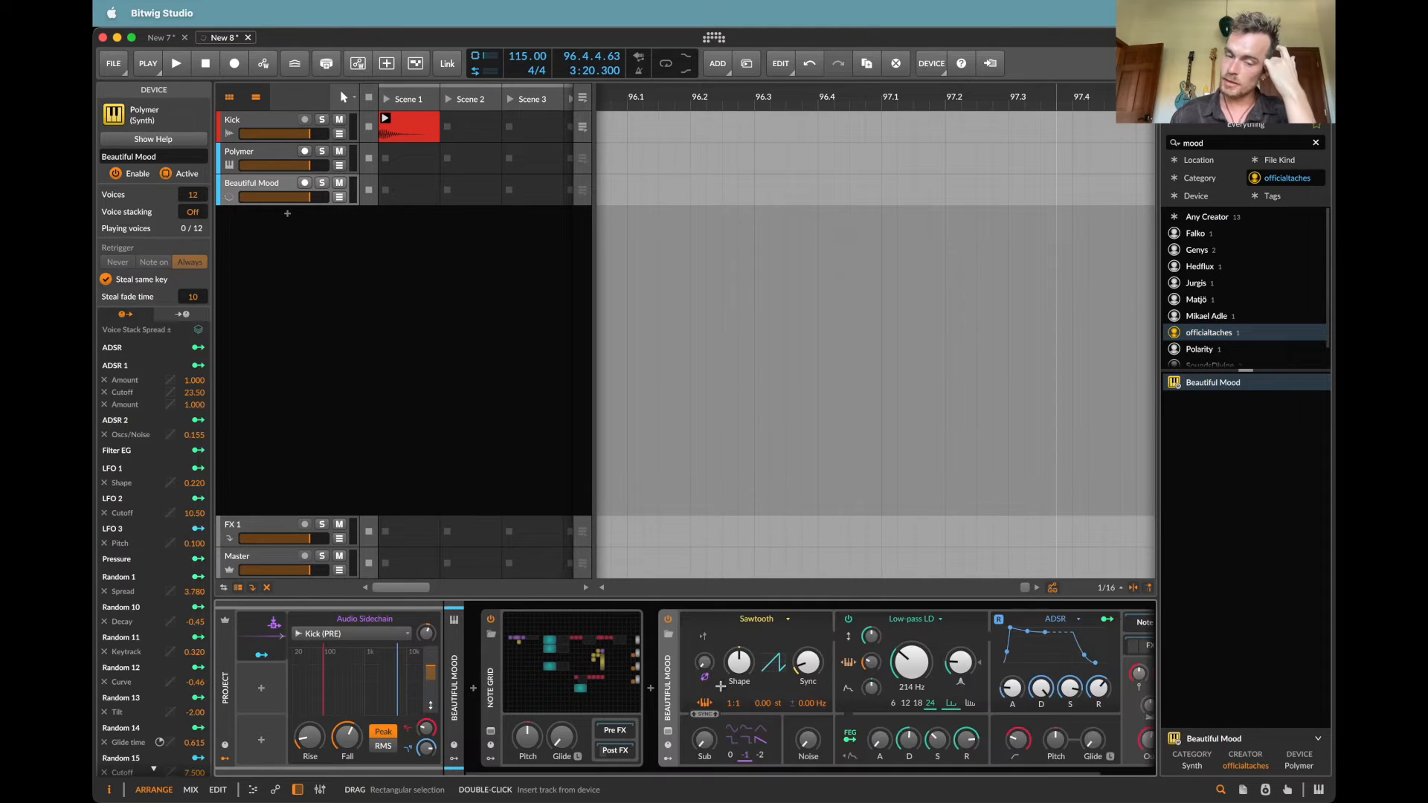
Step: Solo the Beautiful Mood track and start playback
click(320, 188)
click(320, 188)
key(space)
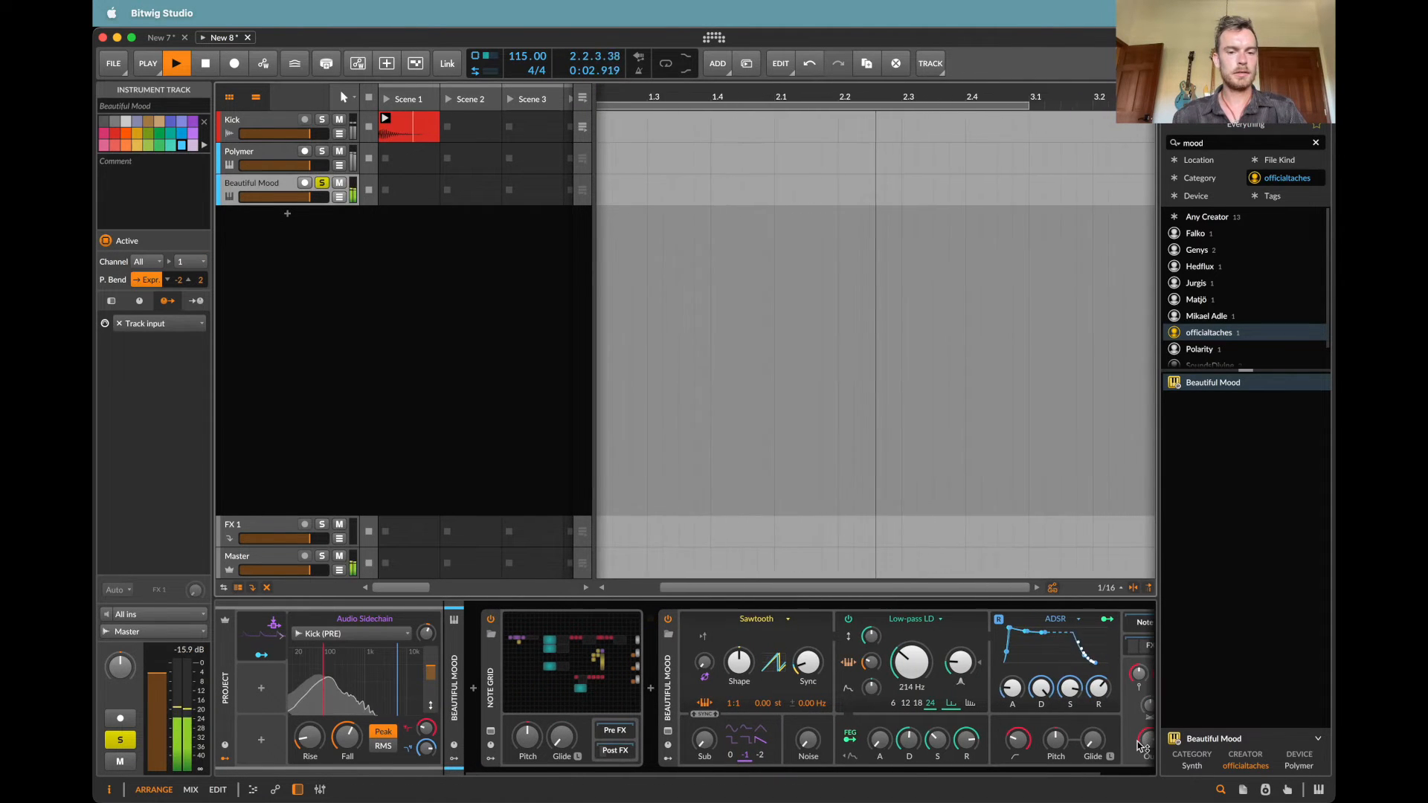
Step: Stop playback, open the Beautiful Mood track's Note Grid and set its two Triggers modules to 5 and 8
click(637, 661)
key(space)
scroll(804, 454, right, 4)
scroll(804, 454, up, 2)
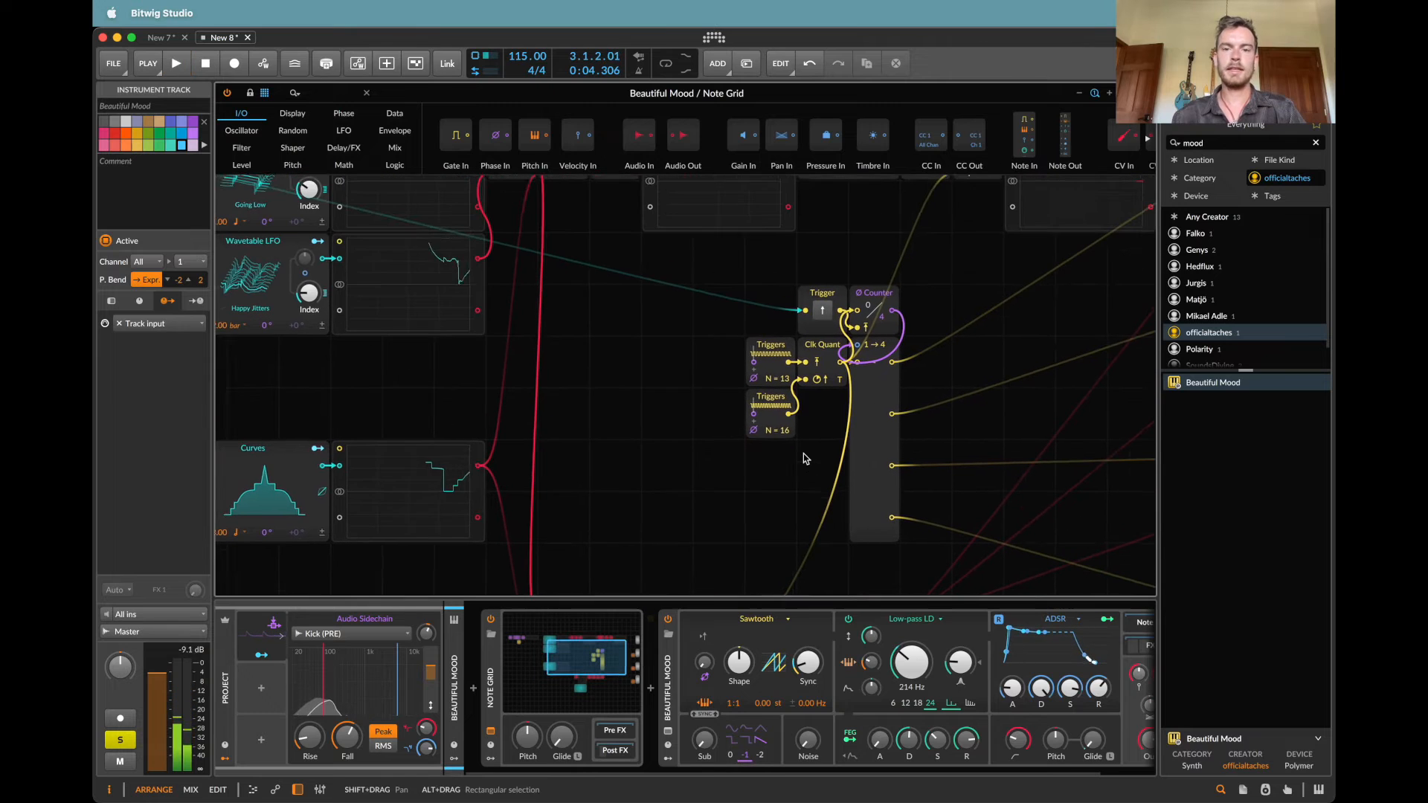
super+click(784, 434)
text(8)
key(Return)
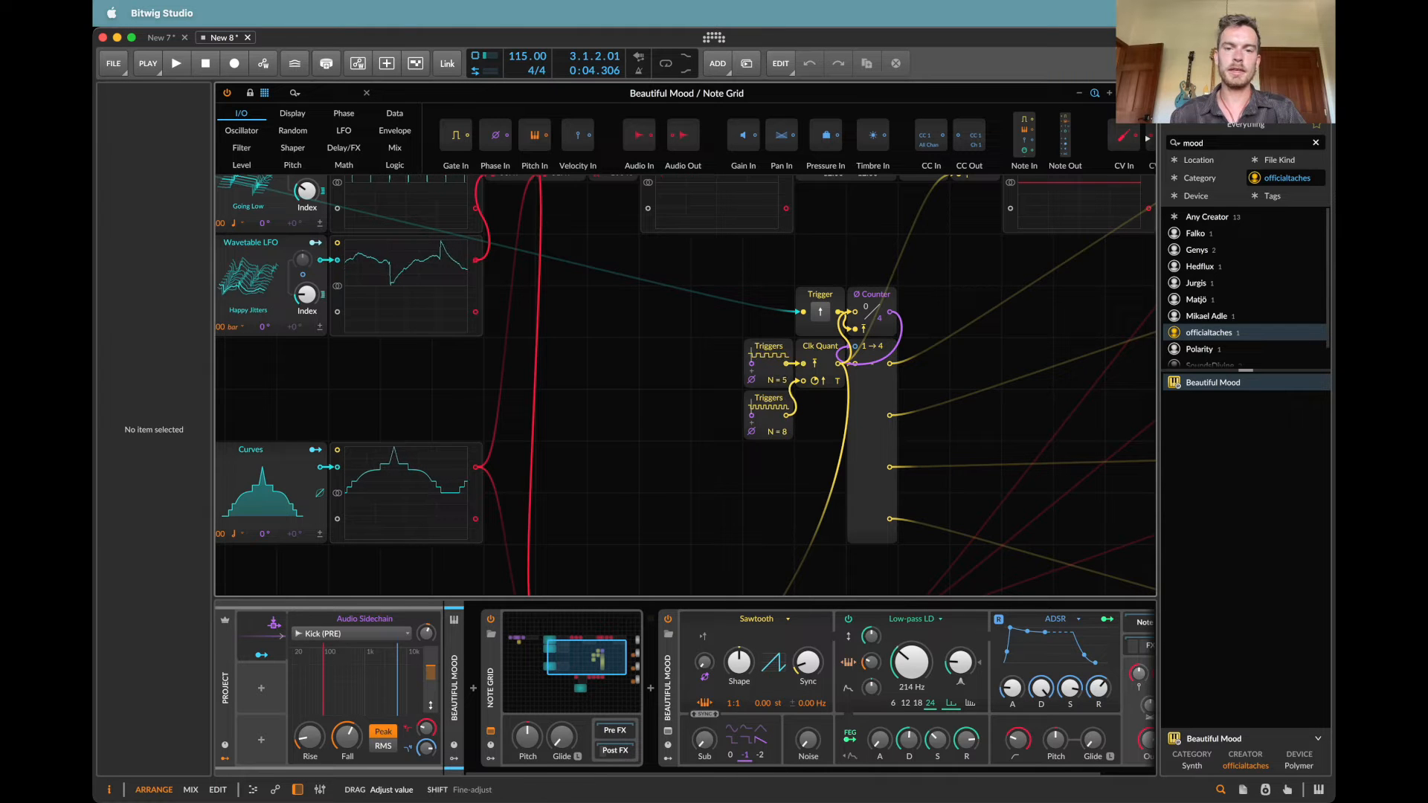
Step: Play the soloed patch and examine how the Note Grid's pitch and trigger chains drive the note outputs
scroll(783, 385, right, 5)
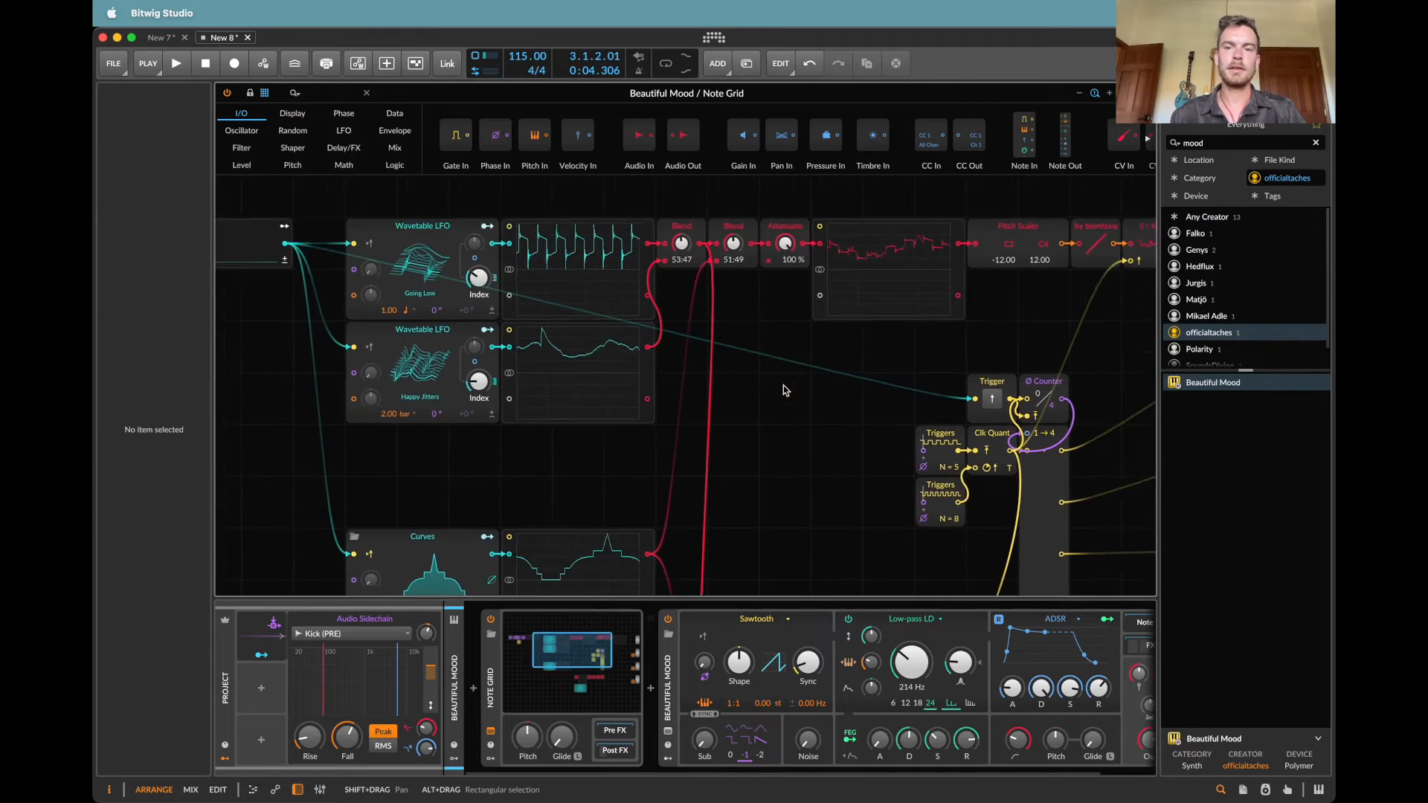
scroll(725, 467, up, 4)
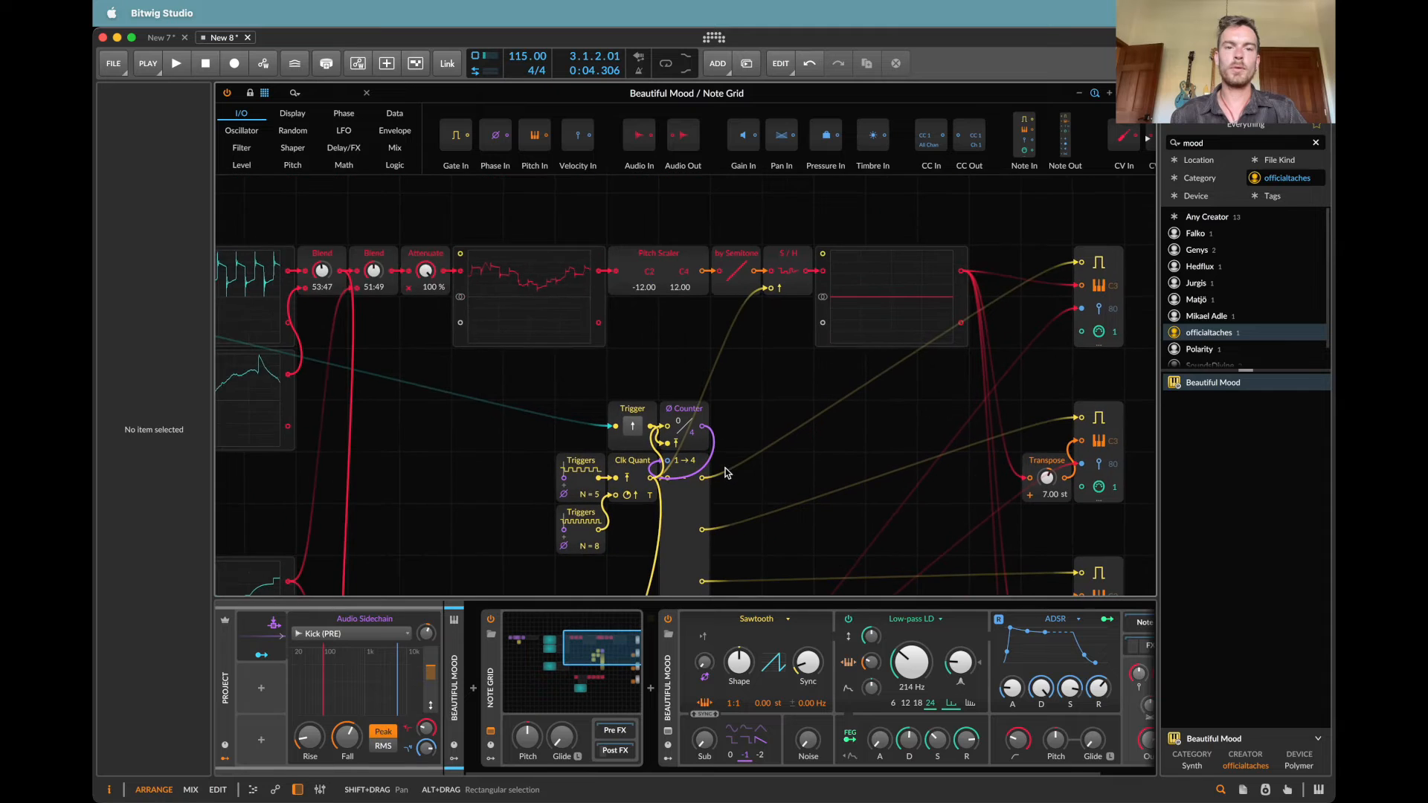
scroll(725, 467, right, 5)
key(space)
scroll(726, 467, left, 5)
scroll(725, 467, up, 2)
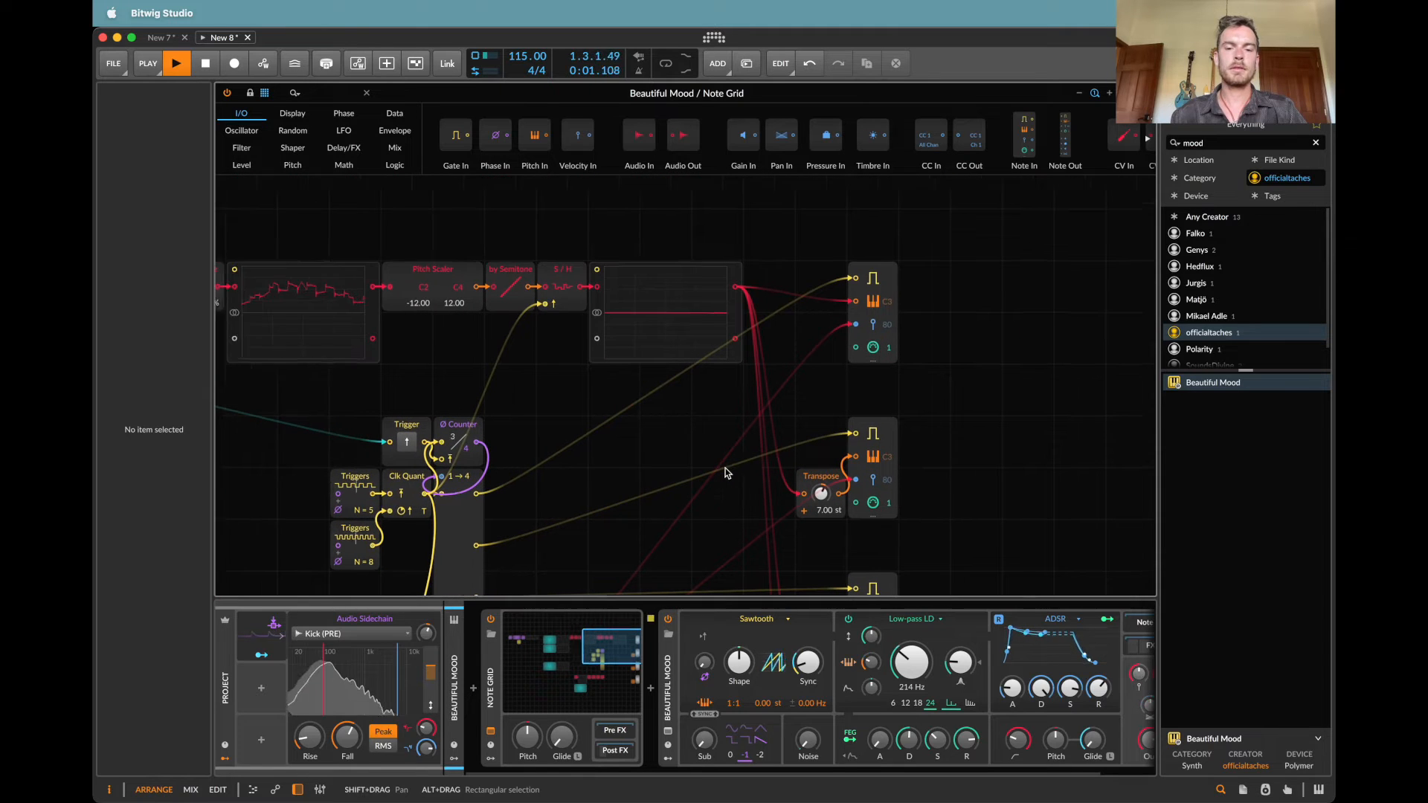
scroll(726, 469, left, 5)
scroll(726, 468, down, 2)
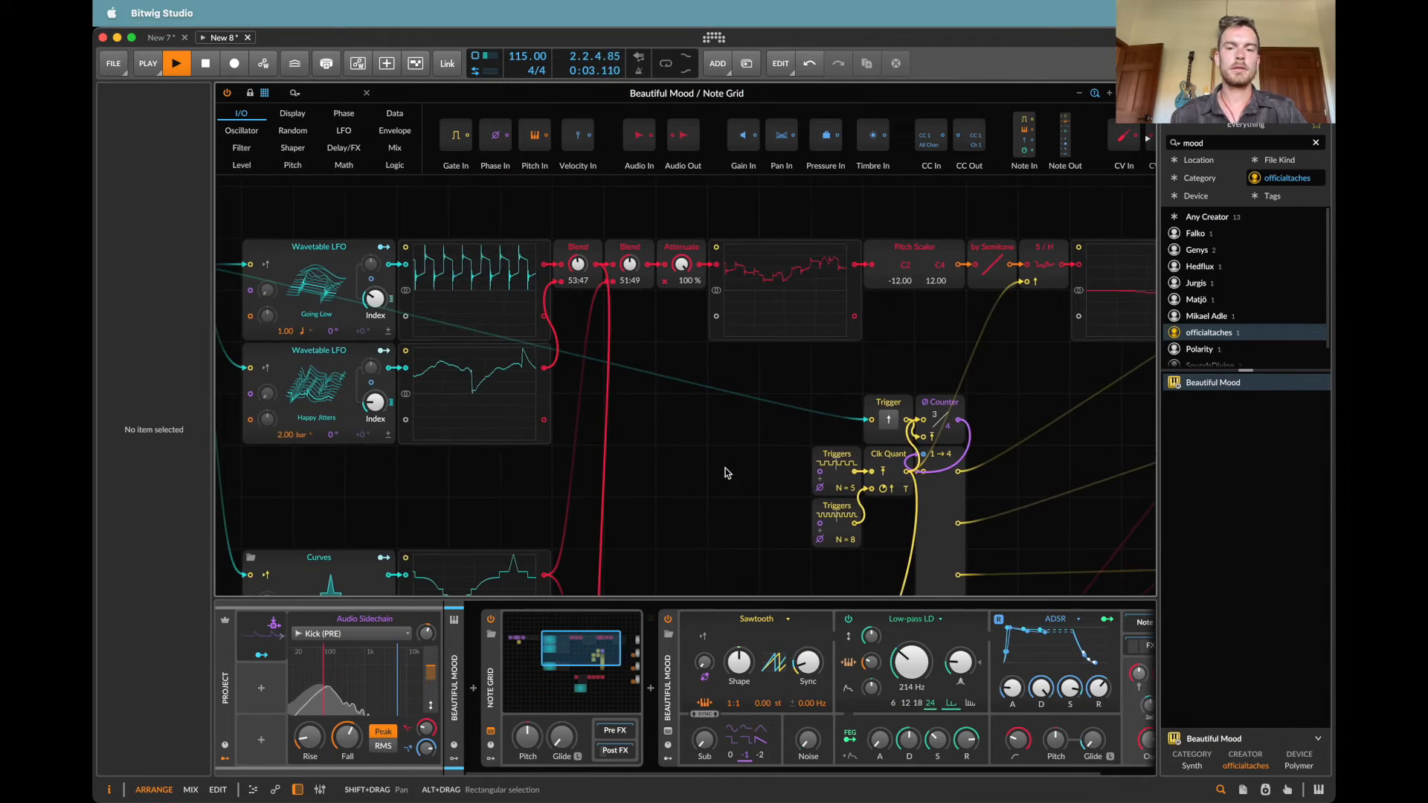
Step: Raise the Beautiful Mood synth's low-pass cutoff to 285 Hz and adjust the modulation on its Glide time
scroll(1062, 721, right, 2)
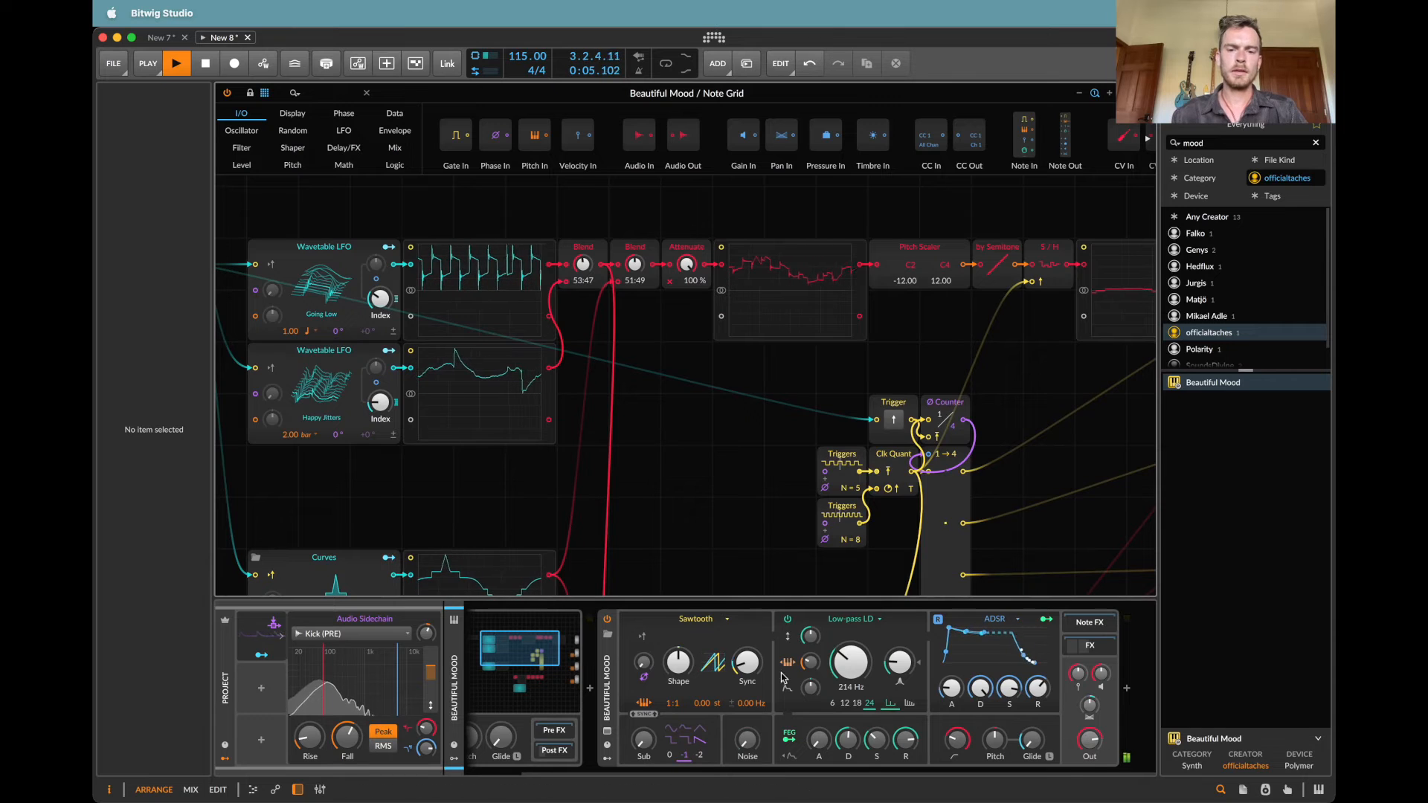
drag(811, 688, 810, 687)
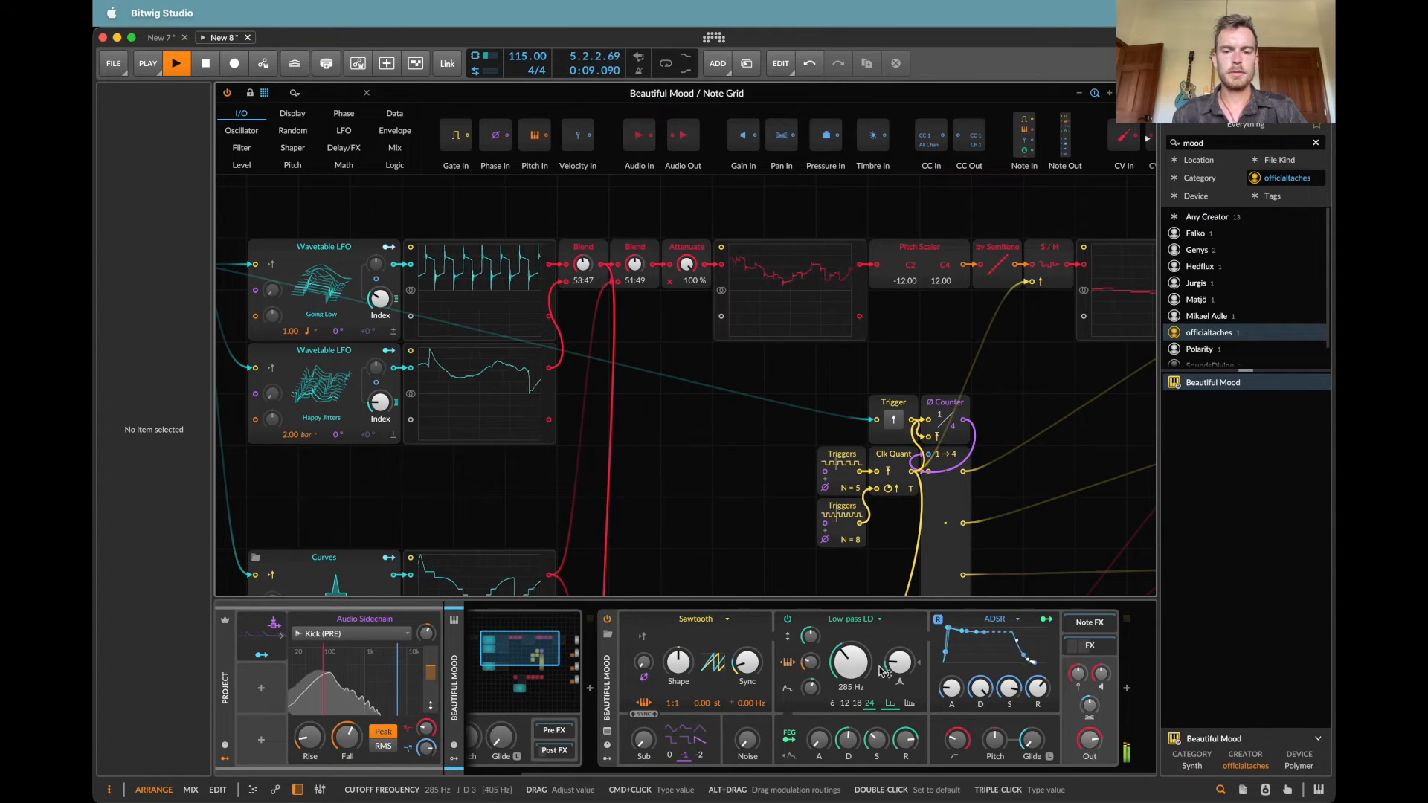
right_click(1039, 741)
click(1083, 794)
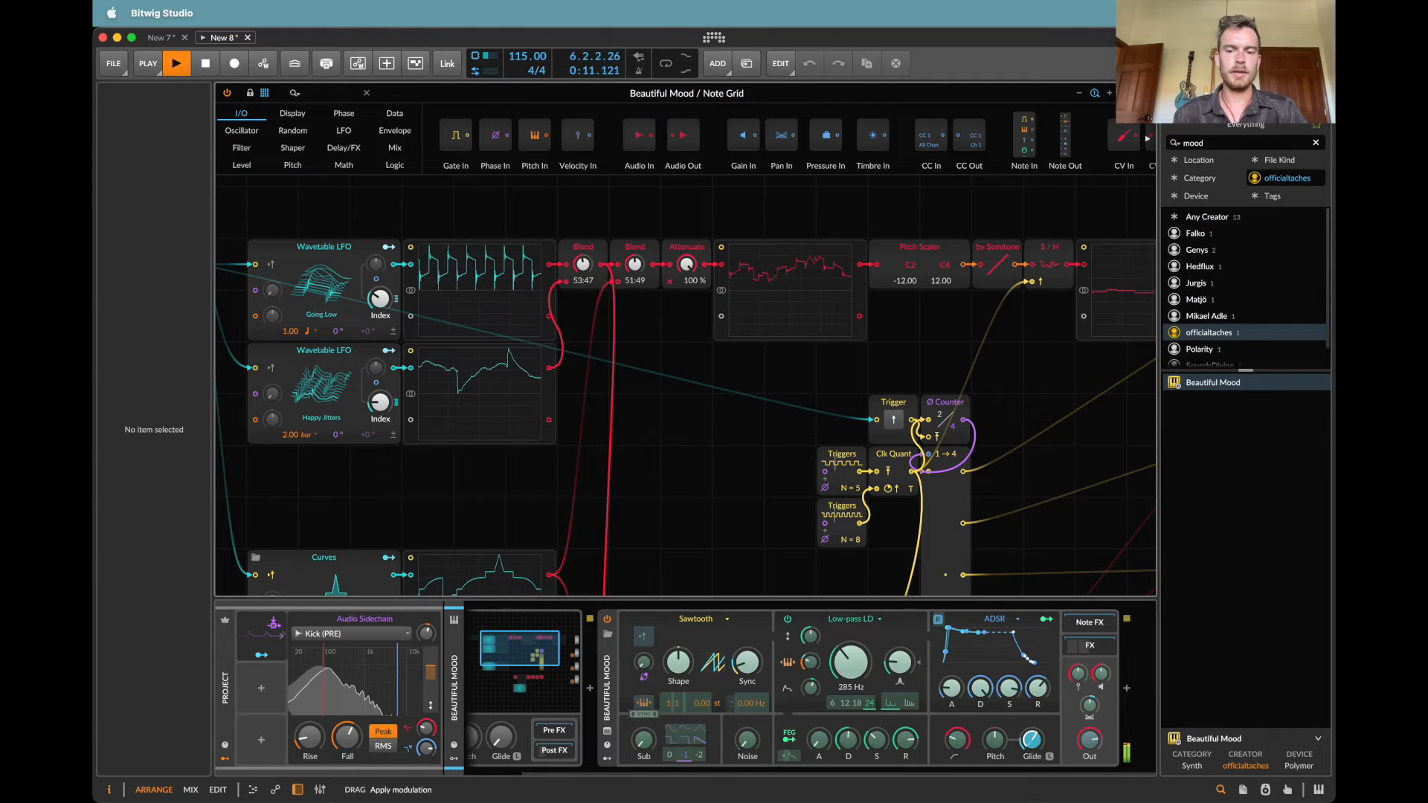
key(space)
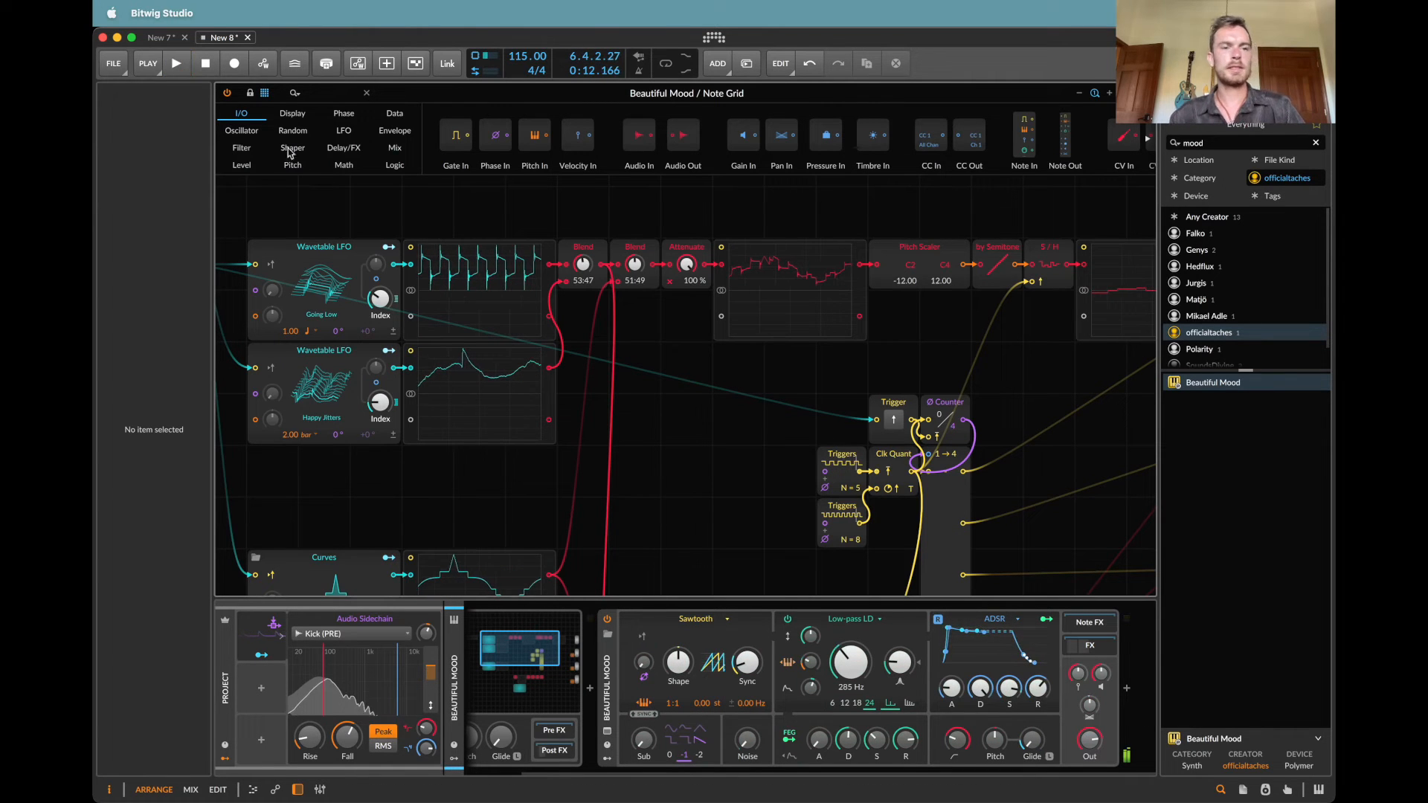
key(Escape)
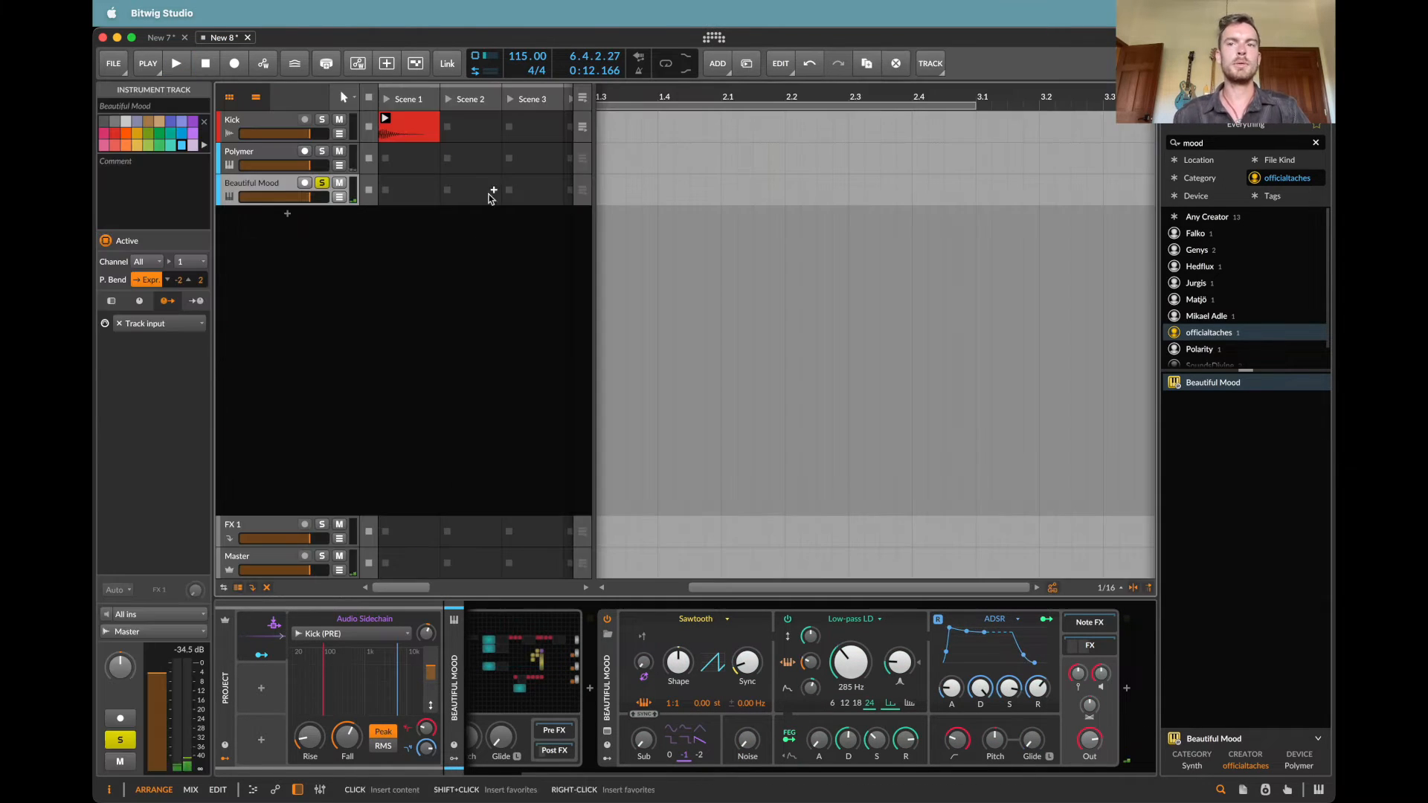
Step: Unsolo the Beautiful Mood track, play the full mix and set its synth's output level to -4.7 dB
click(322, 183)
key(space)
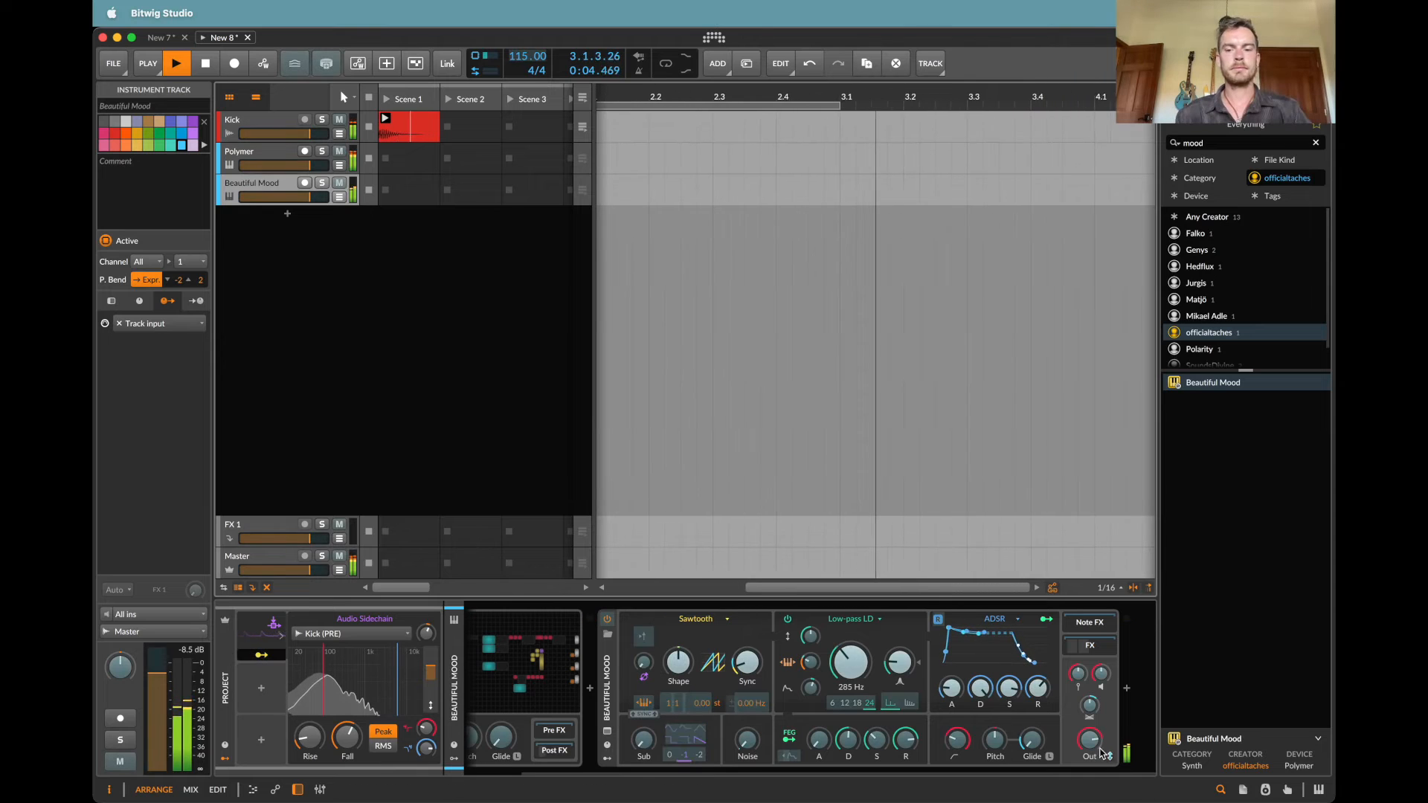
key(Escape)
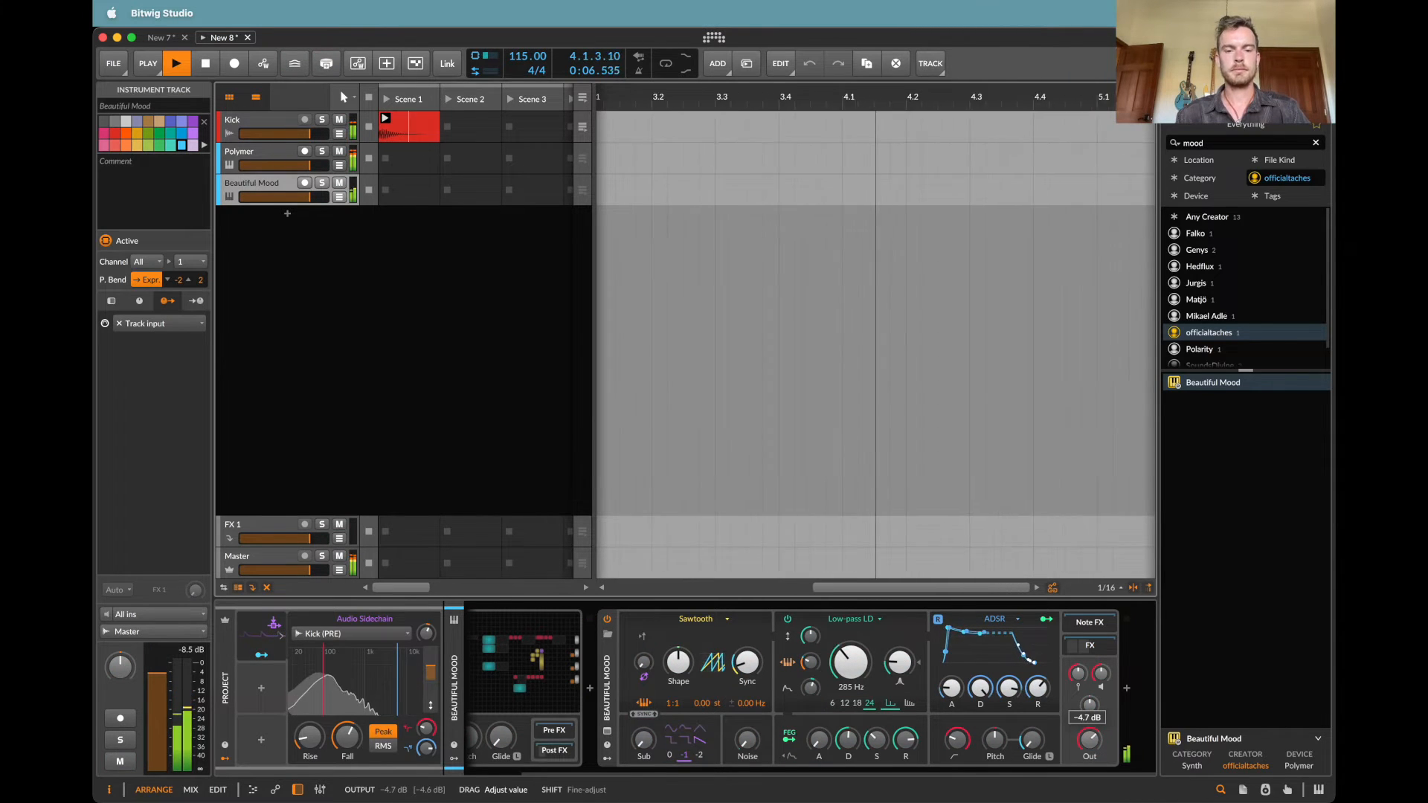
Step: Open the Beautiful Mood track's Note Grid and set the Going Low Wavetable LFO's table index to 72%
click(526, 634)
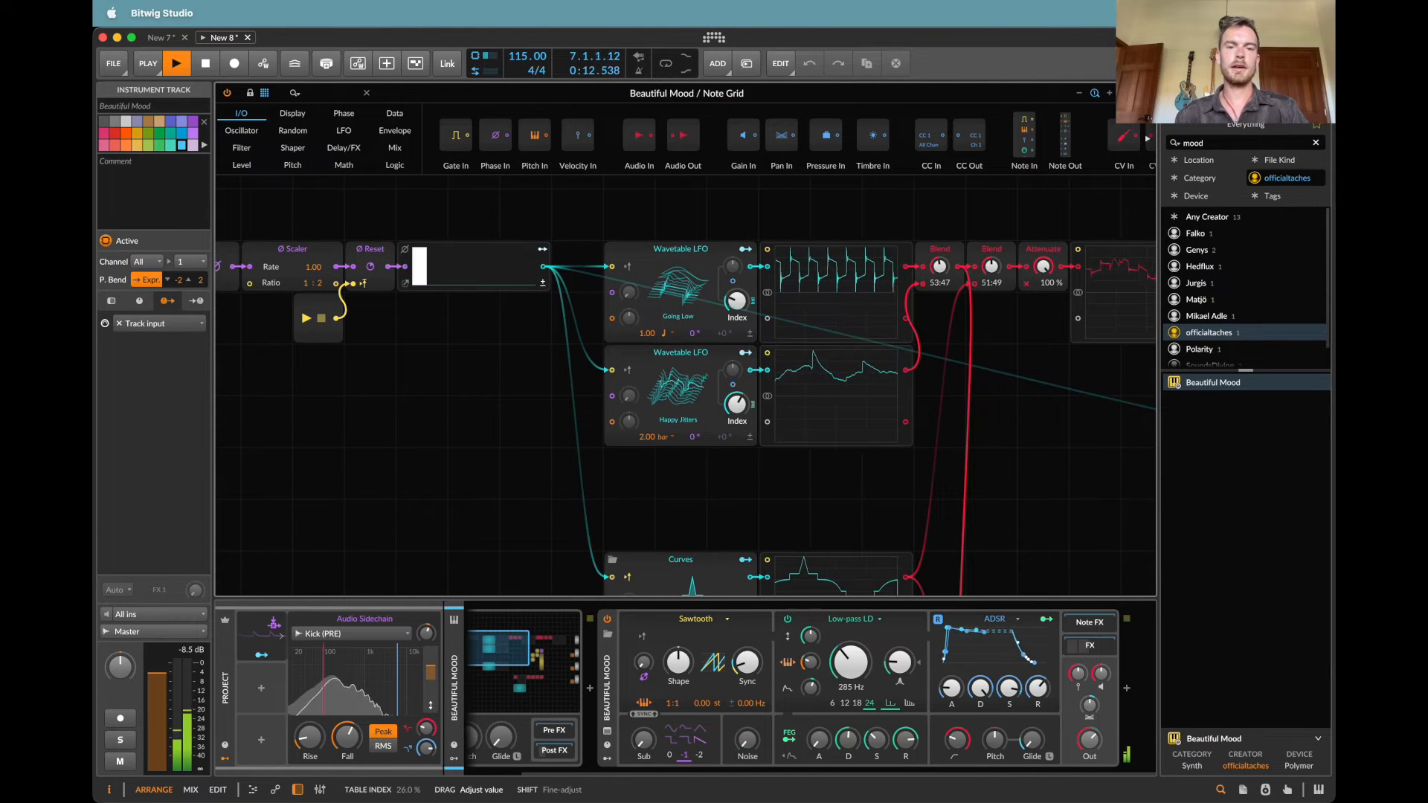
drag(740, 300, 740, 253)
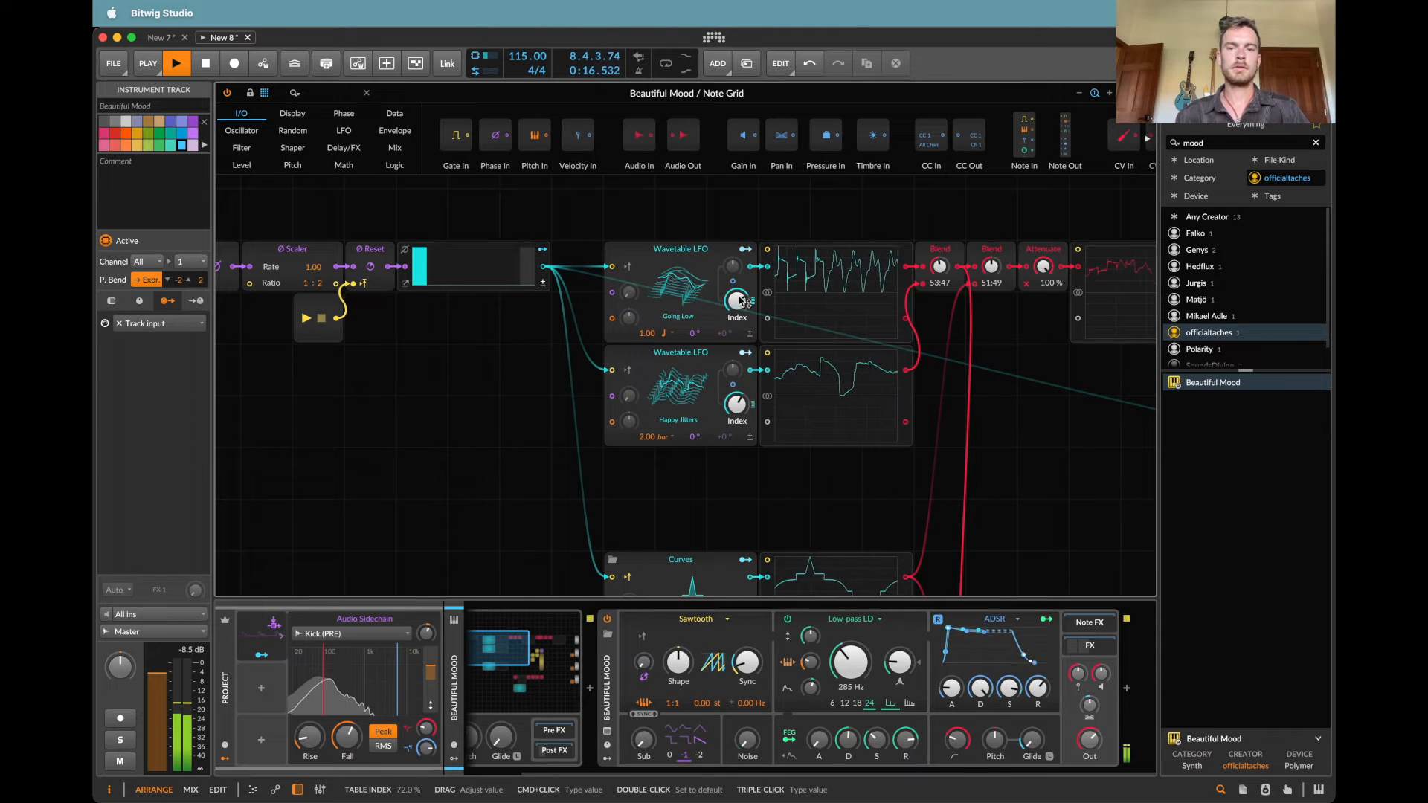
scroll(740, 299, down, 5)
scroll(740, 300, right, 2)
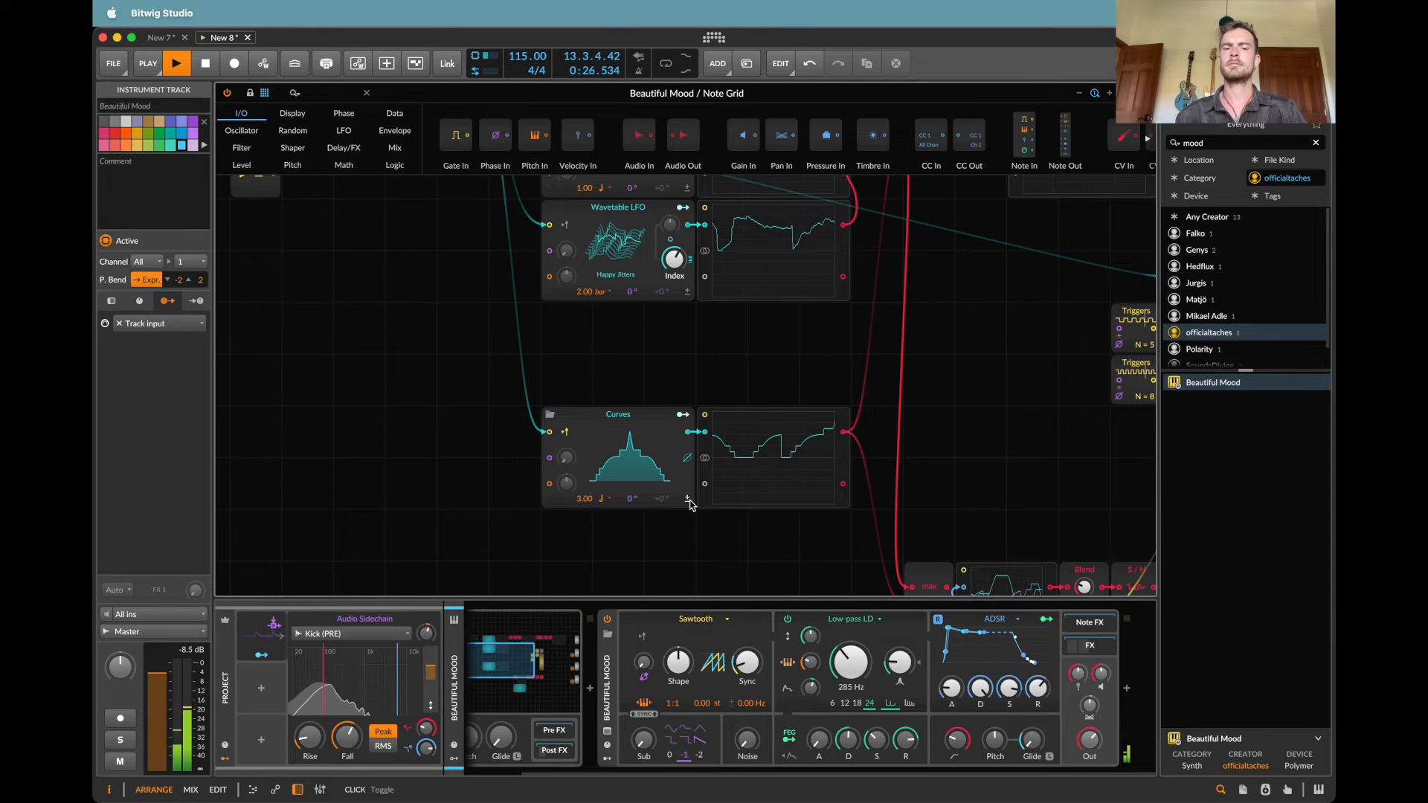
Step: Show the Key Filter in the Beautiful Mood Note Grid's Post FX chain, then stop playback
scroll(763, 677, left, 2)
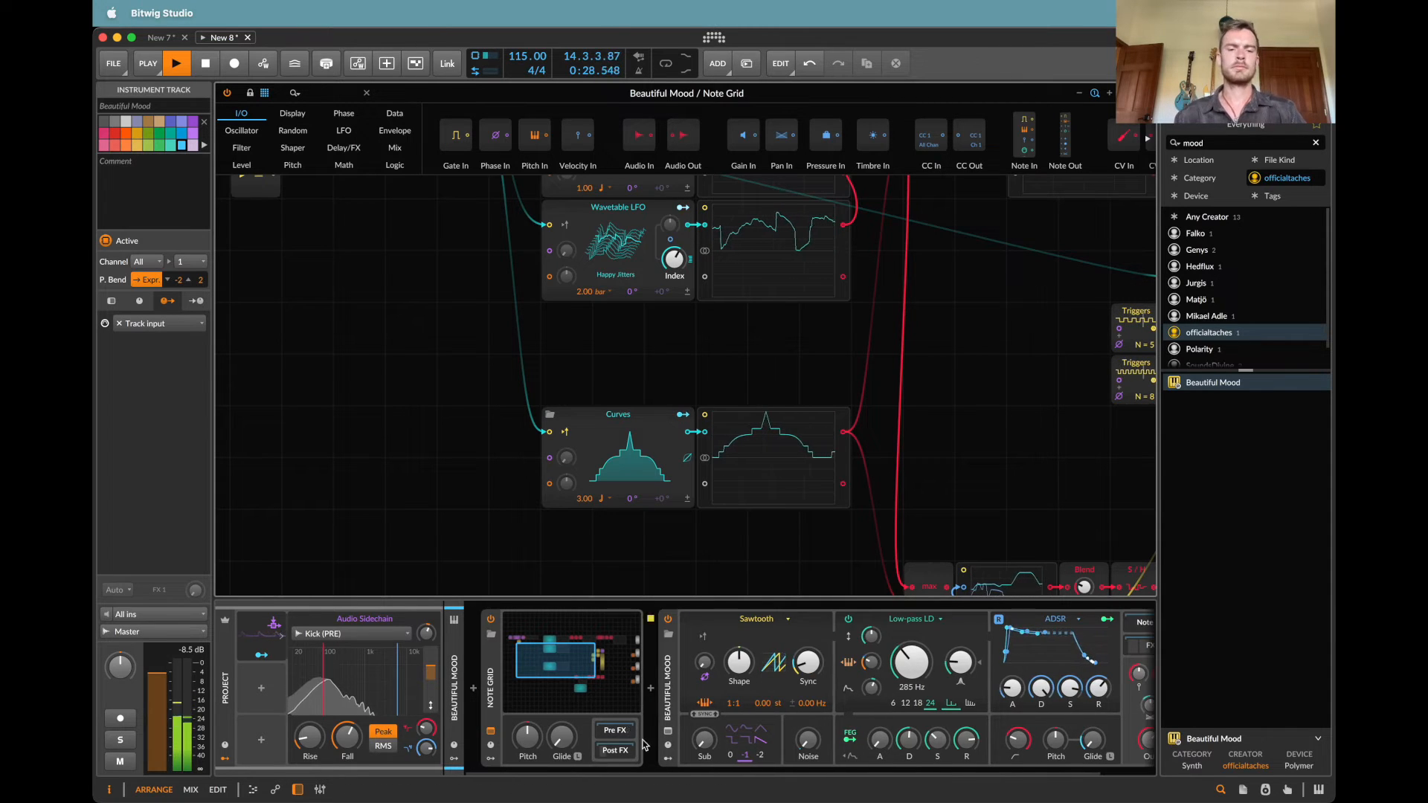
click(616, 751)
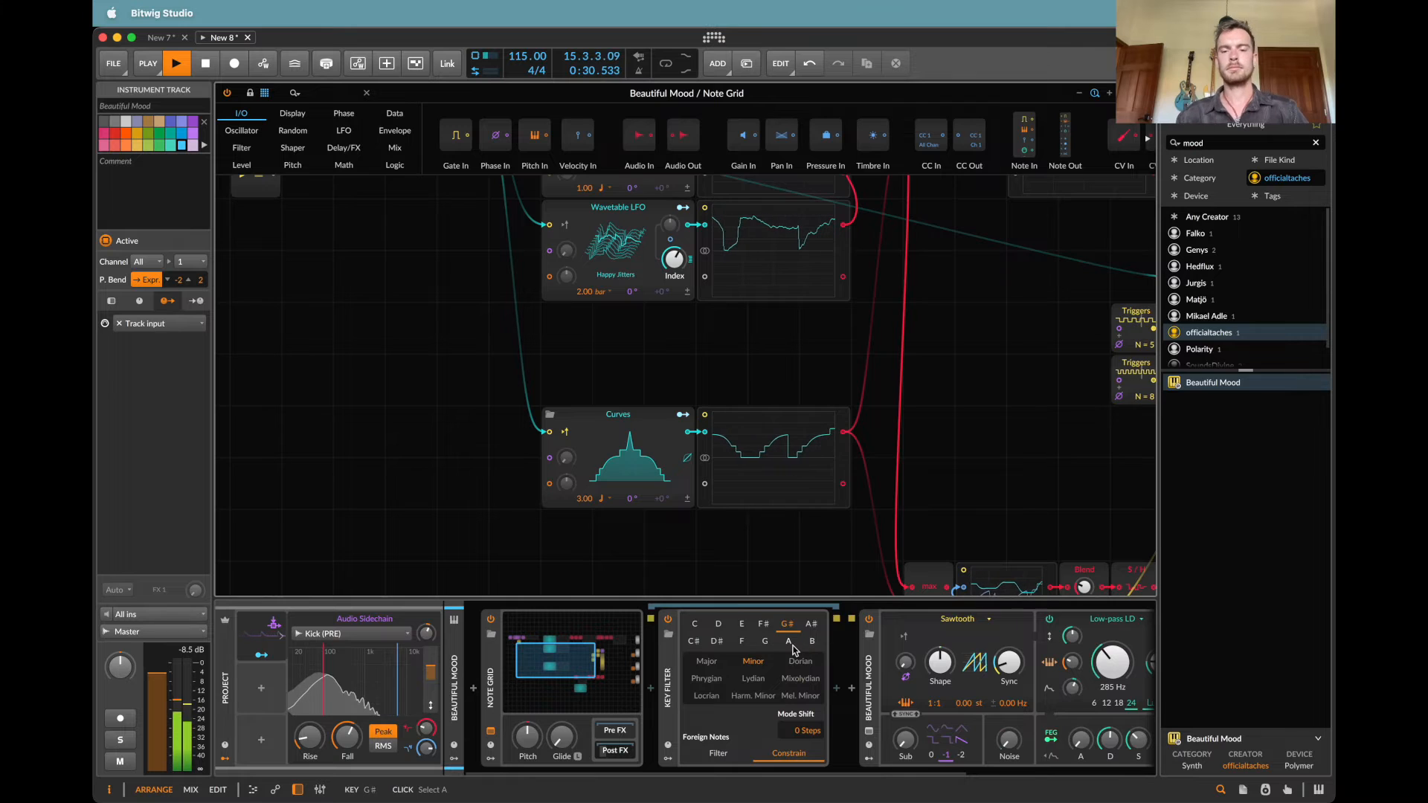
scroll(930, 373, right, 5)
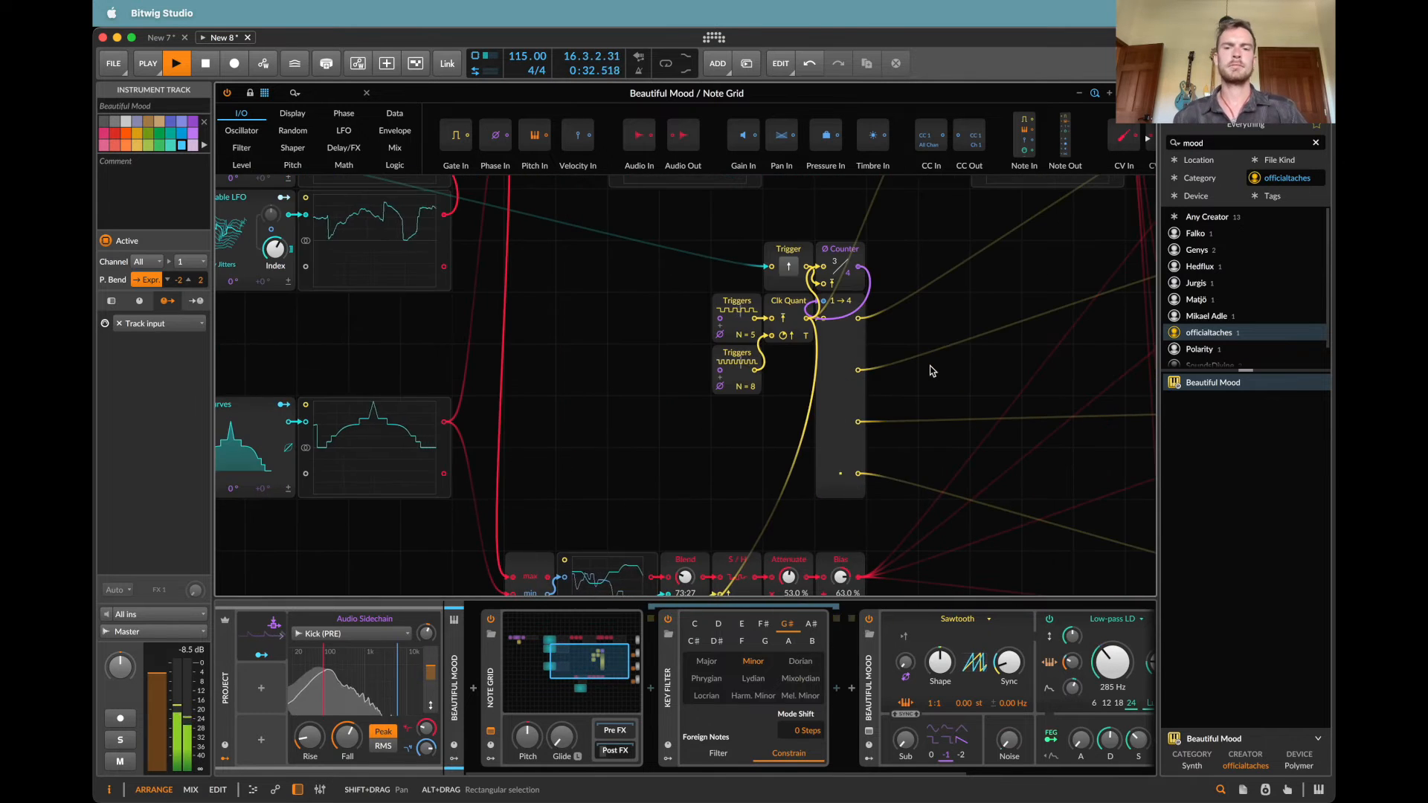
key(space)
Step: Set the Transpose modules feeding the second, third and fourth note outputs to 10, 12 and 15 semitones and resume playback
scroll(933, 371, right, 6)
scroll(931, 370, down, 2)
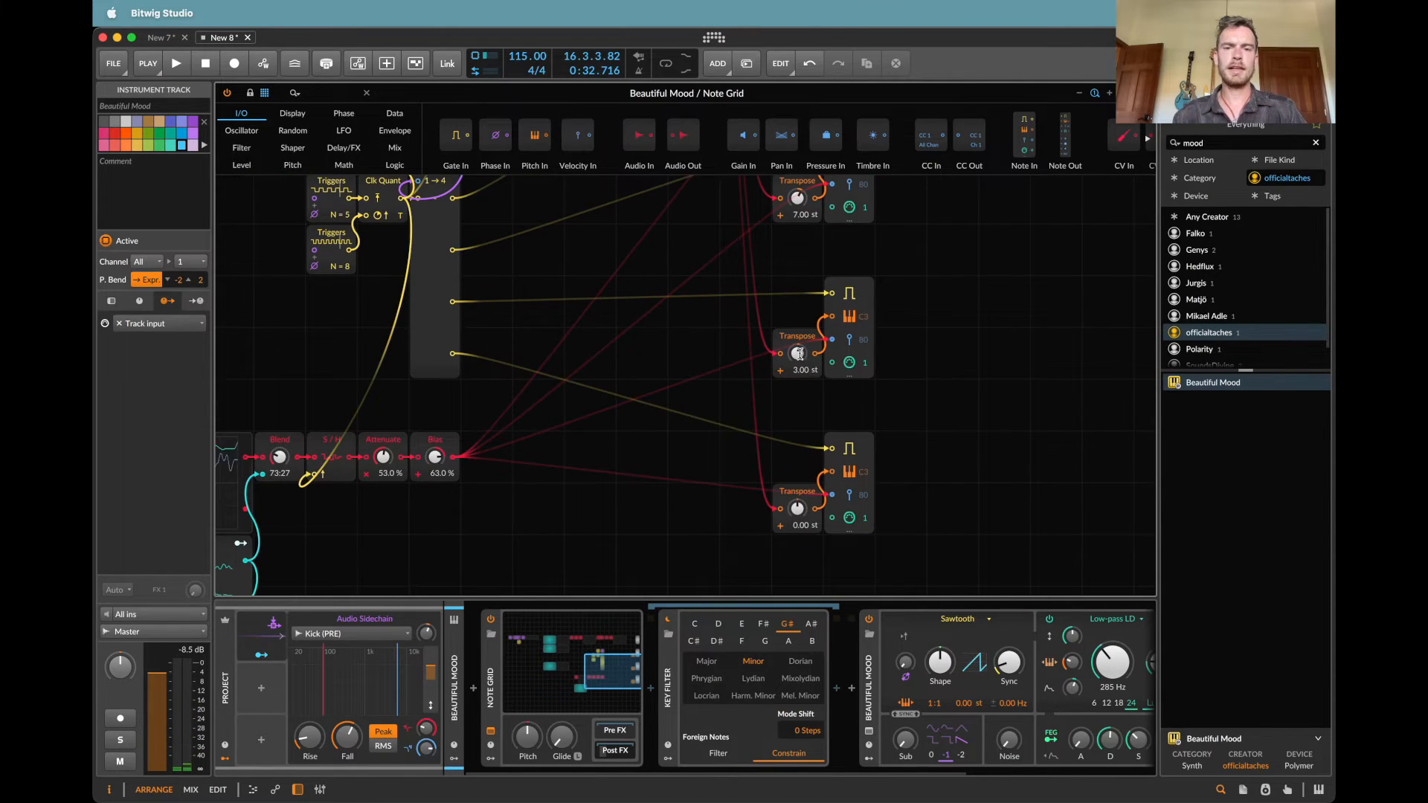
super+click(800, 355)
text(12)
key(Return)
super+click(797, 509)
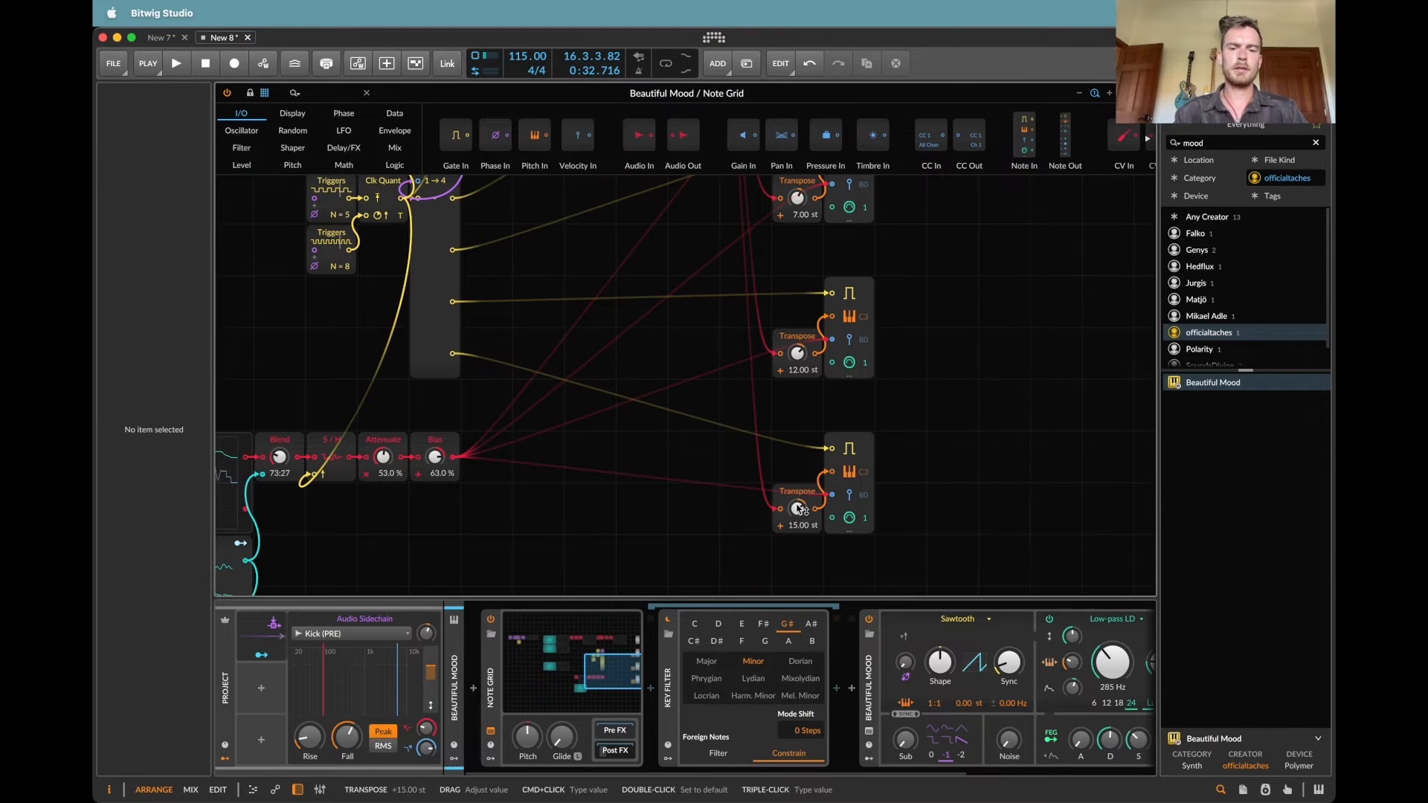
scroll(802, 280, up, 3)
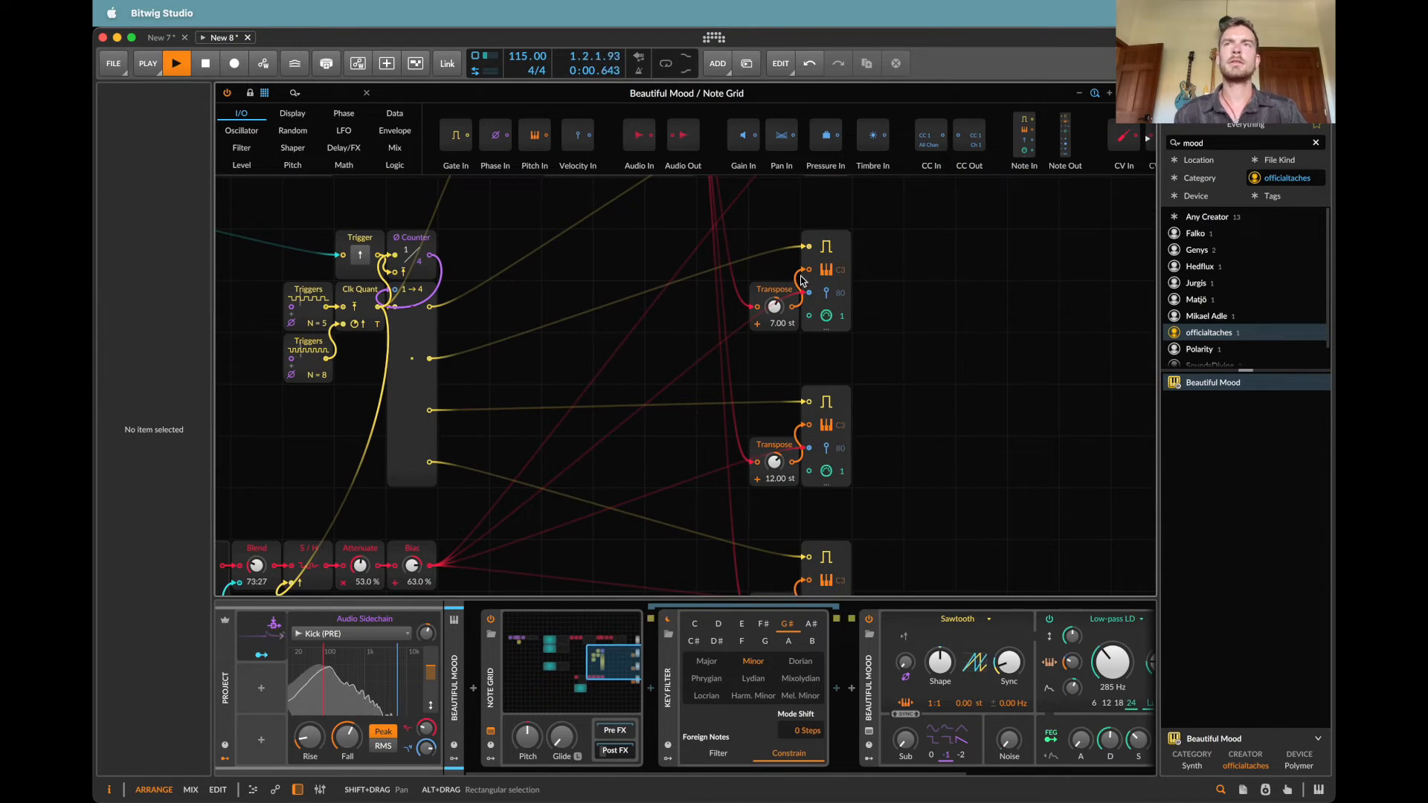
super+click(774, 310)
text(10)
key(Return)
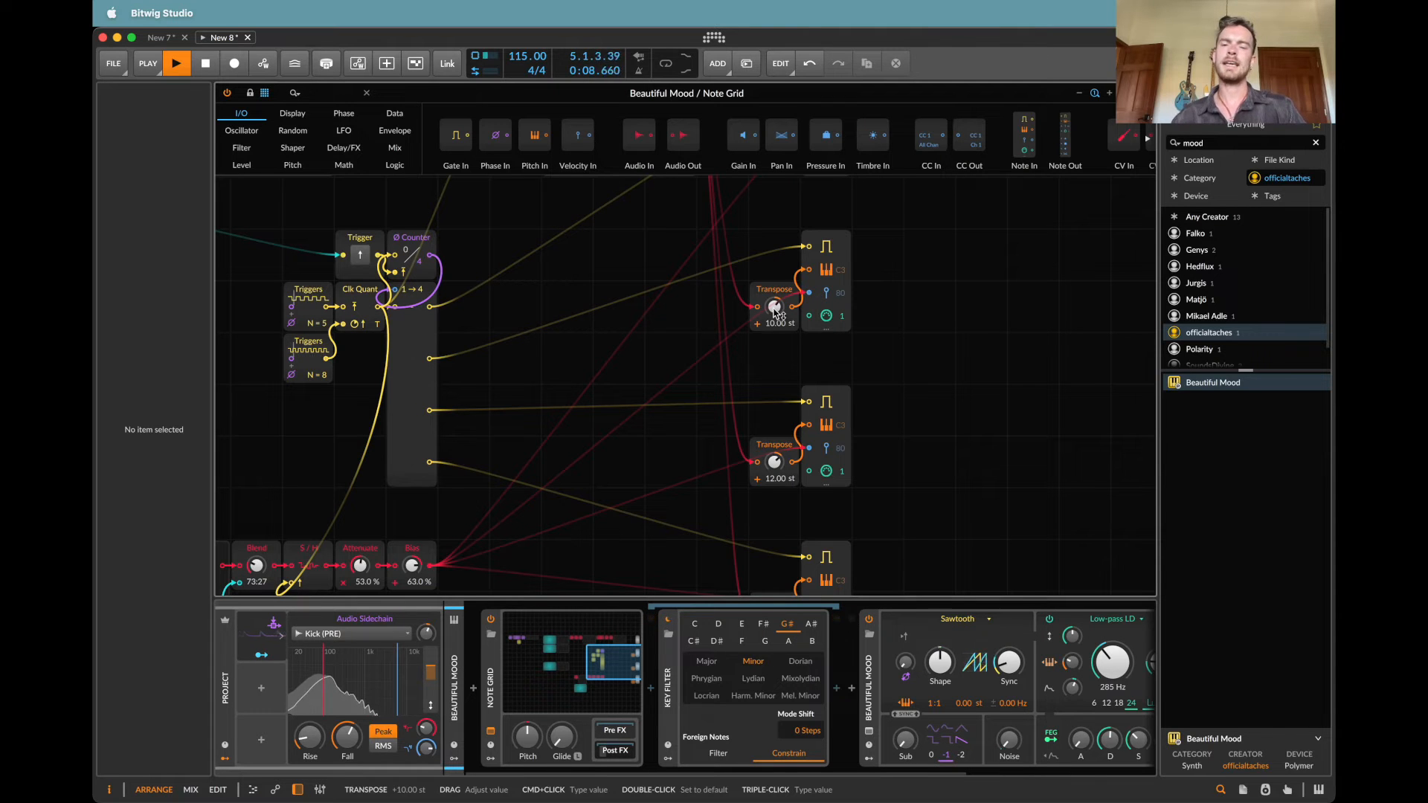
Step: Set the velocity chain's Blend to 32:68, connect the max output to the oscilloscope in place of min, and close the grid
scroll(776, 311, up, 5)
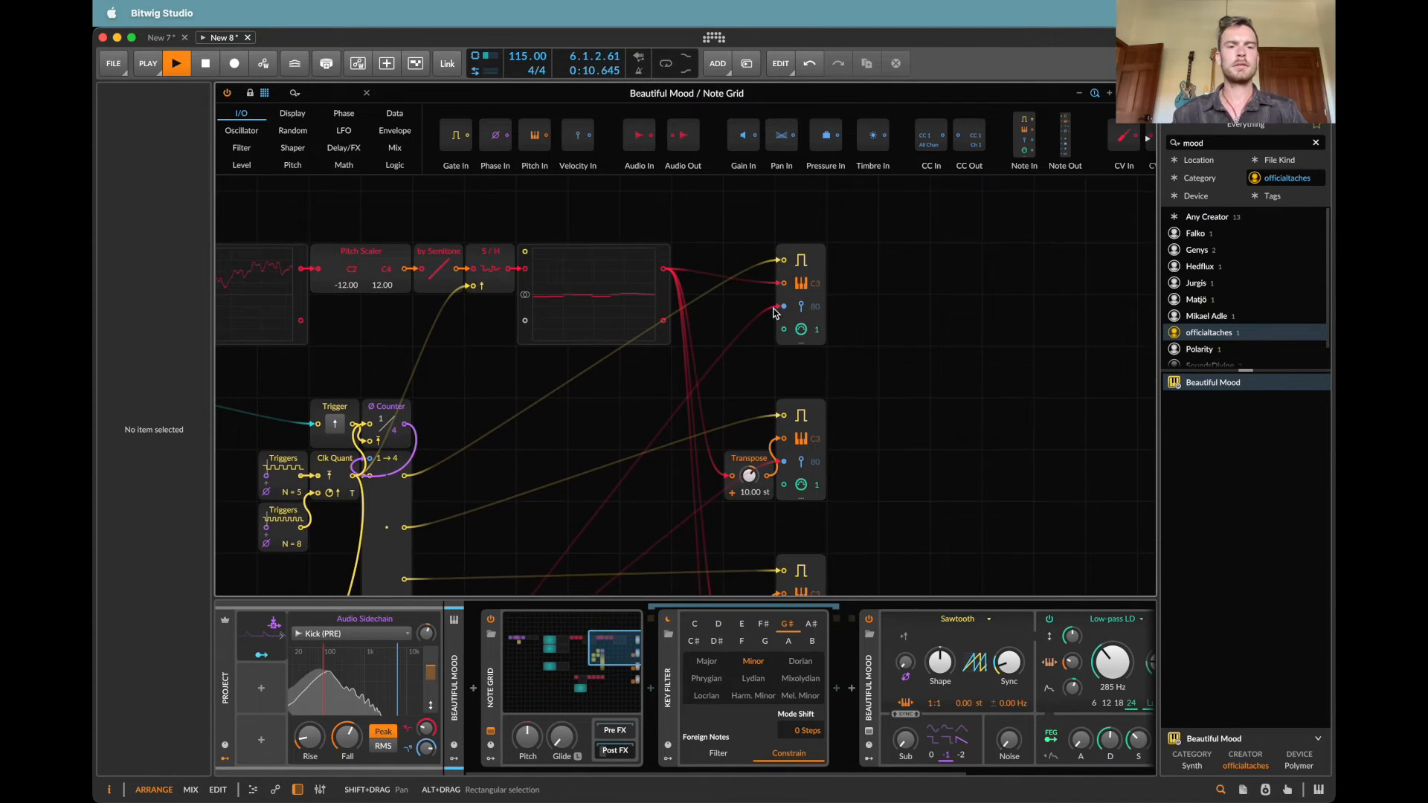
scroll(775, 311, down, 10)
scroll(775, 311, left, 5)
scroll(774, 313, left, 5)
scroll(774, 312, down, 3)
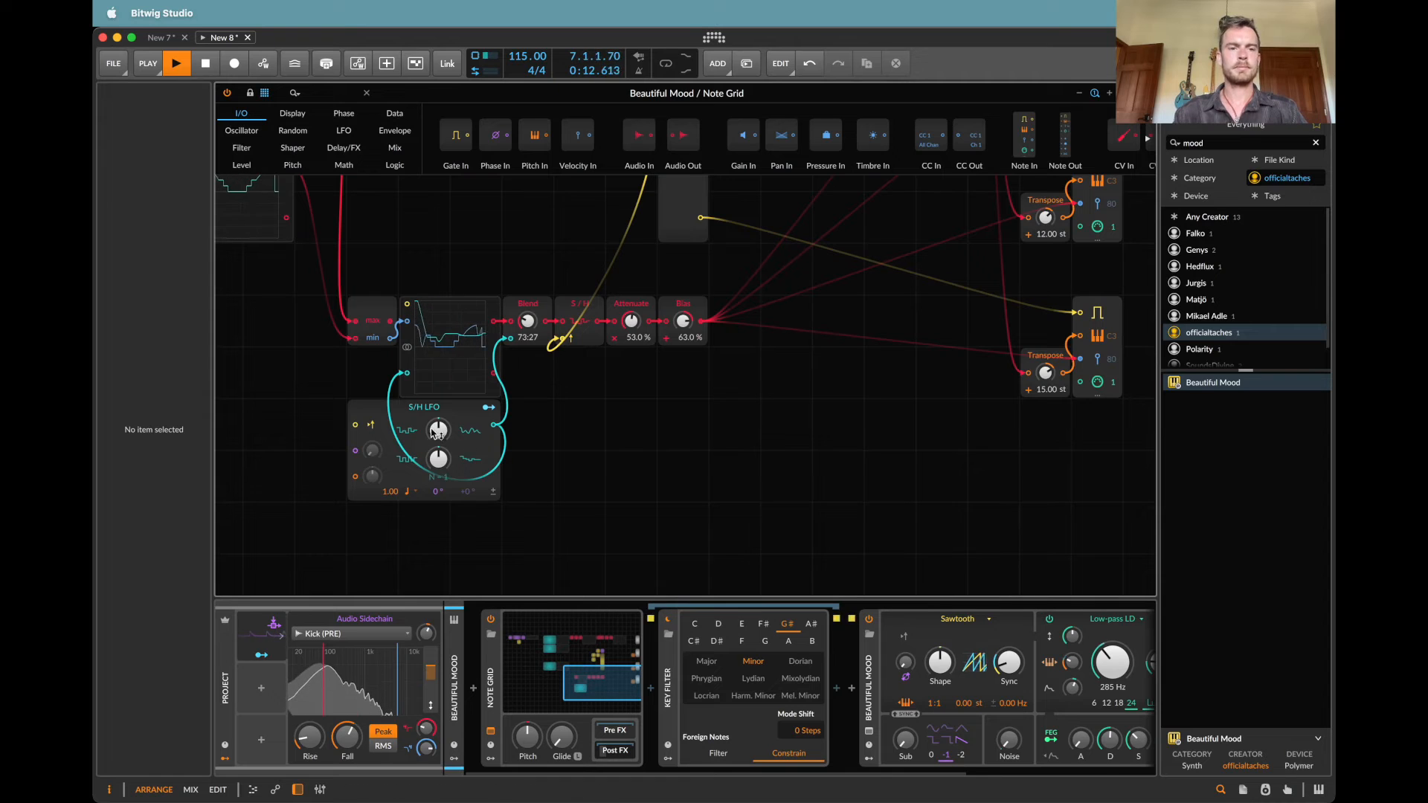
mouse_move(528, 321)
mouse_down()
mouse_move(527, 296)
mouse_move(534, 323)
mouse_up()
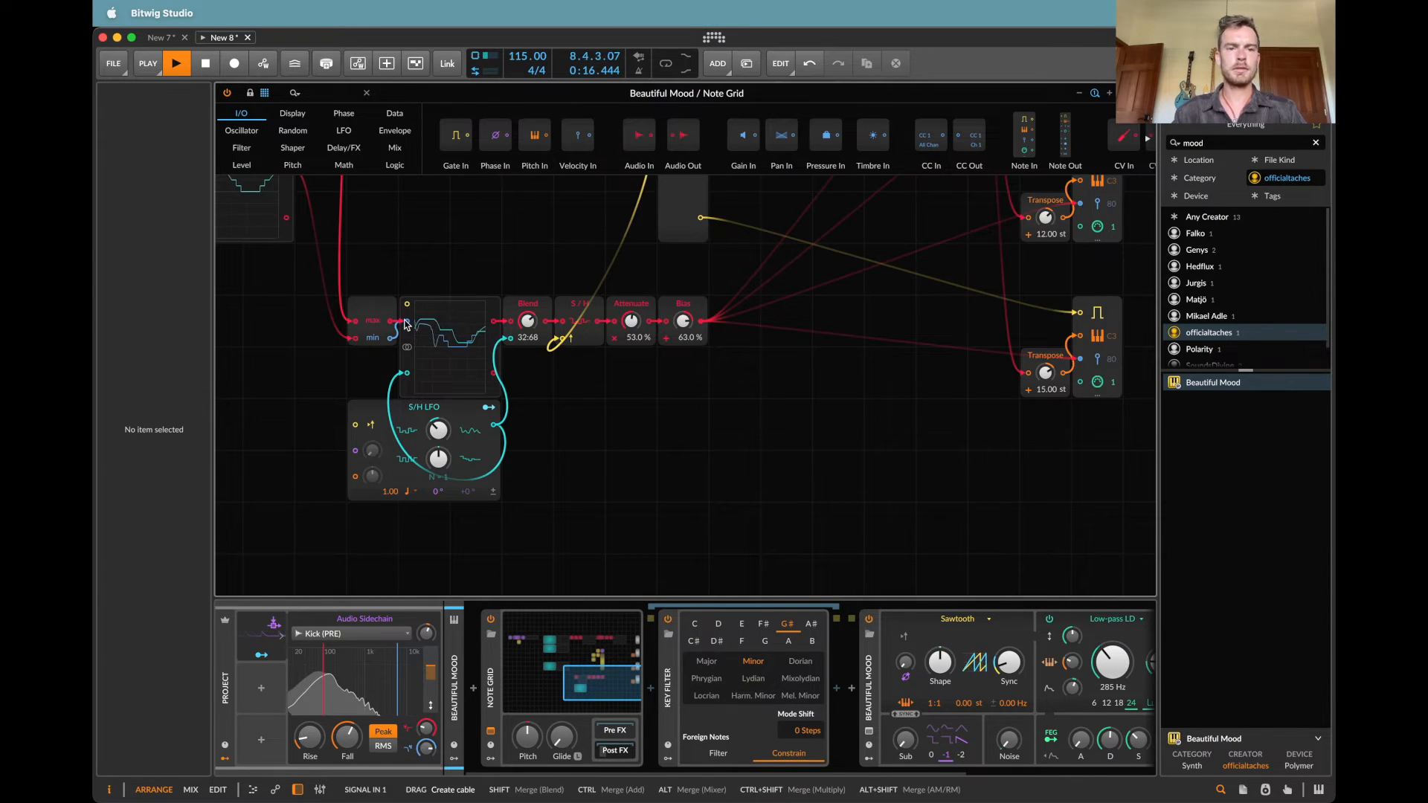
drag(390, 322, 407, 321)
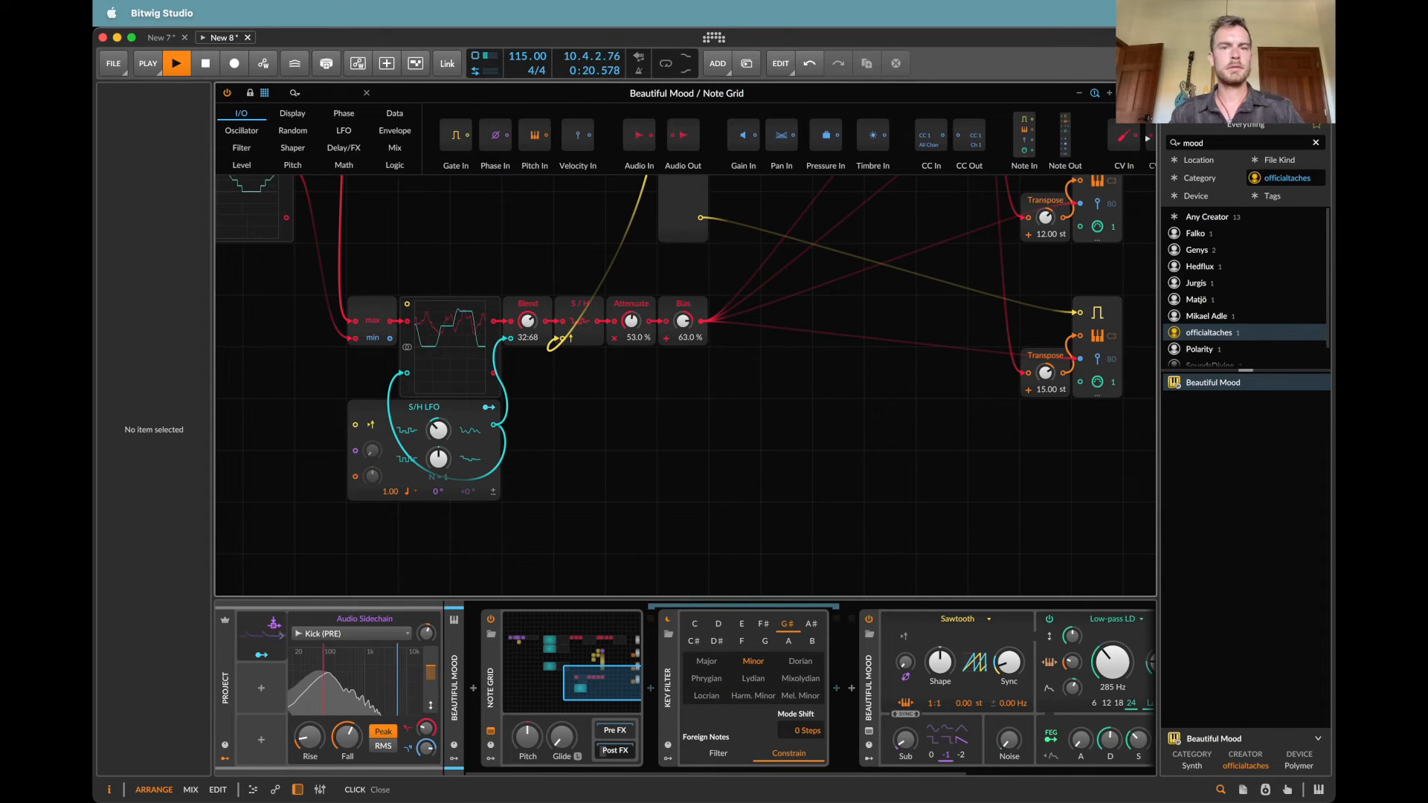
click(485, 196)
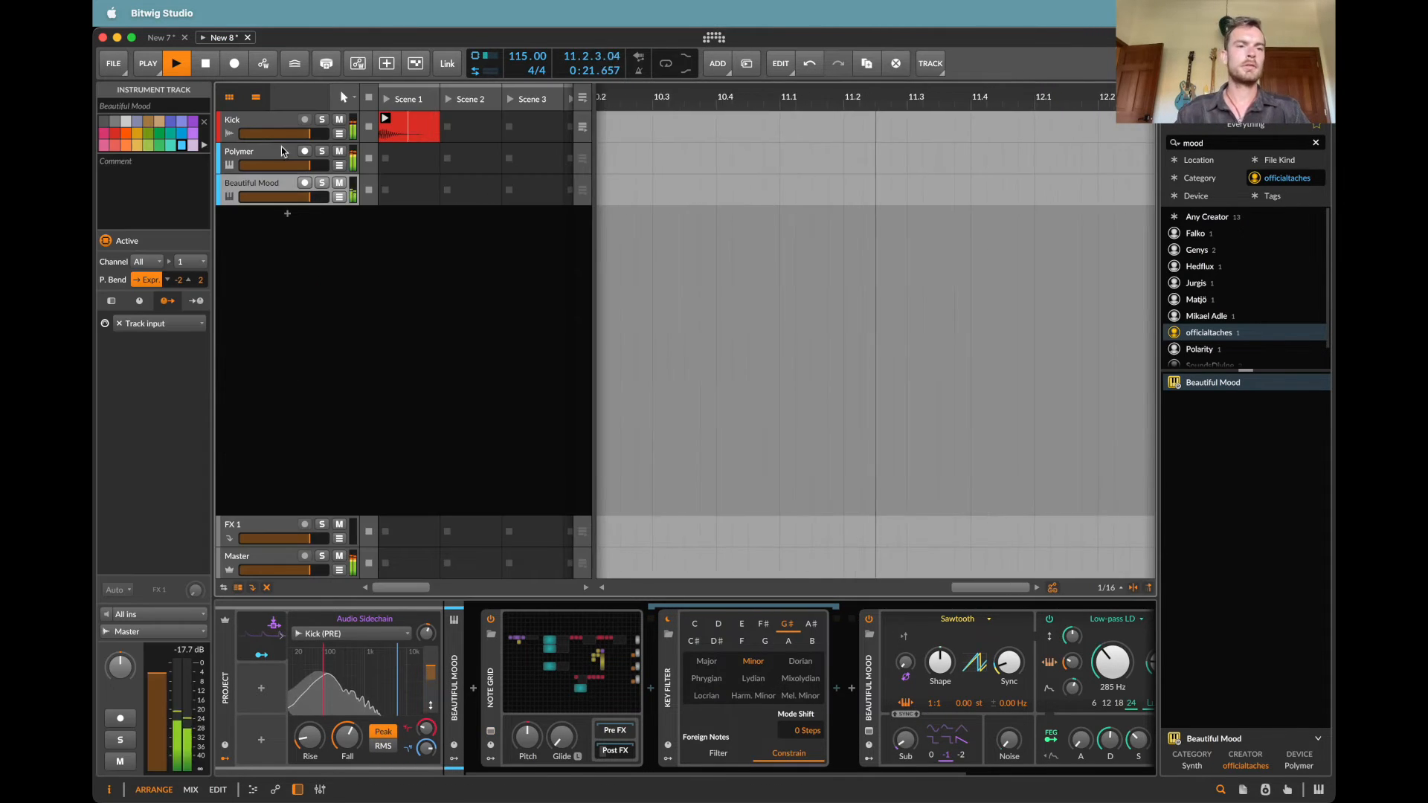
Step: Duplicate the Polymer track, rename the three synth tracks Pluck, Bass and Pad in order, and stop playback
click(245, 154)
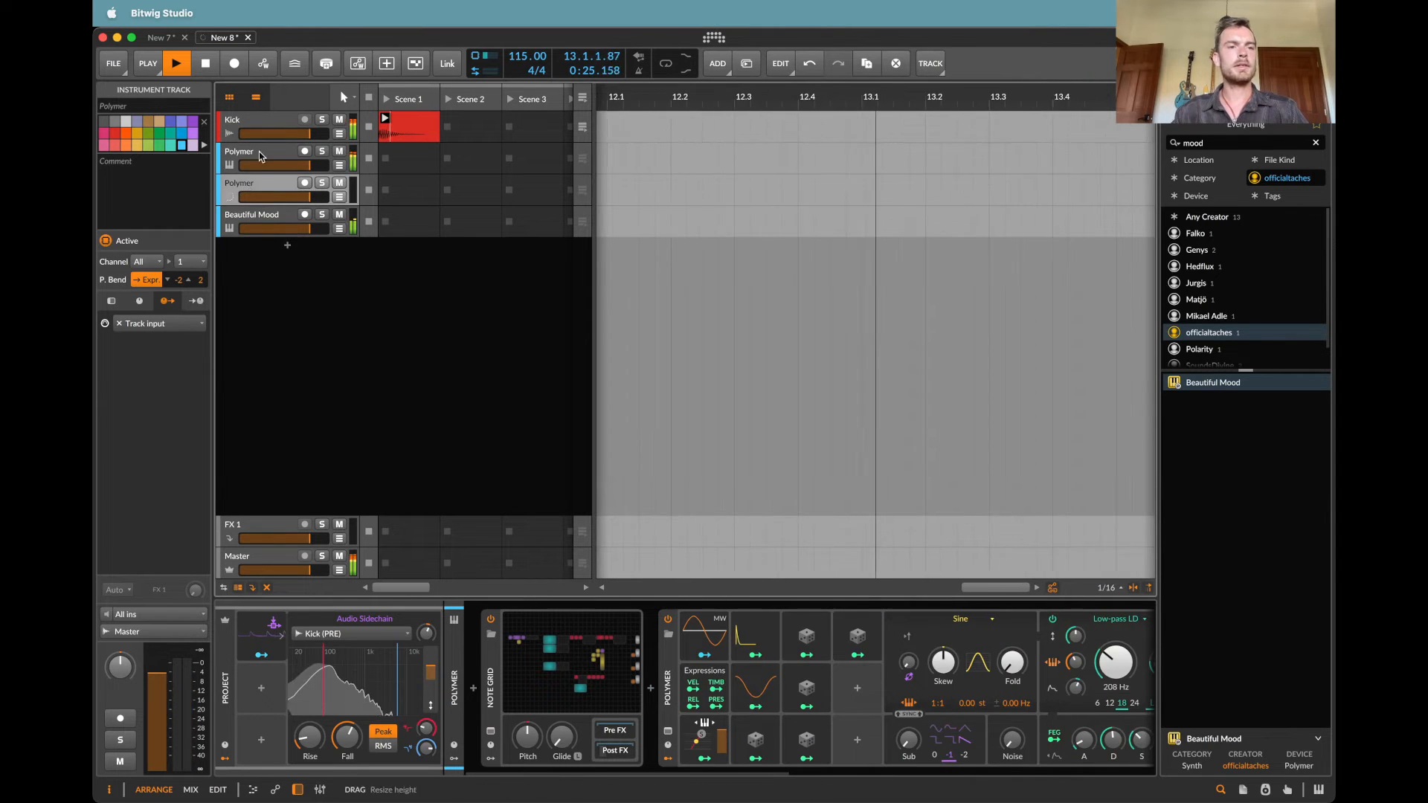
double_click(261, 151)
text(Pluck)
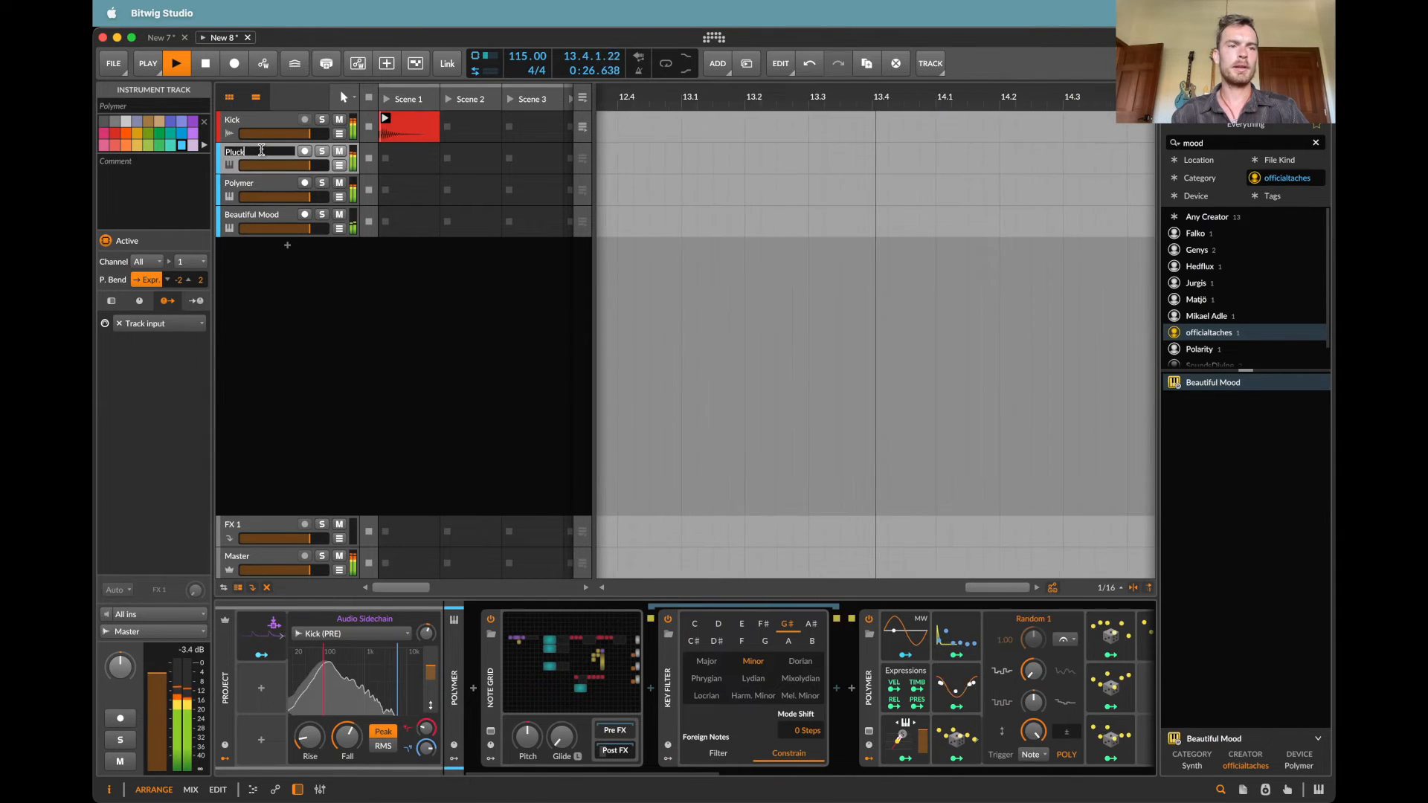
key(Return)
double_click(261, 213)
text(Pad)
key(Return)
click(247, 192)
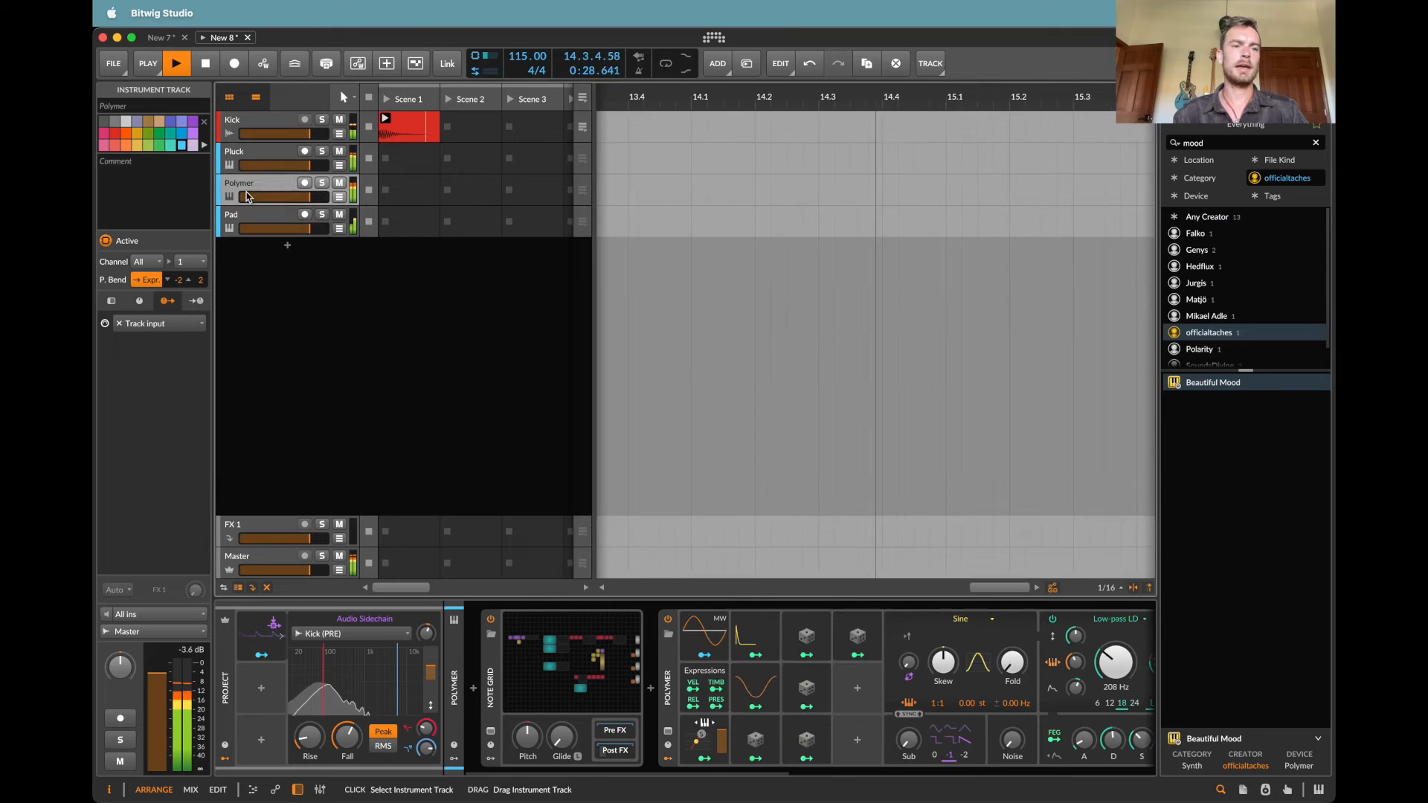
double_click(247, 192)
text(Bass)
key(Return)
key(space)
Step: Open the Bass track's Note Grid and examine its Wavetable LFOs and trigger modules
click(603, 678)
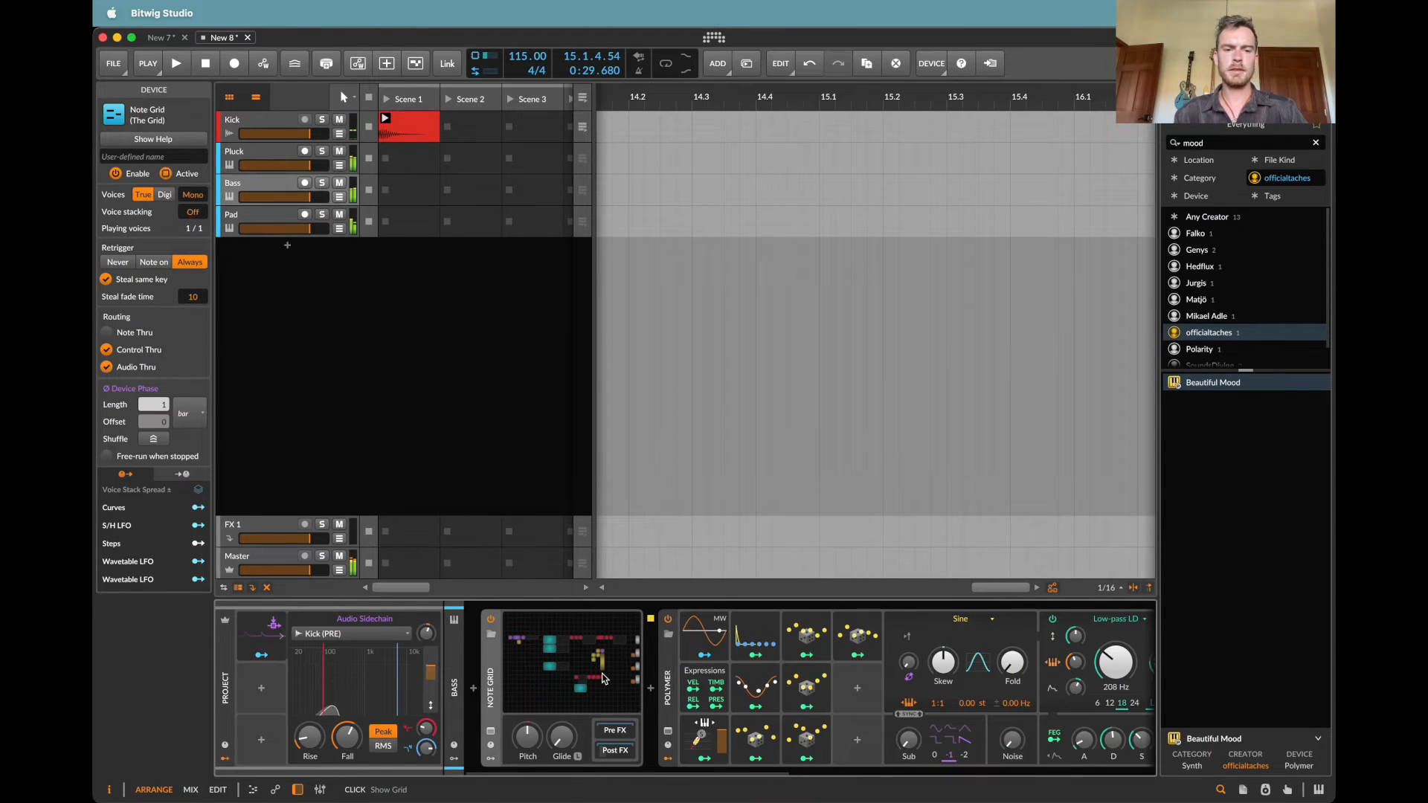
click(603, 678)
scroll(576, 442, up, 3)
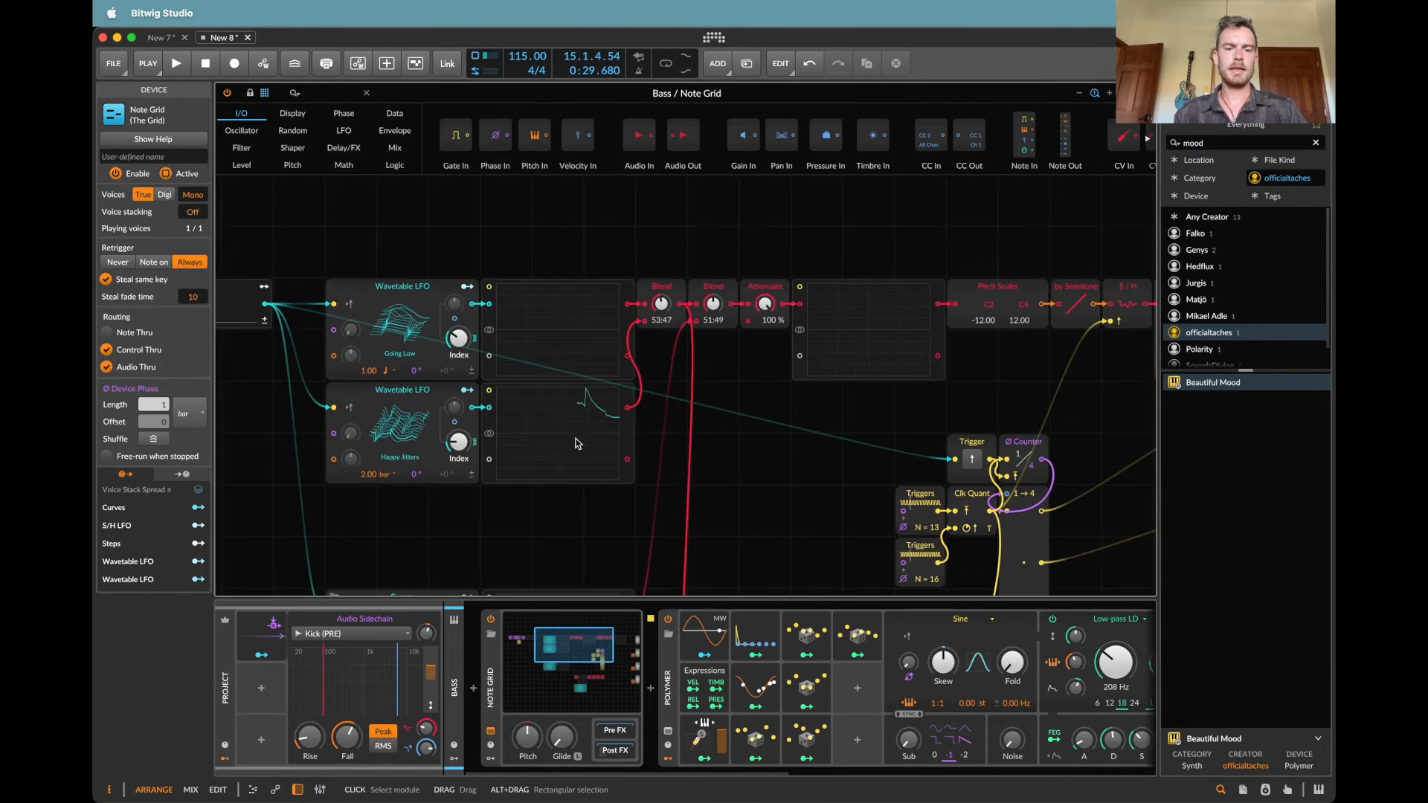
scroll(577, 444, up, 1)
Step: Mute the Pad track and delete the copied Polymer synth from the Bass track's device chain
click(667, 716)
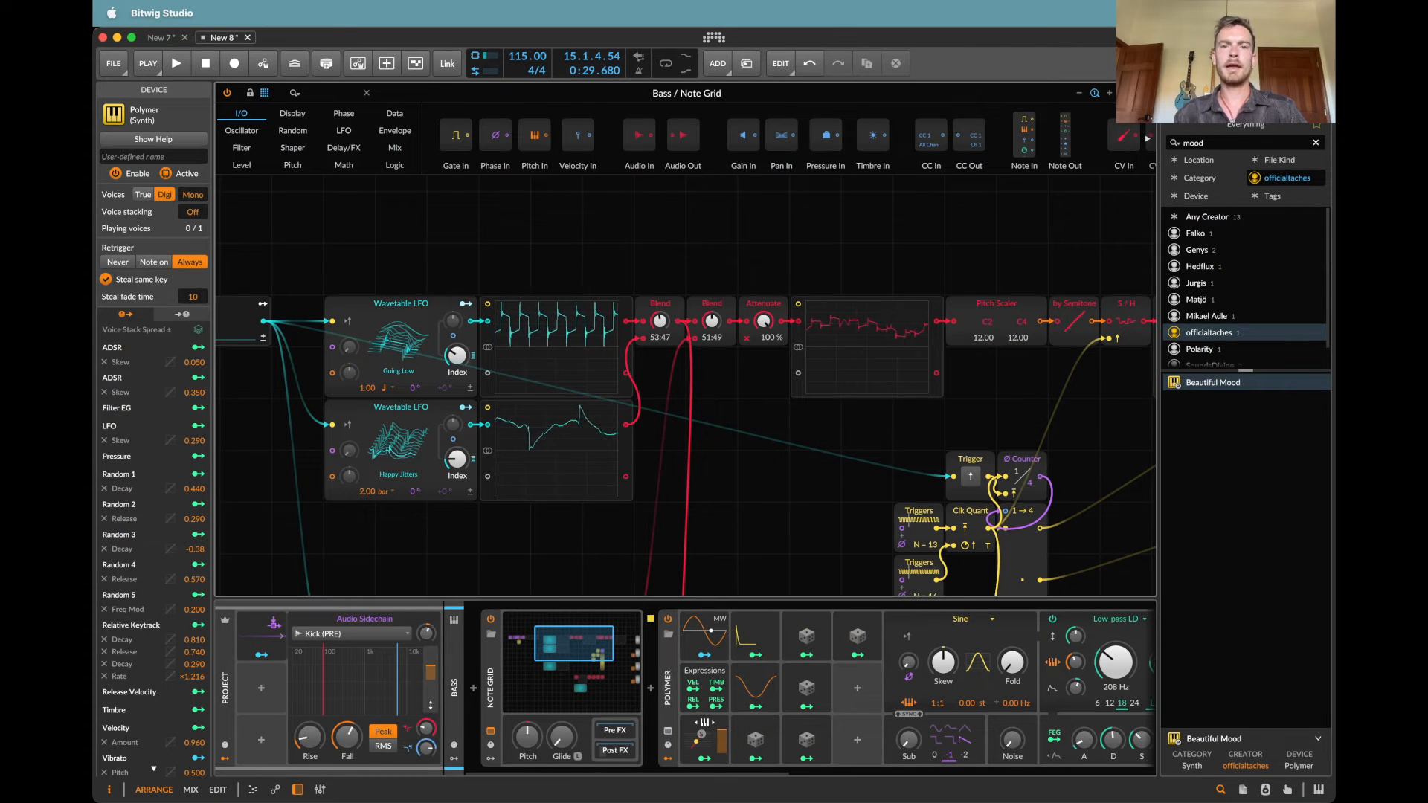
key(Escape)
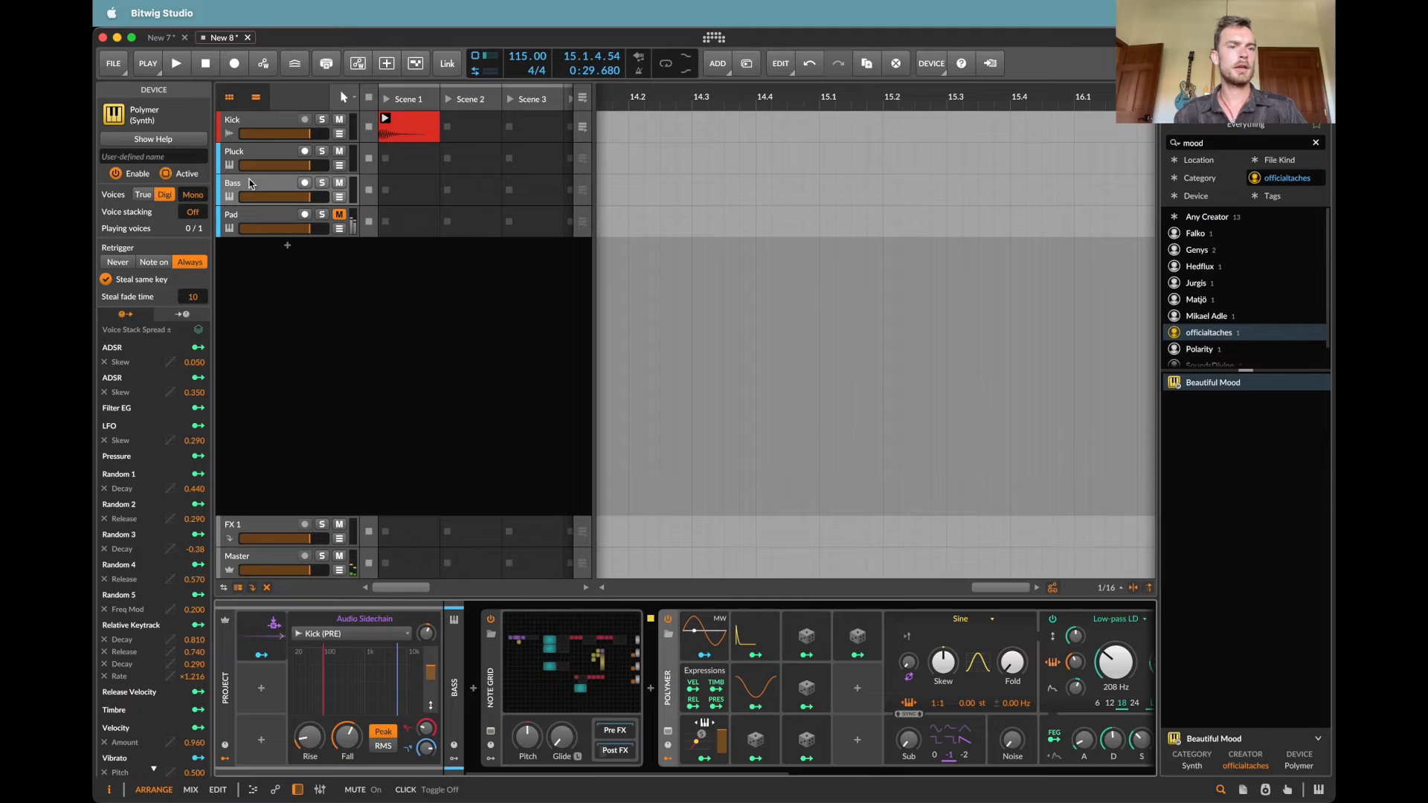
scroll(646, 667, right, 3)
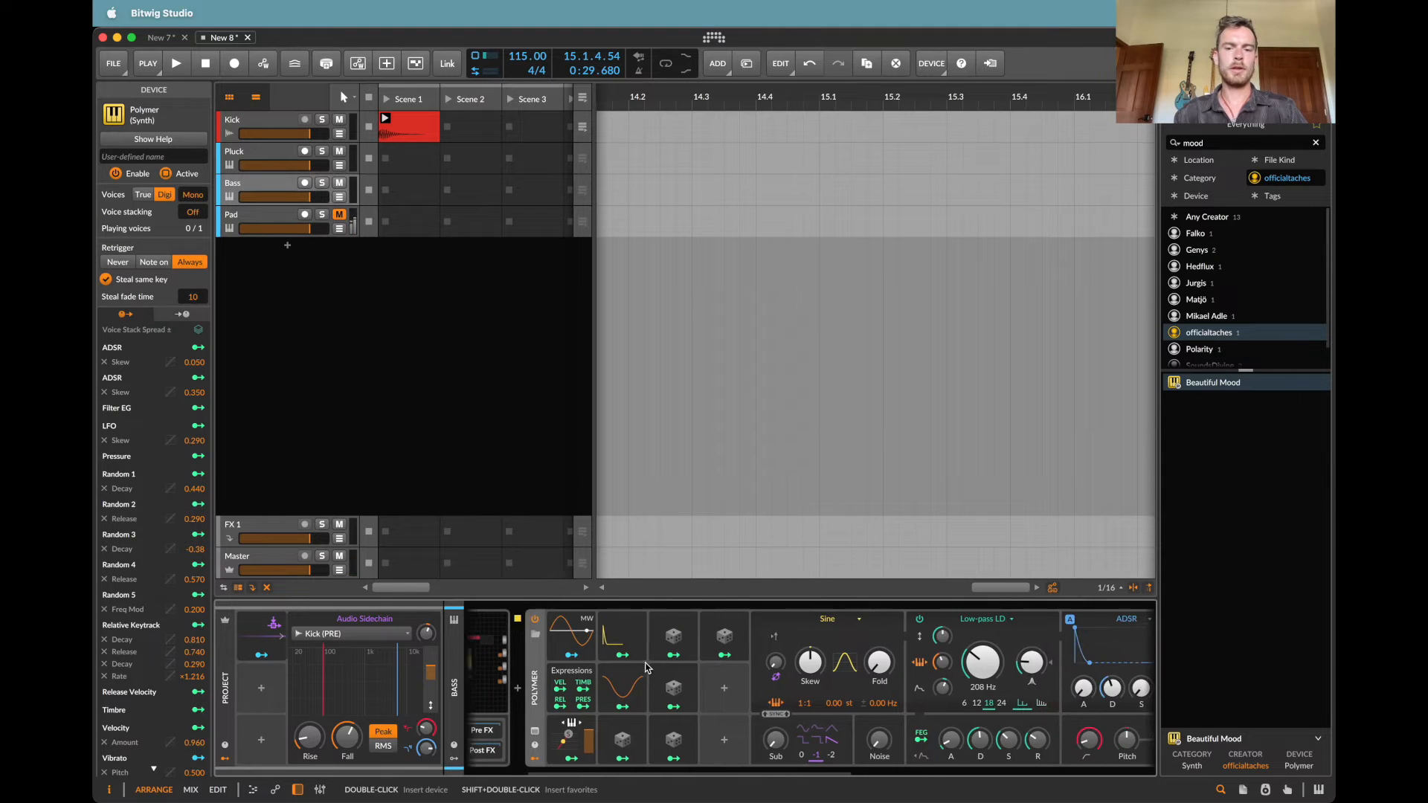
scroll(624, 673, left, 1)
key(Delete)
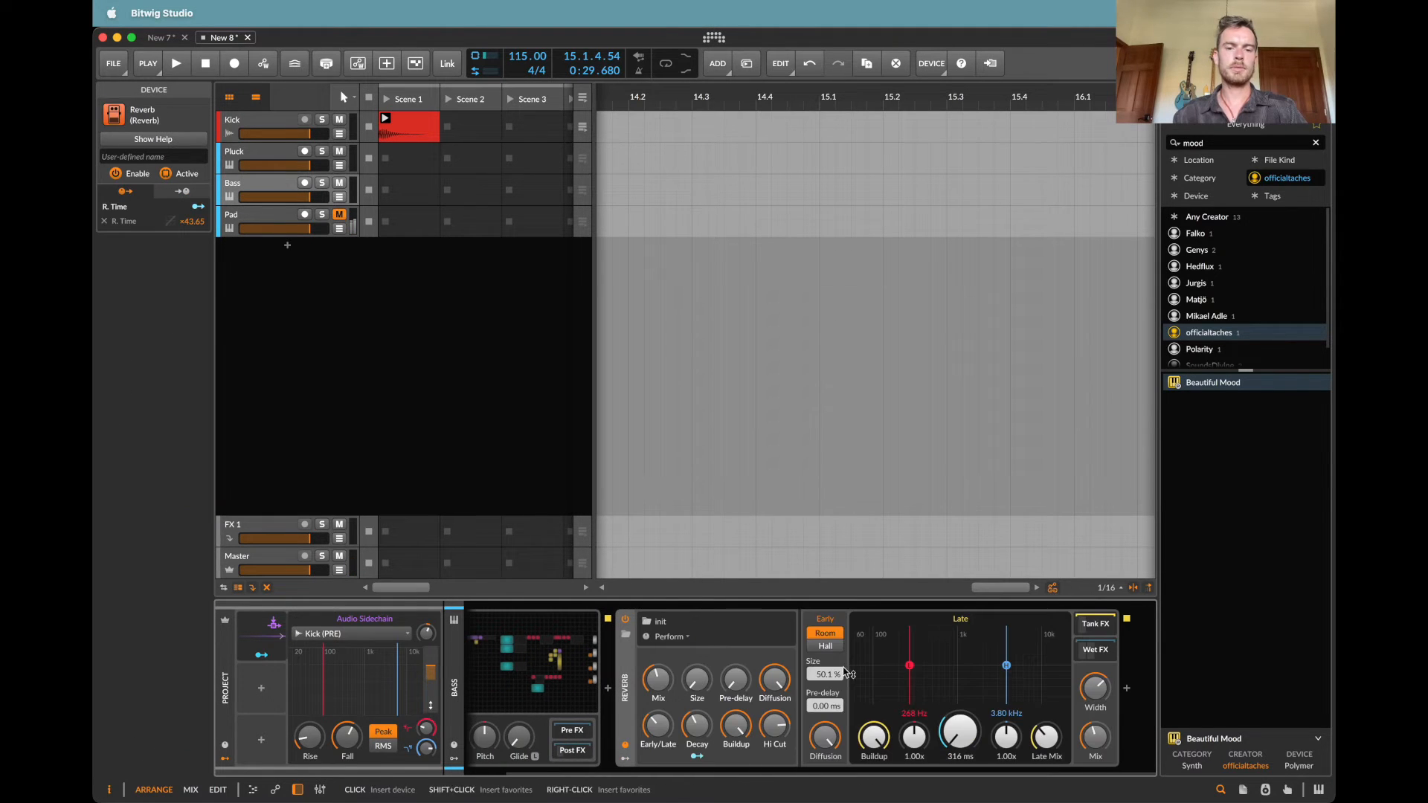
Step: Insert a fresh Polymer synth after the Bass track's Note Grid and delete the Reverb behind it
click(606, 694)
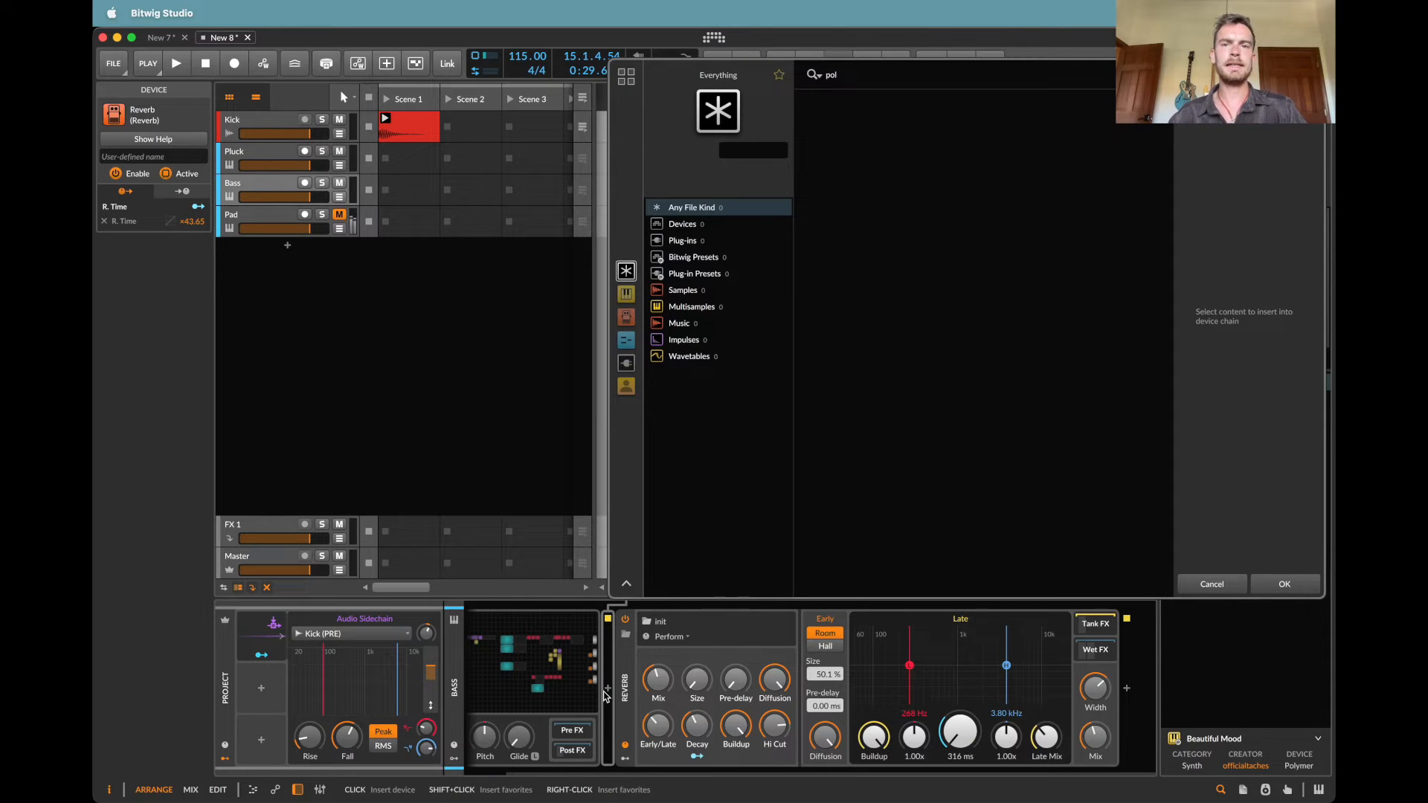
key(Down)
key(Down)
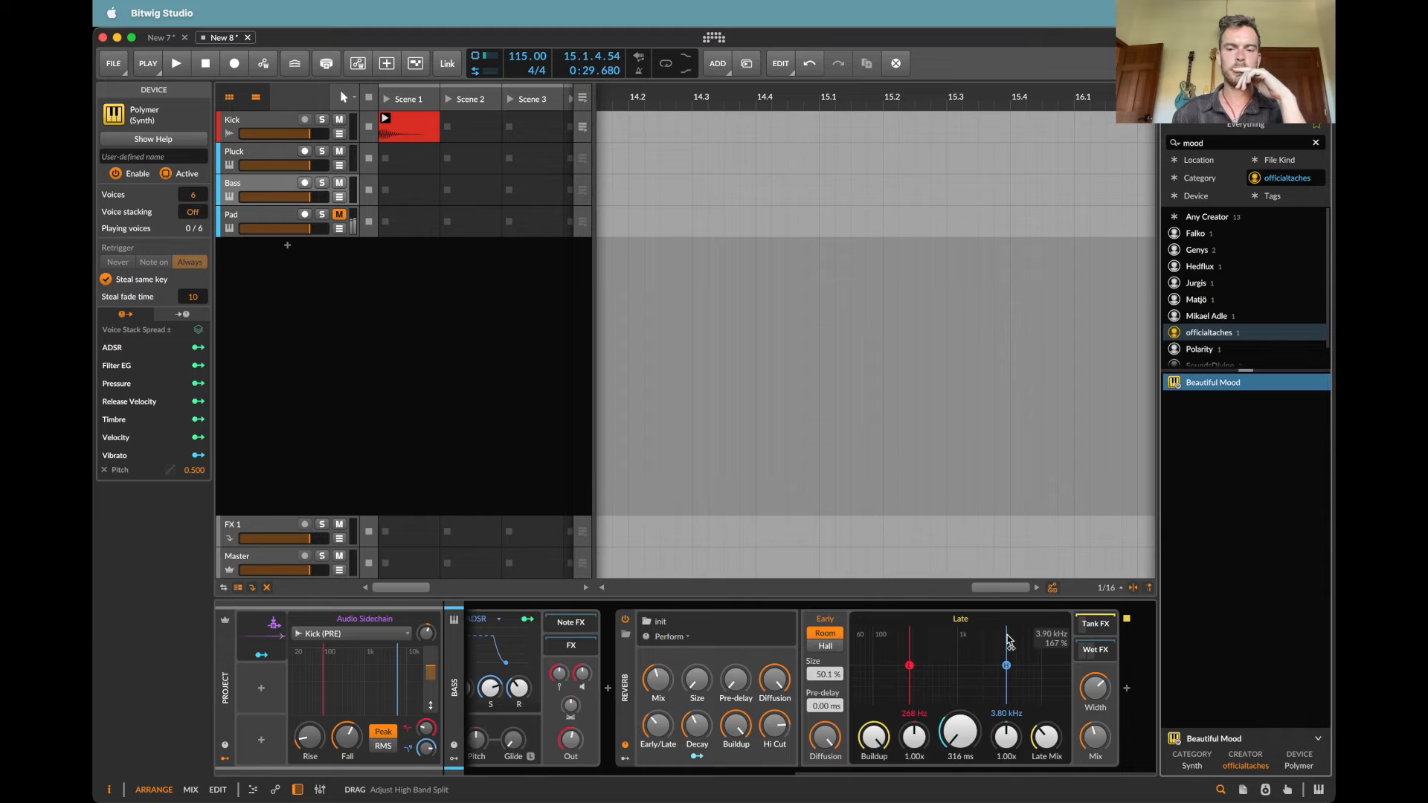
click(625, 676)
key(Delete)
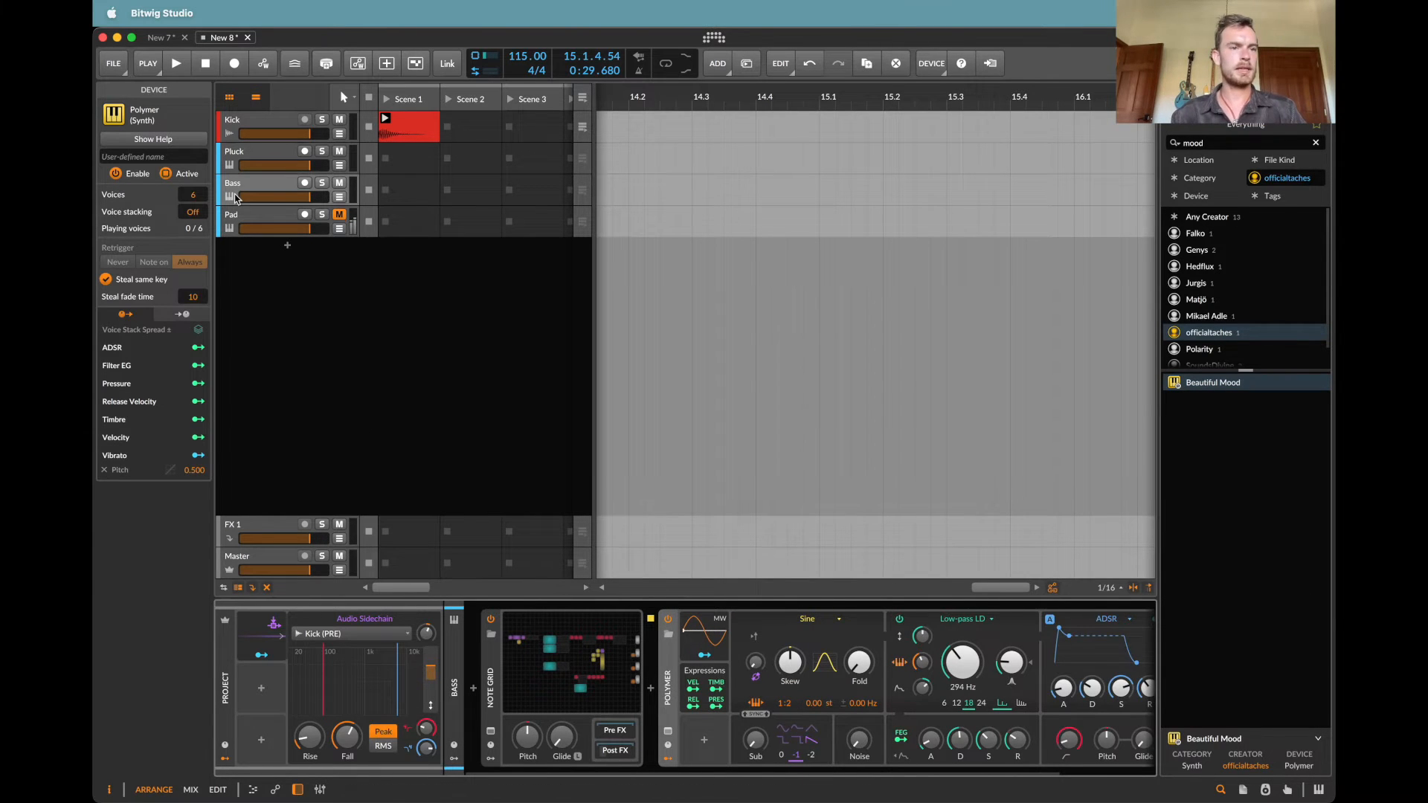
Step: Open the Bass track's Note Grid and set the Transpose modules feeding its note outputs to 0 semitones
click(528, 665)
click(528, 666)
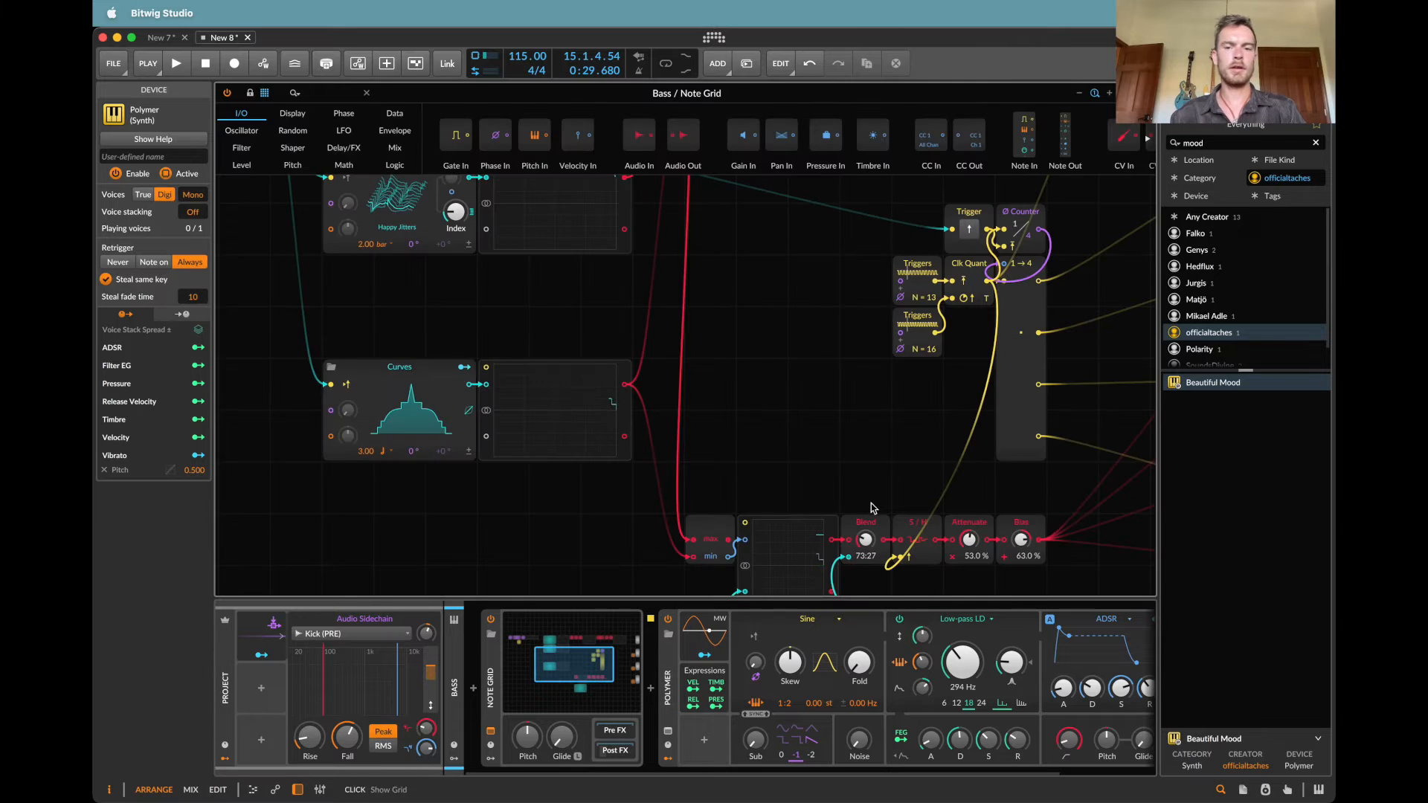
scroll(866, 508, up, 5)
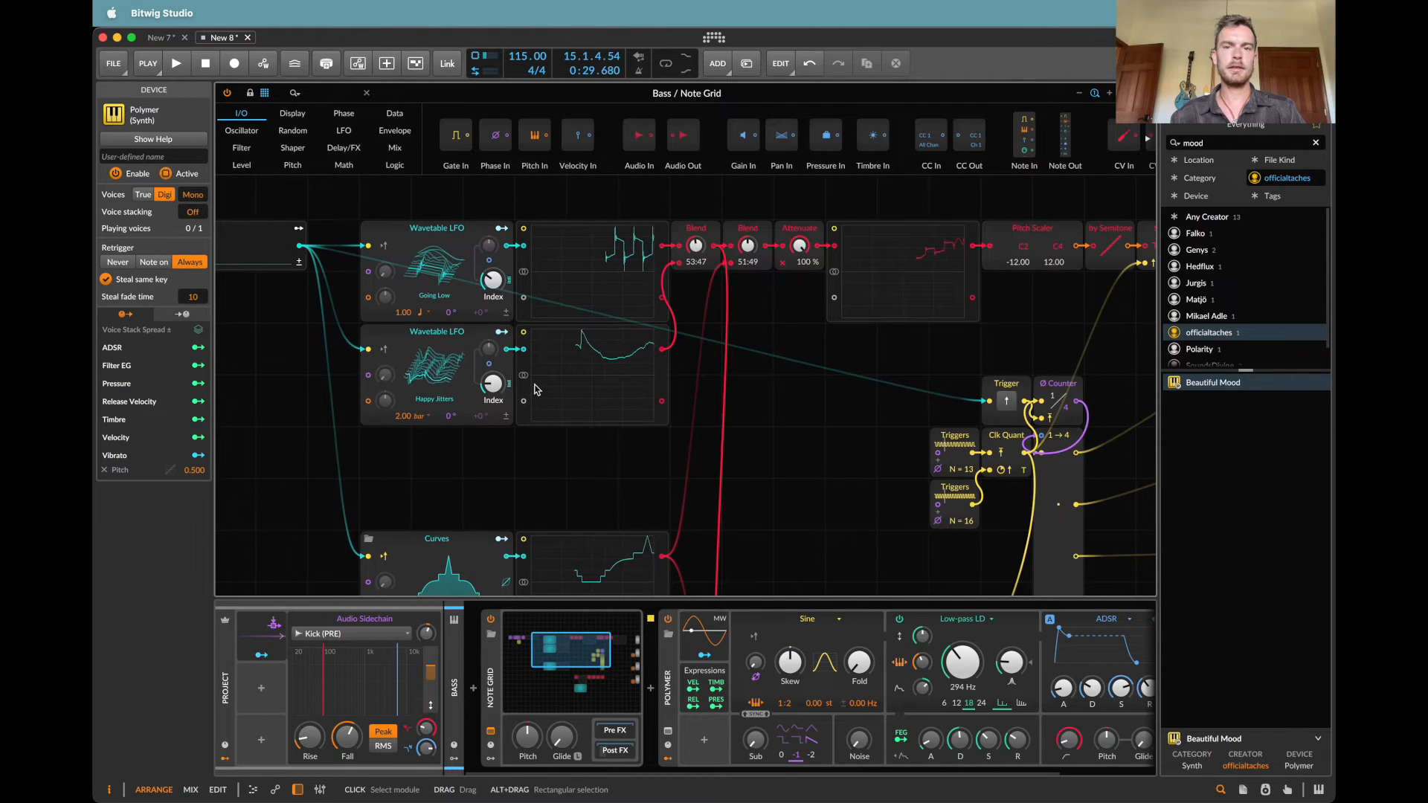
scroll(534, 389, right, 10)
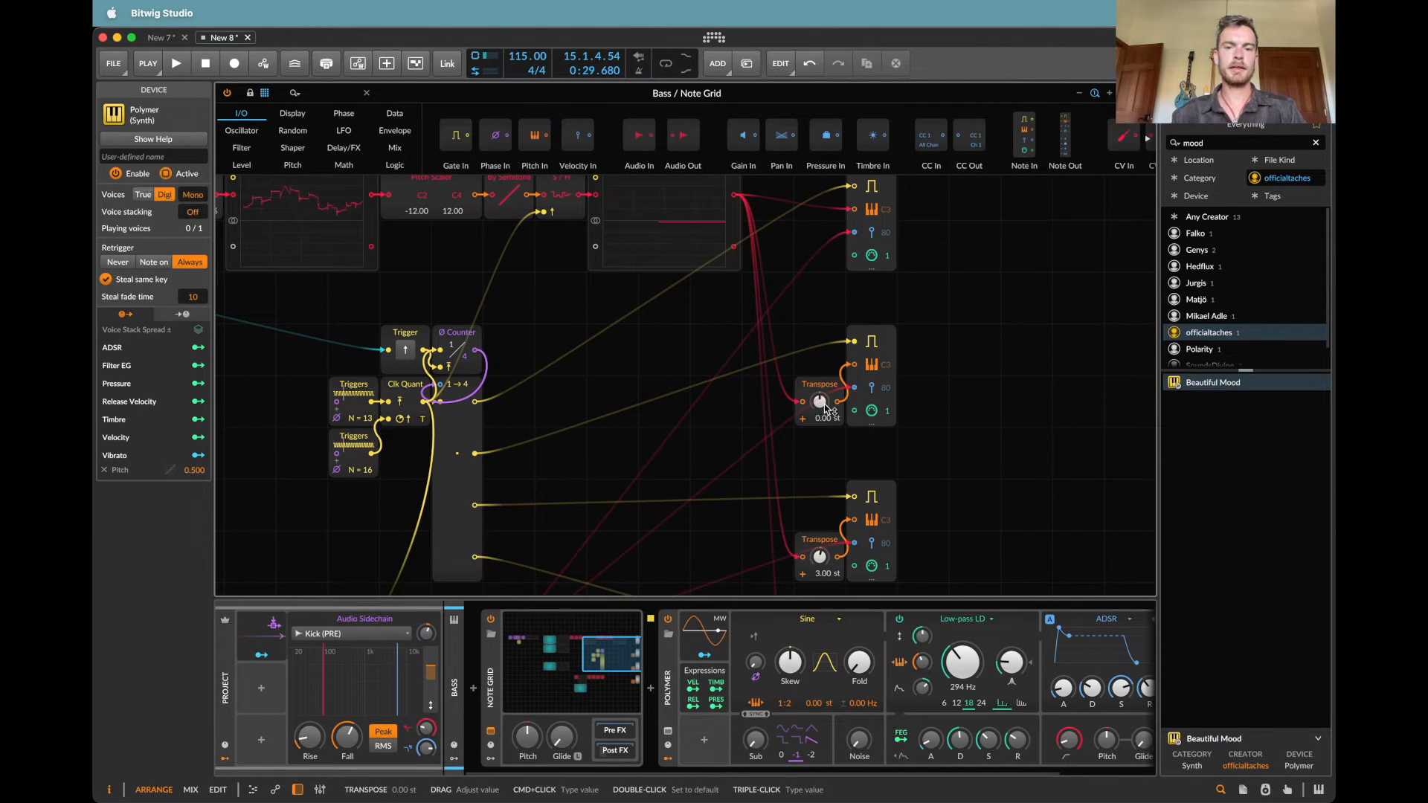
scroll(828, 409, down, 5)
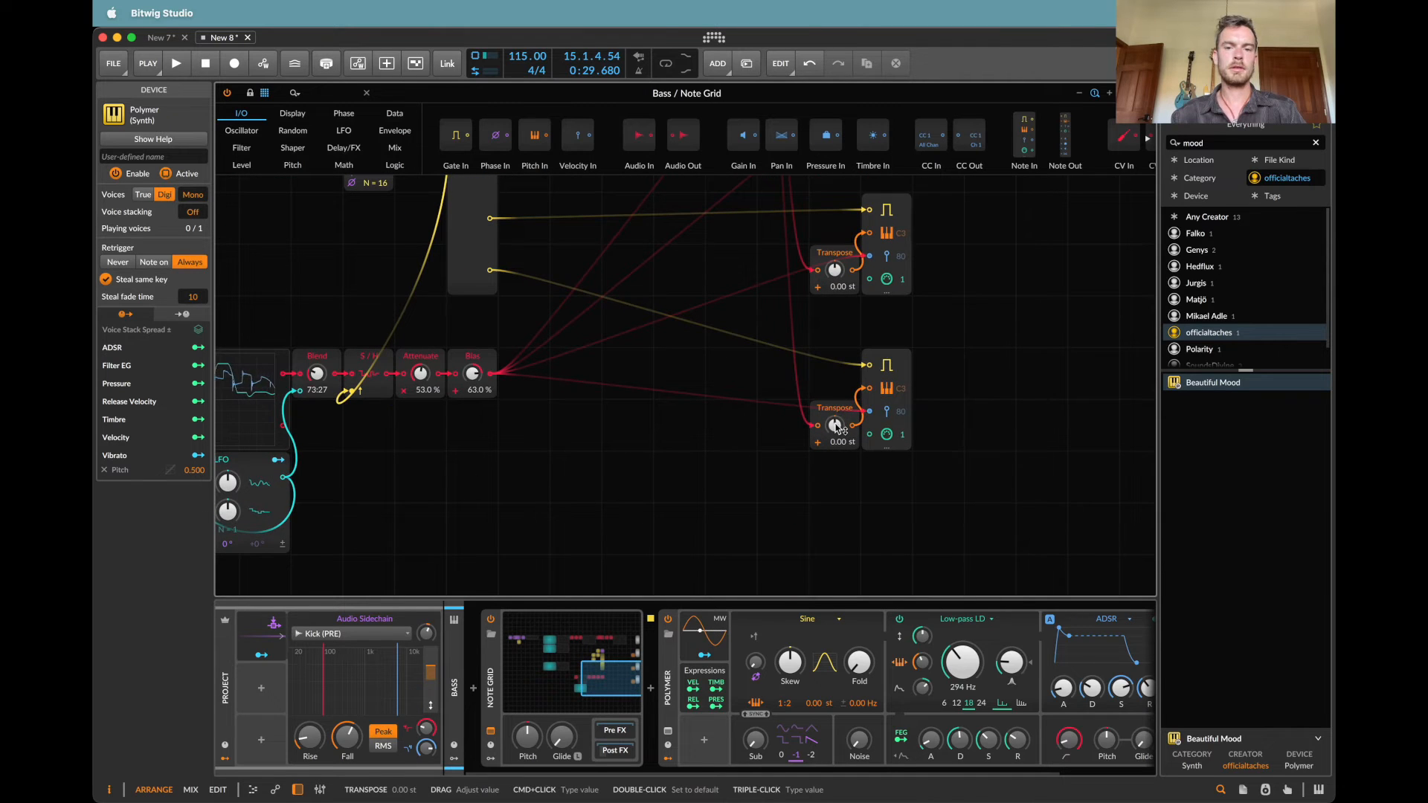
Step: Load the first Increasing TriRamp wavetable into the upper Wavetable LFO and set its rate to 4.00
scroll(837, 424, left, 10)
scroll(837, 424, up, 5)
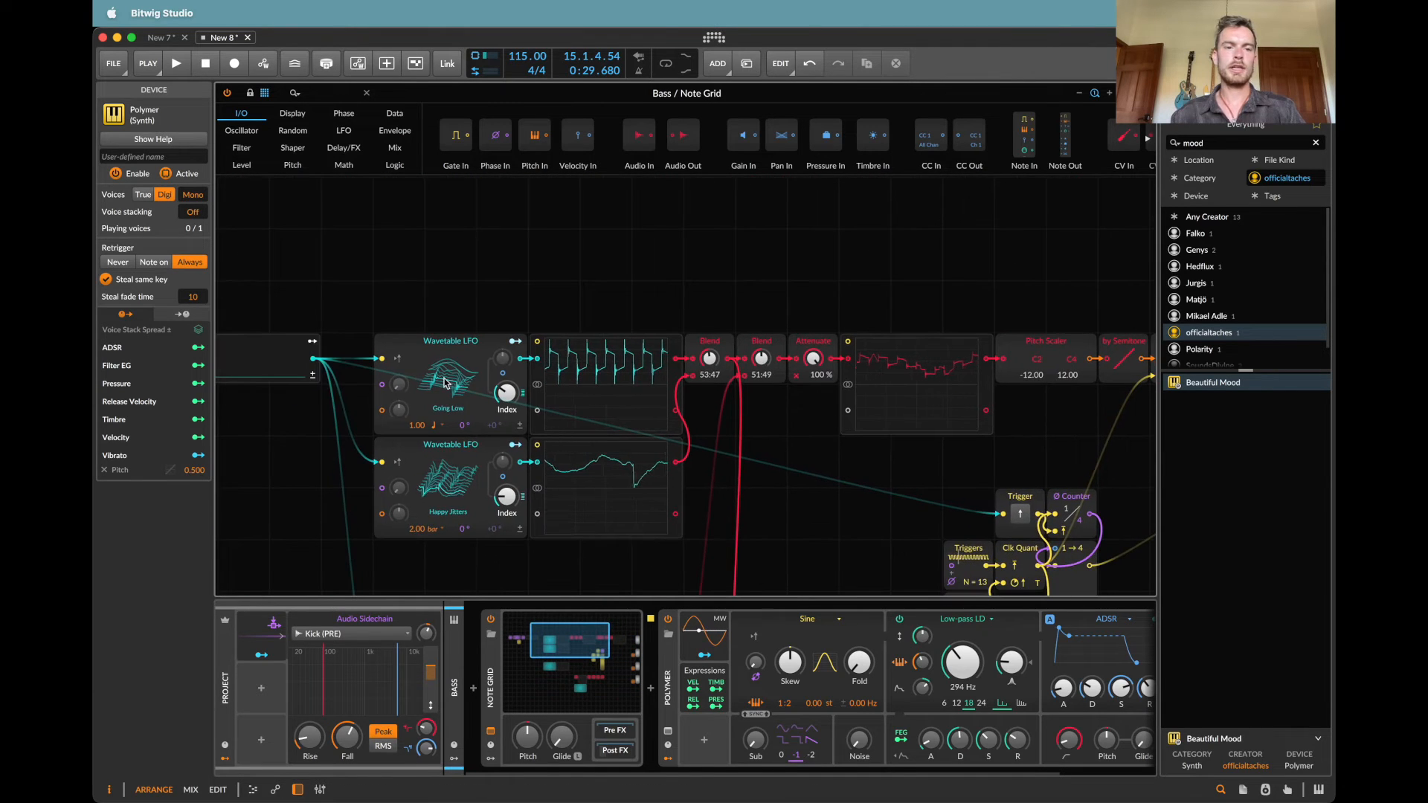
click(445, 383)
scroll(786, 557, down, 5)
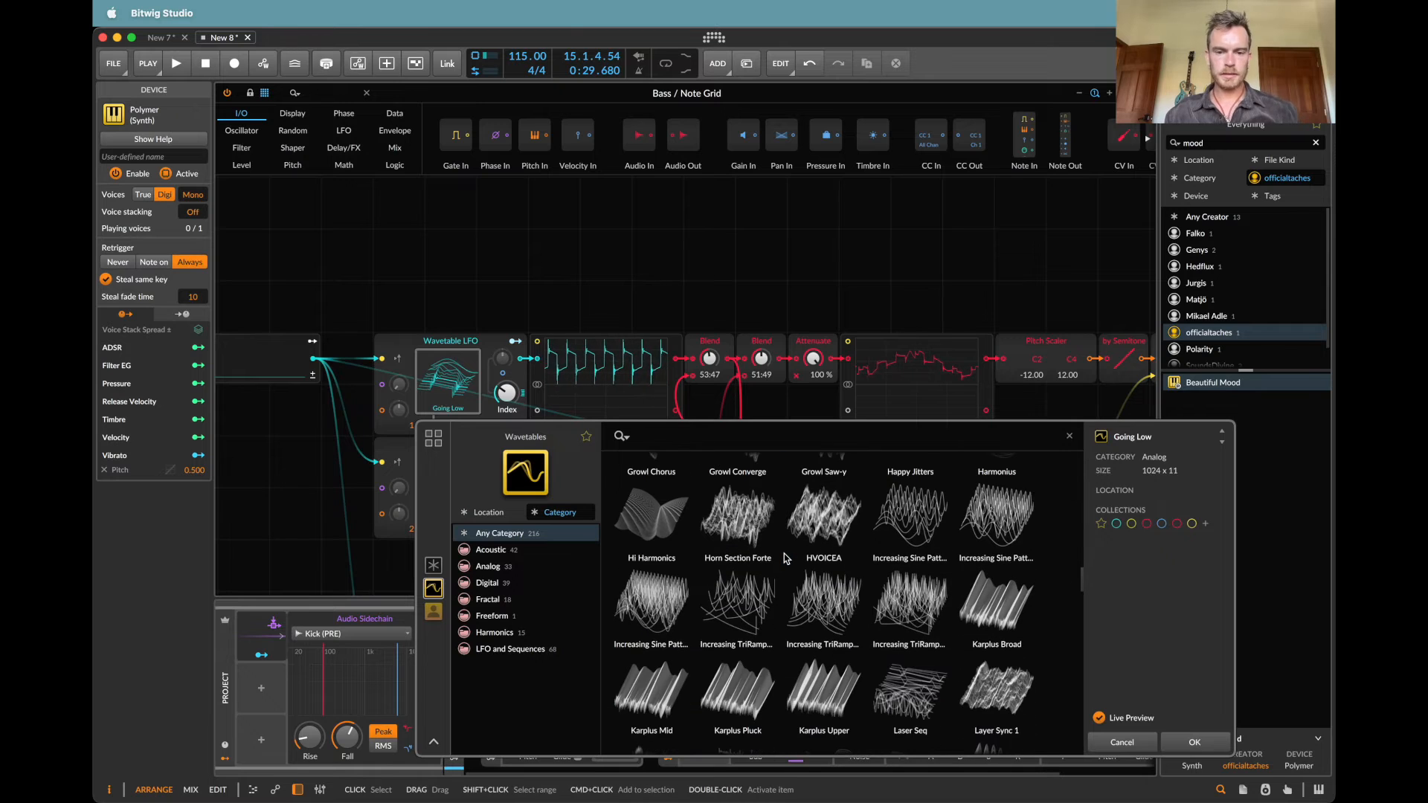
scroll(785, 558, down, 1)
double_click(754, 569)
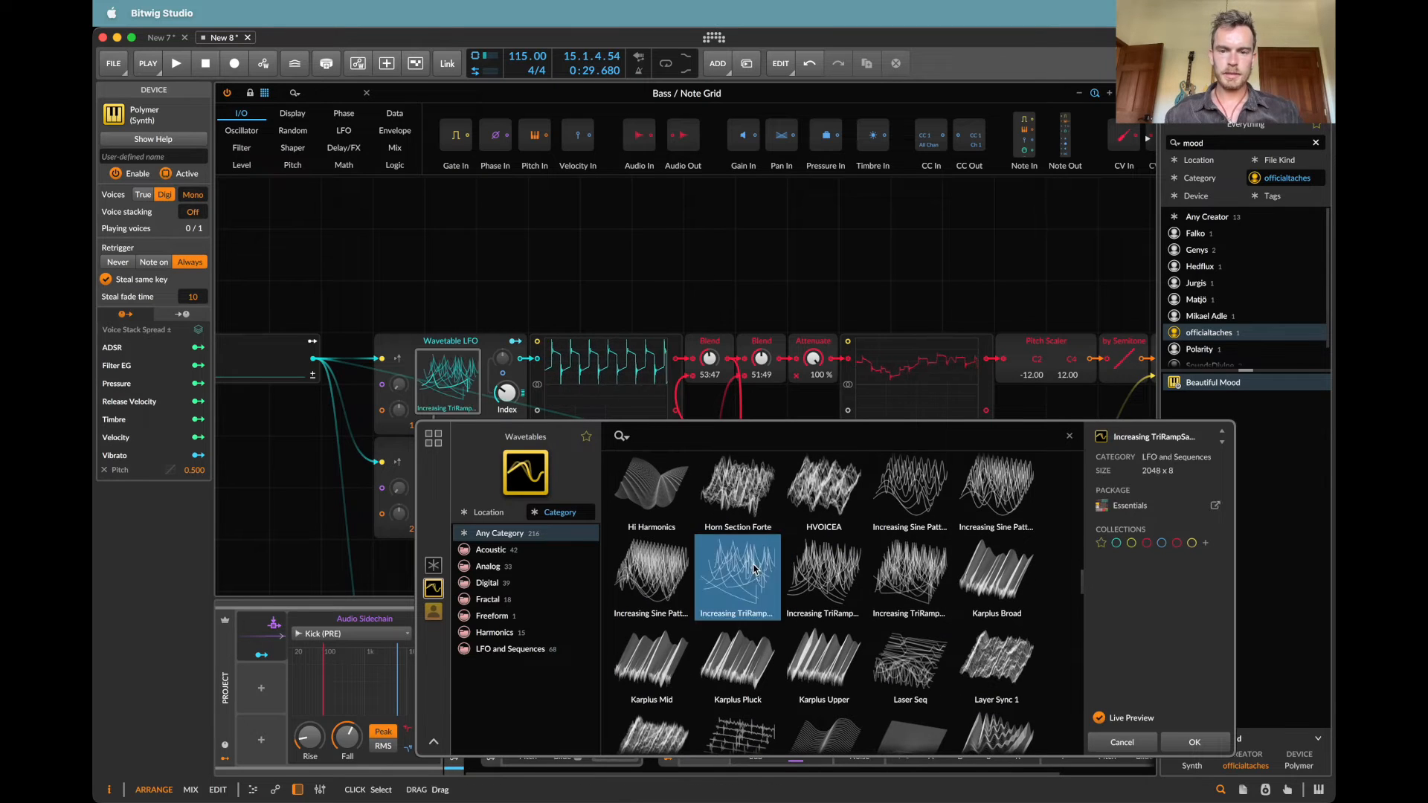
super+click(421, 426)
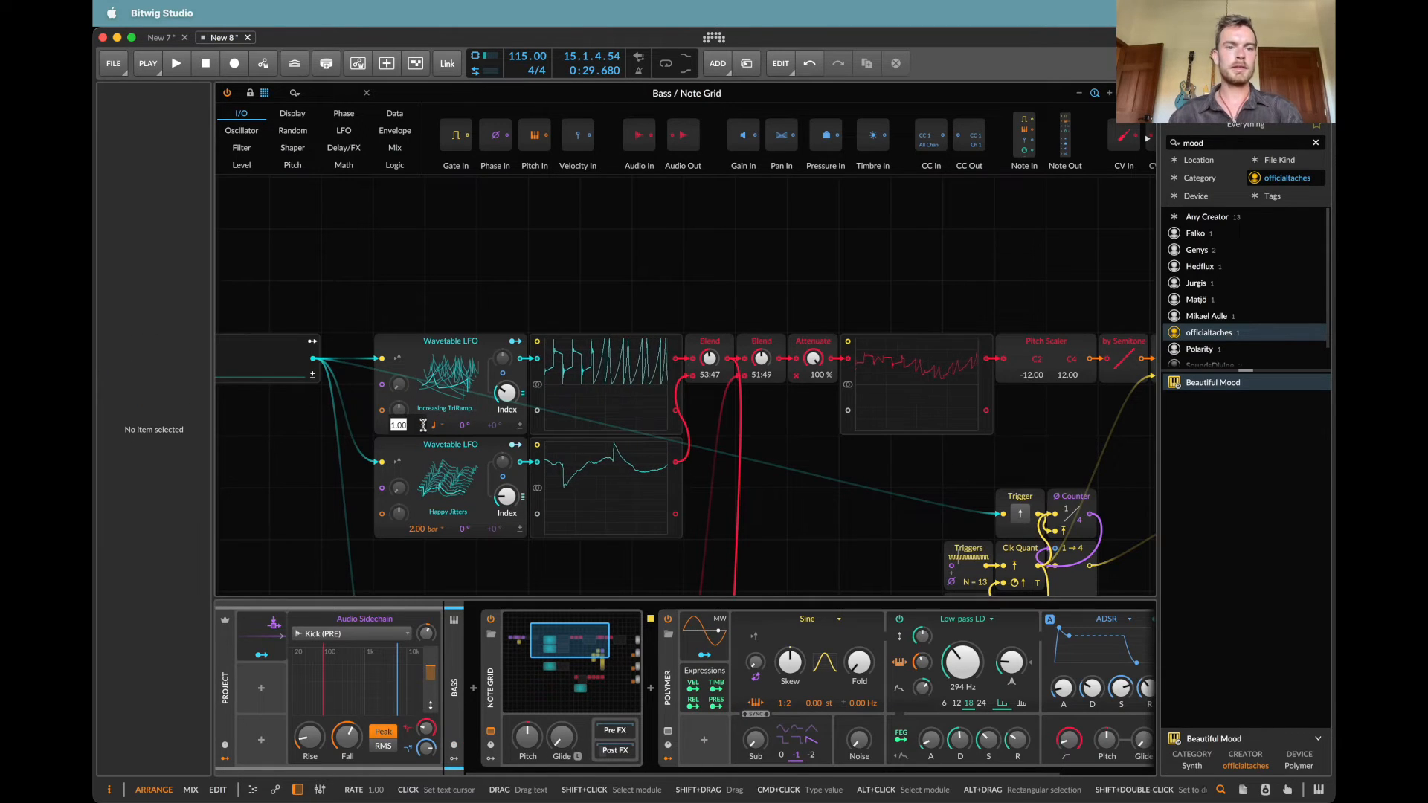
key(BackSpace)
text(4)
key(Return)
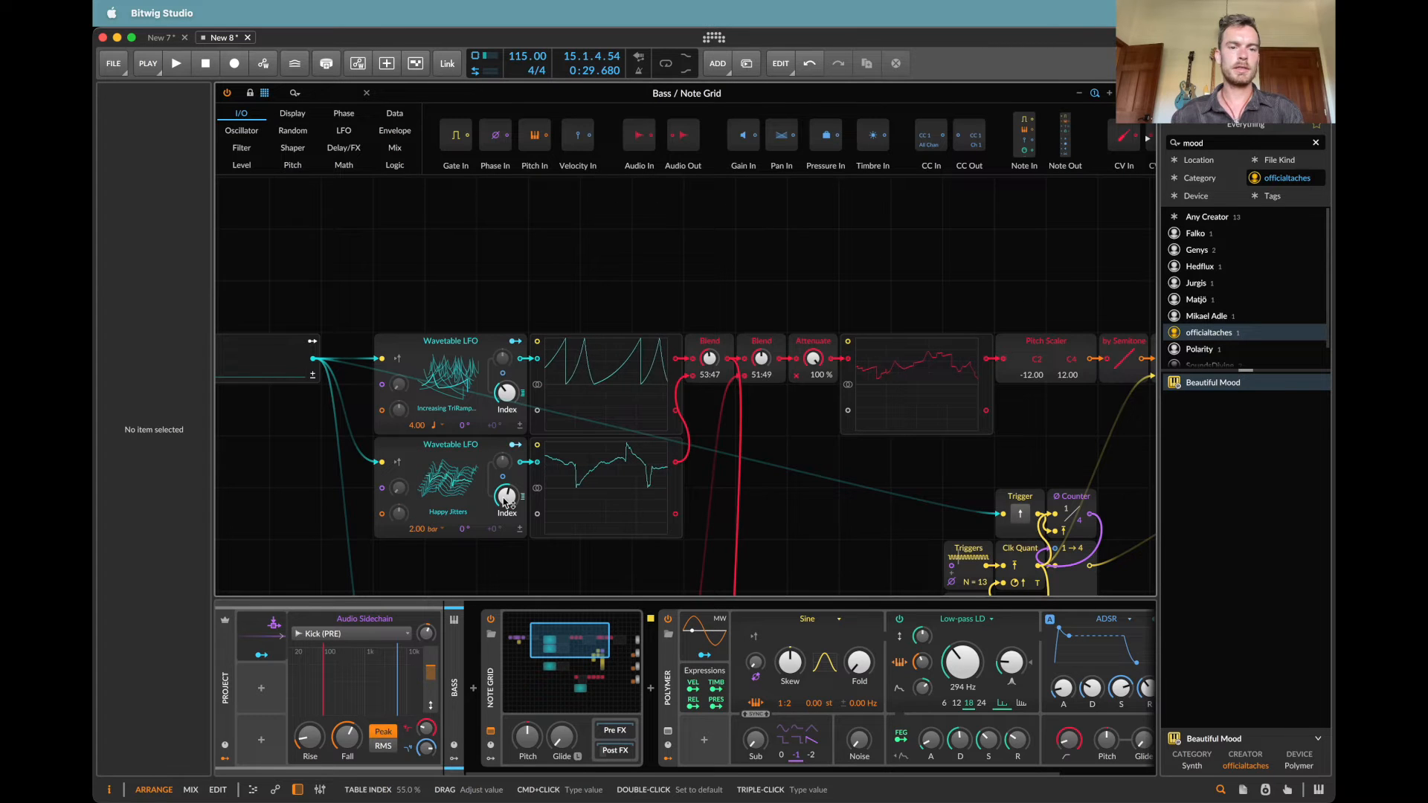
Step: Load the Phase Distortion wavetable into the lower Wavetable LFO and close the Note Grid
click(453, 492)
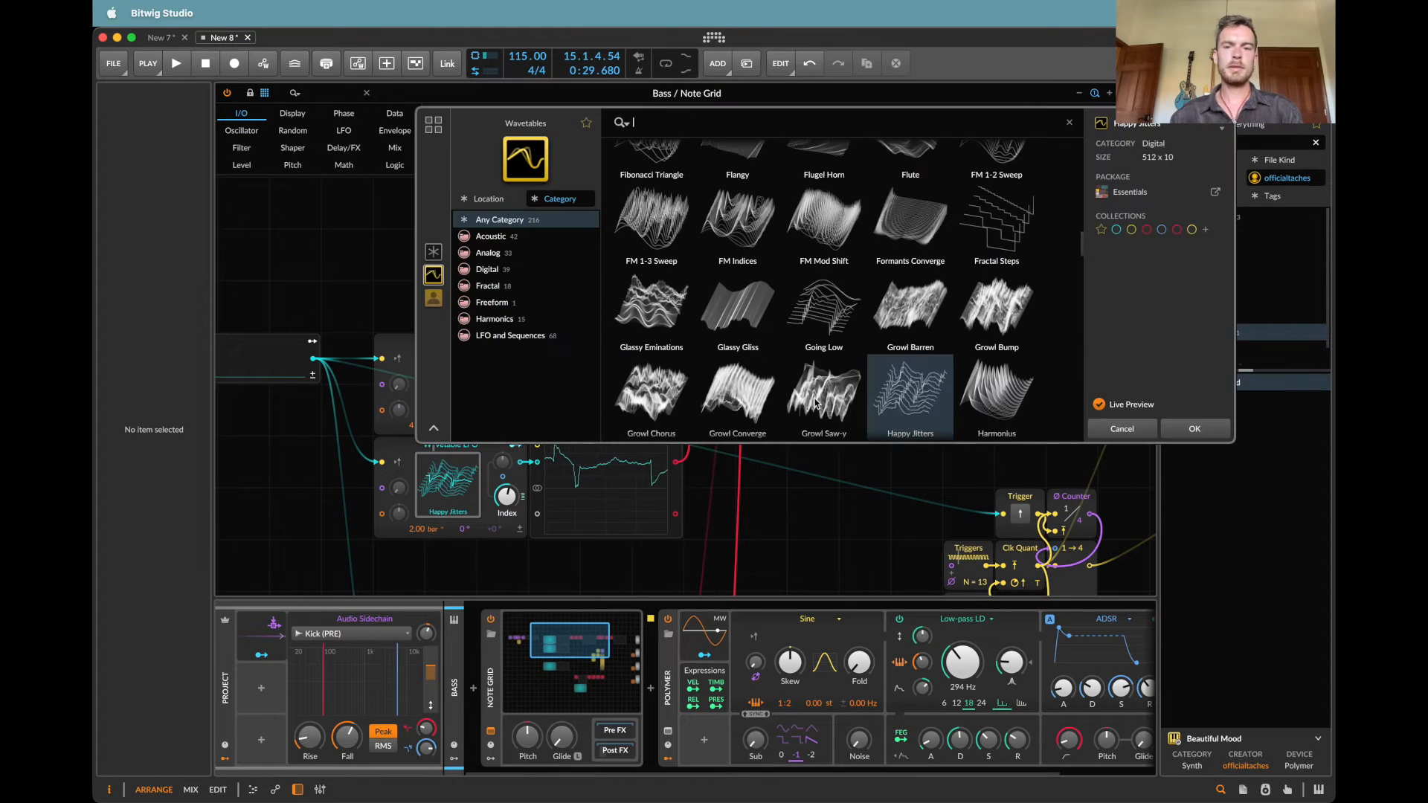
scroll(739, 303, down, 3)
scroll(739, 303, down, 10)
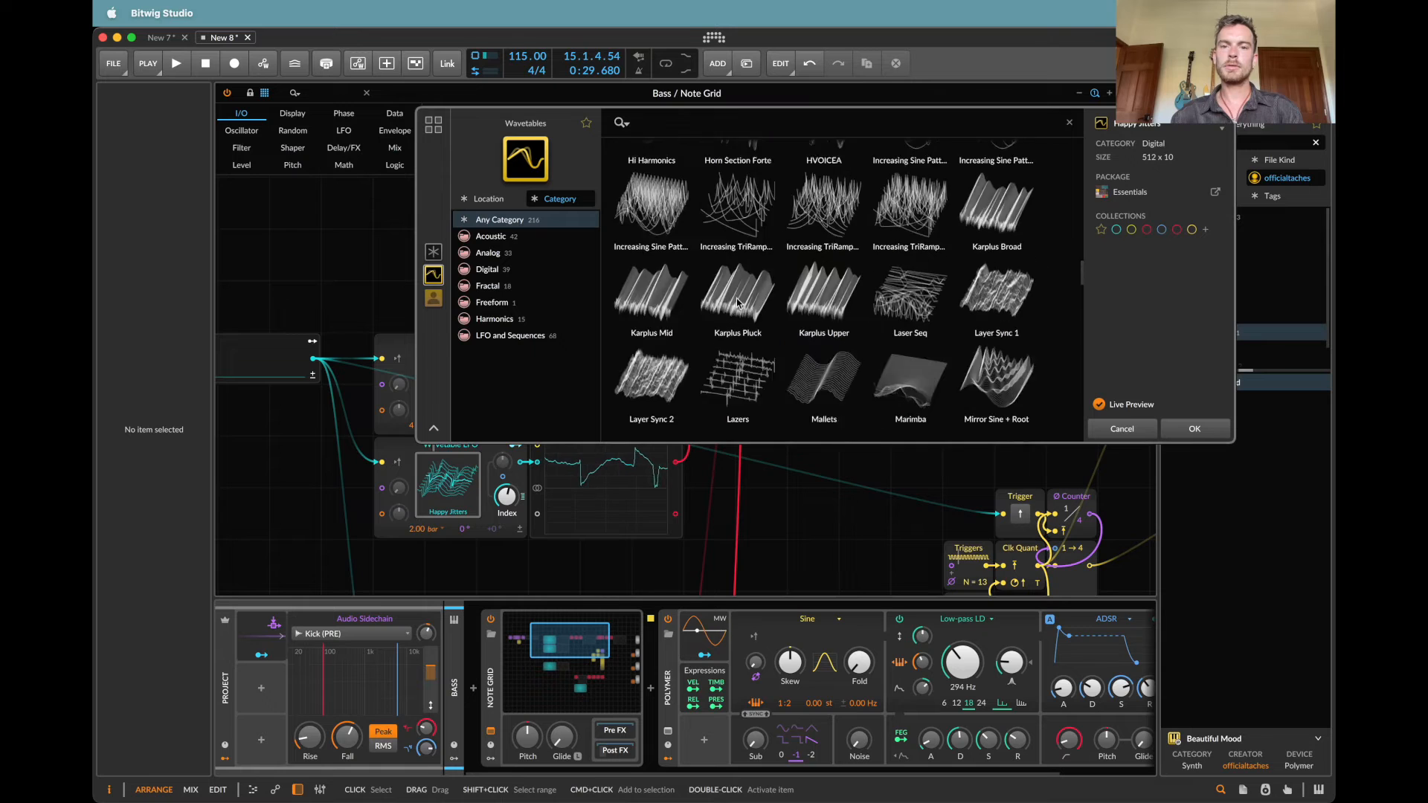
double_click(824, 224)
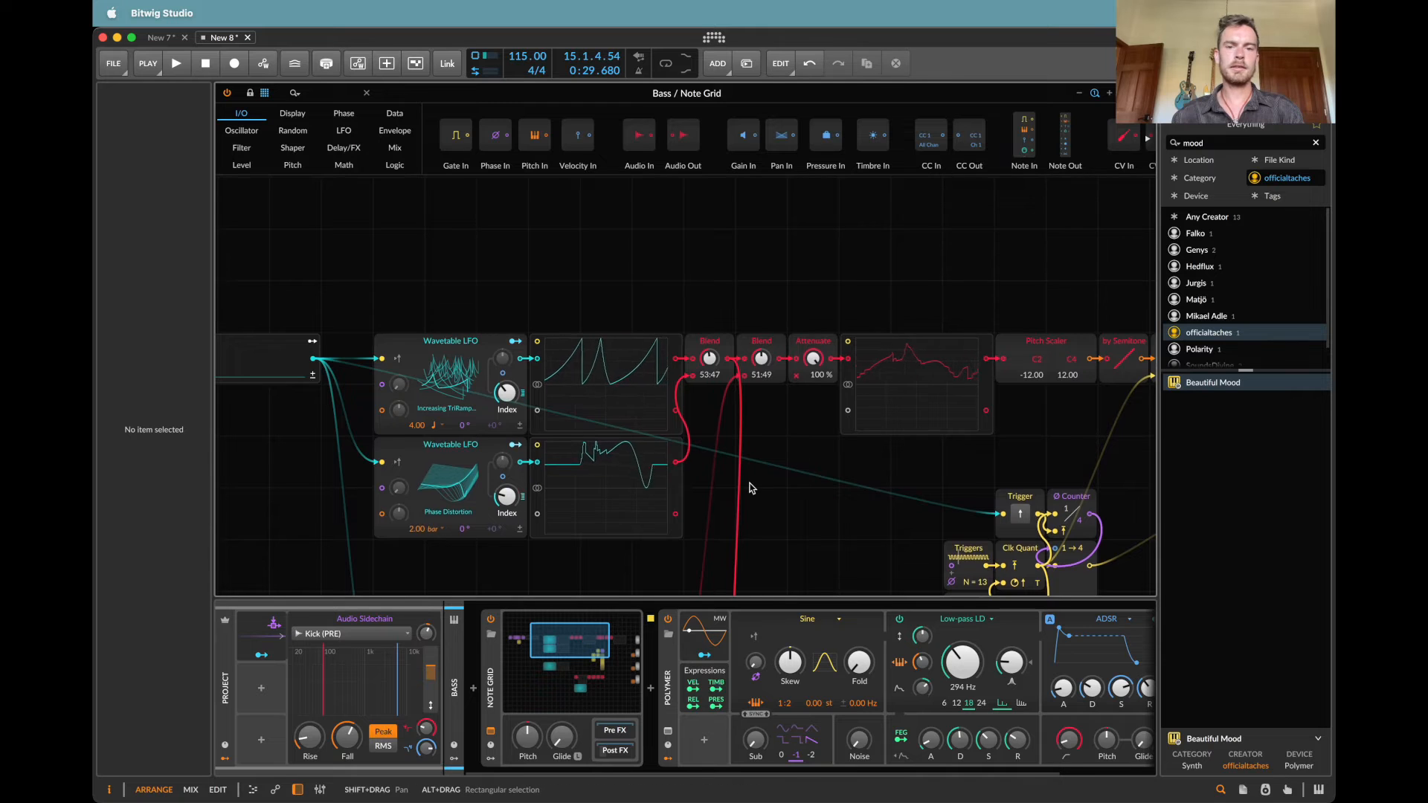
scroll(751, 488, down, 5)
scroll(752, 488, down, 1)
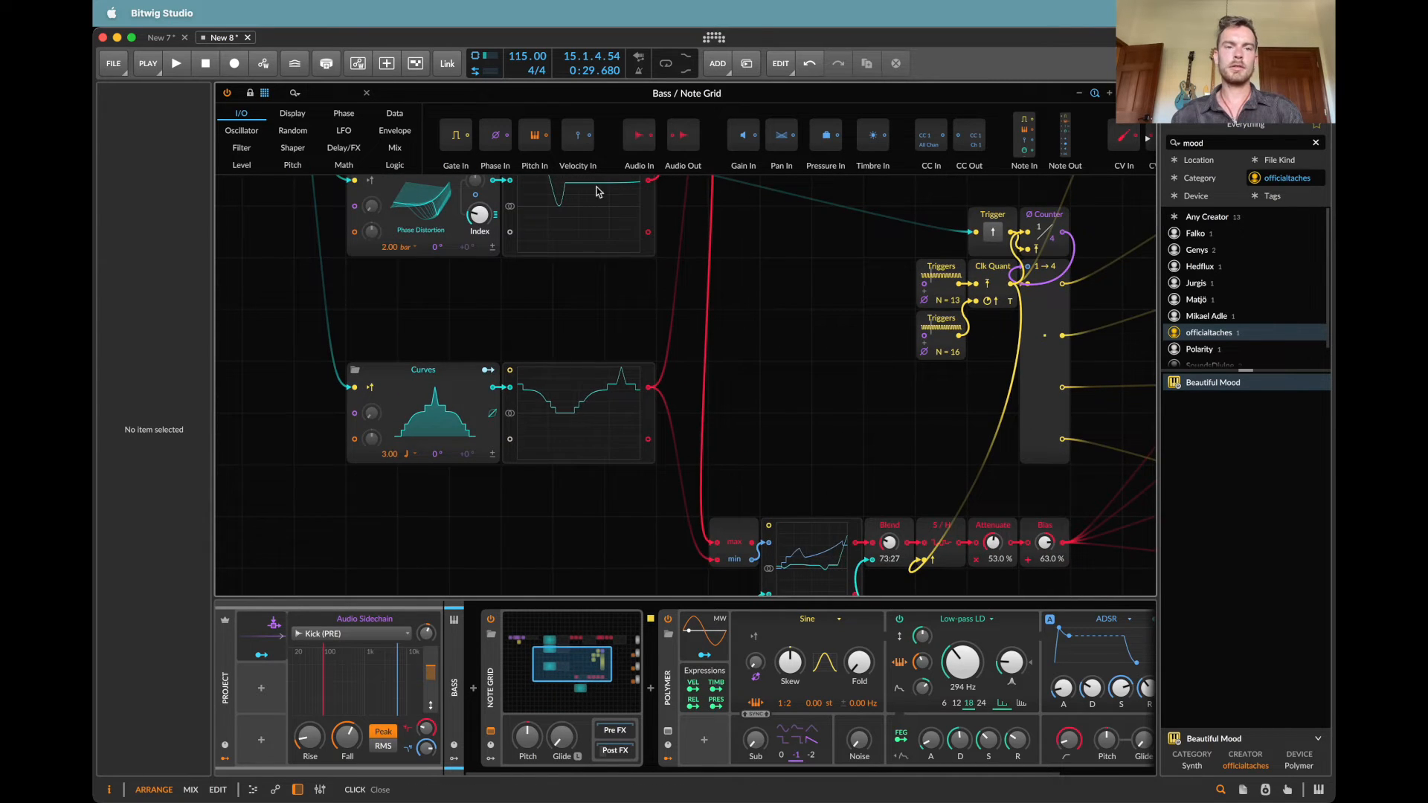
key(Escape)
Step: Start playback and set the output level of the Bass track's Polymer to about -4.3 dB
key(space)
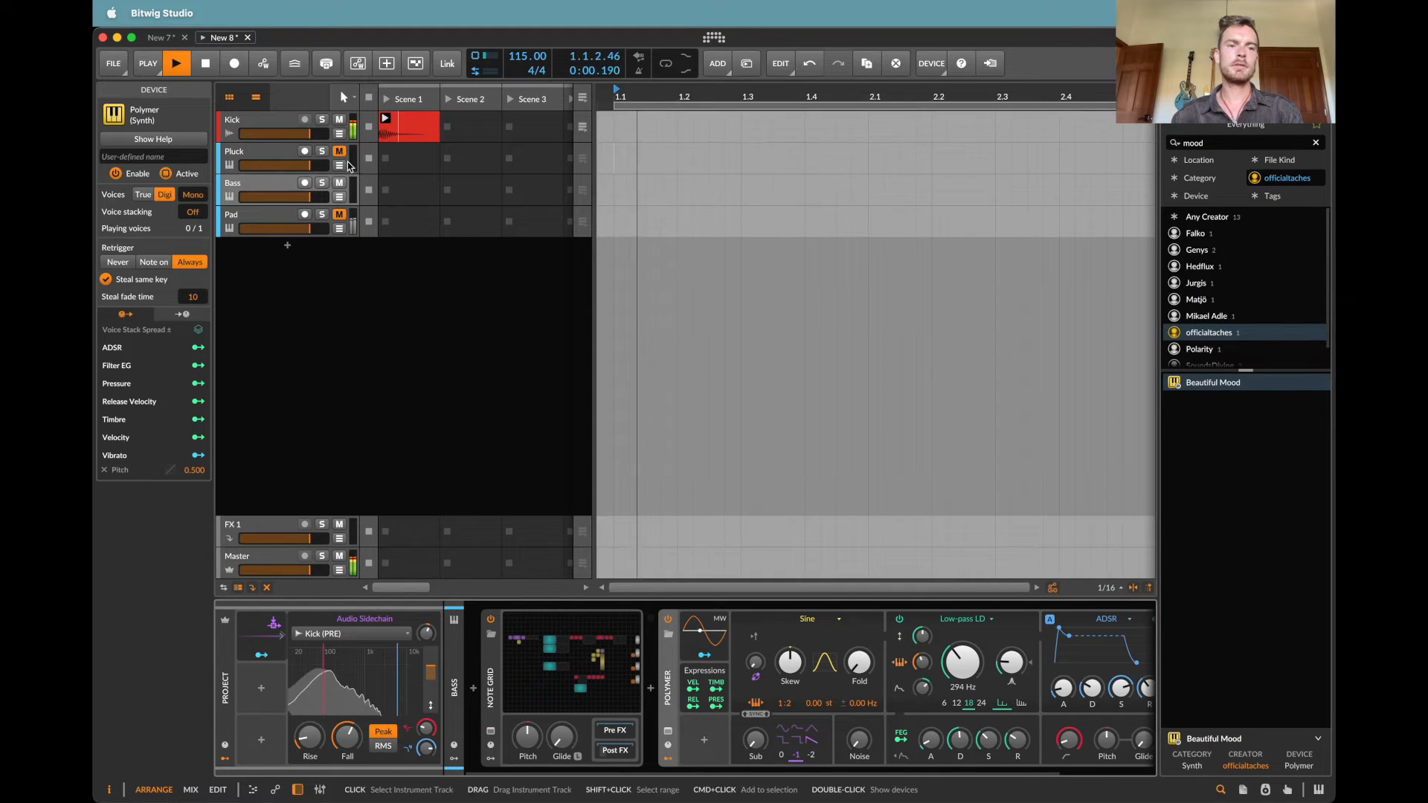
click(498, 392)
scroll(680, 693, right, 3)
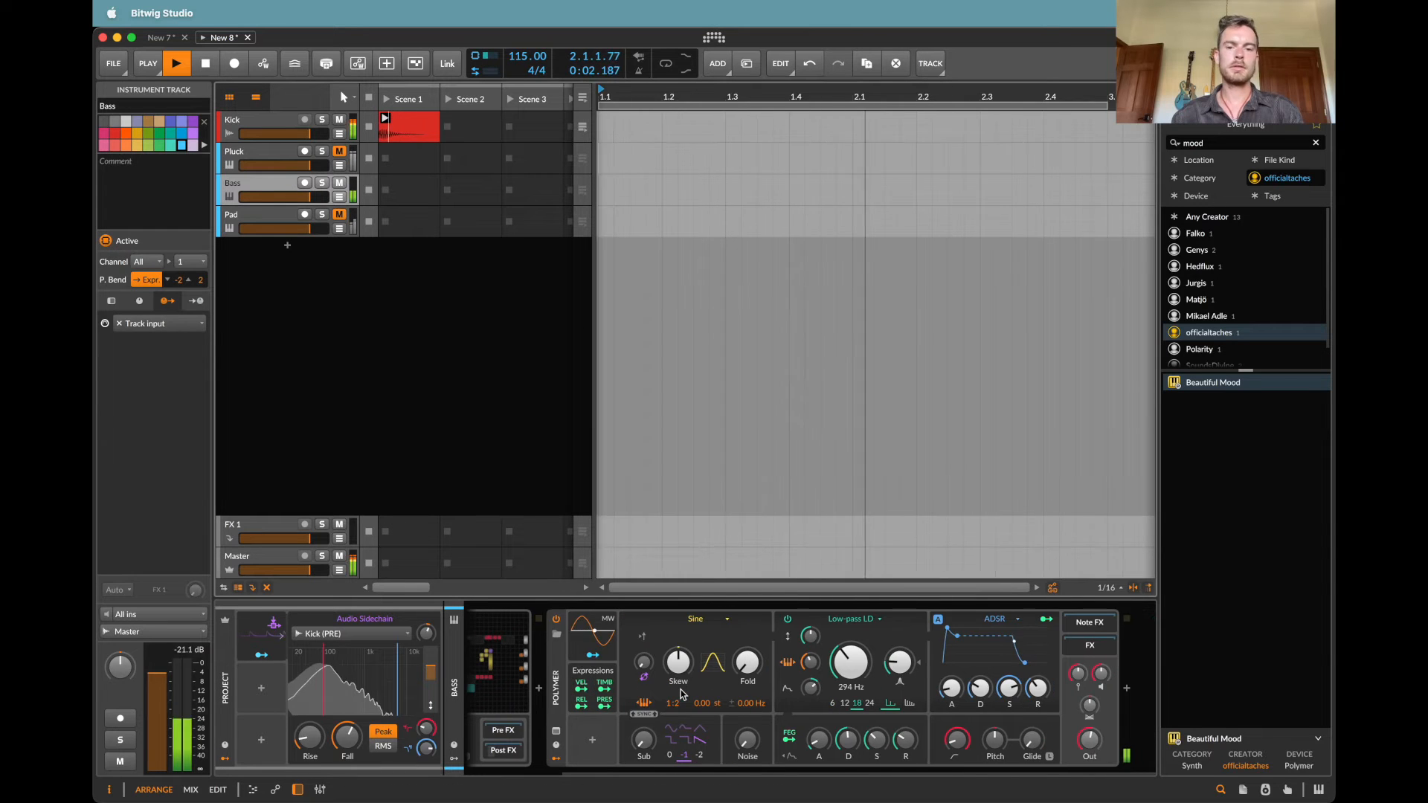
drag(1092, 749, 1092, 760)
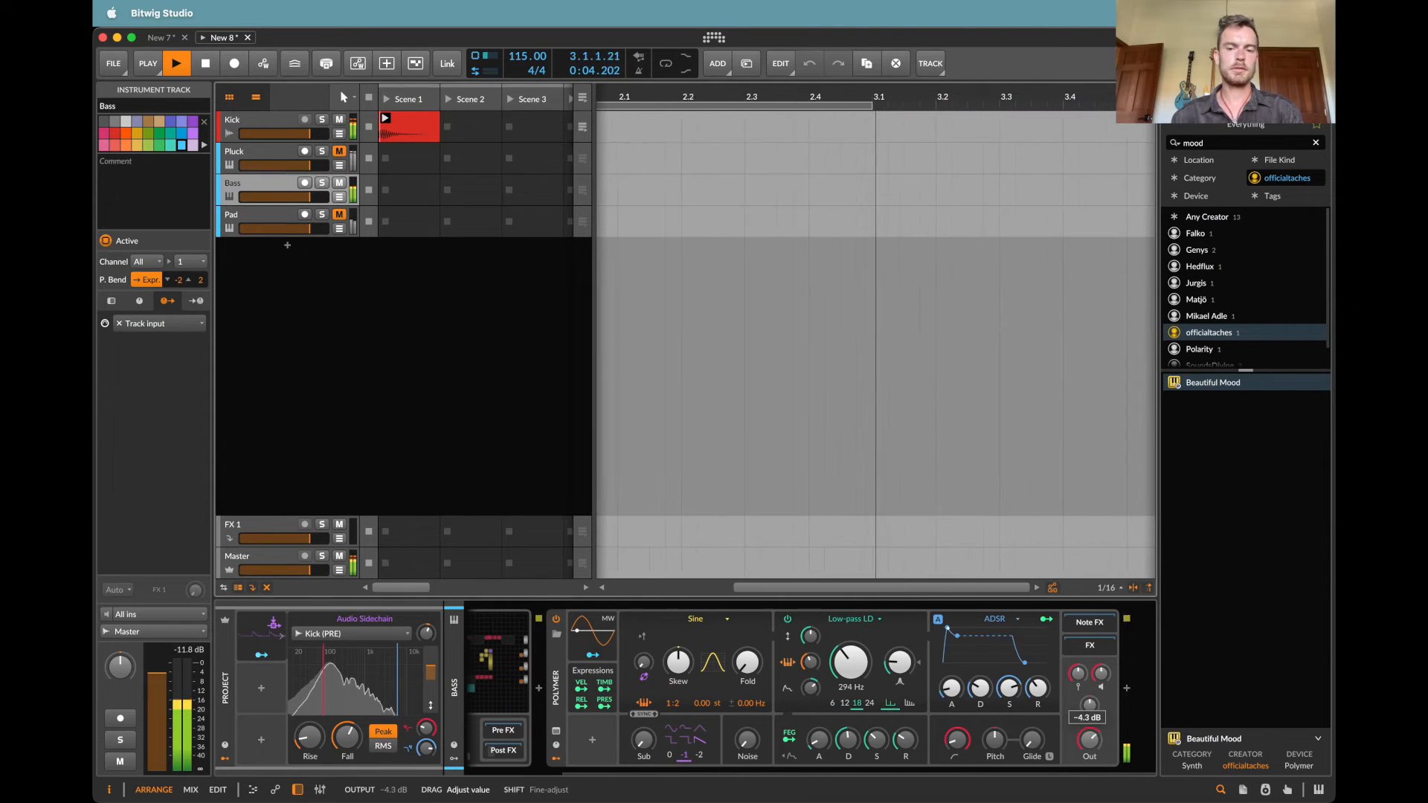
Step: Set the Polymer filter's cutoff modulation amount to about 63.6 st and adjust the sustain of its filter and amplitude envelopes
drag(812, 689, 812, 674)
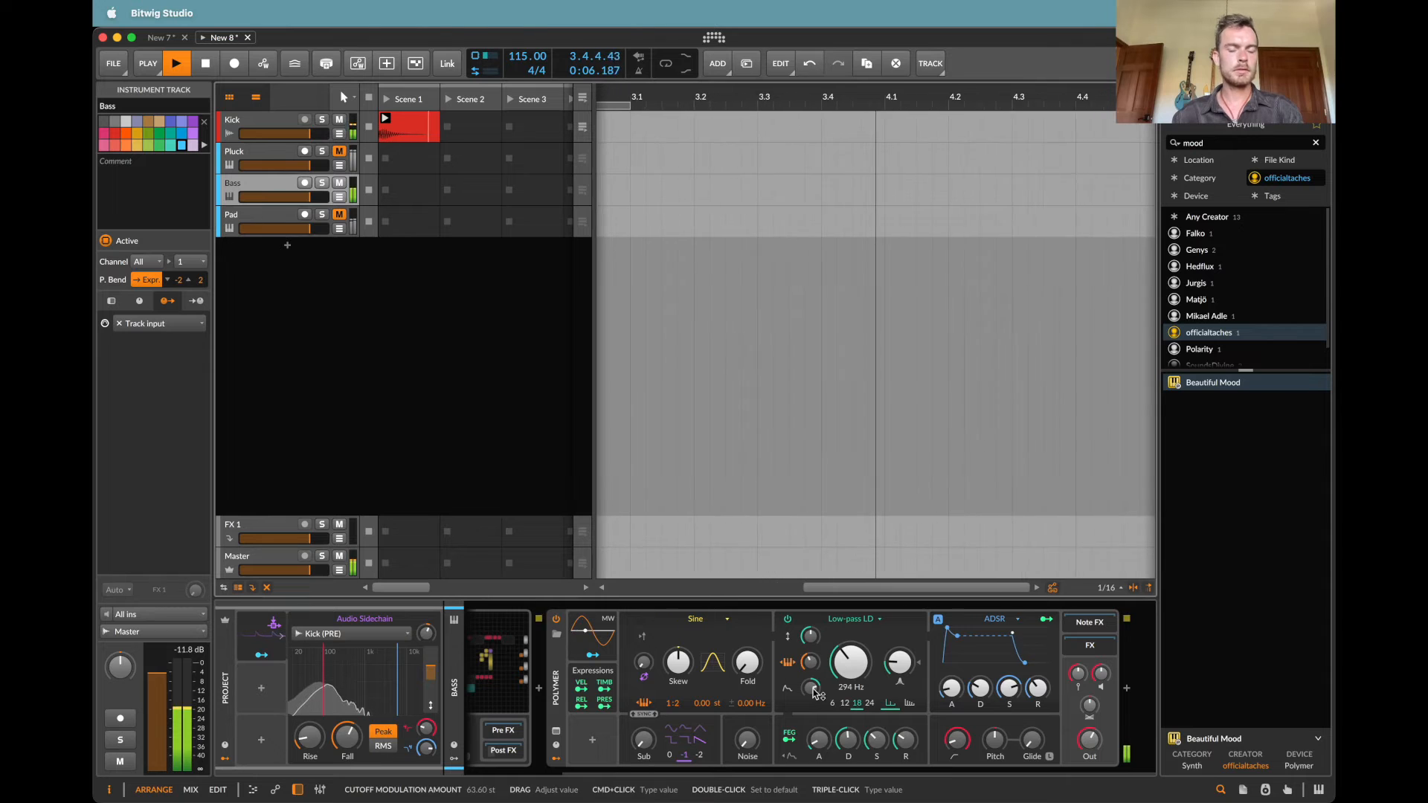
drag(878, 743, 878, 740)
mouse_move(1008, 688)
mouse_down()
mouse_move(1009, 669)
mouse_move(981, 690)
mouse_up()
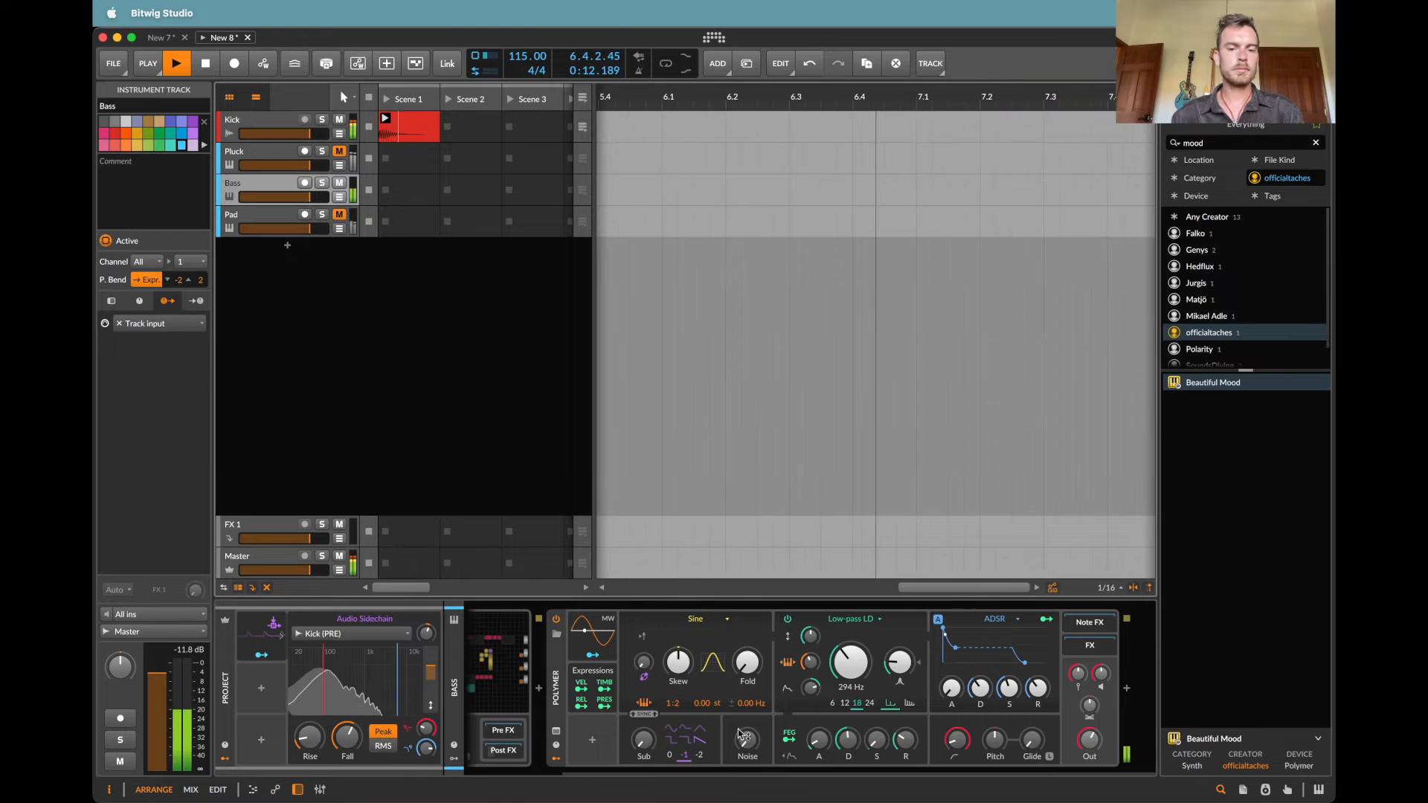
Step: Blend in the Polymer's sub oscillator at octave -2 and lower the low-pass cutoff to 127 Hz
click(644, 740)
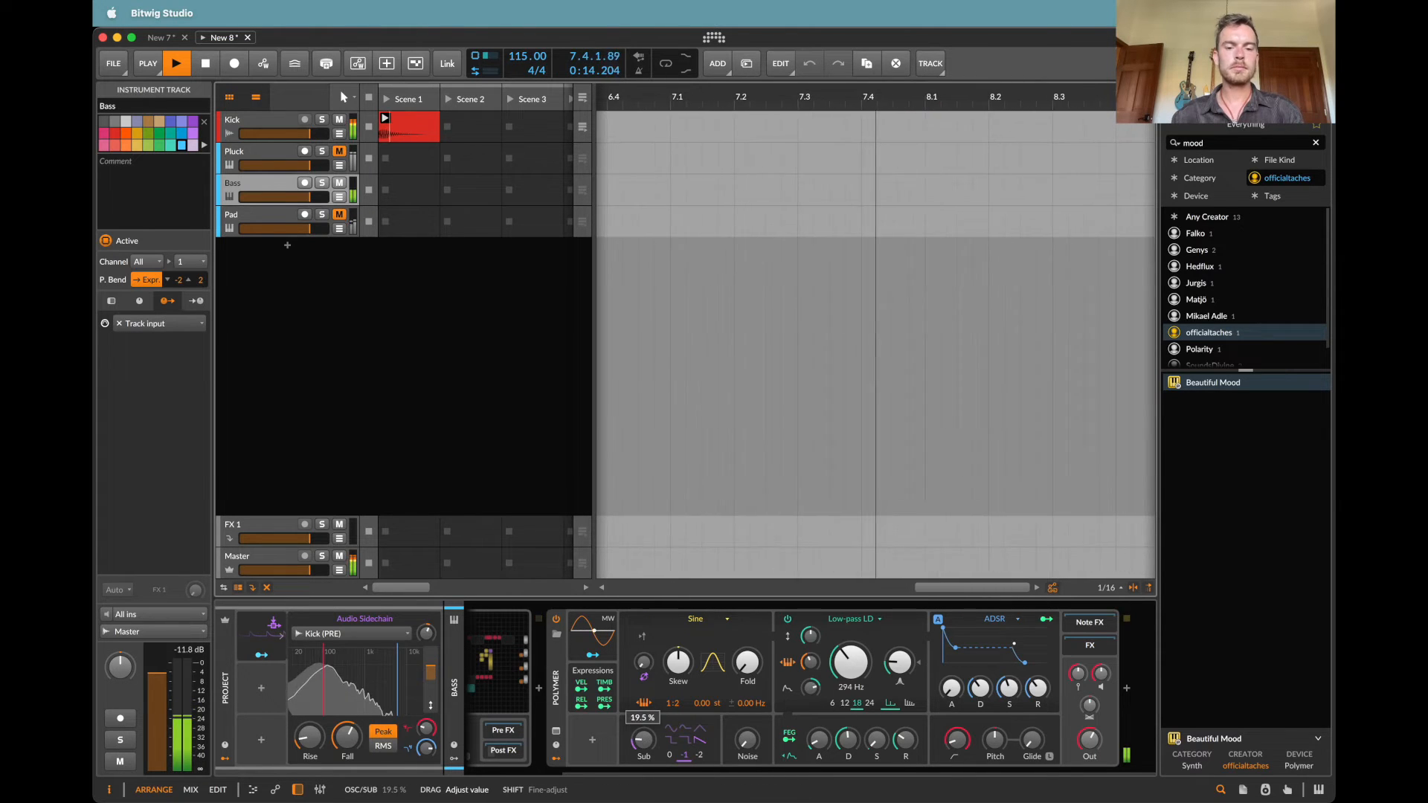
drag(644, 740, 645, 738)
click(810, 661)
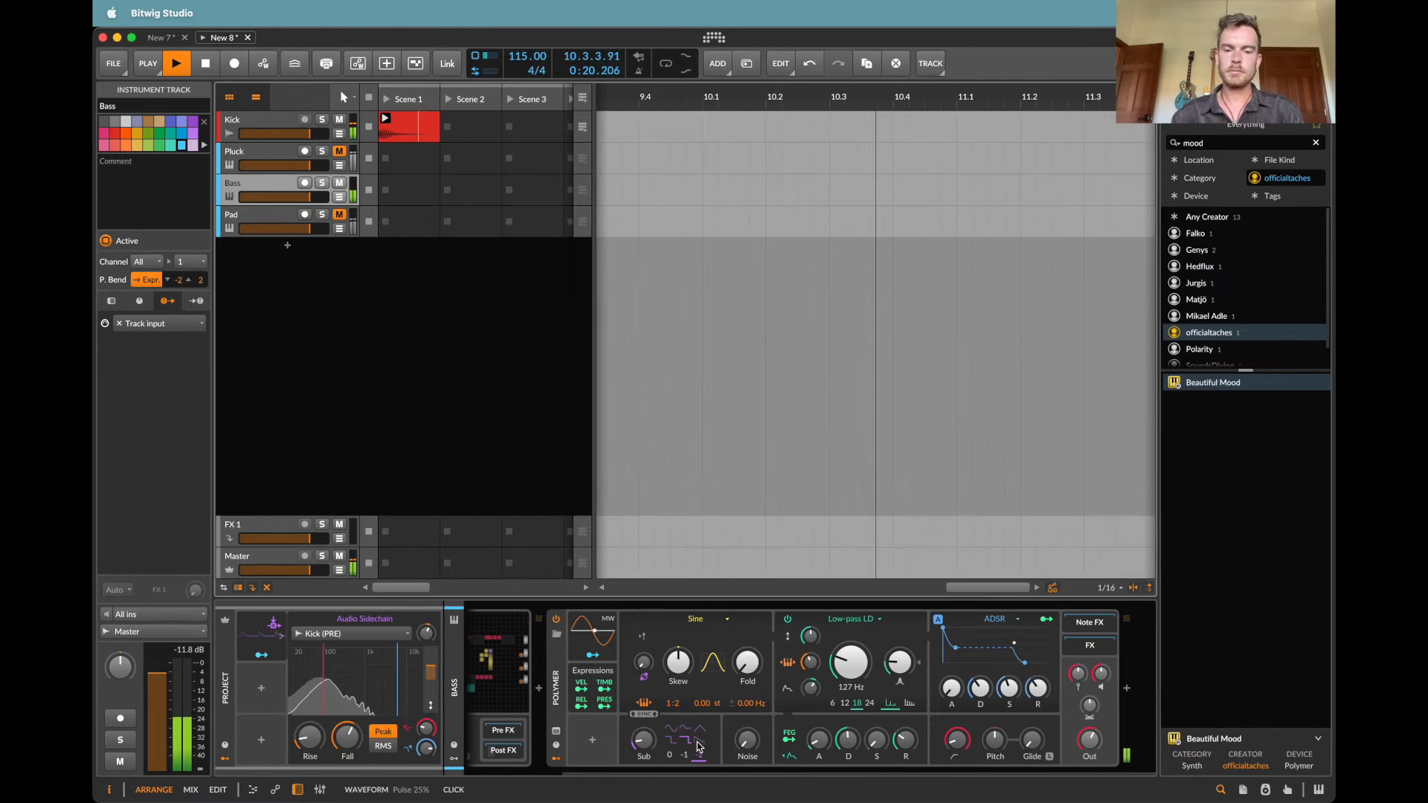
drag(644, 740, 644, 741)
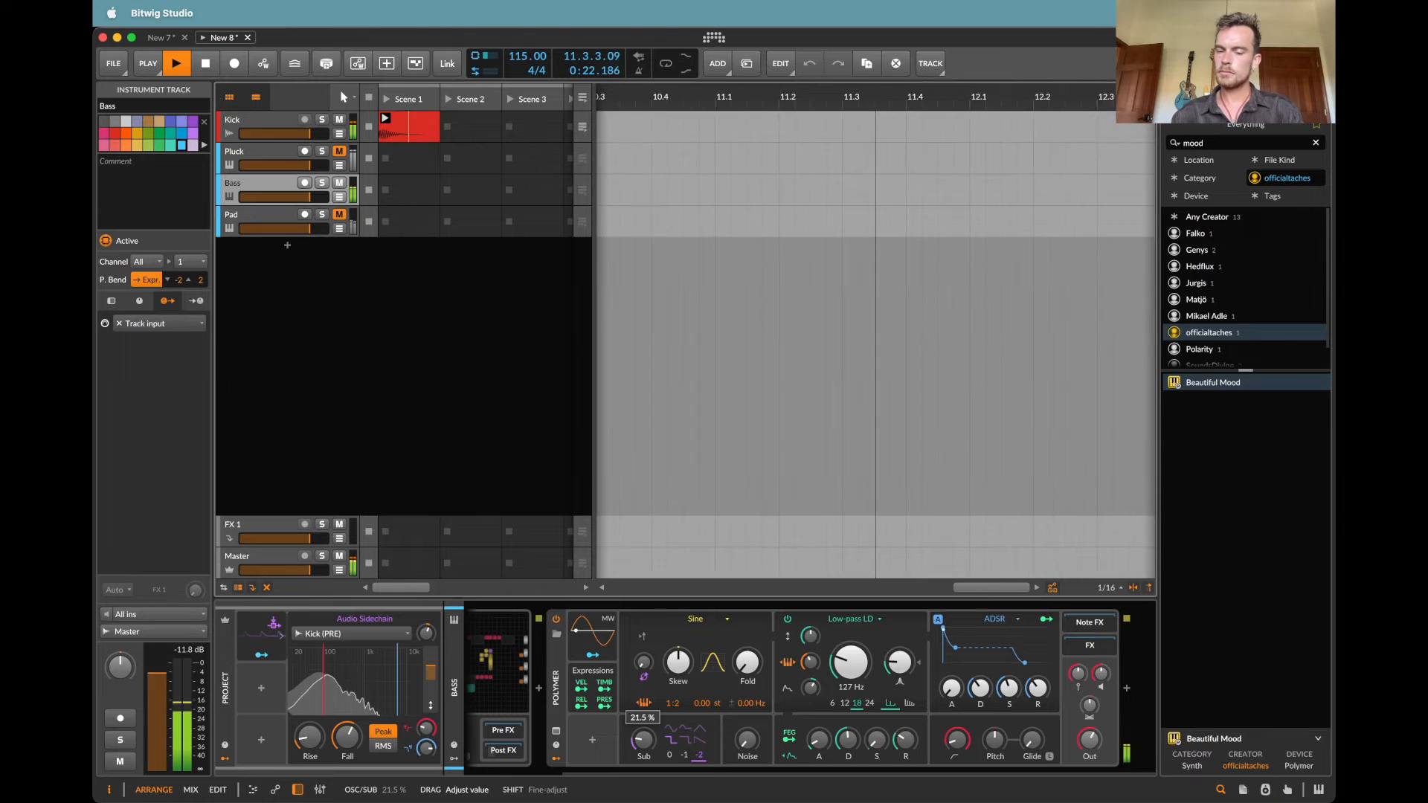
Step: Add a Note Counter modulator with 3 steps to the Bass Polymer and map it to the filter's cutoff modulation amount at 0.210
click(592, 740)
text(note)
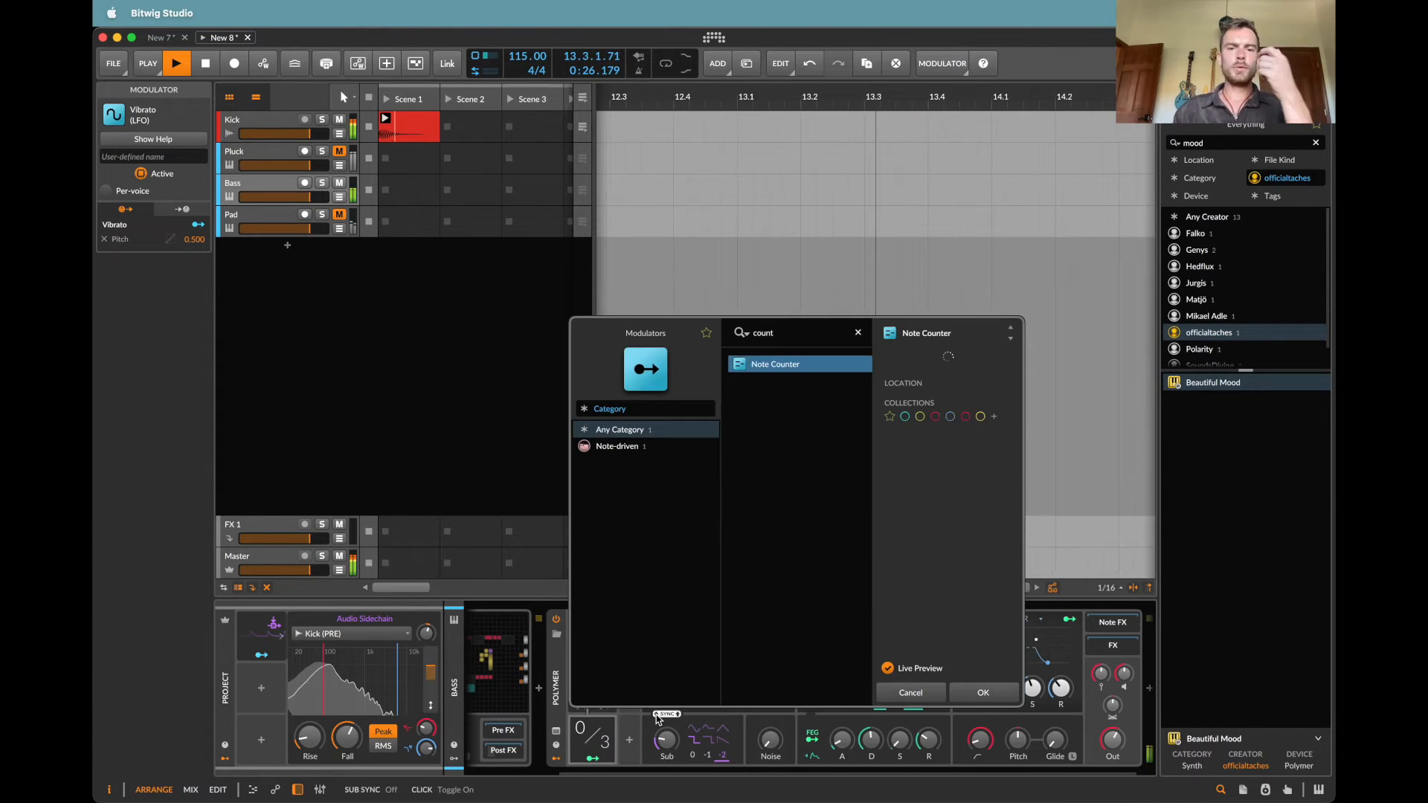
key(Return)
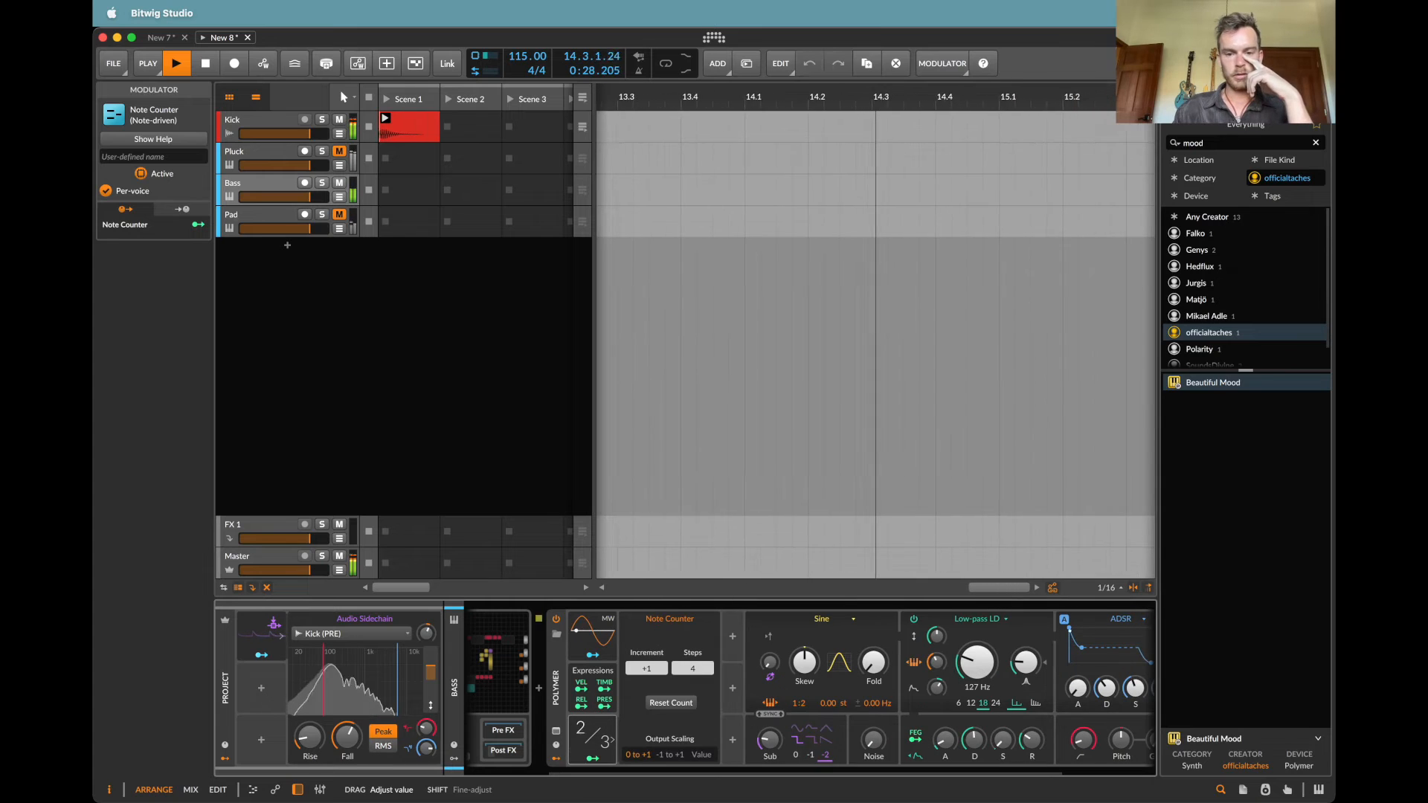
click(593, 758)
drag(977, 662, 977, 655)
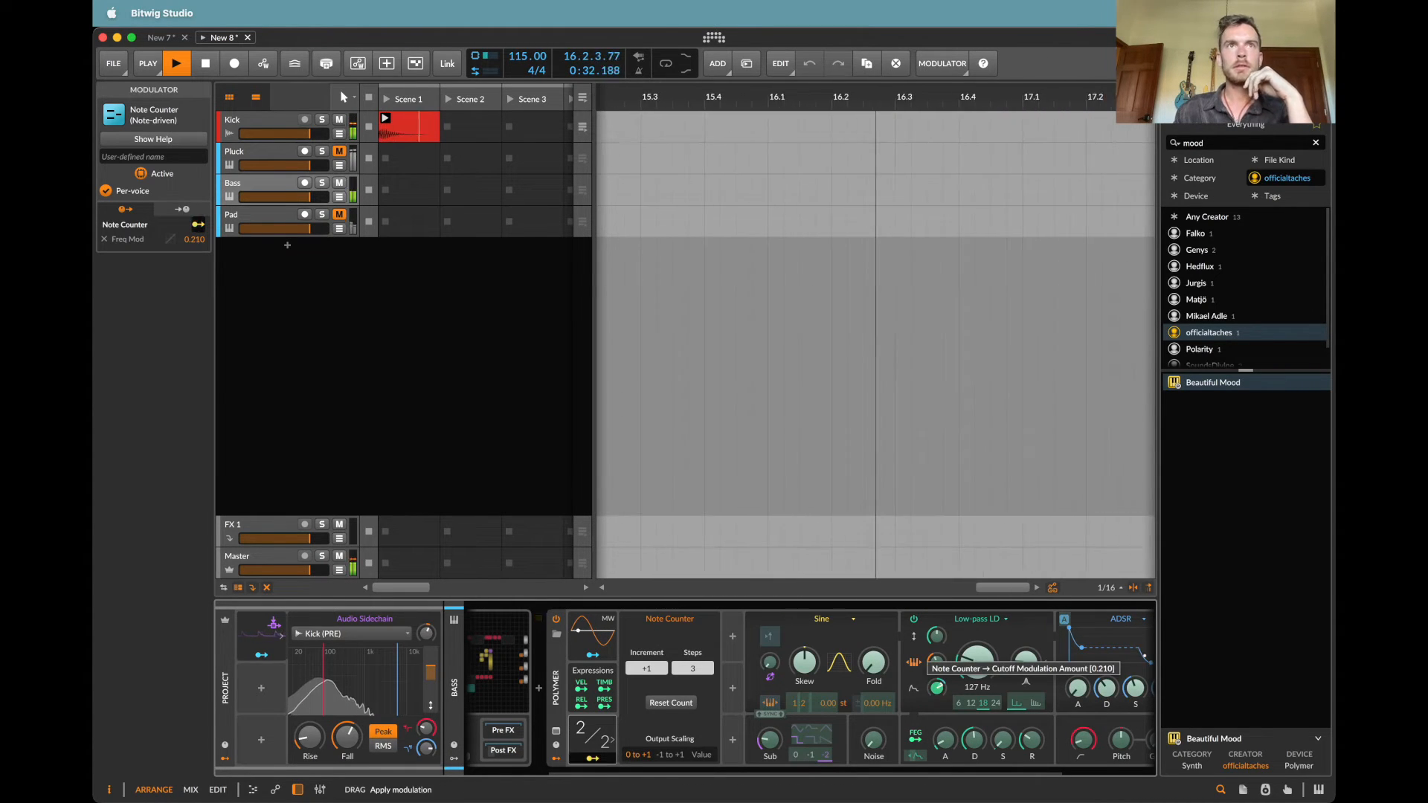
Step: Unmute the Pluck track and lower its volume to about -9.4 dB
scroll(1042, 699, right, 3)
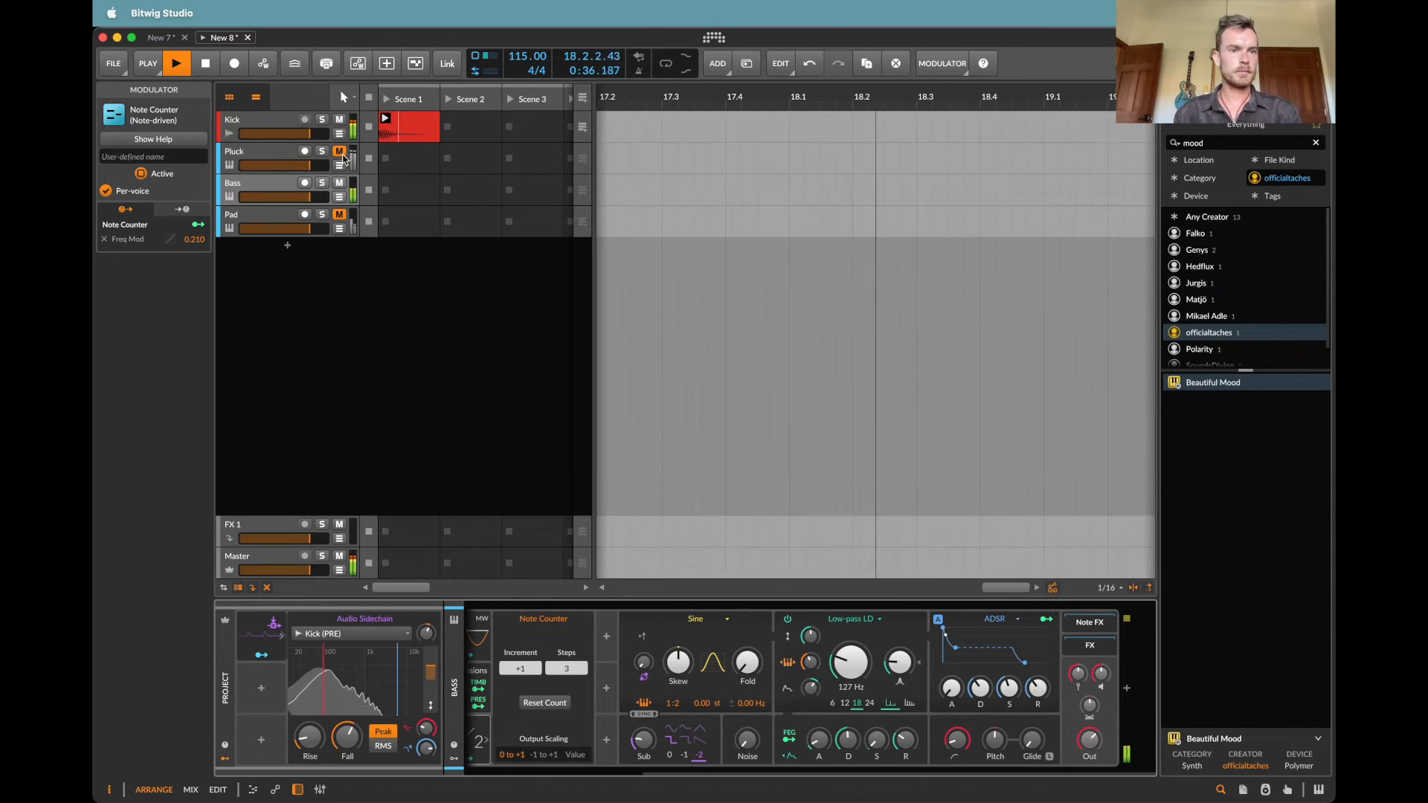
drag(296, 167, 289, 165)
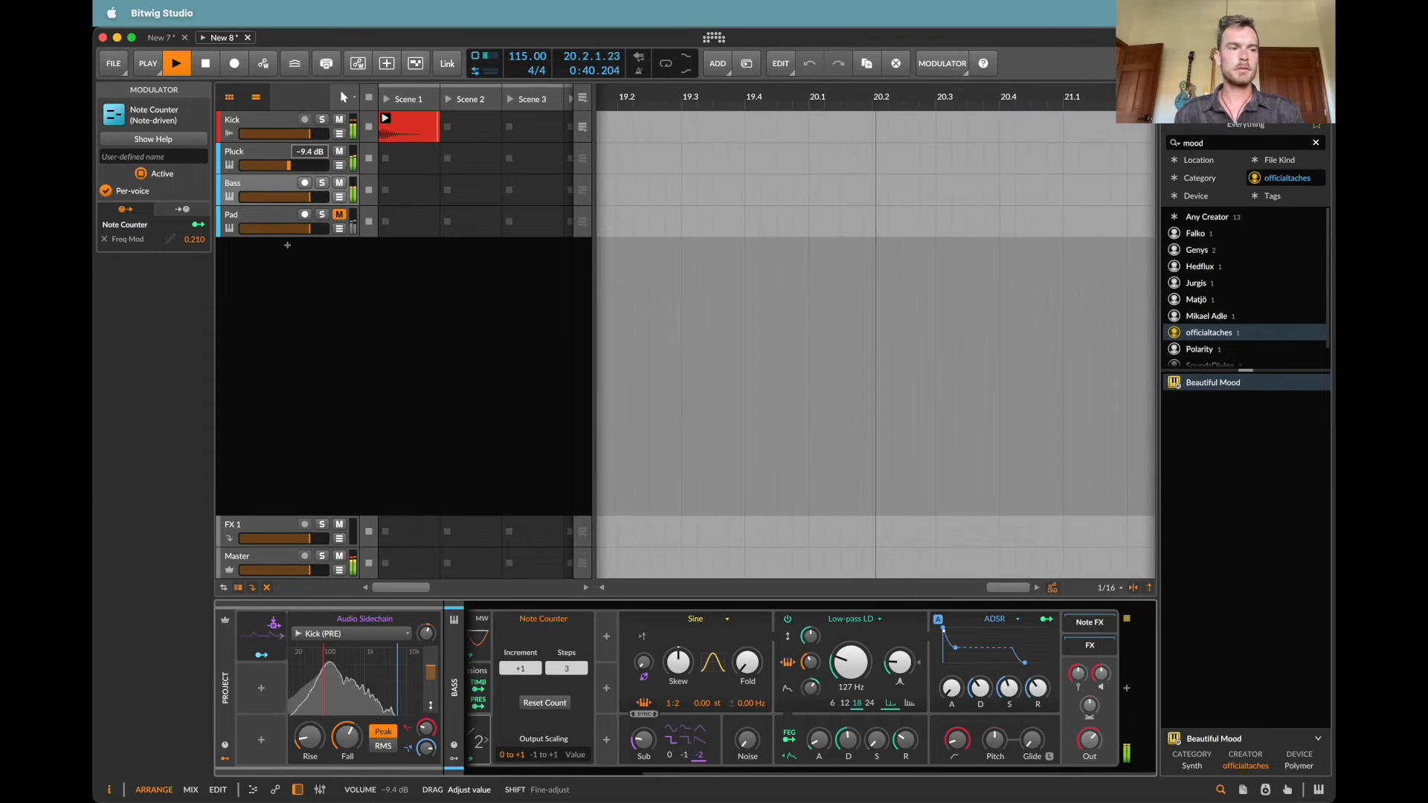
Step: Open the Bass track's Note Grid and replace the Curves module's shape with Inverted Shark Fins
scroll(596, 711, left, 5)
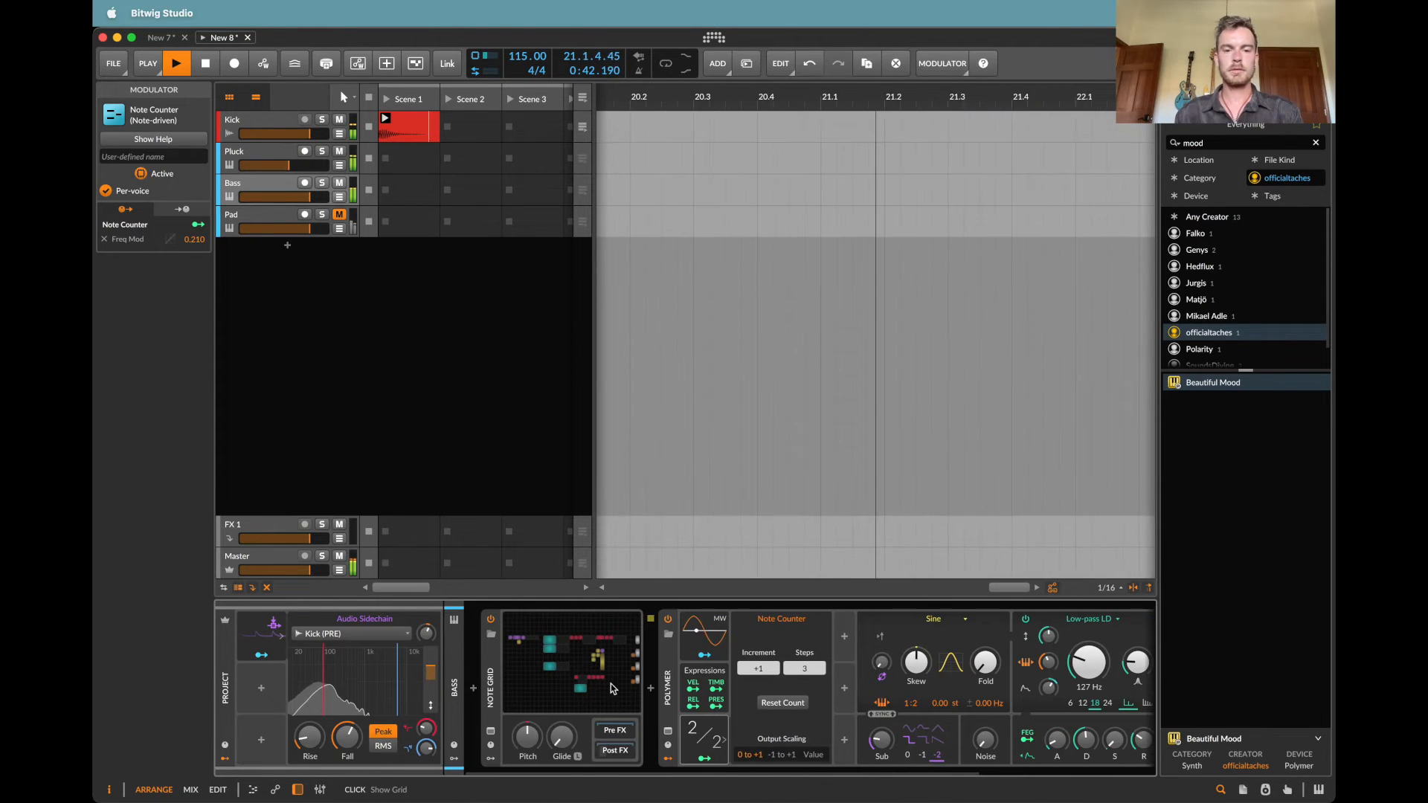
click(612, 683)
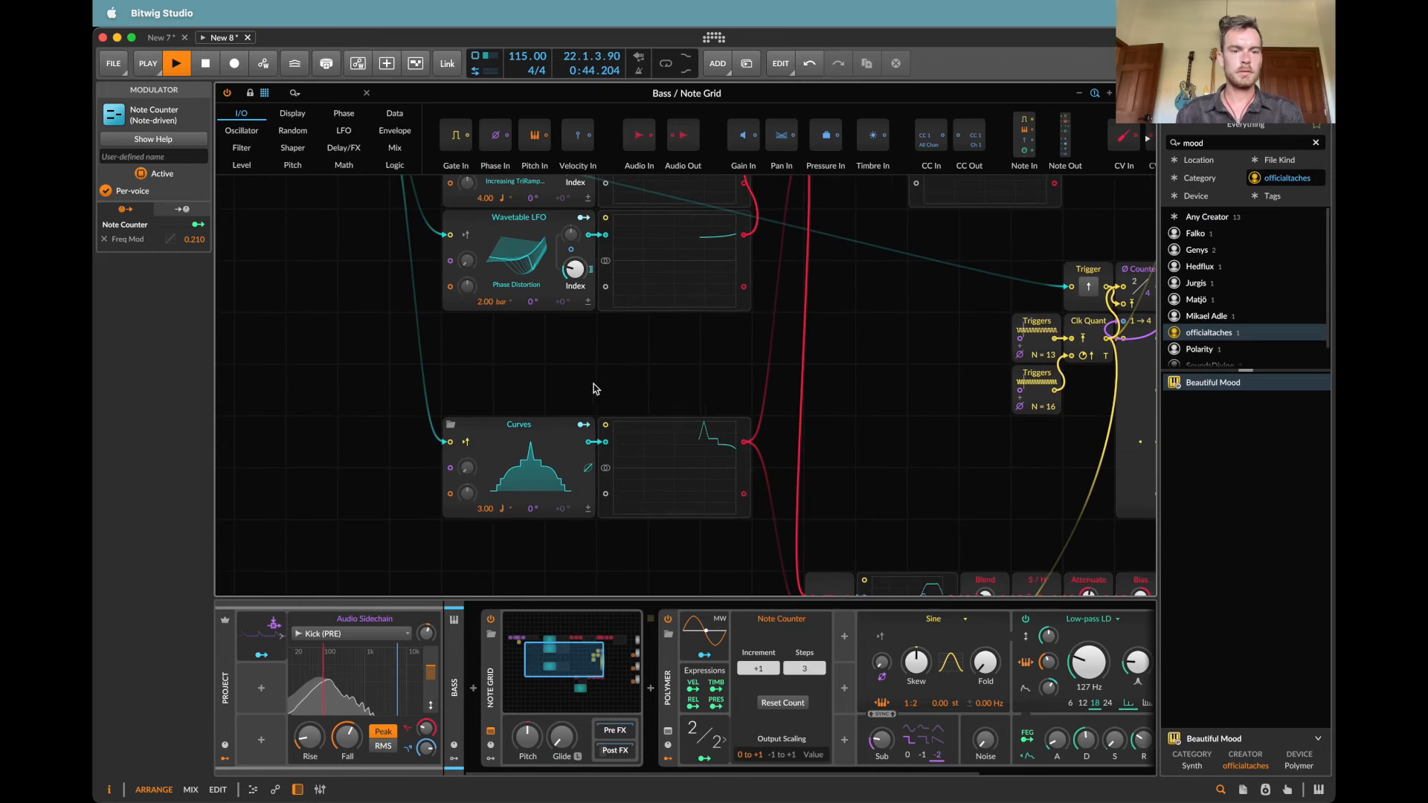
click(541, 472)
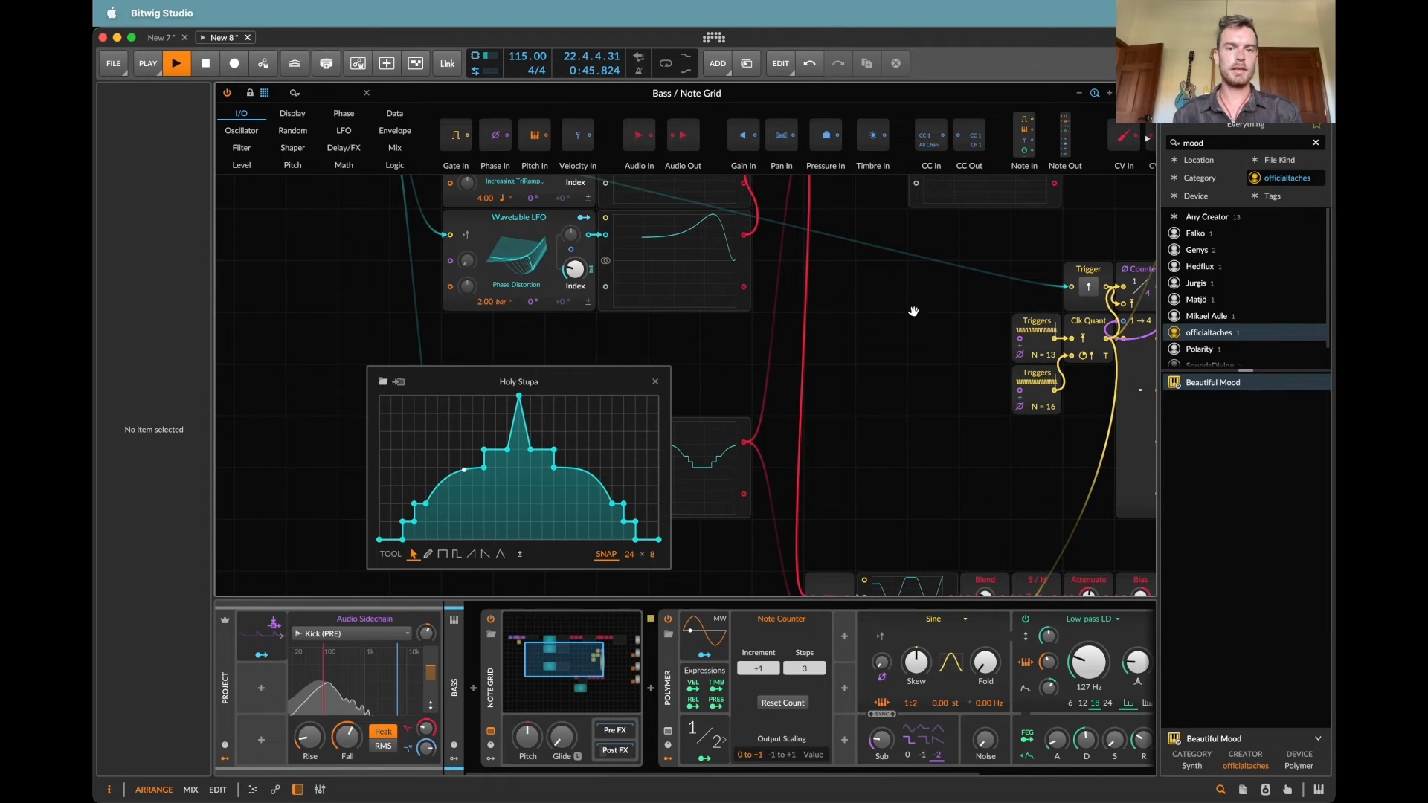
scroll(912, 310, down, 5)
click(881, 168)
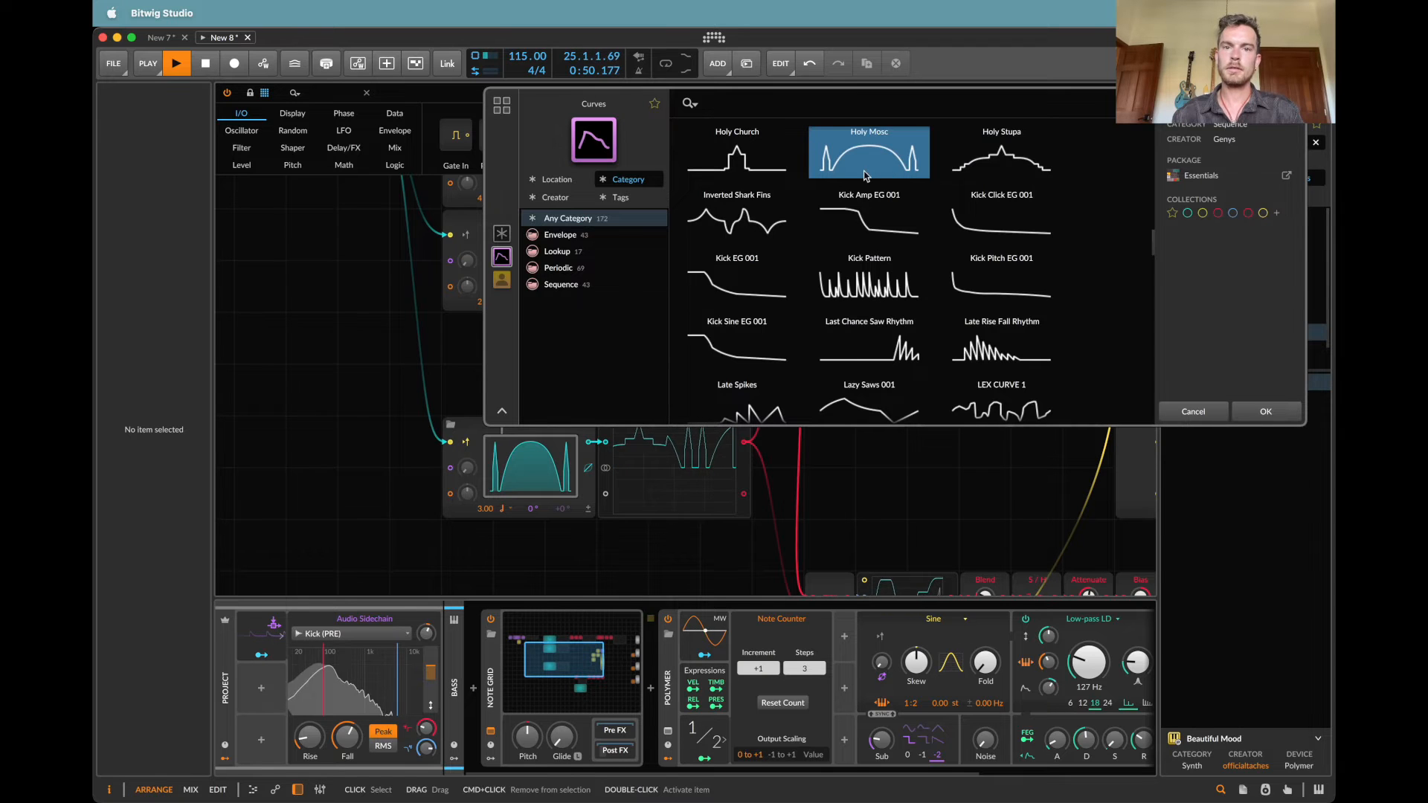
click(755, 223)
click(1266, 412)
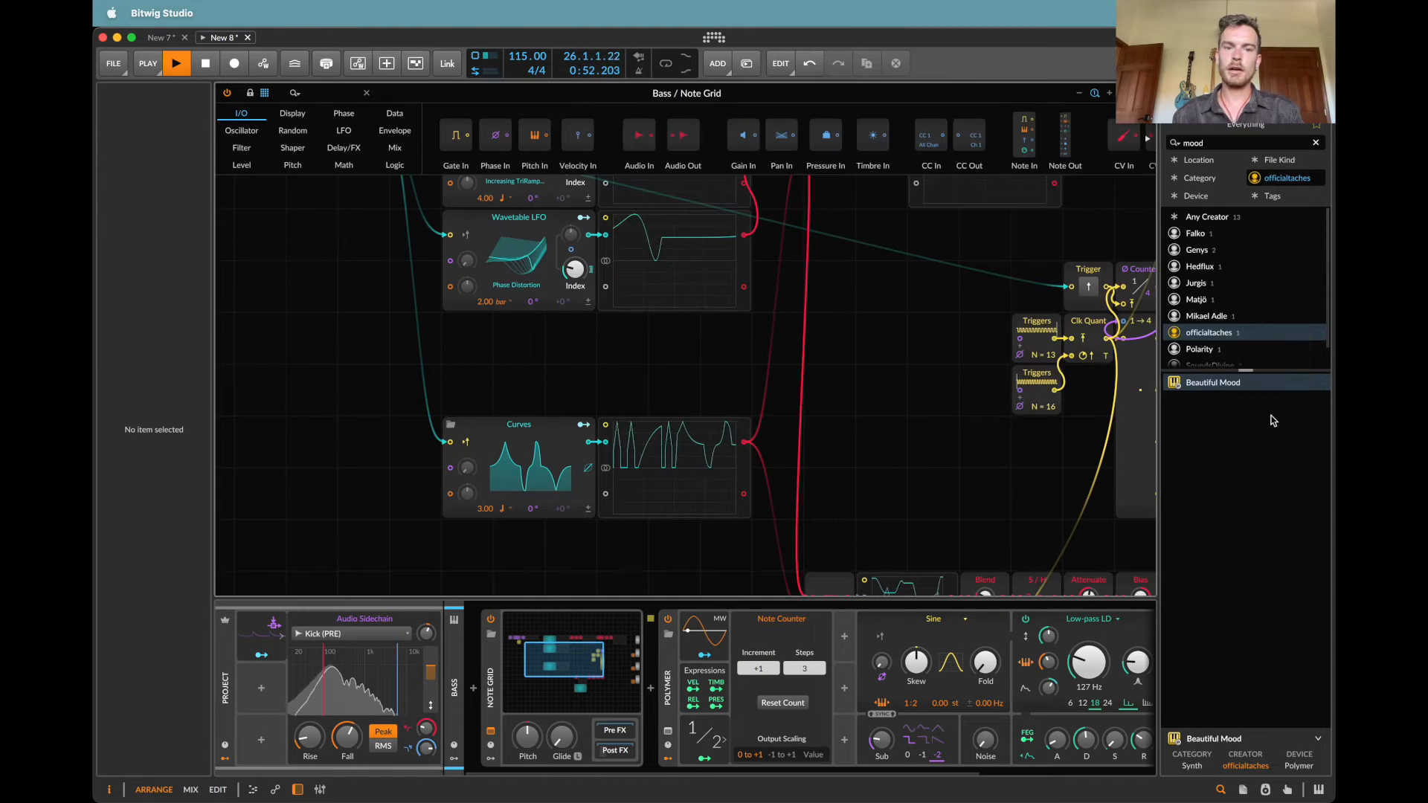
Step: Set the Curves module's rate to 4.00 and the upper Wavetable LFO's table index to about 49 %
click(499, 510)
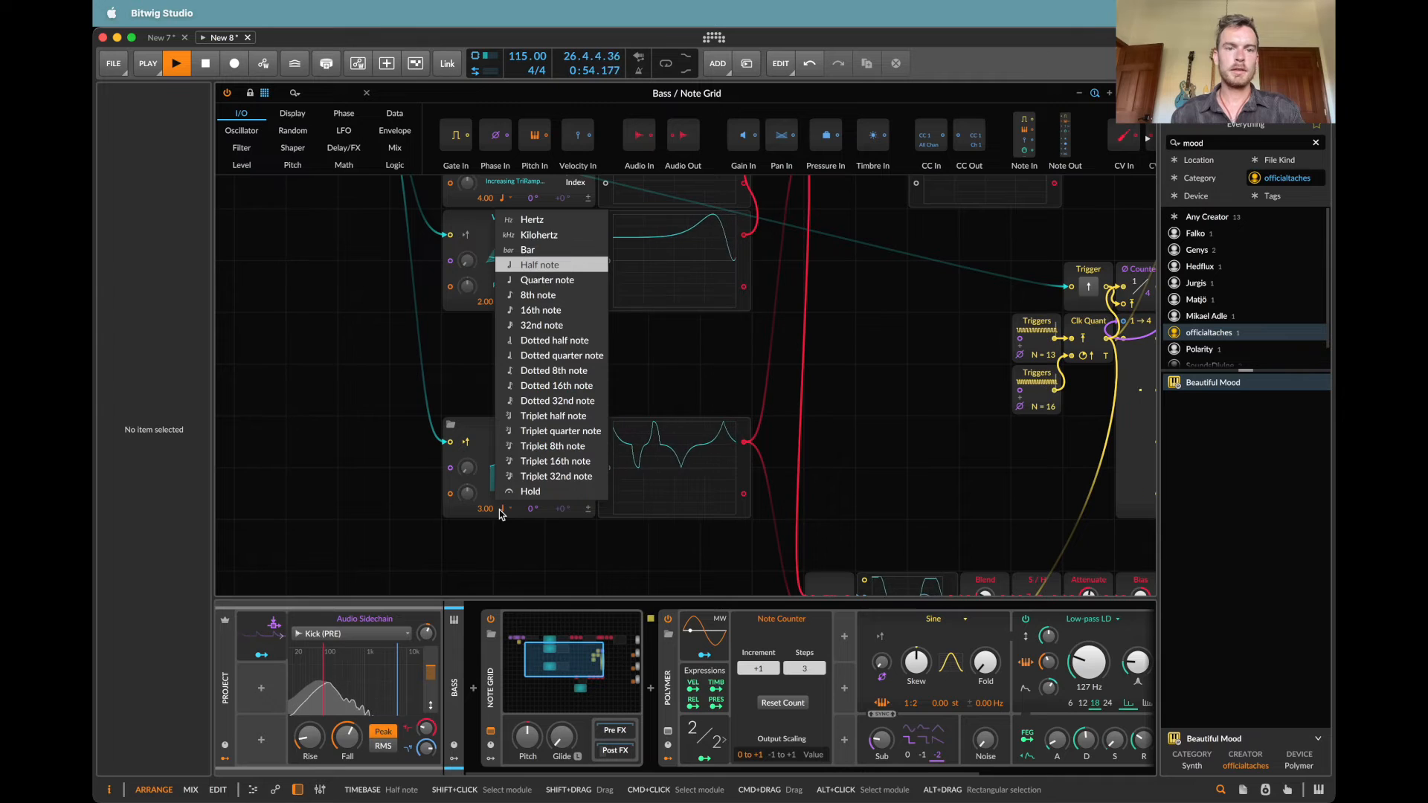
click(499, 511)
double_click(489, 510)
text(4)
key(Return)
scroll(502, 282, up, 3)
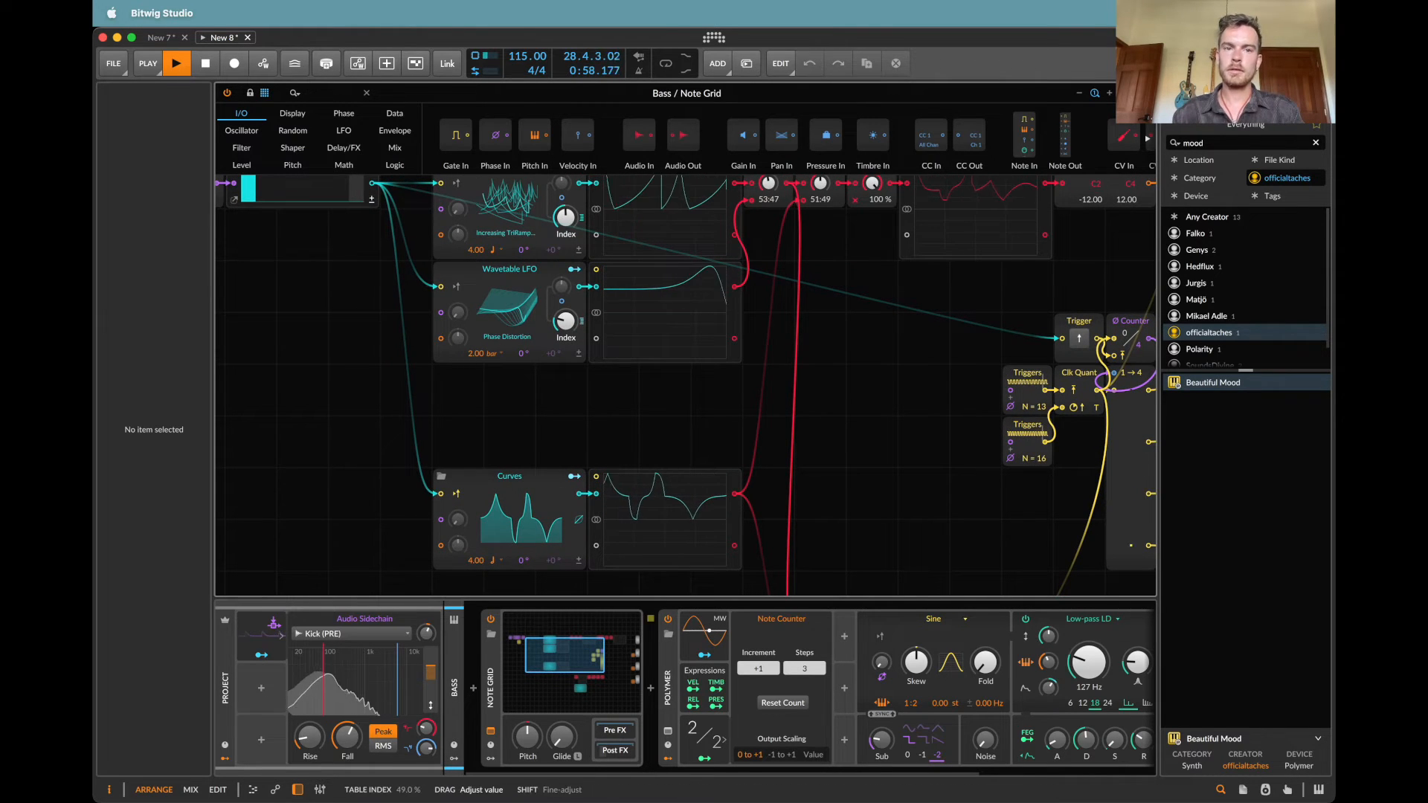
scroll(571, 216, up, 2)
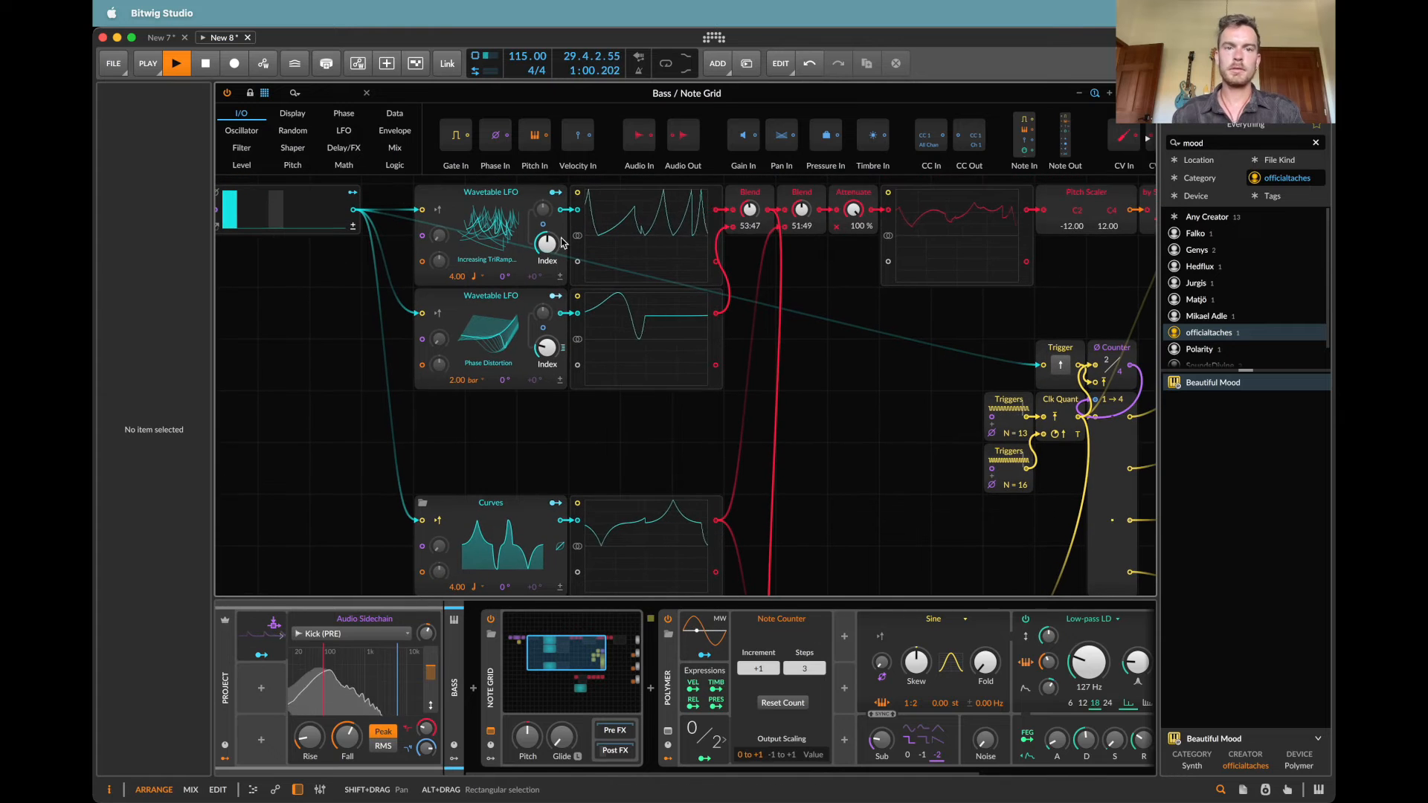
Step: Close the Note Grid, unmute the Pad track and raise the noise level in the Bass track's Polymer
click(1147, 93)
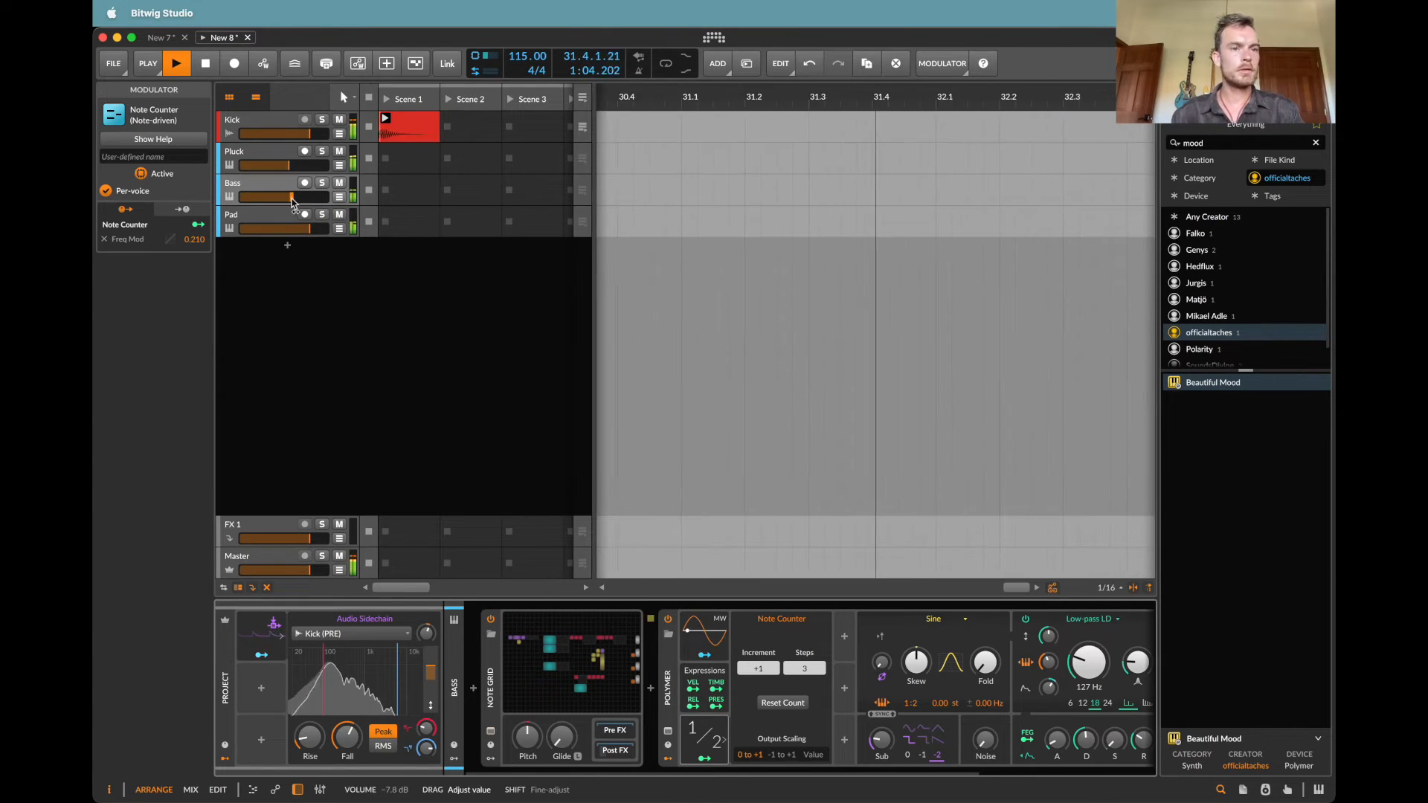
click(280, 157)
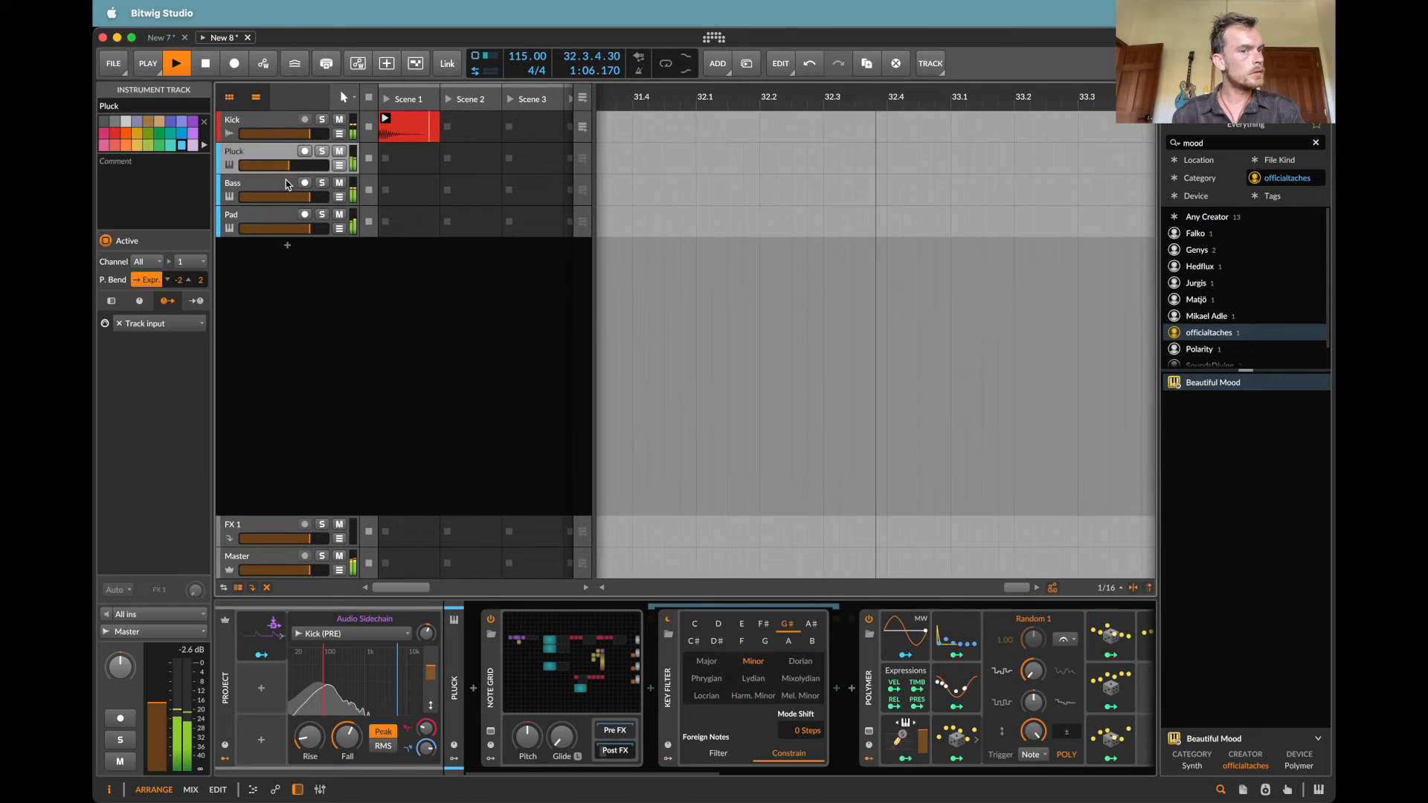
click(287, 183)
scroll(921, 692, right, 3)
drag(876, 741, 876, 724)
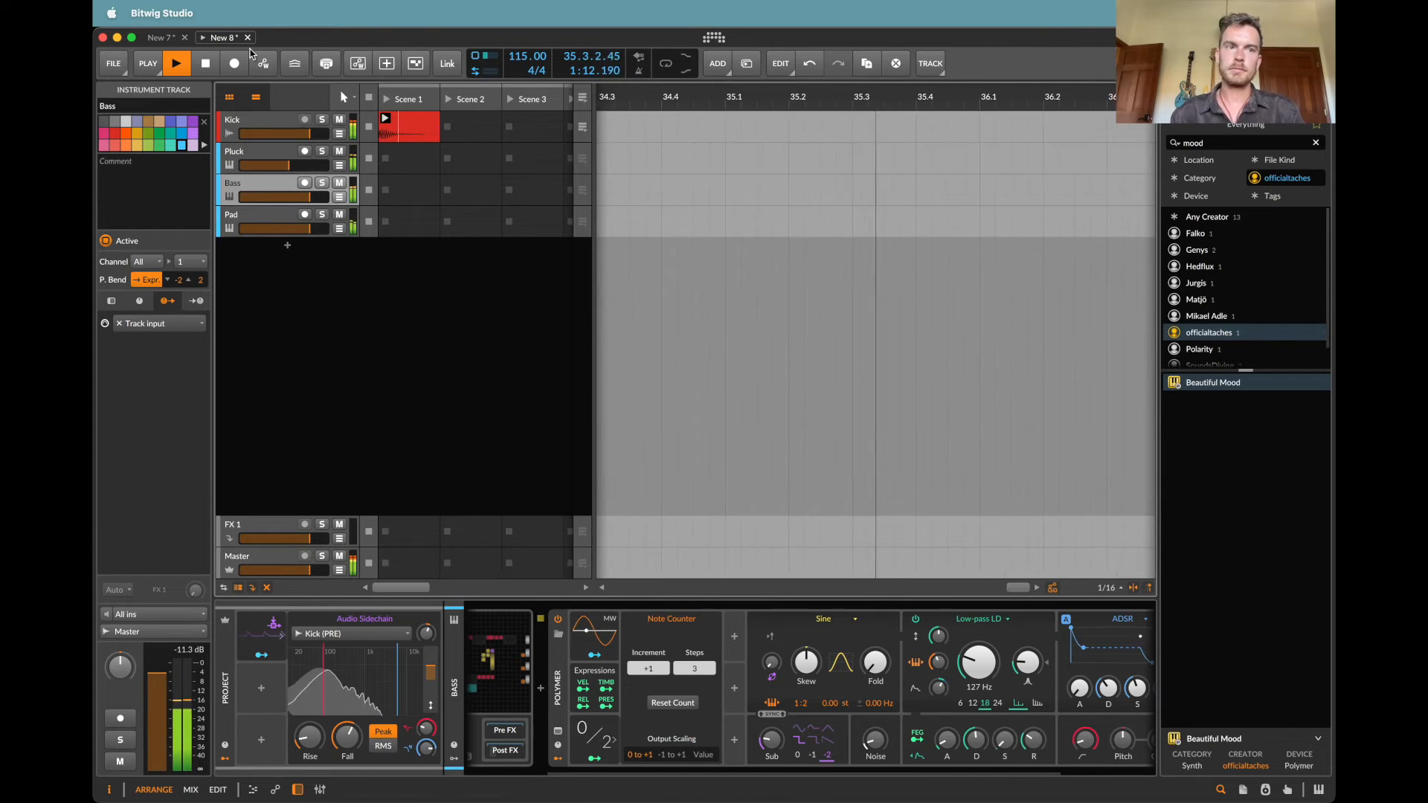
Step: Copy the Polymer track from the New 7 project into New 8 beneath the Pad track and mute it
click(162, 37)
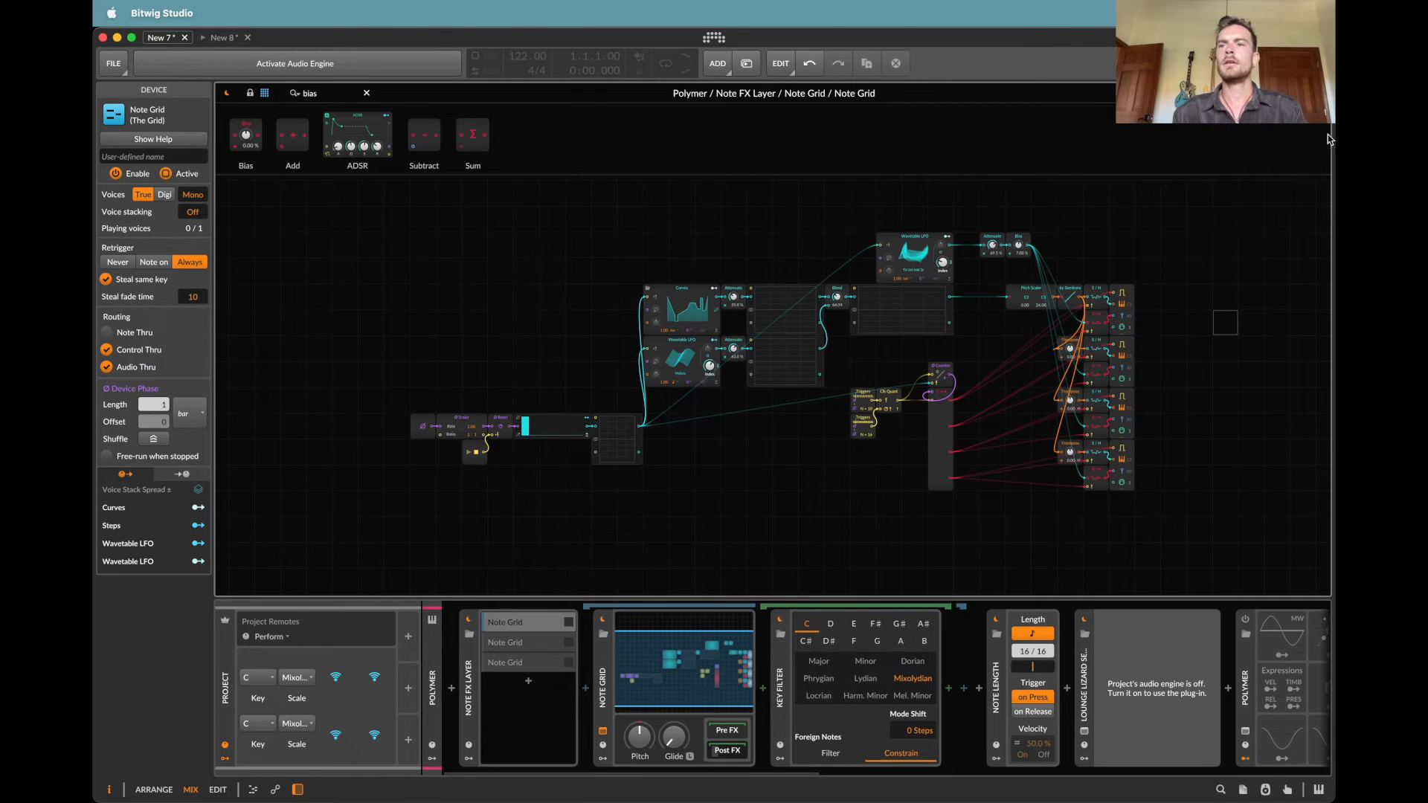
click(1320, 93)
drag(380, 105, 224, 39)
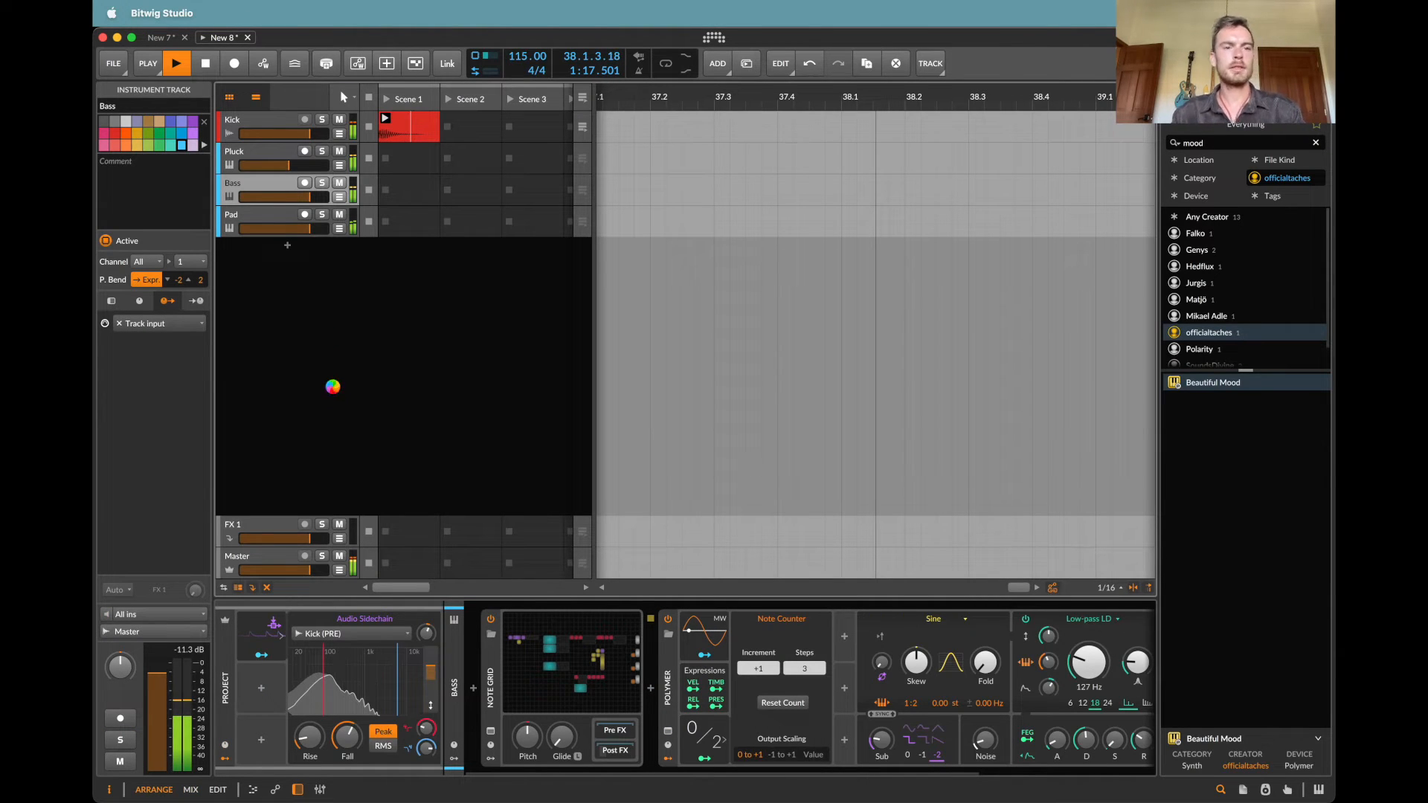
drag(328, 332, 329, 327)
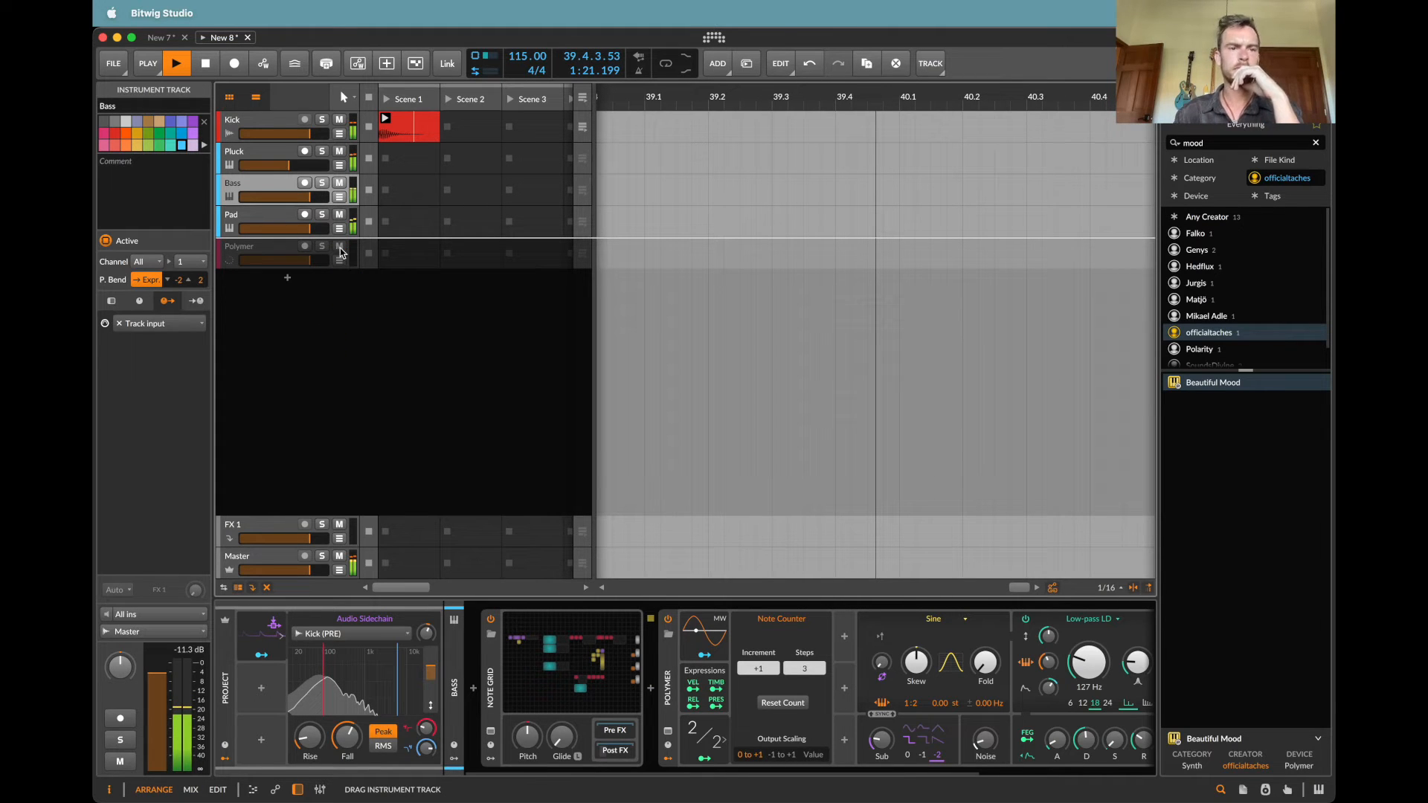
drag(341, 252, 341, 247)
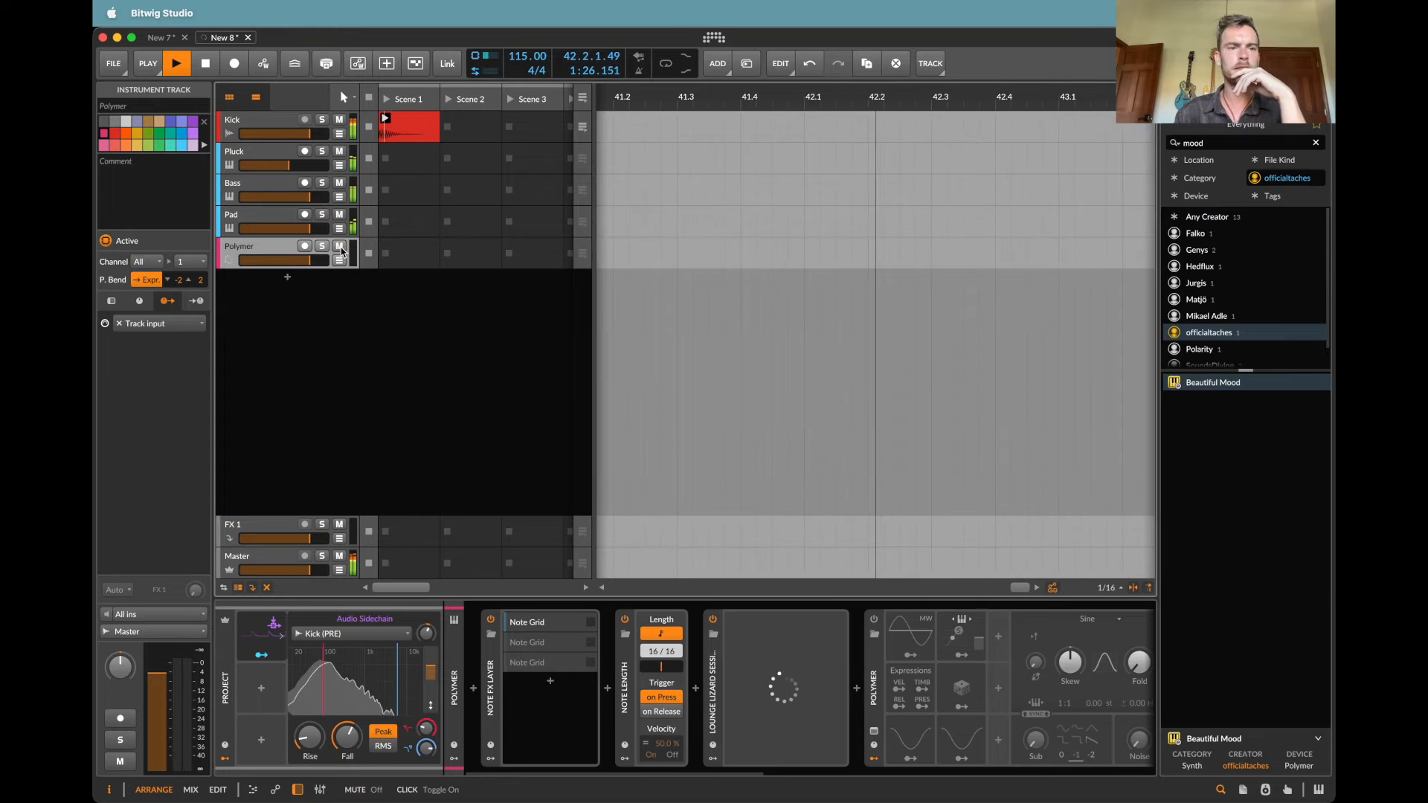
click(341, 247)
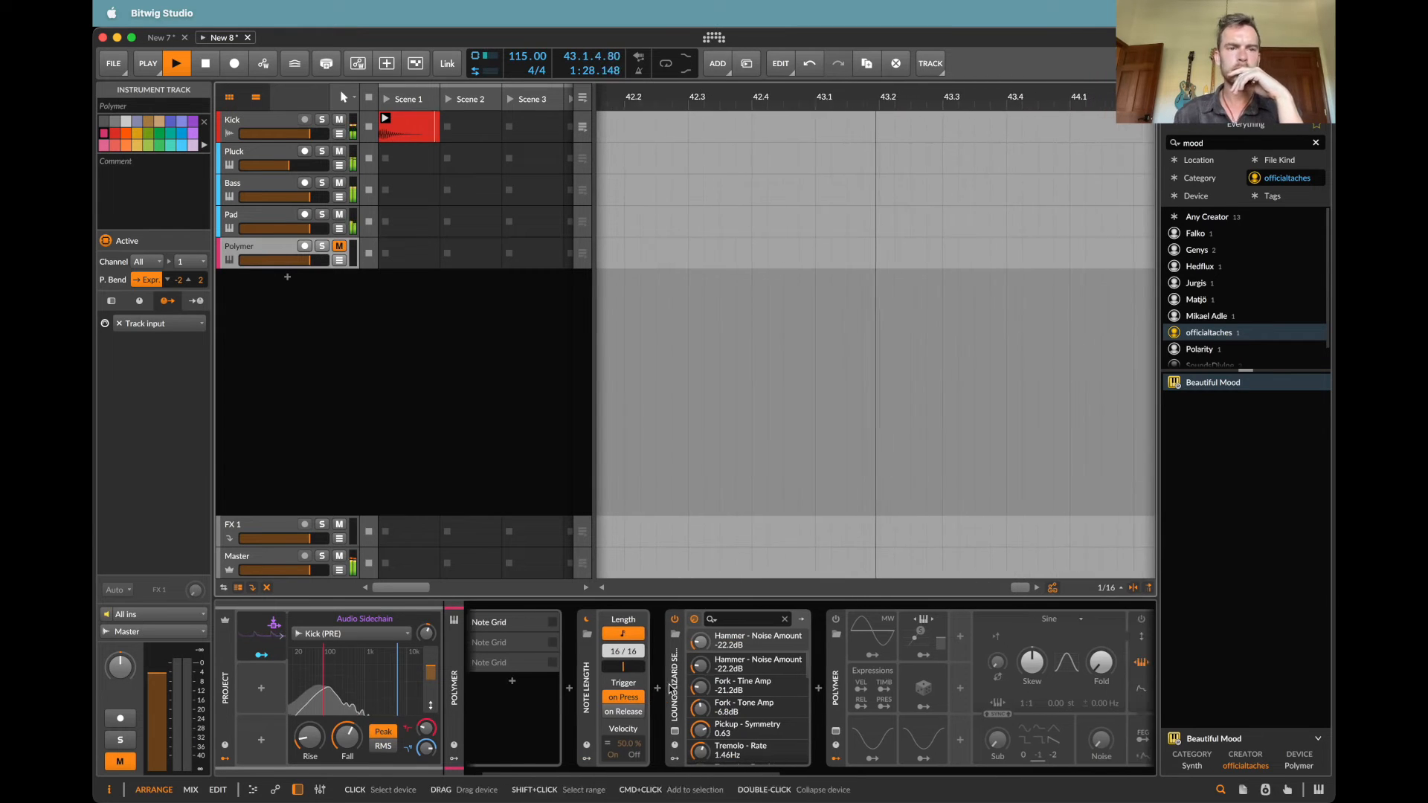
Step: Set the Key Filter in the Polymer track's first Note Grid layer to G# Minor, and unmute the track at a lower volume
click(271, 158)
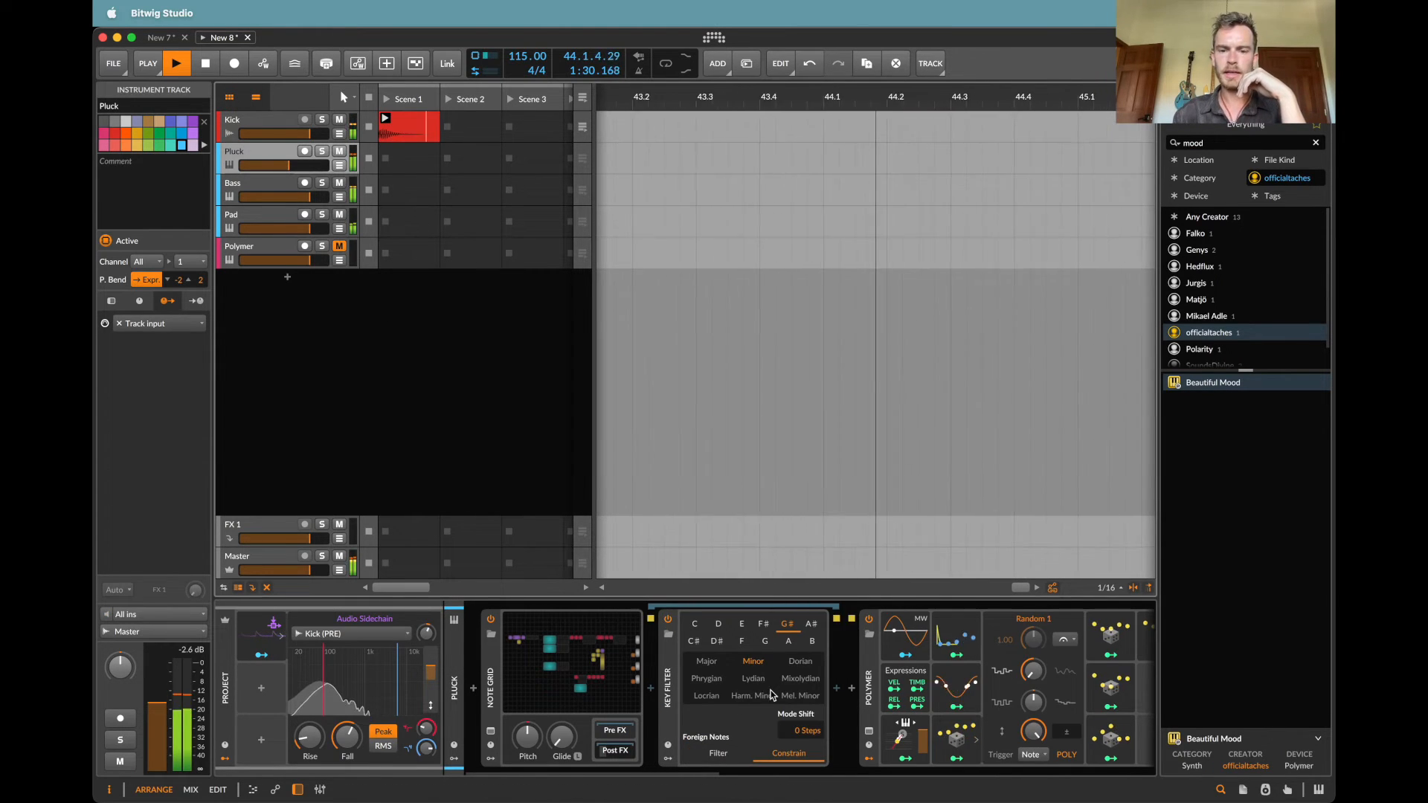
click(260, 249)
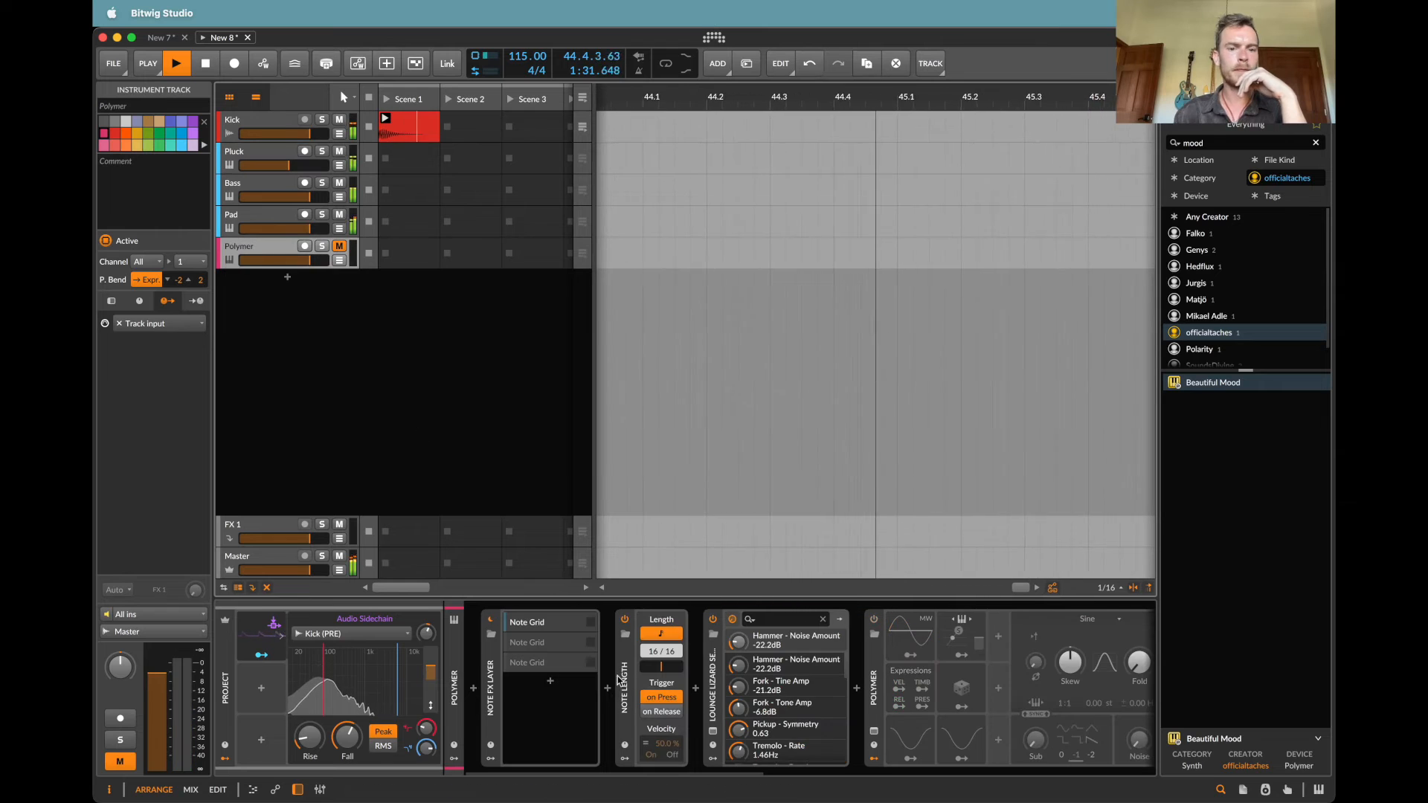
click(563, 633)
click(761, 750)
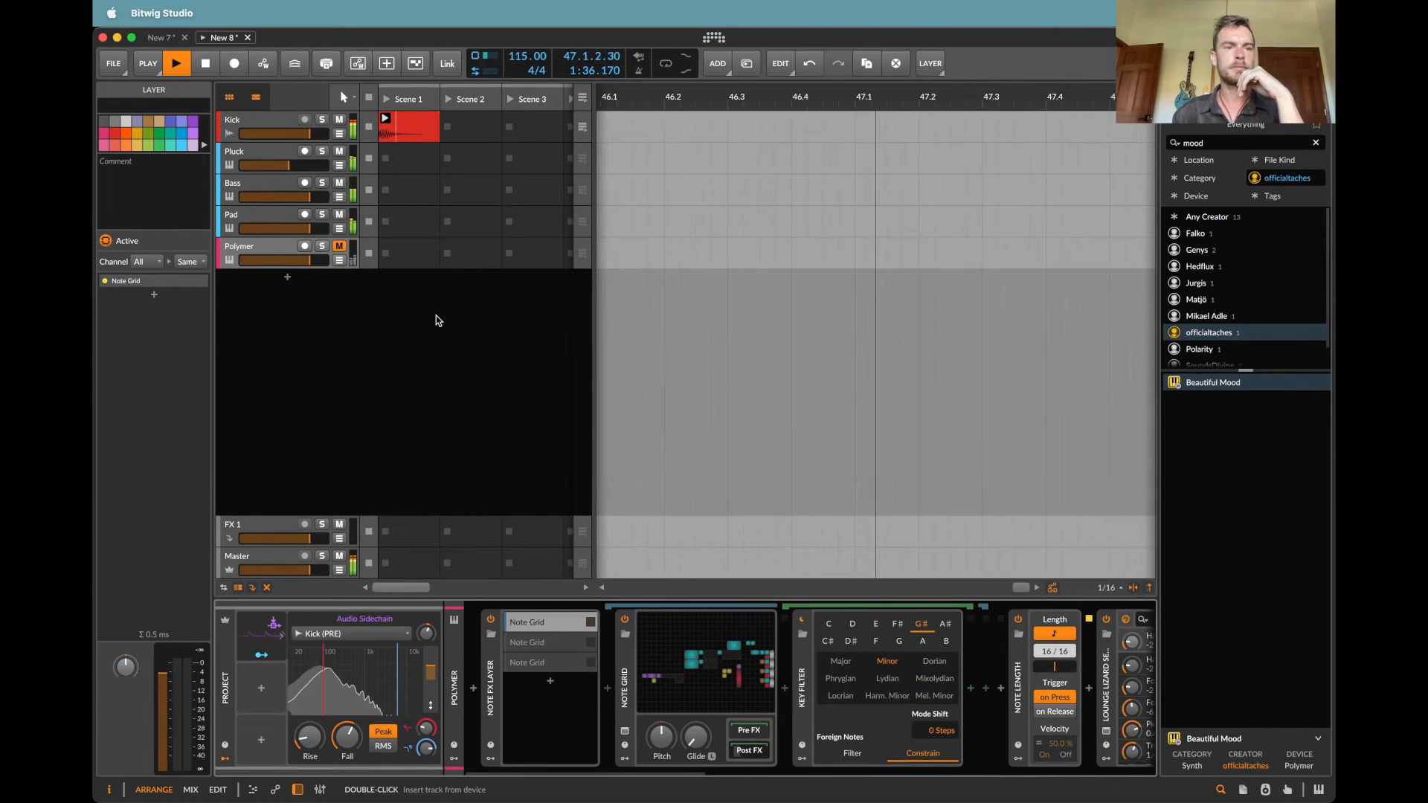
drag(287, 262, 259, 267)
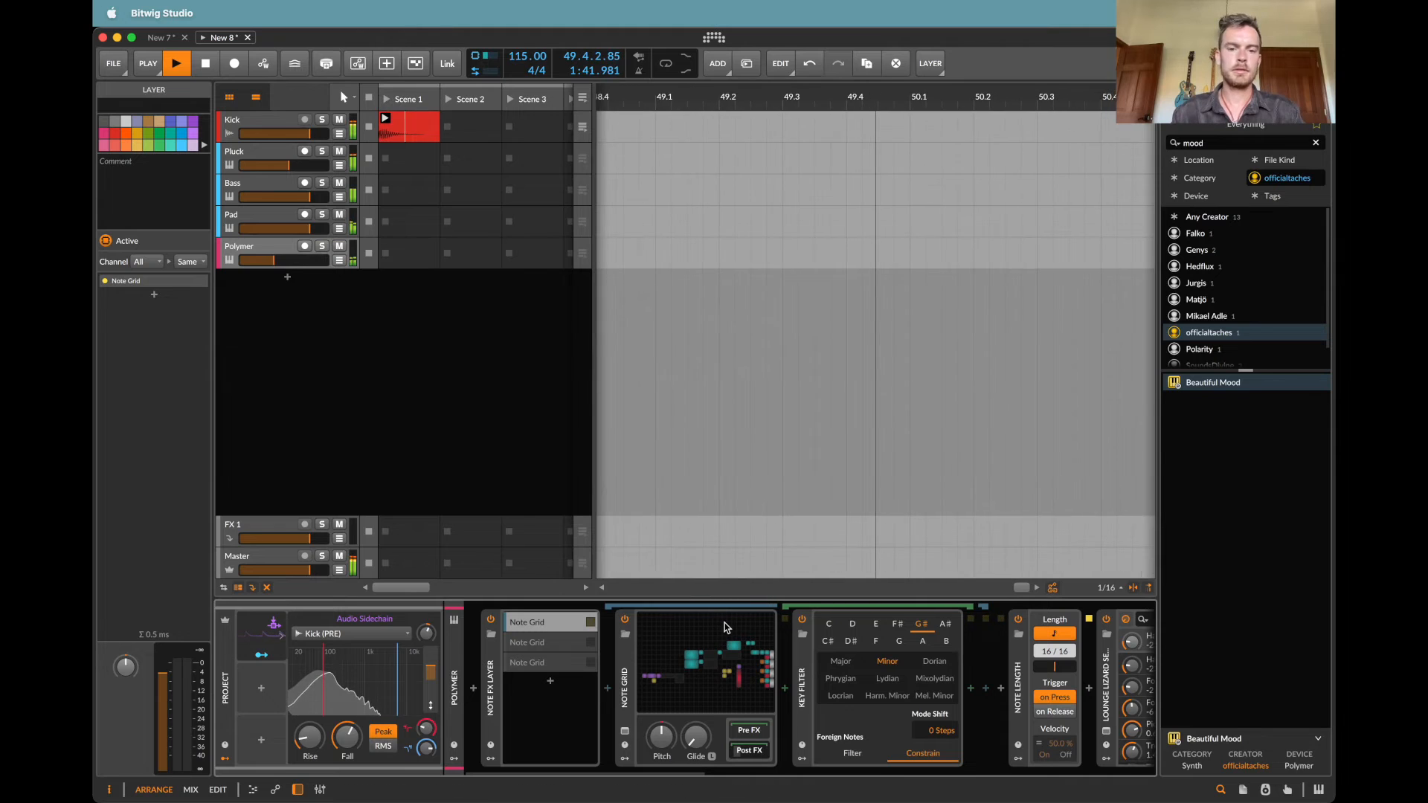
Step: Examine the modulation, trigger and note output routing in the Polymer track's first Note Grid, and close it
click(625, 732)
scroll(627, 517, down, 5)
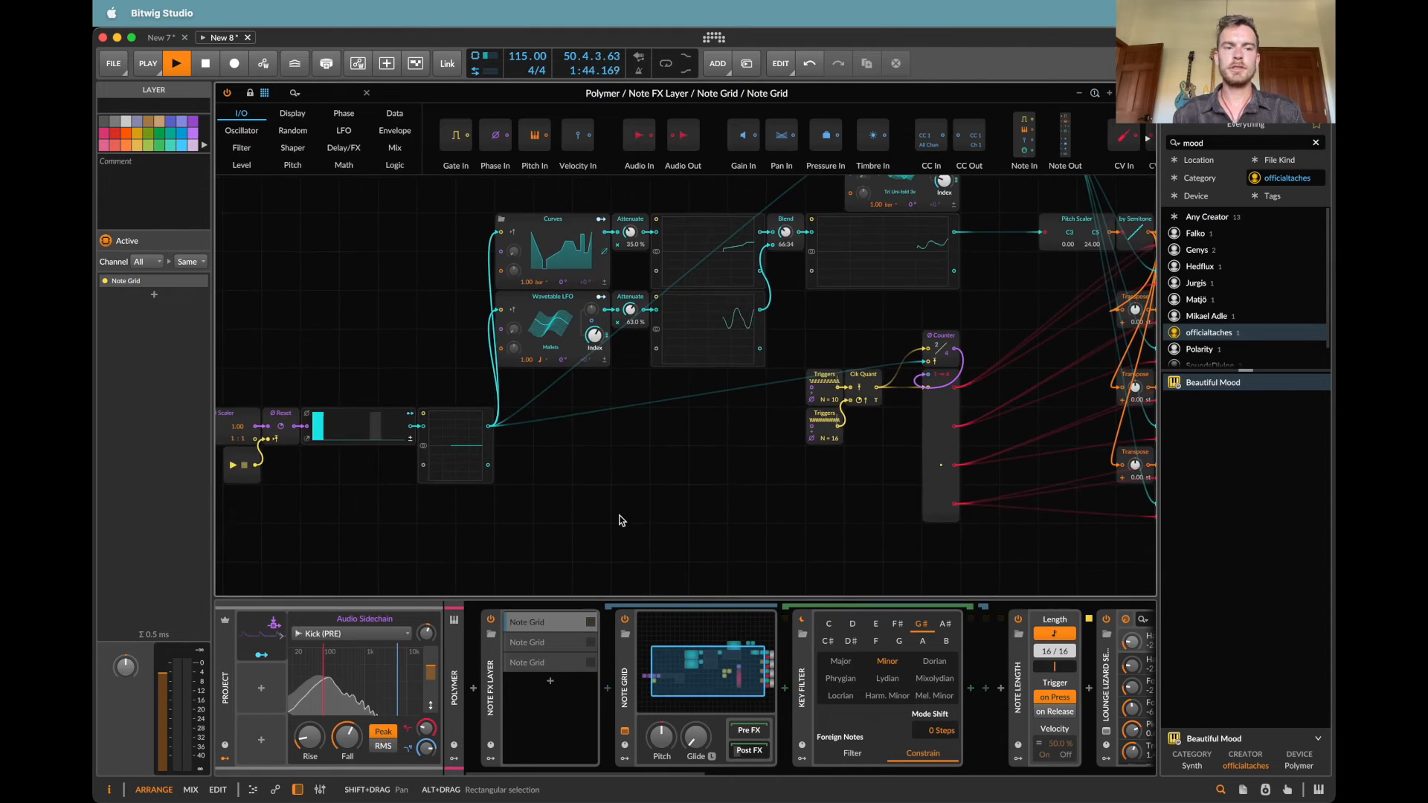
scroll(622, 521, right, 3)
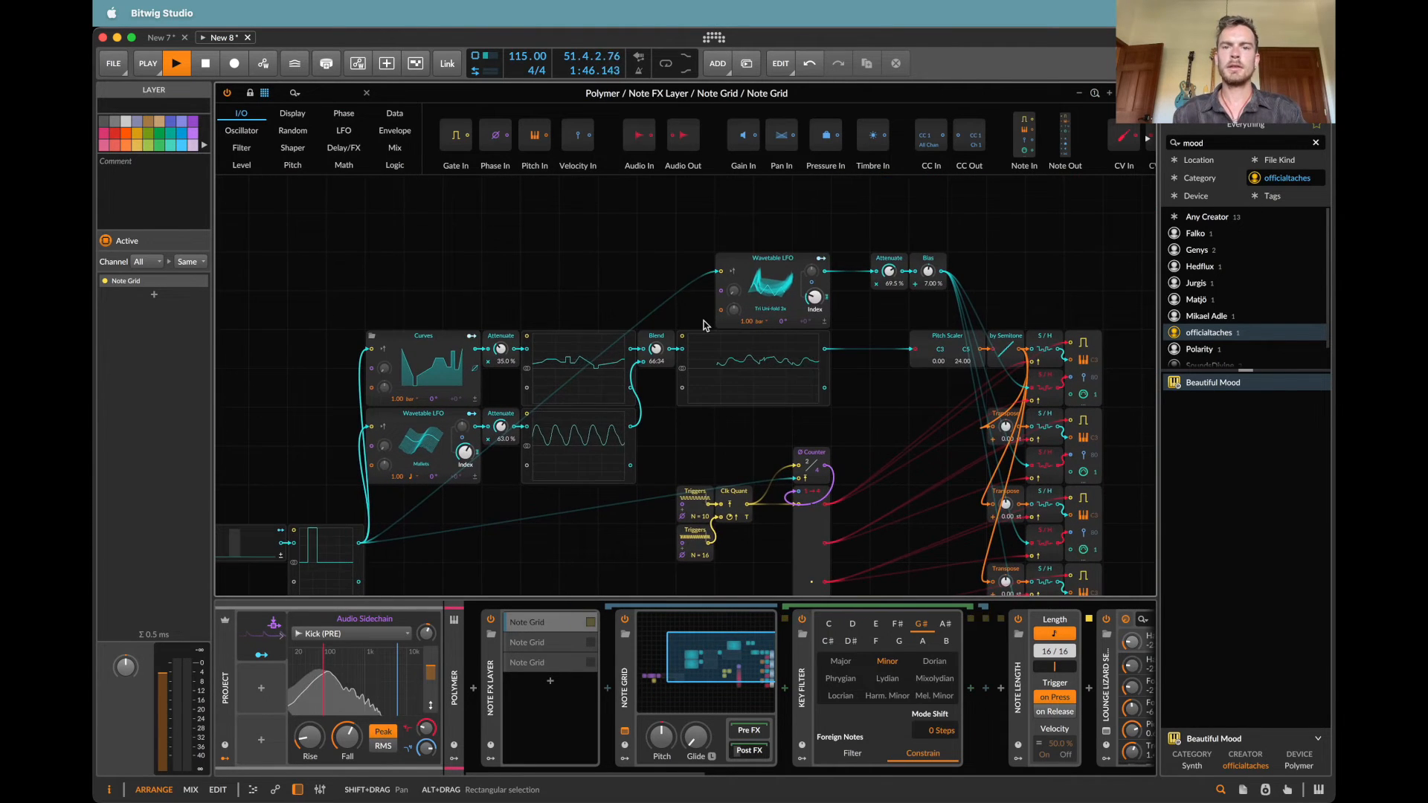
scroll(706, 325, down, 6)
scroll(706, 325, up, 1)
scroll(703, 325, up, 3)
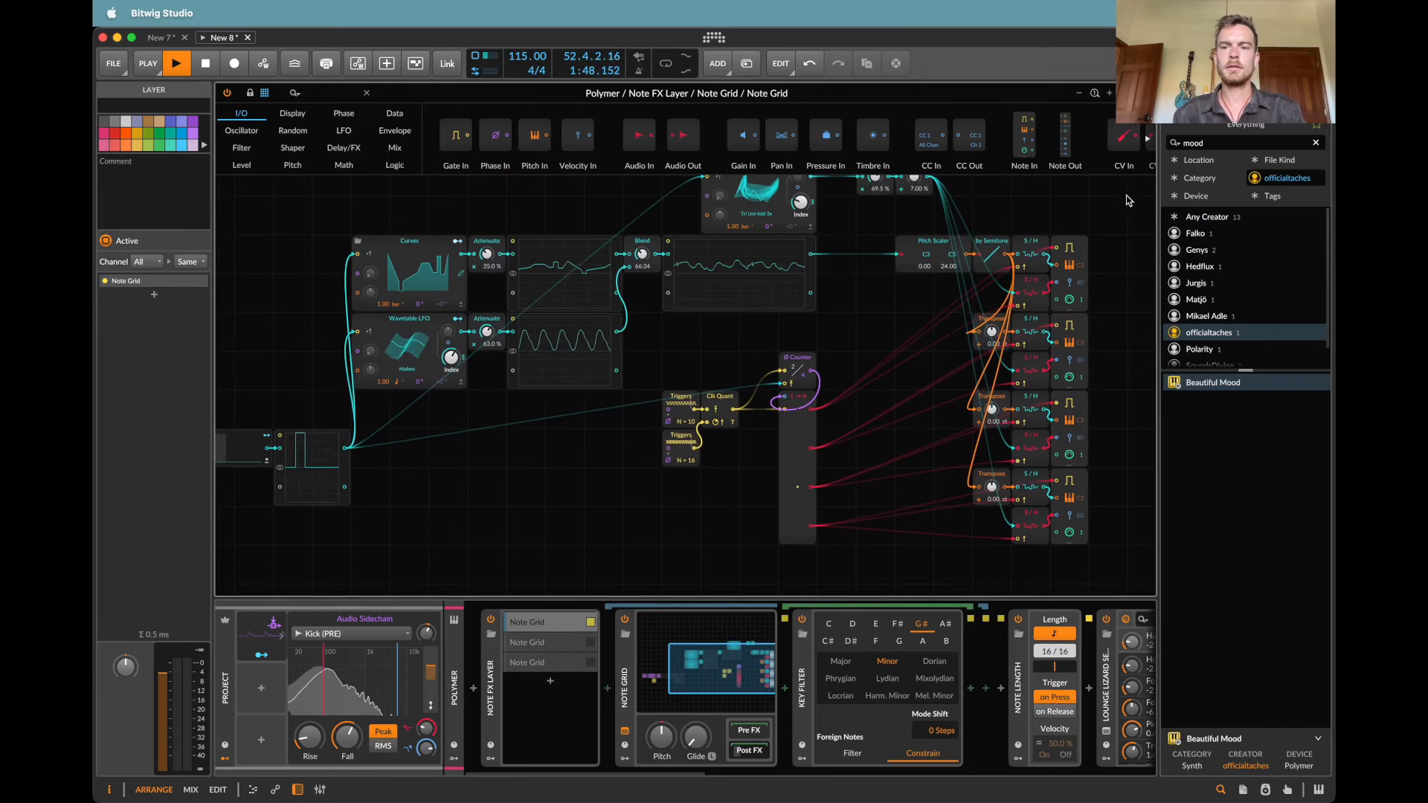
click(1146, 93)
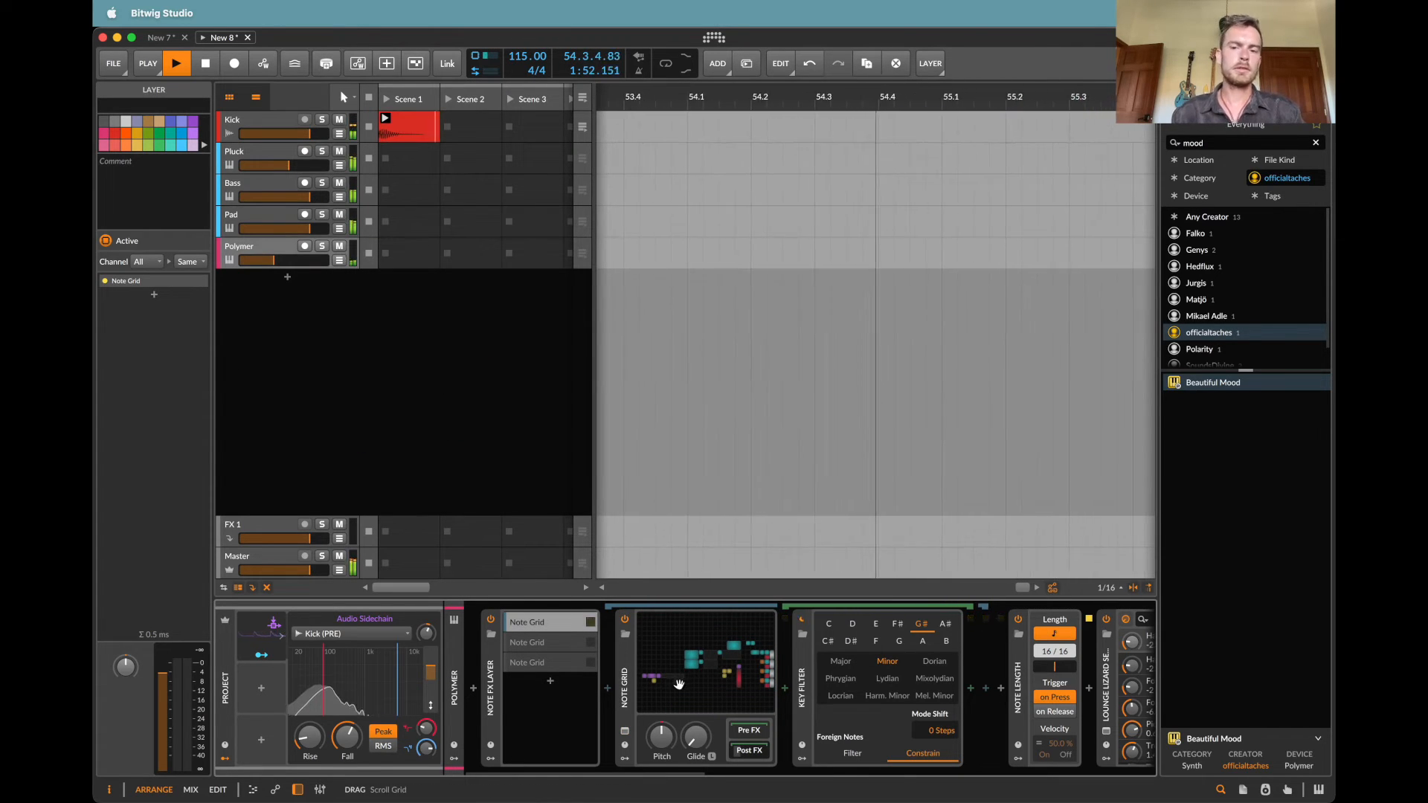
Step: Delete the Note Length and Lounge Lizard devices from the Polymer track and enable its Polymer synth
click(1043, 675)
scroll(941, 679, right, 3)
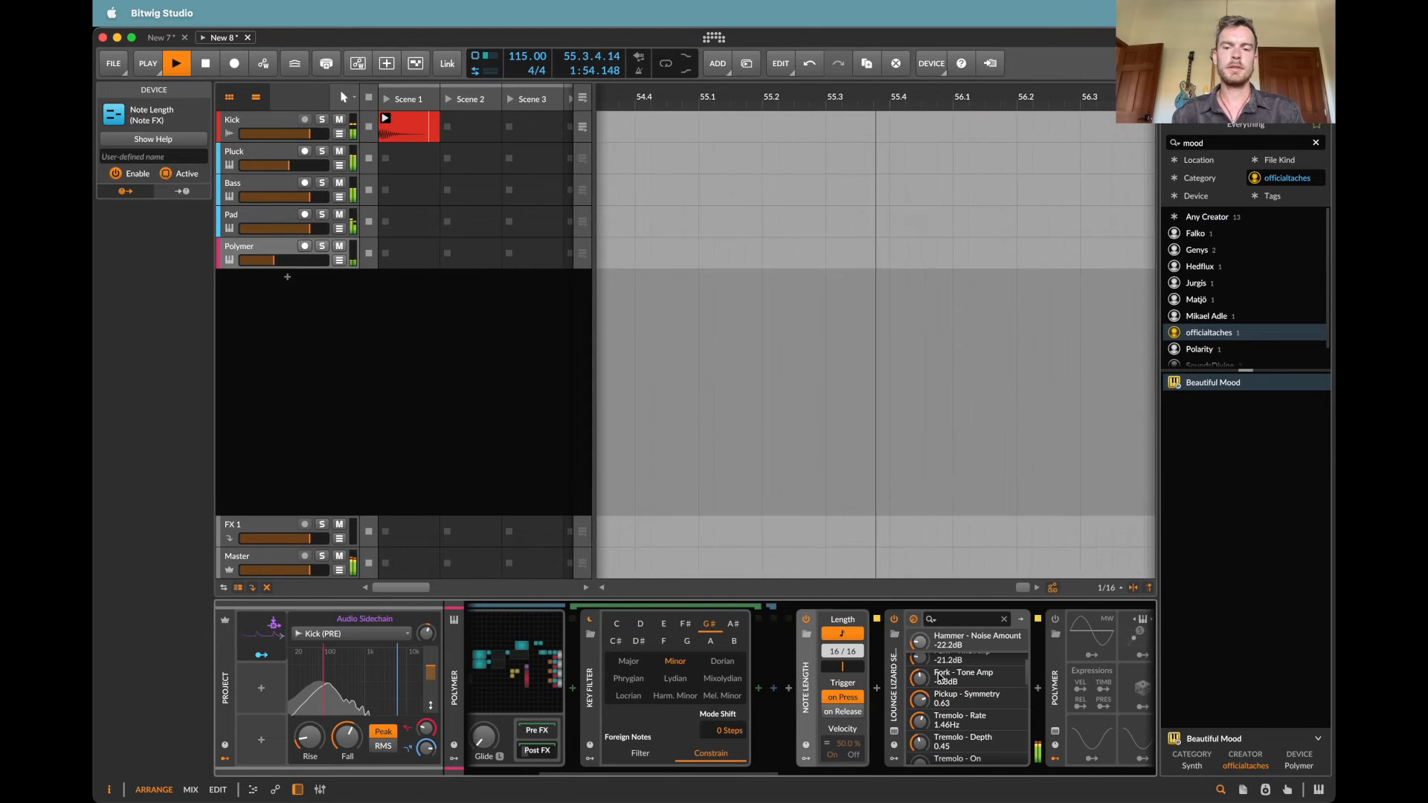
super+click(895, 683)
key(Delete)
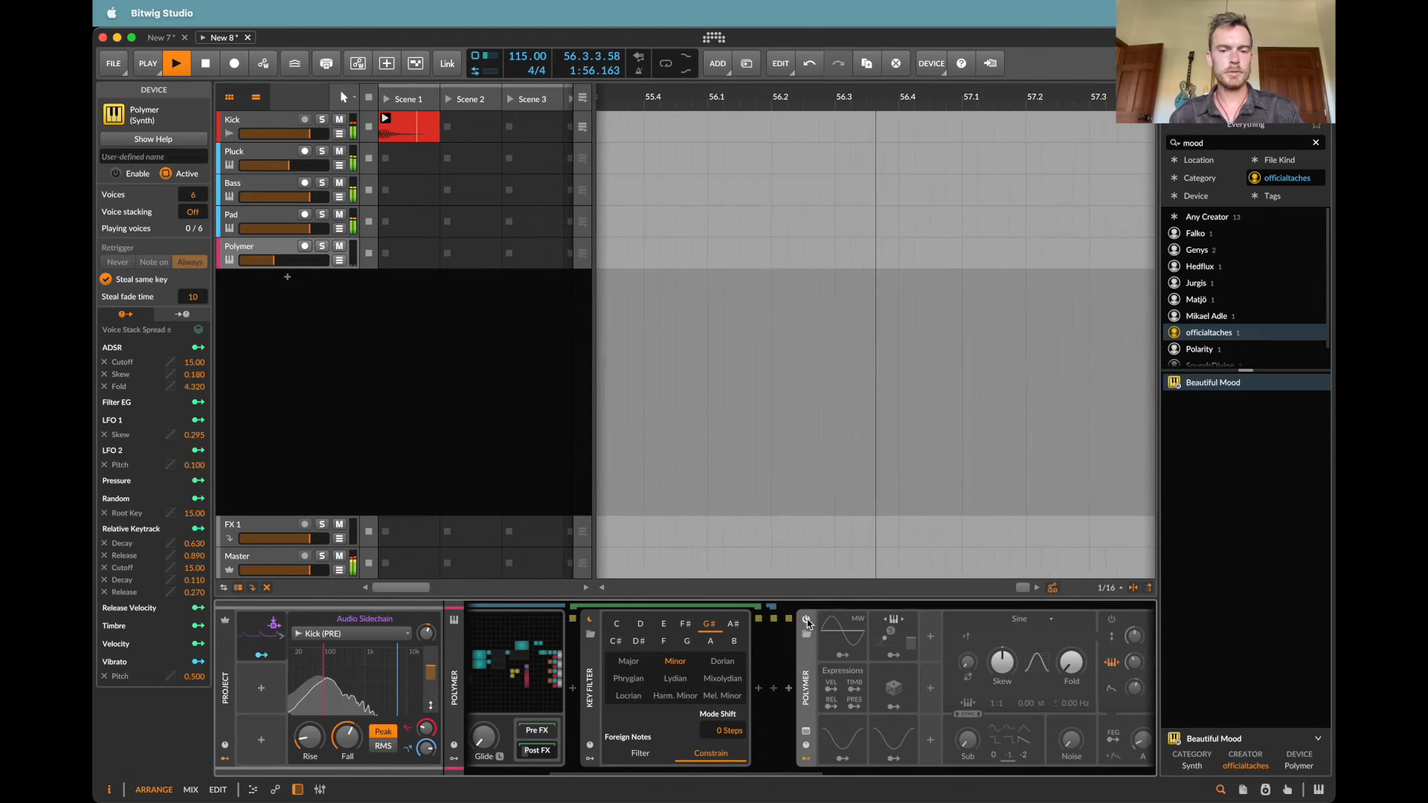
click(807, 620)
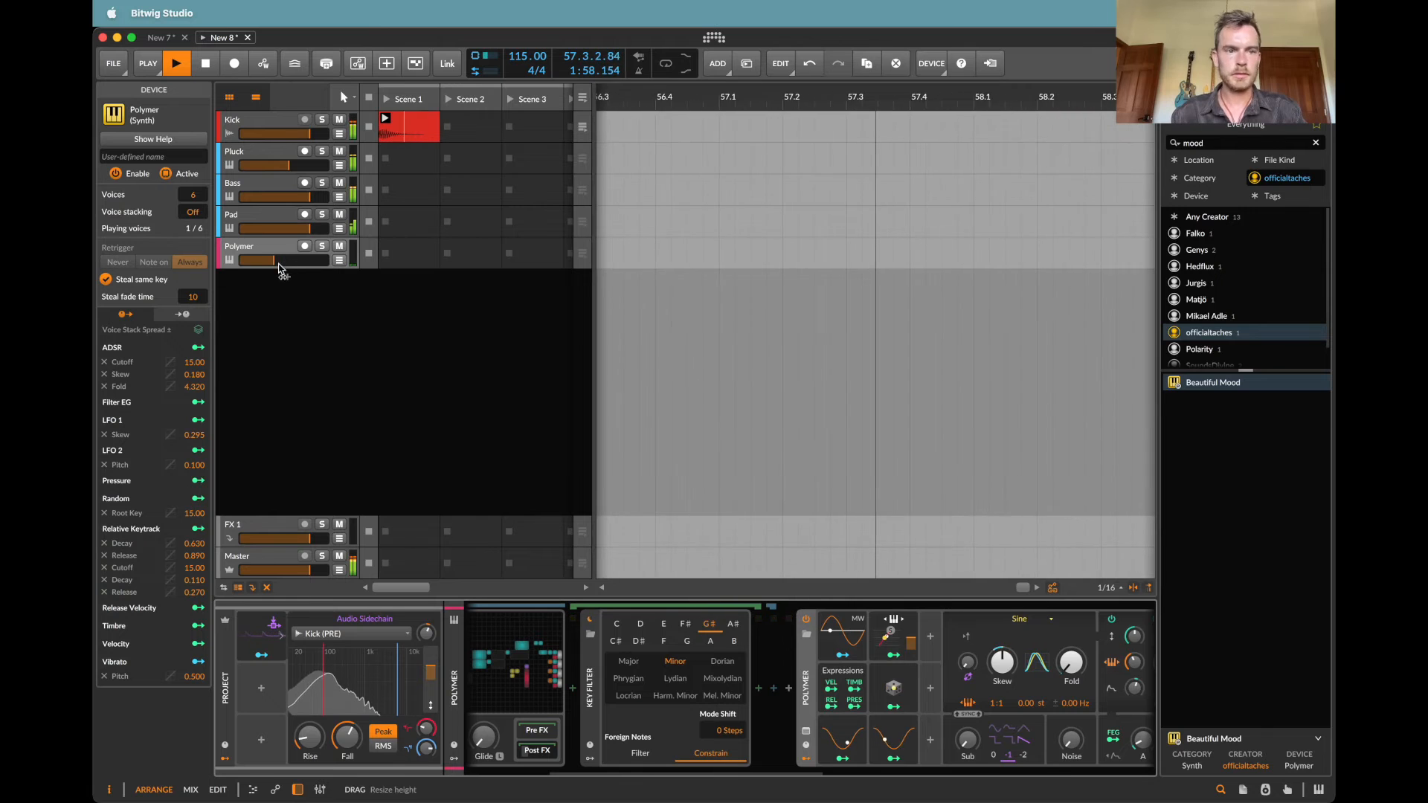
Step: Restore the Polymer track's volume to its default level and set the Polymer oscillator's pitch ratio to 2:1
drag(276, 260, 283, 261)
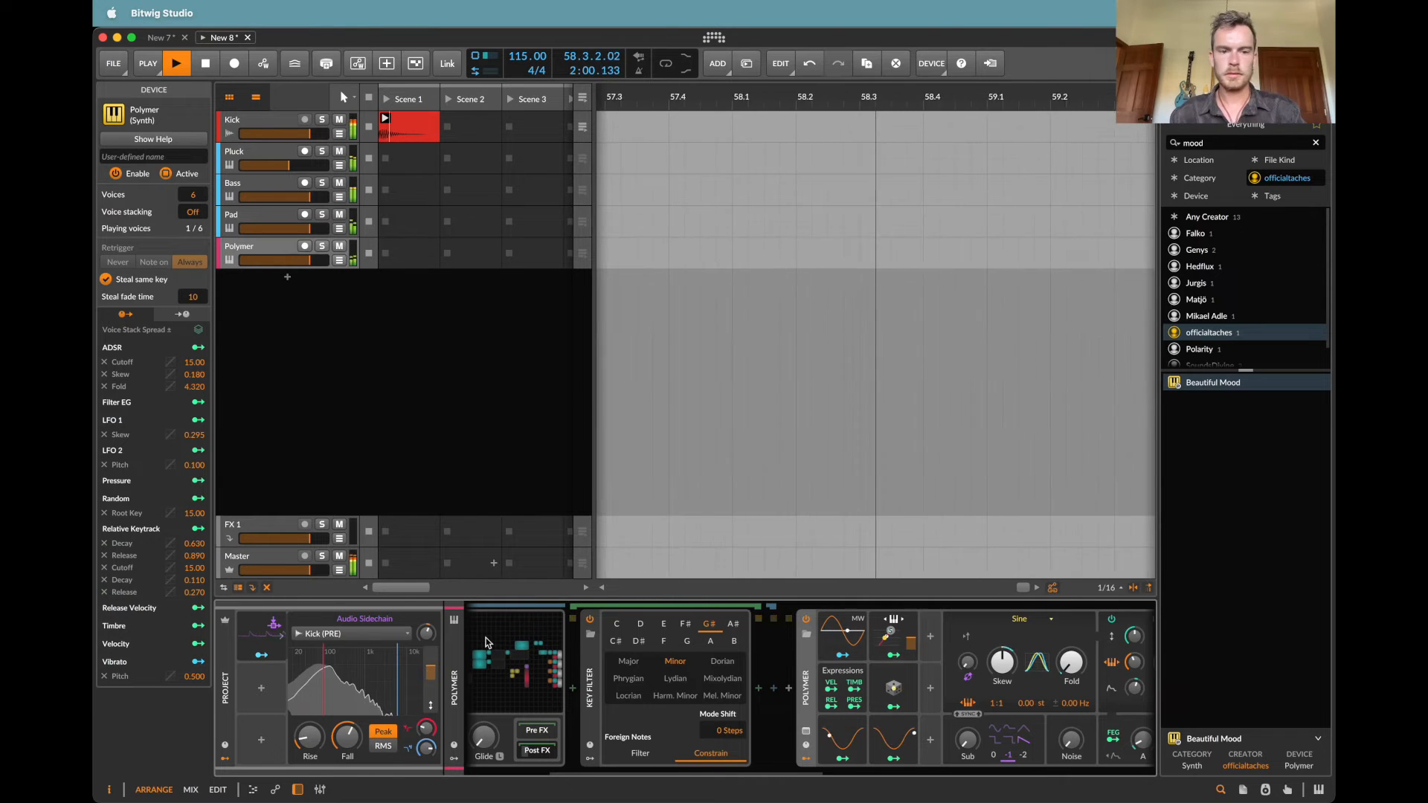
scroll(485, 642, right, 10)
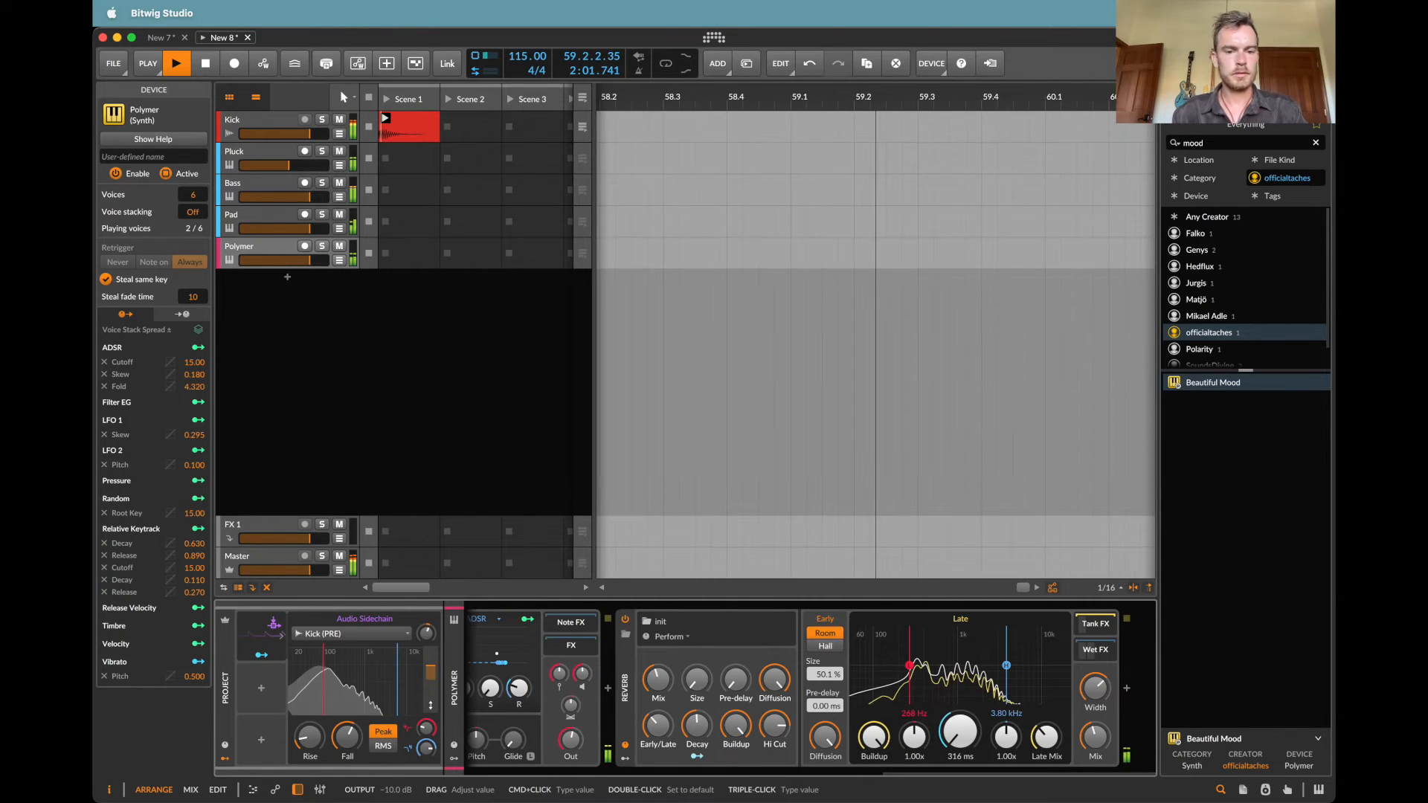
scroll(563, 749, left, 3)
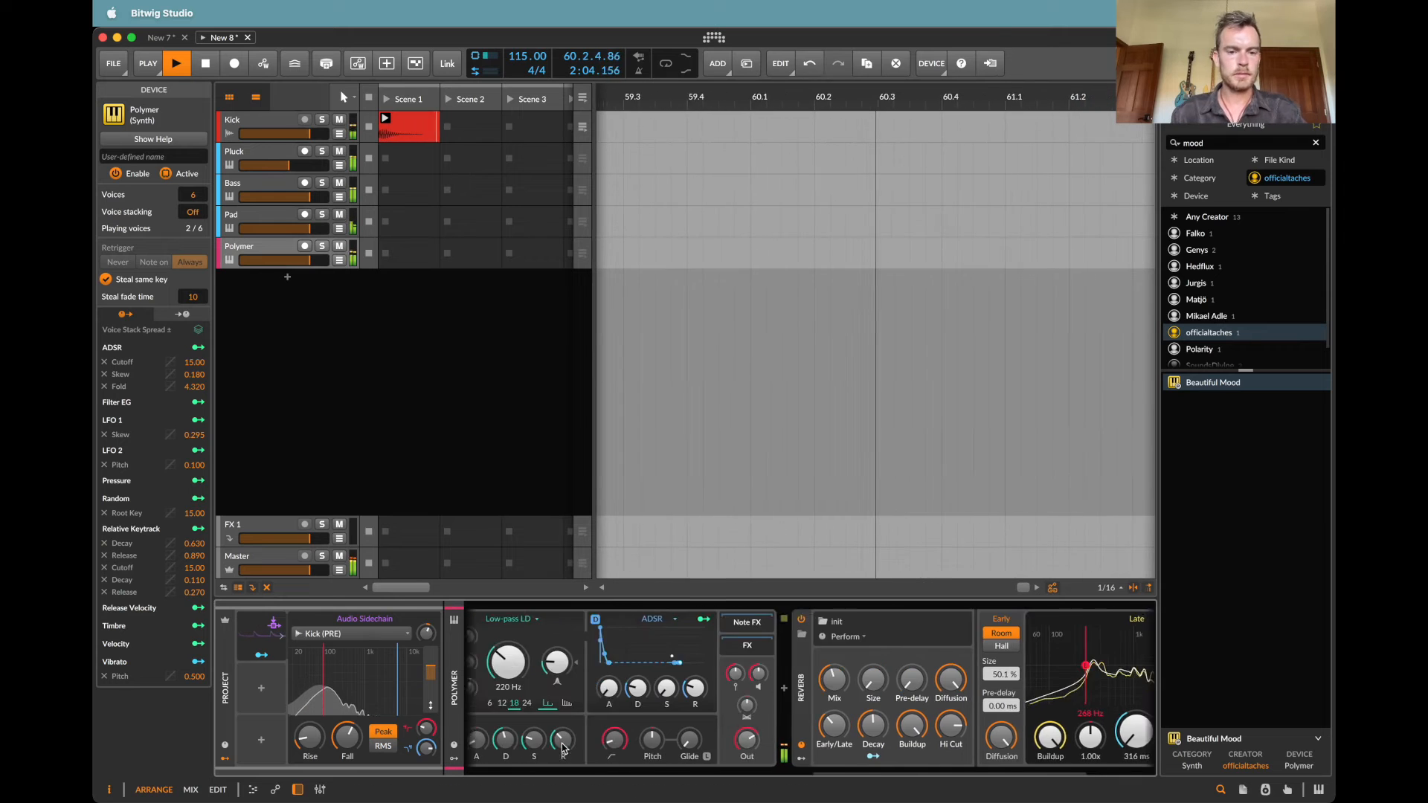
scroll(644, 699, left, 5)
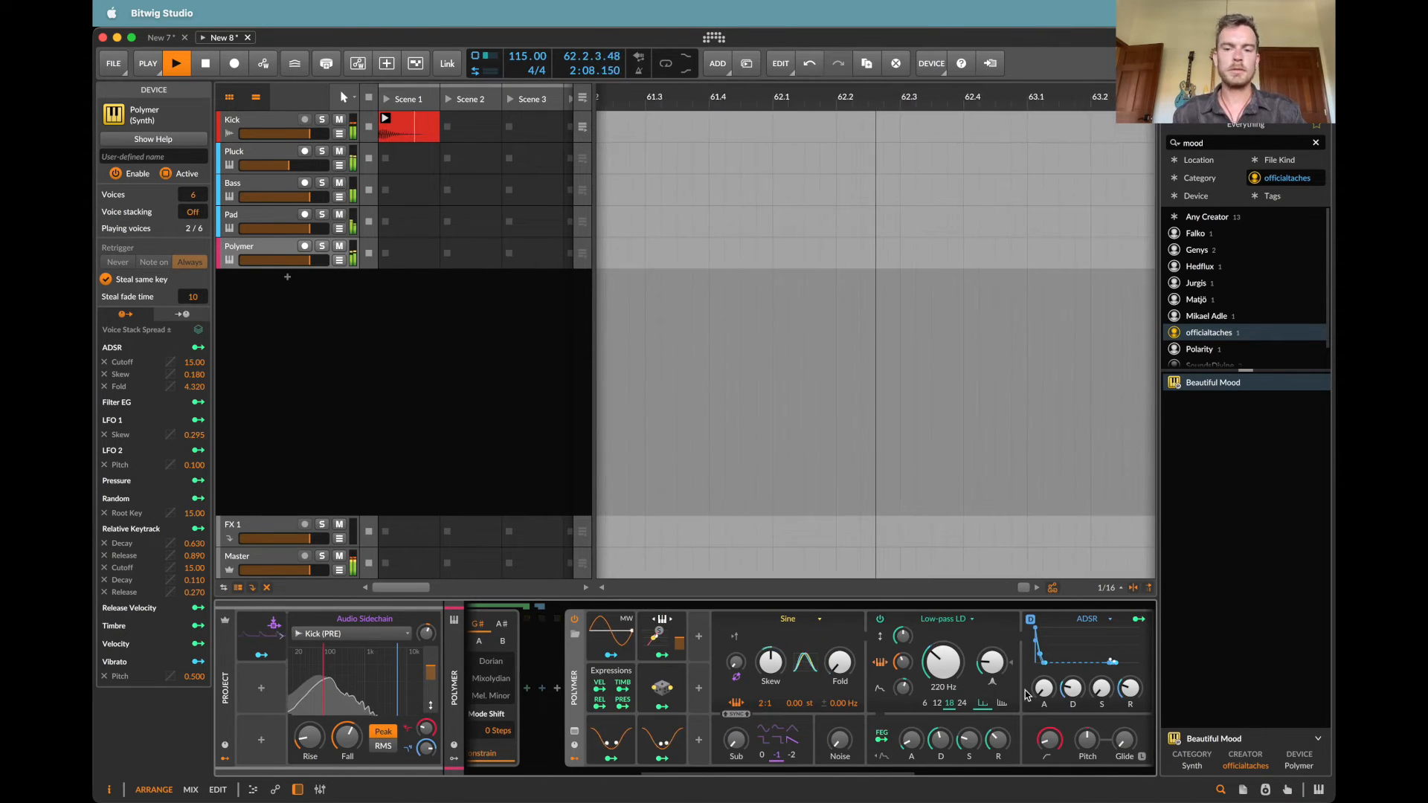
scroll(1124, 696, left, 3)
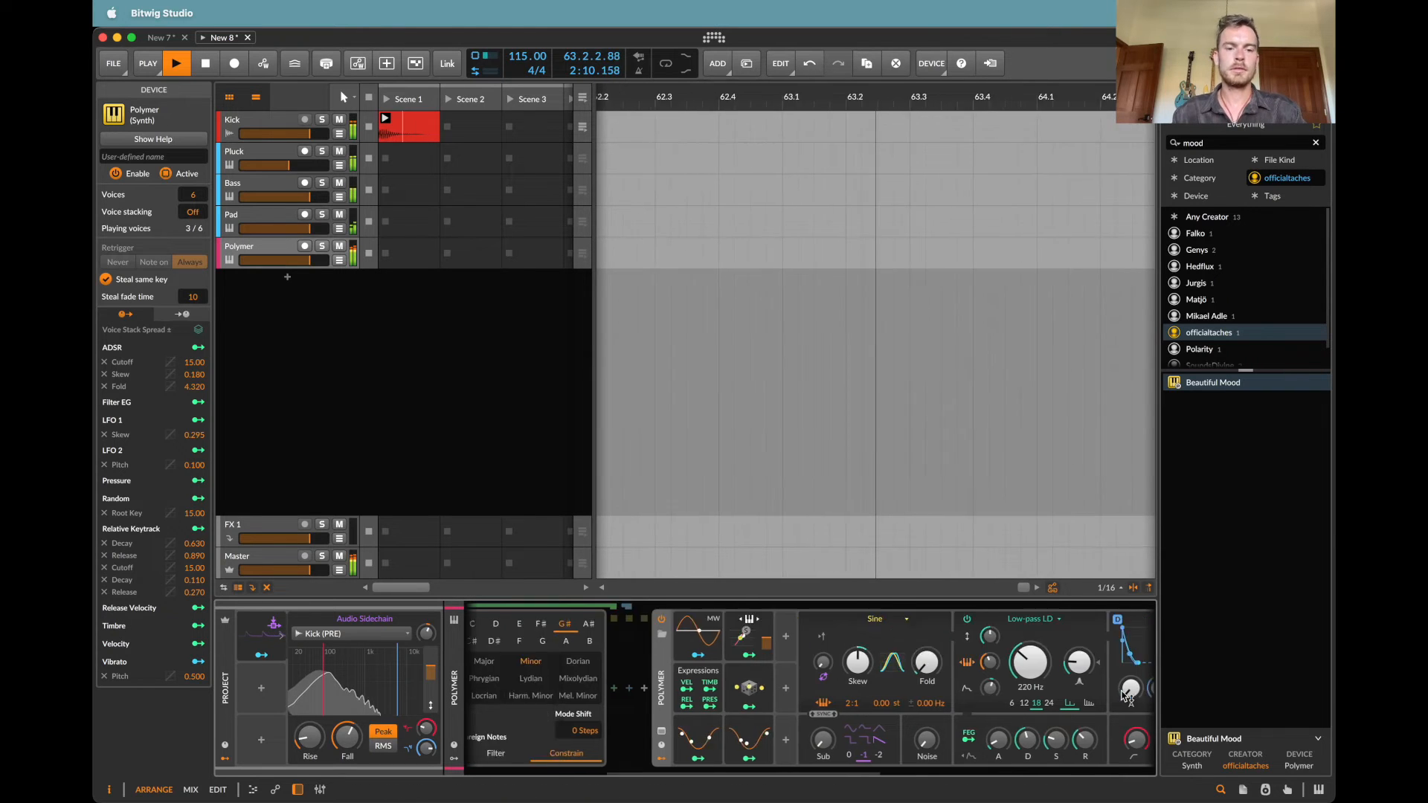
Step: In the Polymer track's Note Grid, set the Curves module's rate to 1.50 and the Blend to about 61
scroll(1126, 694, left, 3)
scroll(775, 661, left, 2)
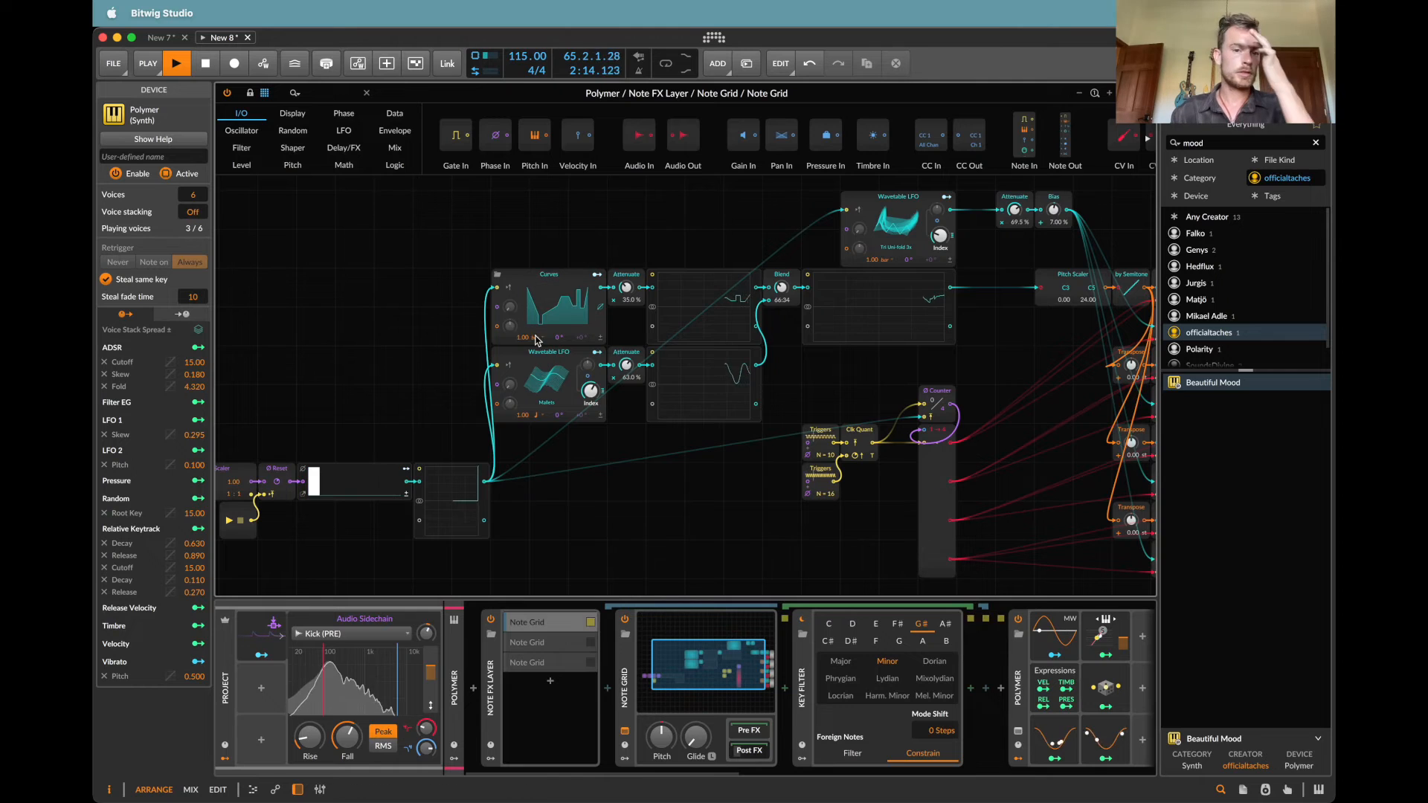
triple_click(527, 338)
text(1.5)
key(Return)
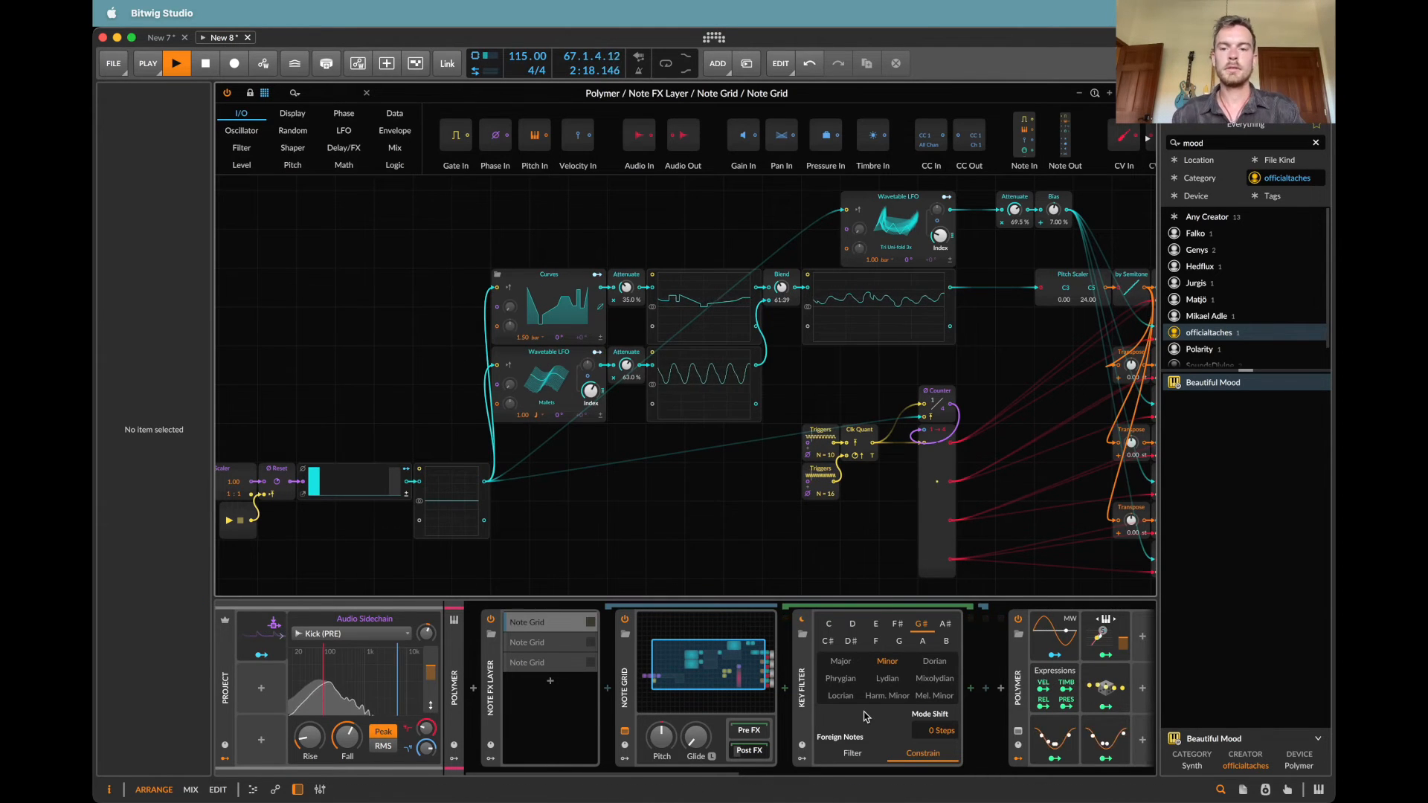
Step: Set the release of the Polymer synth's ADSR envelope to about 1.77 s
scroll(631, 691, right, 6)
drag(631, 692, 633, 687)
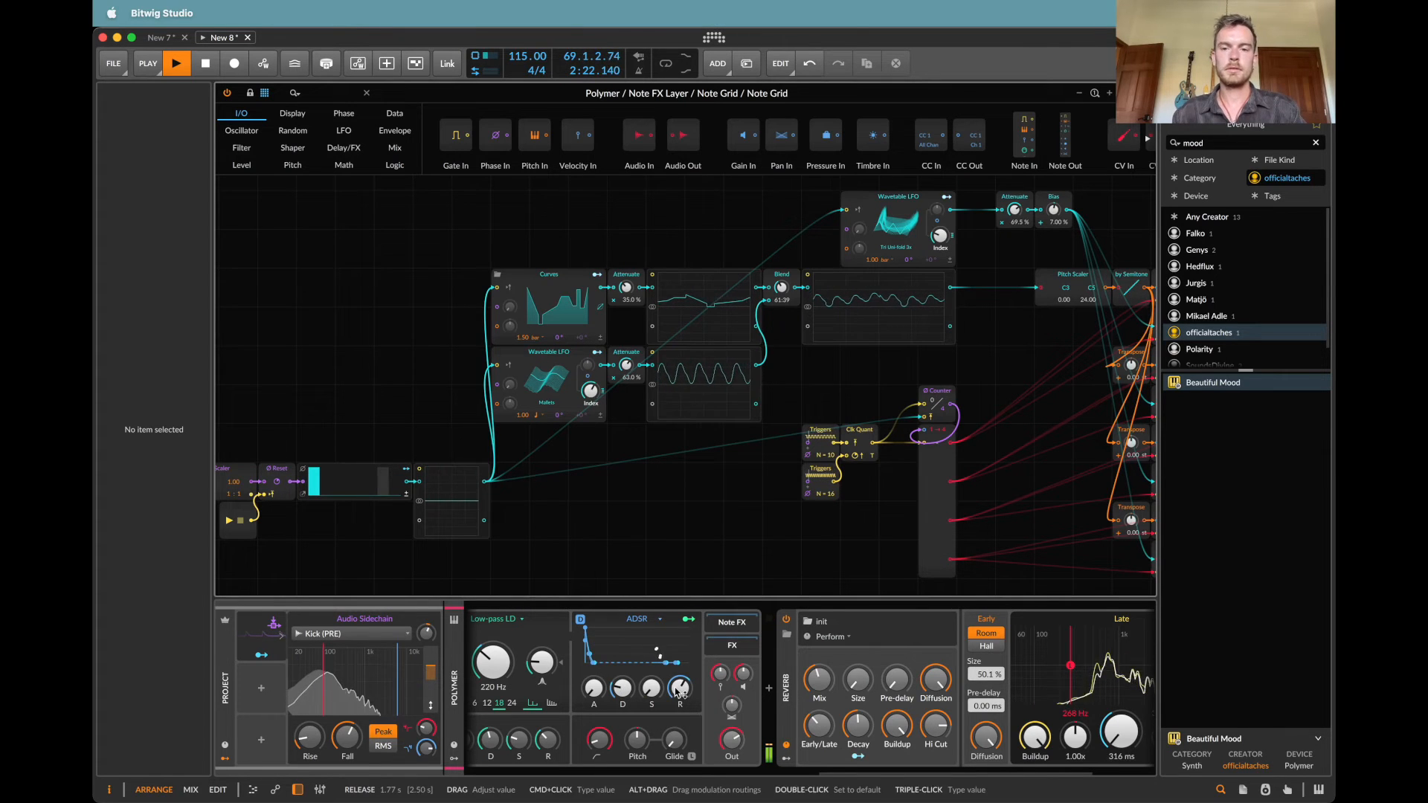
Step: Set the third voice's Transpose module to -5 semitones and the second voice's Transpose module to 7 semitones
scroll(887, 452, right, 5)
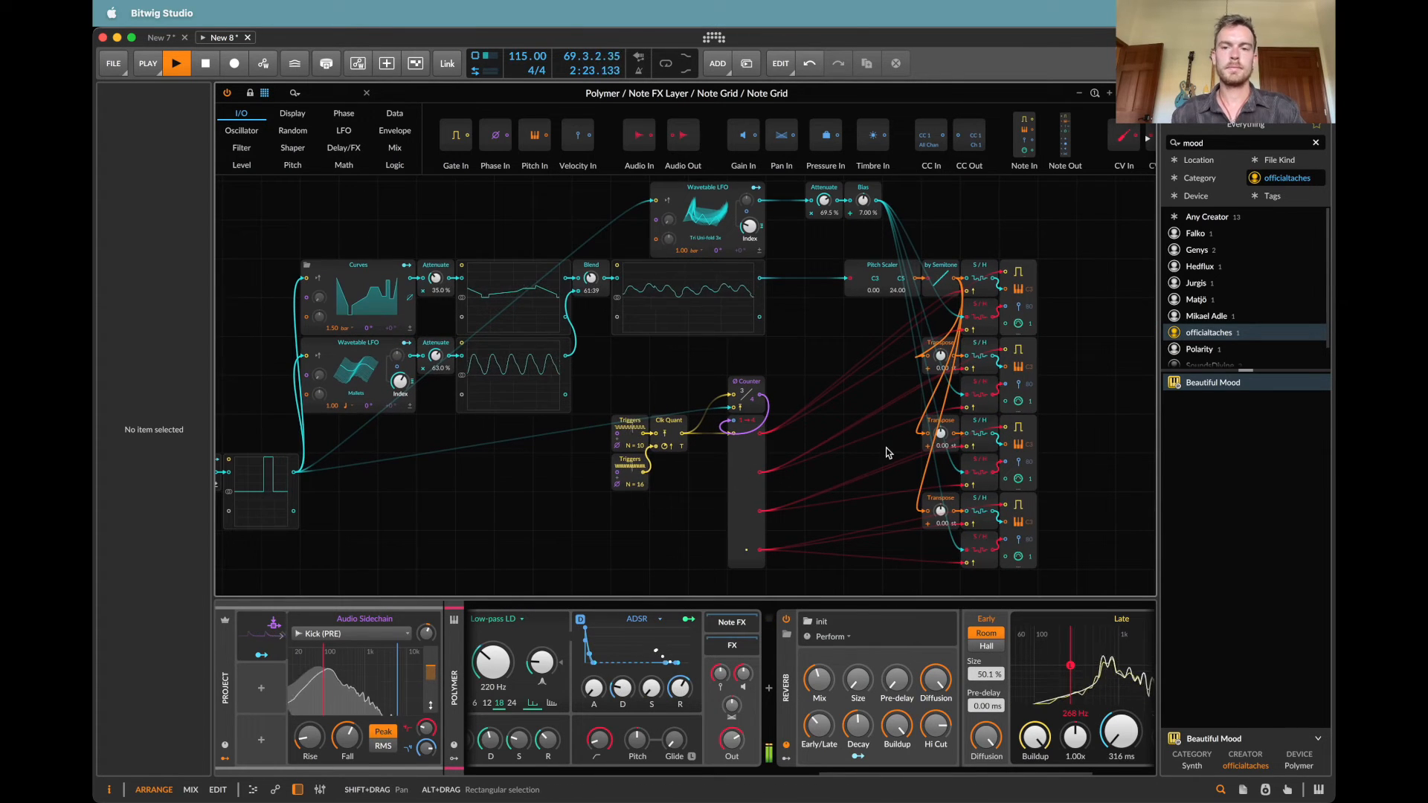
drag(941, 435, 941, 439)
super+click(941, 439)
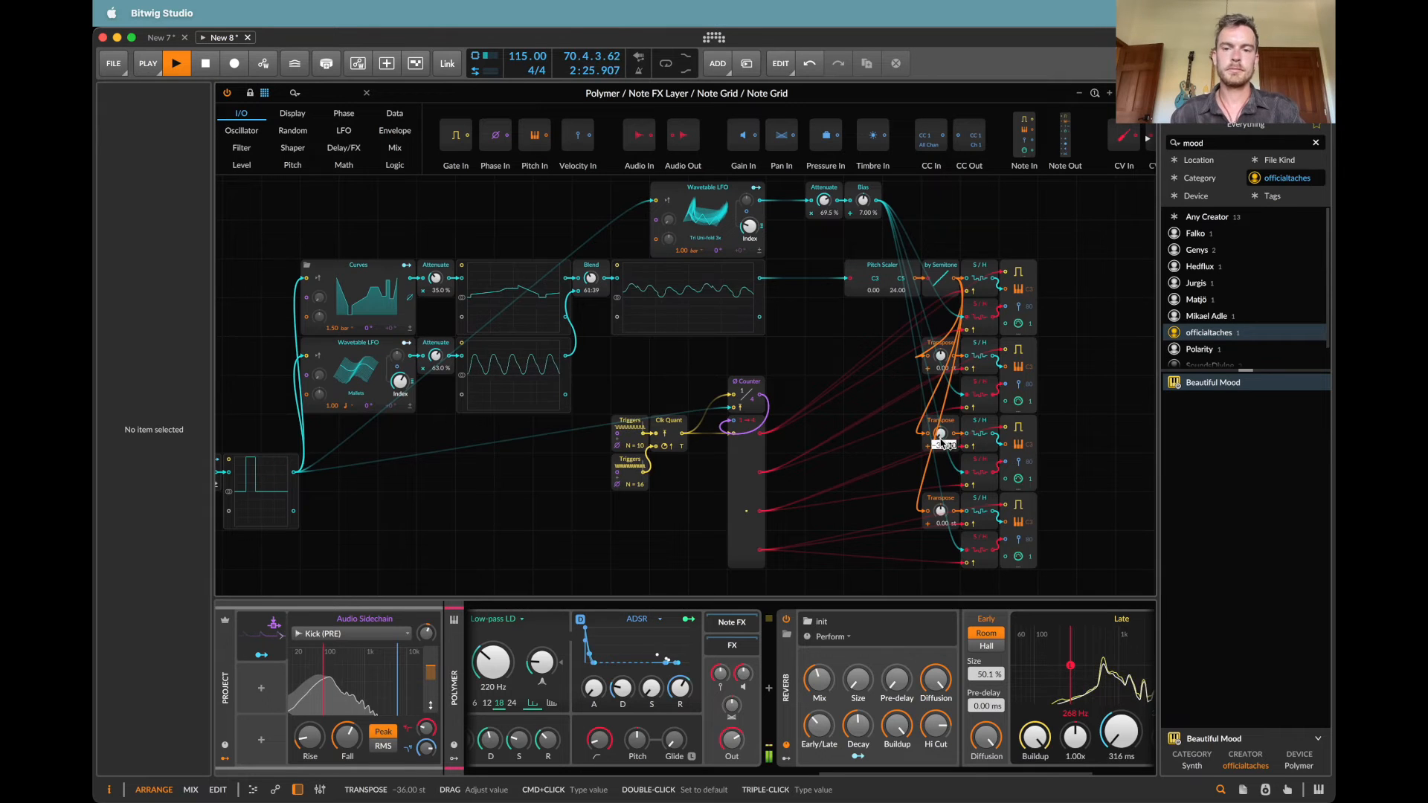
text(-5)
key(Return)
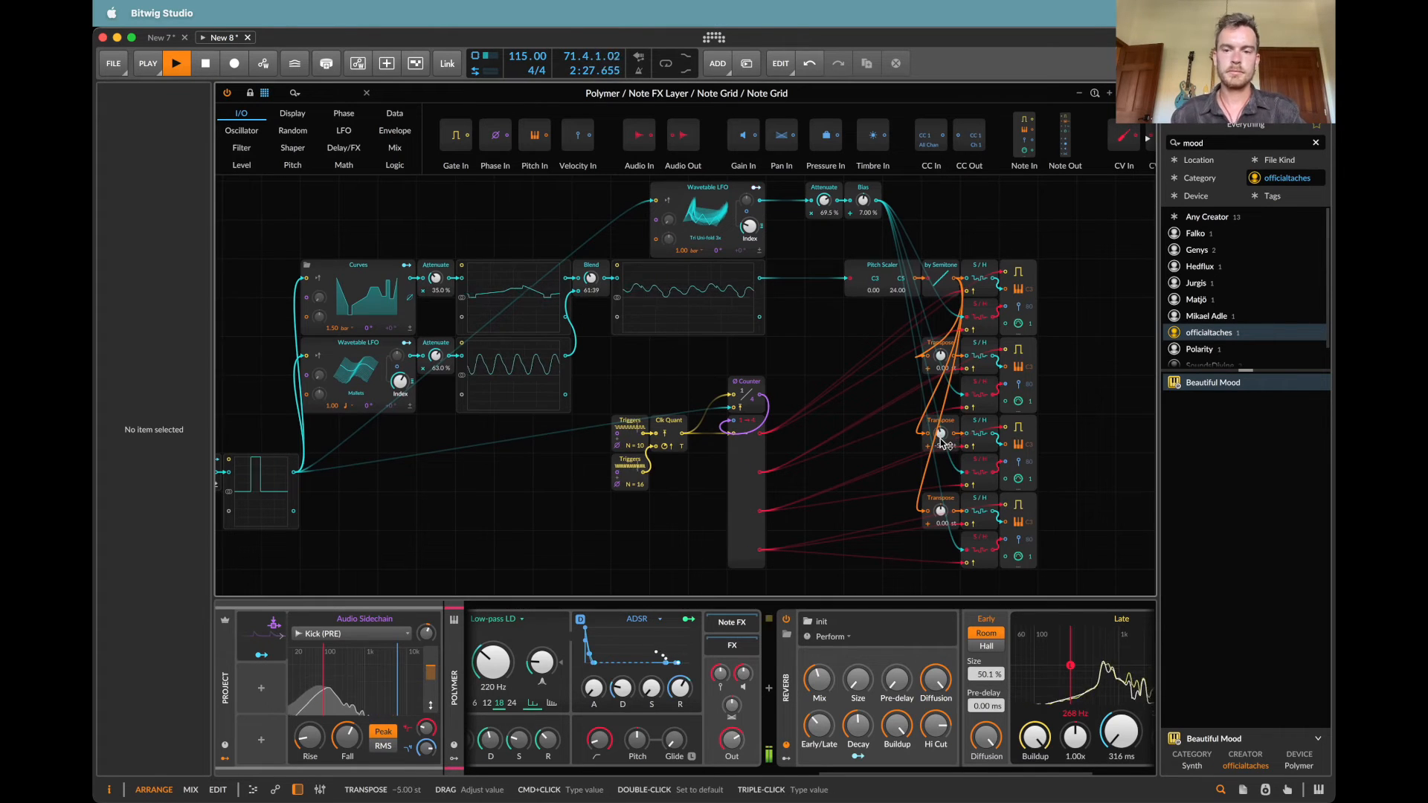
super+click(941, 358)
text(7)
key(Return)
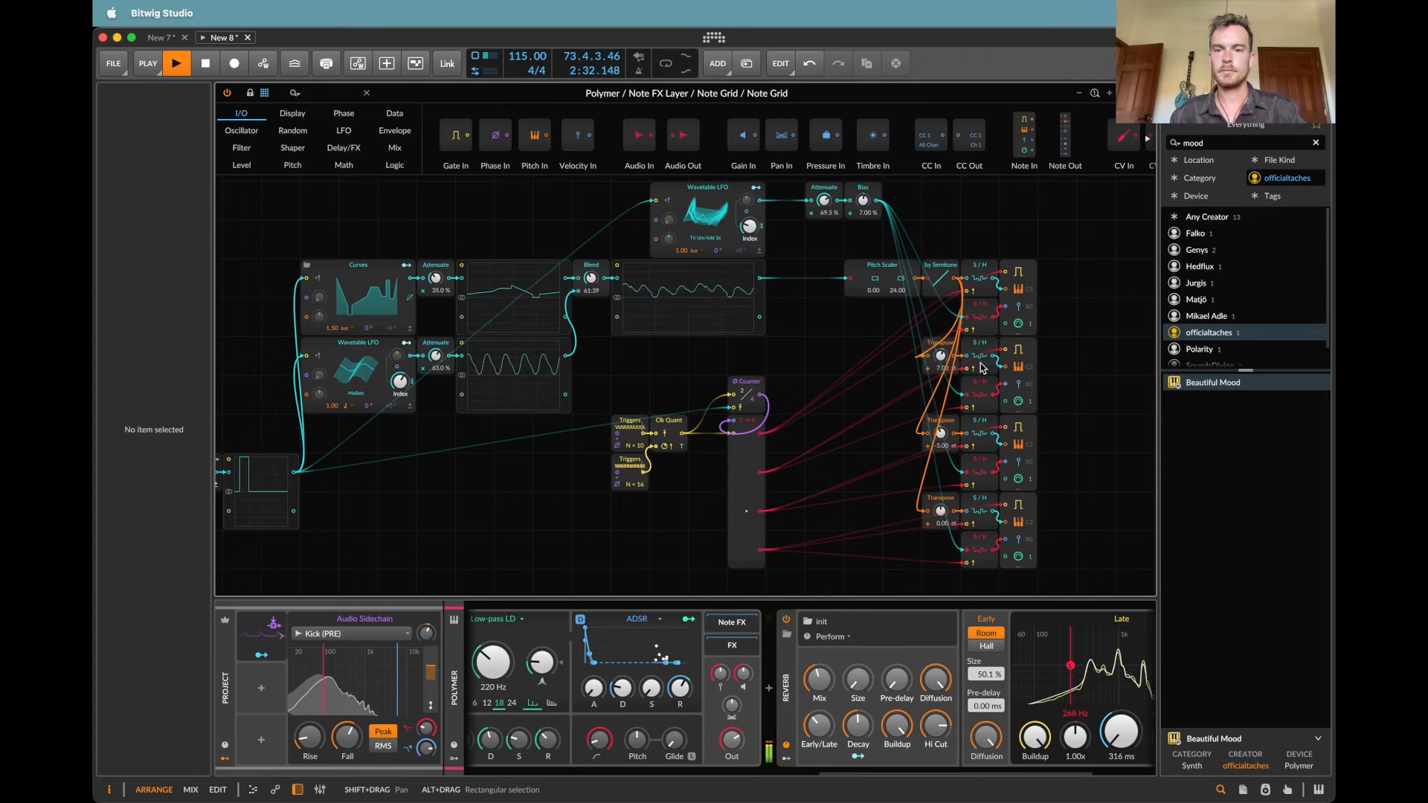
Step: Reduce the Split module to 3 out ports, delete the fourth voice's modules, and close the Note Grid
click(745, 457)
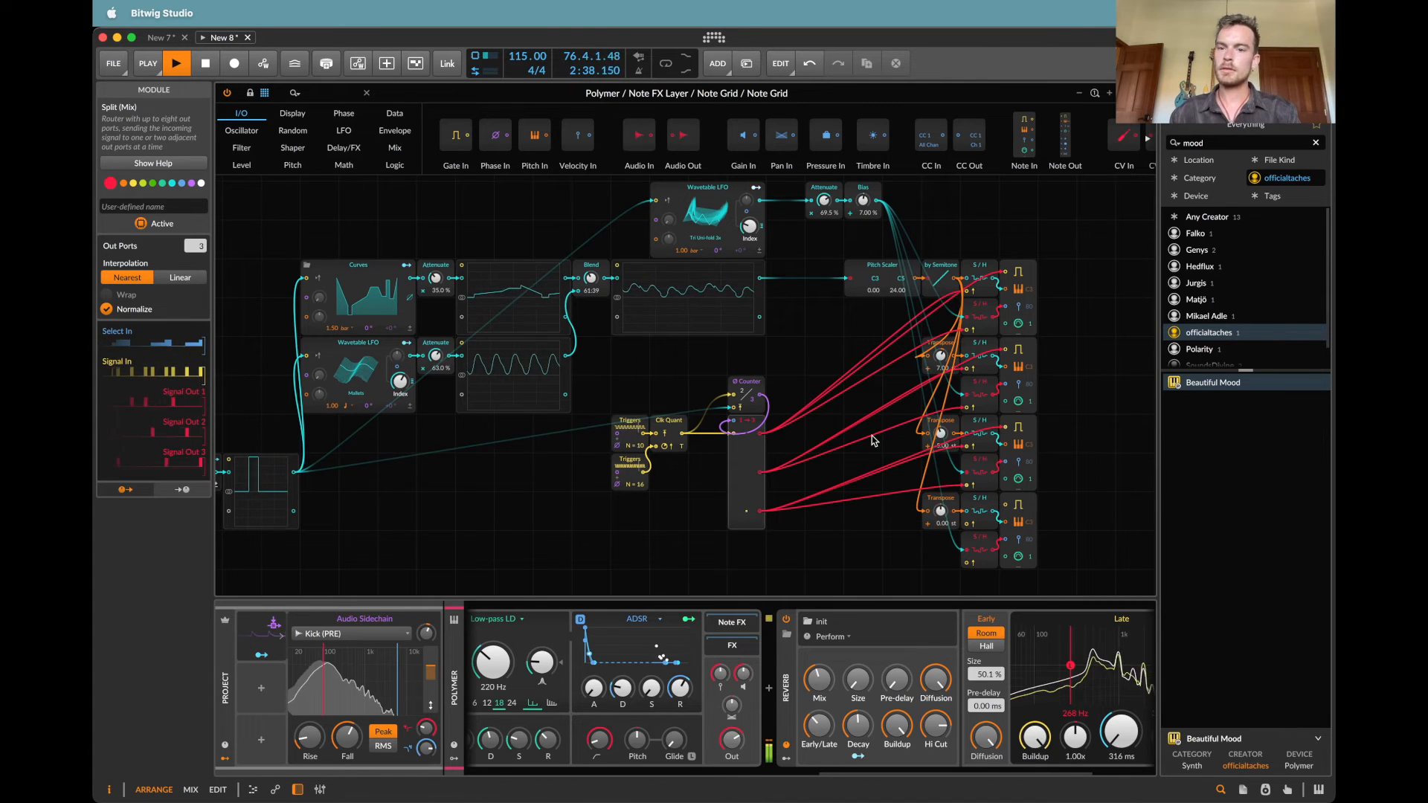
drag(890, 487, 845, 575)
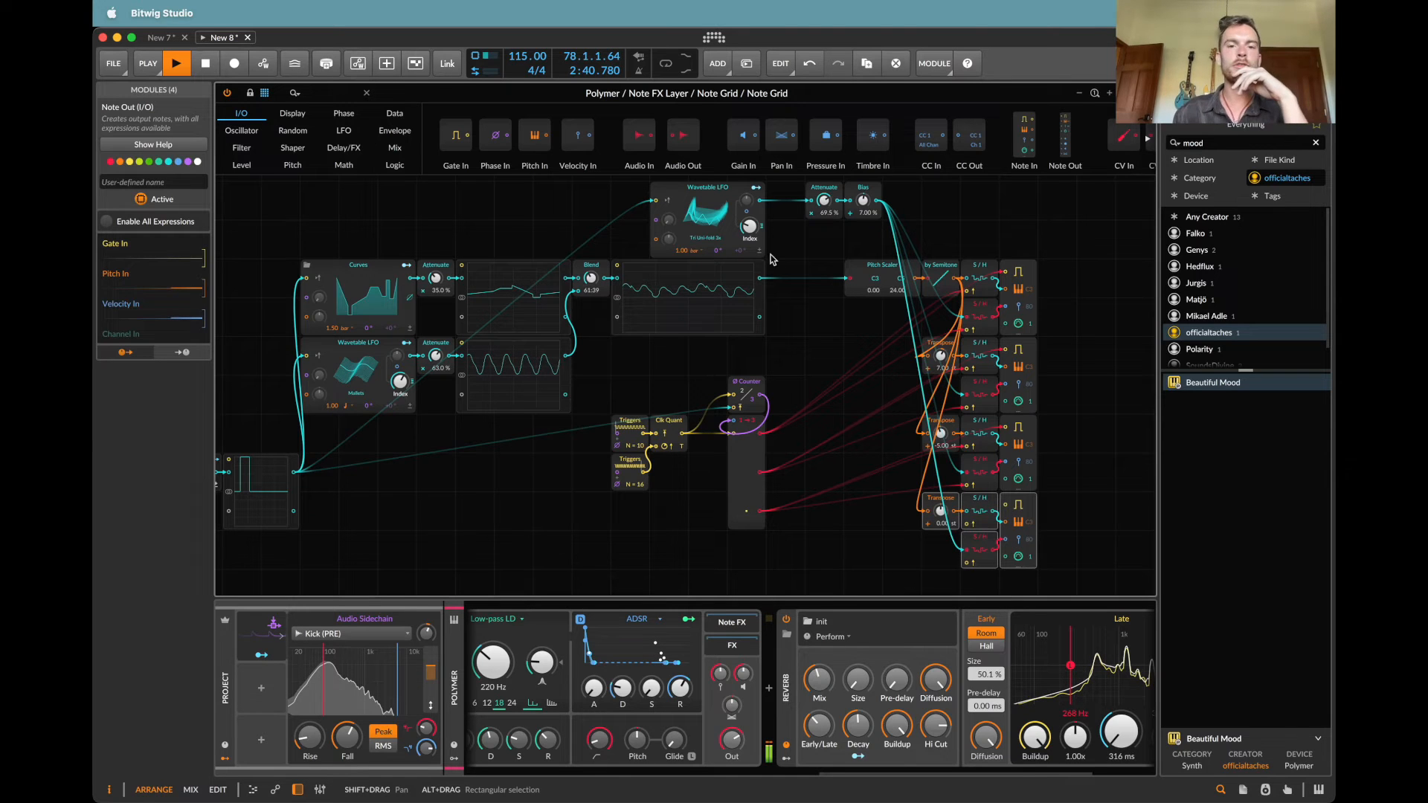
key(Delete)
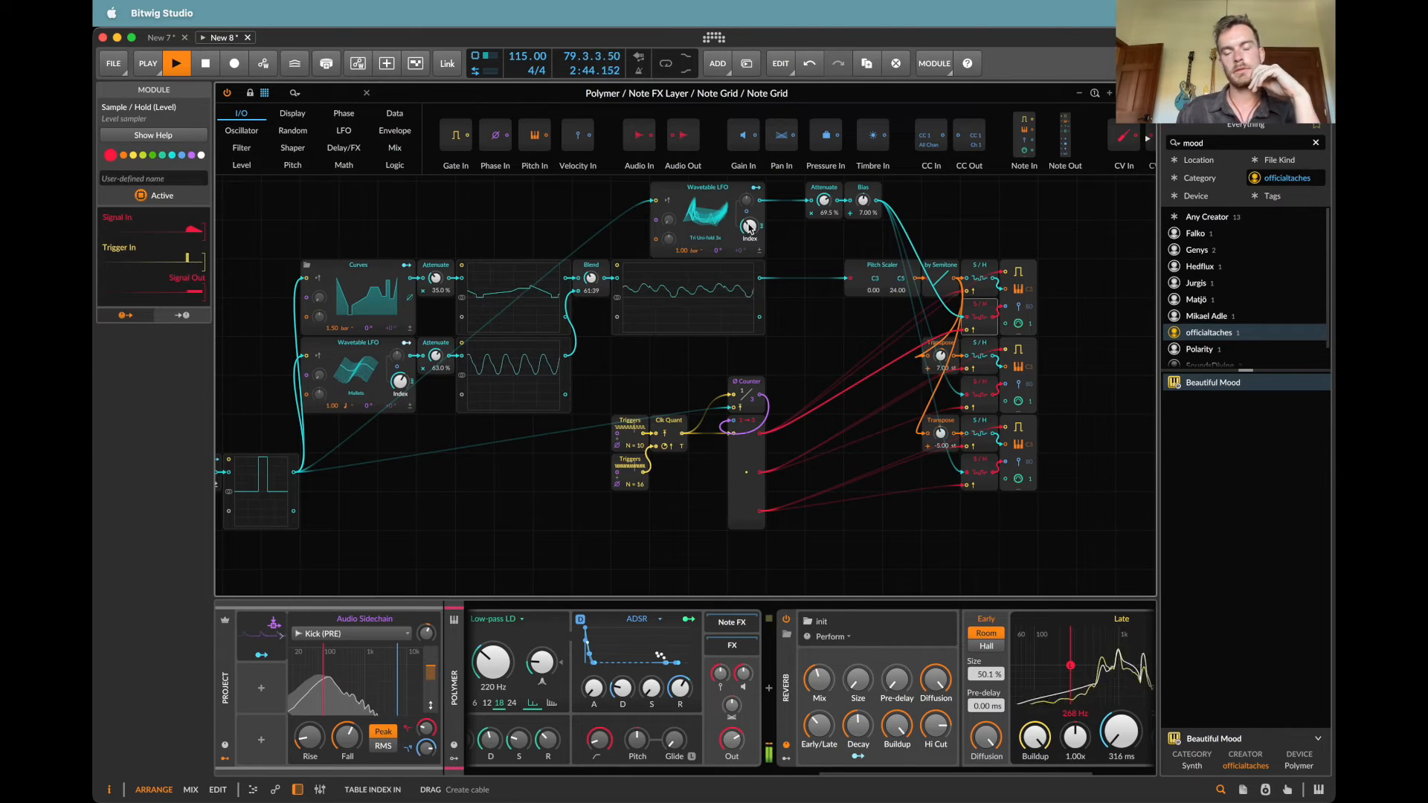
click(213, 260)
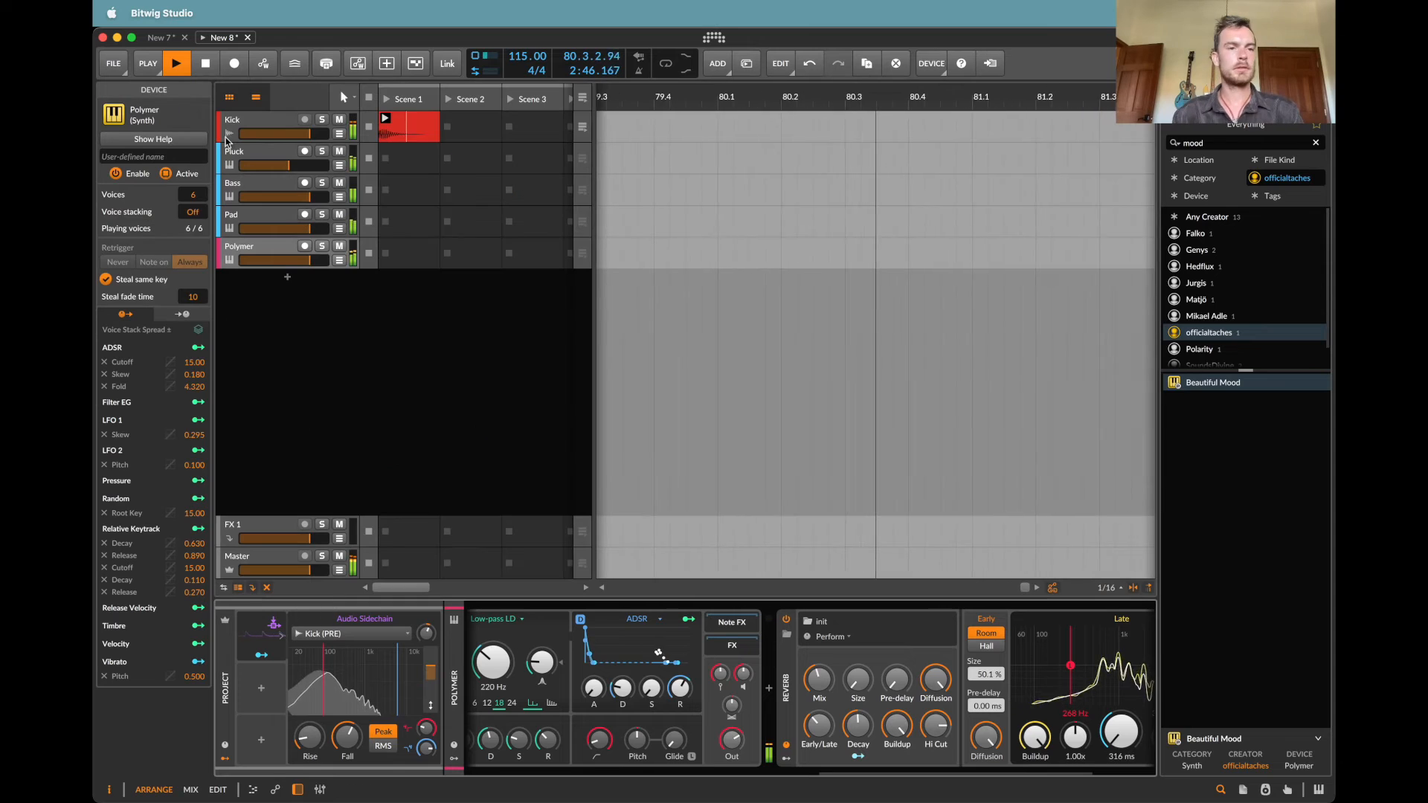
Step: Search the one-shot samples for "closed" and place ClosedHats_01_SP in Scene 1 of a new audio track below Polymer
click(244, 118)
click(1241, 104)
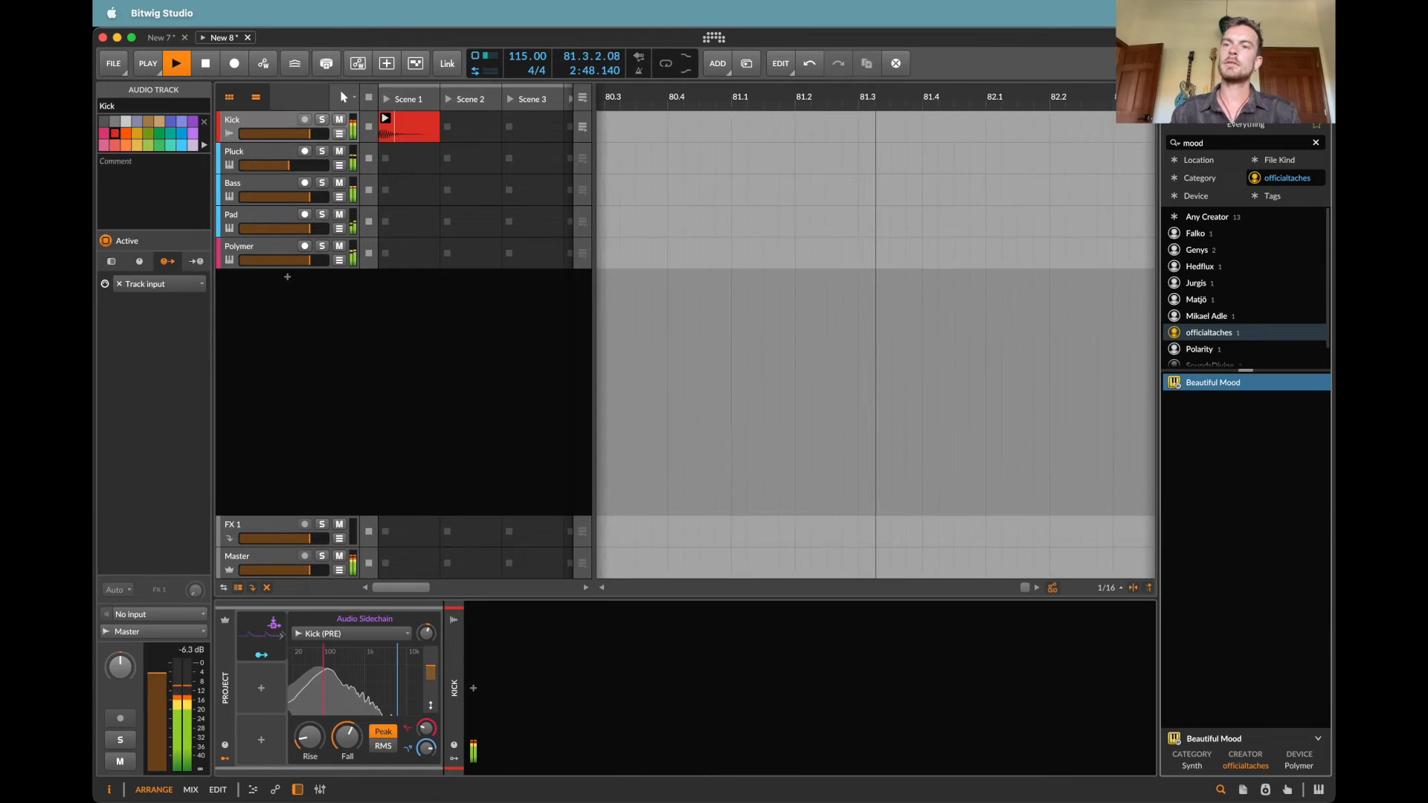
text(closed)
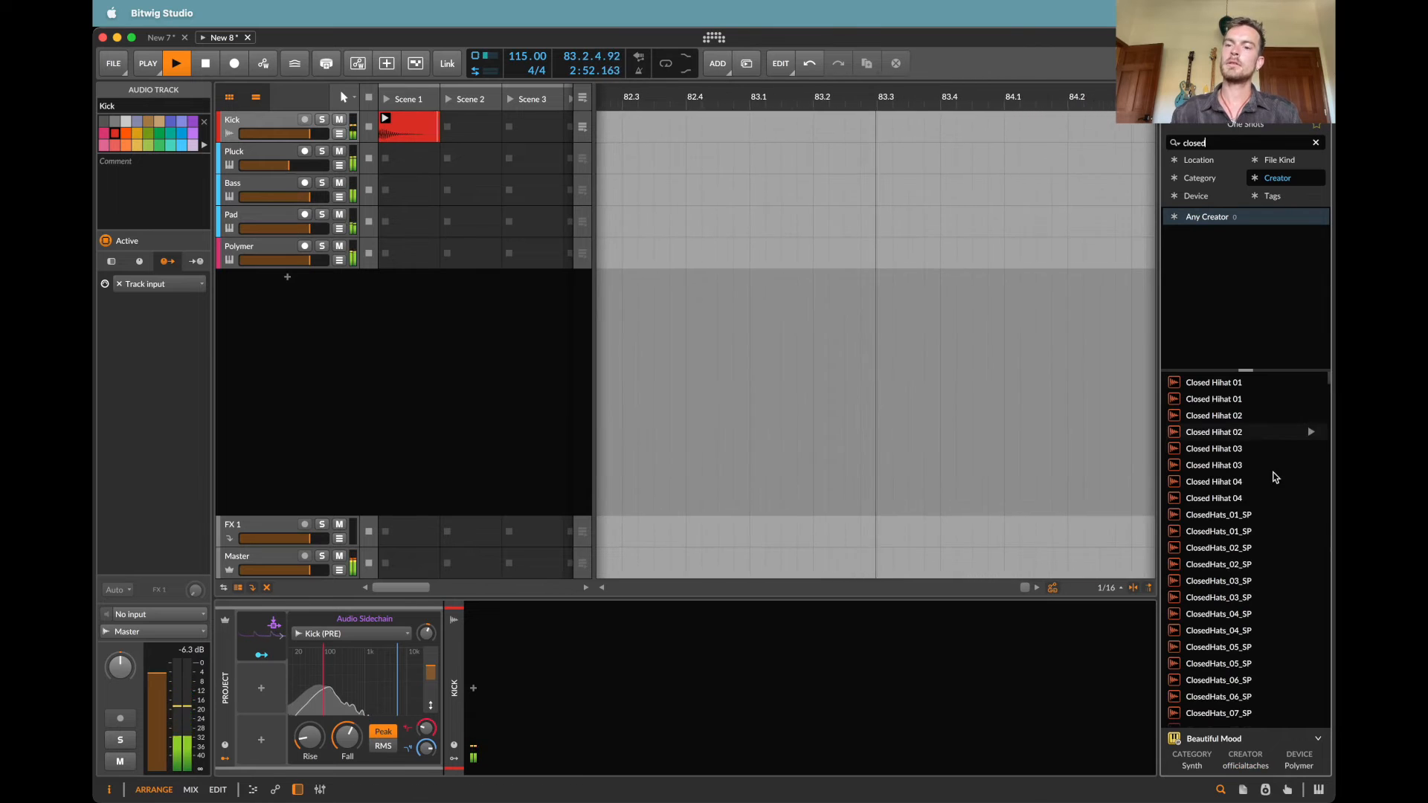
click(1220, 515)
scroll(1219, 552, down, 5)
scroll(1220, 553, up, 6)
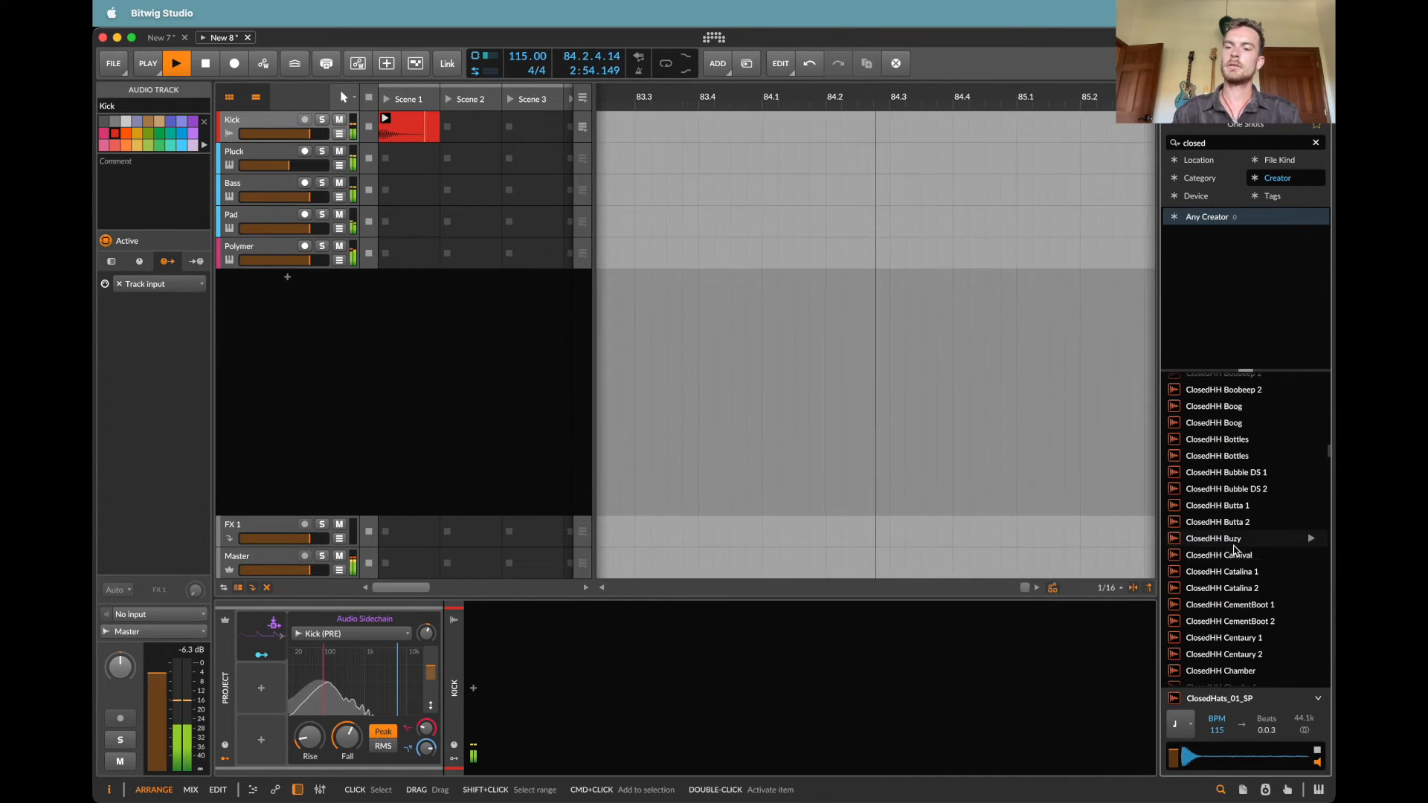
scroll(1231, 463, up, 6)
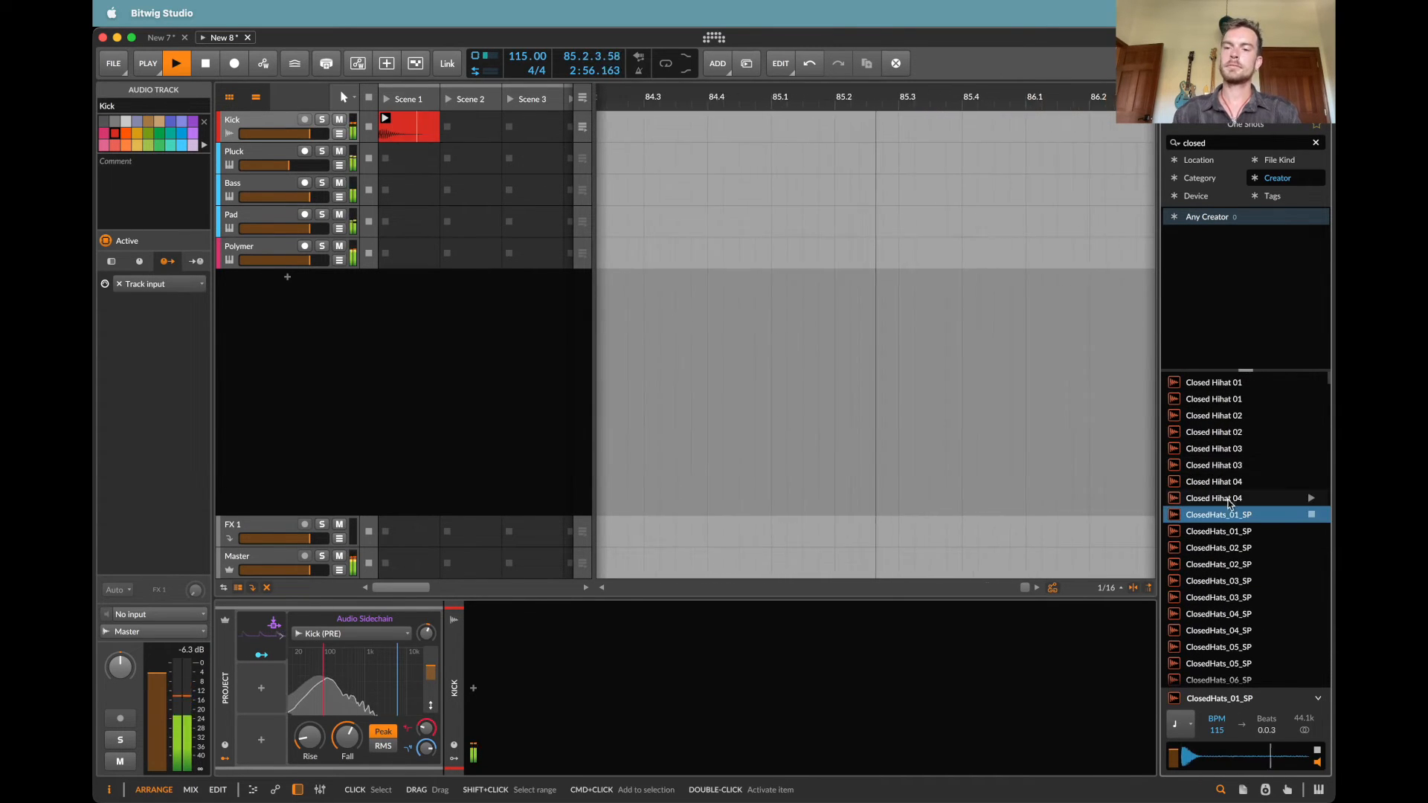
drag(1220, 515, 394, 285)
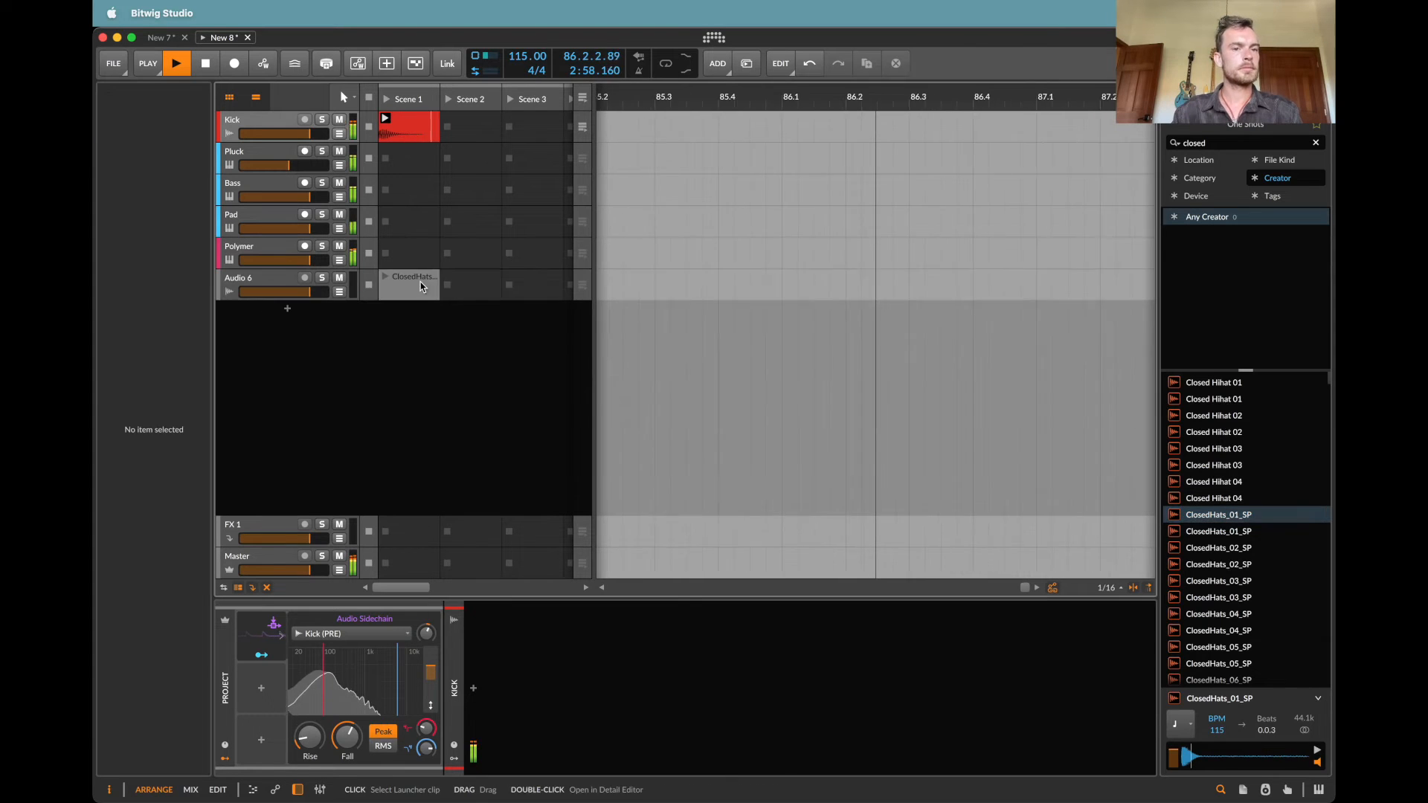
Step: Create a clip in Scene 2 of the Audio 6 track, insert ClosedHats_01_SP on the first off-beat, and trim off its tail
double_click(457, 293)
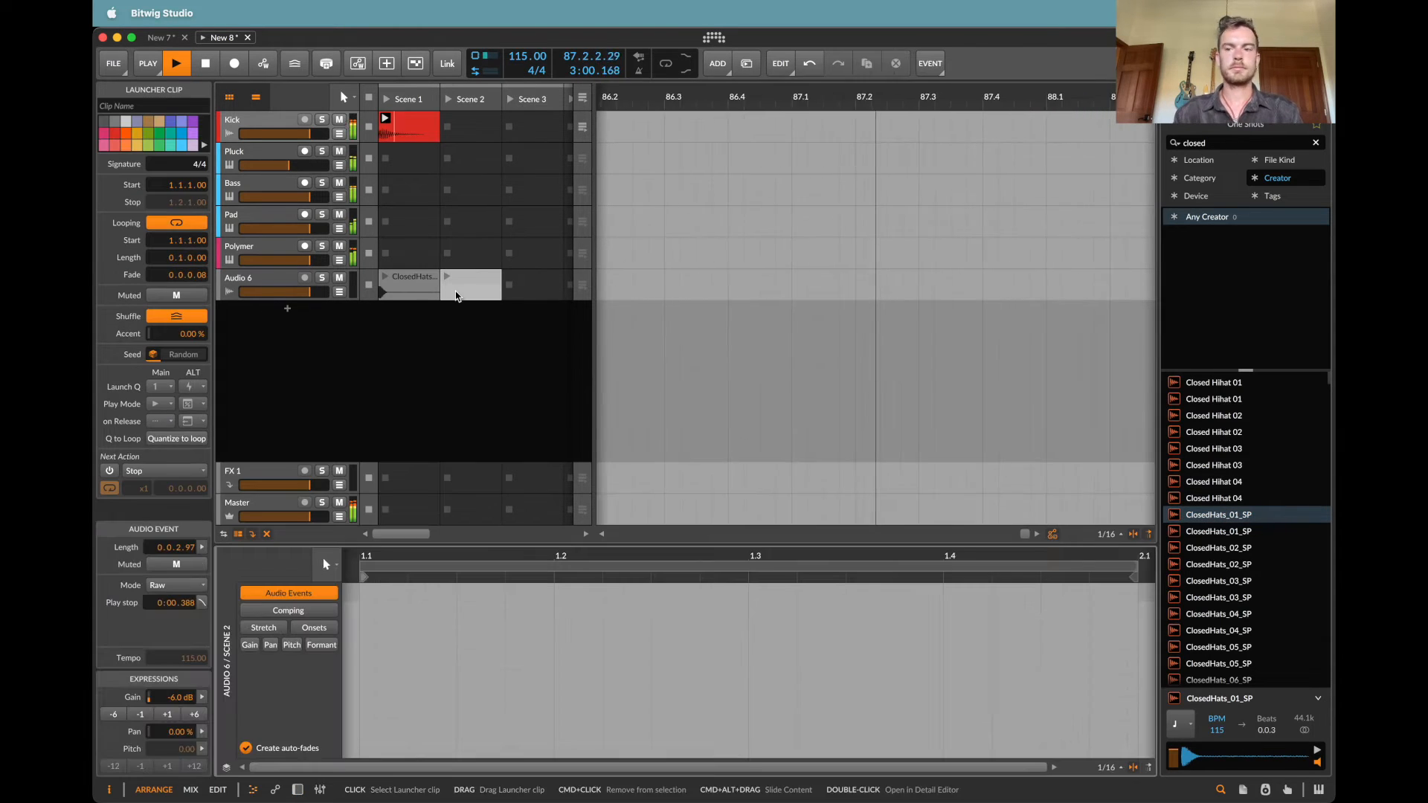
drag(1226, 515, 463, 623)
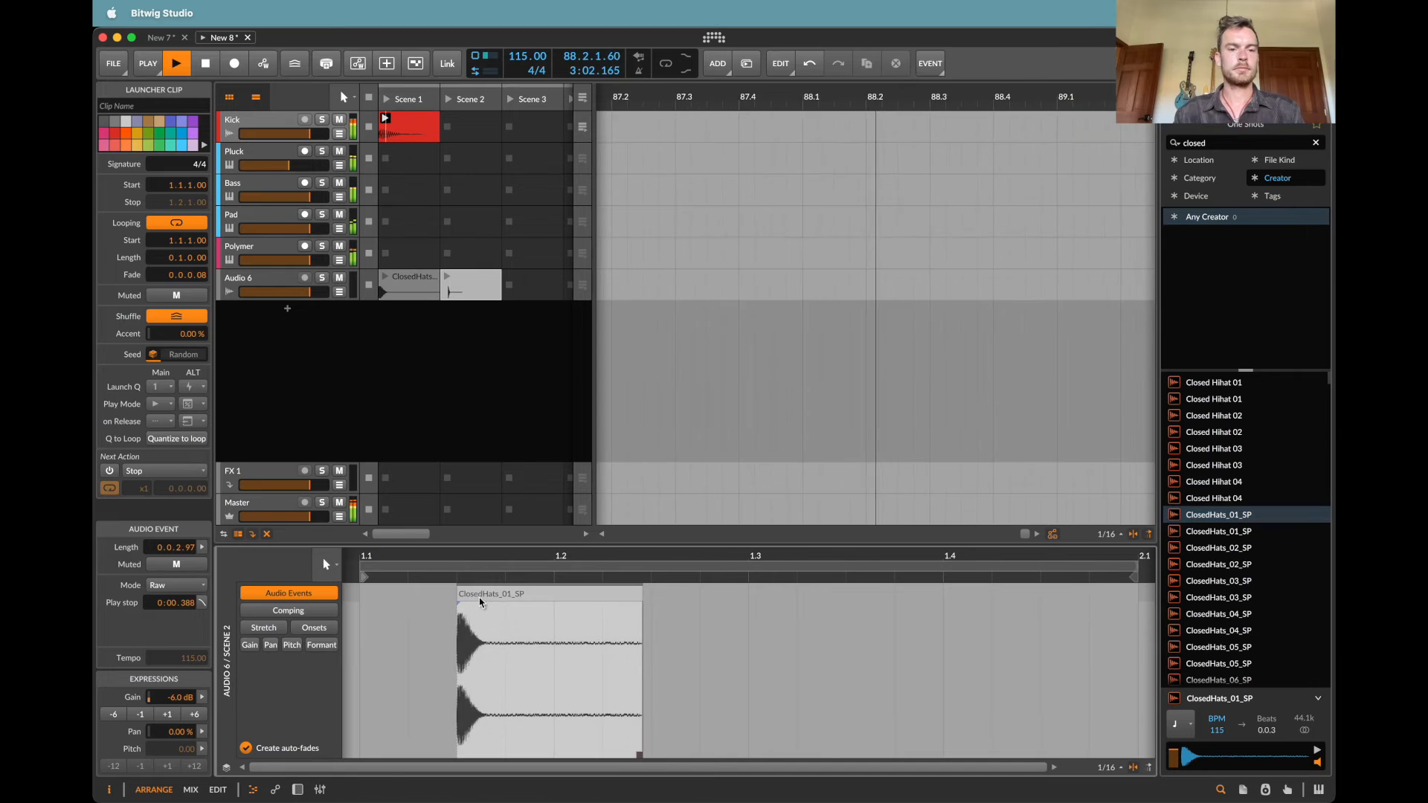
drag(559, 669, 816, 646)
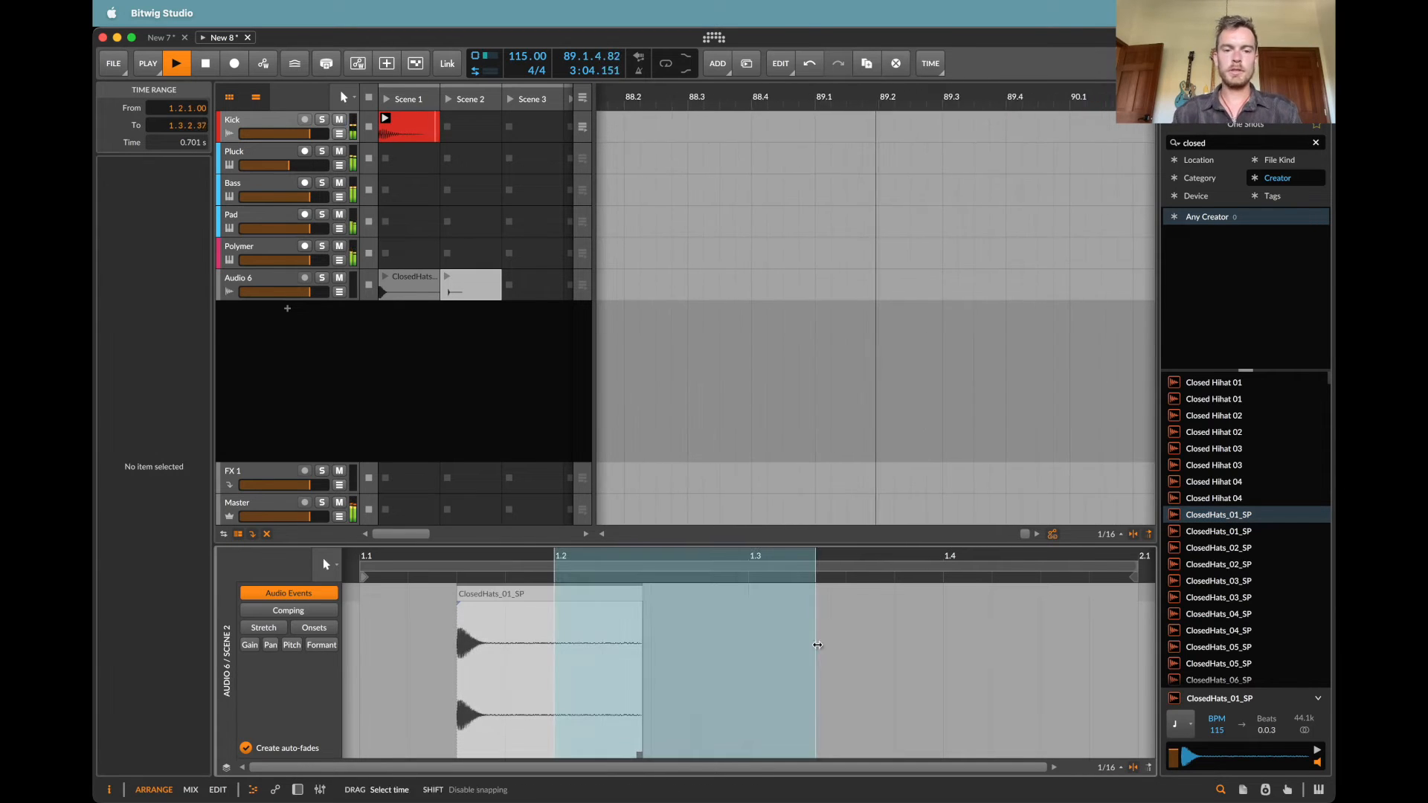
key(Delete)
drag(507, 651, 798, 645)
key(Delete)
Step: Duplicate the first beat of the Audio 6 hat clip three times to fill the bar
click(577, 630)
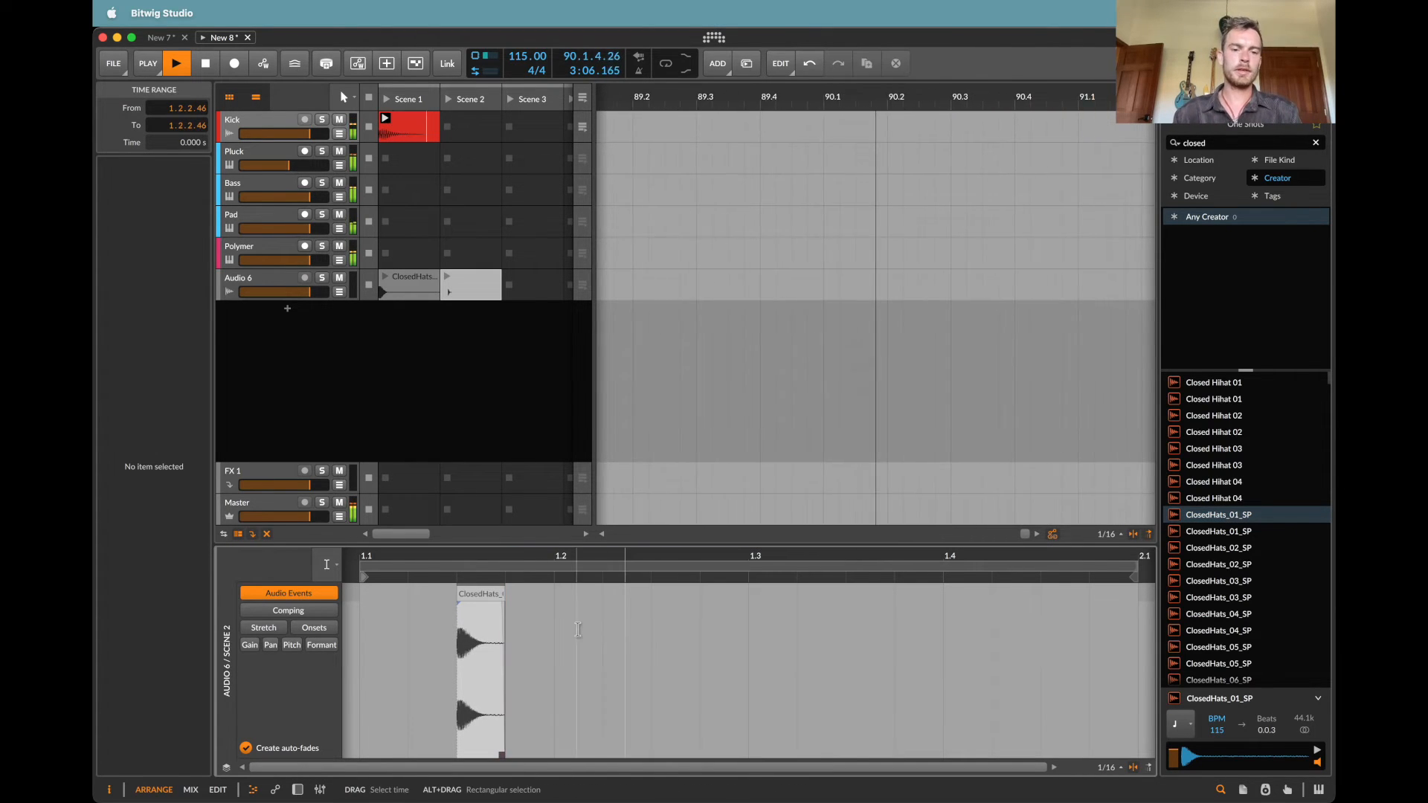
drag(530, 636, 362, 638)
key(super+d)
key(super+d)
key(super+d)
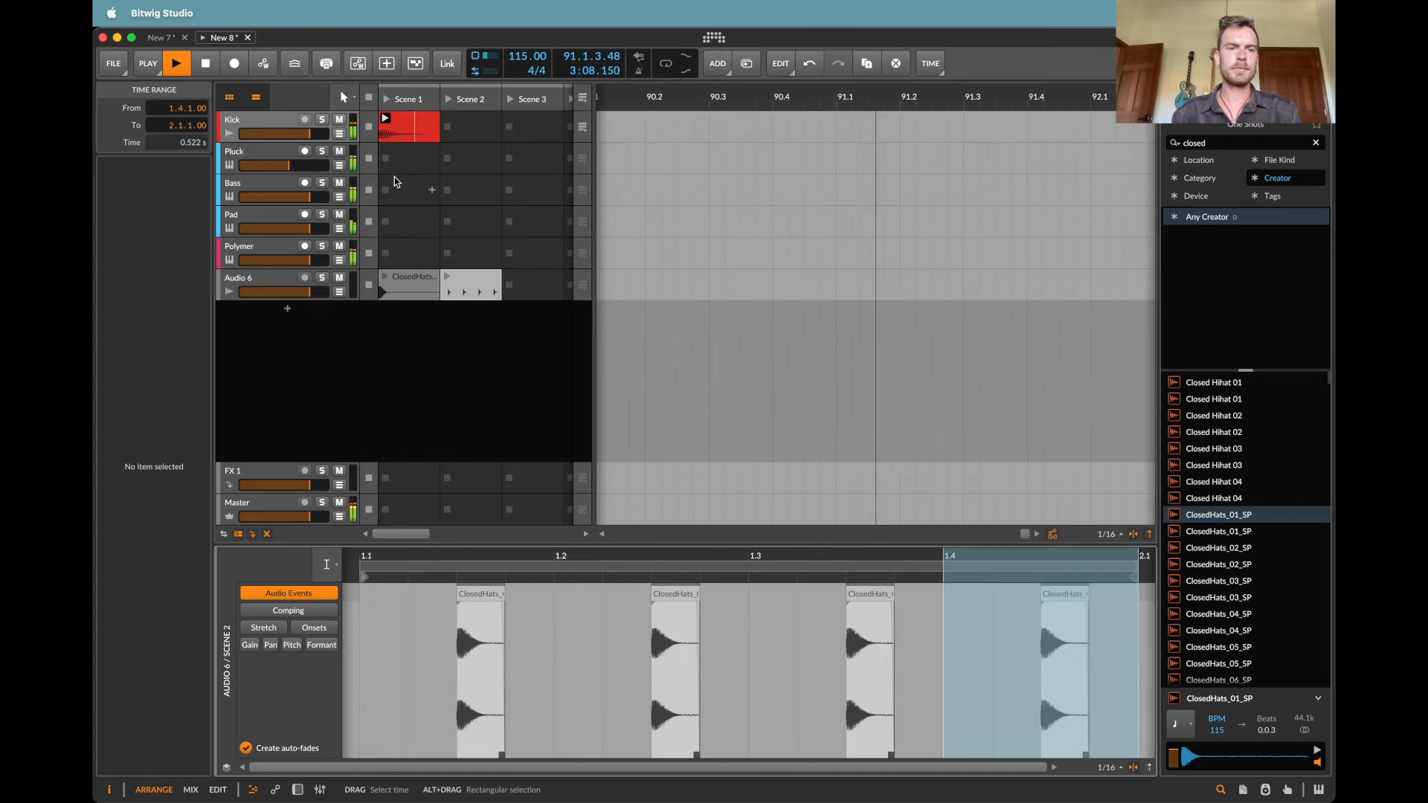
Step: Set the four off-beat hat hits' gain to -24 dB and move their clip into Scene 1, replacing the single-sample clip
click(445, 295)
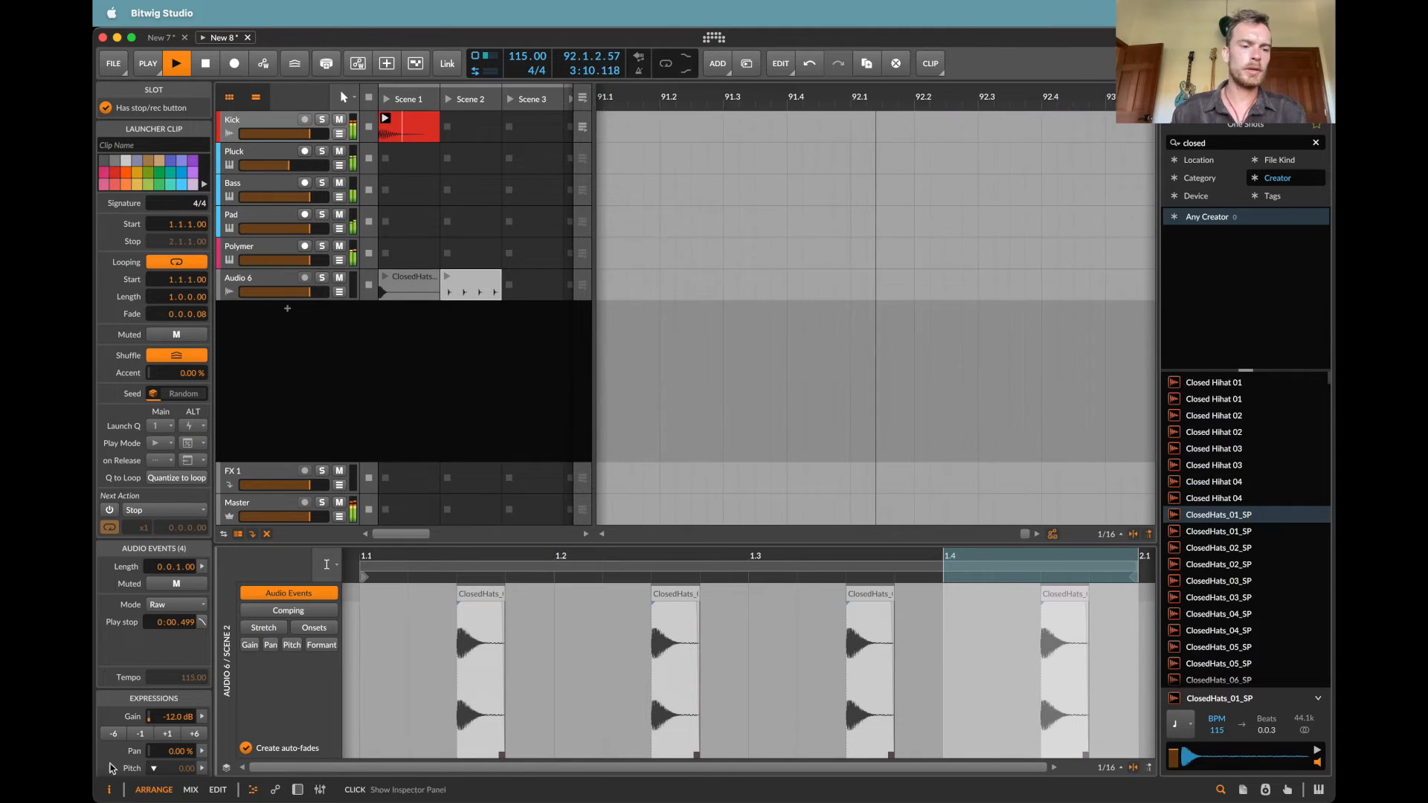
click(110, 735)
click(110, 734)
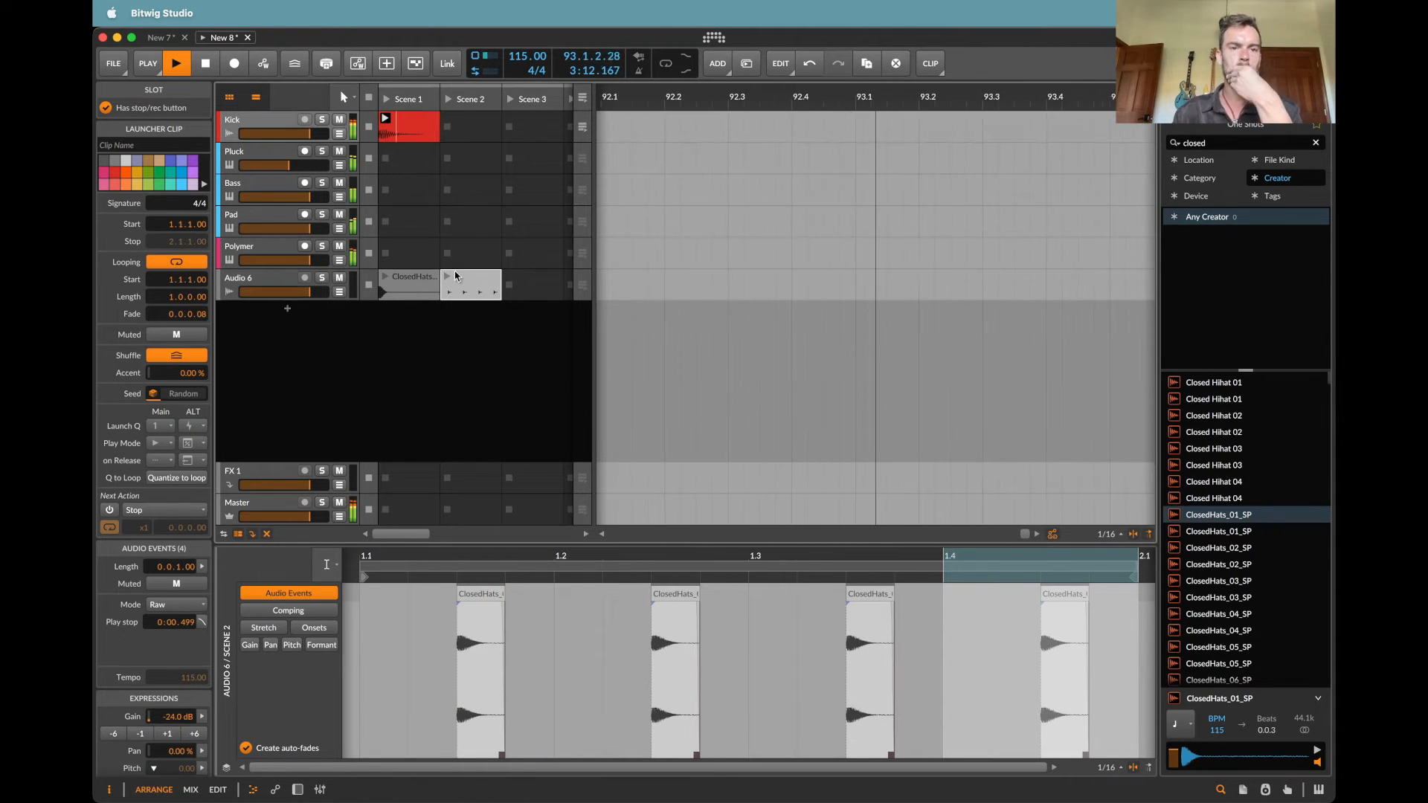
drag(394, 276, 394, 277)
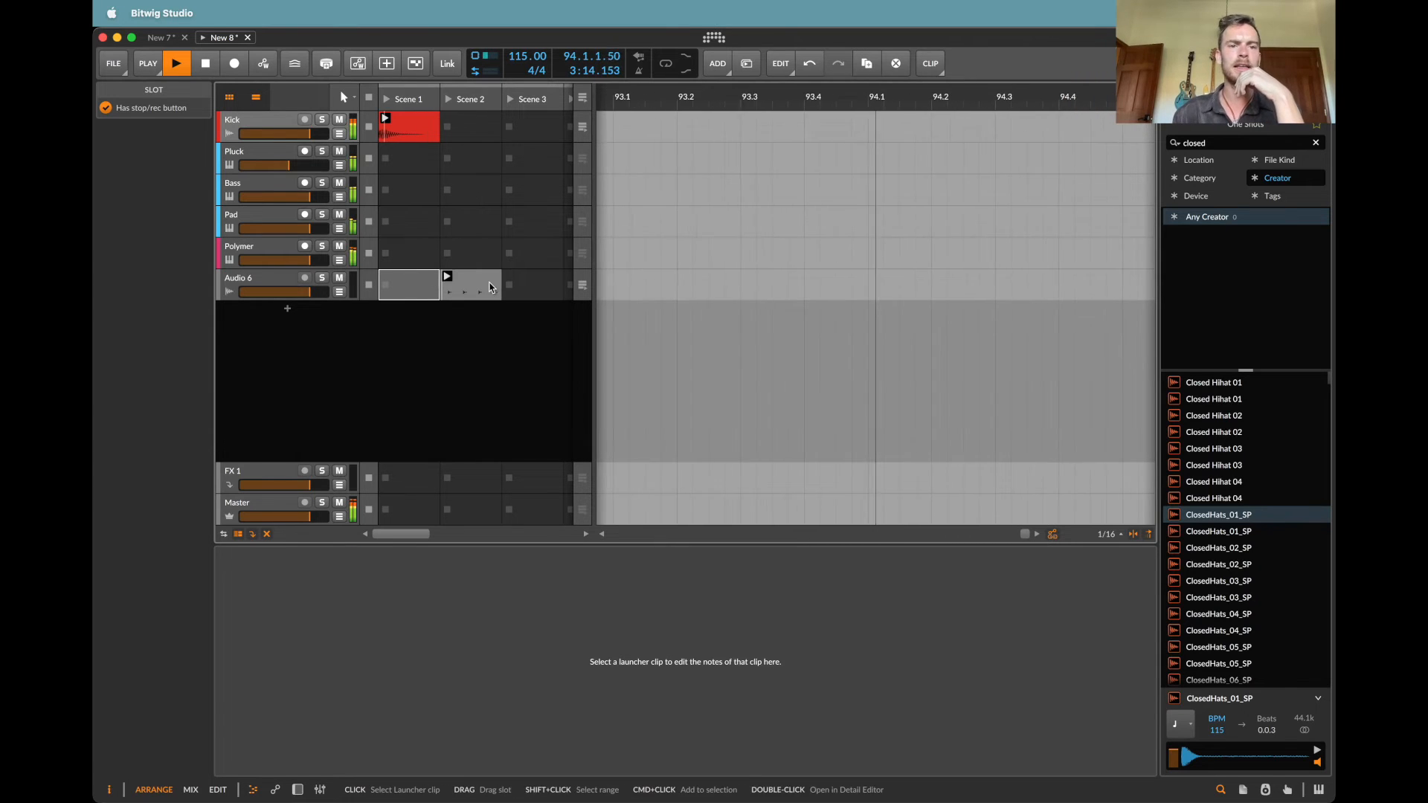
click(408, 284)
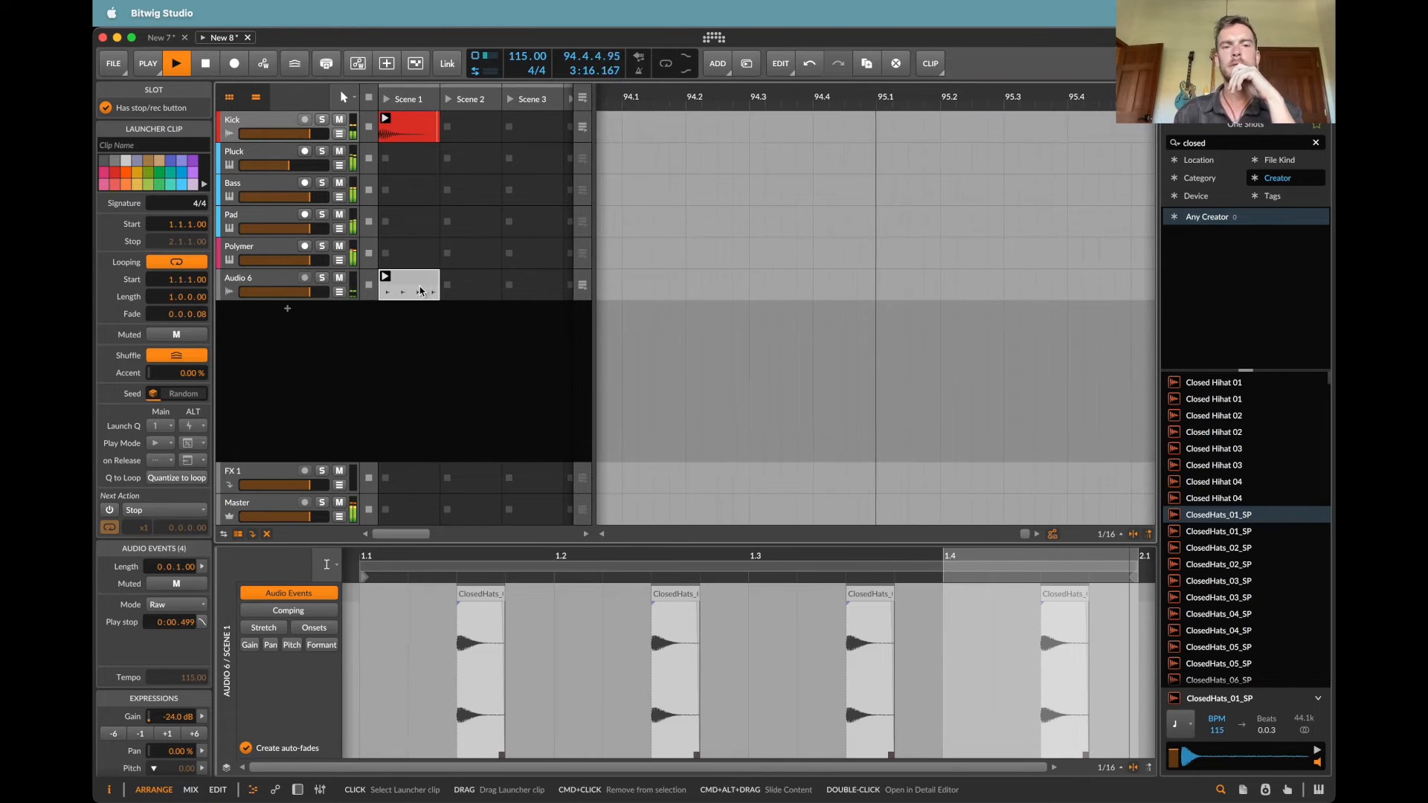
Step: Add another audio track with a Scene 1 clip holding ClosedHats_23_SP at 1.1, cut to a very short hit with -12 dB gain
click(257, 286)
key(super+t)
double_click(410, 325)
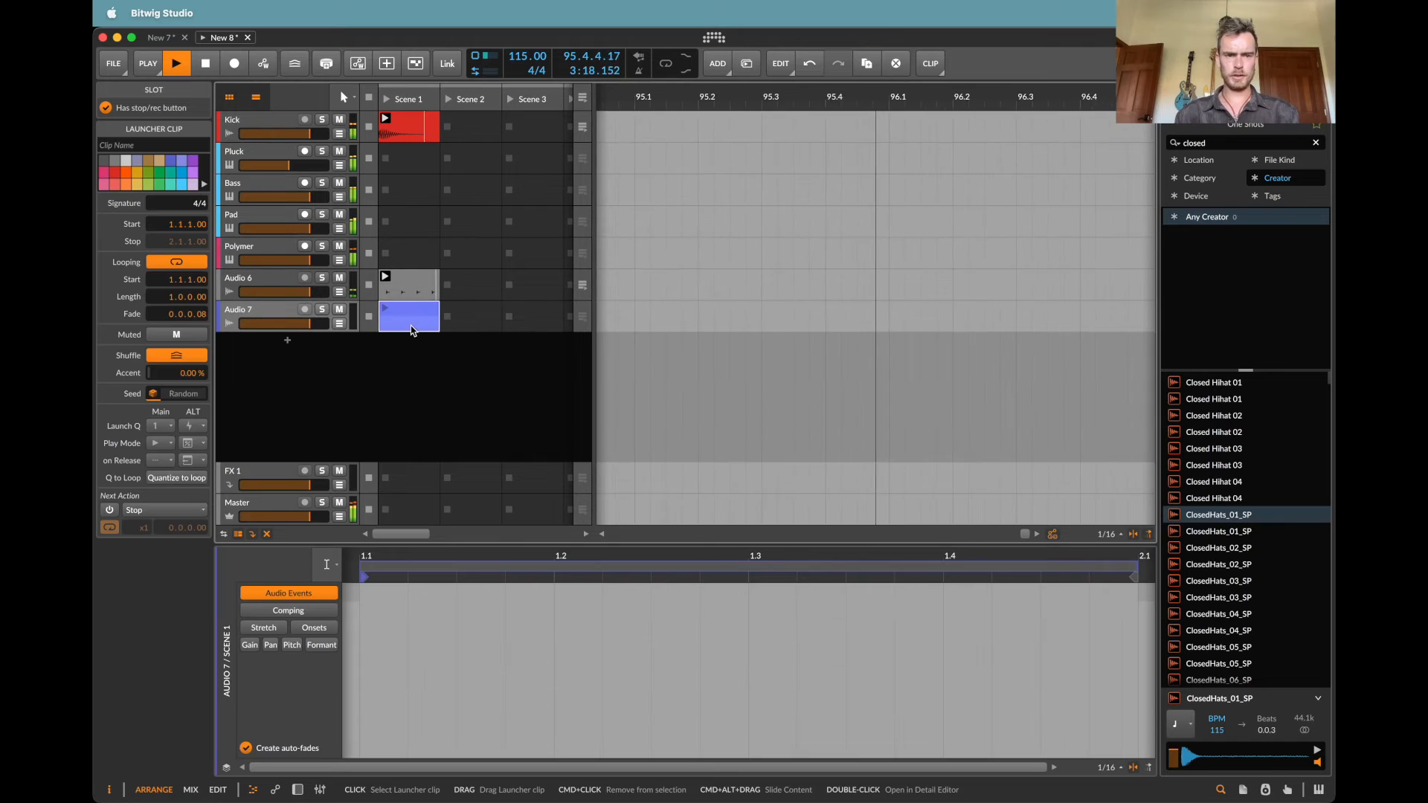
scroll(1282, 614, down, 10)
drag(1280, 622, 918, 622)
click(393, 589)
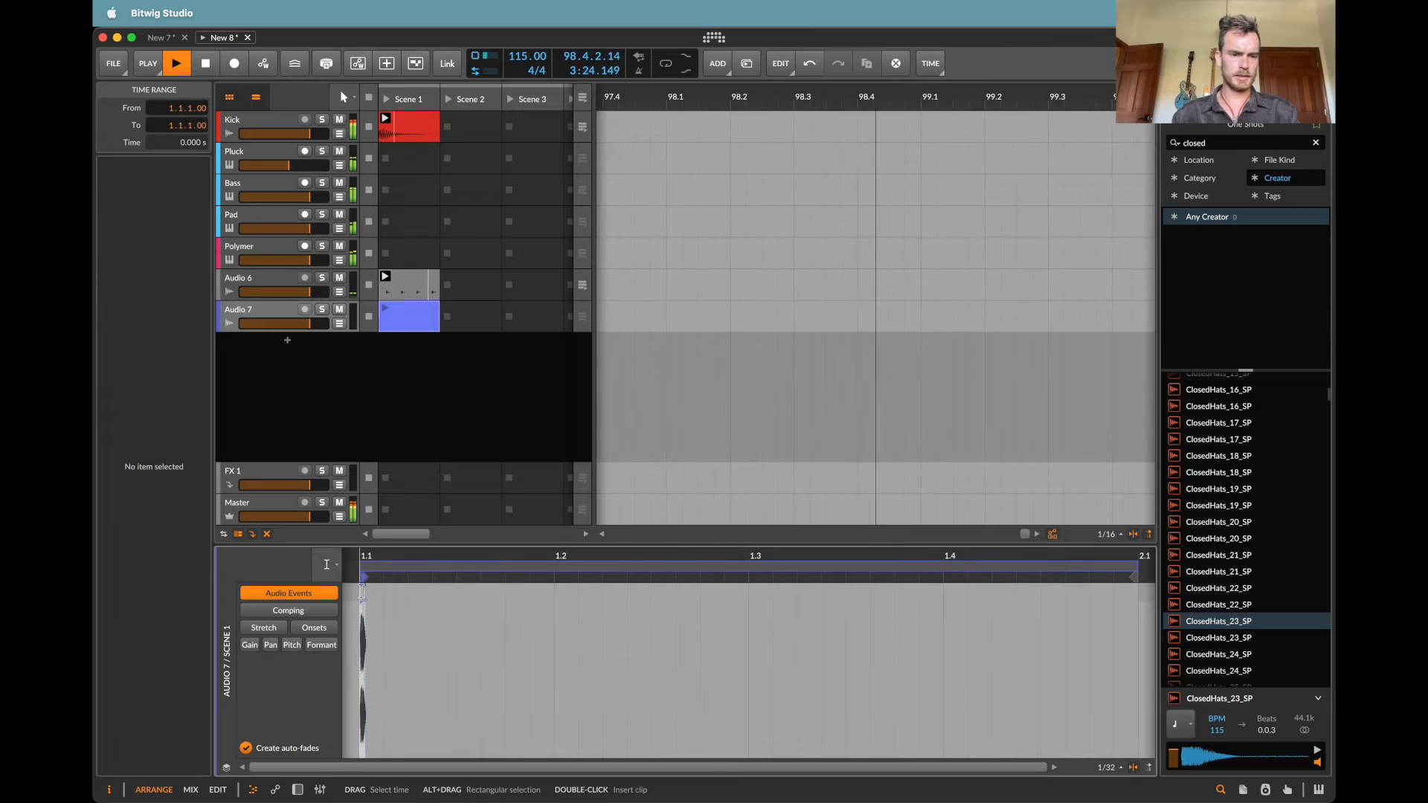
key(1)
click(363, 594)
click(119, 715)
key(2)
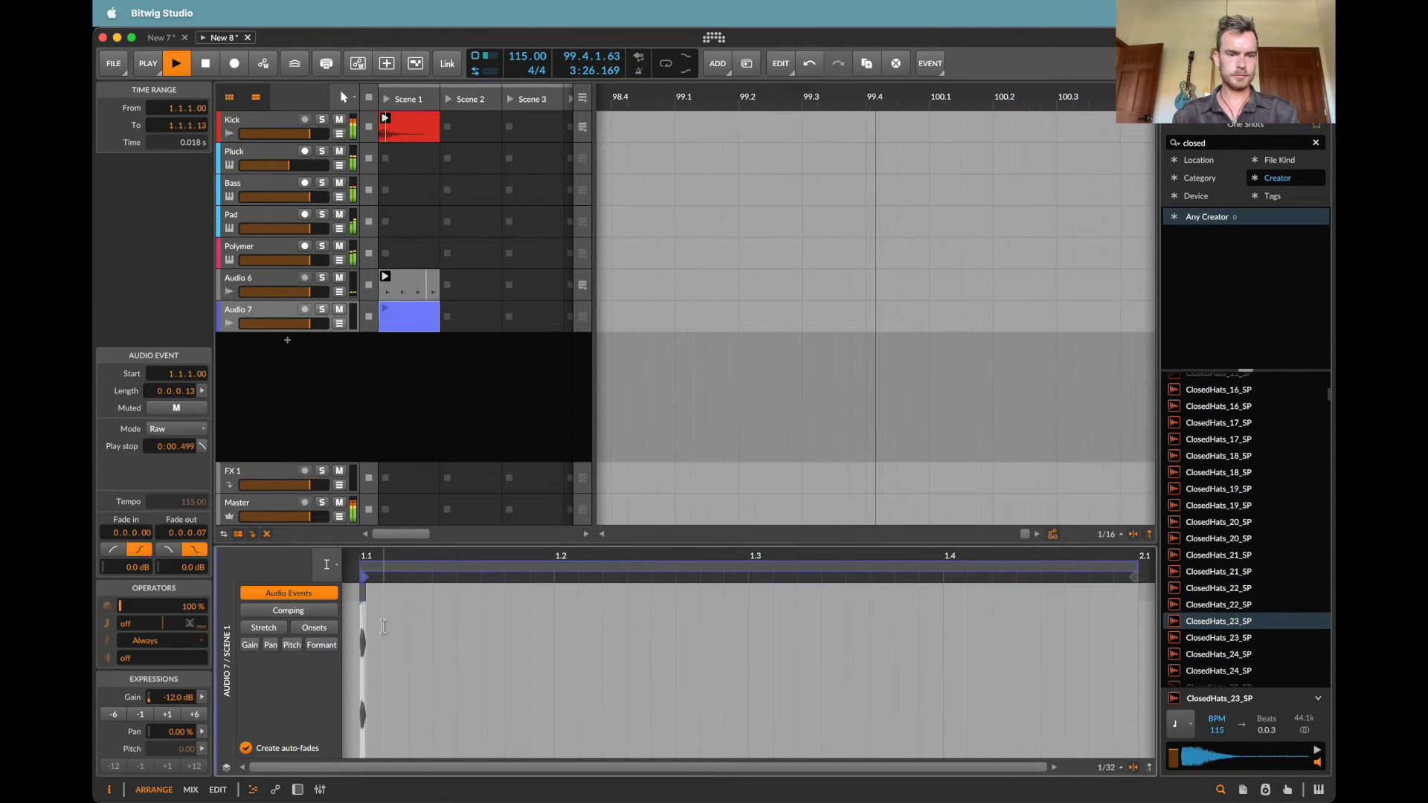
Step: Duplicate the Audio 7 clip's first beat three times to fill the bar, and lower the track's volume to about -10.6 dB
drag(409, 629, 346, 630)
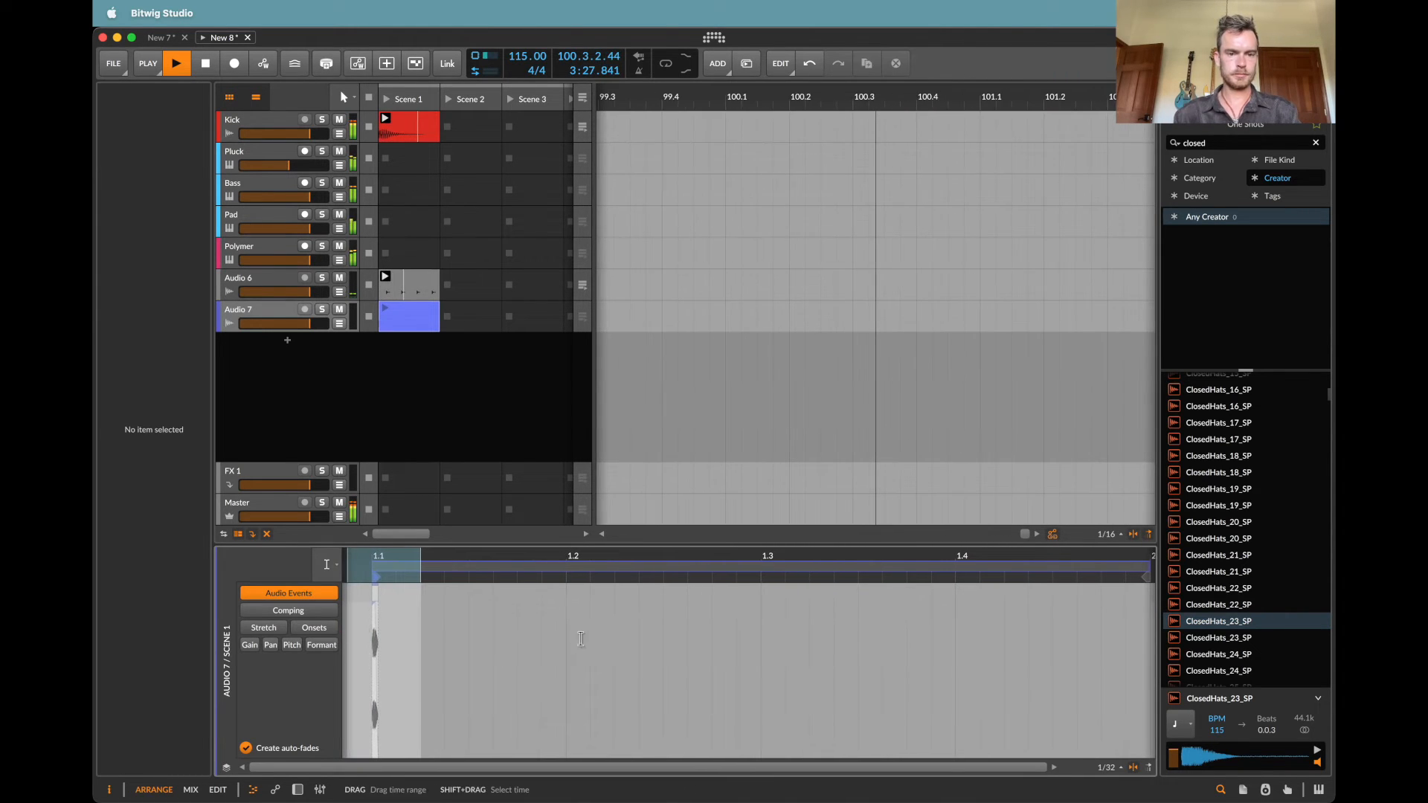
drag(581, 638, 370, 652)
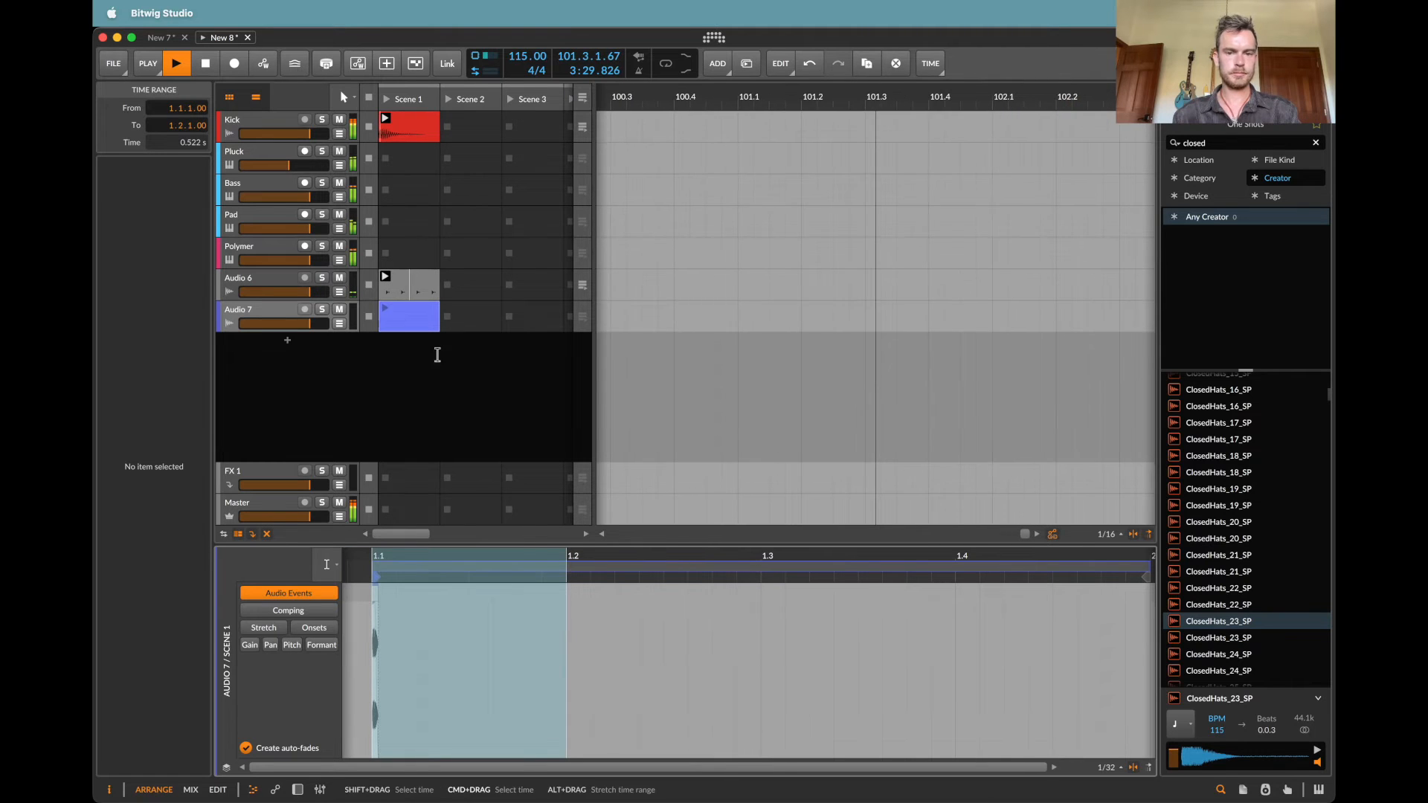
key(super+d)
key(super+d)
key(super+d)
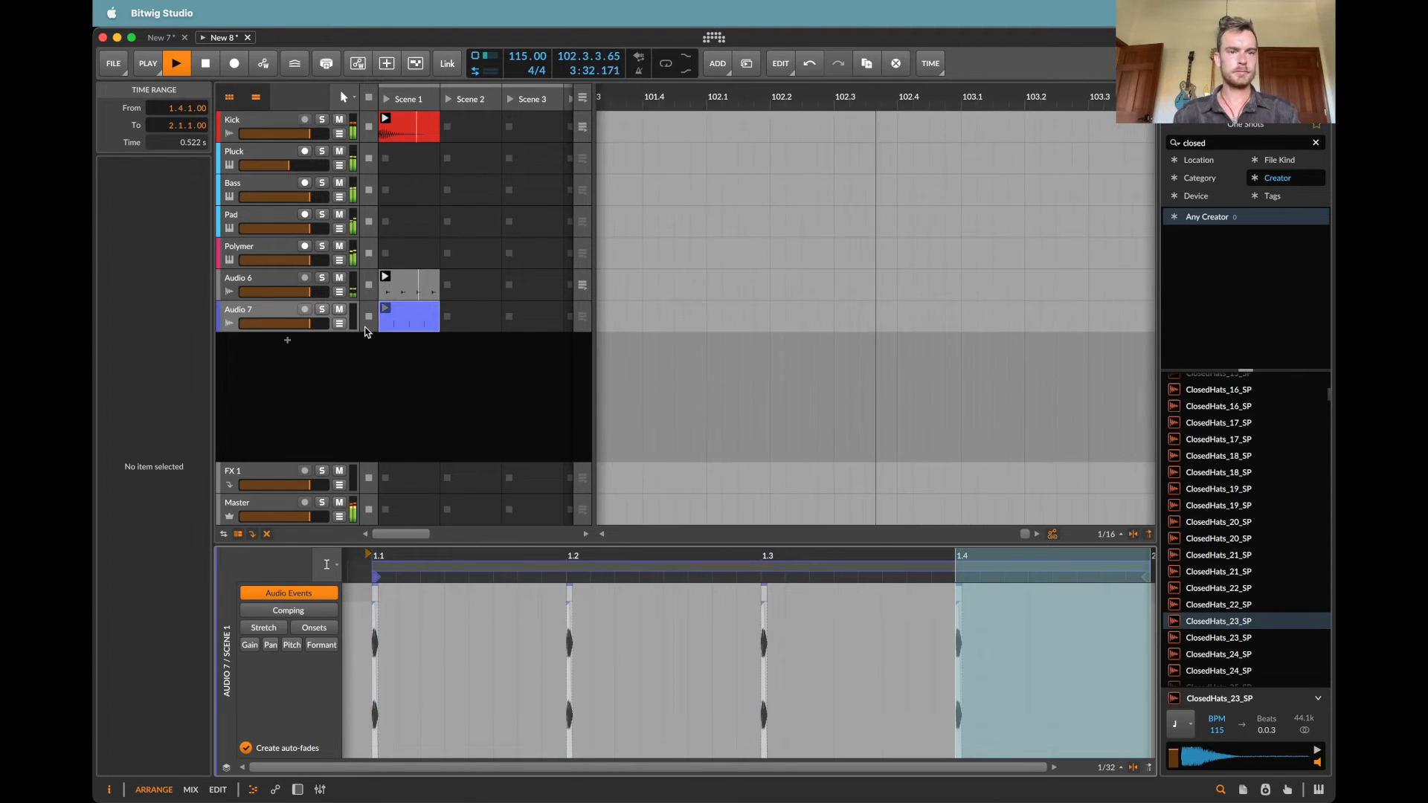
drag(296, 324, 287, 324)
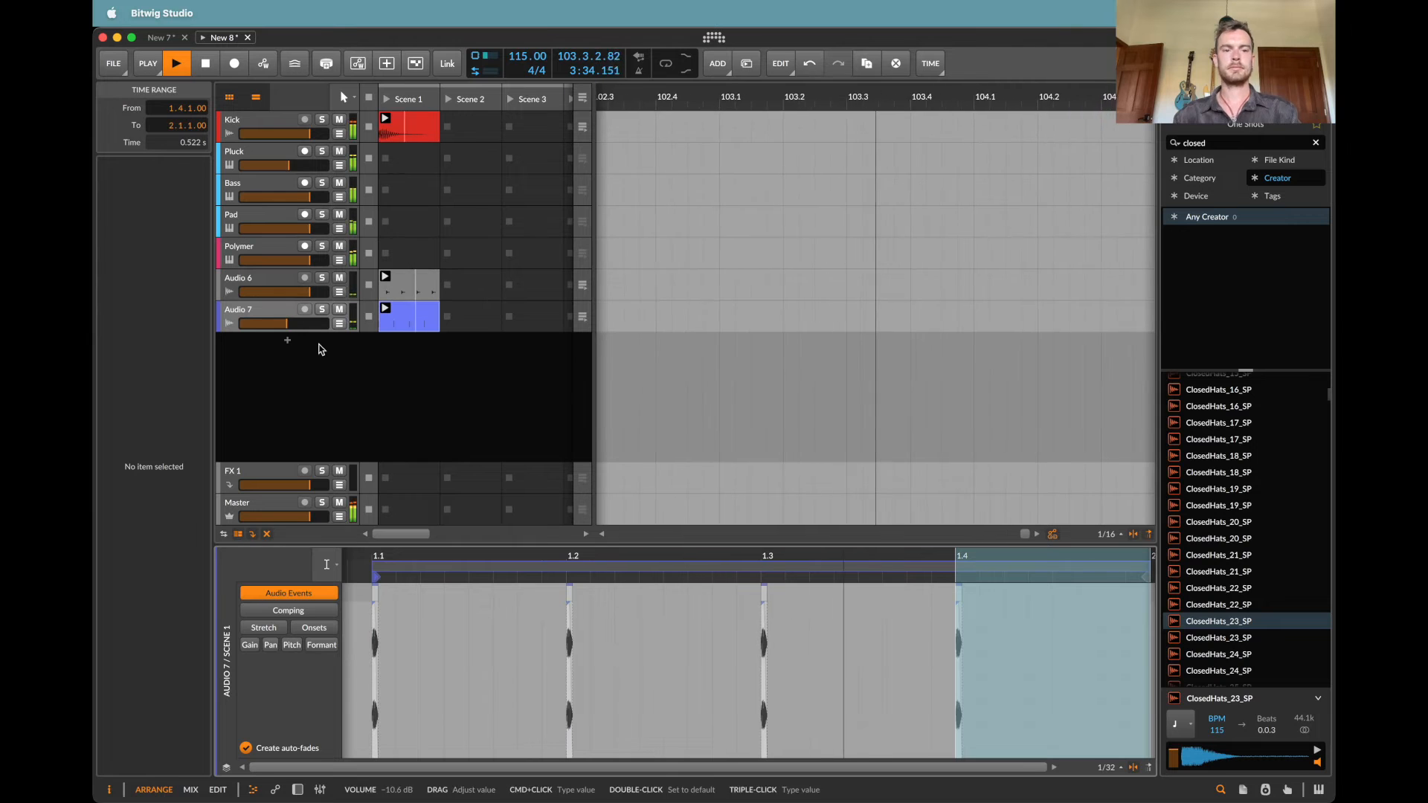
Step: Copy the first hit in the Audio 7 clip to 1.1.3 and set the copy's gain to -6 dB
click(493, 667)
key(1)
drag(377, 603, 476, 614)
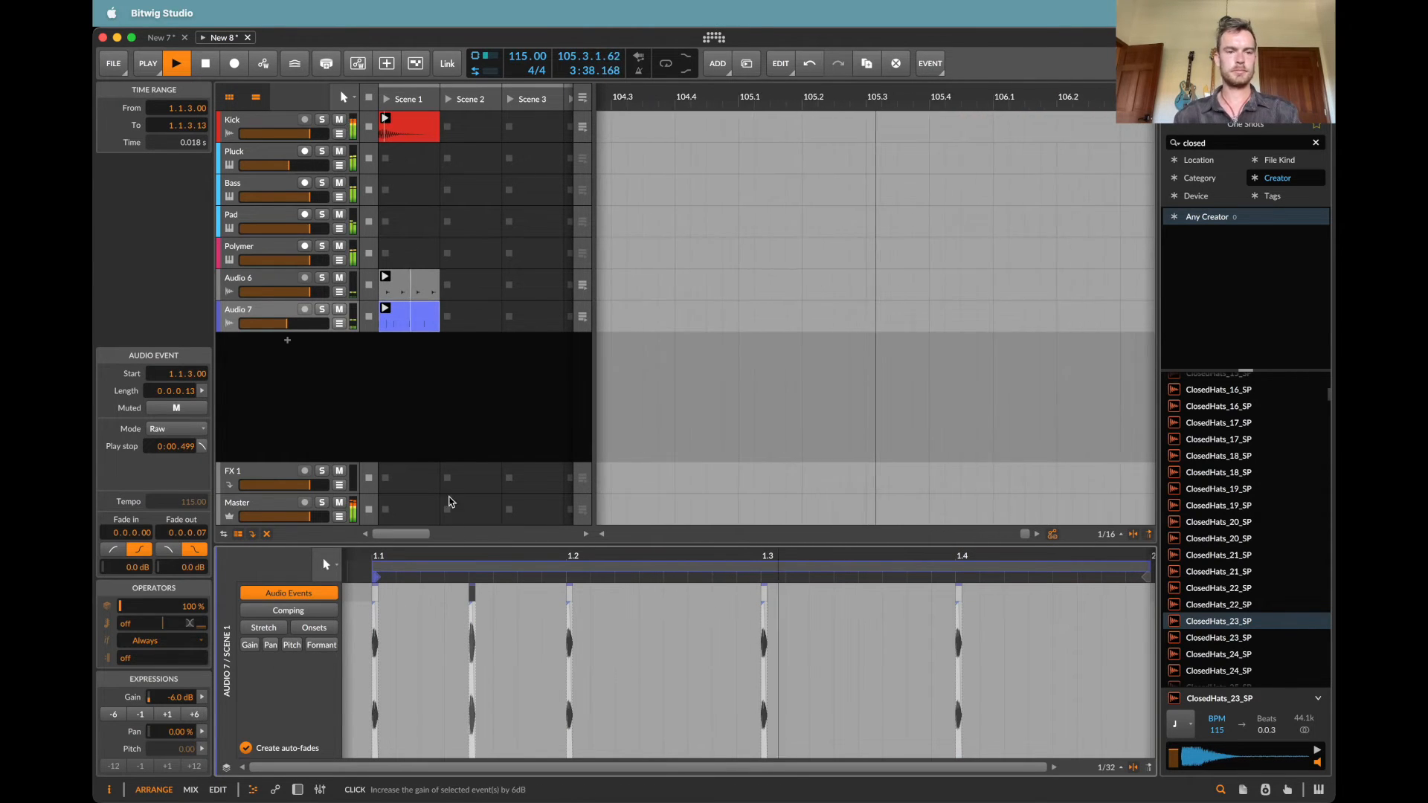
key(2)
Step: Copy the first beat's two hits in the Audio 7 clip onto beat 1.3
drag(567, 638, 366, 639)
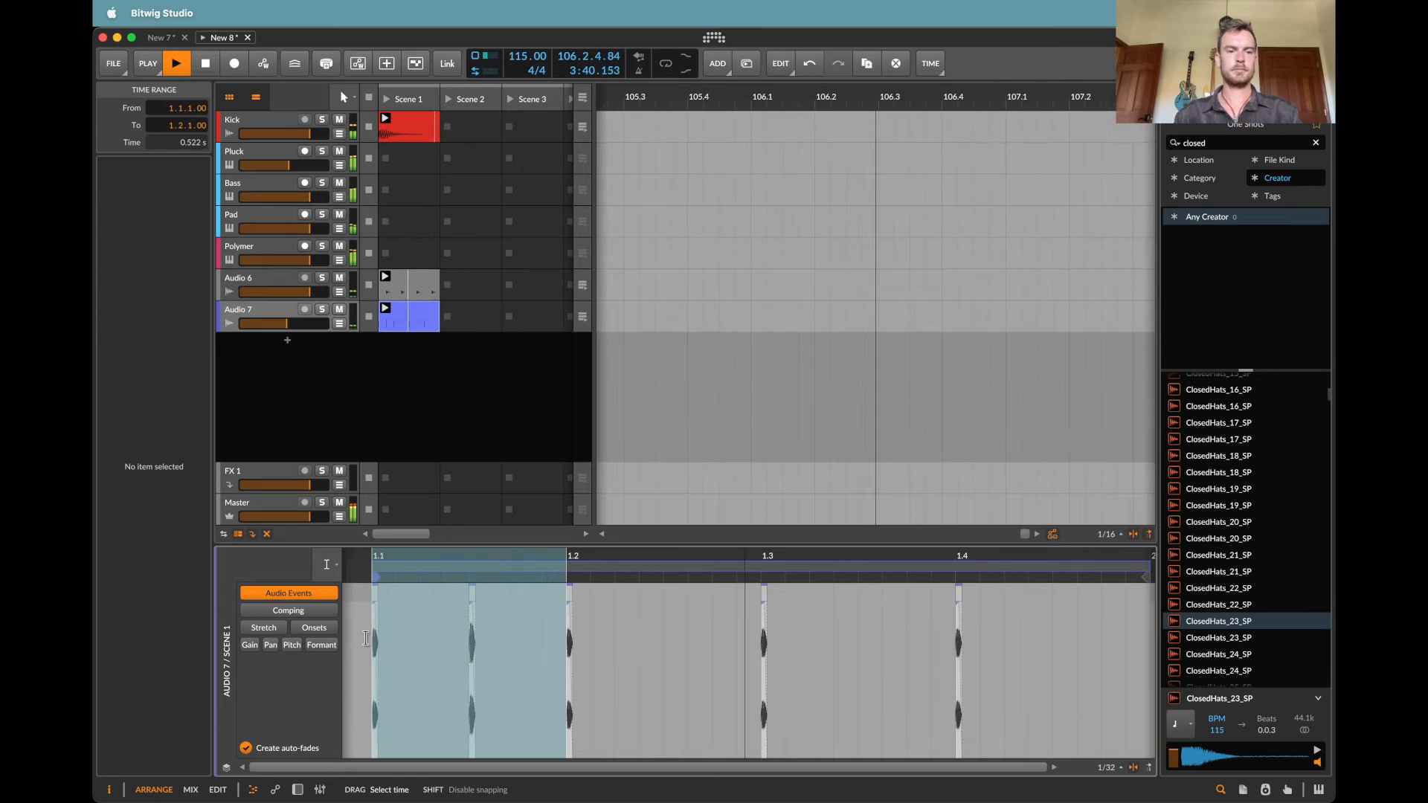
key(ctrl+c)
click(762, 644)
key(ctrl+v)
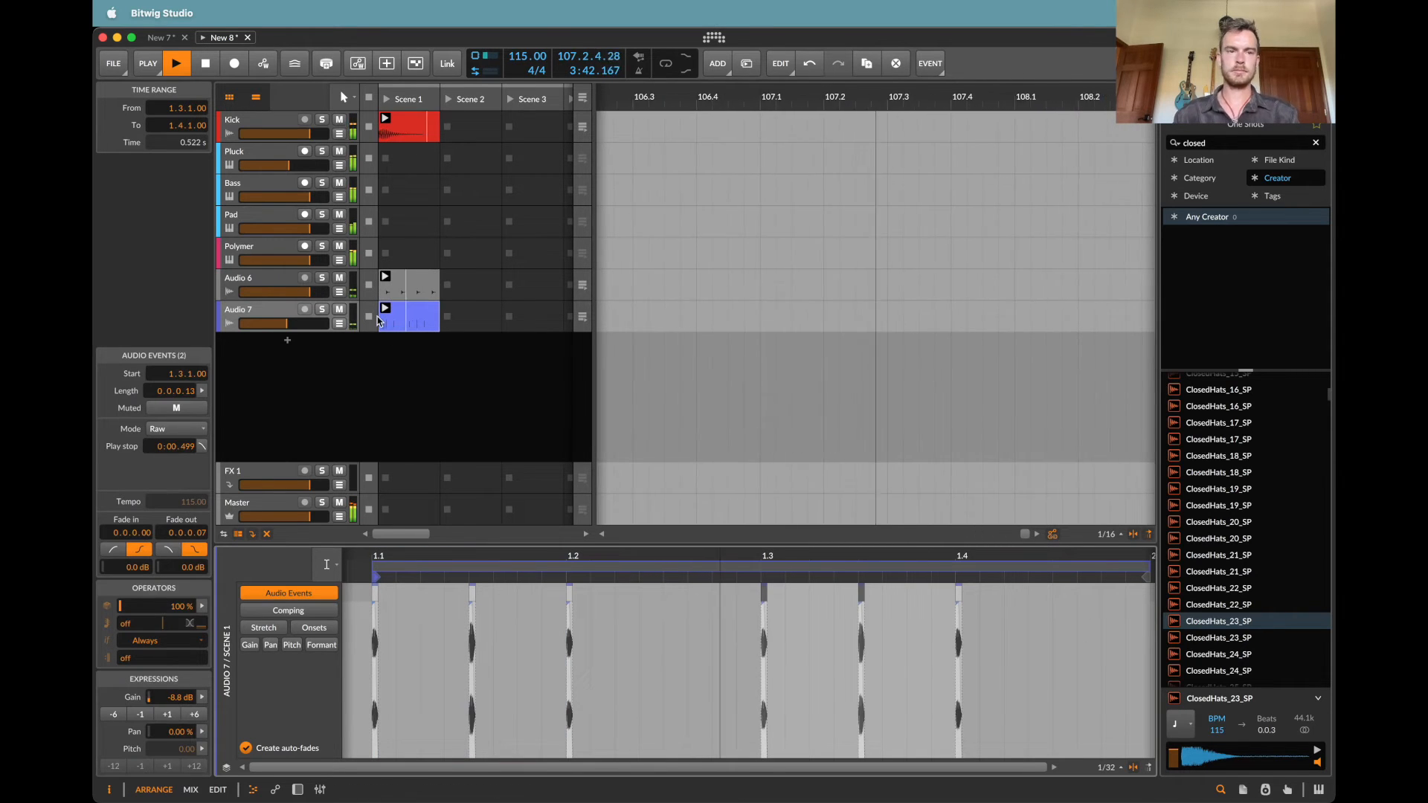
key(1)
Step: Show the Polymer track's devices, stop playback, and mute the Bass and Pad tracks
click(251, 253)
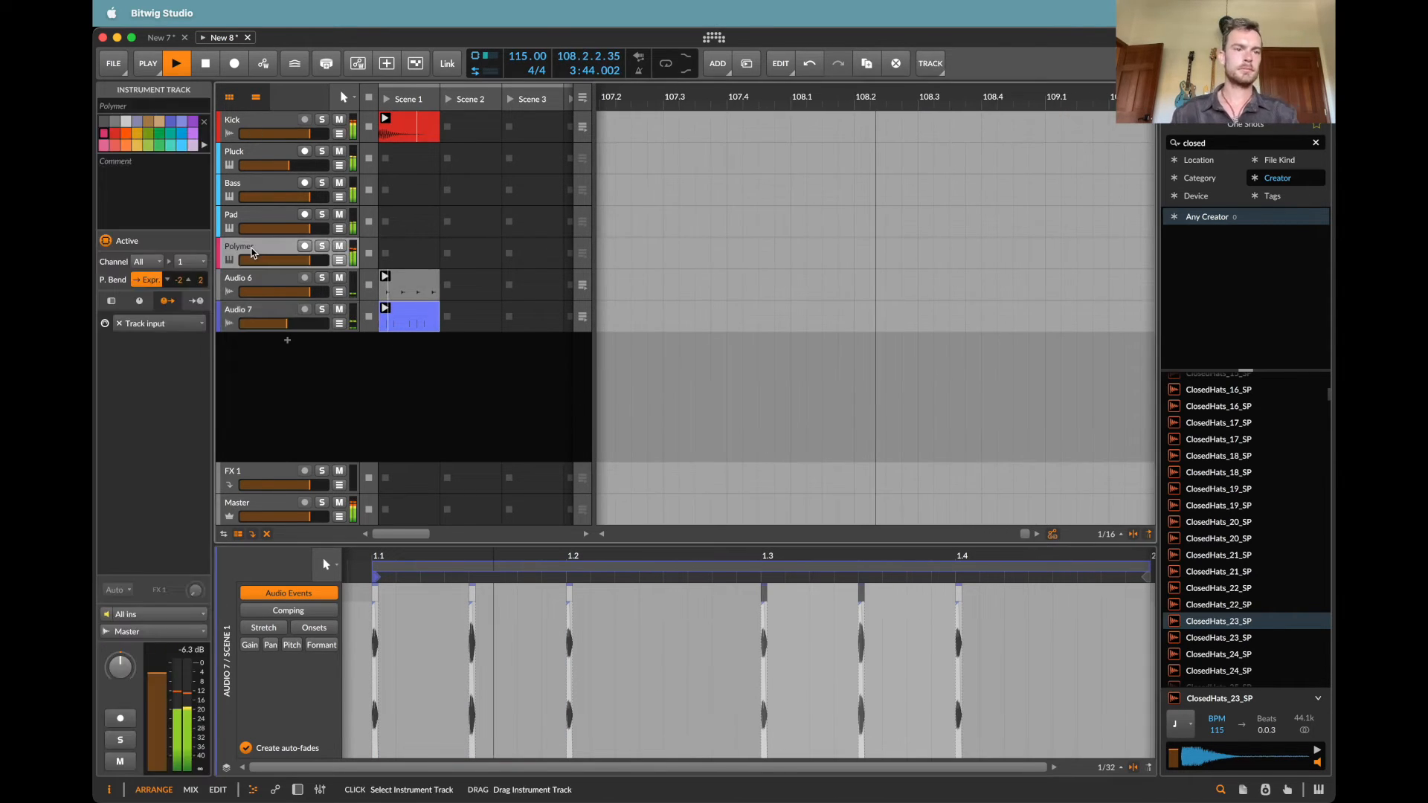
key(d)
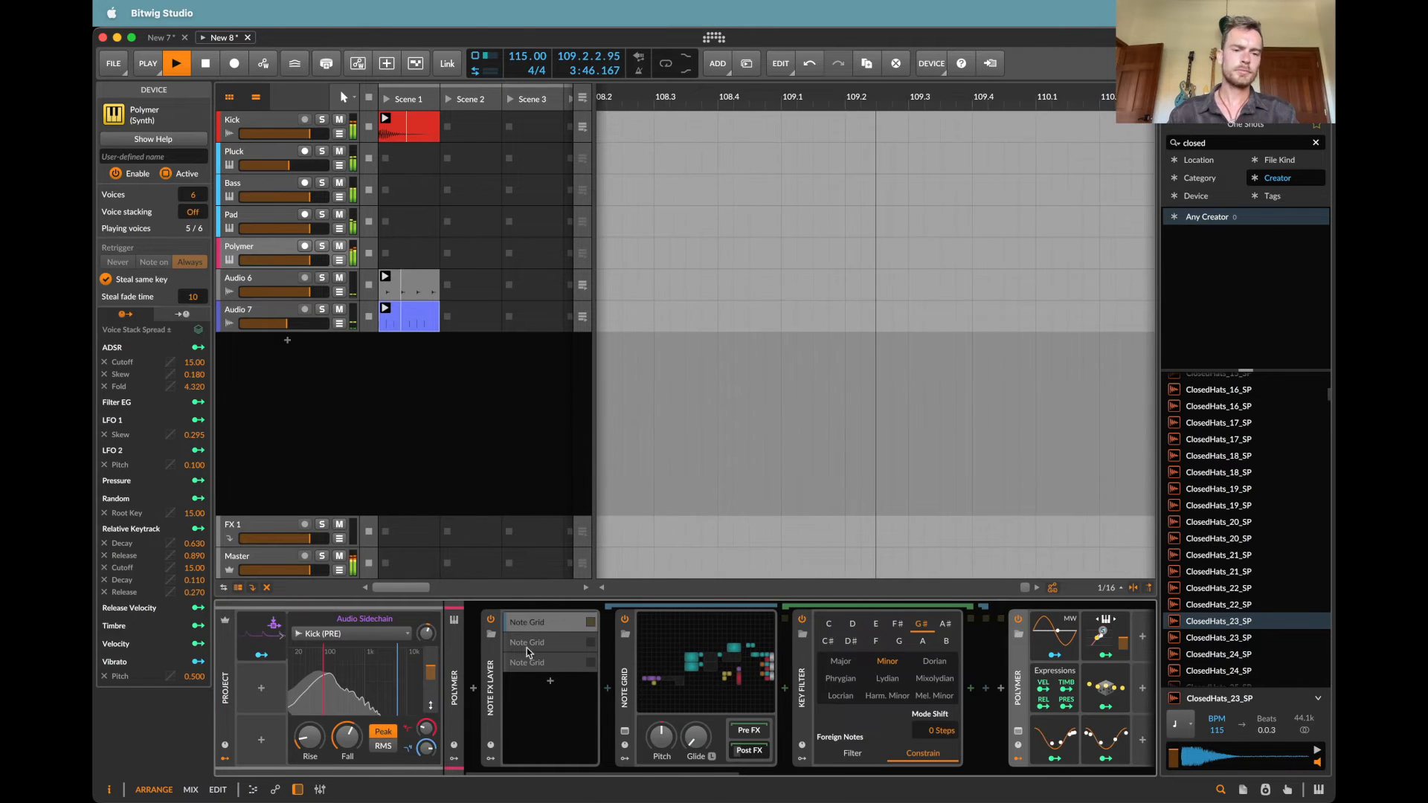
key(space)
click(719, 656)
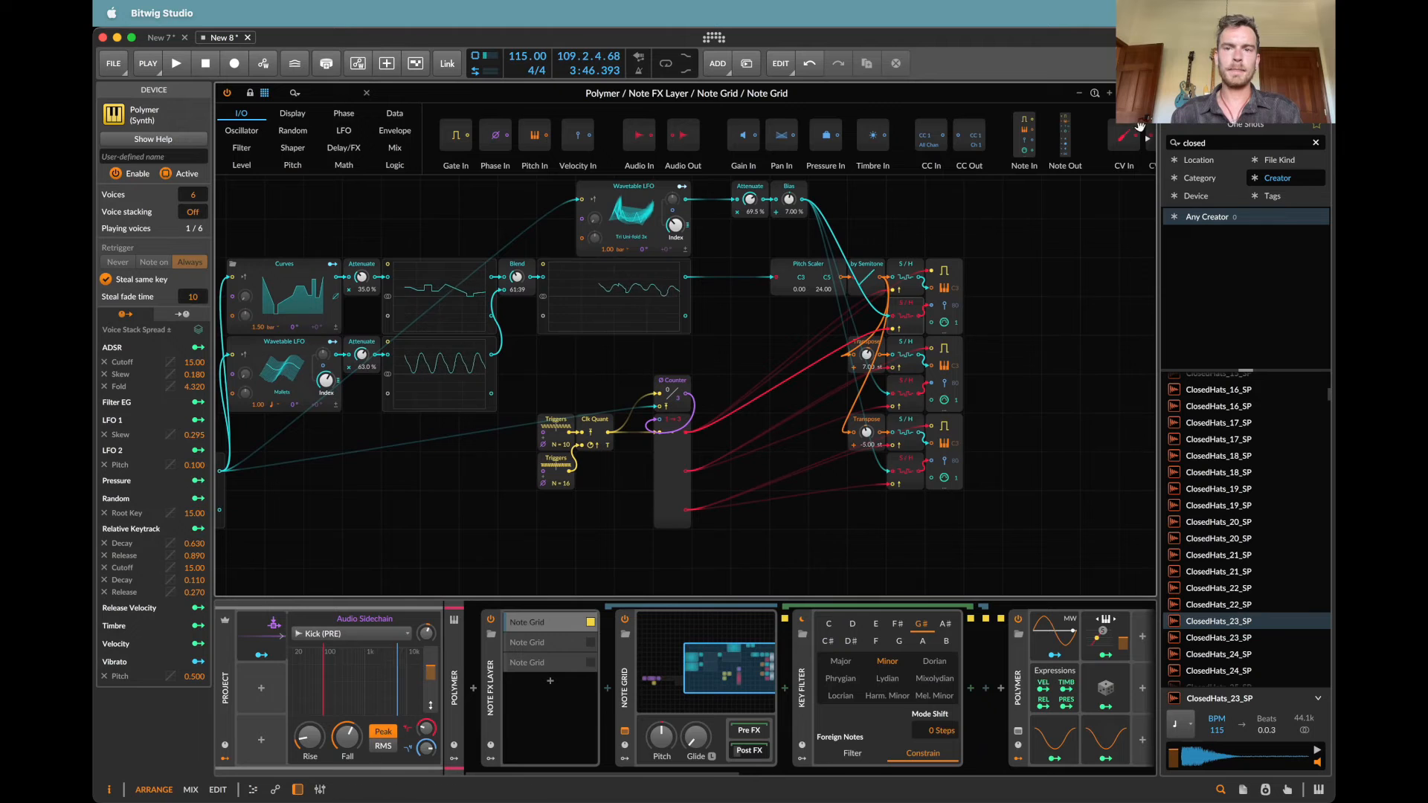
click(1146, 93)
click(340, 215)
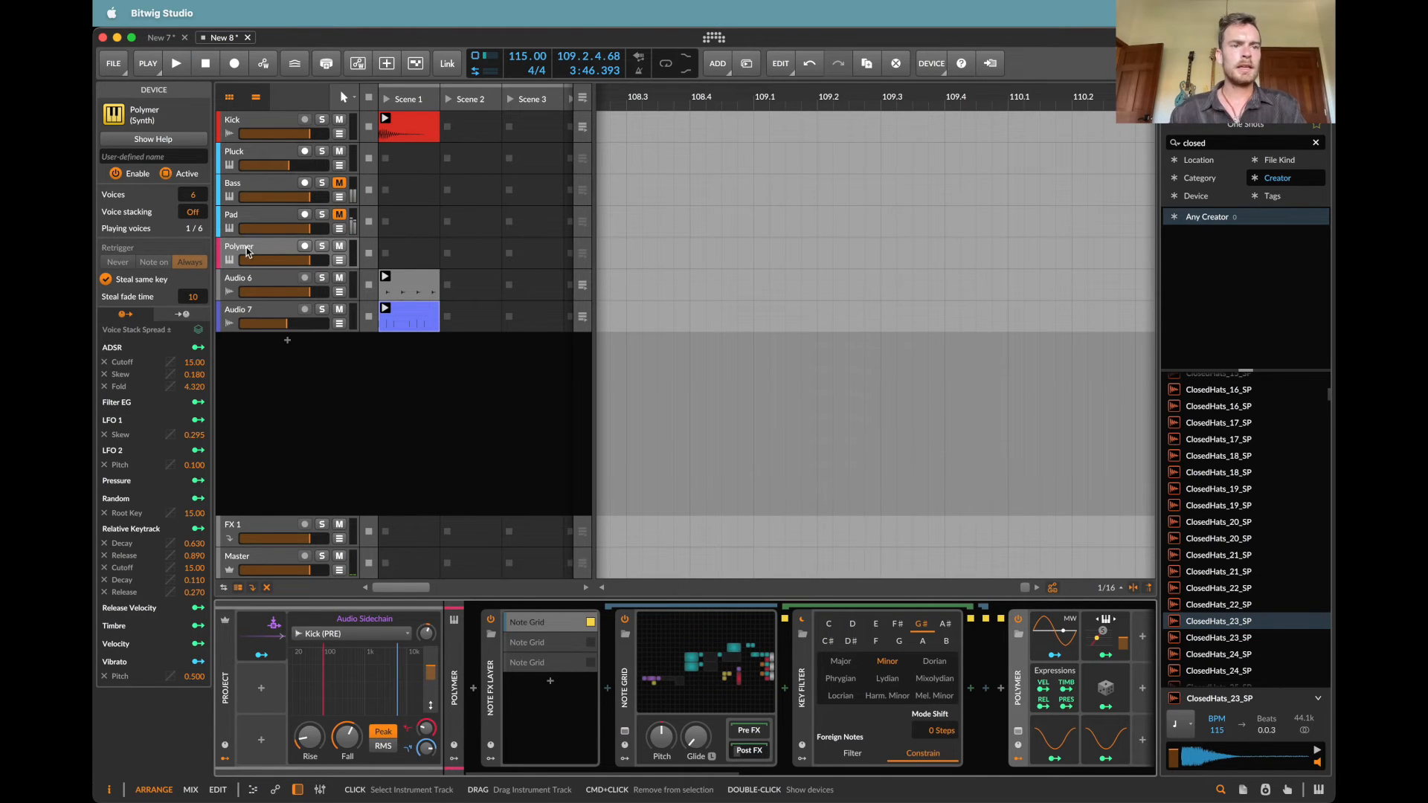
Step: Add a Macro modulator to the project's modulator slots beneath the Audio Sidechain
click(262, 691)
text(mac)
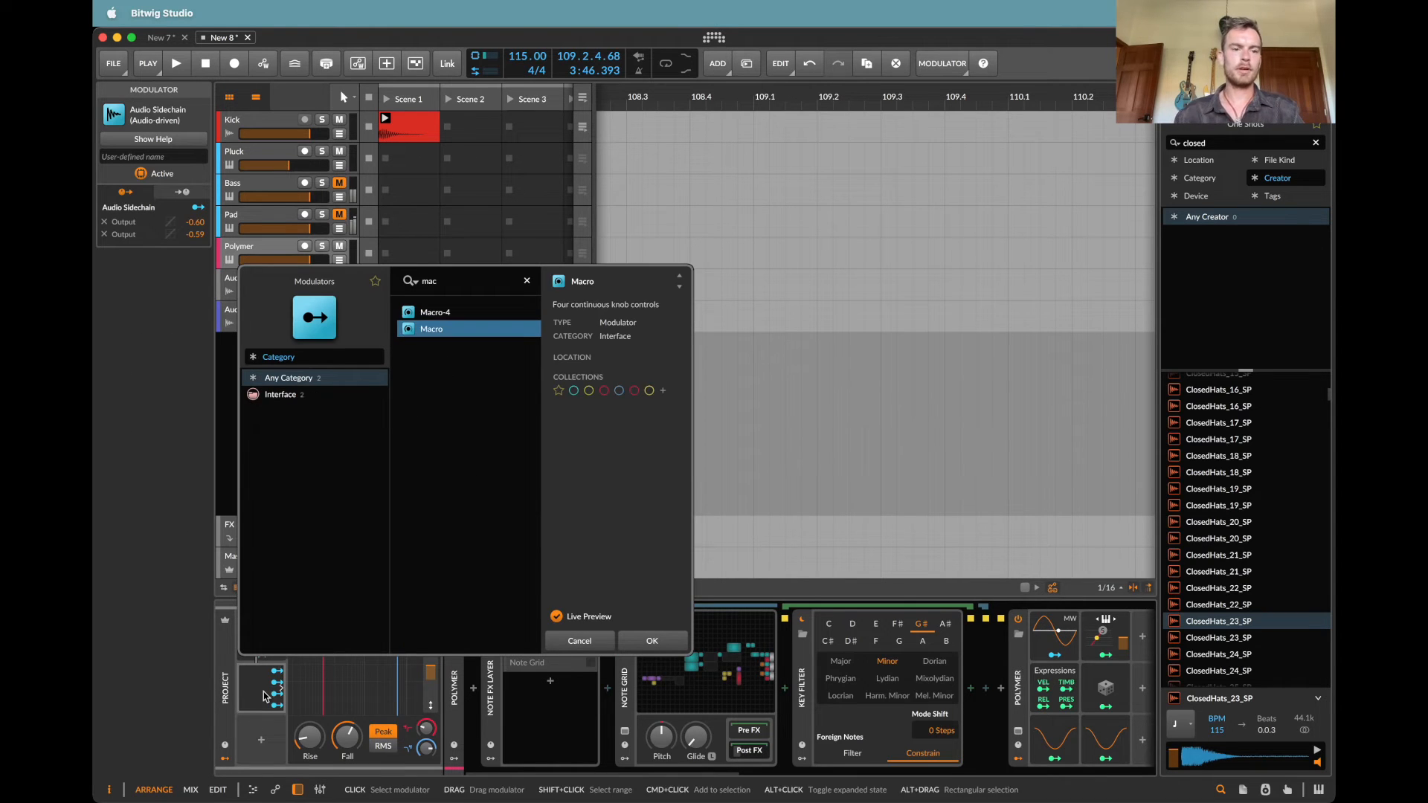
key(Return)
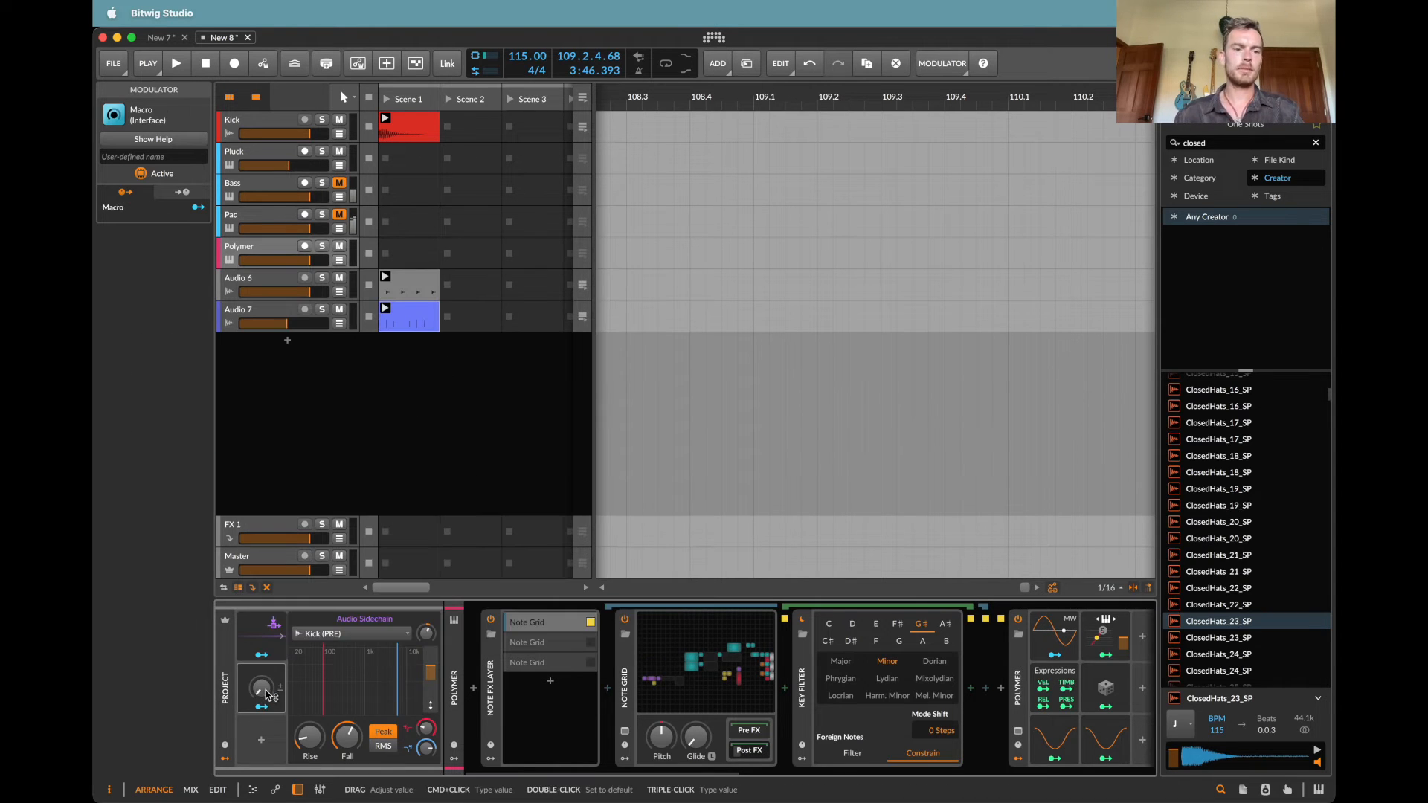
Step: In the Polymer track's Note Grid, reposition the Pitch Scaler and by Semitone modules to leave a gap between them
click(703, 645)
scroll(747, 377, right, 5)
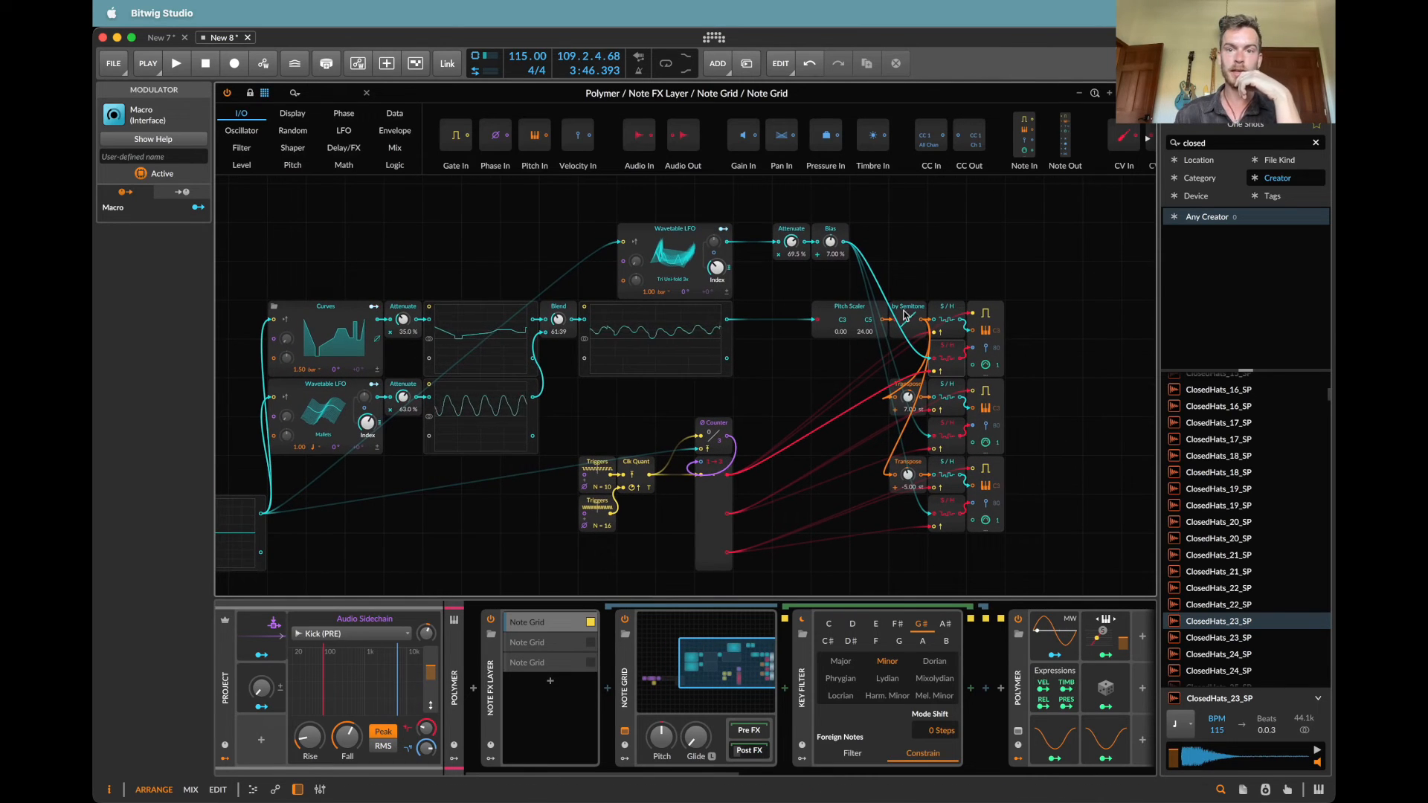
drag(846, 288, 870, 307)
click(915, 280)
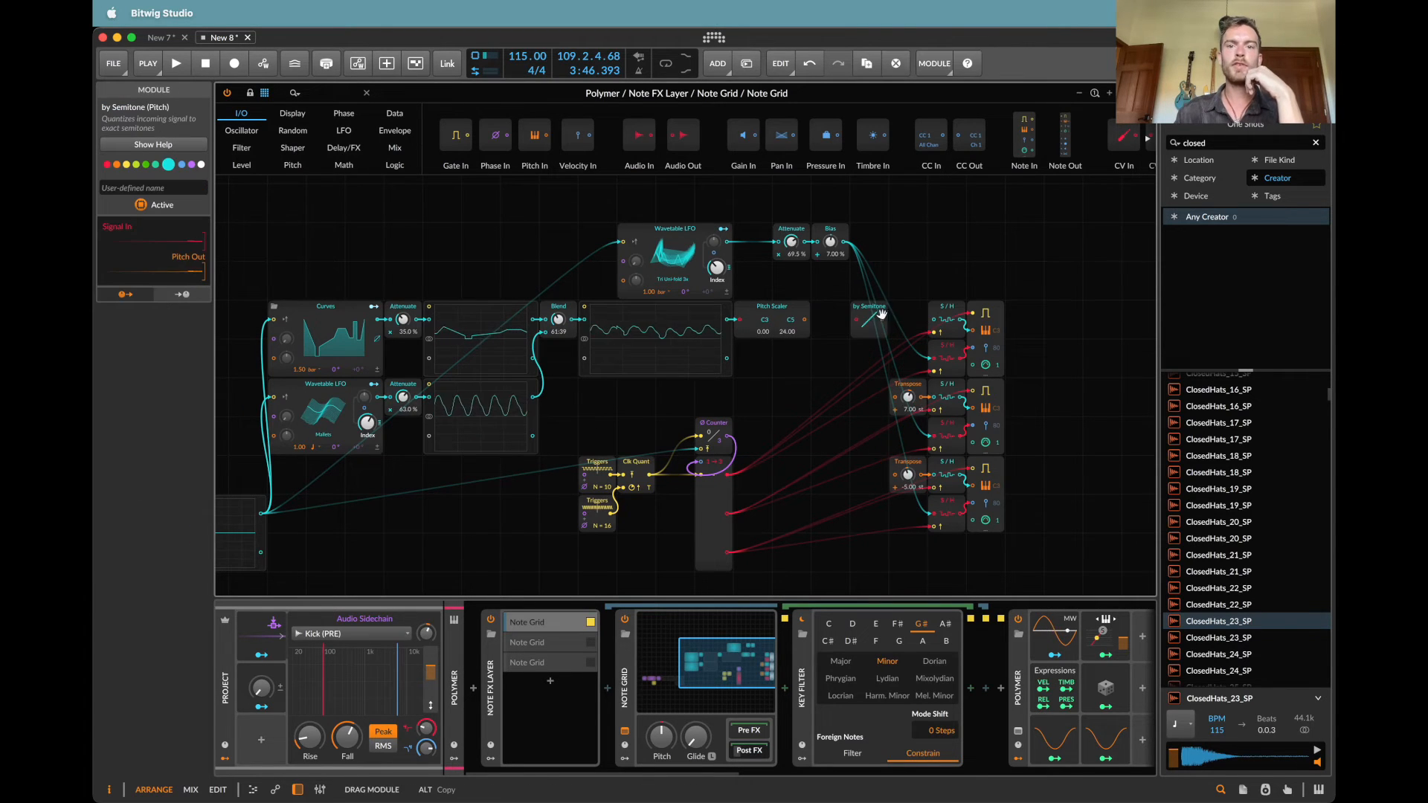
Step: Insert a Transpose module between the Pitch Scaler and by Semitone modules
click(323, 89)
text(sem)
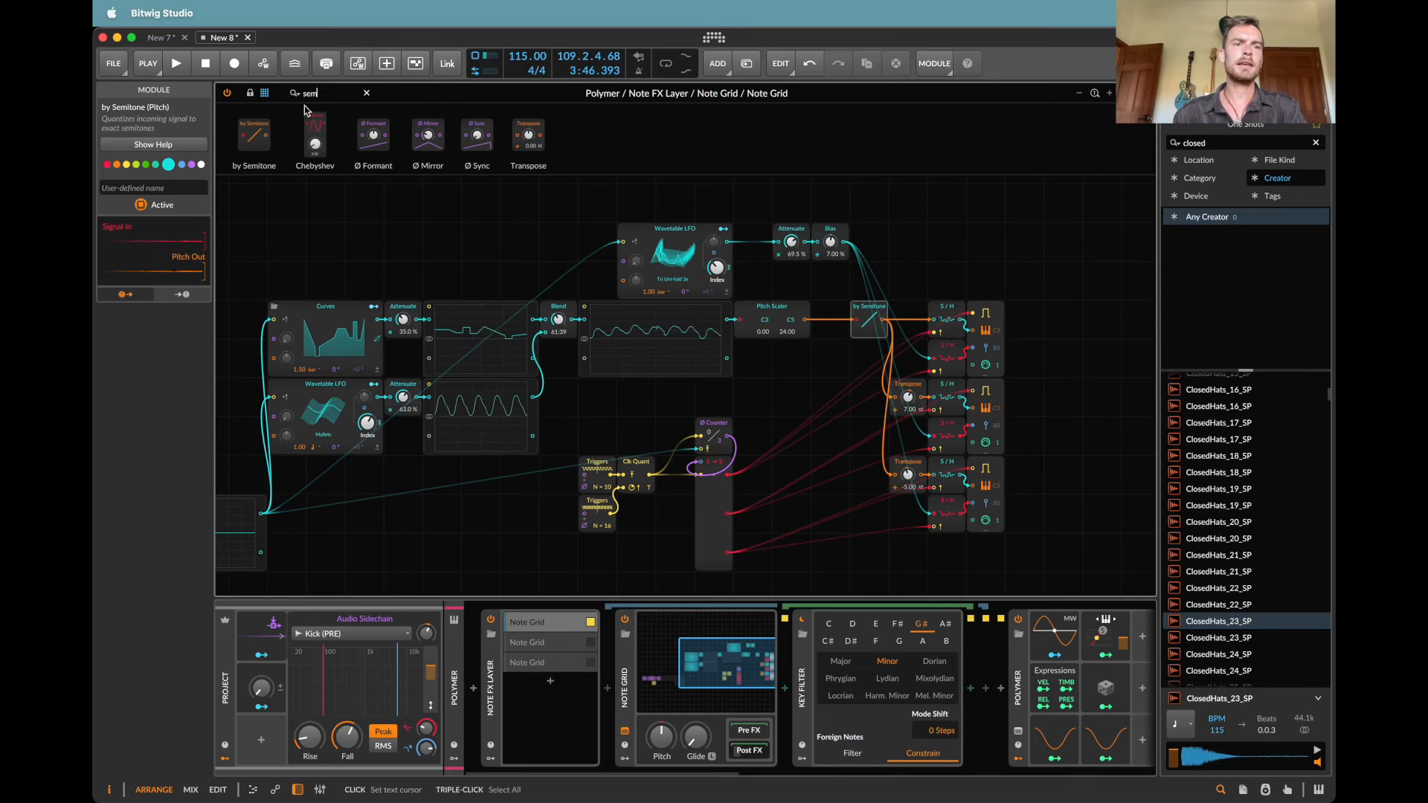
text(tr)
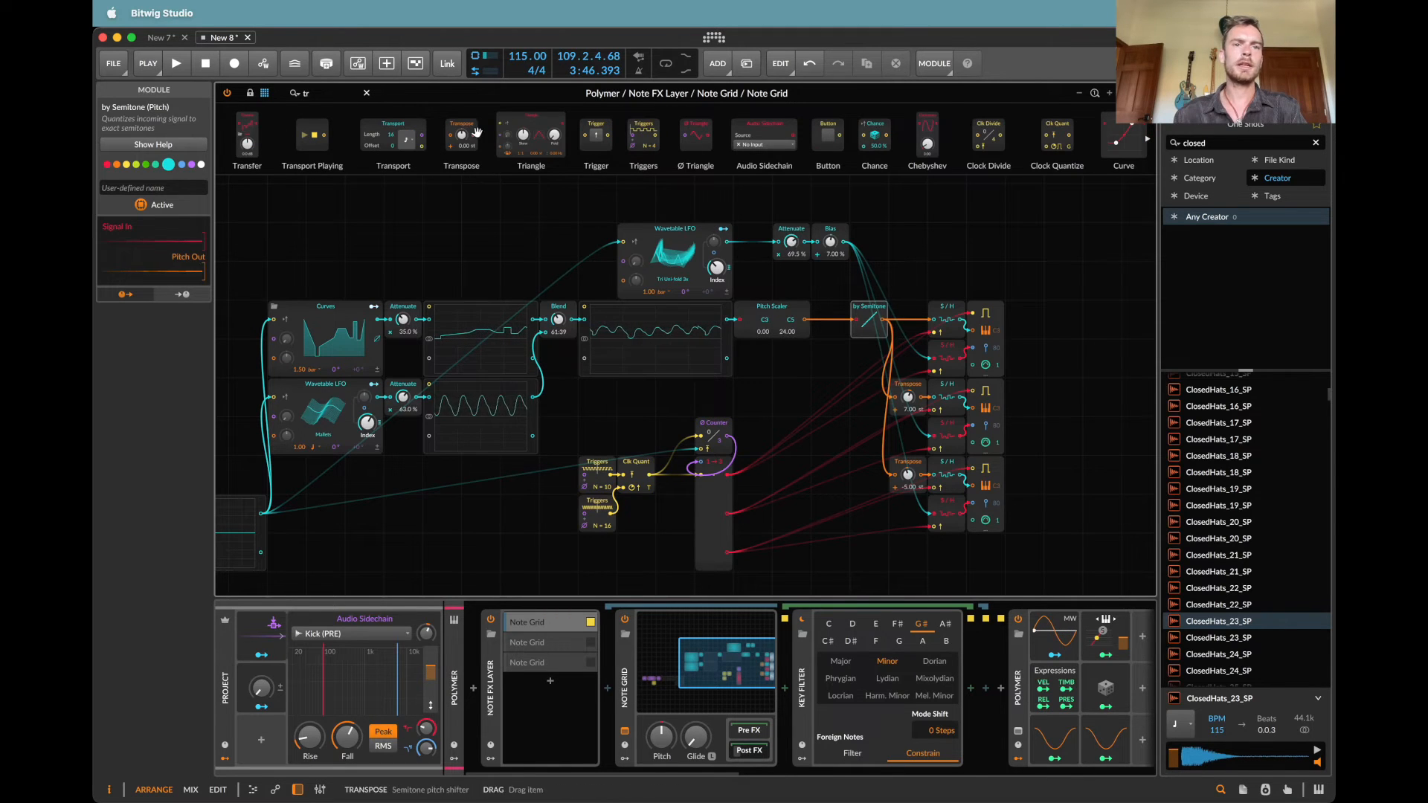
drag(805, 325, 809, 323)
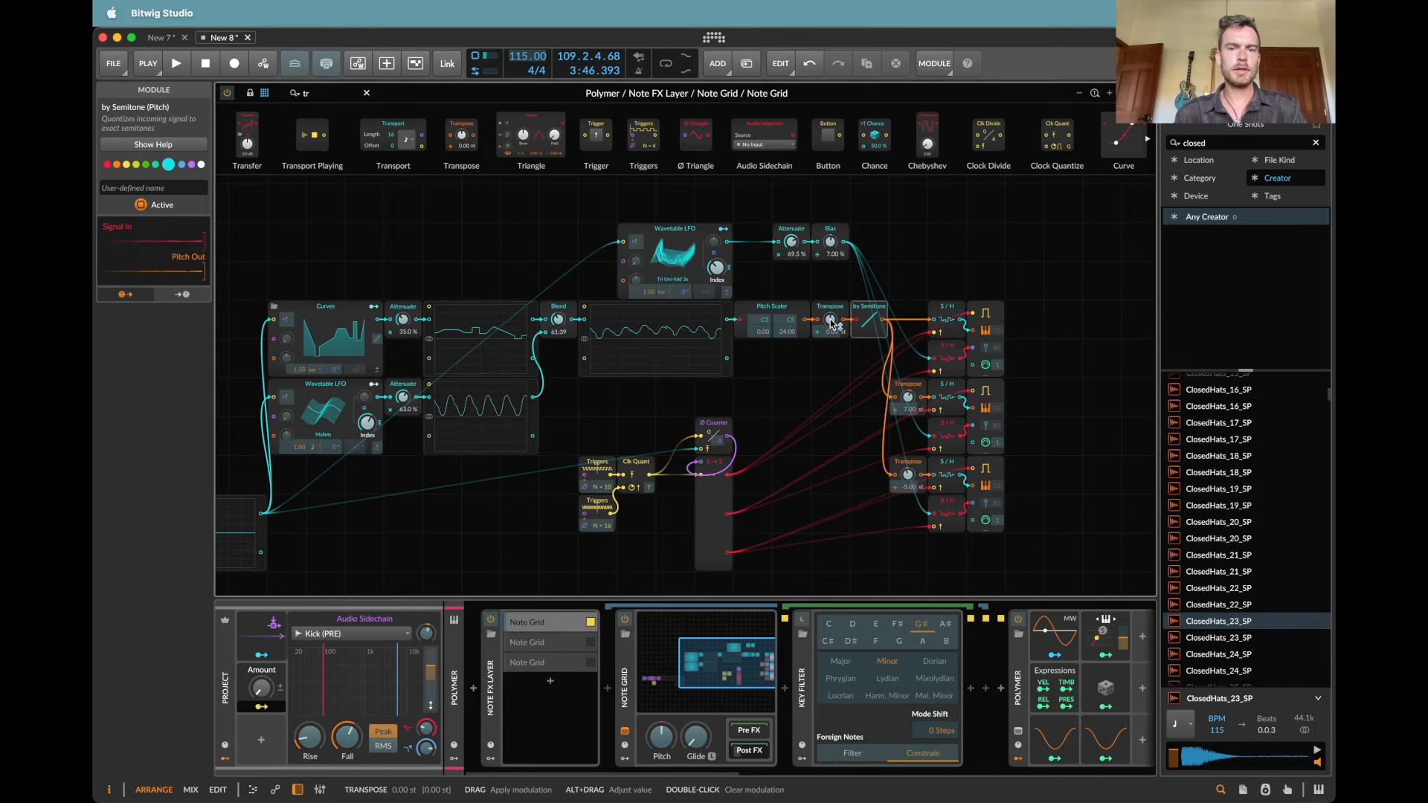
Step: Set the Macro's modulation of the Polymer track's Transpose module to 12 and close the Note Grid editor
click(249, 684)
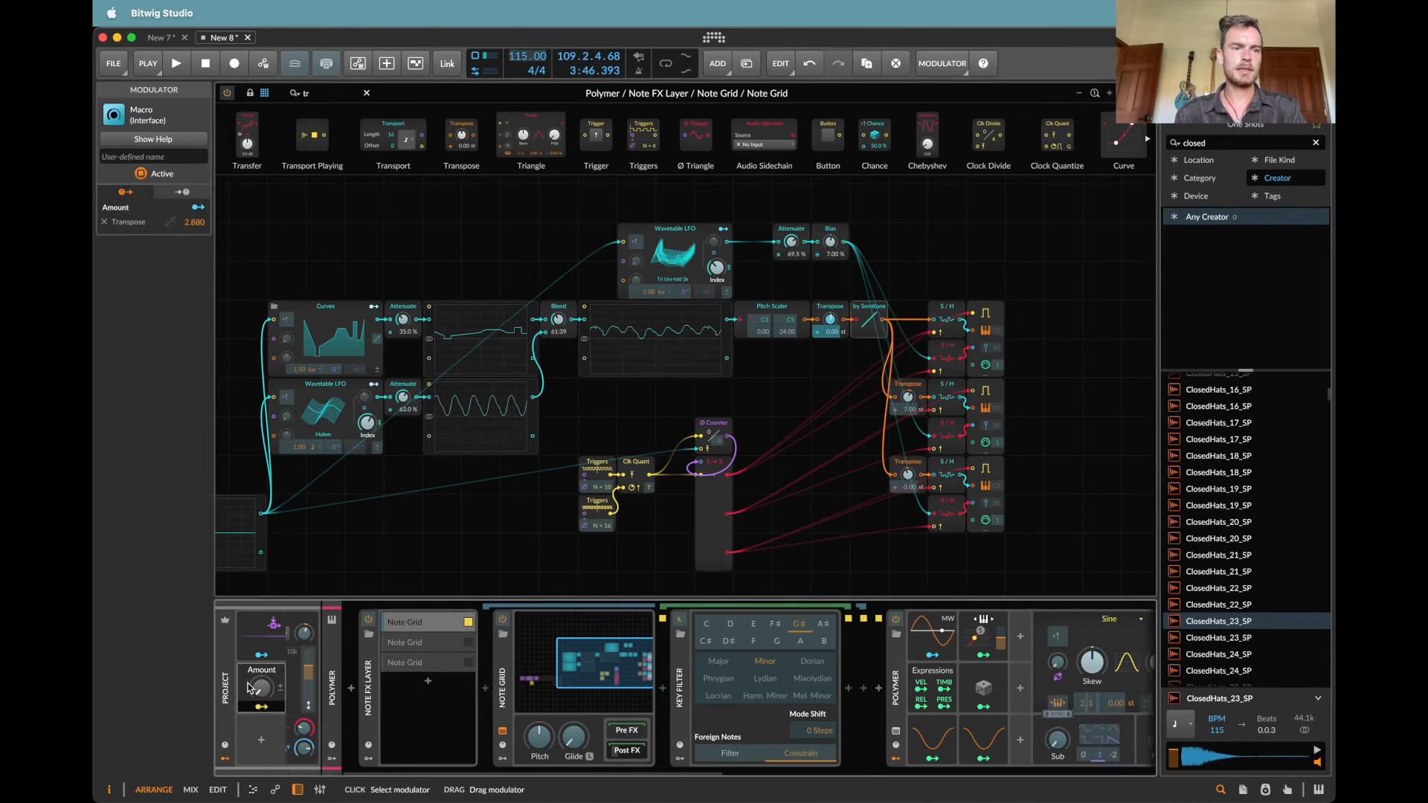
double_click(199, 224)
text(12)
key(Return)
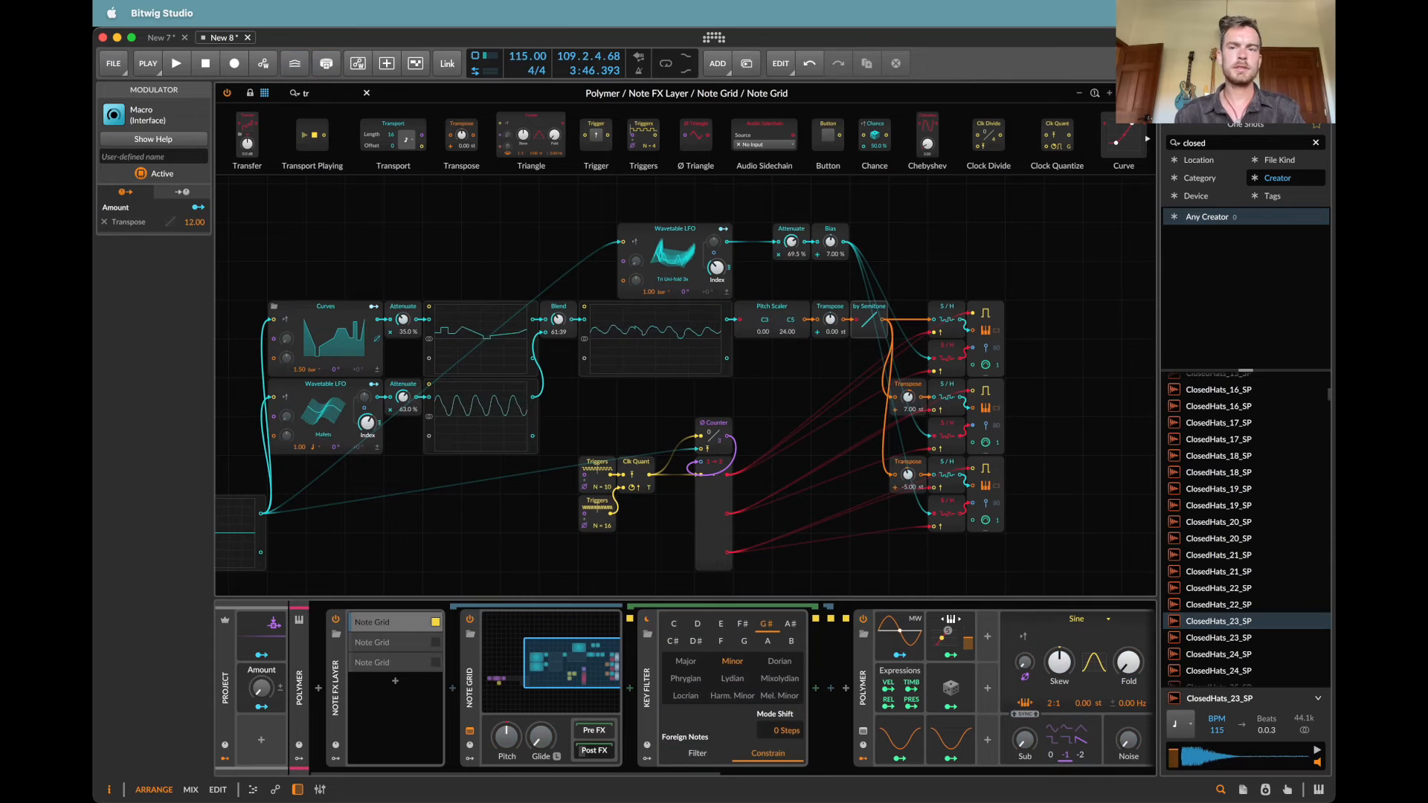
click(366, 92)
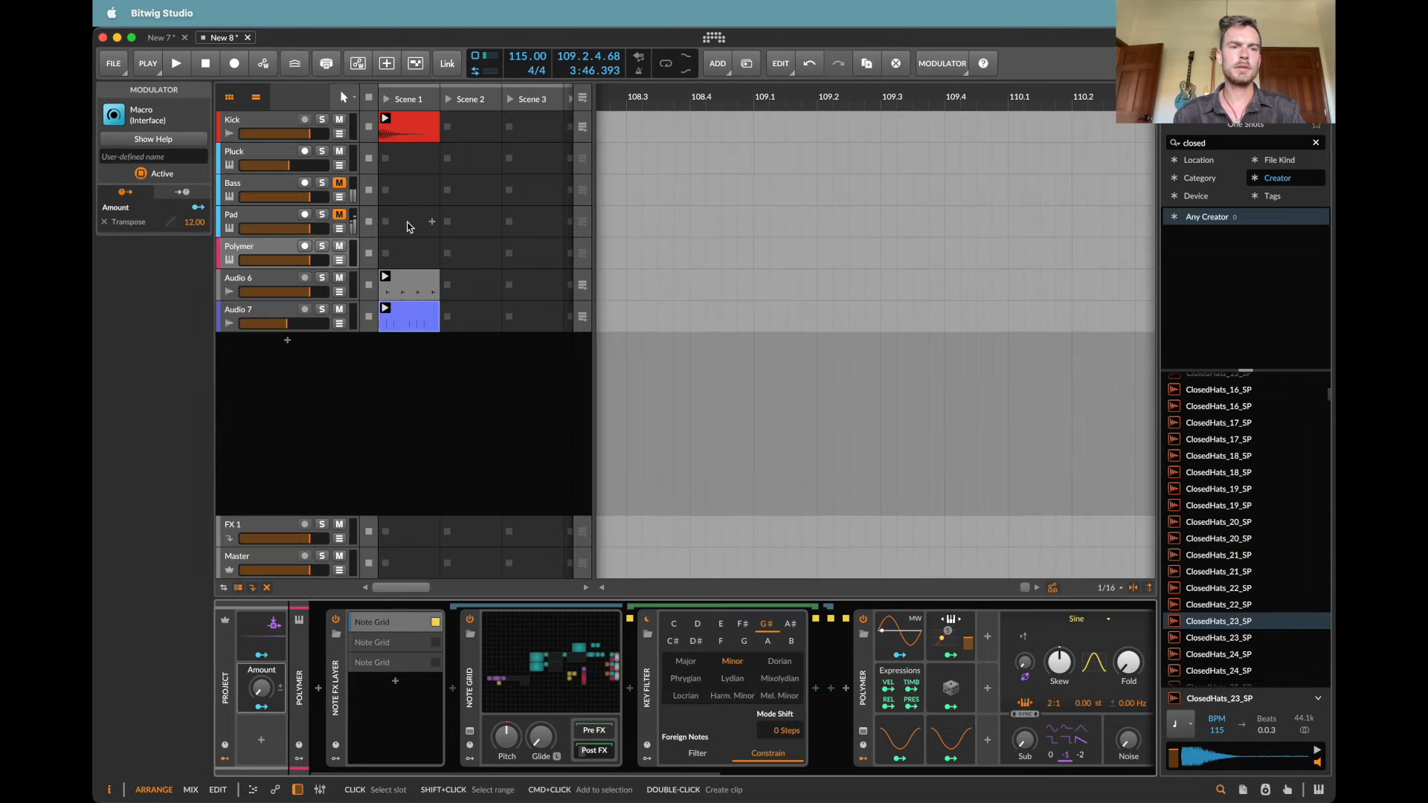
Step: In the Pad track's Note Grid, make room after the Pitch Scaler and insert a Transpose module before by Semitone
click(246, 226)
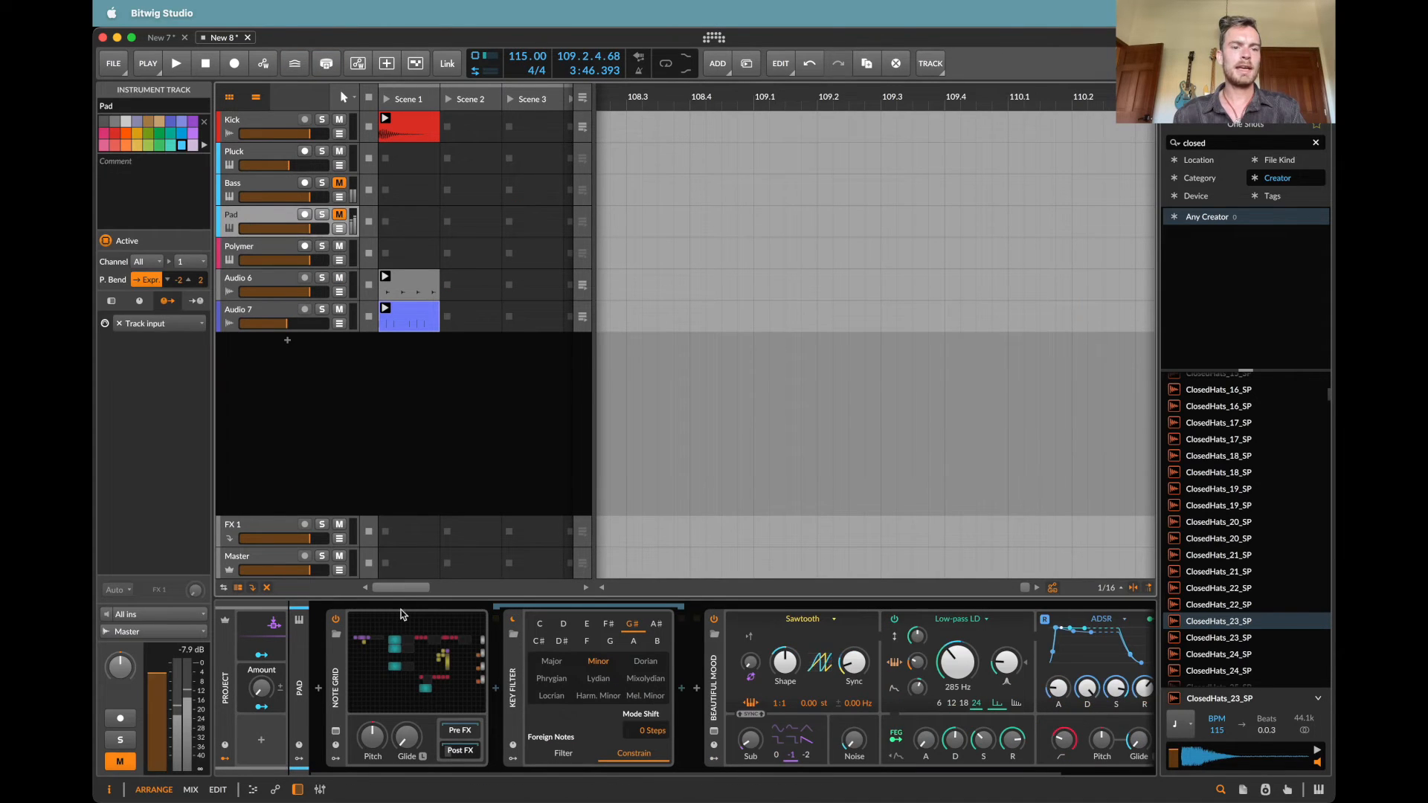
click(399, 630)
scroll(846, 339, up, 5)
scroll(846, 339, right, 6)
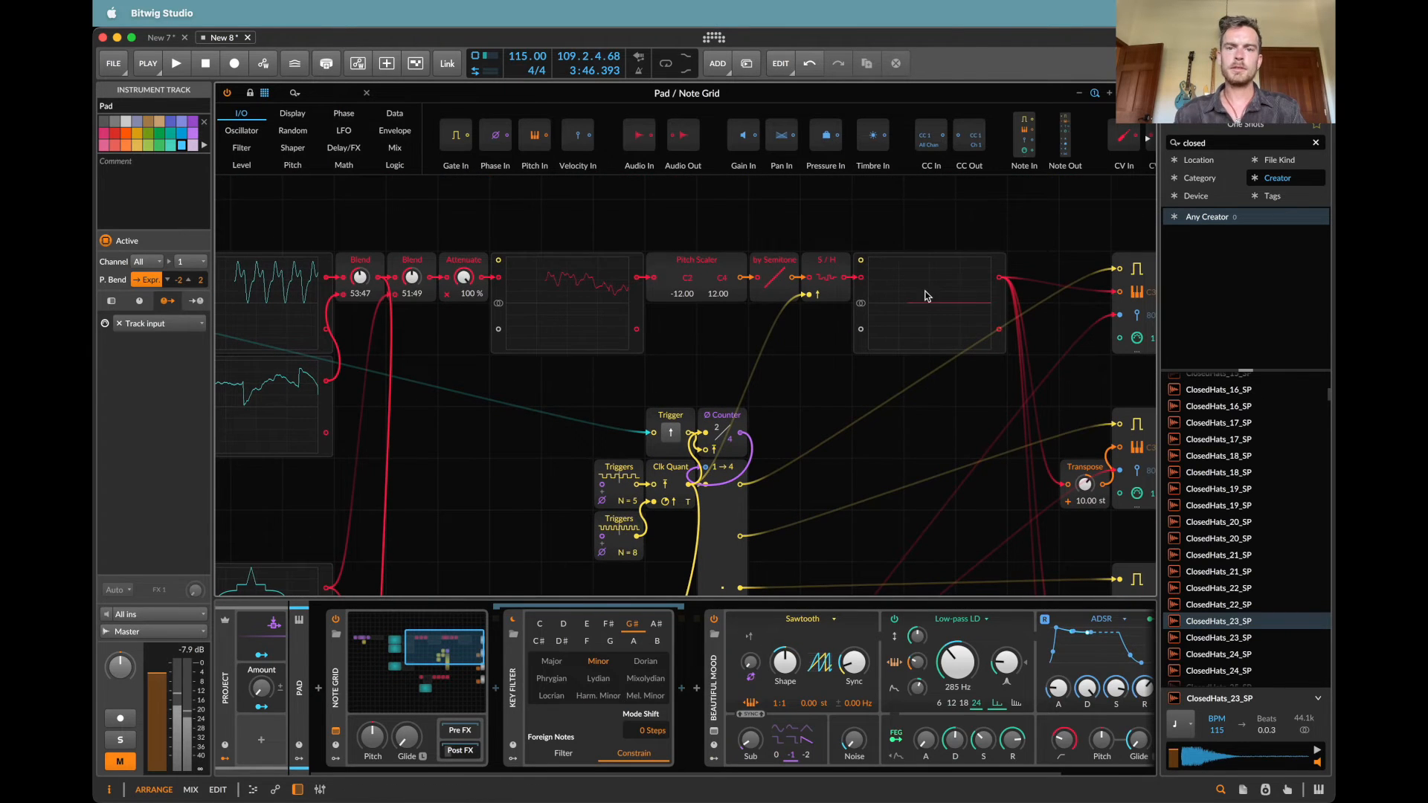
drag(925, 296, 977, 296)
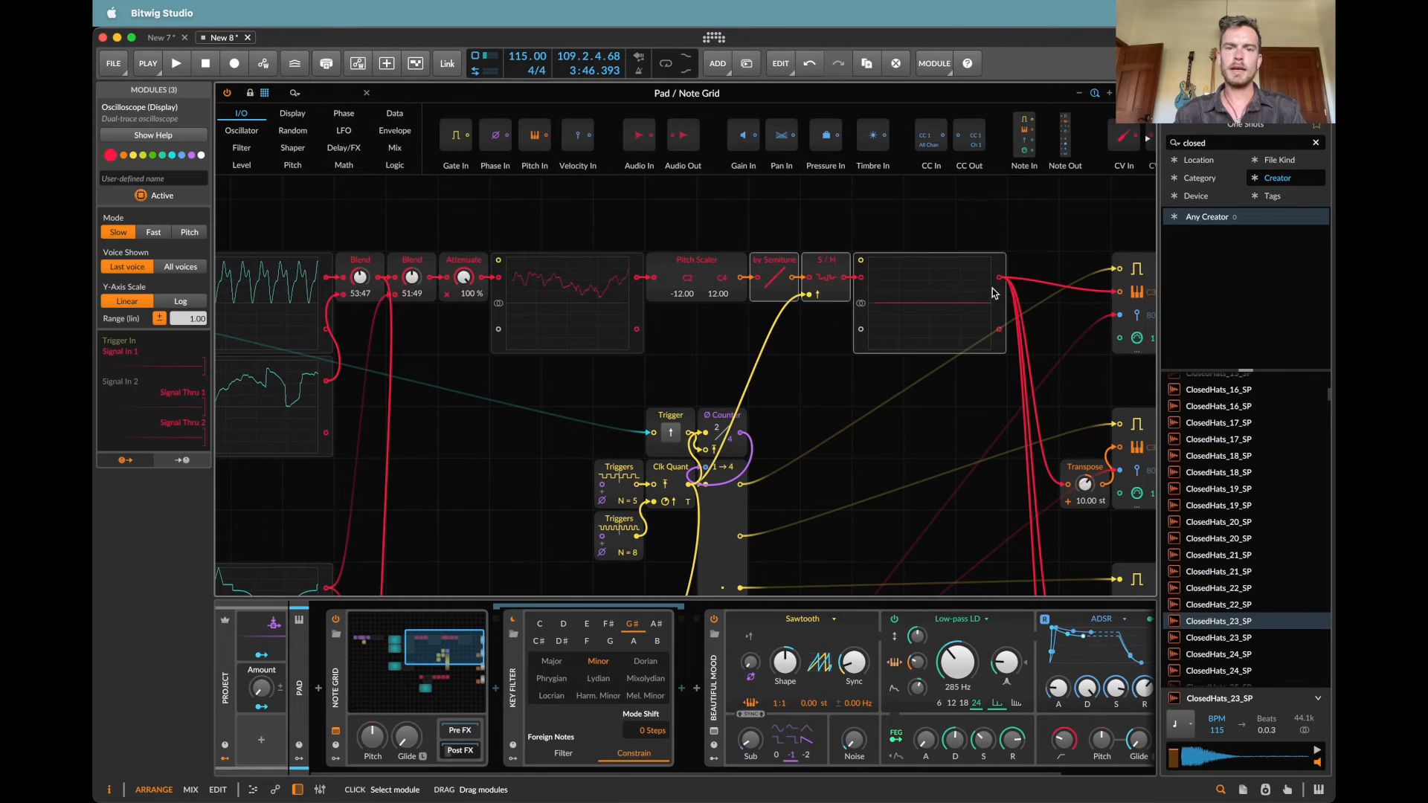
click(322, 91)
text(tran)
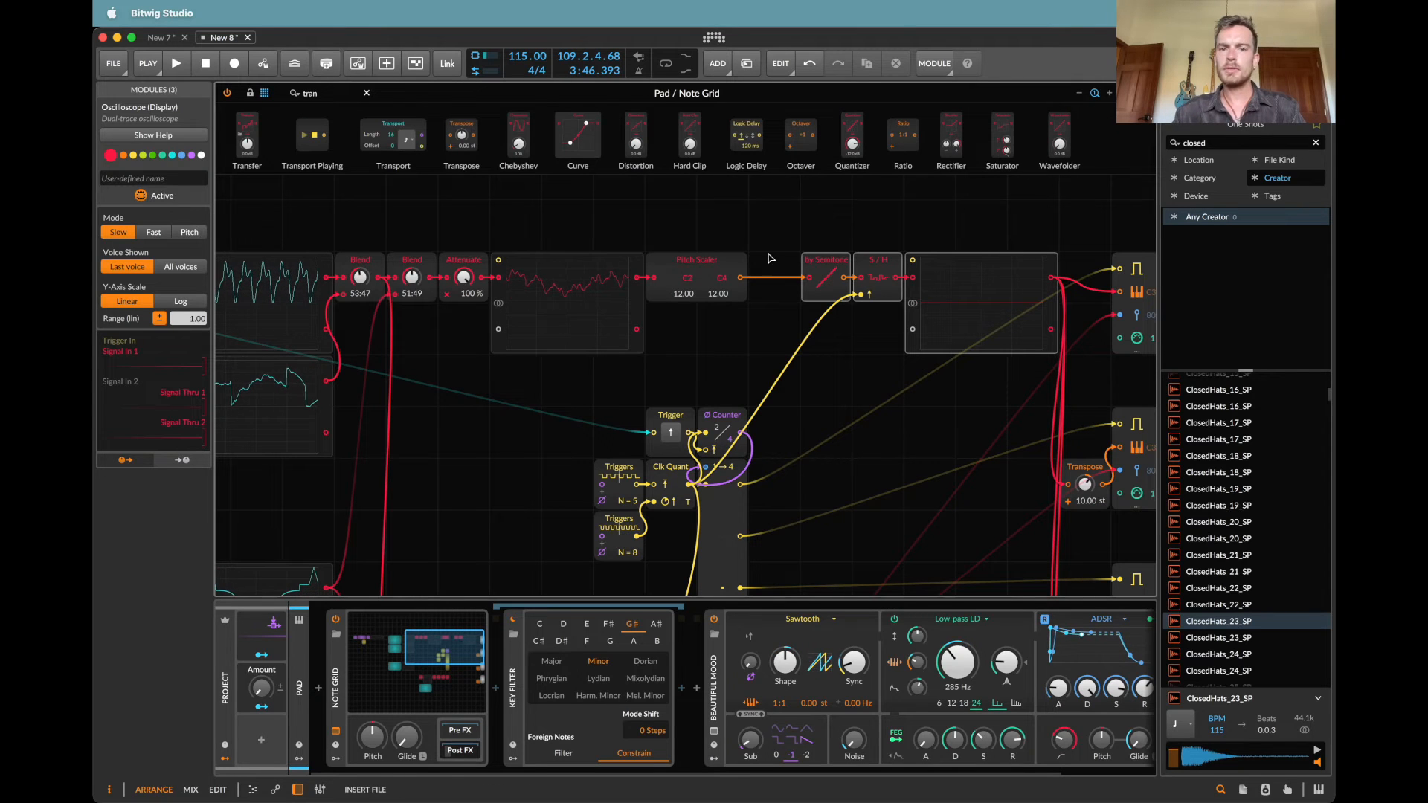
drag(770, 258, 743, 277)
Step: Map the project Macro to the Pad track's new Transpose module with an amount of 12, and close the Note Grid editor
click(267, 707)
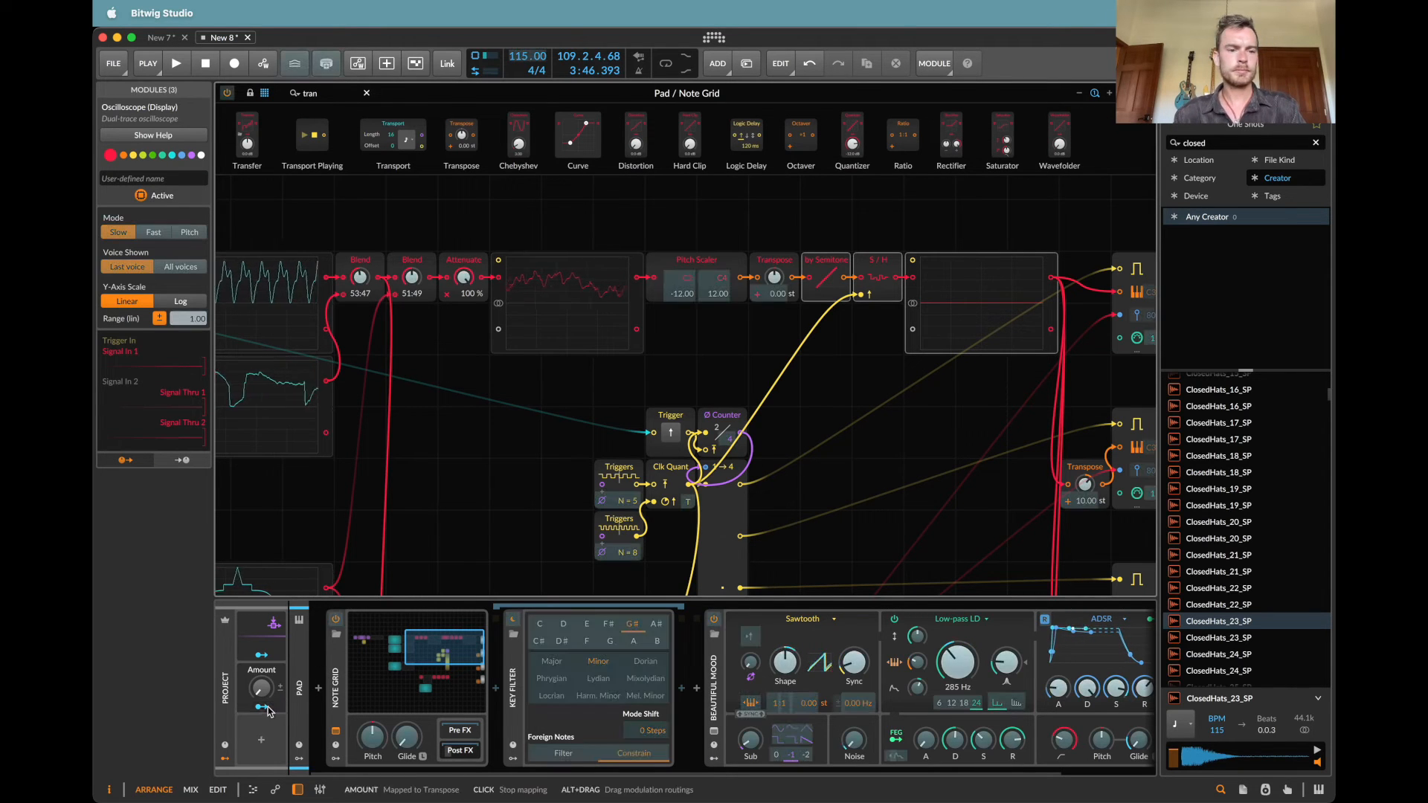
click(264, 708)
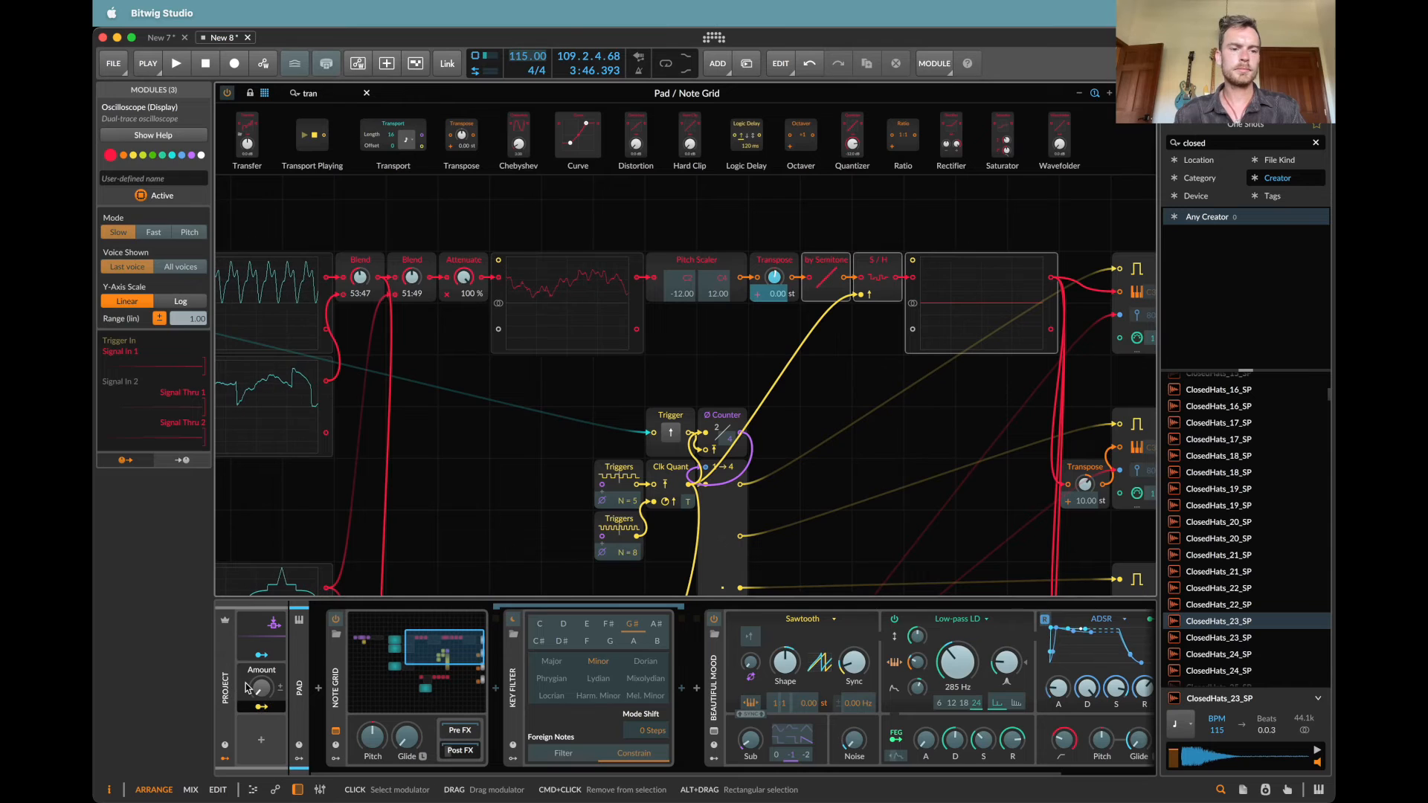
click(250, 688)
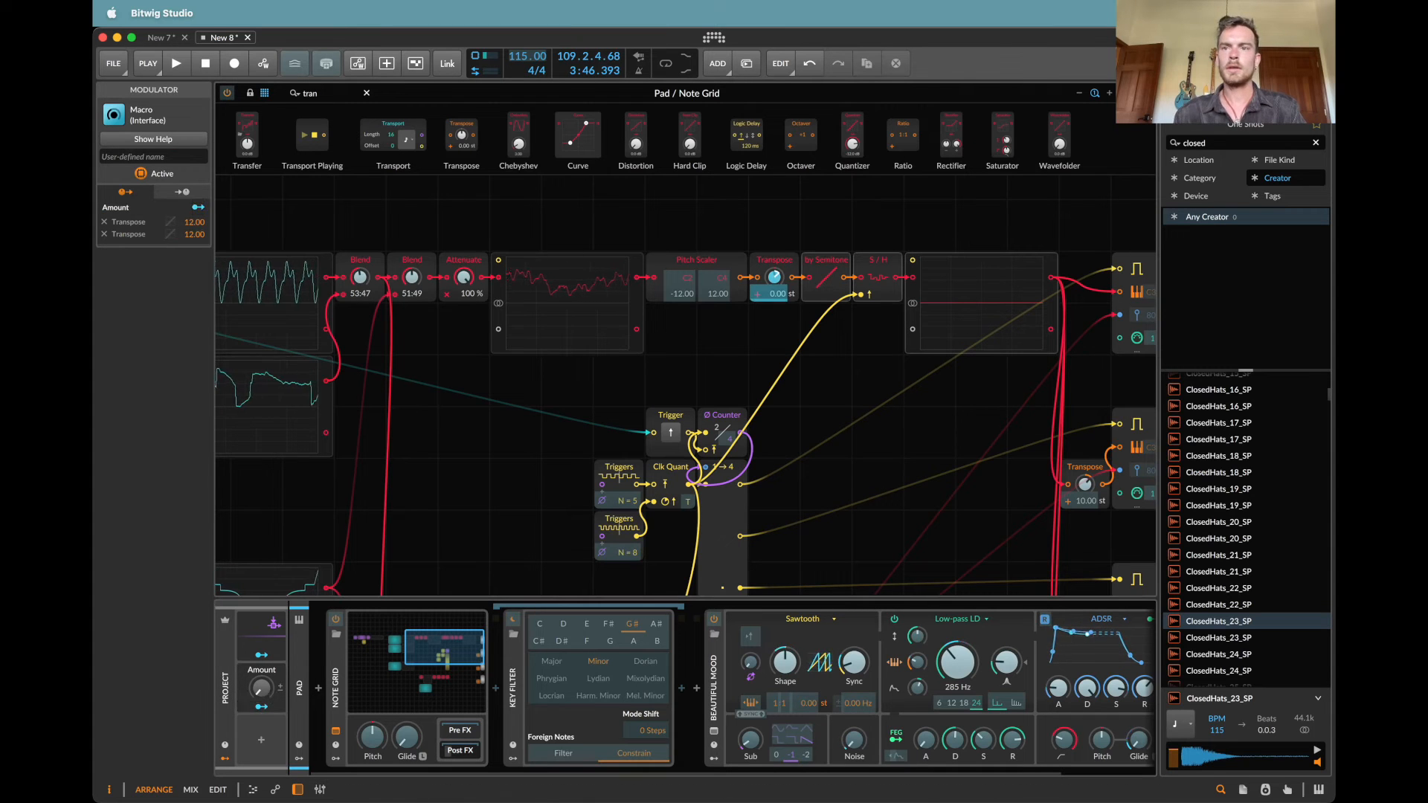
key(Escape)
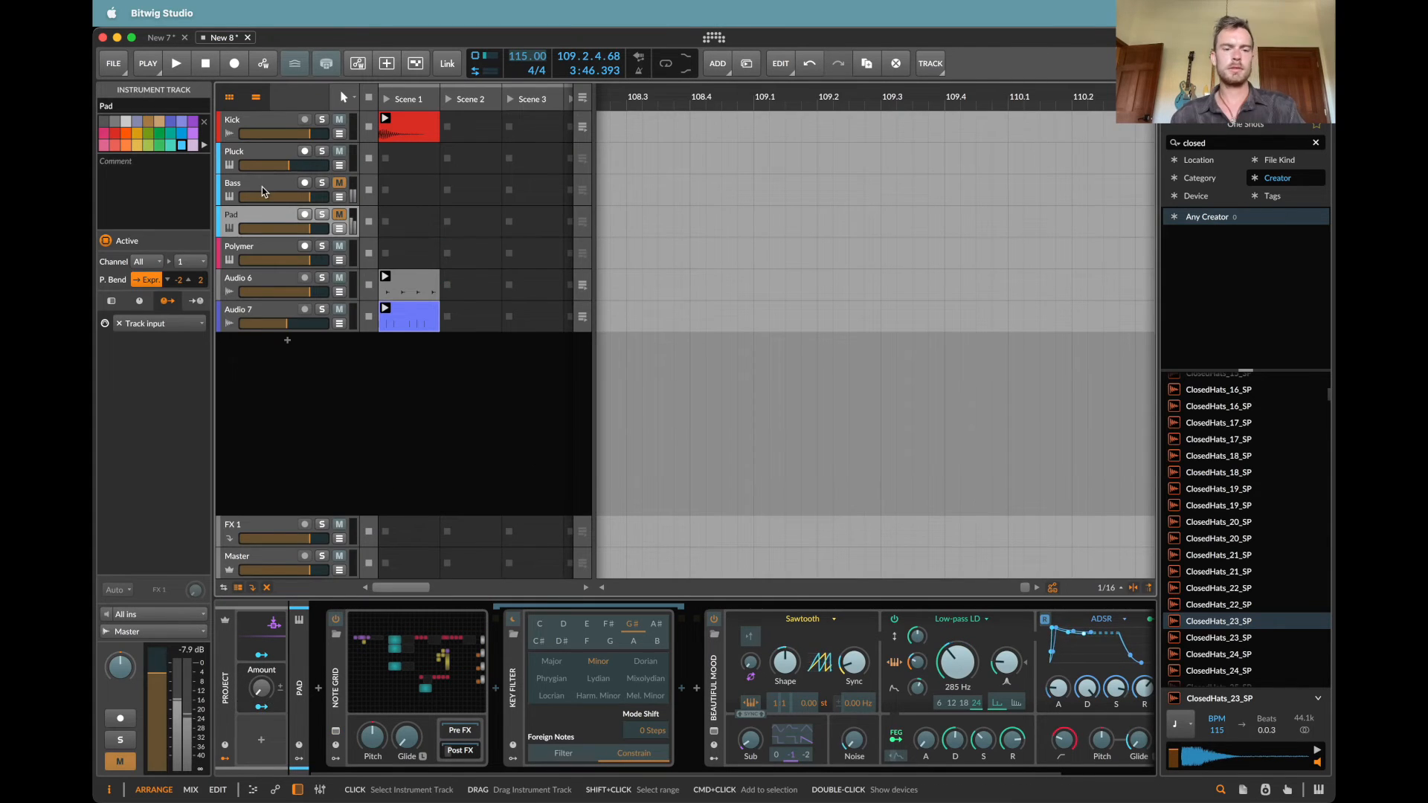
Step: In the Bass track's Note Grid, make room after the Pitch Scaler and insert a Transpose module before by Semitone
key(super+m)
key(super+m)
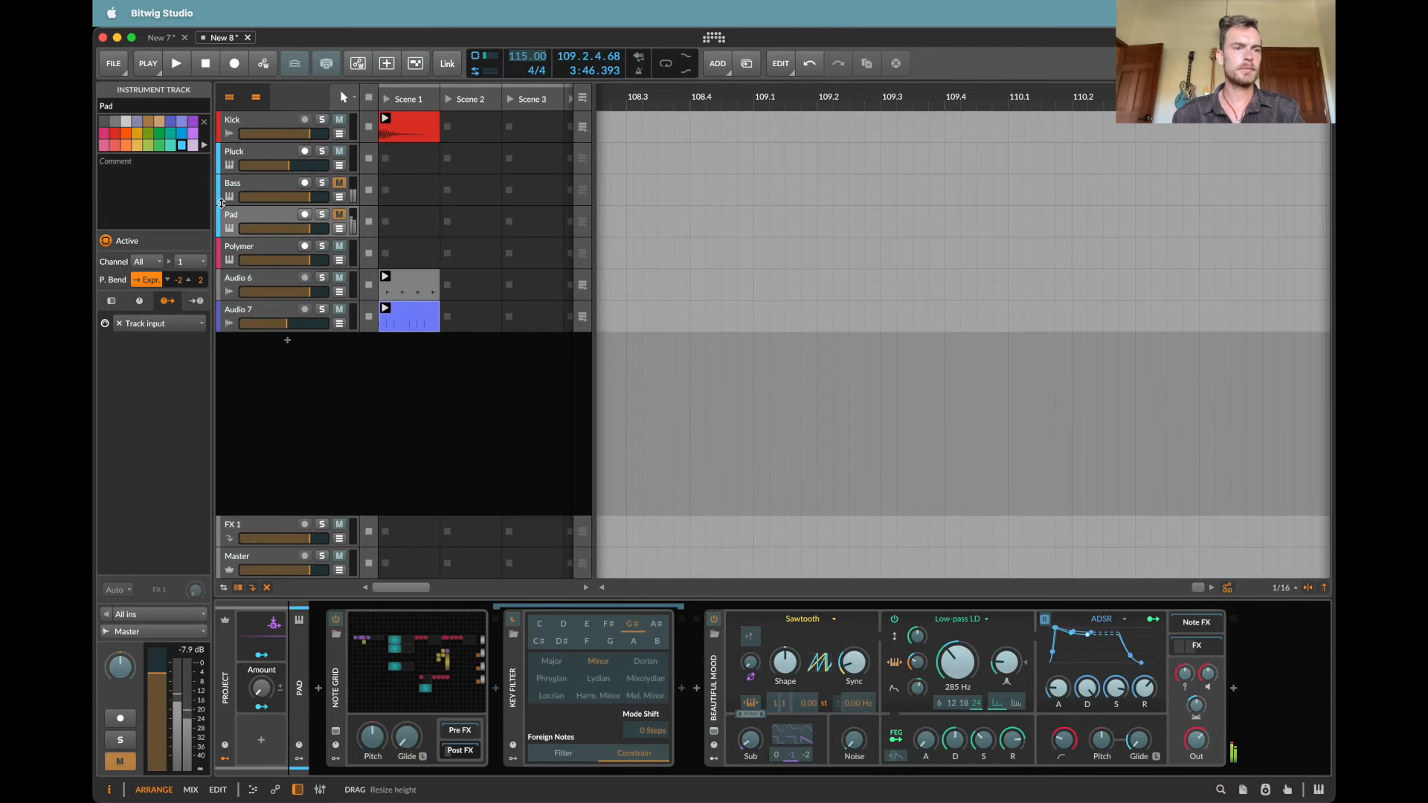
double_click(231, 196)
click(406, 682)
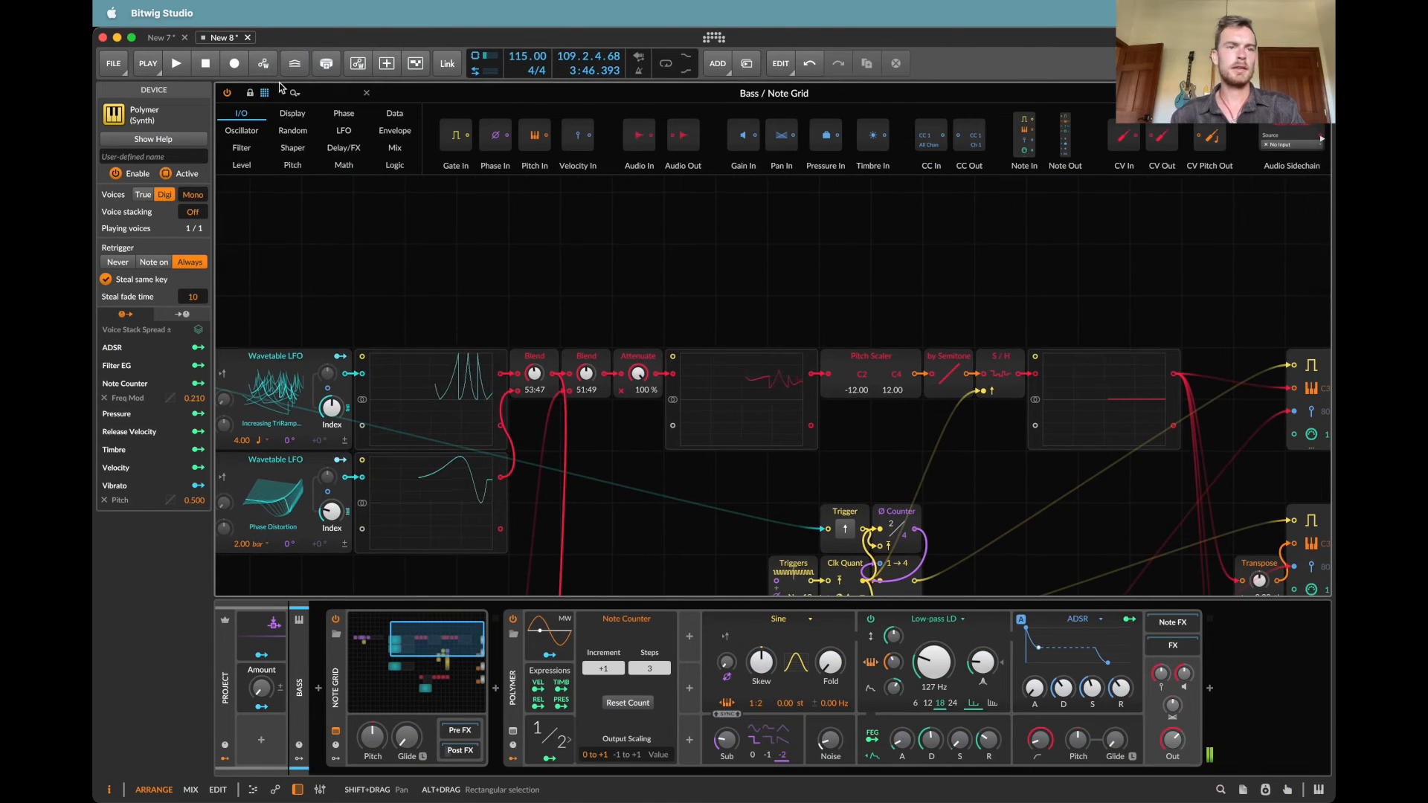
click(333, 95)
text(tr)
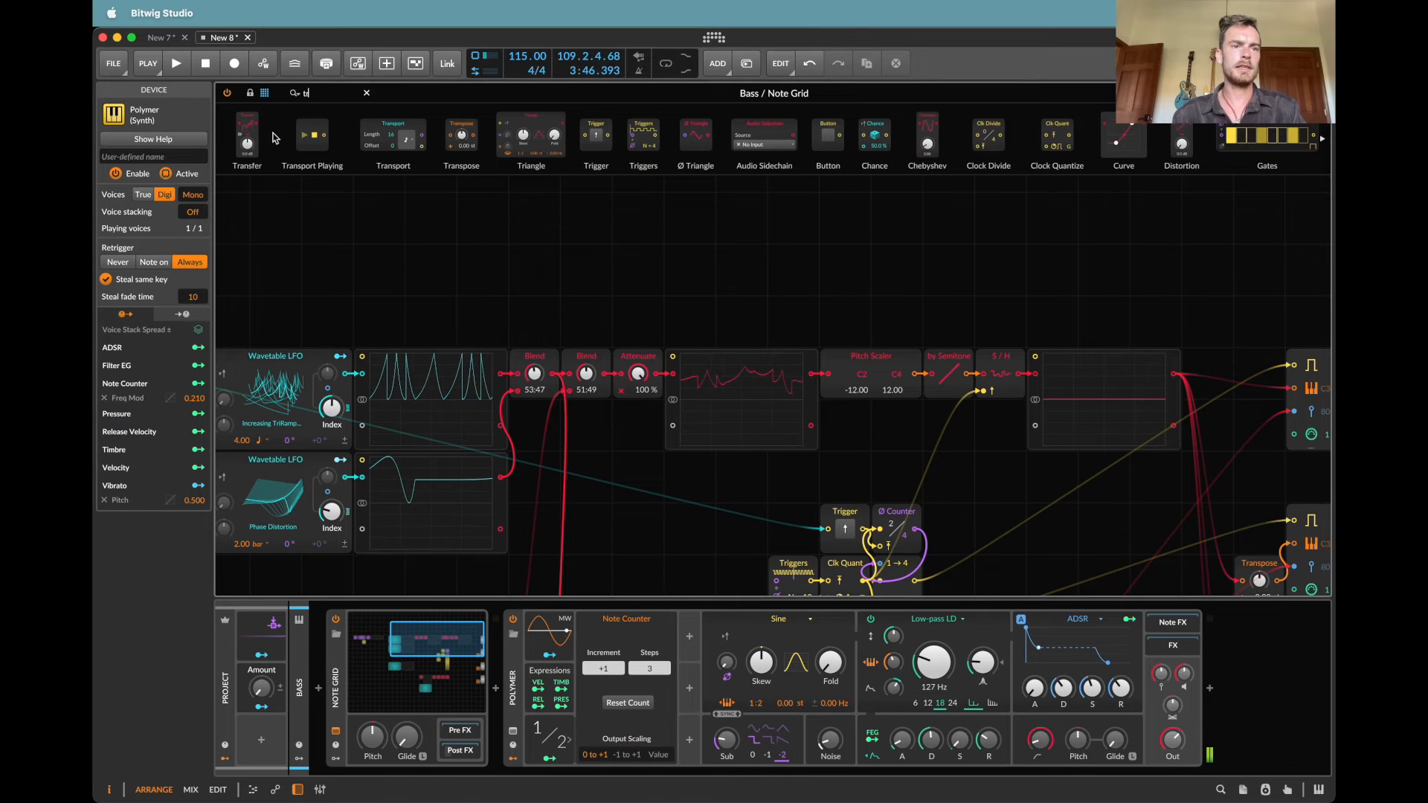
drag(922, 380, 950, 362)
Step: Map the project Macro to the Bass track's new Transpose module with an amount of 12, and reset the module to 0.00 st
click(277, 705)
click(271, 706)
drag(195, 246, 195, 226)
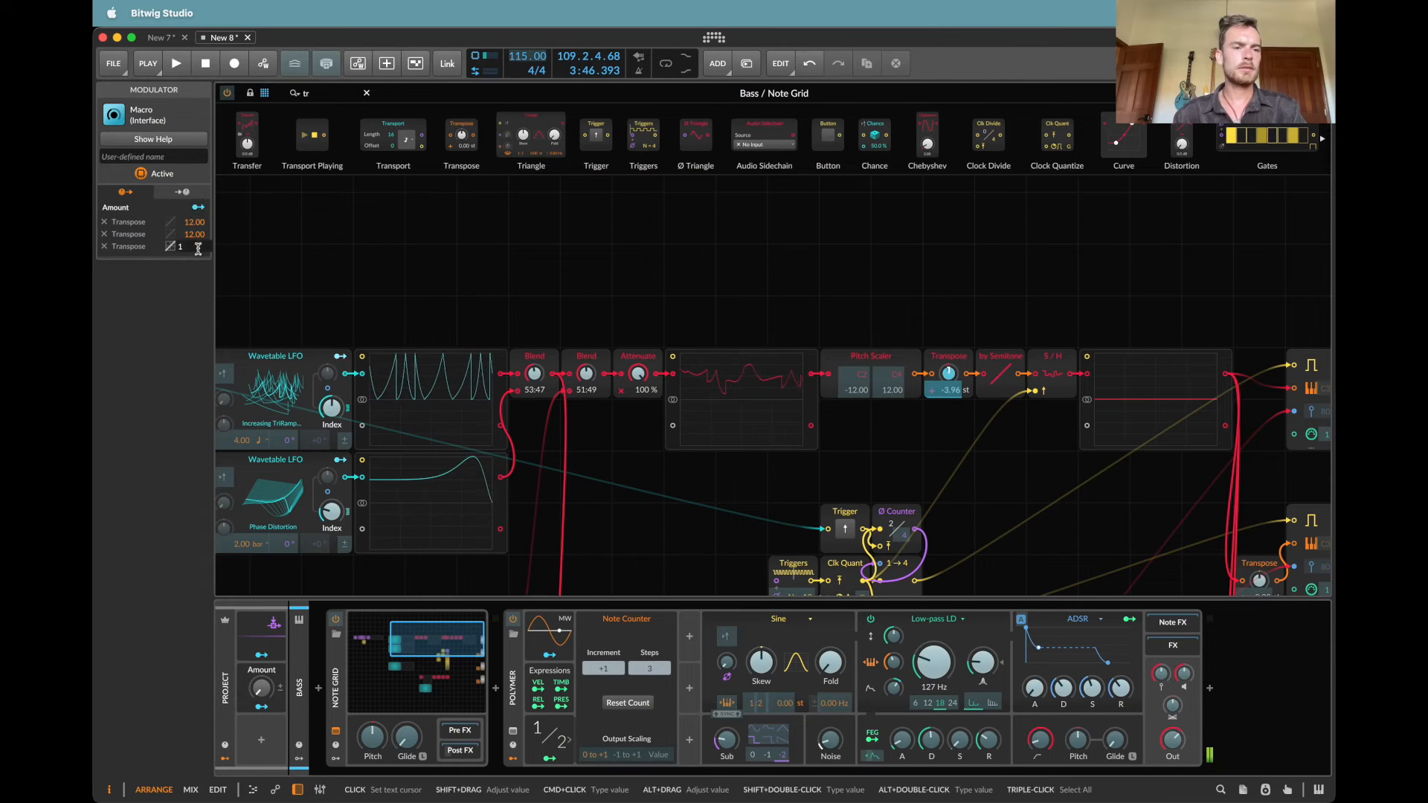
key(Escape)
double_click(949, 375)
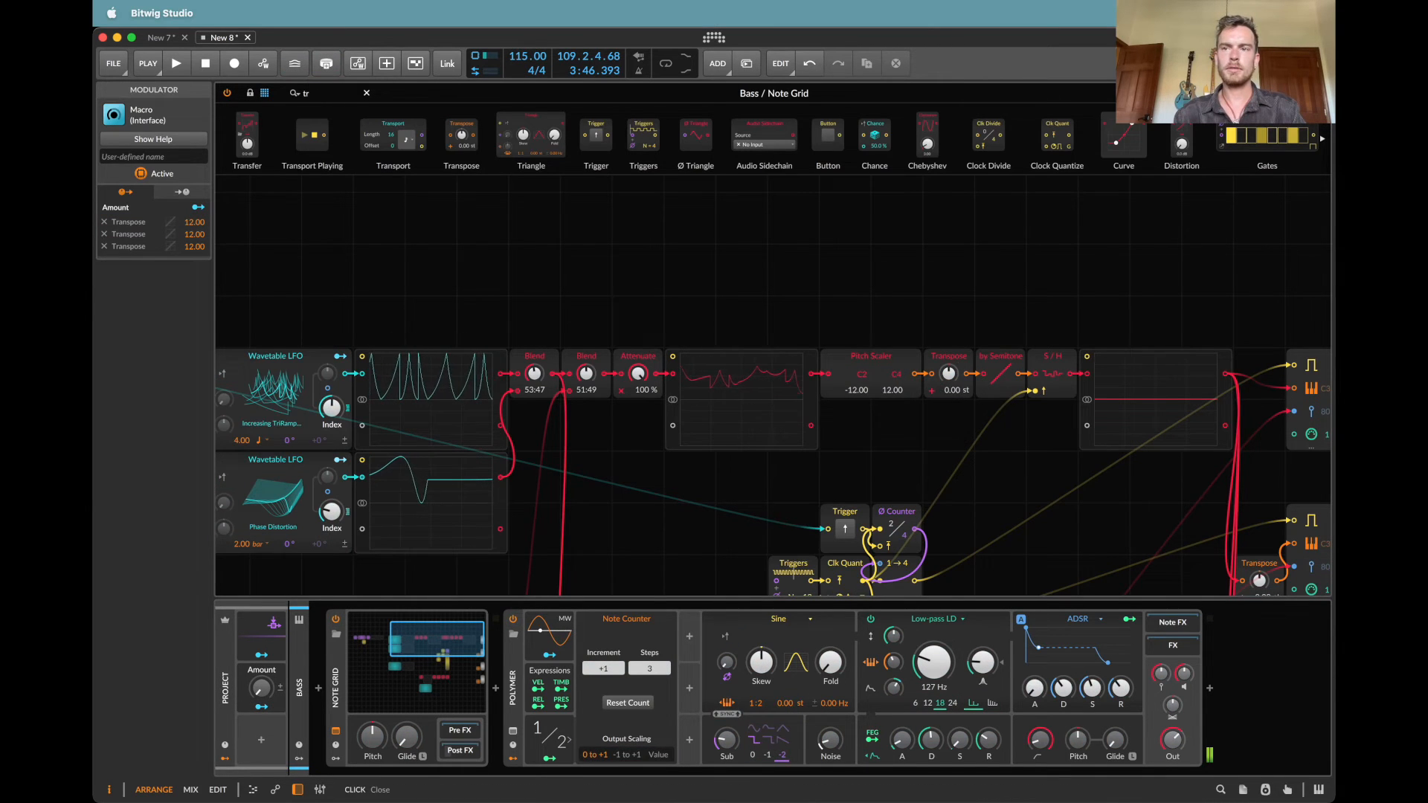
click(513, 679)
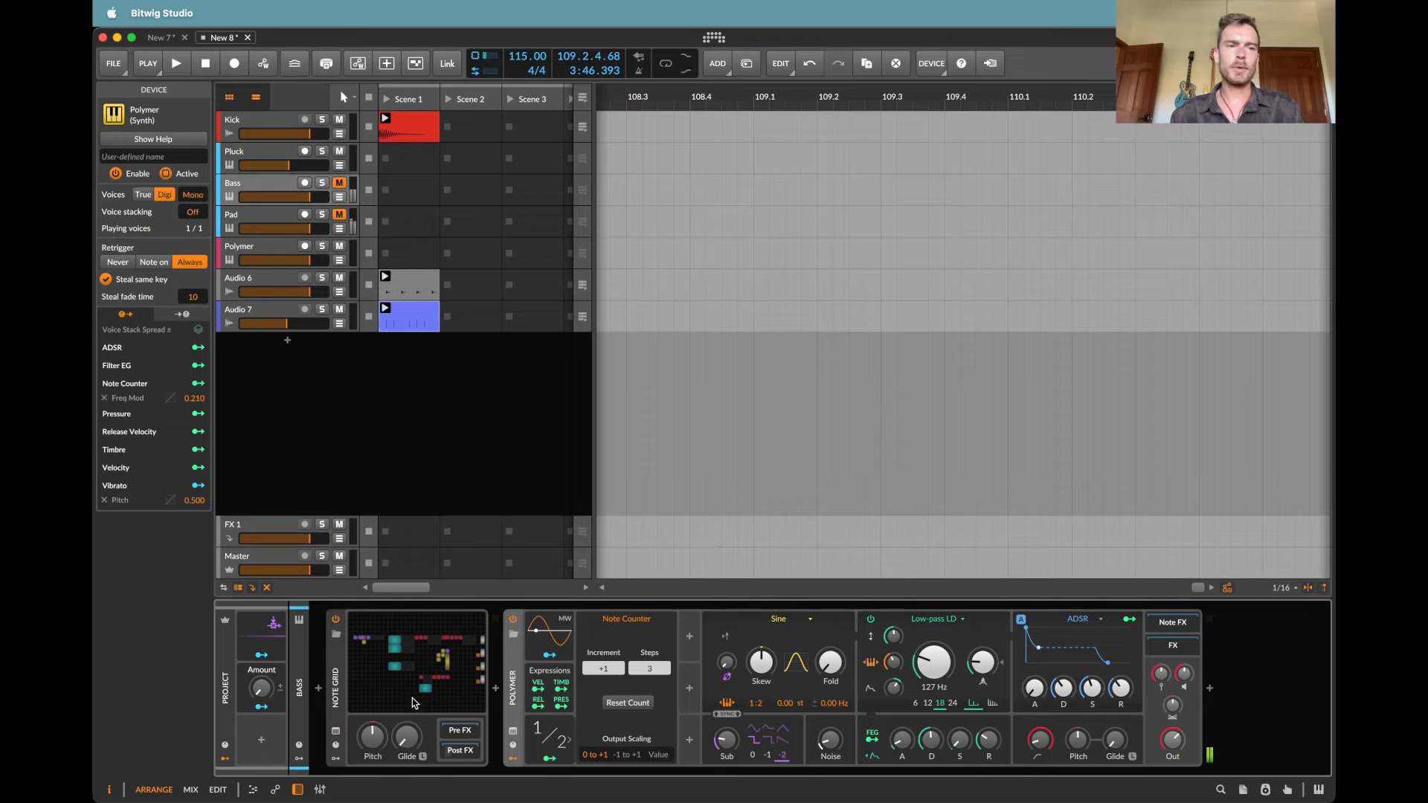
Step: In the Pluck track's Note Grid, shift the modules after the Pitch Scaler and insert a Transpose module in the gap
click(260, 152)
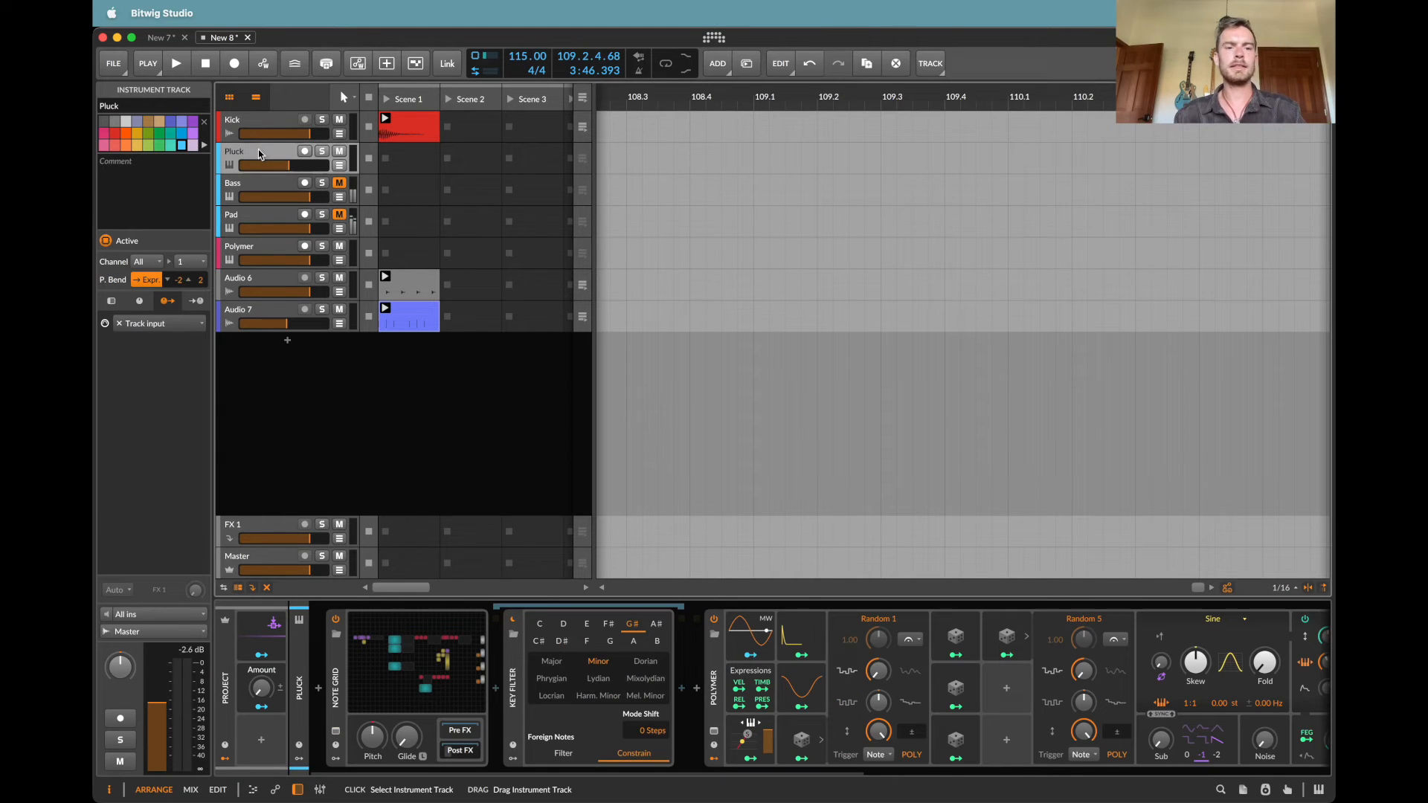
click(438, 653)
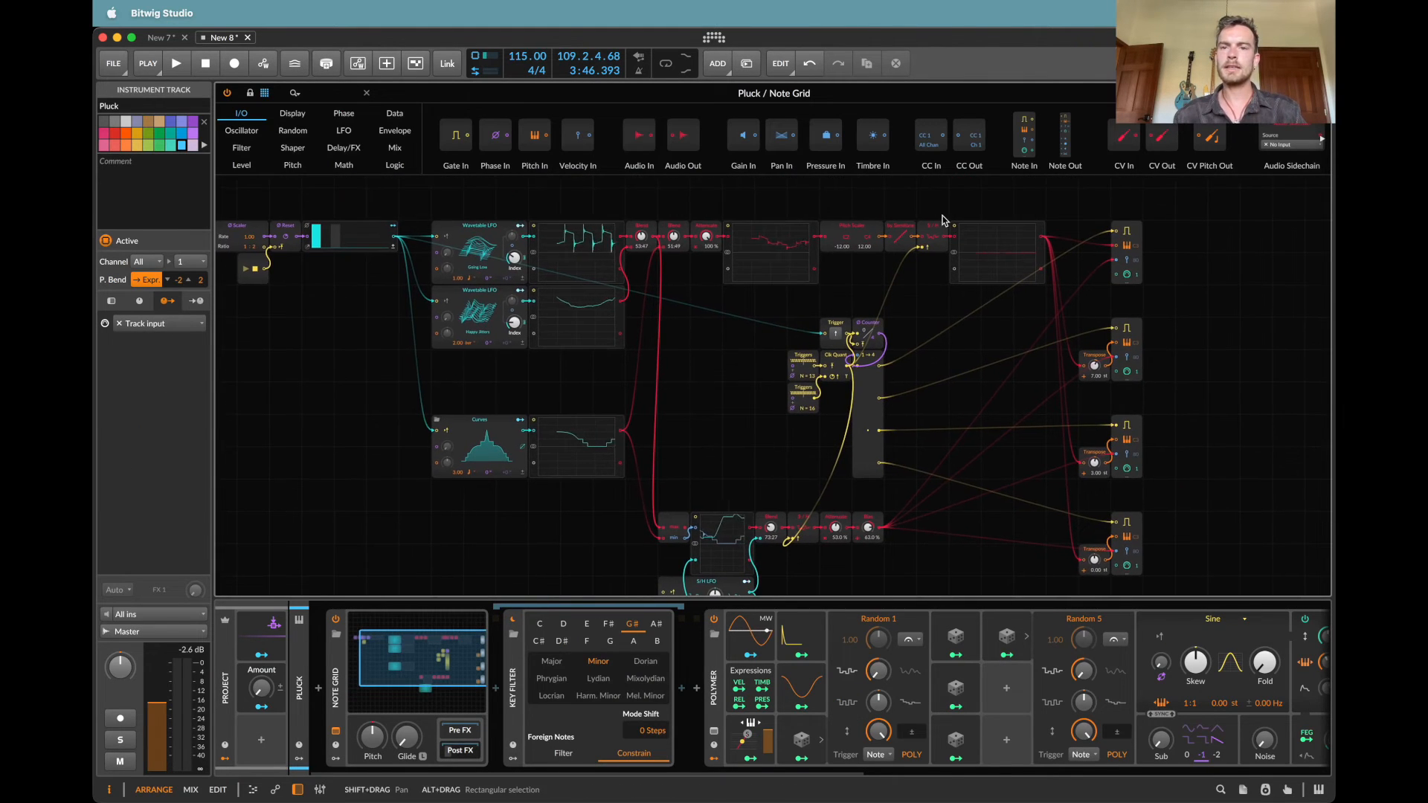
drag(908, 209, 1027, 270)
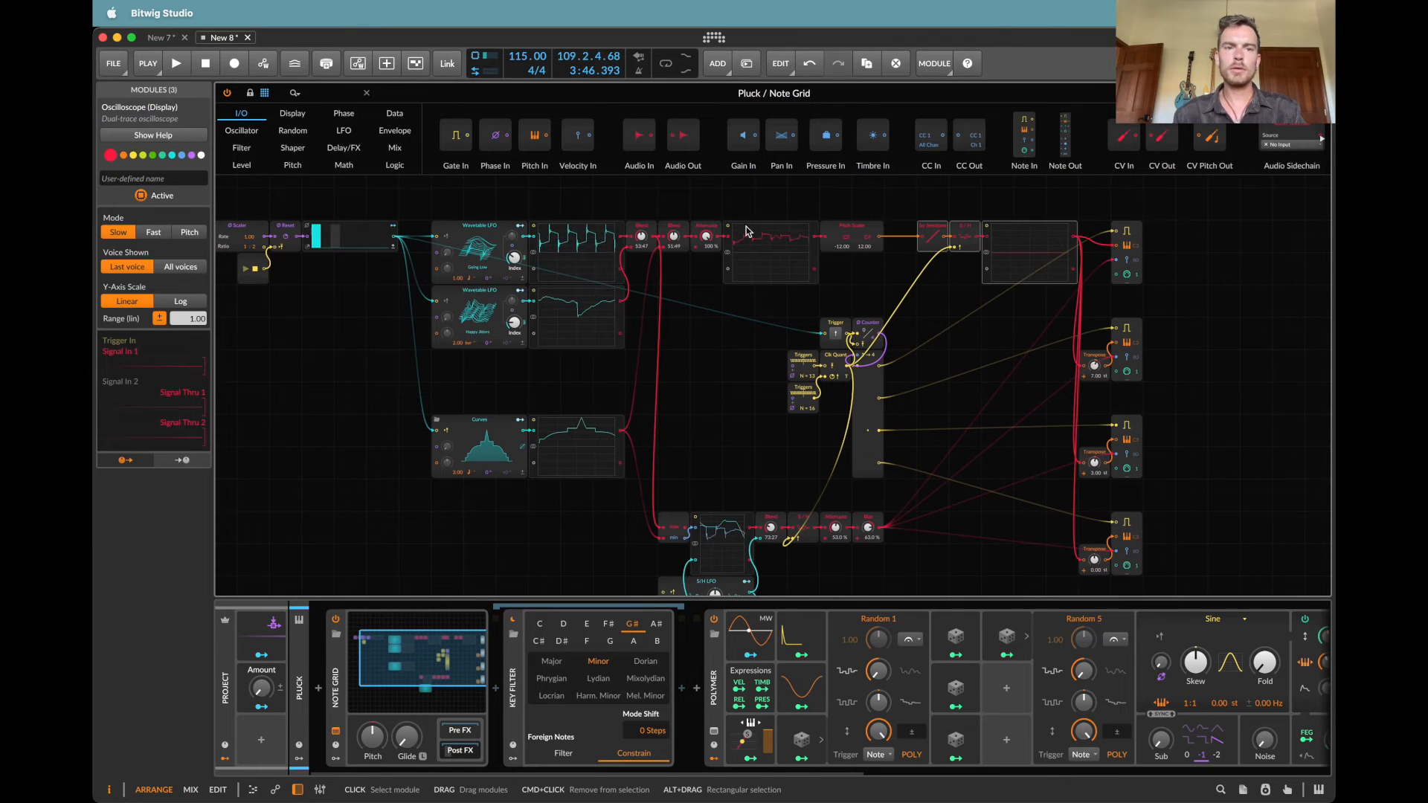
click(340, 94)
text(tr)
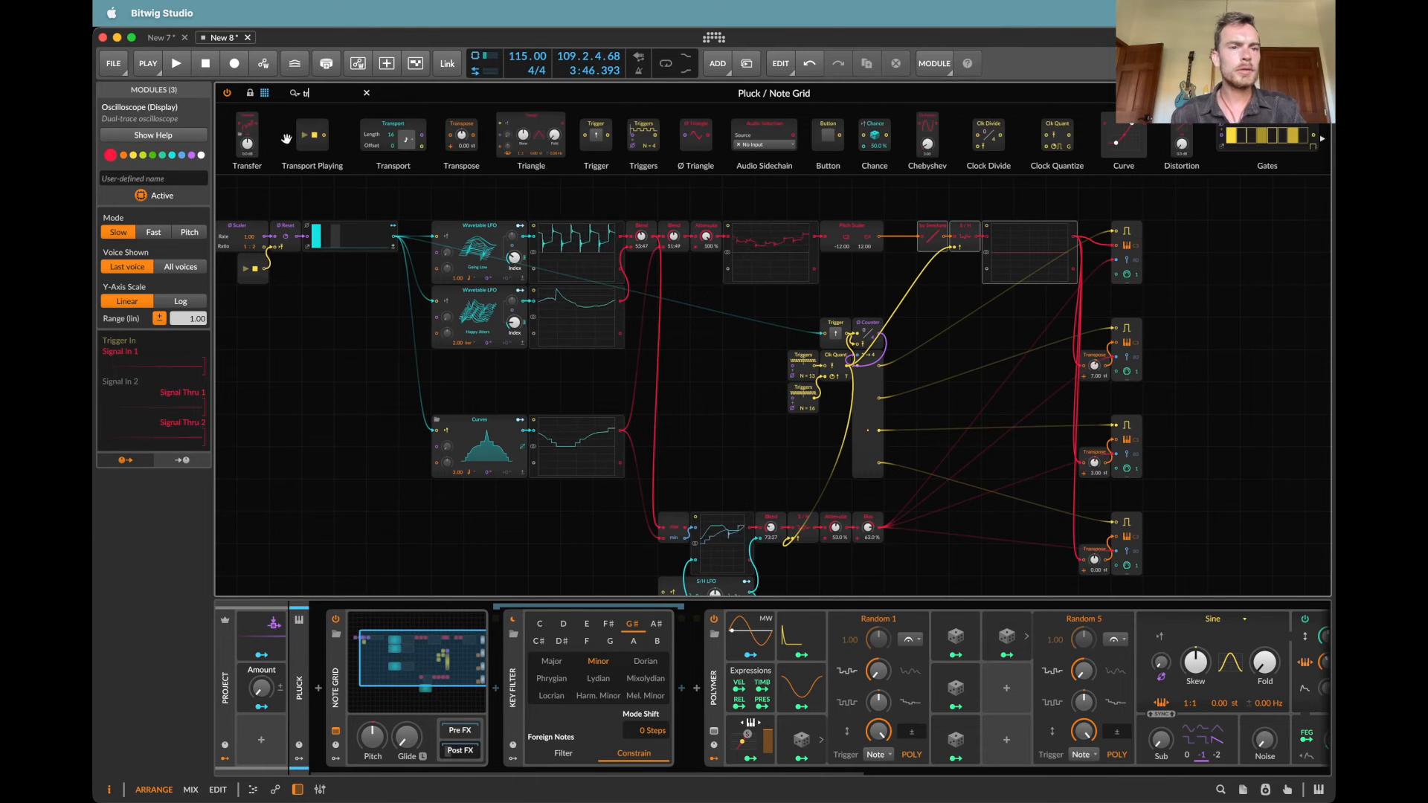
drag(450, 136, 900, 221)
Step: Map the Macro to the Pluck track's new Transpose module with an amount of 12, and make the Macro bipolar with its Amount reset
click(261, 711)
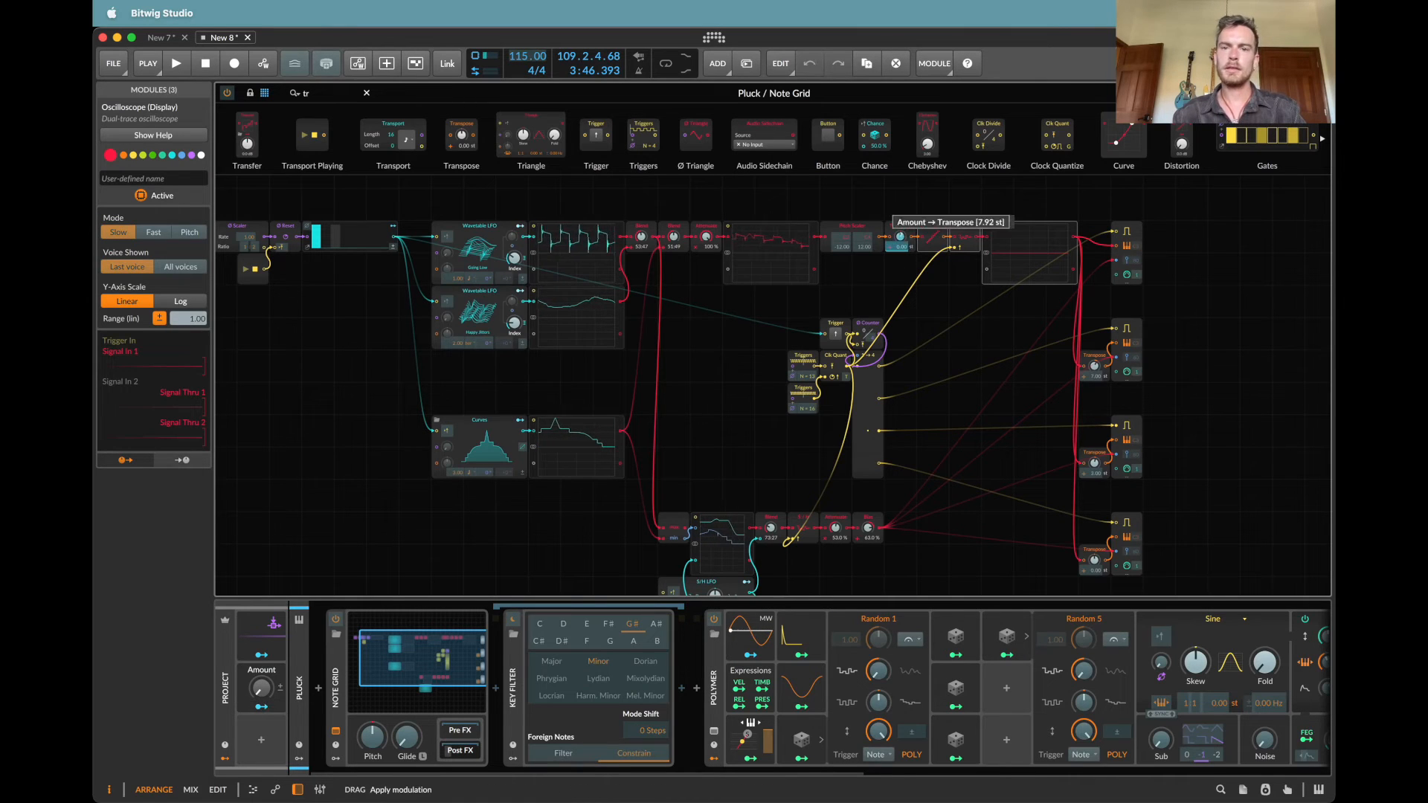
click(243, 700)
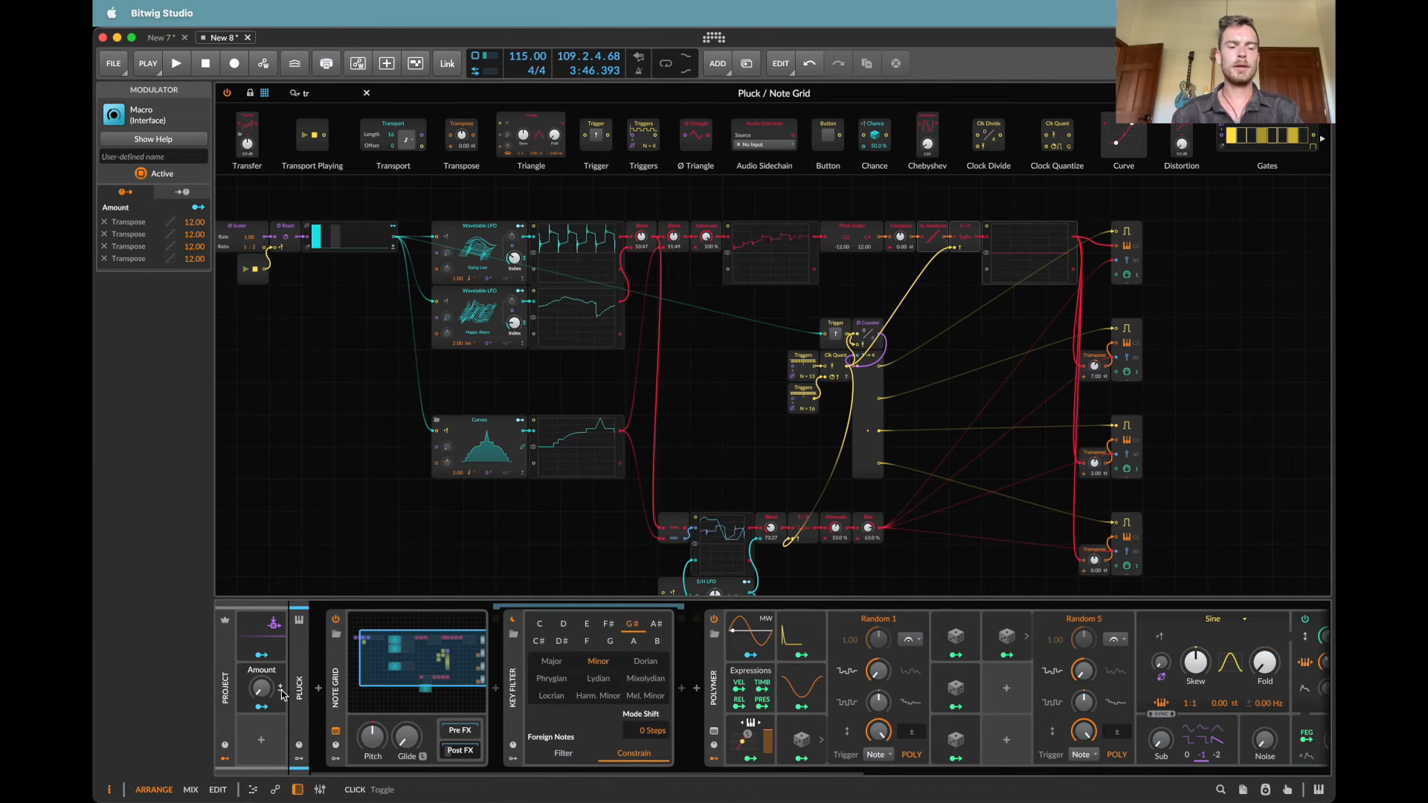
drag(270, 694, 270, 733)
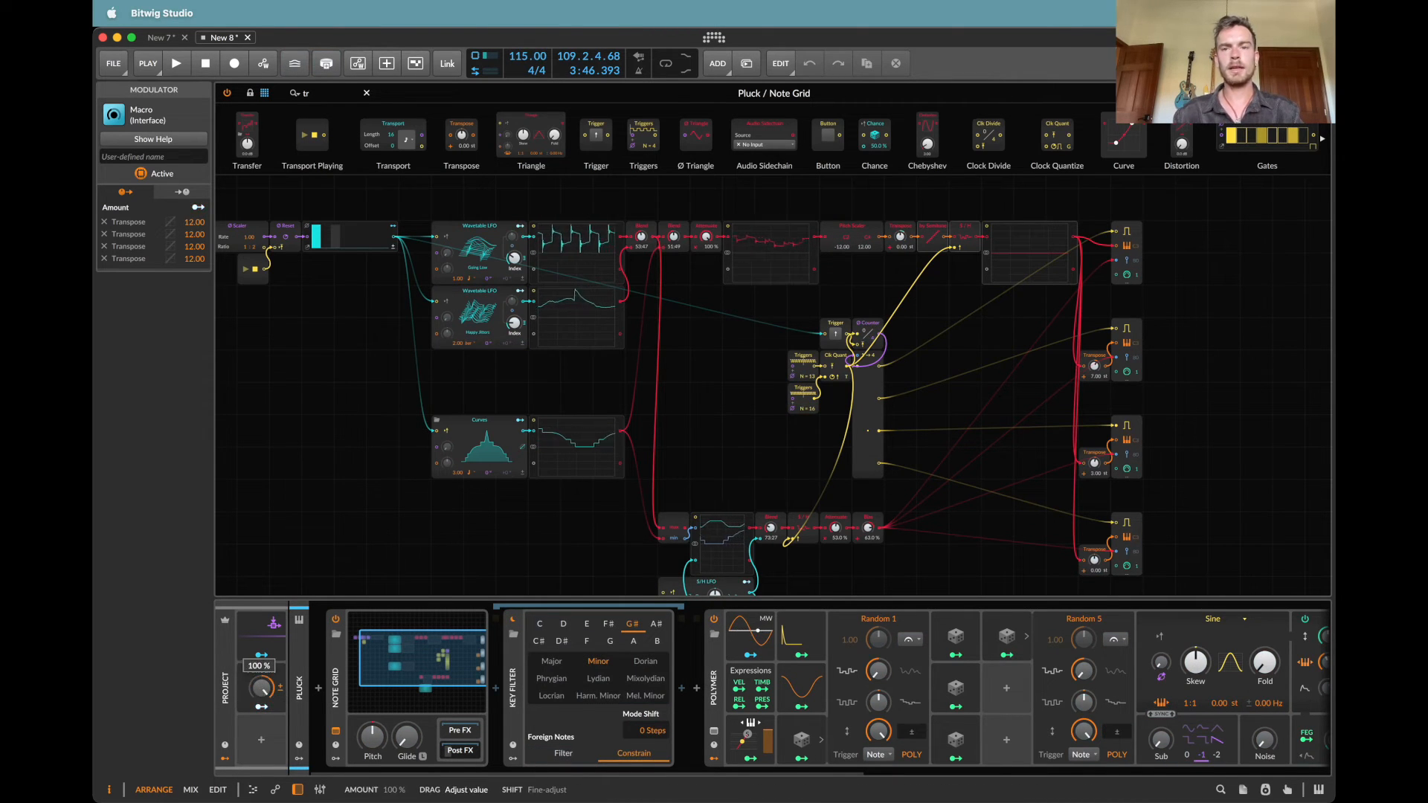
double_click(265, 691)
click(1321, 93)
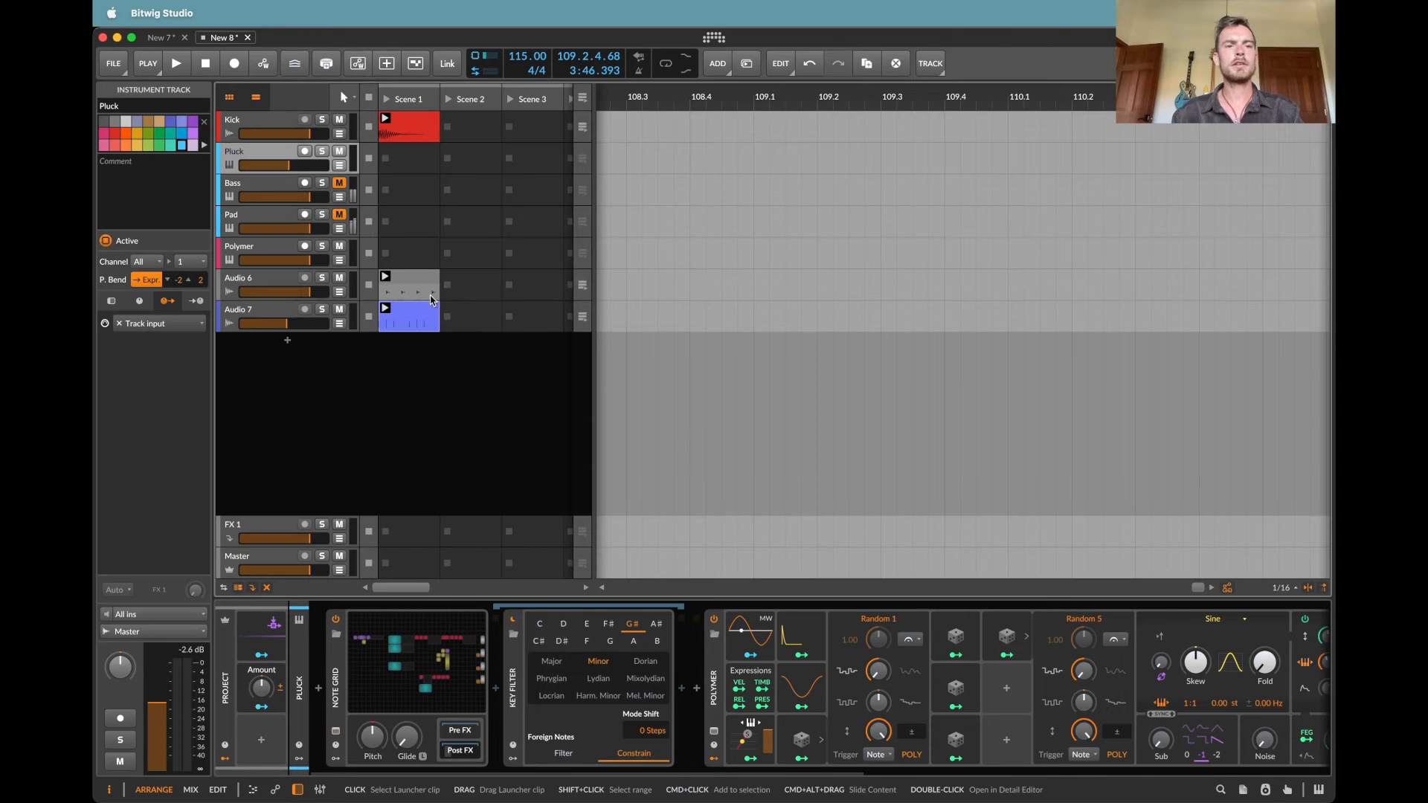
Step: Play the project with the Kick, Audio 6 and Audio 7 tracks muted, and turn down the Macro's Amount
key(space)
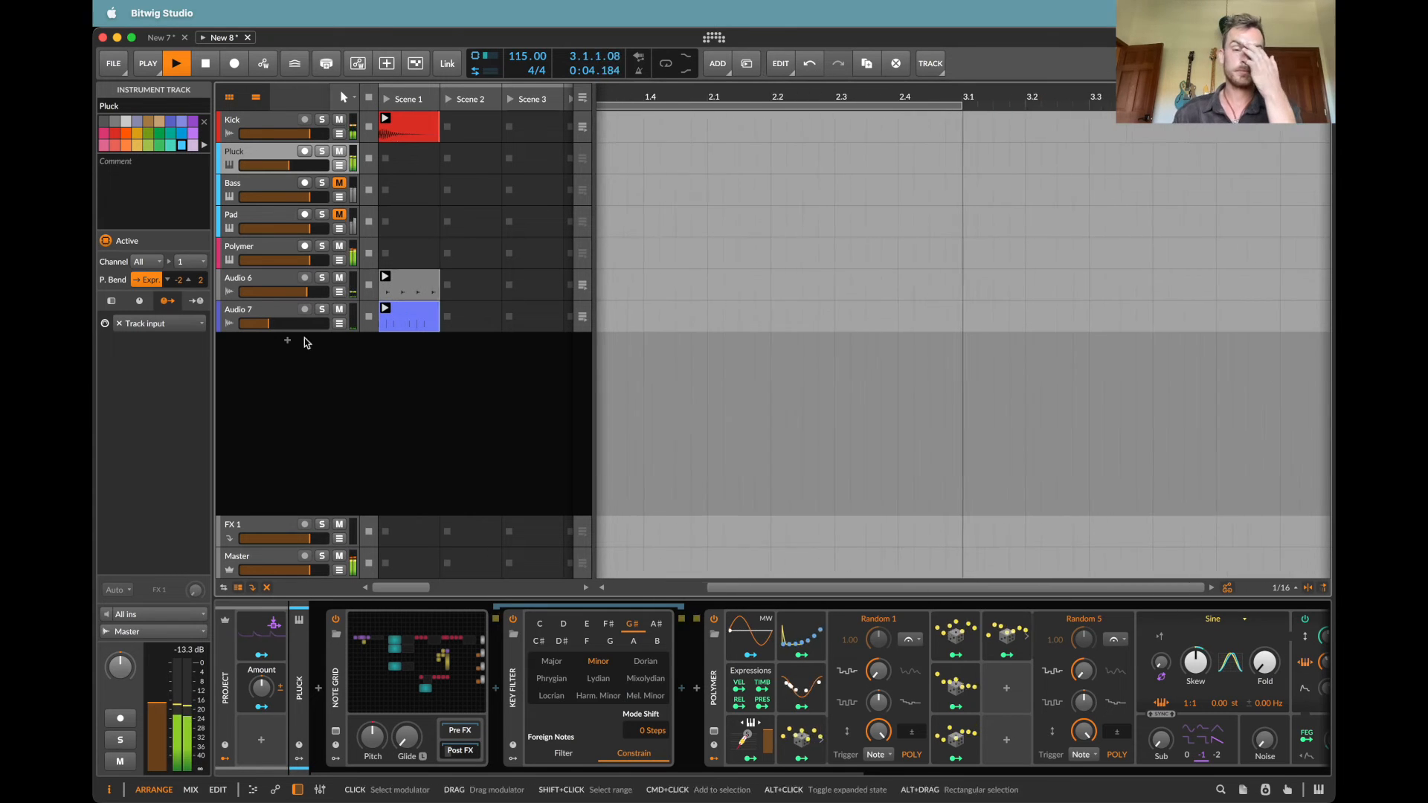
click(264, 690)
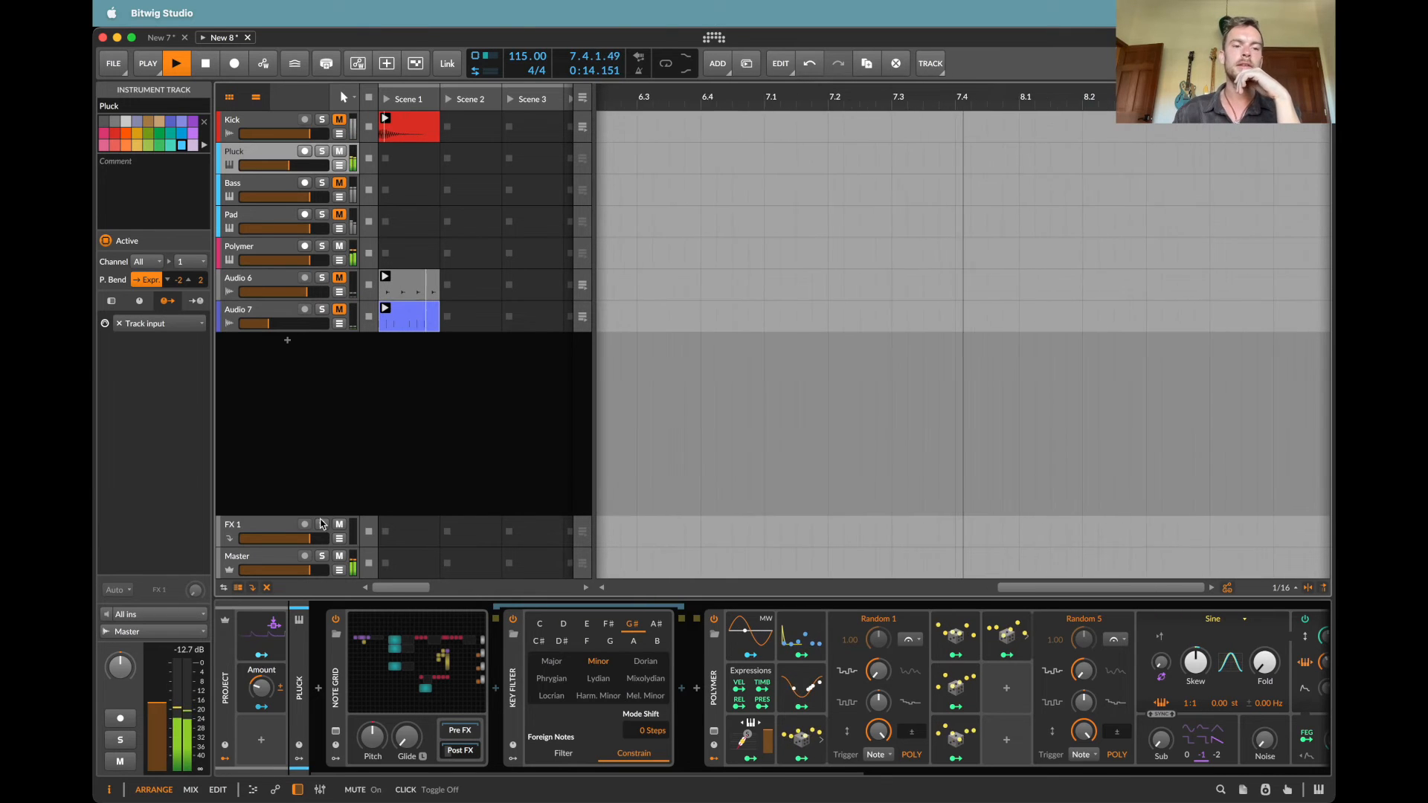
Step: Select the project's Audio Sidechain modulator and open its context options
right_click(254, 645)
click(404, 684)
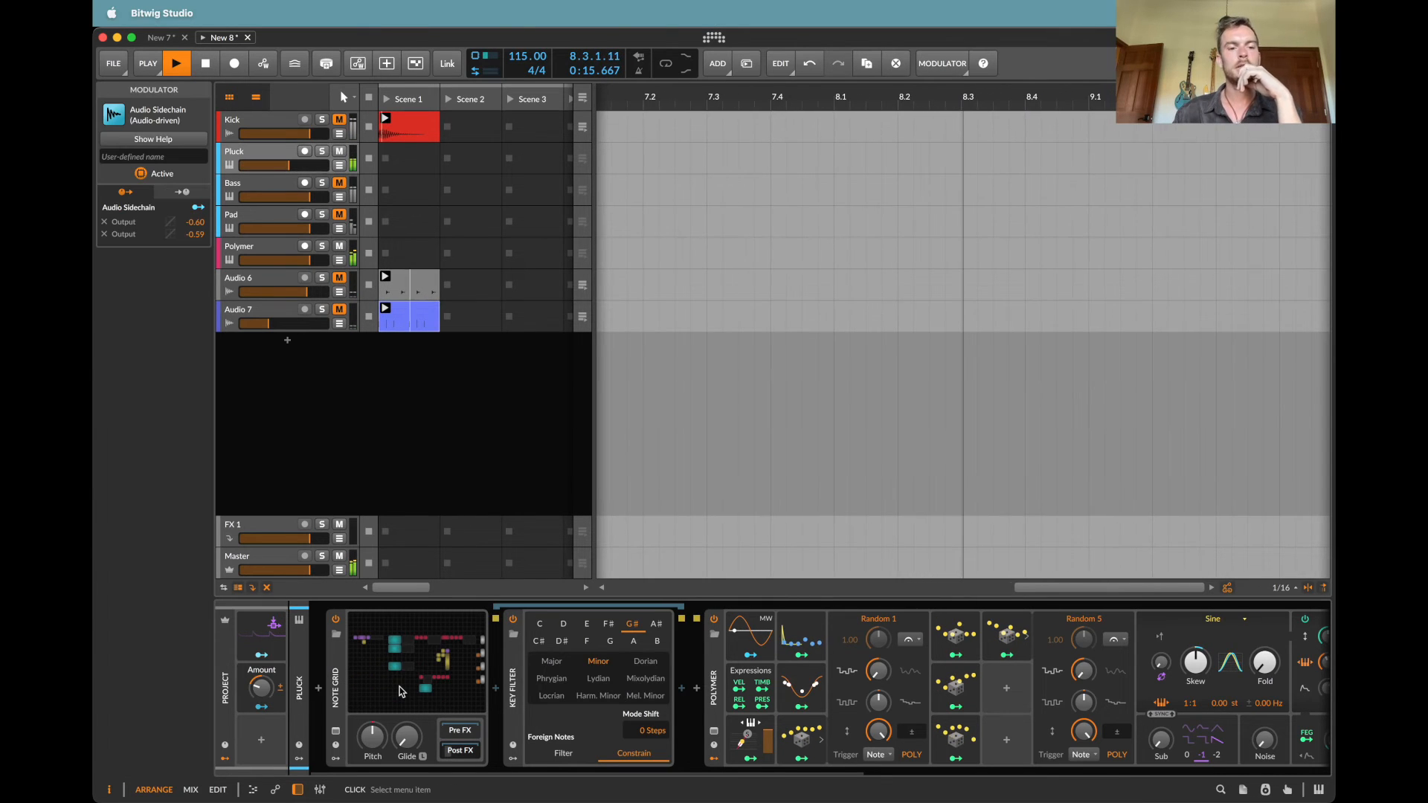
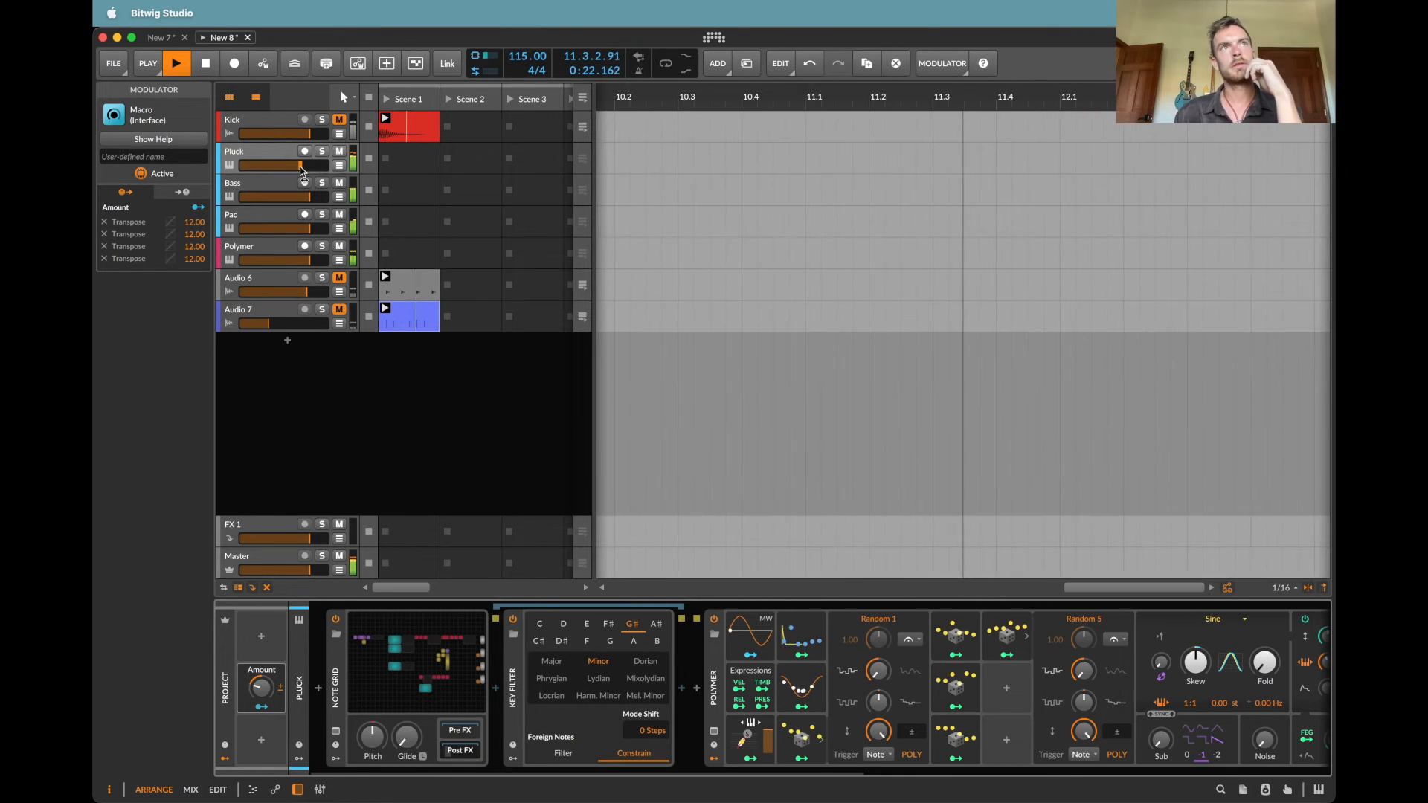
Step: Add an LFO modulator to the project and set its rate to 0.03 Hz
click(260, 639)
text(lfo)
key(Return)
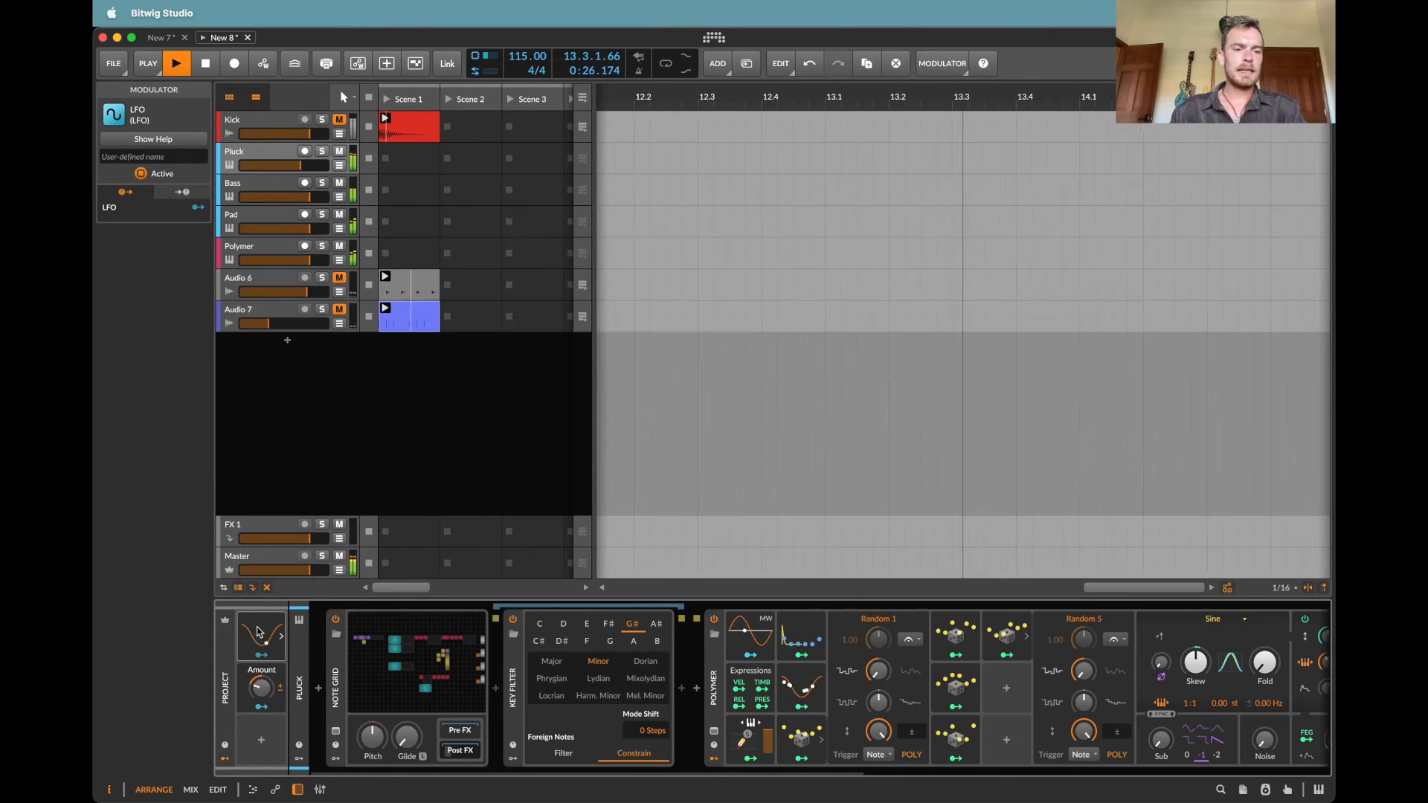
click(281, 636)
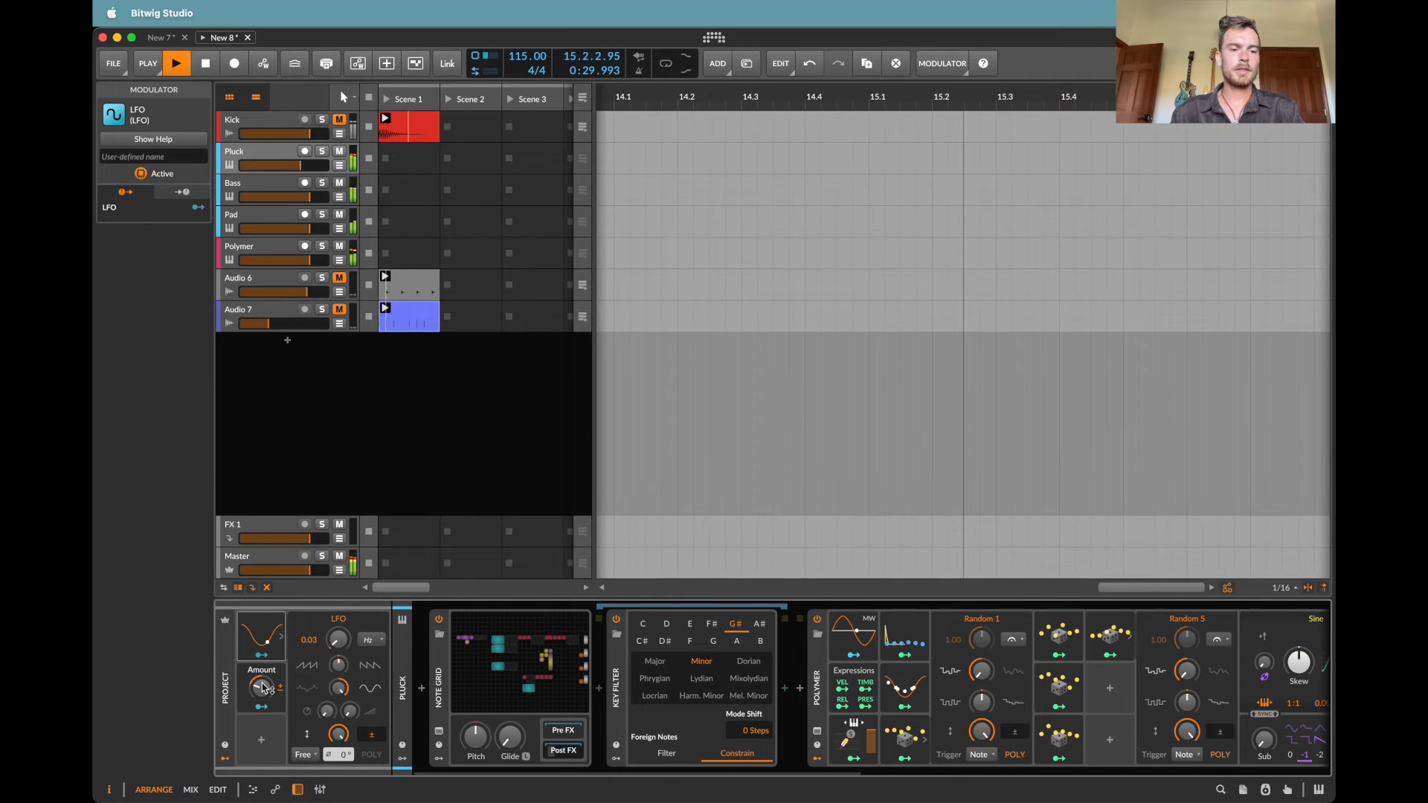
Step: Map the project LFO to the Macro's Amount with a modulation depth of -0.81
click(261, 654)
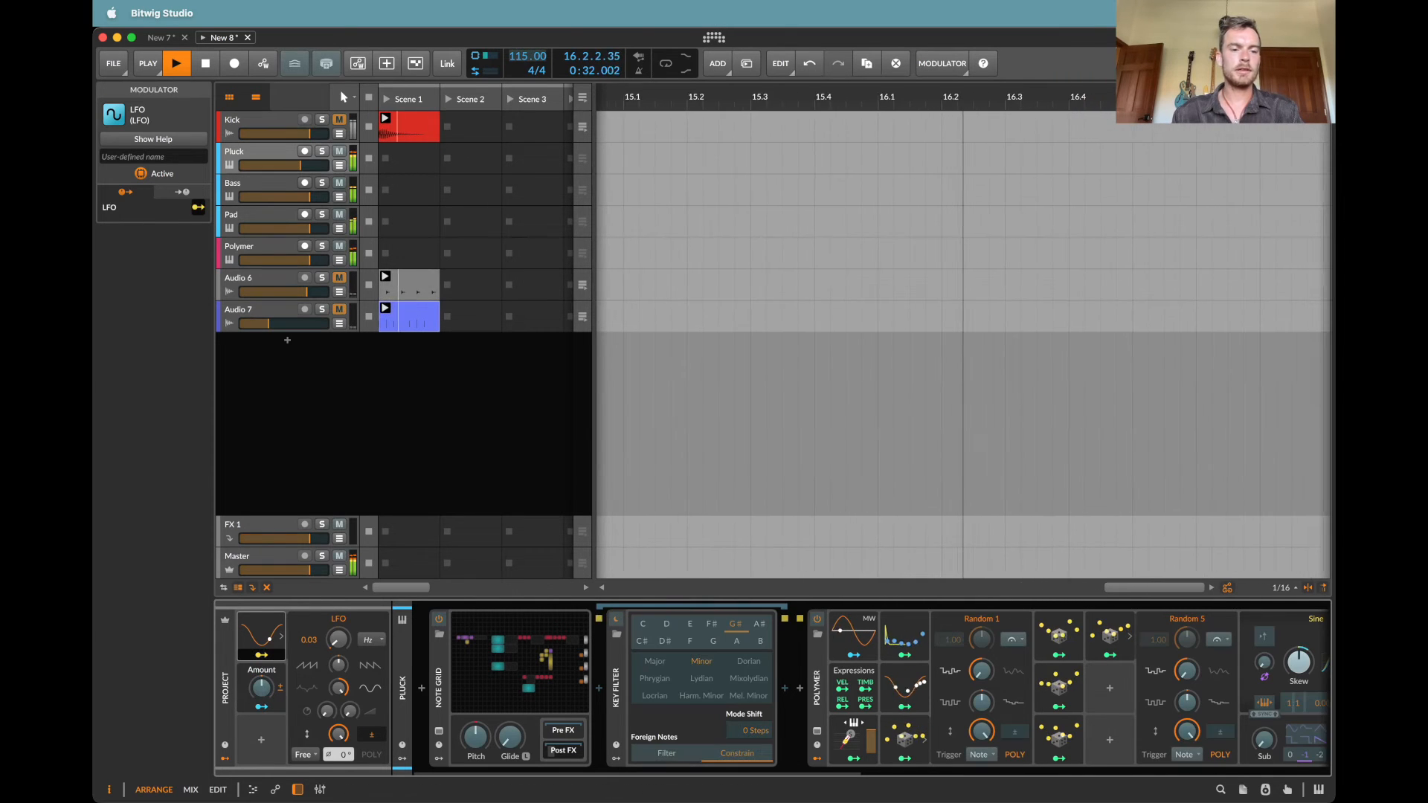
drag(261, 689, 261, 726)
key(Escape)
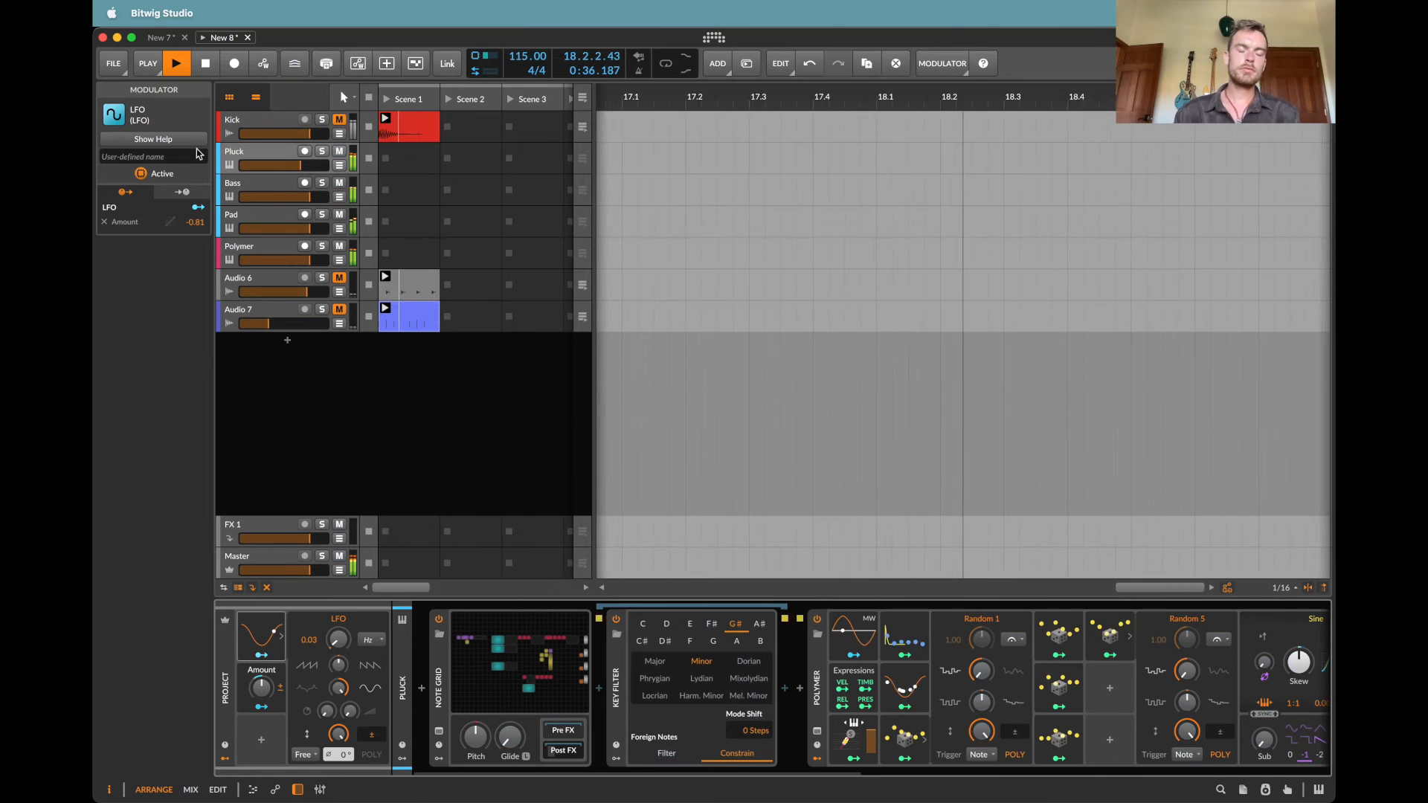
Step: Insert a Reverb device on the Master track and shift its early/late balance towards the late reverb
click(271, 561)
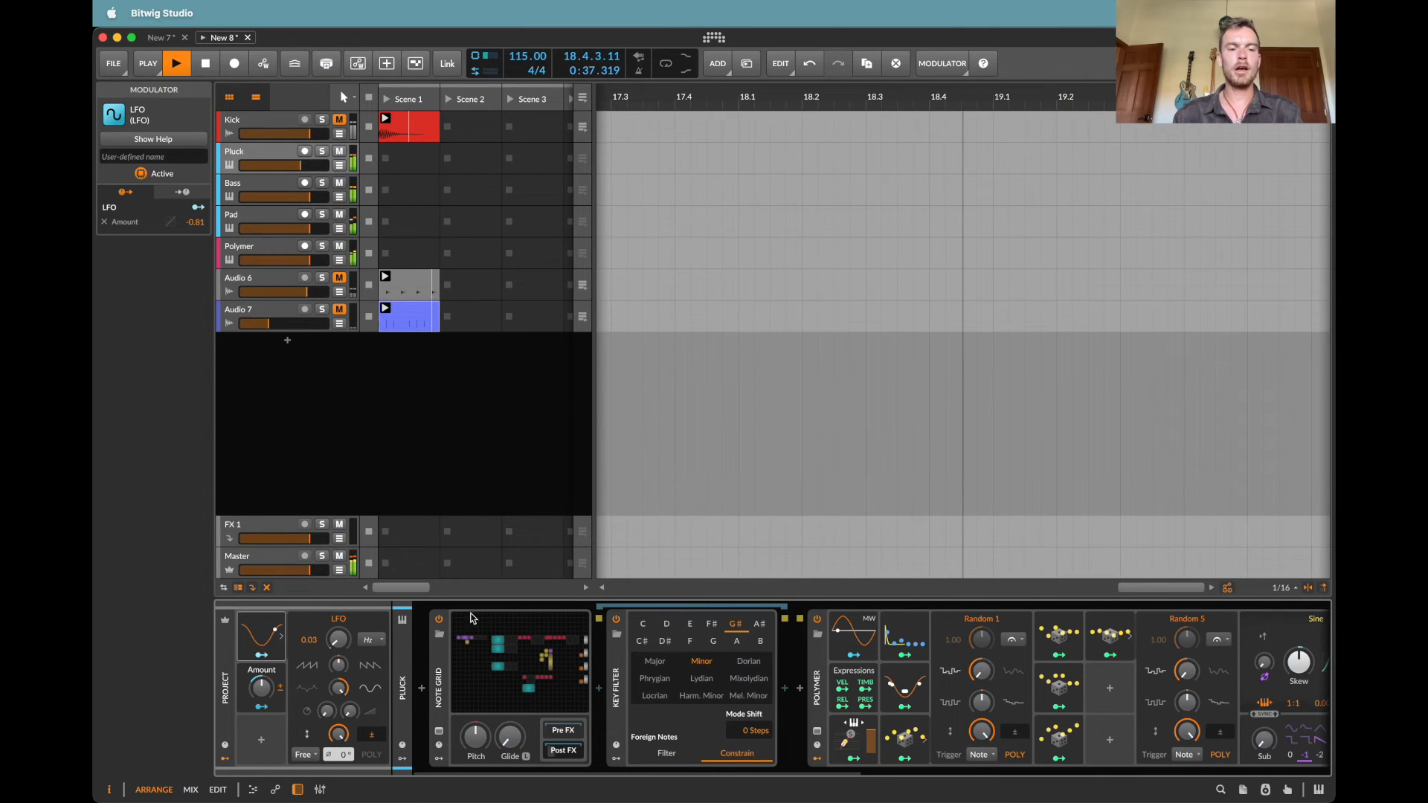
double_click(401, 690)
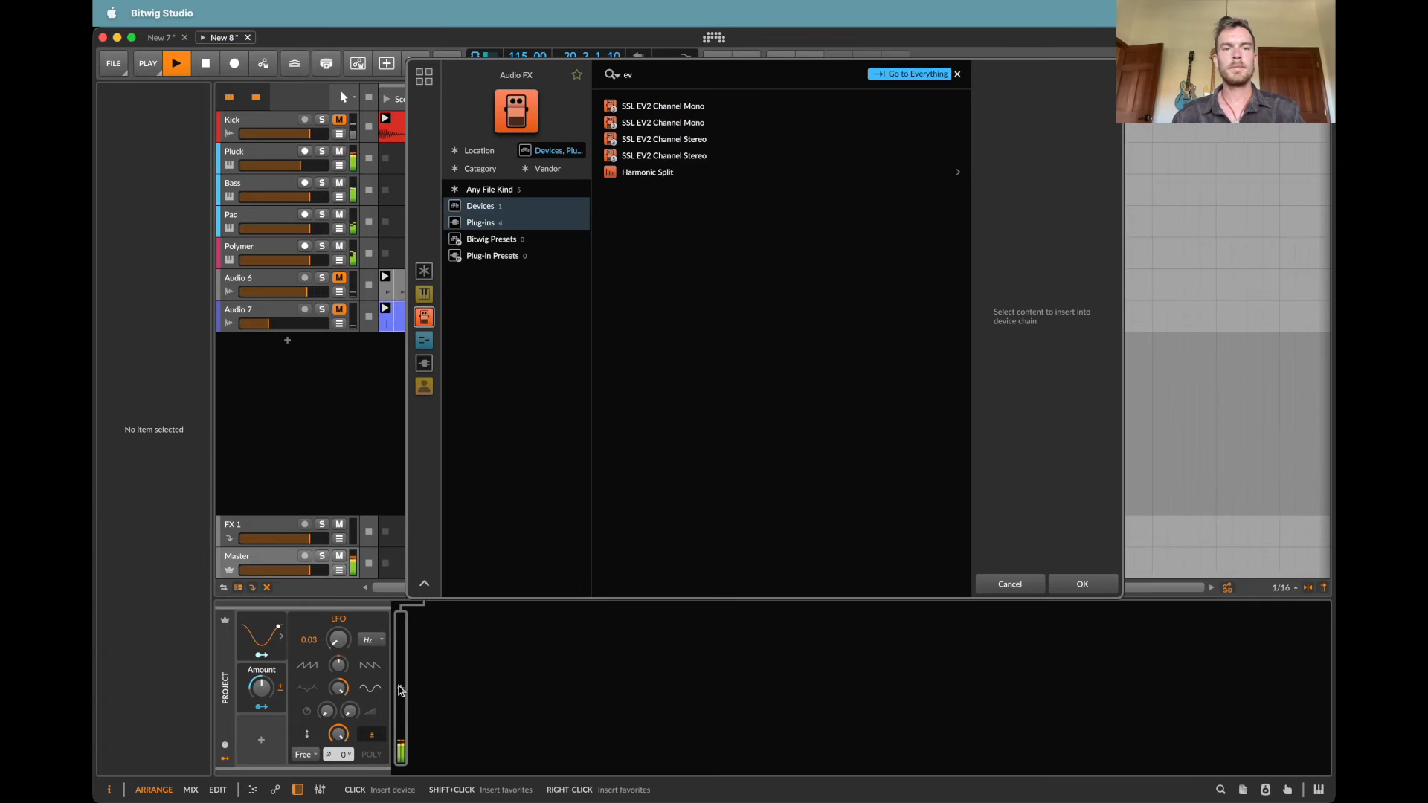
text(rev)
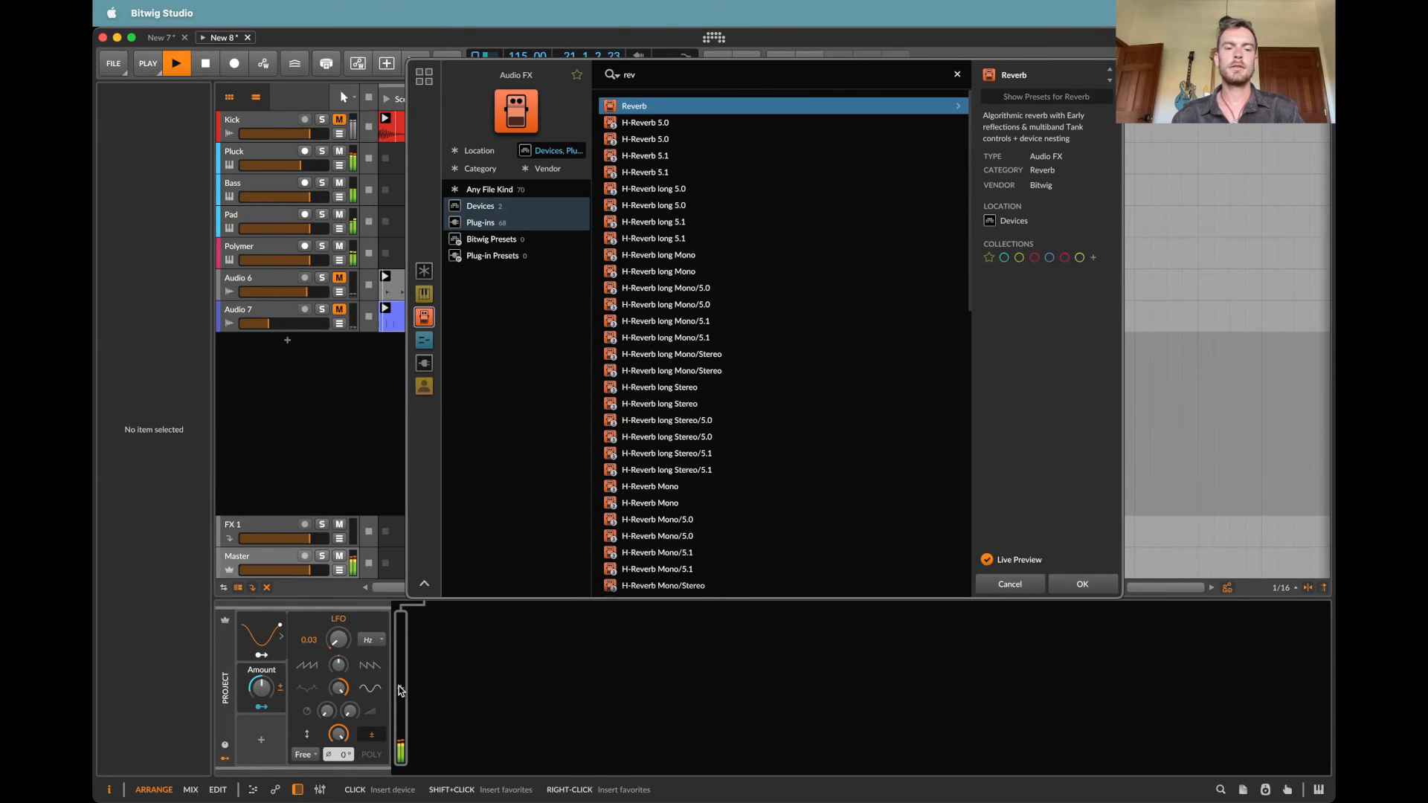
key(Return)
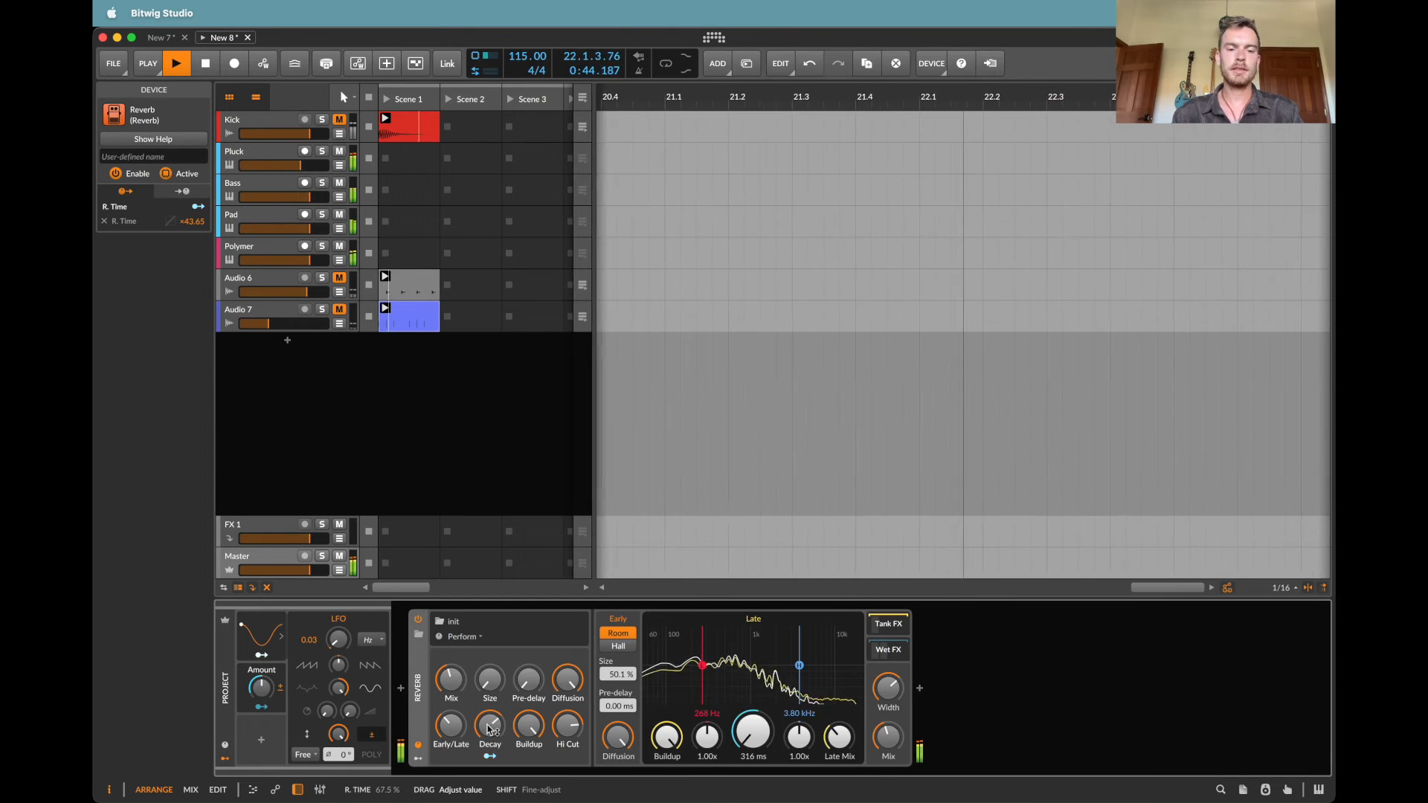
drag(451, 725, 451, 711)
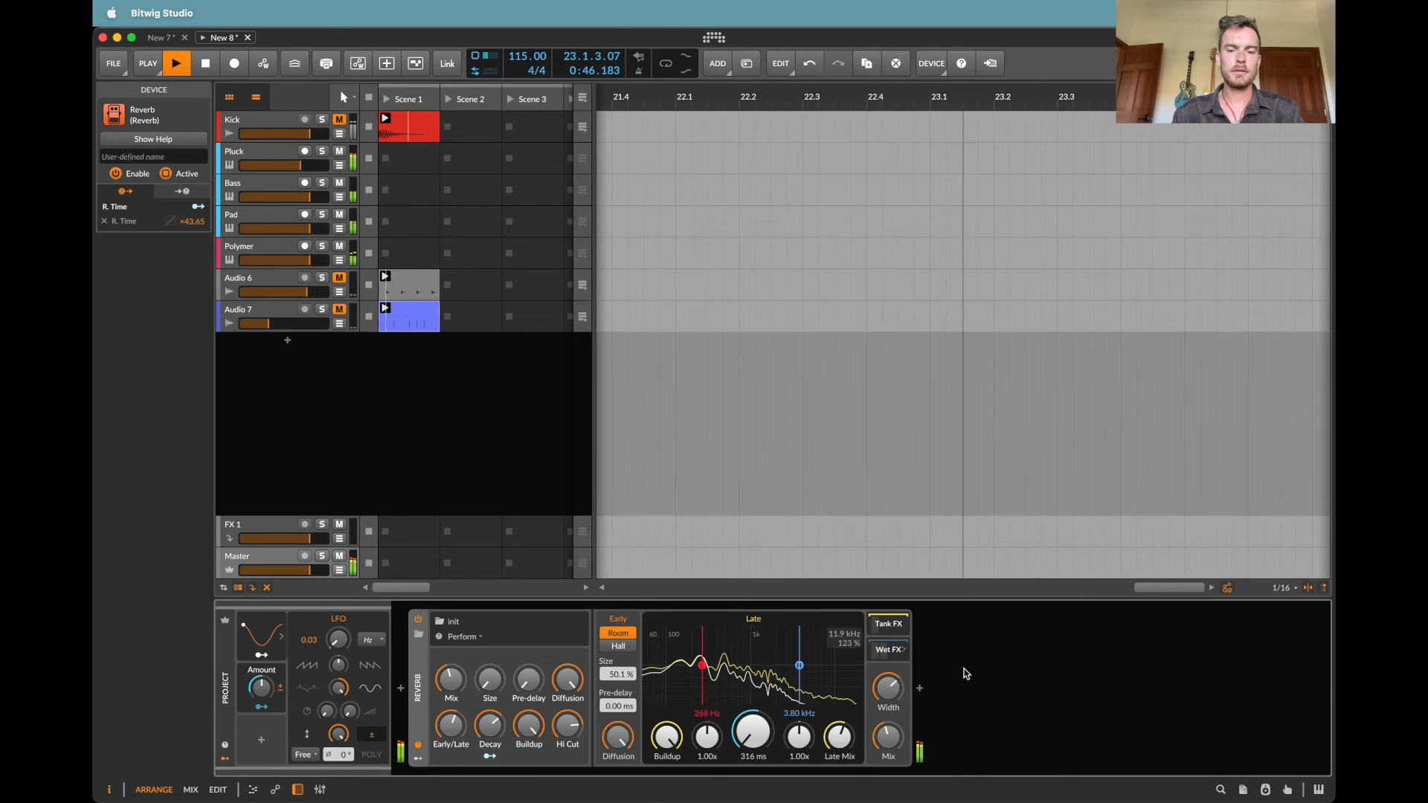
click(920, 688)
key(Escape)
Step: Briefly solo the Polymer track to hear it, and lower its volume
click(323, 248)
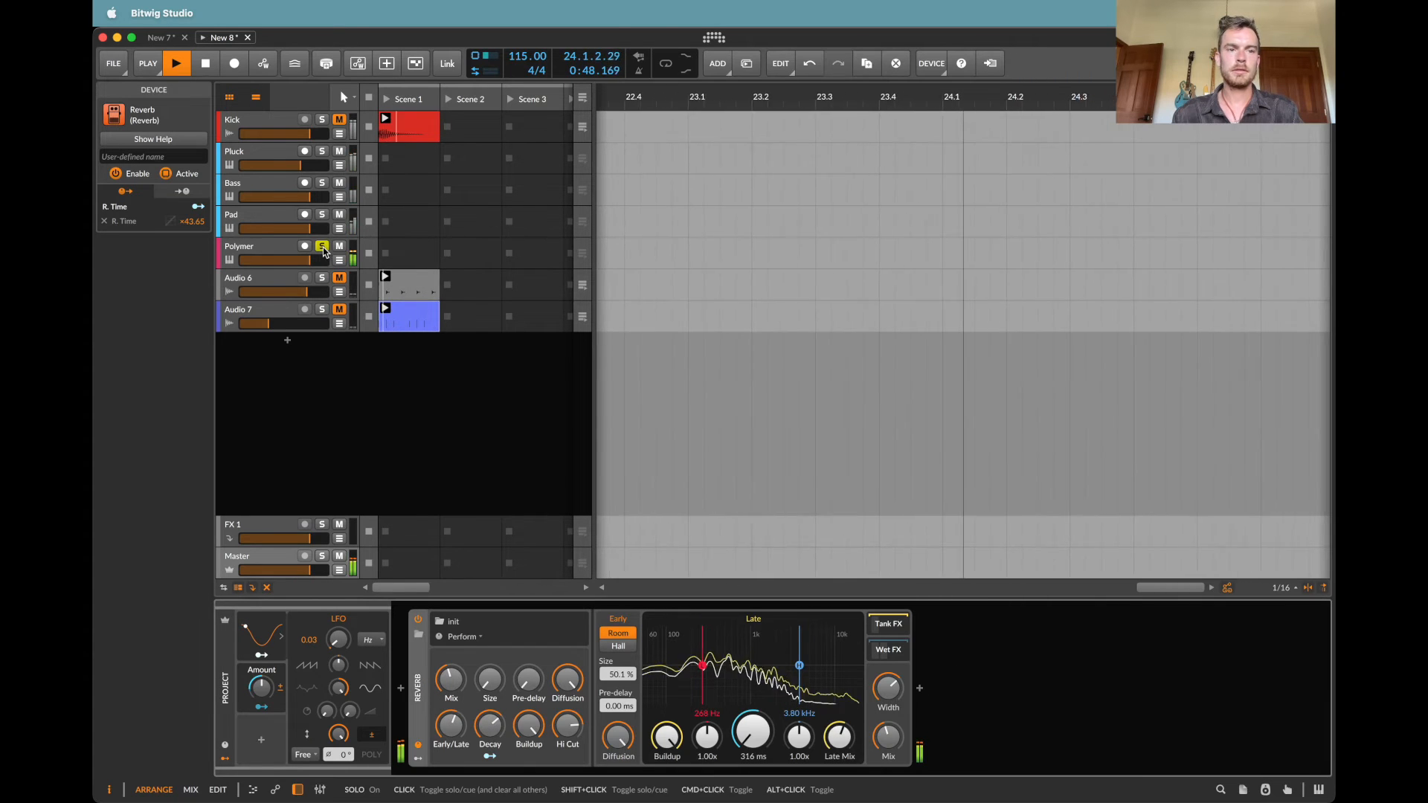
click(323, 248)
drag(309, 260, 289, 260)
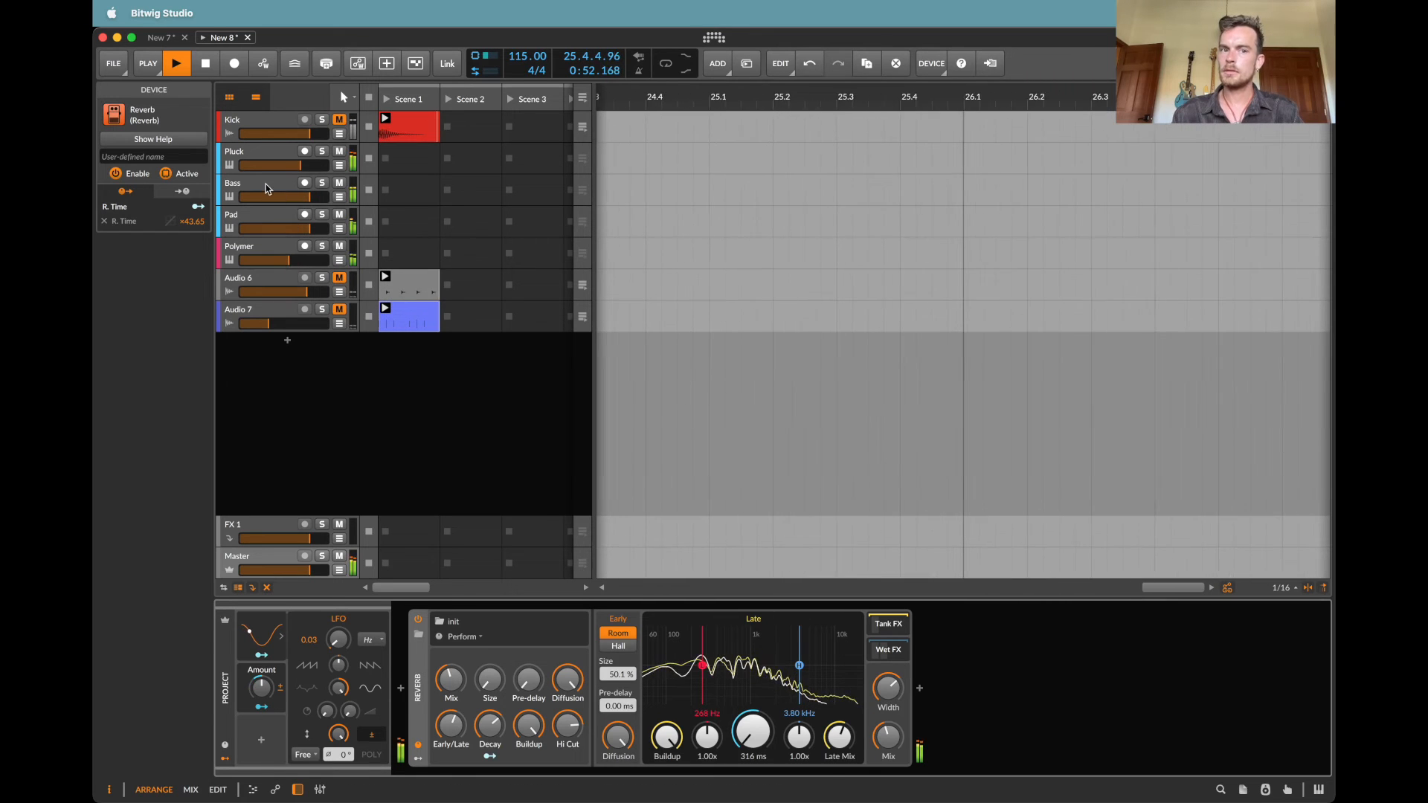
Step: Select the Bass track and open its Note Grid
click(266, 184)
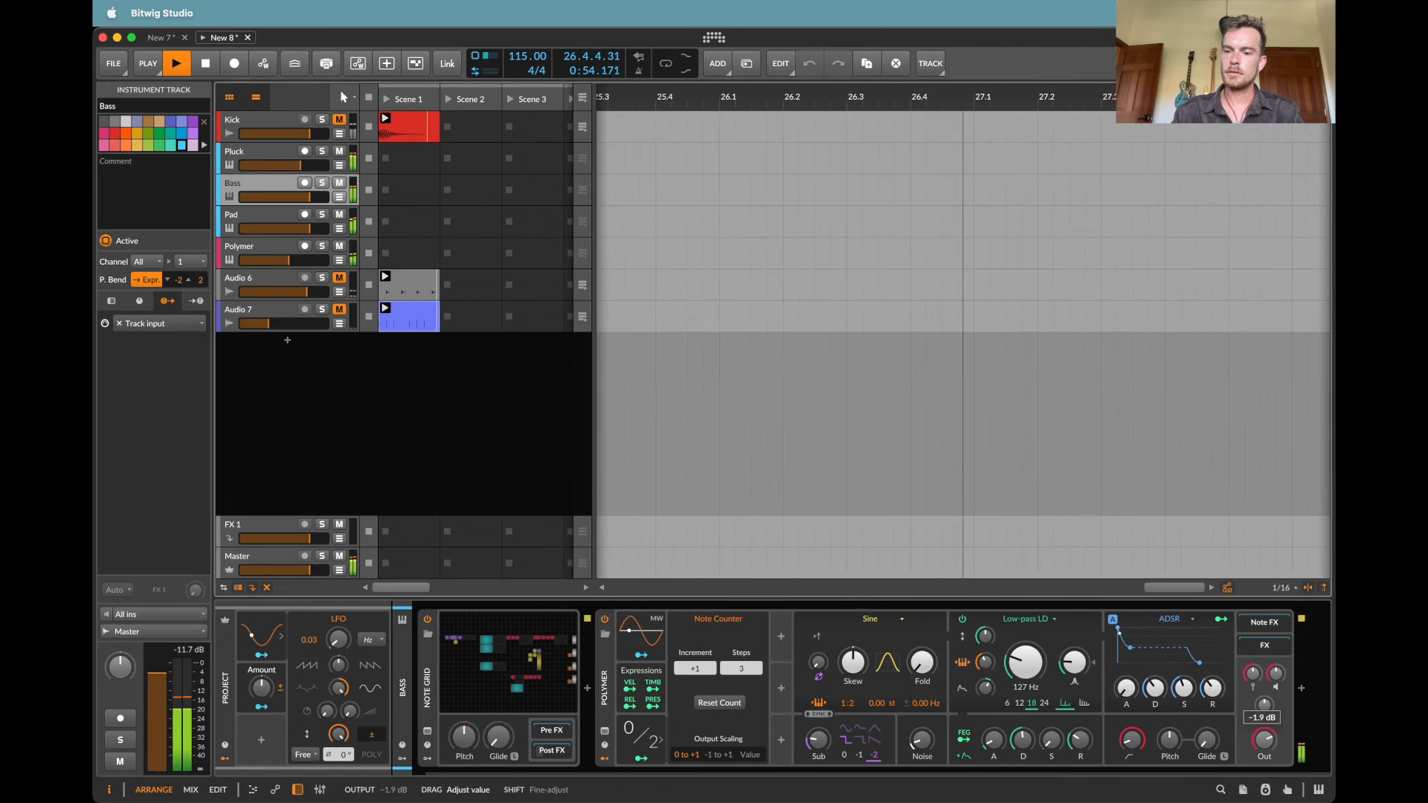
click(1188, 638)
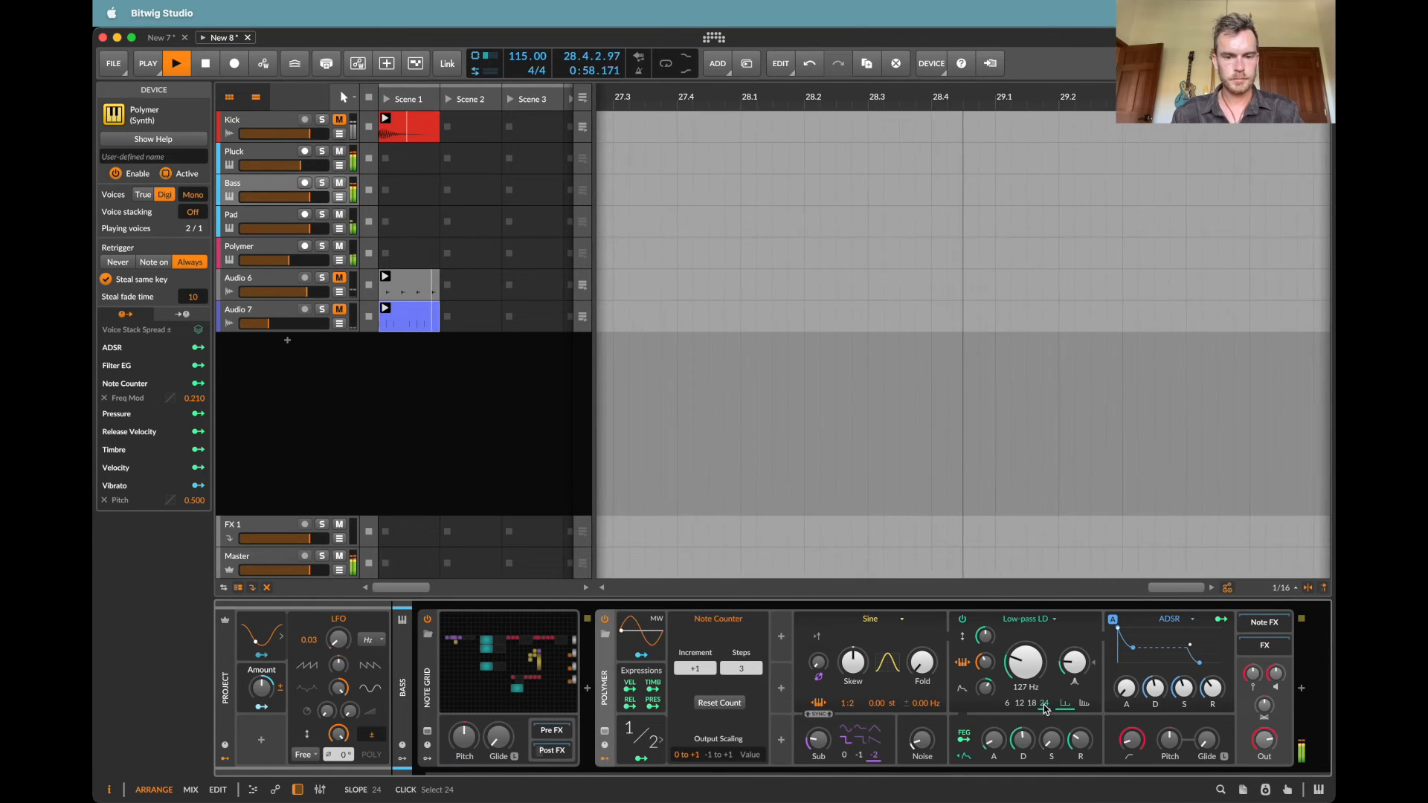
click(521, 660)
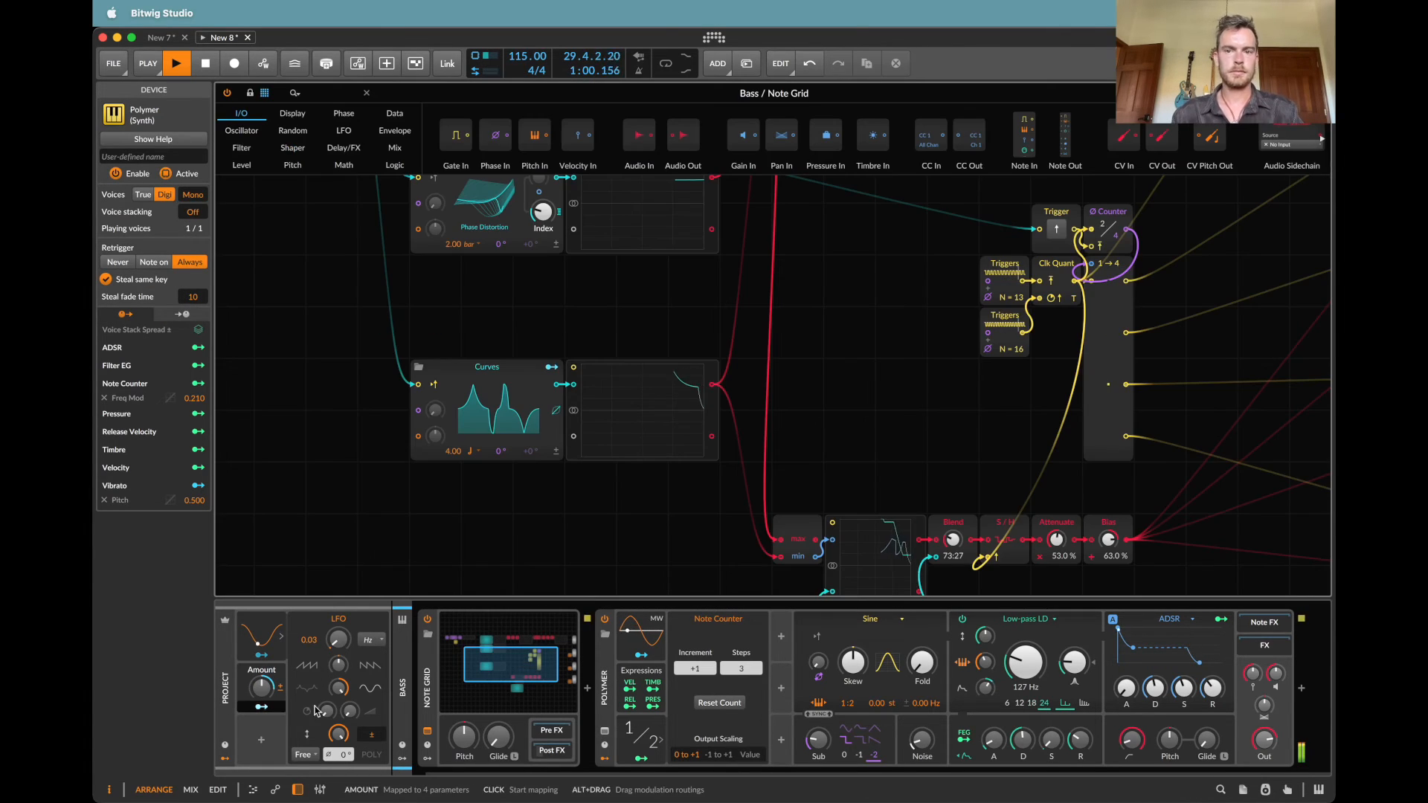
Step: Add a Random modulator to the project and set its rate to 2.57 bars
click(266, 743)
text(ran)
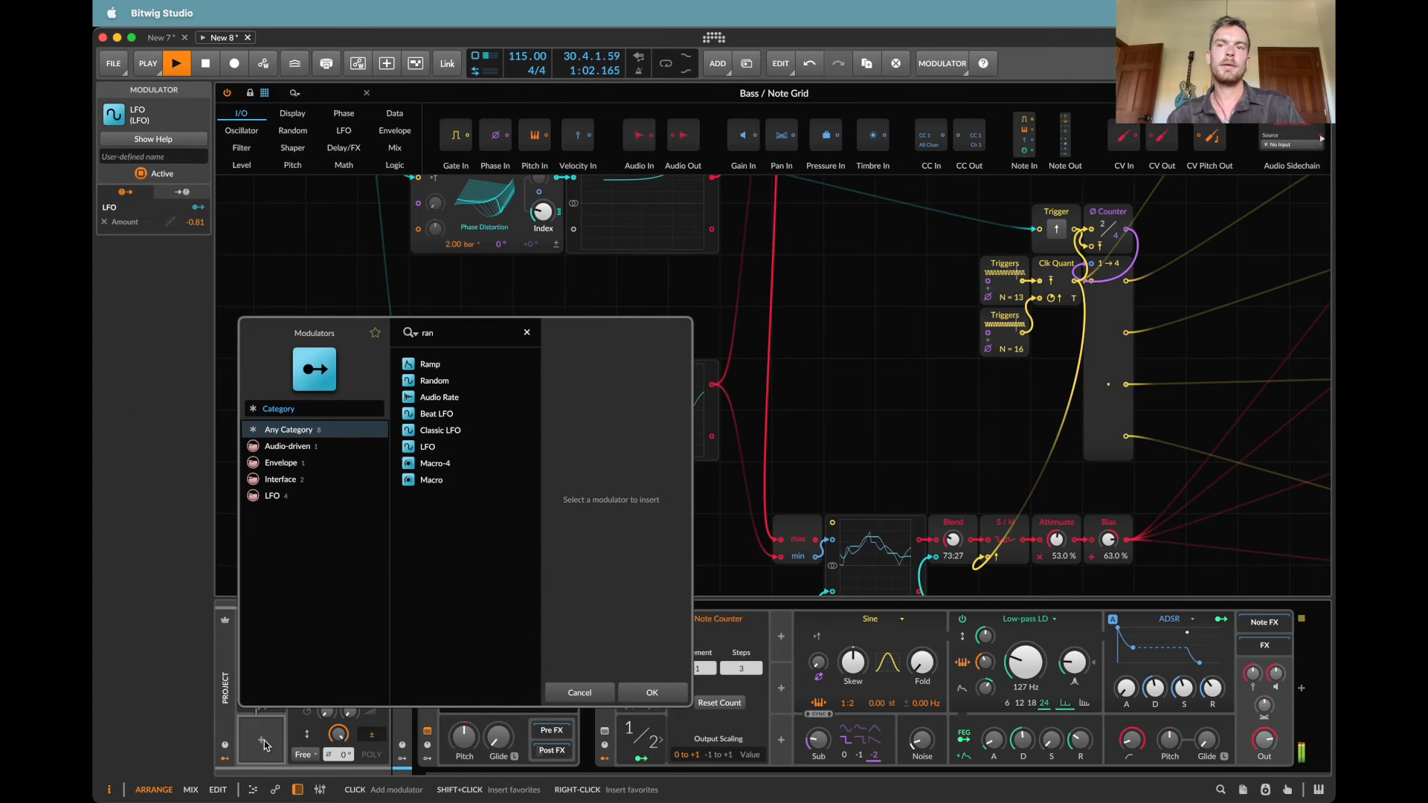
key(Return)
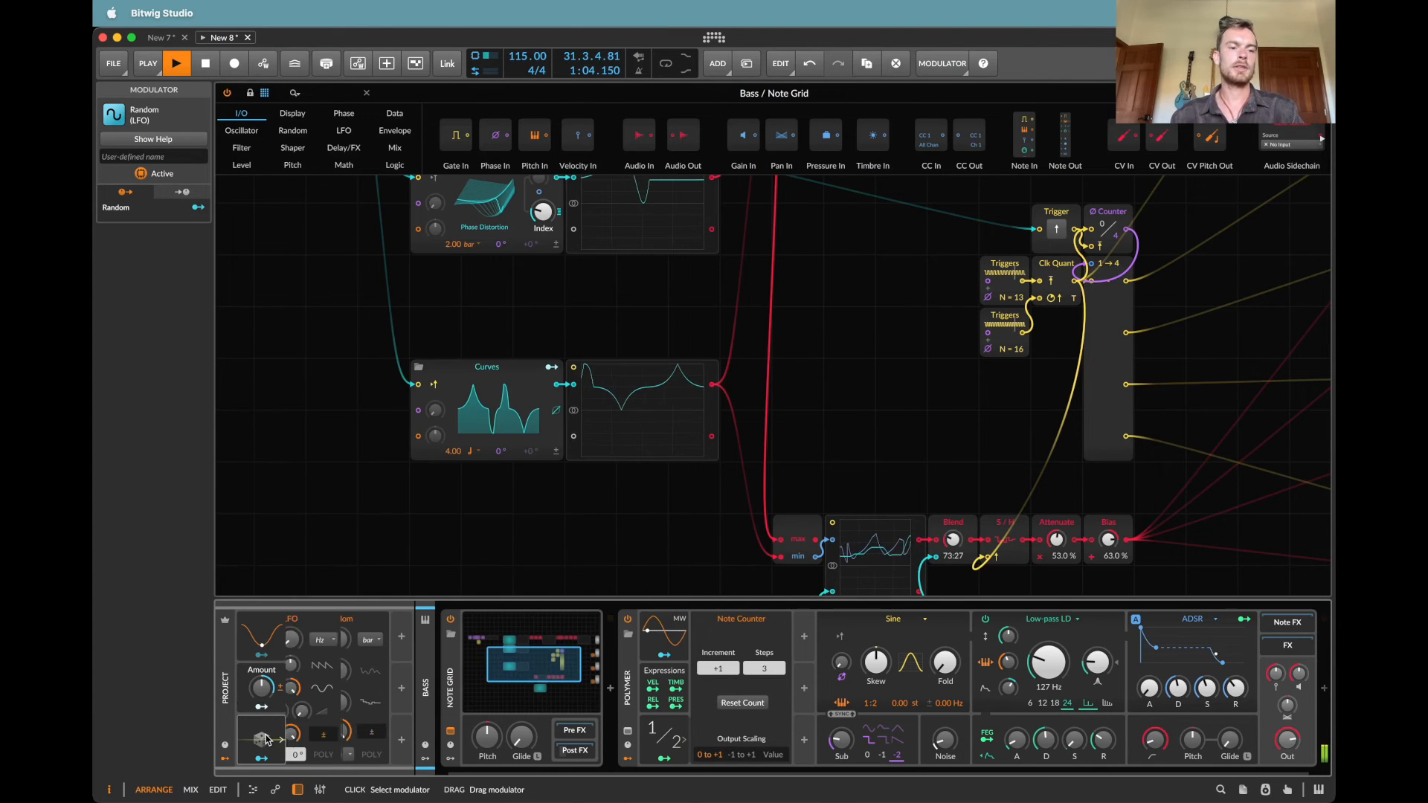
click(276, 743)
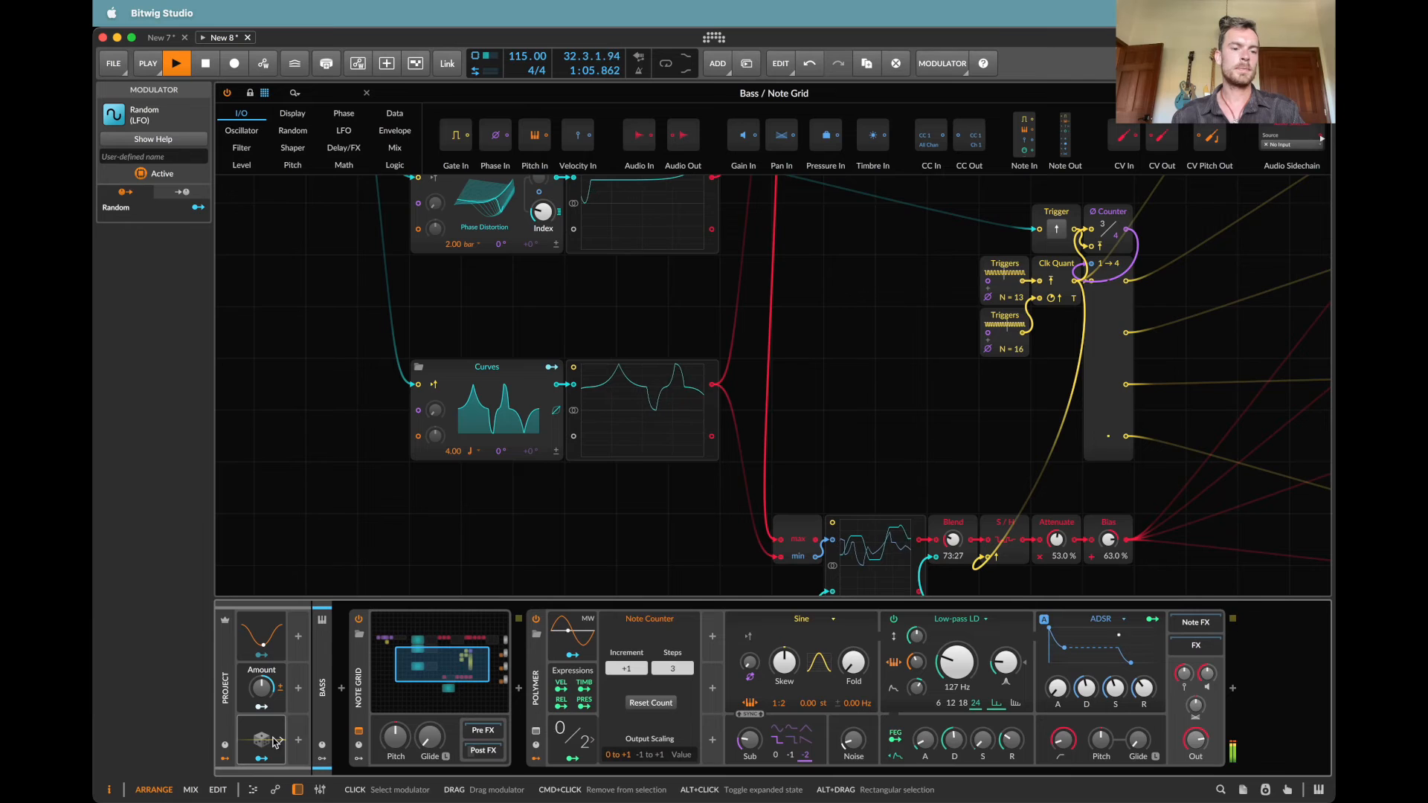
click(281, 741)
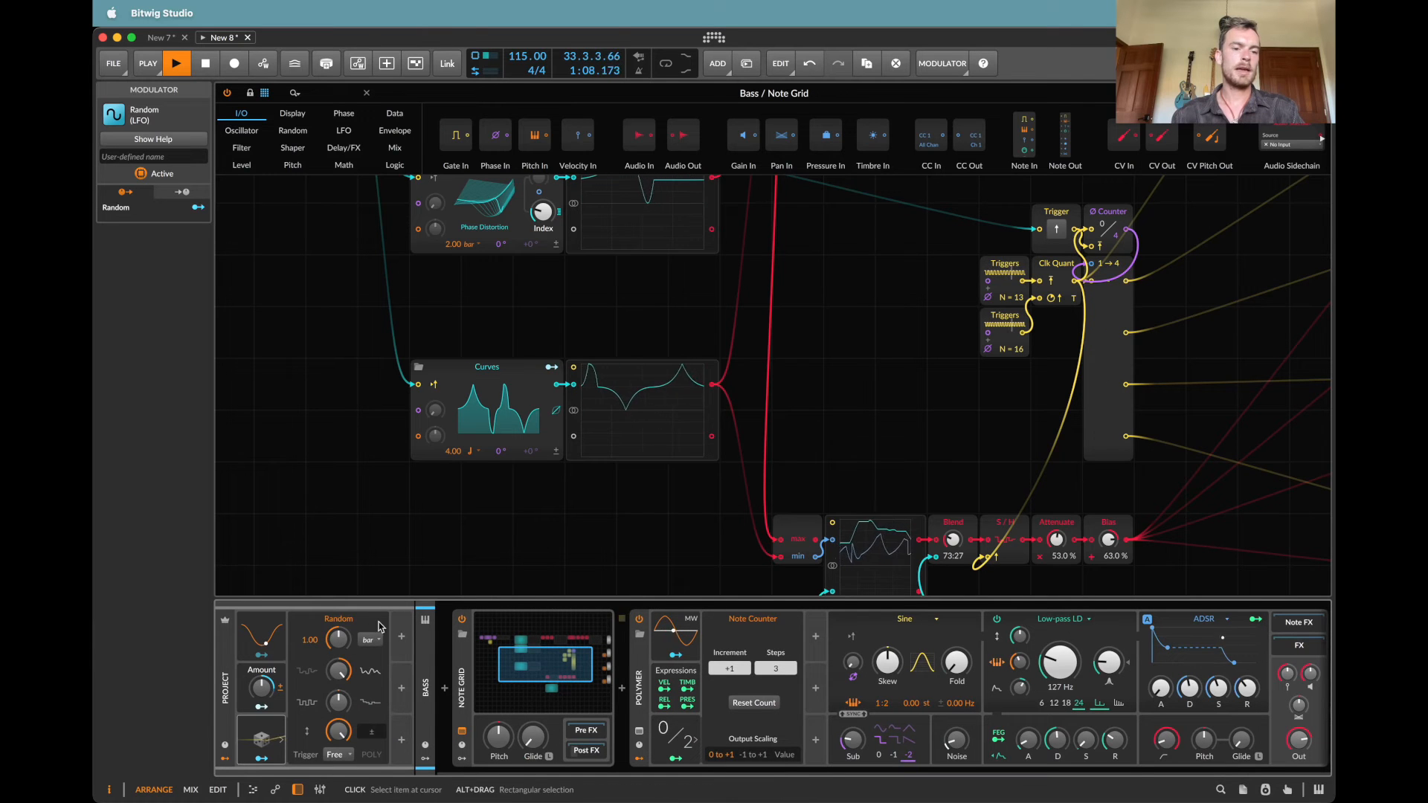
drag(338, 640, 339, 638)
click(280, 741)
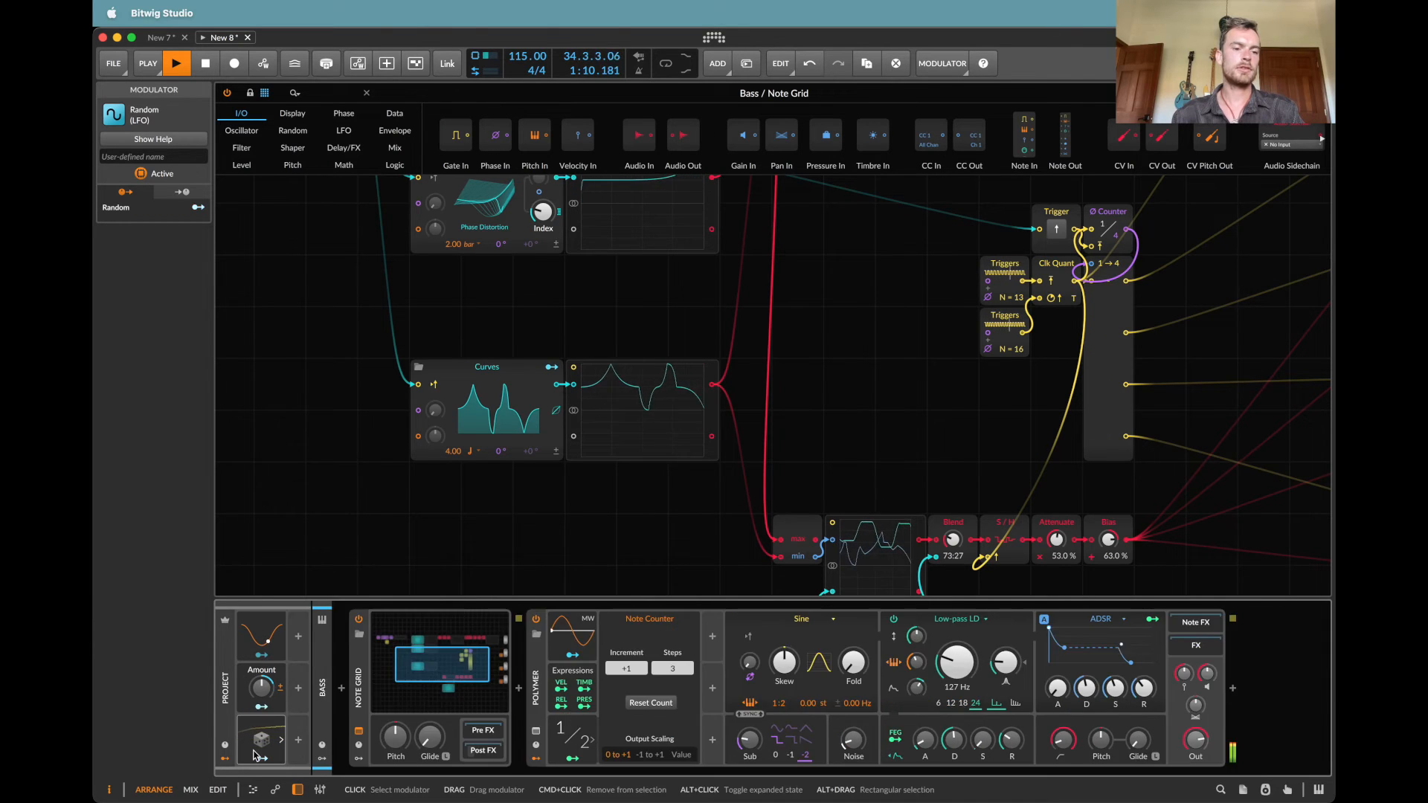
click(280, 741)
Step: Map the project's Random modulator to the step count of the Bass grid's 13-step Triggers module with an amount of -1.95
click(269, 760)
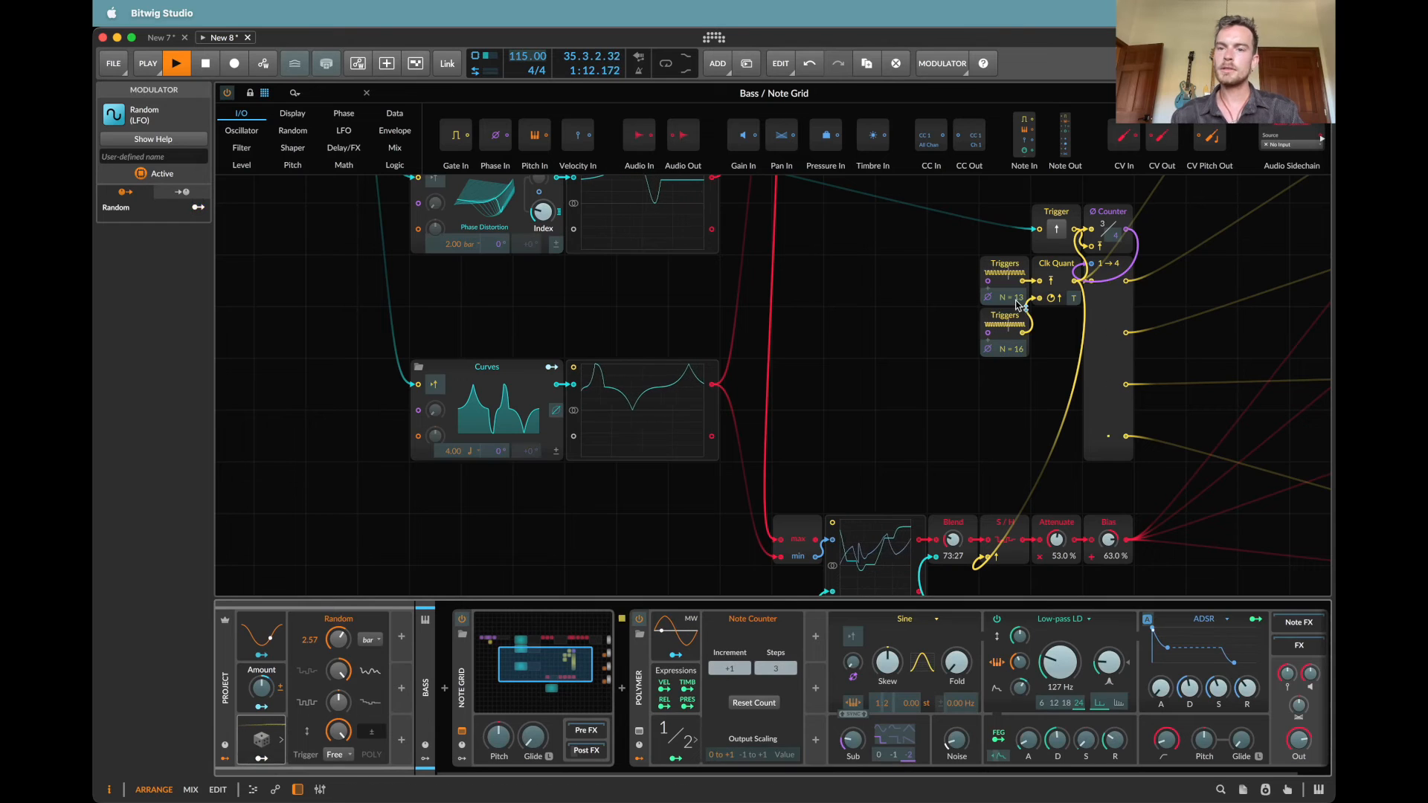
drag(1015, 297, 1015, 305)
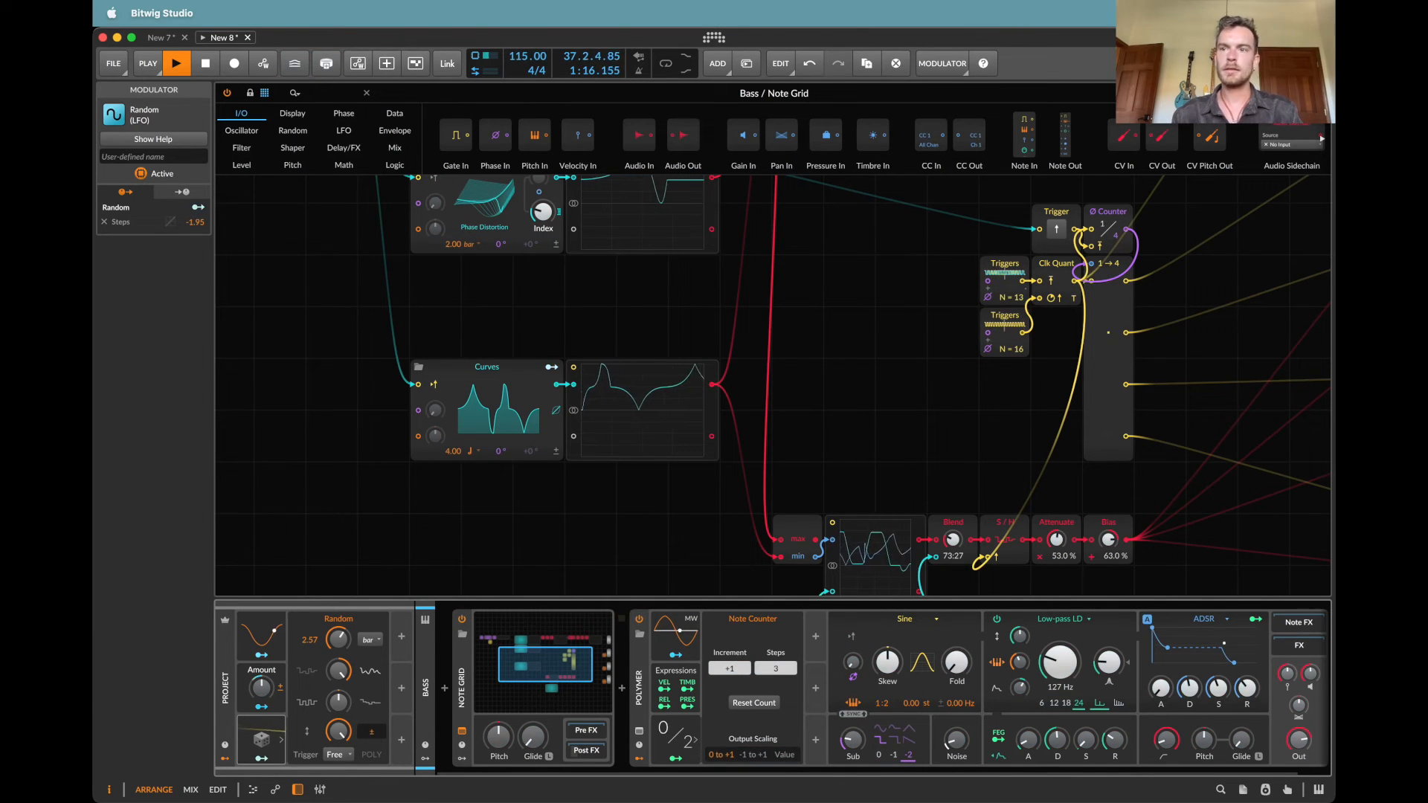
click(639, 688)
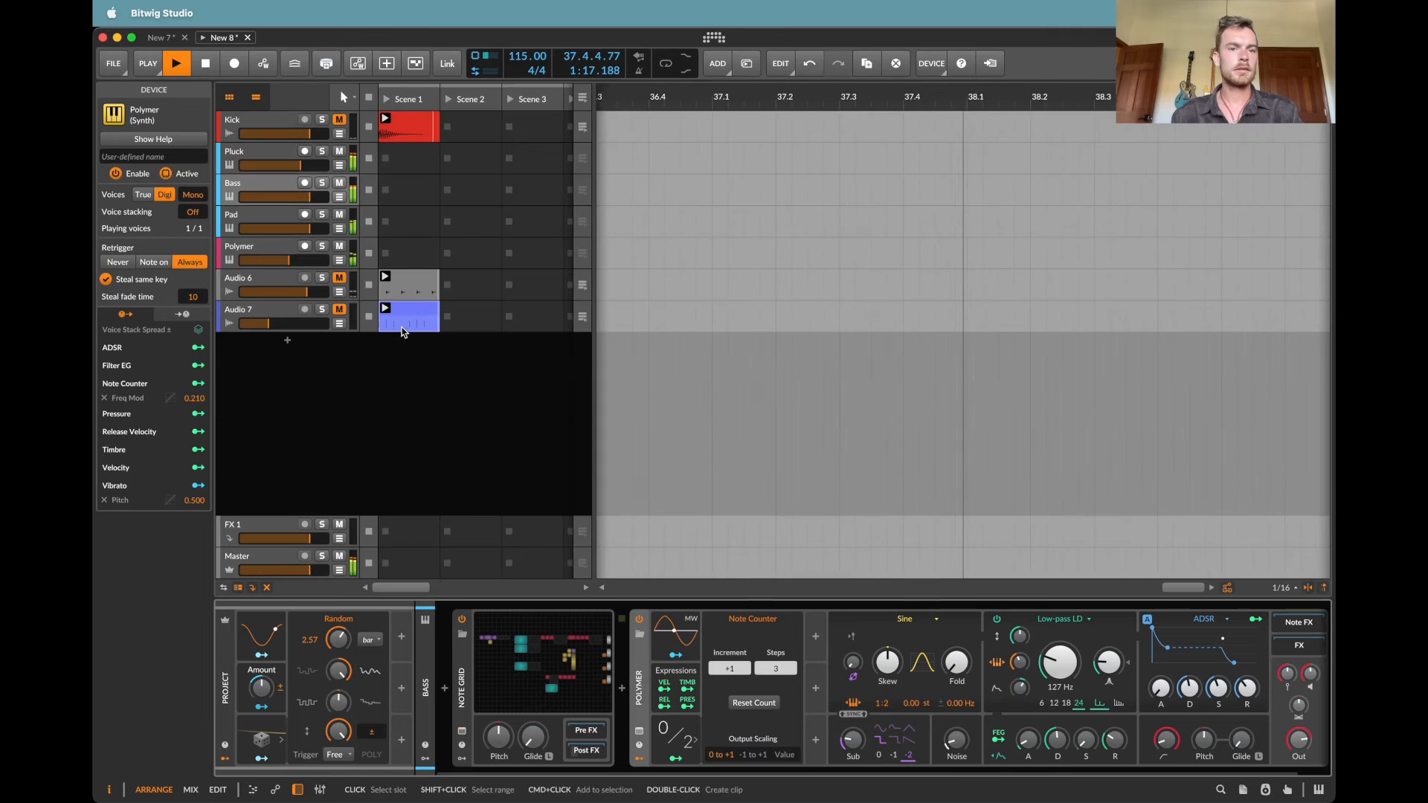
Step: In the Pad track's Note Grid, map the project's Random modulator to the 5-step Triggers module's step count with an amount of 0.850
click(233, 220)
click(546, 665)
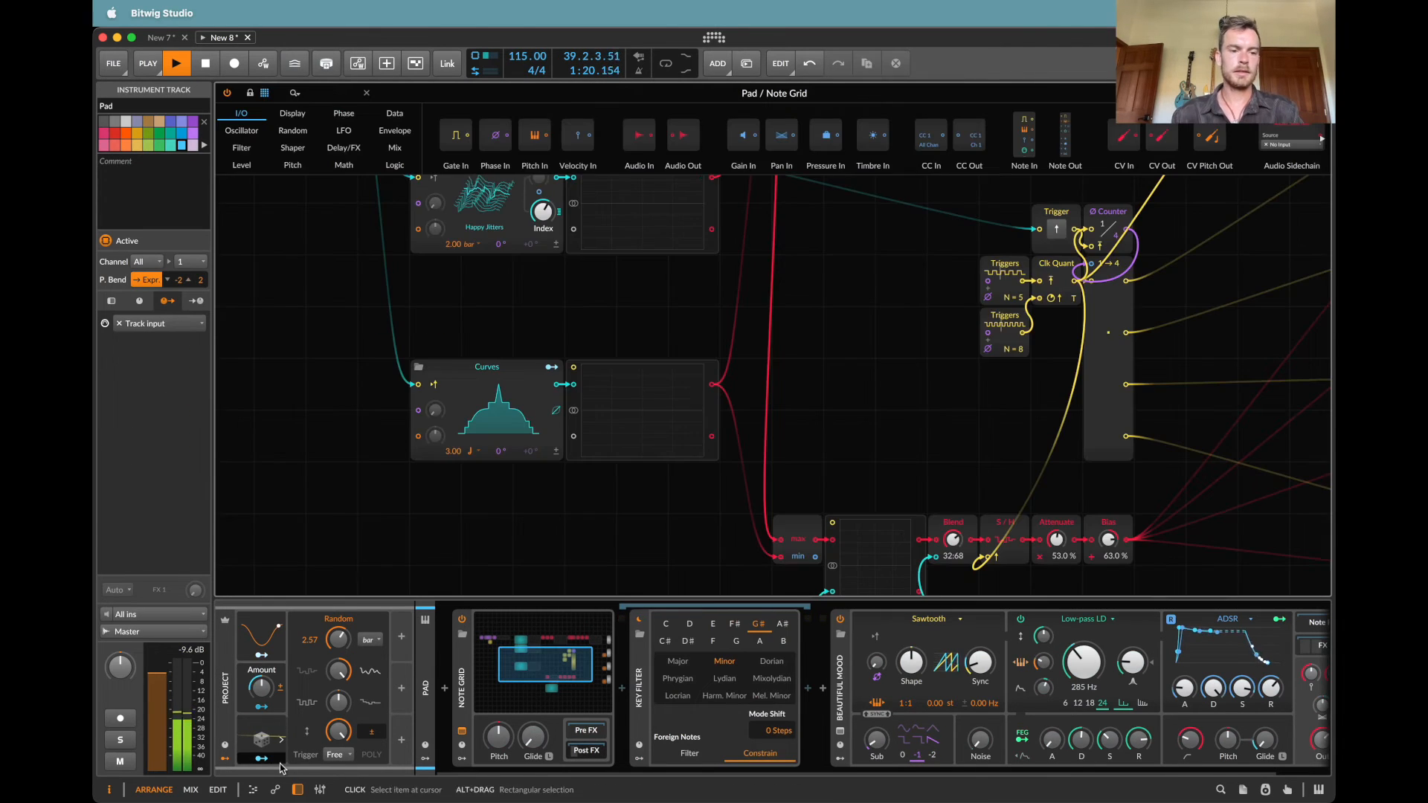
click(261, 760)
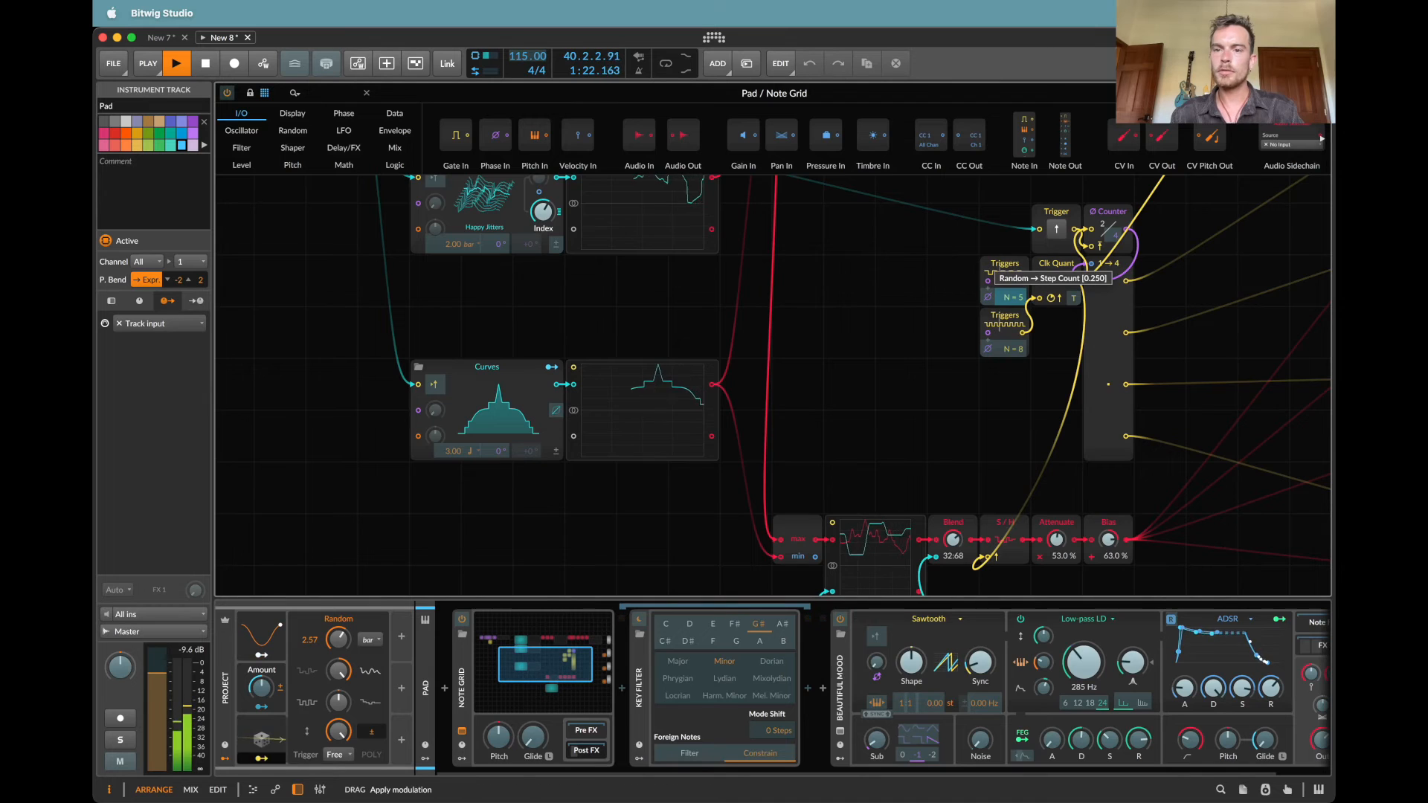
drag(1013, 297, 1014, 289)
click(261, 759)
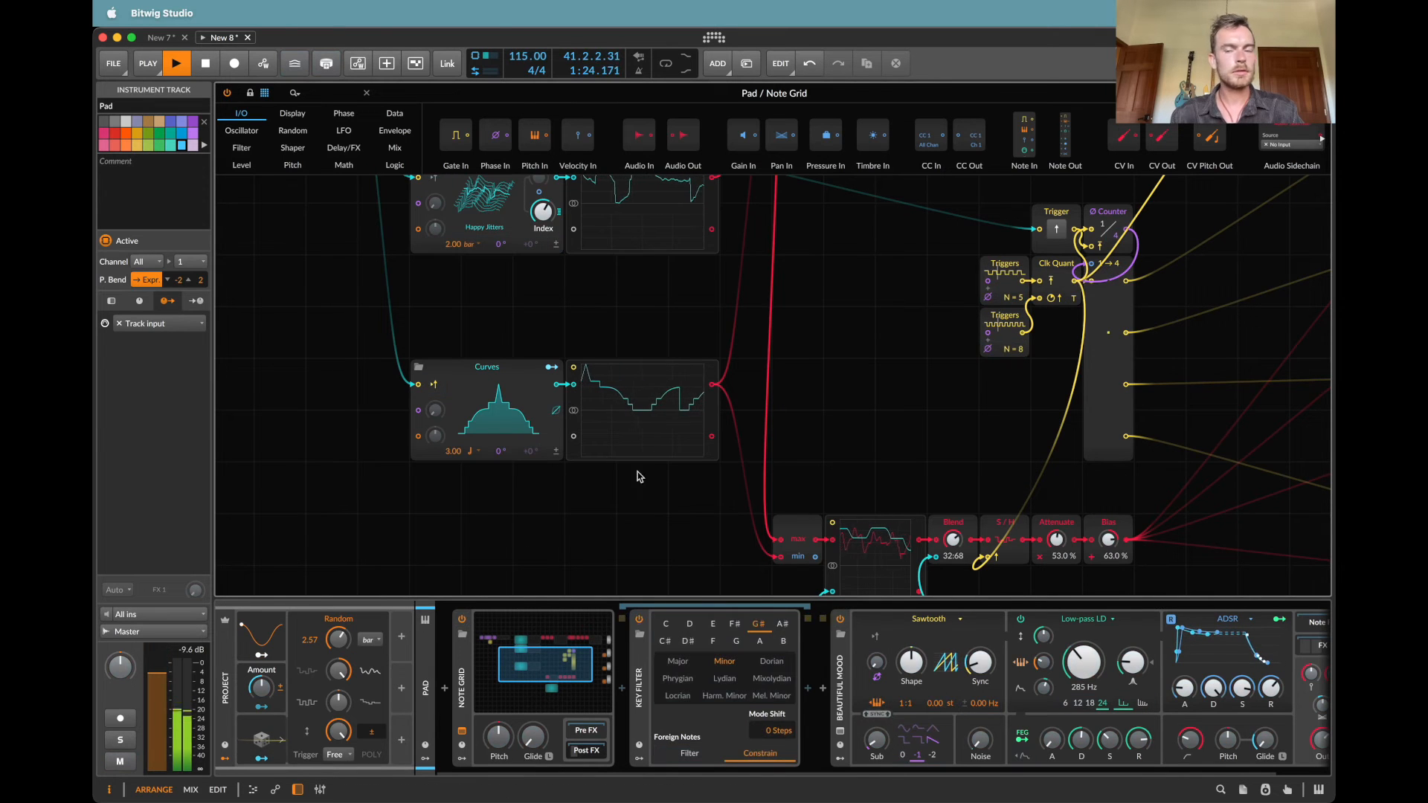
key(Escape)
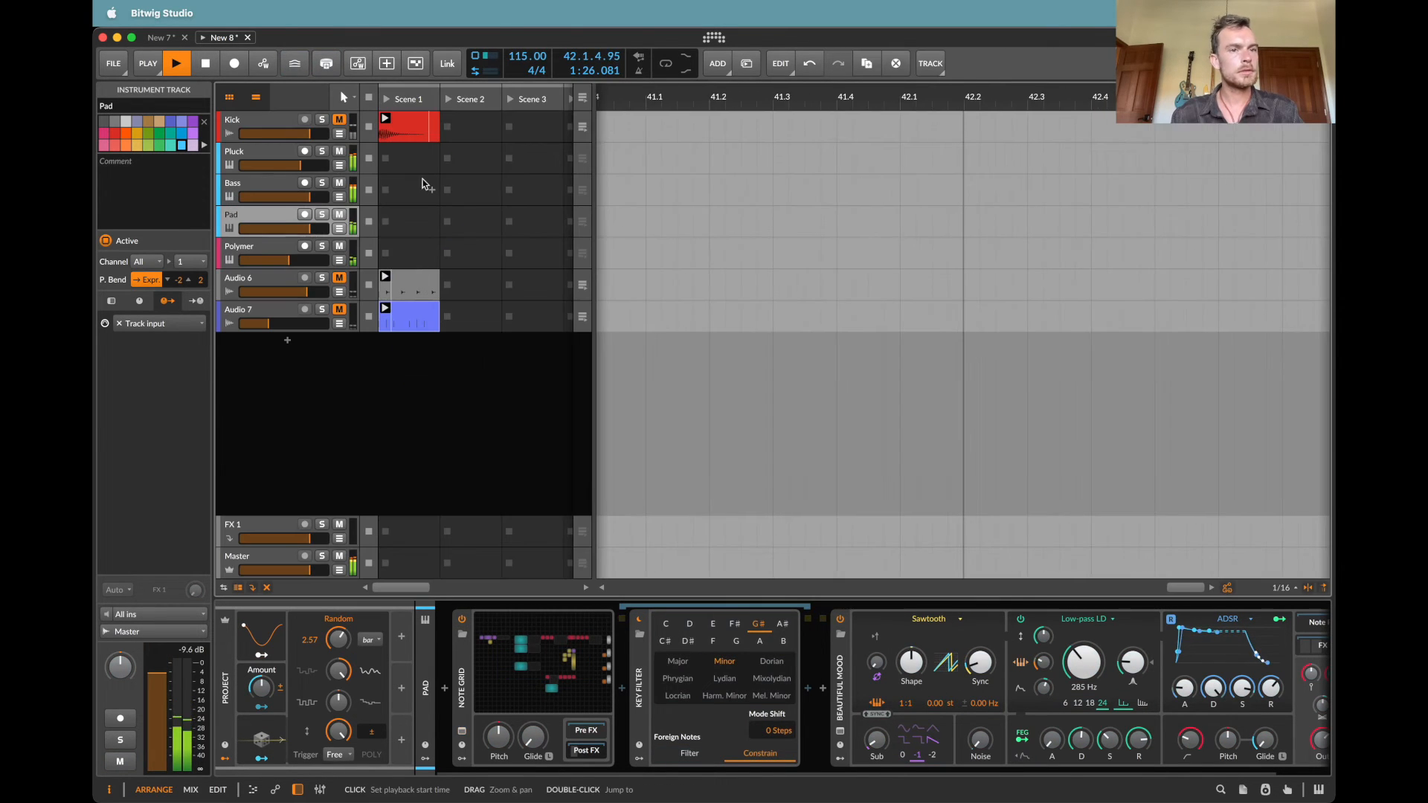
Step: In the Polymer track's first Note Grid, map the project's Random modulator to the upper Triggers module's step count with an amount of 2.850
click(239, 246)
click(678, 668)
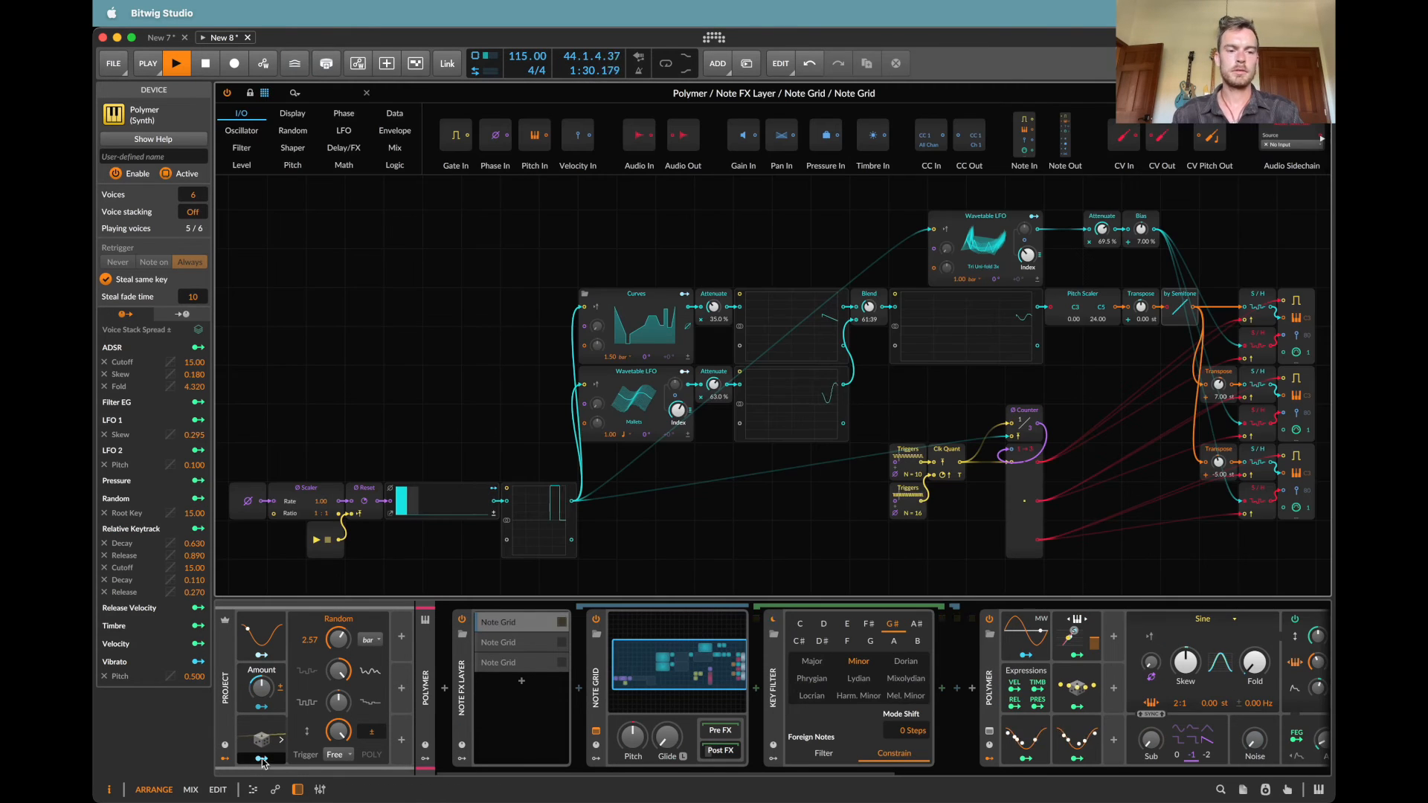
drag(262, 760, 911, 474)
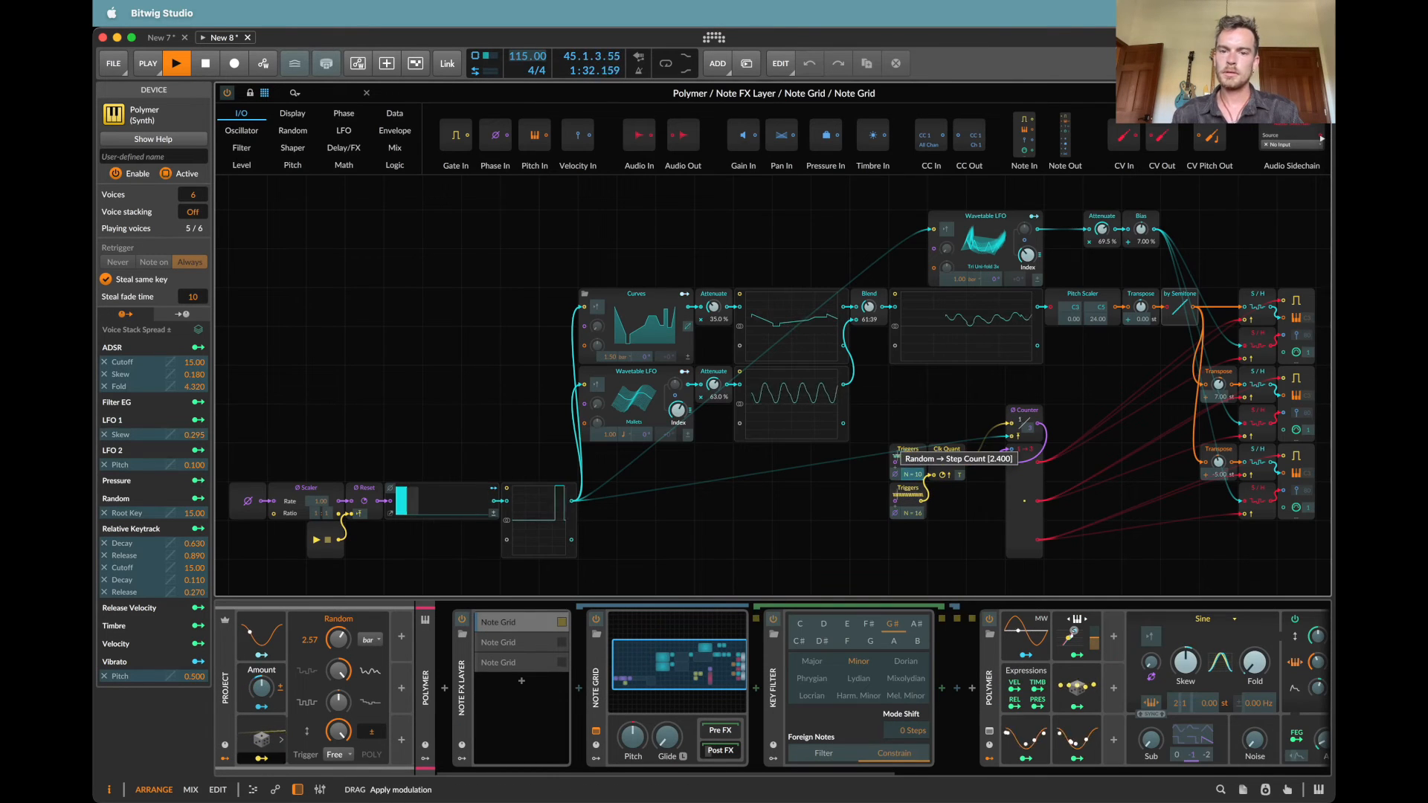
key(Escape)
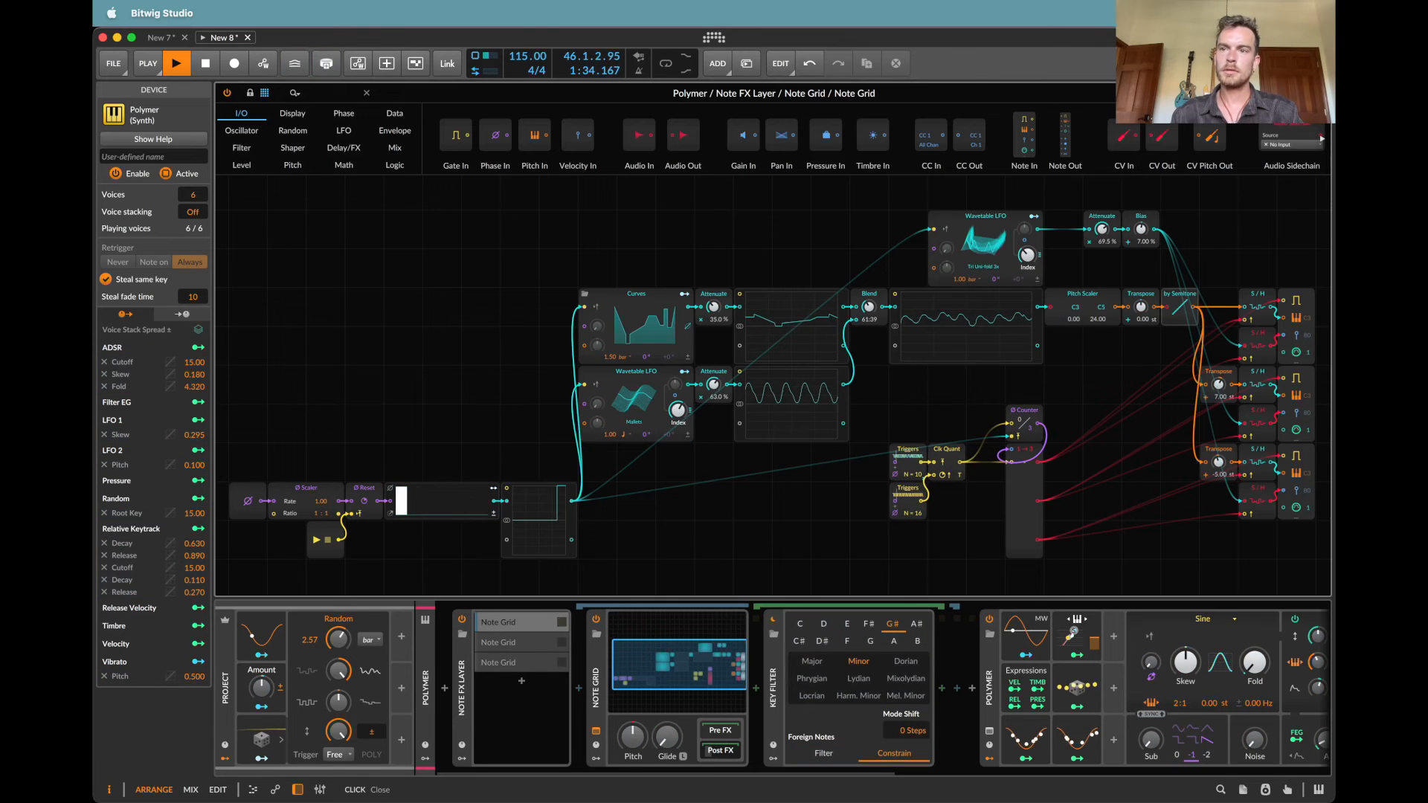
click(1321, 93)
Step: In the Pluck track's Note Grid, map the project's Random modulator to the upper Triggers module's step count with an amount of -2.65
click(235, 154)
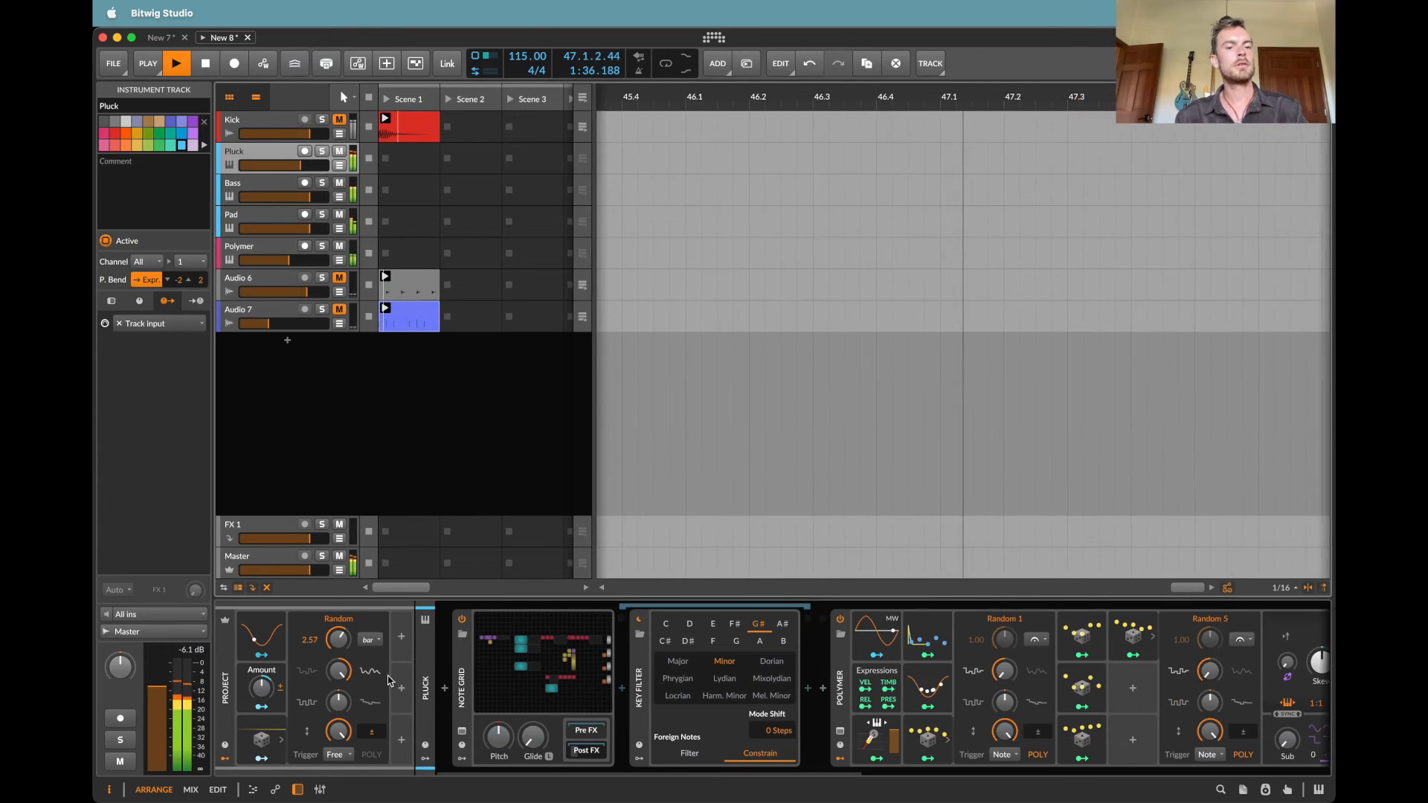
double_click(517, 673)
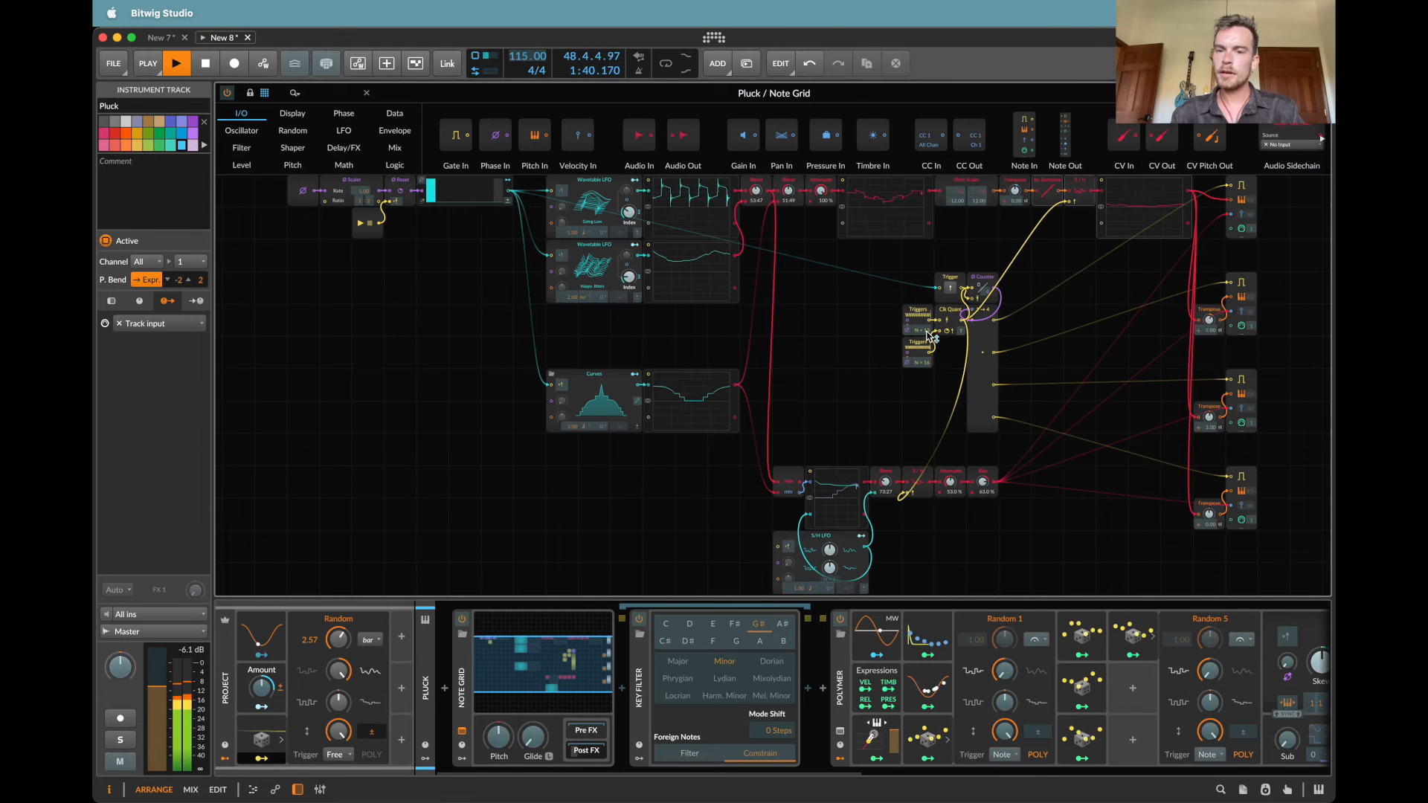
drag(921, 330, 930, 337)
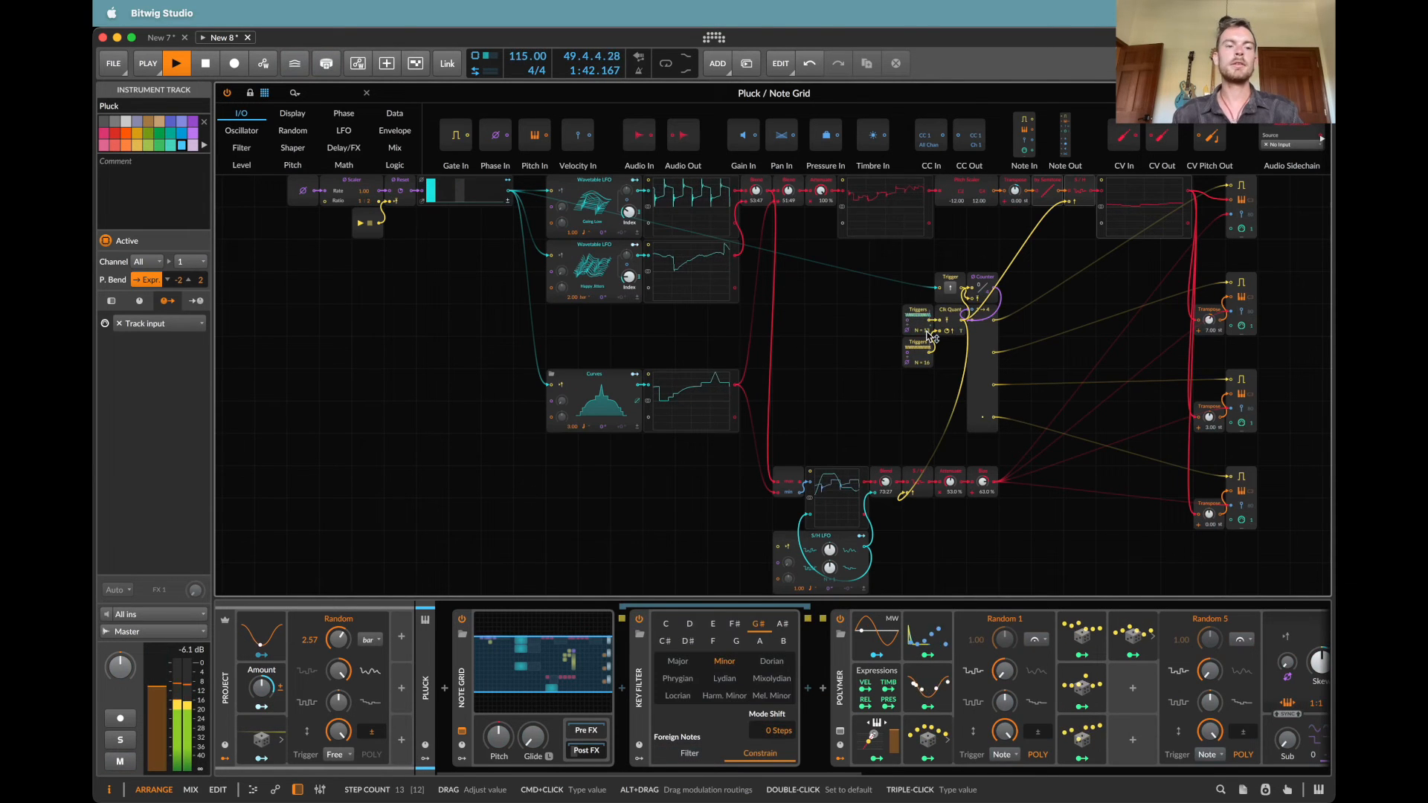
Step: Add a second Random modulator to the project and select the Macro
click(403, 644)
text(an)
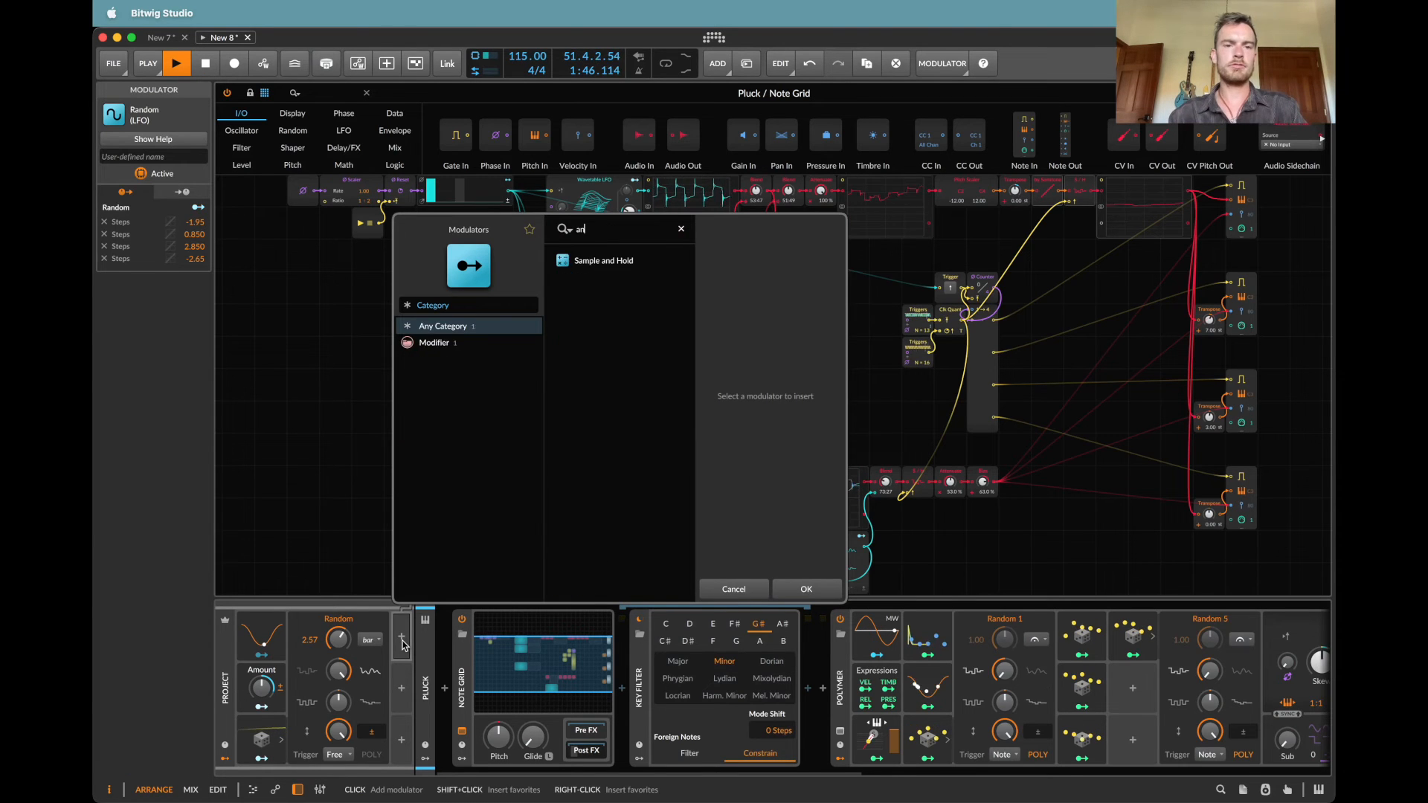
key(BackSpace)
key(BackSpace)
text(ran)
key(Down)
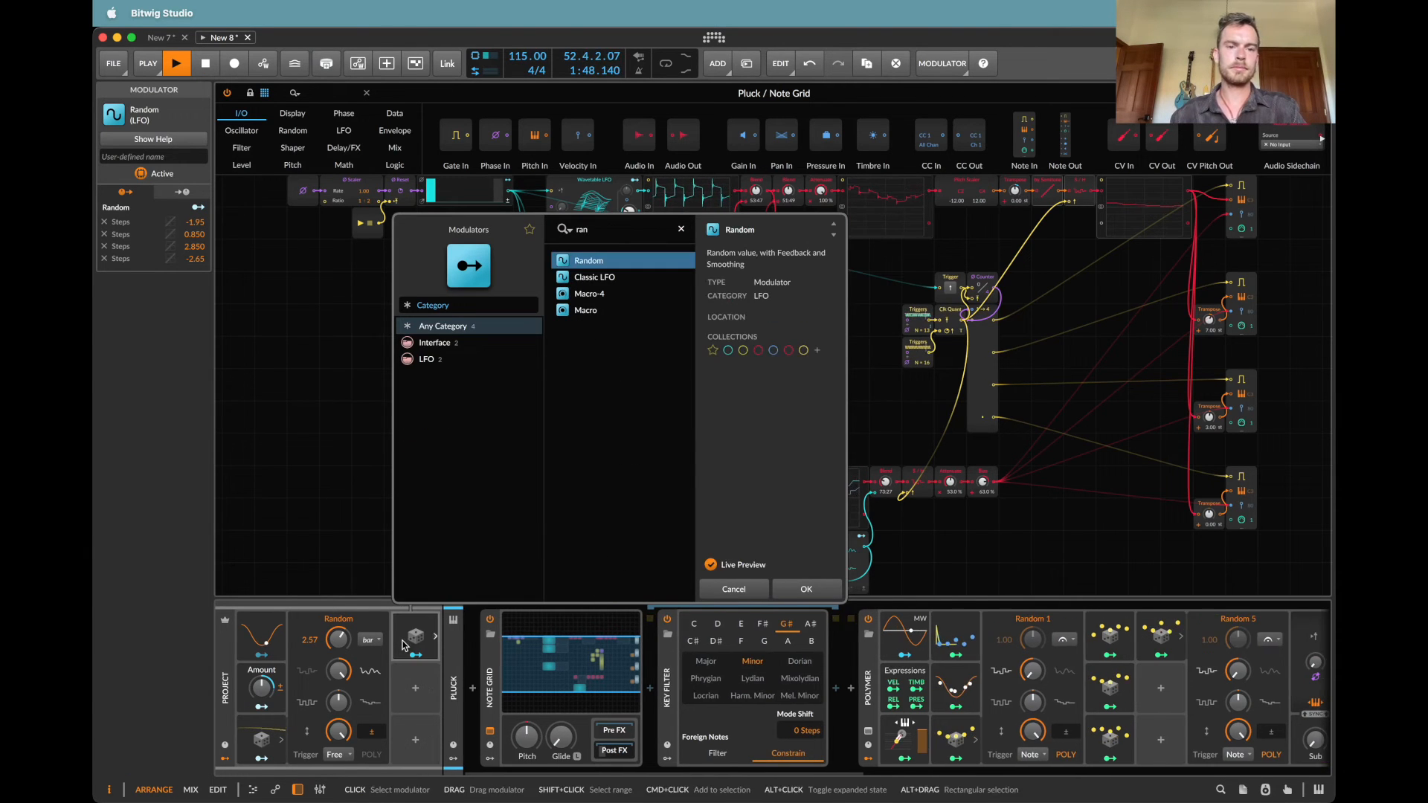
key(Return)
click(255, 685)
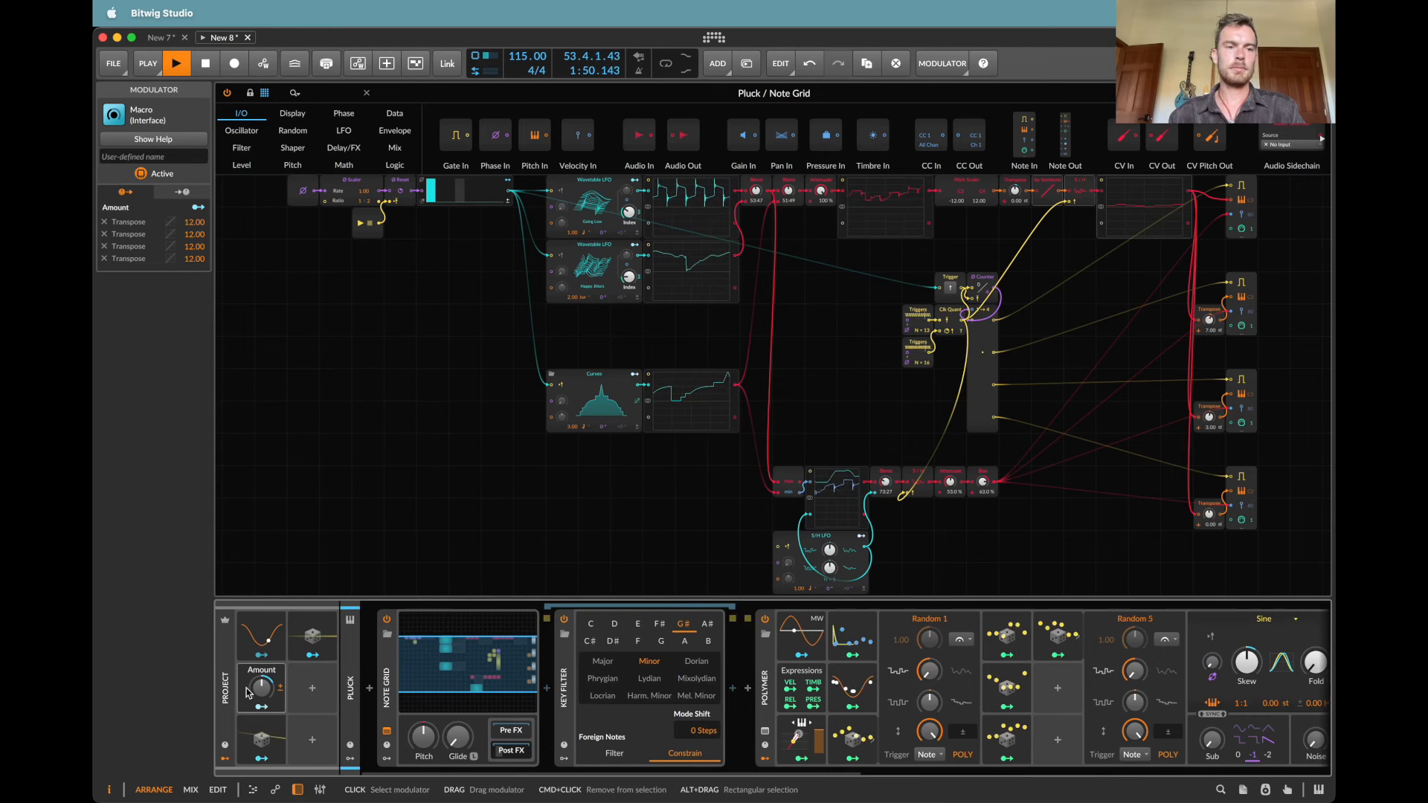
Step: Set the project Macro's modulation amounts for the first three Transpose targets to 6
double_click(194, 222)
text(6)
key(Return)
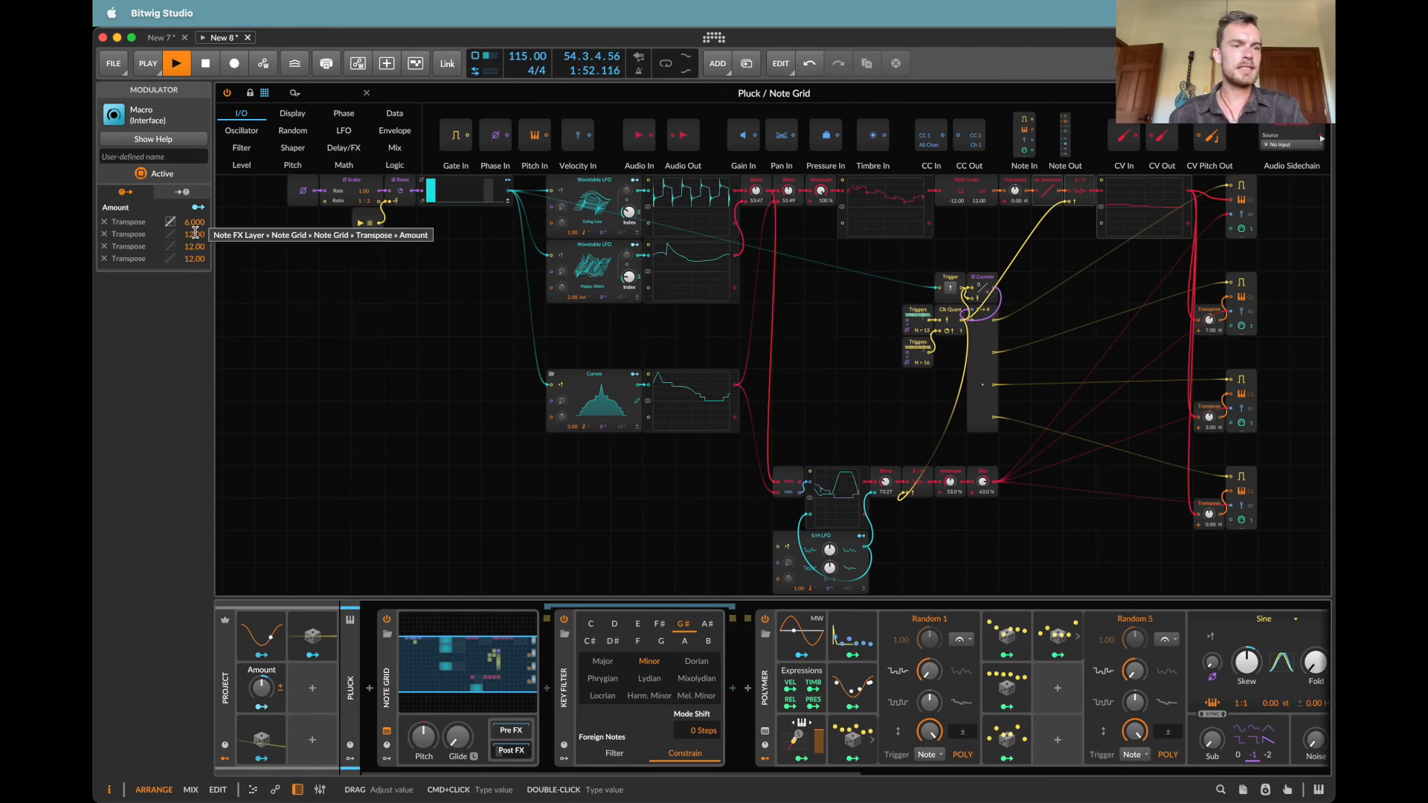
double_click(196, 236)
text(6)
key(Return)
double_click(199, 247)
text(6)
key(Return)
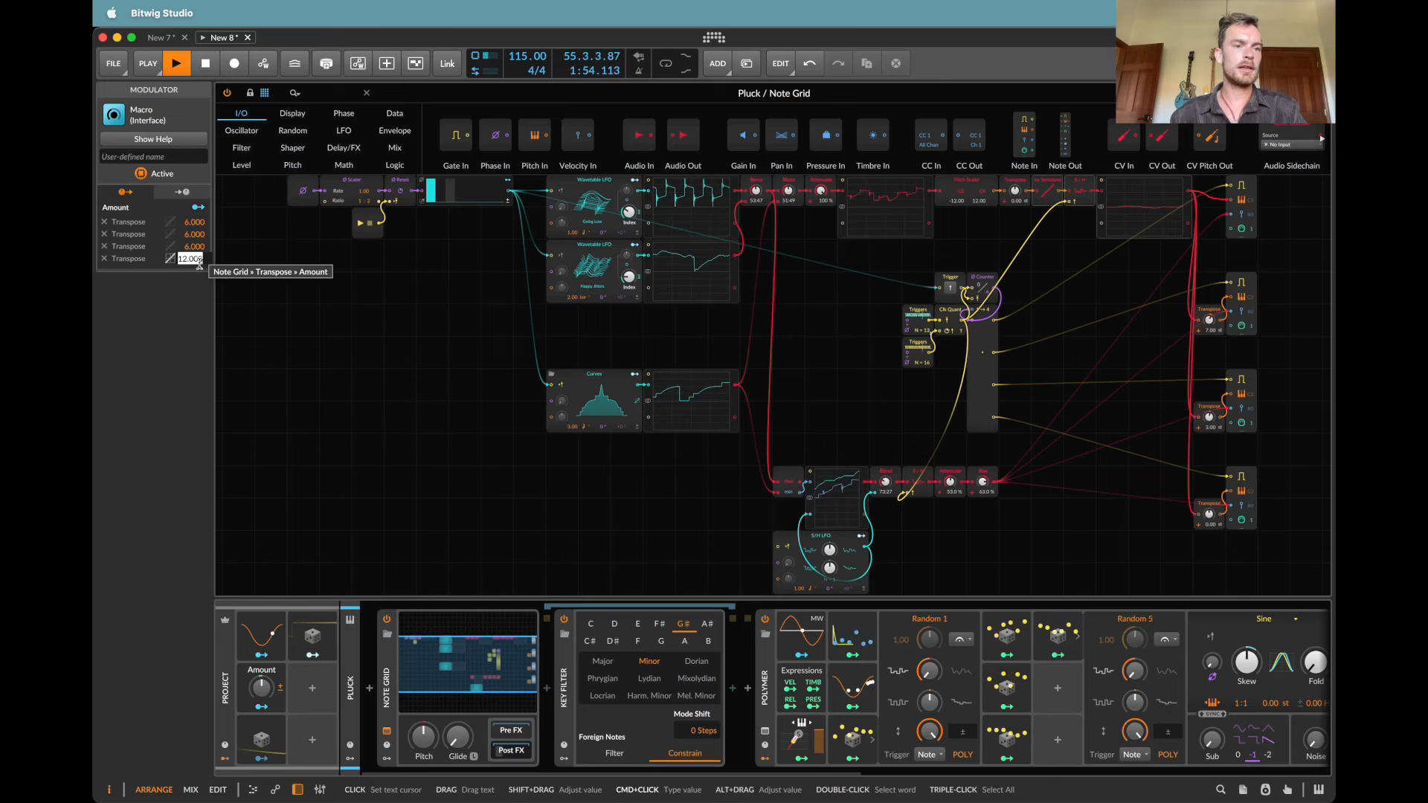
Step: Expand the project's second Random modulator and set its rate timebase to Hertz
click(324, 645)
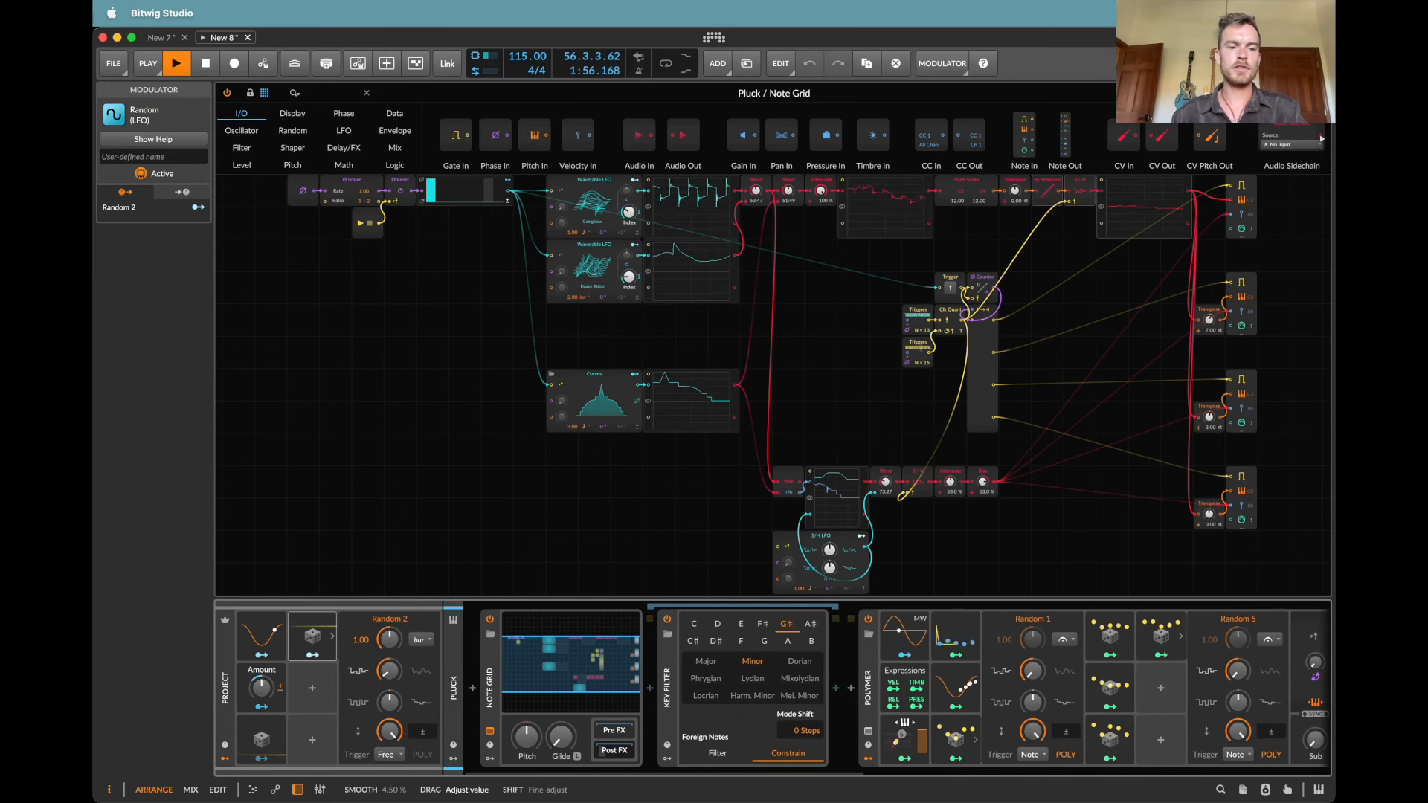
click(421, 640)
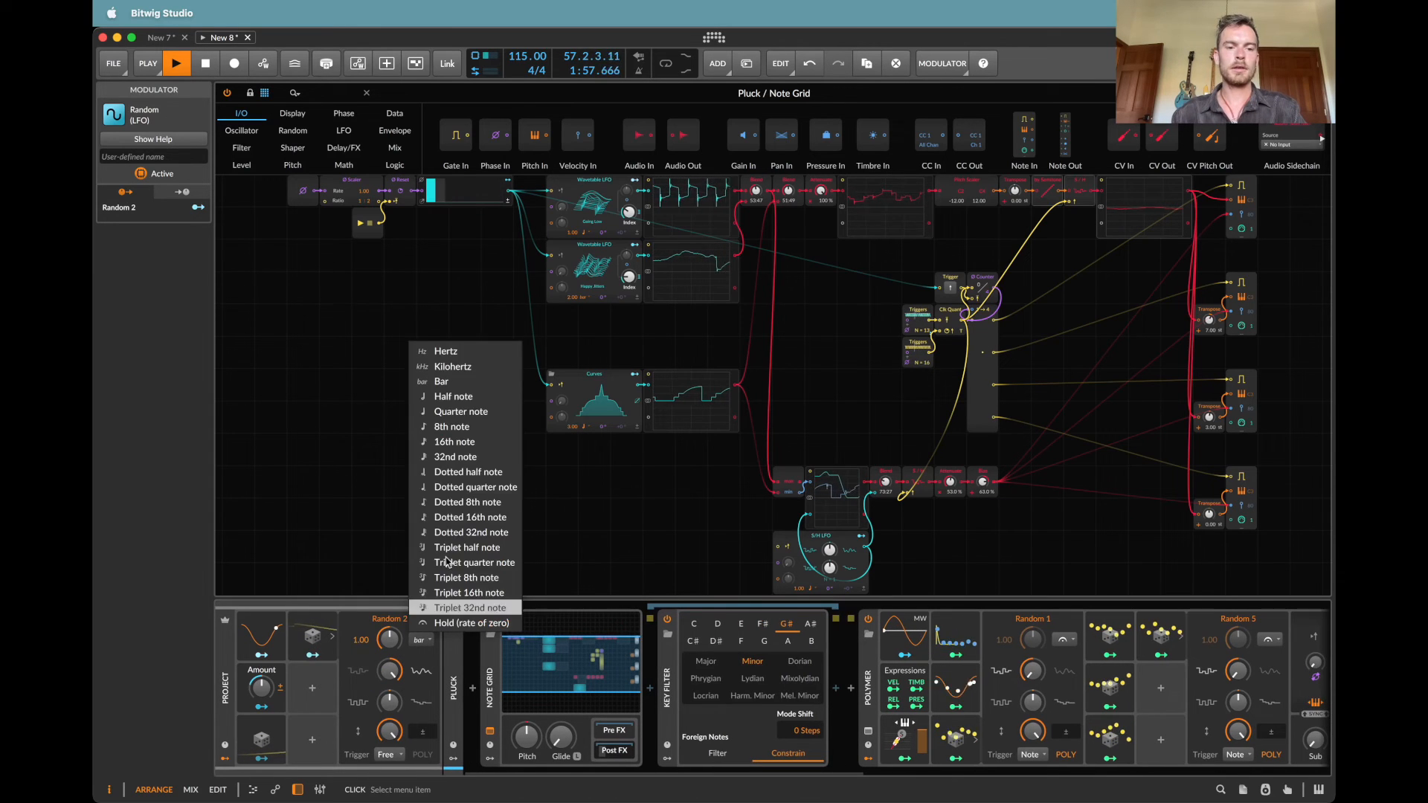
click(446, 351)
Step: Map Random 2 to the Transpose amount of the Pluck grid's second note output at 20.88, and duplicate the modulator into the slot below
click(312, 655)
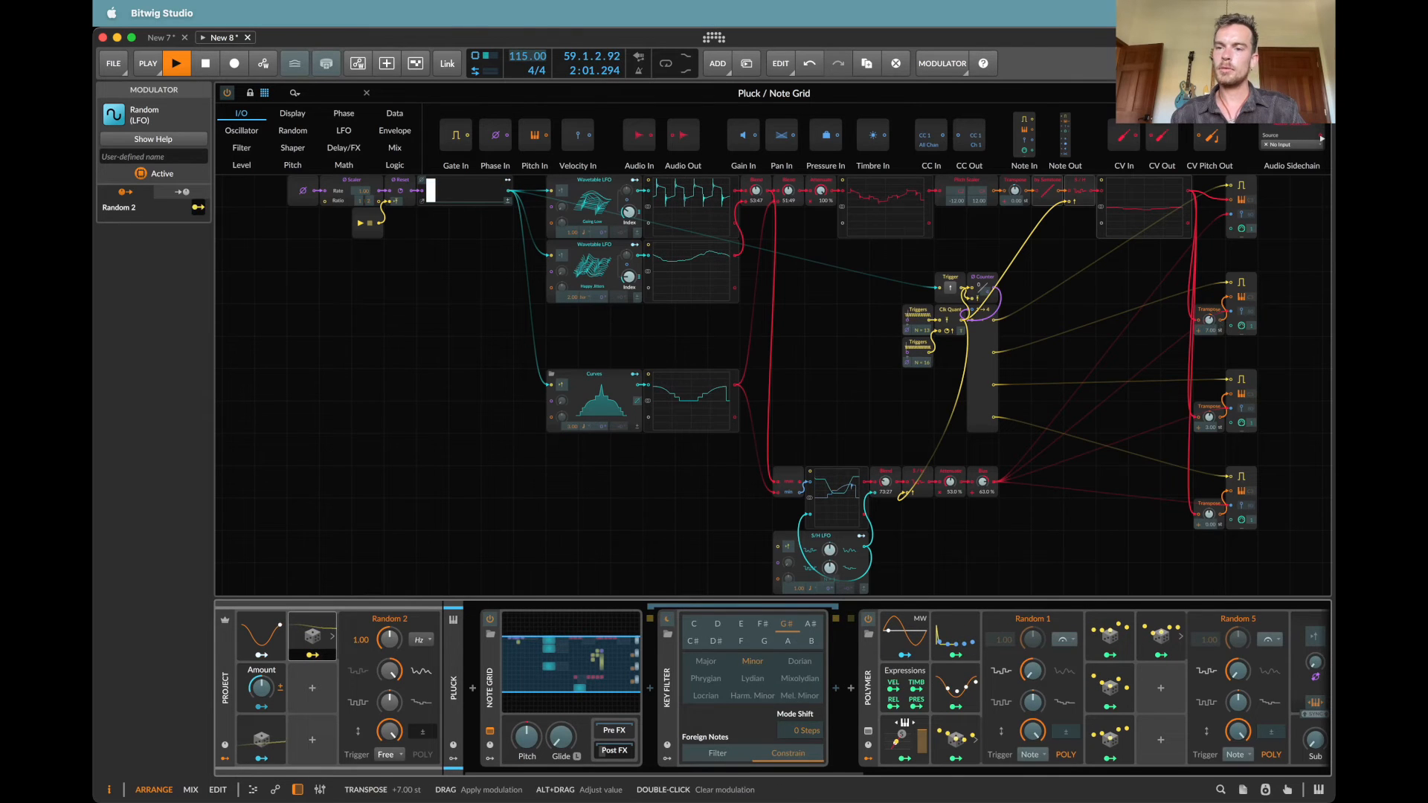
drag(1210, 320, 1210, 298)
click(312, 655)
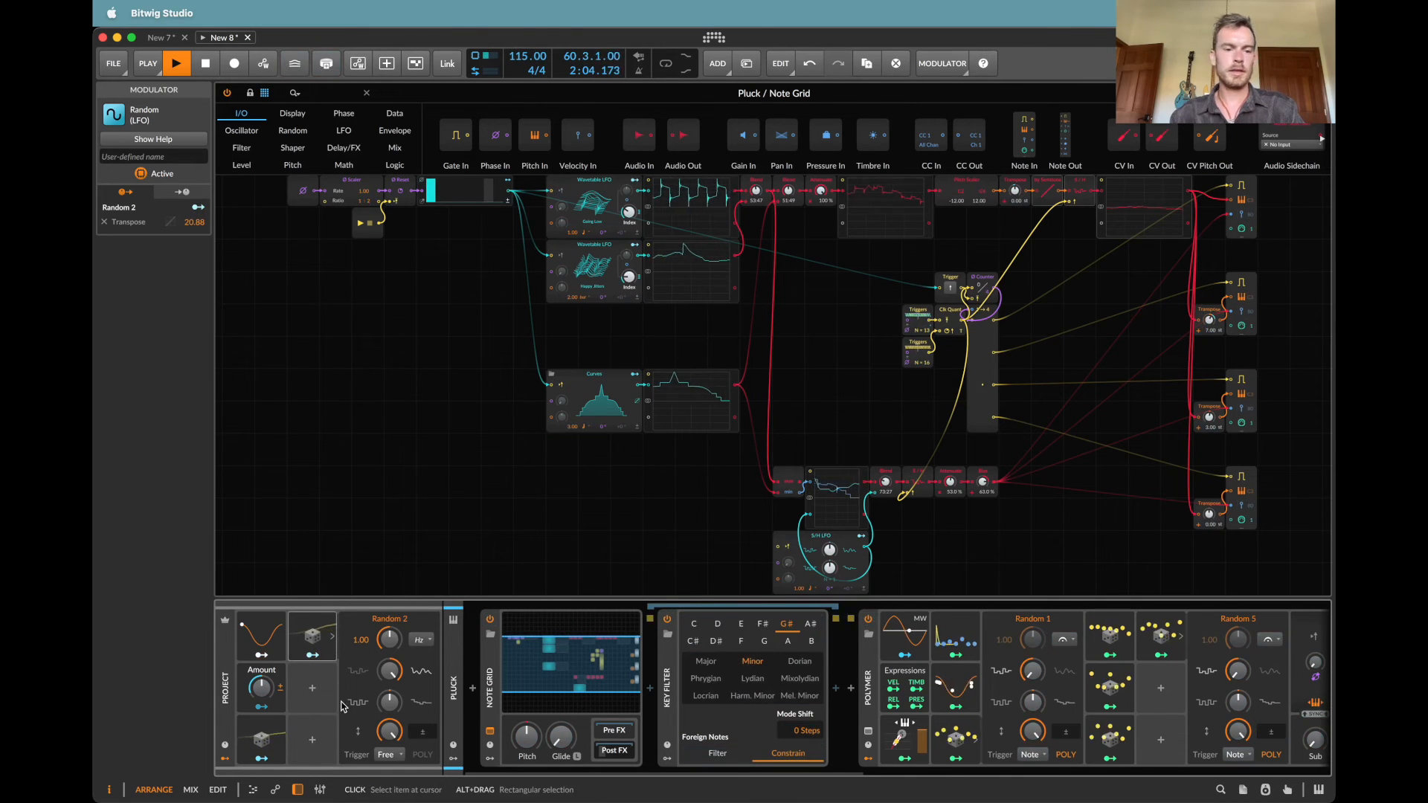
drag(320, 681, 316, 696)
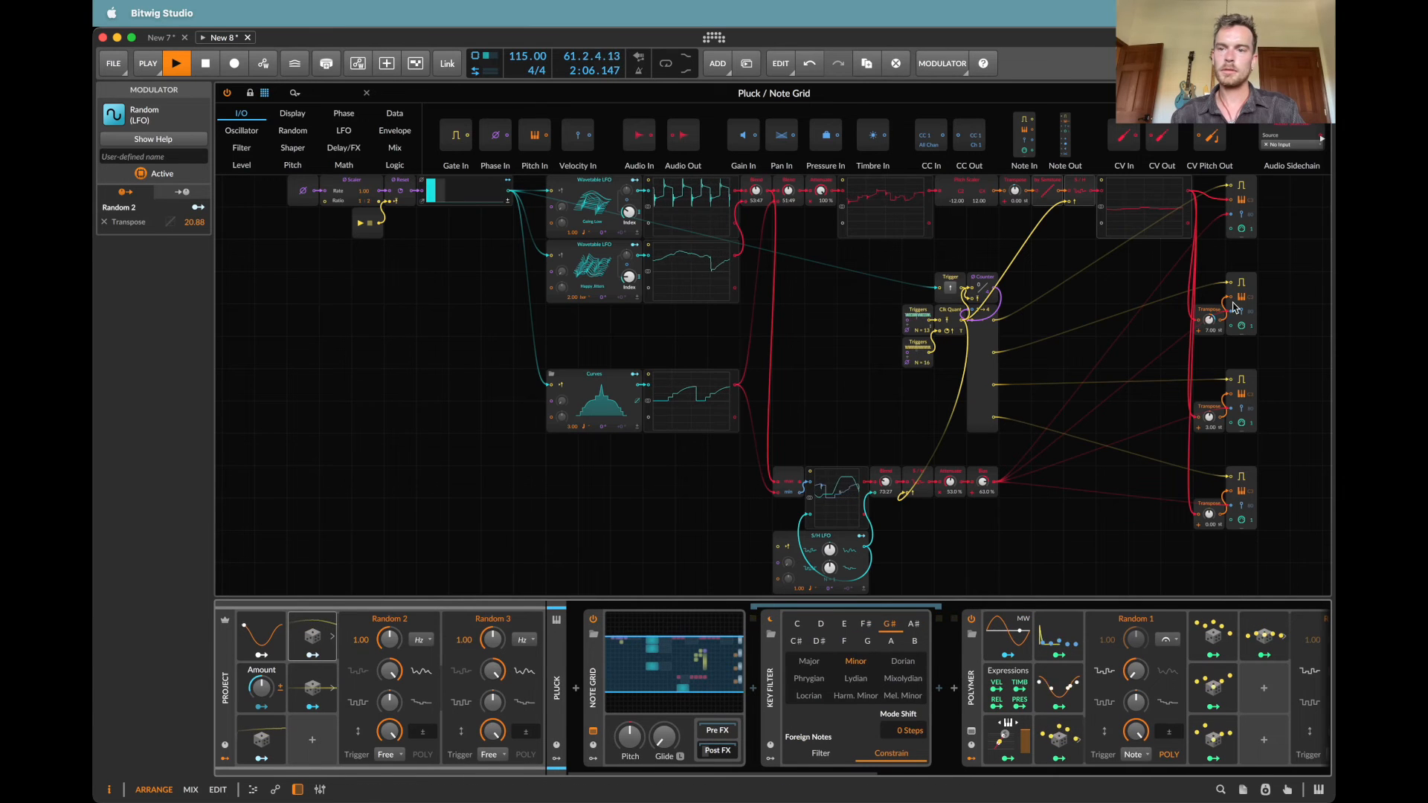
Step: Insert a by Semitone module between the second Transpose and its note output, and move the third output's Transpose left to make room
drag(1209, 310, 1177, 309)
click(340, 90)
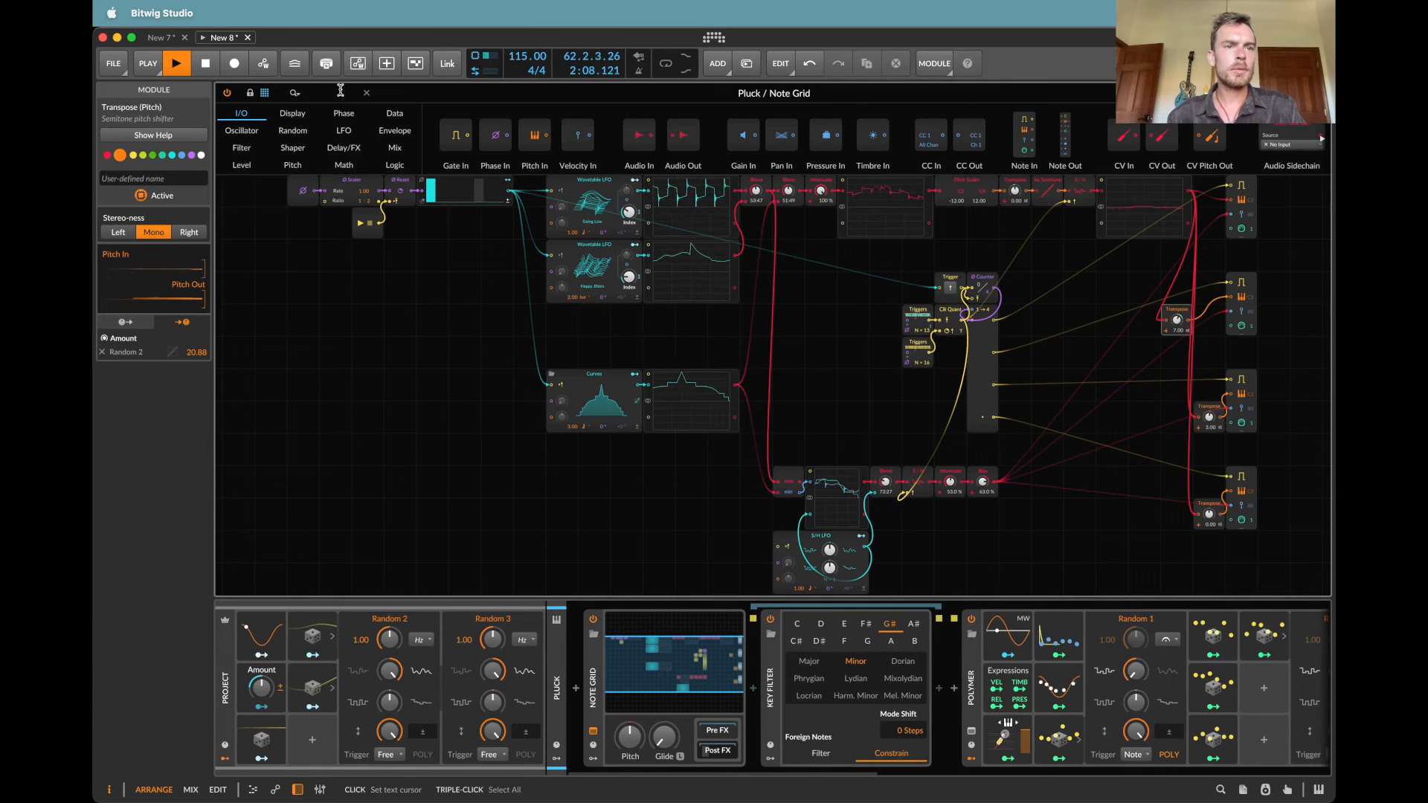
text(sem)
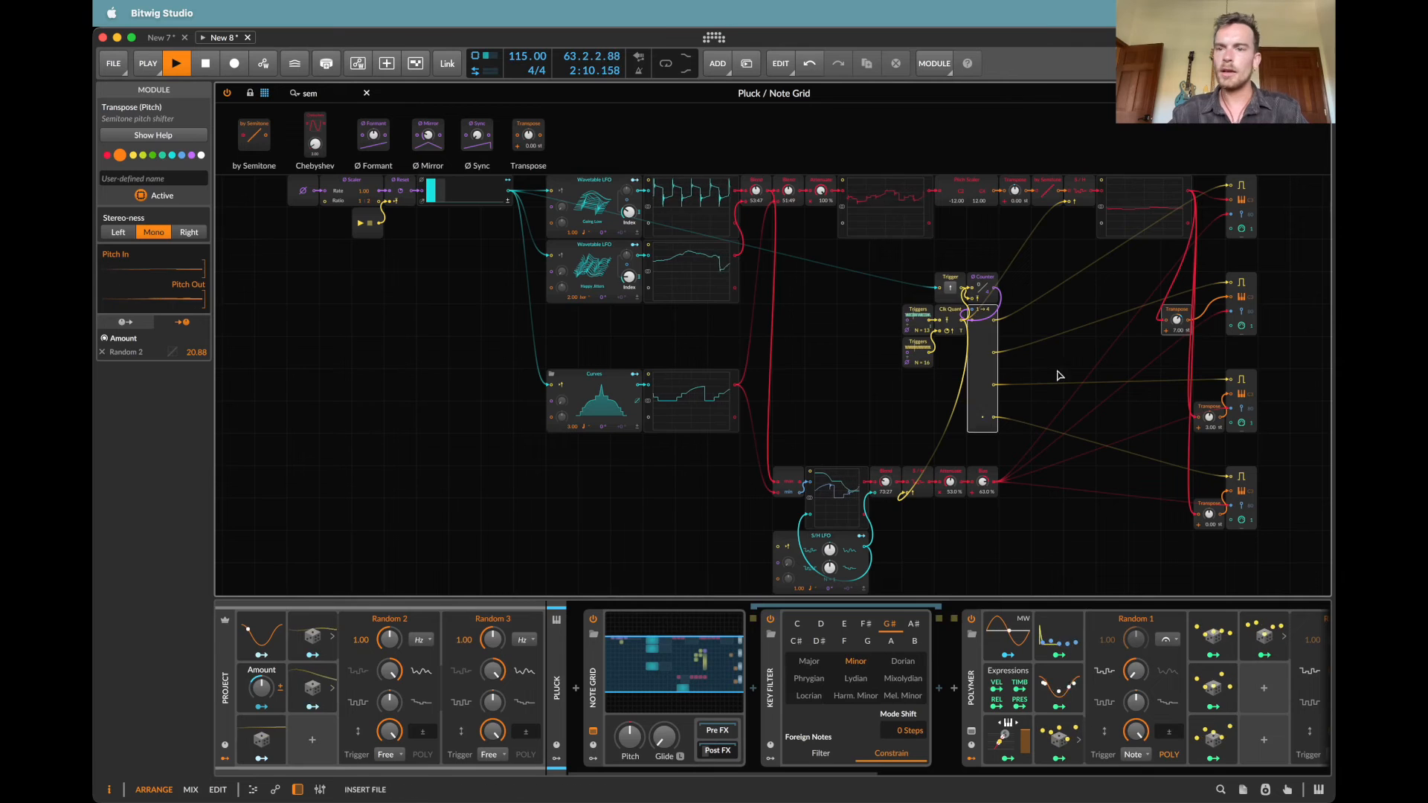
drag(1191, 322, 1191, 320)
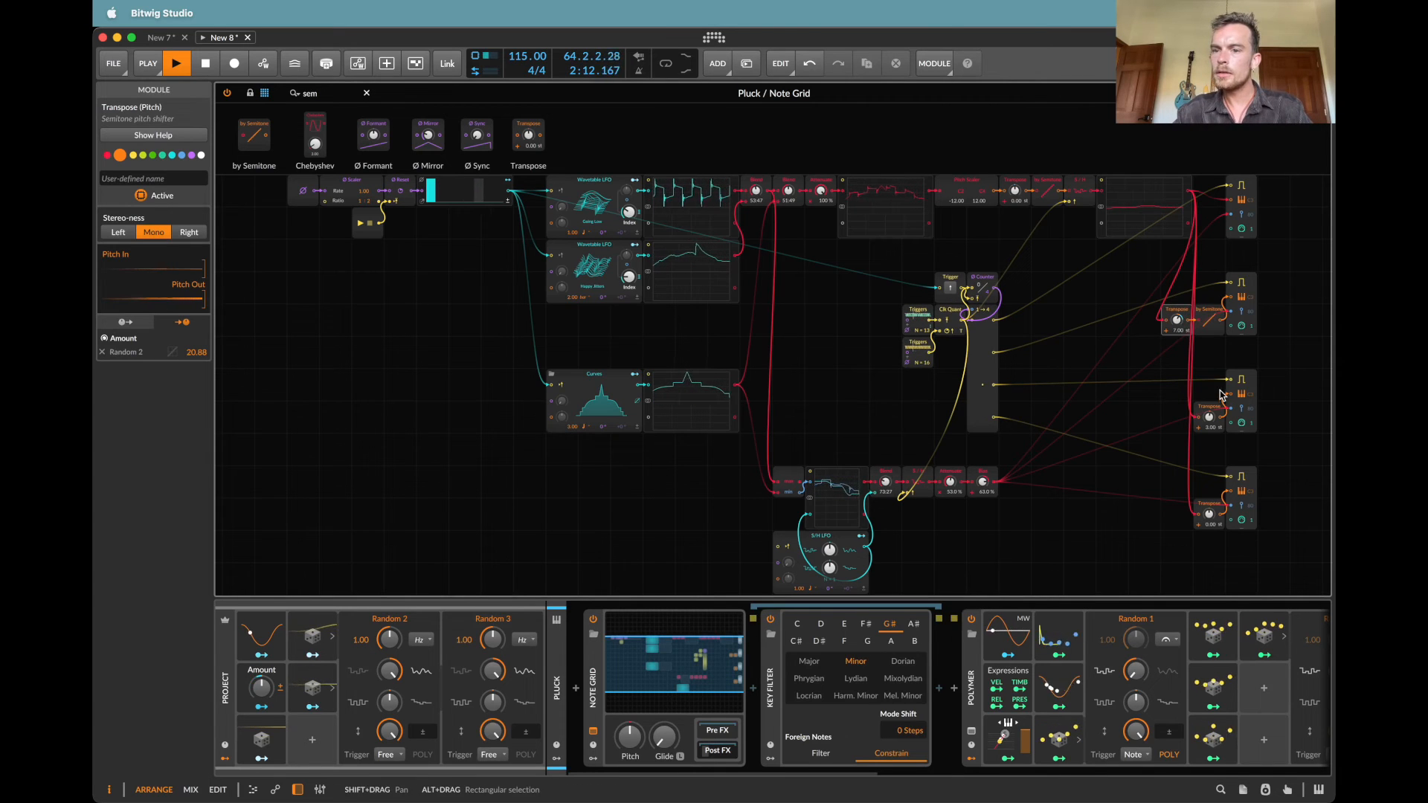
drag(1198, 406, 1167, 407)
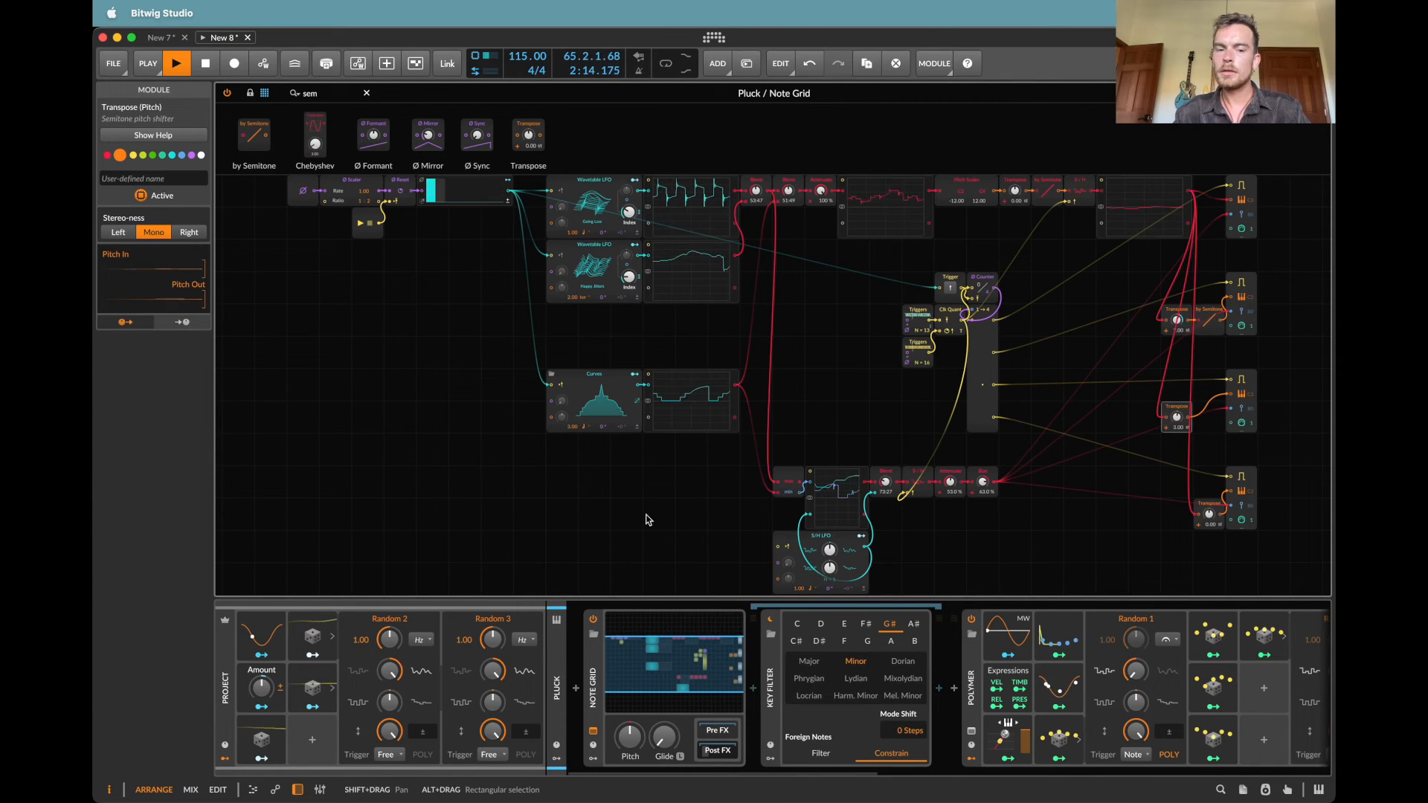
Step: Duplicate Random 3 into the free project modulator slot below it
drag(314, 687, 316, 732)
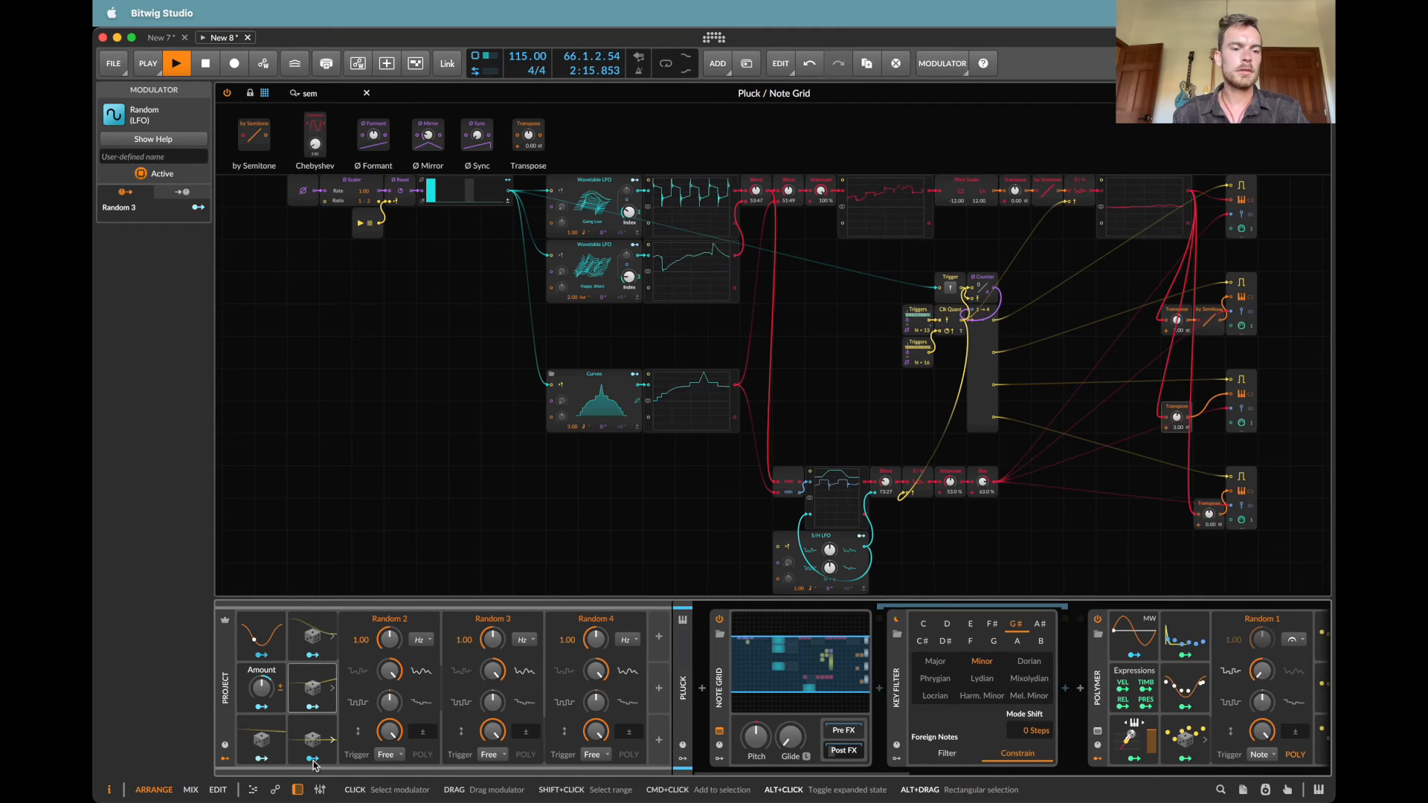
click(1217, 328)
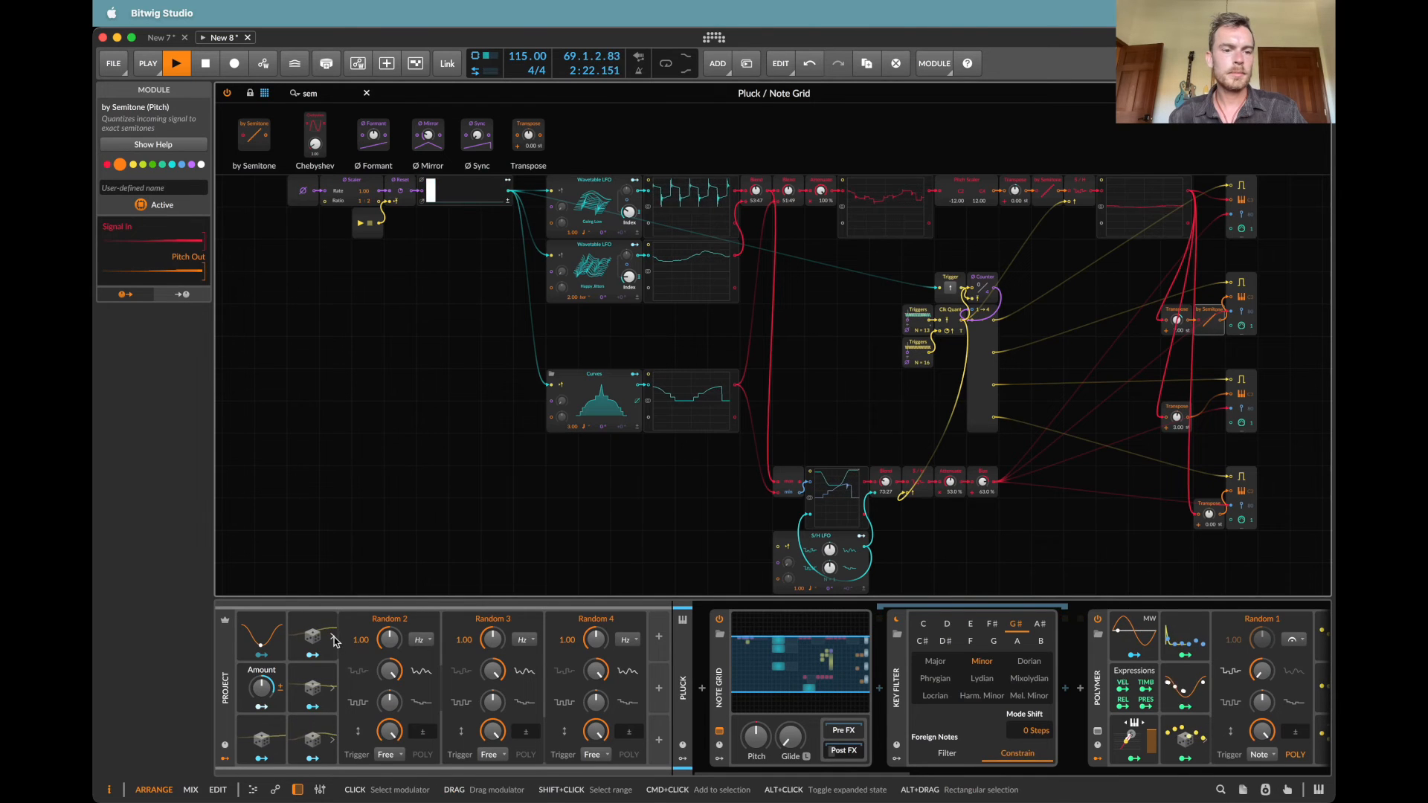
click(309, 634)
right_click(308, 633)
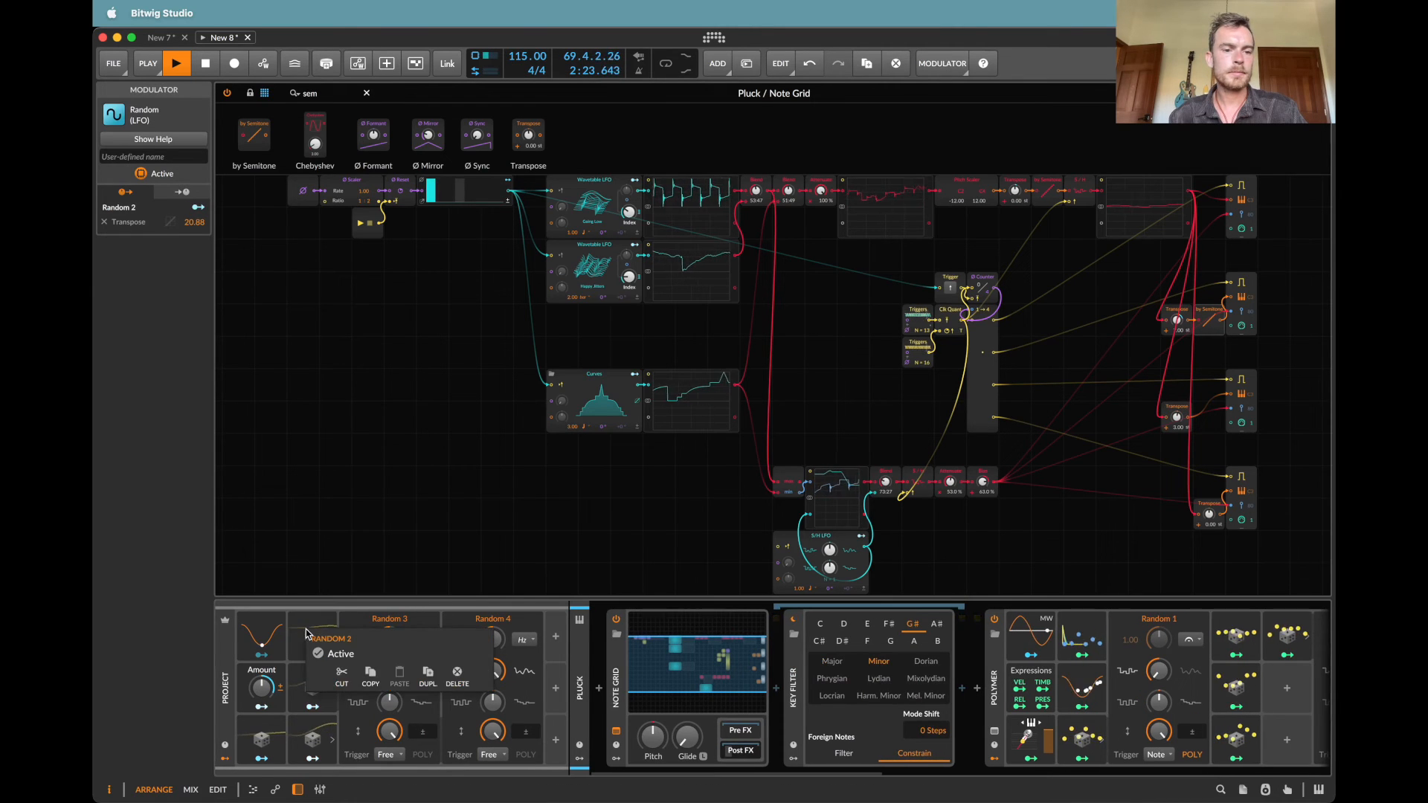
click(493, 546)
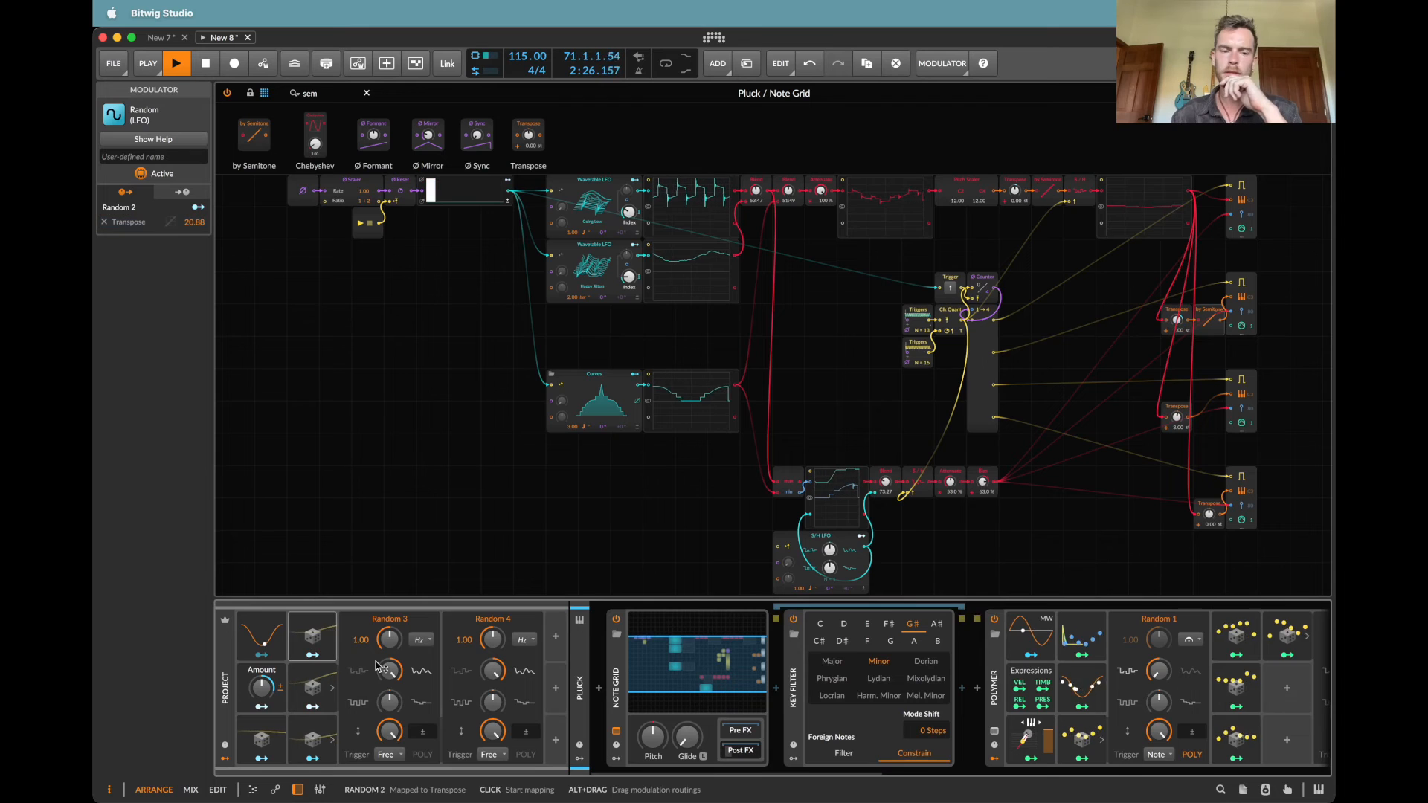
Step: Set Random 3's rate timebase to 16th note and its trigger mode to Sync
click(422, 640)
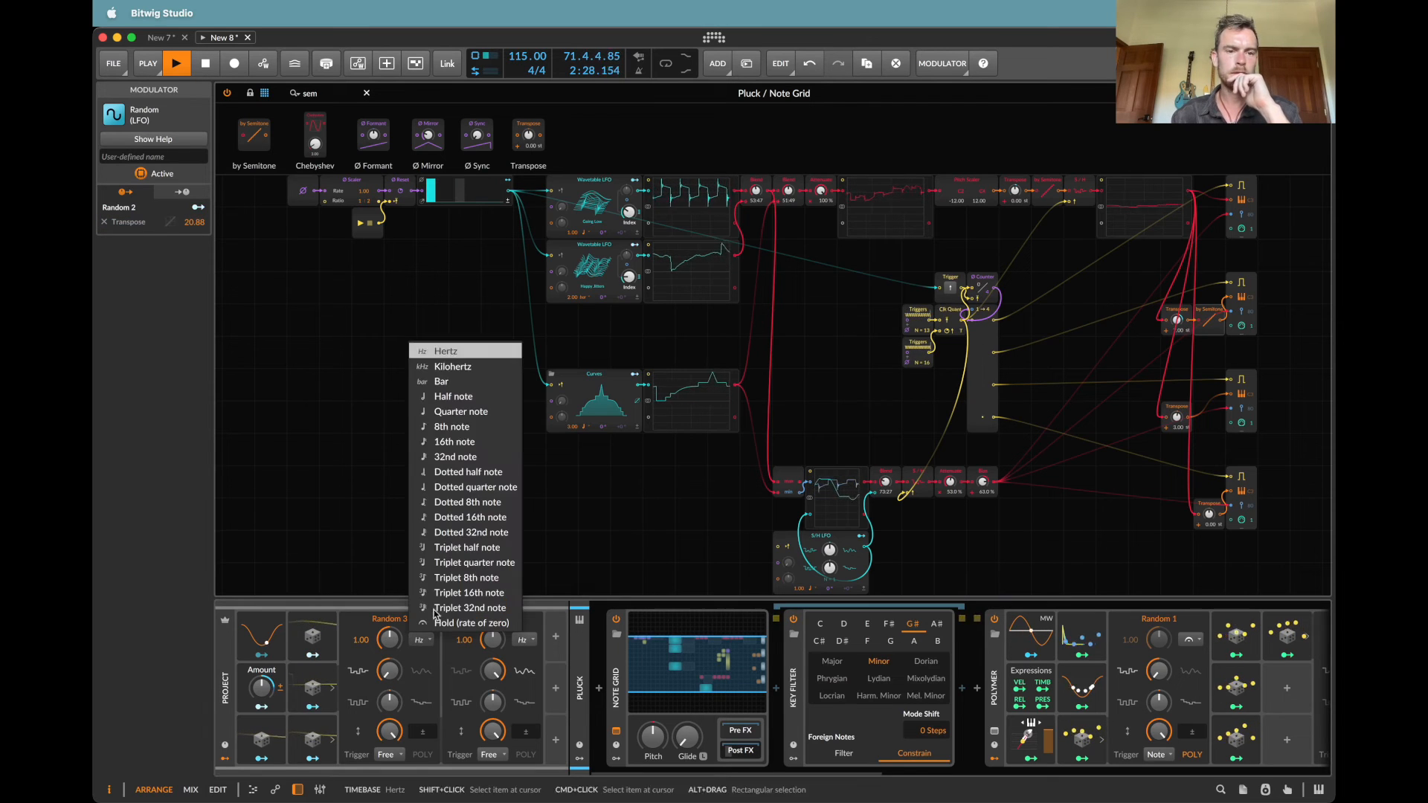
click(471, 443)
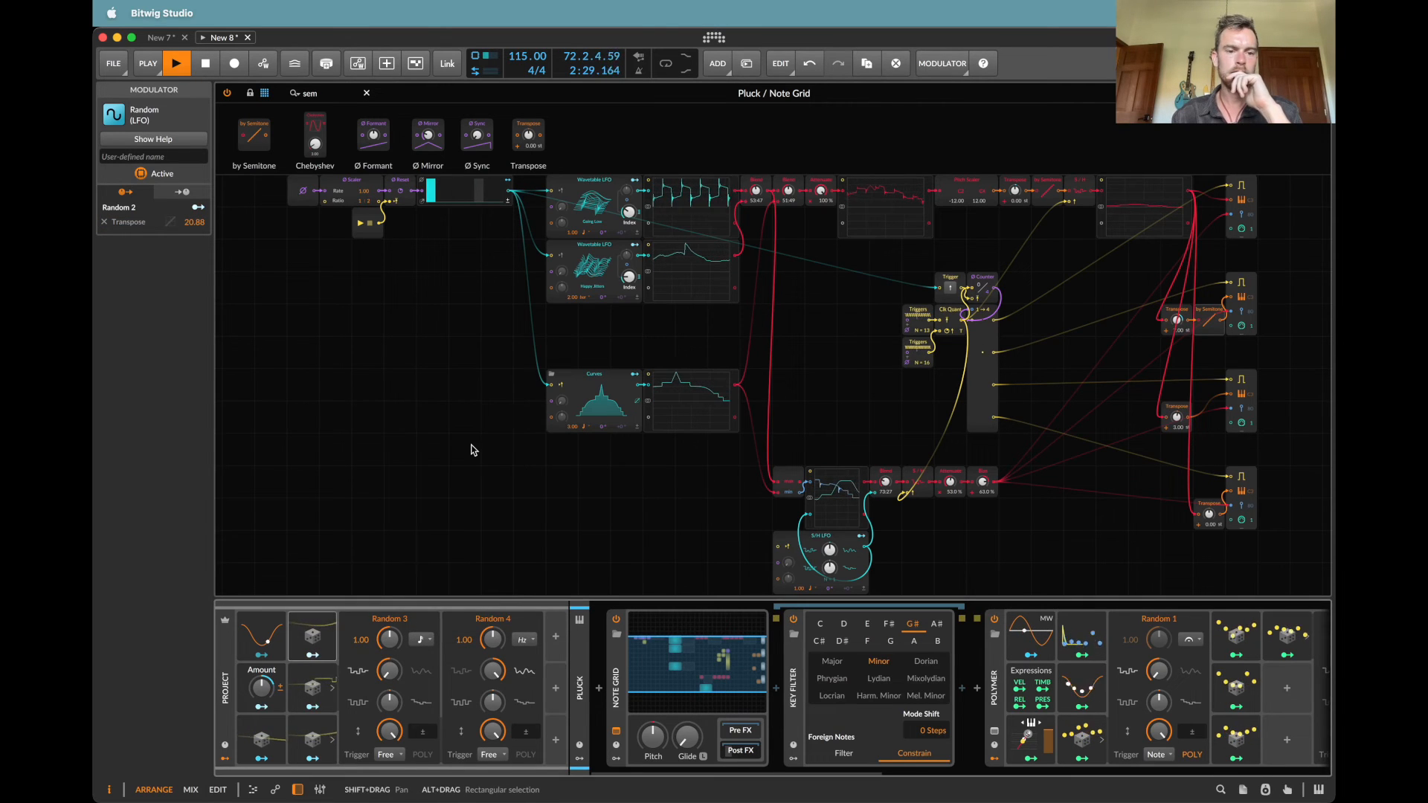
click(390, 755)
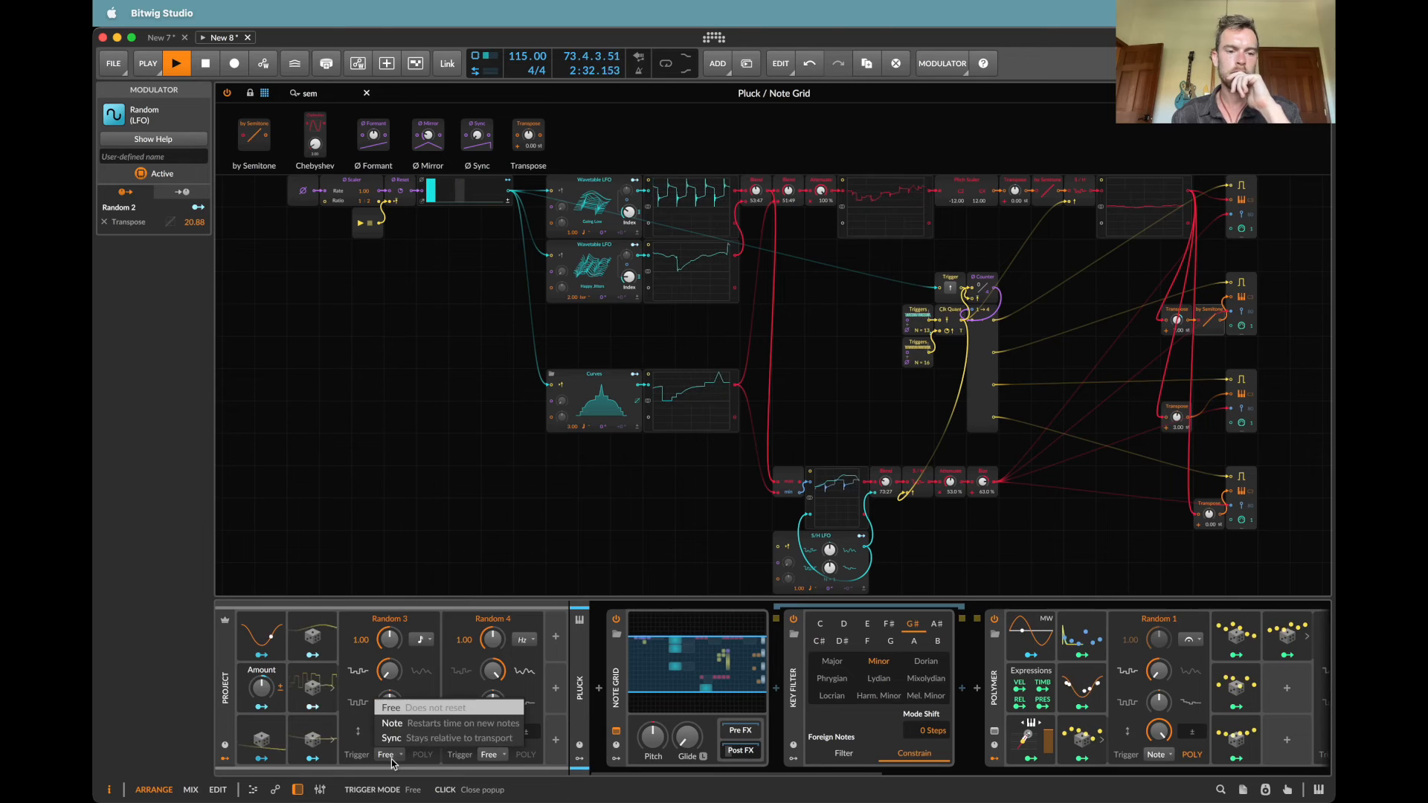
click(404, 737)
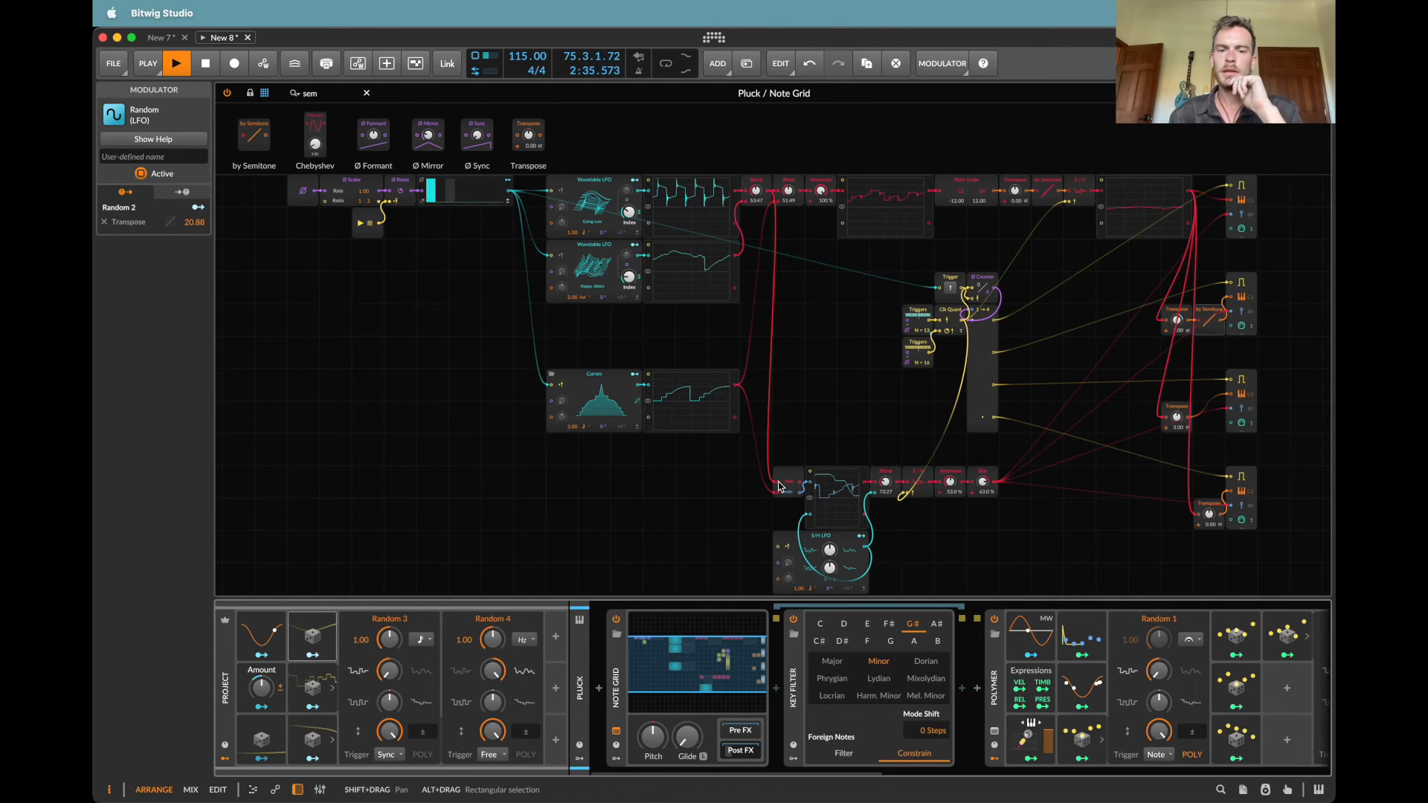
Step: Expand Random 2 and set its rate timebase to 16th note and its trigger mode to Sync
click(312, 654)
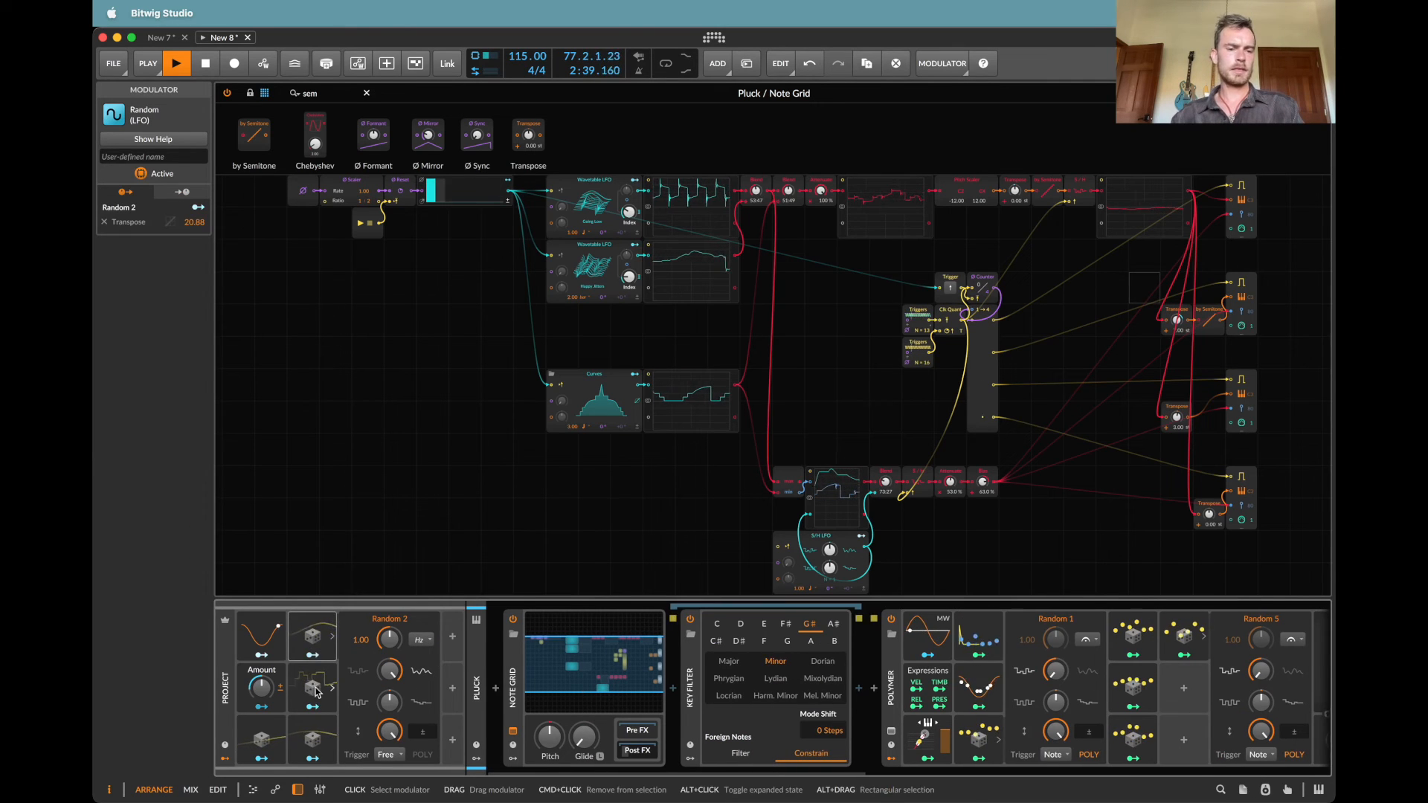
click(331, 635)
click(330, 634)
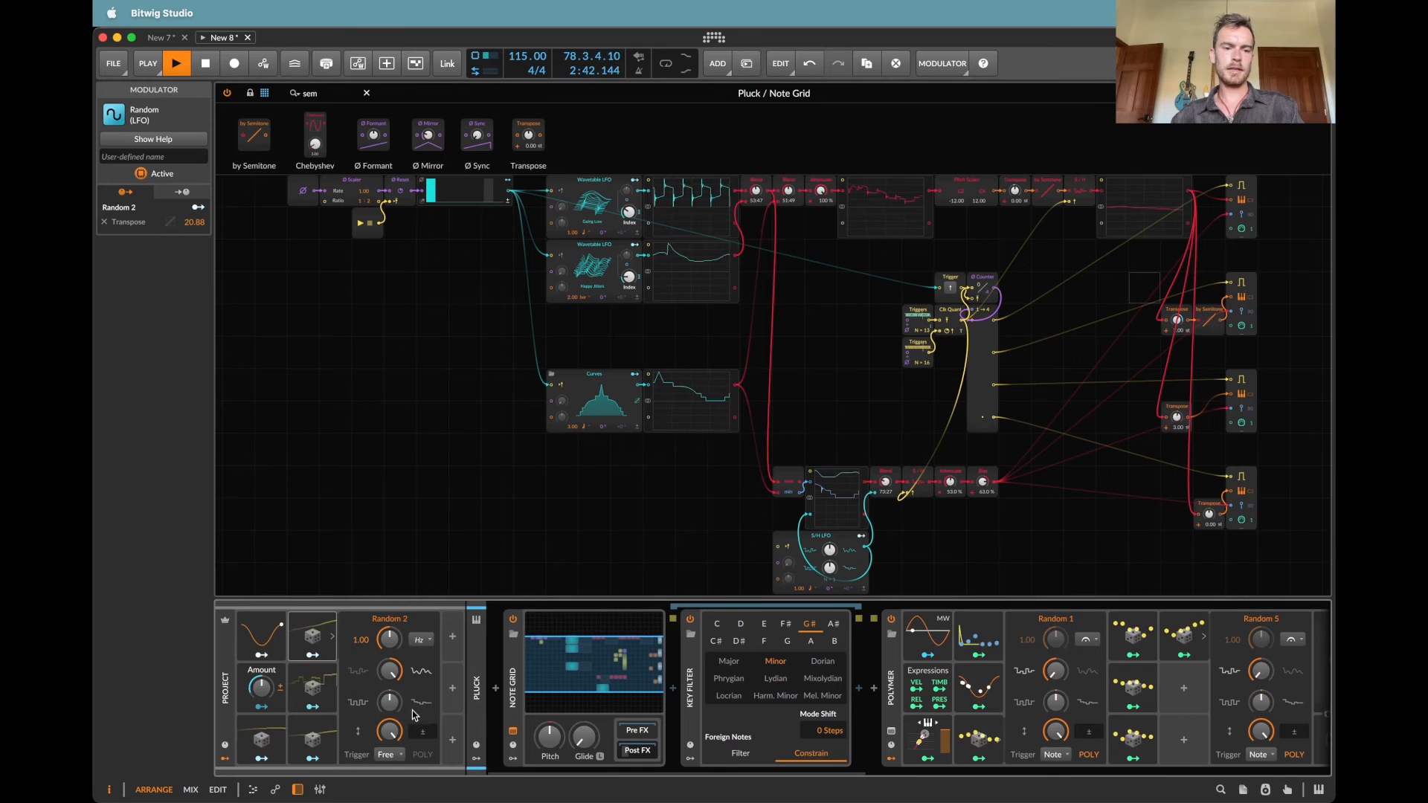
click(421, 640)
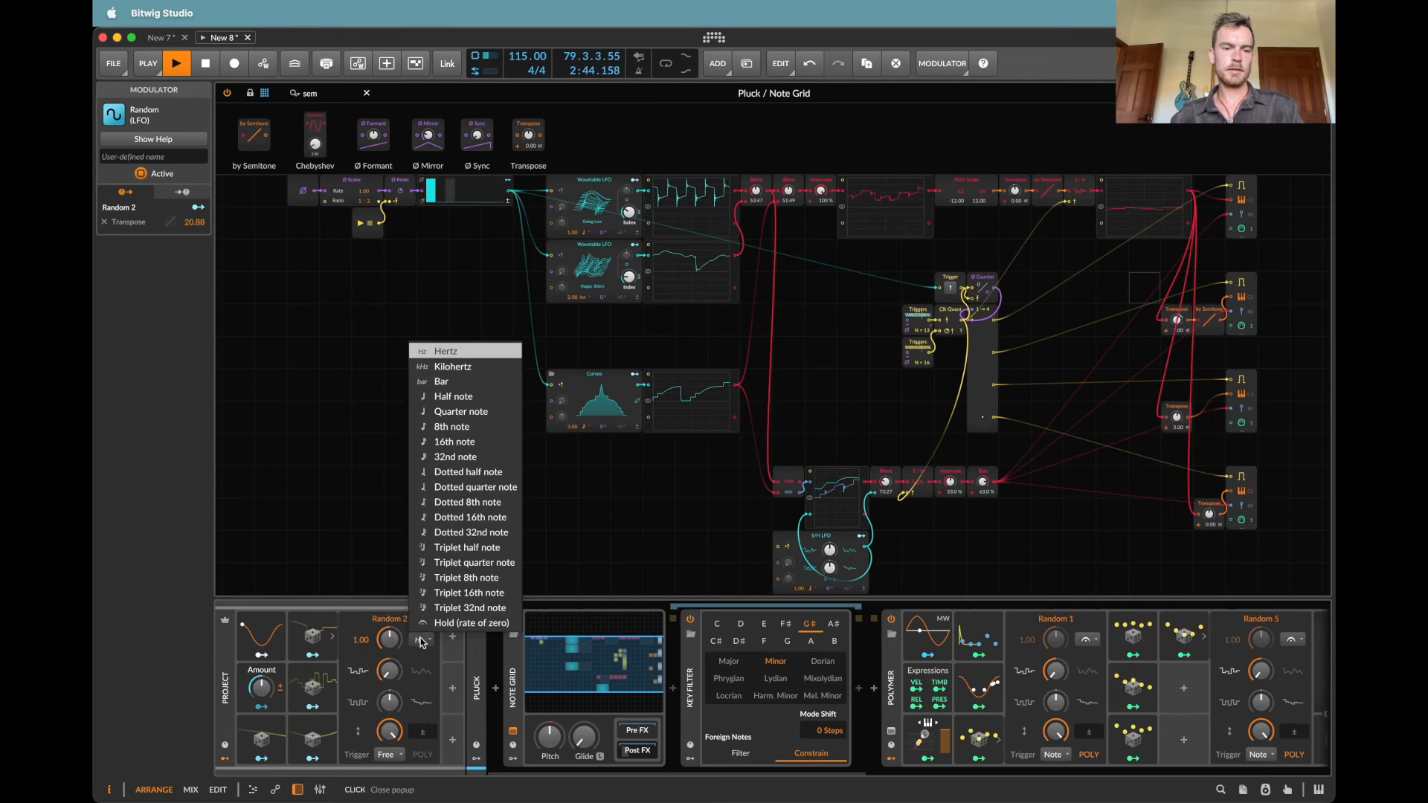
click(454, 443)
click(390, 754)
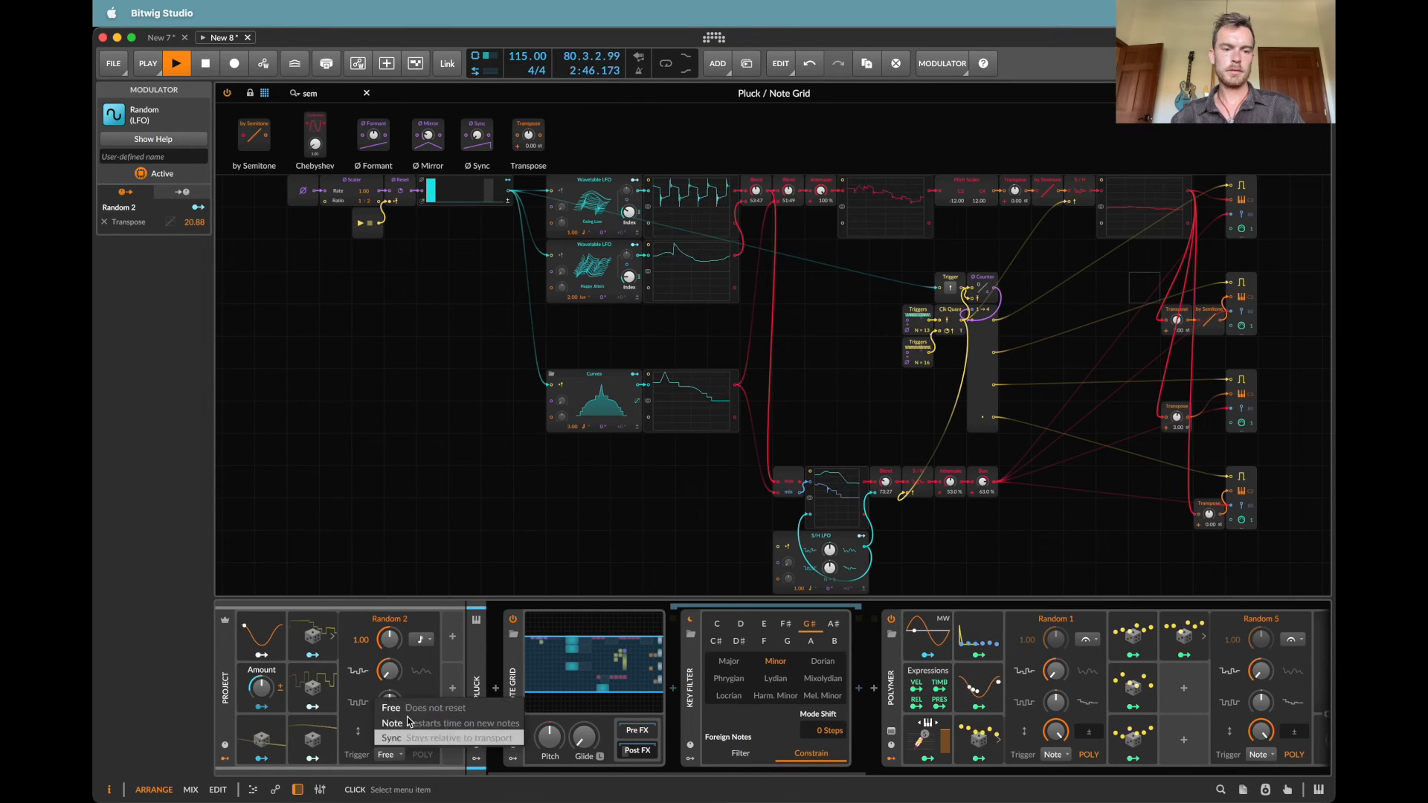
click(417, 737)
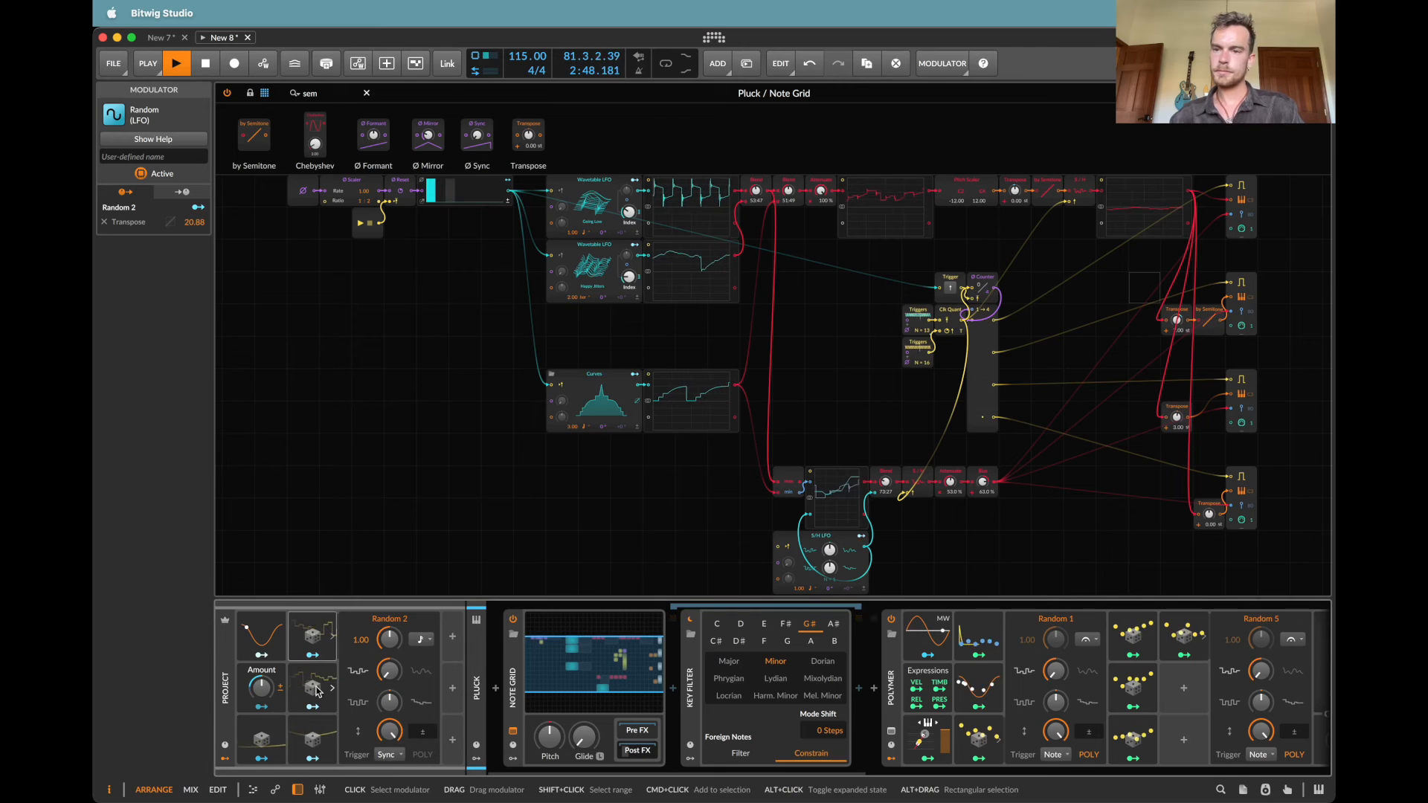
Step: Map Random 3 to the Transpose amount of the Pluck grid's third note output with a modulation of -9.72
click(316, 689)
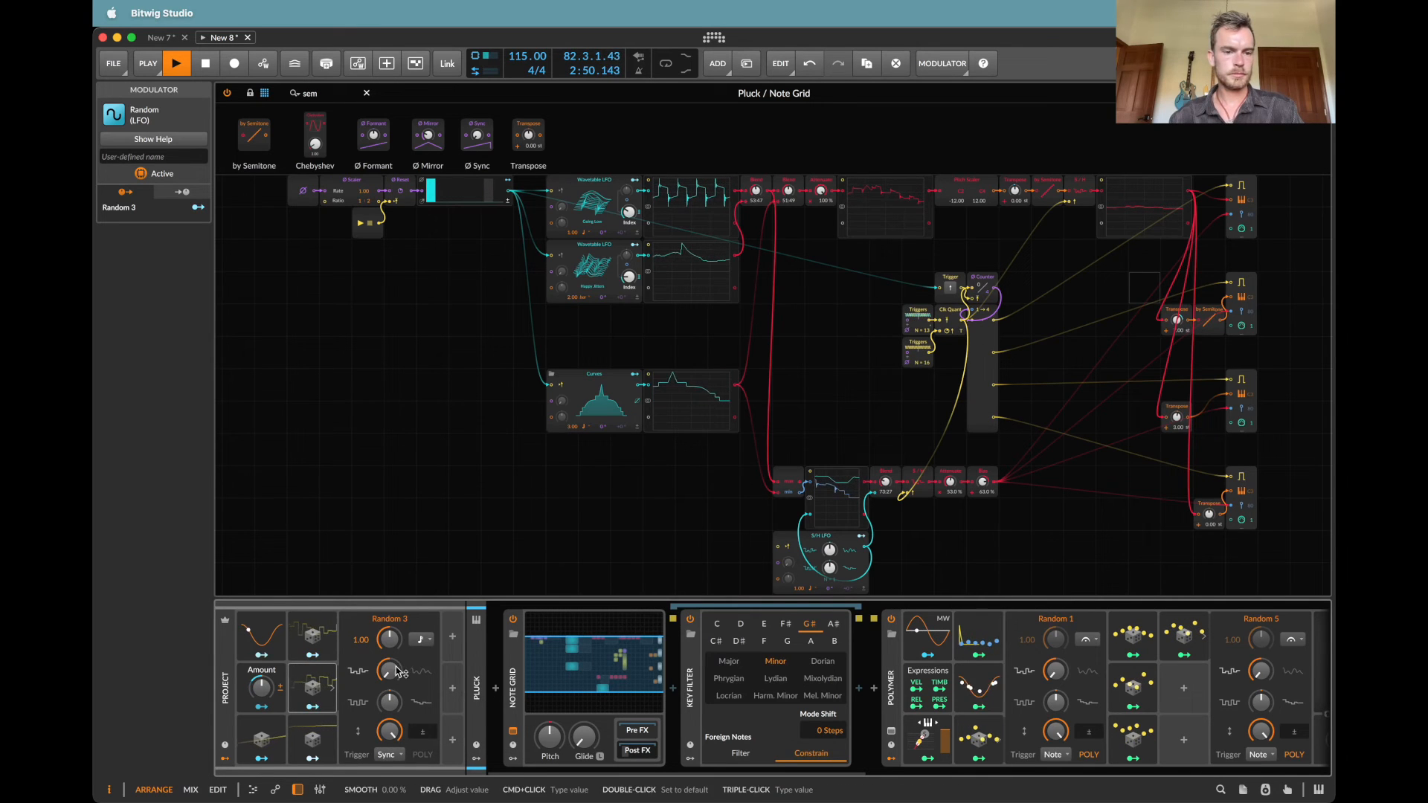
click(312, 707)
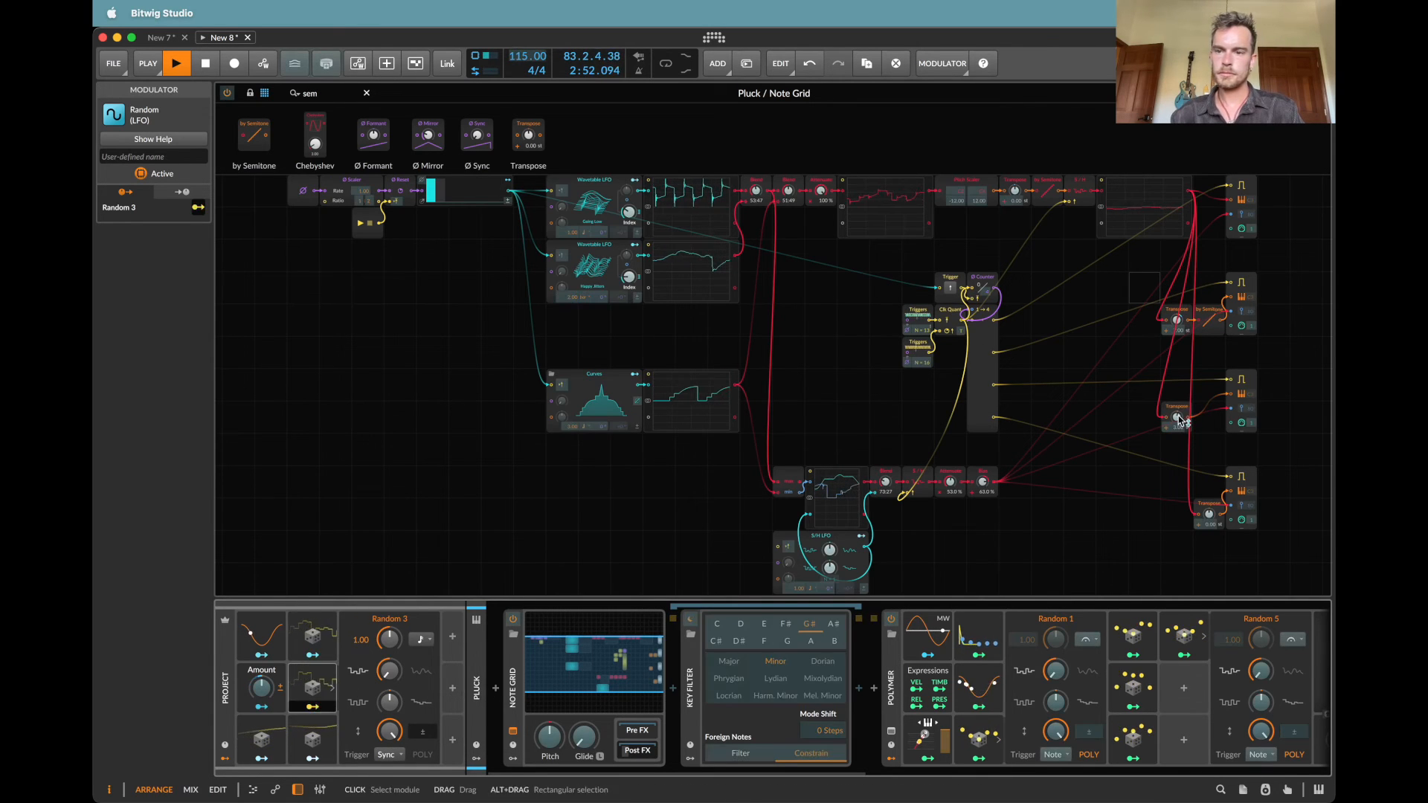
drag(1177, 416, 1177, 446)
Step: Check the modulation routing on the second output's Transpose, and delete the Random 2 and Random 3 modulators from the project
right_click(1180, 320)
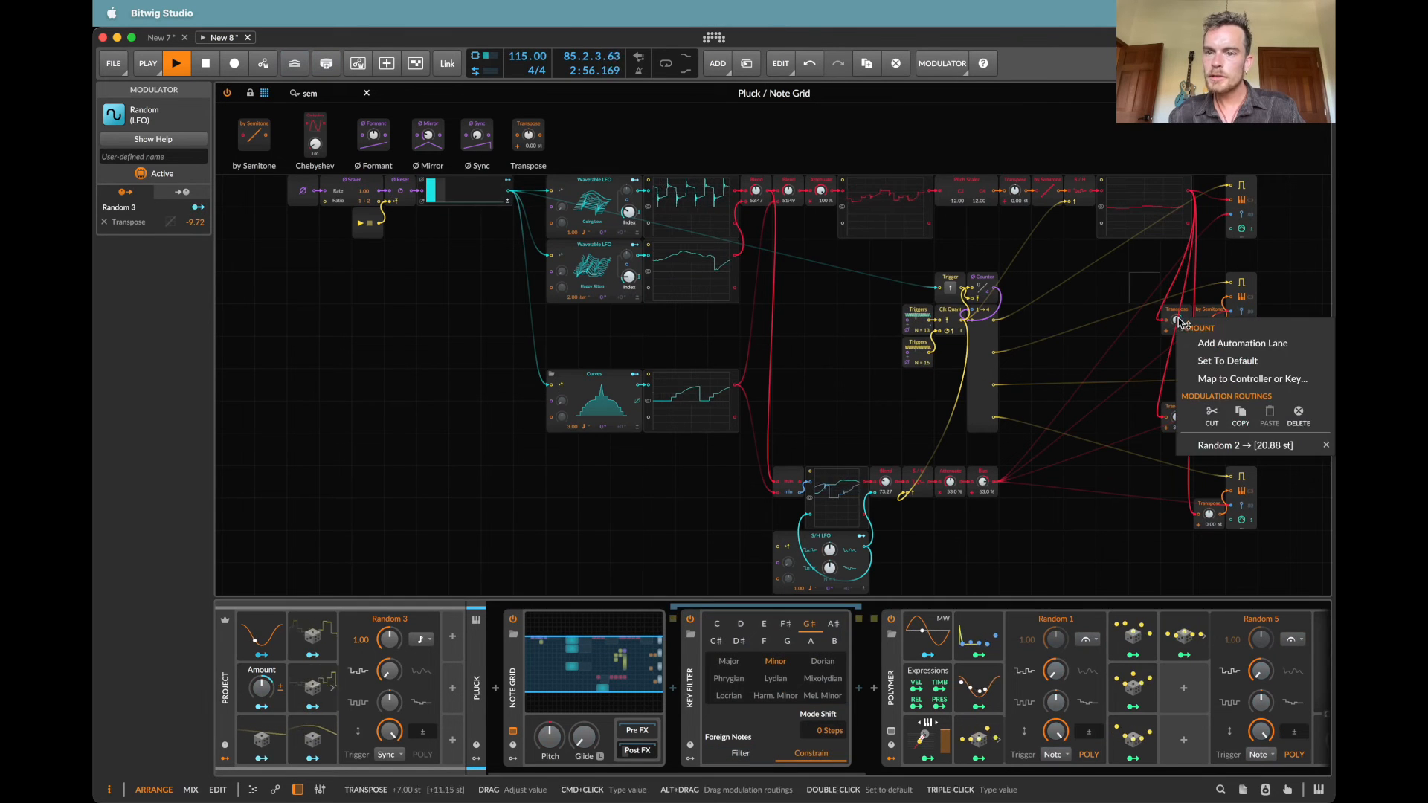
click(1209, 439)
drag(1177, 320, 1178, 318)
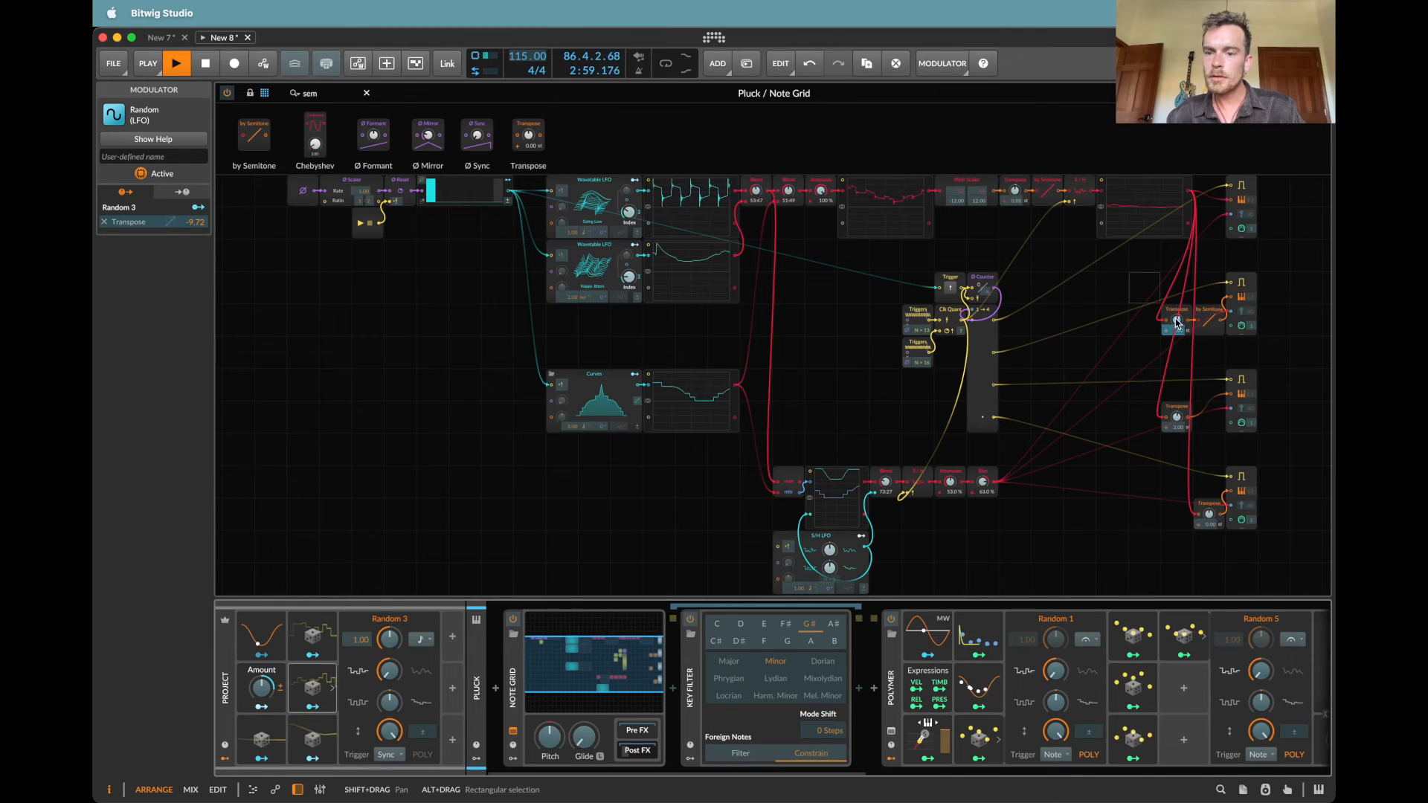
click(313, 691)
key(Delete)
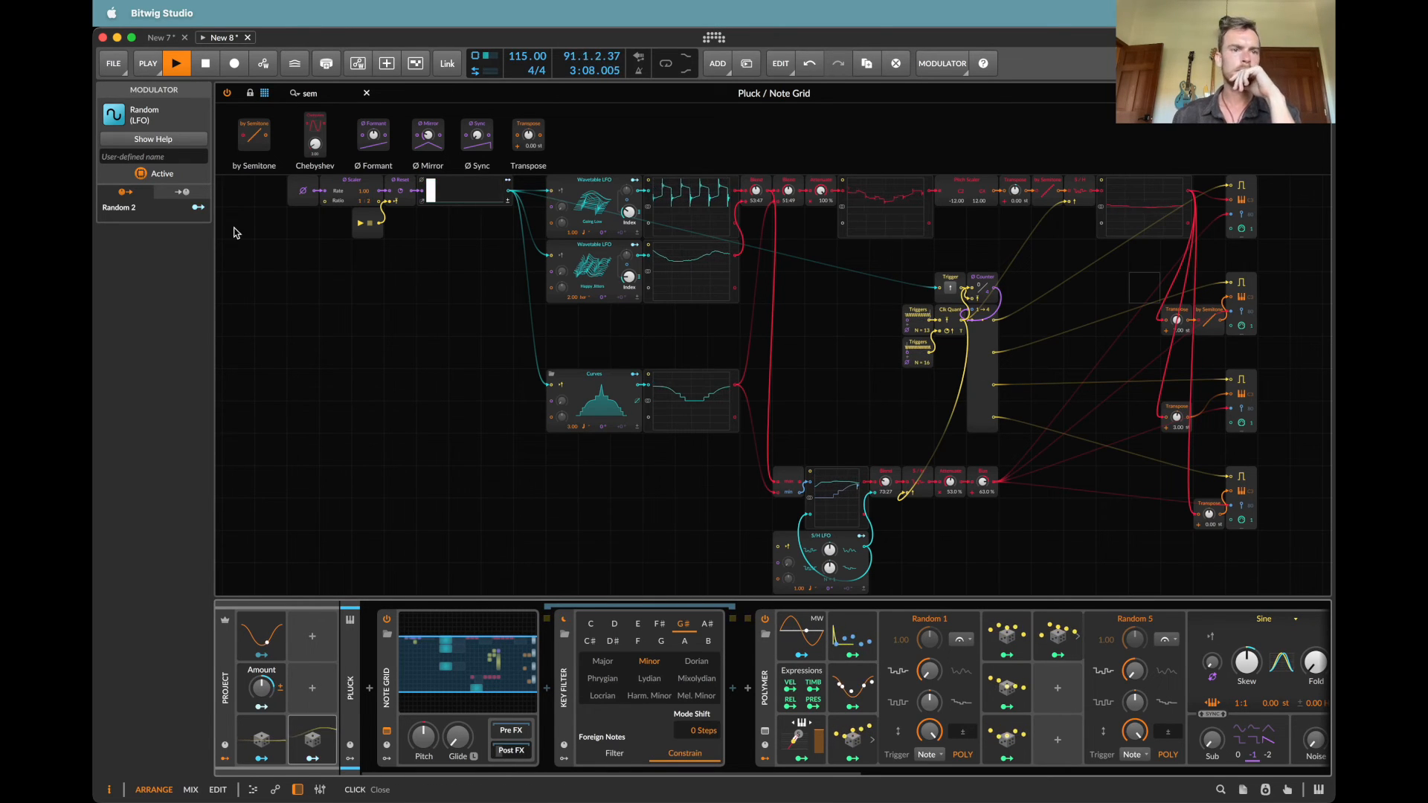
Step: Open the Bass track's Note Grid and set the step count of the upper Triggers module to 5
click(306, 229)
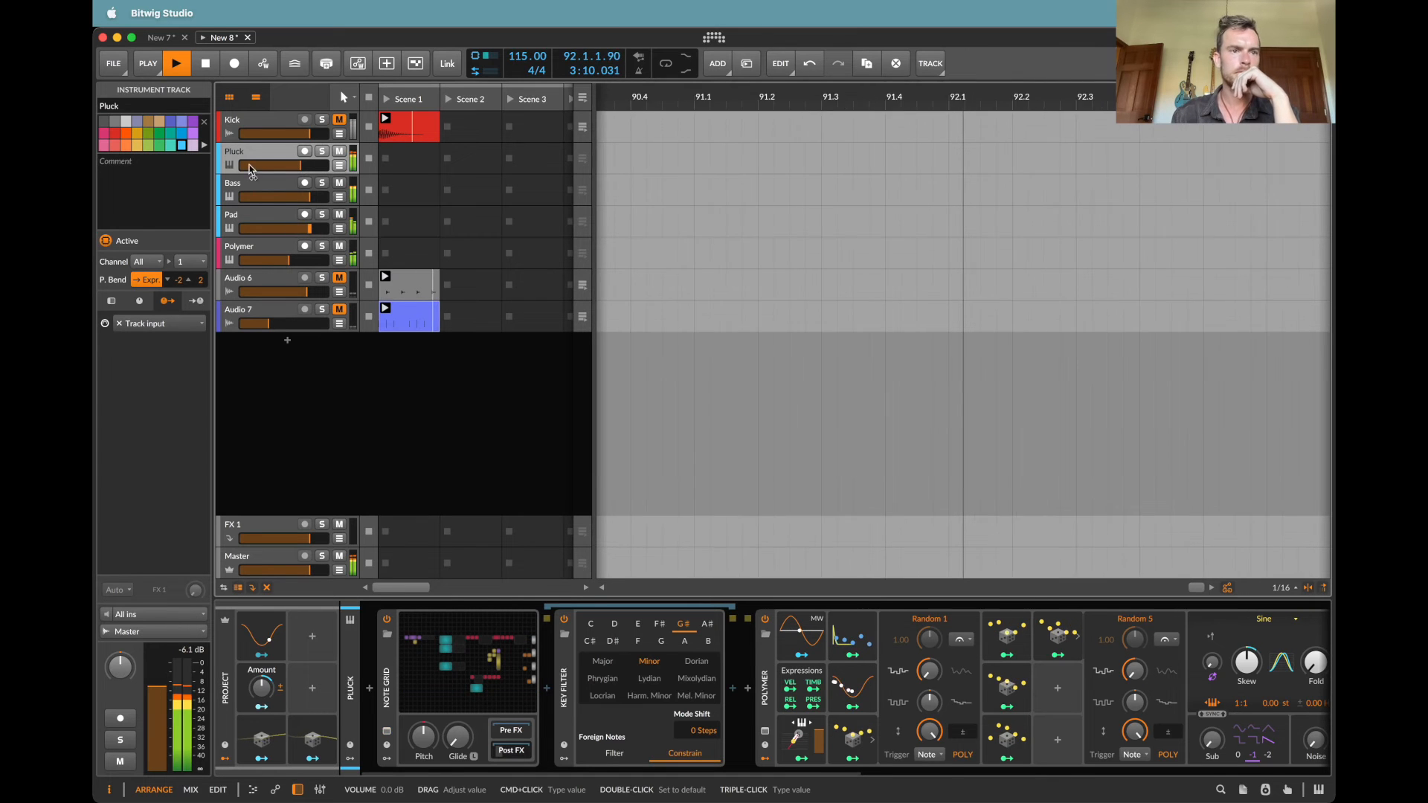
click(238, 187)
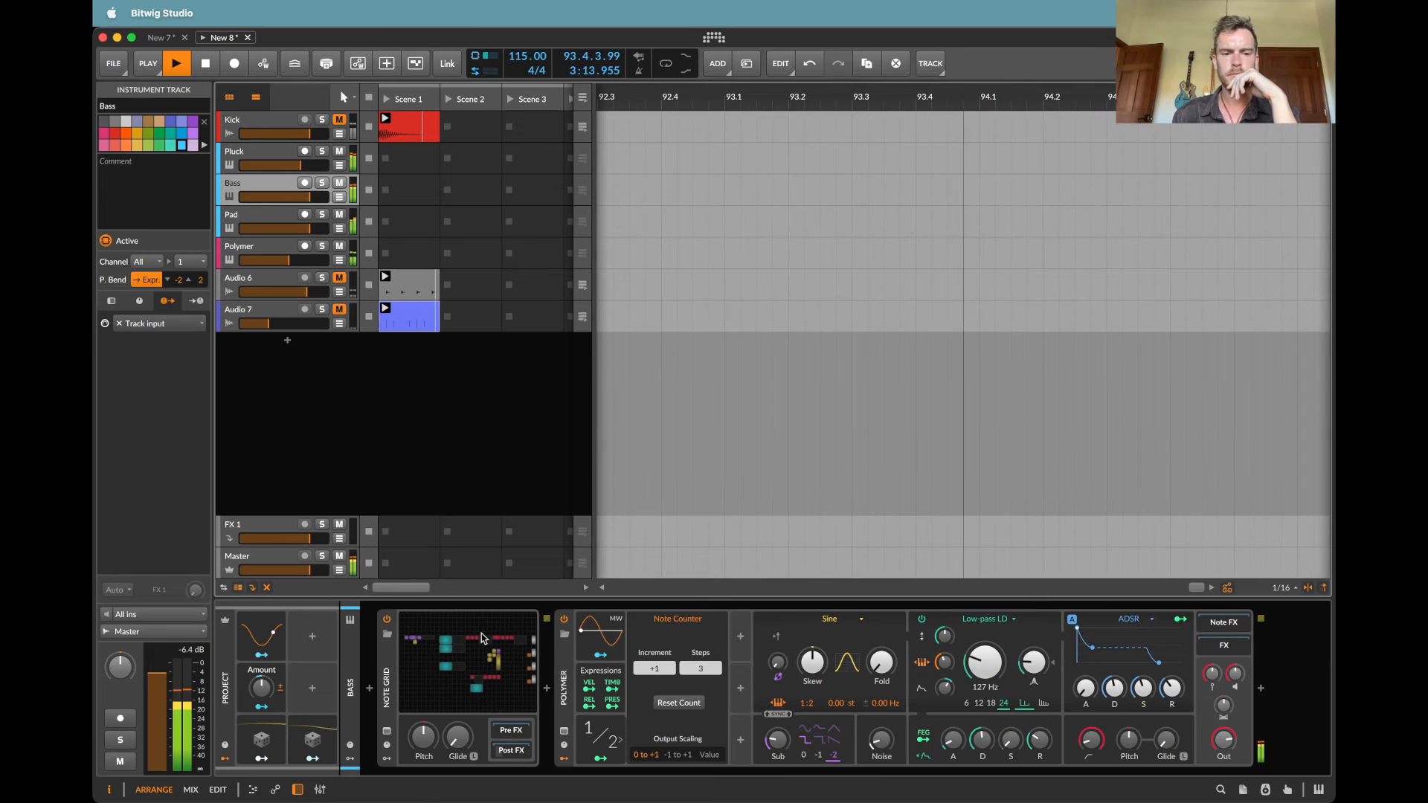
click(387, 731)
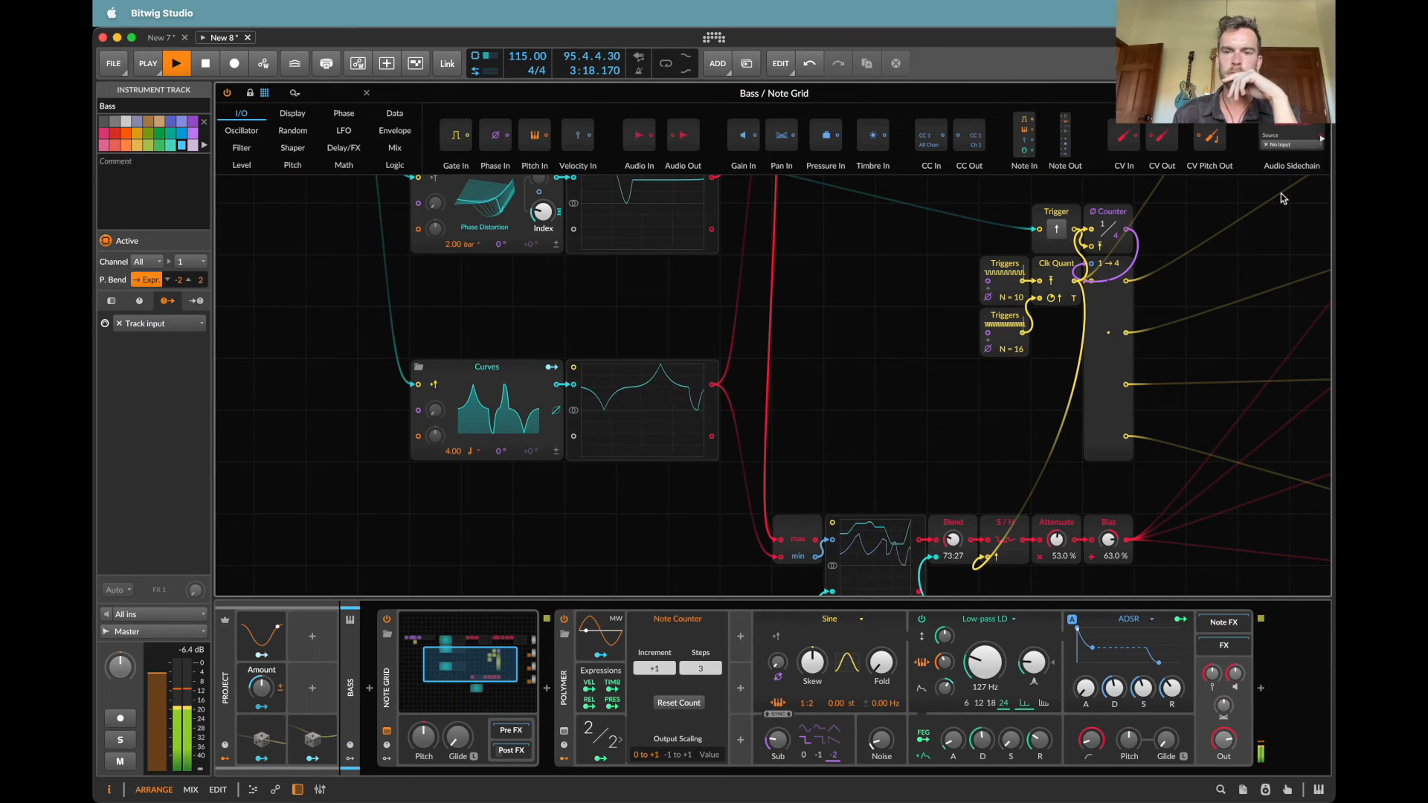
click(1321, 93)
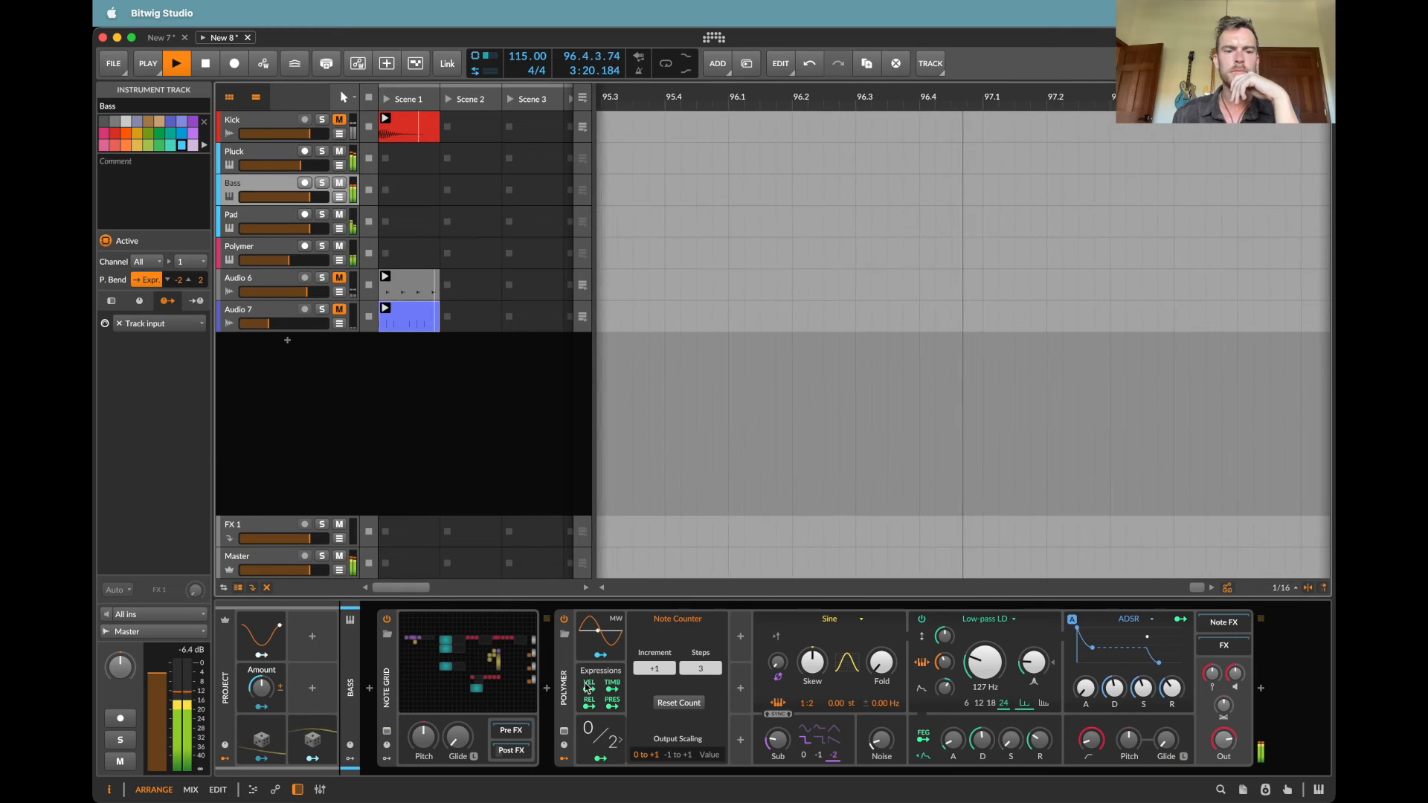
click(480, 662)
scroll(859, 391, right, 4)
scroll(858, 390, up, 1)
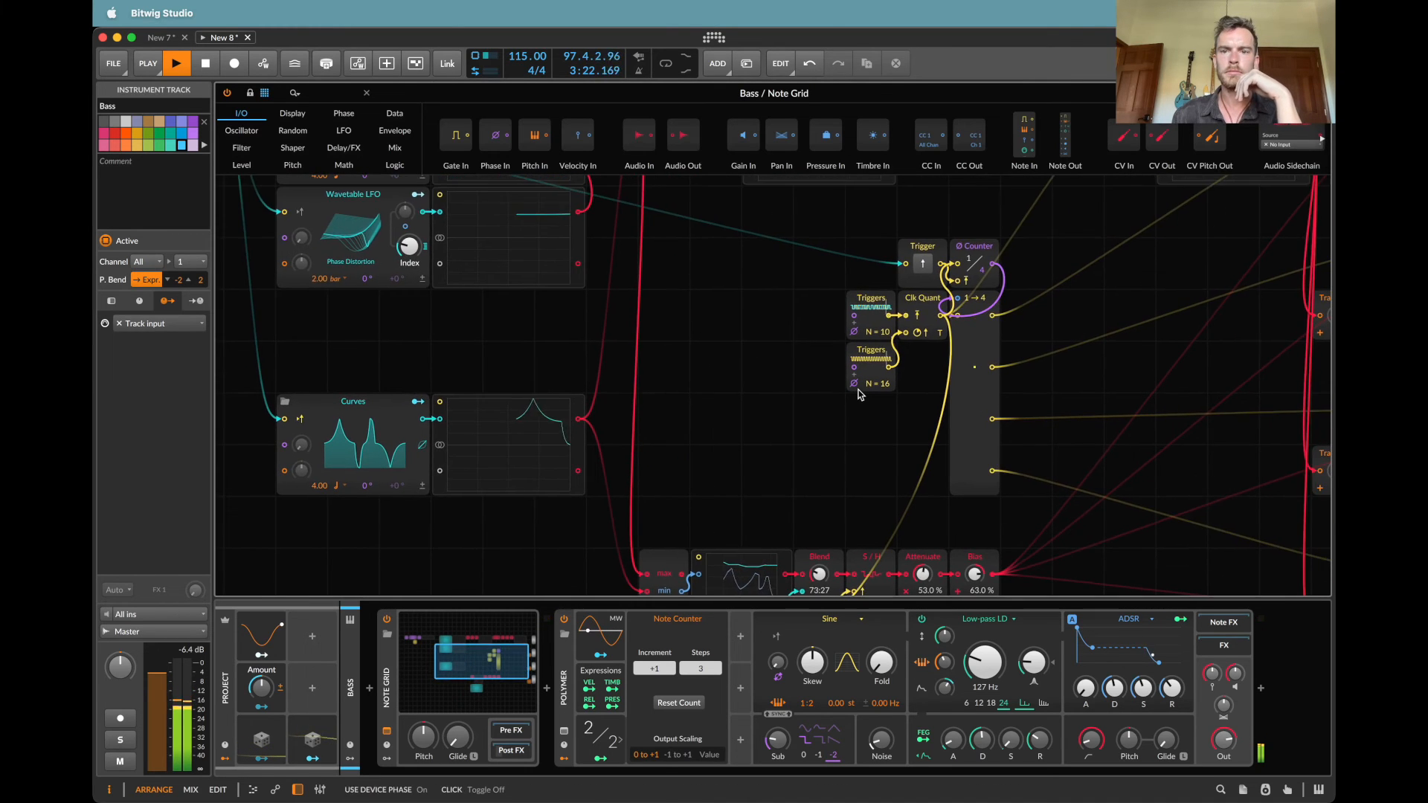
scroll(859, 394, down, 2)
scroll(859, 395, up, 5)
scroll(860, 394, right, 5)
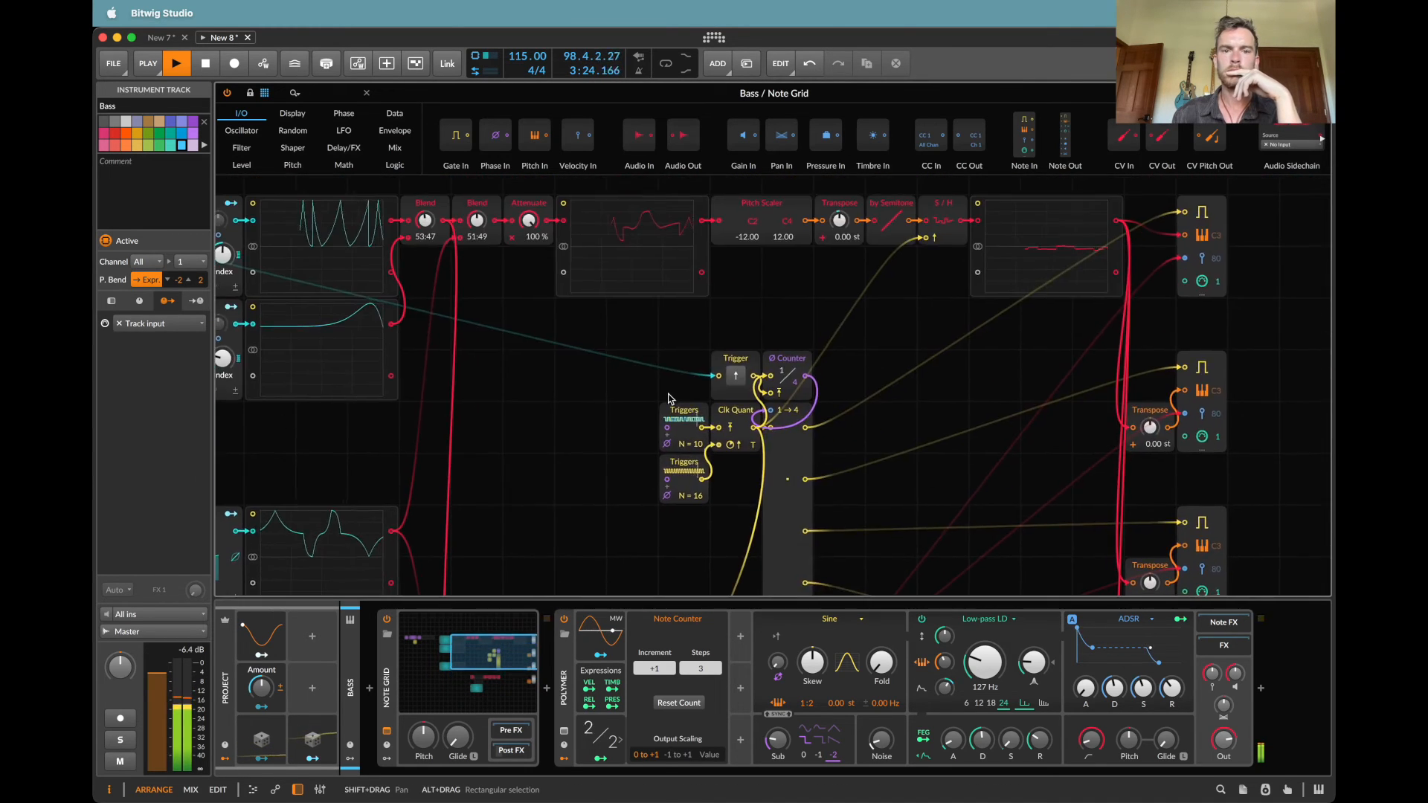
scroll(671, 399, down, 1)
drag(692, 441, 692, 463)
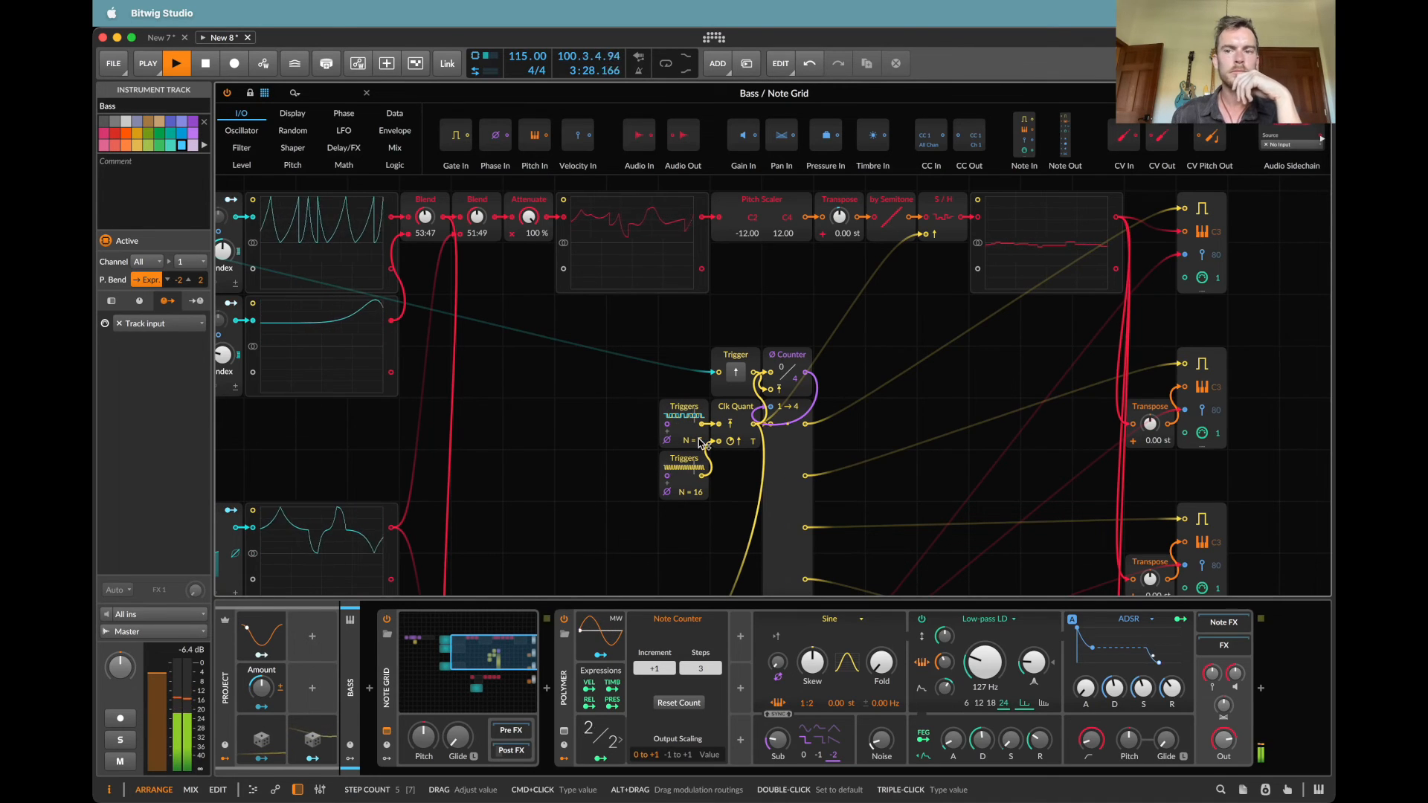
Step: Lengthen the decay and slightly shorten the release of the ADSR envelope in the Bass track's Polymer
scroll(1021, 299, up, 1)
scroll(1020, 299, right, 1)
drag(1115, 689, 1114, 650)
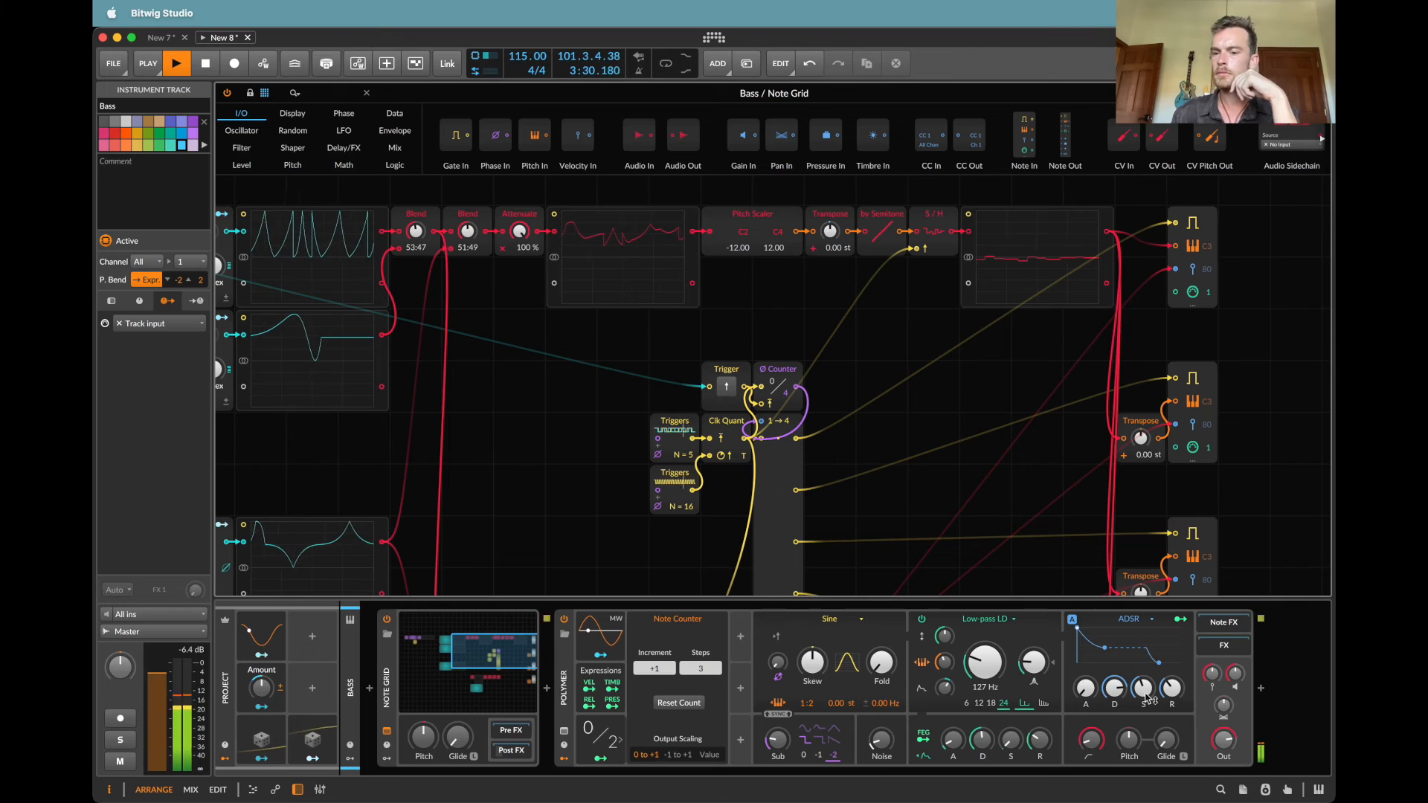
mouse_move(1171, 688)
mouse_down()
mouse_move(1171, 673)
mouse_move(1174, 698)
mouse_up()
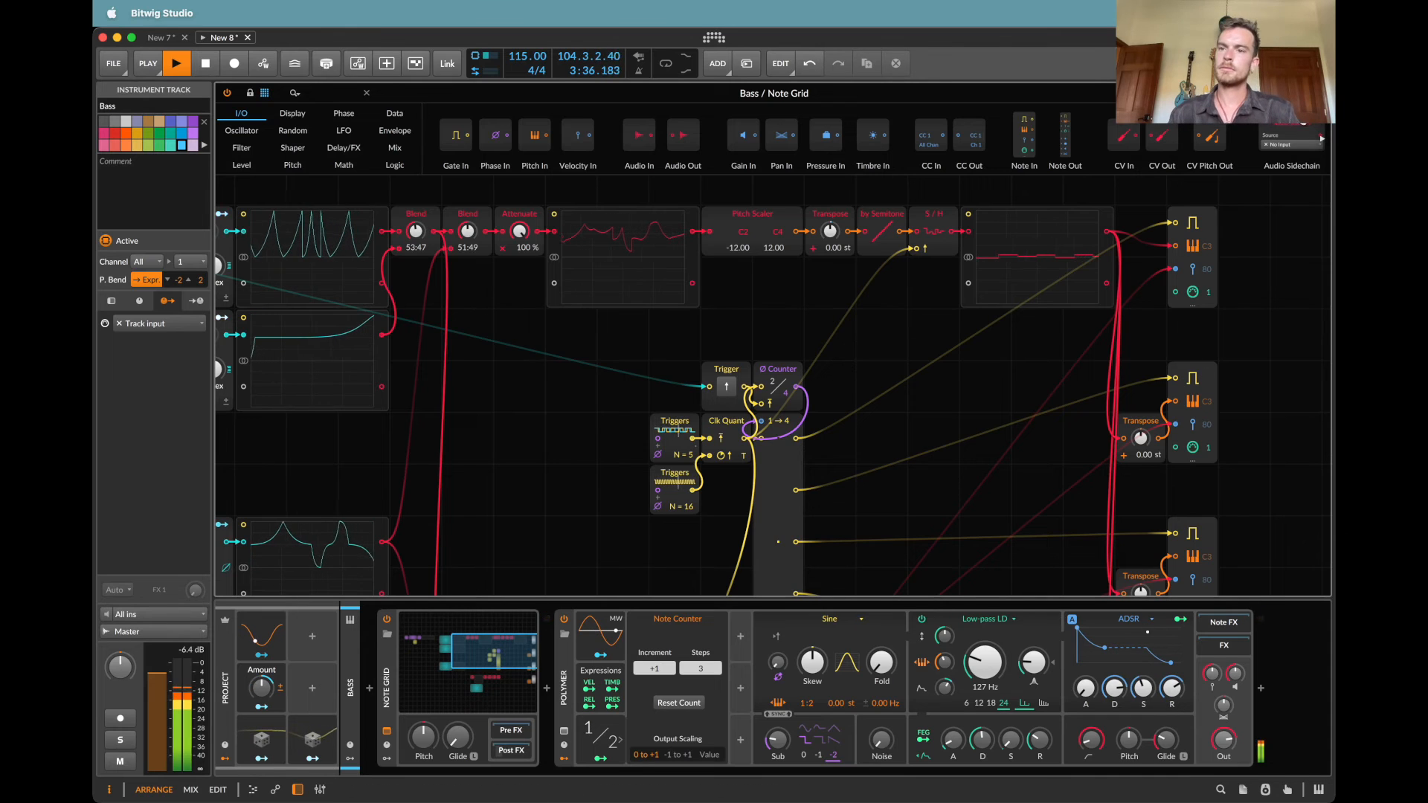
Step: Stop playback, close the Note Grid and mute the Pad and Bass tracks
scroll(1064, 305, right, 5)
scroll(1064, 305, up, 3)
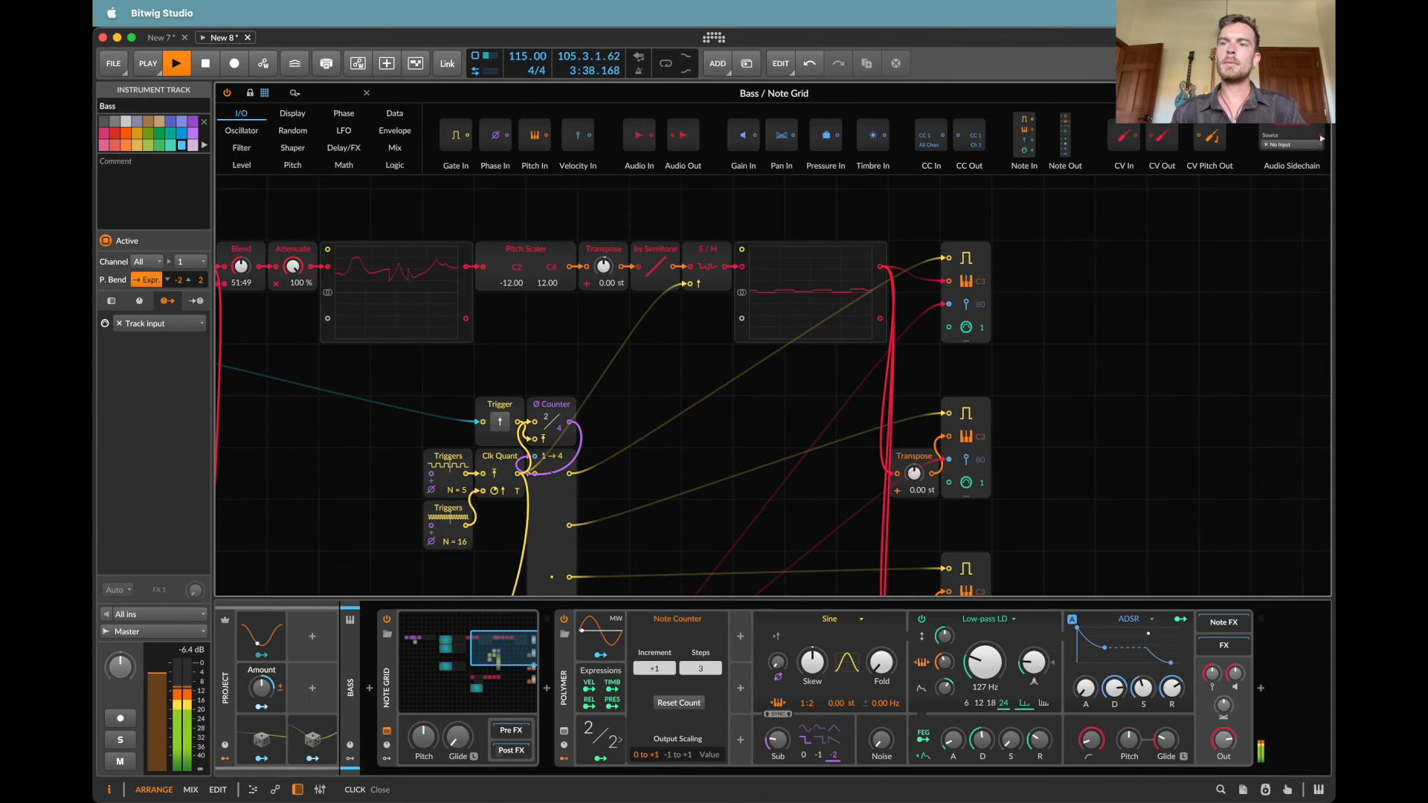
key(space)
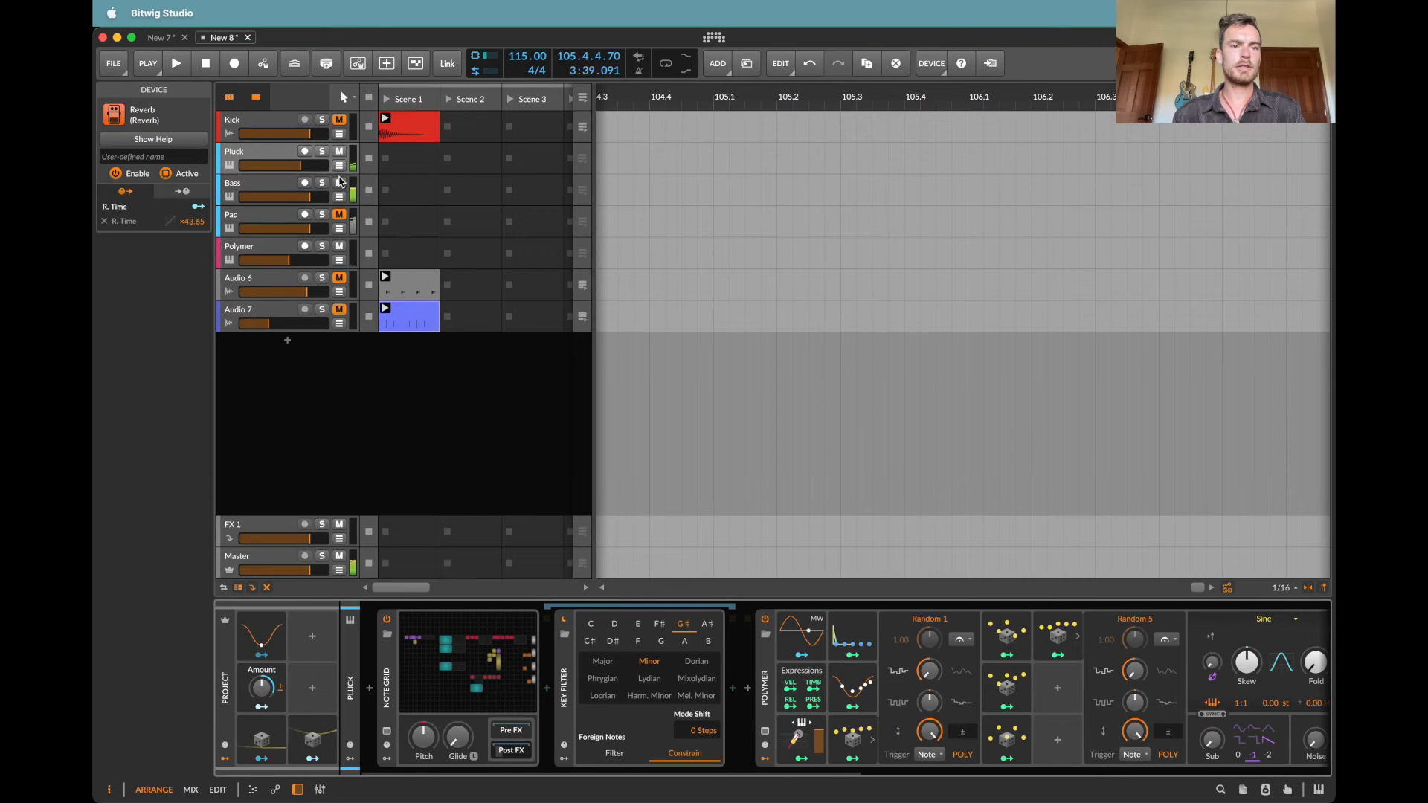
click(340, 182)
click(279, 153)
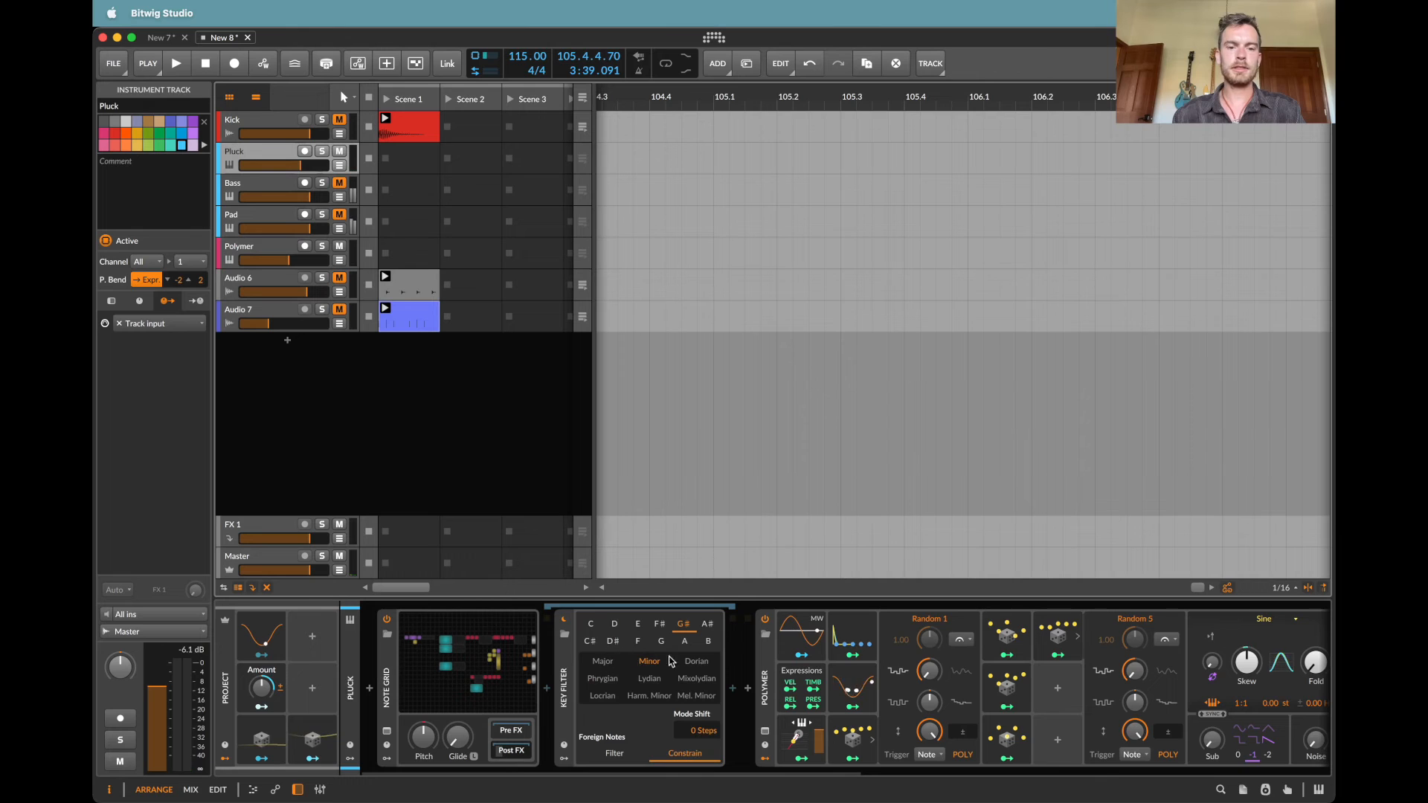
click(243, 183)
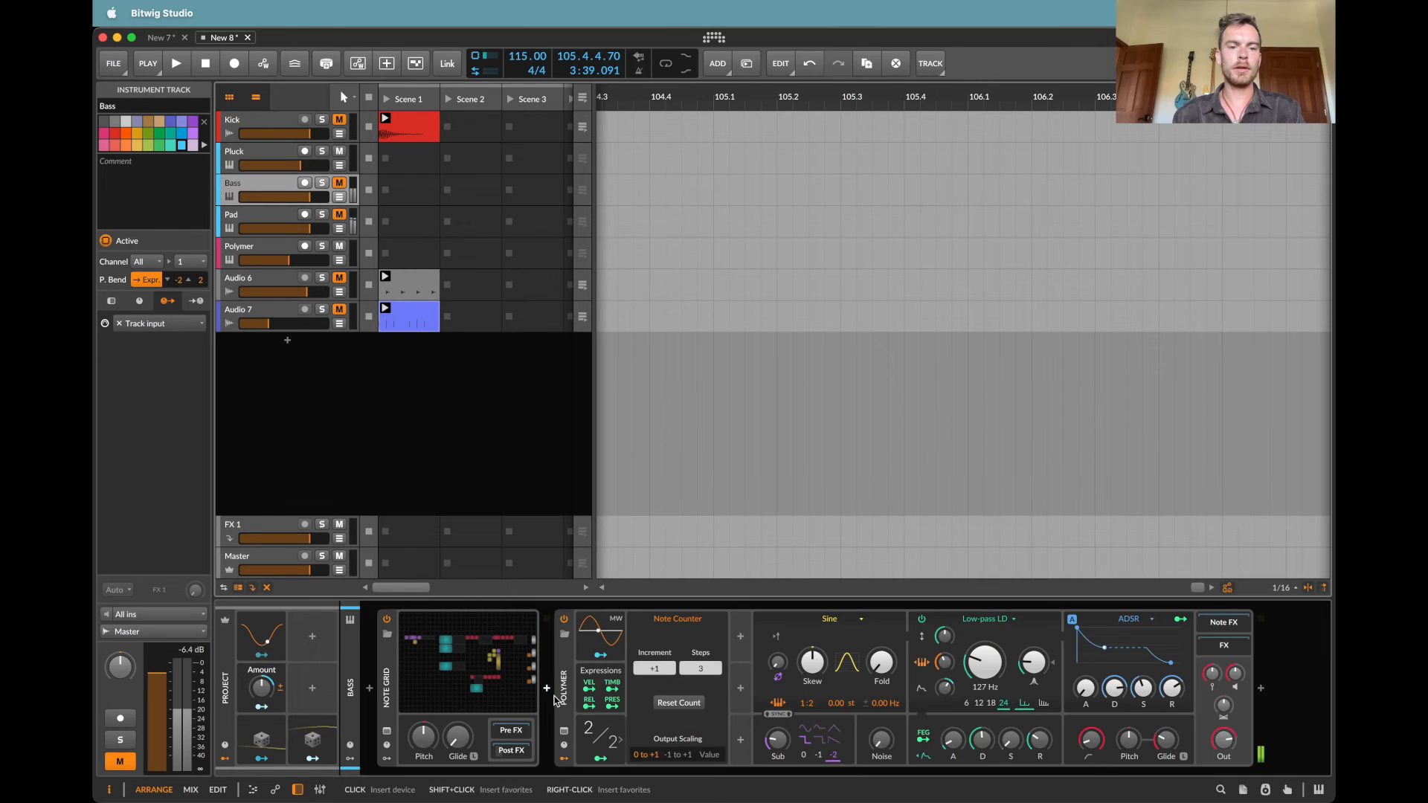
click(523, 752)
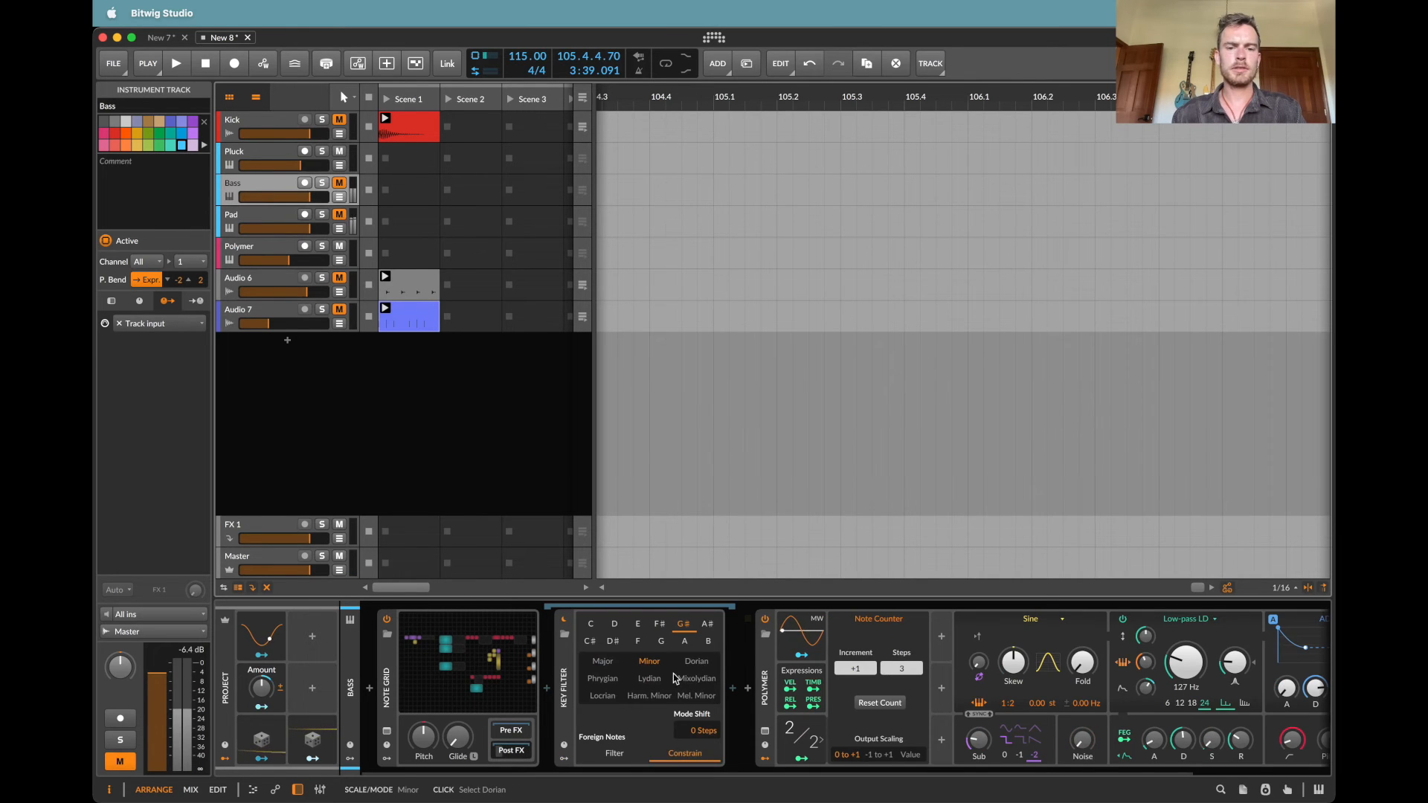
click(561, 674)
key(Delete)
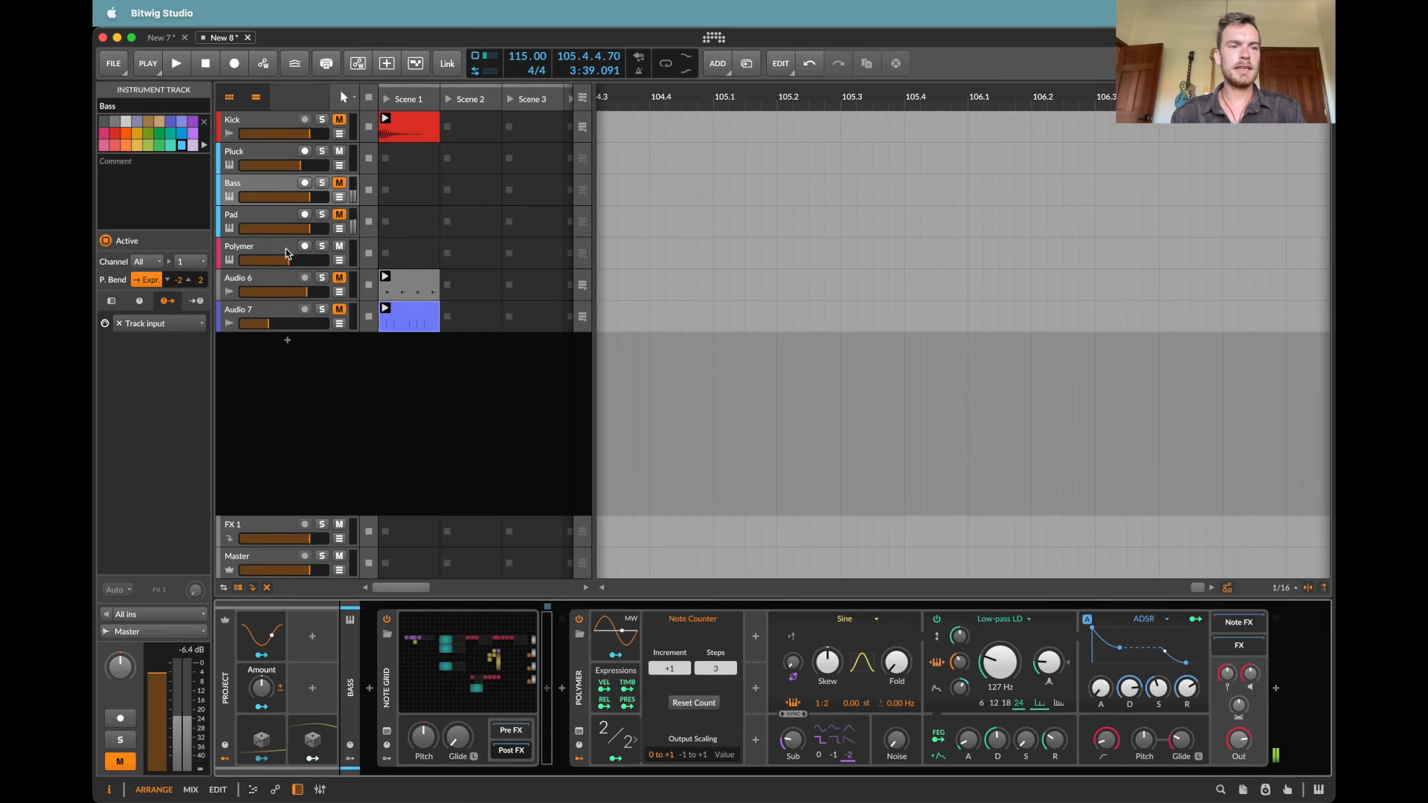
Step: Delete the Key Filter devices from the Polymer and Pluck tracks
click(272, 216)
click(258, 250)
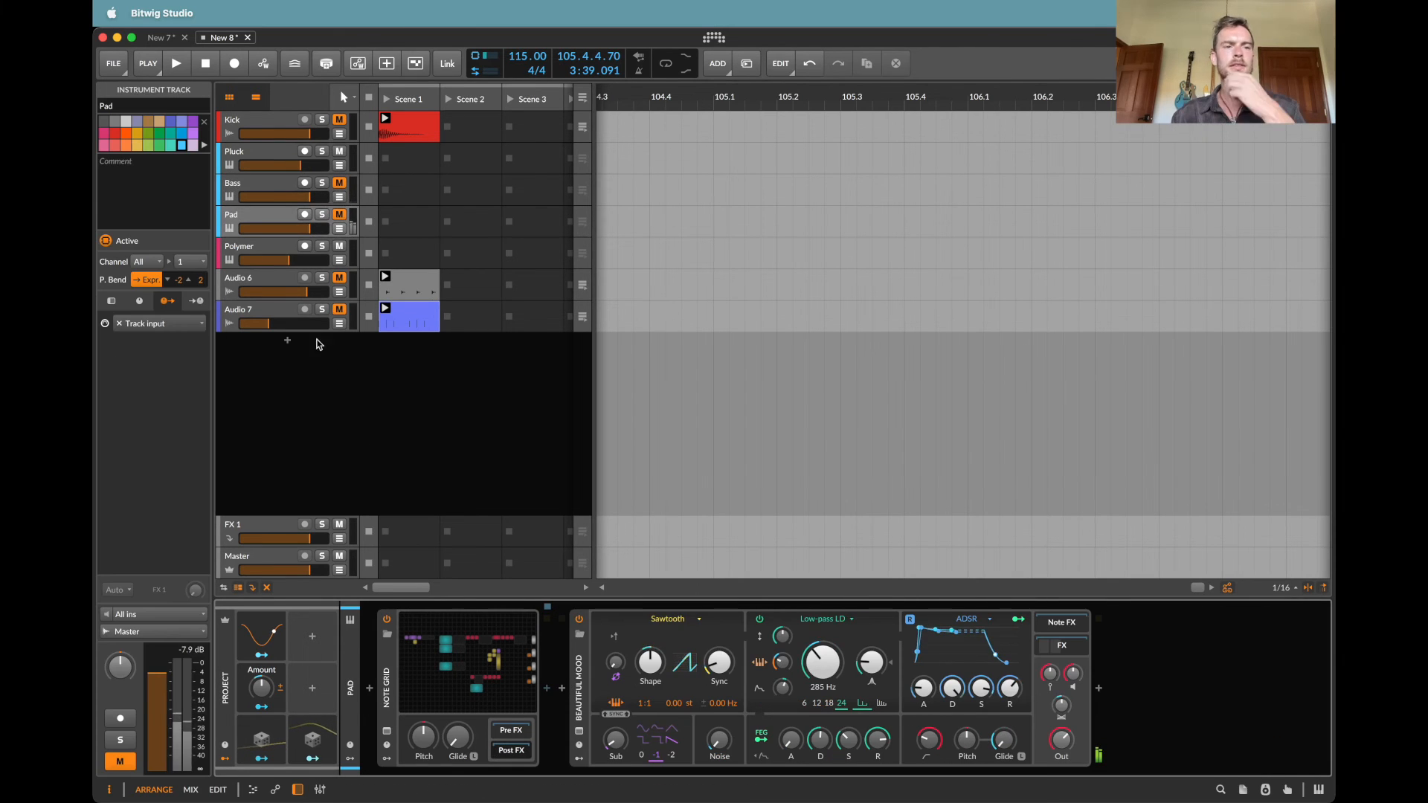
click(698, 686)
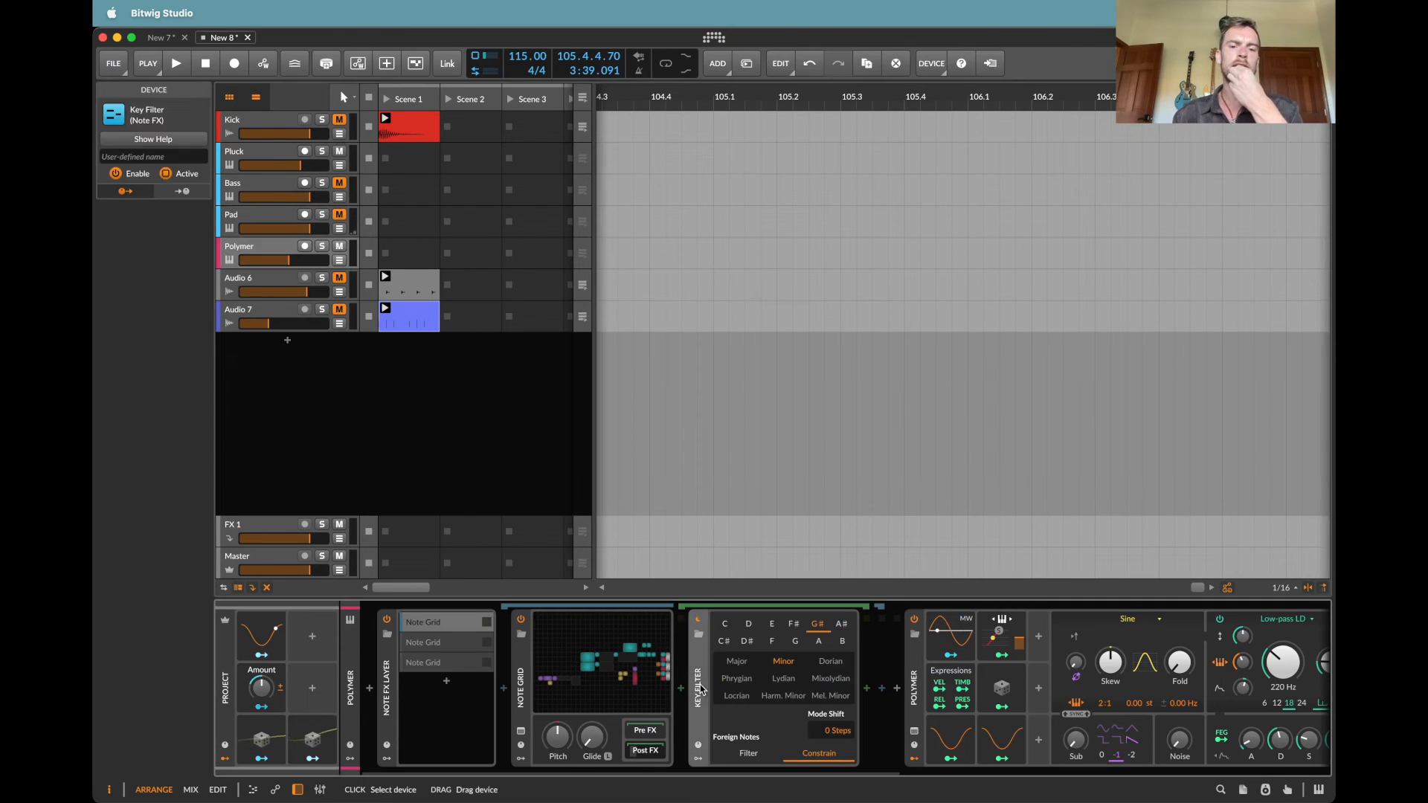
key(Delete)
click(254, 159)
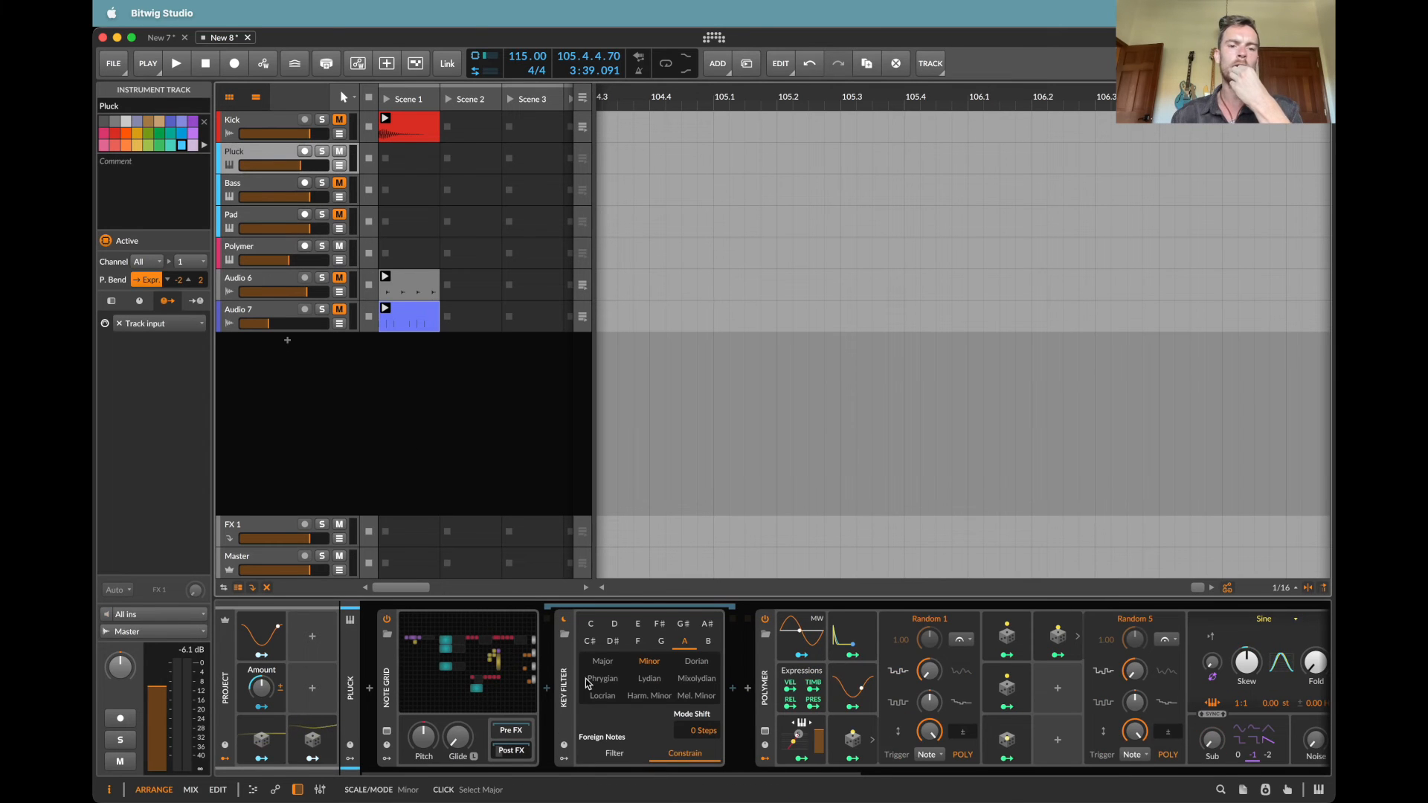
click(567, 701)
key(Delete)
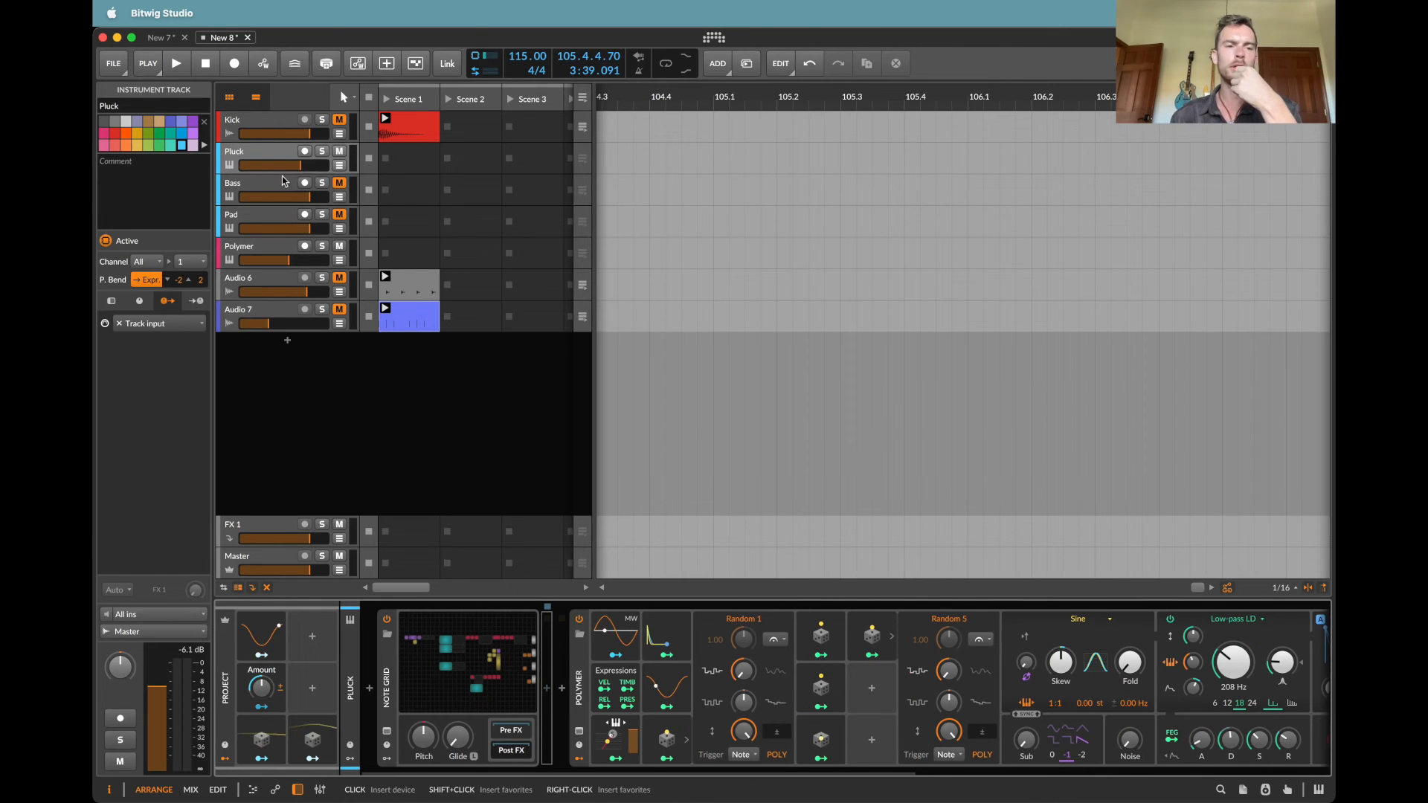
Step: Open Pluck's Note Grid and move the last oscilloscope straight up, above the row of pitch modules
click(460, 685)
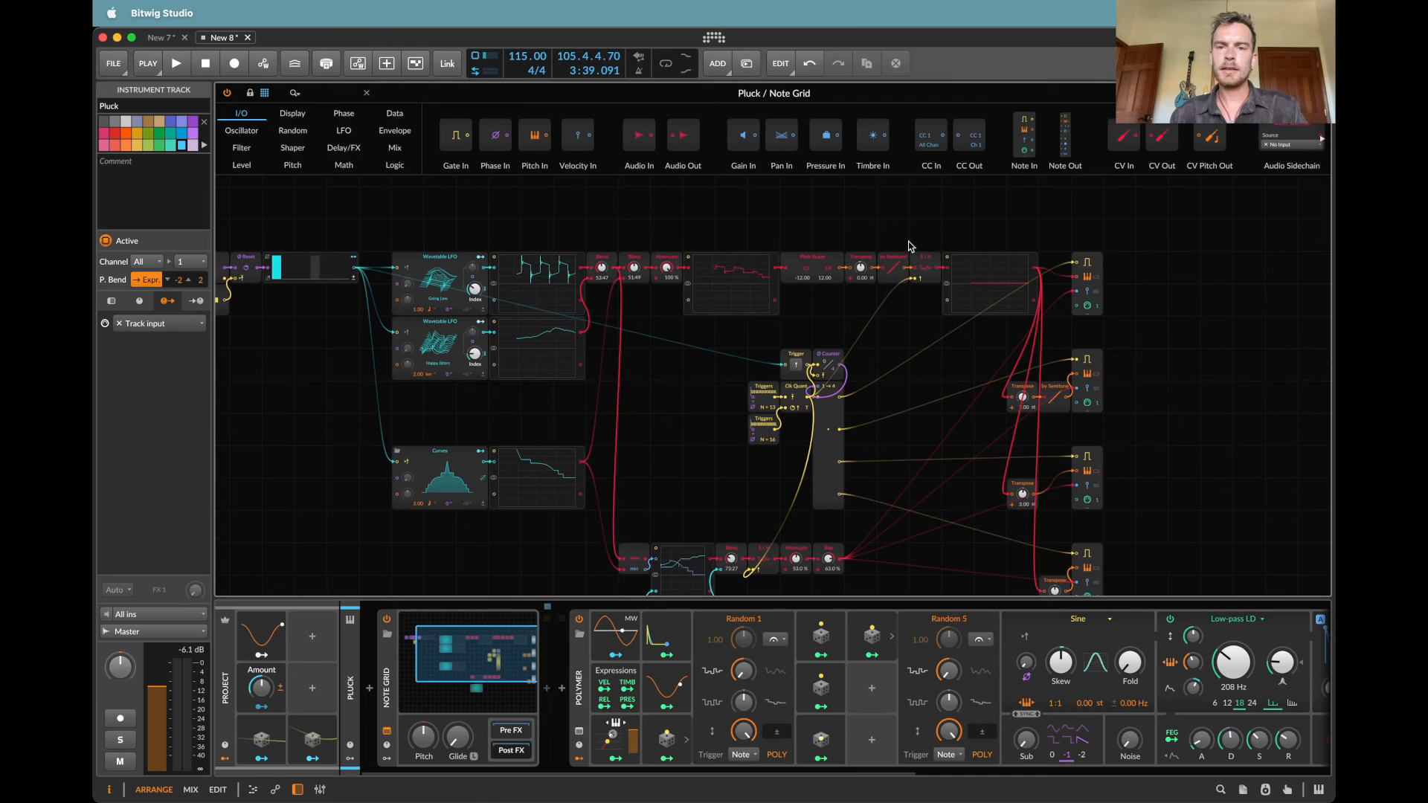
drag(1051, 227, 1188, 598)
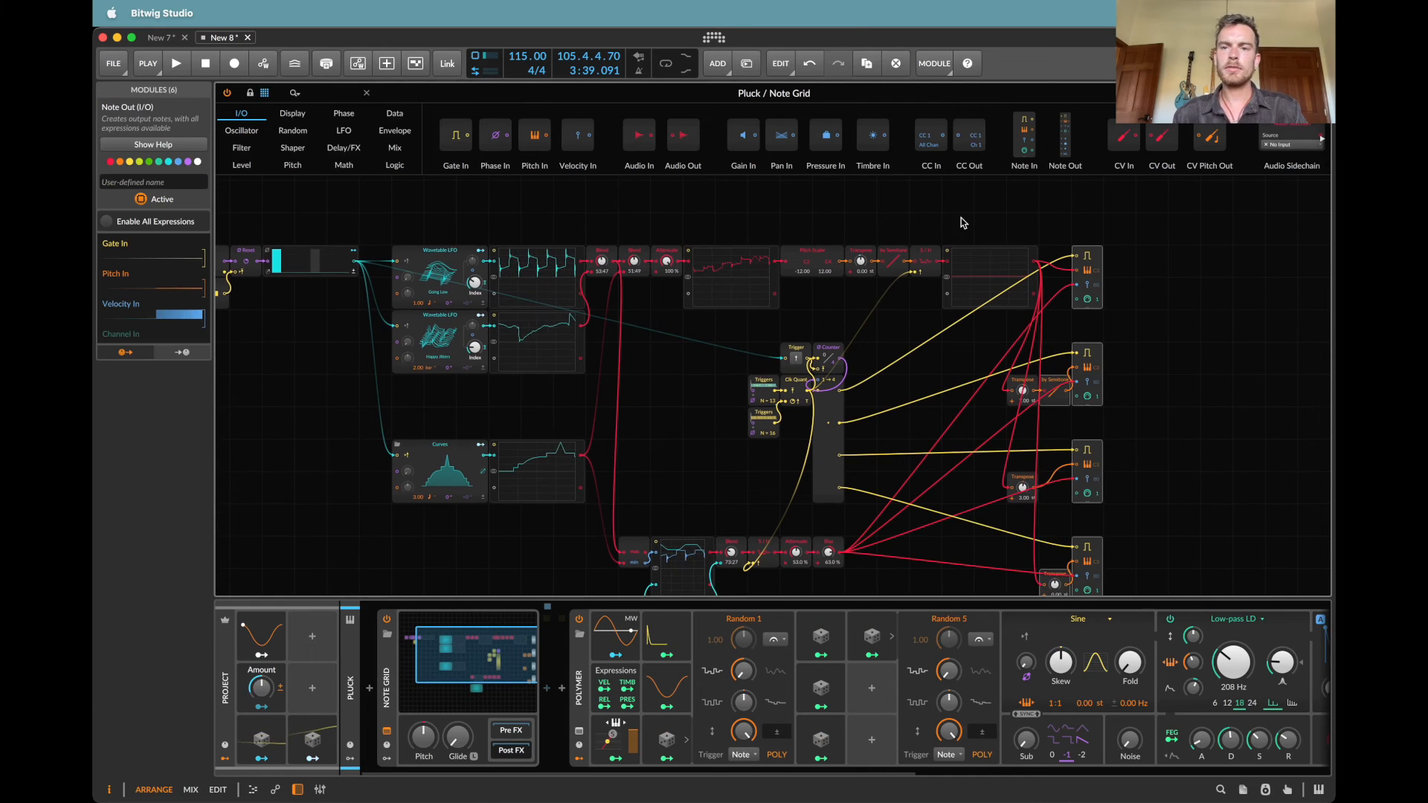
drag(990, 264, 852, 221)
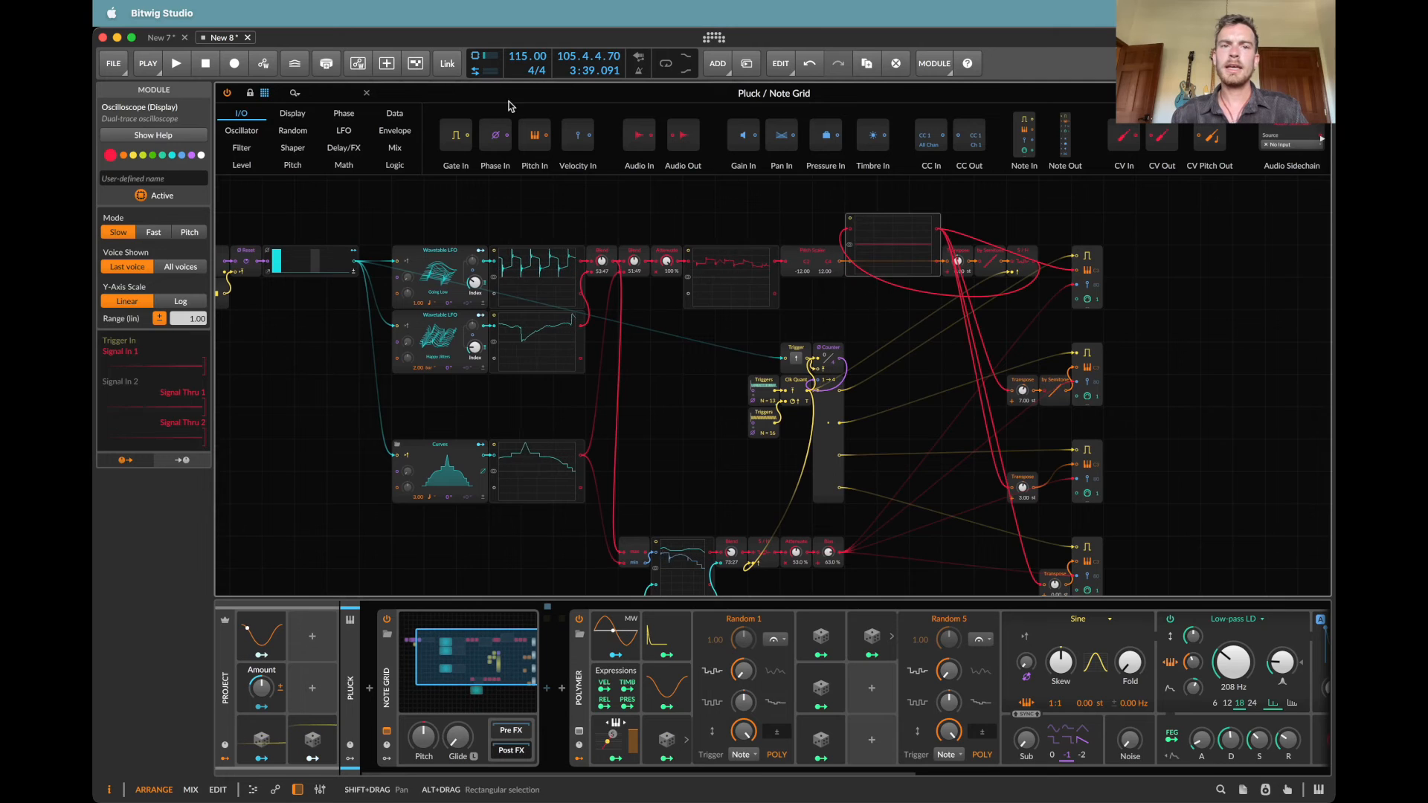
key(super+z)
drag(985, 270, 985, 213)
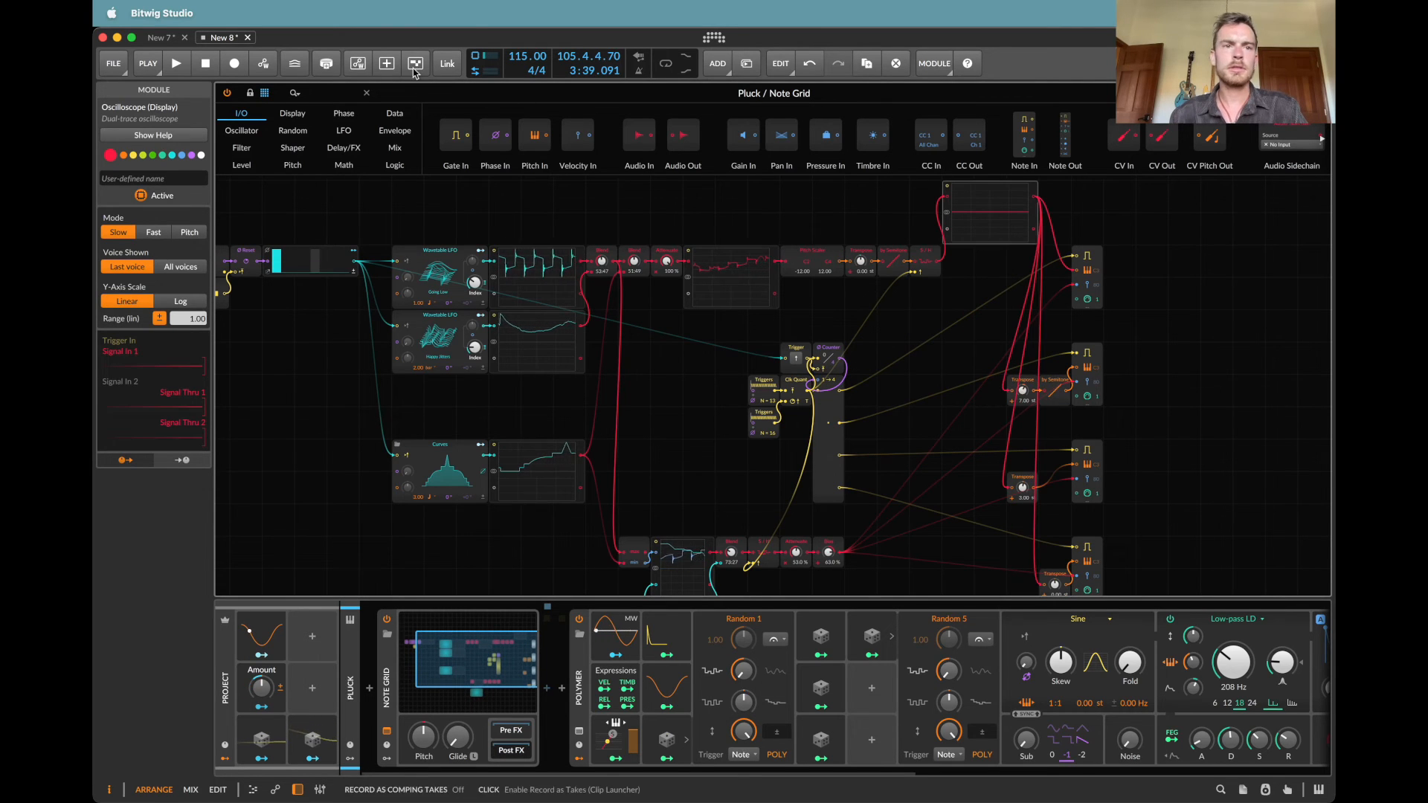
Step: Find the Pitch Quantize module with the search "qua" and insert it between the oscilloscope's output and the note outputs
click(316, 92)
text(qyab)
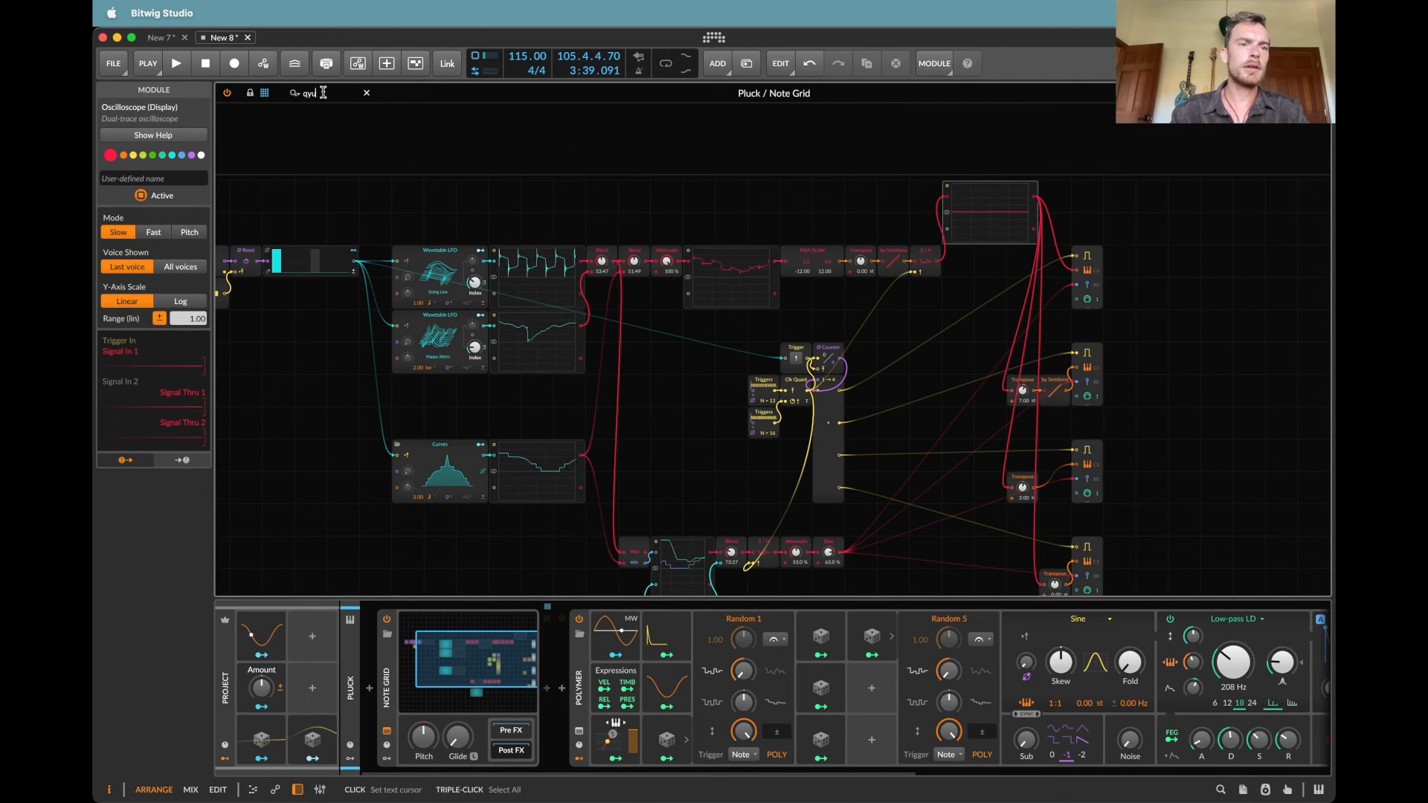
key(BackSpace)
key(BackSpace)
text(ua)
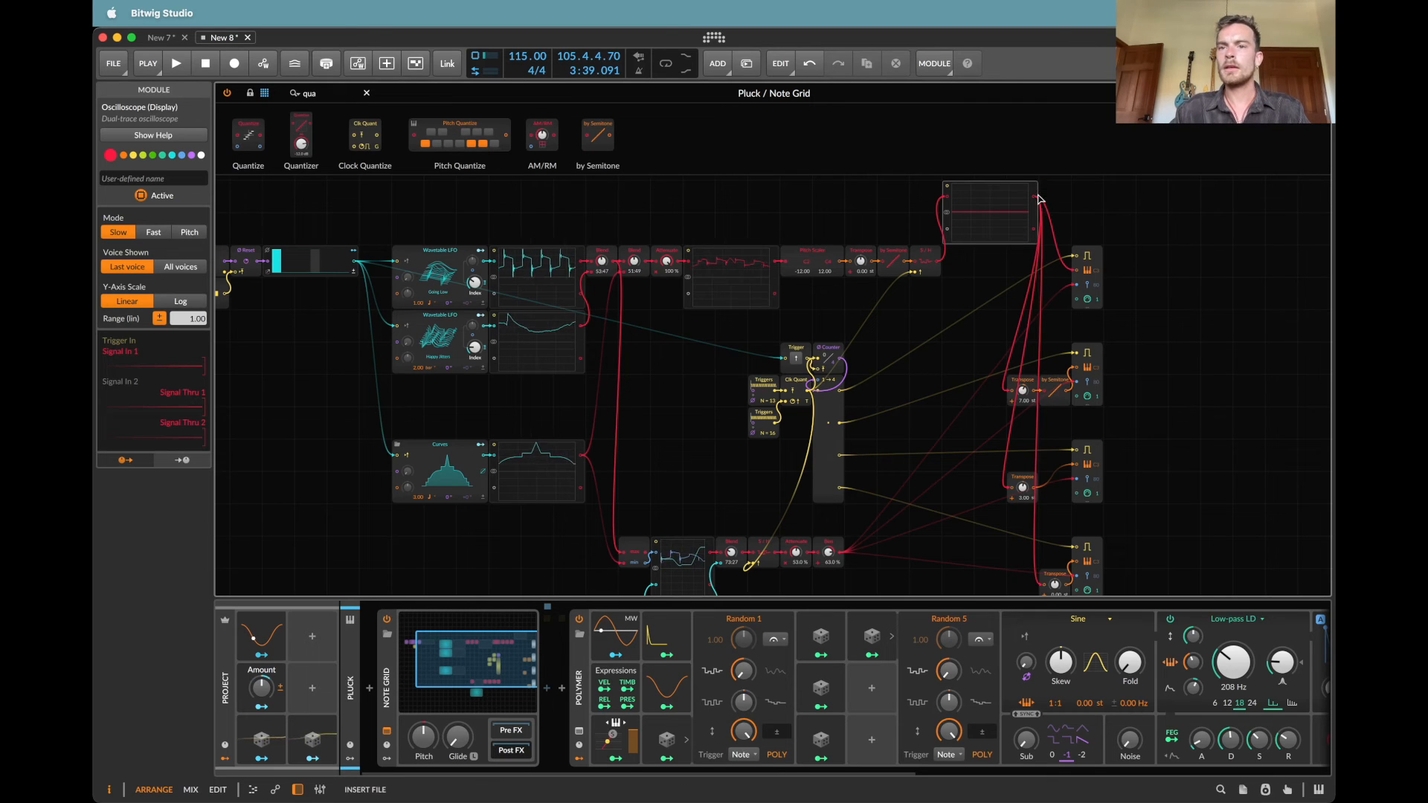
drag(1038, 195, 1039, 195)
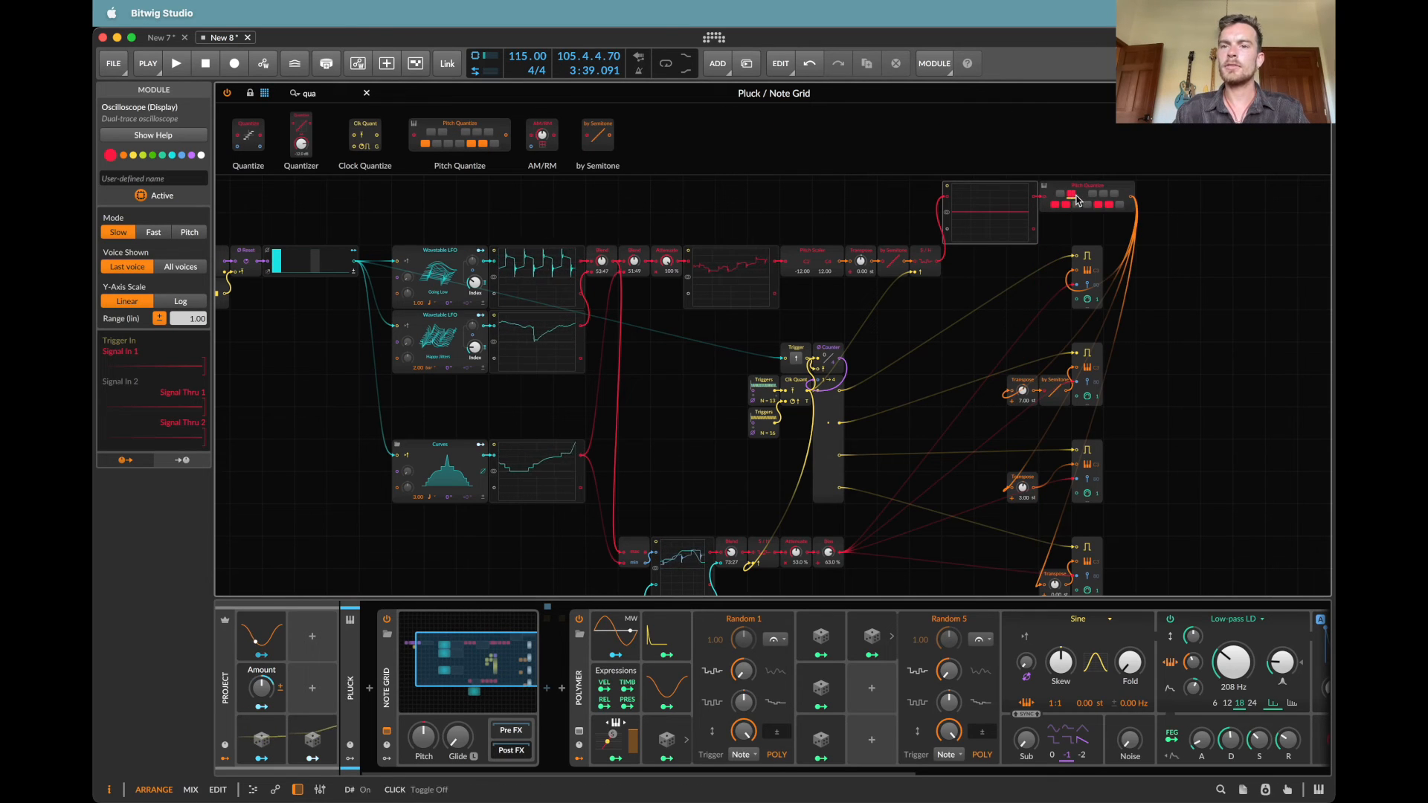
Step: Set Pluck's Pitch Quantize to the notes C, D, D#, F, G and A#
click(1088, 205)
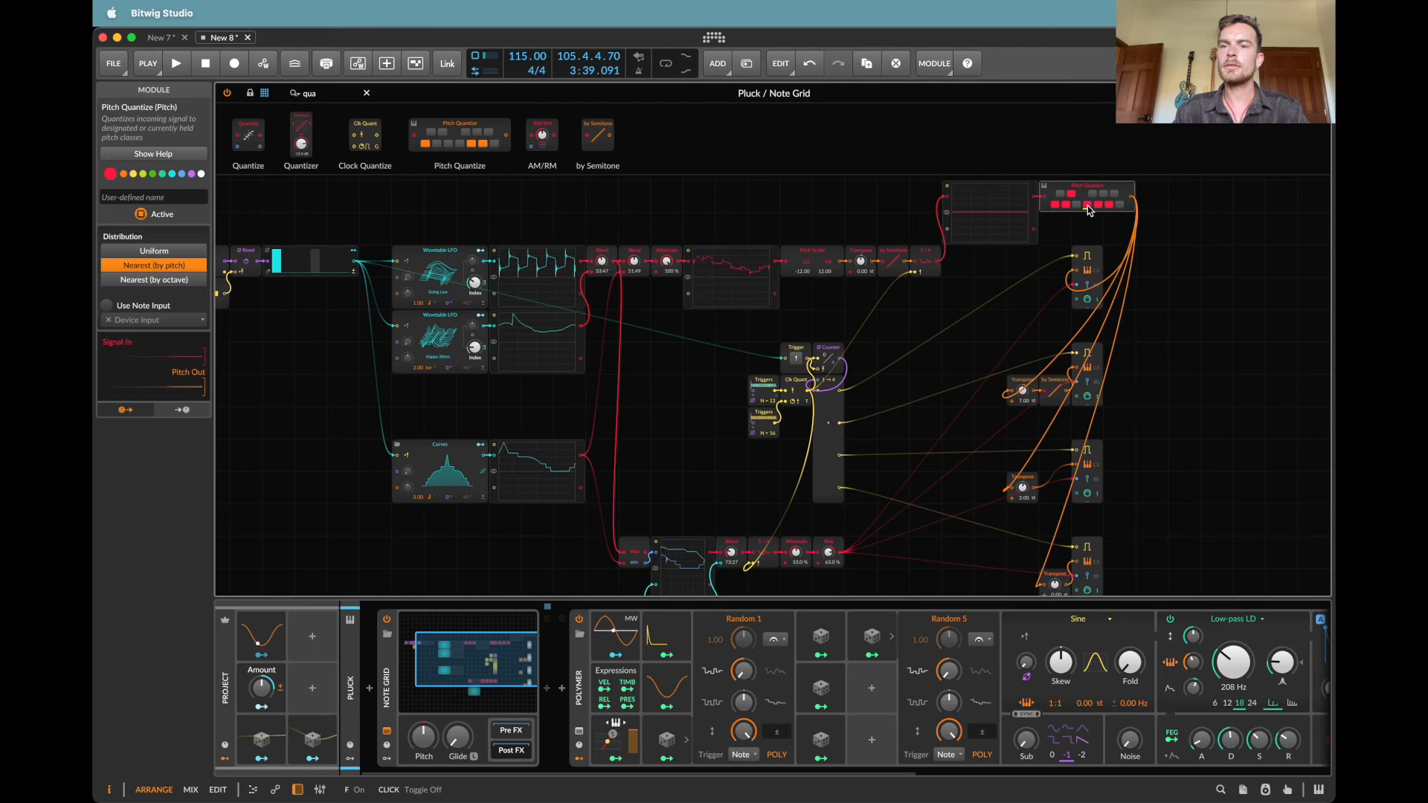
click(1109, 208)
click(1114, 194)
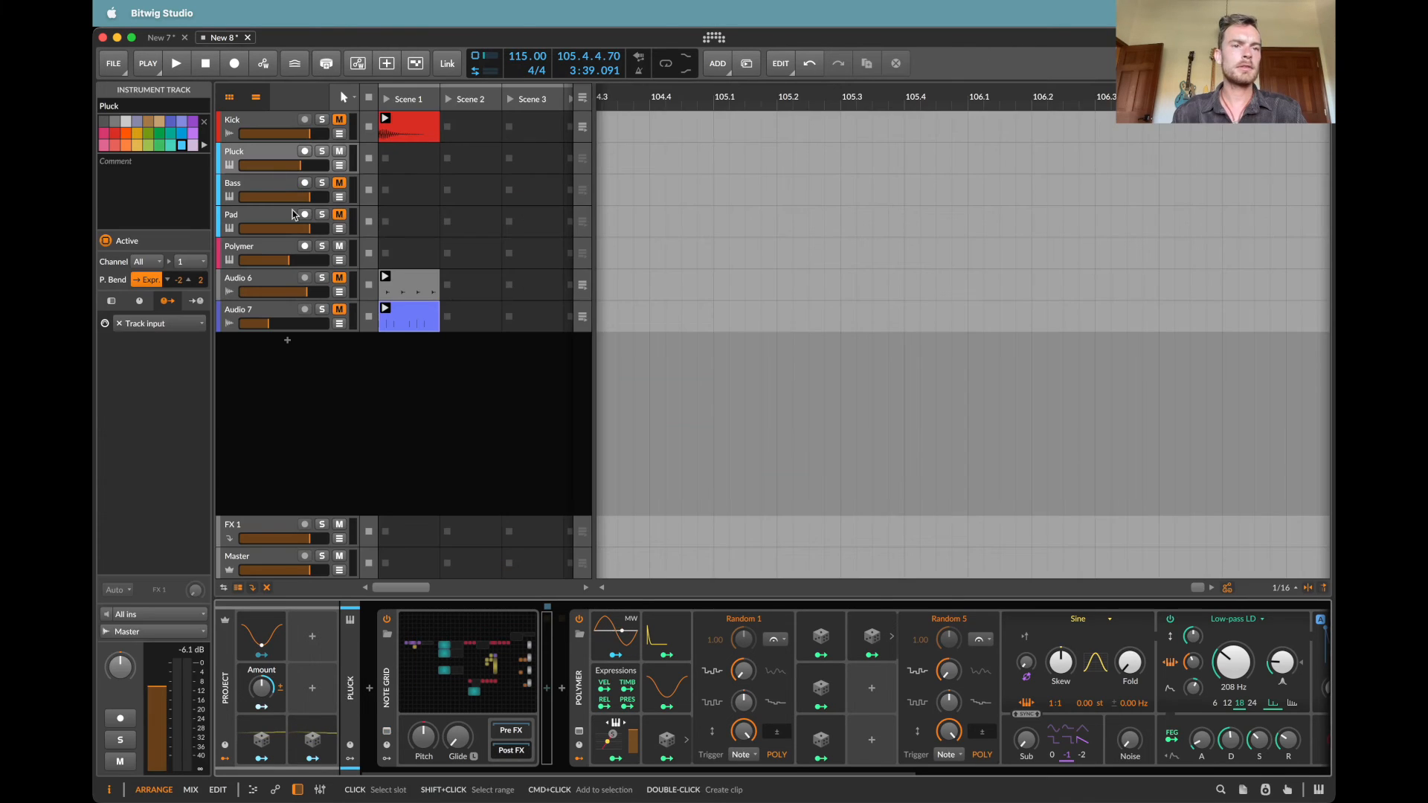
Step: Paste the Pitch Quantize module into the Bass Note Grid and route the last oscilloscope's output through it to the note outputs
click(259, 195)
click(474, 690)
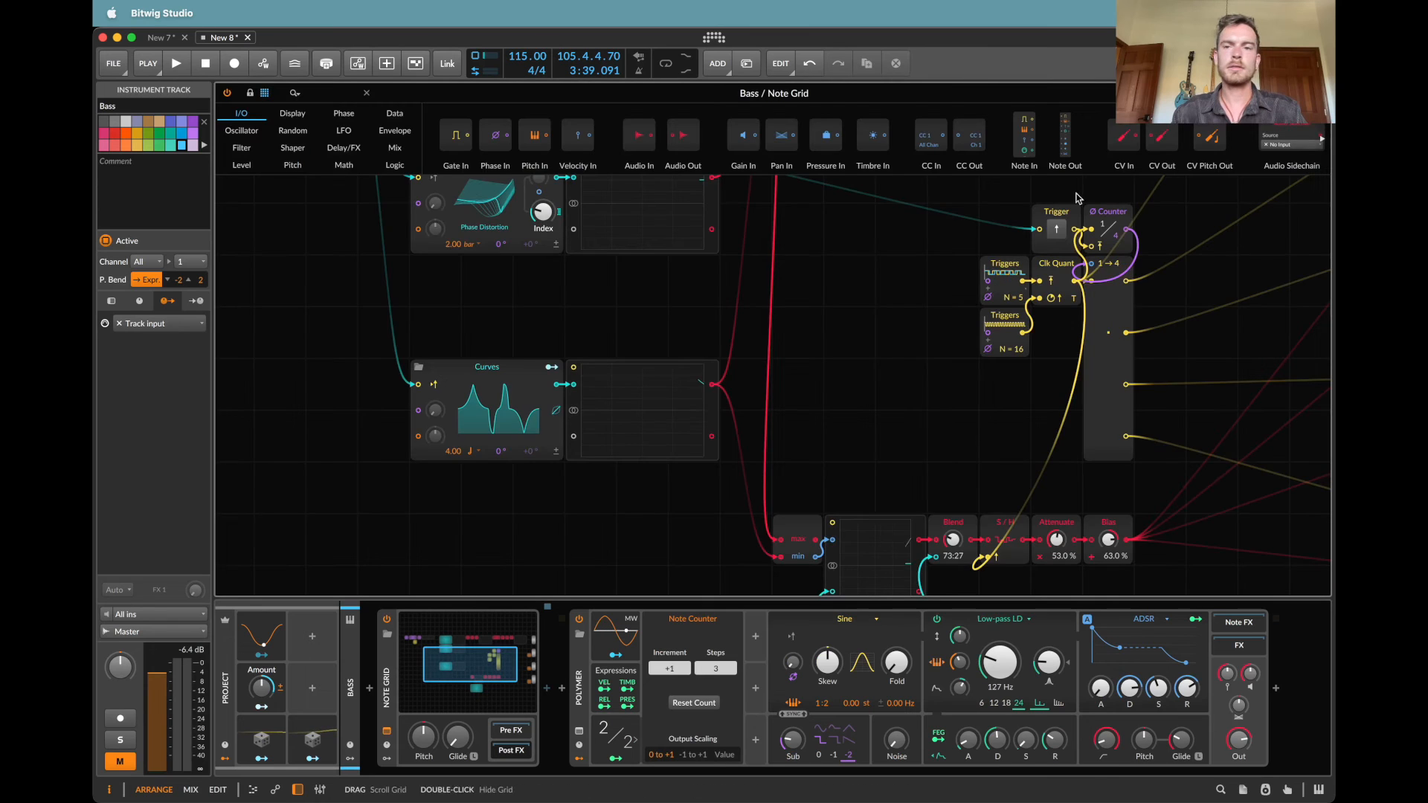
scroll(824, 225, up, 5)
scroll(825, 225, left, 4)
scroll(824, 224, right, 10)
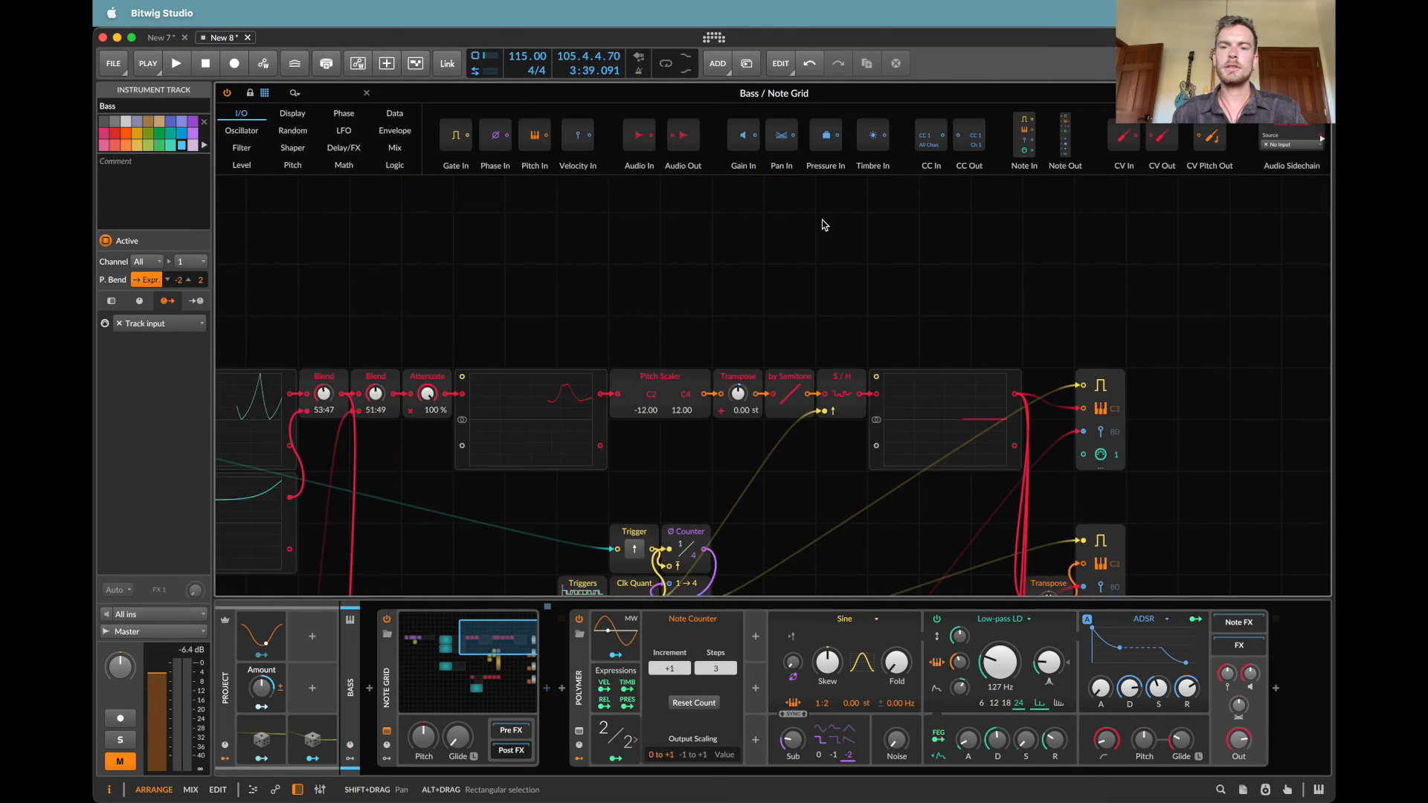
scroll(824, 224, down, 1)
key(super+v)
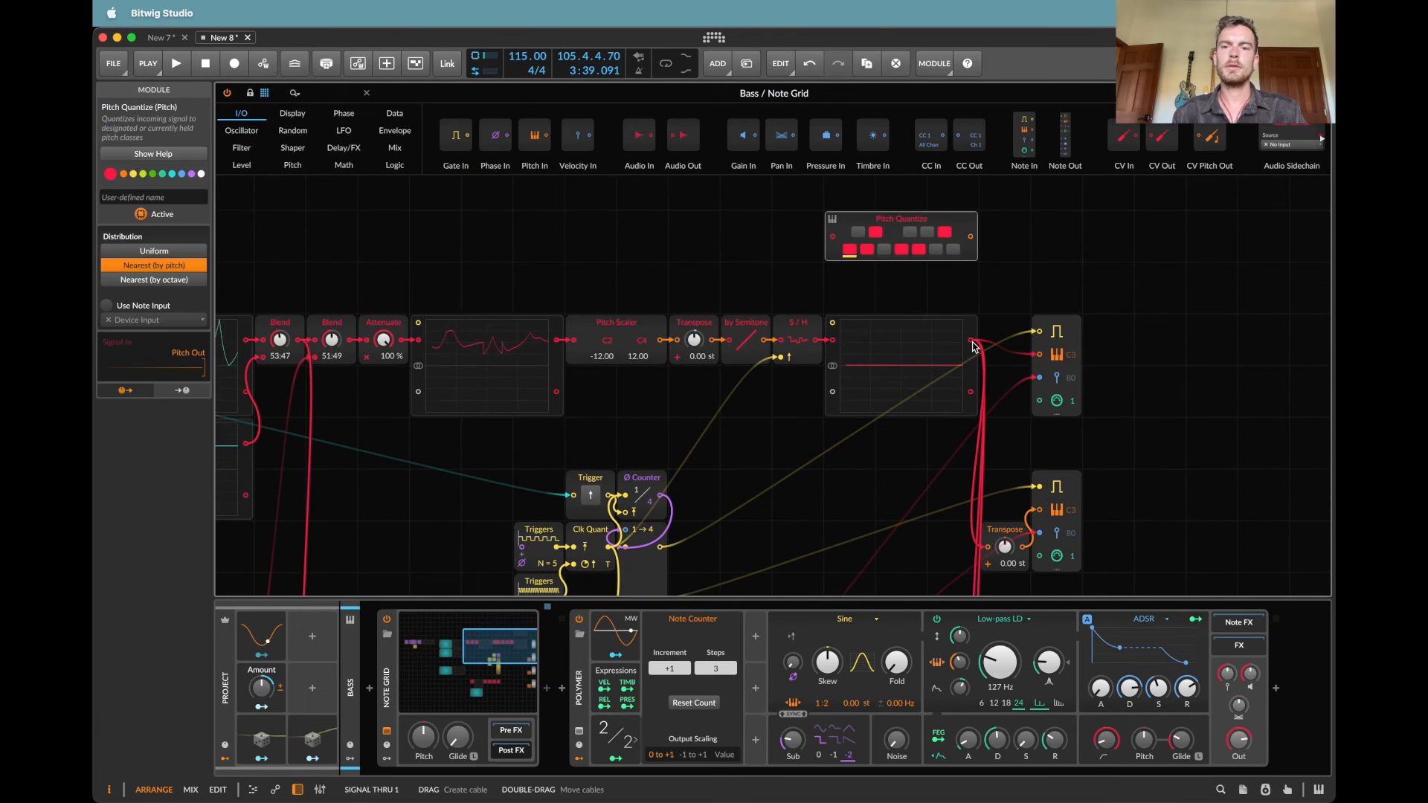
drag(971, 340, 974, 244)
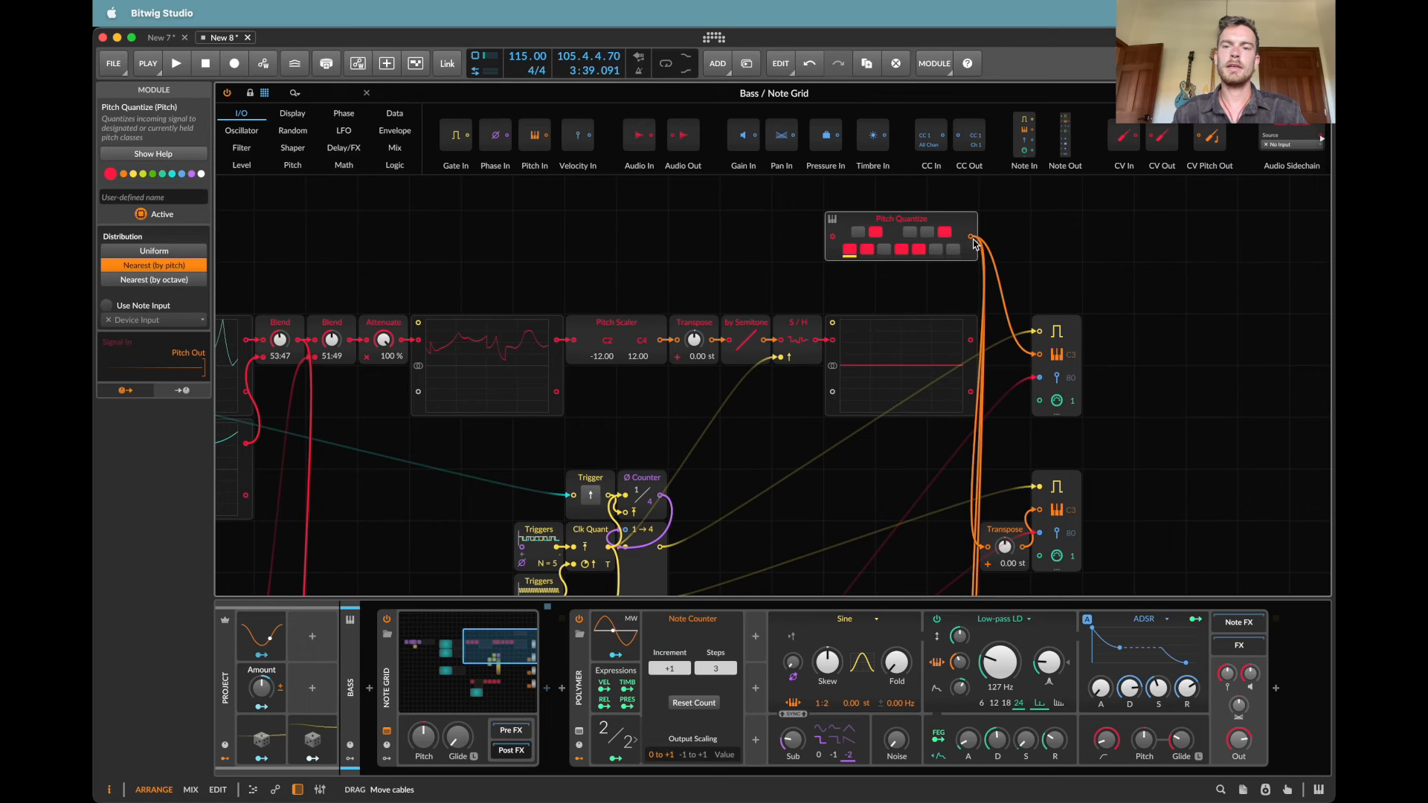
drag(971, 340, 833, 237)
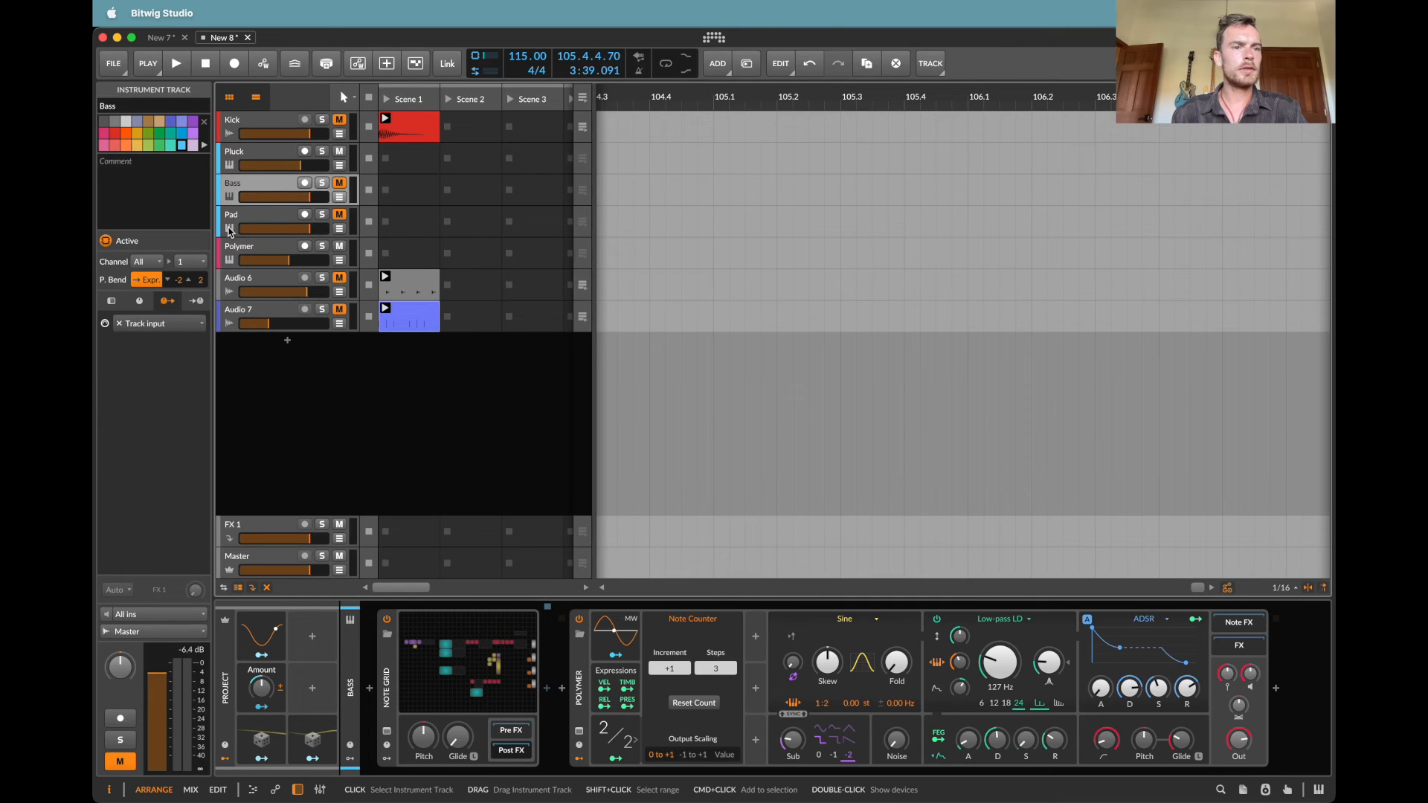
Step: Paste the Pitch Quantize module into the Pad Note Grid and route the last oscilloscope's output through it to the note outputs
click(229, 232)
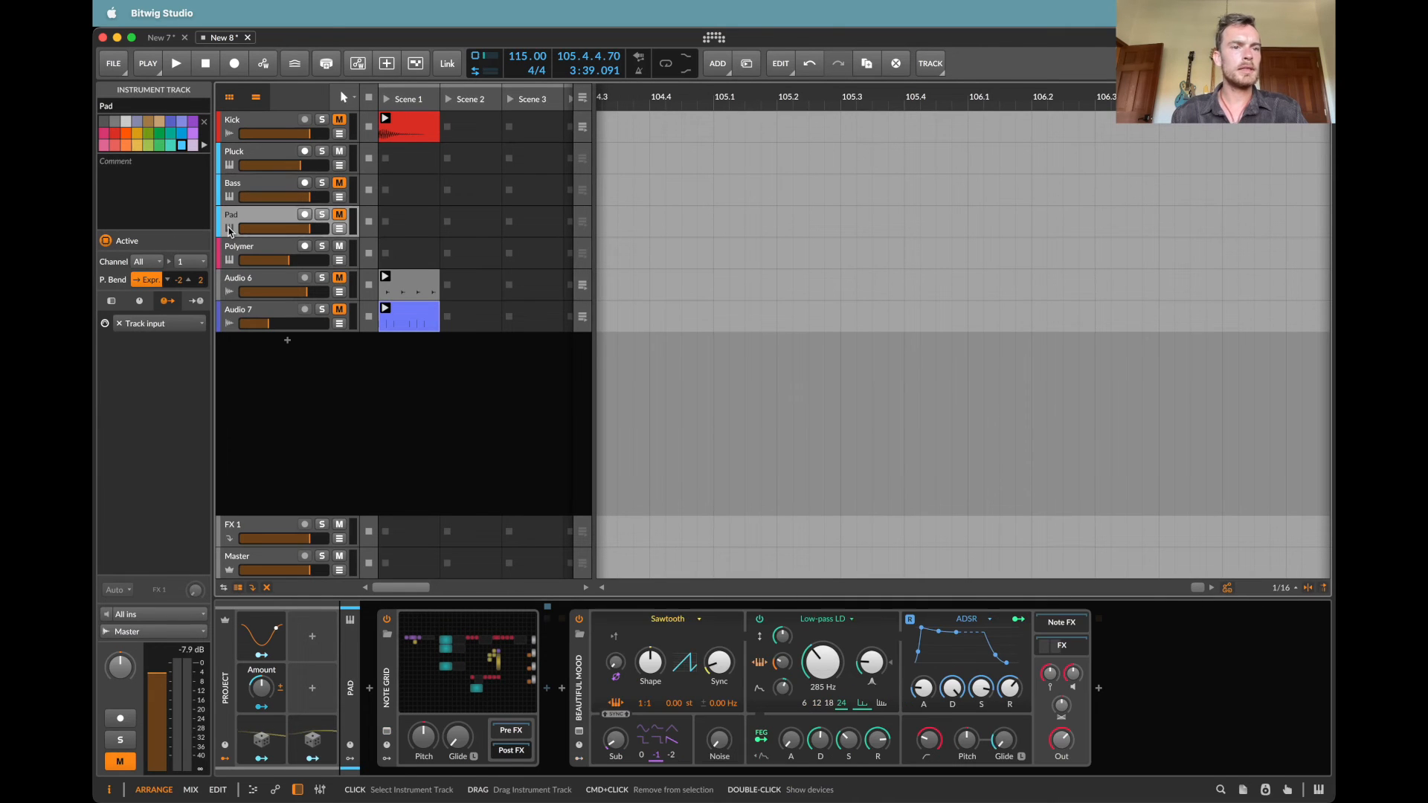
click(448, 677)
scroll(1105, 339, up, 5)
scroll(1105, 339, right, 5)
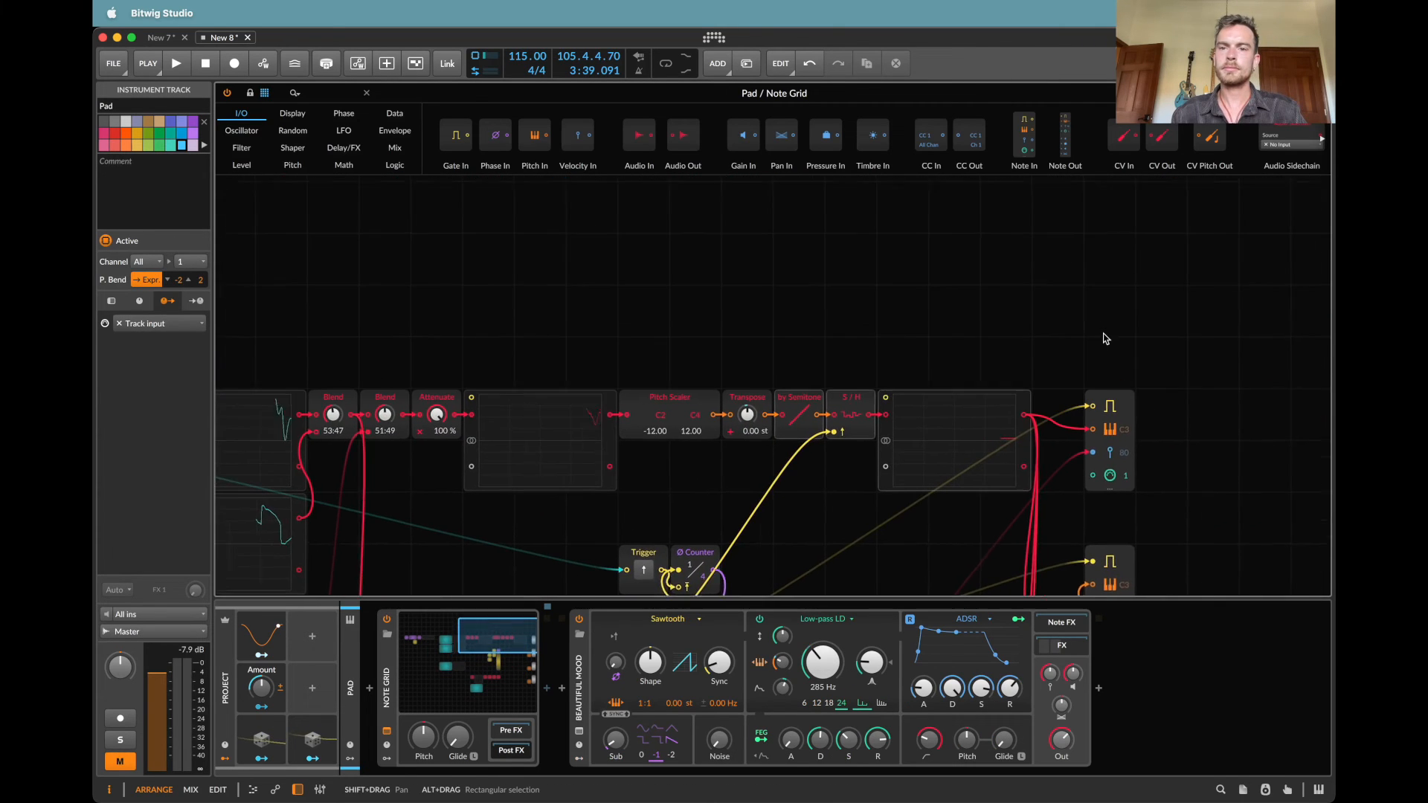
scroll(1106, 338, right, 1)
click(953, 331)
key(super+v)
drag(1012, 420, 1064, 315)
drag(1011, 419, 925, 316)
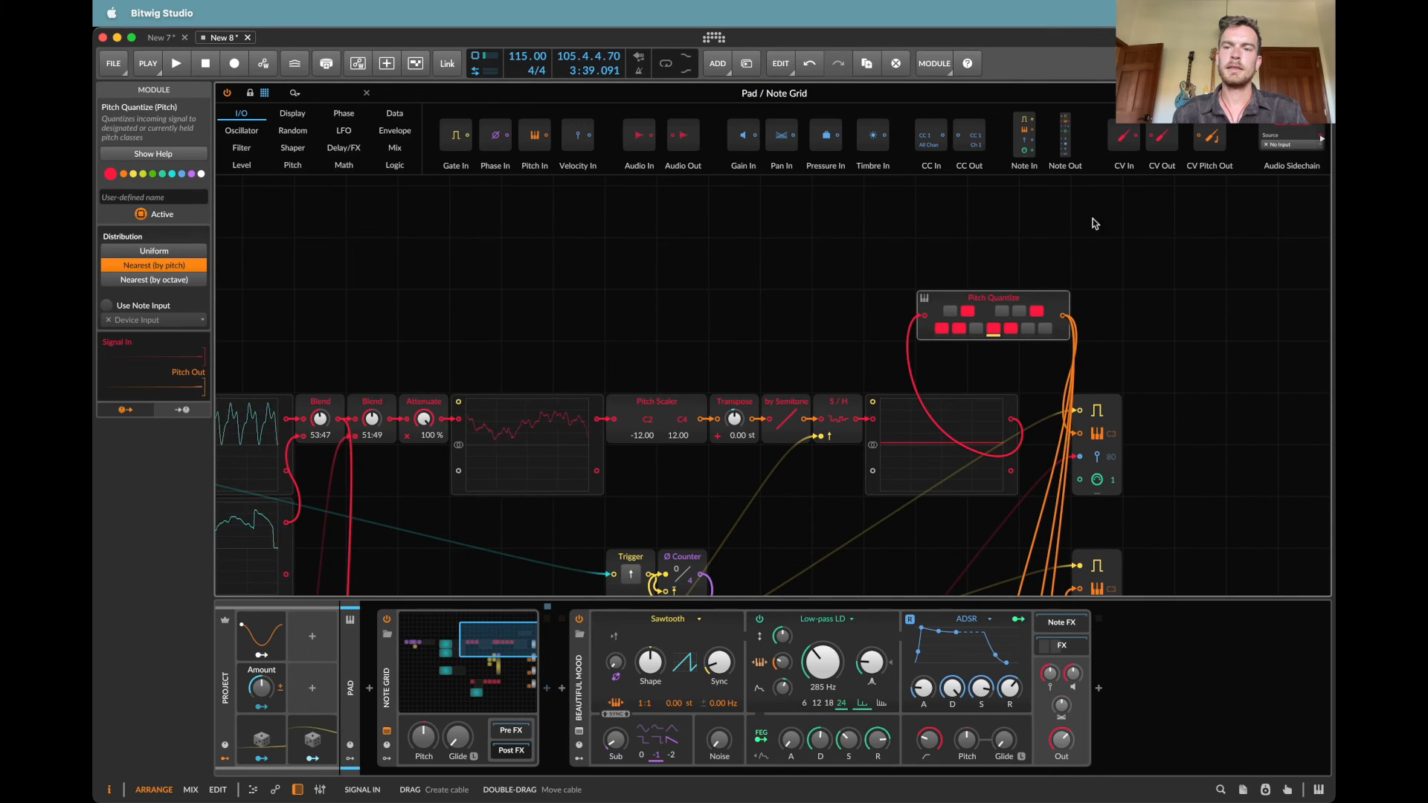
click(367, 93)
Step: Paste the Pitch Quantize module into Polymer's first Note Grid, wired between the by Semitone module and the S/H and Transpose modules
click(253, 243)
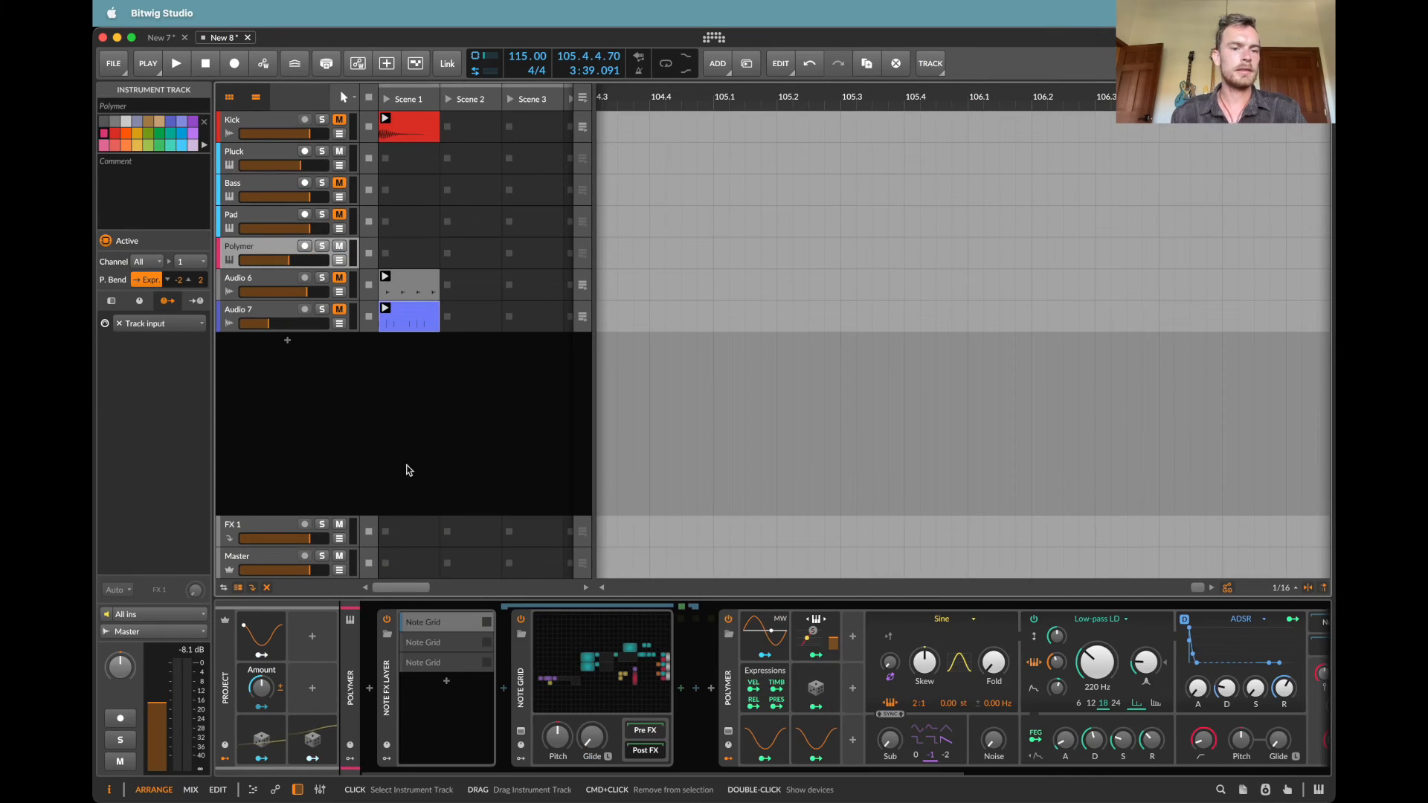
click(607, 646)
scroll(766, 454, right, 5)
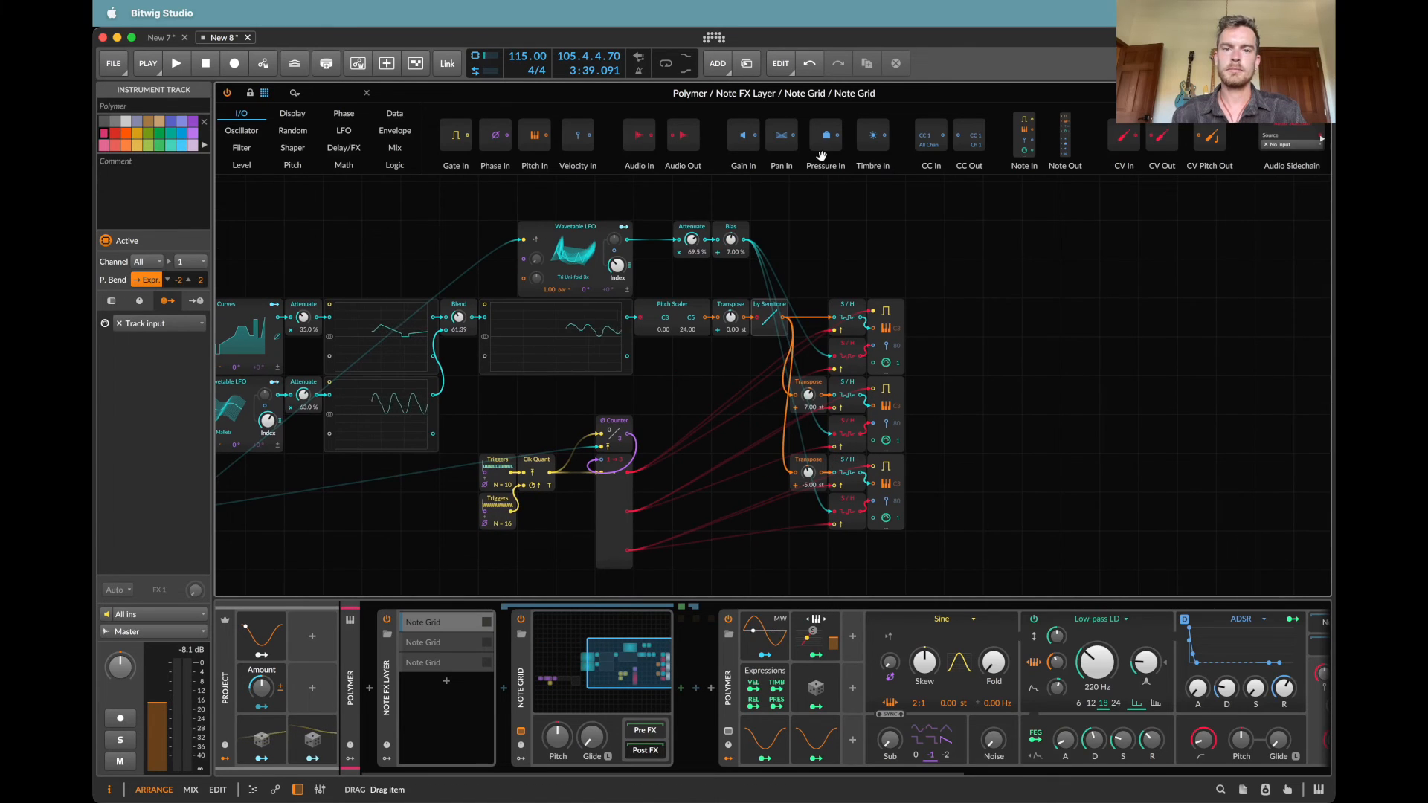
click(820, 214)
key(super+v)
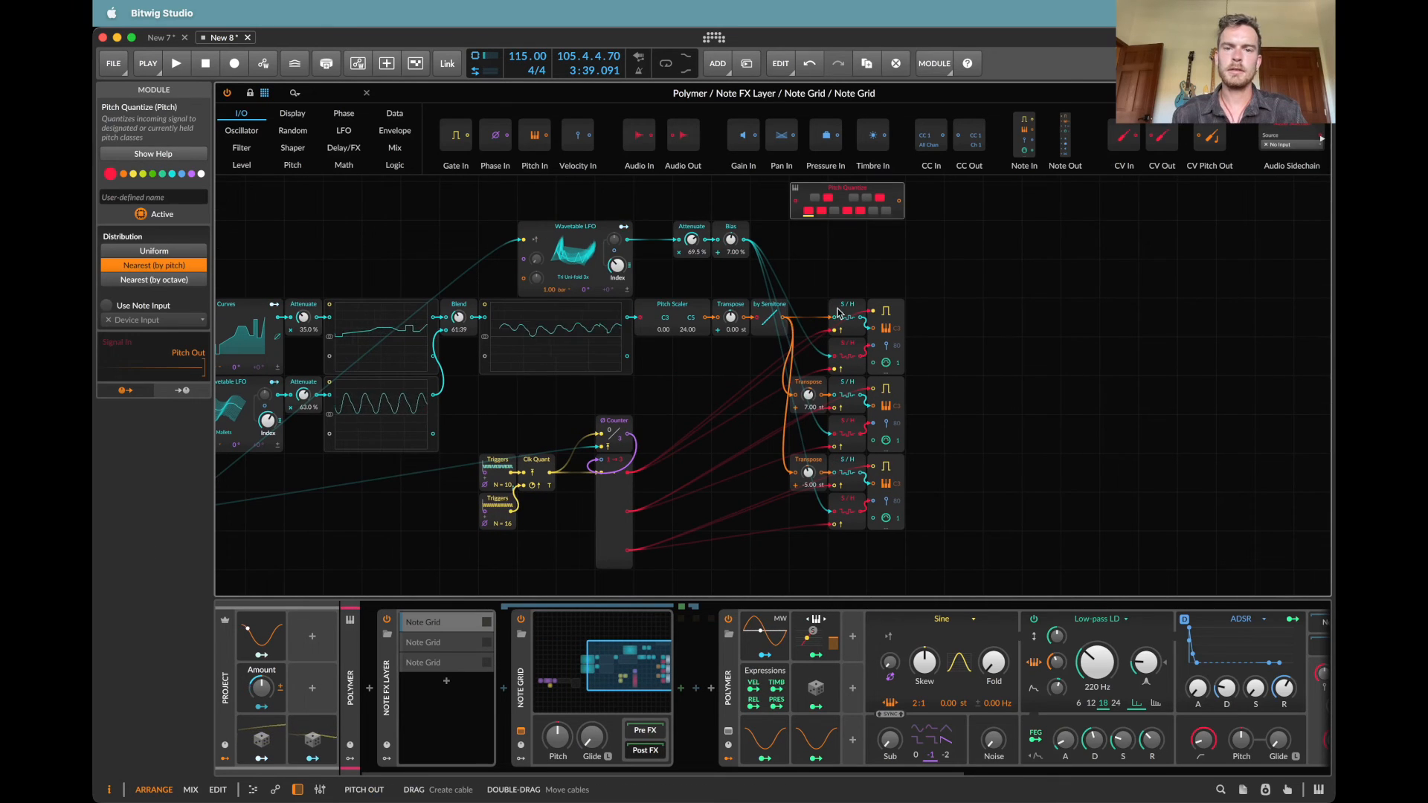
drag(839, 313, 902, 206)
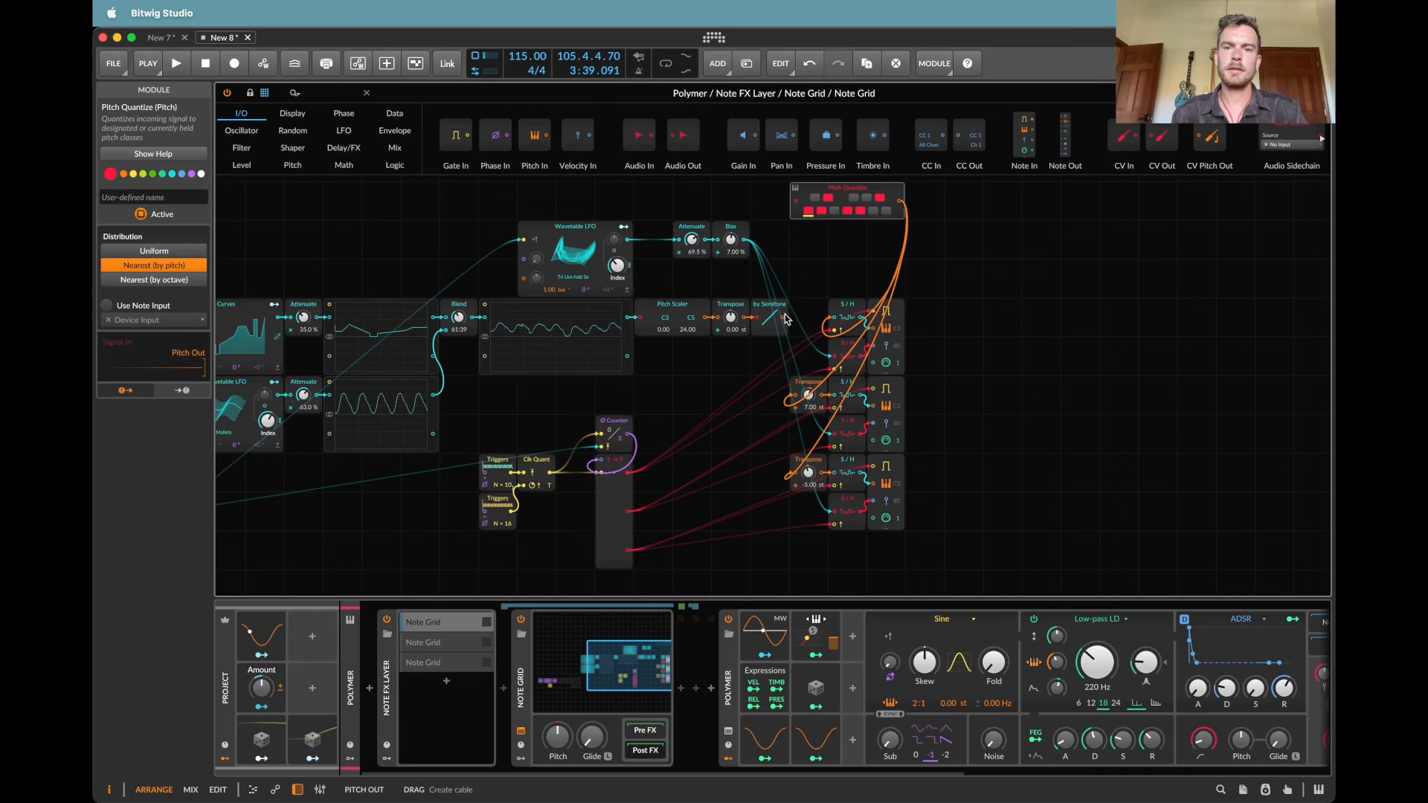
drag(783, 317, 793, 201)
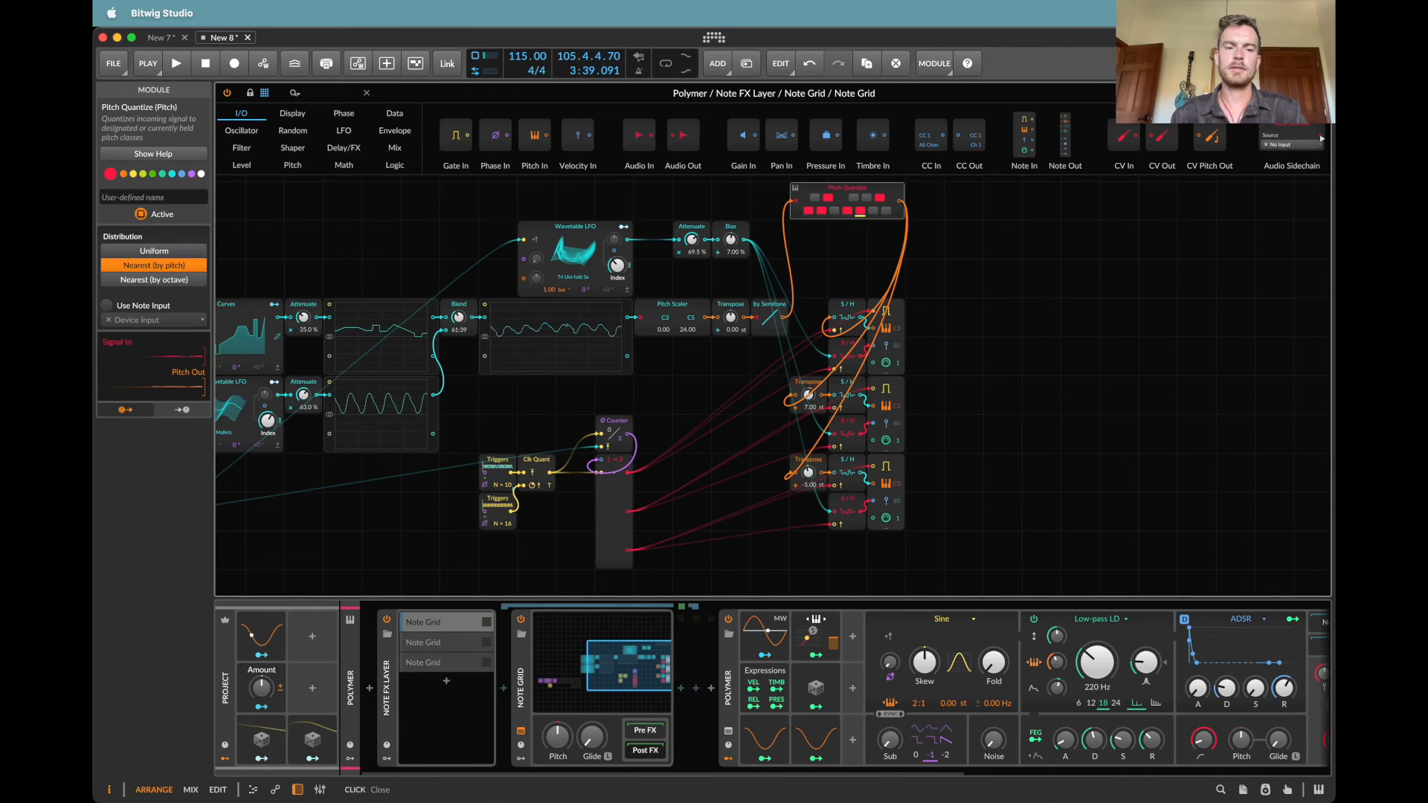
click(366, 92)
Step: Start playback and unmute the Pad and Bass tracks
key(space)
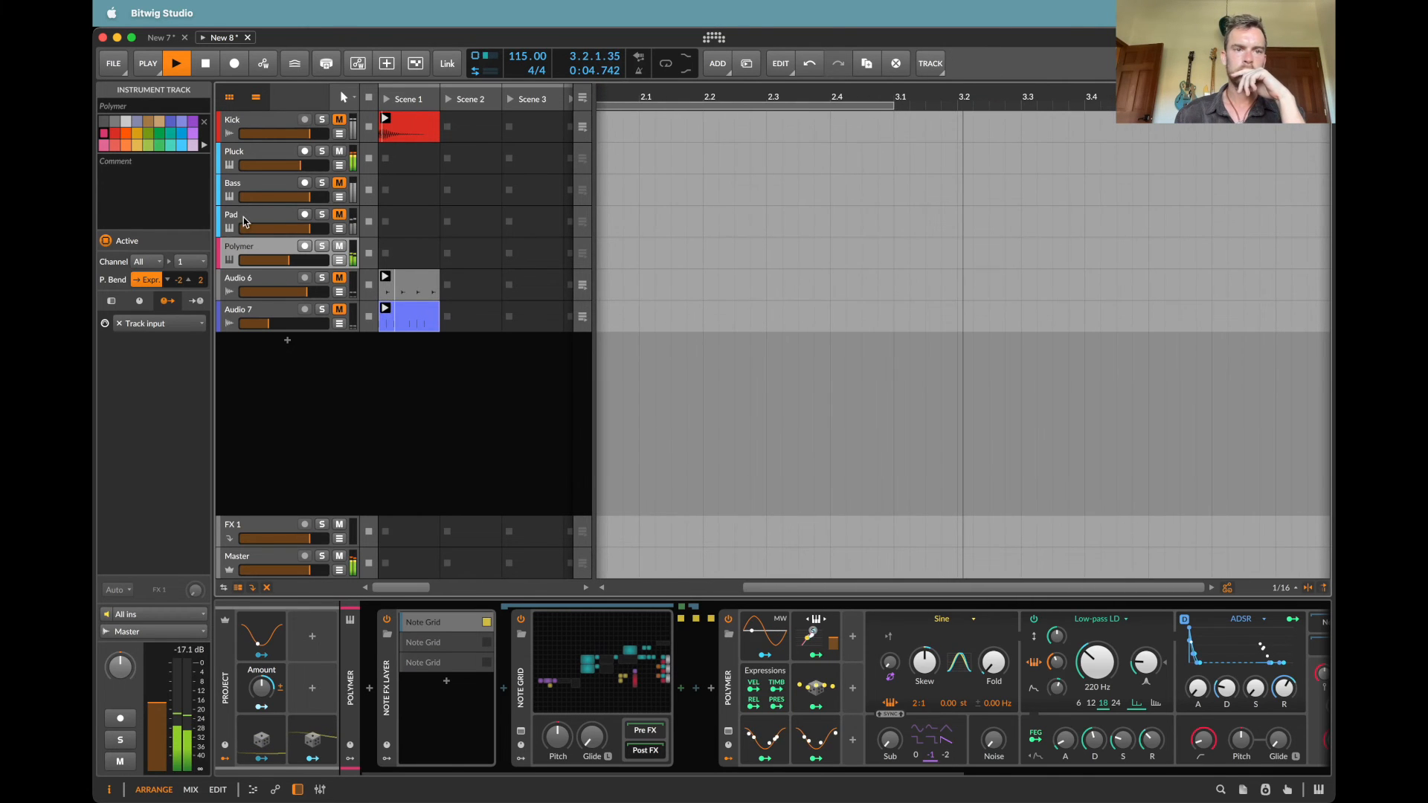
key(Up)
click(340, 216)
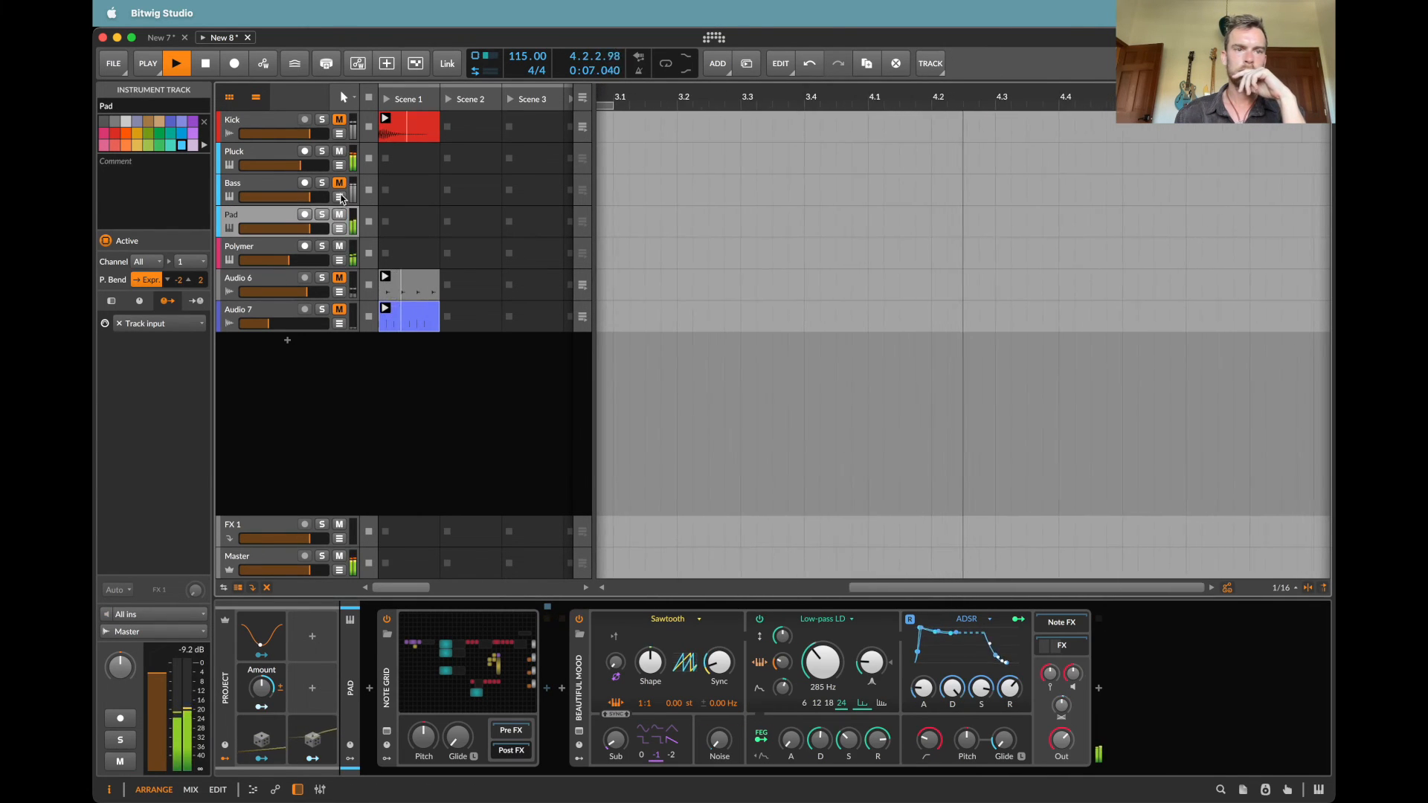
click(340, 184)
key(Up)
key(Up)
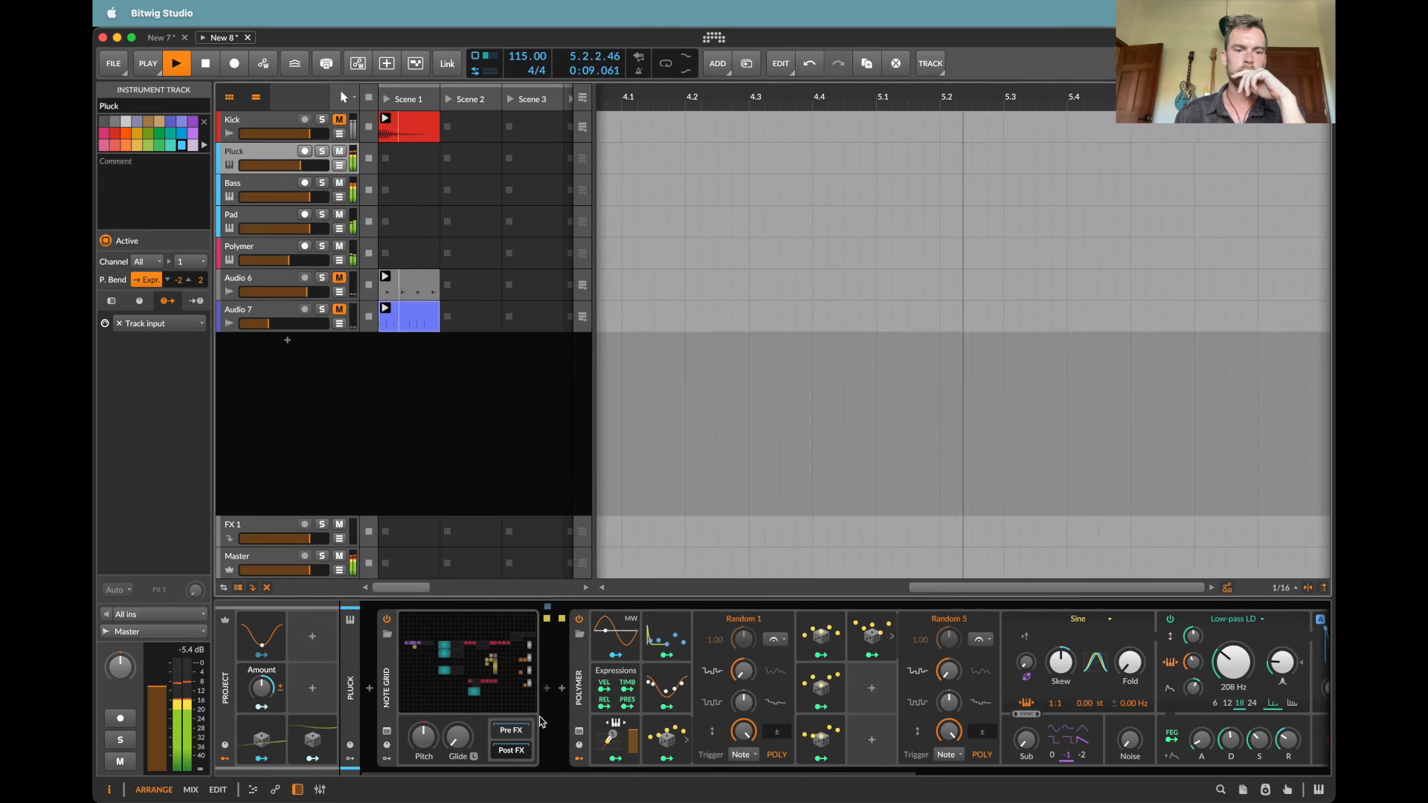
key(Down)
key(Down)
key(Down)
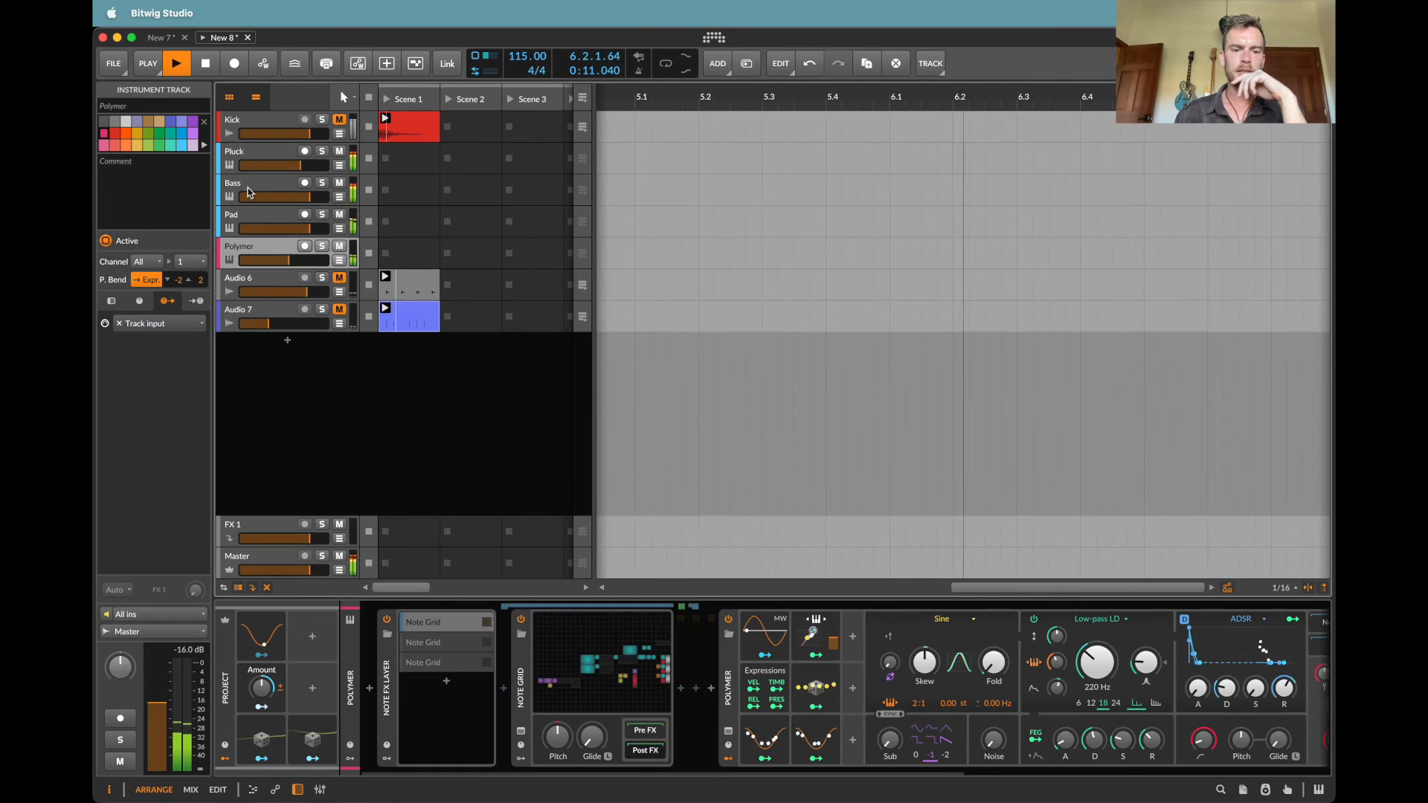
scroll(610, 649, right, 10)
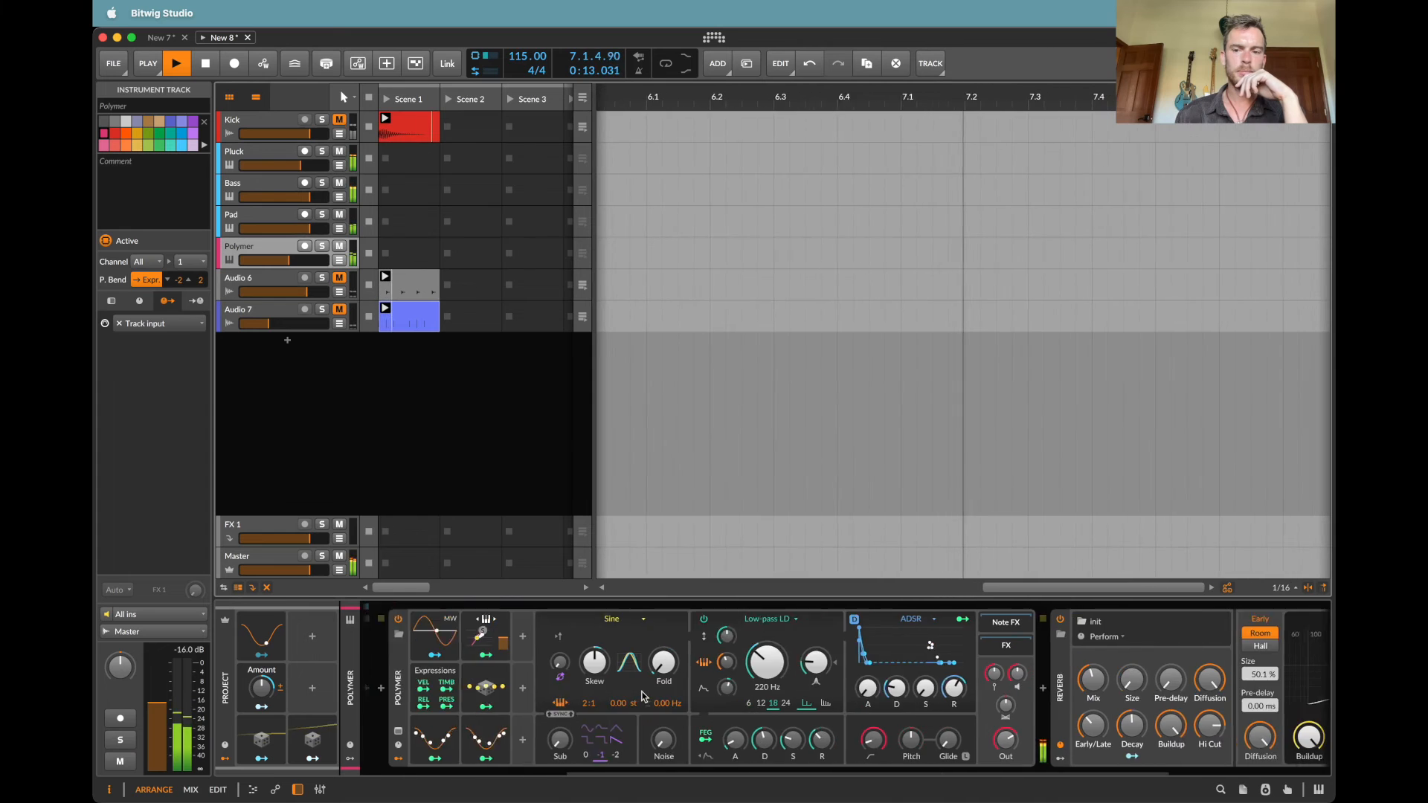
scroll(645, 697, left, 10)
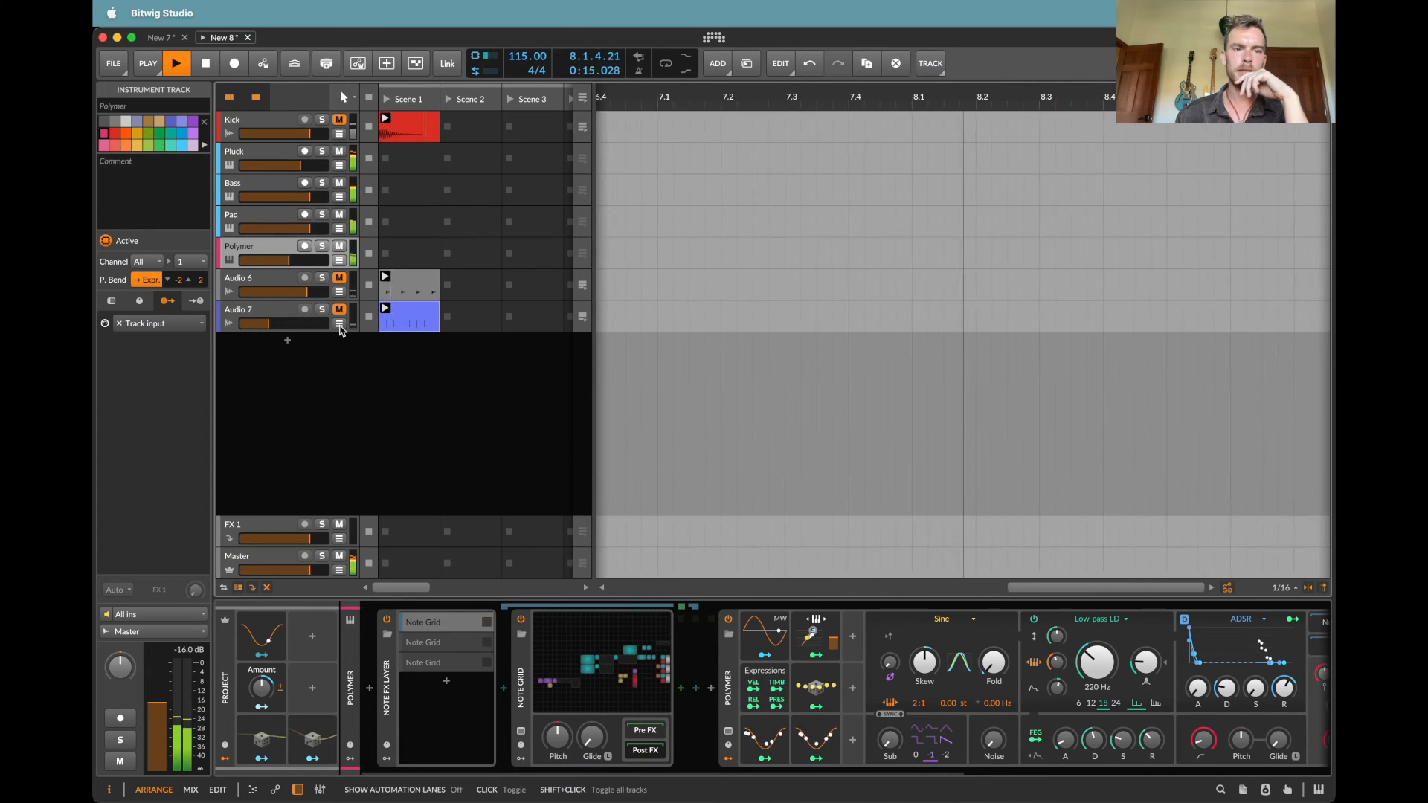
Step: Reset both Transpose modules before the second and third note outputs in Polymer's first Note Grid to 0.00 st
click(614, 658)
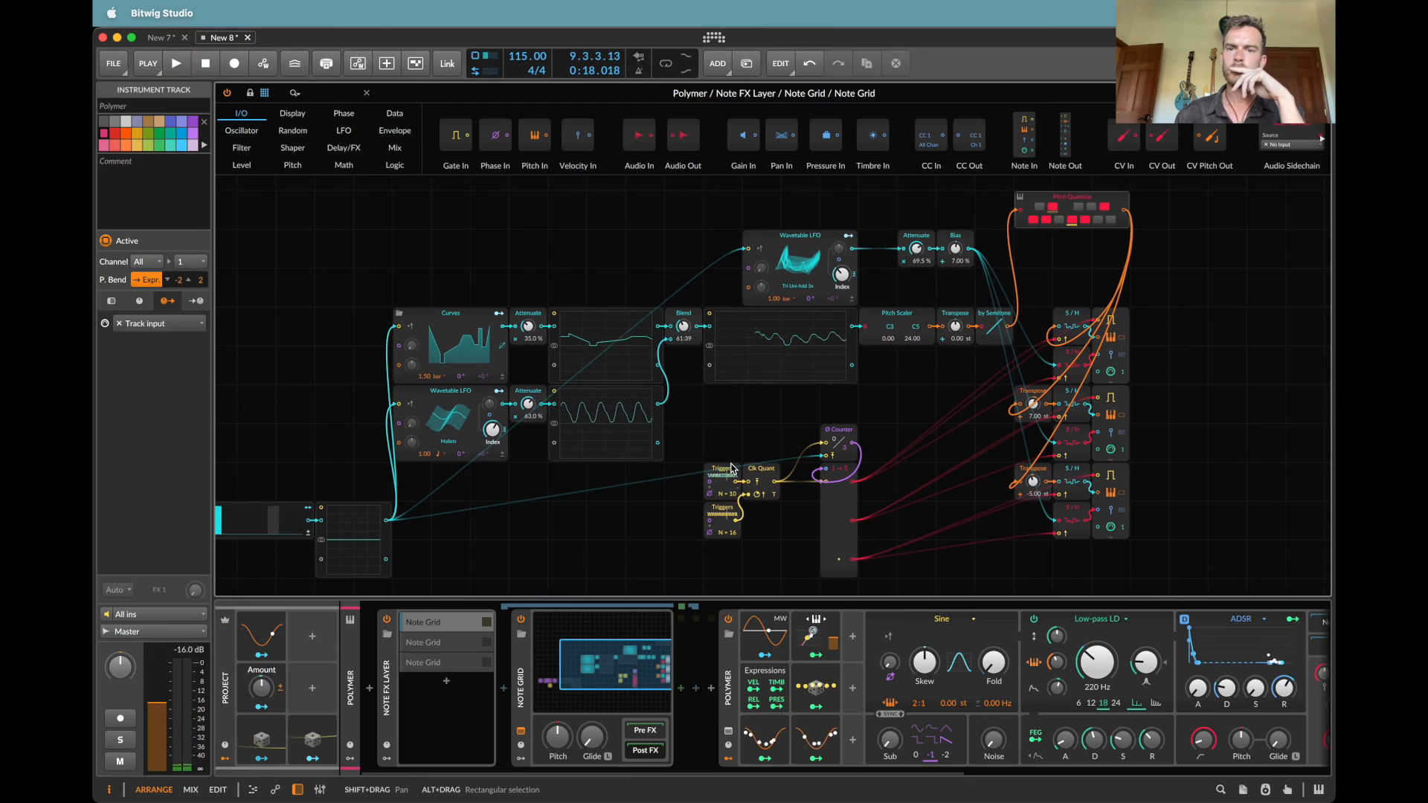
key(space)
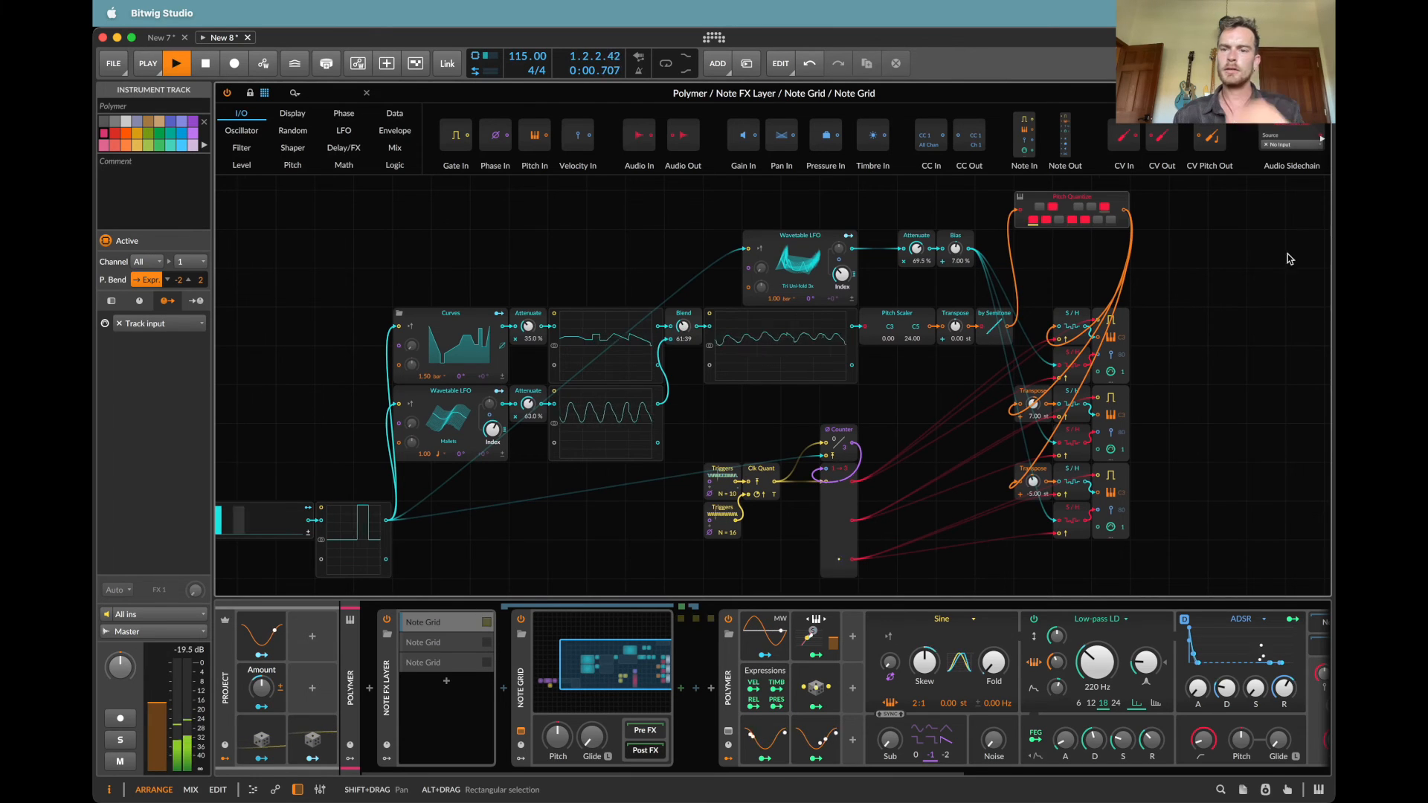
key(space)
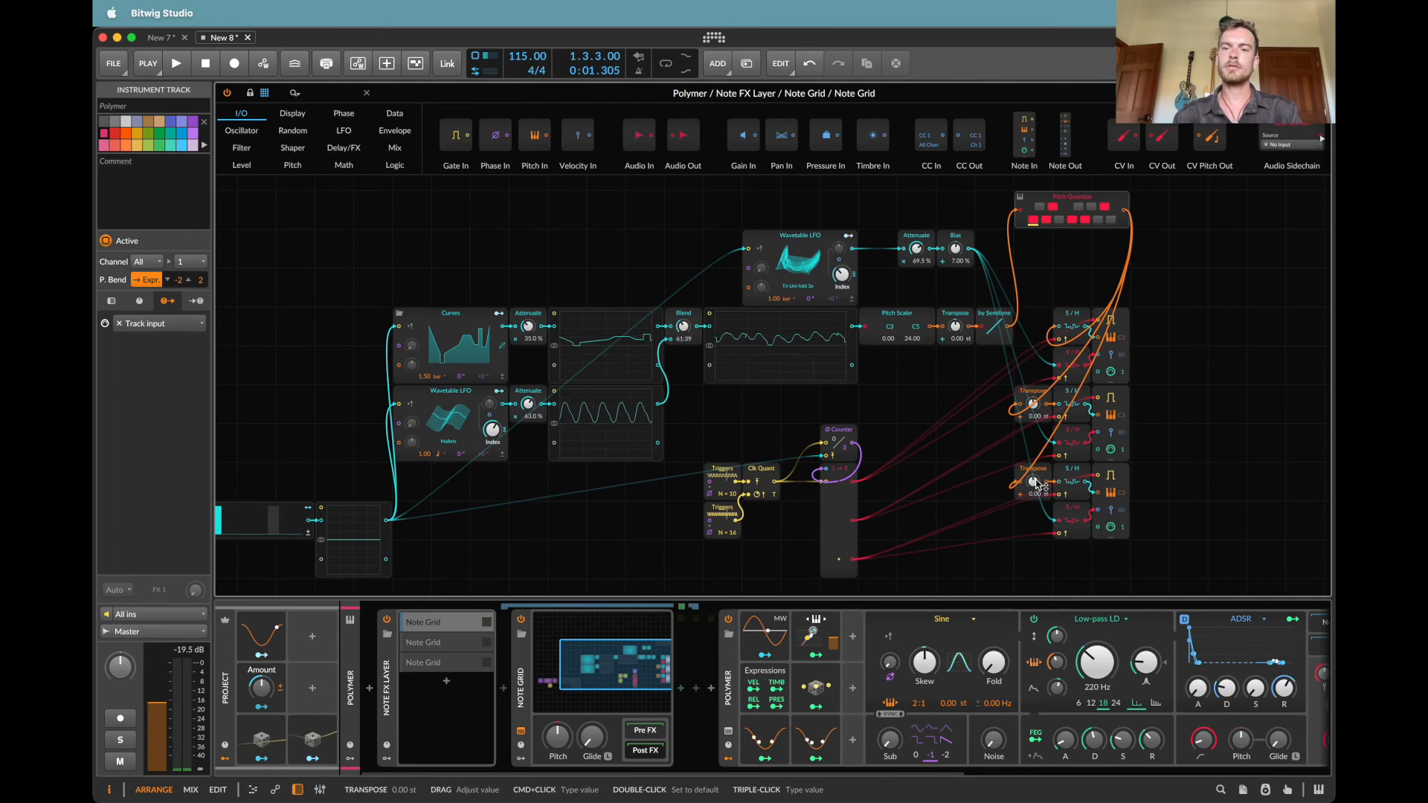
scroll(1173, 278, down, 2)
key(Escape)
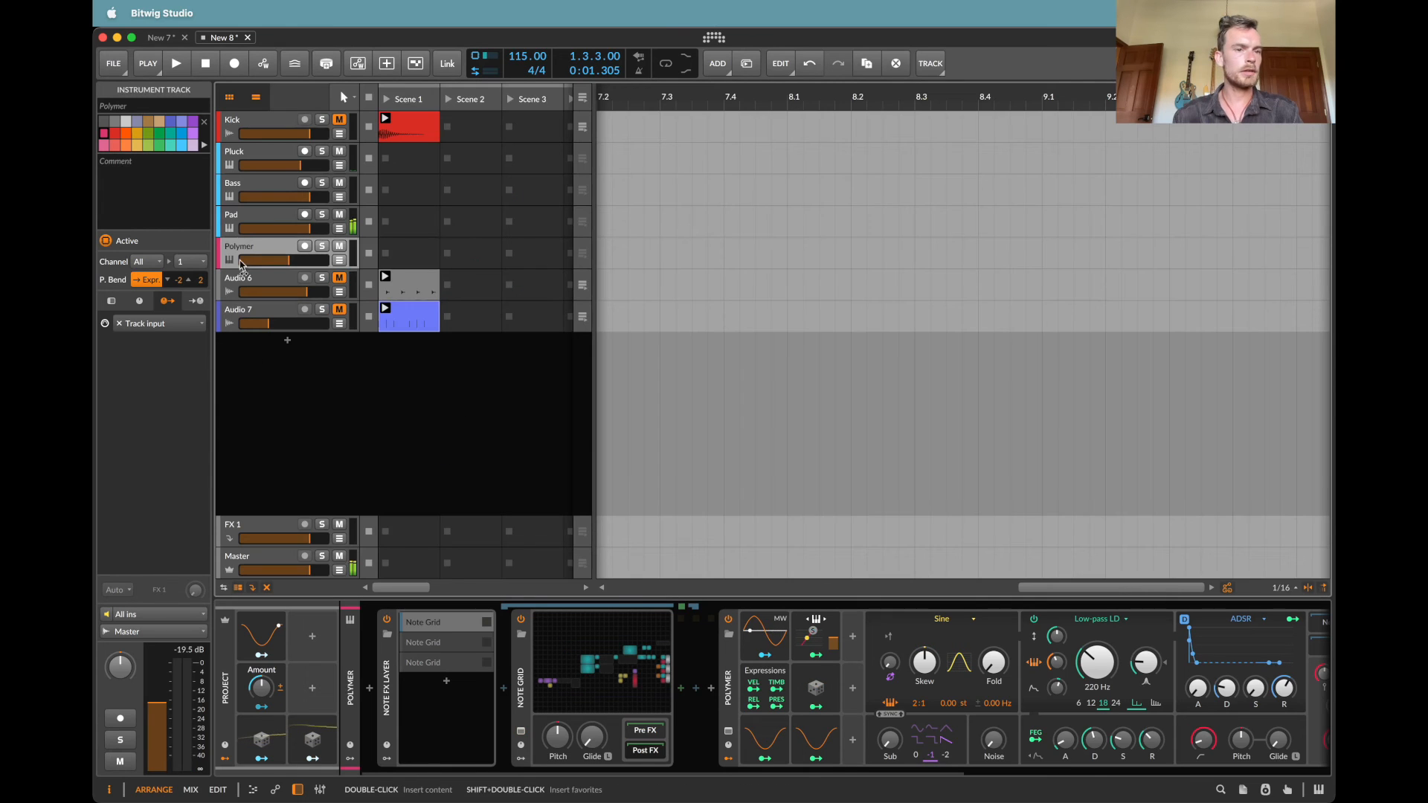
Step: Reset the Transpose modules feeding the note outputs in the Pad Note Grid to 0.00 st
key(Up)
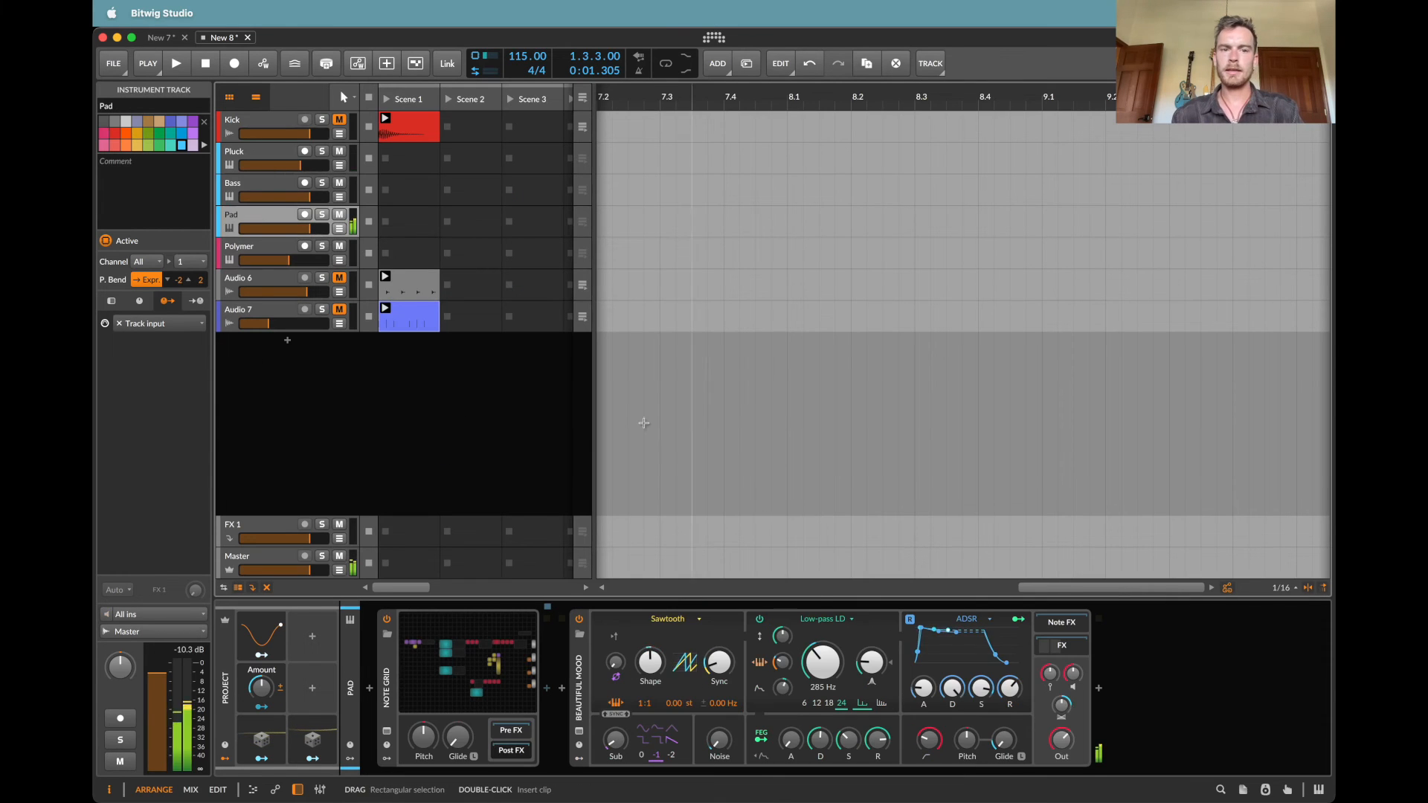
key(space)
click(469, 662)
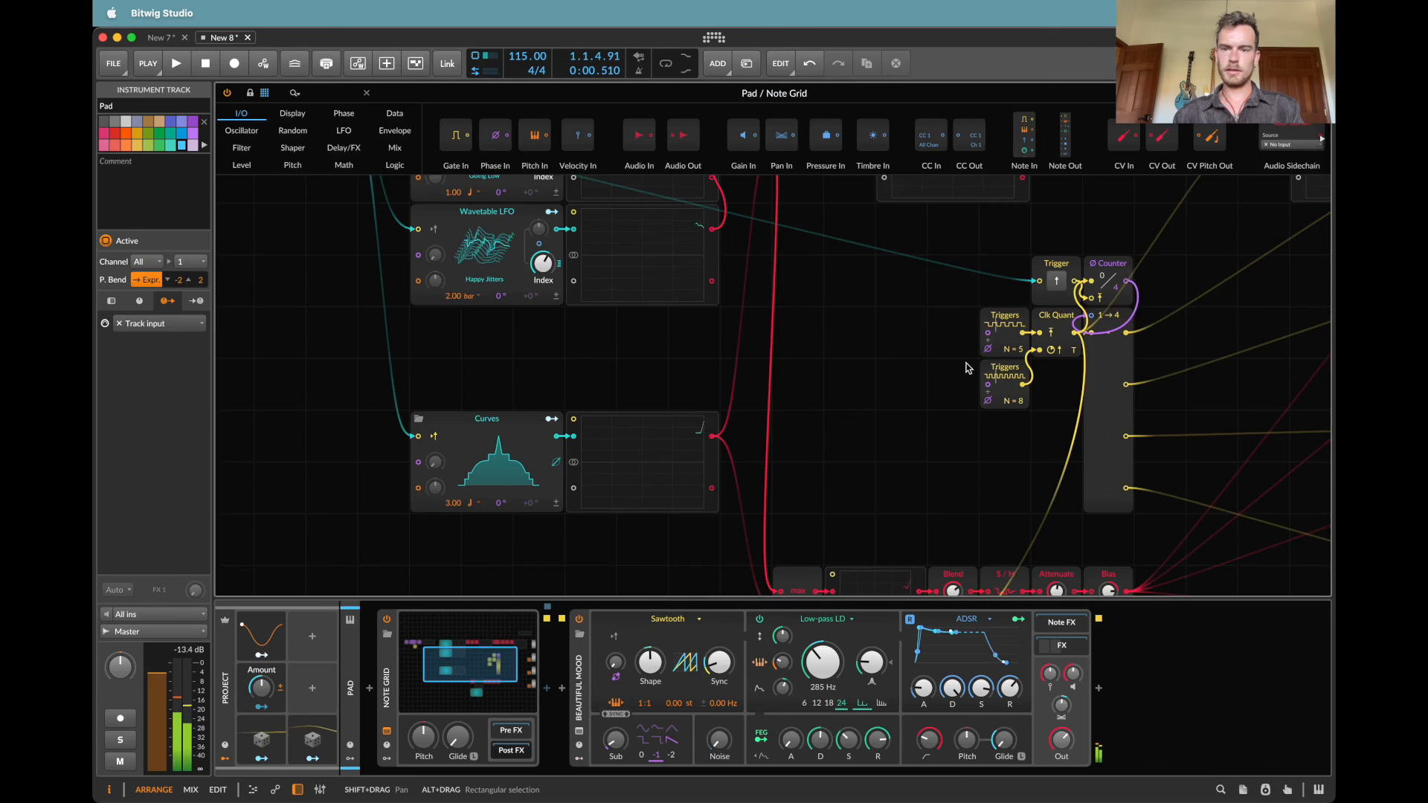
scroll(966, 367, down, 5)
scroll(966, 367, right, 9)
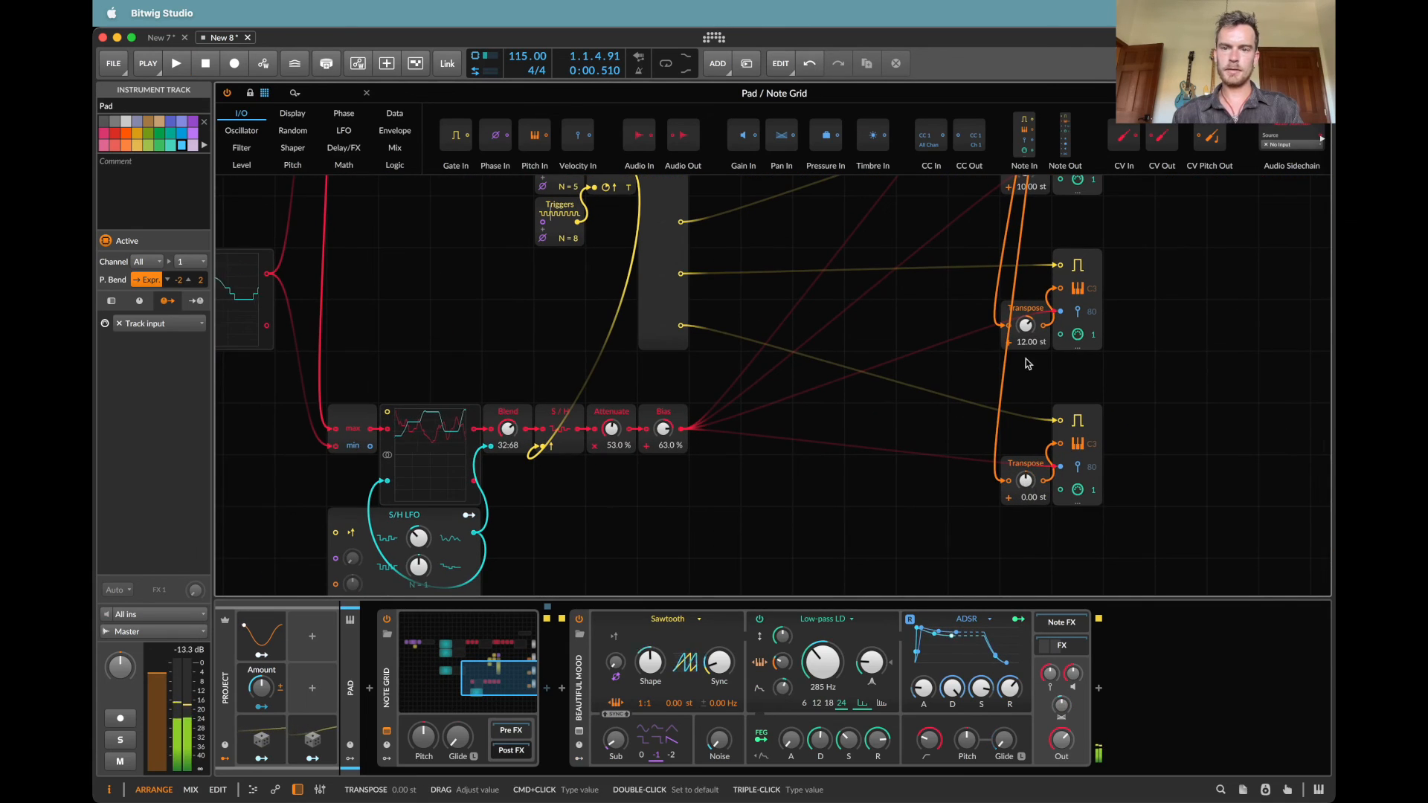
scroll(1025, 334, up, 3)
double_click(1011, 307)
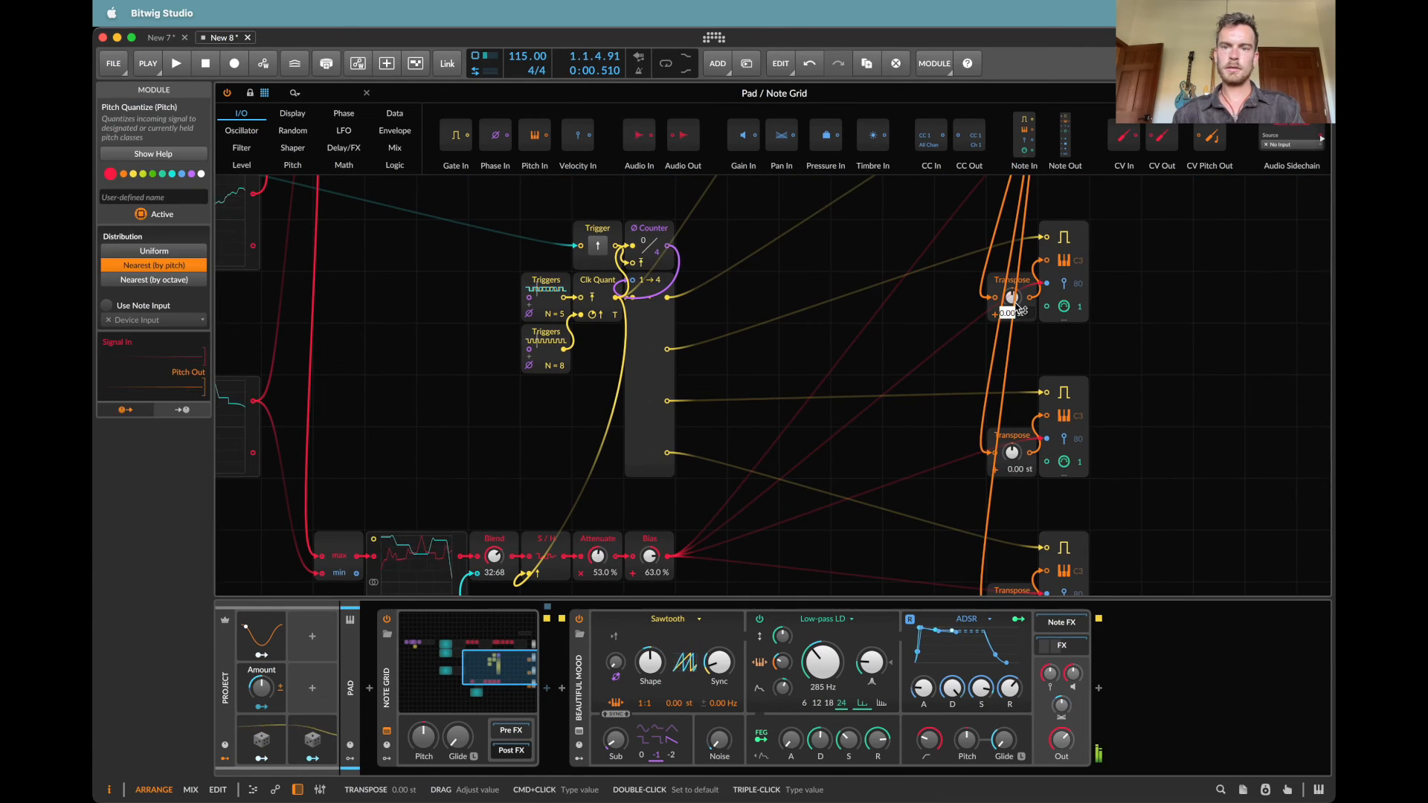
scroll(1011, 309, up, 3)
click(1016, 305)
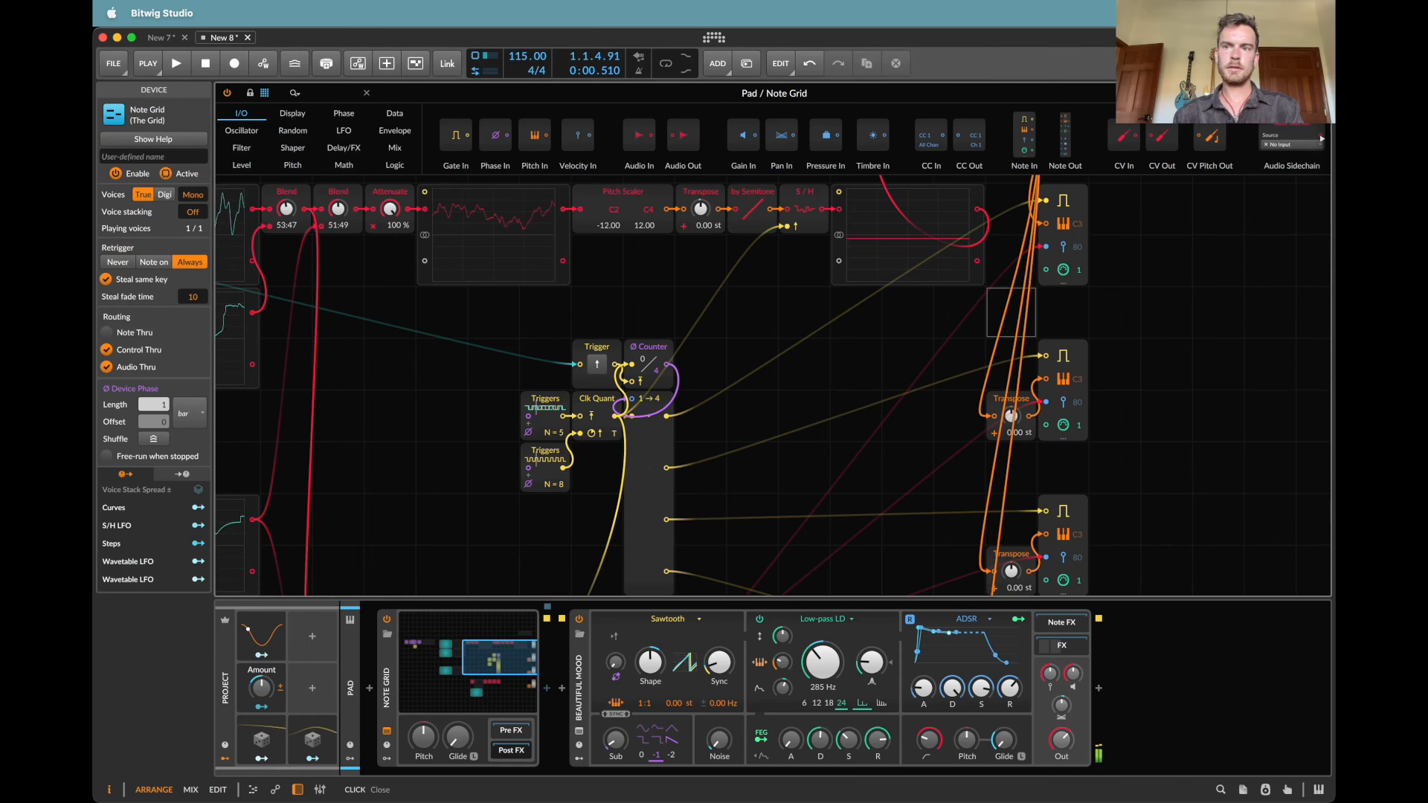
click(366, 93)
Step: Check the values of the Transpose modules before the note outputs in the Bass Note Grid
click(242, 185)
click(466, 681)
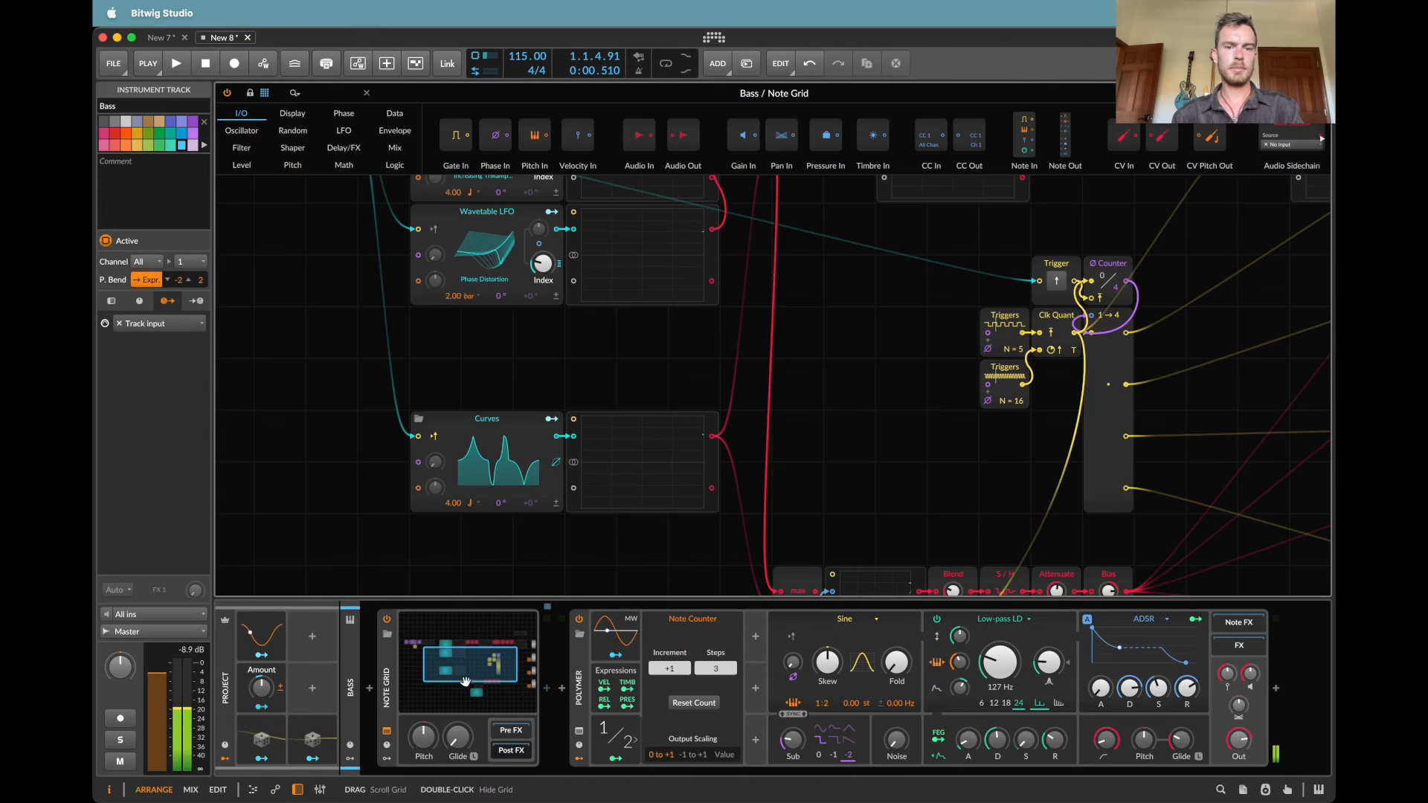
scroll(1048, 310, right, 5)
scroll(1047, 310, down, 3)
scroll(1047, 310, up, 4)
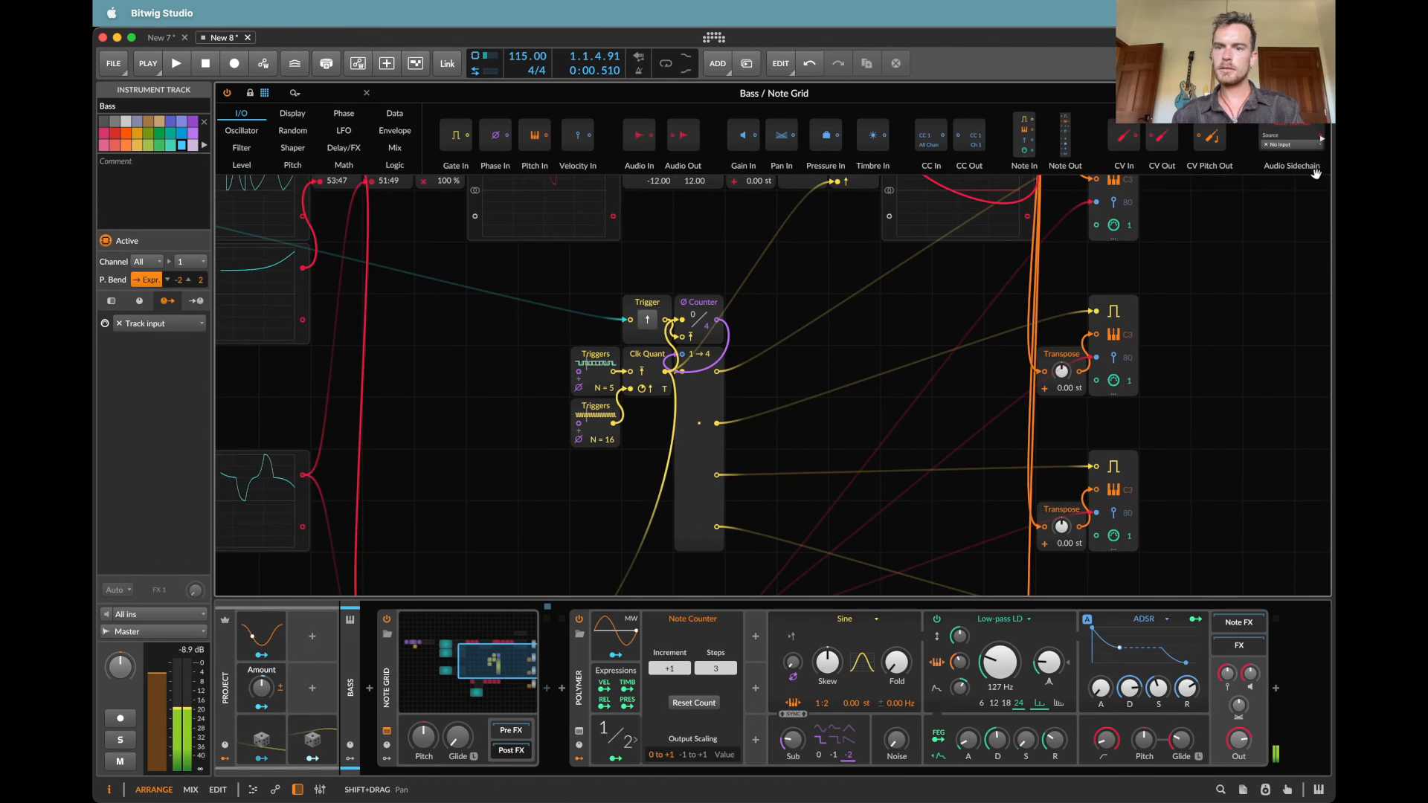
click(1321, 93)
Step: Reset the Transpose modules feeding the note outputs in the Pluck Note Grid to 0.00 st
click(242, 154)
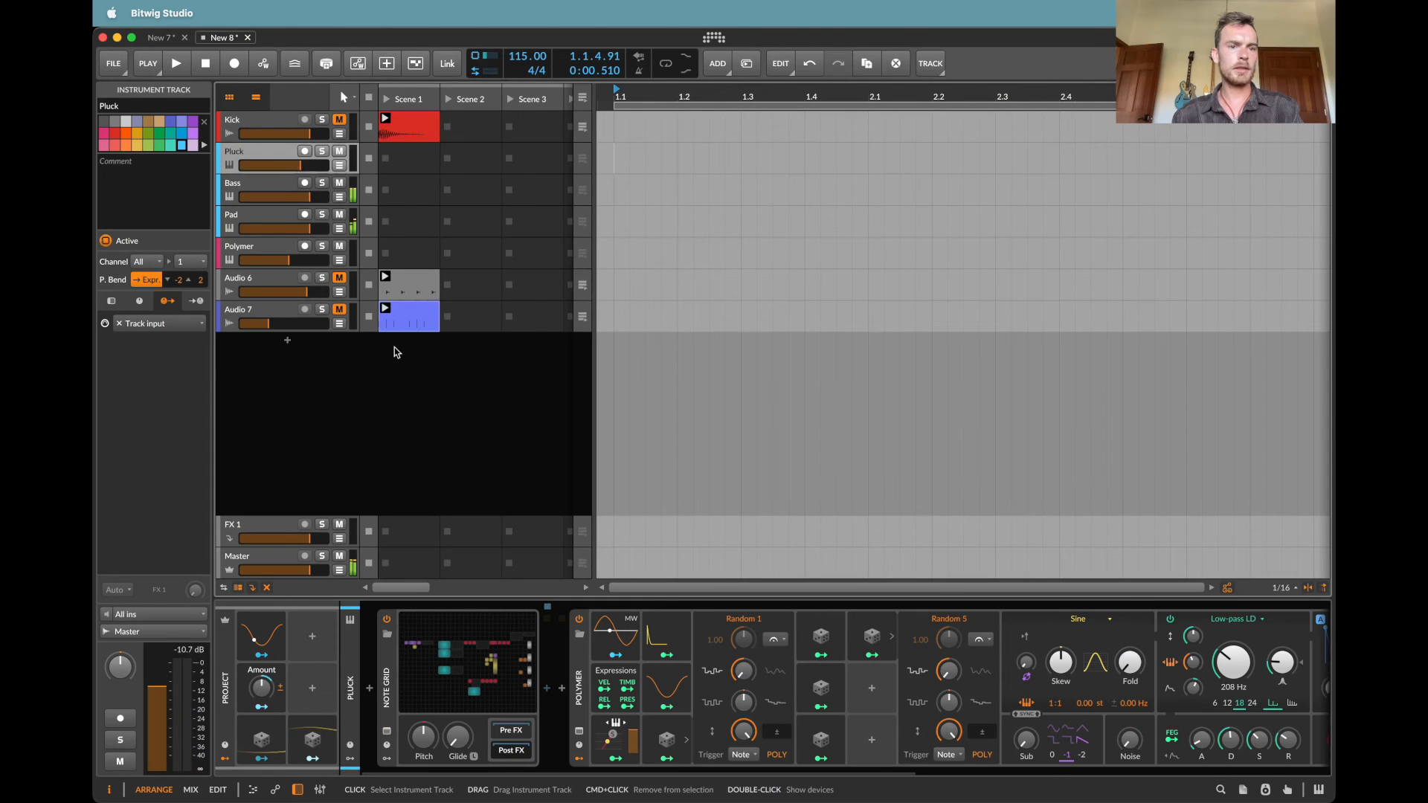
click(459, 667)
double_click(1162, 356)
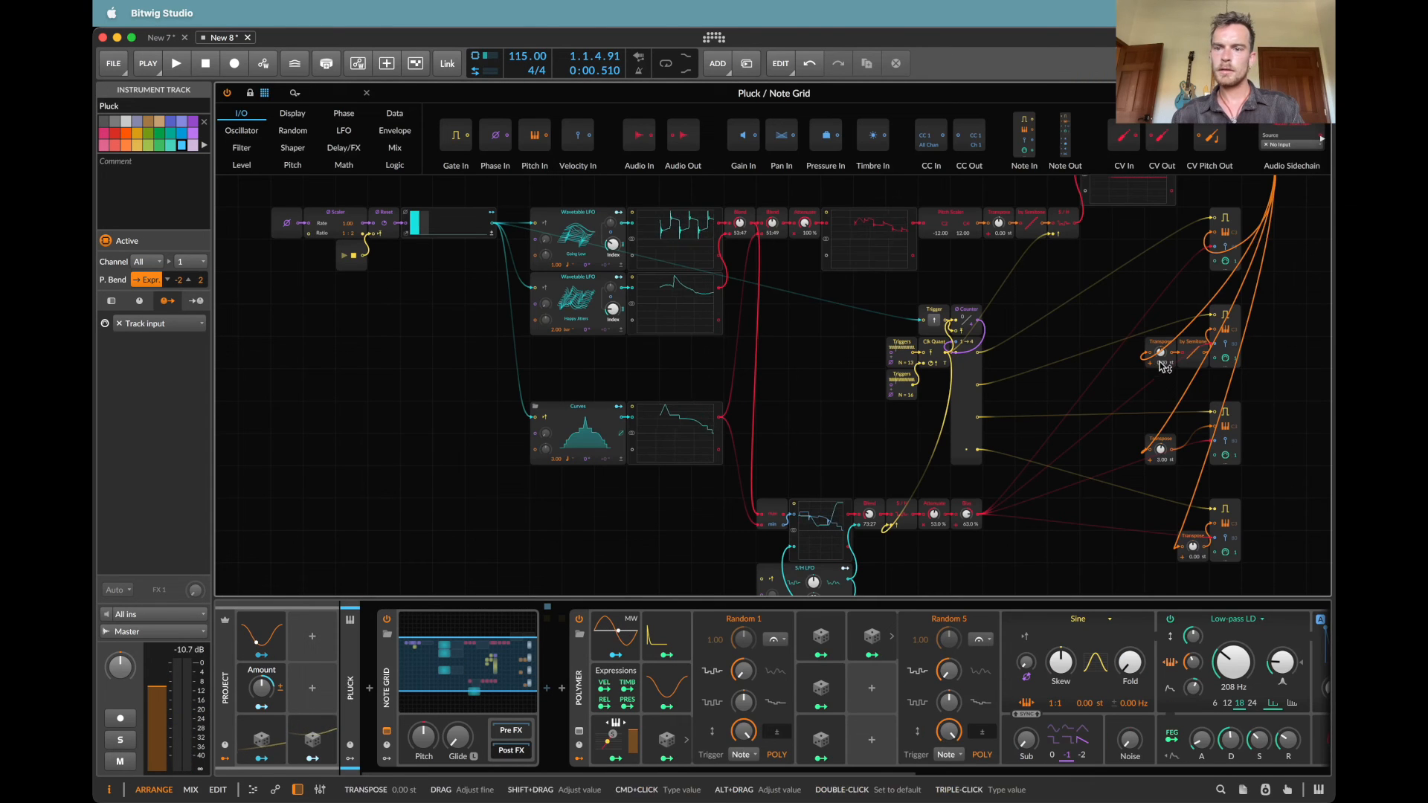
double_click(1161, 450)
scroll(1220, 456, up, 1)
scroll(1220, 456, up, 2)
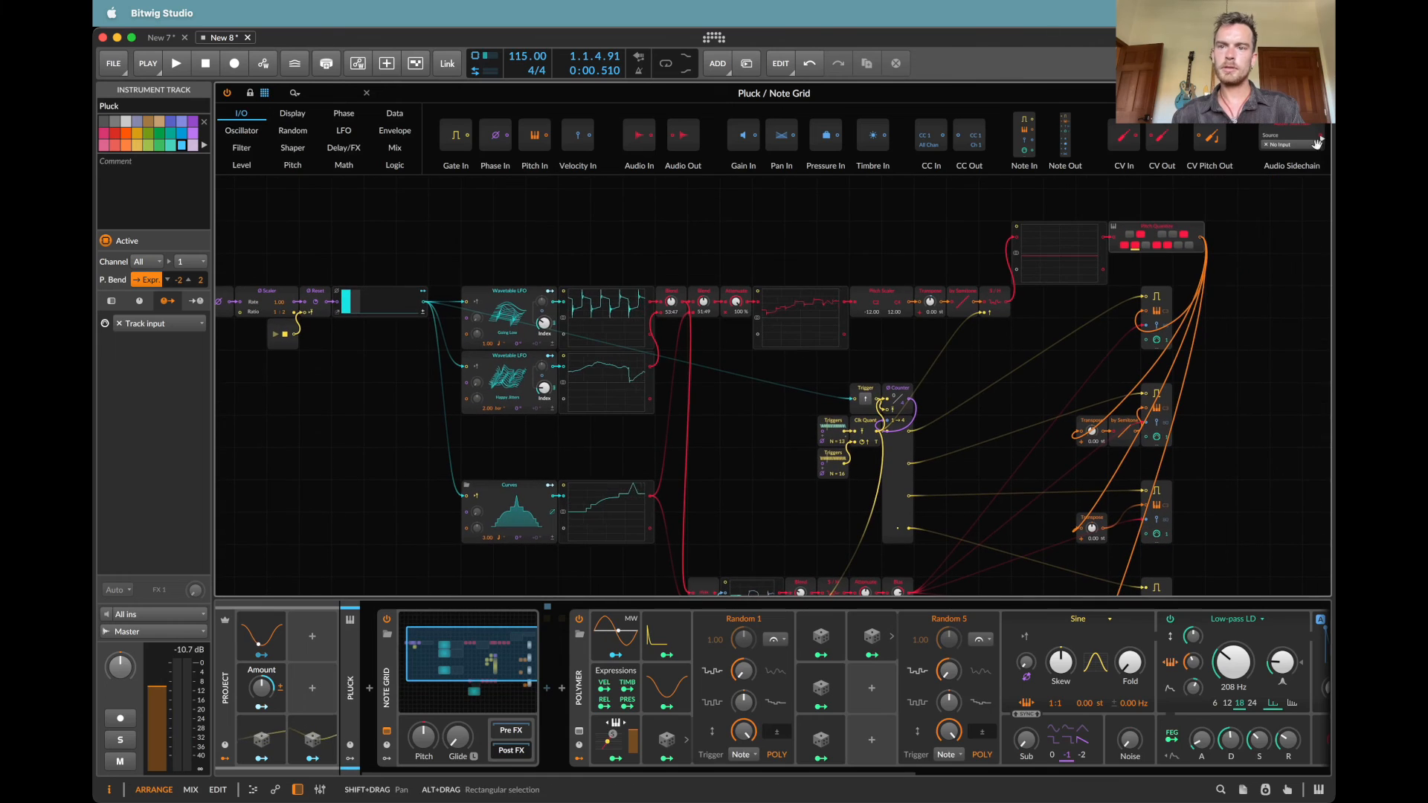
click(1321, 93)
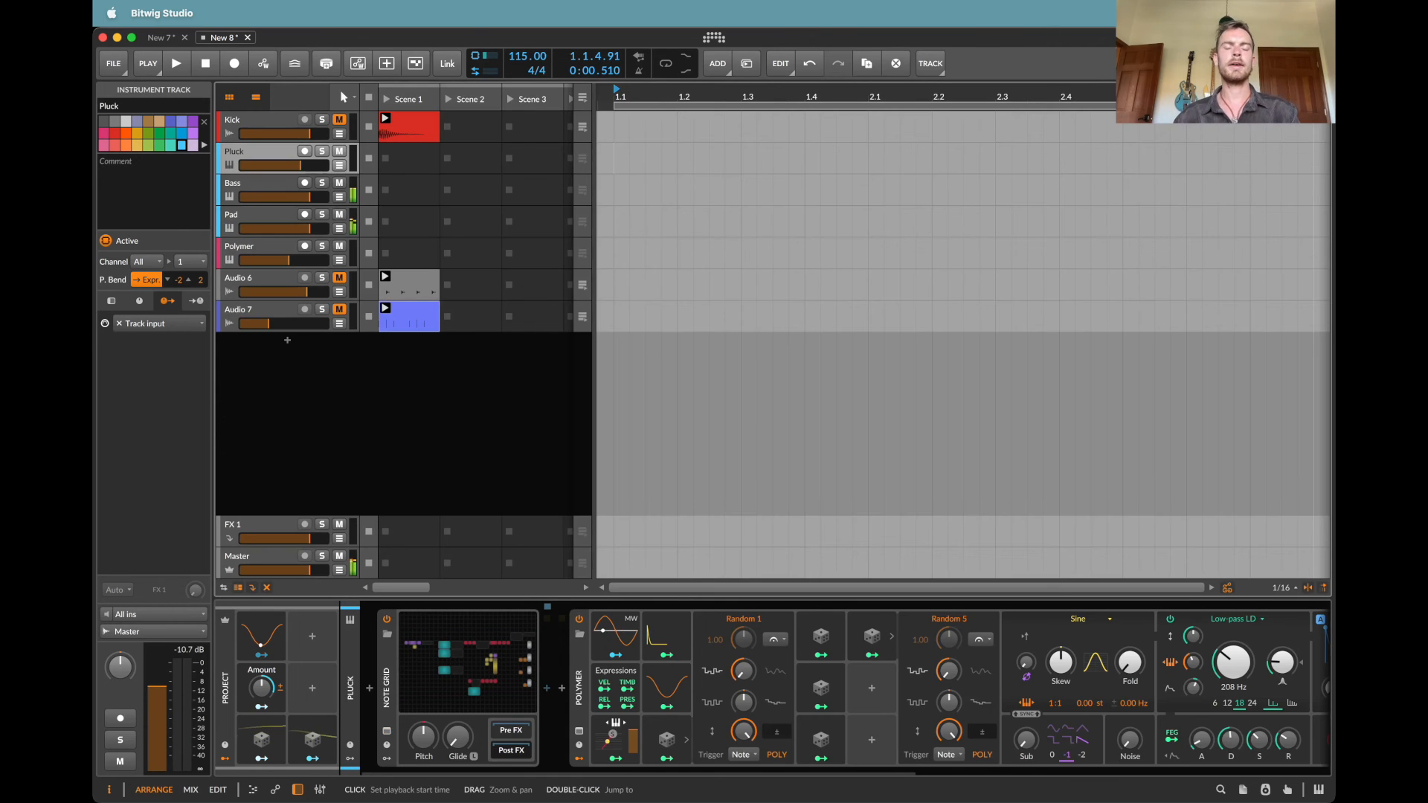
Step: Start playback with the tempo lowered to 73 BPM and delete the Kick track
key(space)
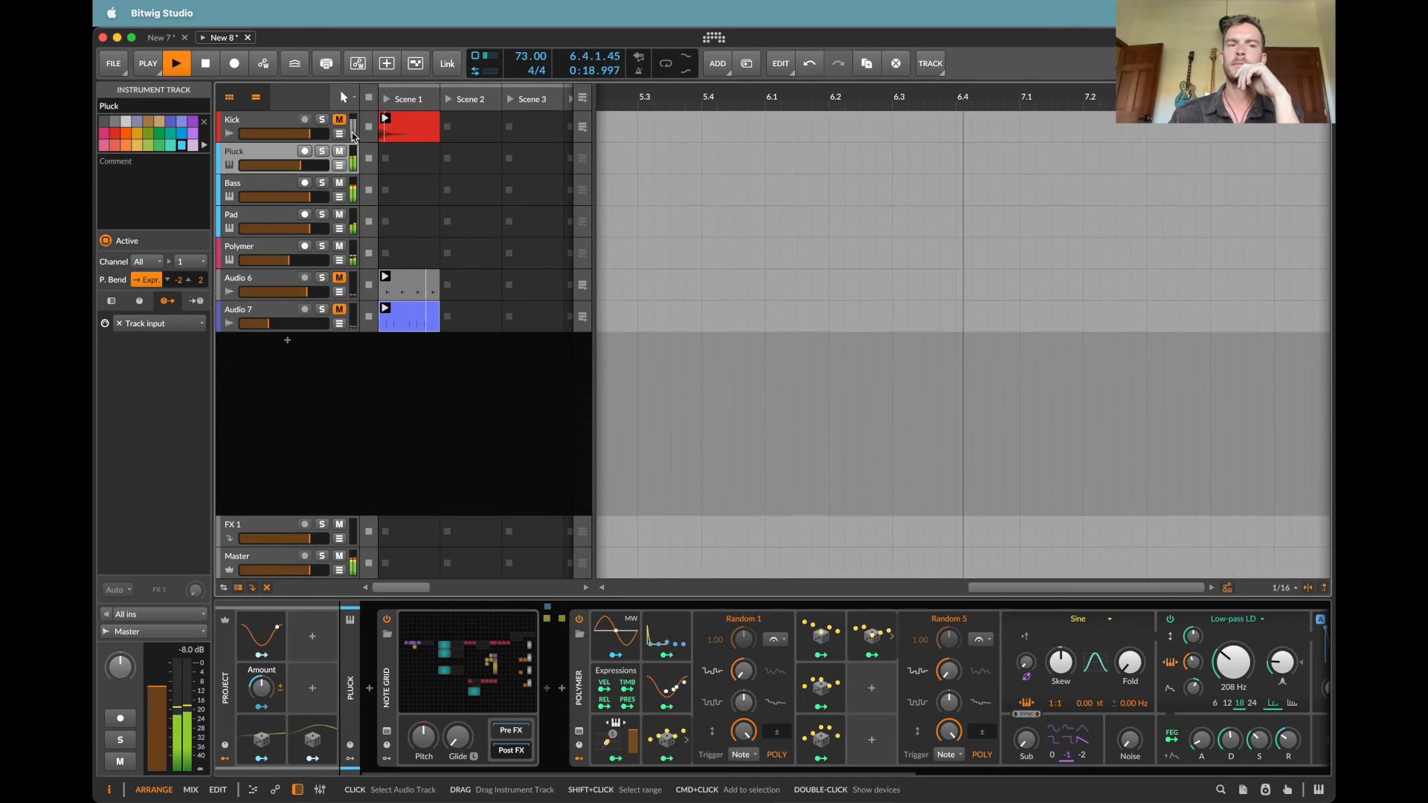
click(256, 118)
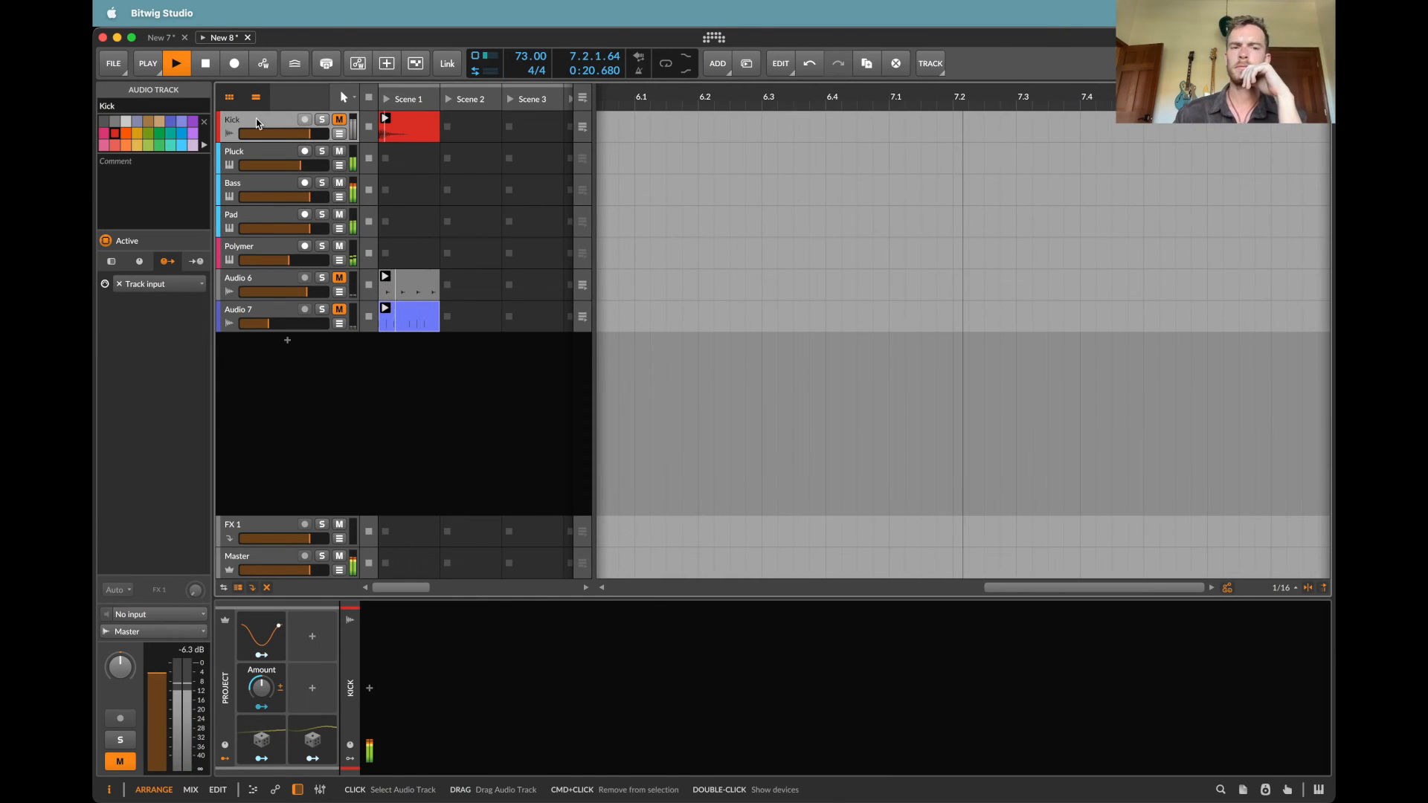
key(Delete)
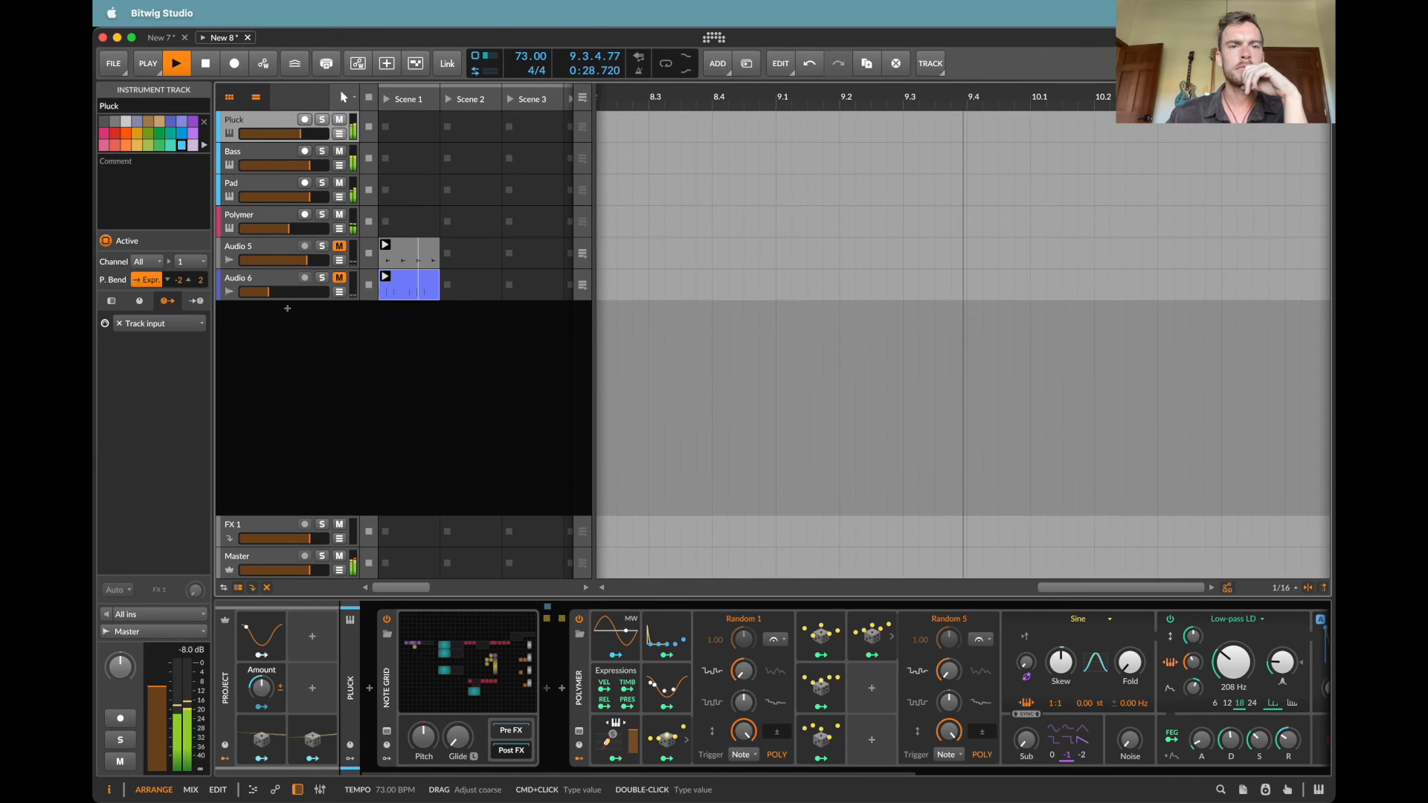
Step: Set the tempo to 79 BPM and view Pluck's Note Grid during playback
drag(530, 56, 531, 44)
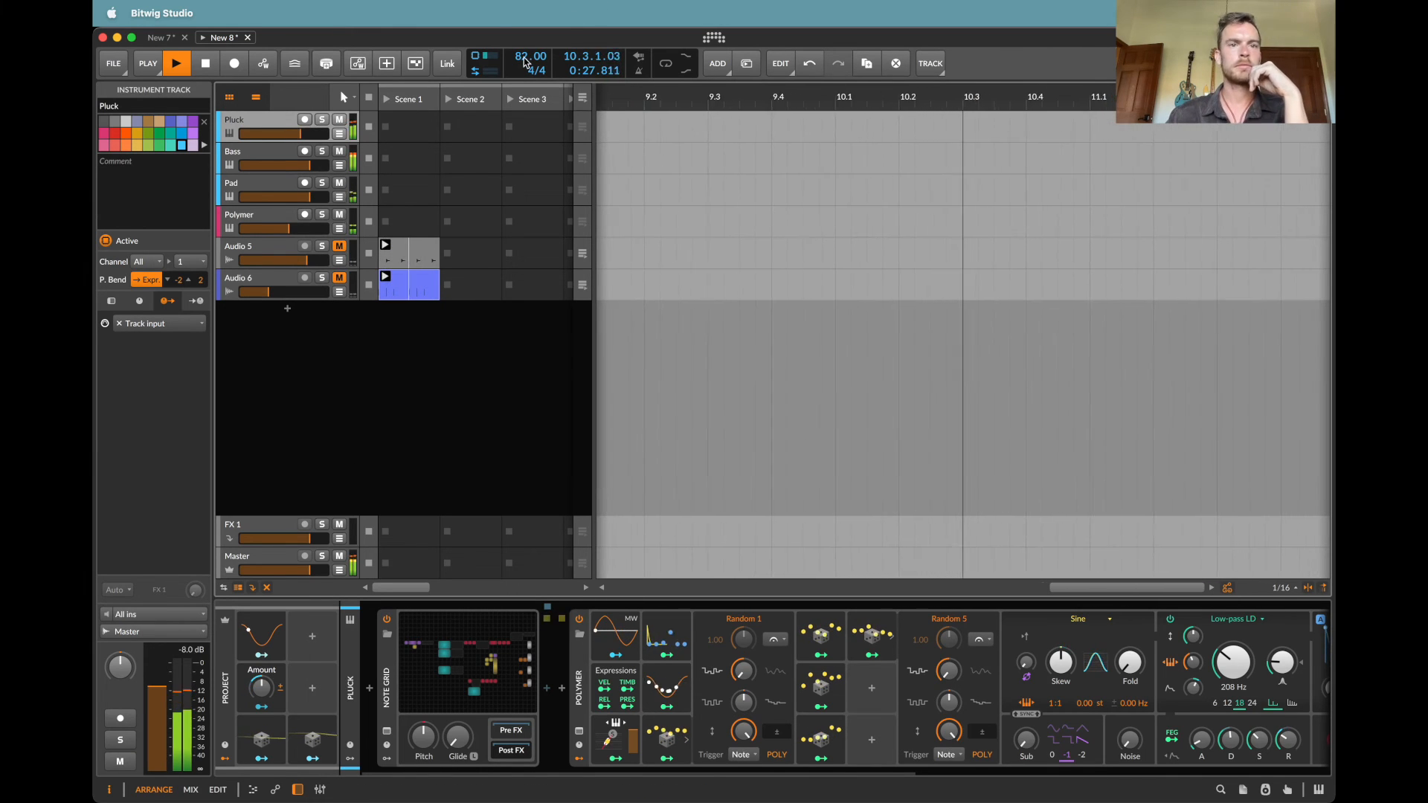
click(505, 651)
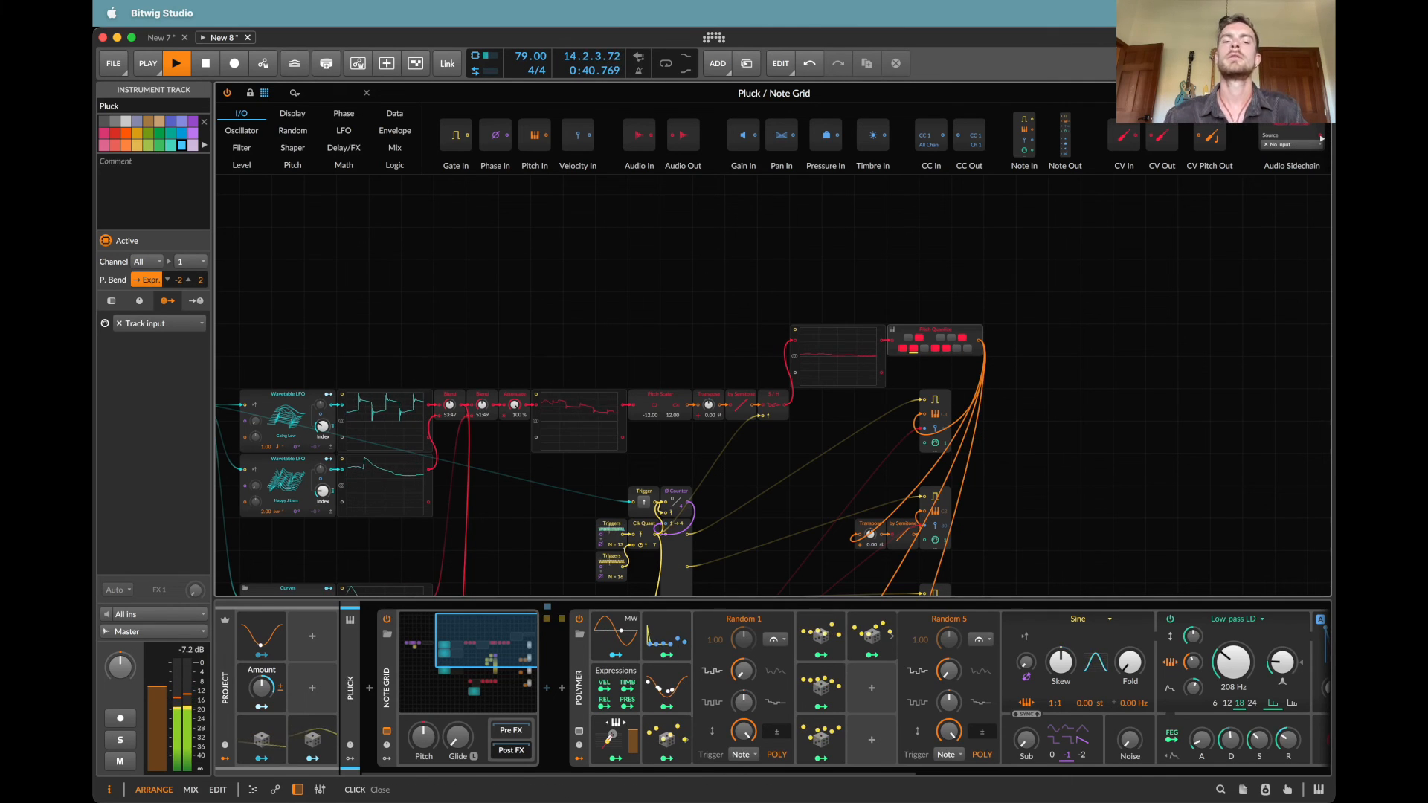
click(1321, 93)
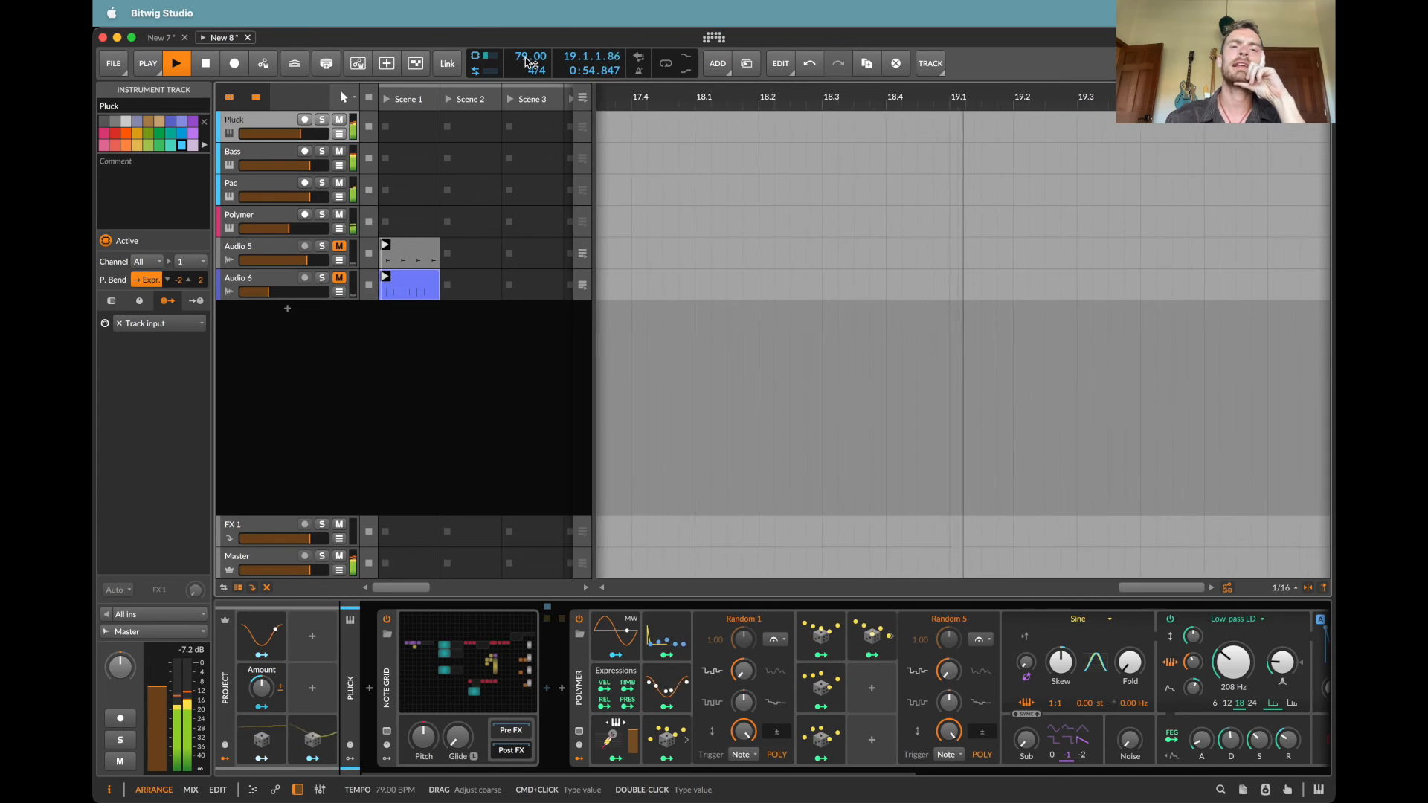
Step: Add an audio track below Audio 6 and lower the tempo to 56 BPM
mouse_move(527, 61)
mouse_down()
mouse_move(527, 74)
mouse_move(525, 56)
mouse_up()
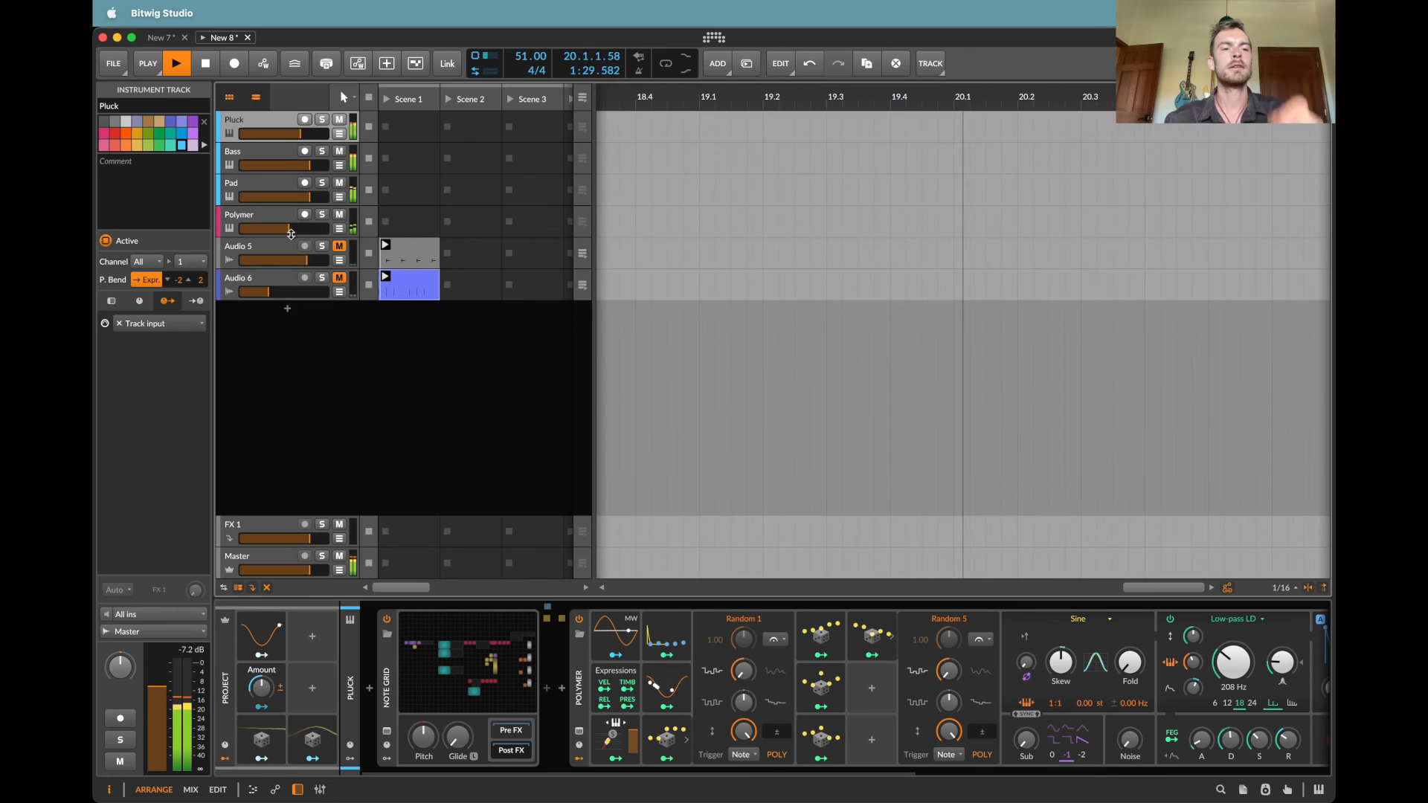
key(super+shift+t)
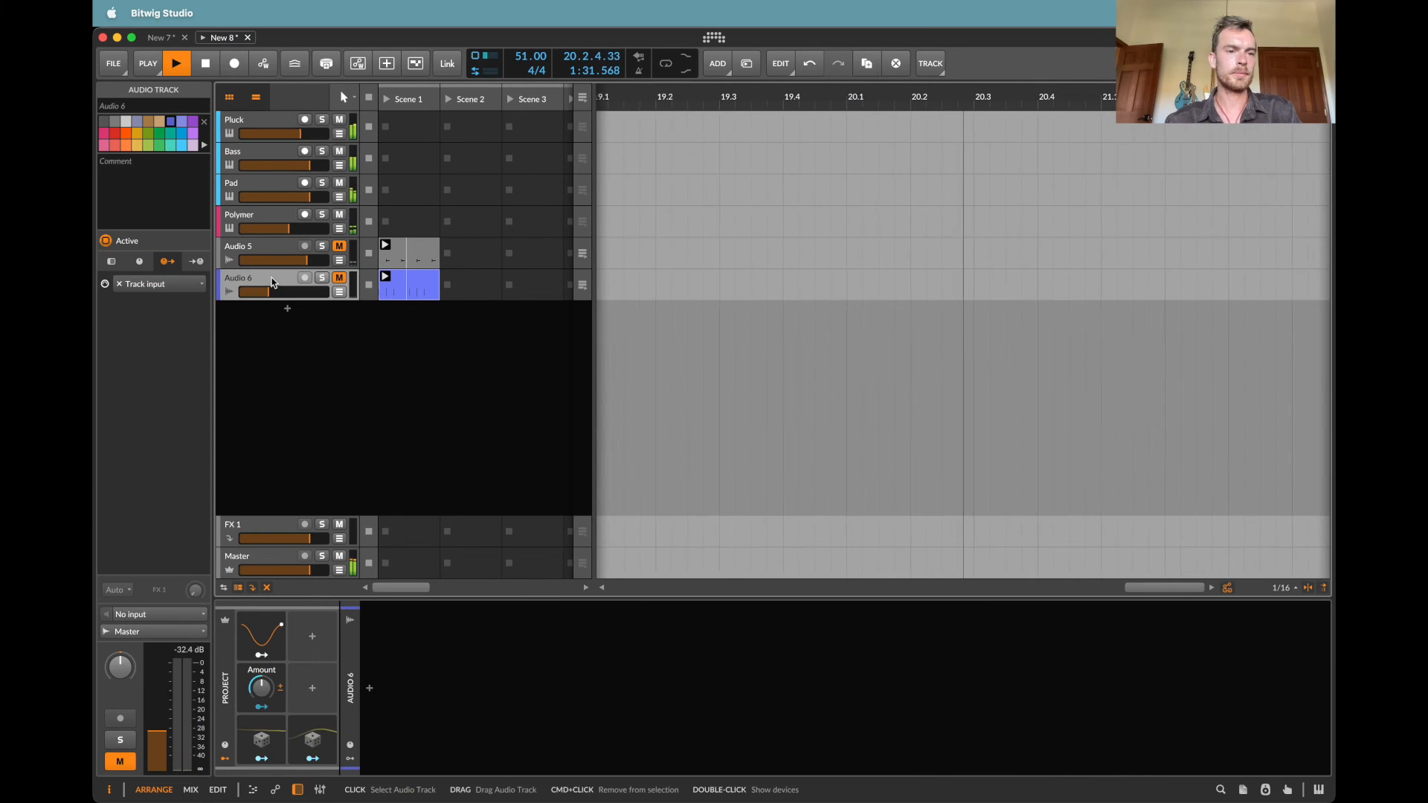
click(280, 348)
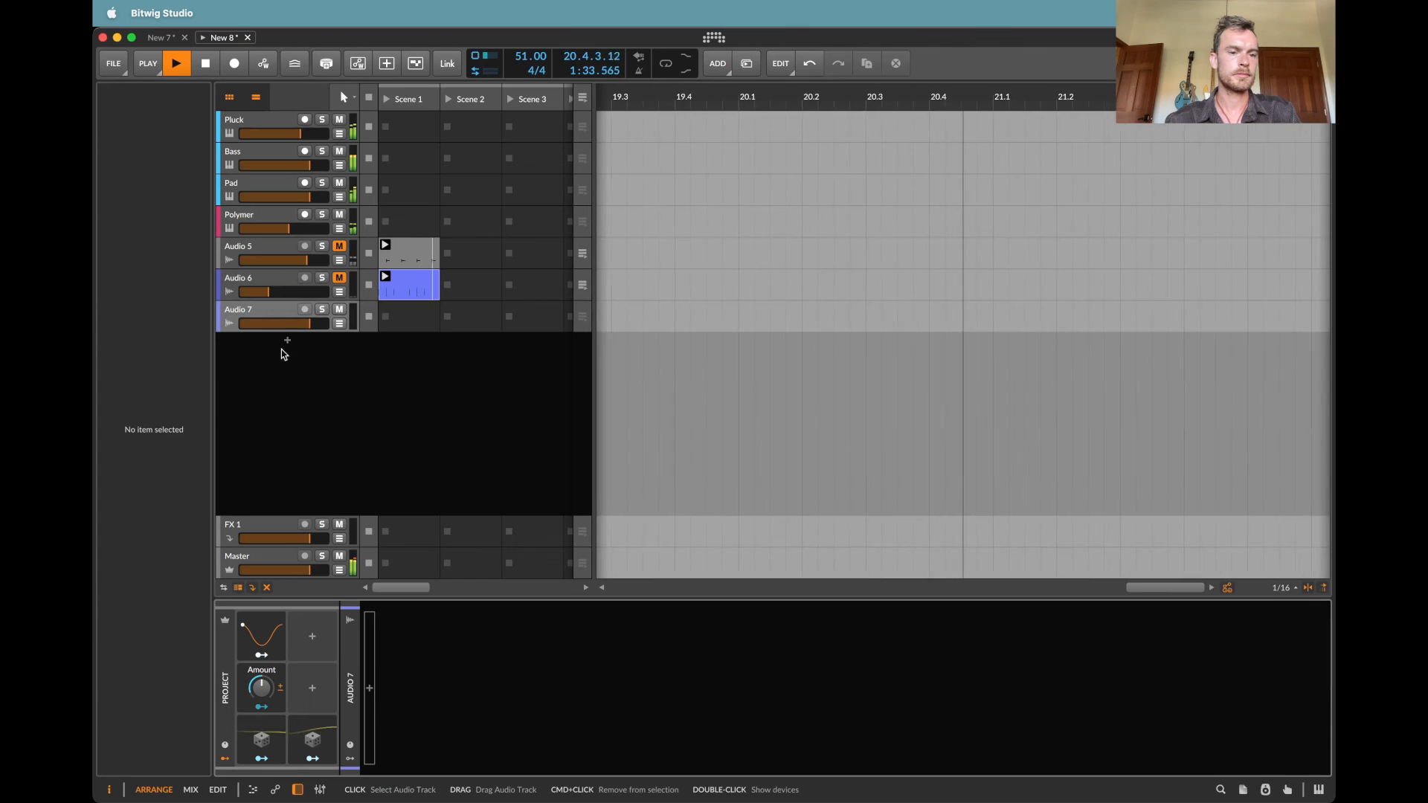
drag(533, 57, 532, 38)
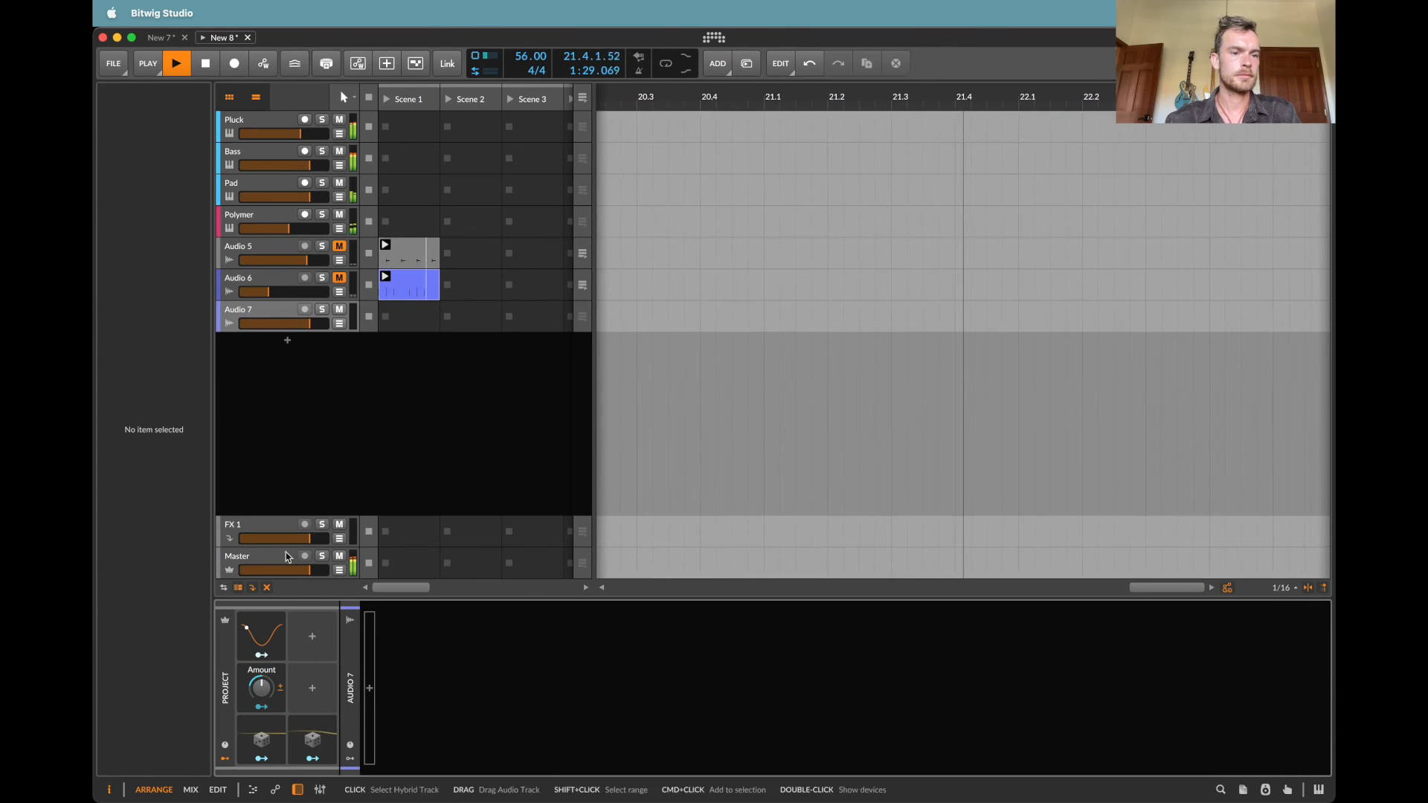
Step: Set the new Audio 7 track's input to the Master output, post-fader
click(253, 319)
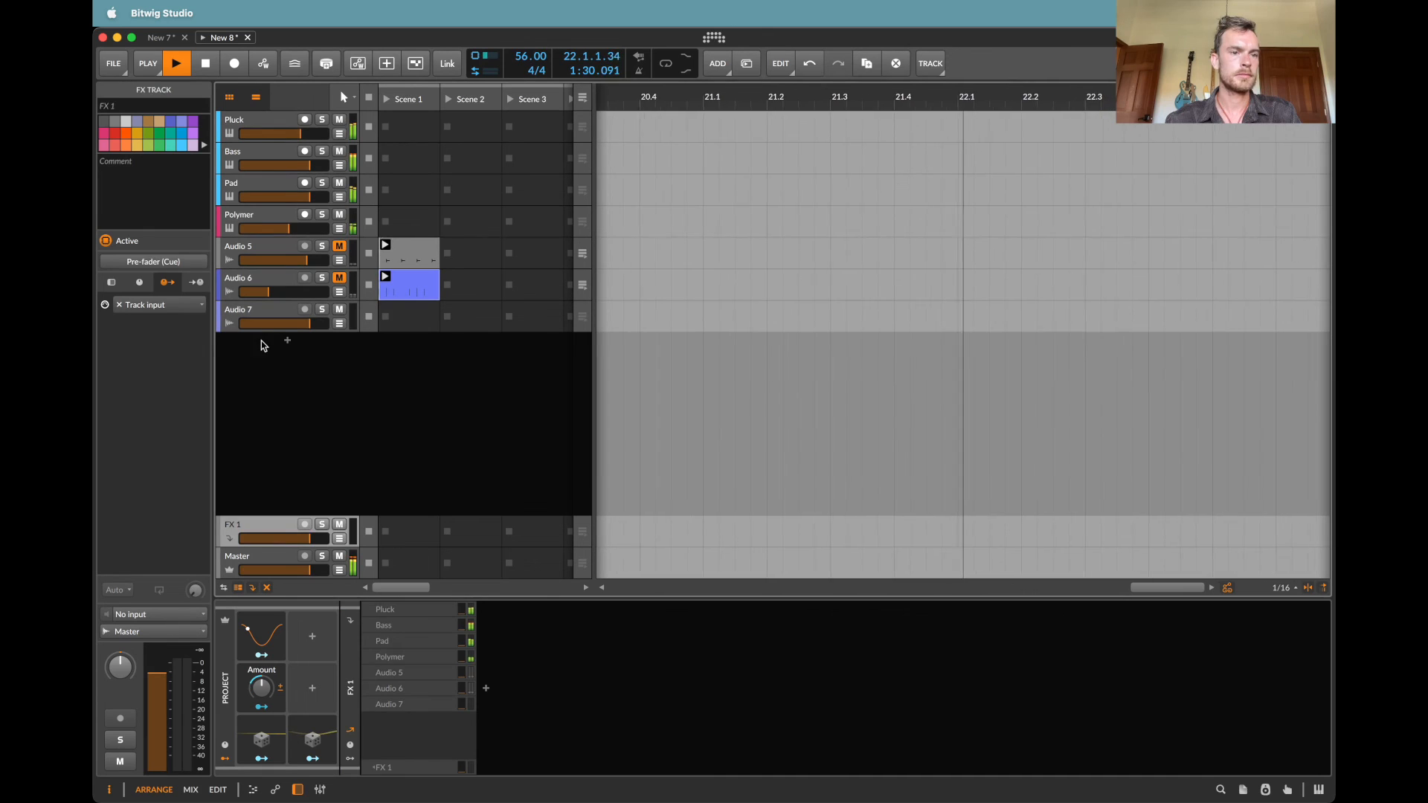
click(154, 615)
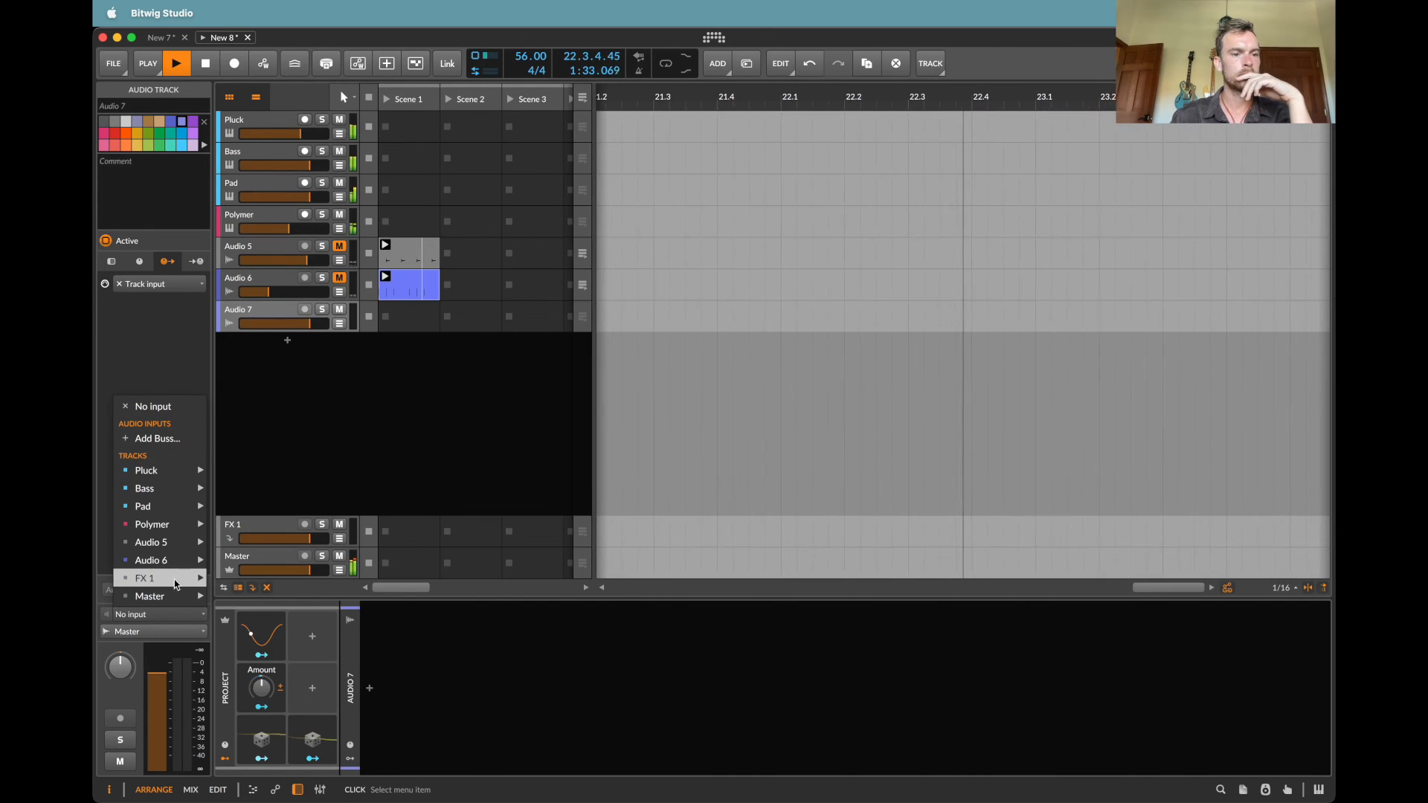
mouse_move(156, 596)
click(261, 618)
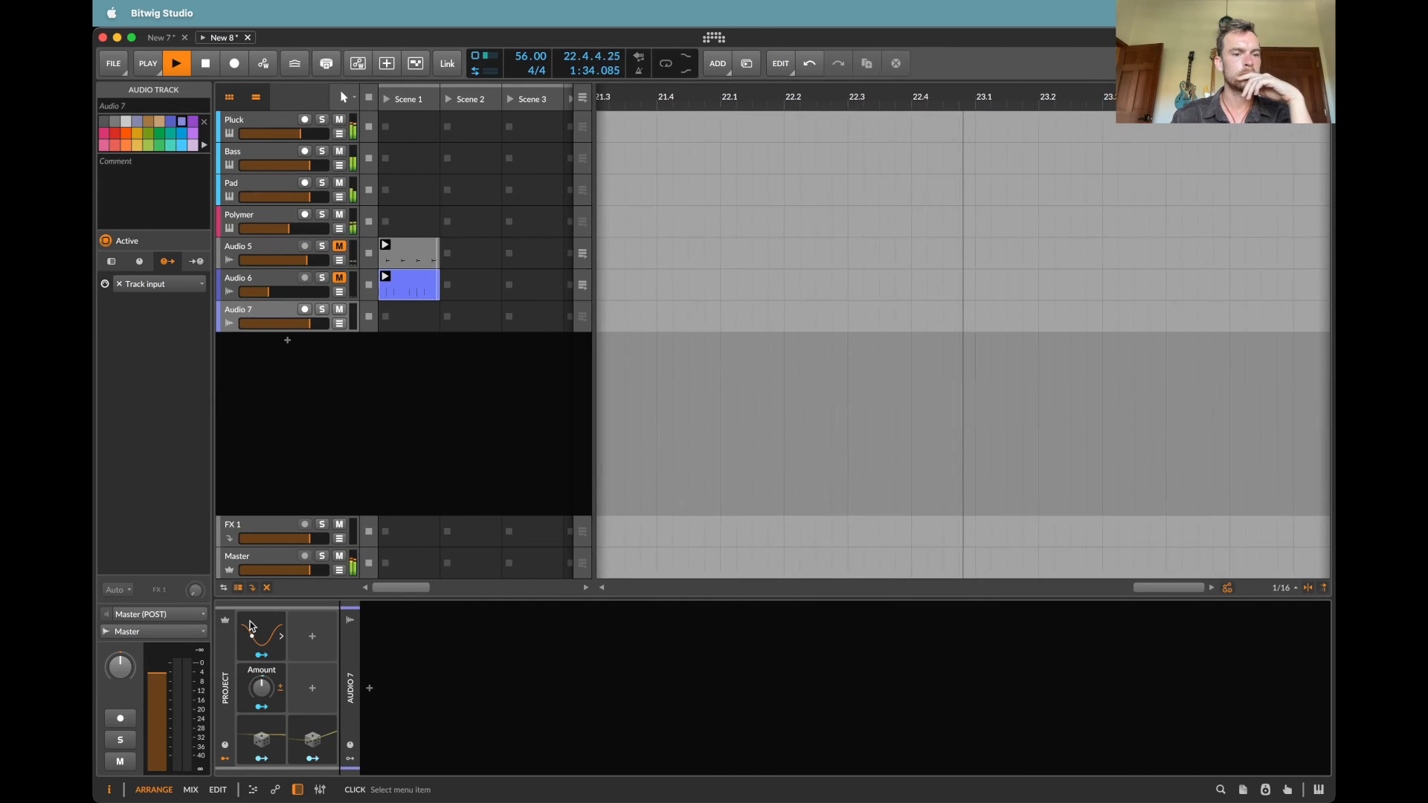
Step: Insert the RC-20 Retro Color plug-in before the Reverb on the Master track, with the distortion amount at 42 %
click(266, 558)
click(353, 690)
text(c)
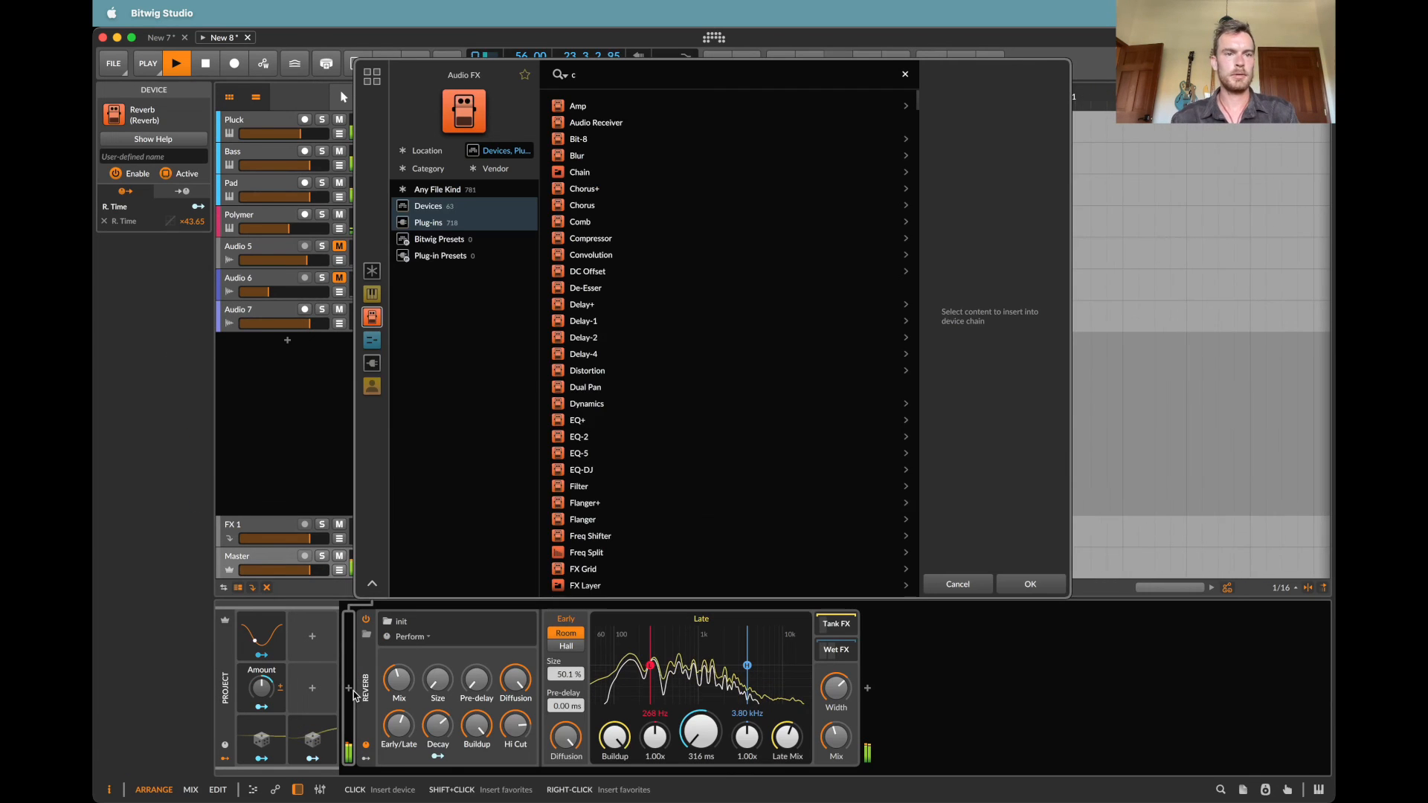
key(BackSpace)
text(rc)
key(Down)
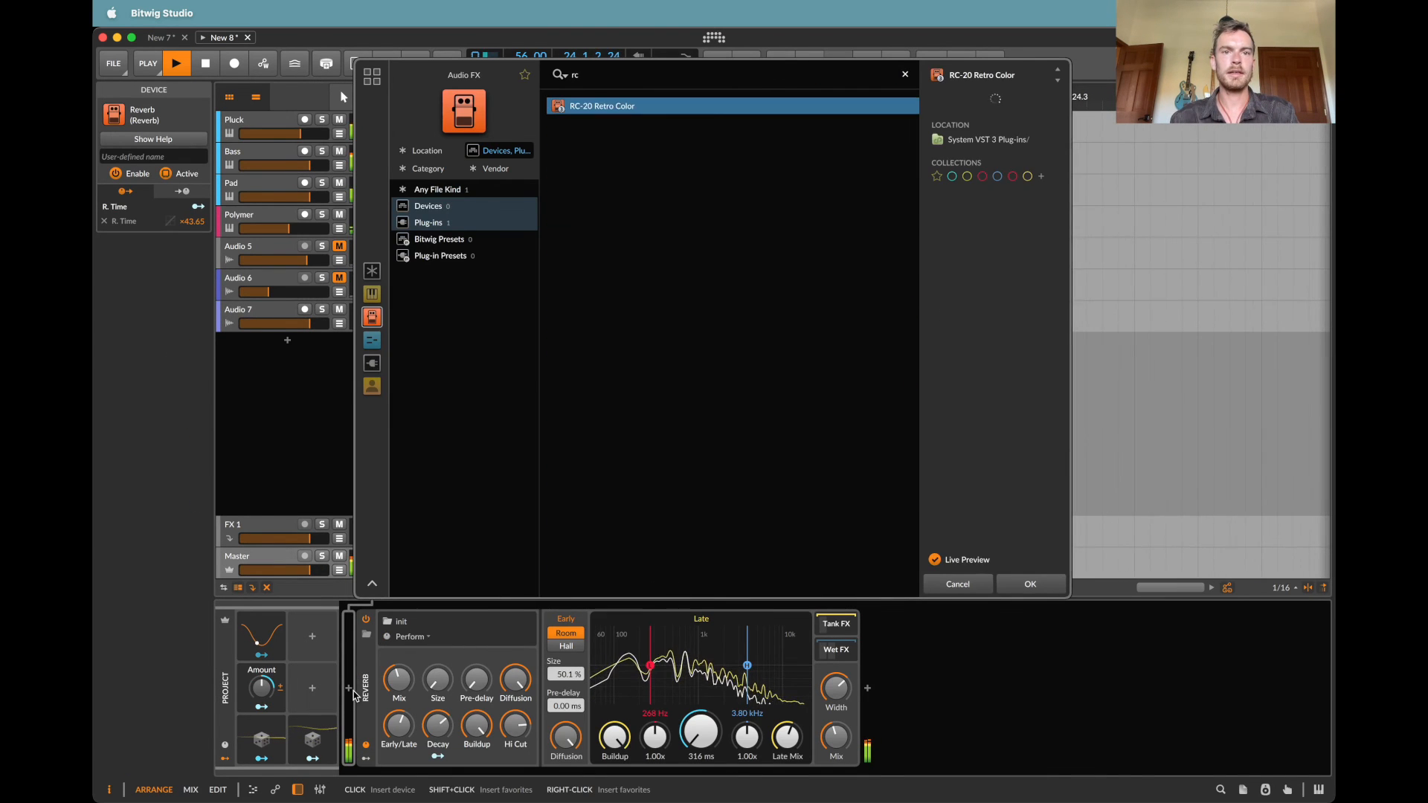
key(Return)
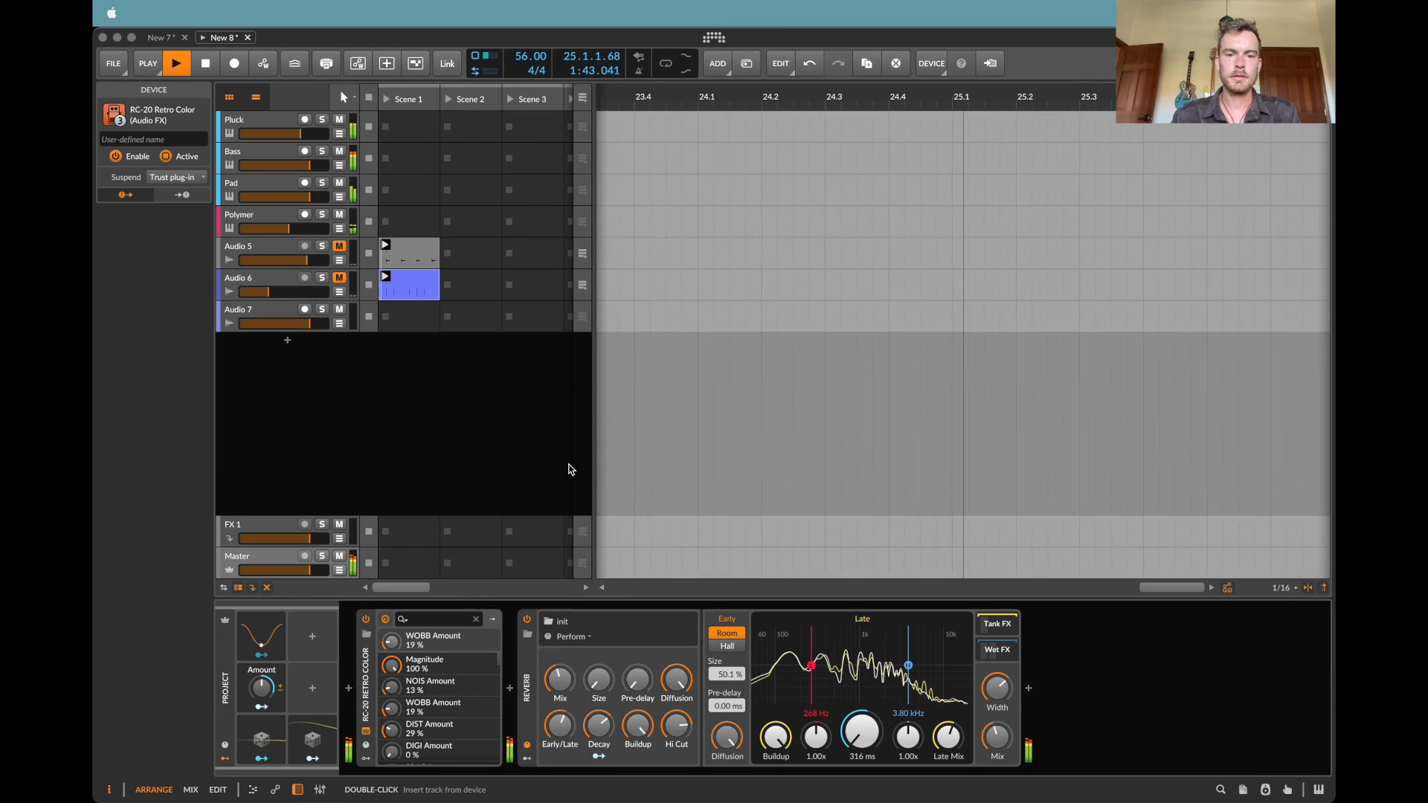
click(427, 160)
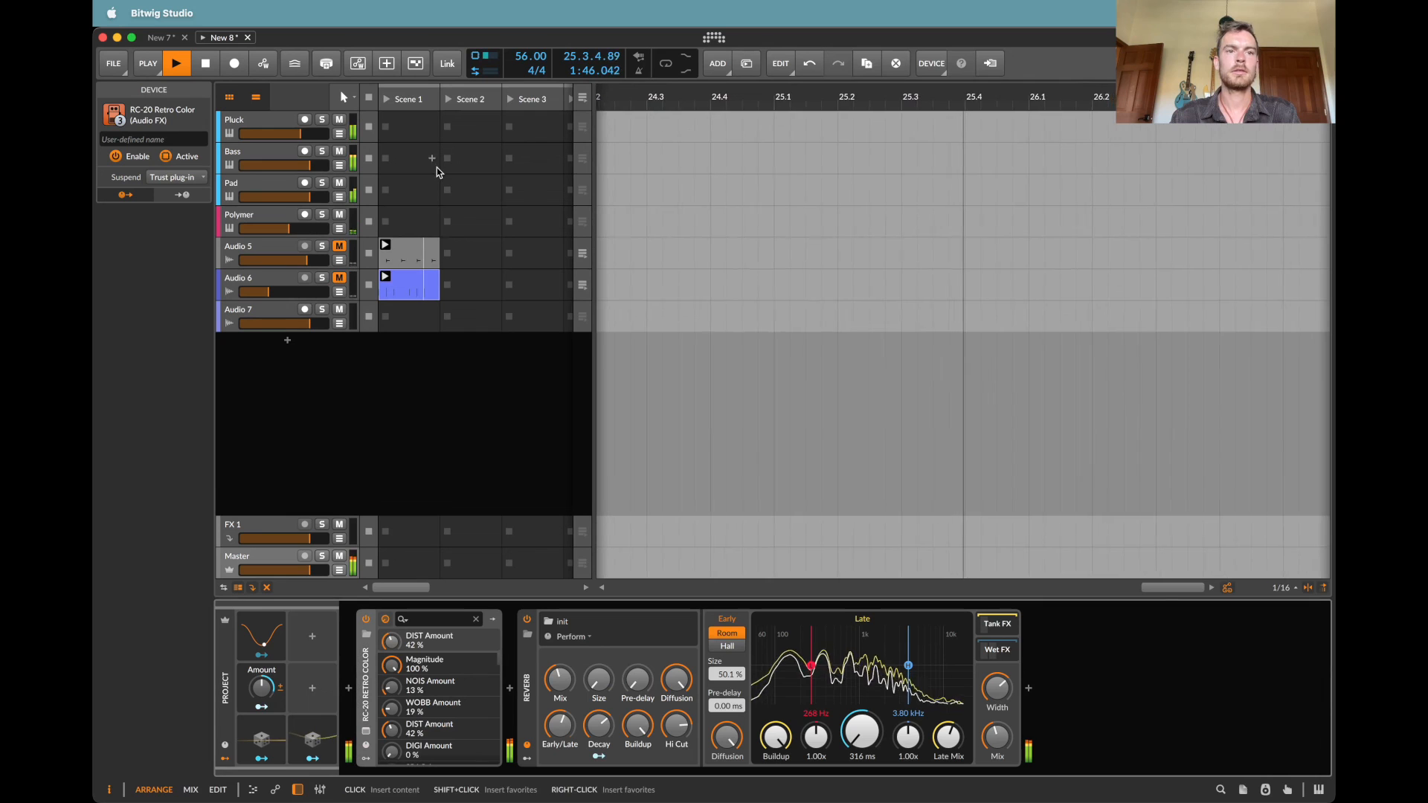
Step: Insert The God Particle plug-in between RC-20 Retro Color and the Reverb on the Master track
click(510, 690)
text(the god)
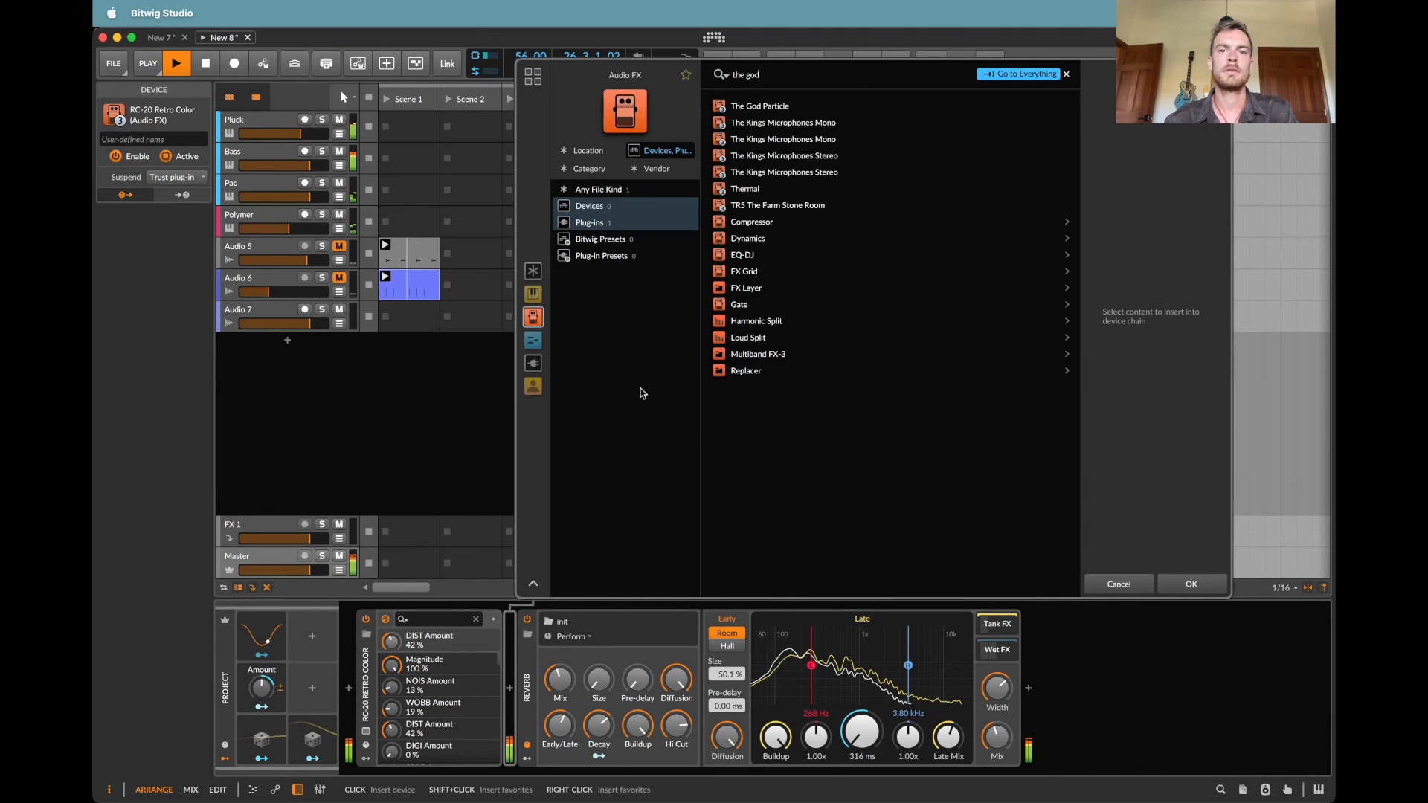
double_click(759, 106)
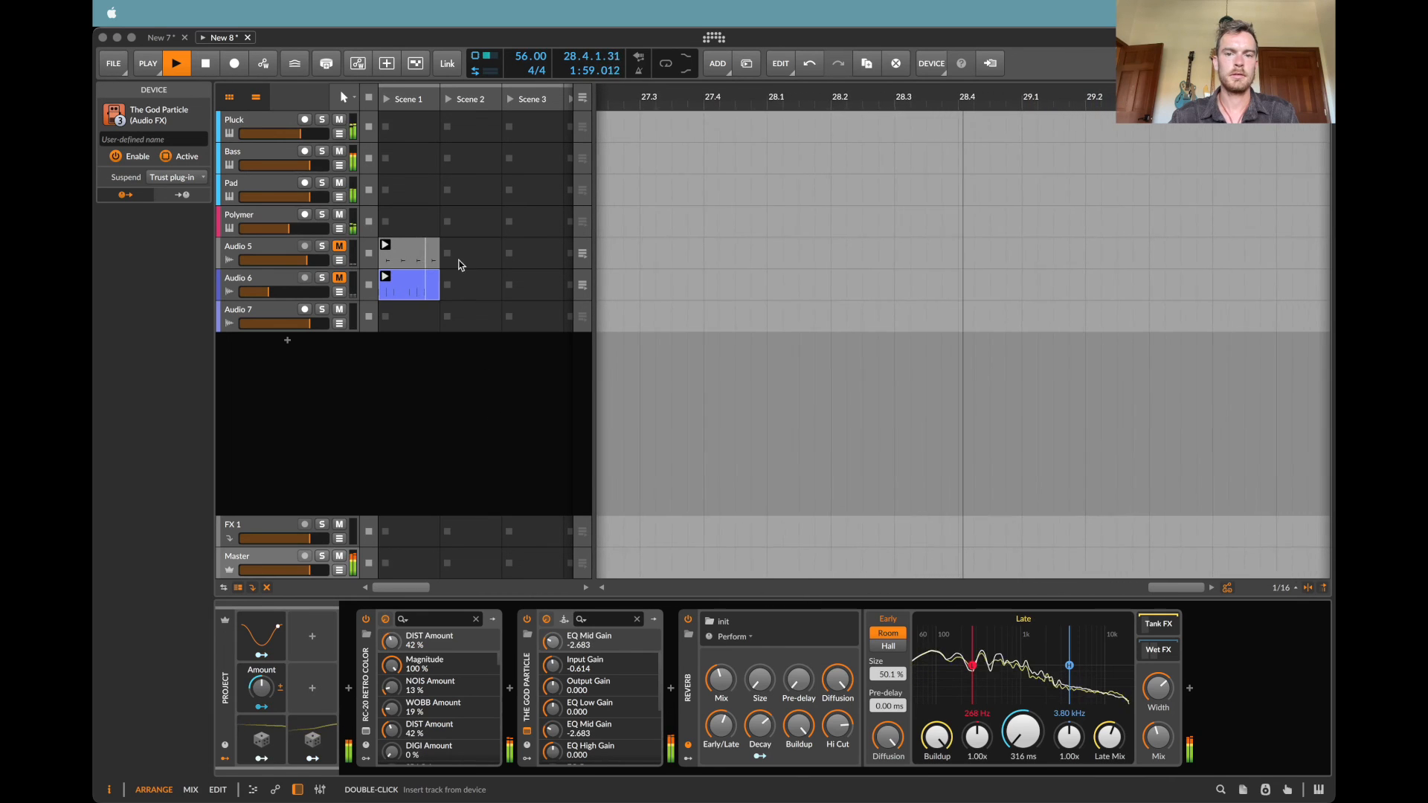
click(400, 267)
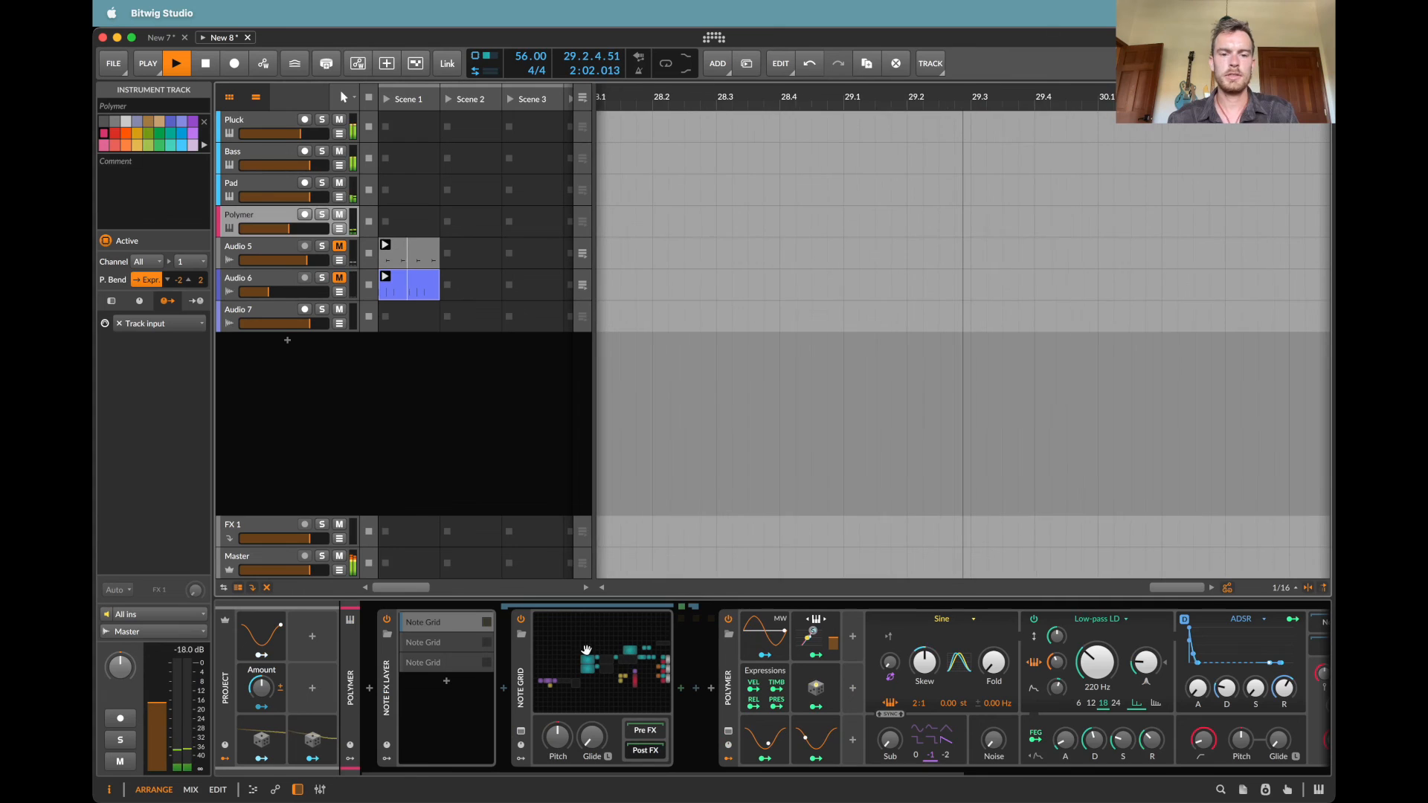
Step: Check the Pitch Quantize notes in the Note Grids of the Polymer and Pad tracks
click(610, 662)
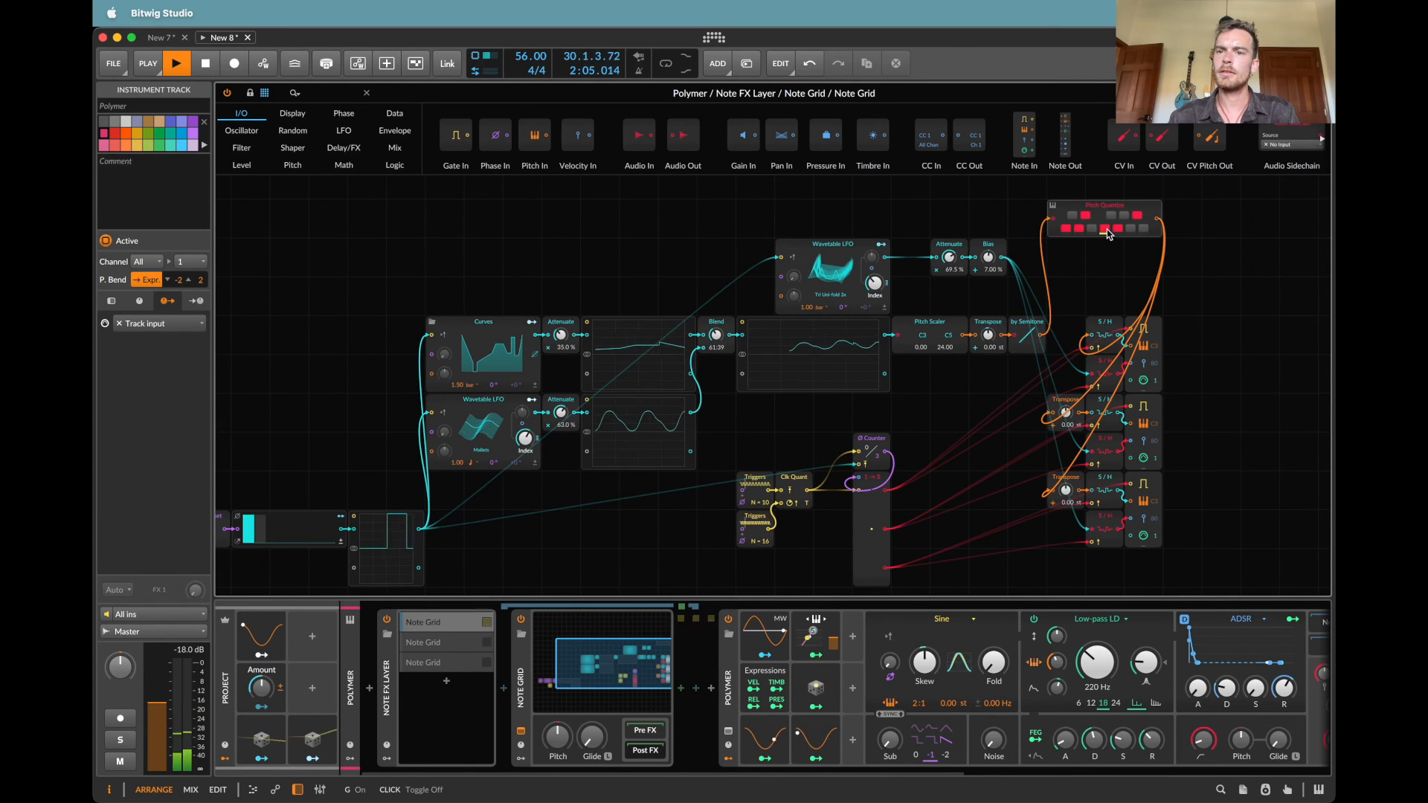
key(Escape)
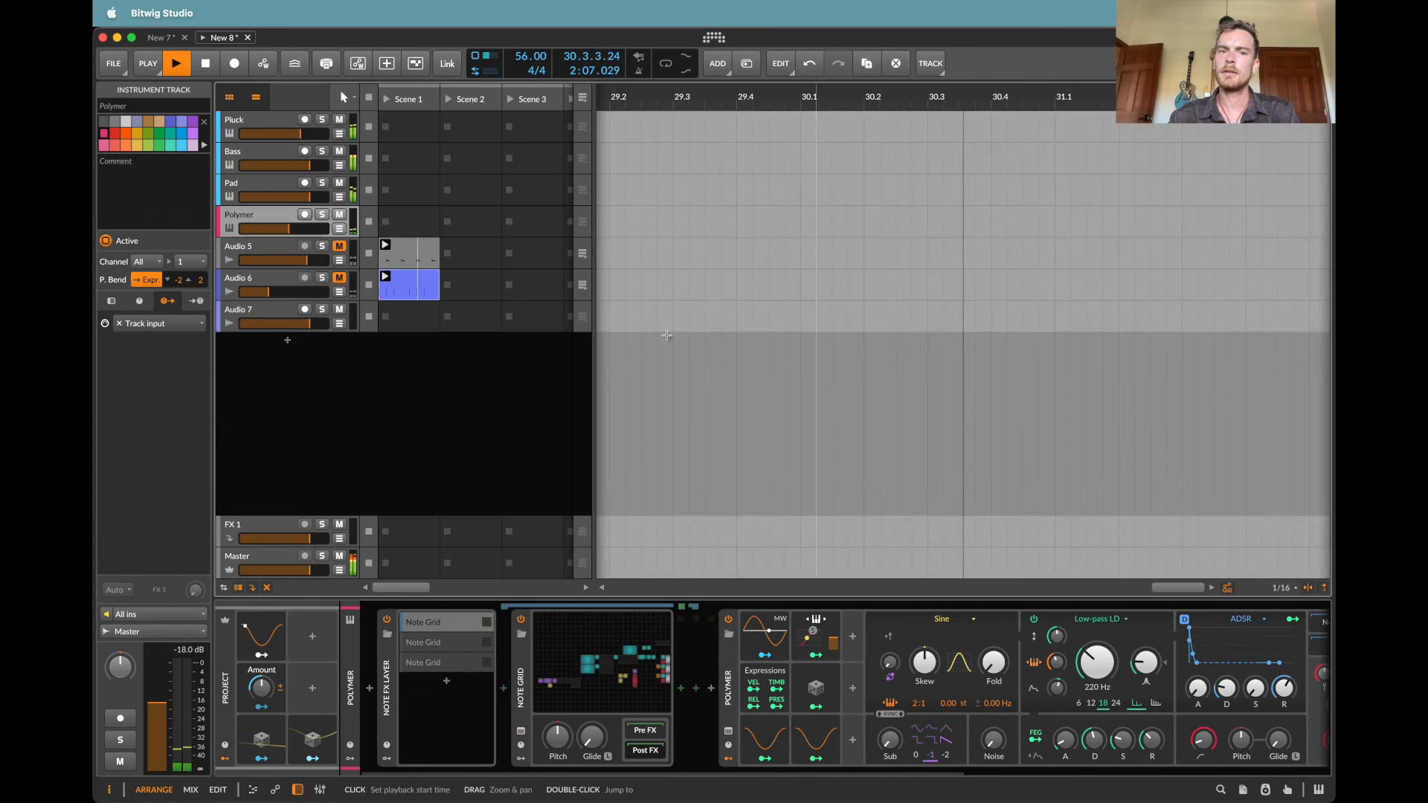
click(247, 186)
click(482, 707)
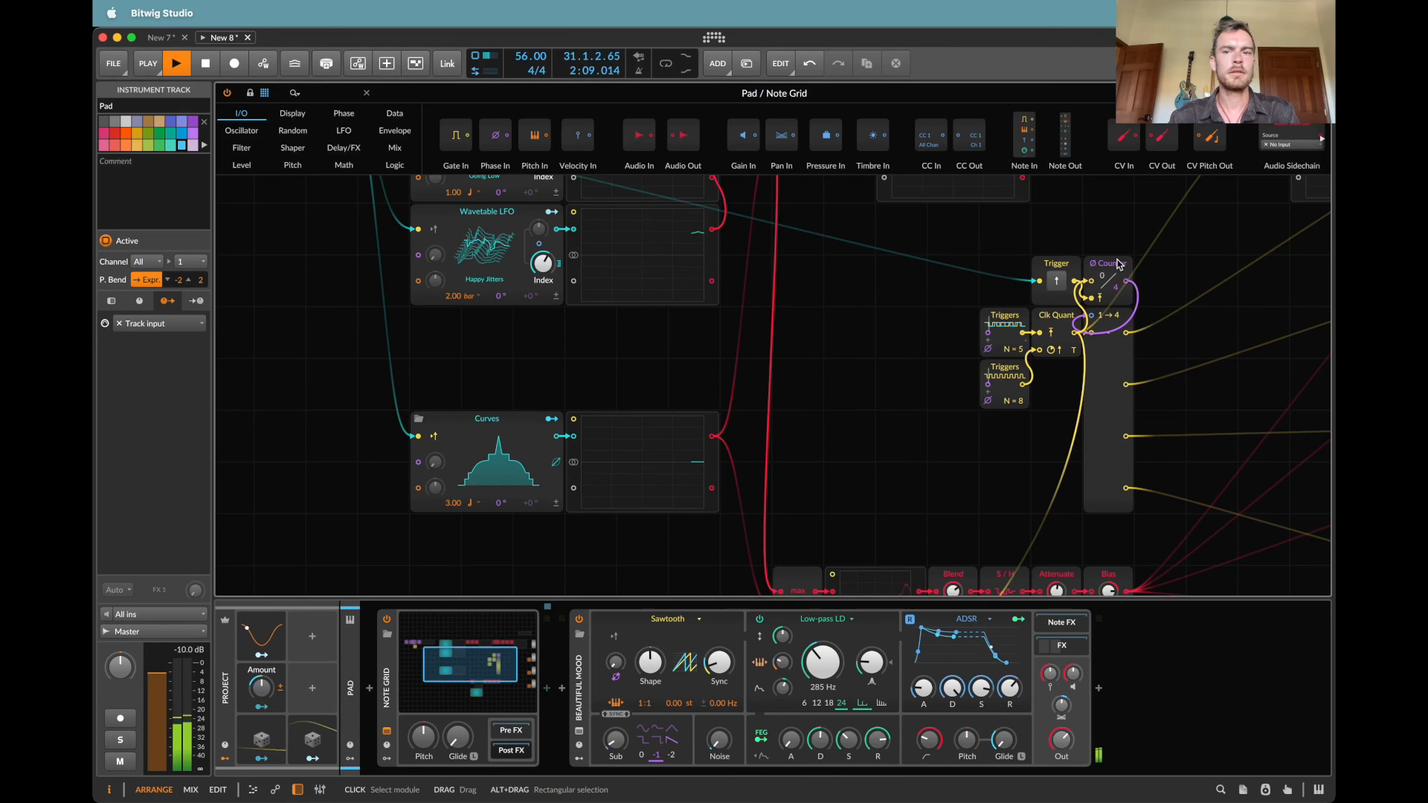
scroll(1118, 264, up, 5)
scroll(1118, 265, right, 5)
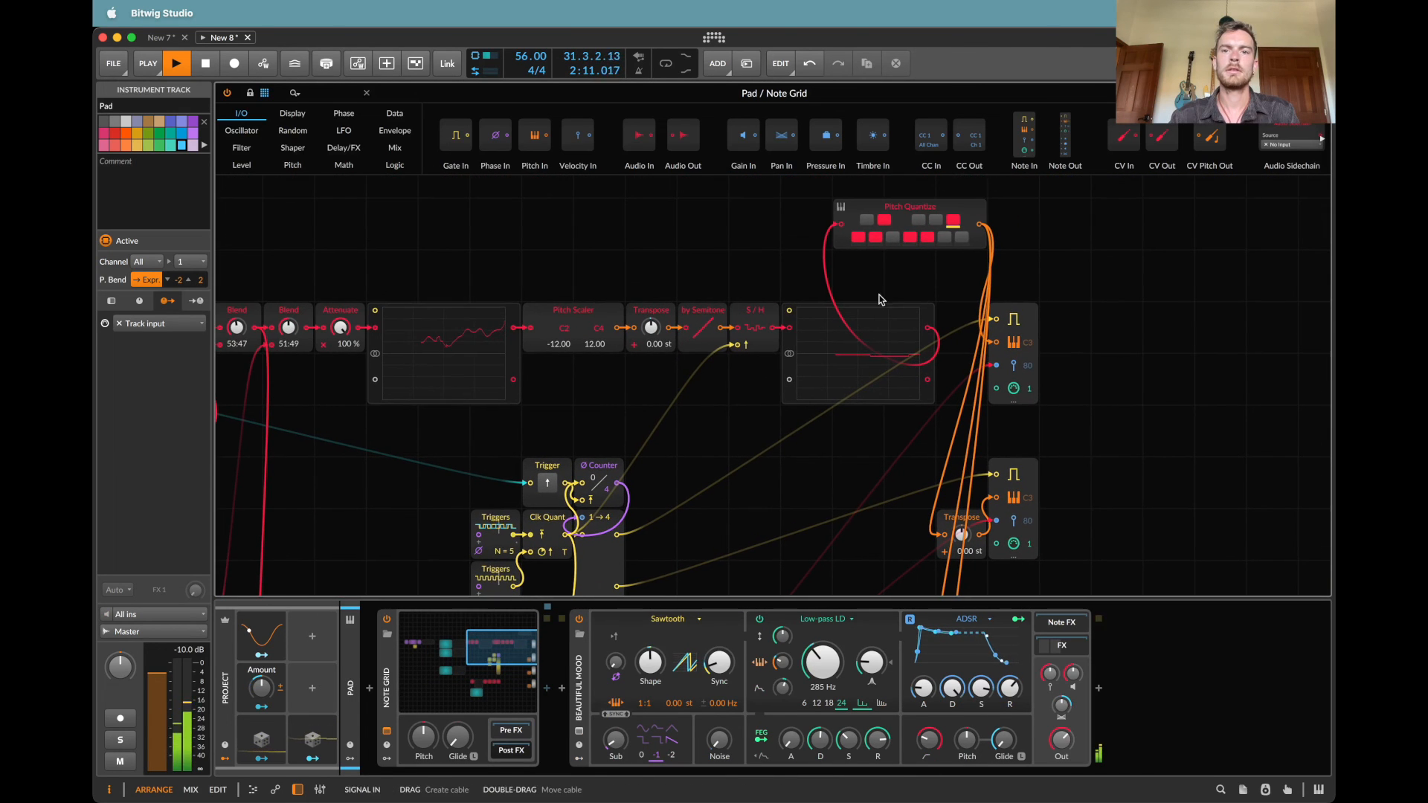
click(1321, 93)
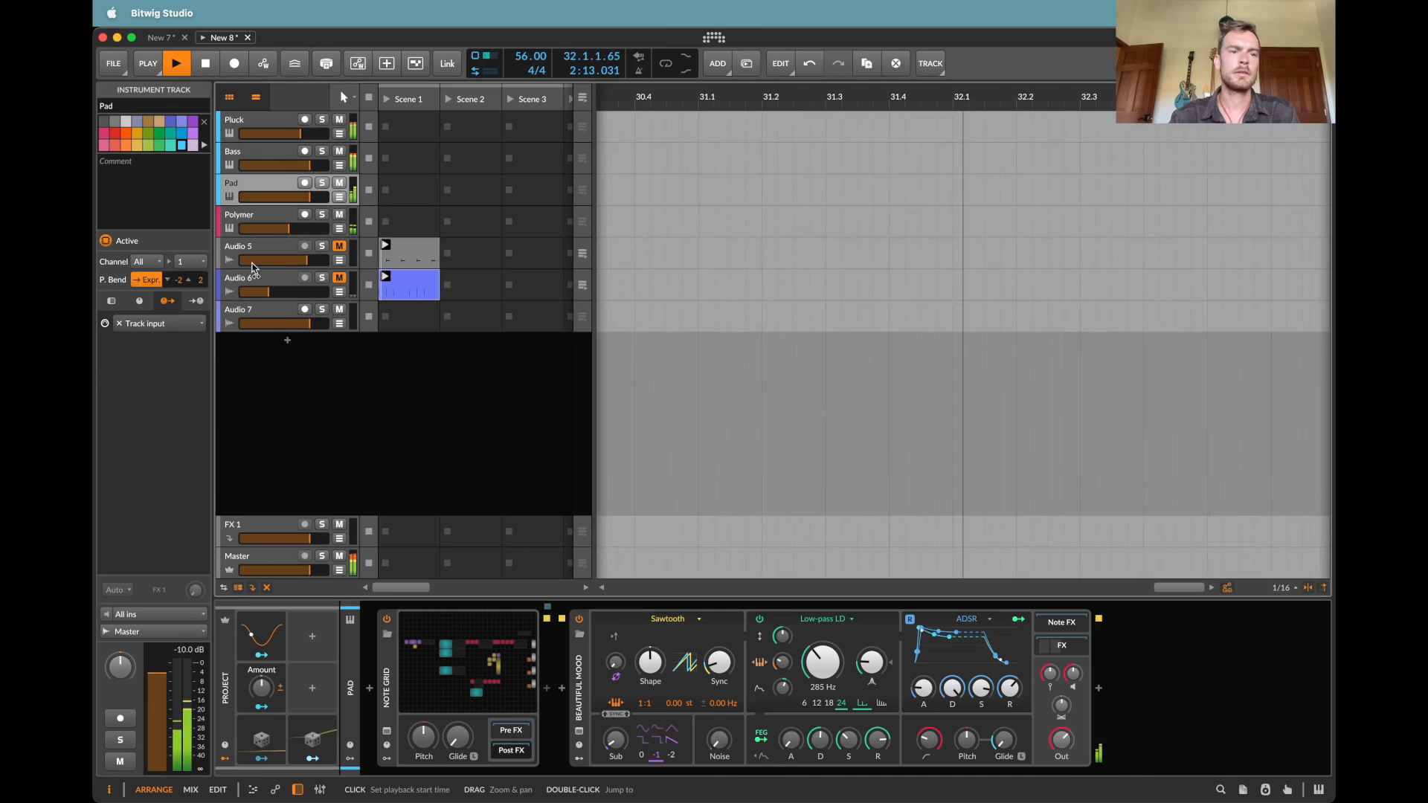
Step: Check the Pitch Quantize notes in the Bass track's Note Grid
click(240, 156)
click(468, 647)
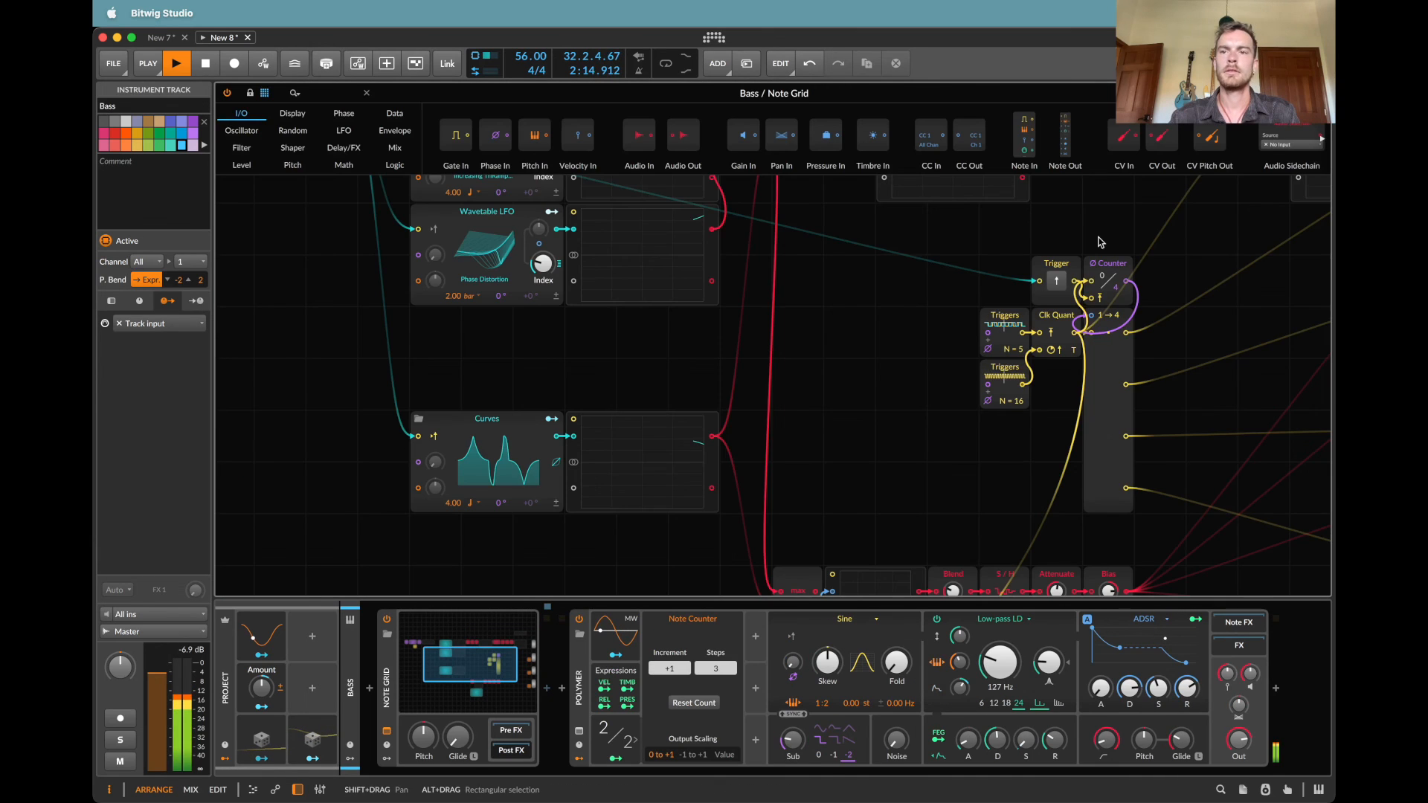
scroll(1100, 243, up, 10)
scroll(1100, 243, right, 10)
scroll(1100, 243, down, 2)
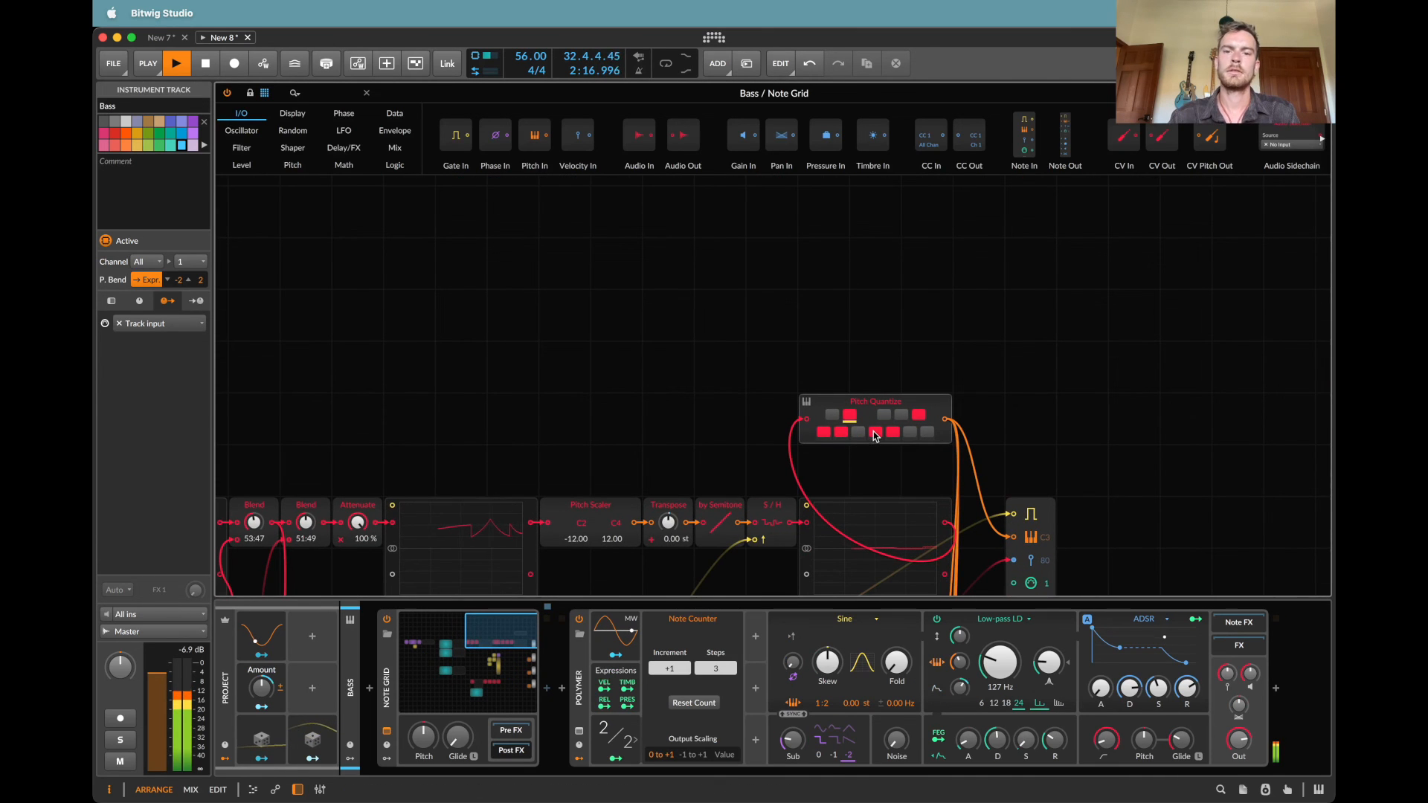
click(498, 281)
Step: Check the Pitch Quantize module and its note outputs in the Pluck track's Note Grid
click(264, 216)
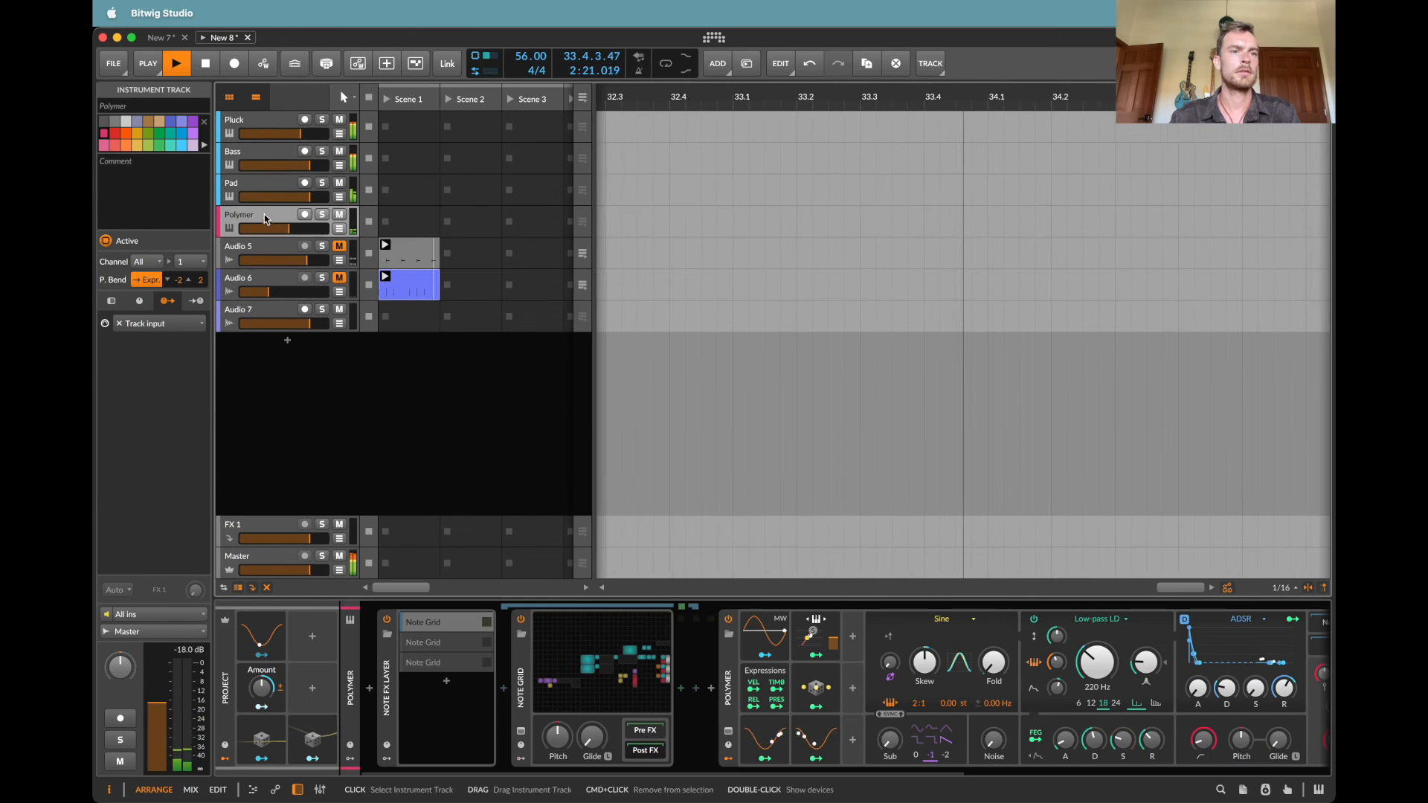
click(247, 121)
click(496, 705)
scroll(979, 332, right, 7)
scroll(979, 332, up, 1)
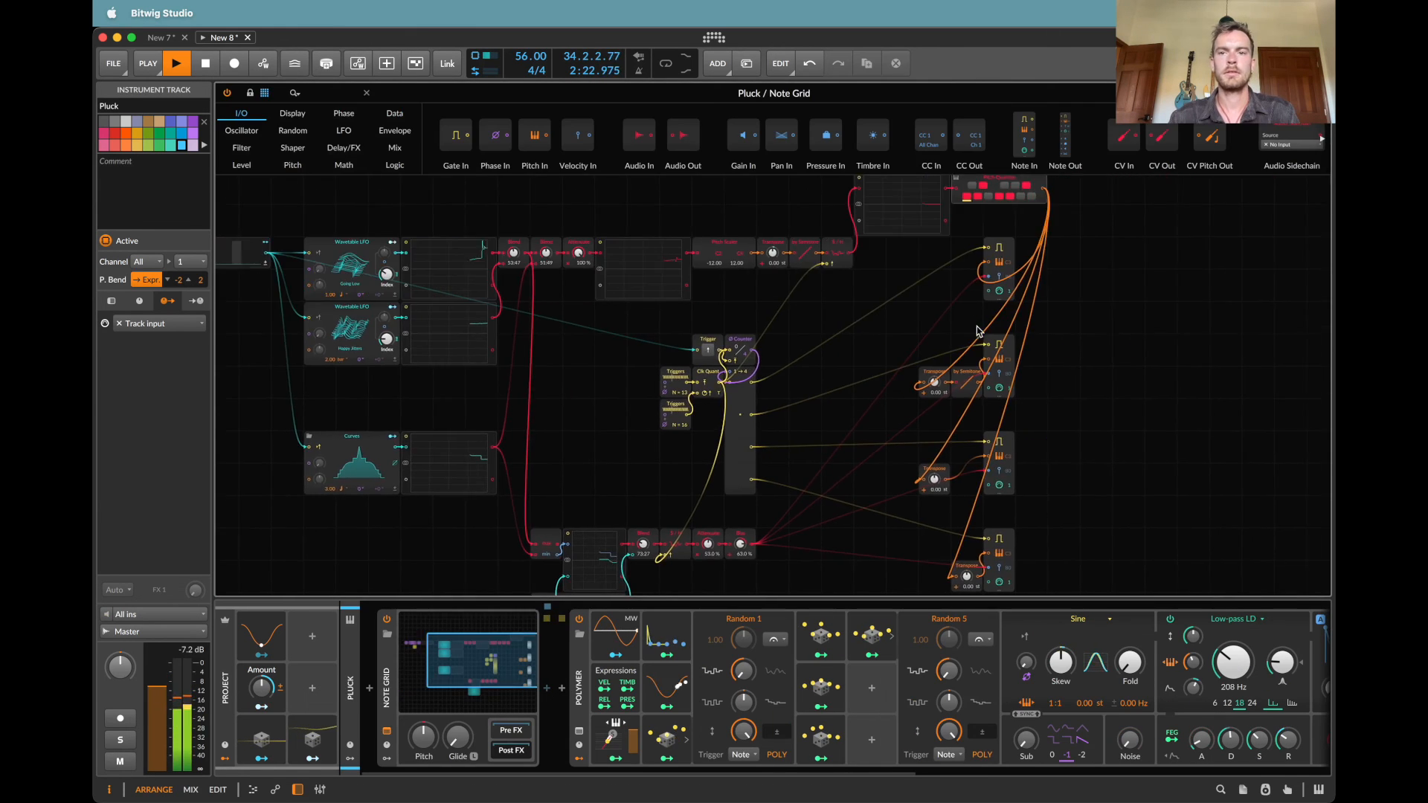
click(1321, 93)
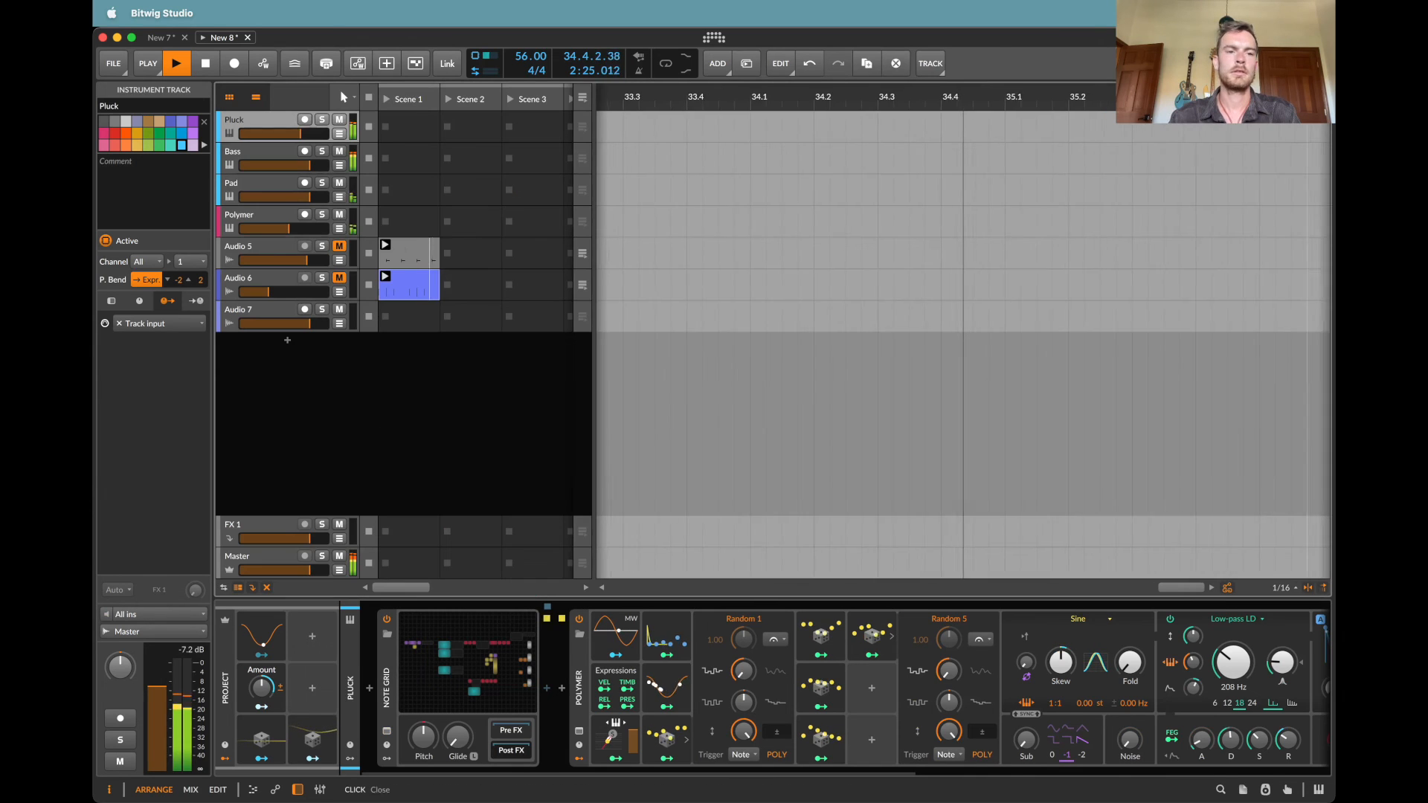
Step: Stop playback, arm Audio 7 and start recording a clip in its Scene 2 slot, with the Master devices in view
key(space)
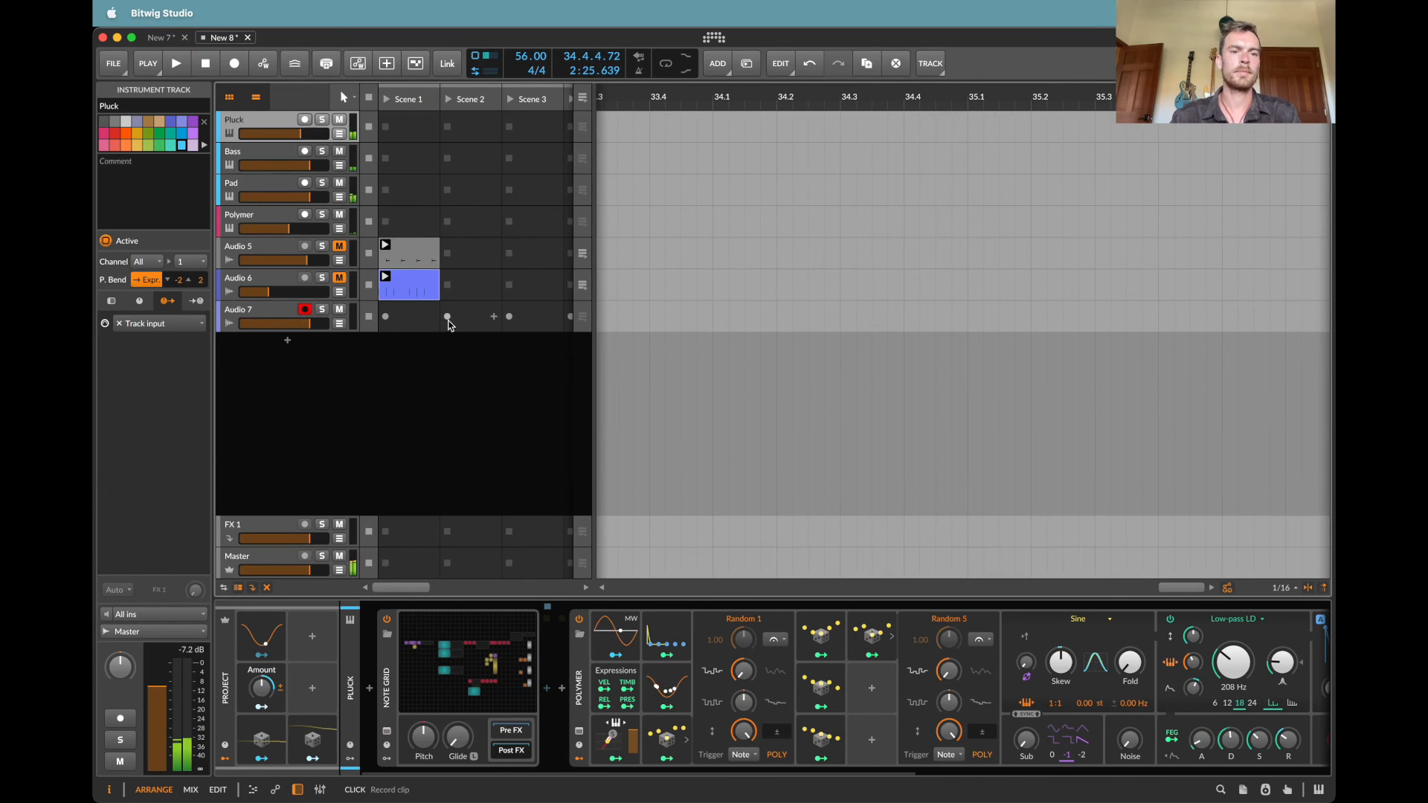
click(448, 322)
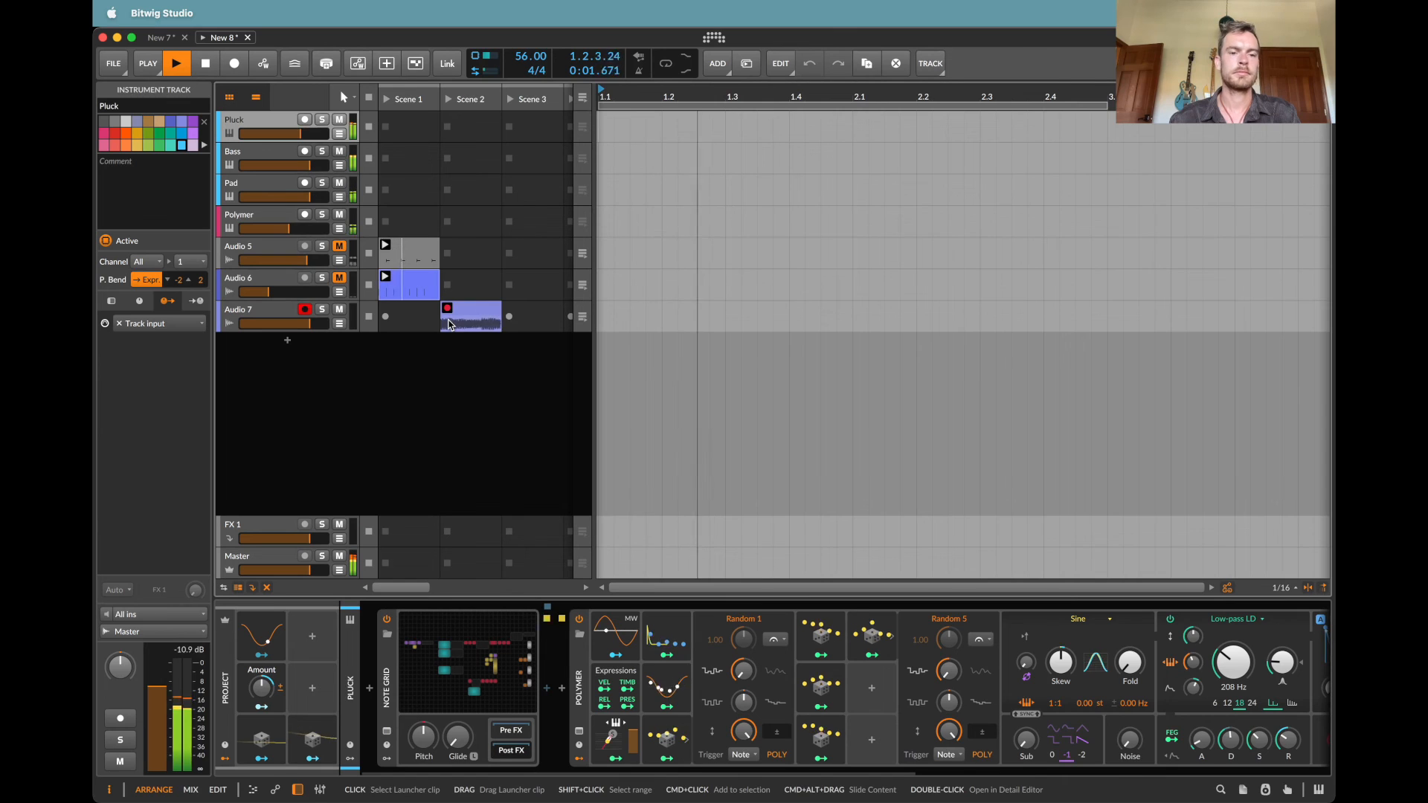
click(242, 555)
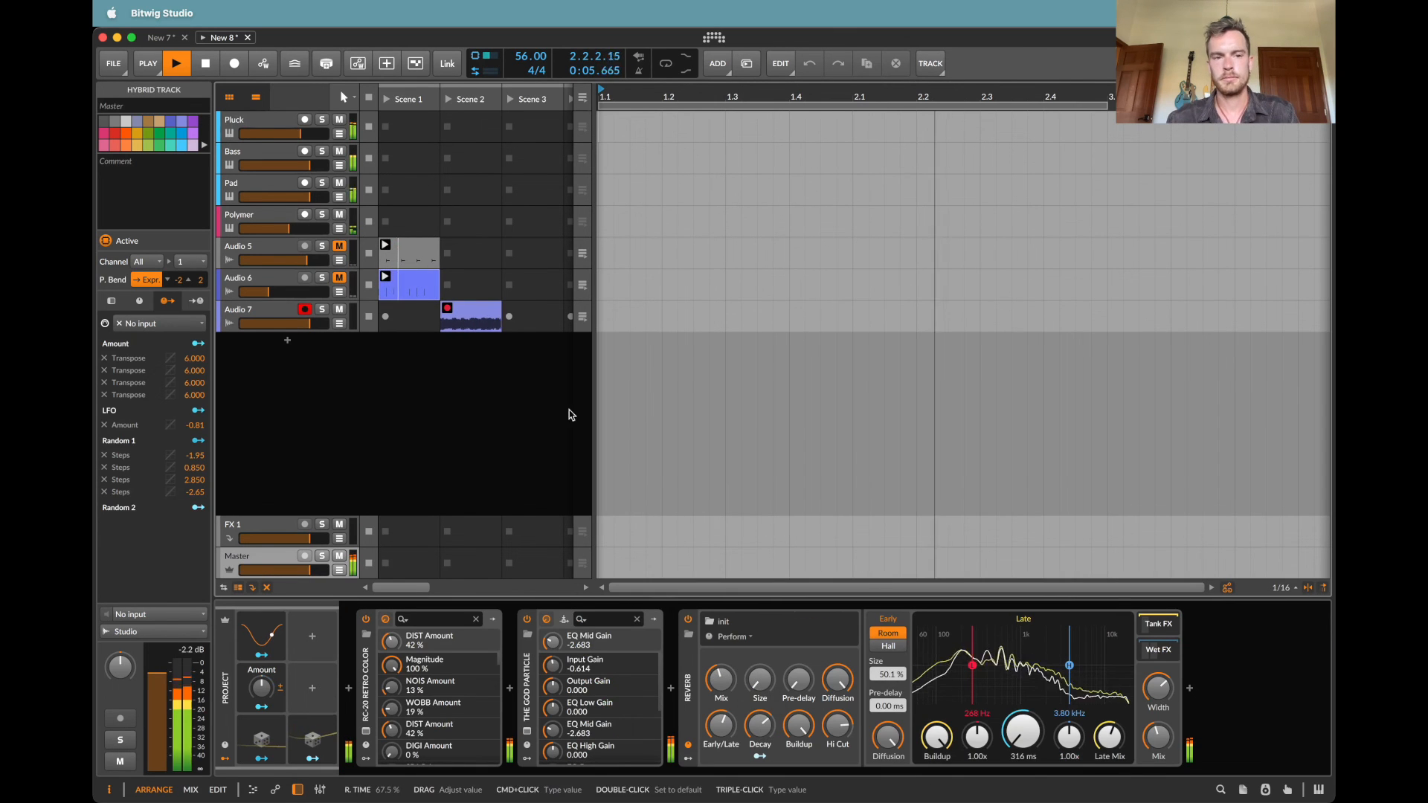
Step: Open the Scene 2 recording on Audio 7 in the detail editor, toggle Follow Playback and resize the editor to inspect the waveform
double_click(481, 325)
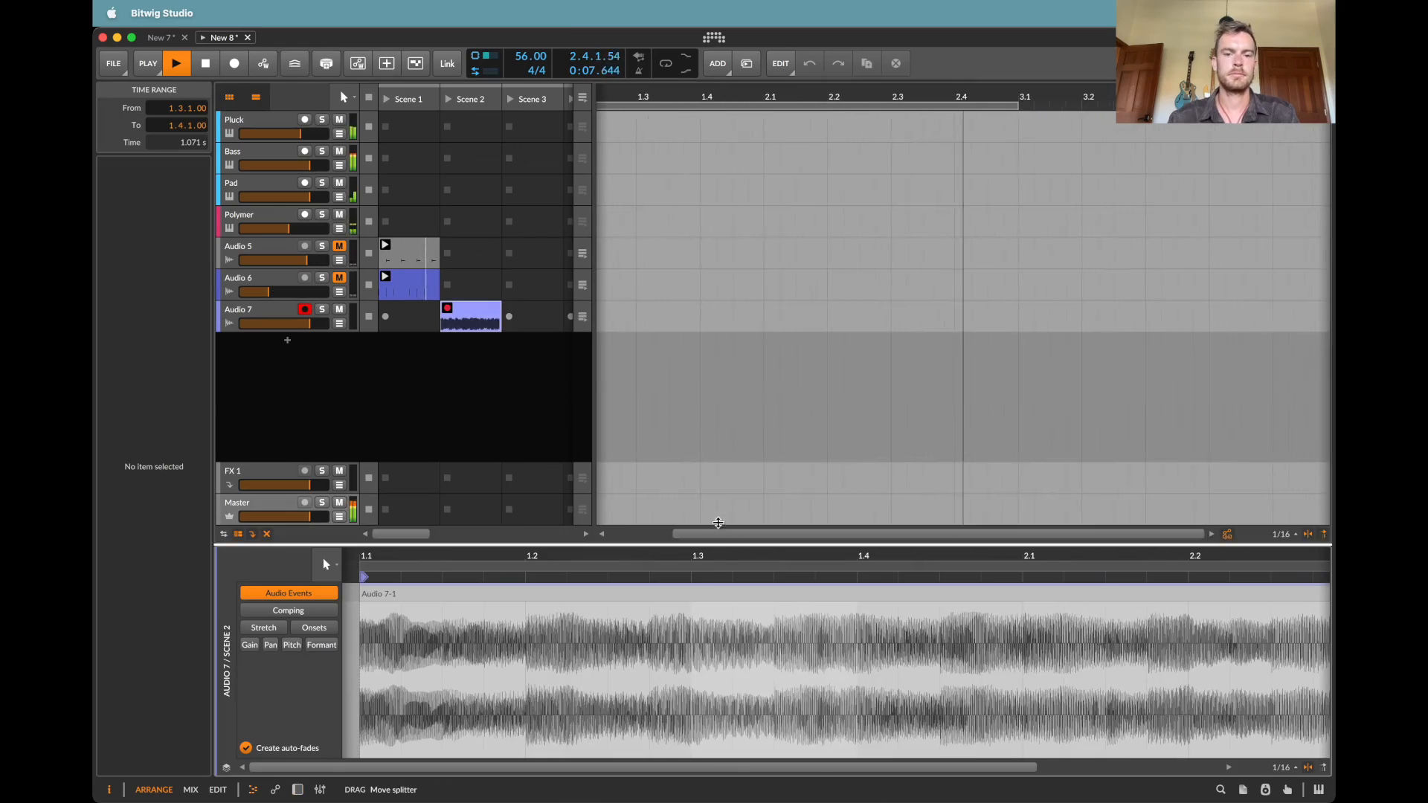
drag(721, 543, 748, 162)
scroll(750, 298, down, 5)
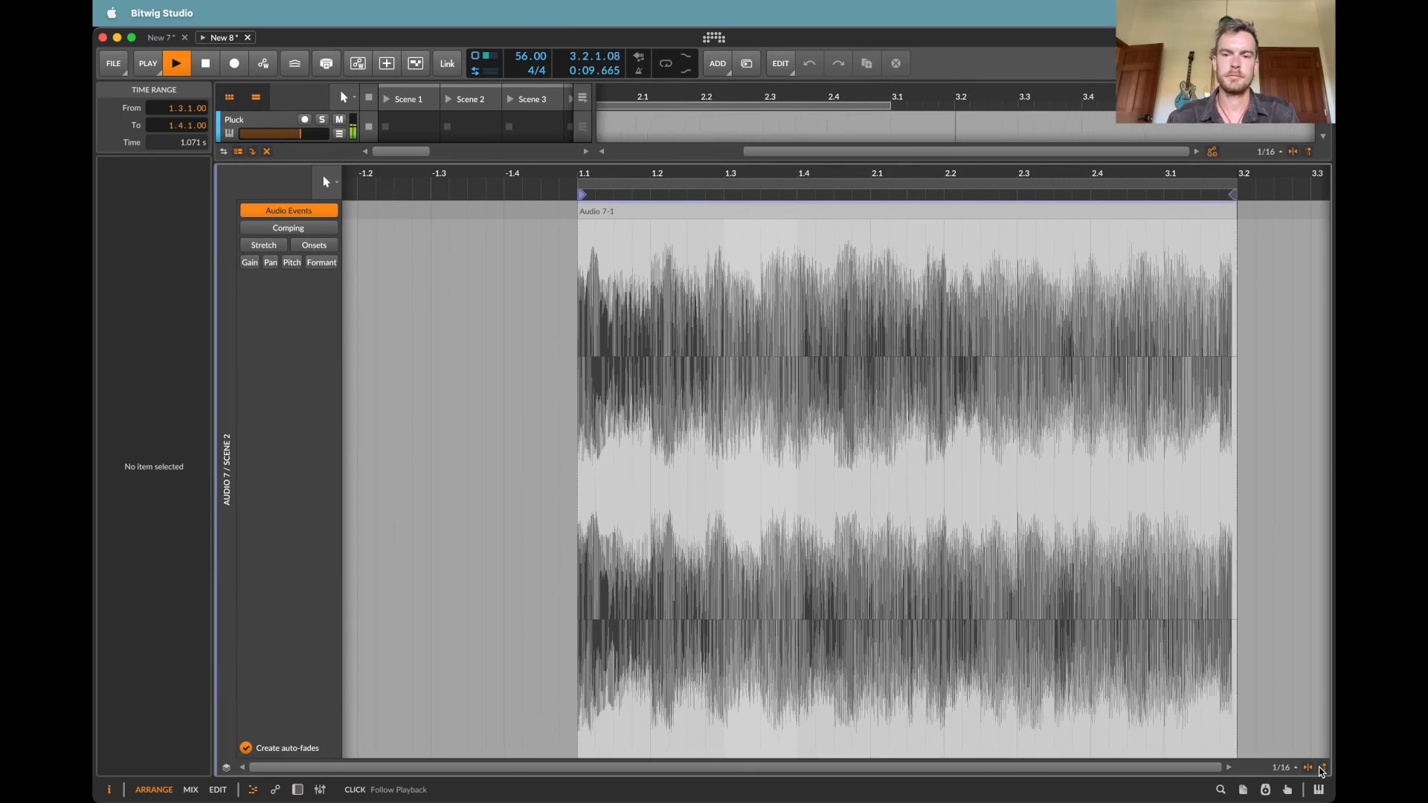
click(1324, 771)
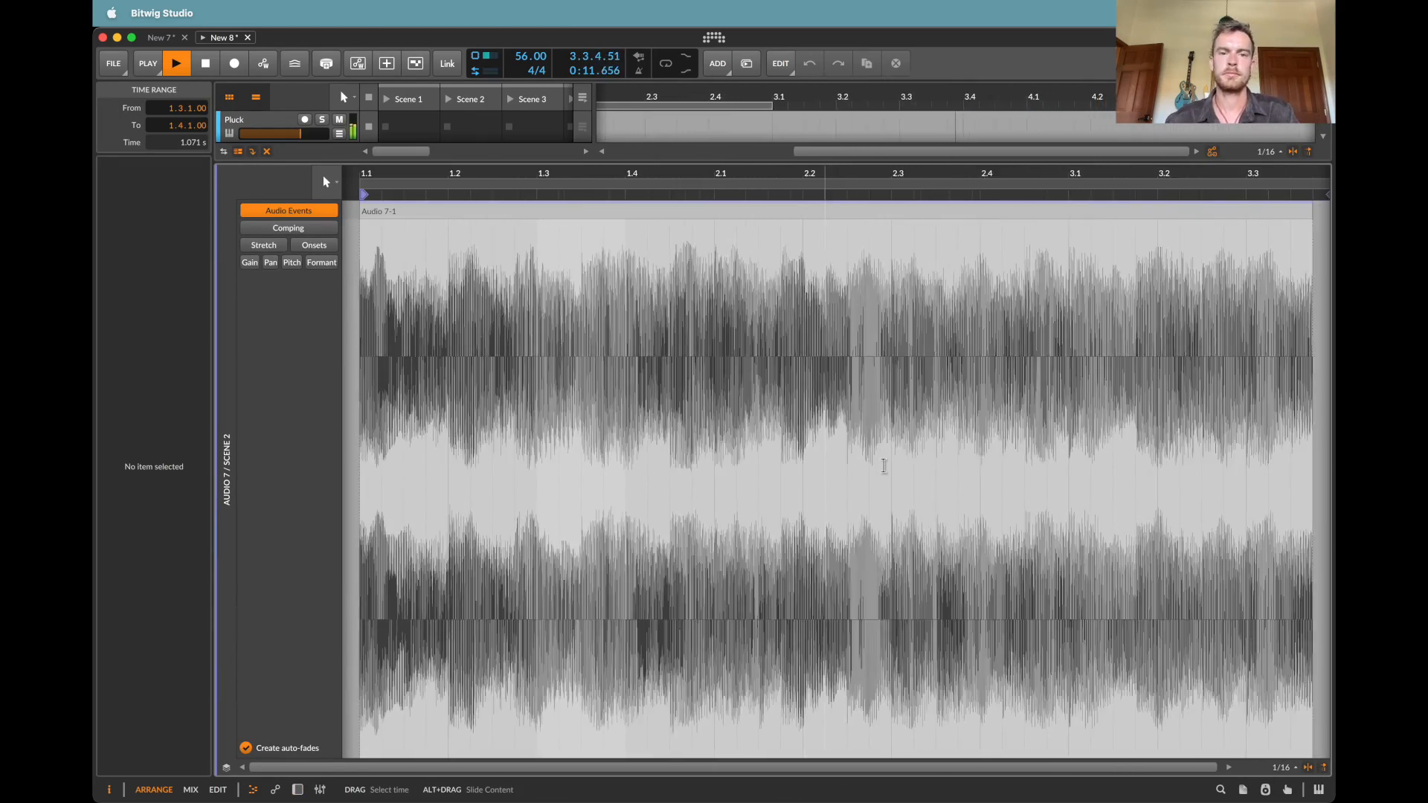
drag(526, 160, 520, 386)
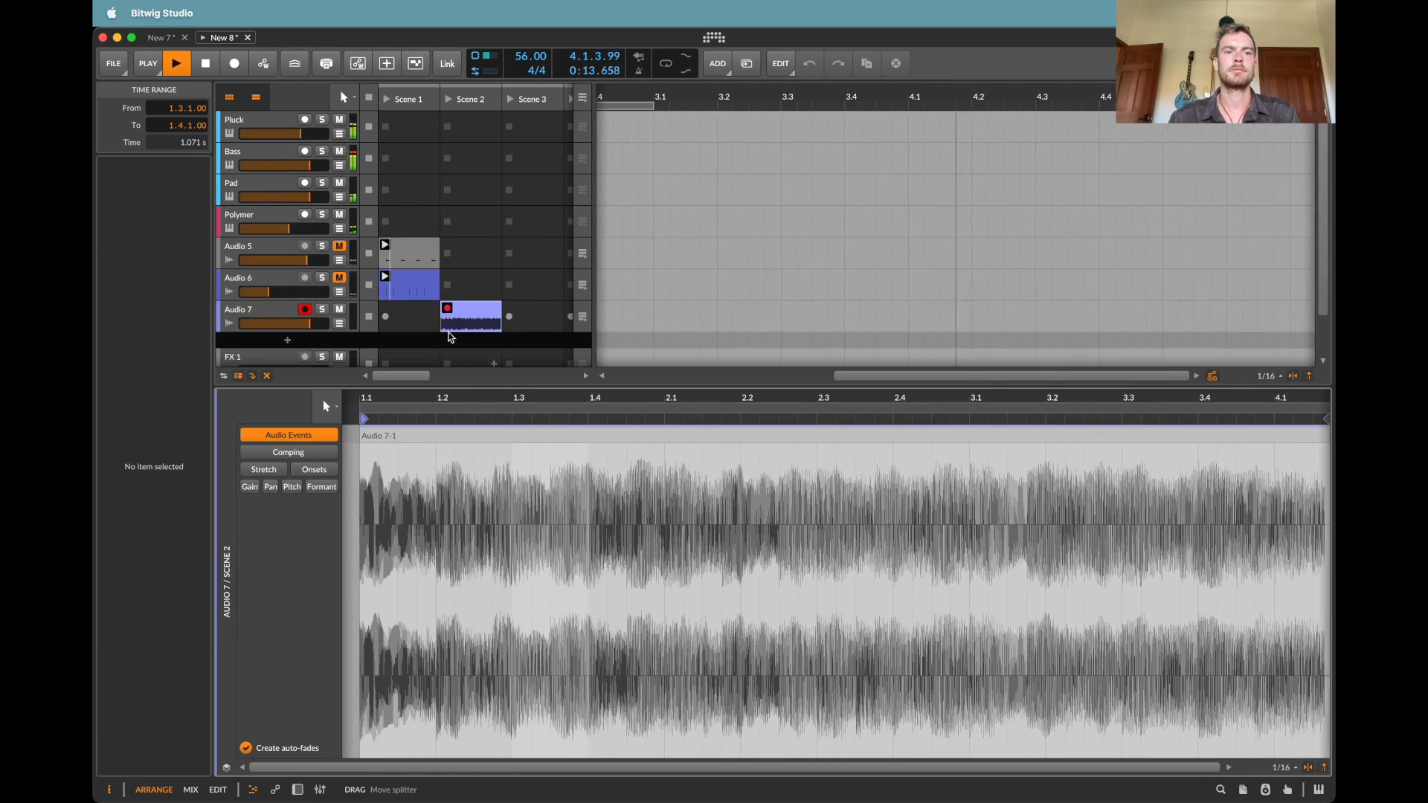
Step: Insert a Spectrum analyzer on the Audio 7 track and select the Master track
double_click(233, 319)
click(369, 692)
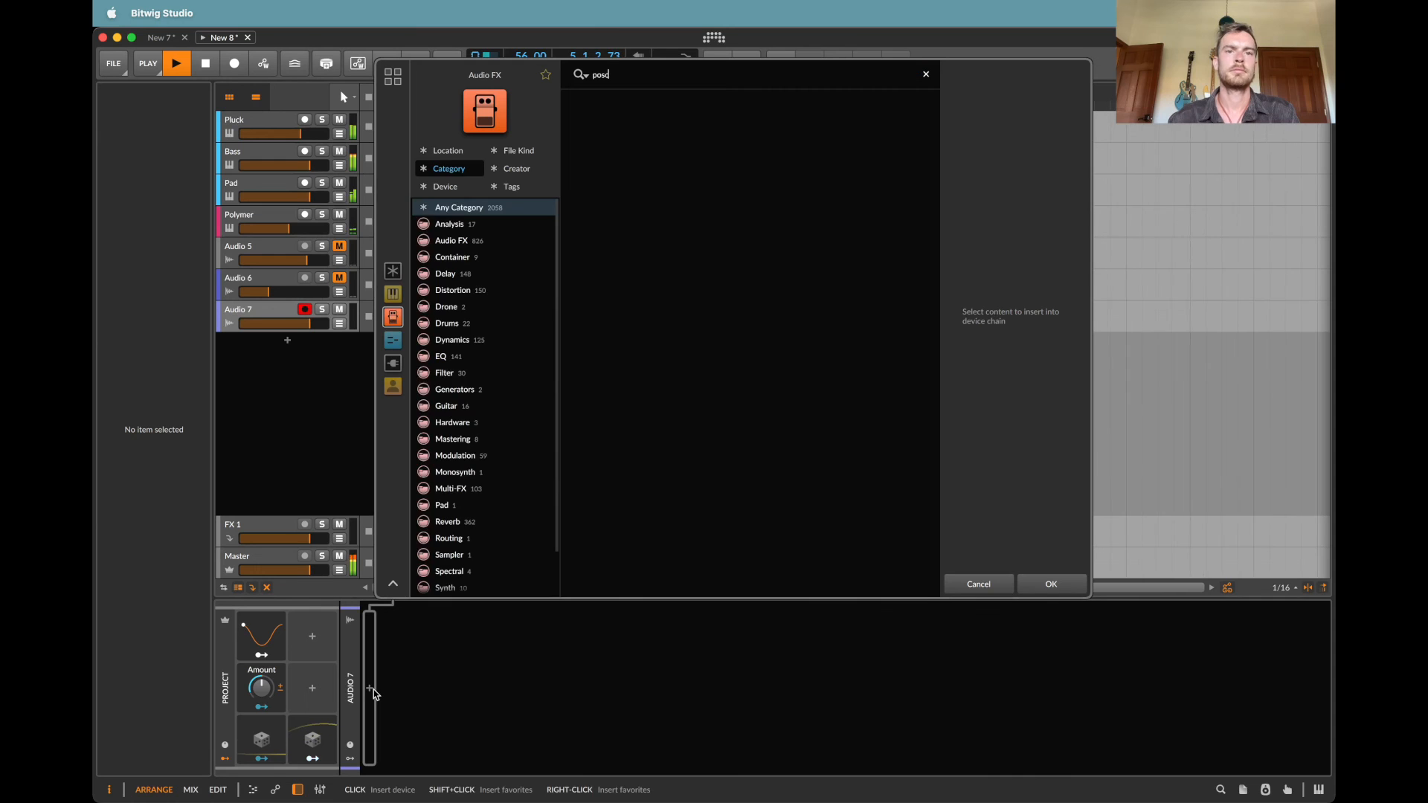
text(d)
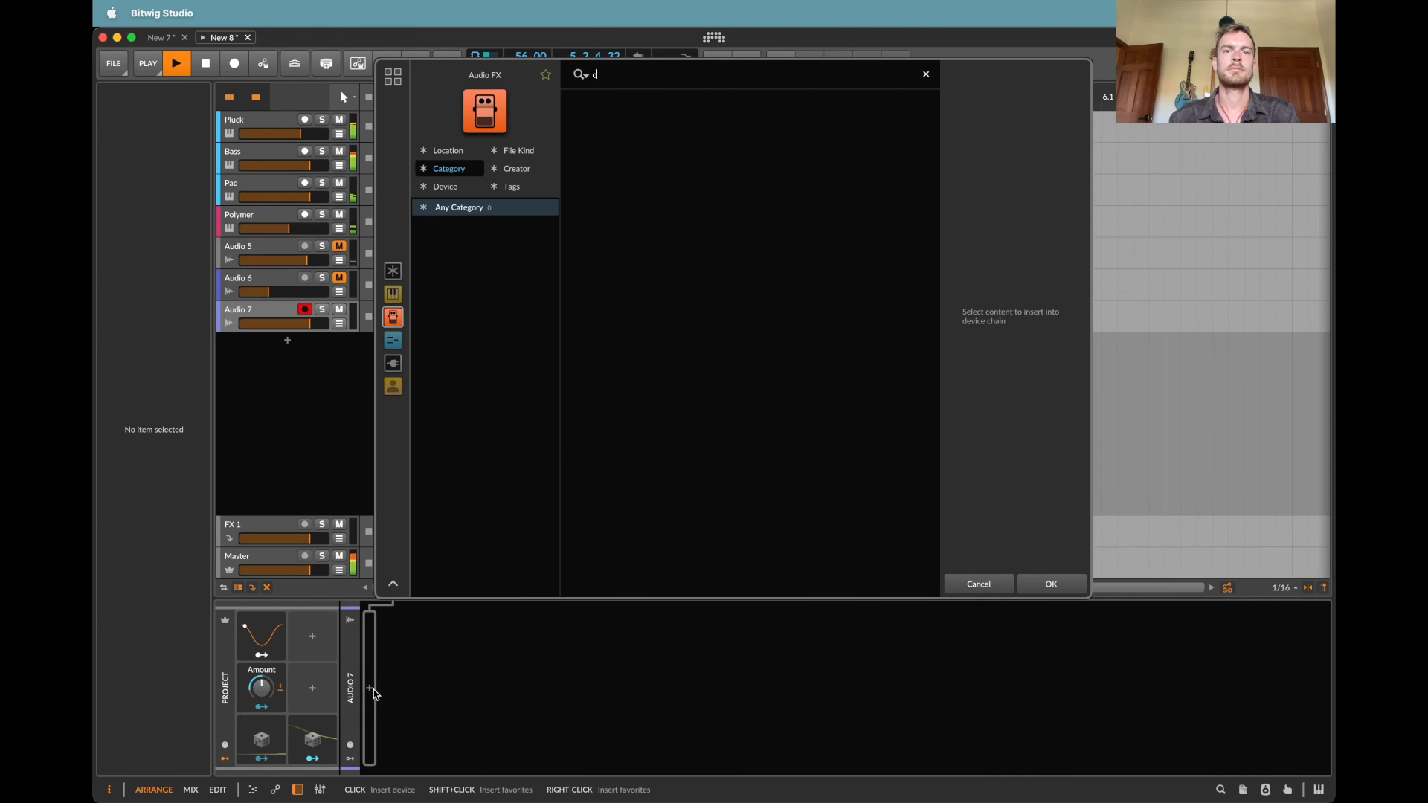
text(pec)
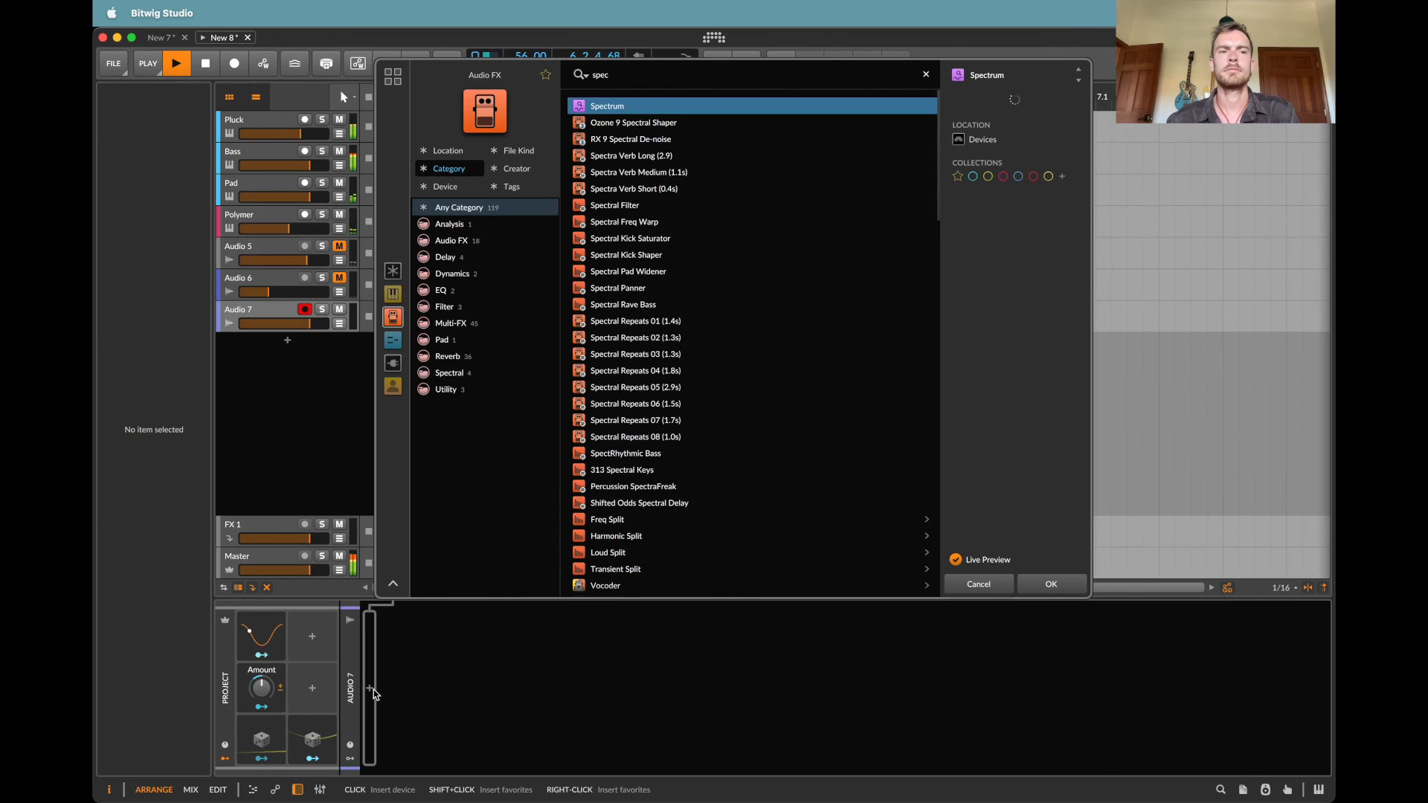
click(255, 558)
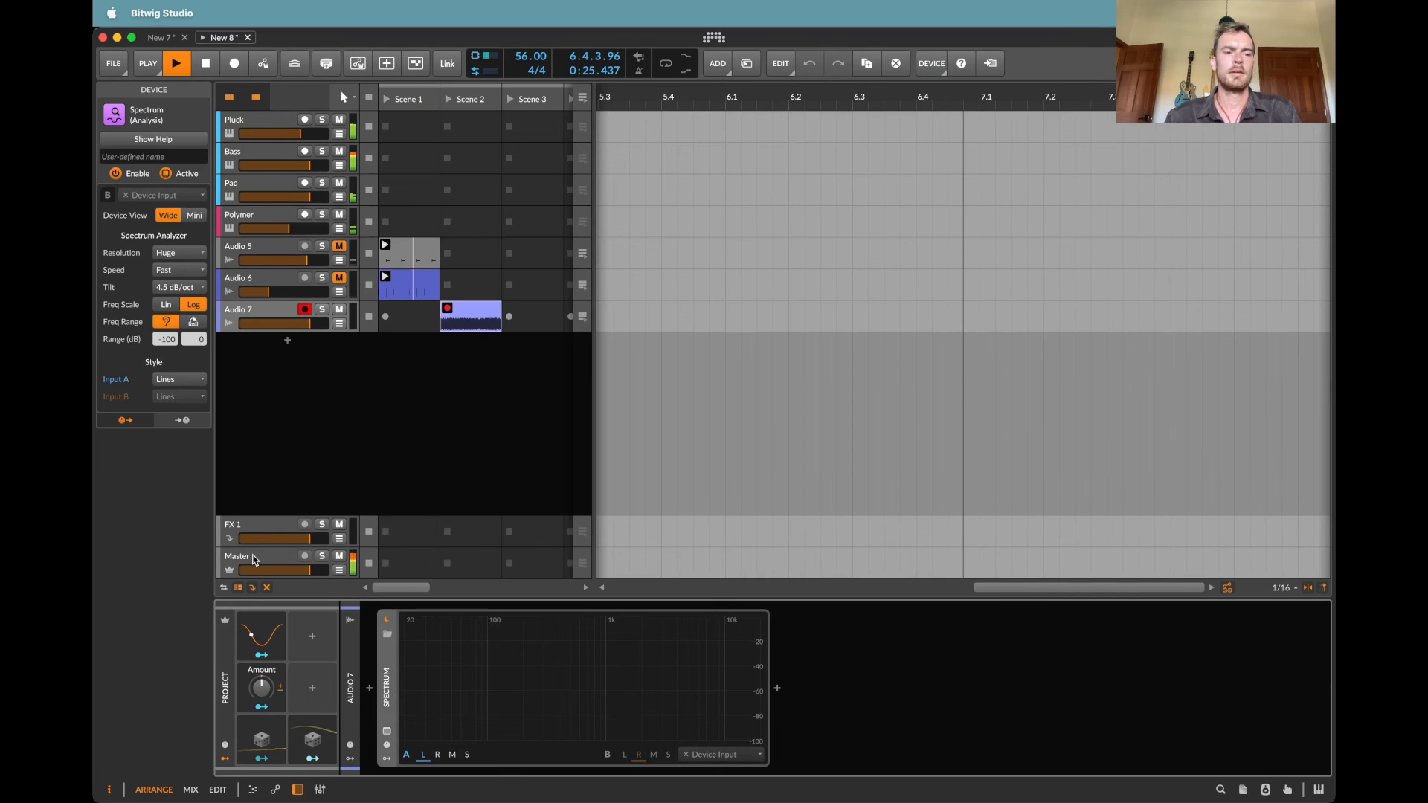
Step: Set all four Transpose modulation amounts of the project's Amount macro to 12
click(255, 559)
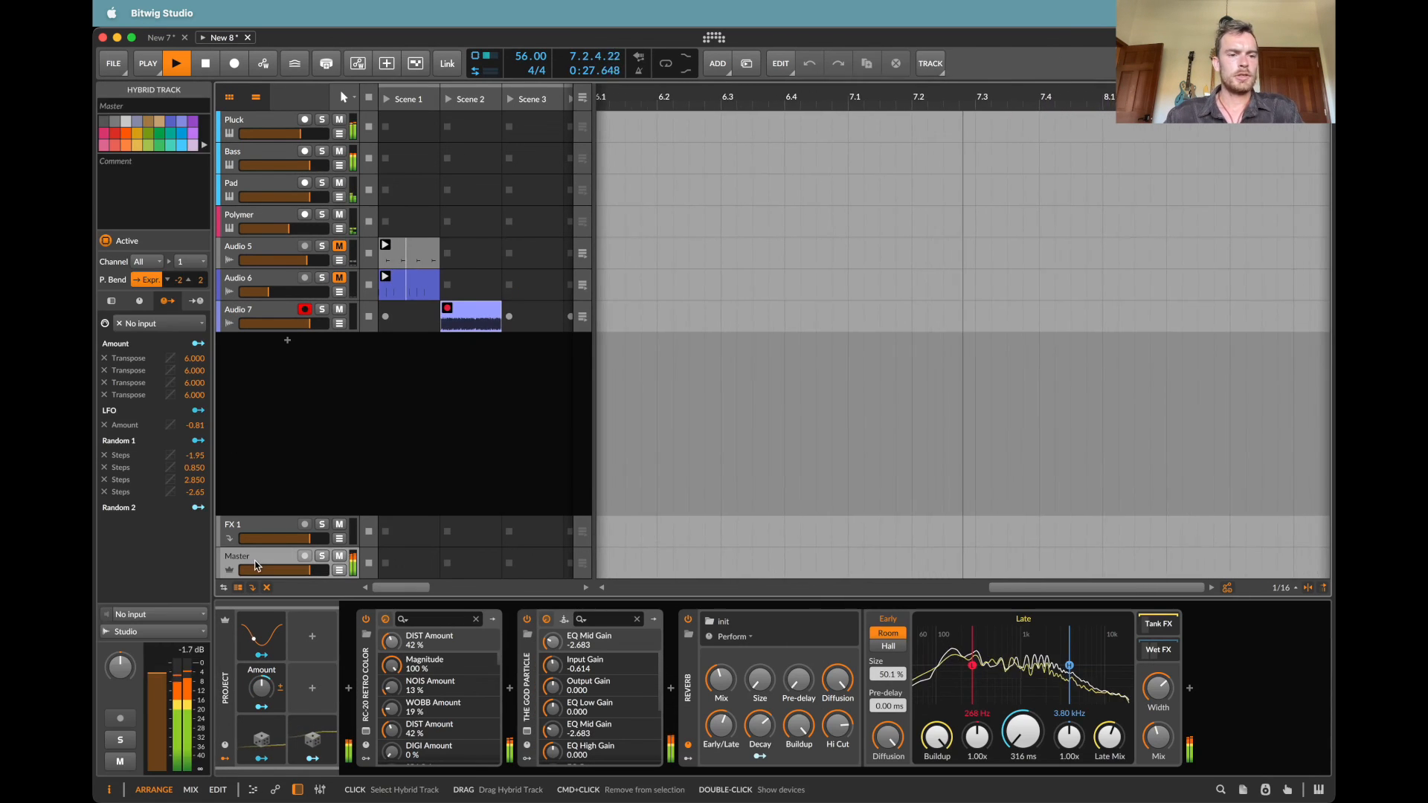
click(255, 641)
click(262, 684)
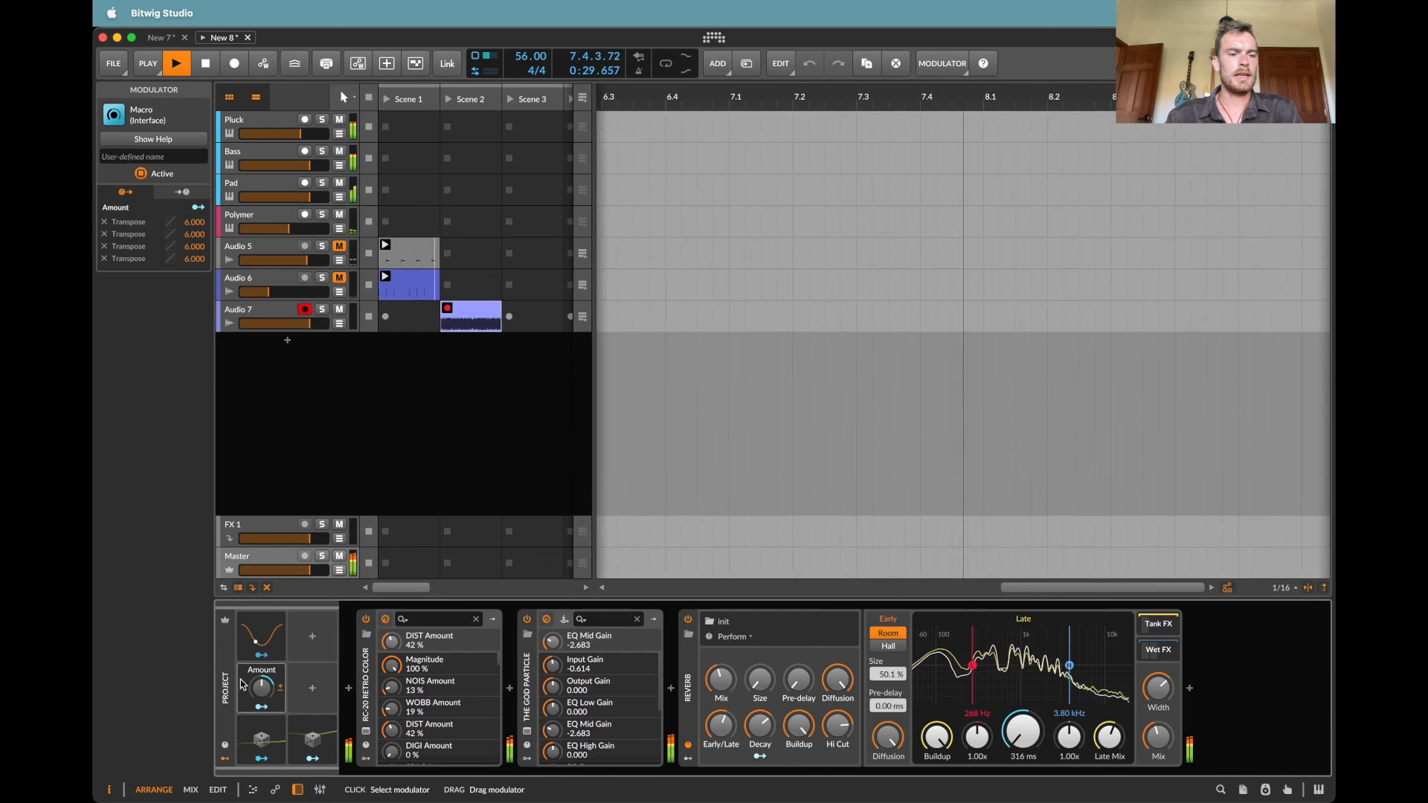
double_click(200, 235)
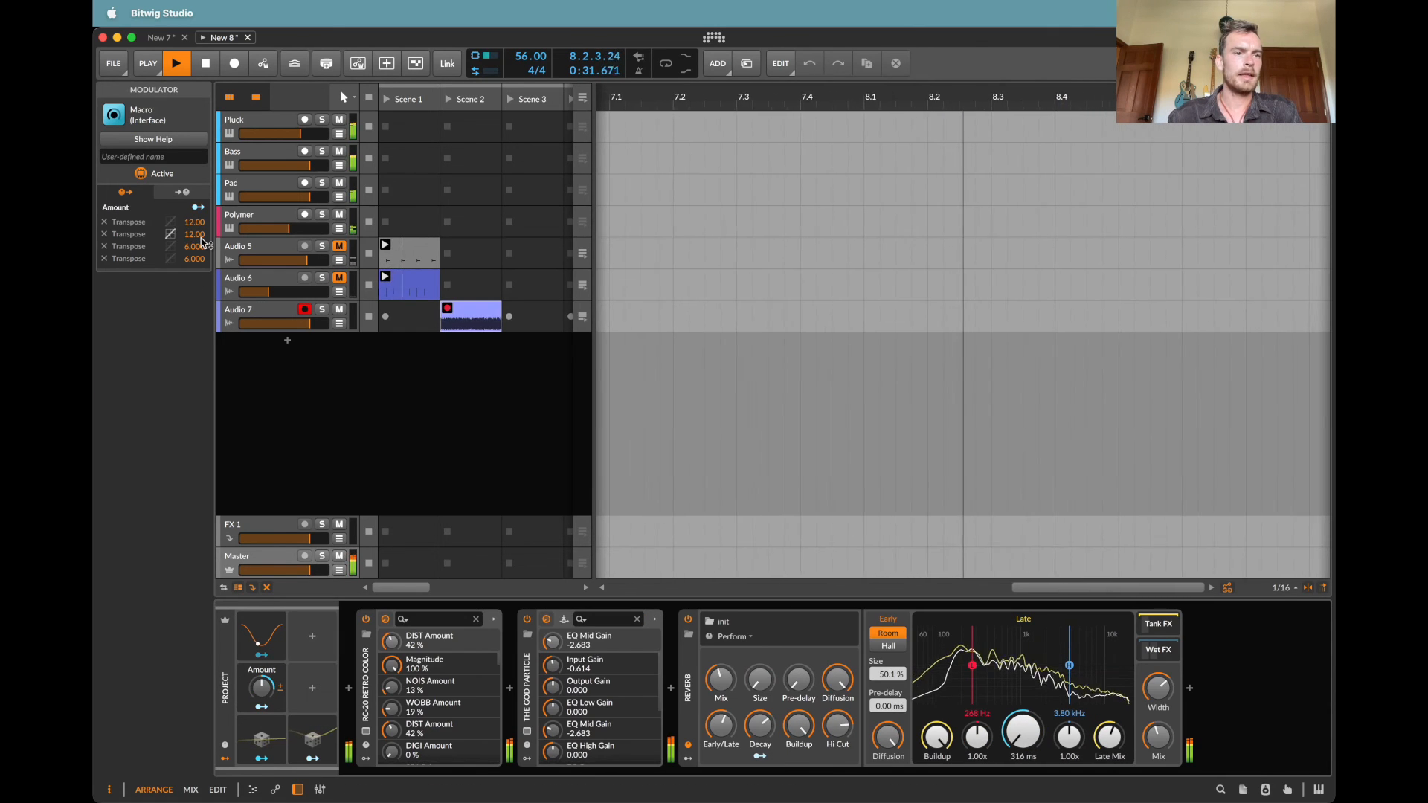
text(12)
key(Return)
double_click(203, 247)
text(72)
key(Return)
double_click(202, 247)
text(12)
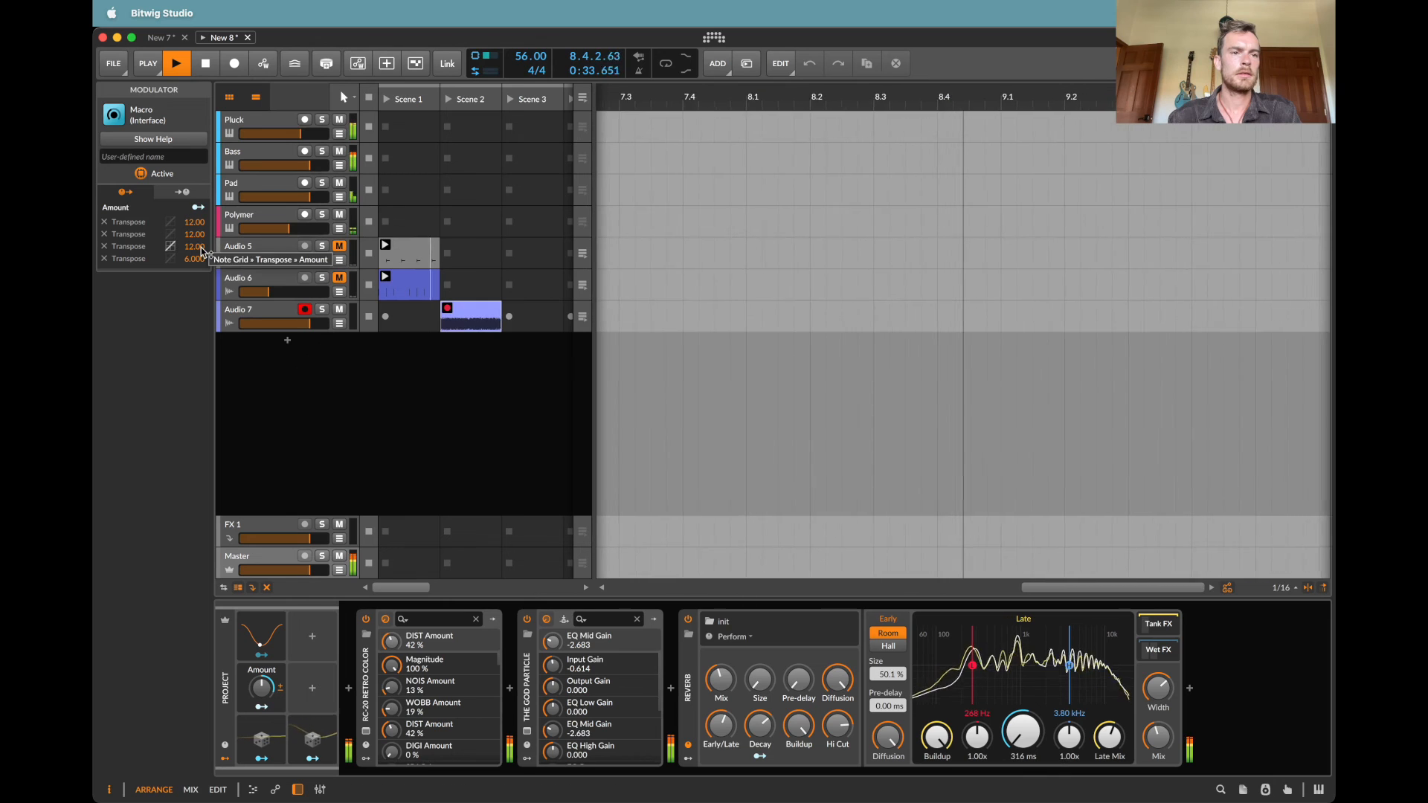
key(Return)
double_click(203, 259)
text(12)
key(Return)
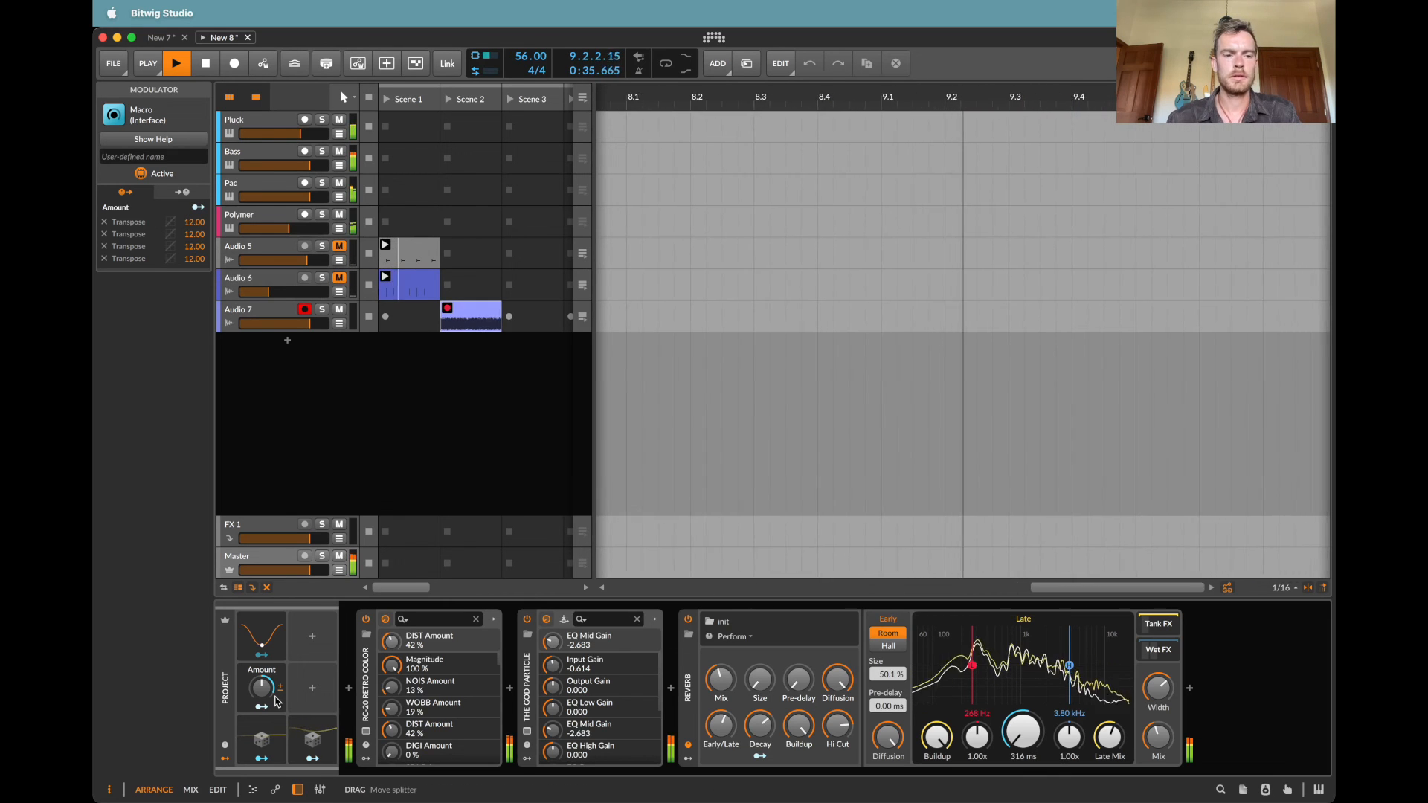
Step: Inspect the settings and modulation targets of the project's Random 1 and Random 2 modulators
click(313, 688)
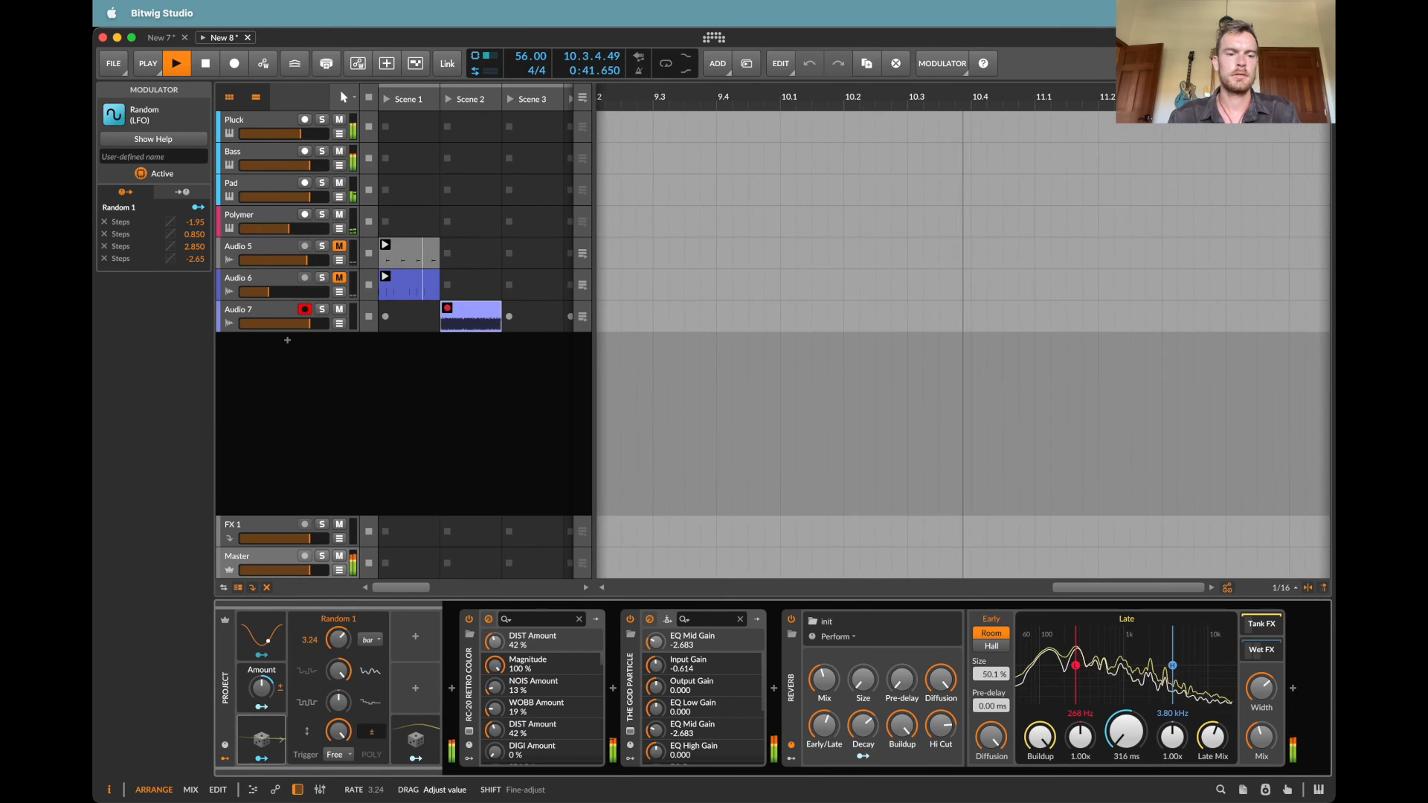
click(421, 733)
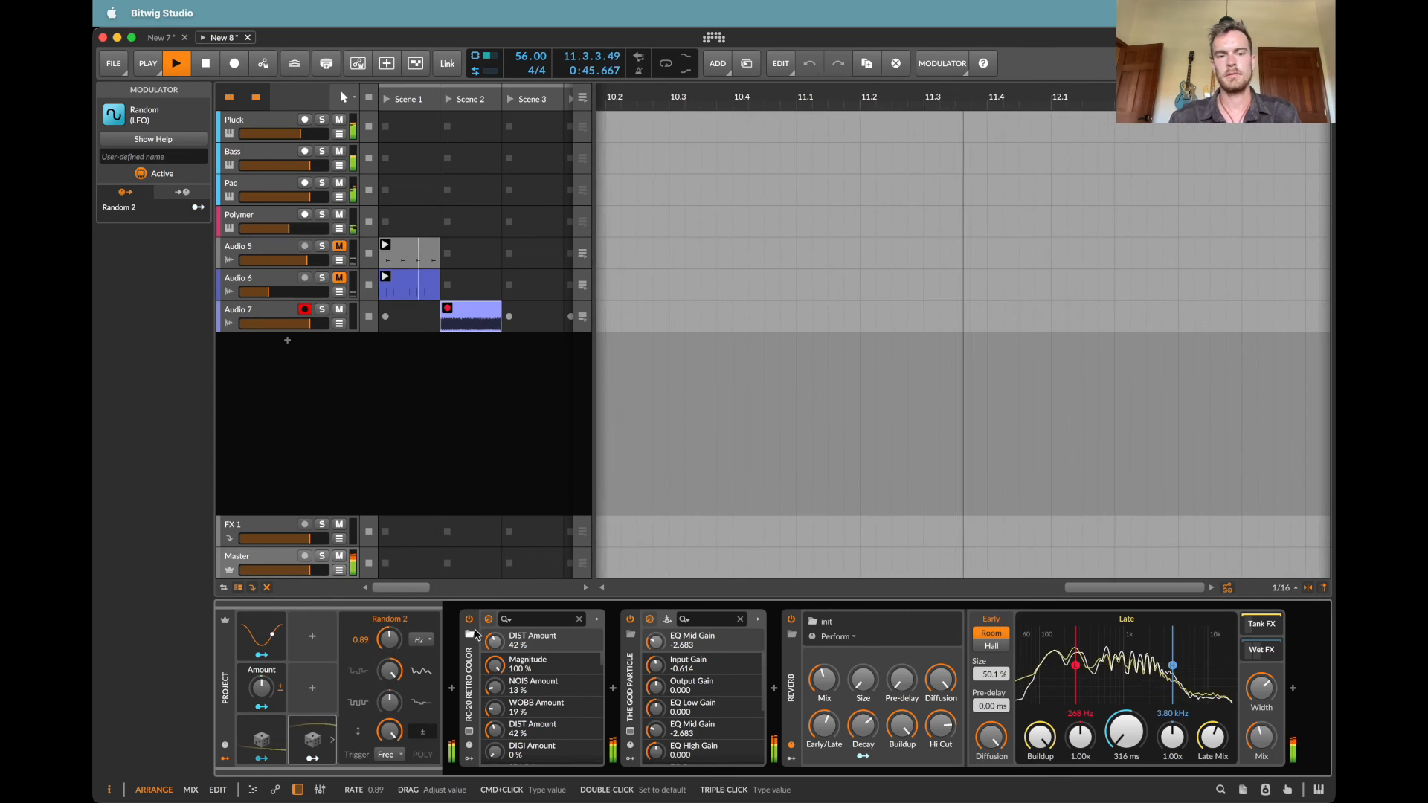
Step: Insert a Delay+ after The God Particle, move it to the end of the Bass track's chain and set its pattern to Ping L
click(630, 686)
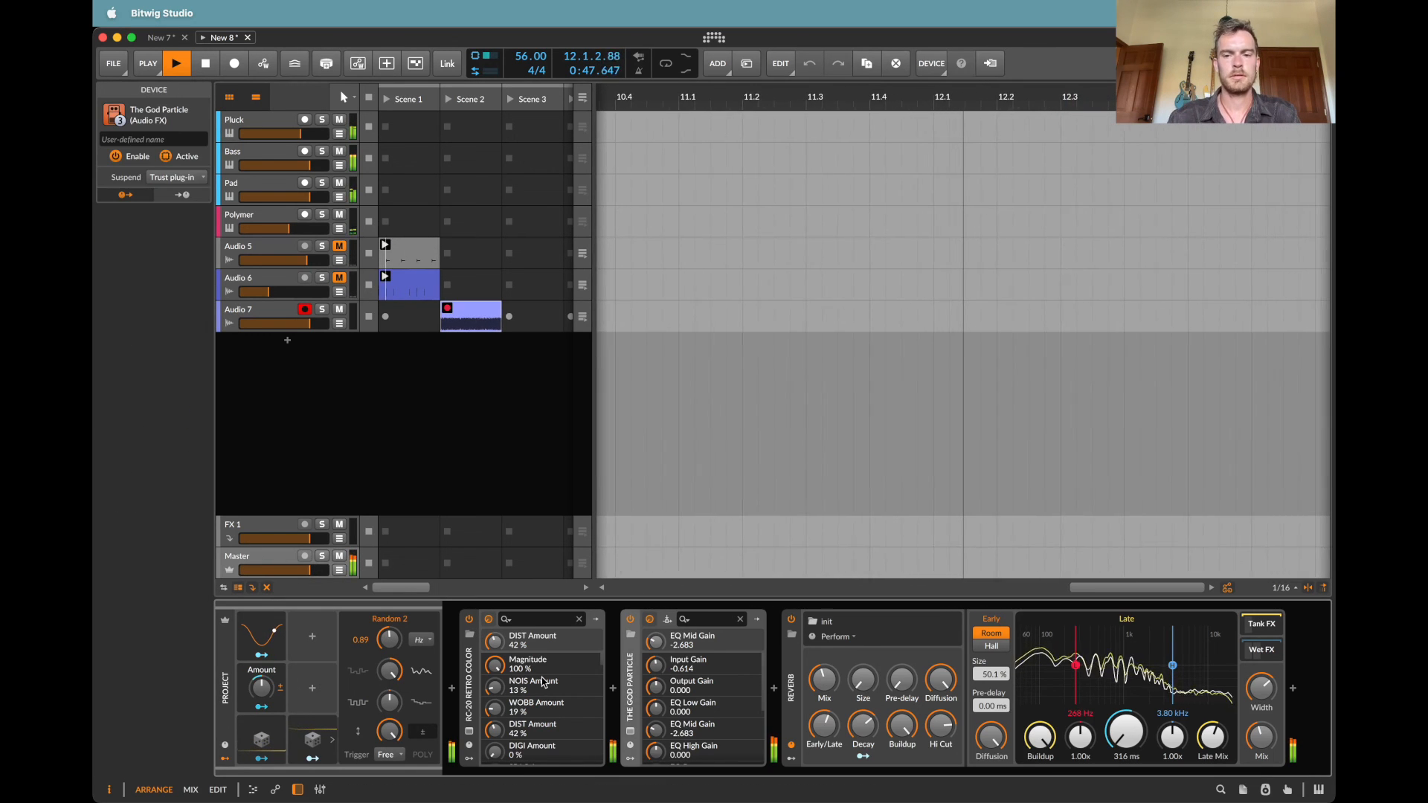
click(774, 688)
text(el)
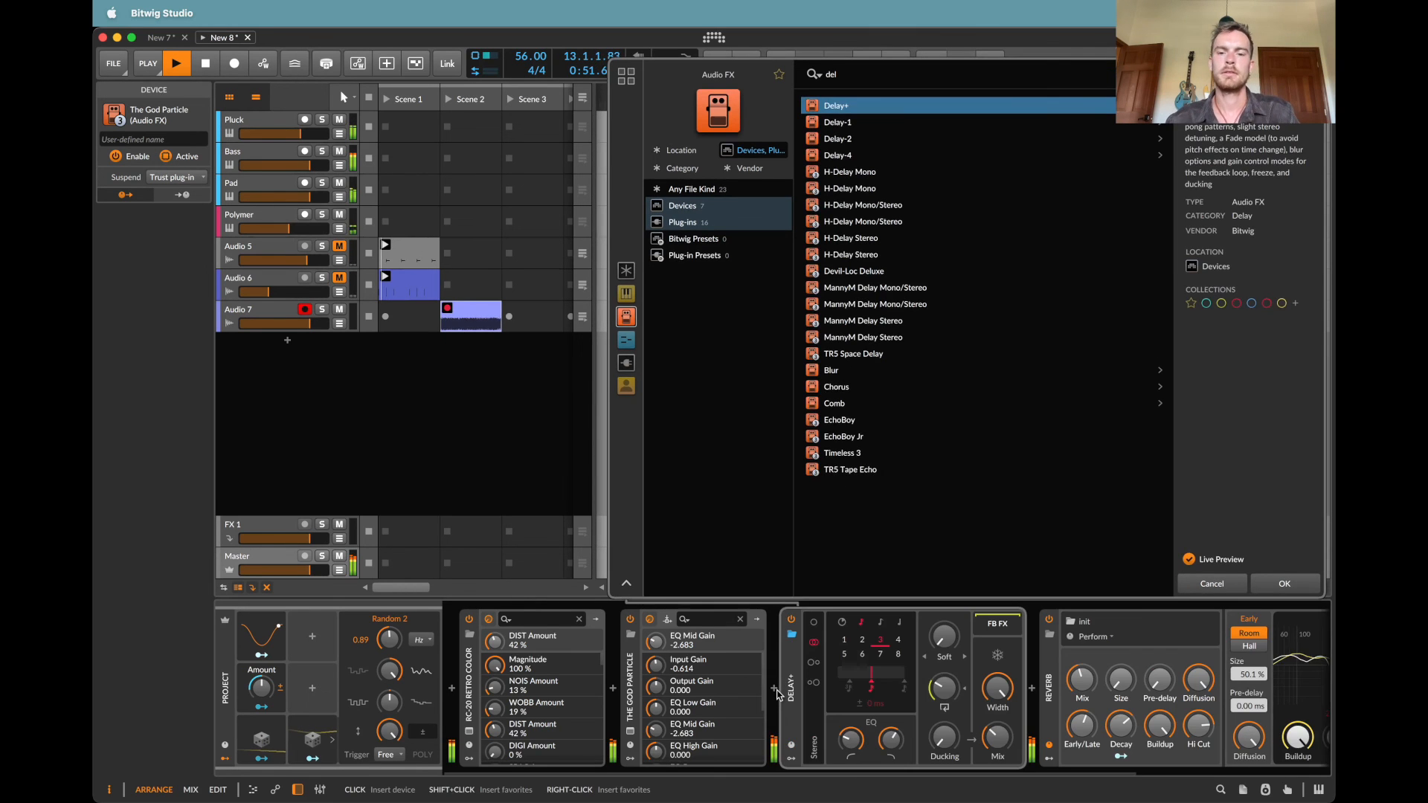
key(Return)
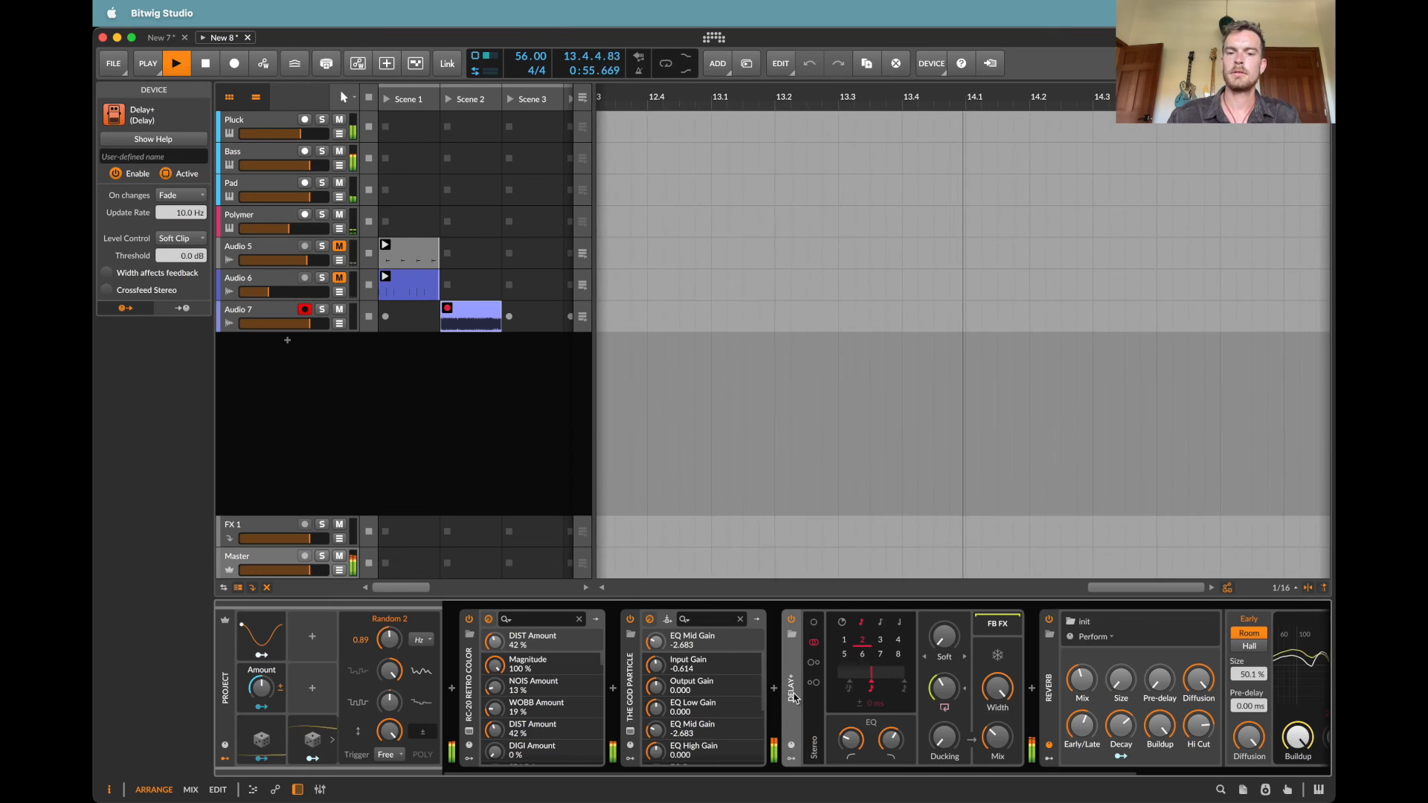
drag(794, 697, 277, 168)
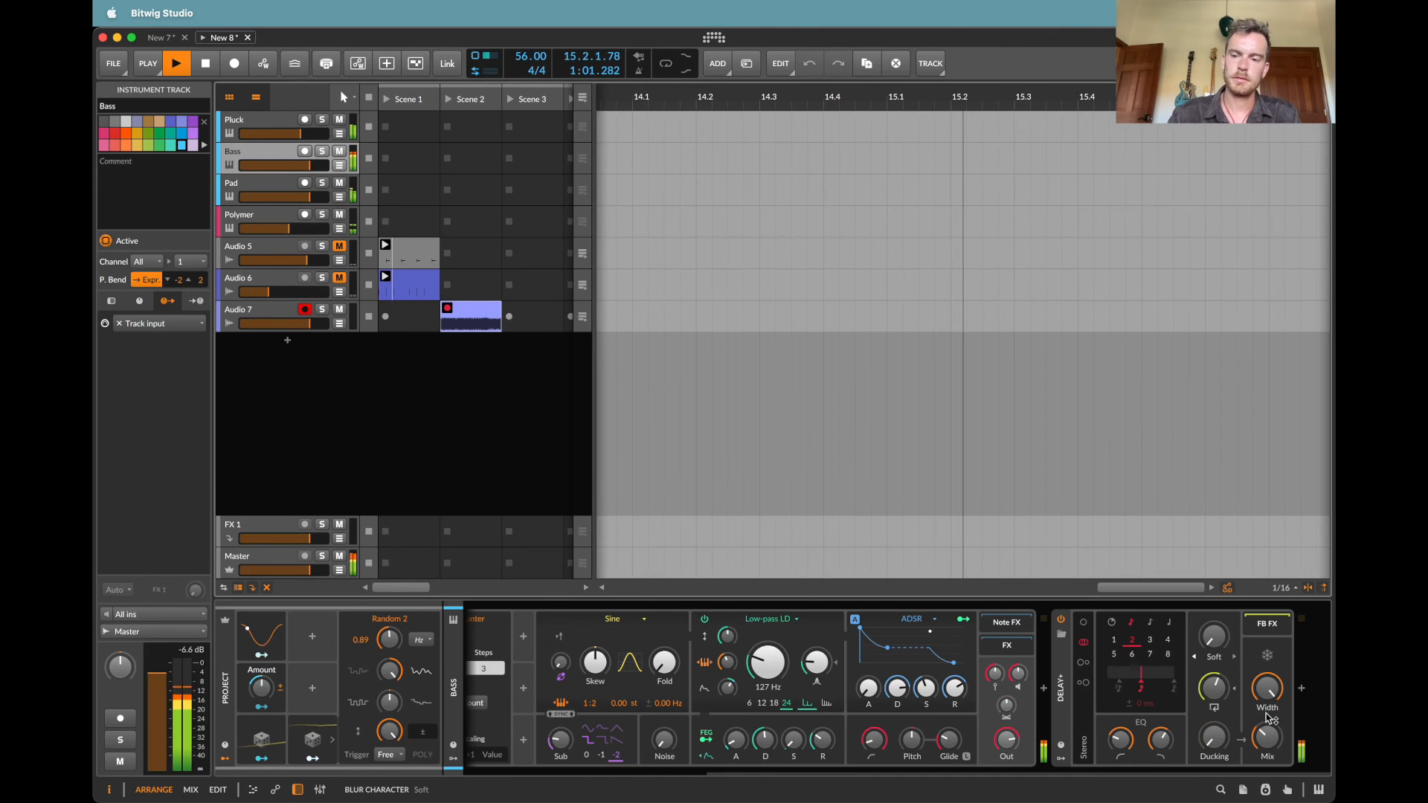
click(1083, 664)
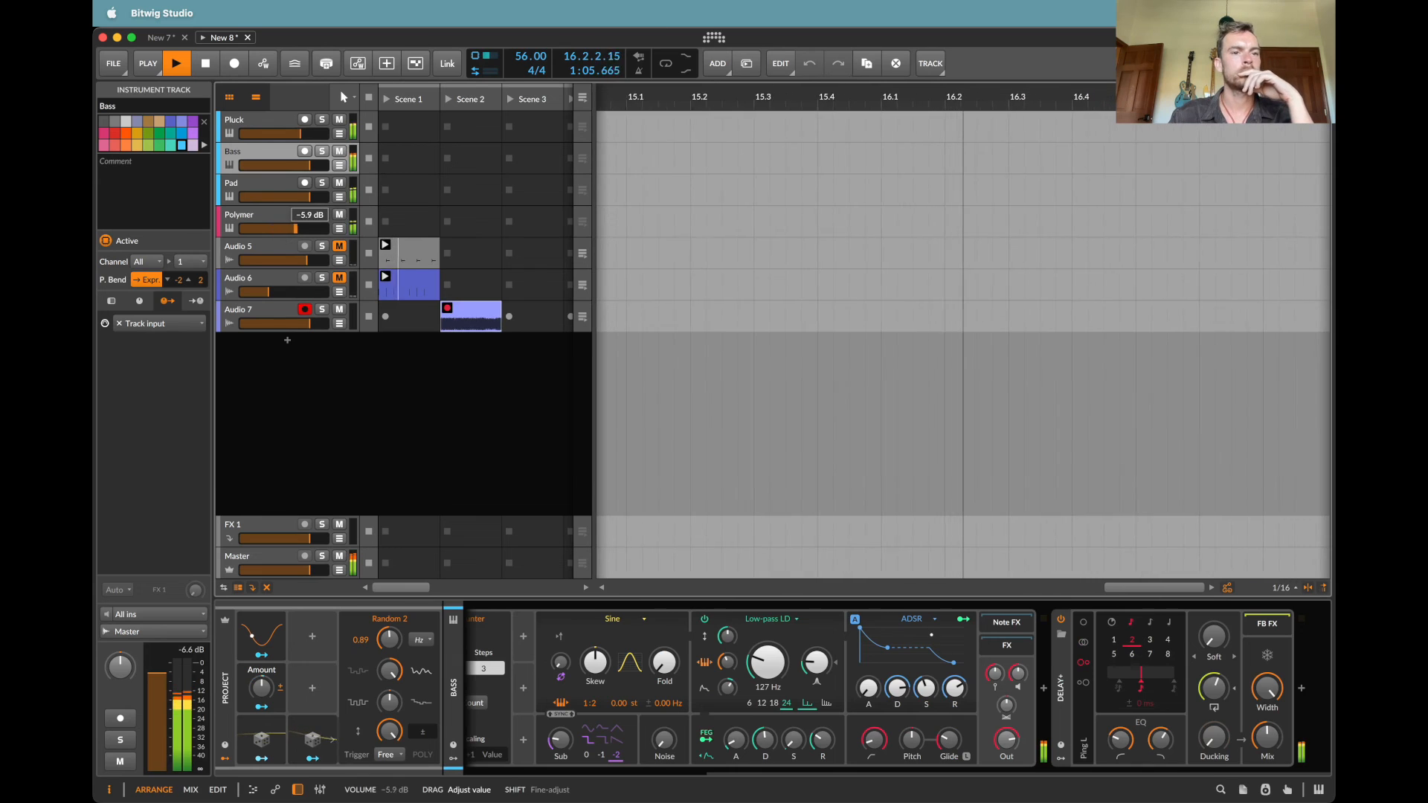
Step: Reset the Polymer track's volume to its default and check its device chain through to the Reverb
double_click(303, 231)
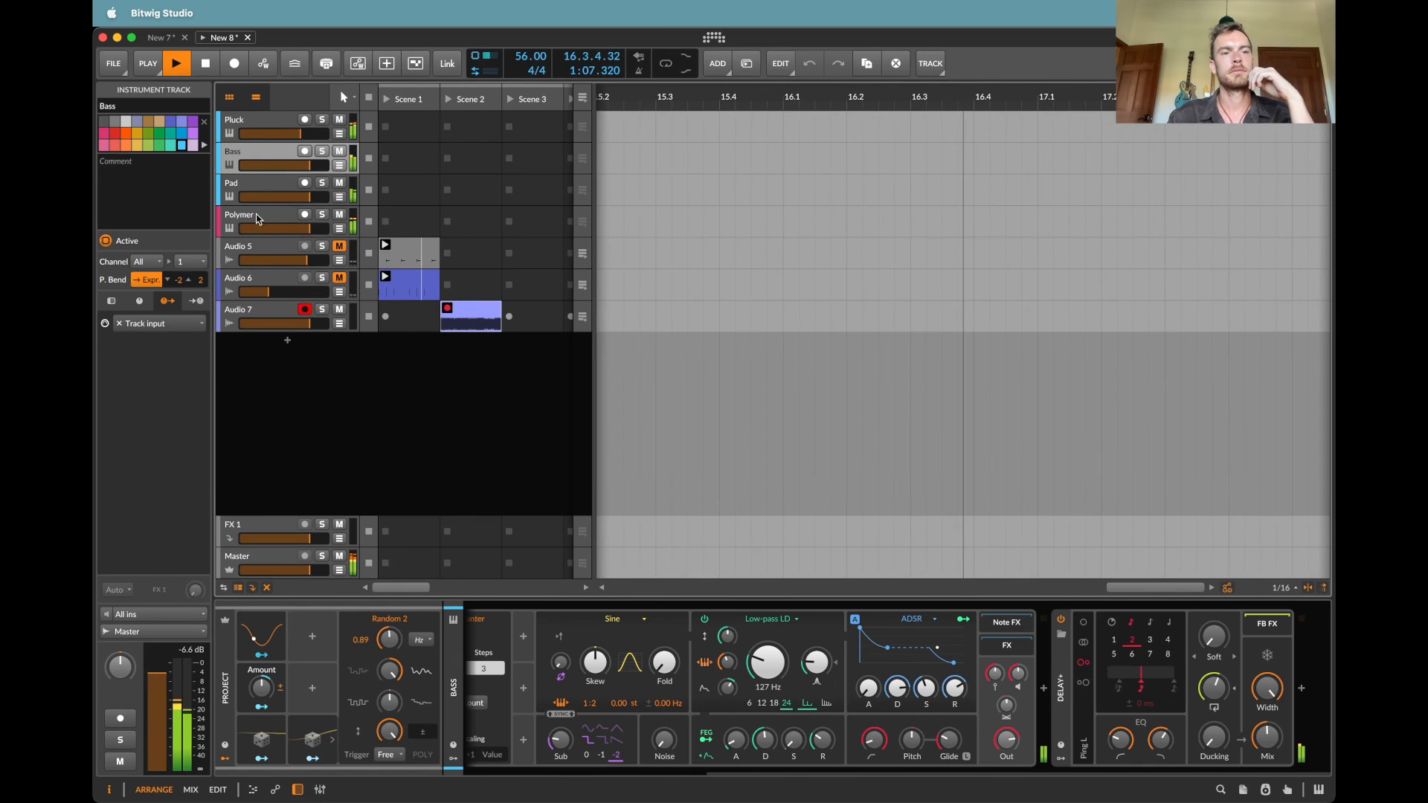
click(258, 218)
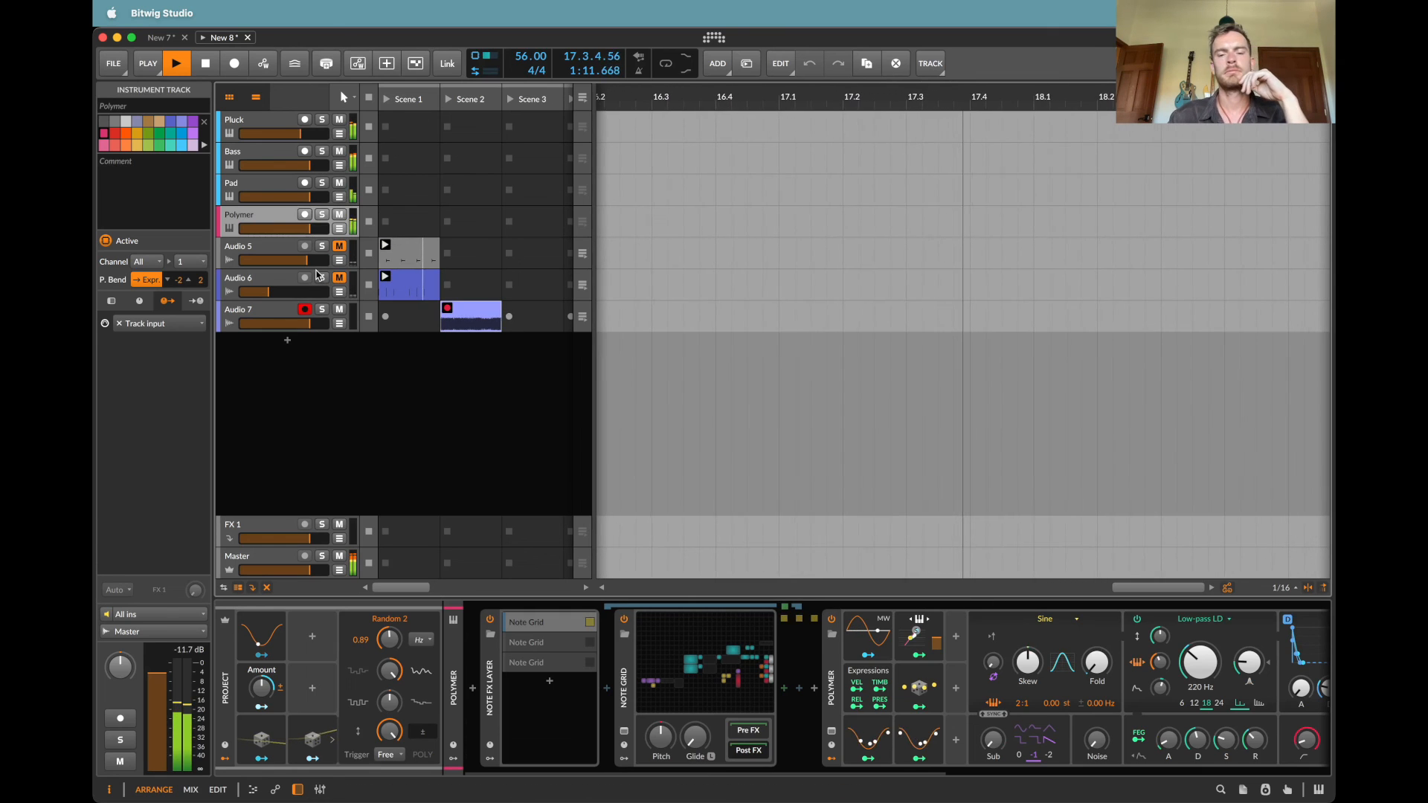
scroll(578, 708, right, 5)
scroll(578, 707, right, 2)
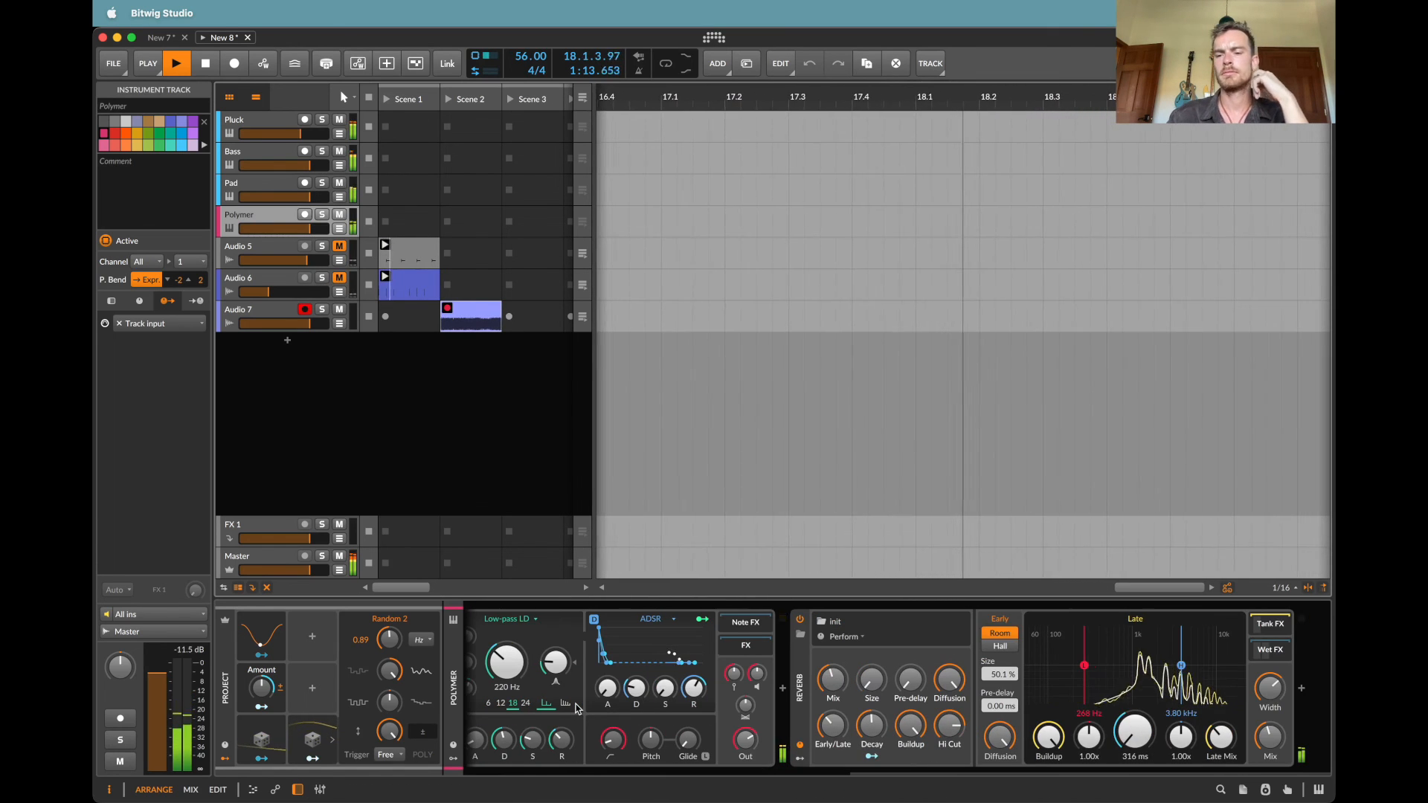
Step: Raise the Master Reverb's decay, mix and early/late balance, and set its size to about 113% and pre-delay to about 37.5 ms
click(266, 554)
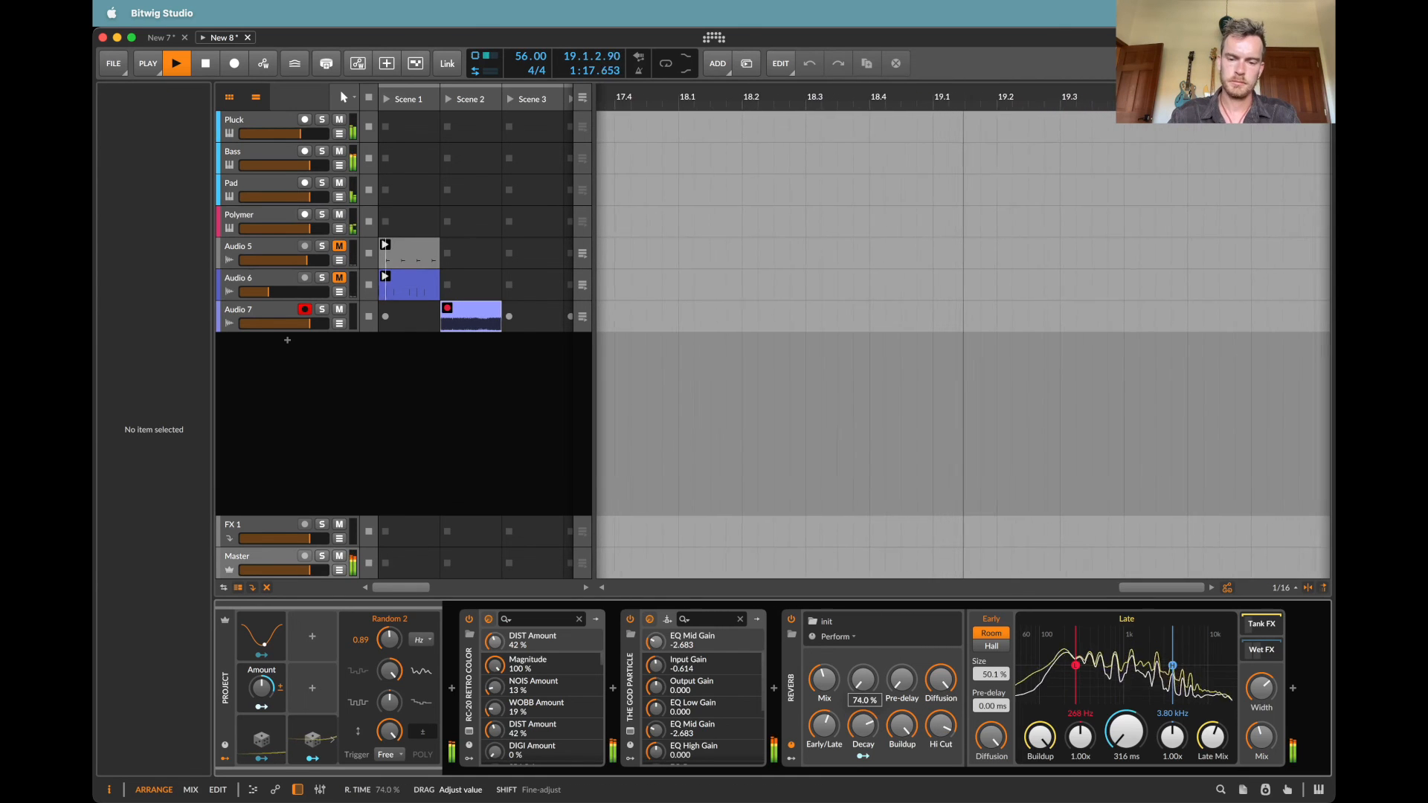
drag(943, 728, 942, 726)
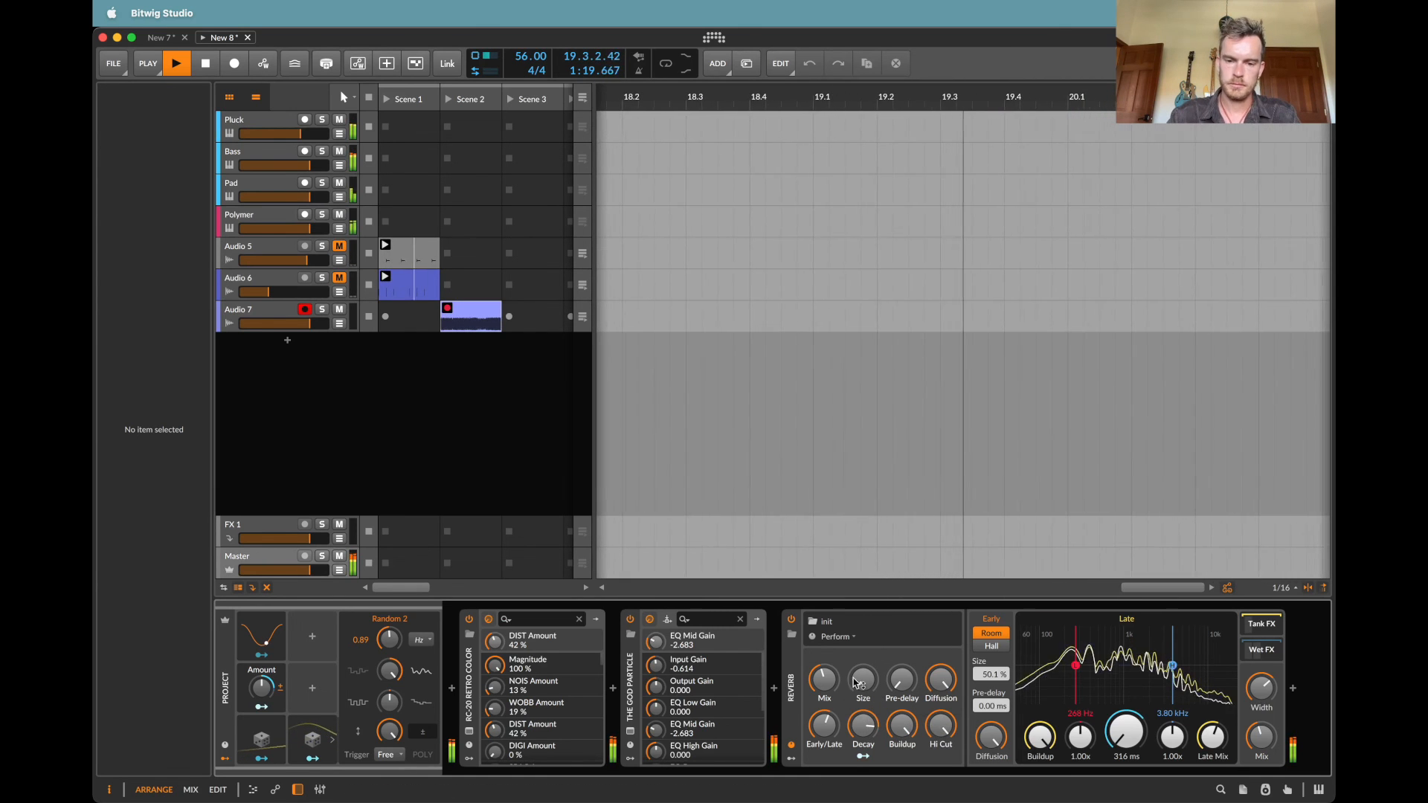
drag(824, 679, 824, 665)
drag(824, 725, 900, 679)
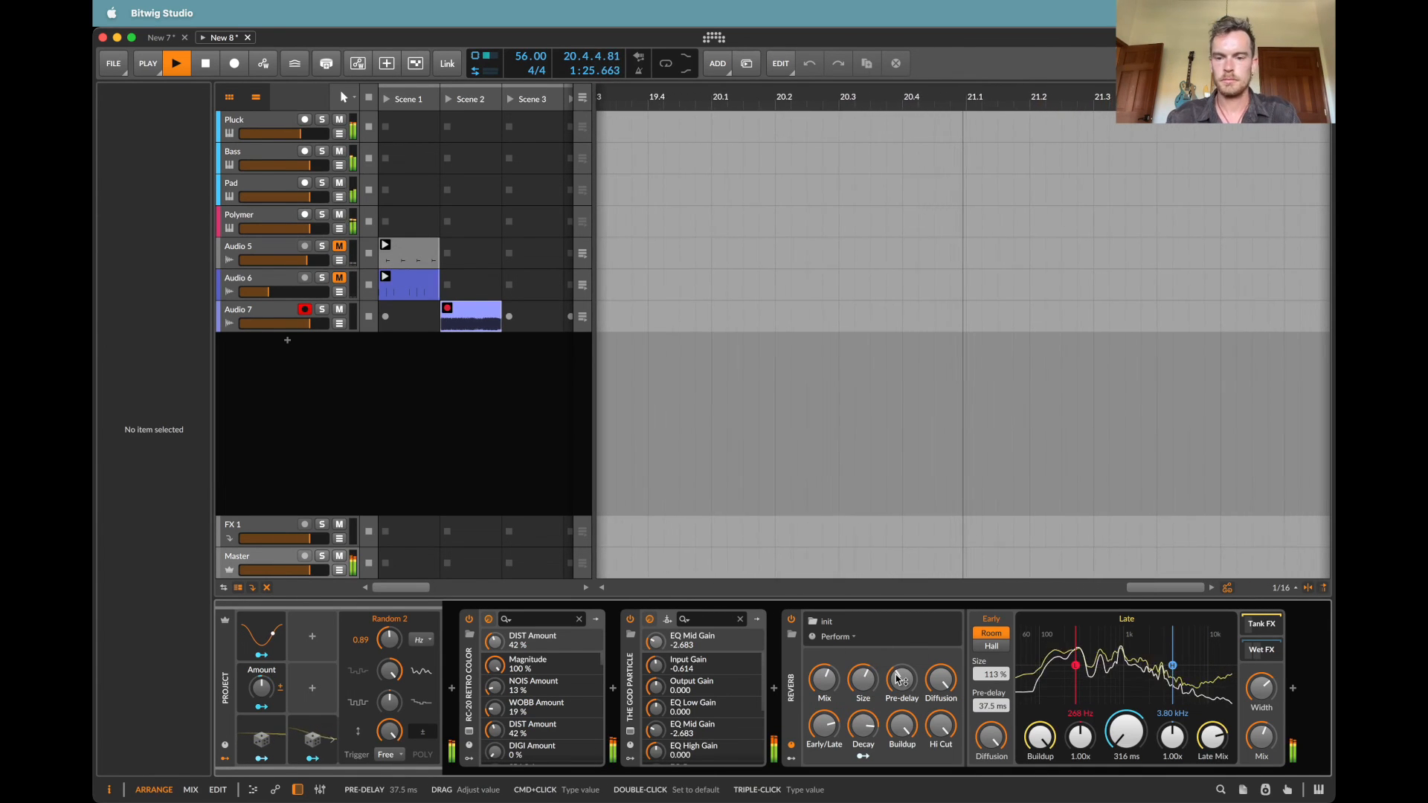